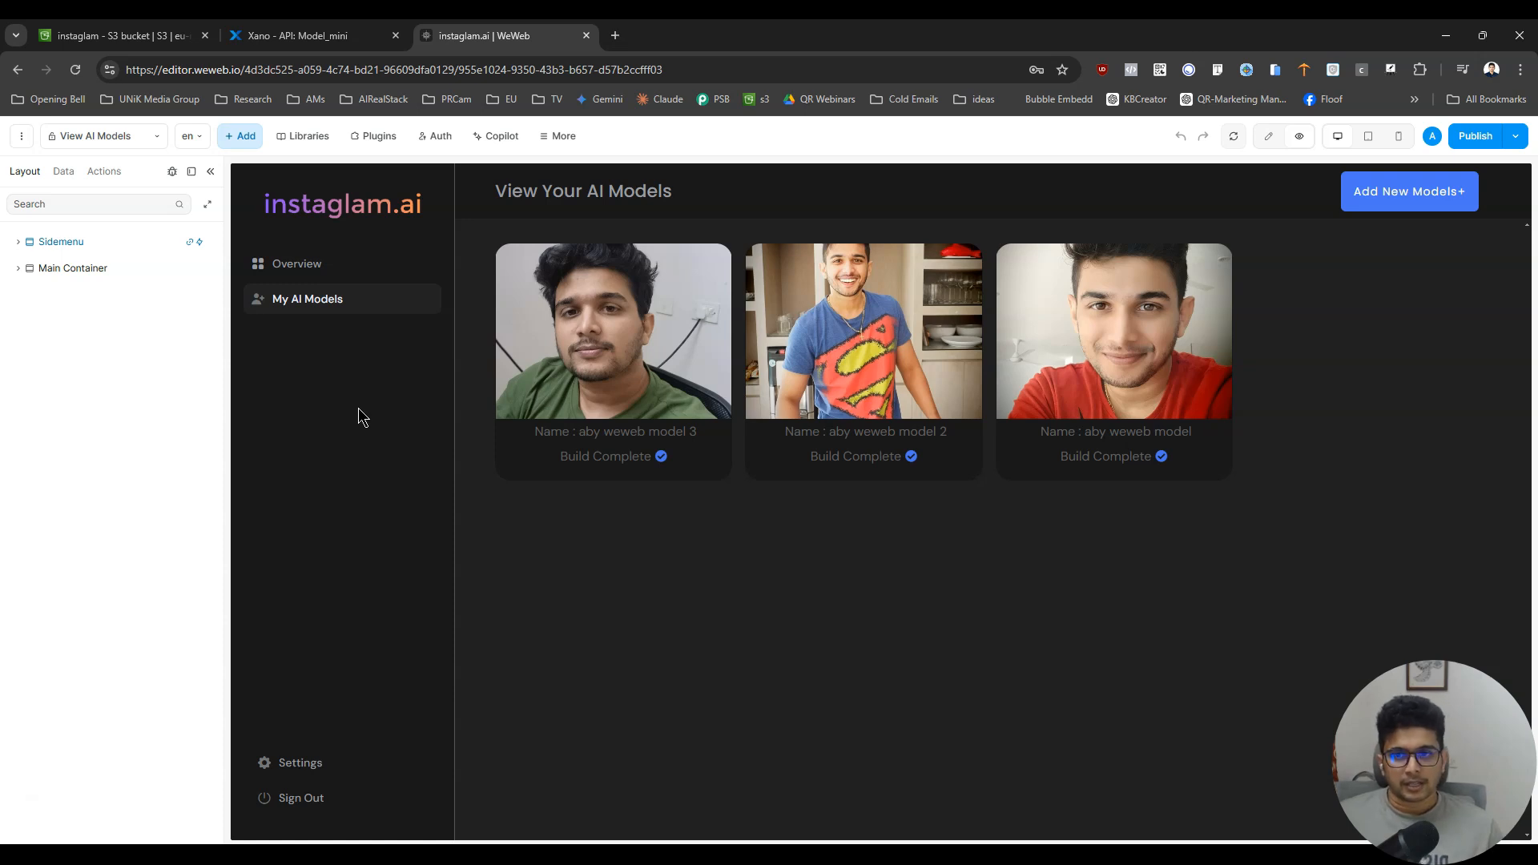
- Open the page for creating new AI models, and bring up the Whiteboard Lite extension with a blank canvas
left_click(1442, 202)
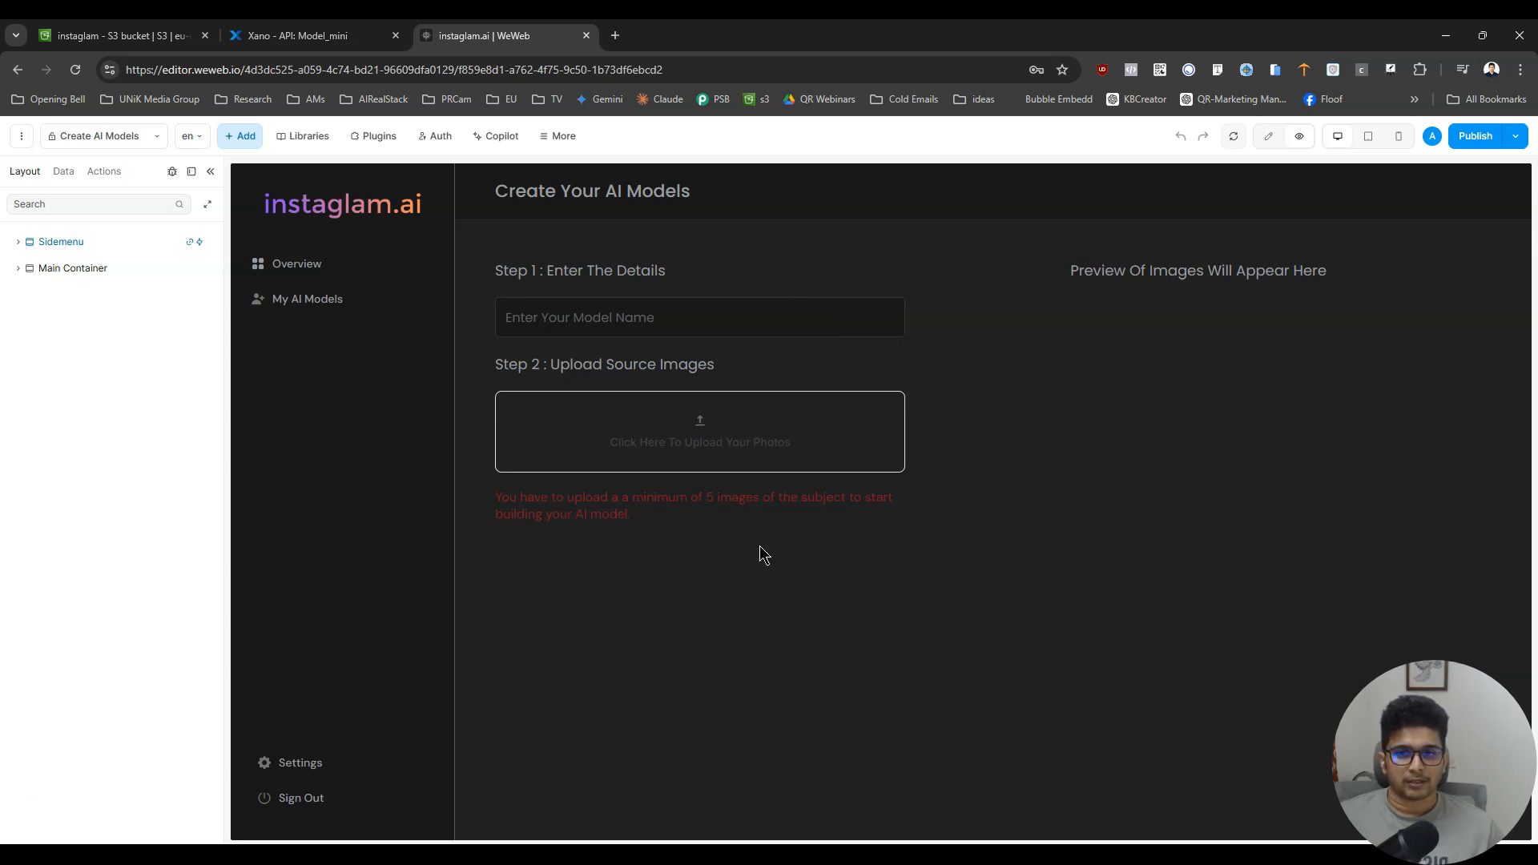
left_click(1390, 70)
mouse_move(500, 281)
left_mouse_down()
mouse_move(497, 830)
mouse_move(1280, 272)
left_mouse_up()
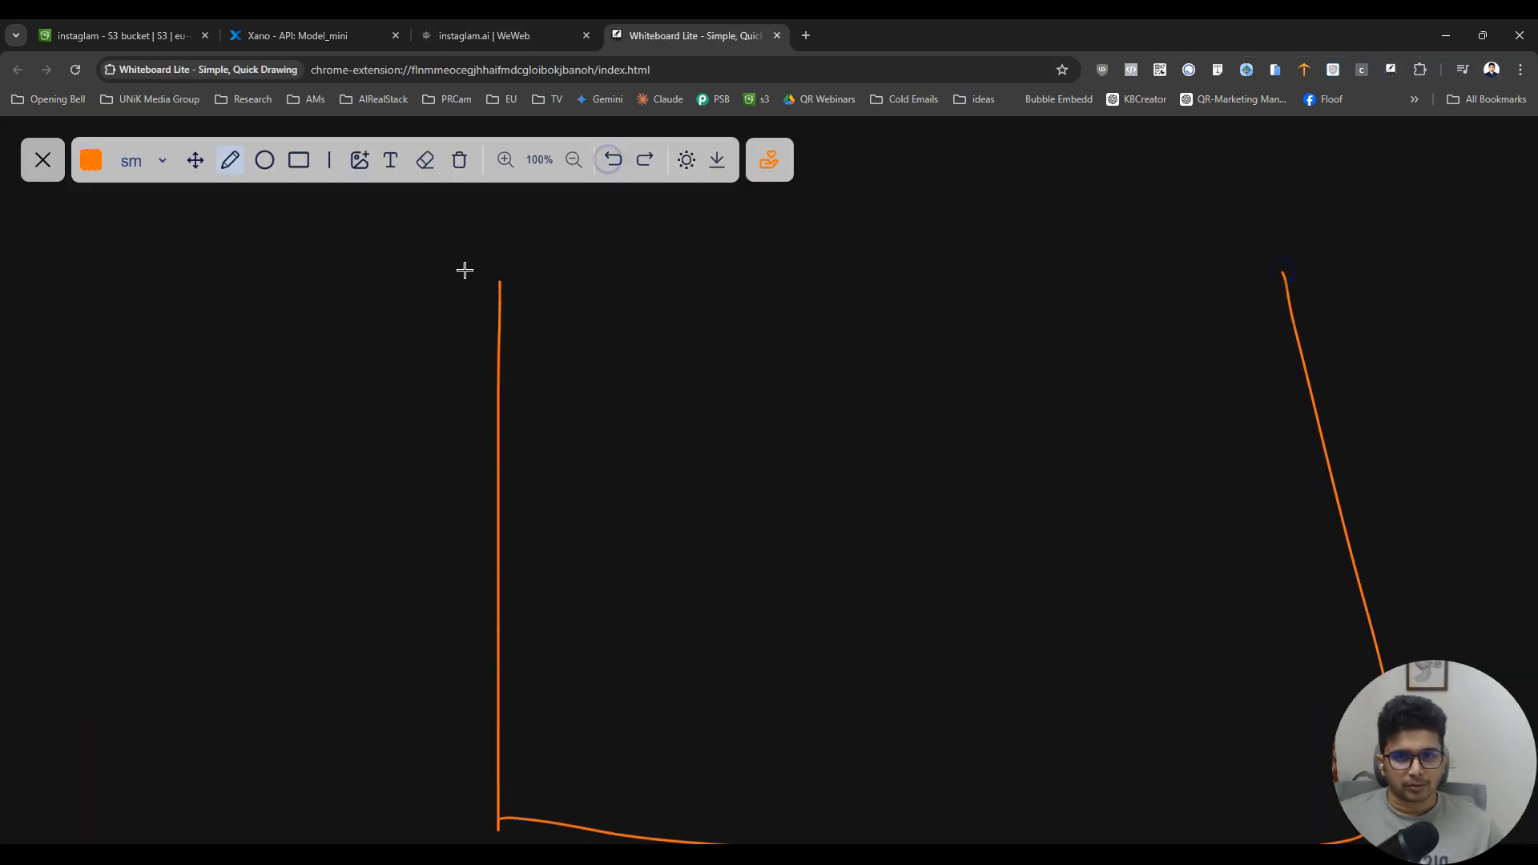
left_click(613, 160)
- Sketch the page frame on the whiteboard with a narrow sidebar, a logo line, menu marks and a header line
mouse_move(457, 269)
left_mouse_down()
mouse_move(456, 738)
mouse_move(1009, 725)
mouse_move(972, 275)
mouse_move(461, 275)
left_mouse_up()
left_click_drag(560, 275, 568, 749)
left_click_drag(471, 307, 529, 303)
left_click_drag(521, 398, 525, 637)
mouse_move(587, 311)
left_mouse_down()
mouse_move(652, 326)
mouse_move(998, 328)
left_mouse_up()
- Sketch a small input field containing a squiggle of text just below the header line of the wireframe
mouse_move(600, 368)
left_mouse_down()
mouse_move(602, 638)
mouse_move(731, 652)
mouse_move(773, 437)
mouse_move(601, 371)
left_mouse_up()
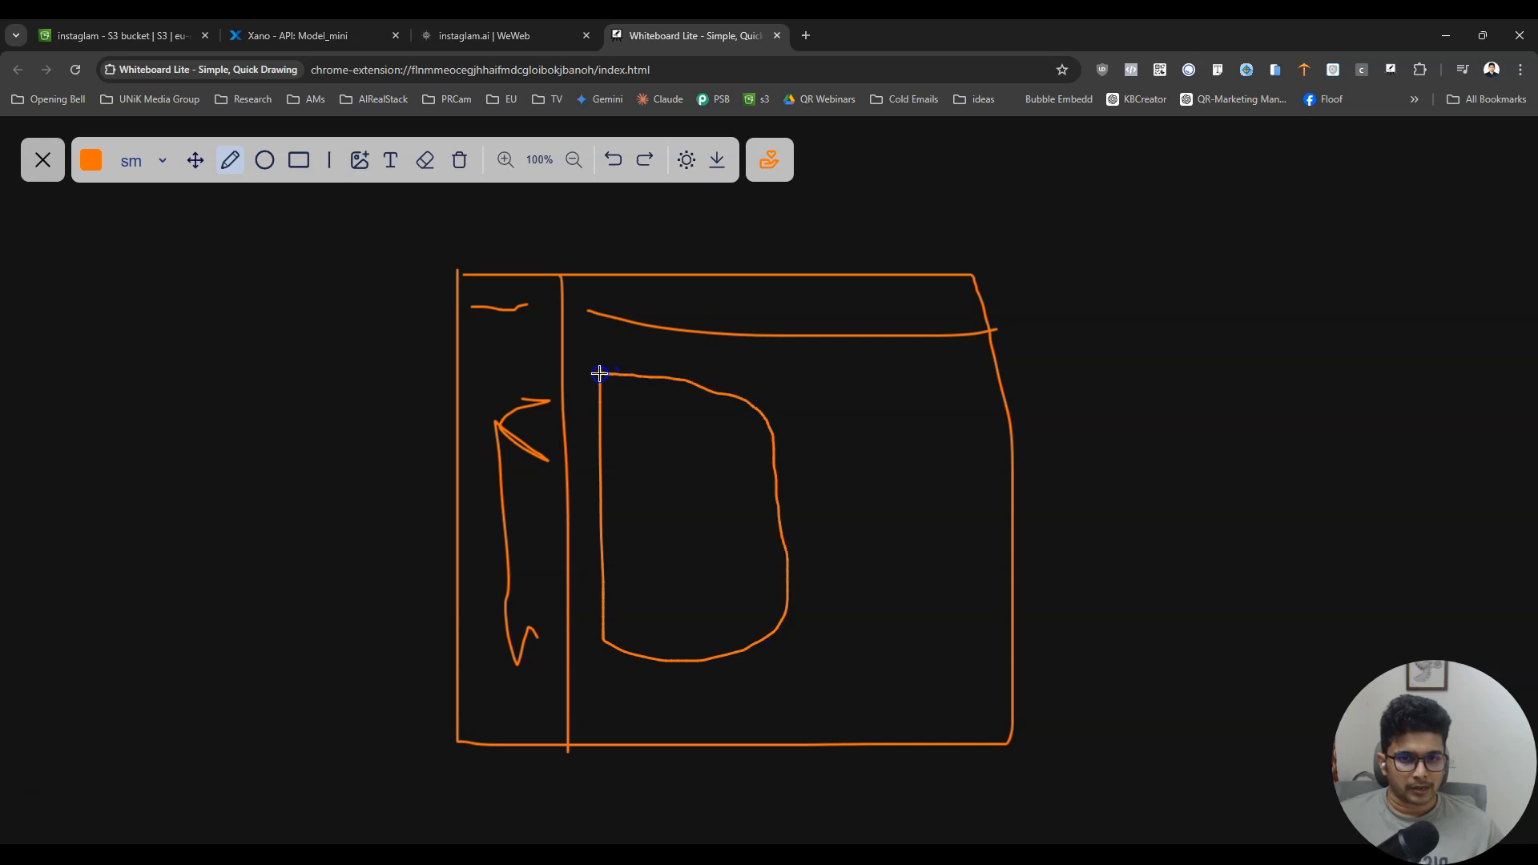
left_click(611, 160)
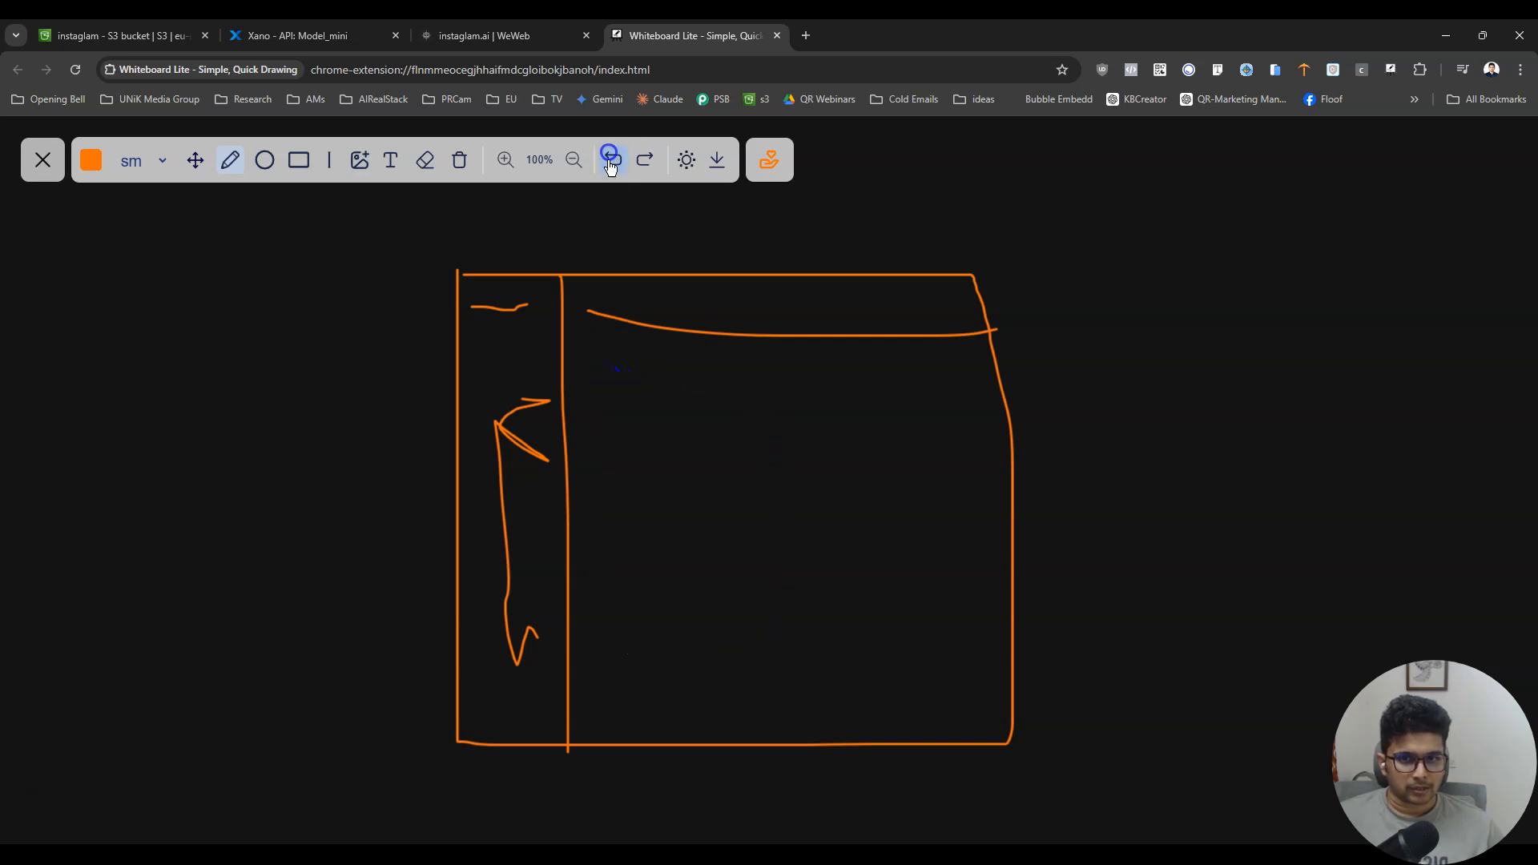
mouse_move(585, 370)
left_mouse_down()
mouse_move(656, 399)
mouse_move(728, 353)
mouse_move(577, 368)
mouse_move(701, 376)
left_mouse_up()
mouse_move(594, 422)
left_mouse_down()
mouse_move(604, 536)
mouse_move(707, 560)
mouse_move(780, 493)
mouse_move(759, 429)
mouse_move(594, 433)
left_mouse_up()
mouse_move(961, 348)
left_mouse_down()
mouse_move(796, 357)
mouse_move(834, 574)
mouse_move(991, 577)
mouse_move(990, 369)
mouse_move(951, 342)
left_mouse_up()
left_click(614, 159)
left_click(613, 159)
- Sketch a large box beneath the small input field and a tall preview box beside it in the wireframe
mouse_move(580, 429)
left_mouse_down()
mouse_move(577, 580)
mouse_move(710, 607)
mouse_move(770, 560)
mouse_move(721, 412)
mouse_move(577, 419)
left_mouse_up()
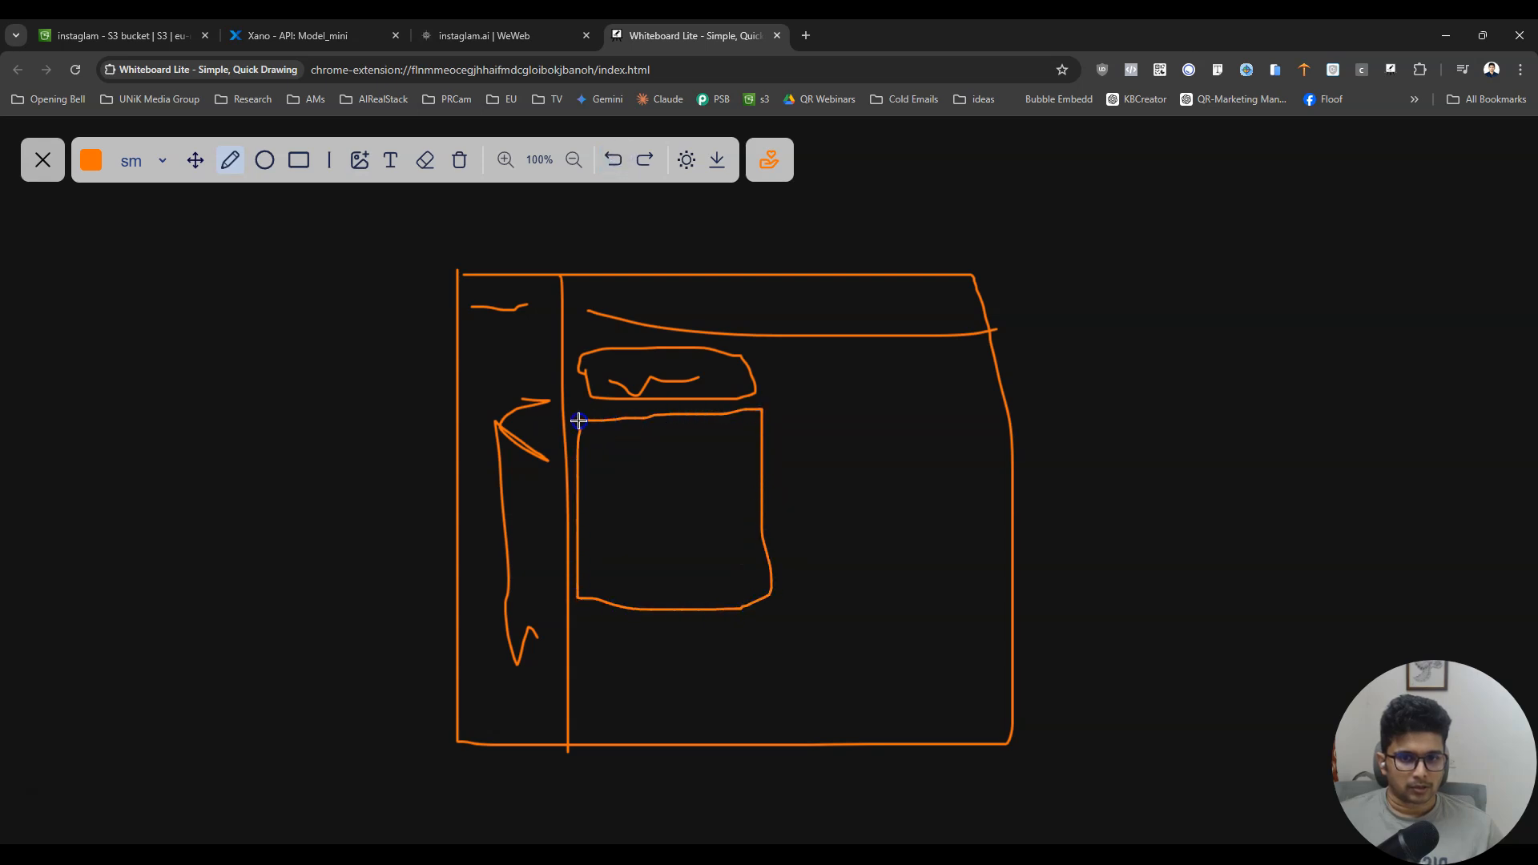
mouse_move(871, 349)
left_mouse_down()
mouse_move(793, 349)
mouse_move(799, 599)
mouse_move(988, 587)
mouse_move(987, 344)
mouse_move(861, 350)
left_mouse_up()
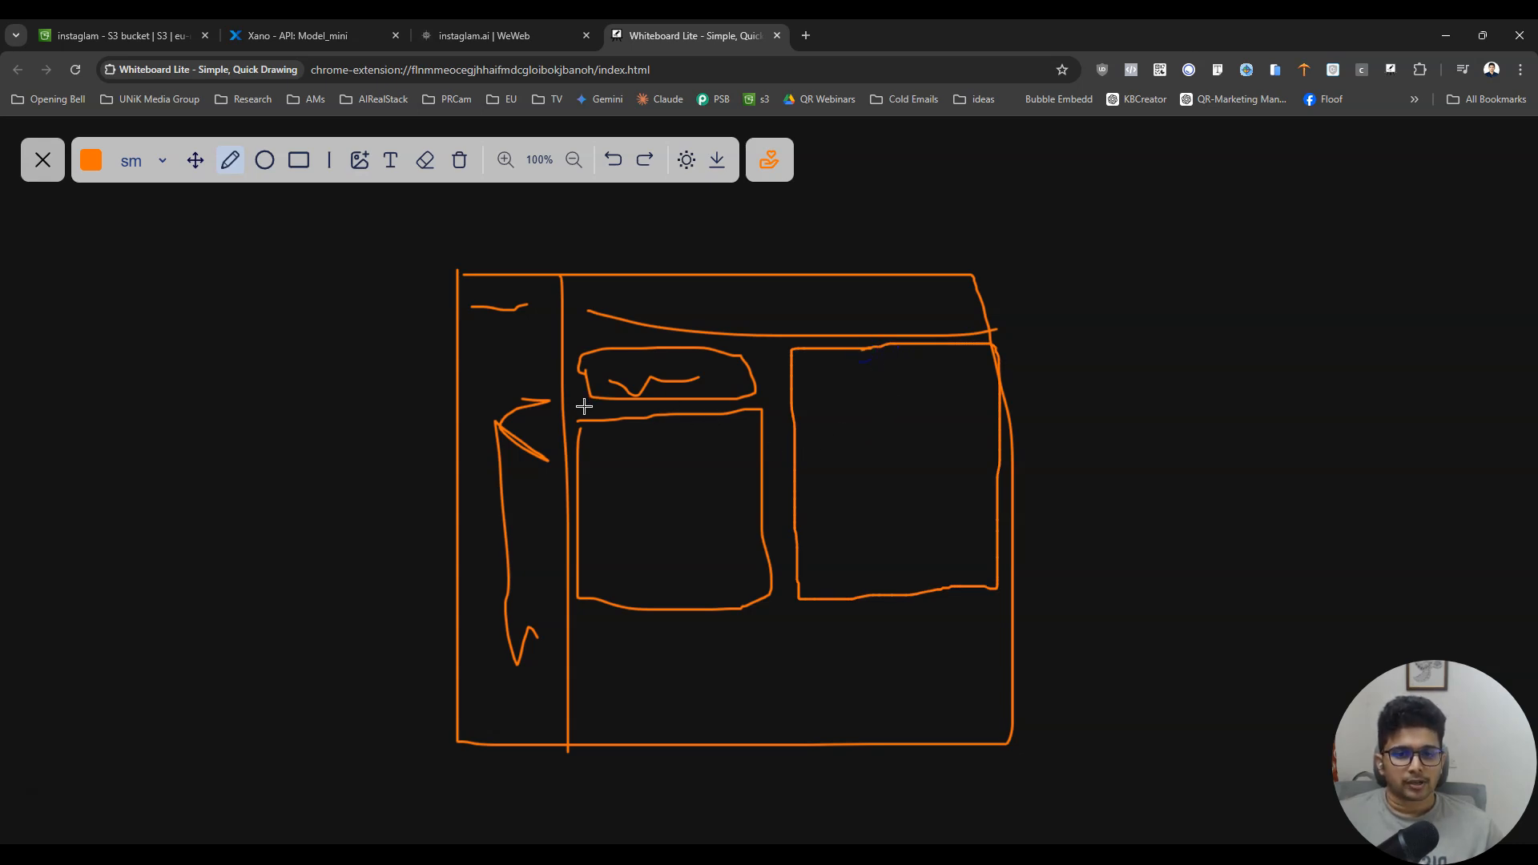
mouse_move(584, 406)
left_mouse_down()
mouse_move(745, 401)
mouse_move(580, 405)
mouse_move(683, 415)
left_mouse_up()
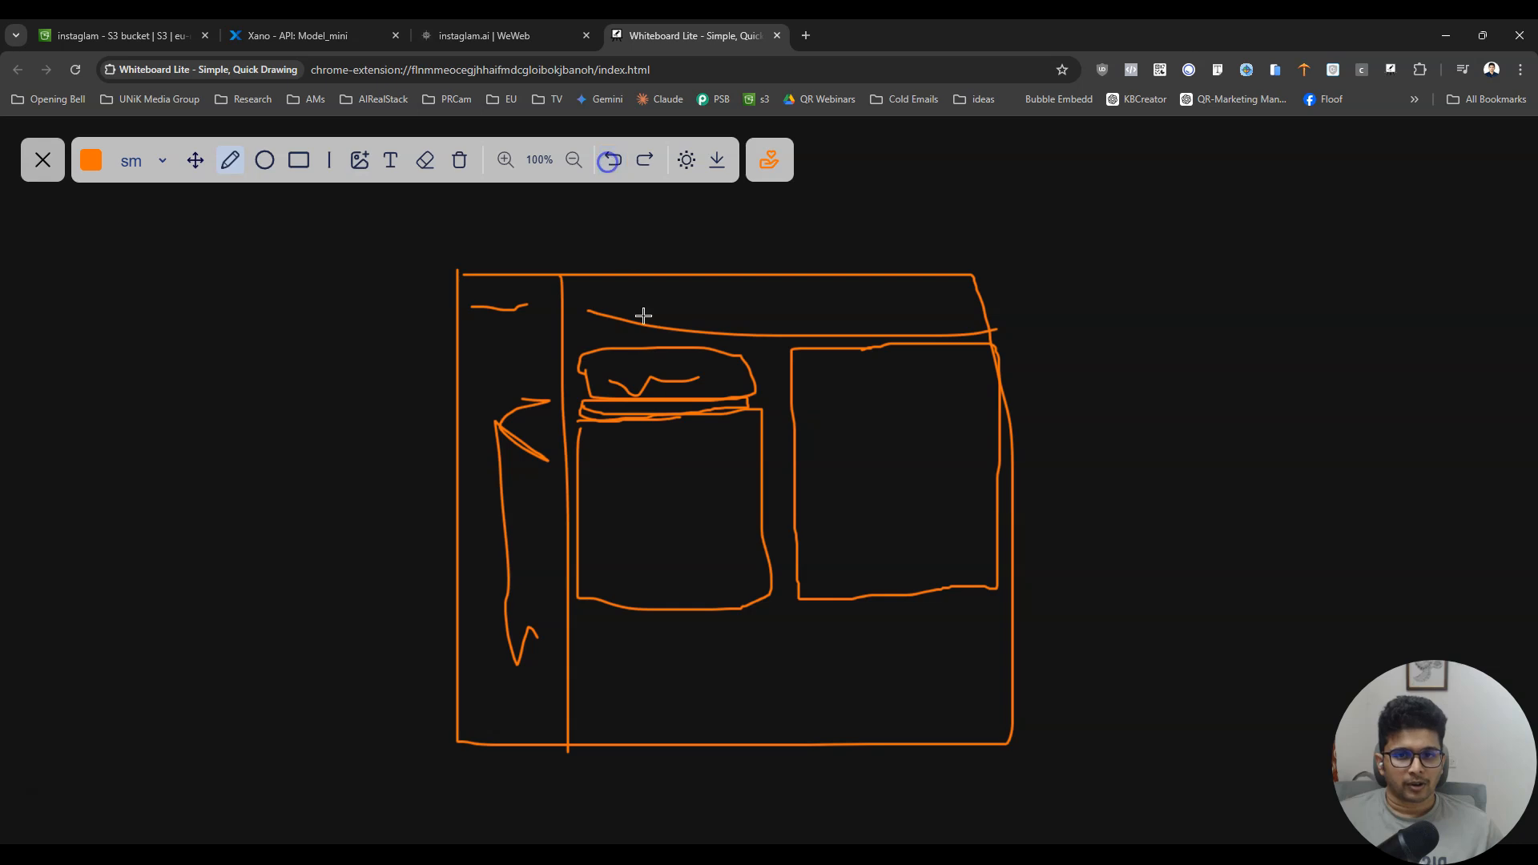
left_click(613, 159)
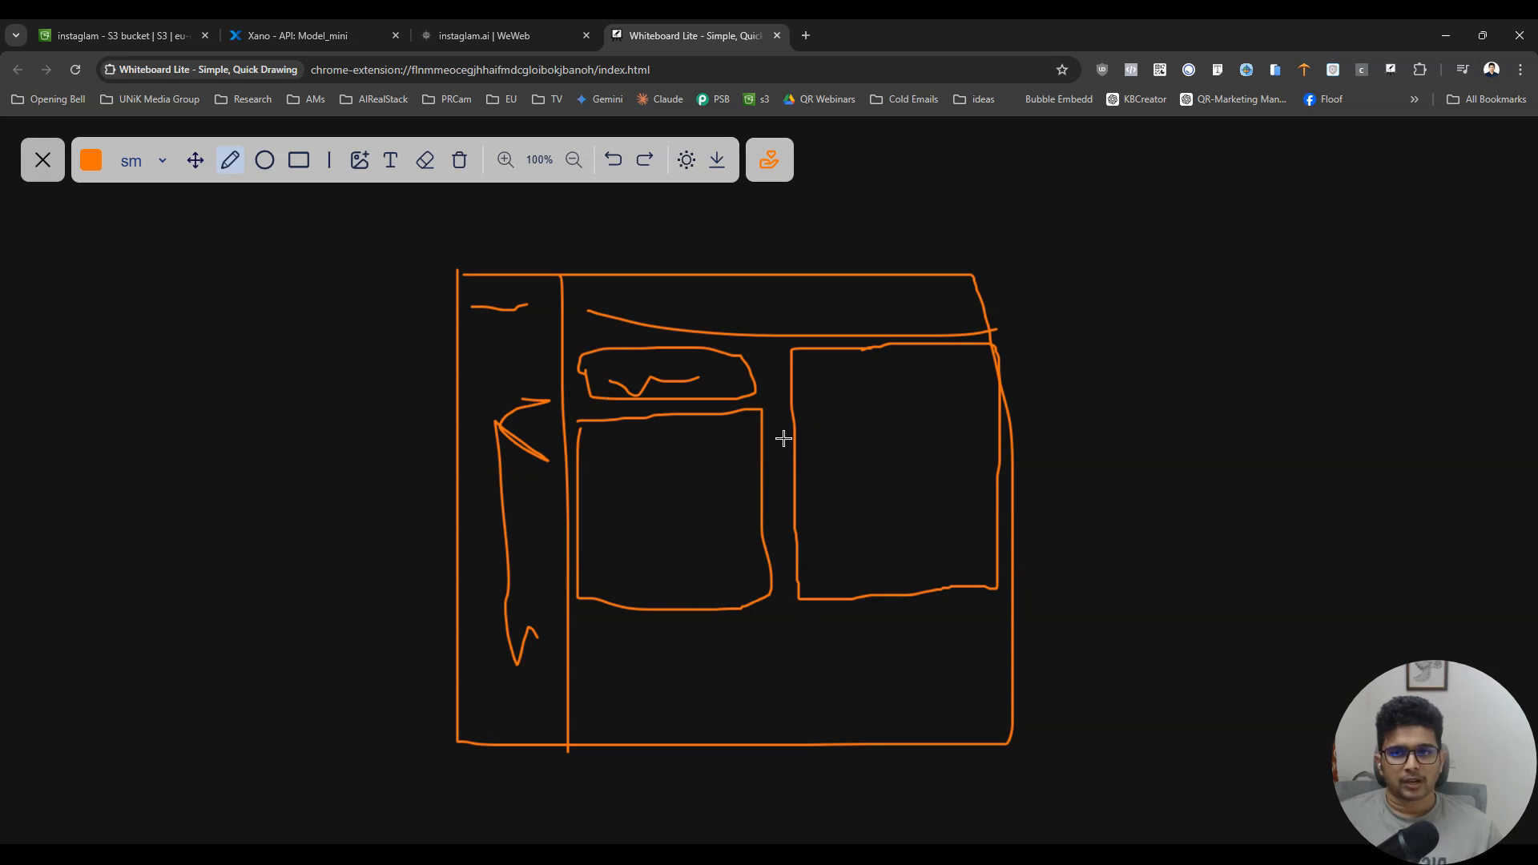
- Switch to Xano, open the Image endpoint, and examine its inputs and function stack
left_click(298, 35)
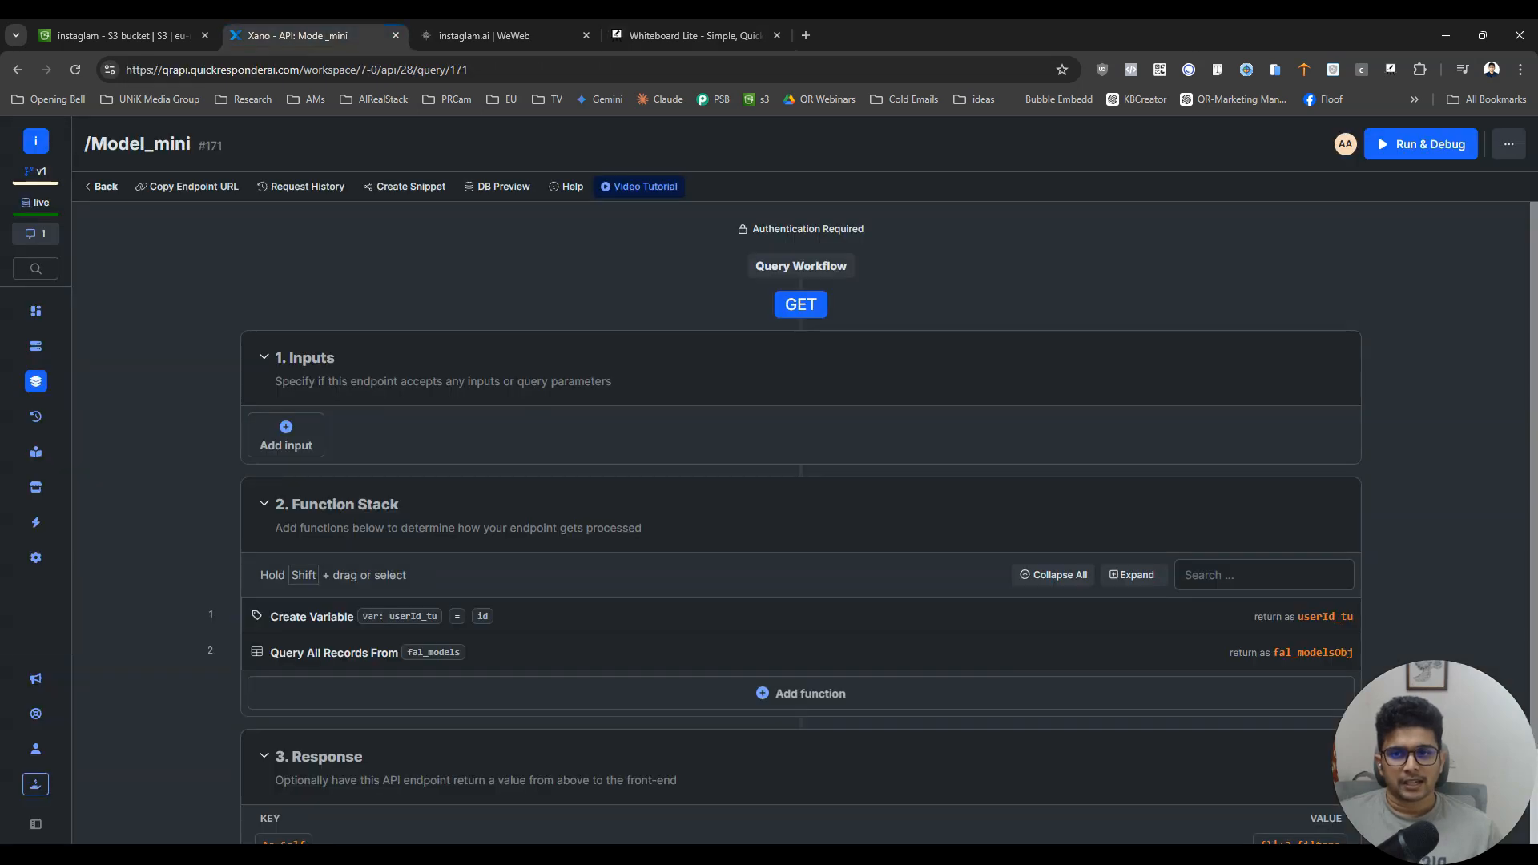
left_click(102, 188)
right_click(317, 710)
left_click(171, 425)
left_click(276, 329)
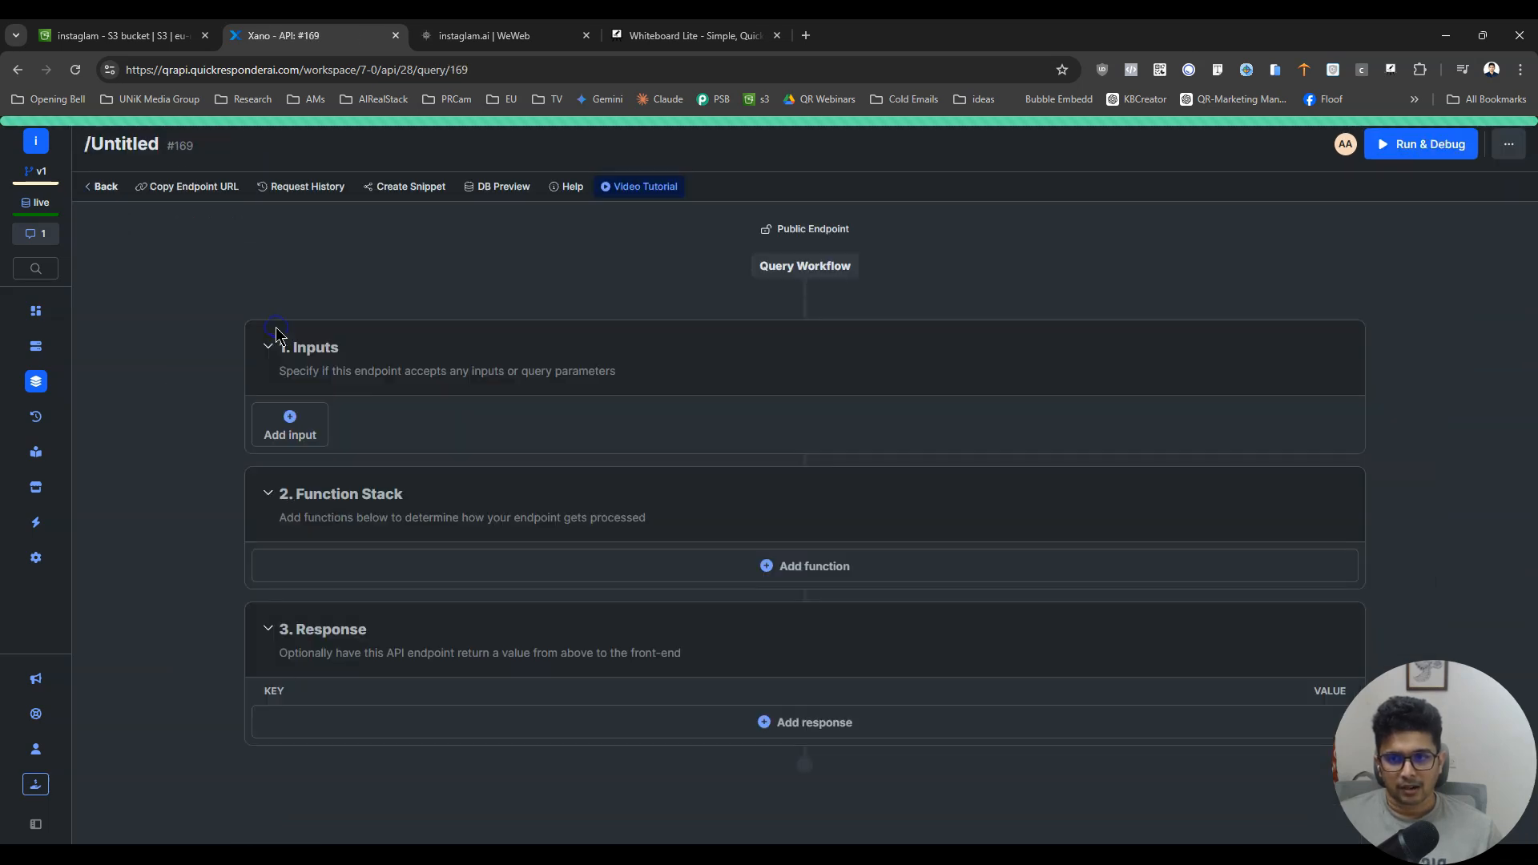
scroll(265, 361, "down", 3)
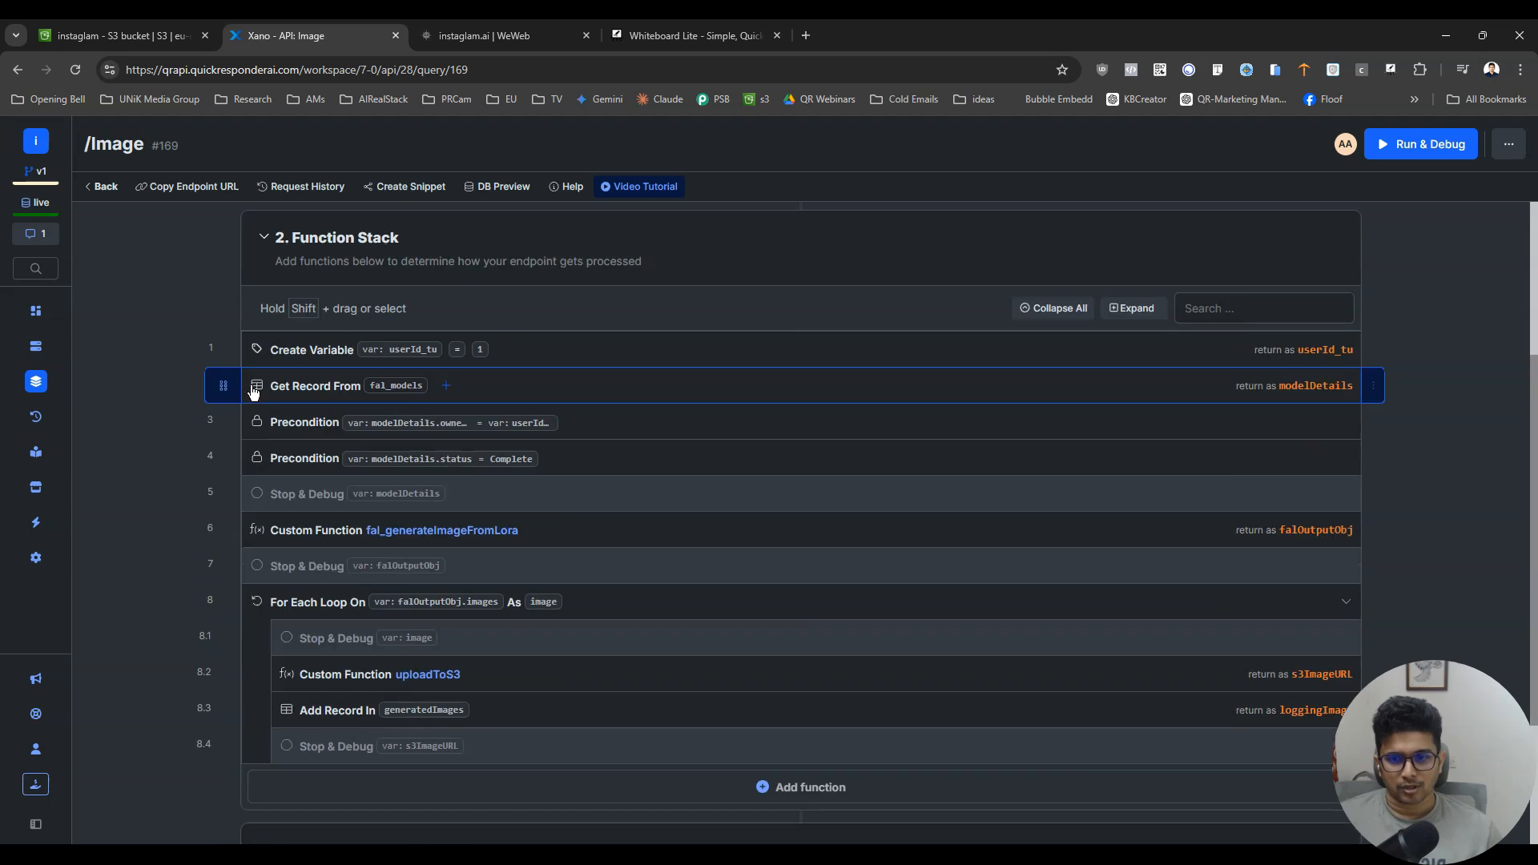
scroll(253, 391, "up", 3)
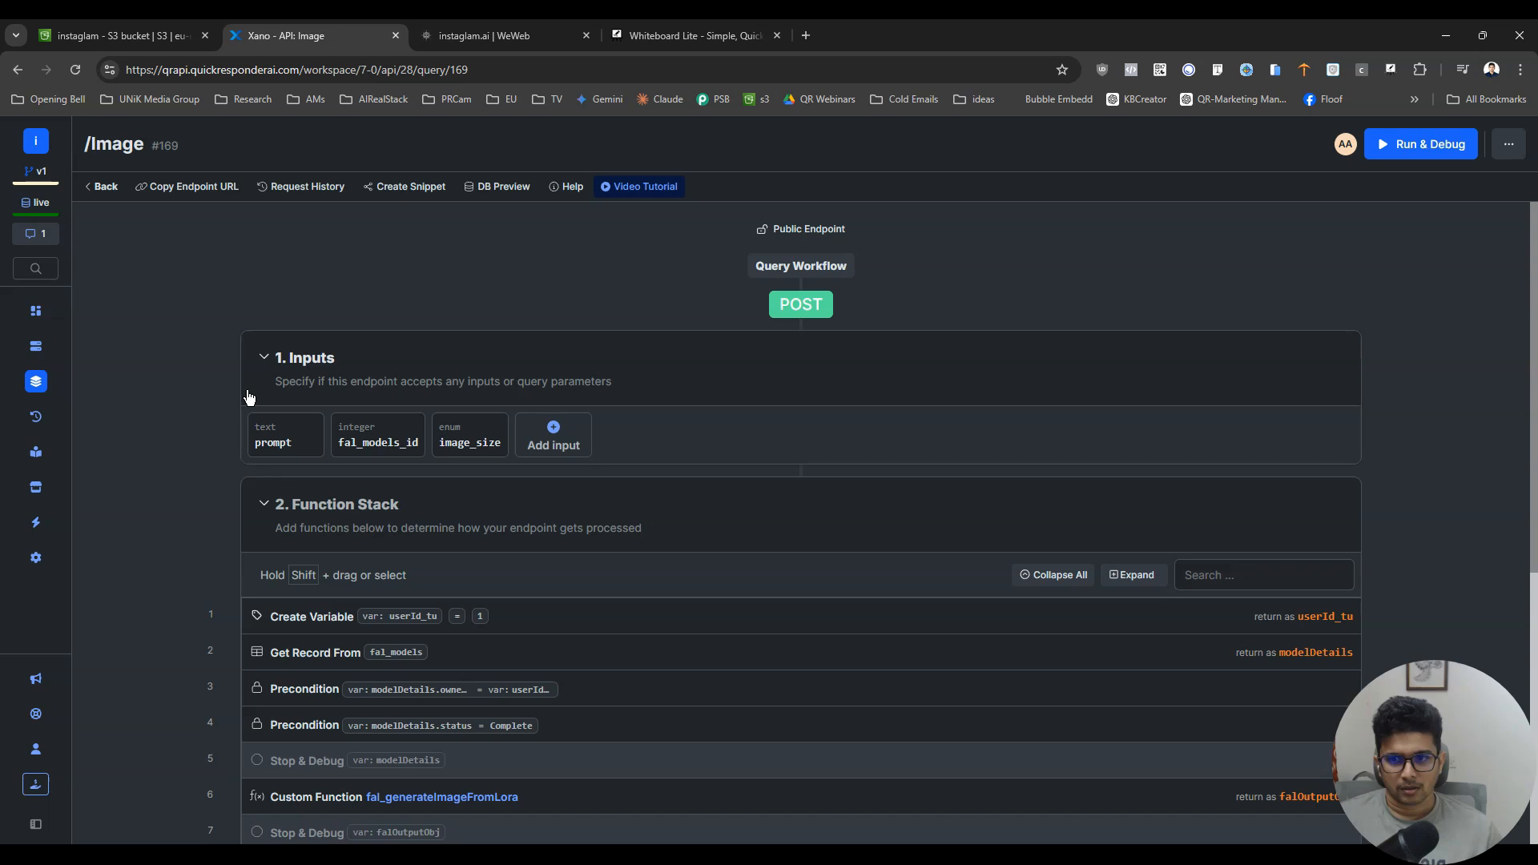
scroll(248, 396, "down", 3)
scroll(249, 397, "up", 3)
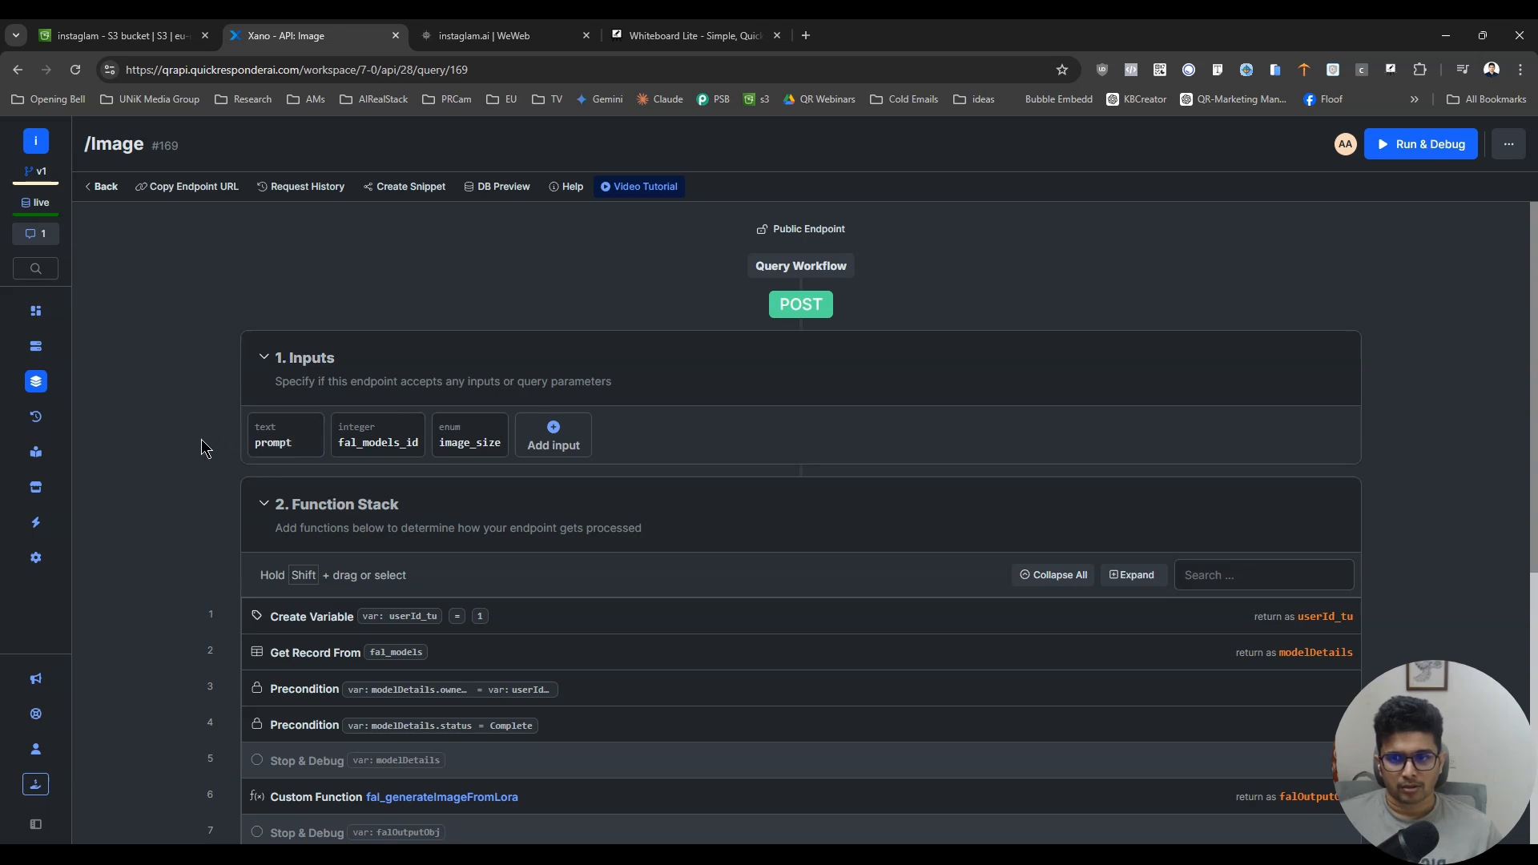
scroll(159, 576, "down", 3)
scroll(161, 582, "up", 3)
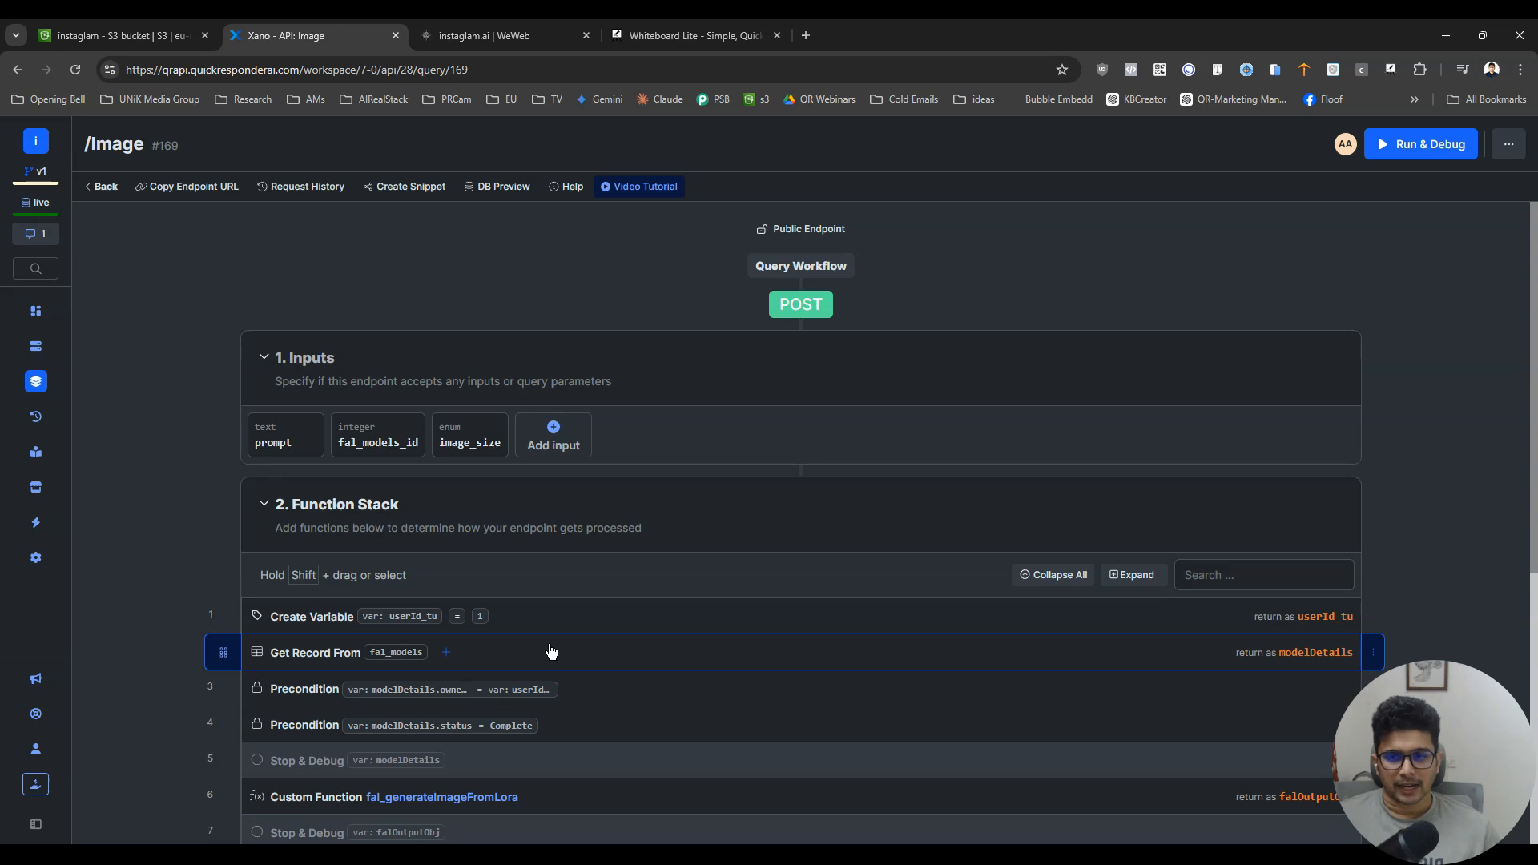
- Switch to WeWeb and start duplicating the Create AI Models page under the name "Generate New Images"
left_click(484, 35)
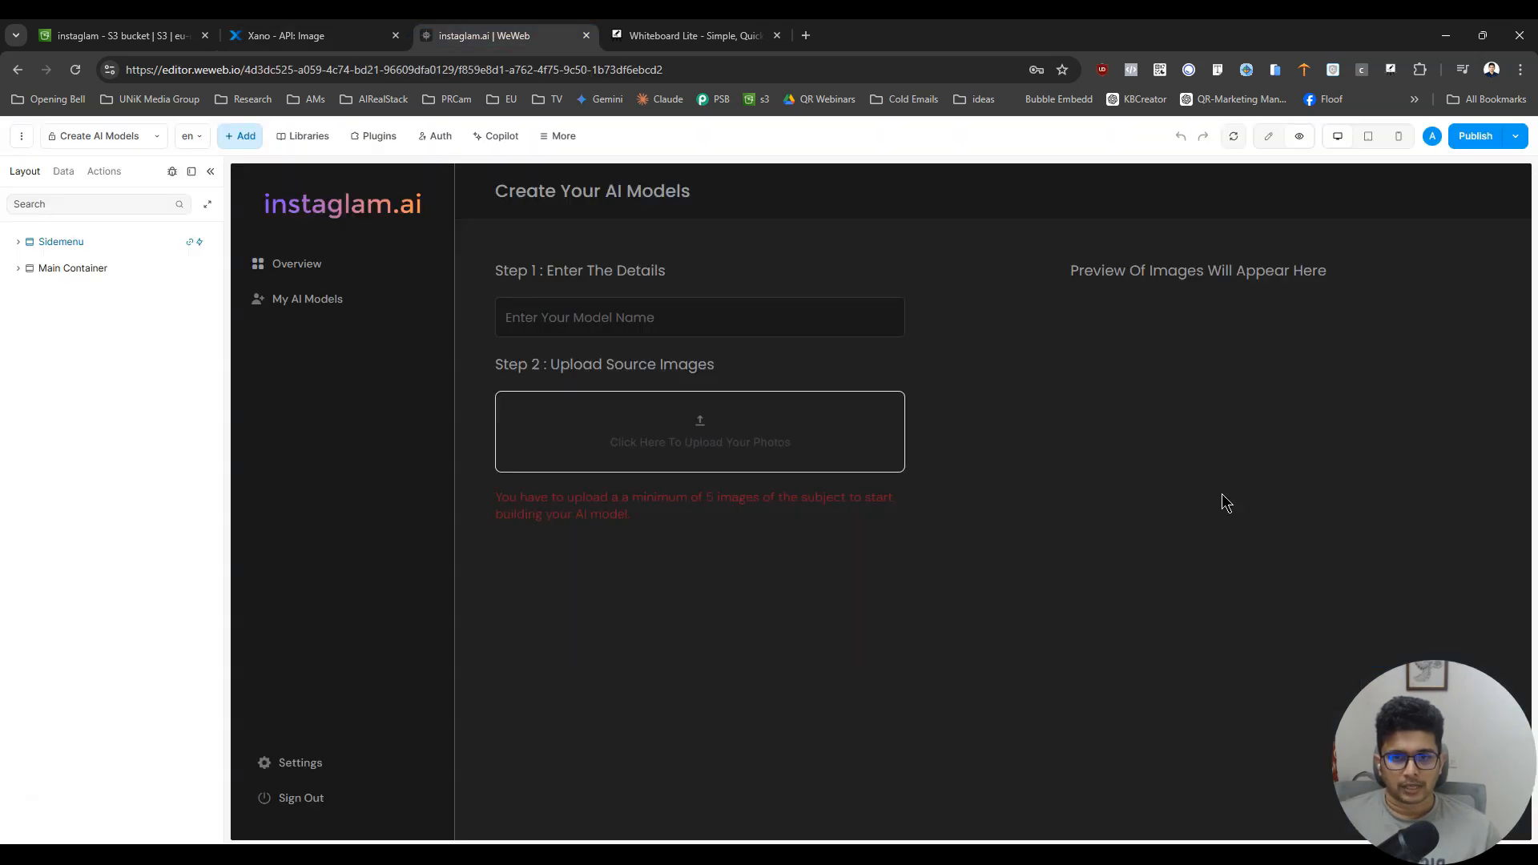
key("ctrl+Tab")
key("ctrl+shift+Tab")
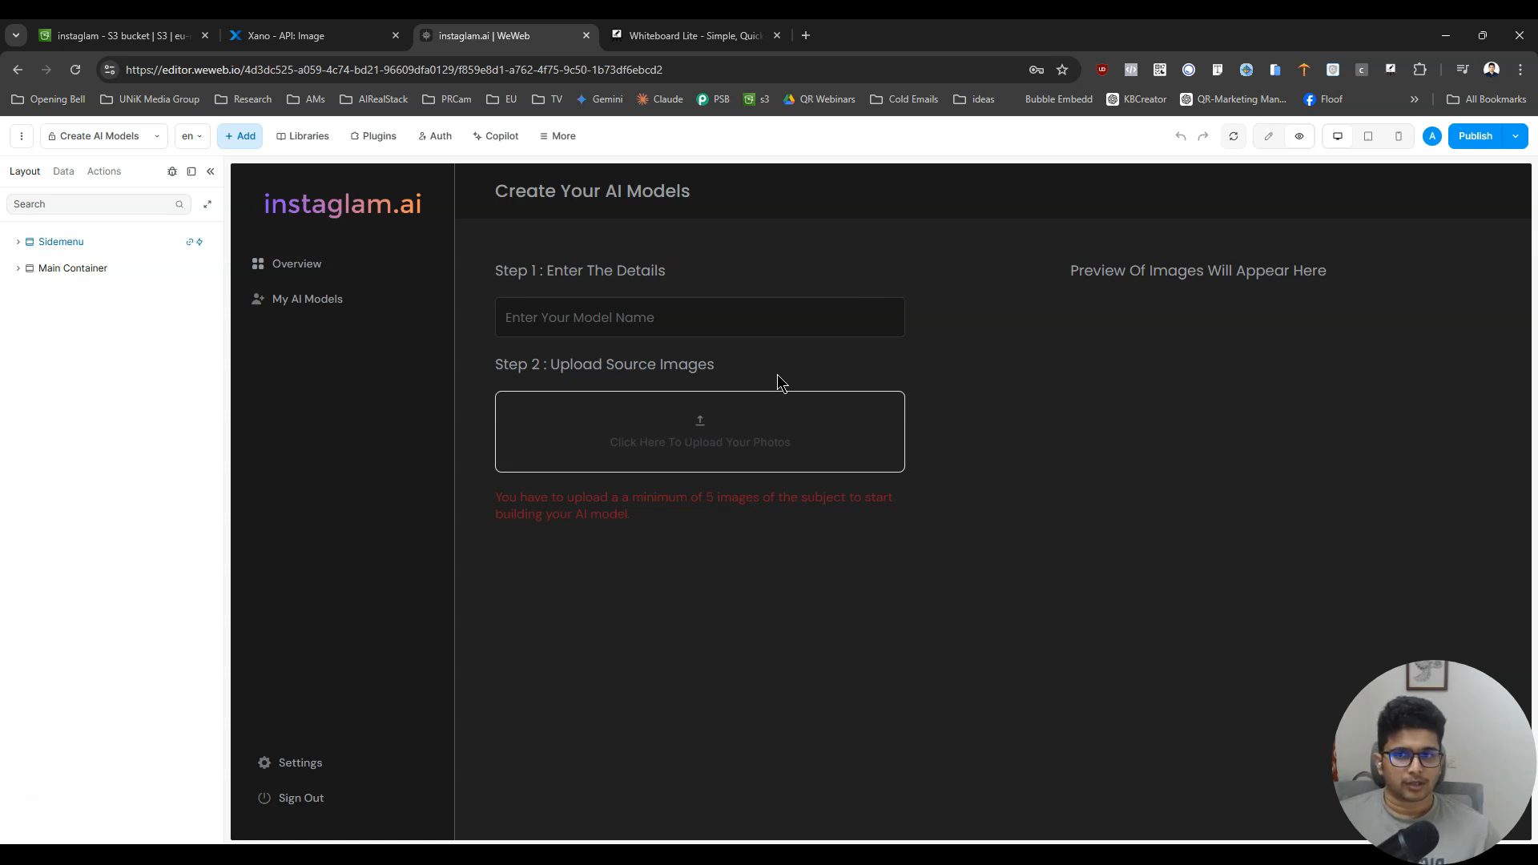
left_click(91, 144)
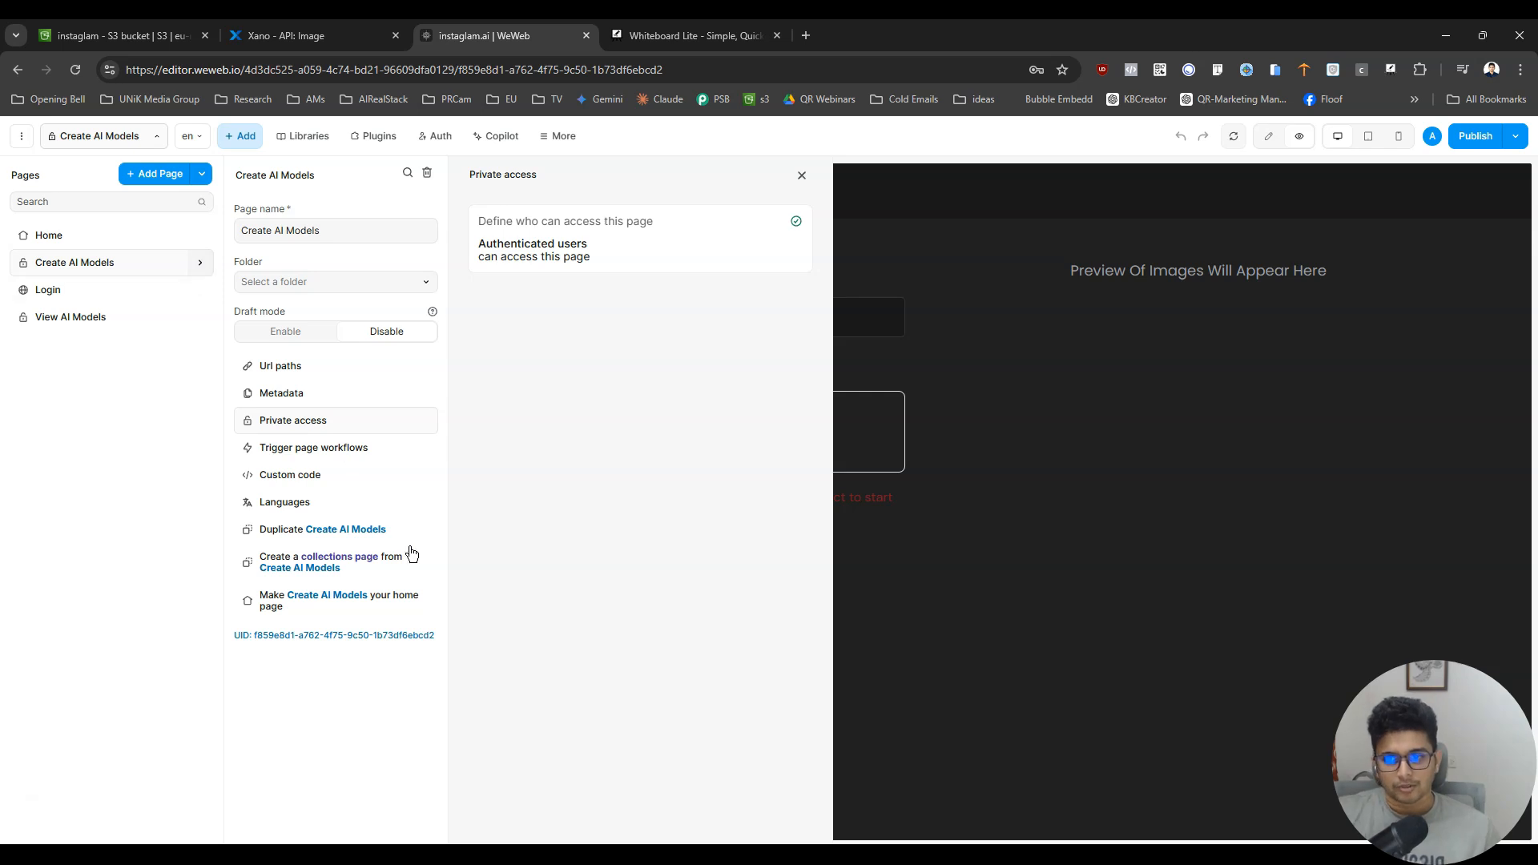
left_click(290, 541)
triple_click(591, 261)
type("Generate New Images")
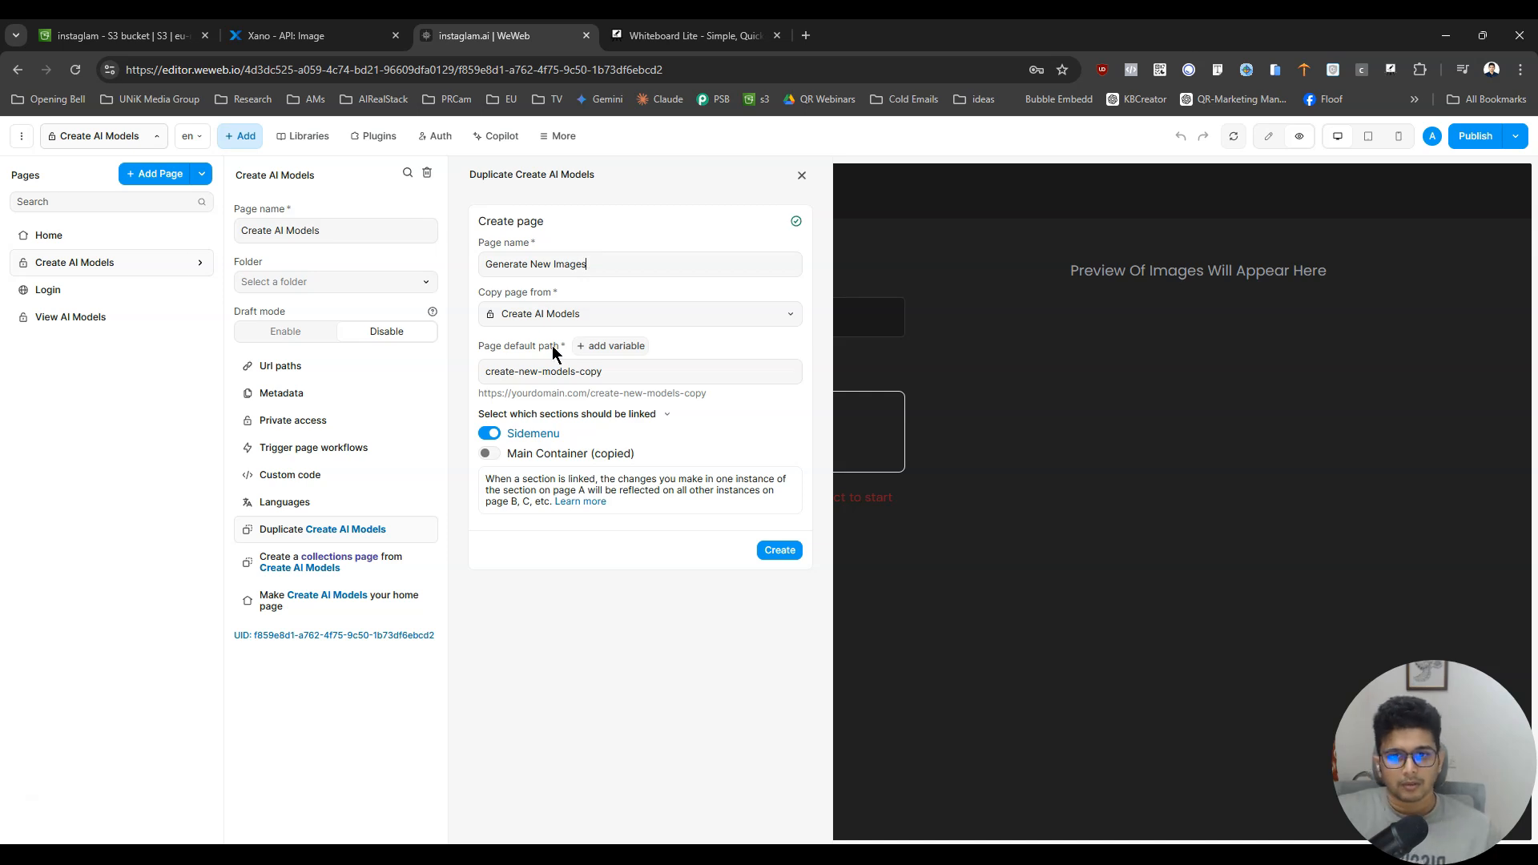
- Set the duplicate's default path to generate-new-images and create the page, keeping the Sidemenu section linked
double_click(513, 373)
type("gener")
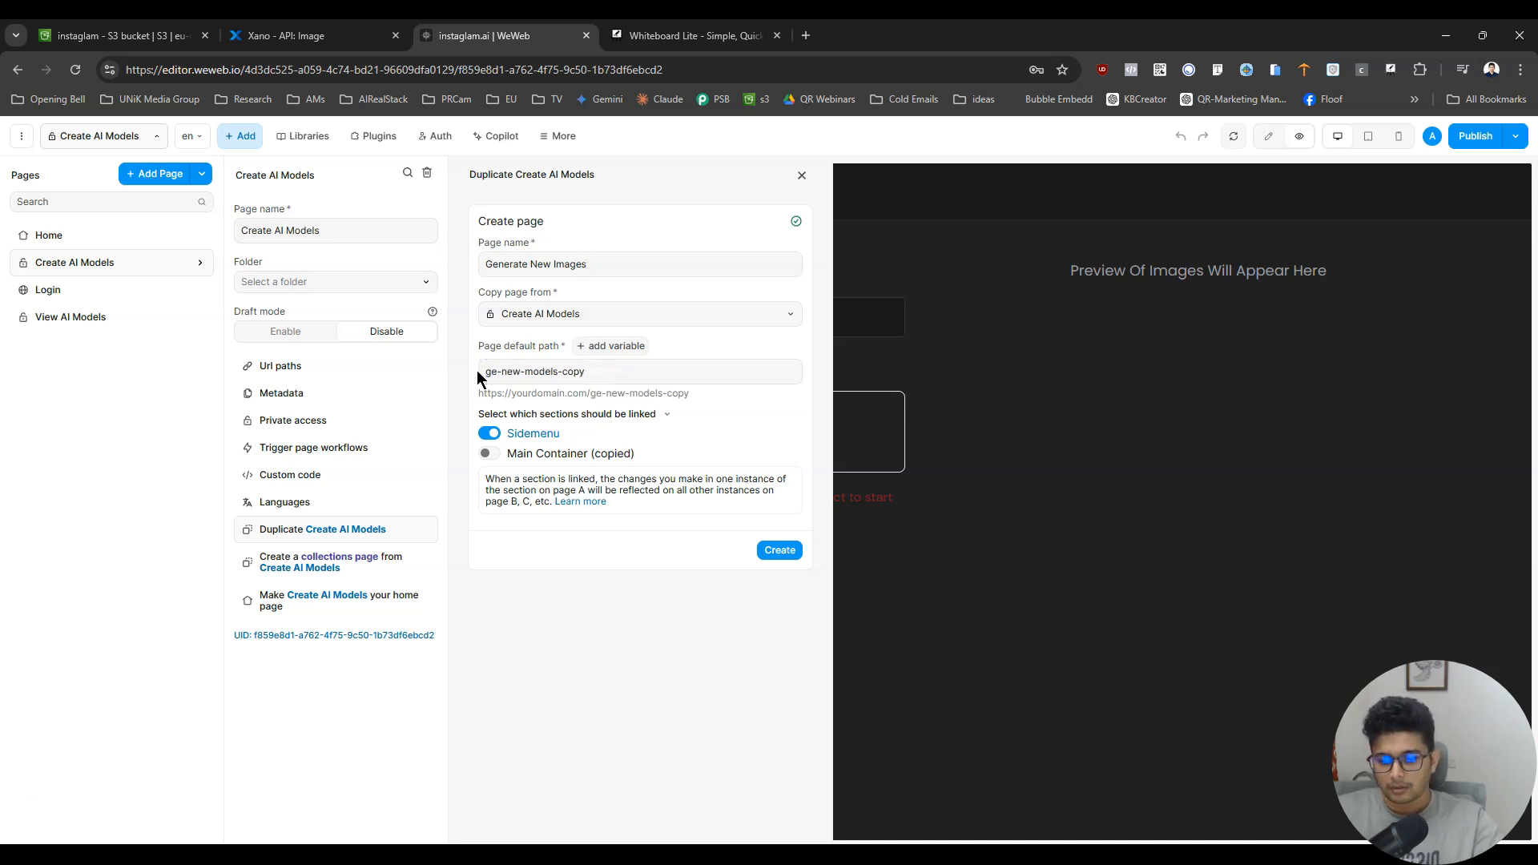
type("ate")
key("BackSpace")
key("BackSpace")
key("BackSpace")
key("BackSpace")
key("BackSpace")
key("BackSpace")
key("BackSpace")
key("BackSpace")
key("BackSpace")
key("BackSpace")
key("BackSpace")
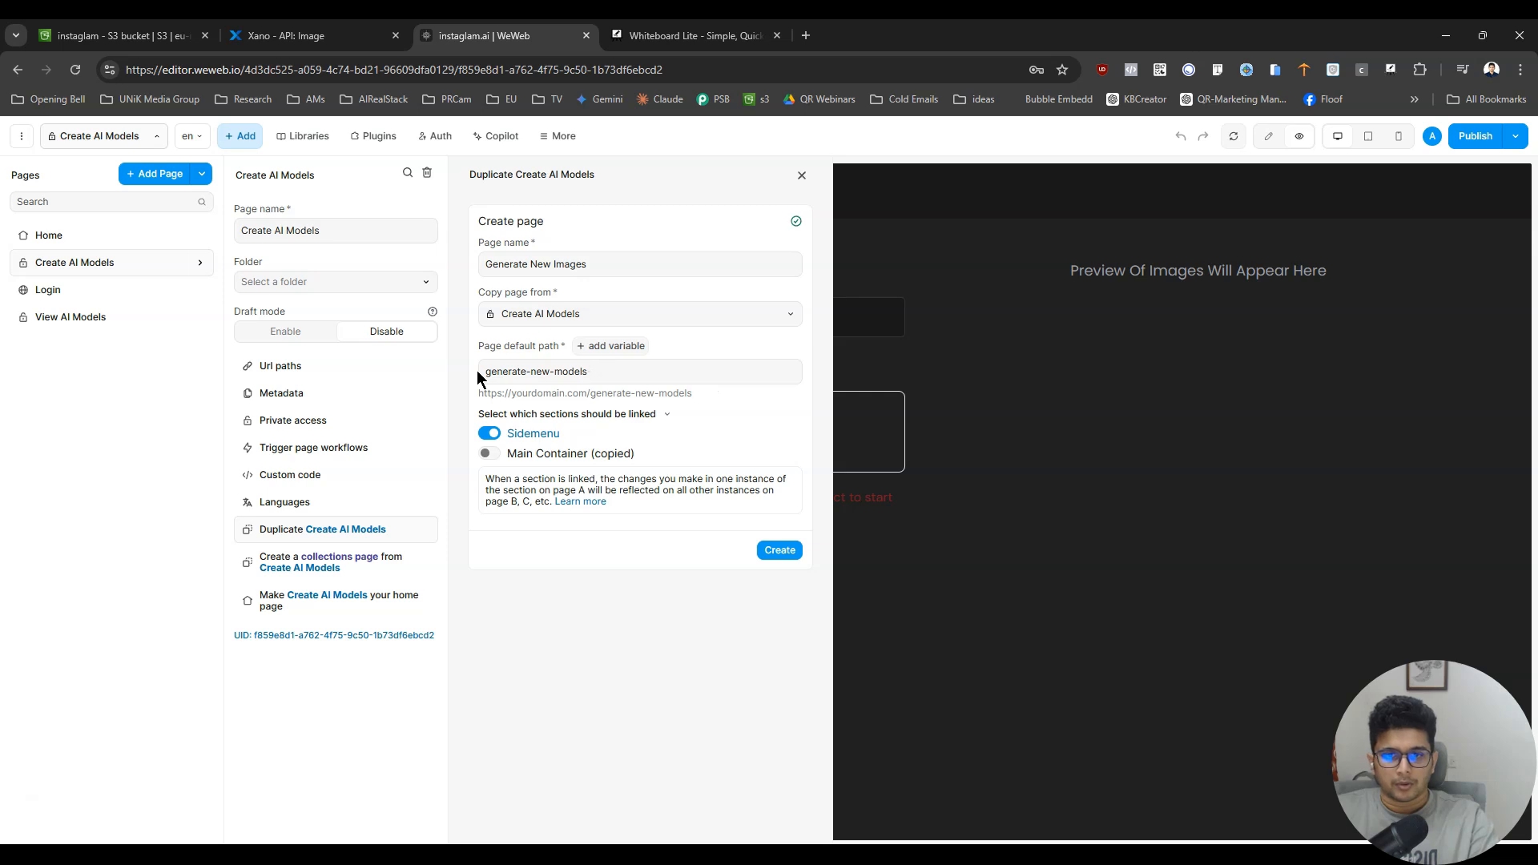
type("images")
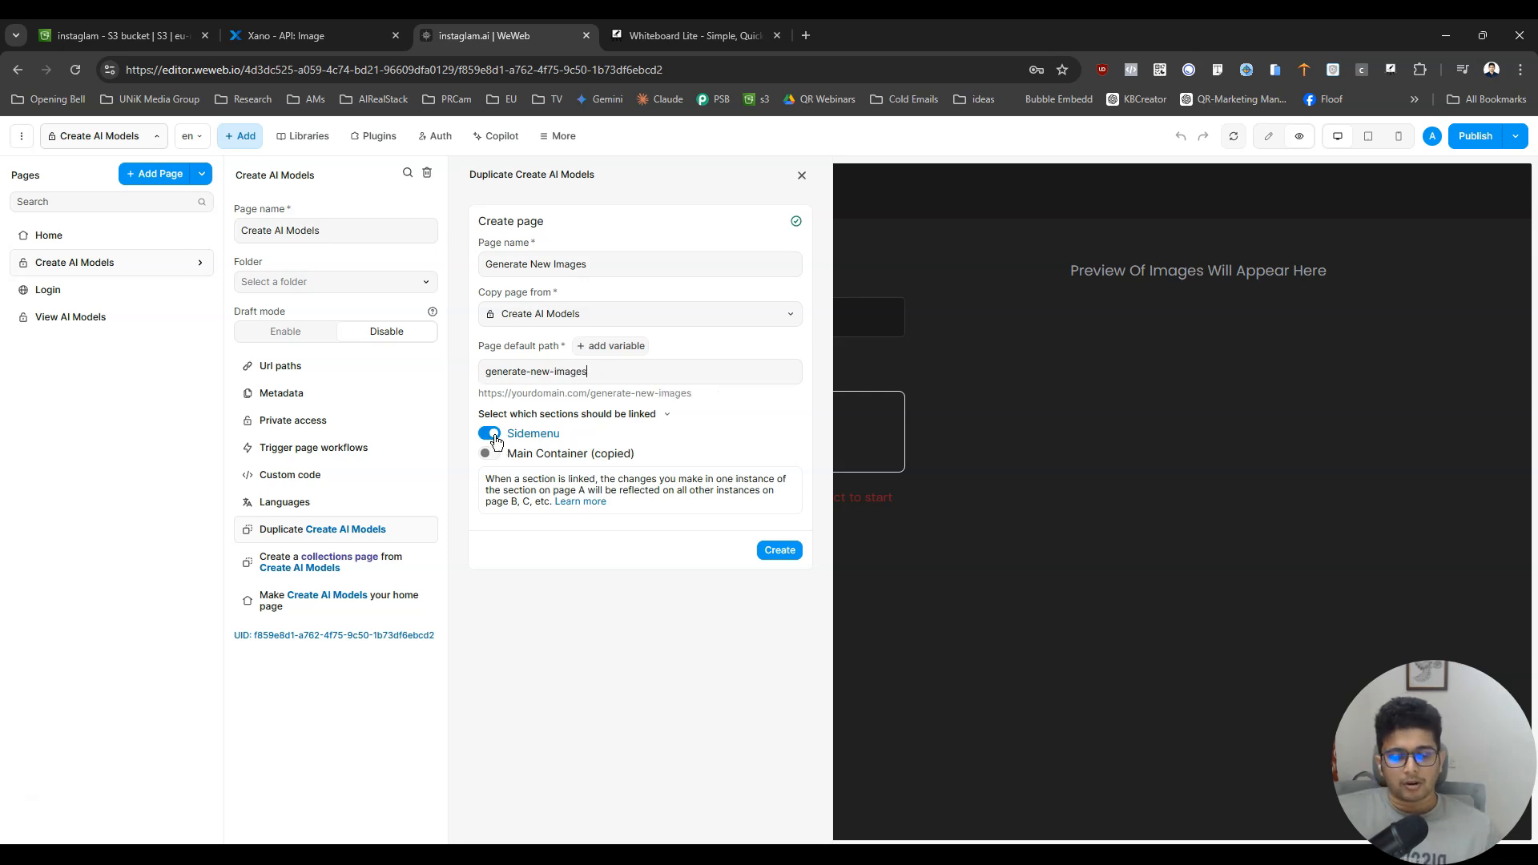
left_click(772, 560)
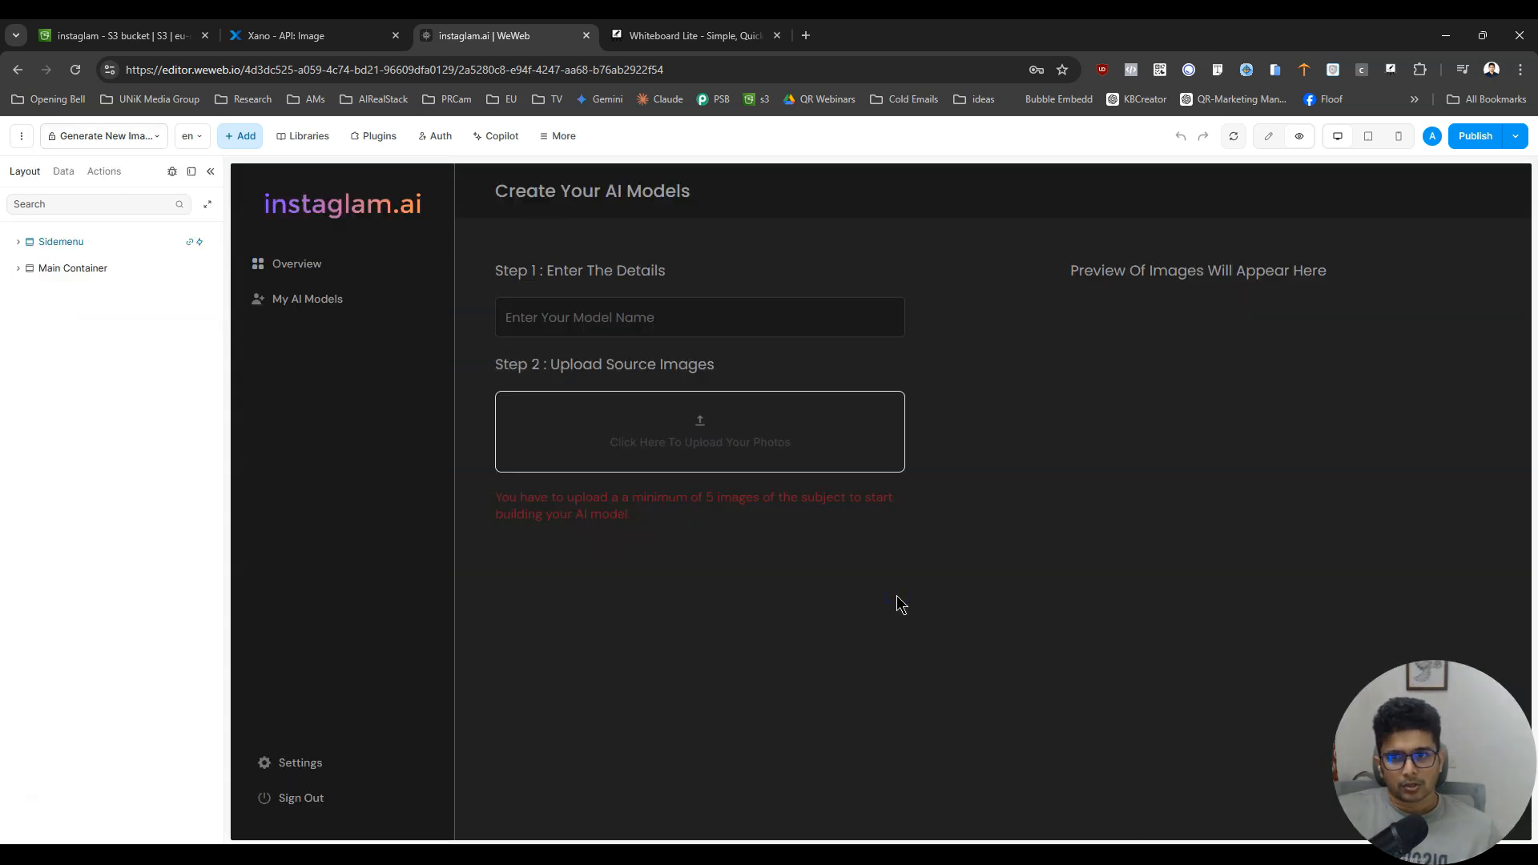
- Duplicate the My AI Models item in the side menu and label the copy "Generate New Images"
left_click(1268, 135)
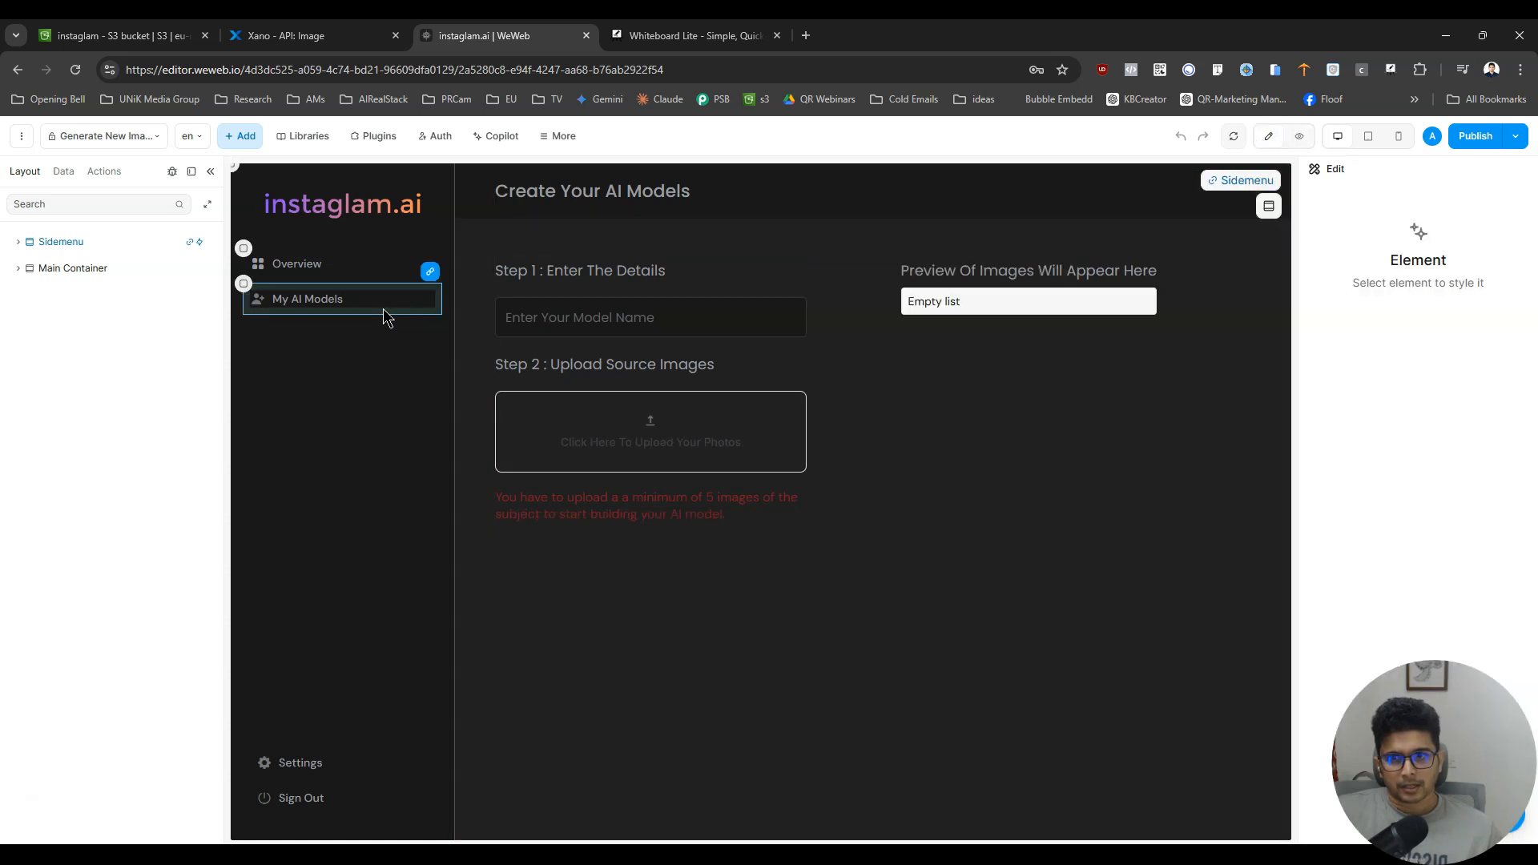
left_click(411, 310)
key("ctrl+d")
double_click(326, 330)
type("Generate New Images")
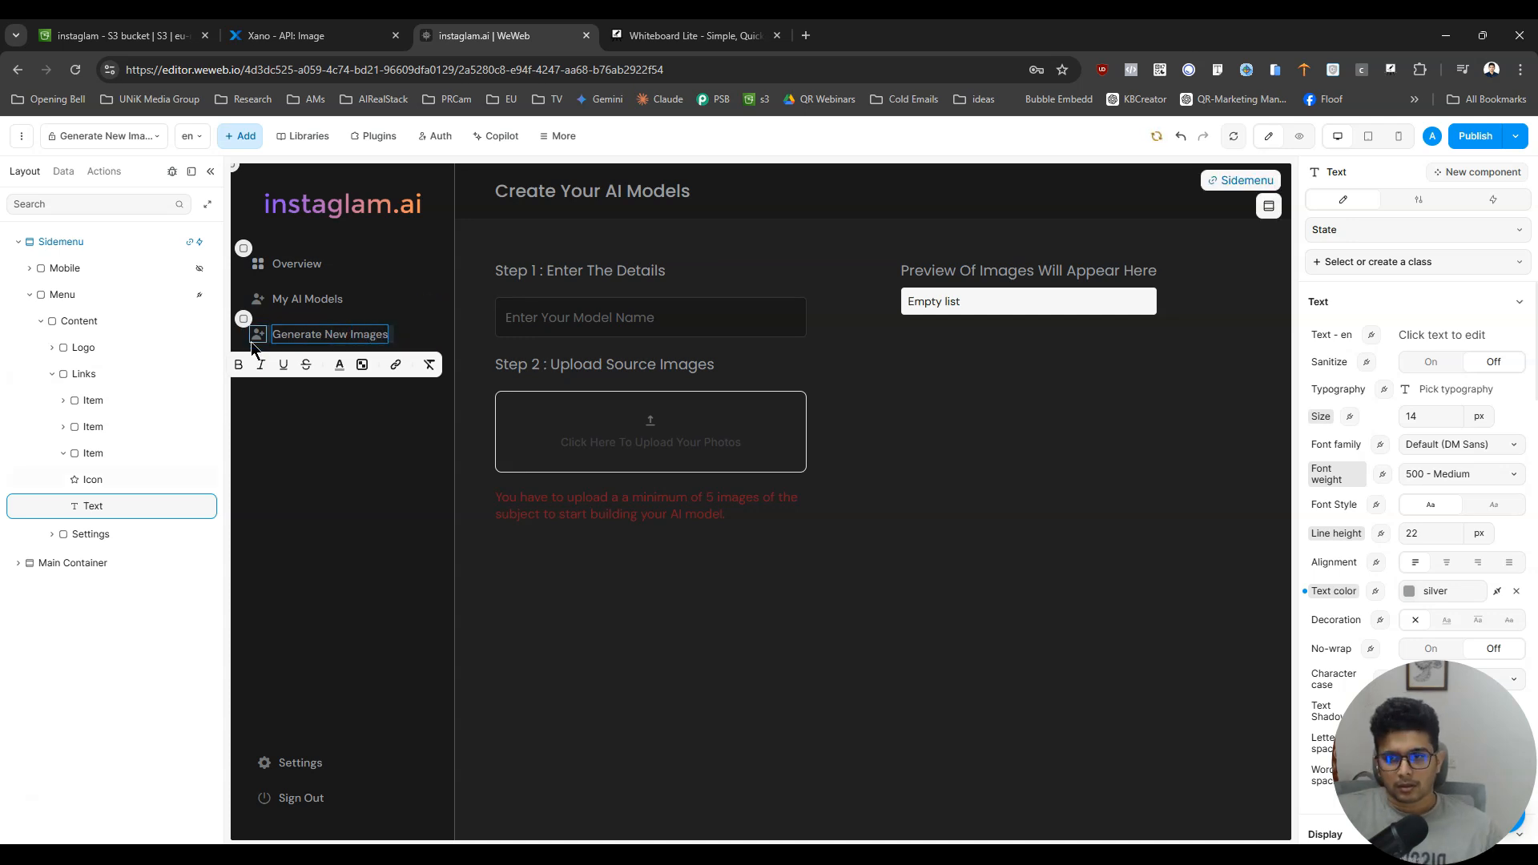
- Replace the icon of the Generate New Images menu item with the Phosphor magic wand icon and preview the page
left_click(252, 341)
left_click(1420, 196)
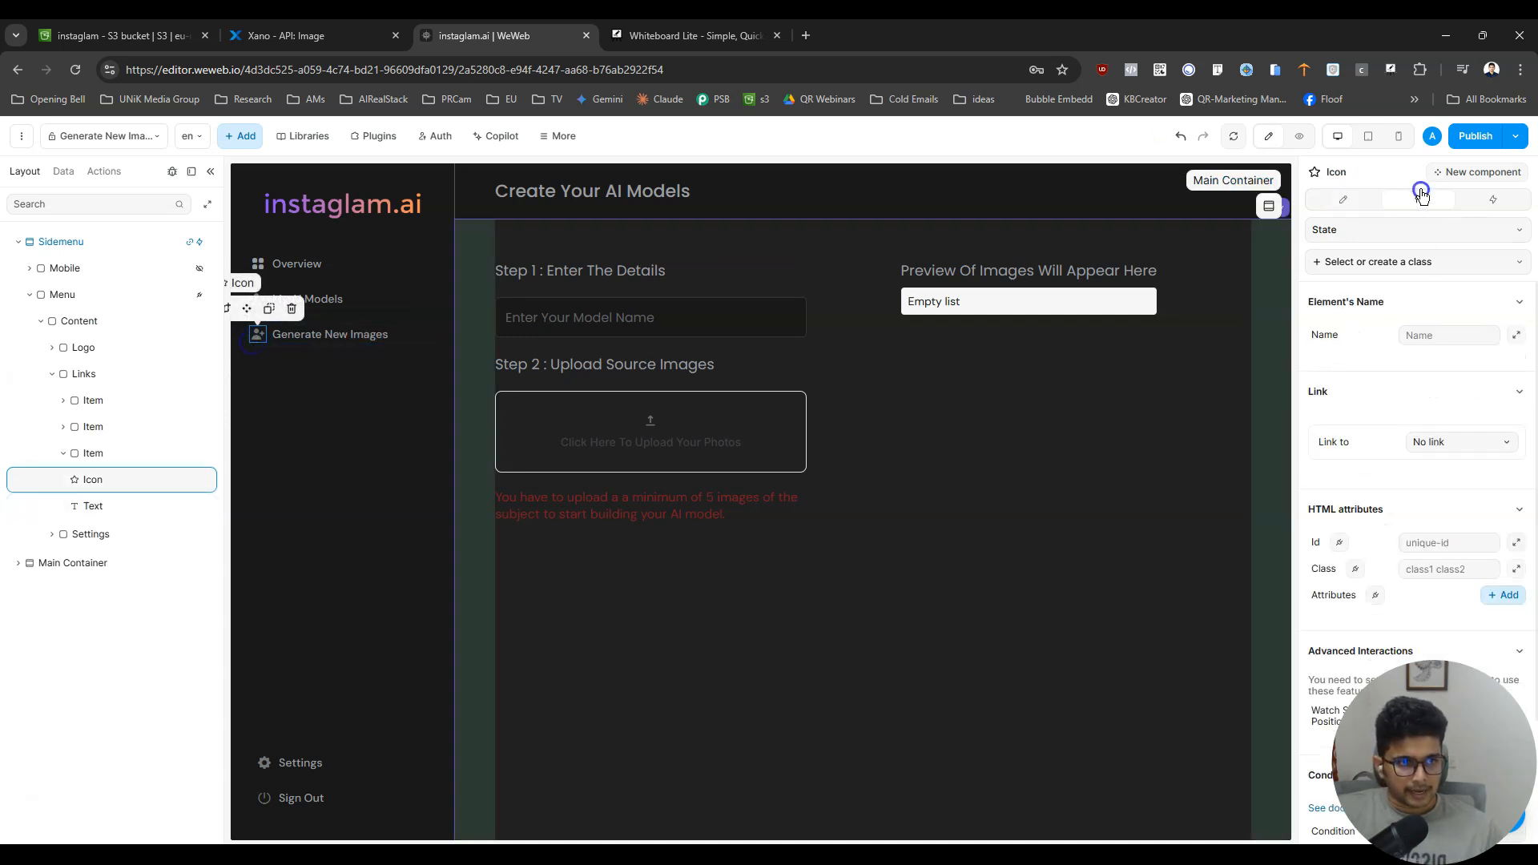
left_click(1493, 199)
left_click(1343, 199)
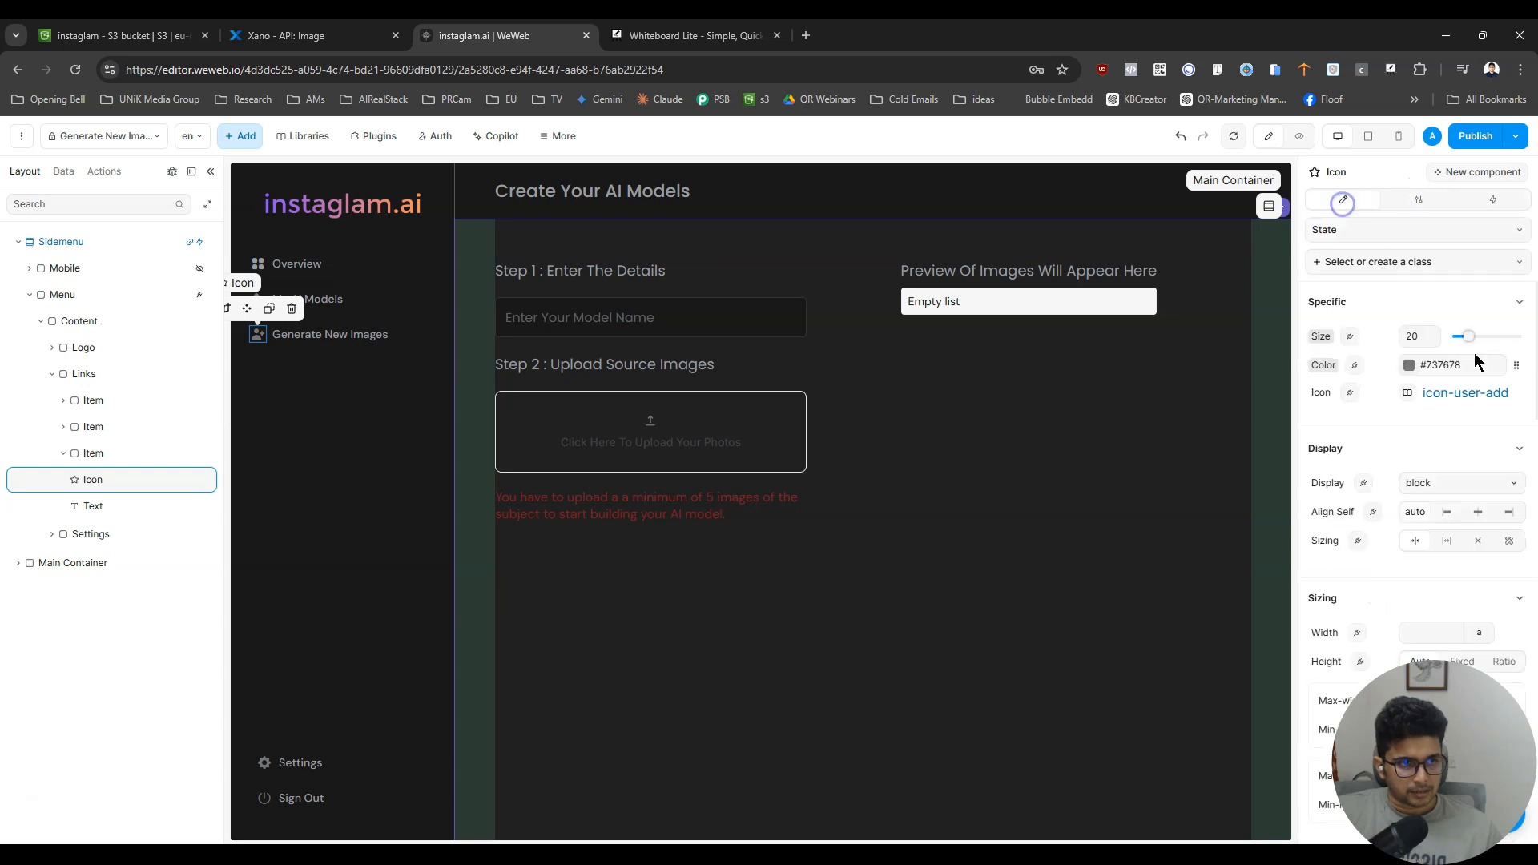
left_click(1438, 395)
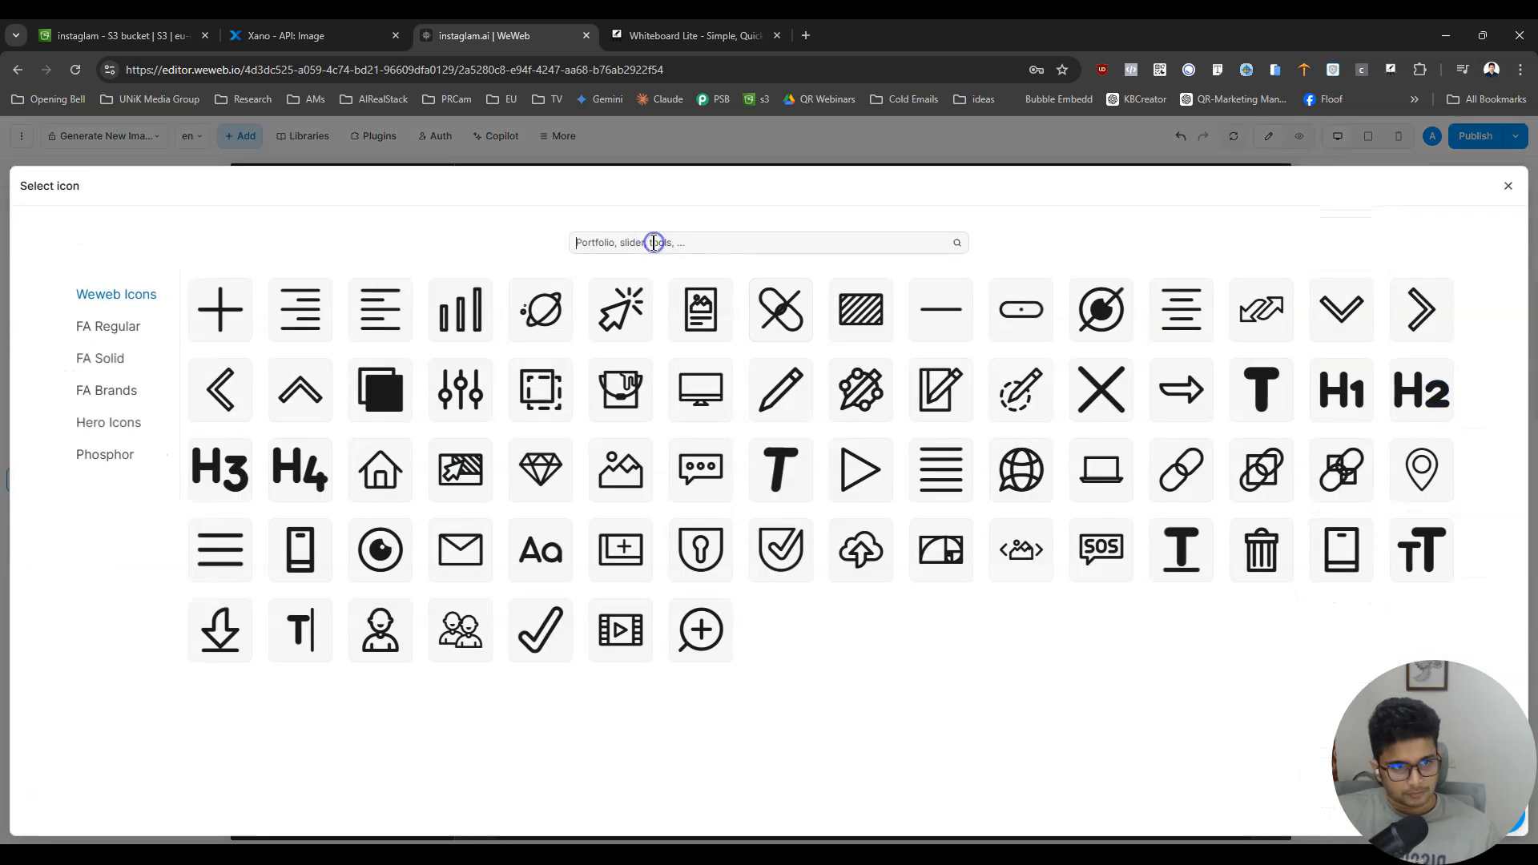
type("magic")
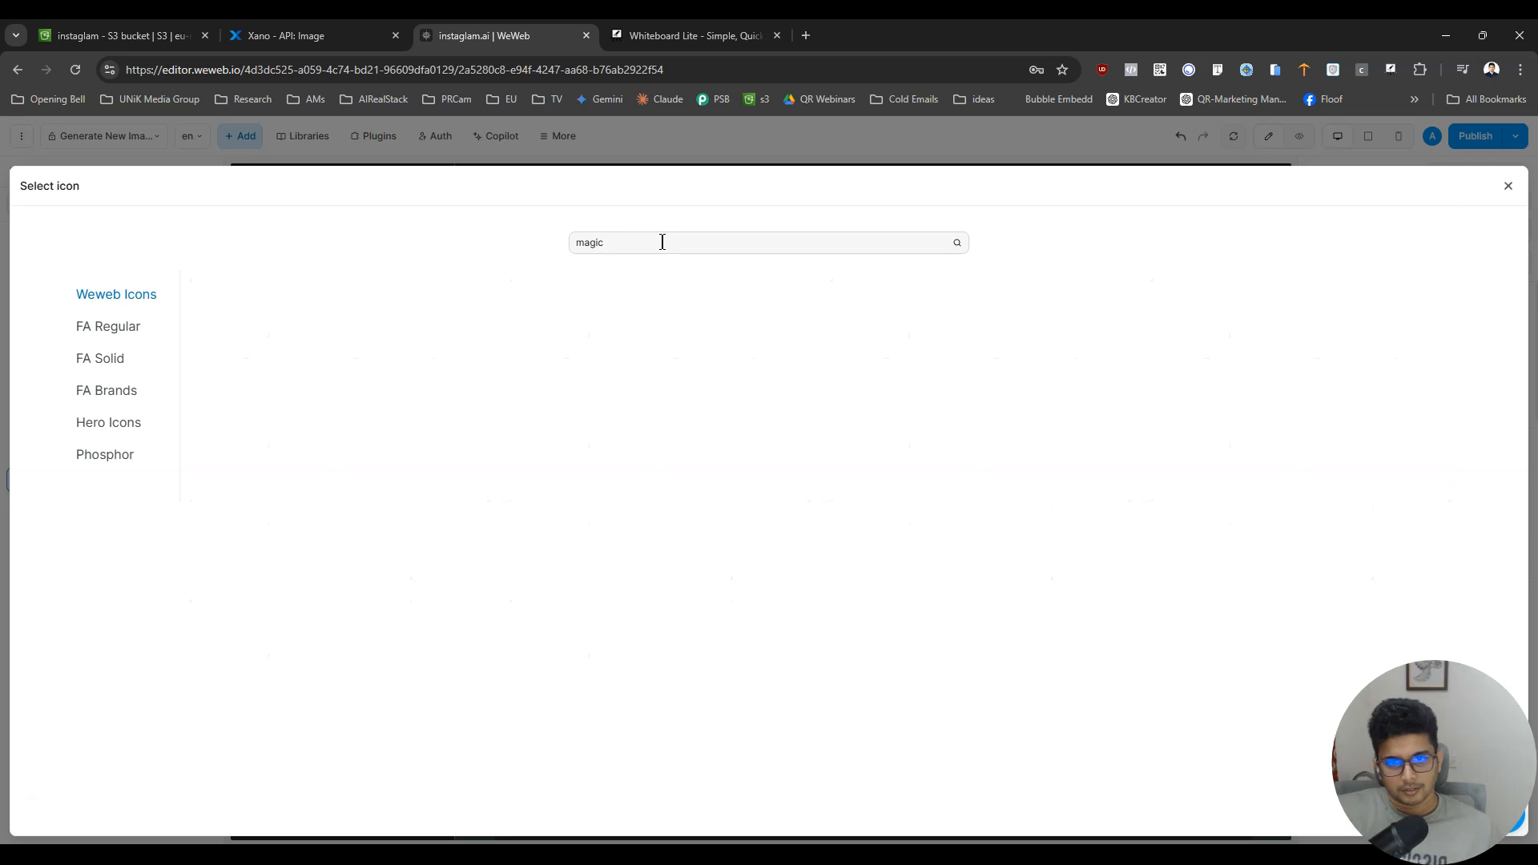
left_click(120, 390)
left_click(106, 421)
left_click(105, 453)
left_click(214, 324)
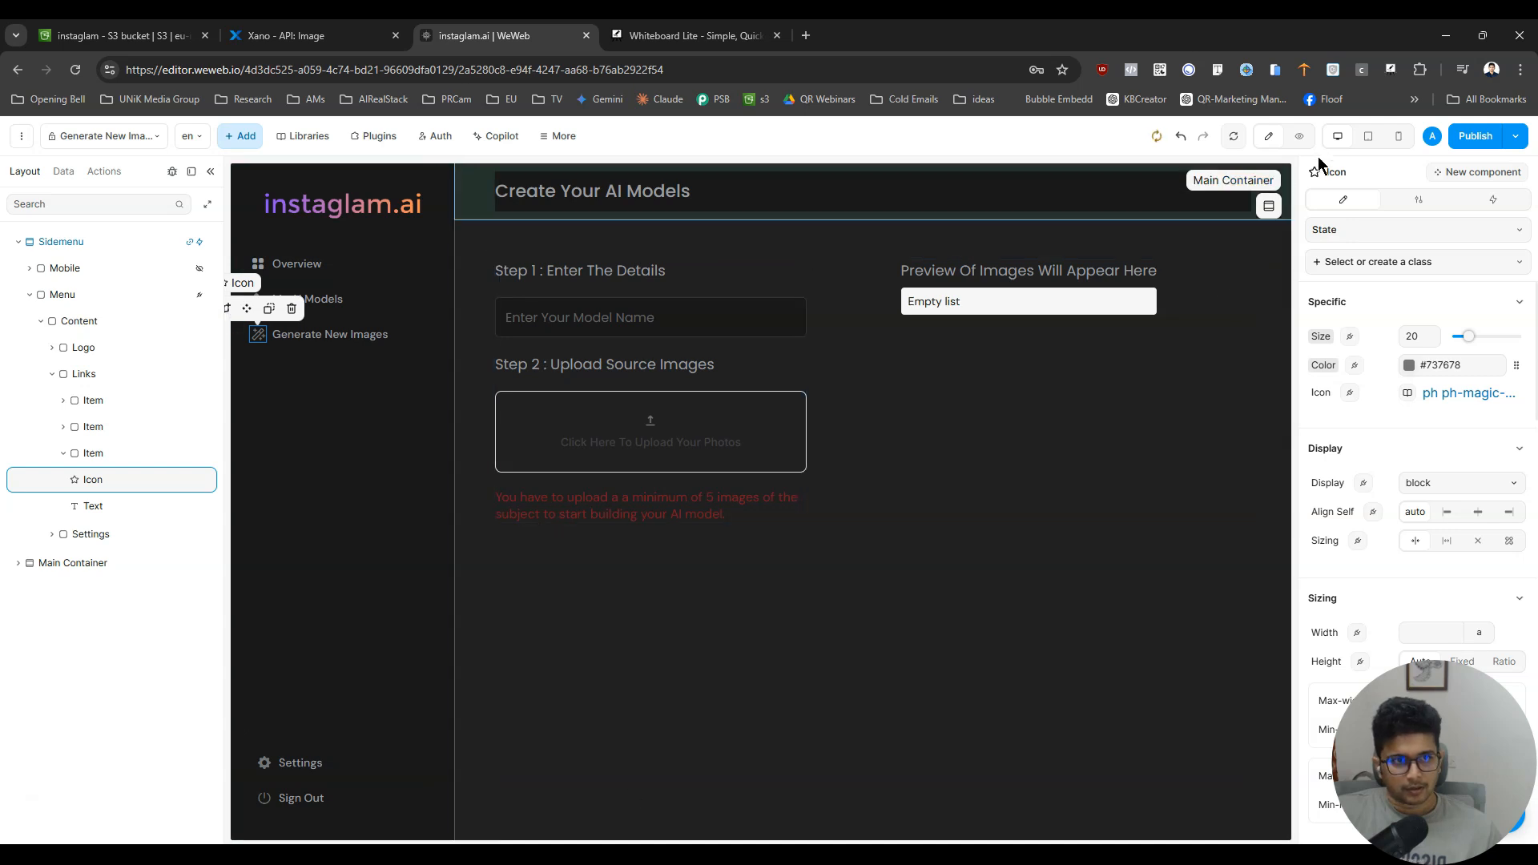
left_click(1300, 136)
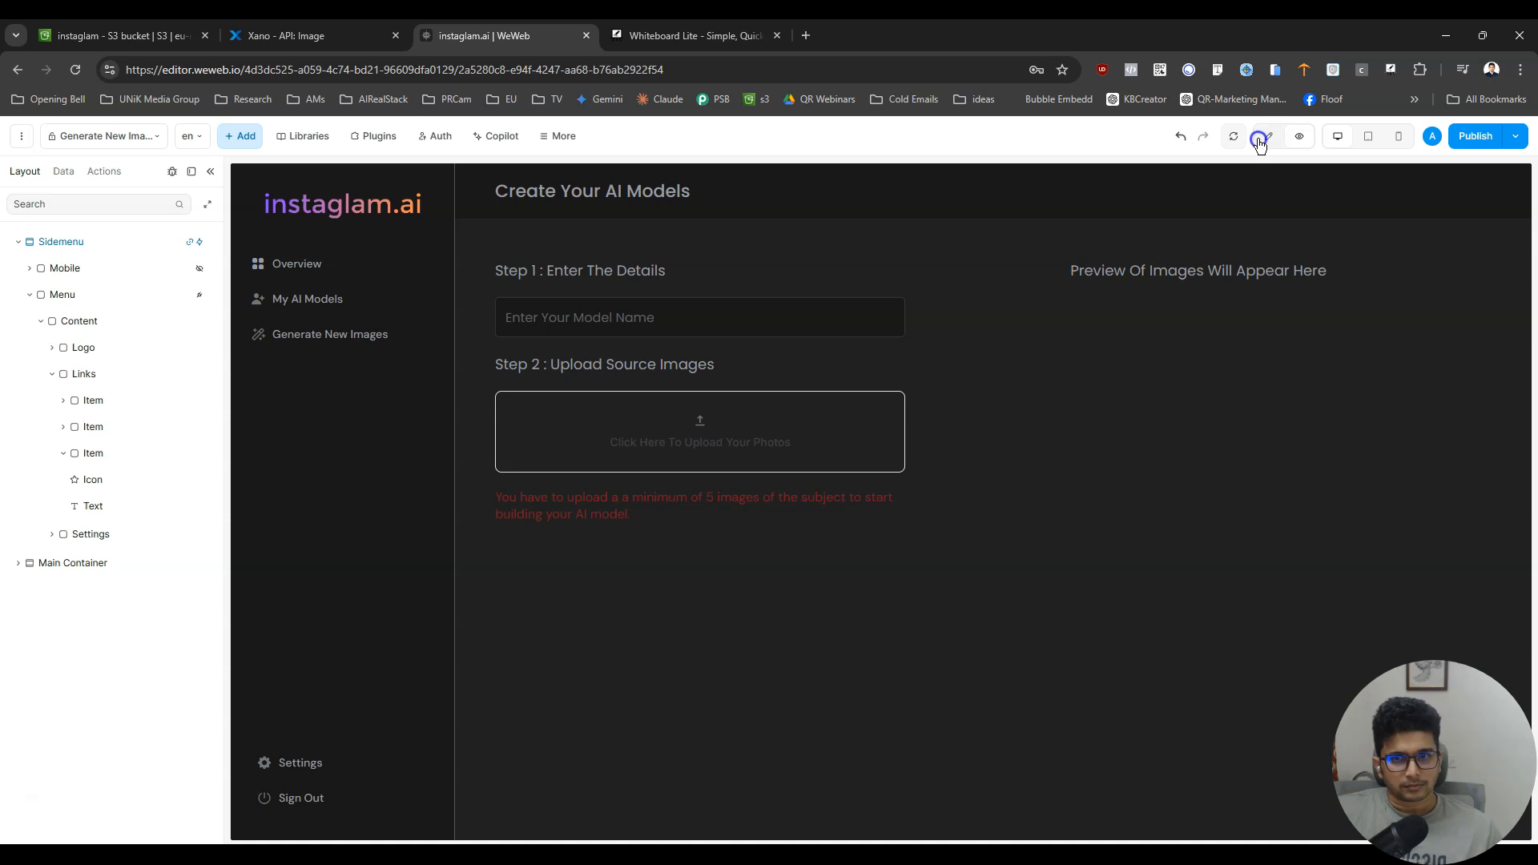
- Copy the "Generate New Images" menu label into the page header as its title and preview the page
double_click(332, 334)
key("ctrl+c")
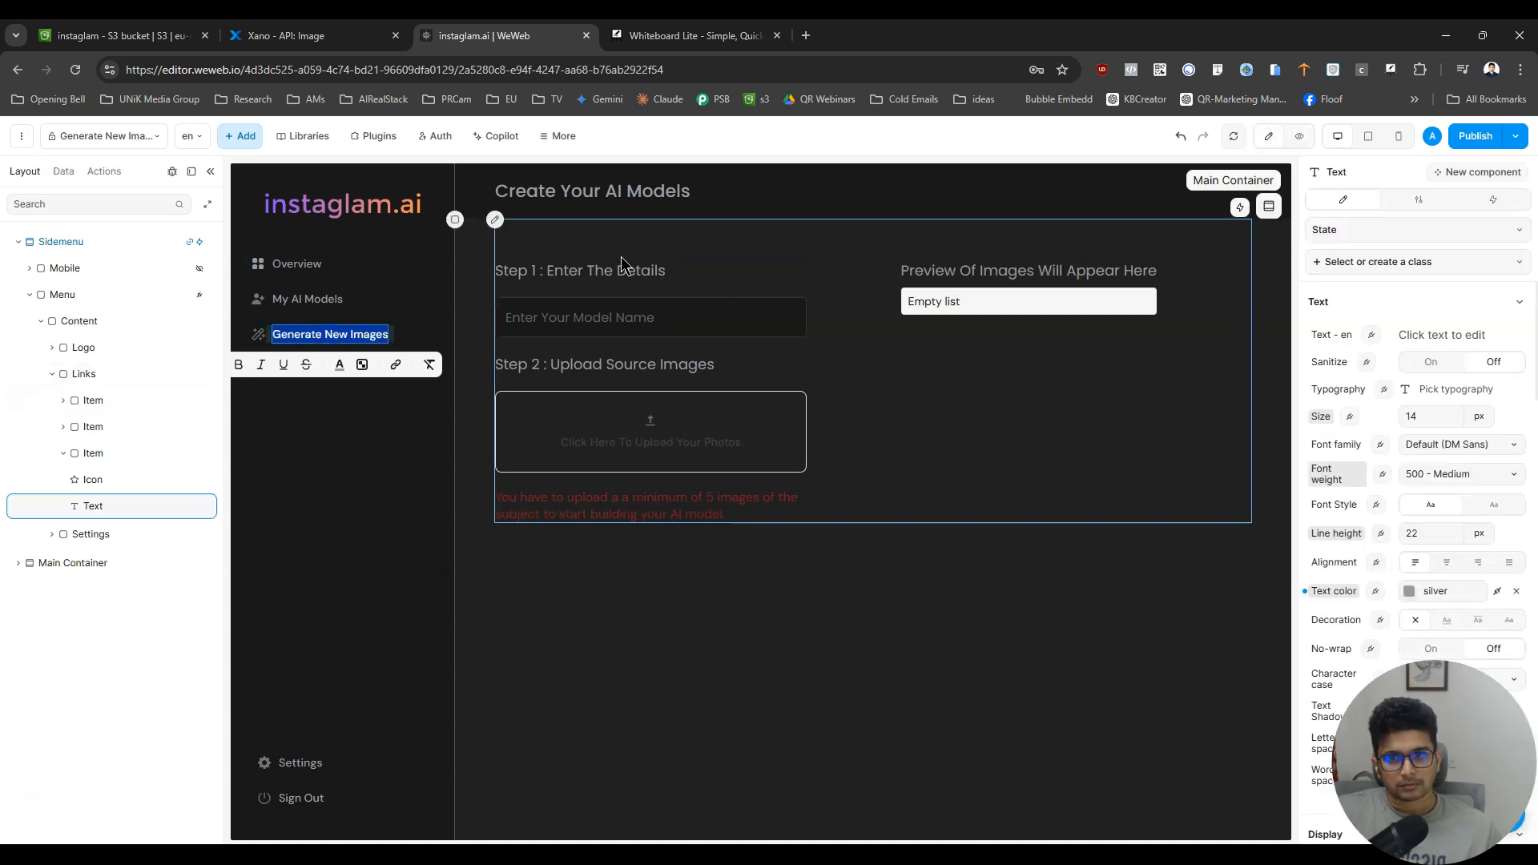
double_click(644, 192)
key("ctrl+v")
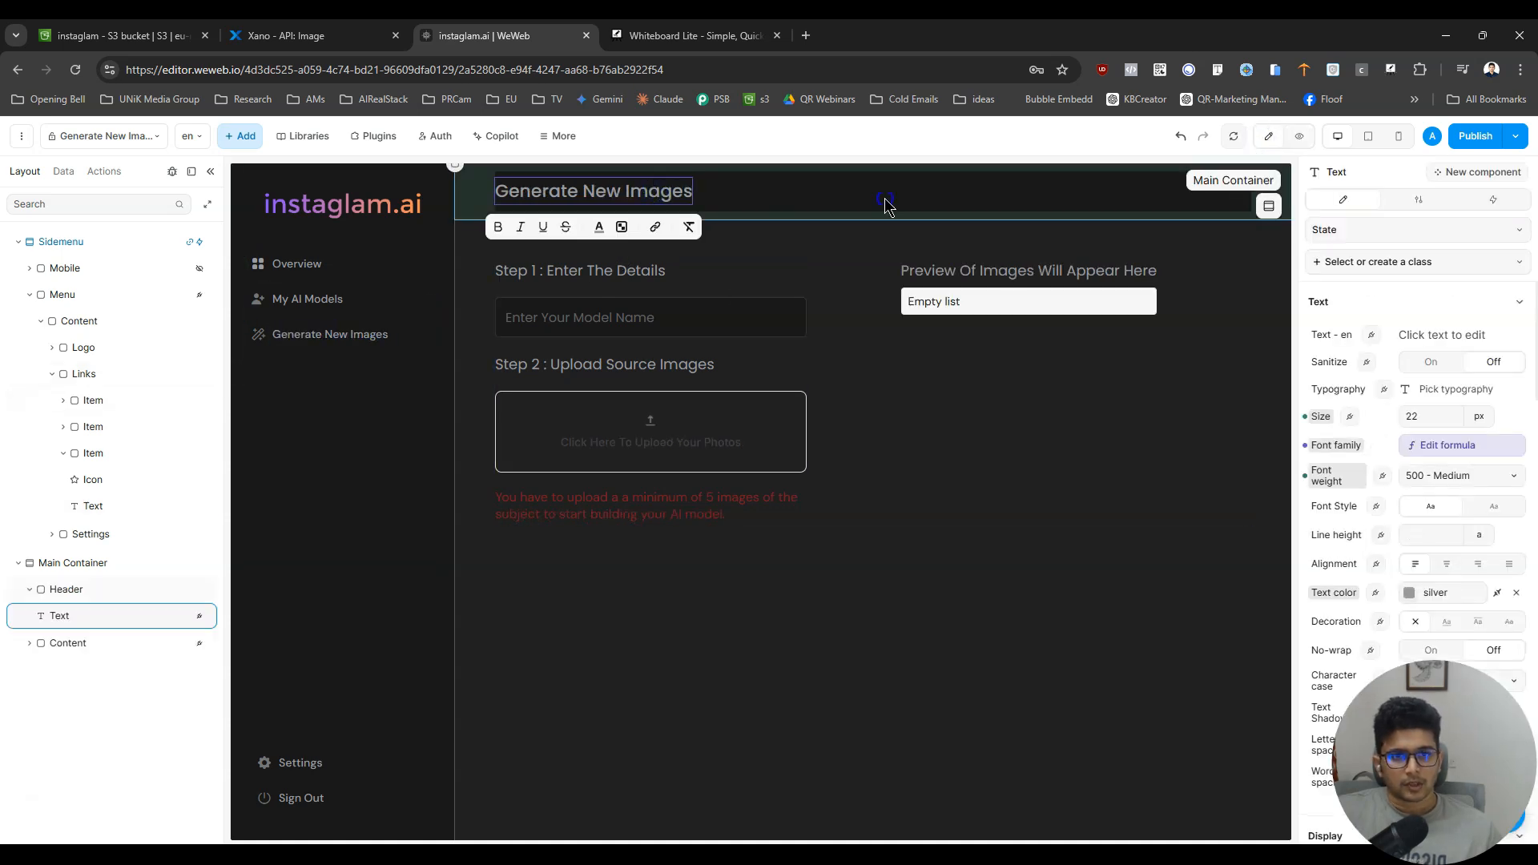
left_click(885, 204)
left_click(1299, 136)
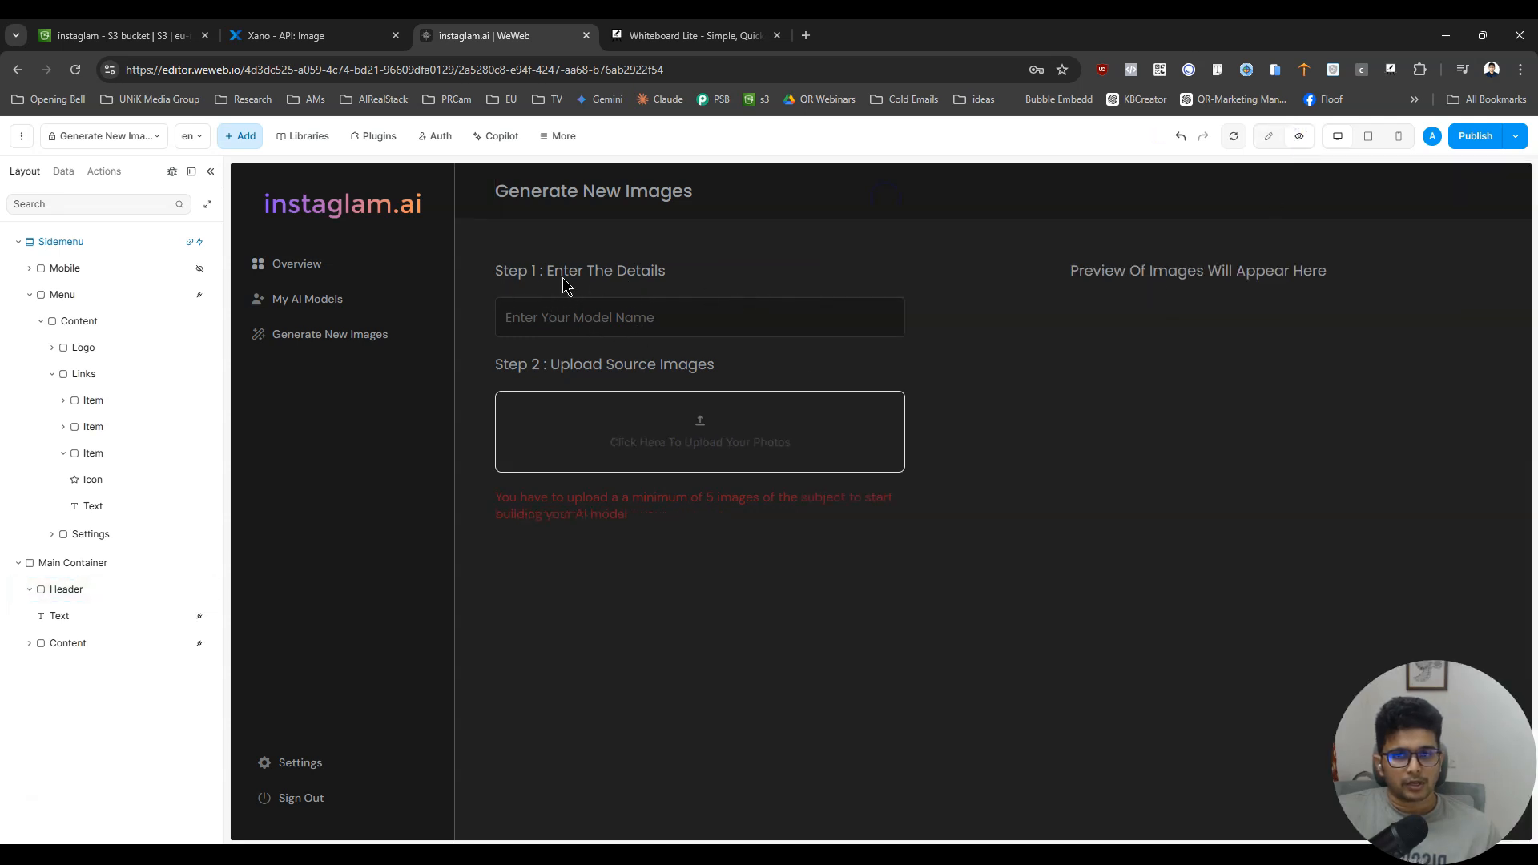
- Change the first step's heading to "Step 1 : Select The Model"
left_click(1269, 136)
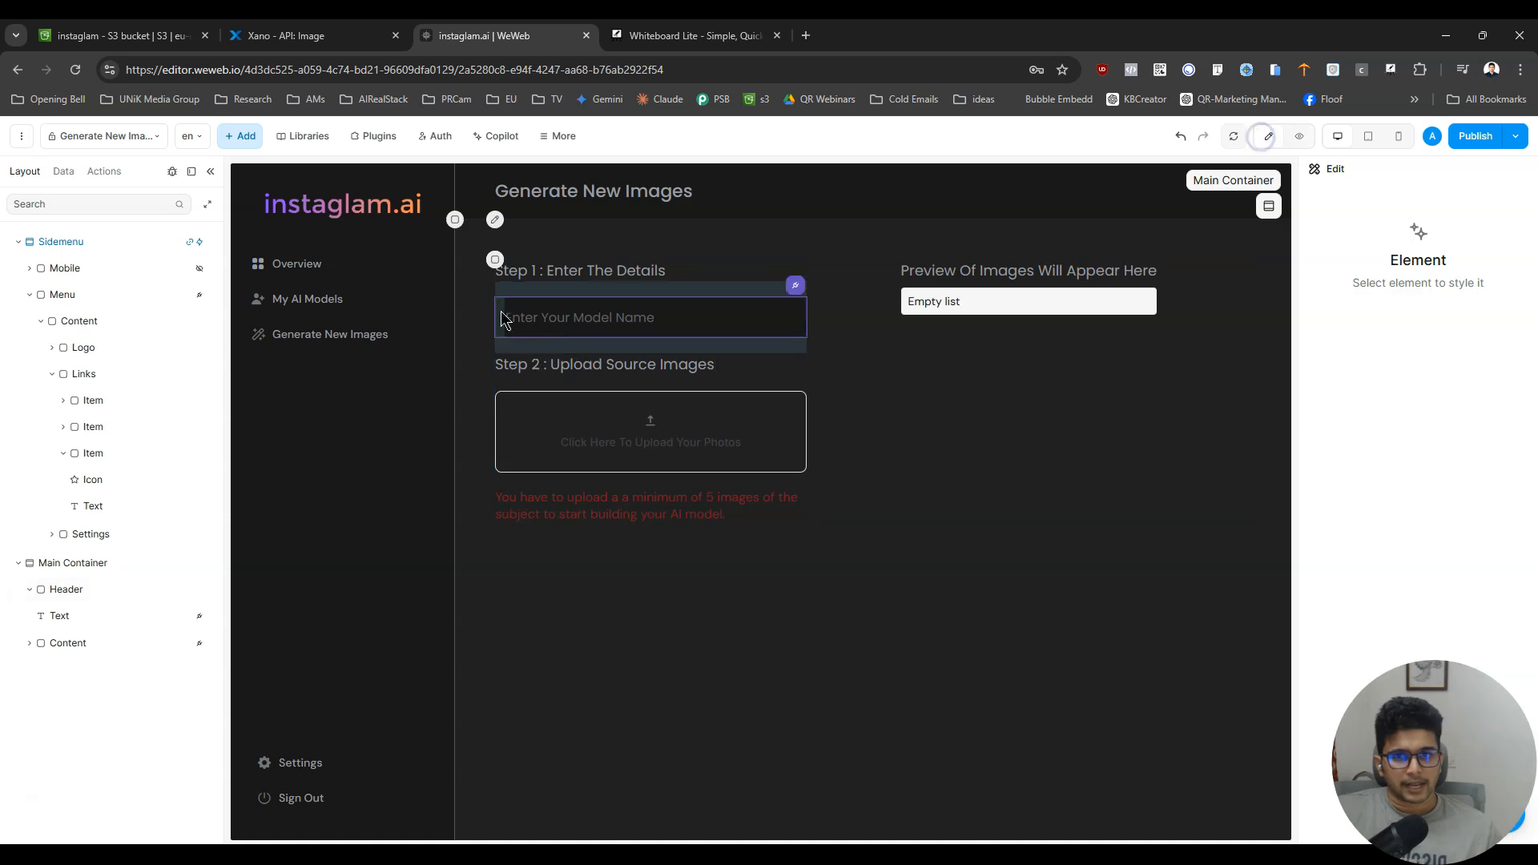
left_click(610, 272)
key("ctrl+shift+Left")
key("ctrl+shift+Left")
key("ctrl+shift+Left")
type("Select The Model")
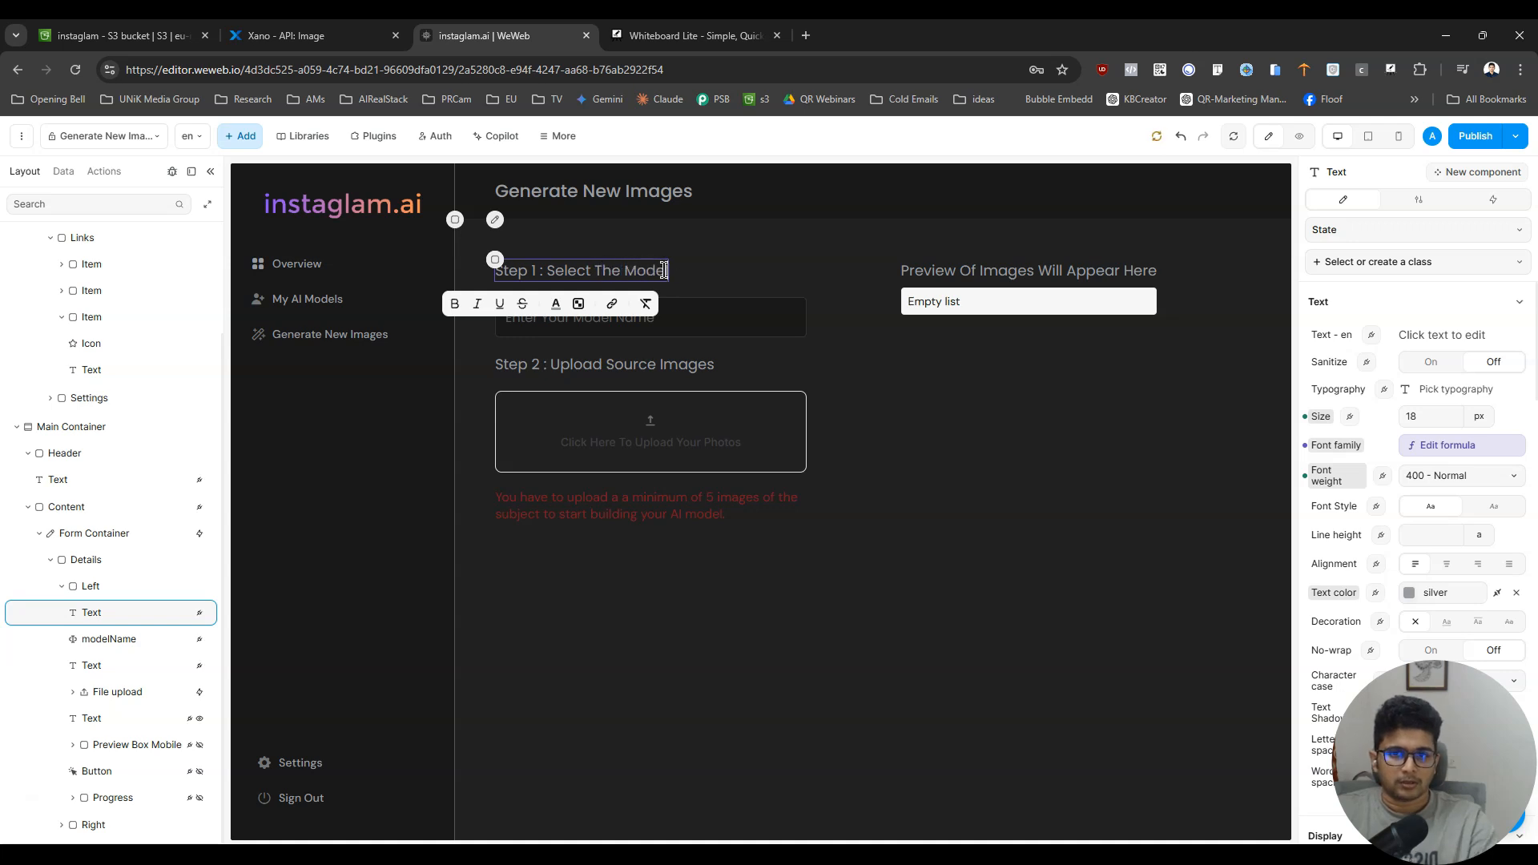
- Add a Select input between the "Step 1 : Select The Model" heading and the model name field
left_click(713, 325)
left_click(240, 136)
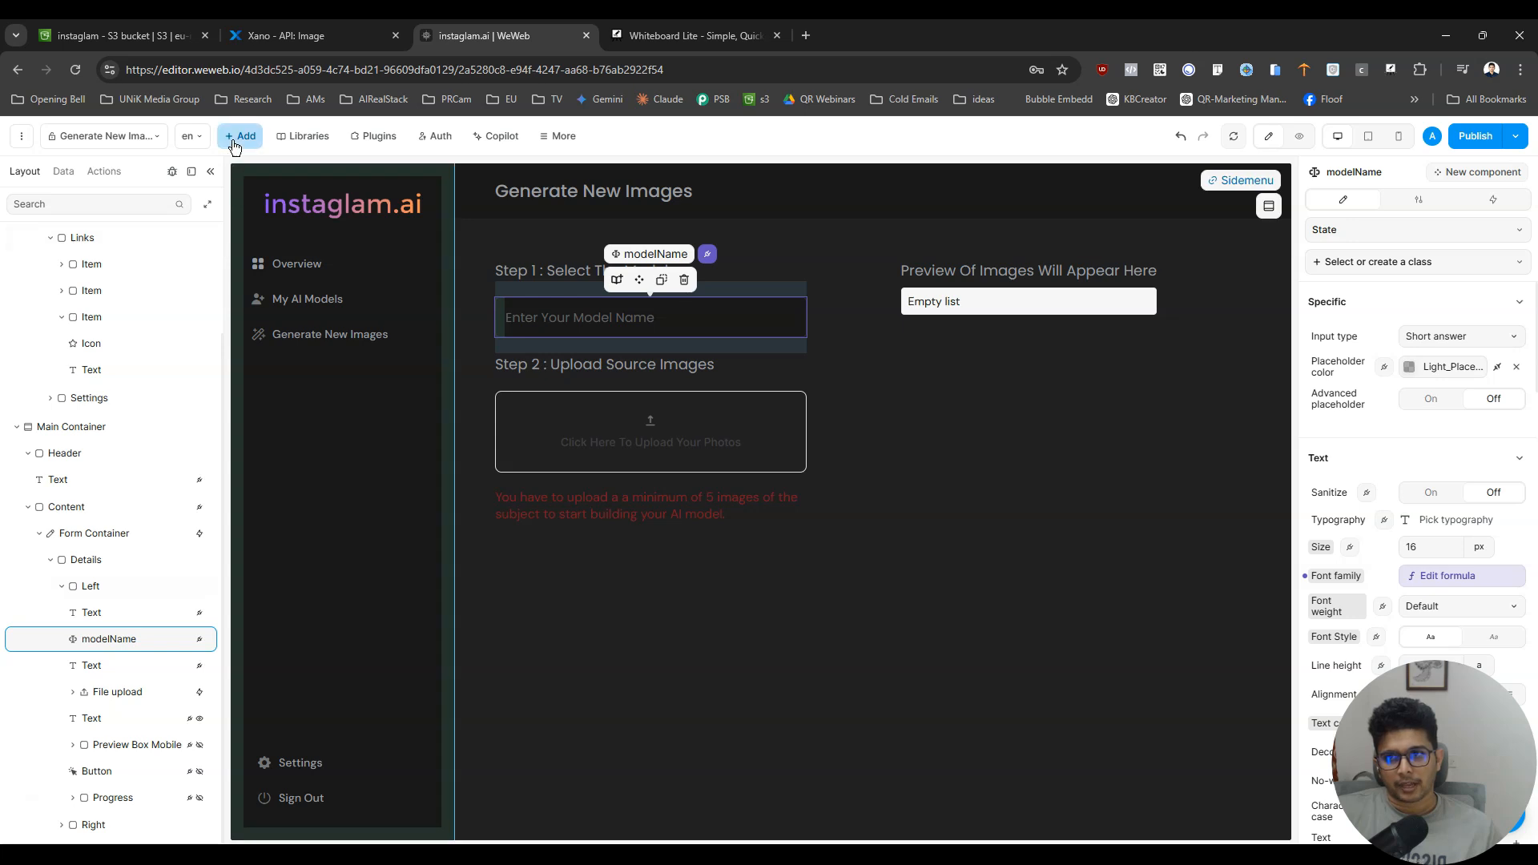
left_click(208, 197)
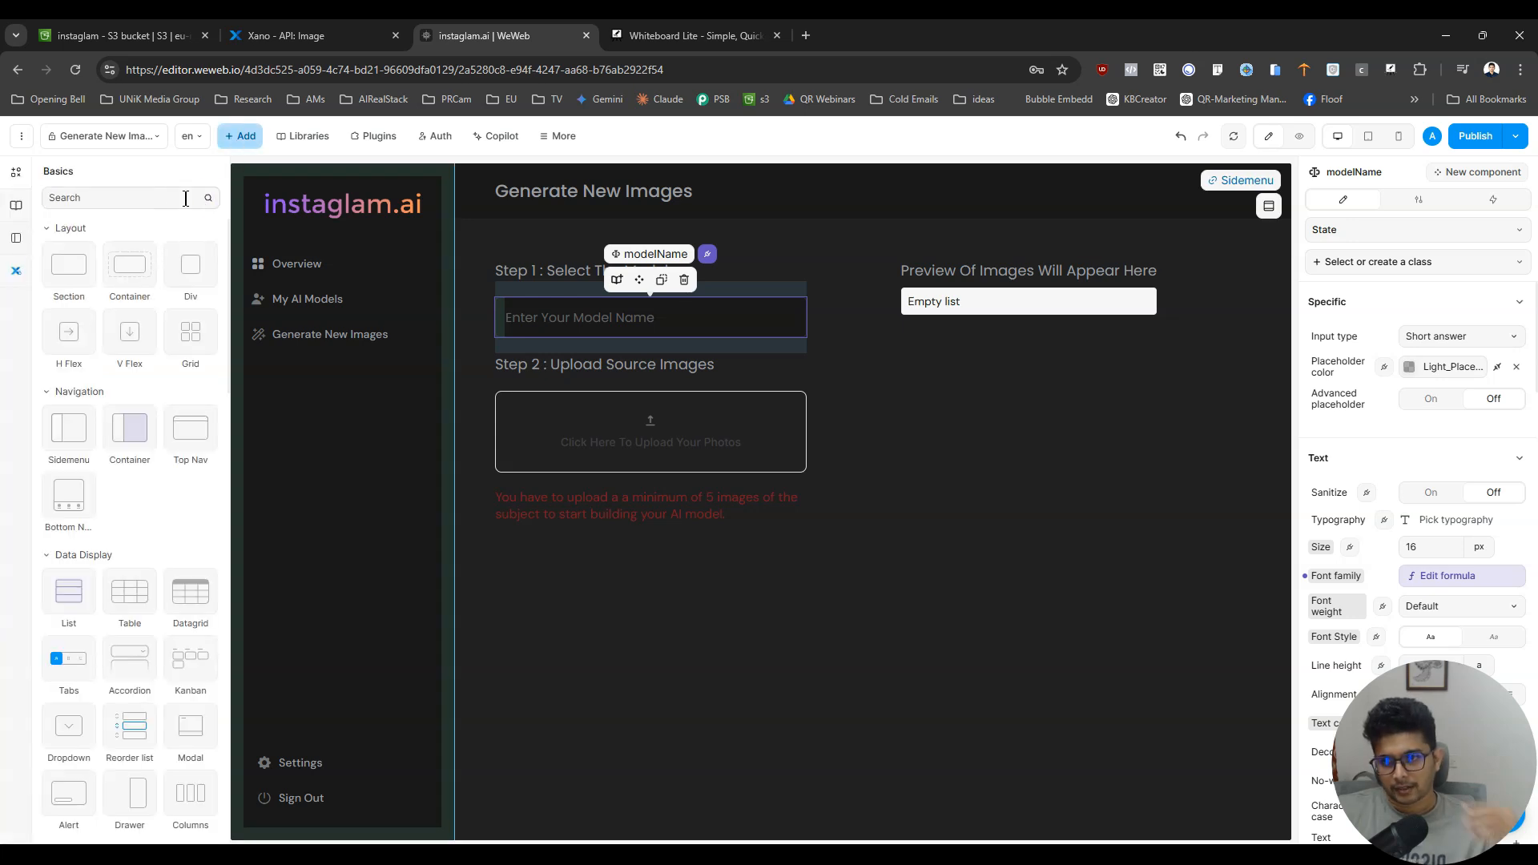
scroll(144, 564, "down", 3)
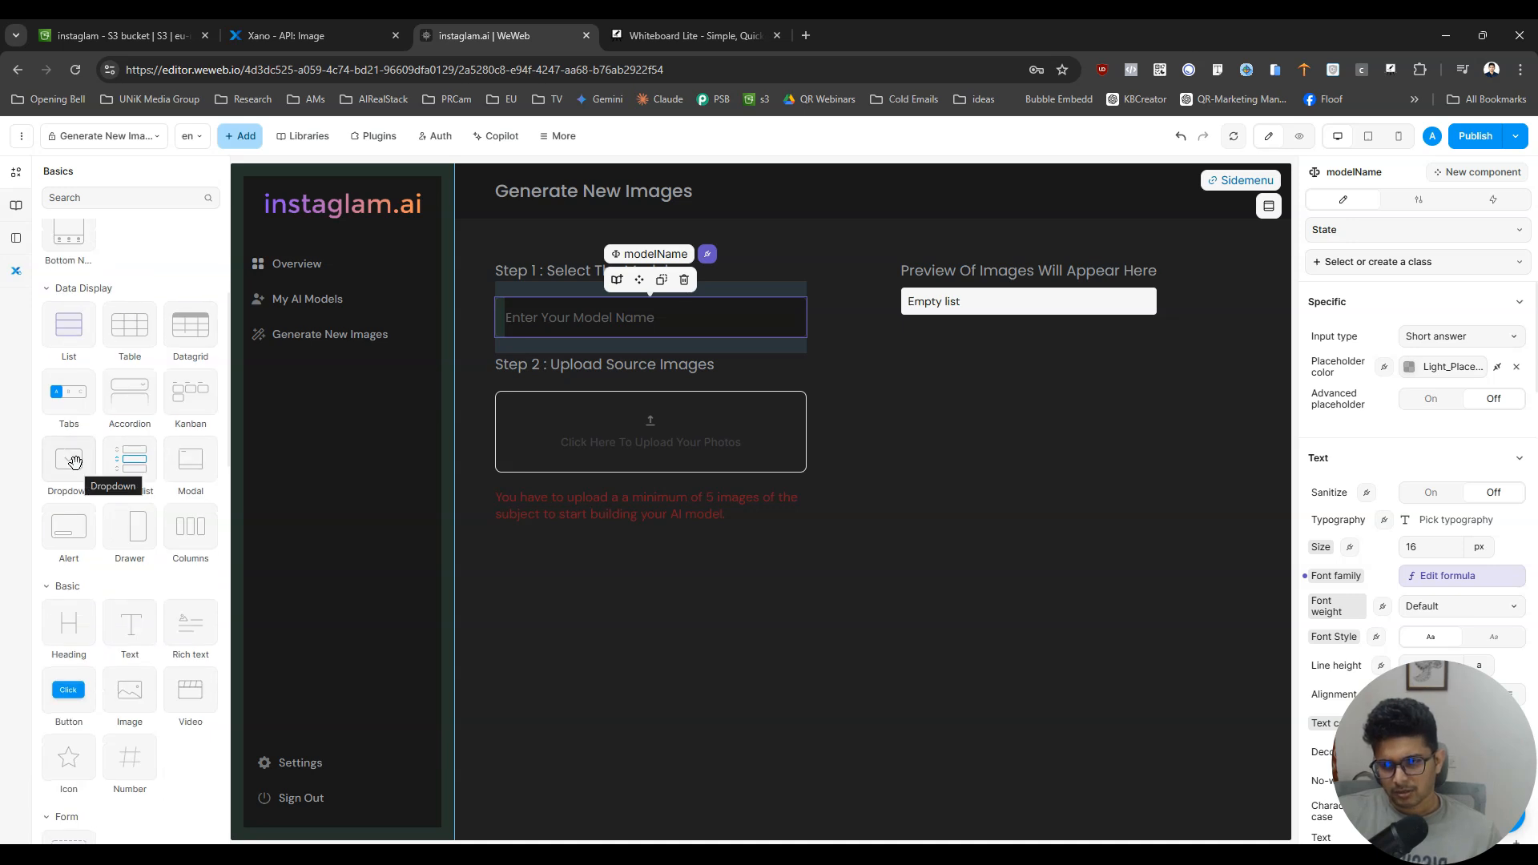
scroll(120, 559, "down", 6)
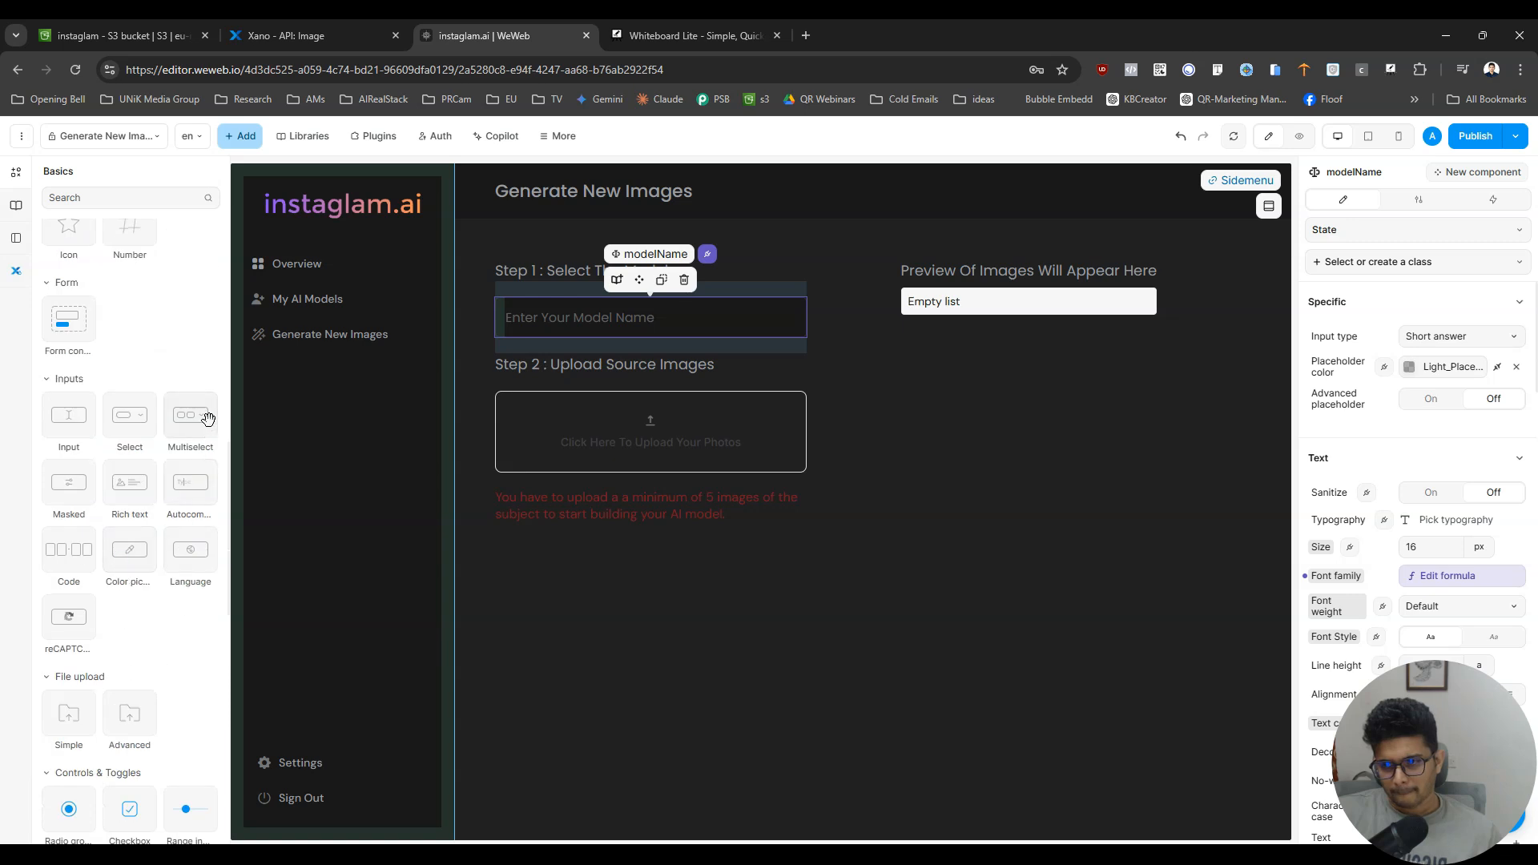
mouse_move(128, 418)
left_mouse_down()
mouse_move(155, 440)
mouse_move(116, 679)
mouse_move(629, 308)
left_mouse_up()
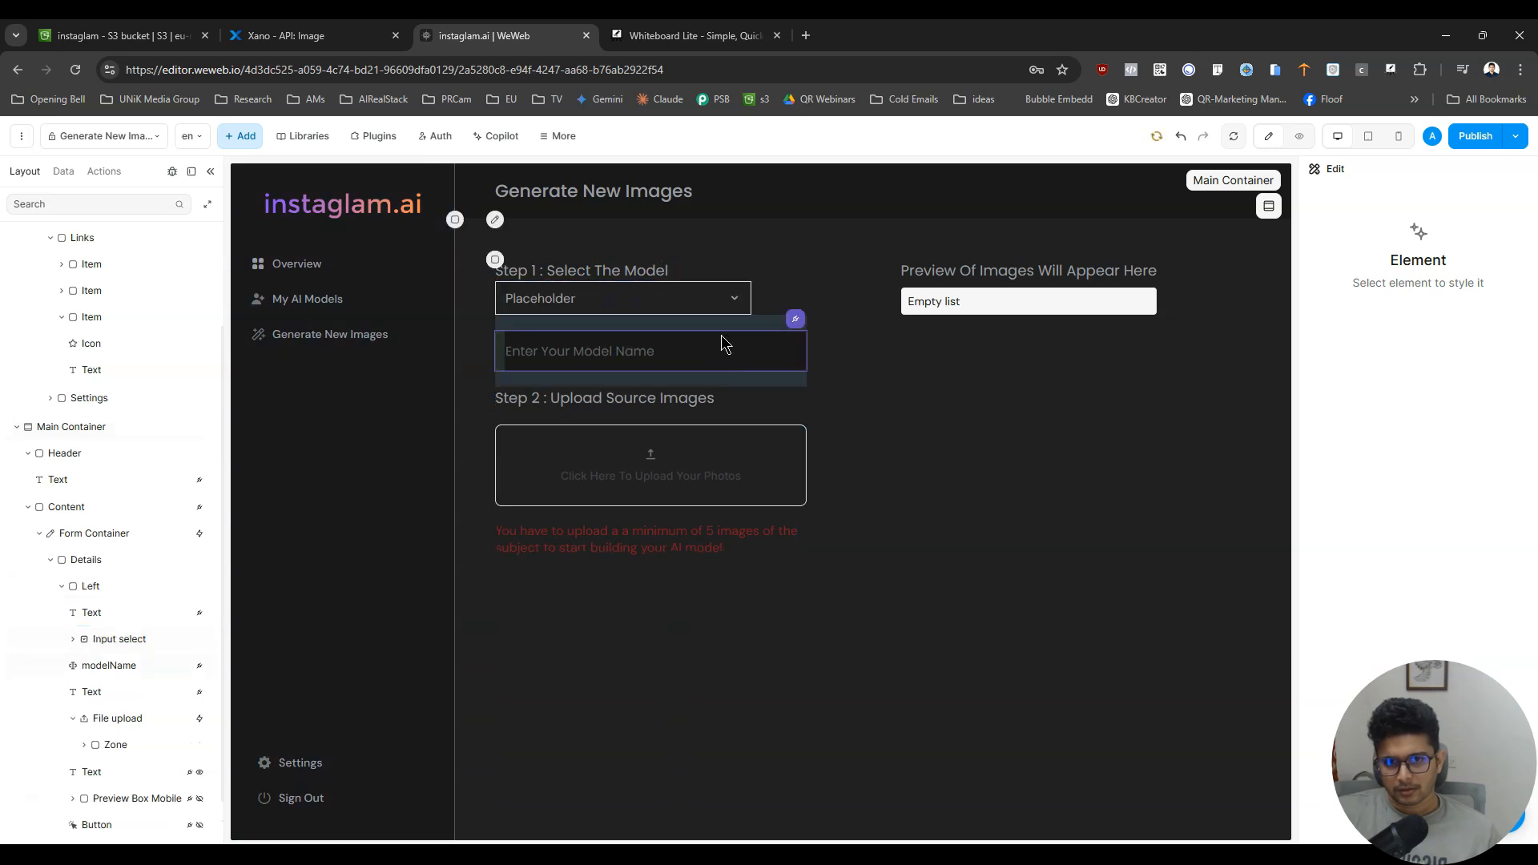
- Check the model name field's sizing and set the new select input's width to 100%
left_click(781, 346)
scroll(1429, 572, "down", 3)
scroll(1429, 572, "down", 5)
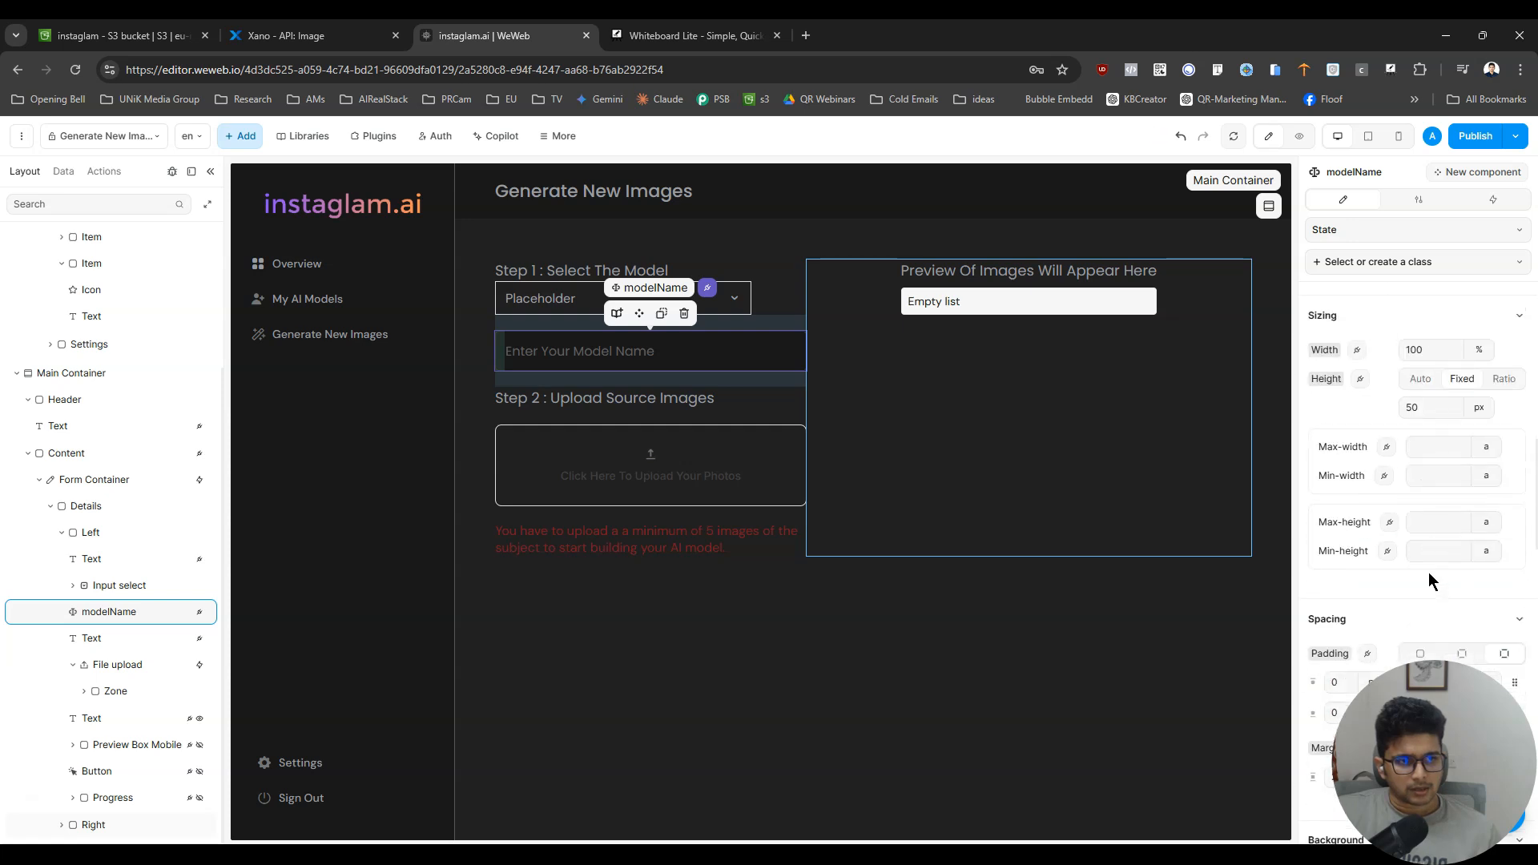
scroll(1430, 574, "down", 5)
scroll(1429, 572, "down", 3)
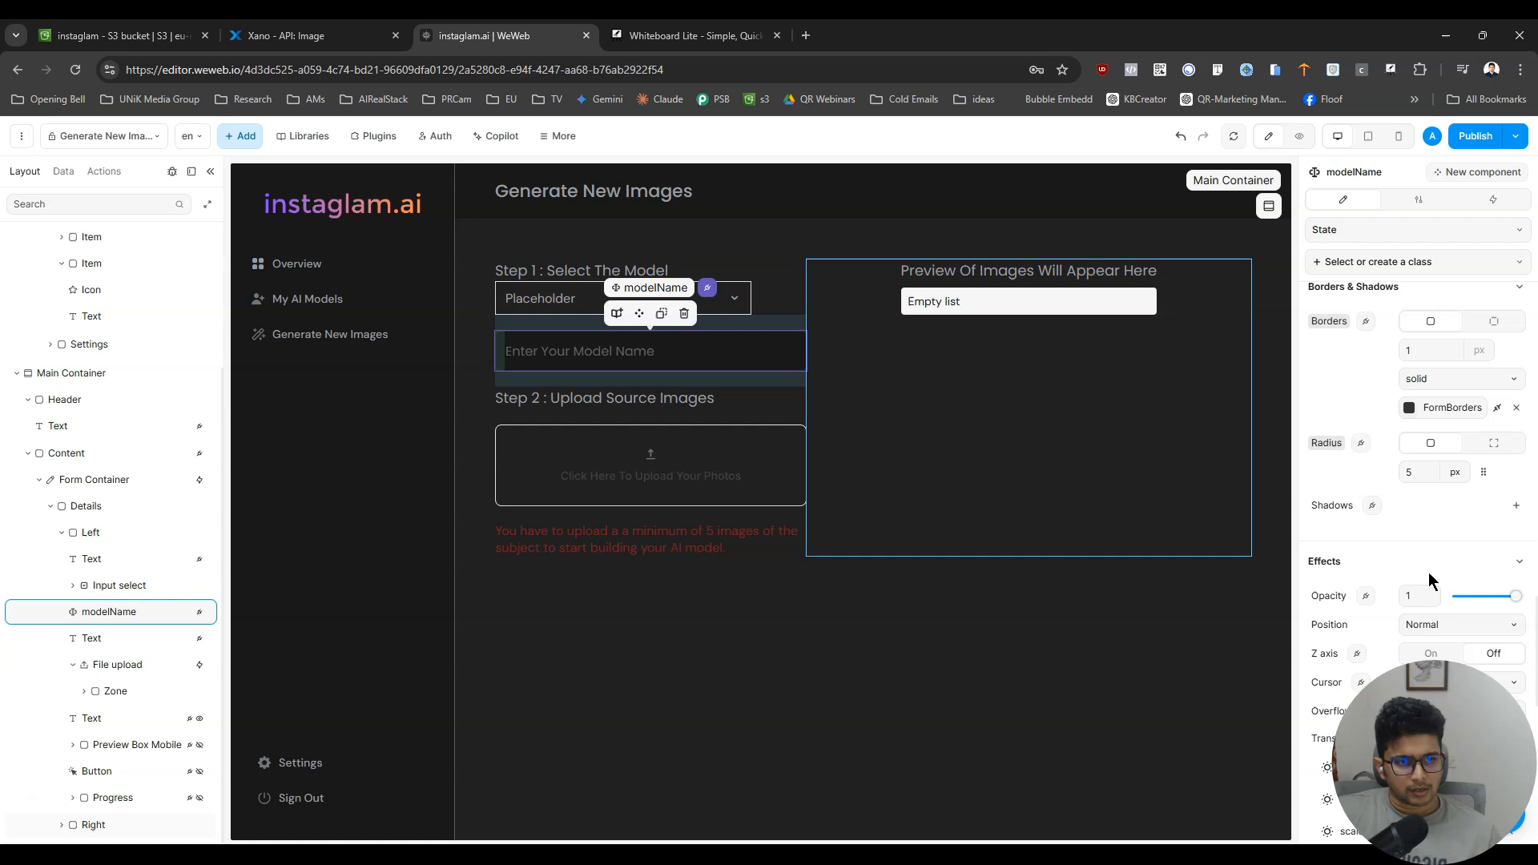
left_click(616, 316)
scroll(1468, 531, "up", 5)
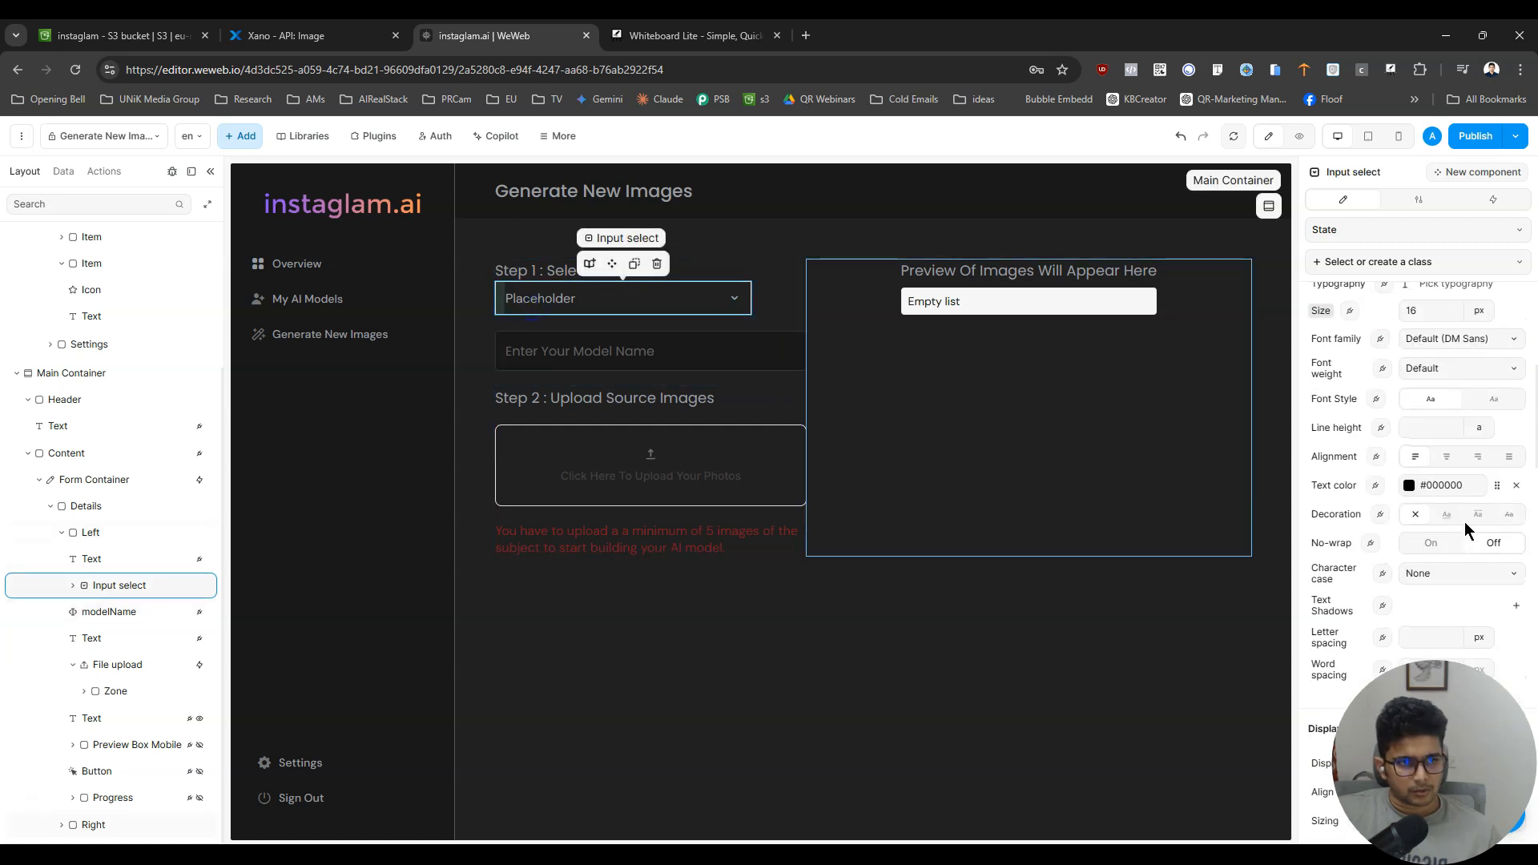
scroll(1468, 531, "up", 5)
scroll(1467, 531, "down", 3)
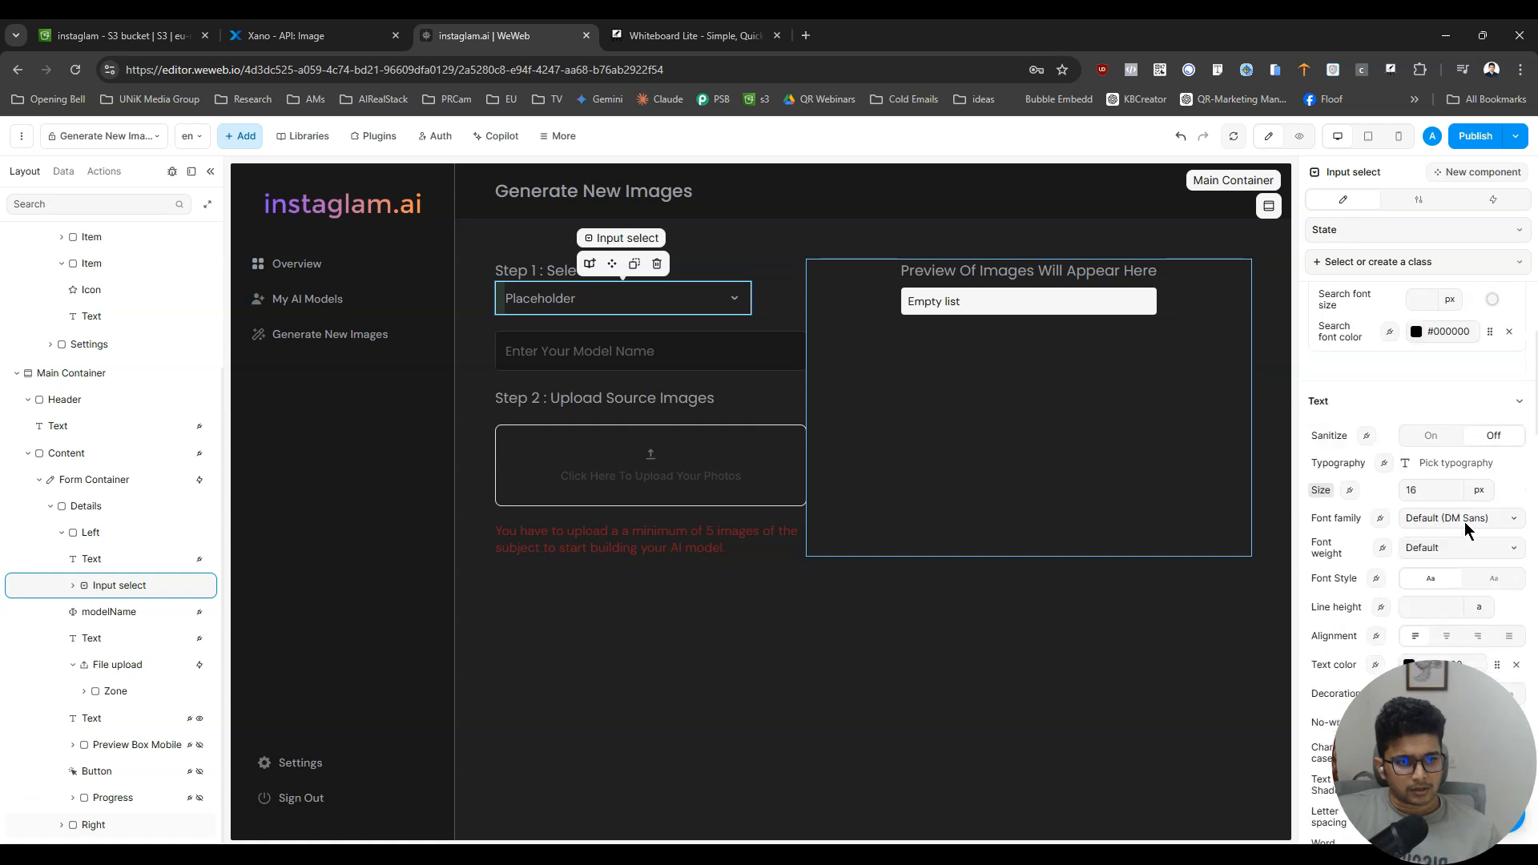
scroll(1467, 528, "down", 6)
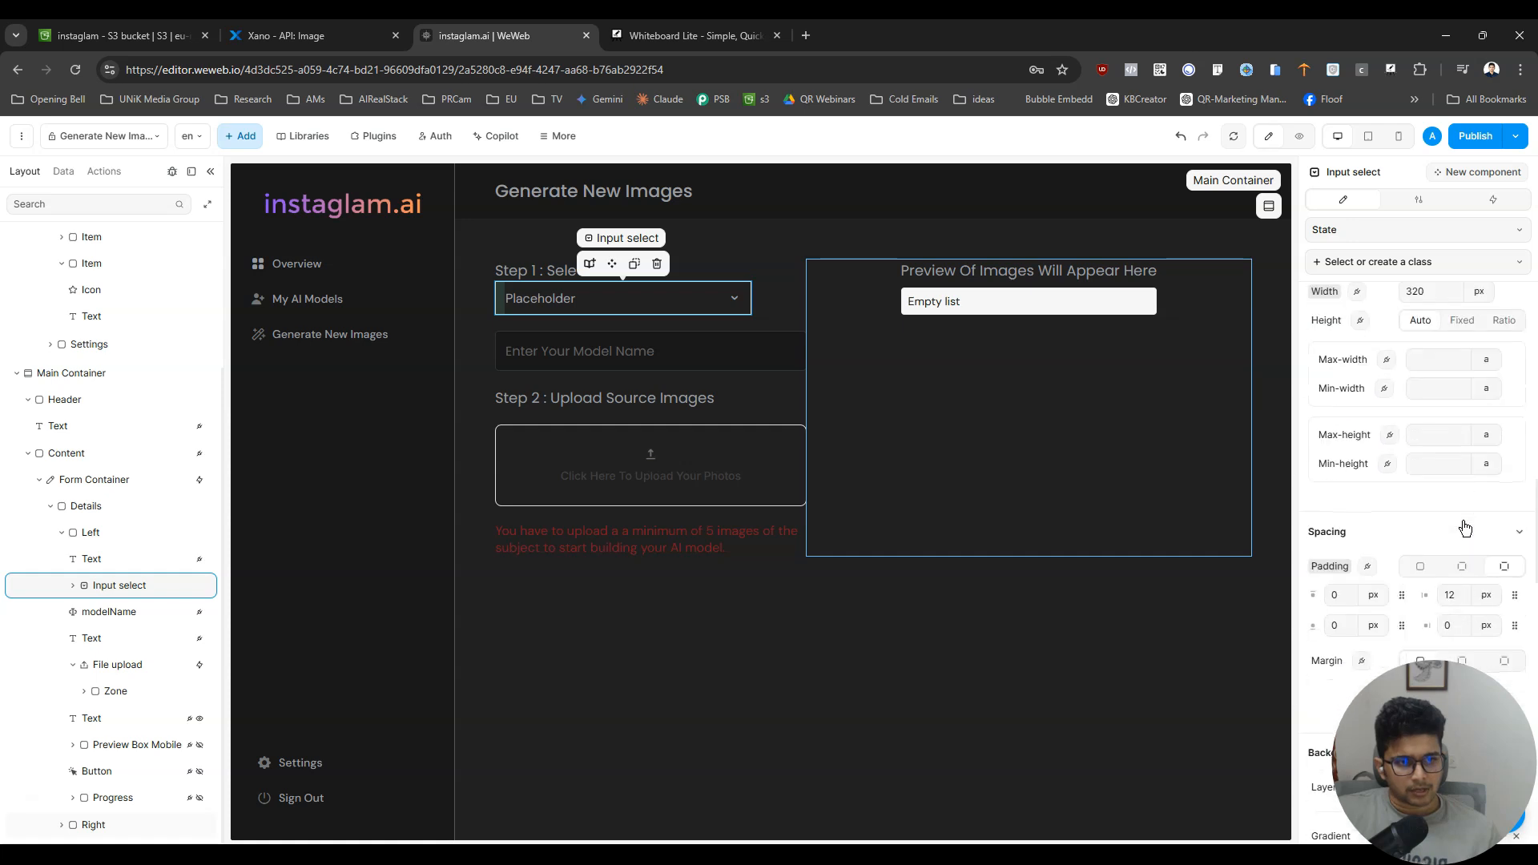
left_click(1479, 291)
left_click(1489, 346)
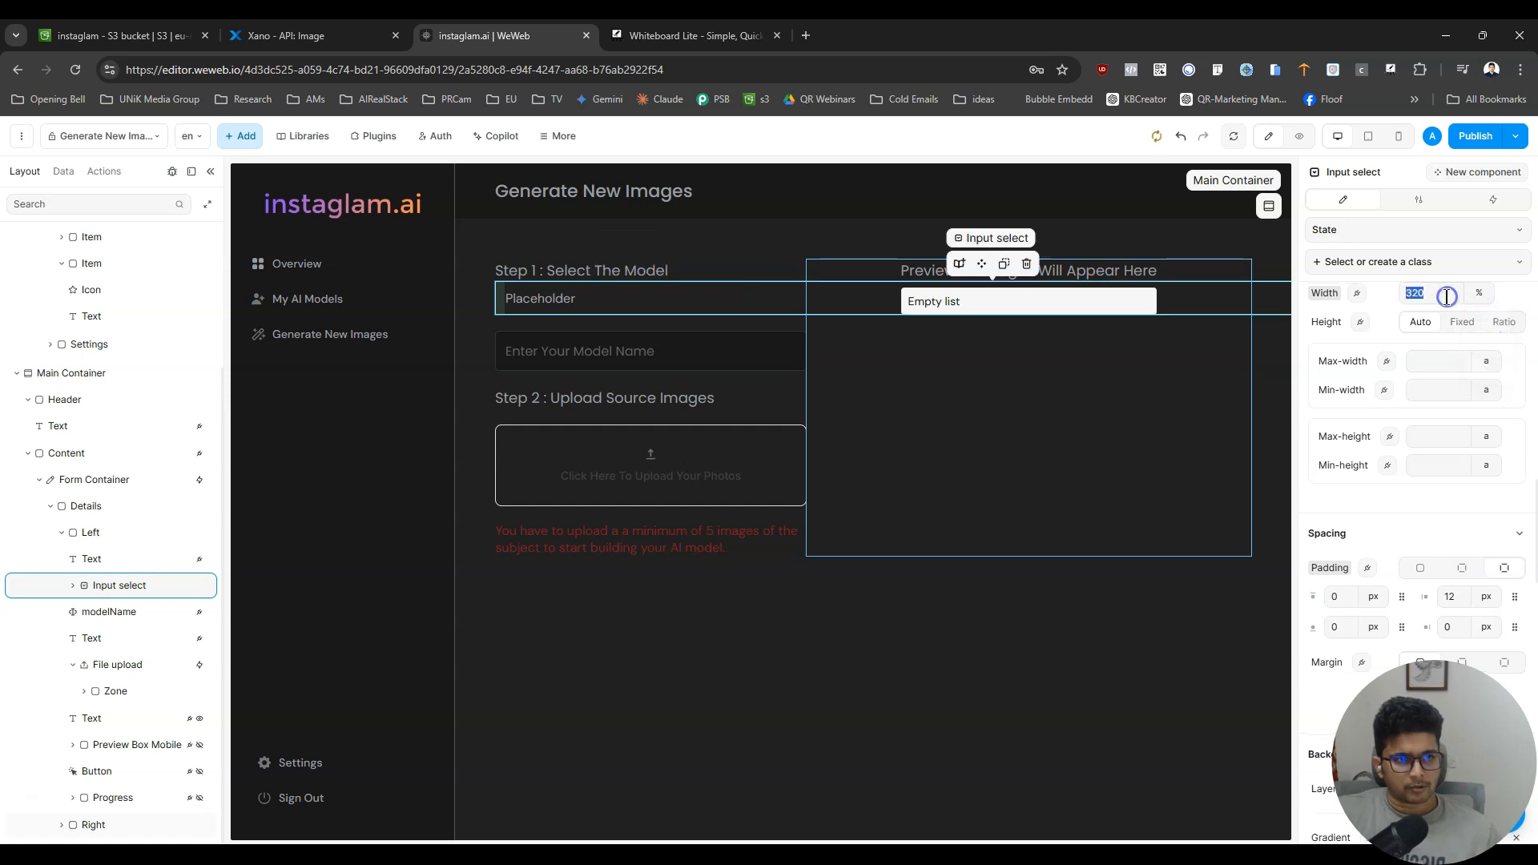
double_click(1430, 293)
type("100")
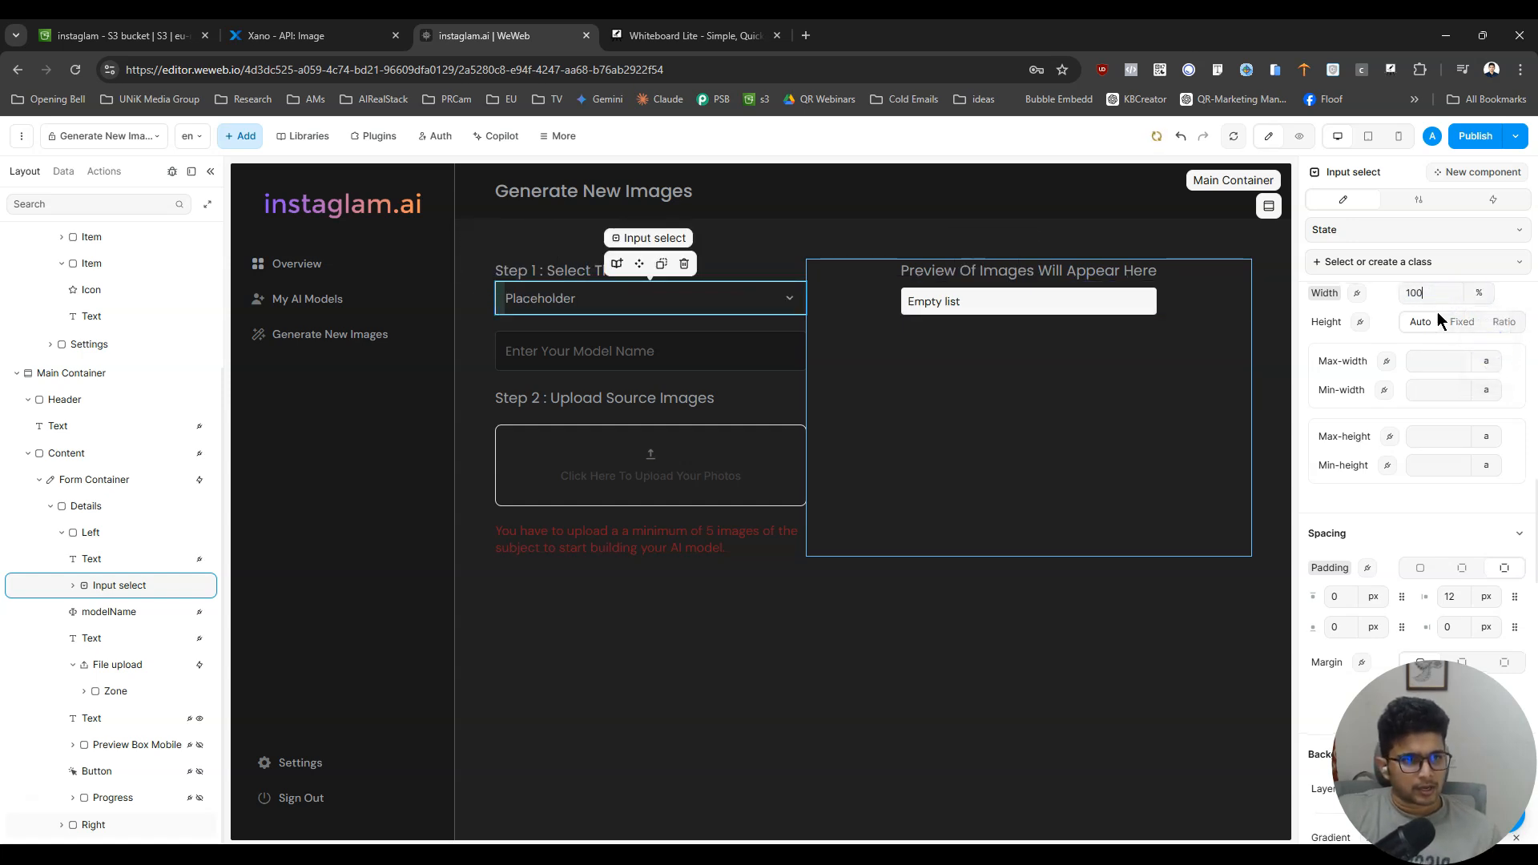
- Give the select input a fixed height of 50 px
left_click(1461, 323)
double_click(1432, 344)
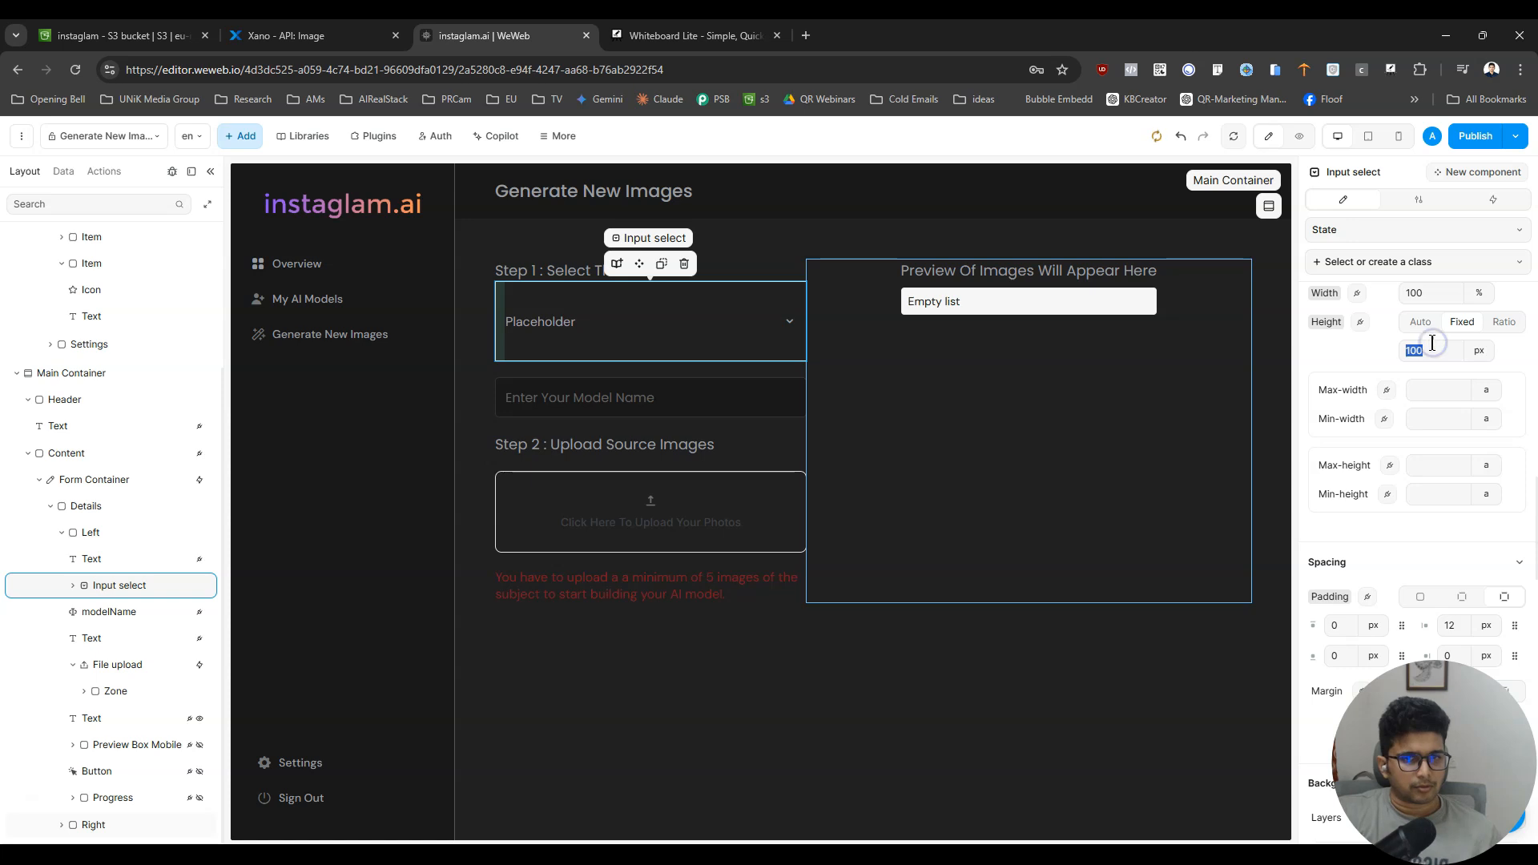
type("50")
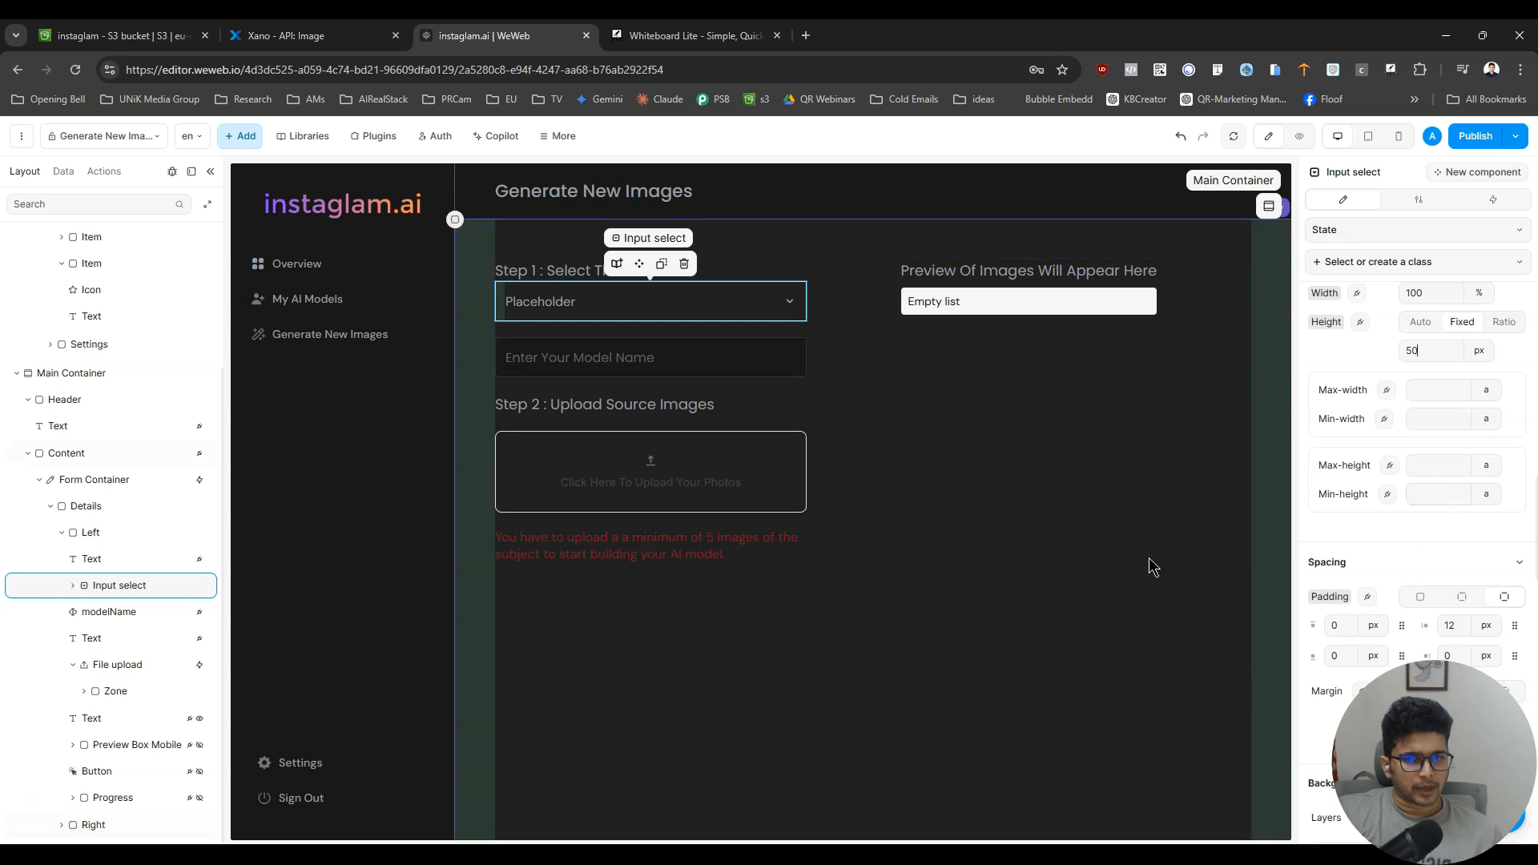
- Compare the select input with the model name field and set the select input's vertical margin to 20 px
left_click(784, 364)
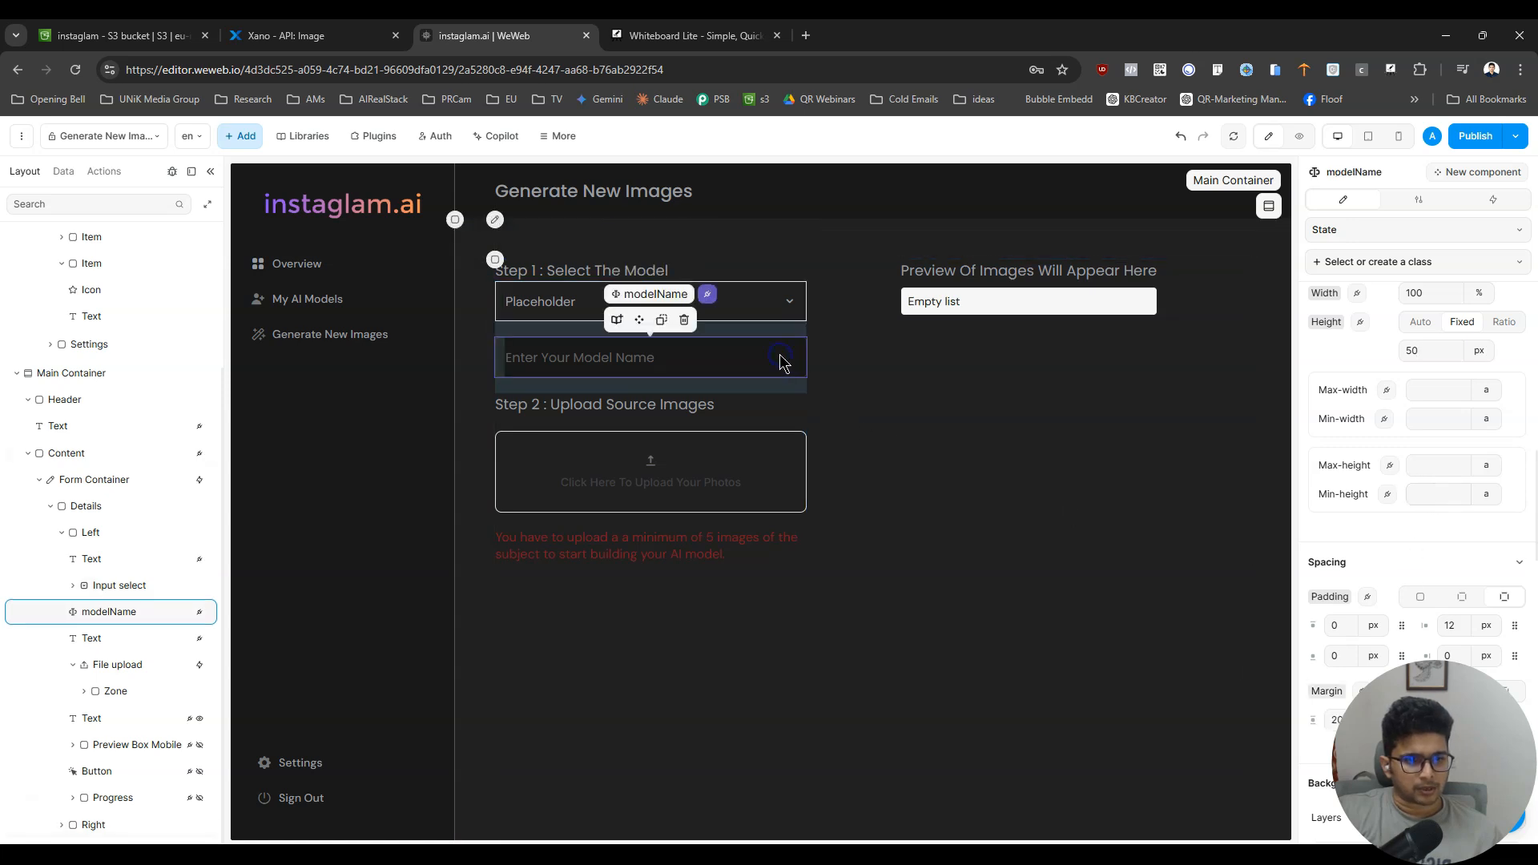
left_click(787, 302)
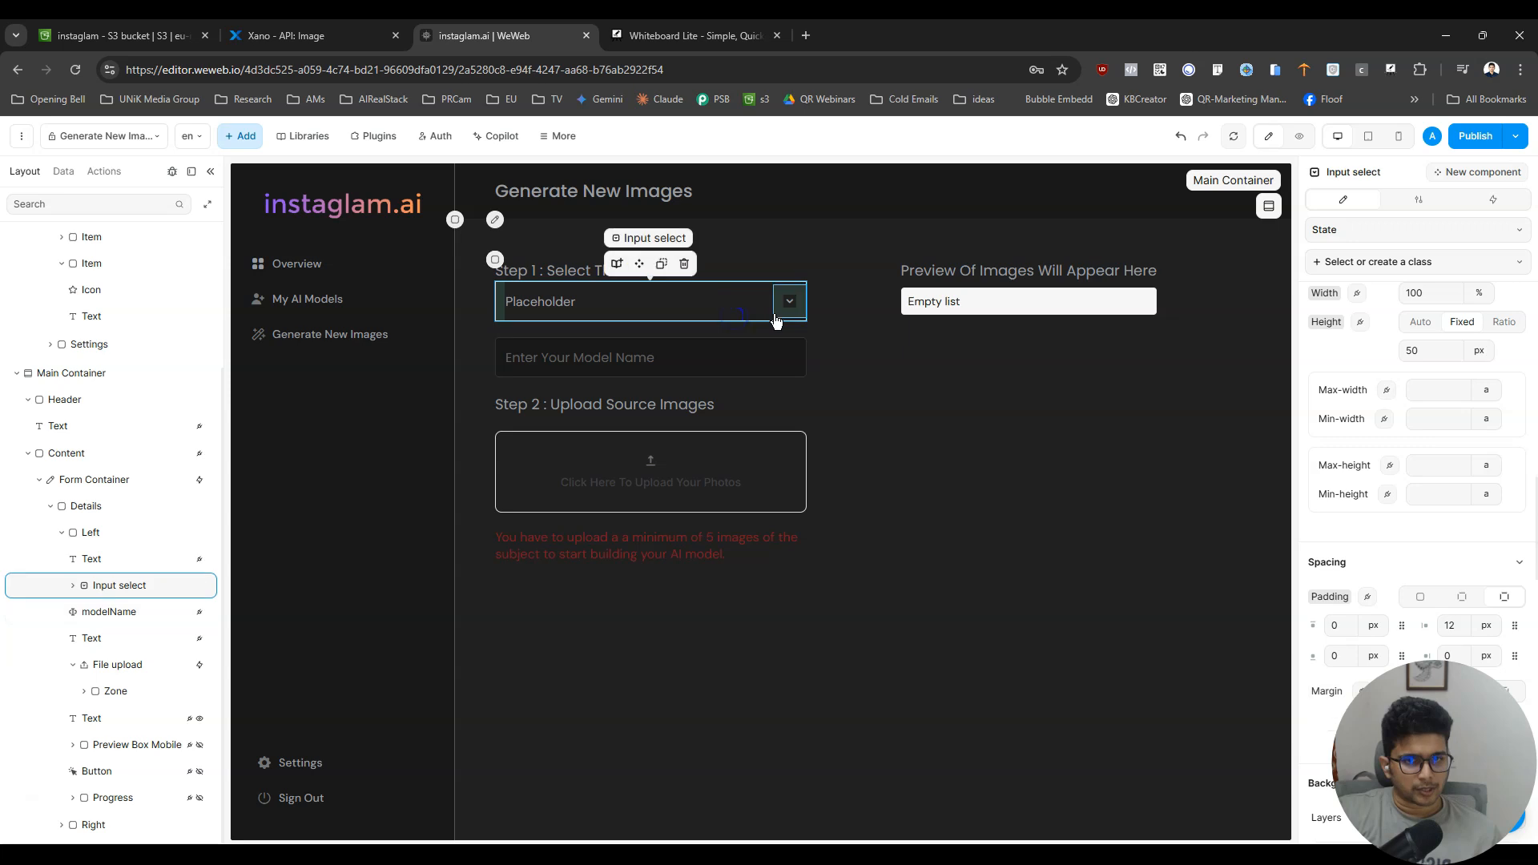
left_click(790, 302)
left_click(904, 355)
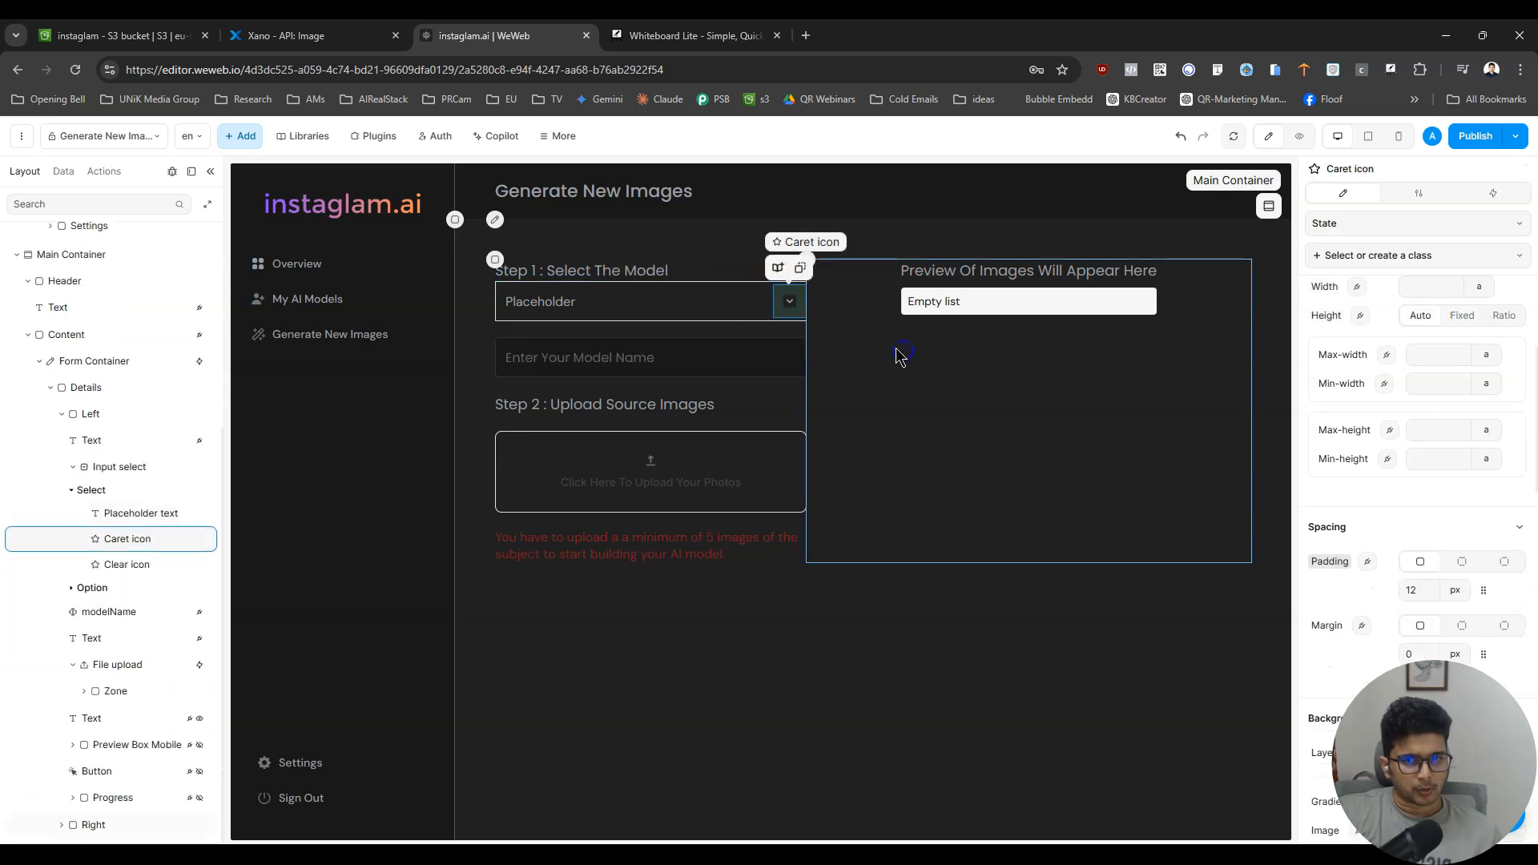
left_click(514, 323)
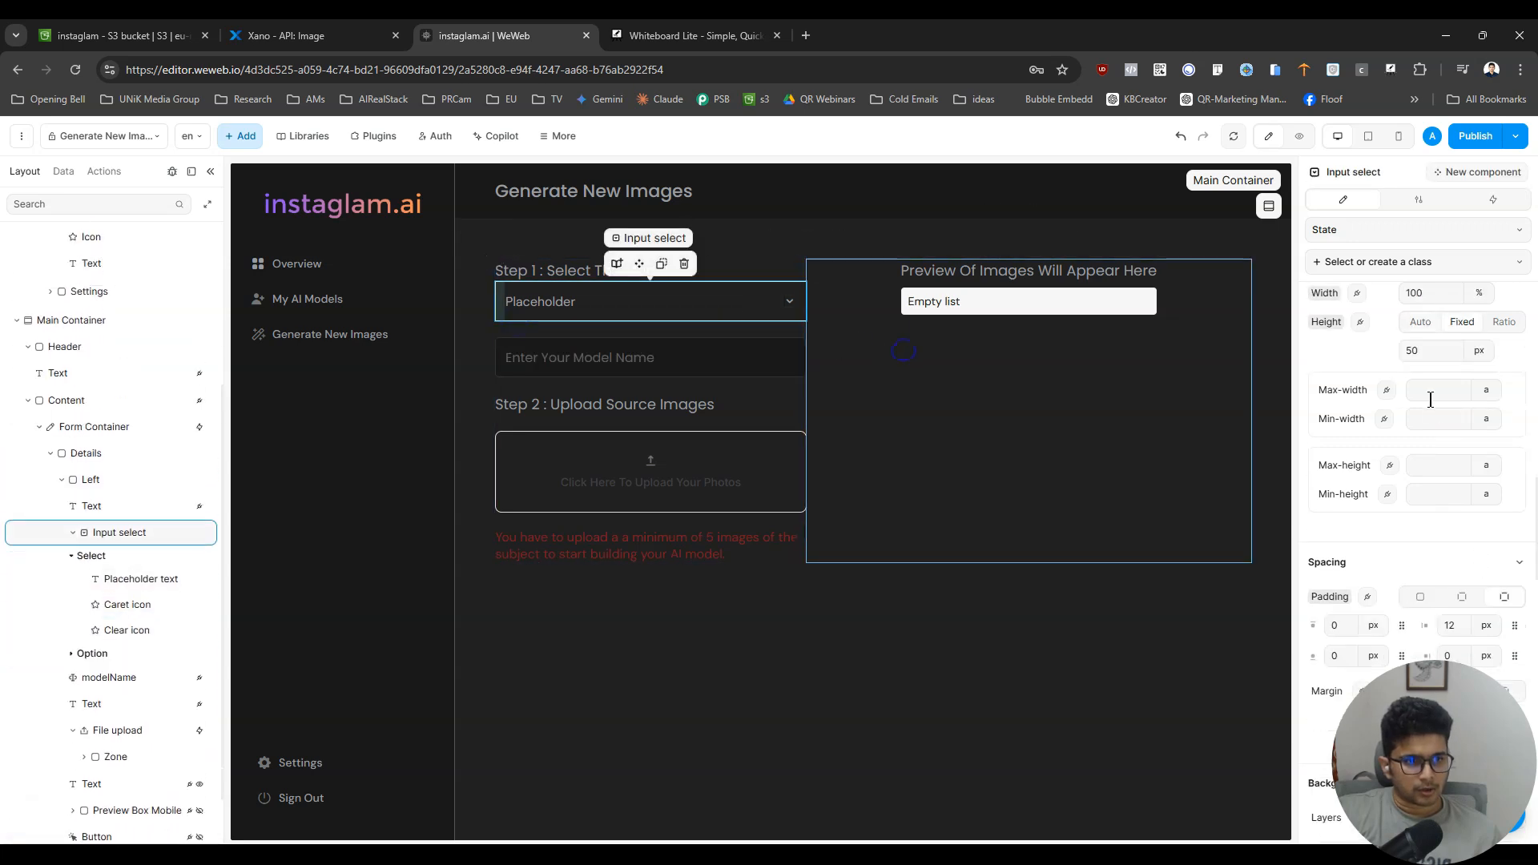
scroll(1434, 448, "up", 3)
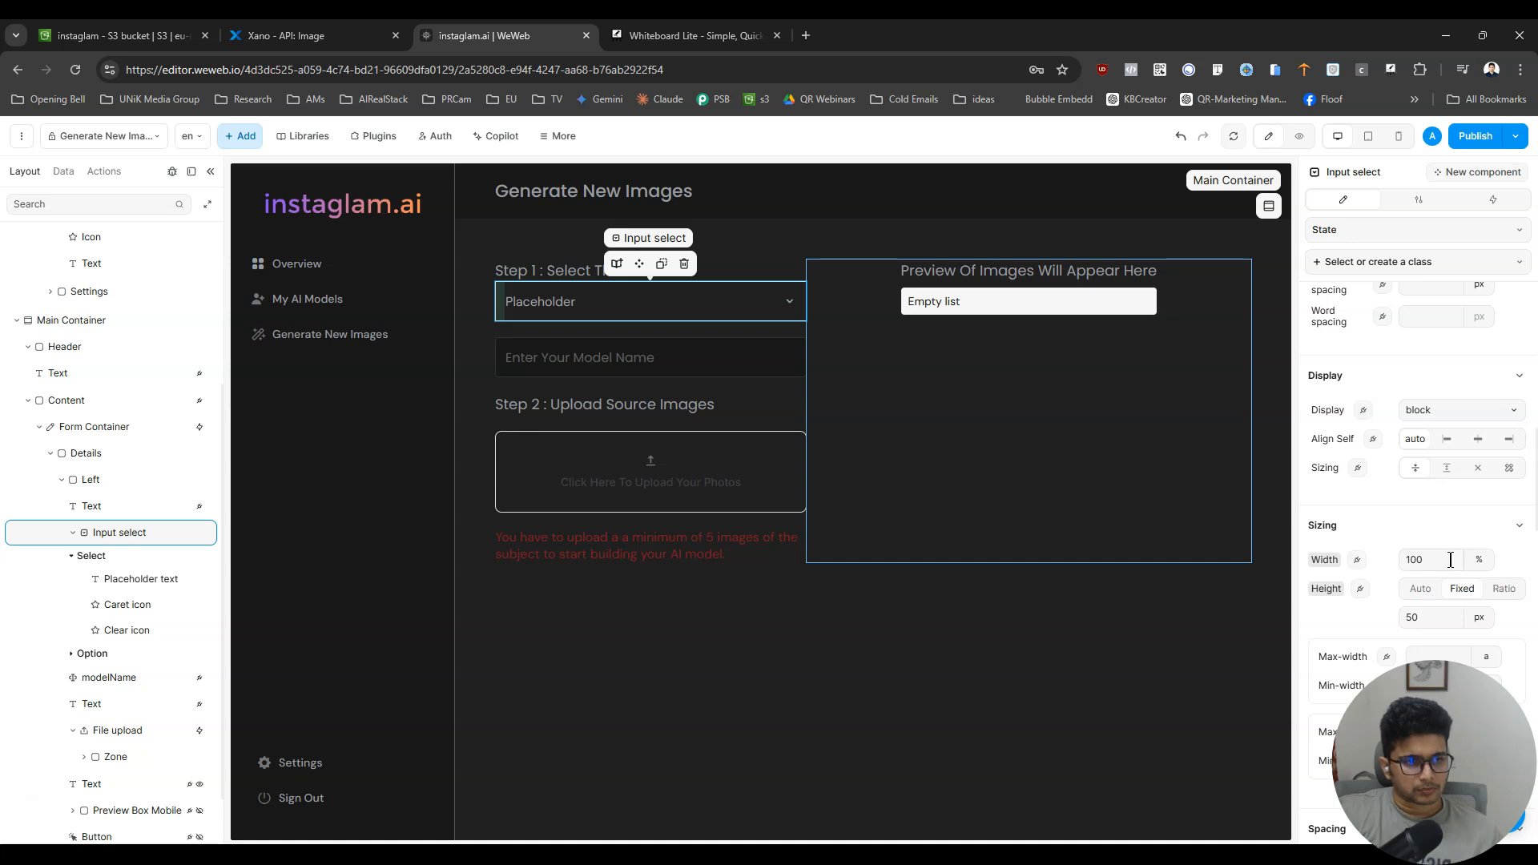
scroll(1450, 559, "down", 10)
scroll(1466, 559, "up", 7)
scroll(1470, 559, "up", 5)
scroll(1470, 559, "down", 2)
scroll(1469, 559, "down", 3)
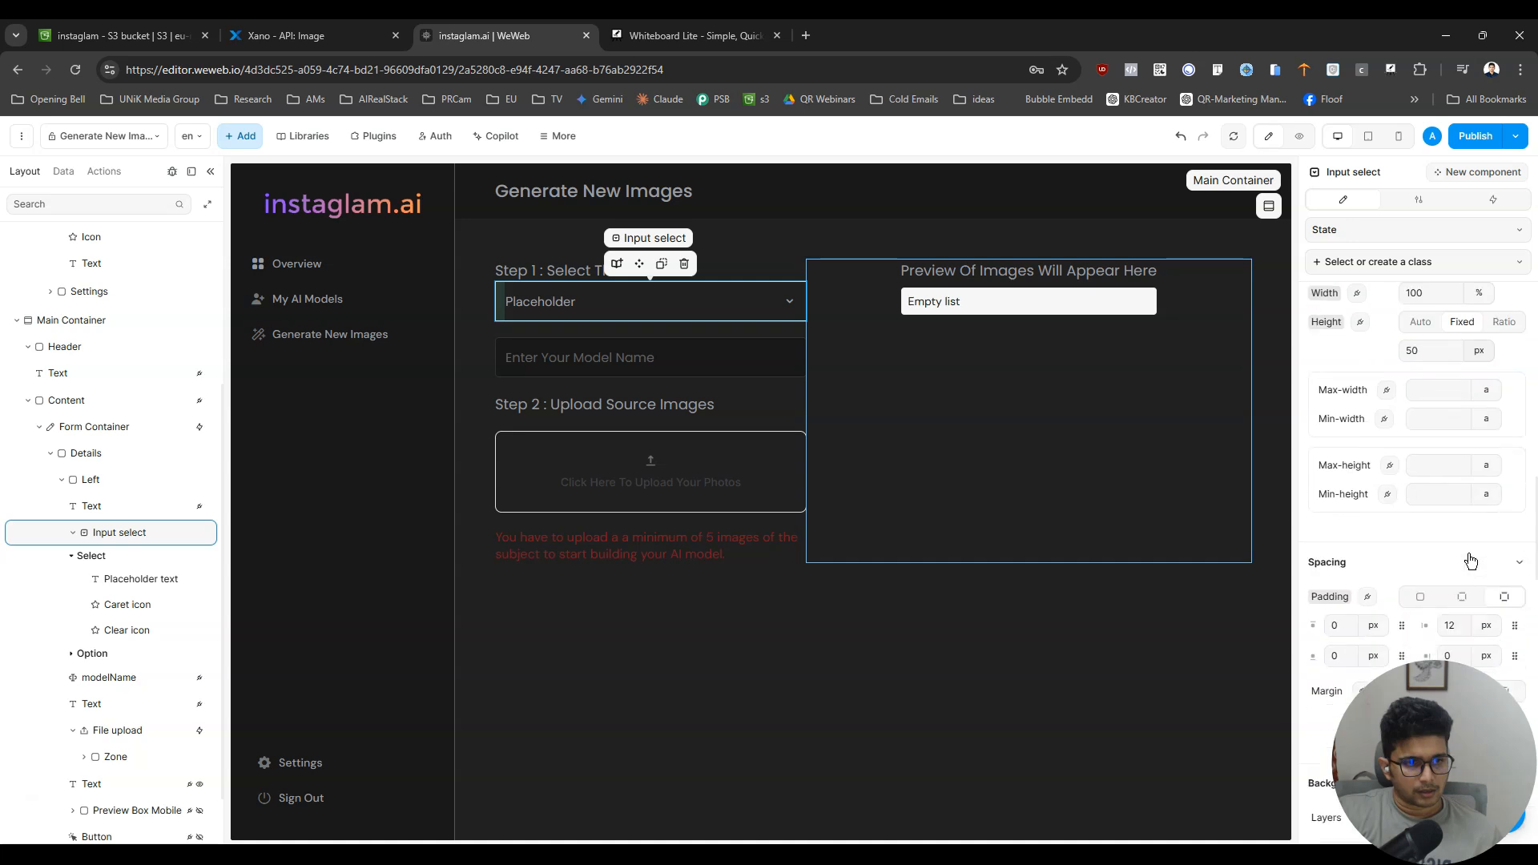
scroll(1436, 577, "down", 3)
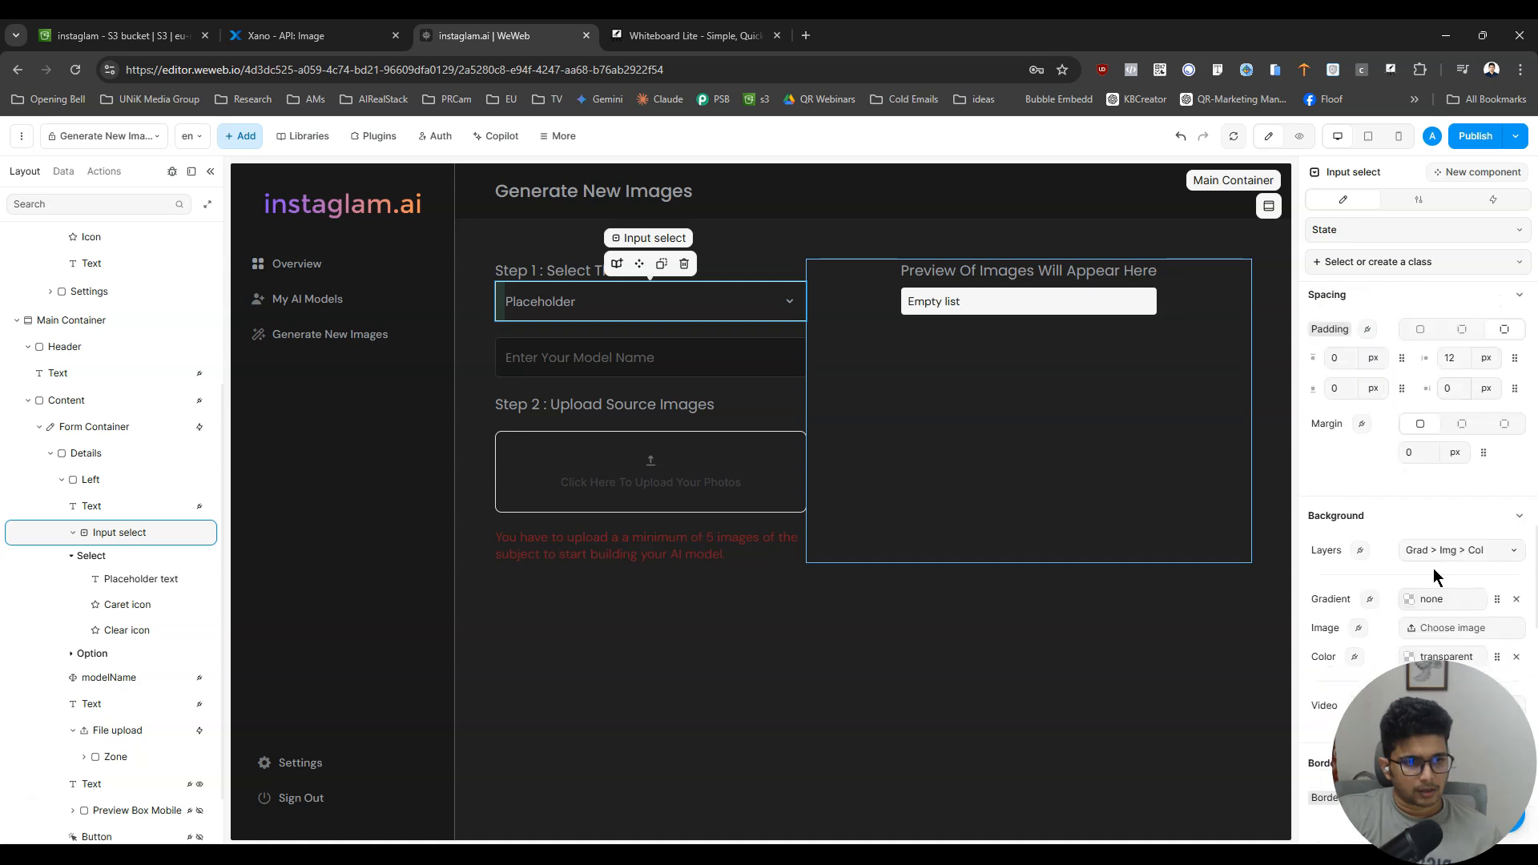
left_click(1462, 424)
left_click(1339, 452)
type("20")
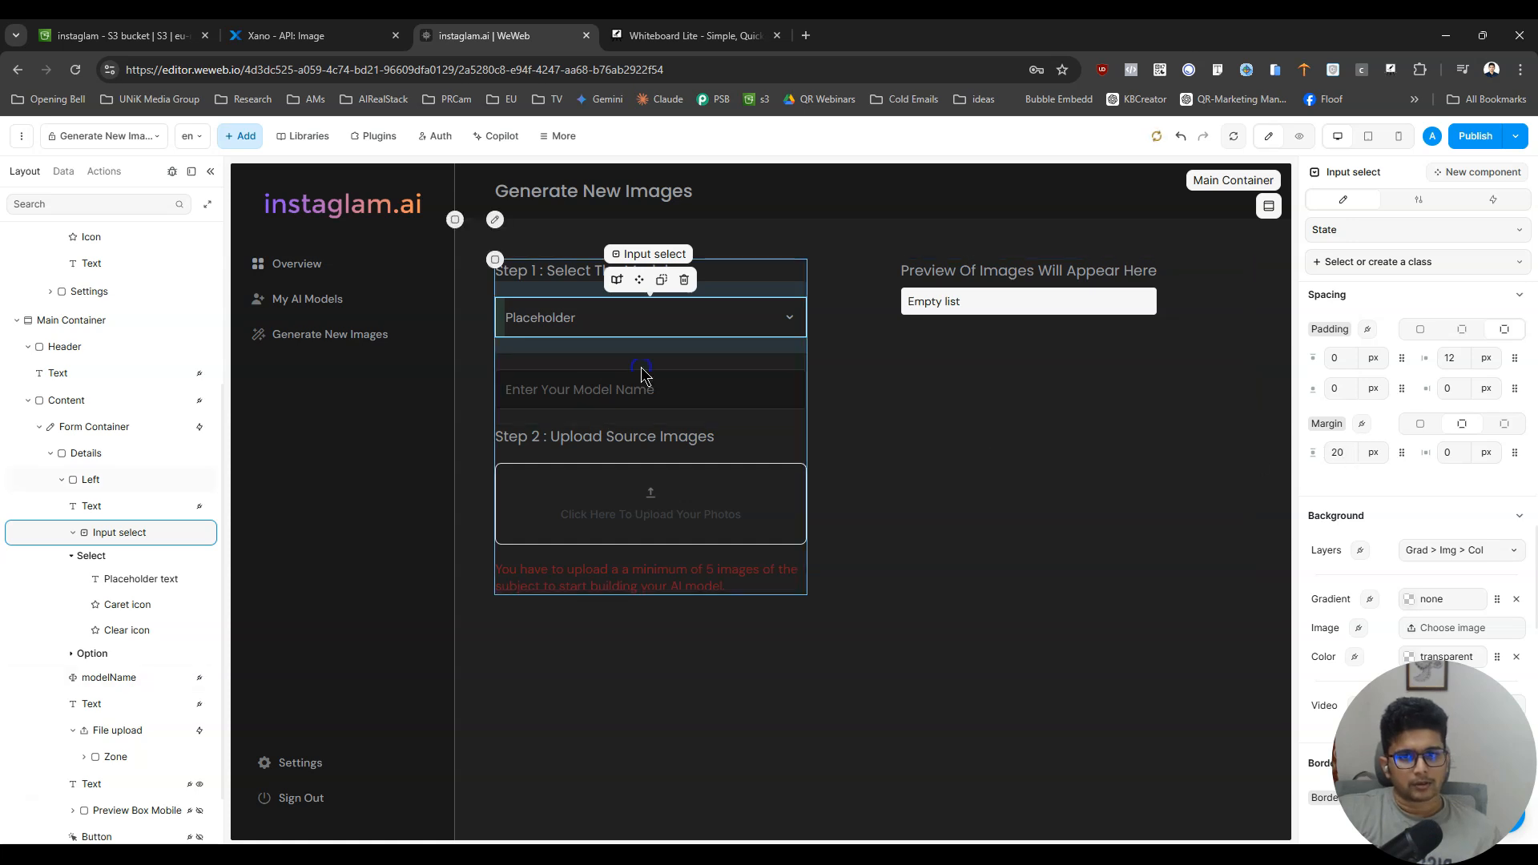
- Delete the modelName text field below the select input
left_click(642, 365)
left_click(642, 381)
key("Delete")
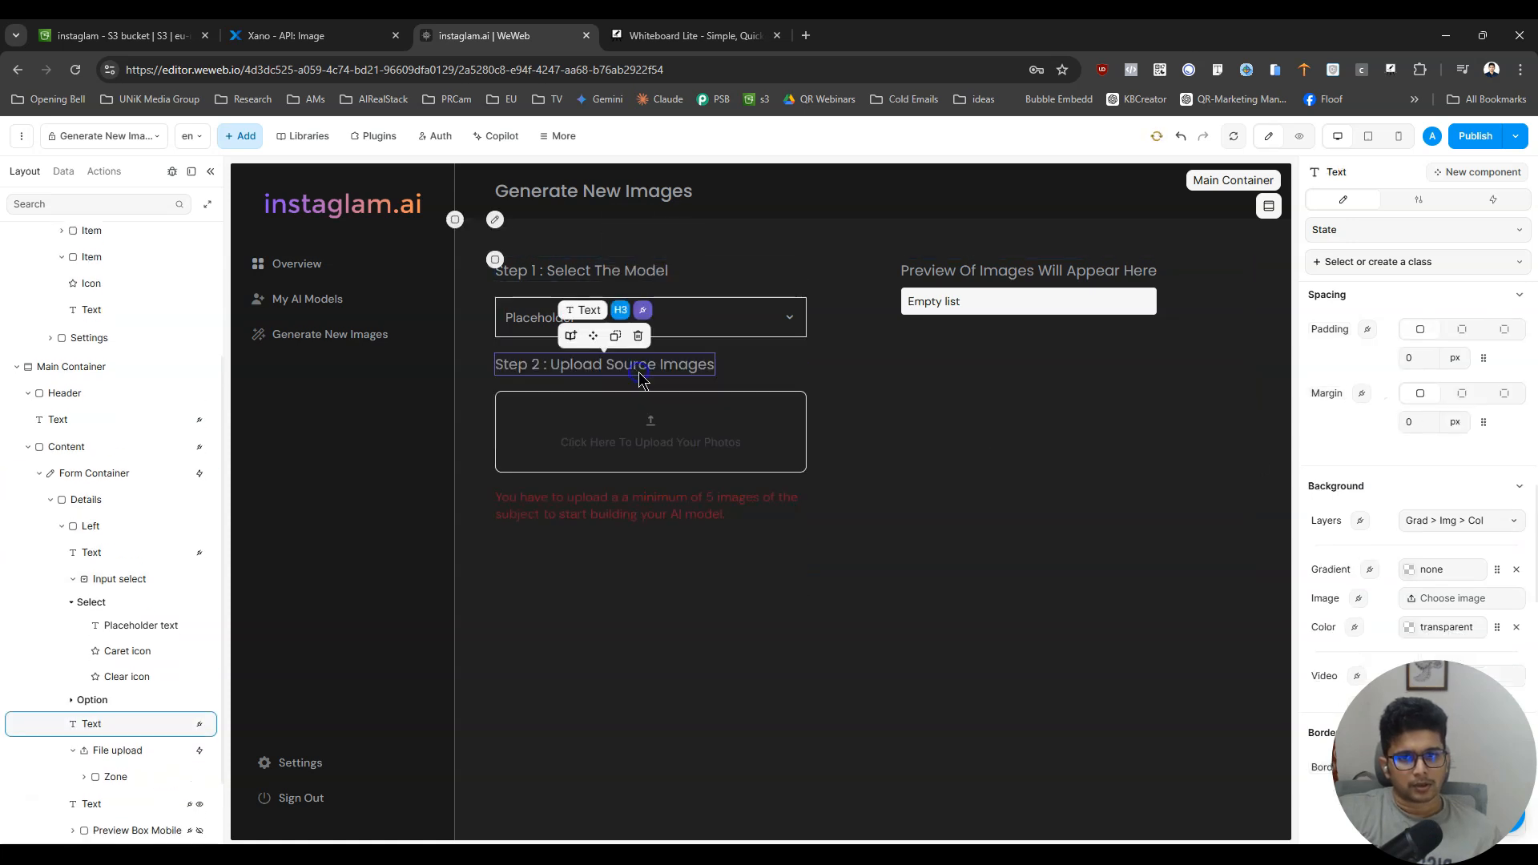
- Rename the select input element to "select model"
left_click(702, 319)
left_click(763, 301)
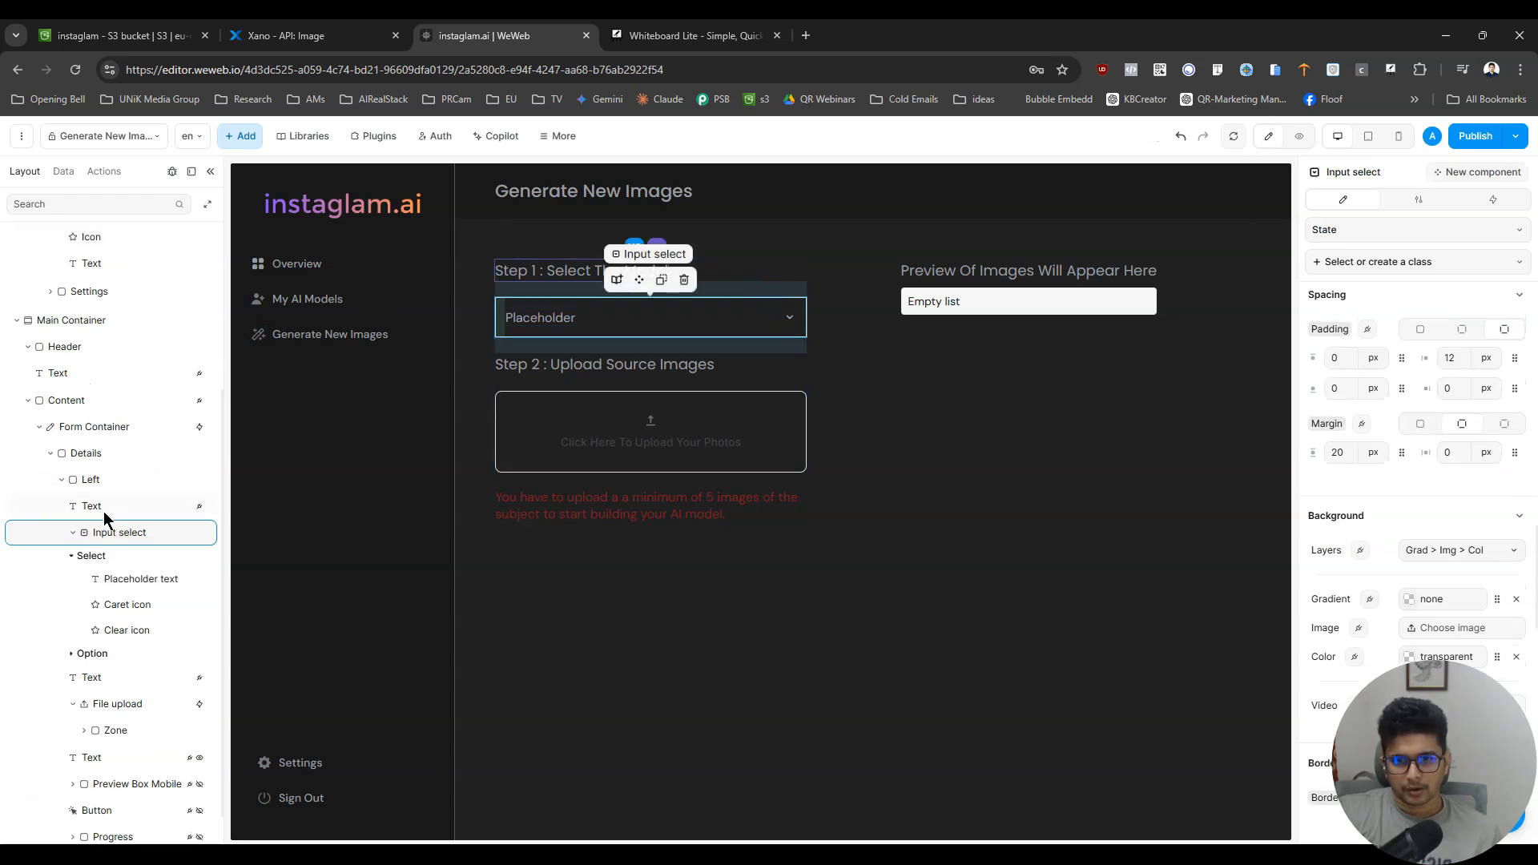
double_click(121, 532)
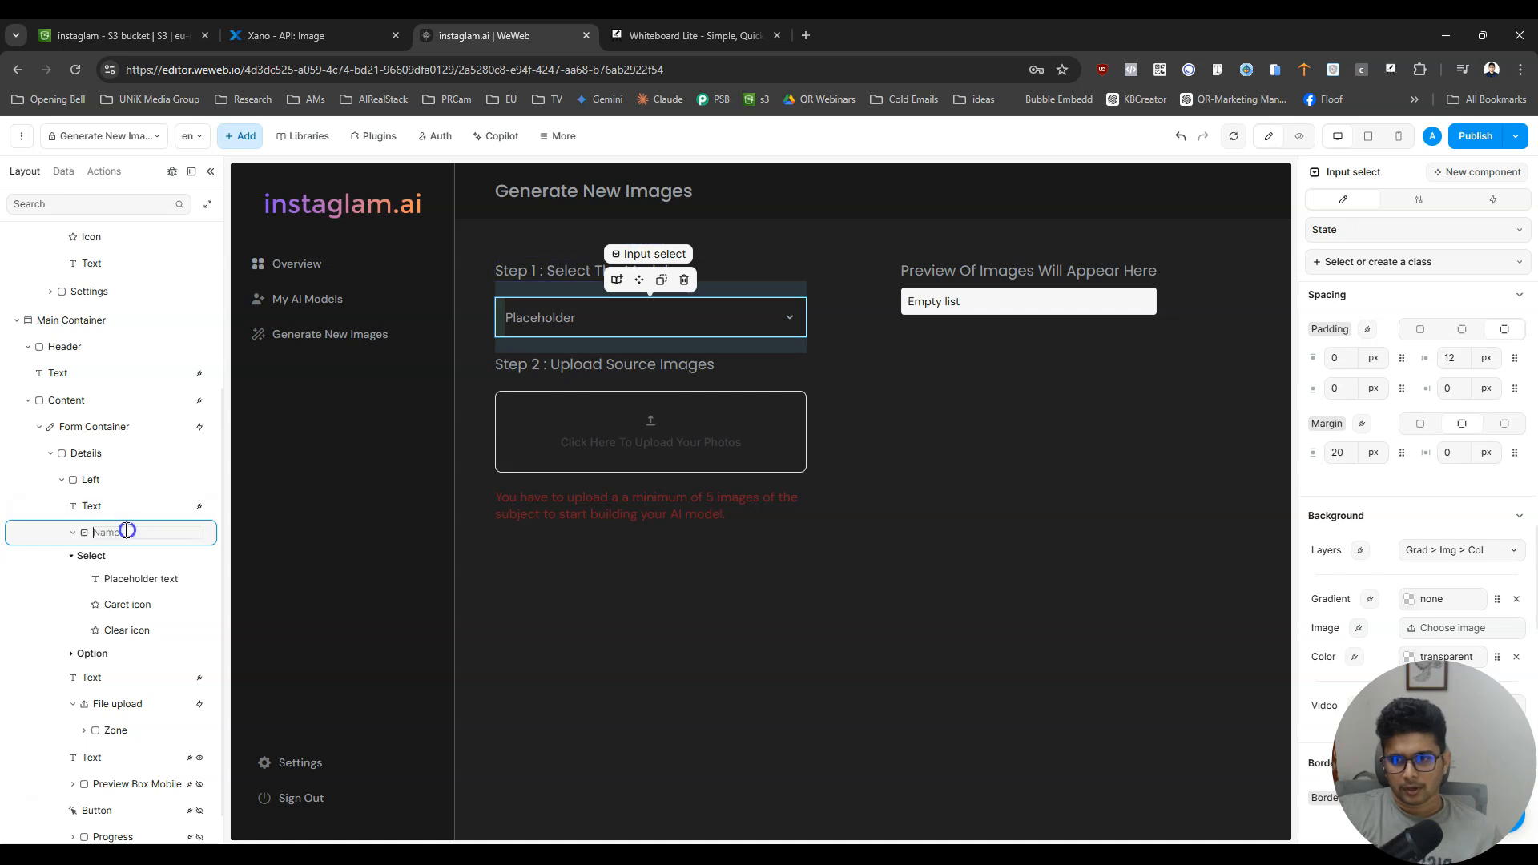
type("select model")
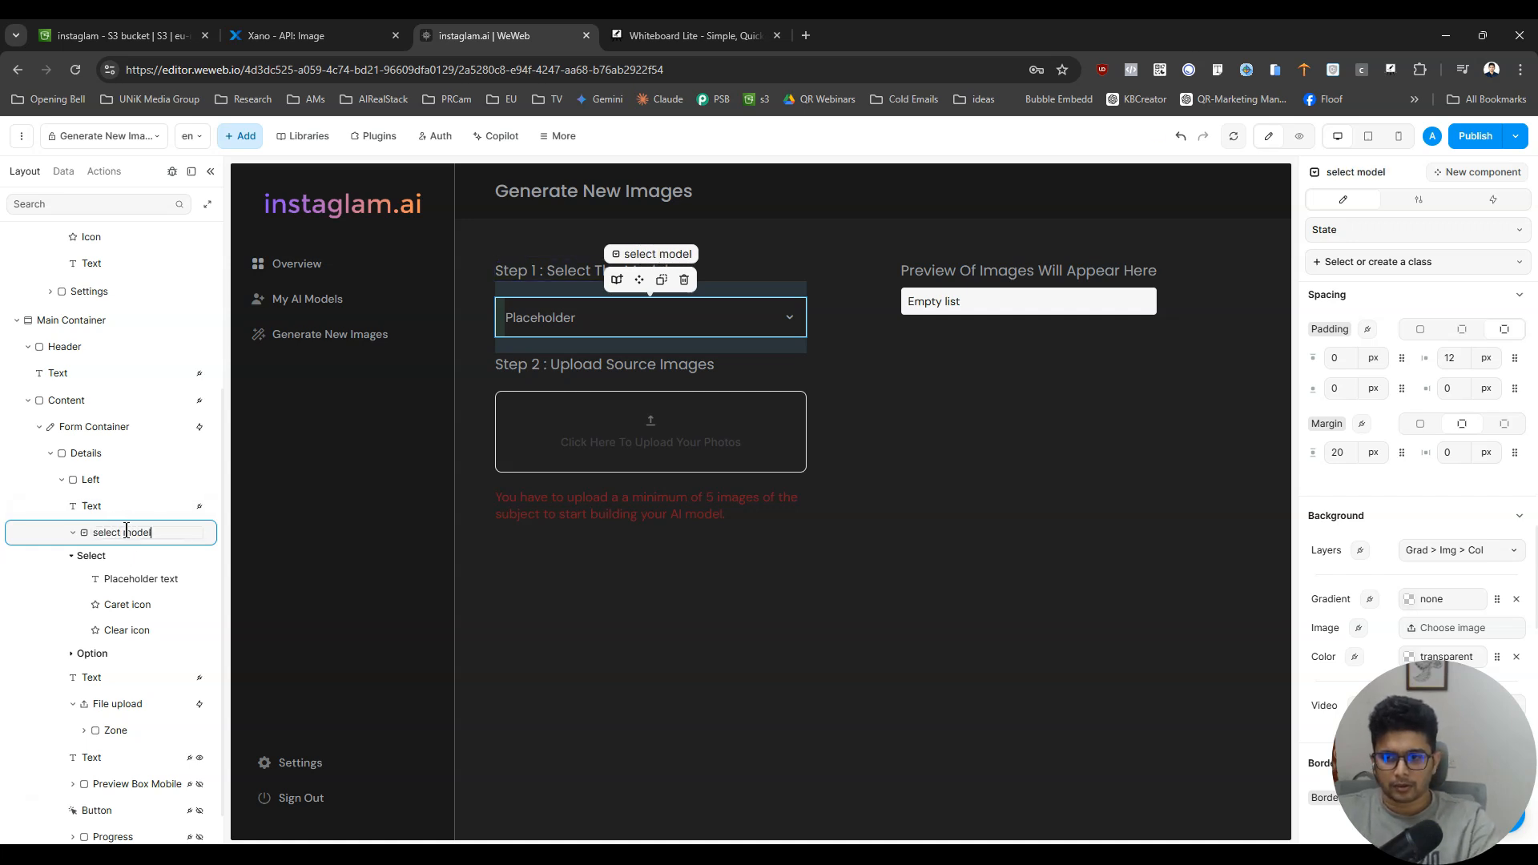
key("Return")
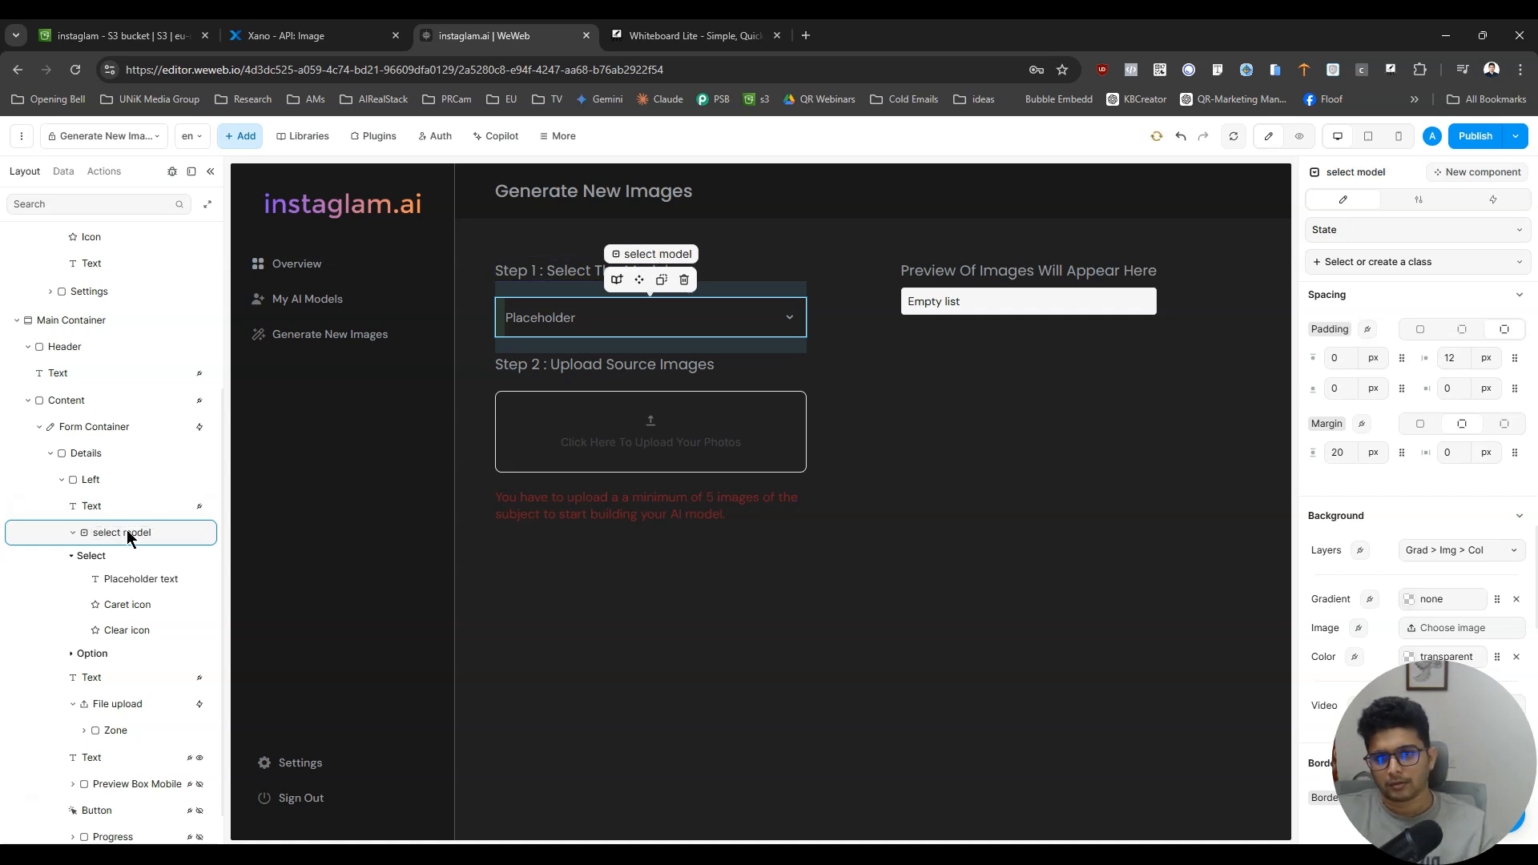
- Make the select model input required and leave its read-only option off
left_click(1493, 203)
left_click(1419, 202)
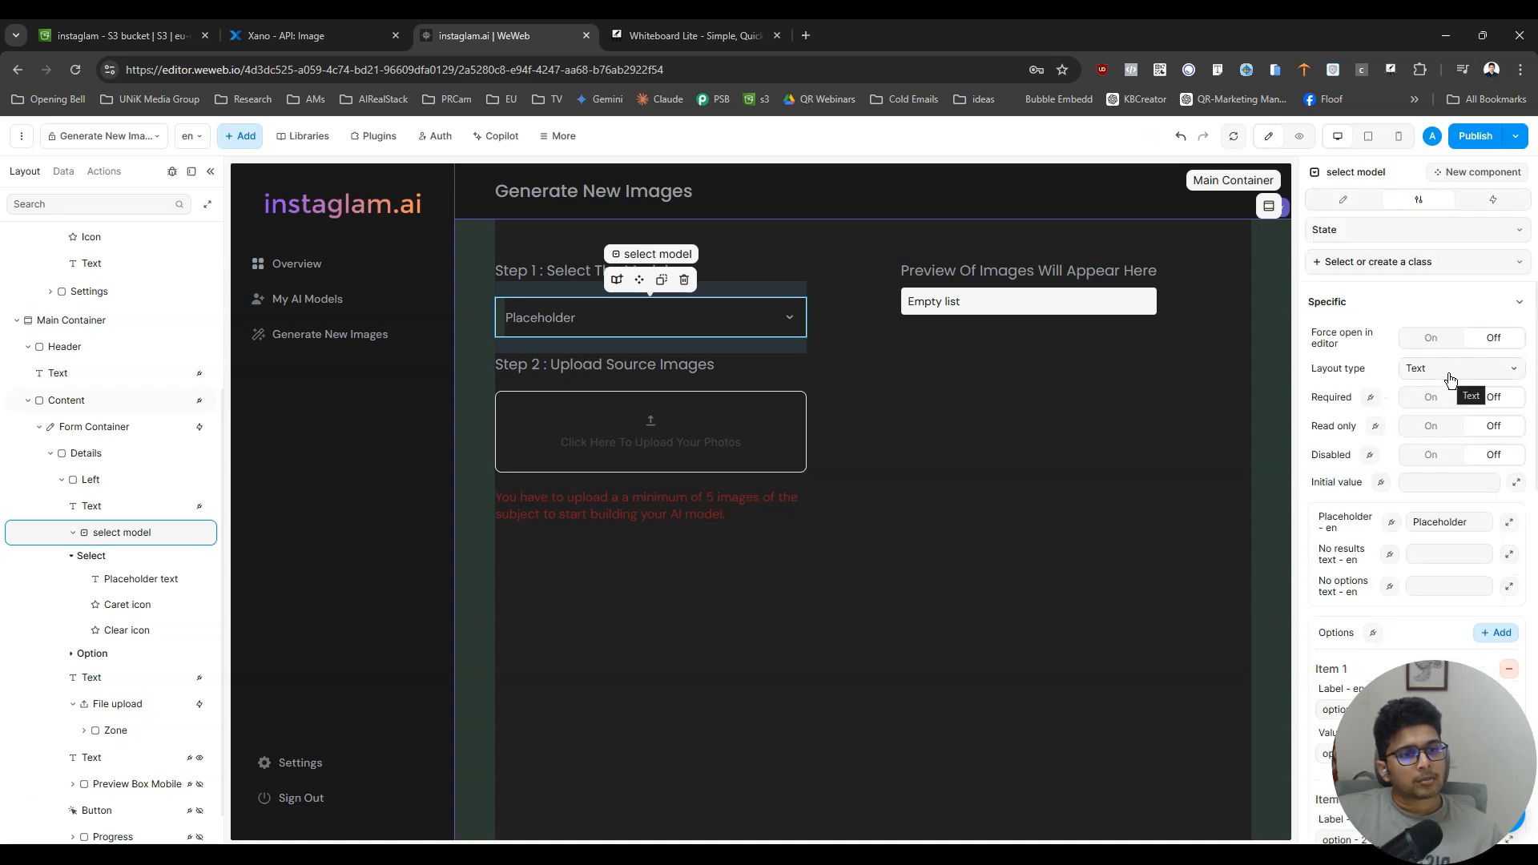
left_click(1450, 400)
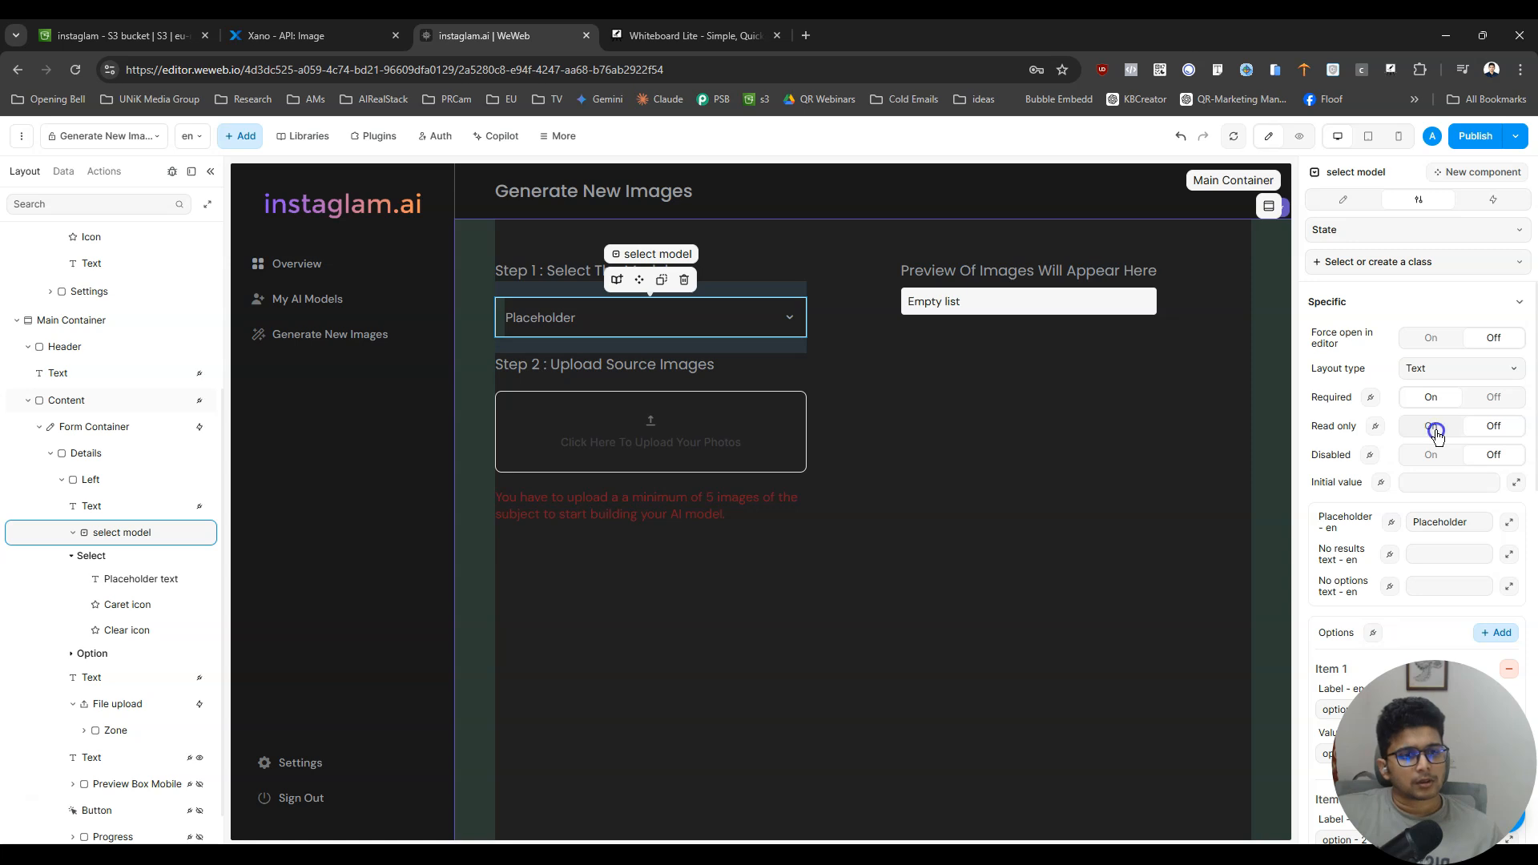
left_click(1435, 431)
left_click(1497, 430)
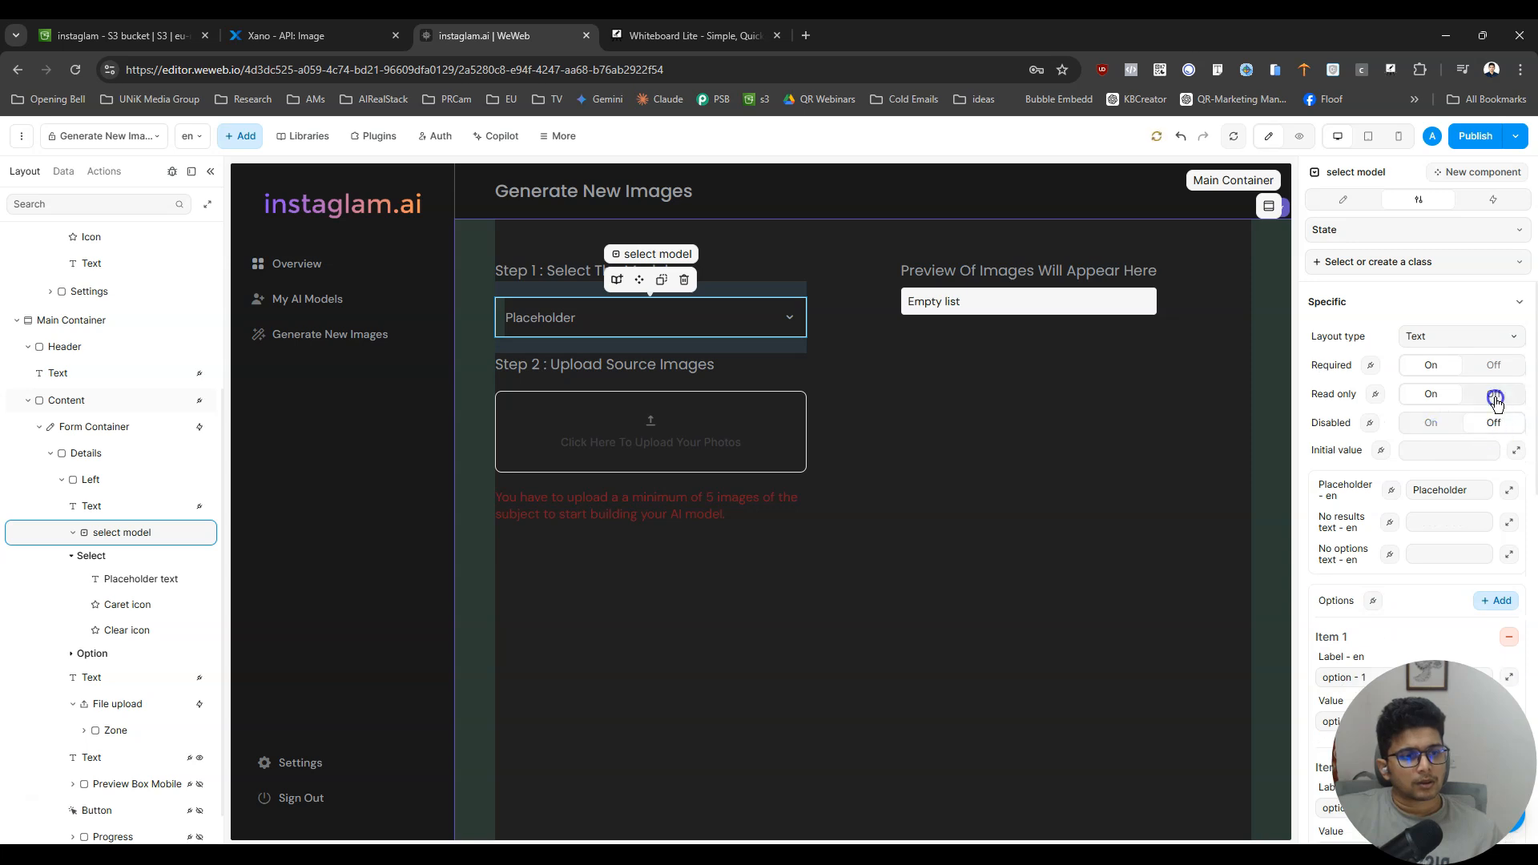
left_click(1495, 398)
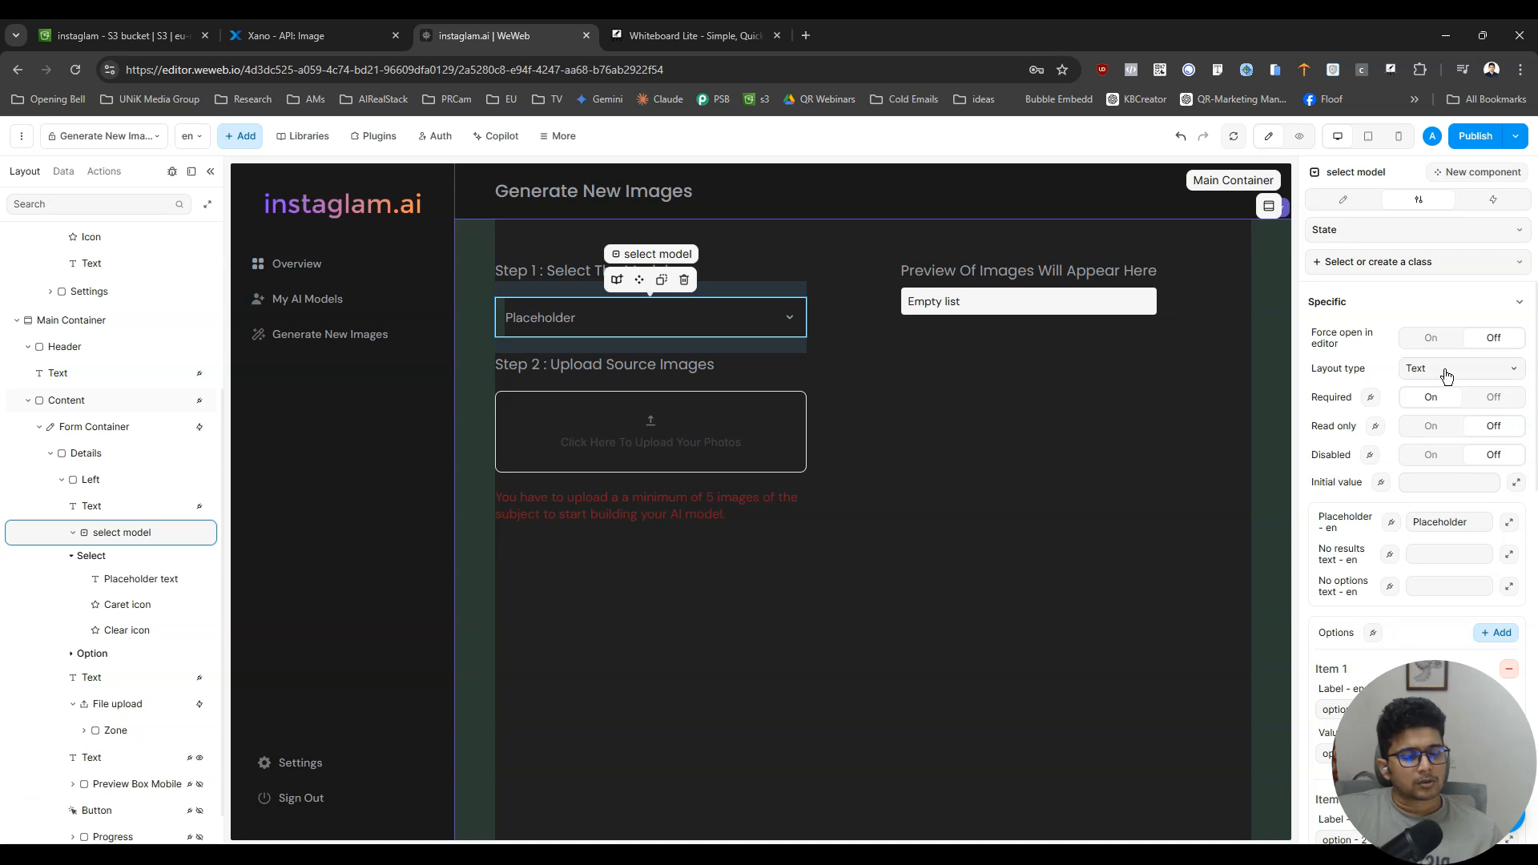
- Set the select model input's placeholder to "Select A Model"
double_click(1454, 523)
type("Select A Mo")
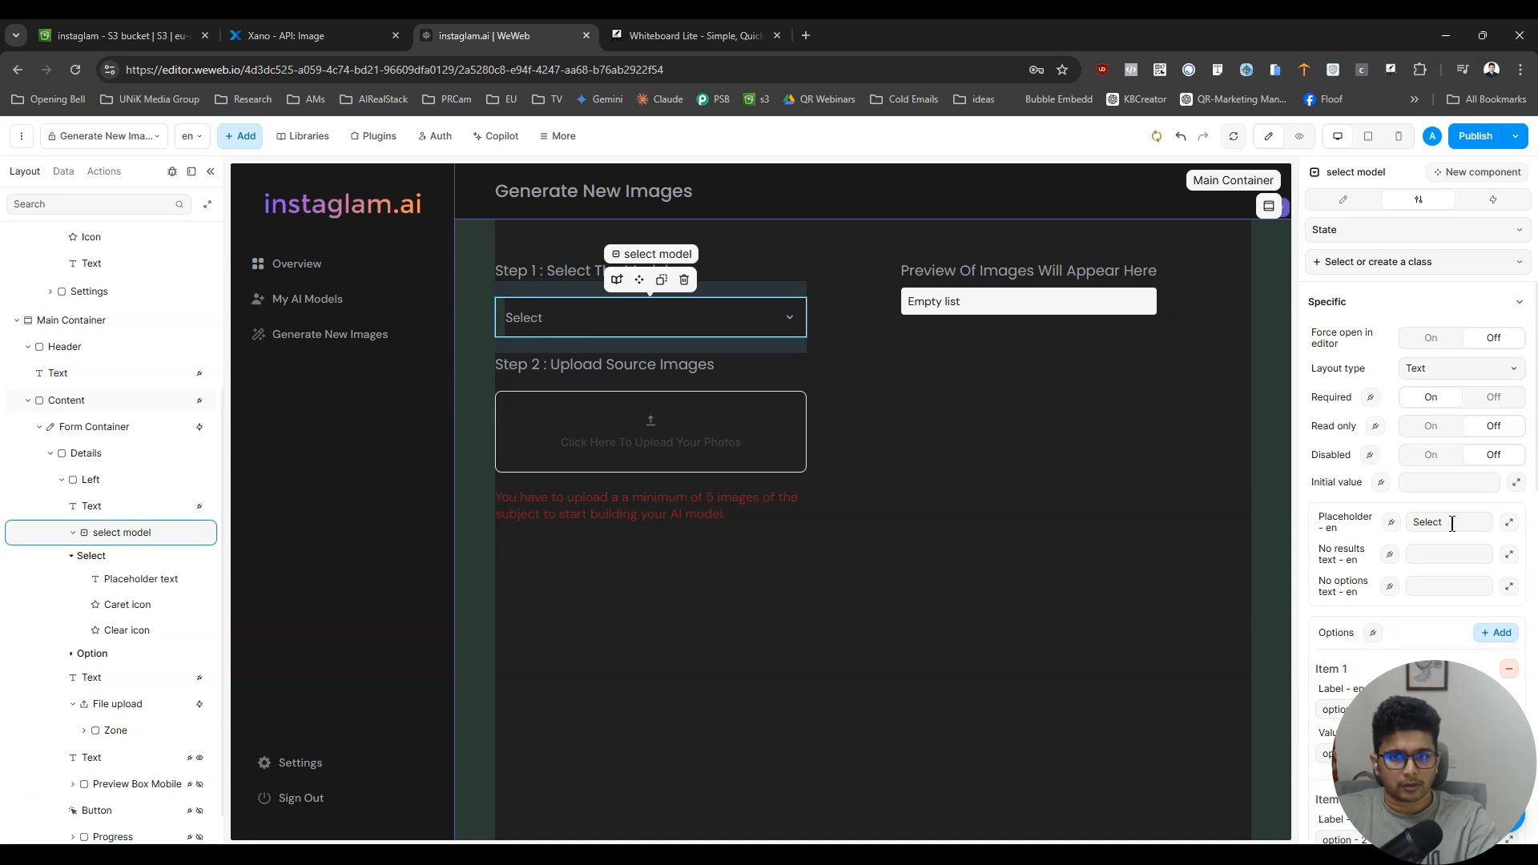
type("del")
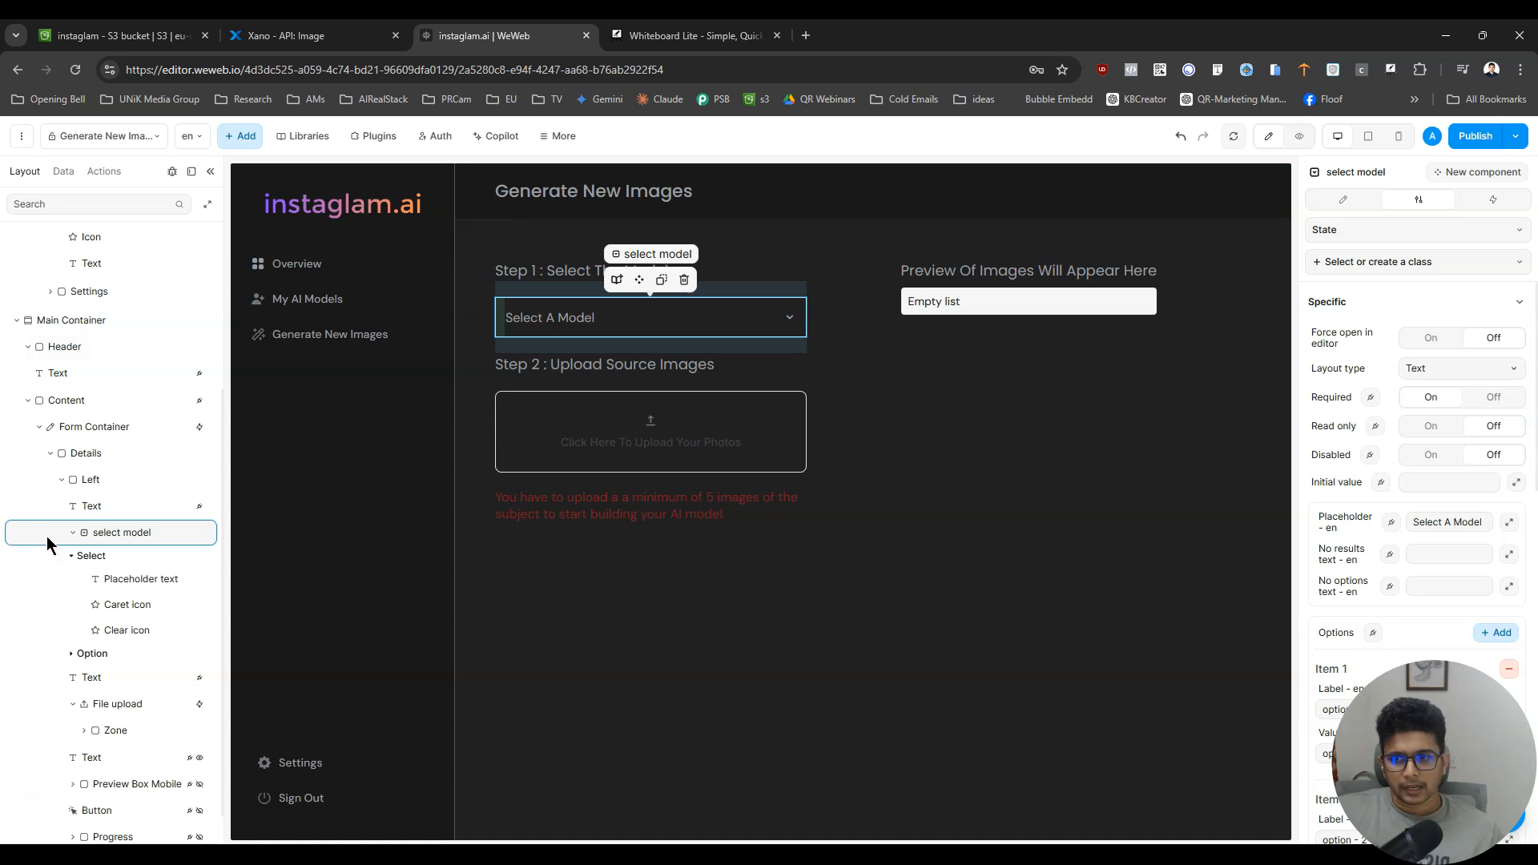
- Collapse the form's Details container and the side menu's Content container in the element tree
left_click(48, 455)
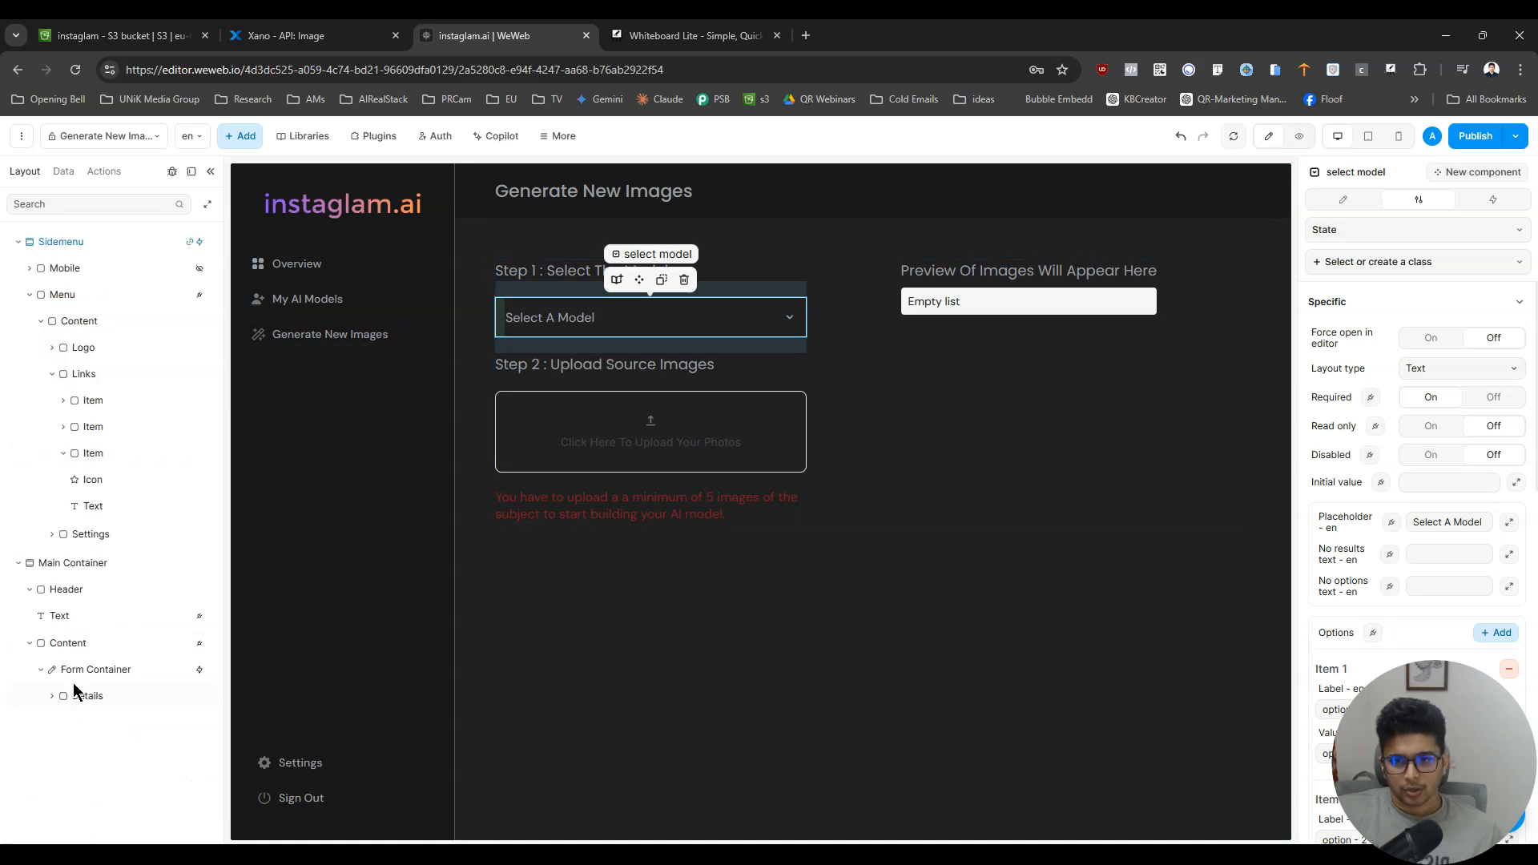
left_click(43, 321)
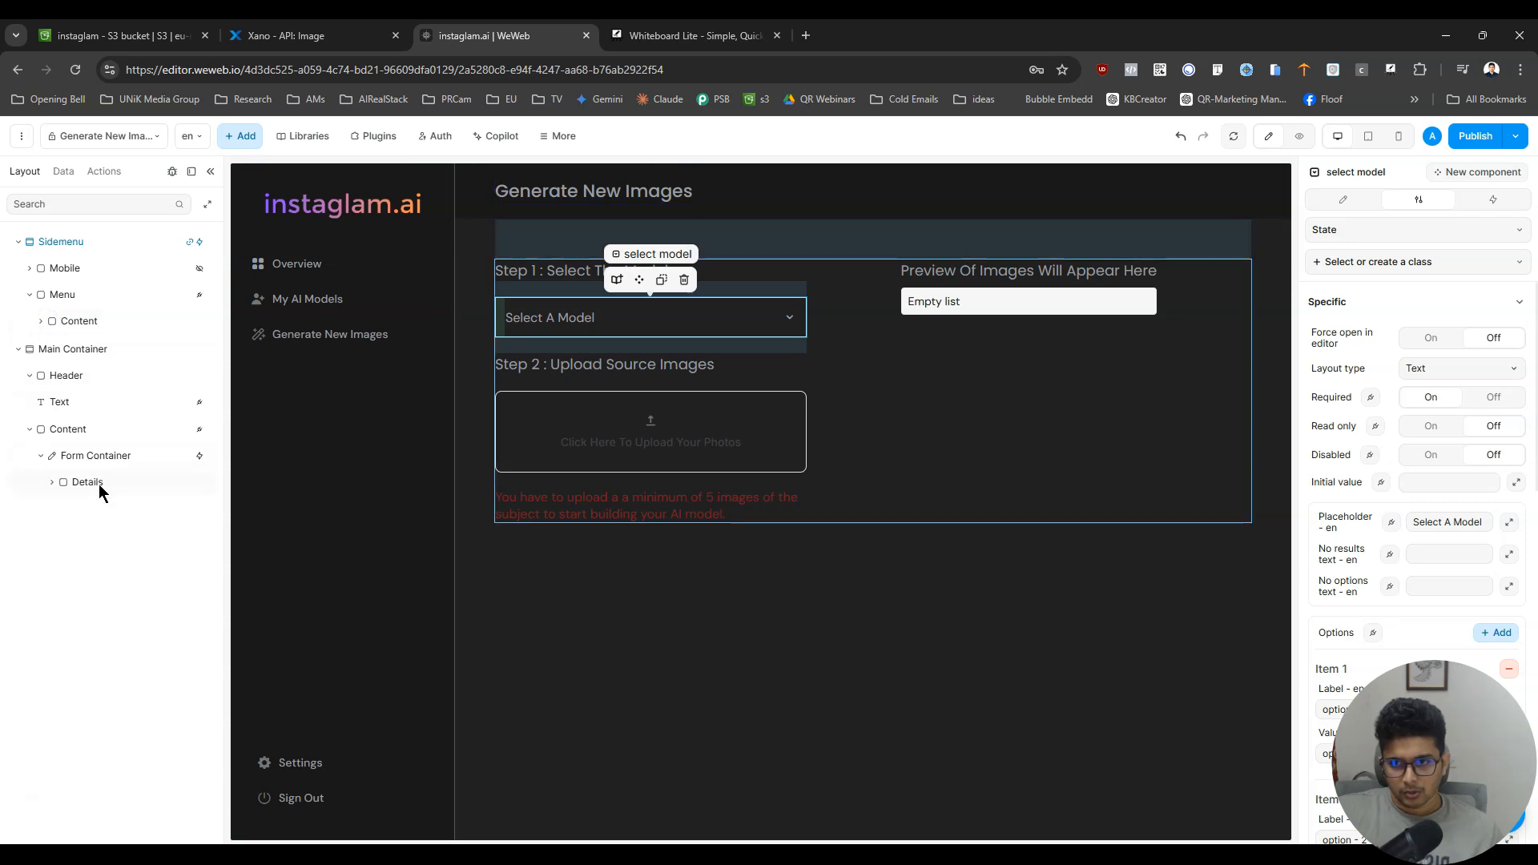
- Delete the Preview Box Mobile container from the Left column of the form's Details container
left_click(55, 481)
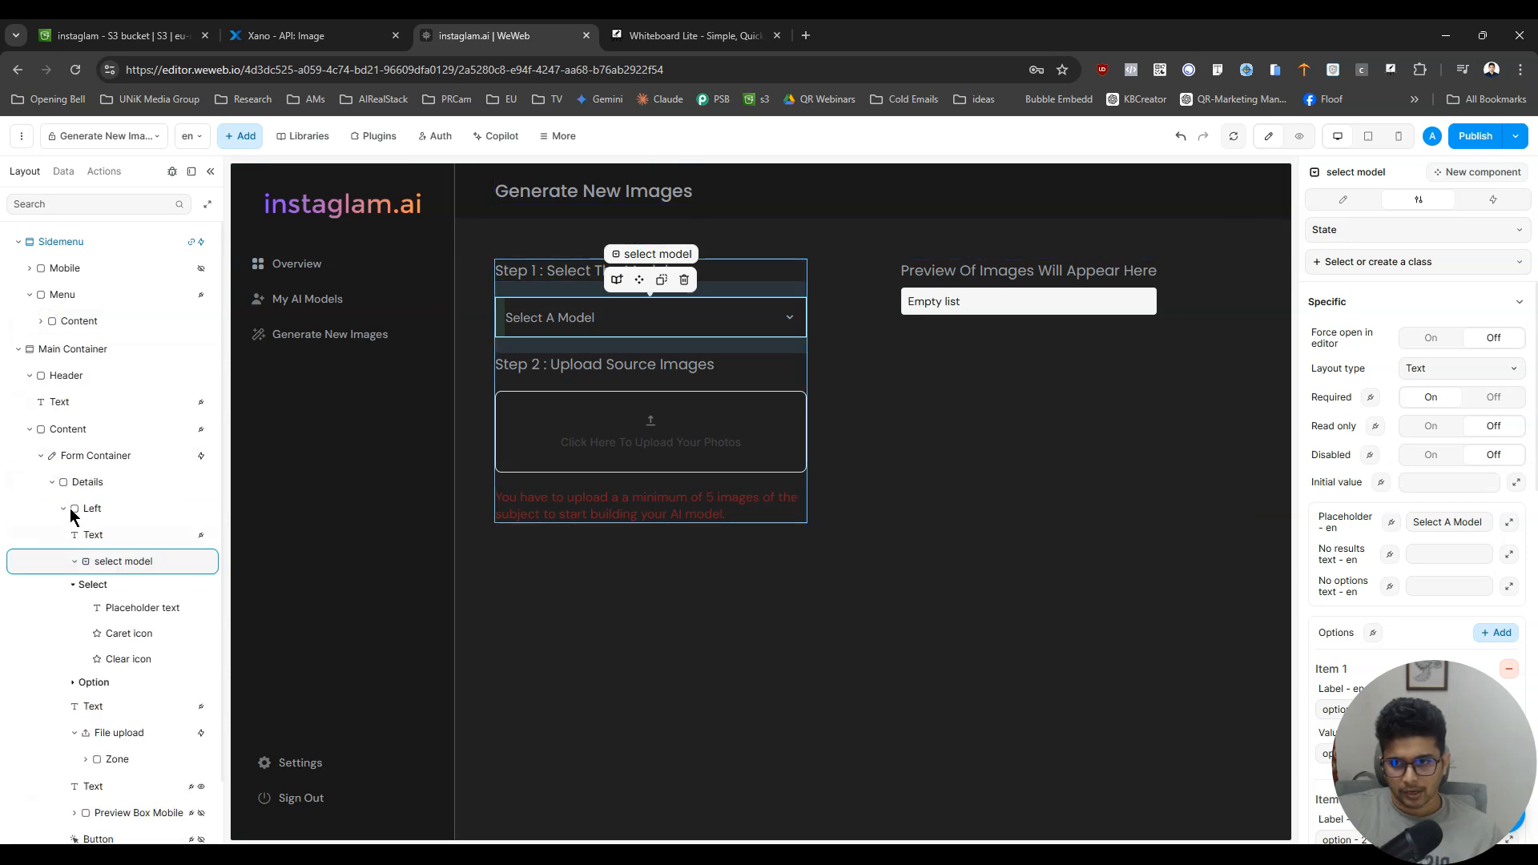
left_click(76, 561)
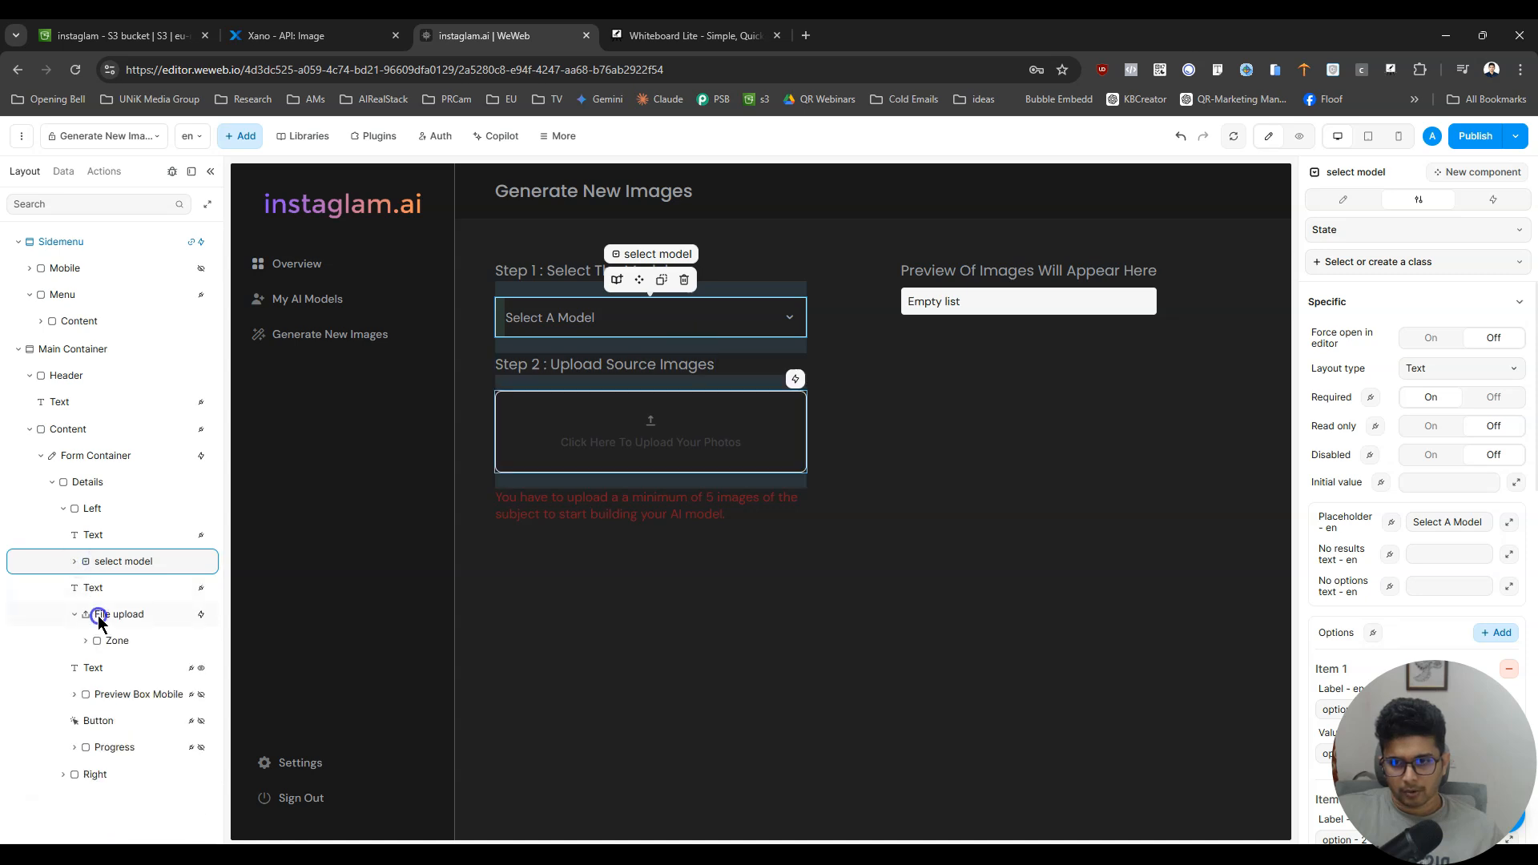
left_click(100, 618)
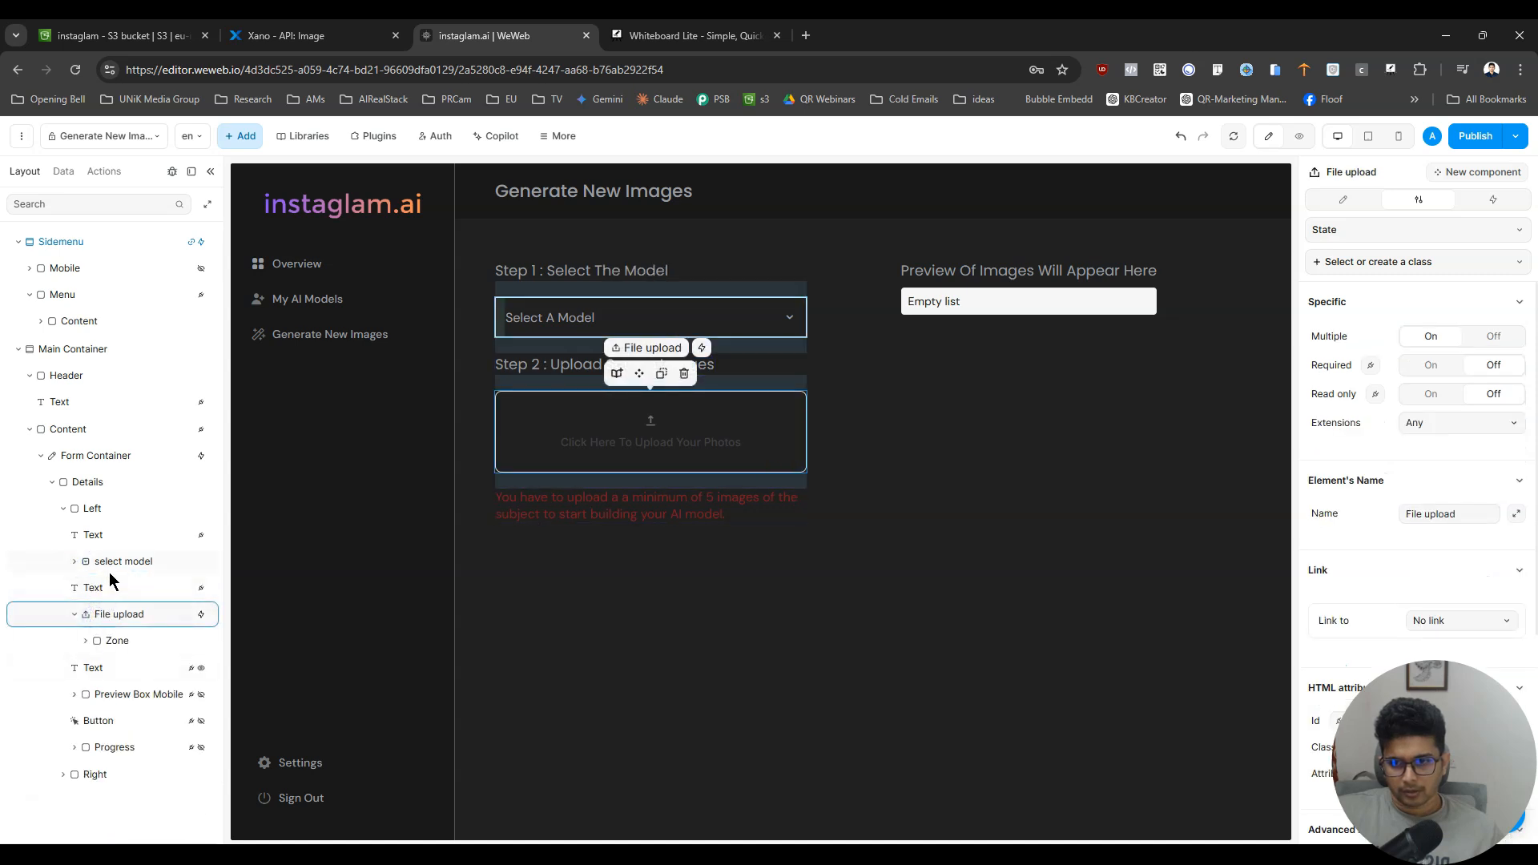
left_click(118, 695)
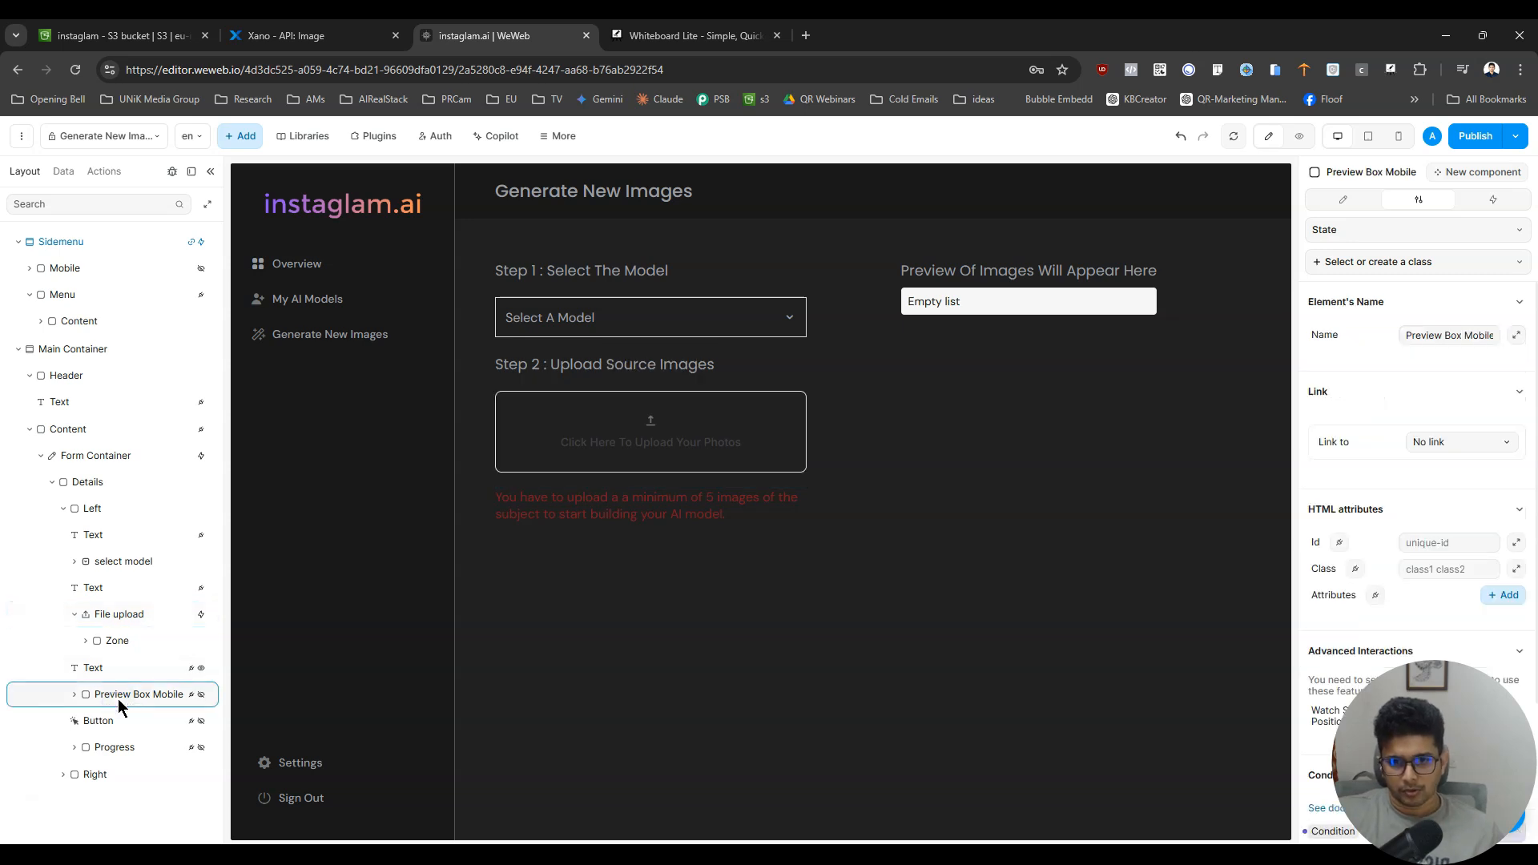
key("Delete")
- Try deleting the Preview Box Desktop container from the Right column, and undo the deletion
left_click(64, 748)
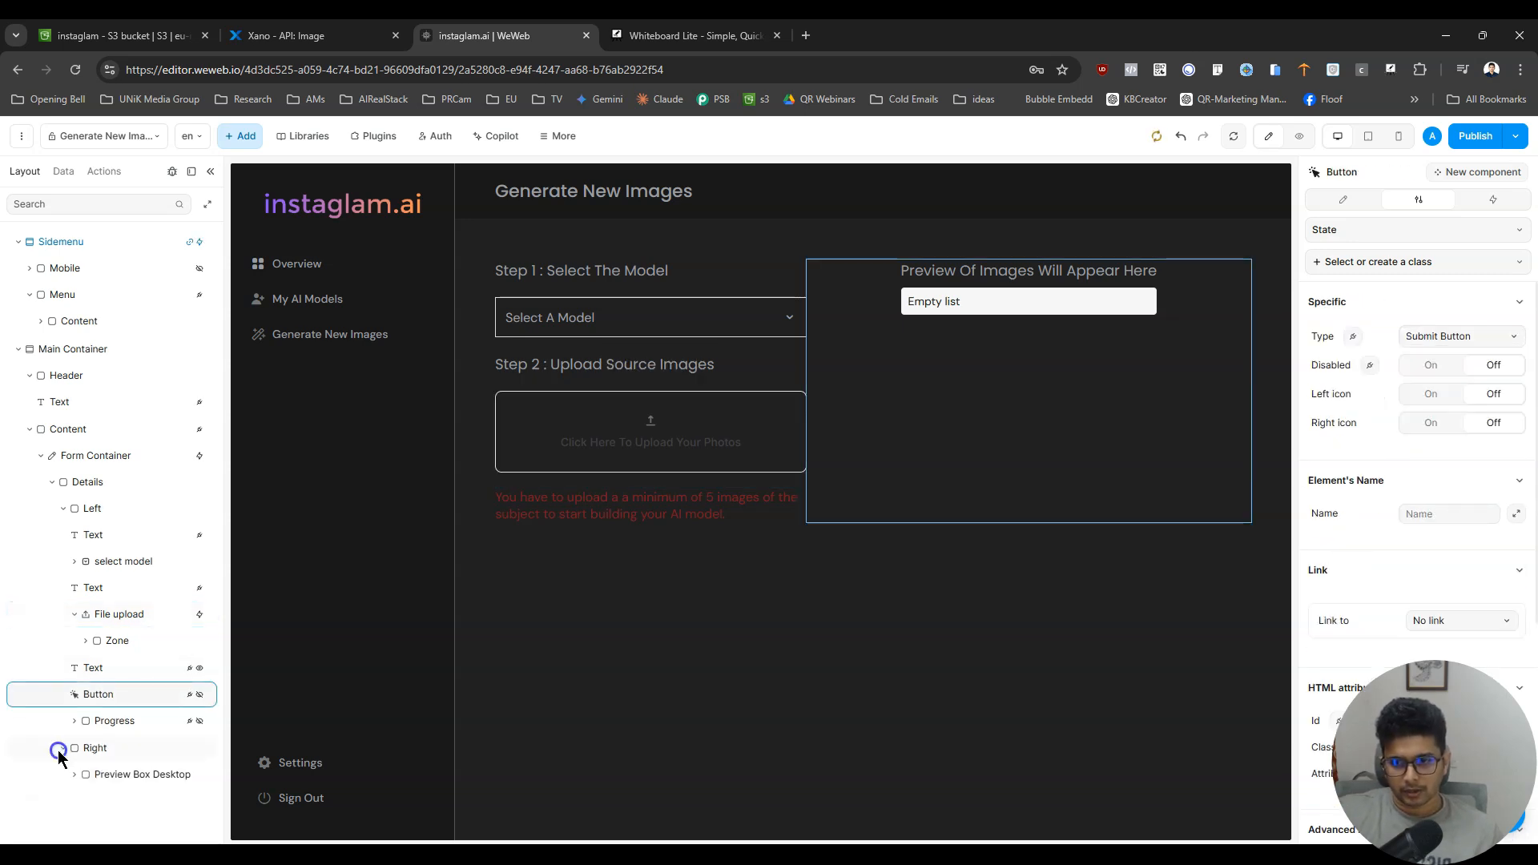
left_click(152, 773)
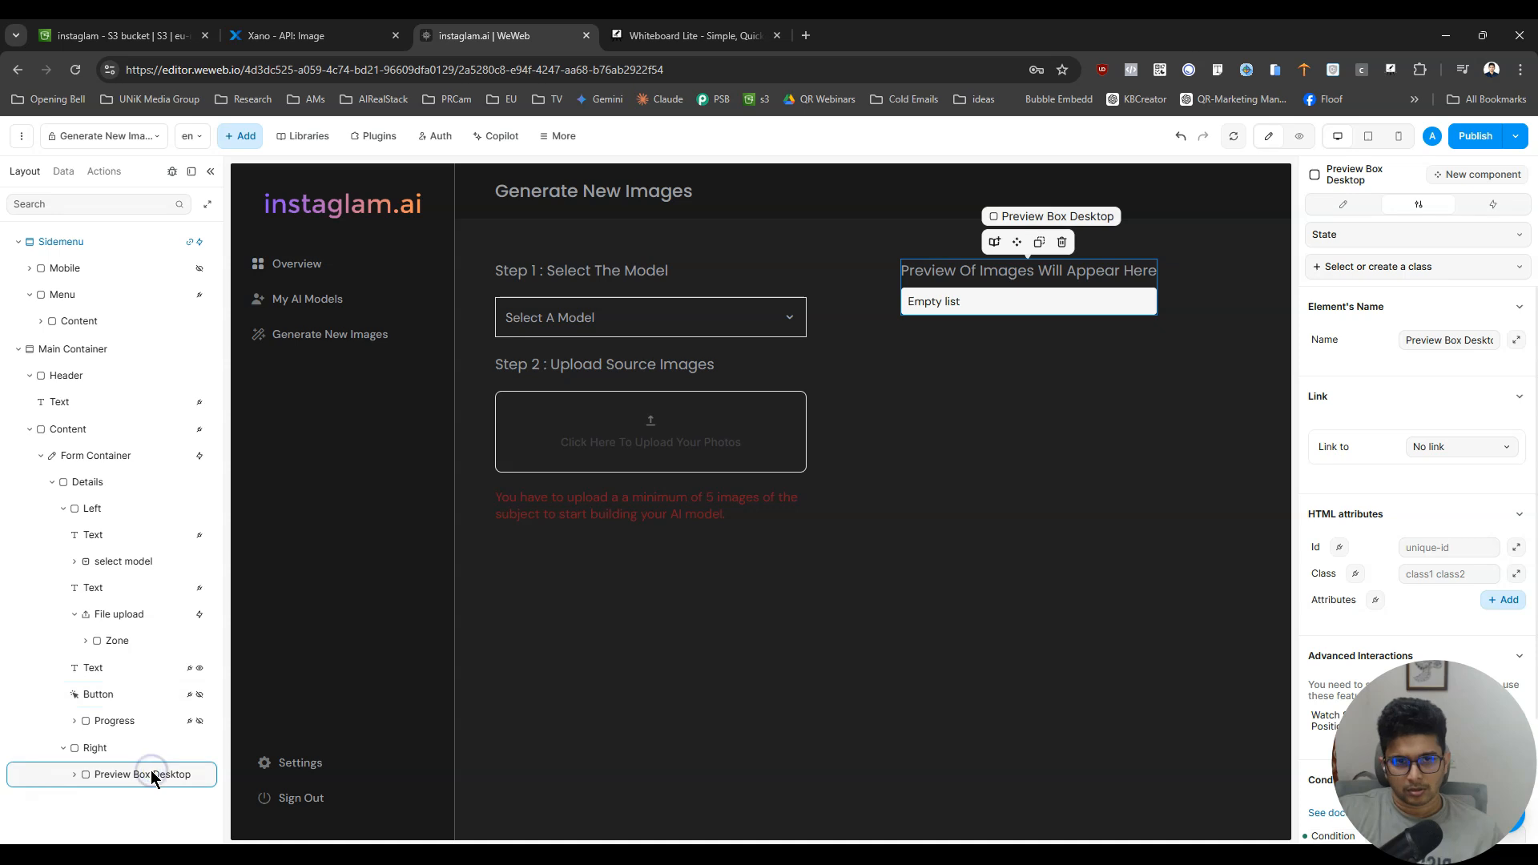
key("Delete")
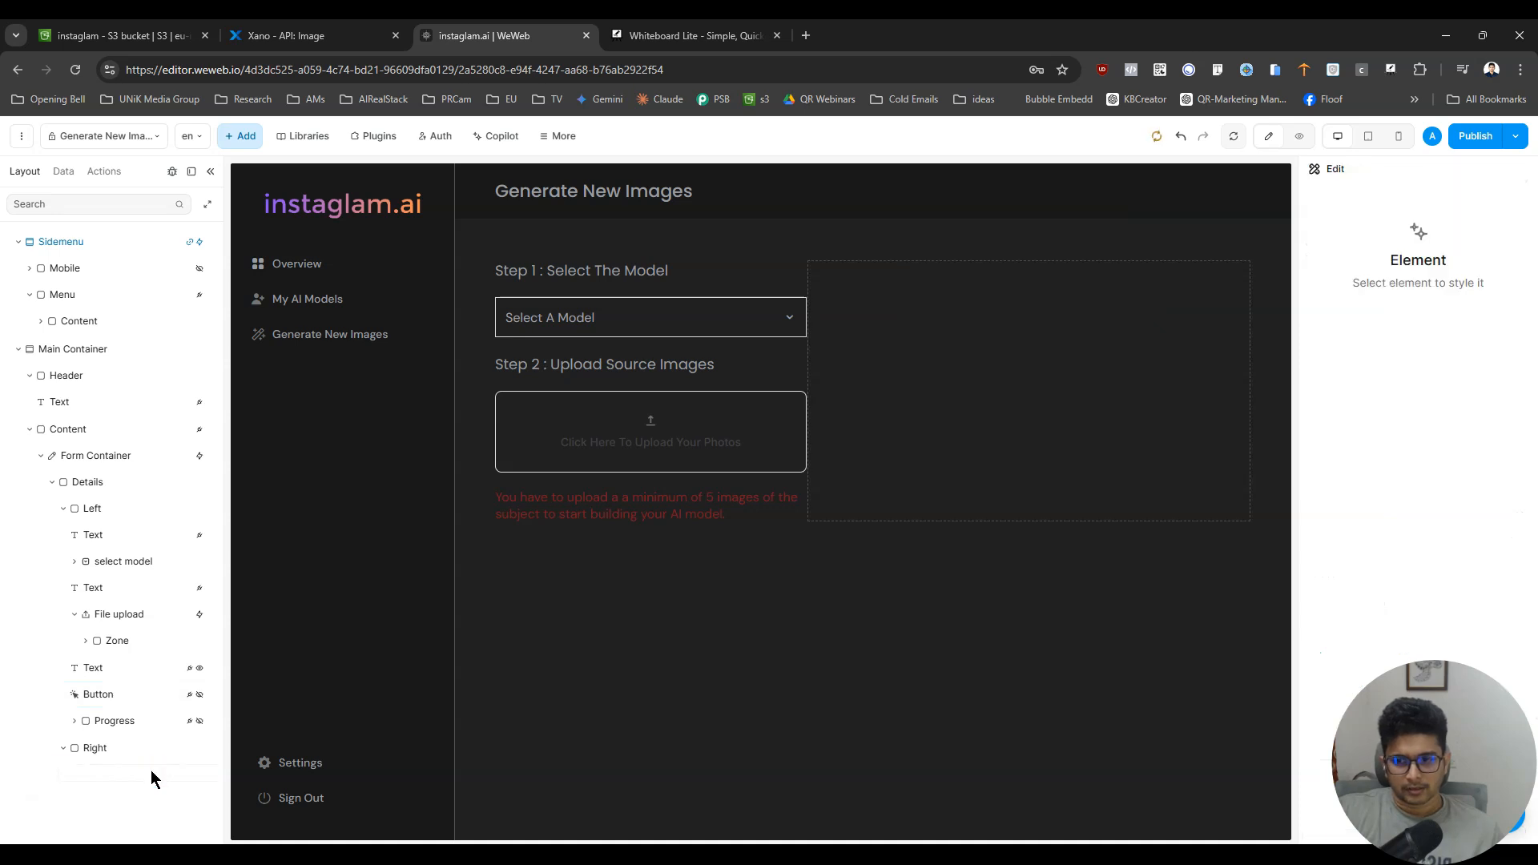
left_click(1181, 136)
left_click(155, 766)
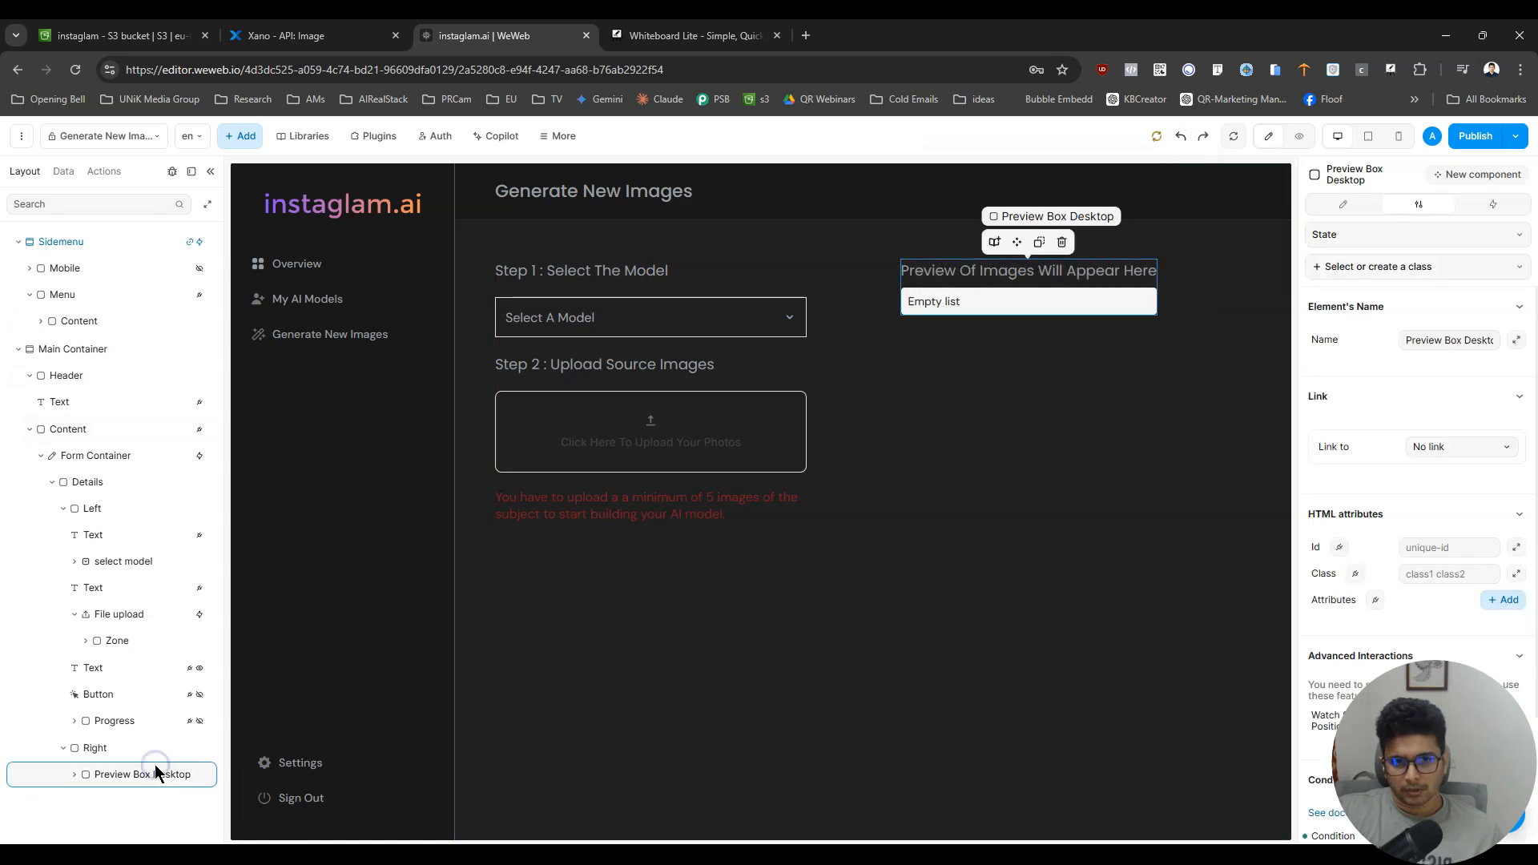
- Delete the red minimum-images warning text below the file upload element
left_click(126, 623)
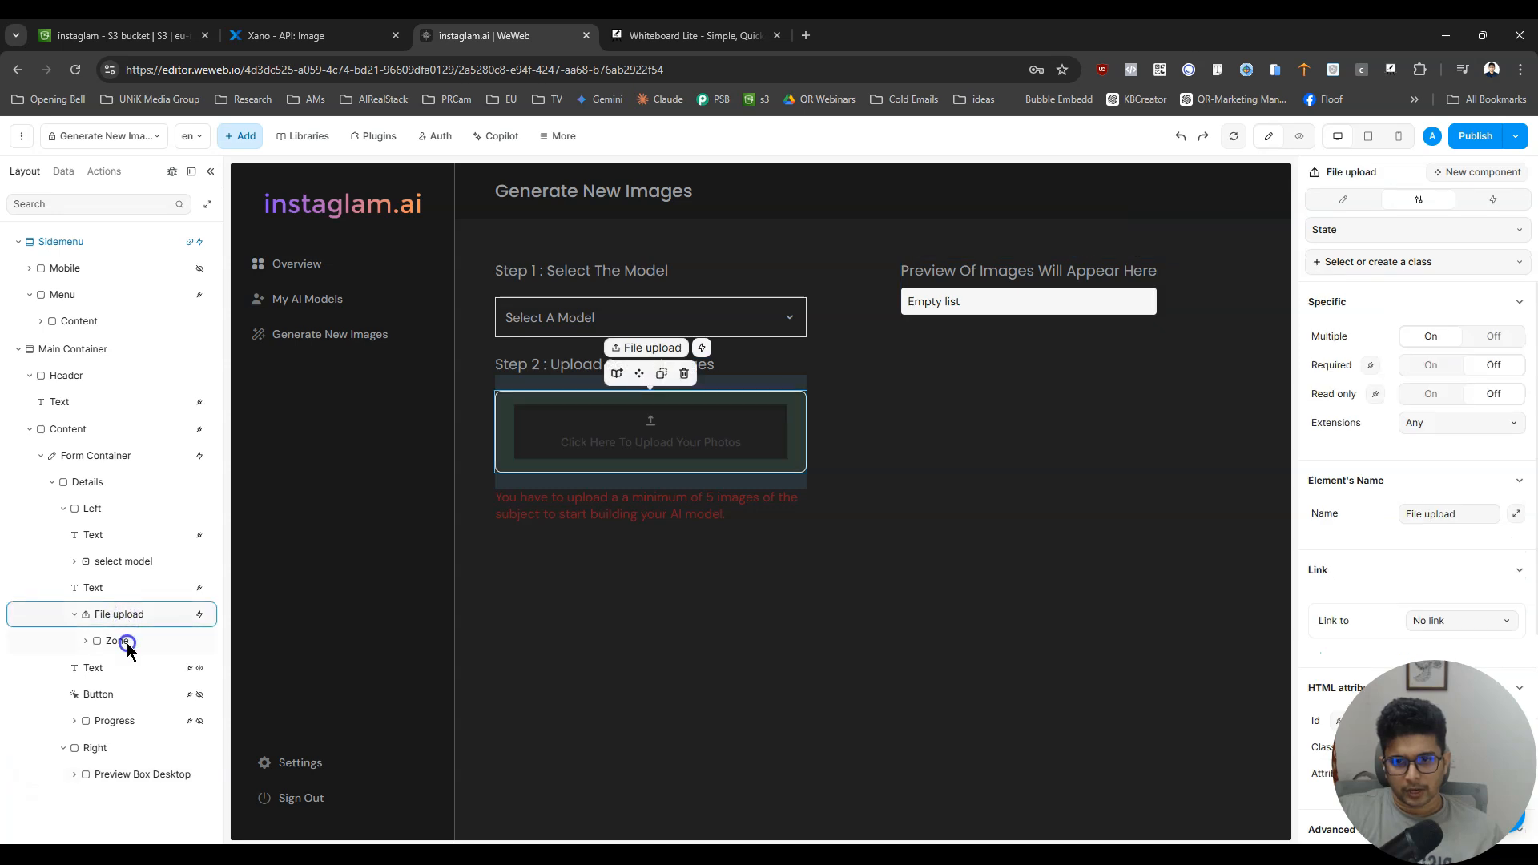
left_click(126, 642)
left_click(126, 662)
key("Delete")
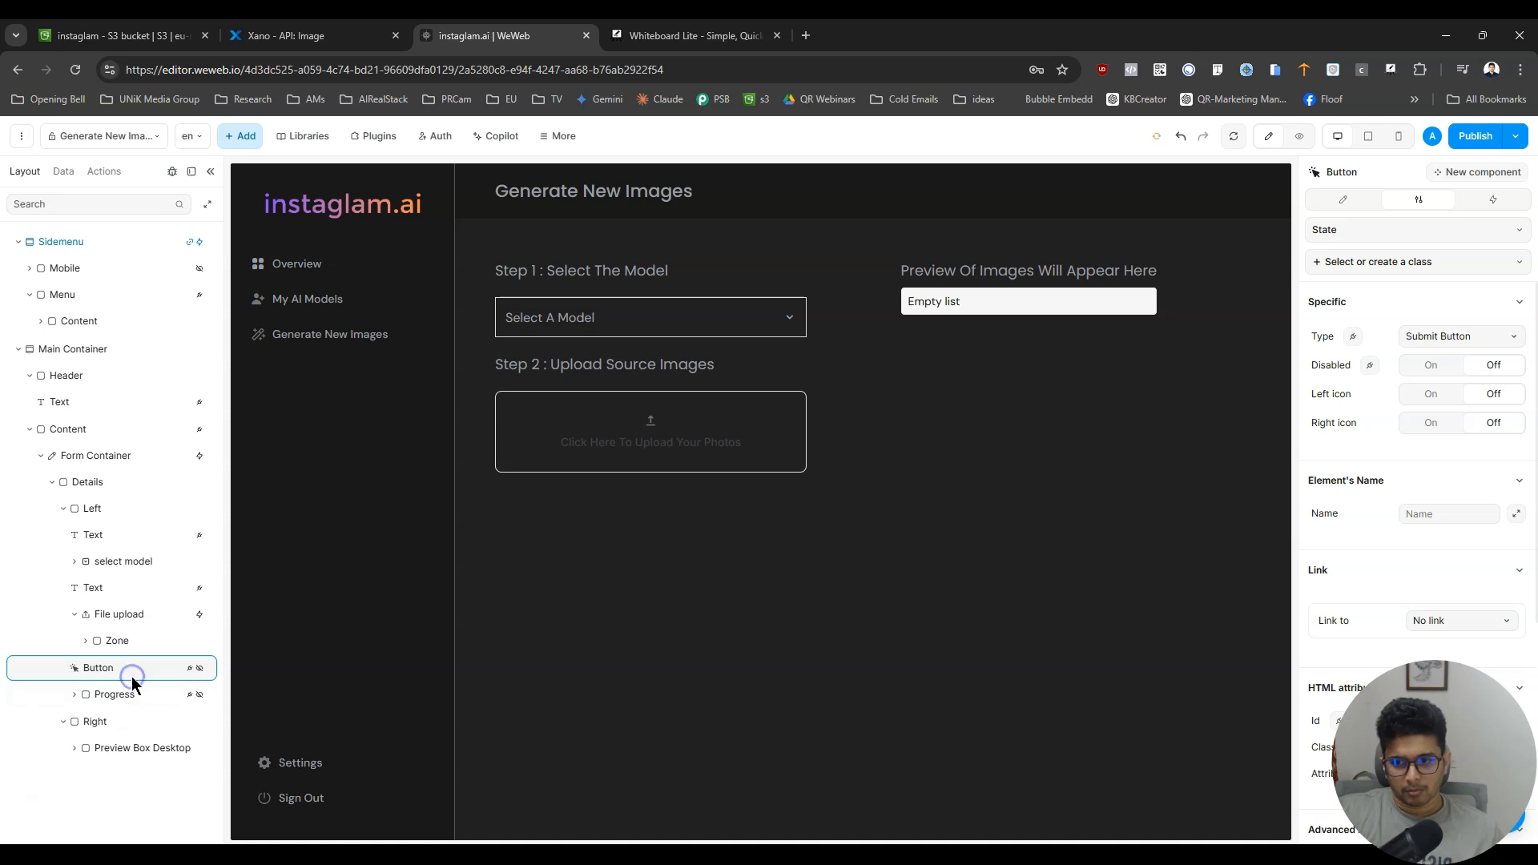
- Remove the conditional rendering formula from the Start Building My Model button by clearing and unbinding its condition
scroll(1474, 589, "down", 5)
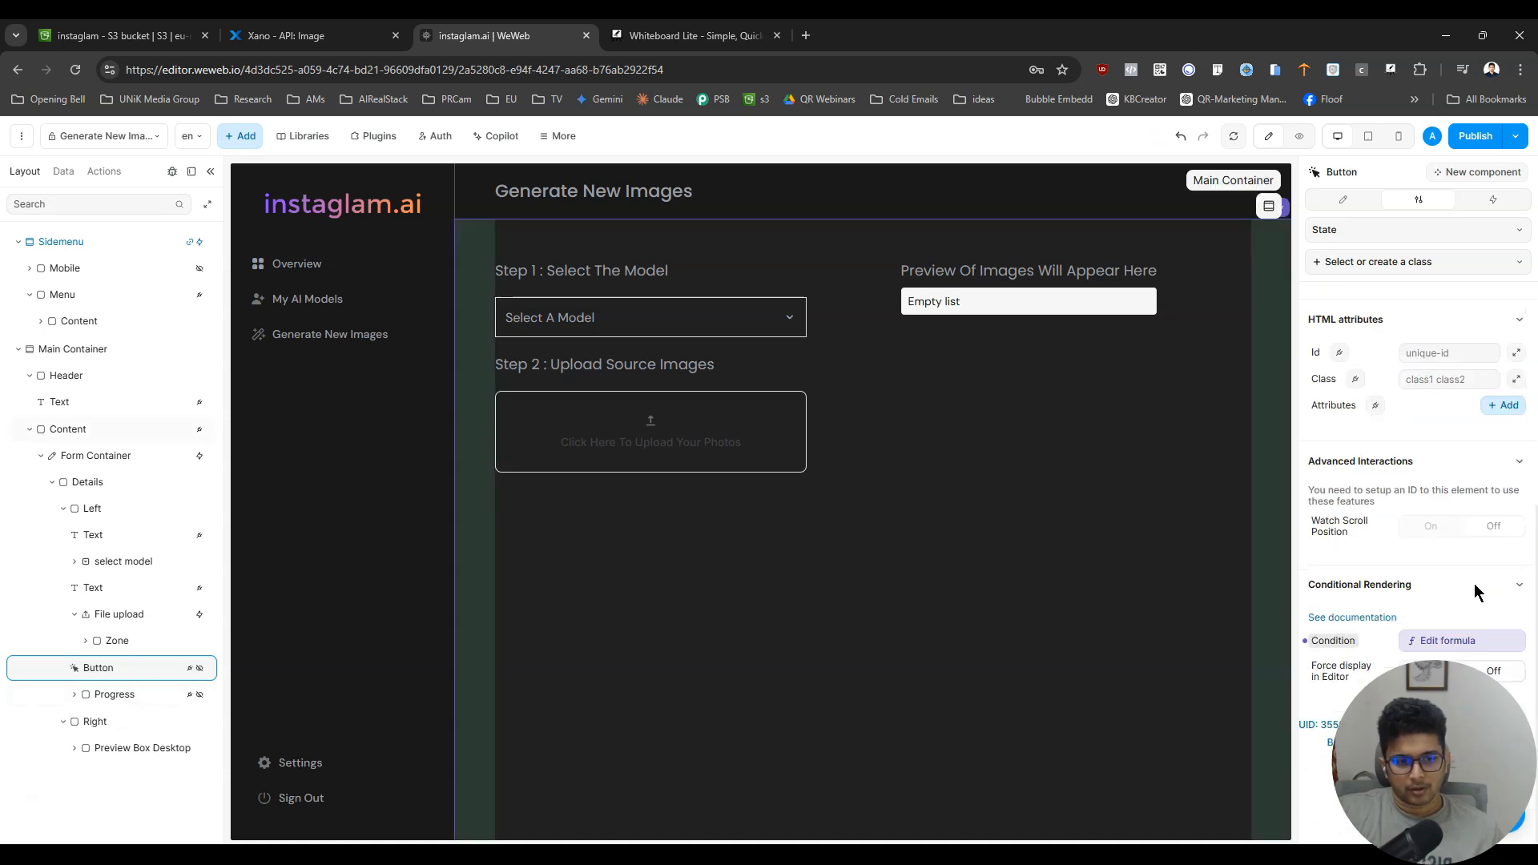
left_click(1468, 640)
left_click(1095, 342)
key("ctrl+a")
key("BackSpace")
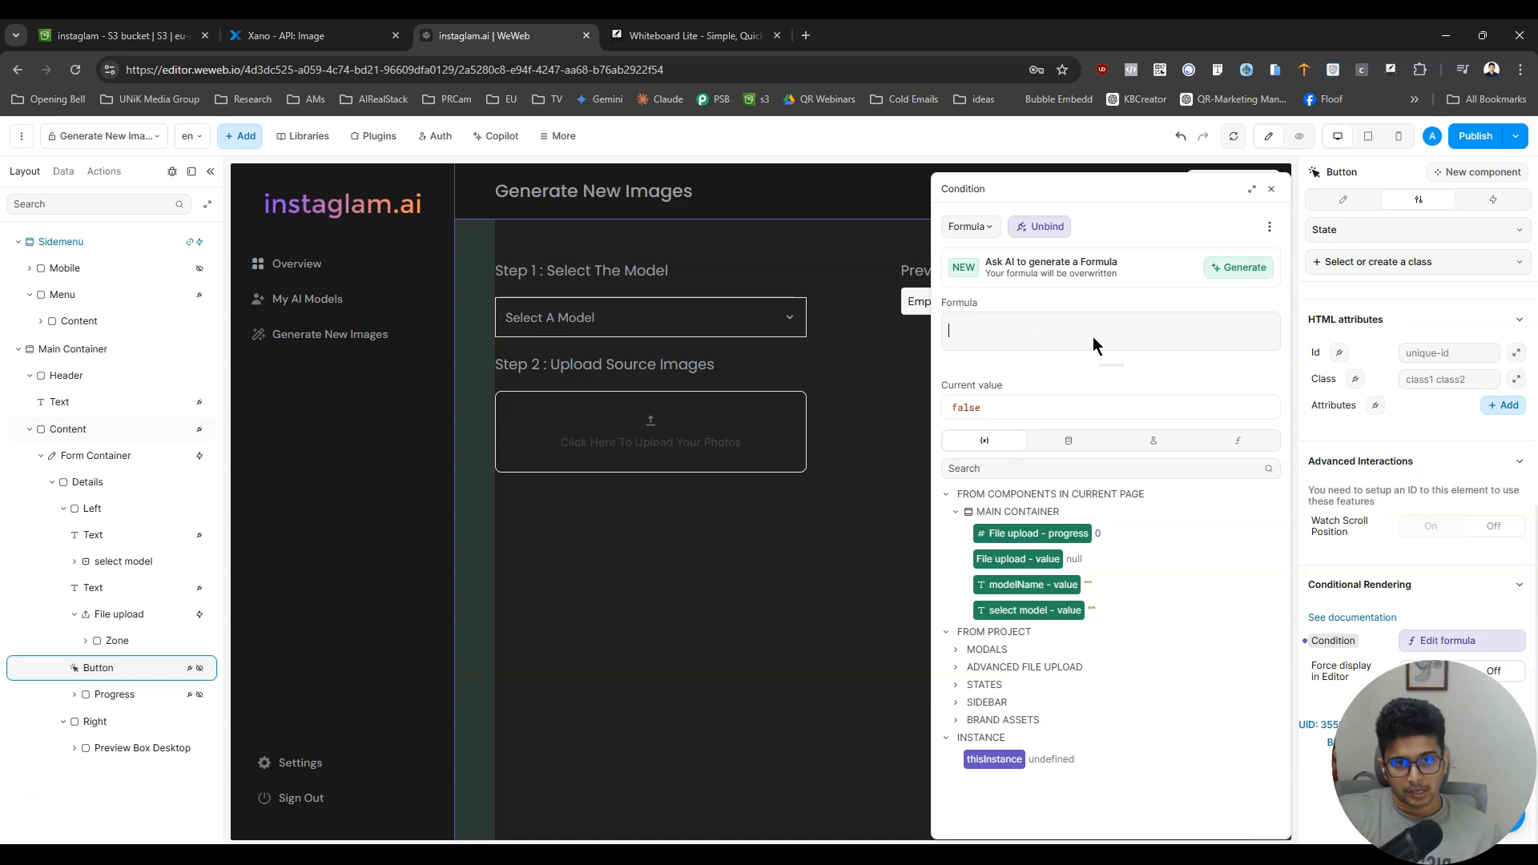
left_click(1433, 640)
left_click(1434, 641)
left_click(1047, 227)
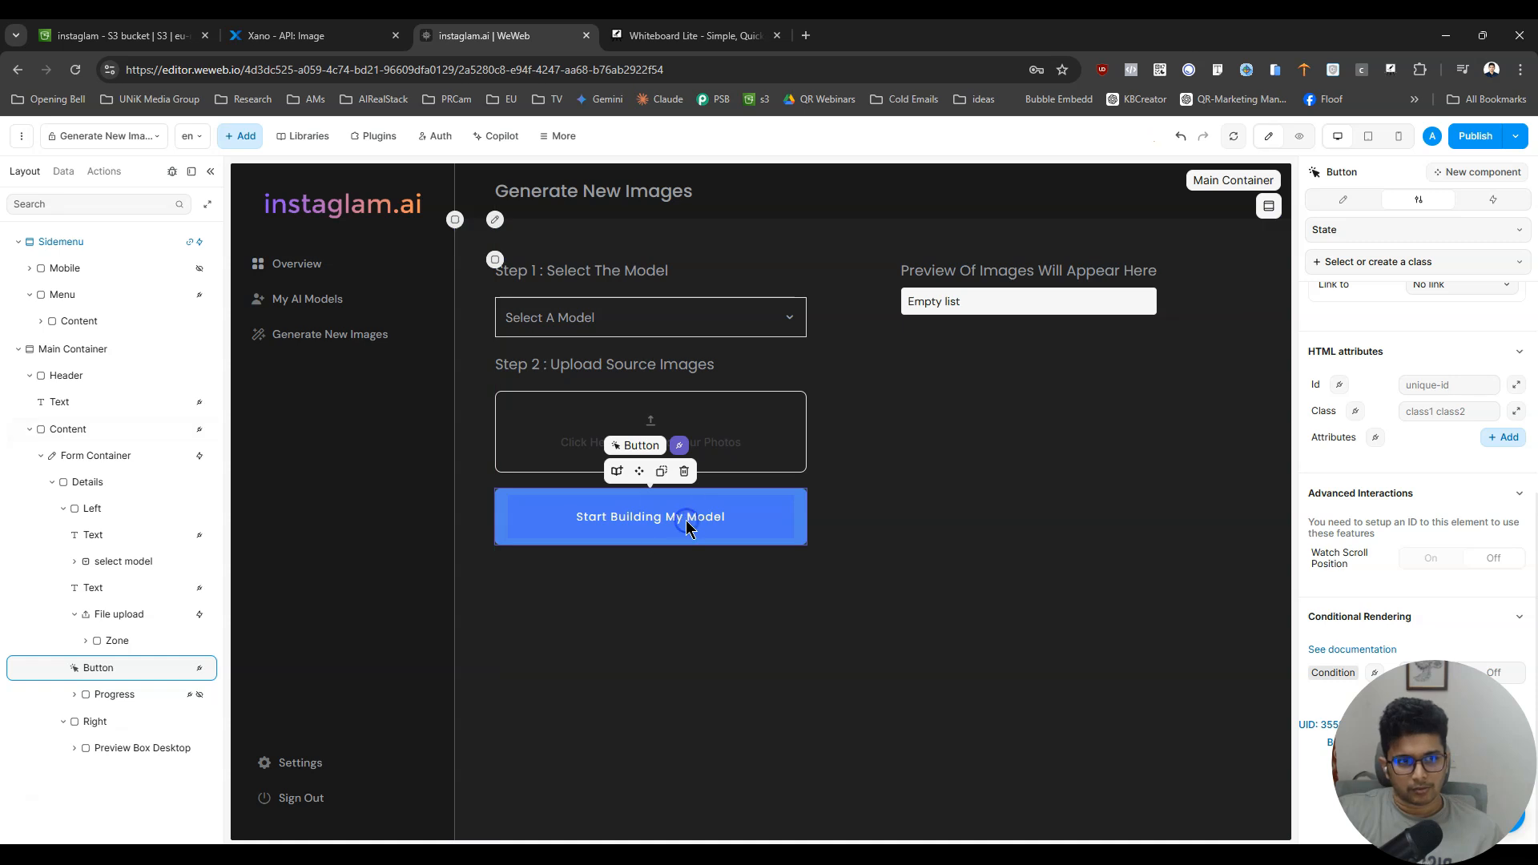
- Change the heading above the file upload to "Step 2 : Enter Your Prompt"
left_click(1506, 205)
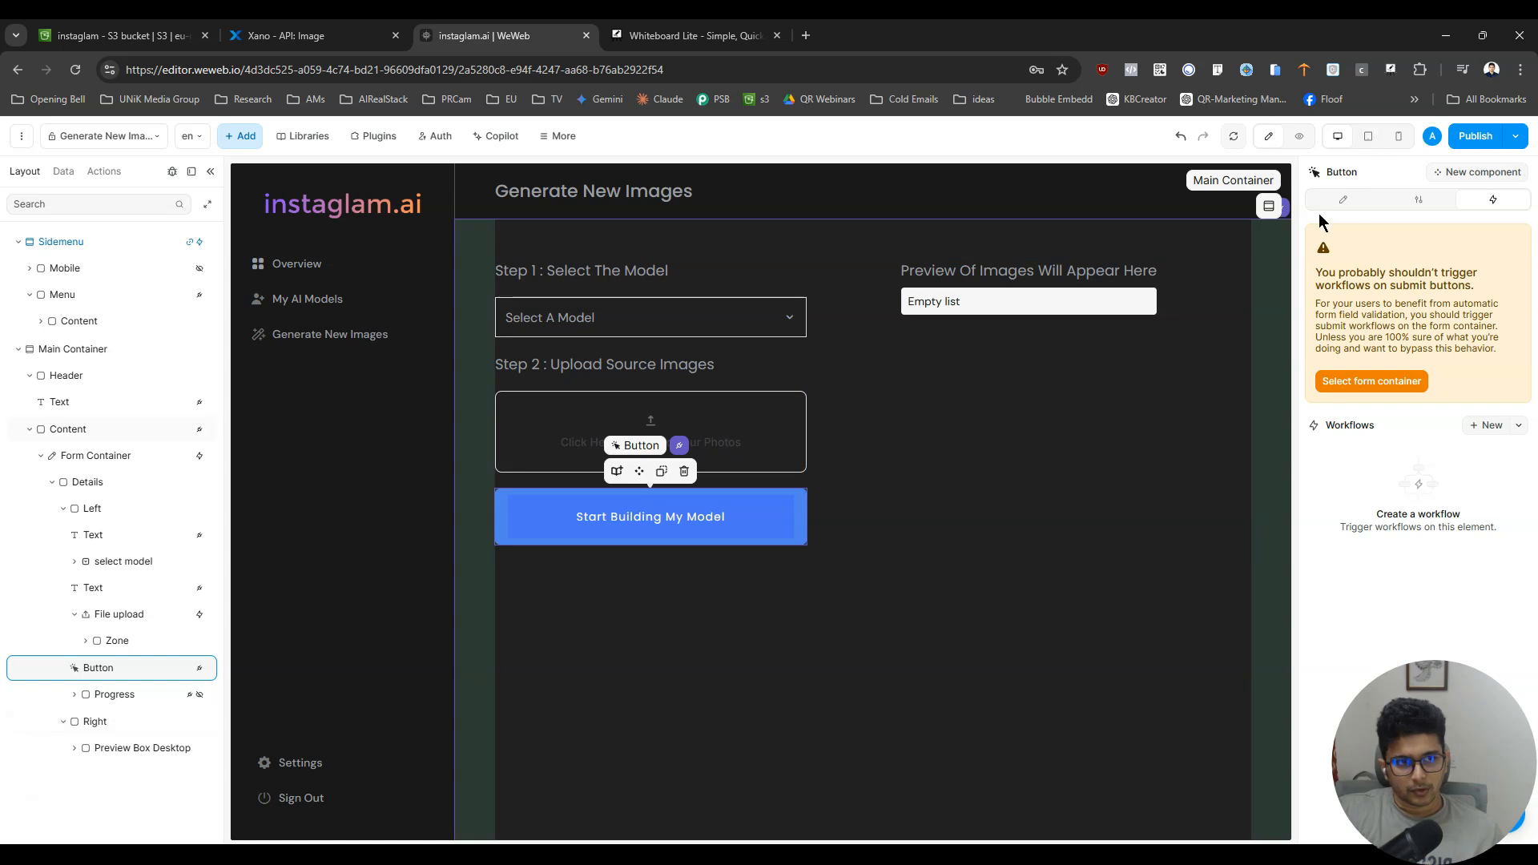
left_click(1340, 200)
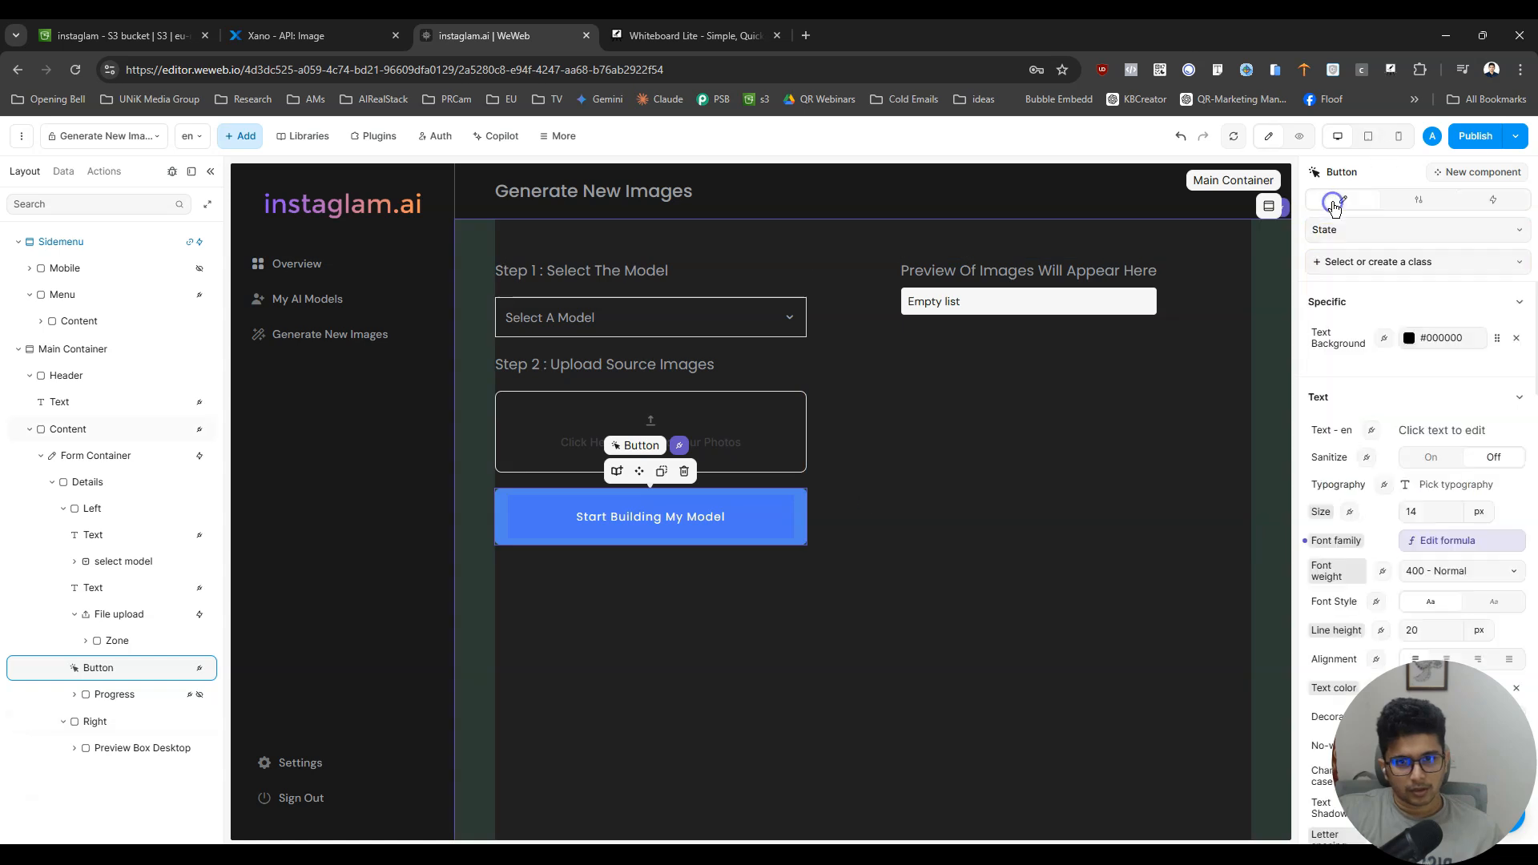
left_click(644, 368)
double_click(555, 365)
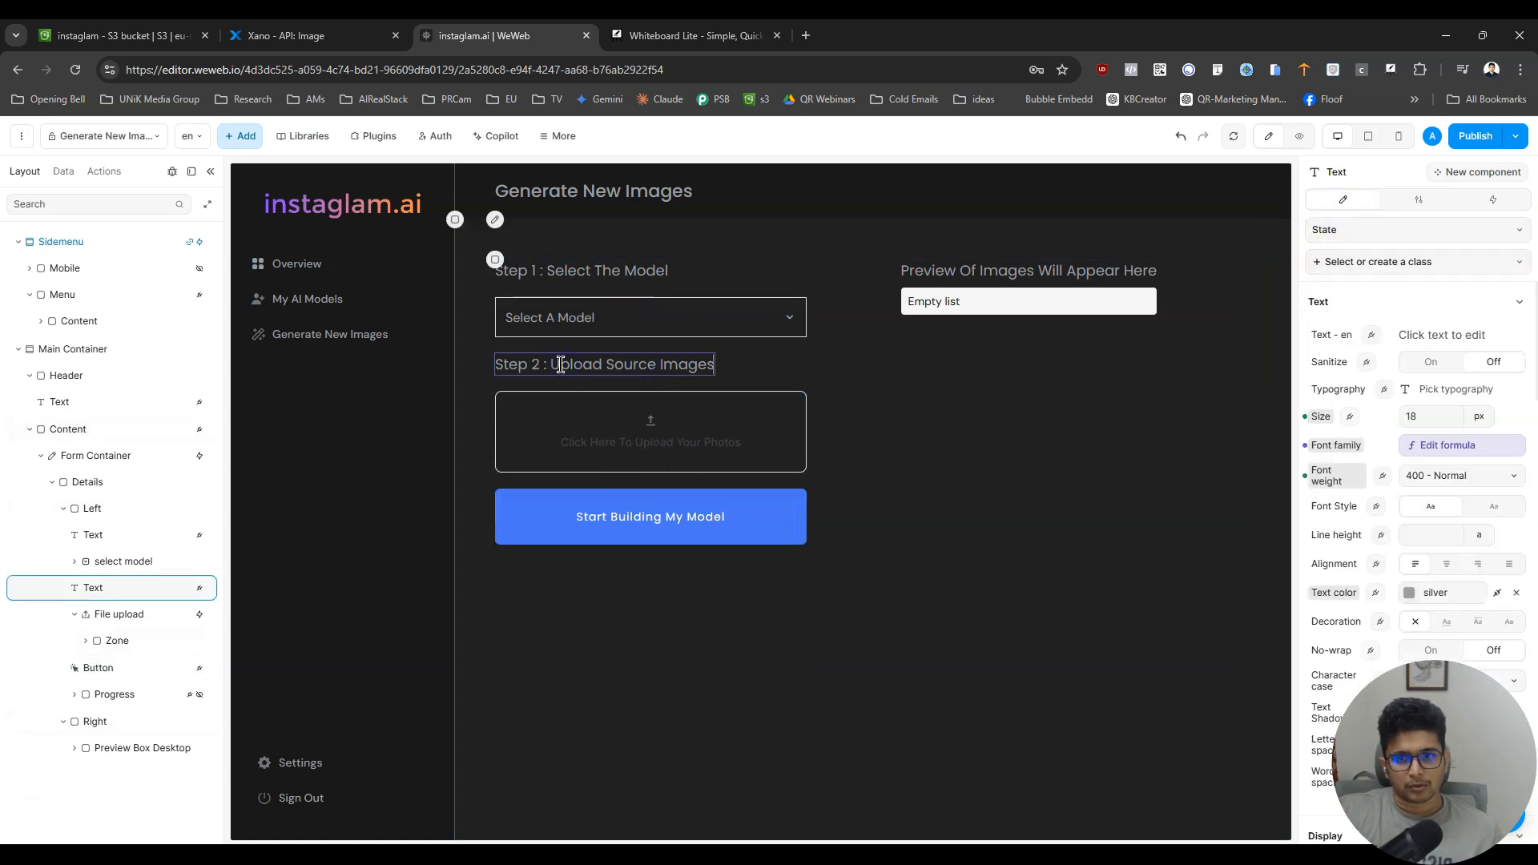
left_click_drag(554, 366, 710, 361)
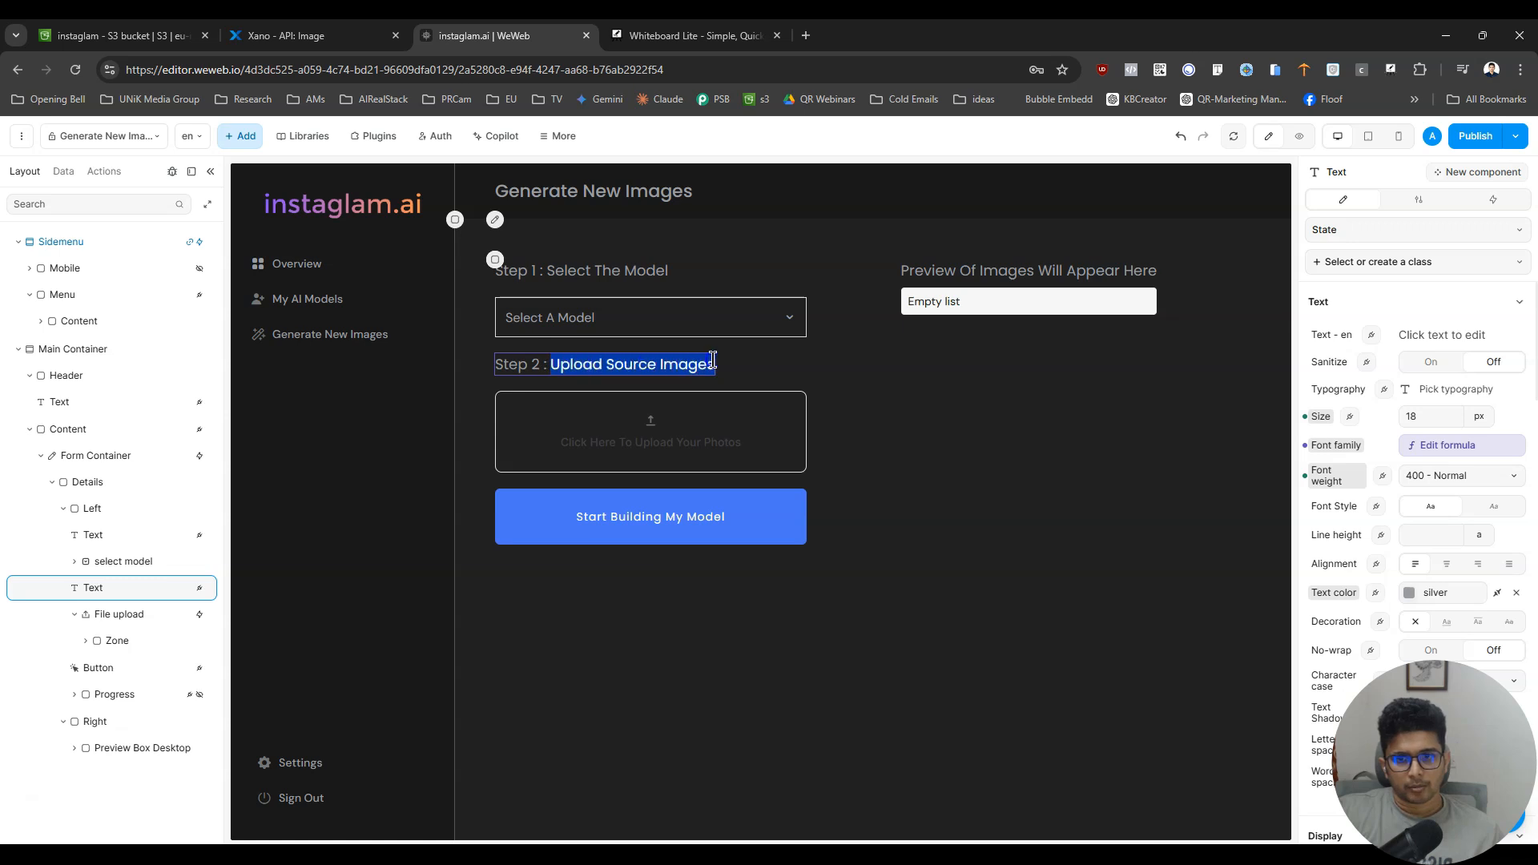
type("Enter Your Prompt")
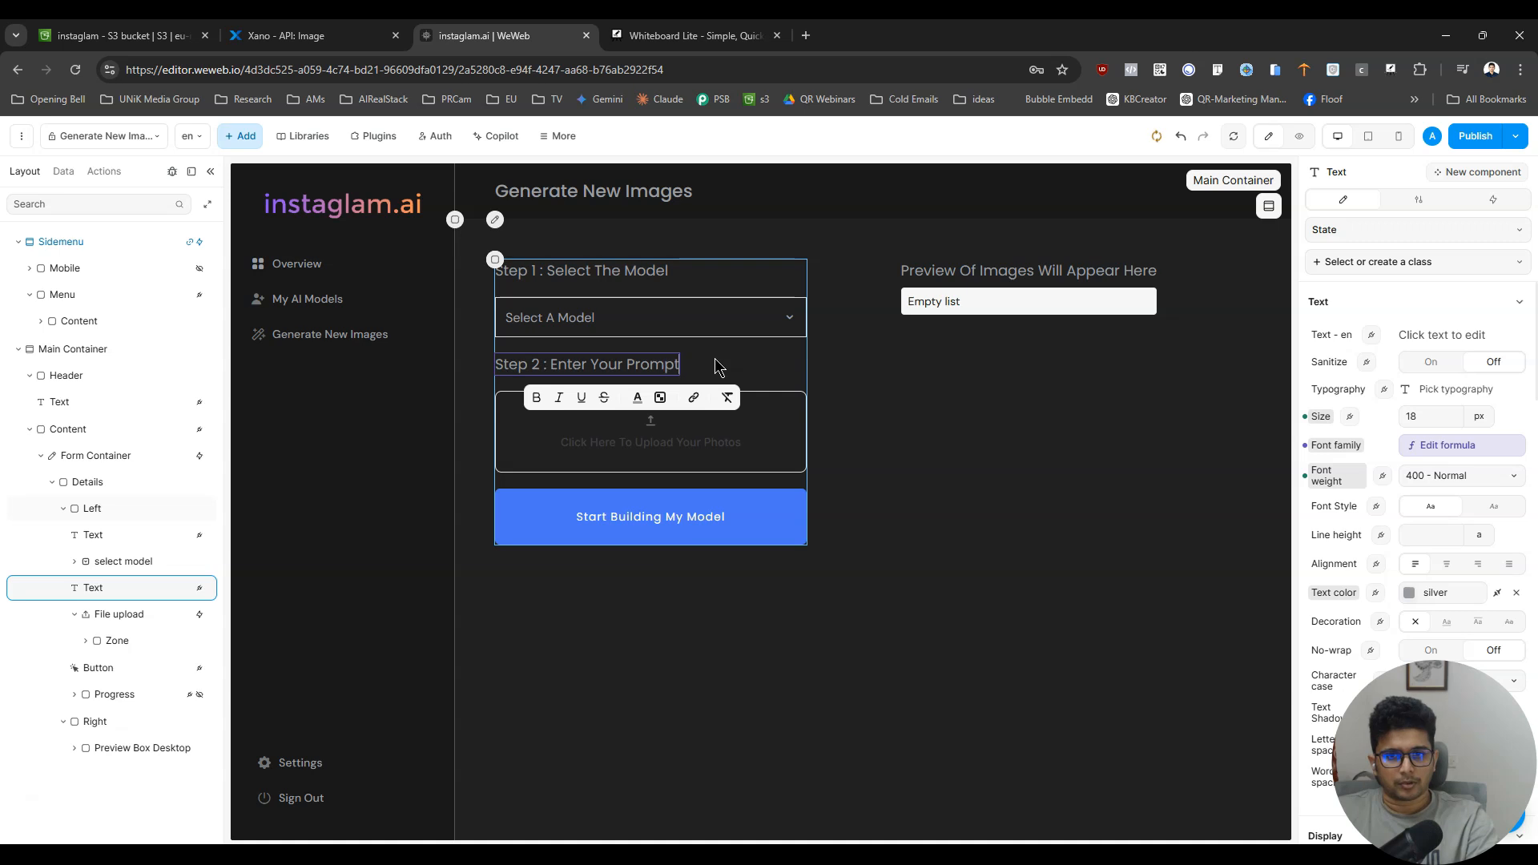
left_click(744, 456)
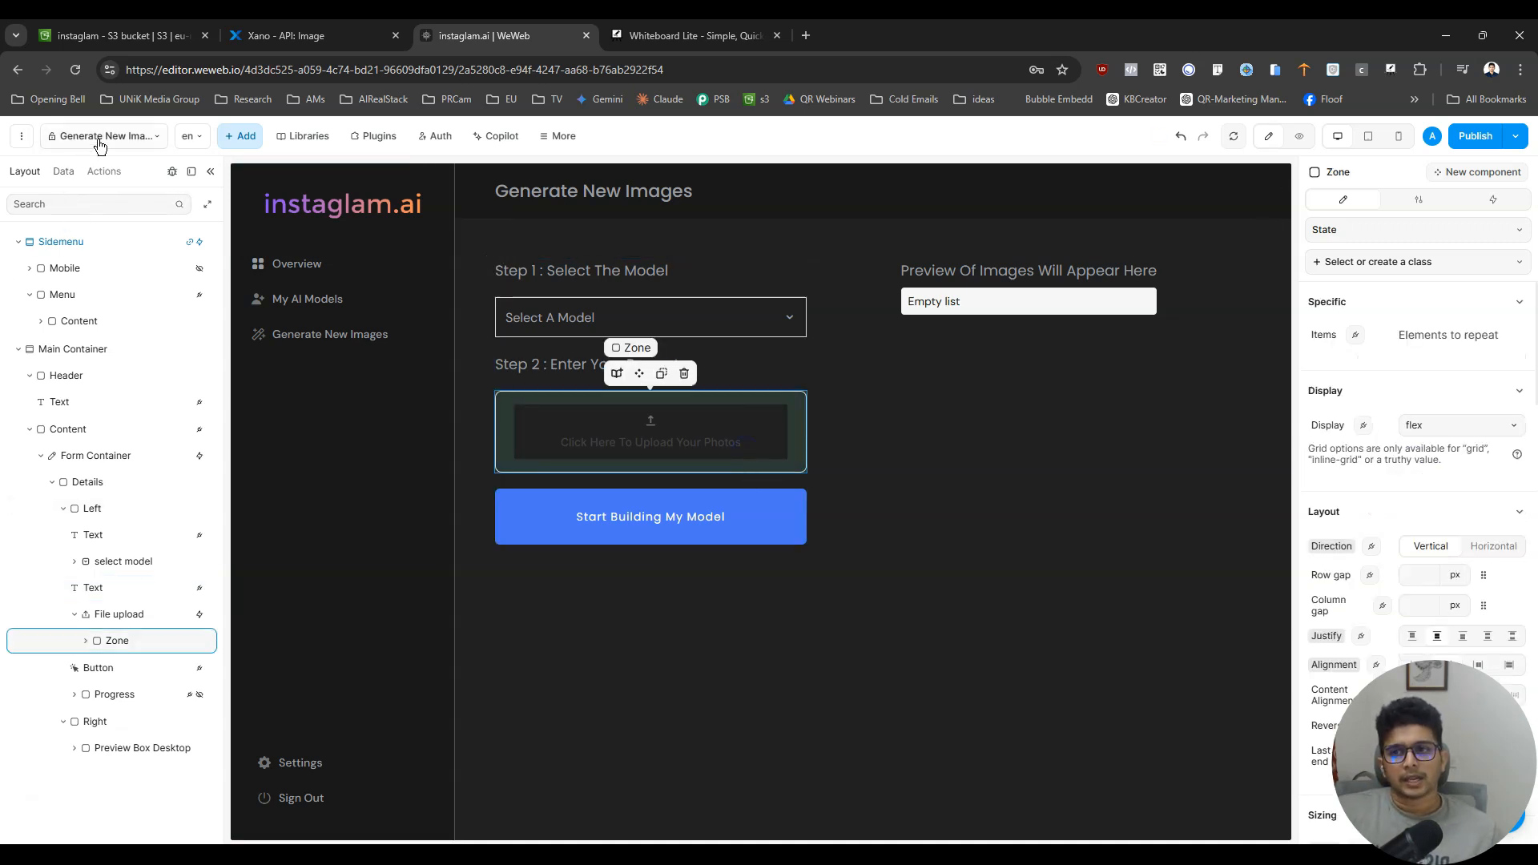
- Try adding a basic Text element beneath the Step 2 heading, and undo its creation
left_click(238, 138)
left_click(130, 204)
type("text")
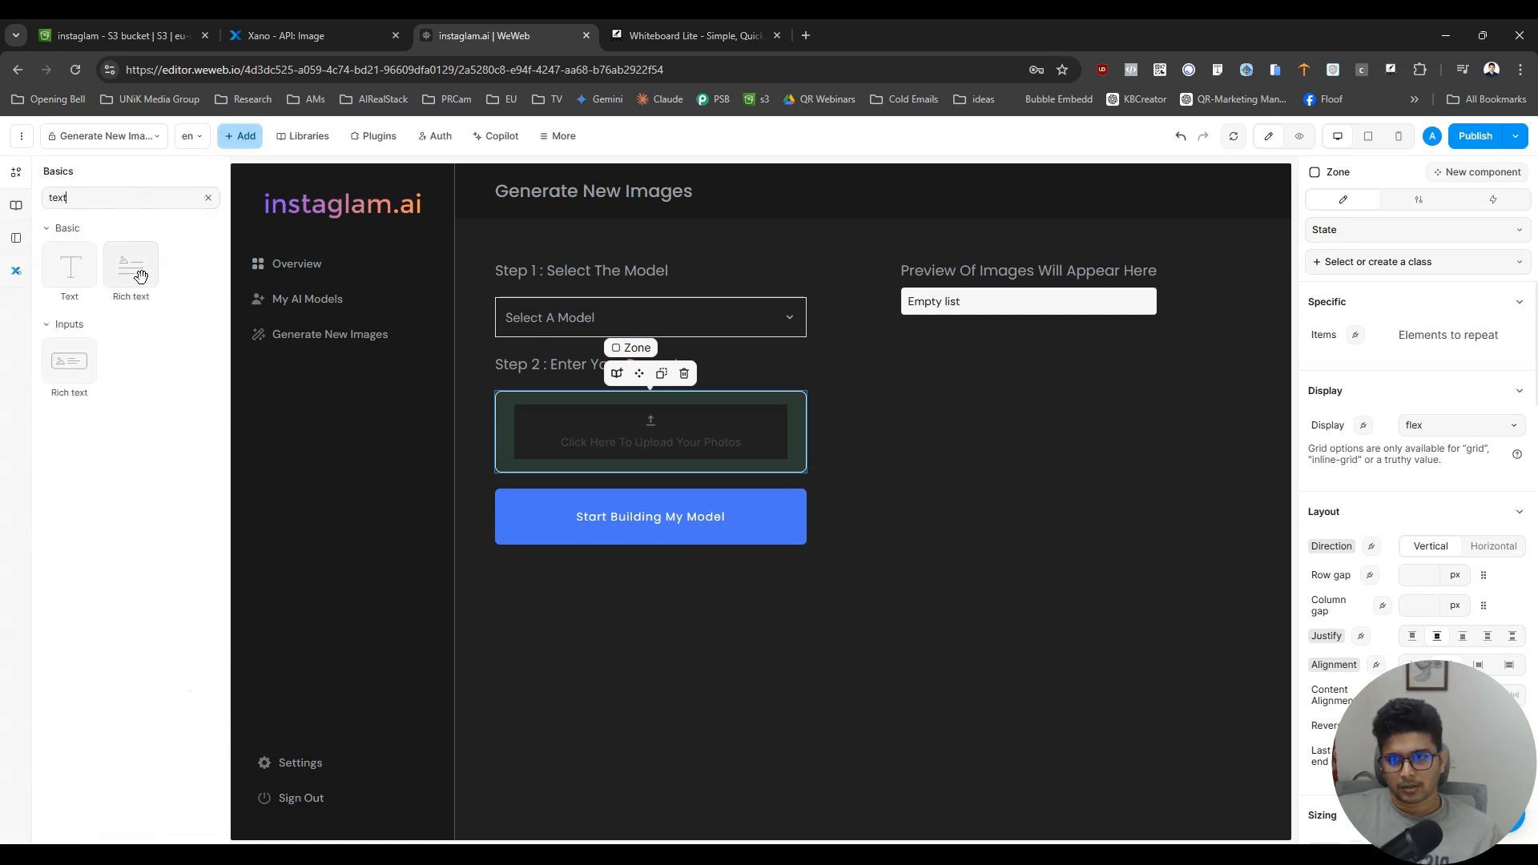
left_click_drag(78, 272, 597, 403)
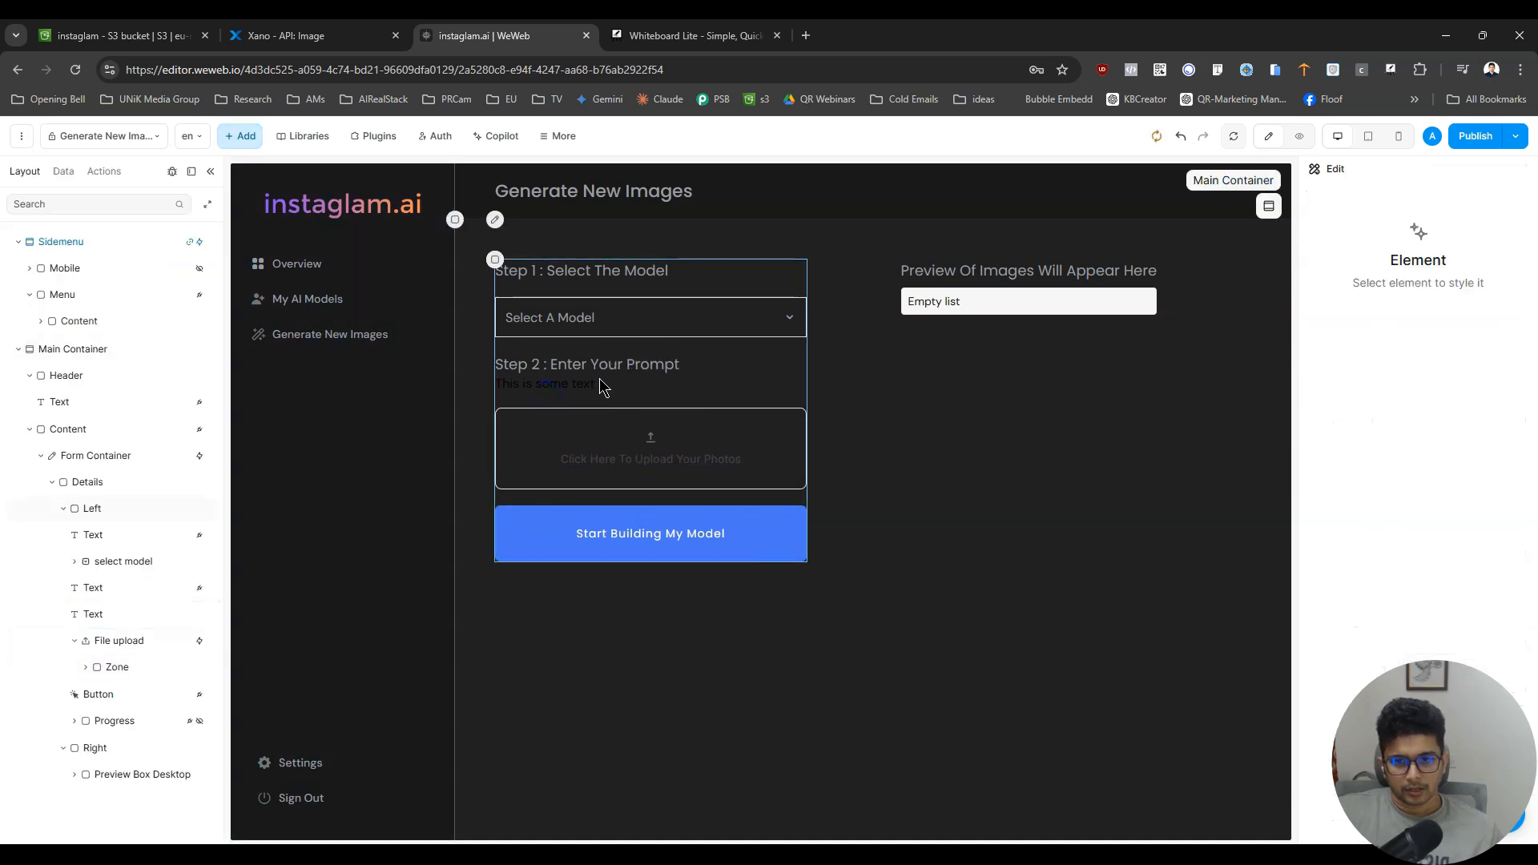
left_click(588, 381)
left_click(1176, 139)
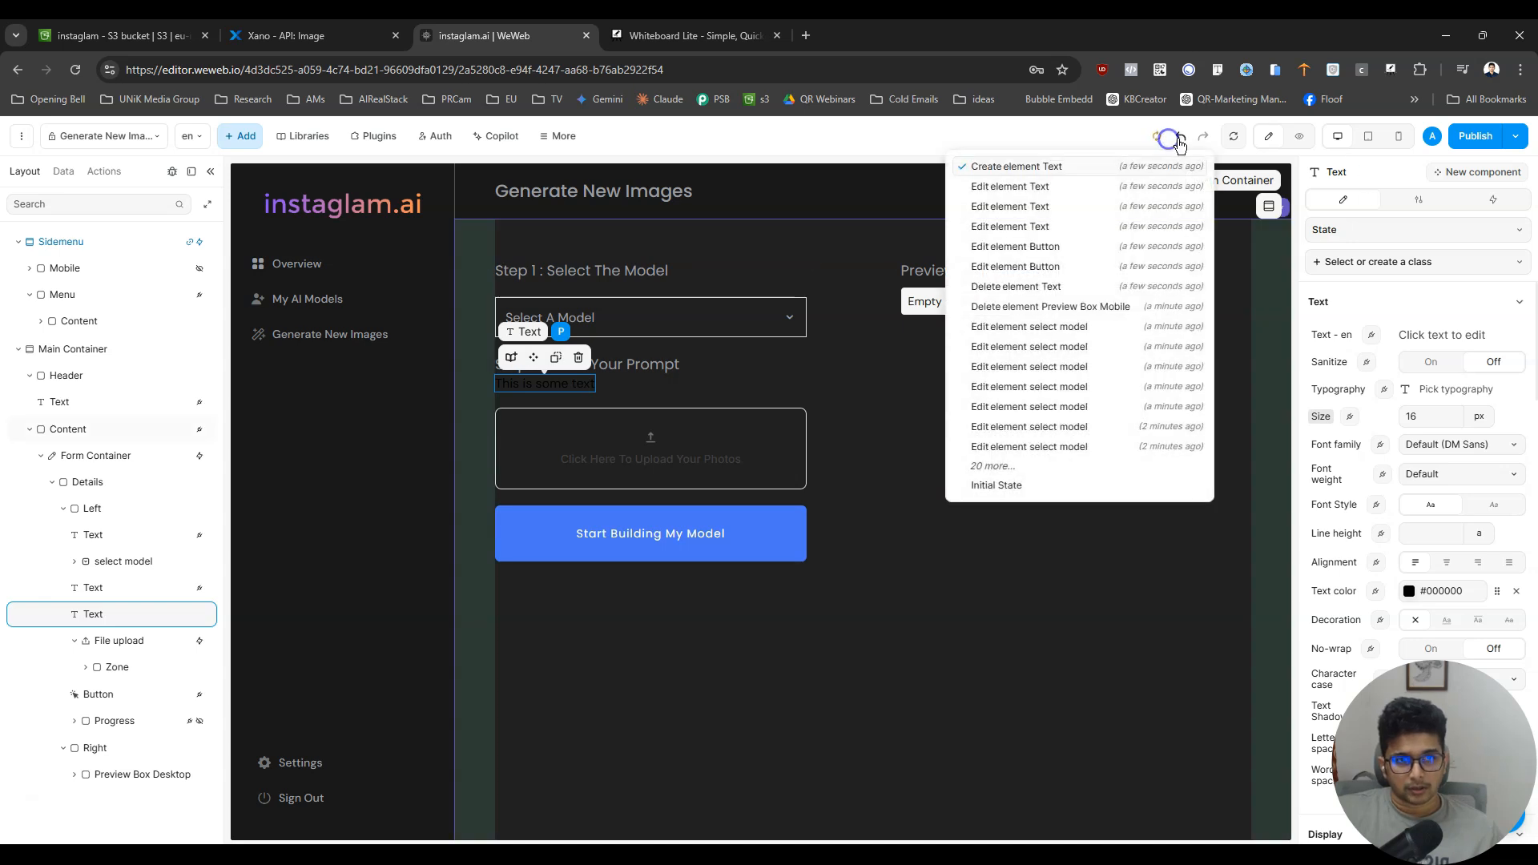
- Find the Input element and add it between the Step 2 heading and the file upload
left_click(242, 136)
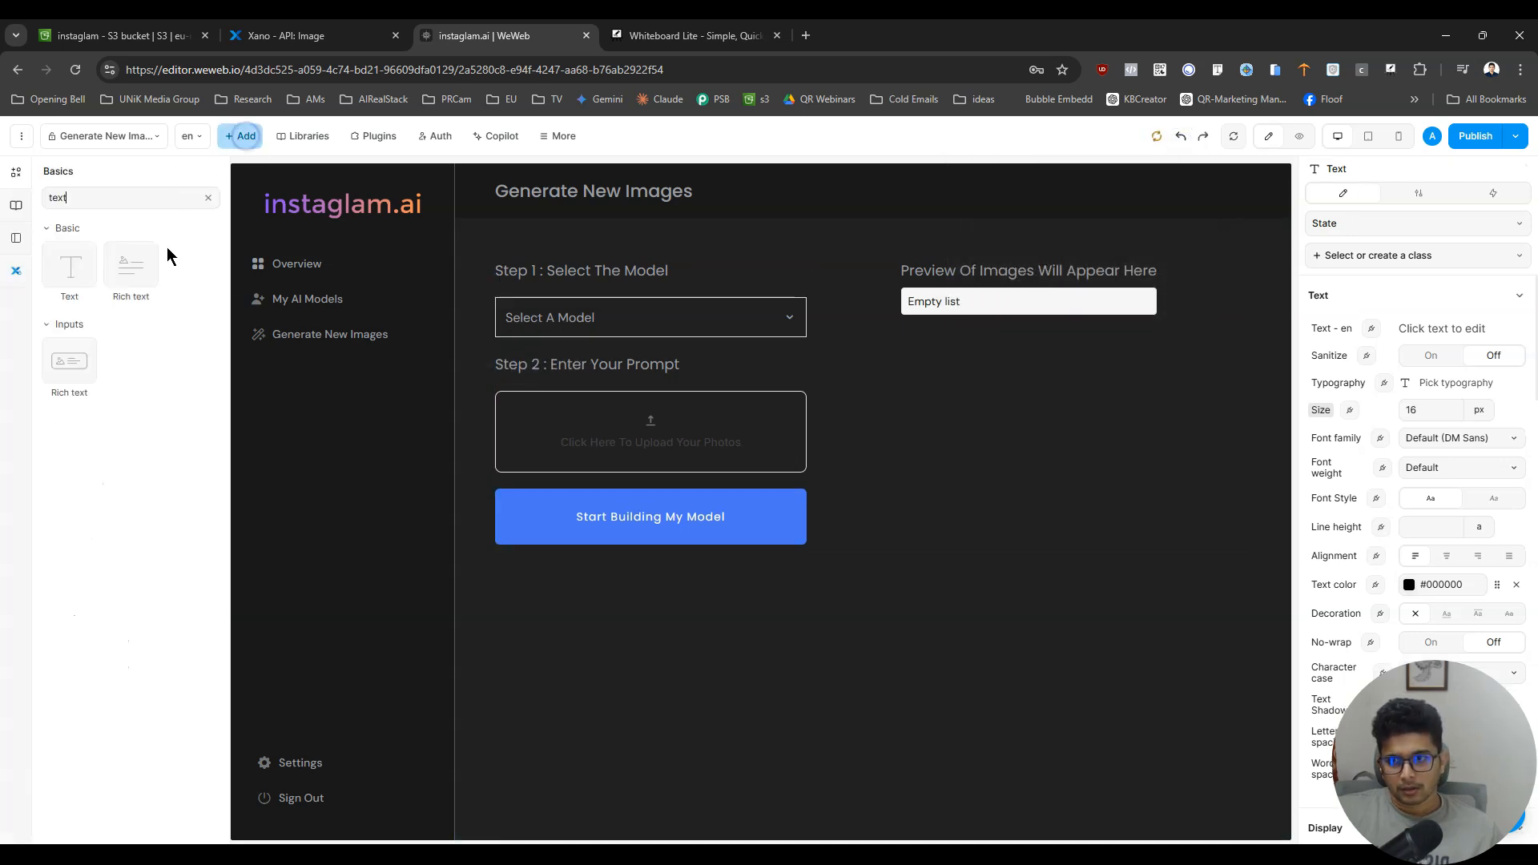
left_click(208, 197)
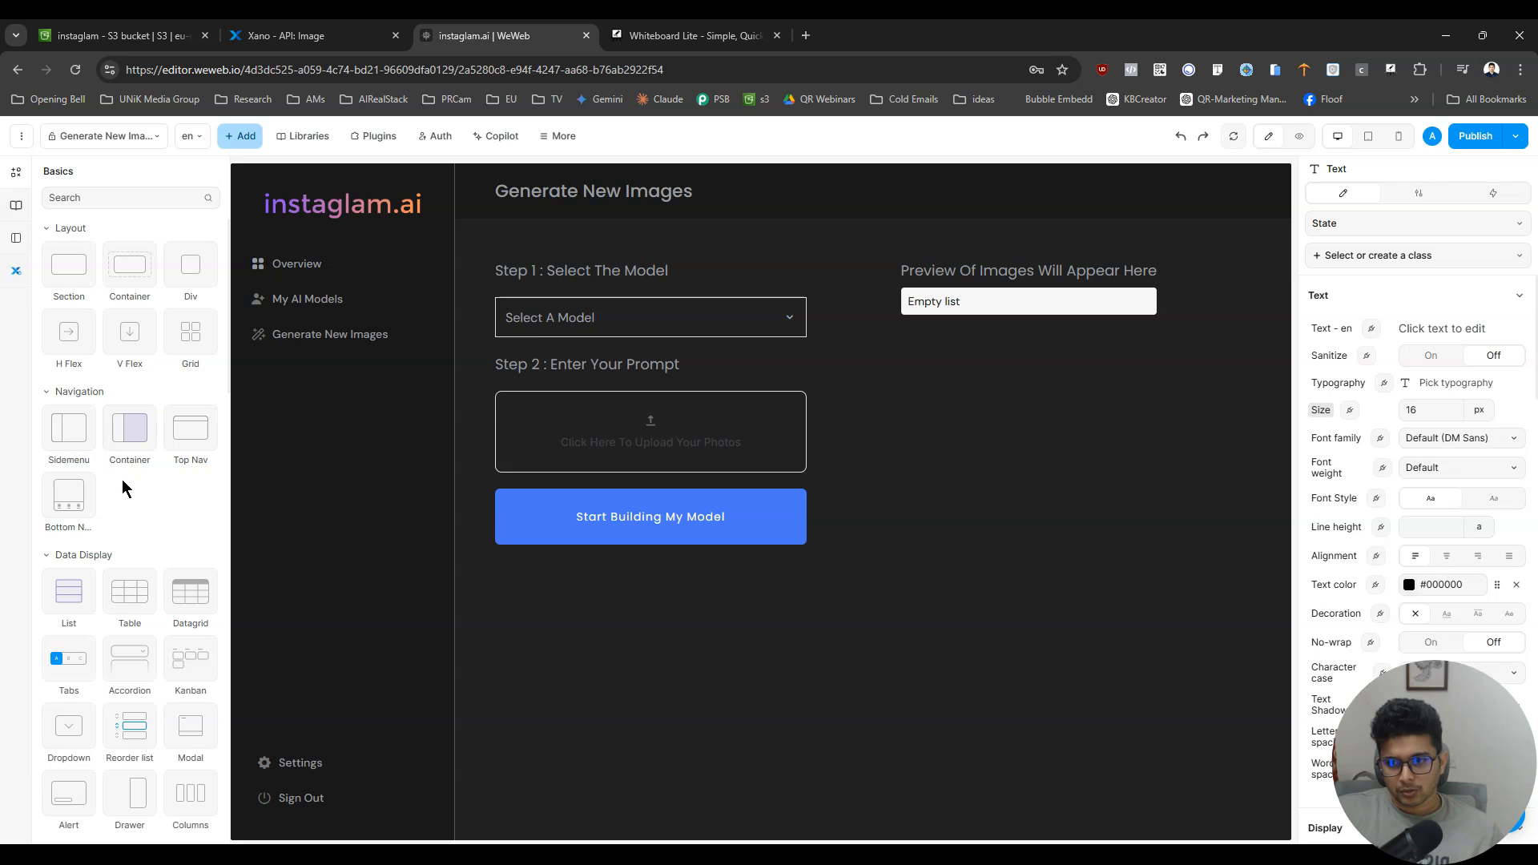
scroll(170, 469, "down", 3)
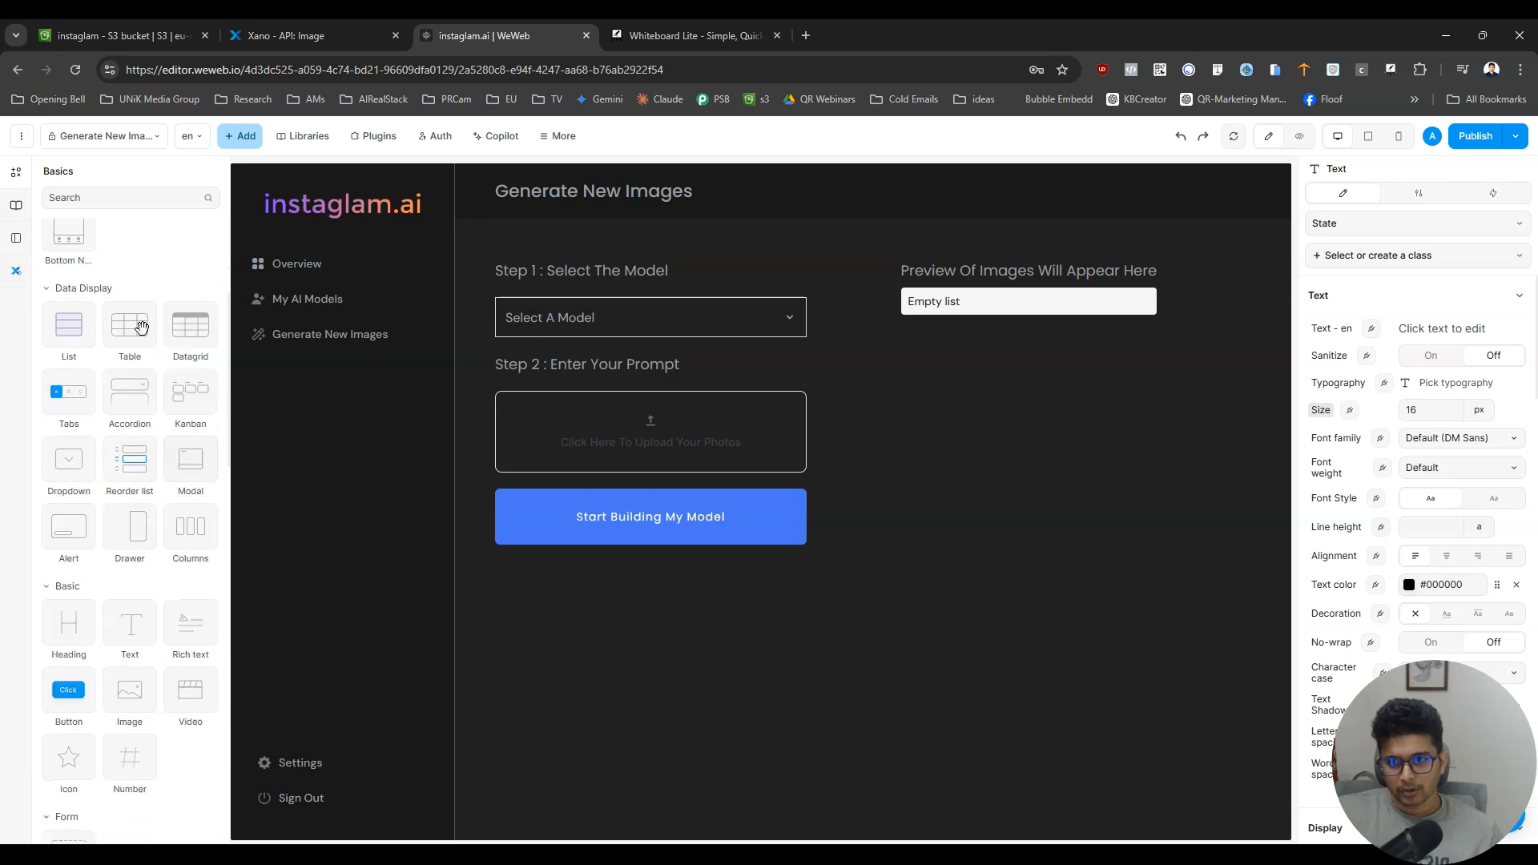
type("input")
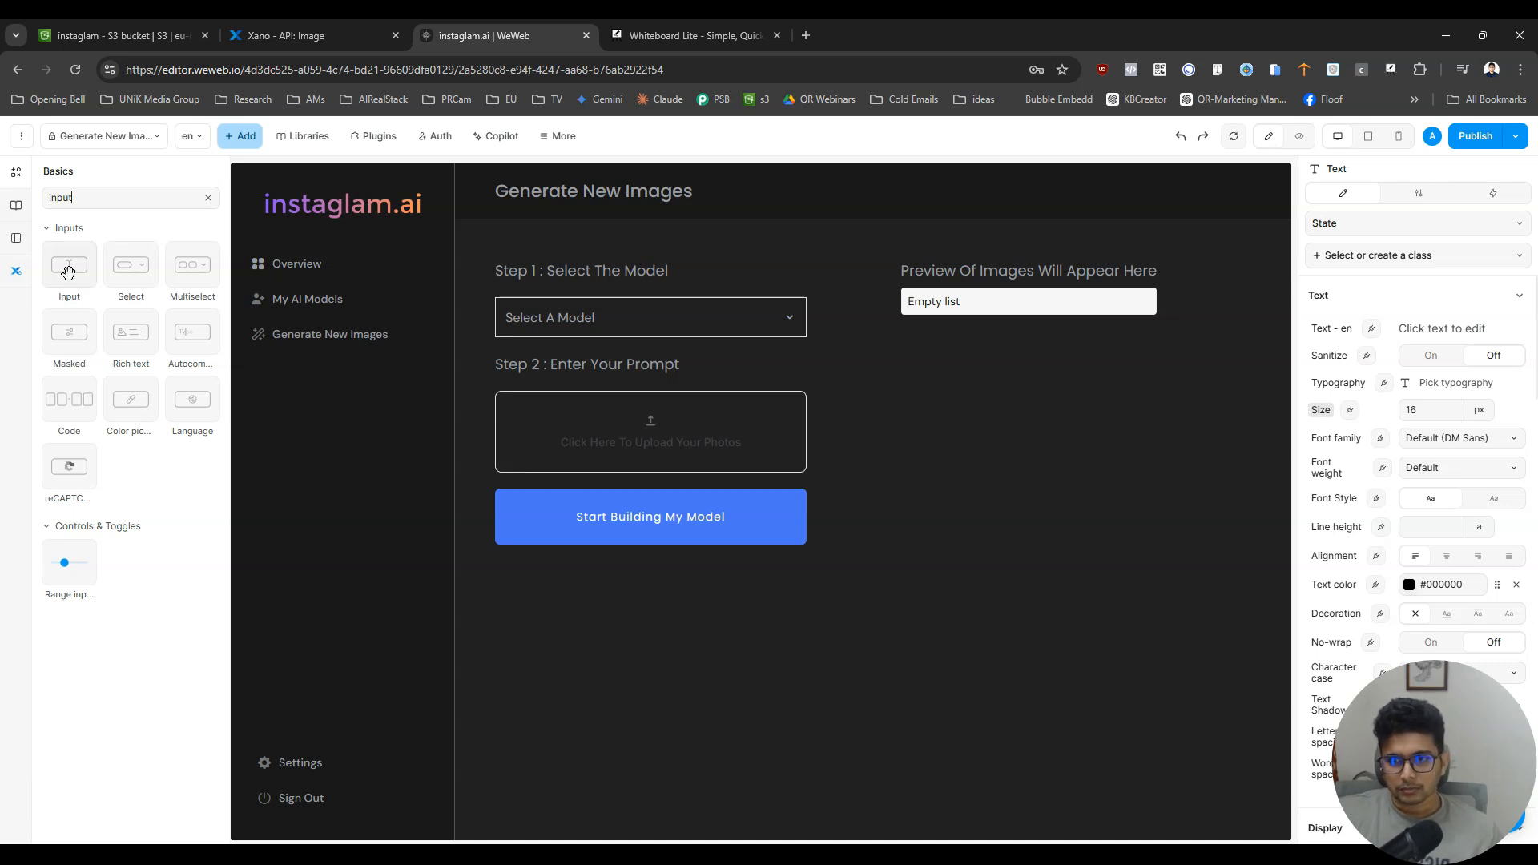
left_click_drag(68, 272, 597, 400)
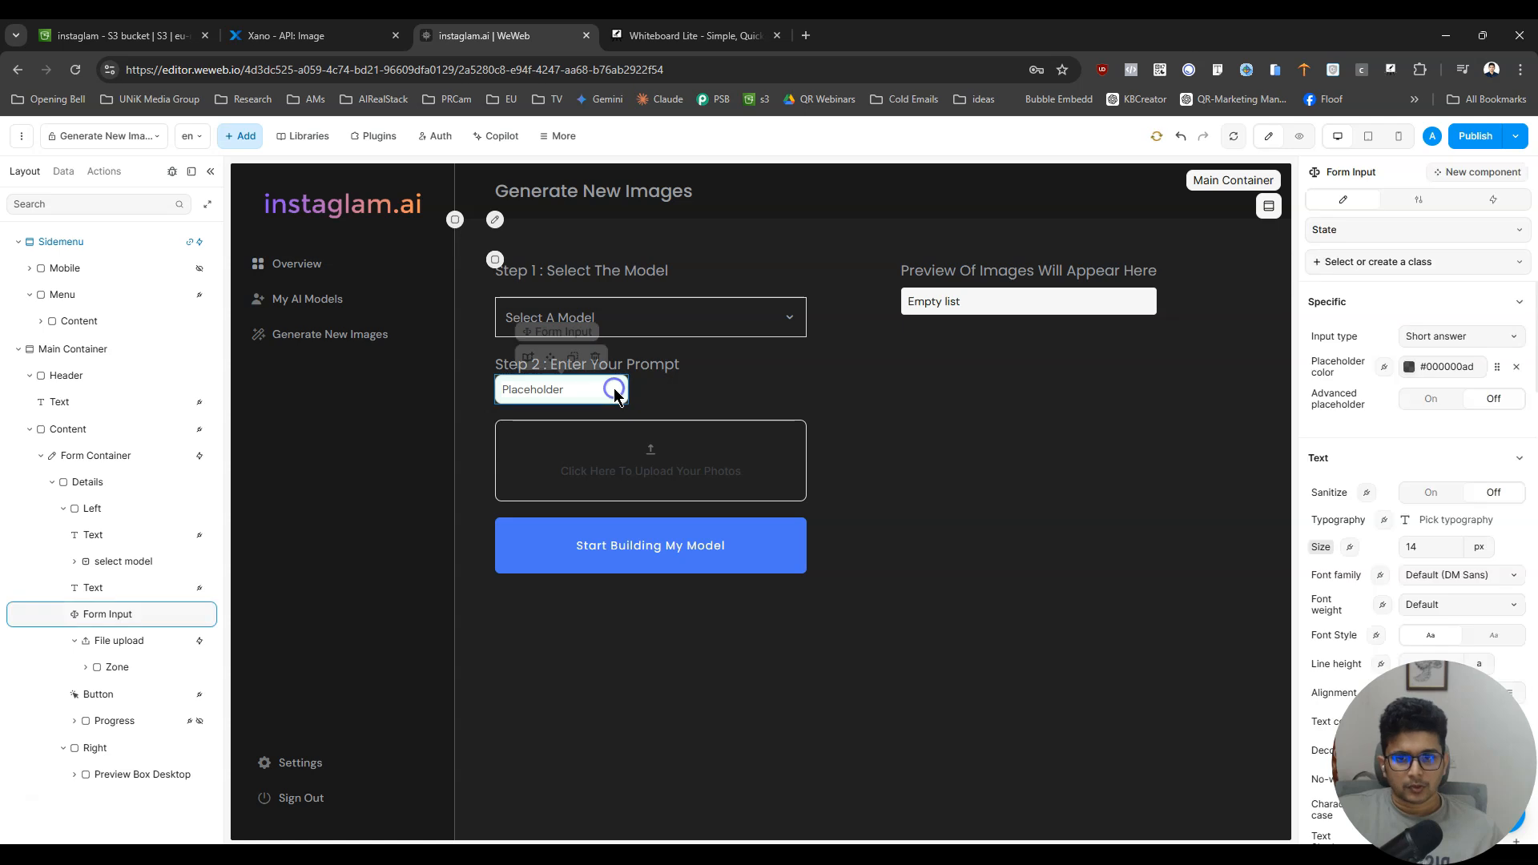
- Set the new form input's placeholder to "Your prompt here"
left_click(1418, 199)
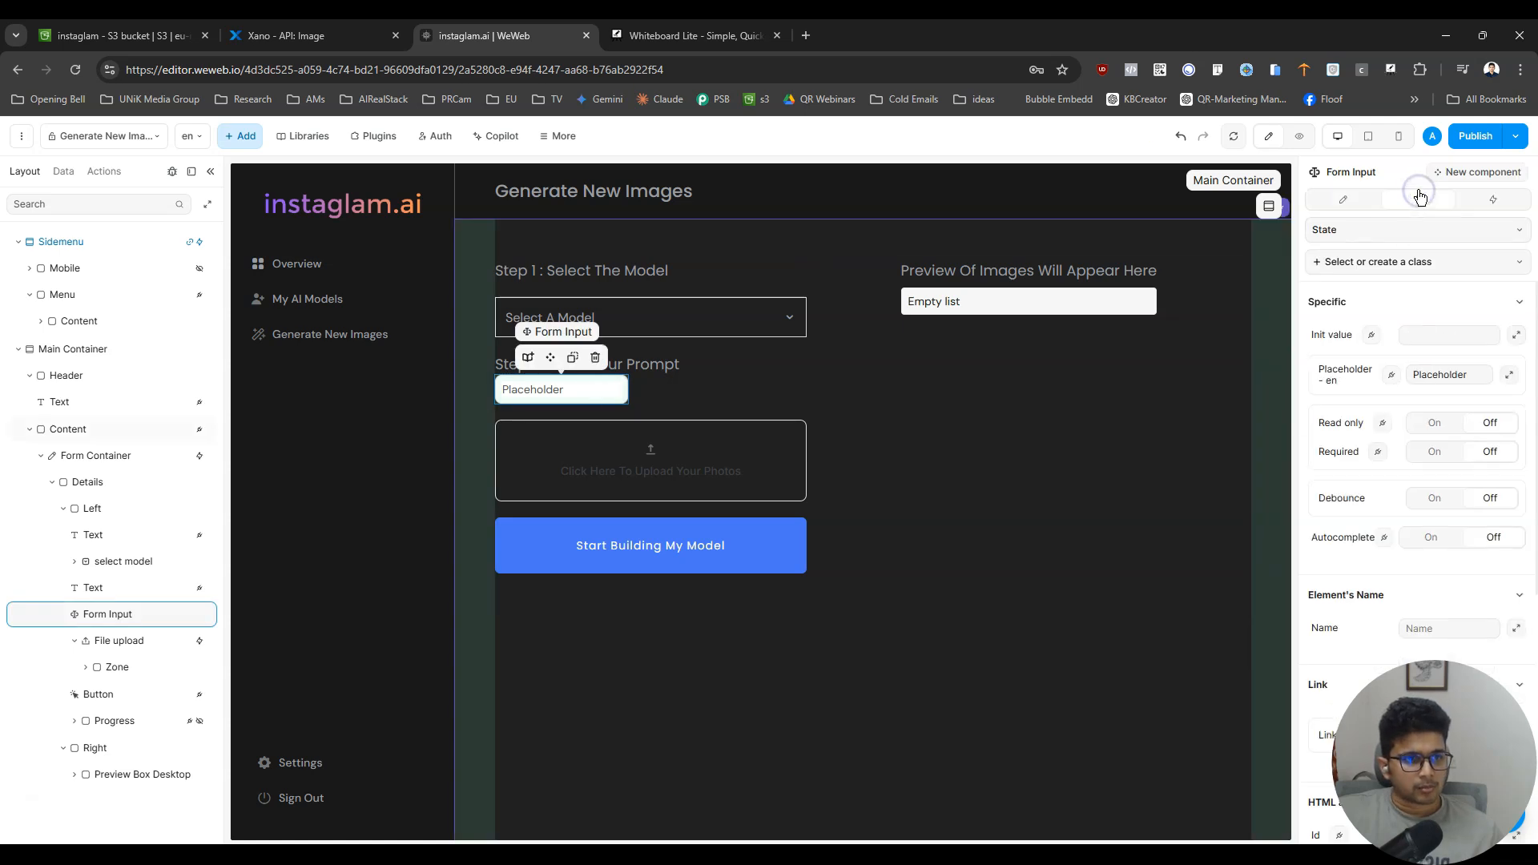
double_click(1441, 374)
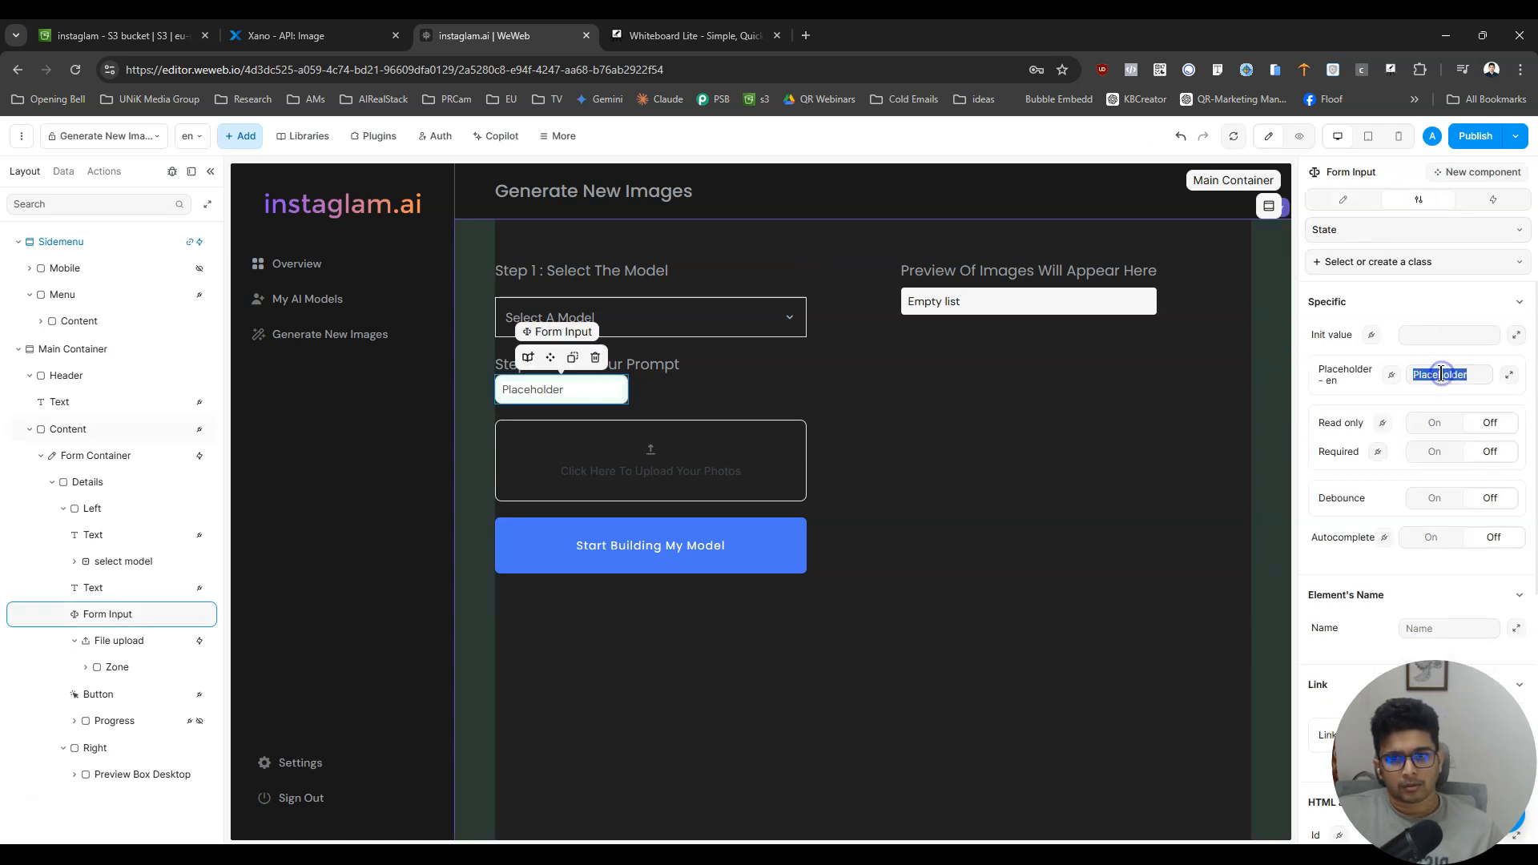
type("Y")
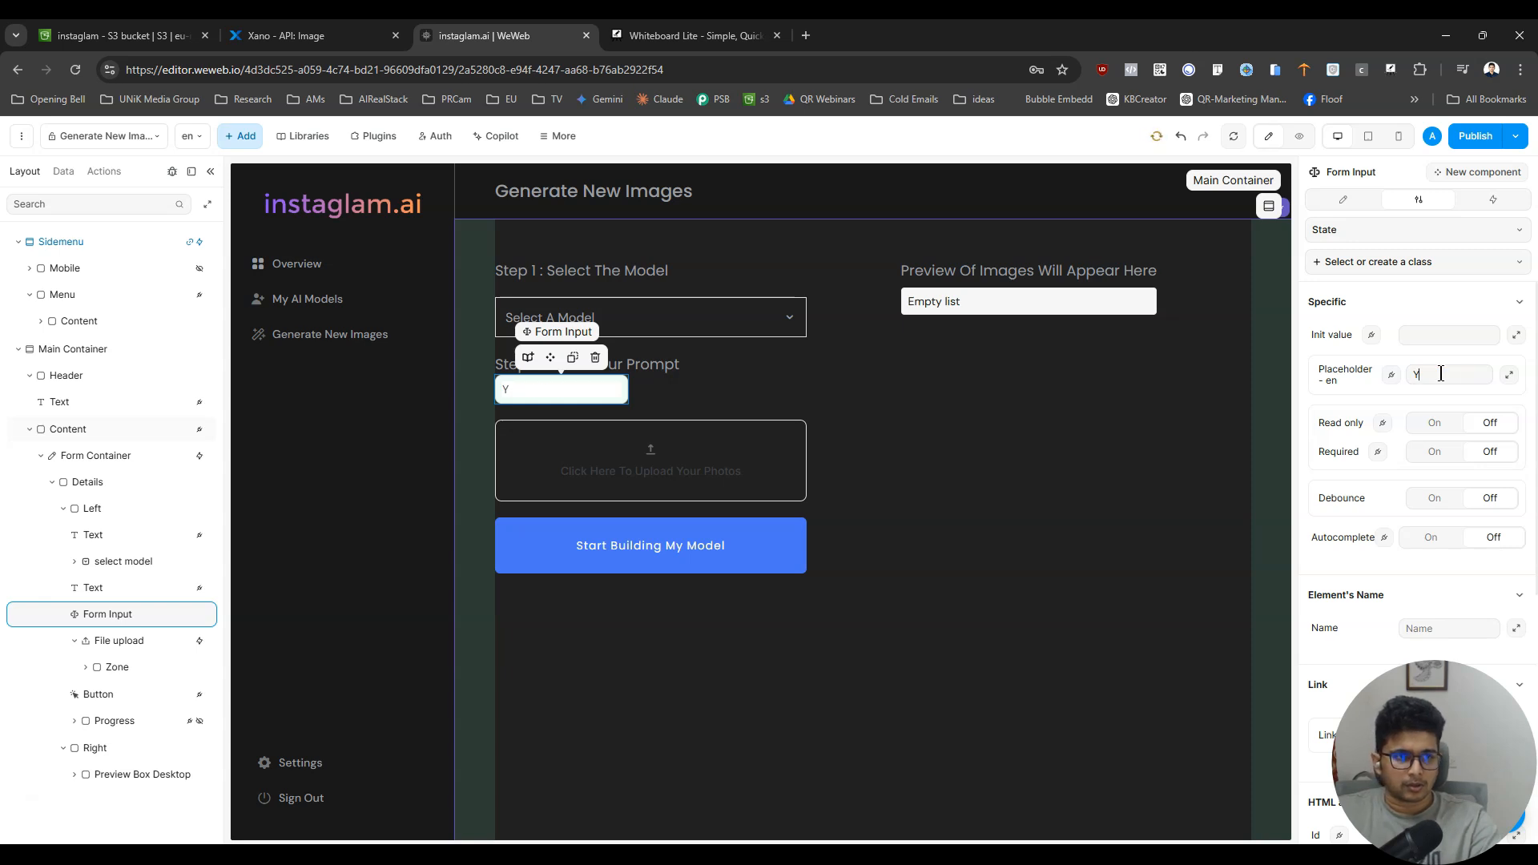
type("our prompt here")
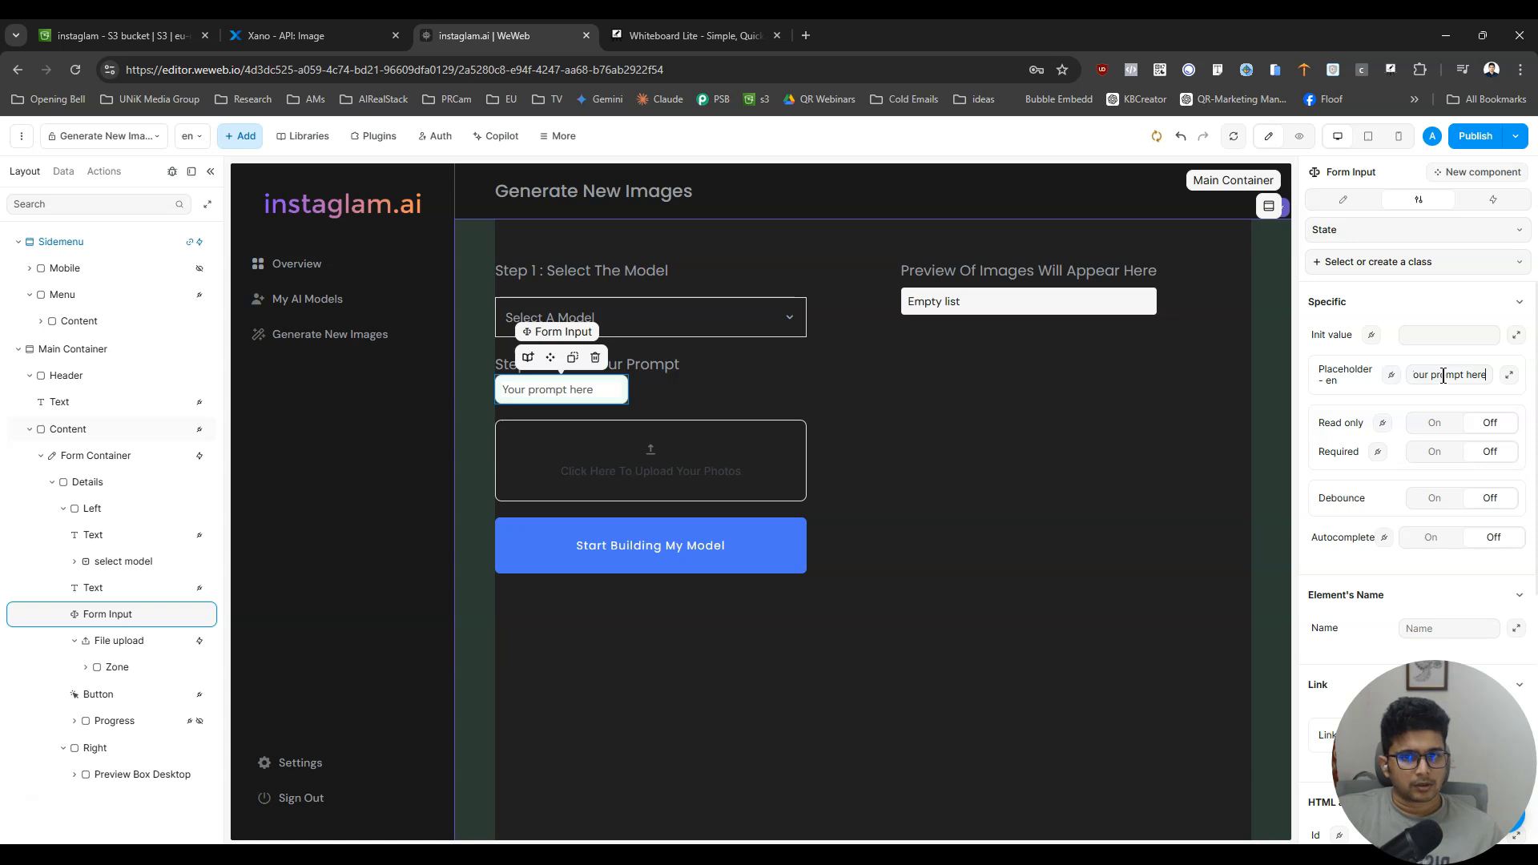
- Give the prompt form input a vertical margin of 20 px, using the file upload's margin as reference
left_click(1343, 199)
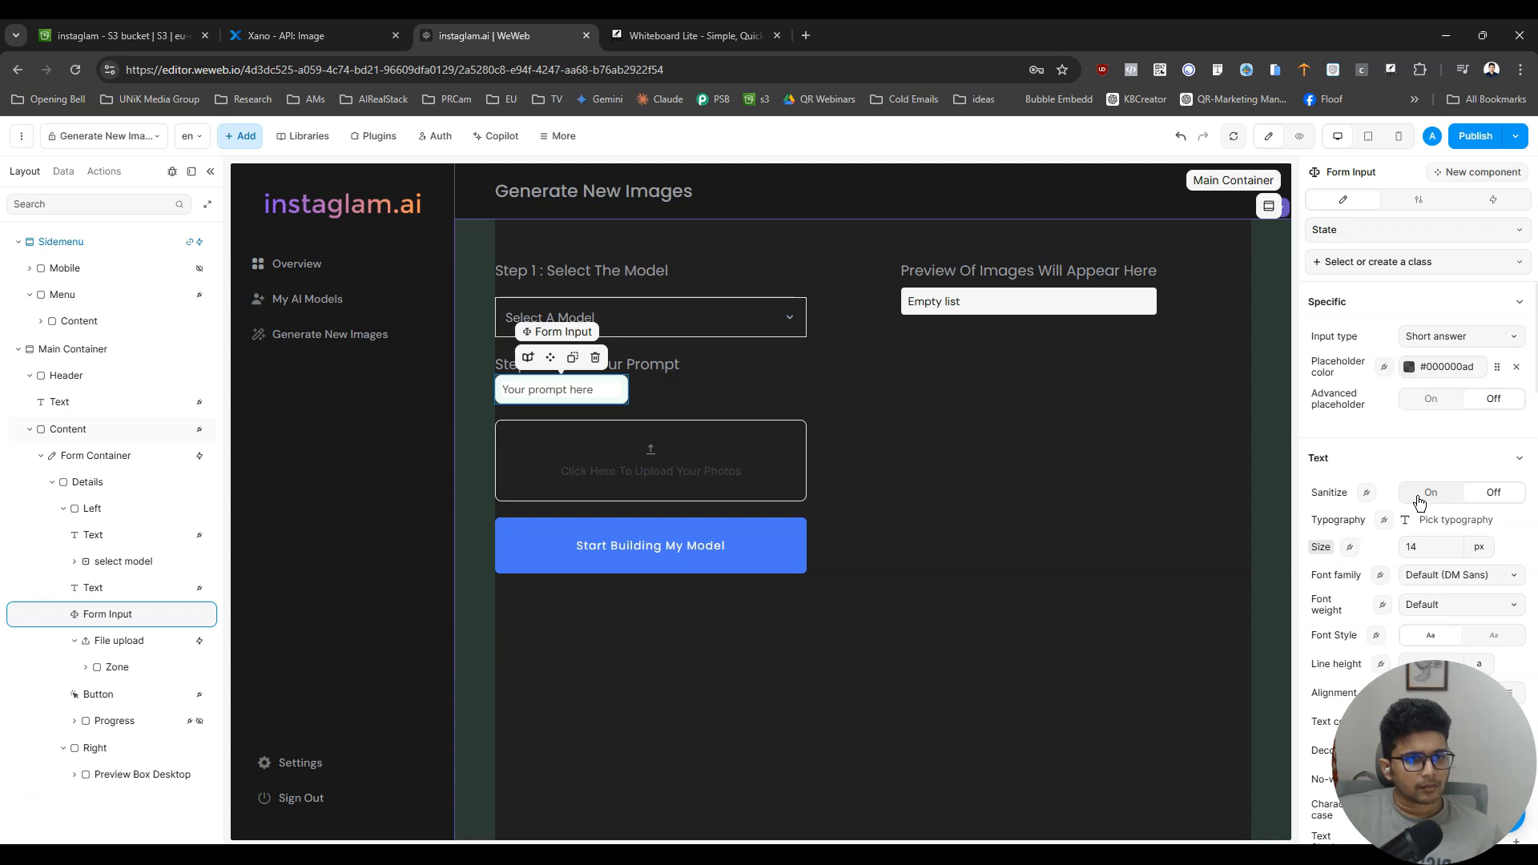
scroll(1420, 502, "down", 6)
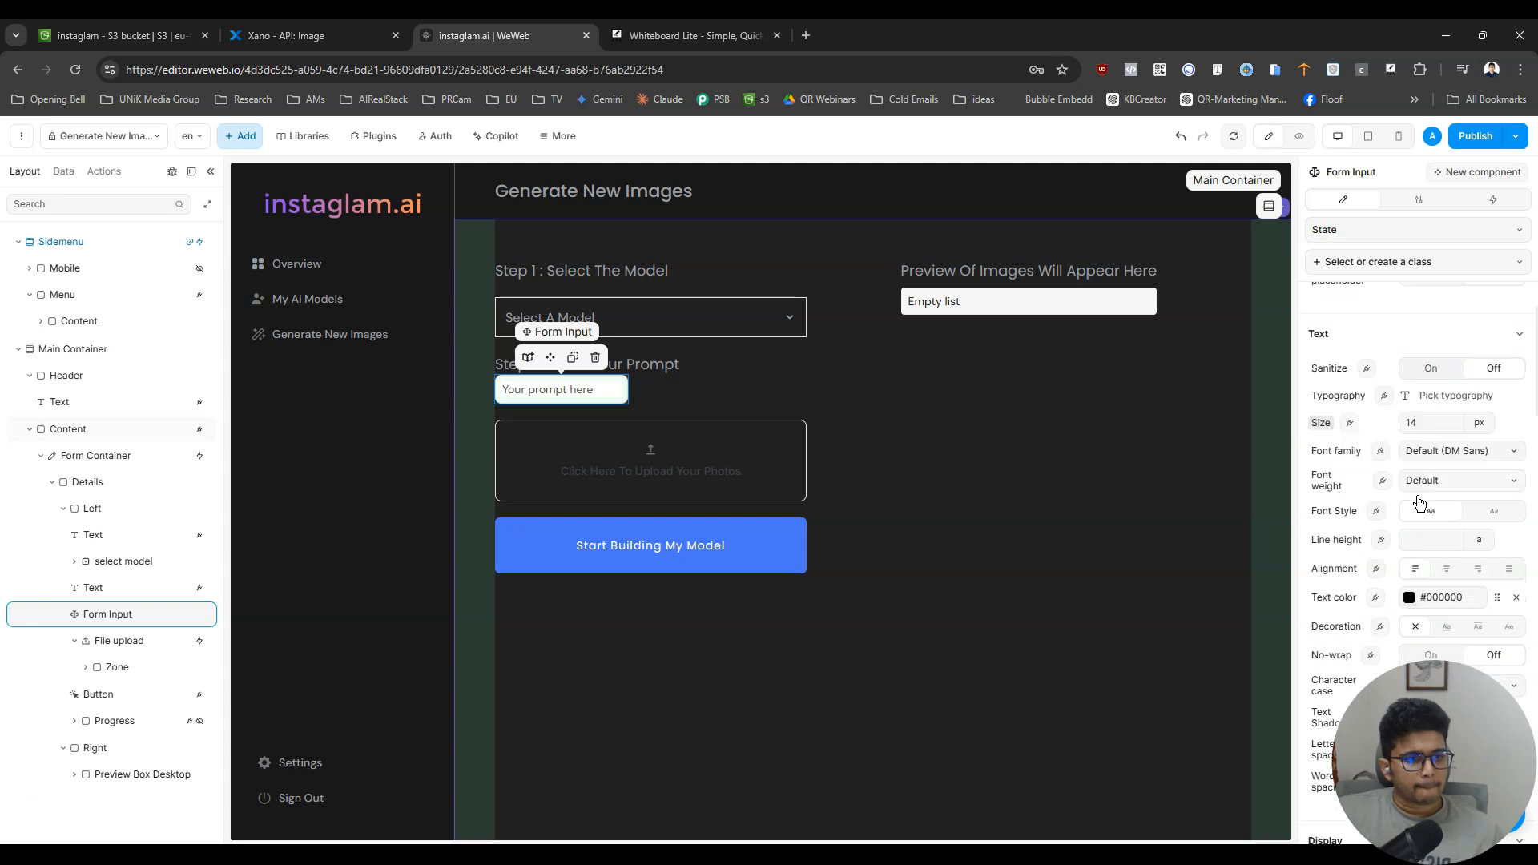
scroll(1426, 517, "down", 3)
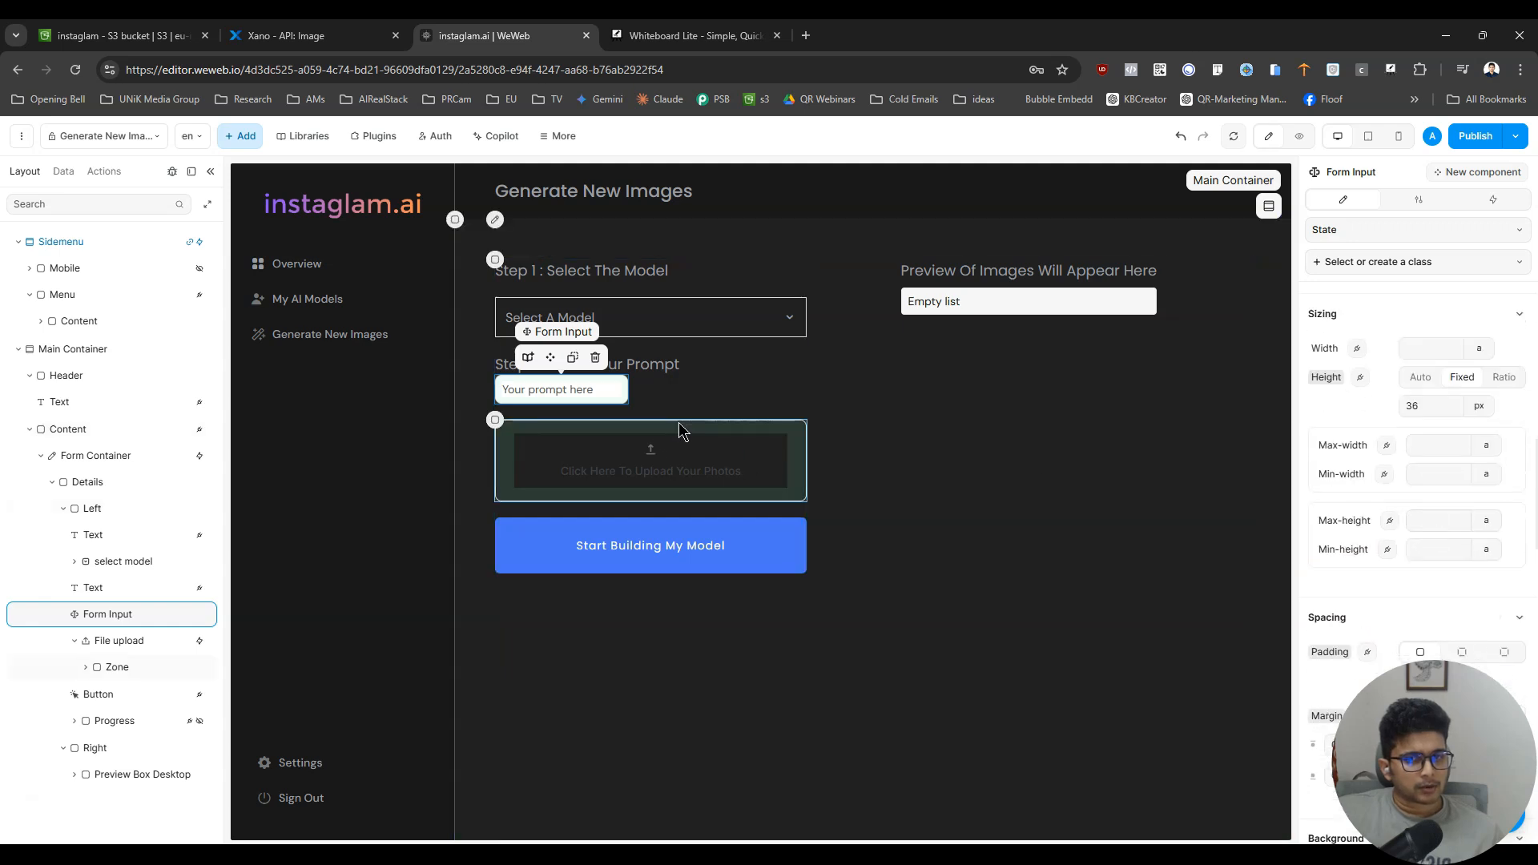
left_click(105, 644)
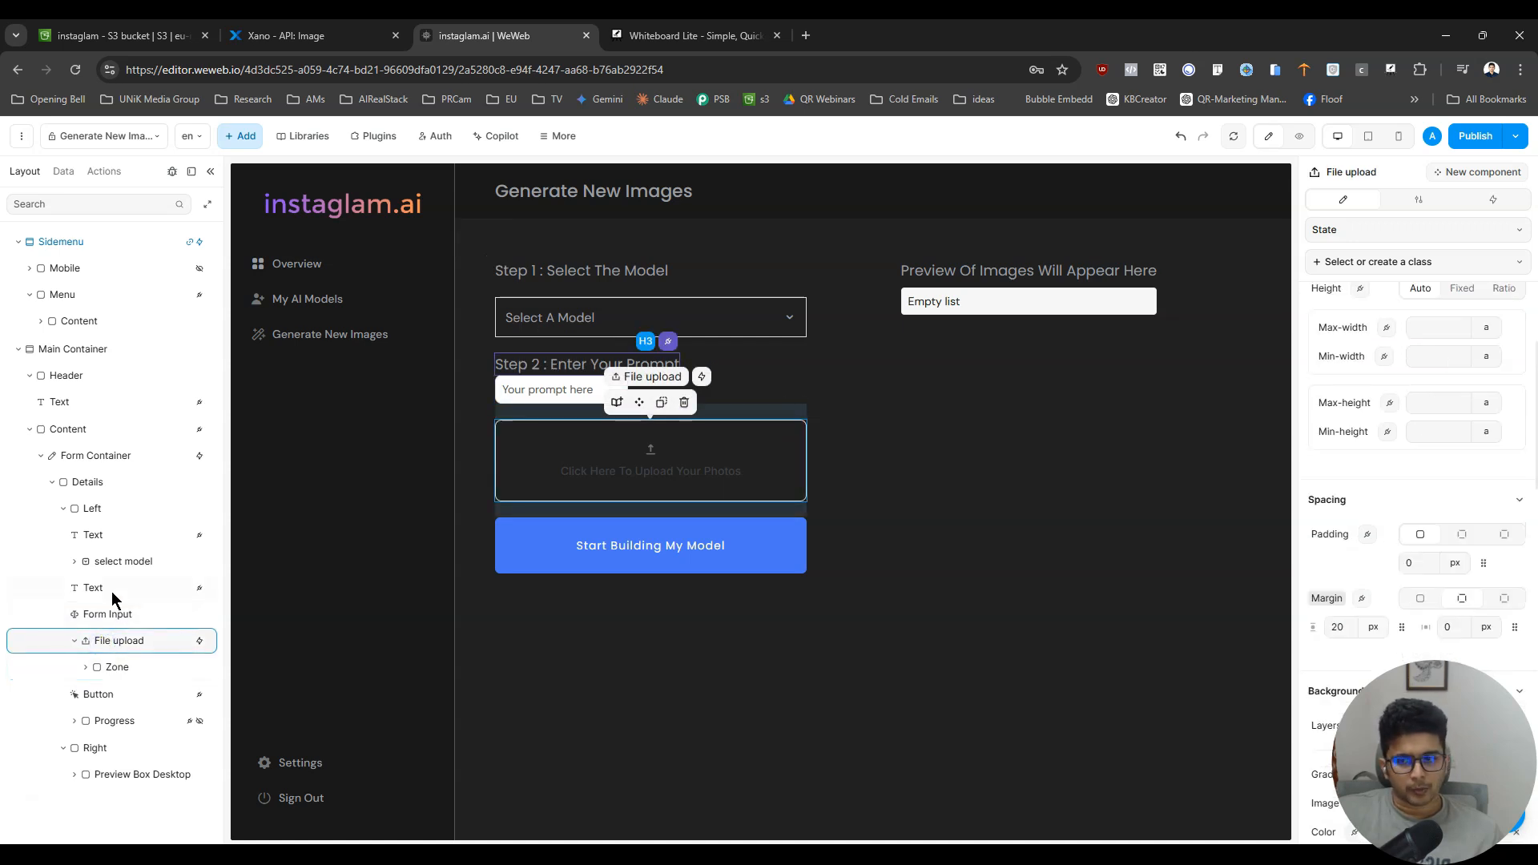
left_click(514, 392)
left_click(1336, 684)
left_click(1462, 627)
left_click(1328, 658)
type("20")
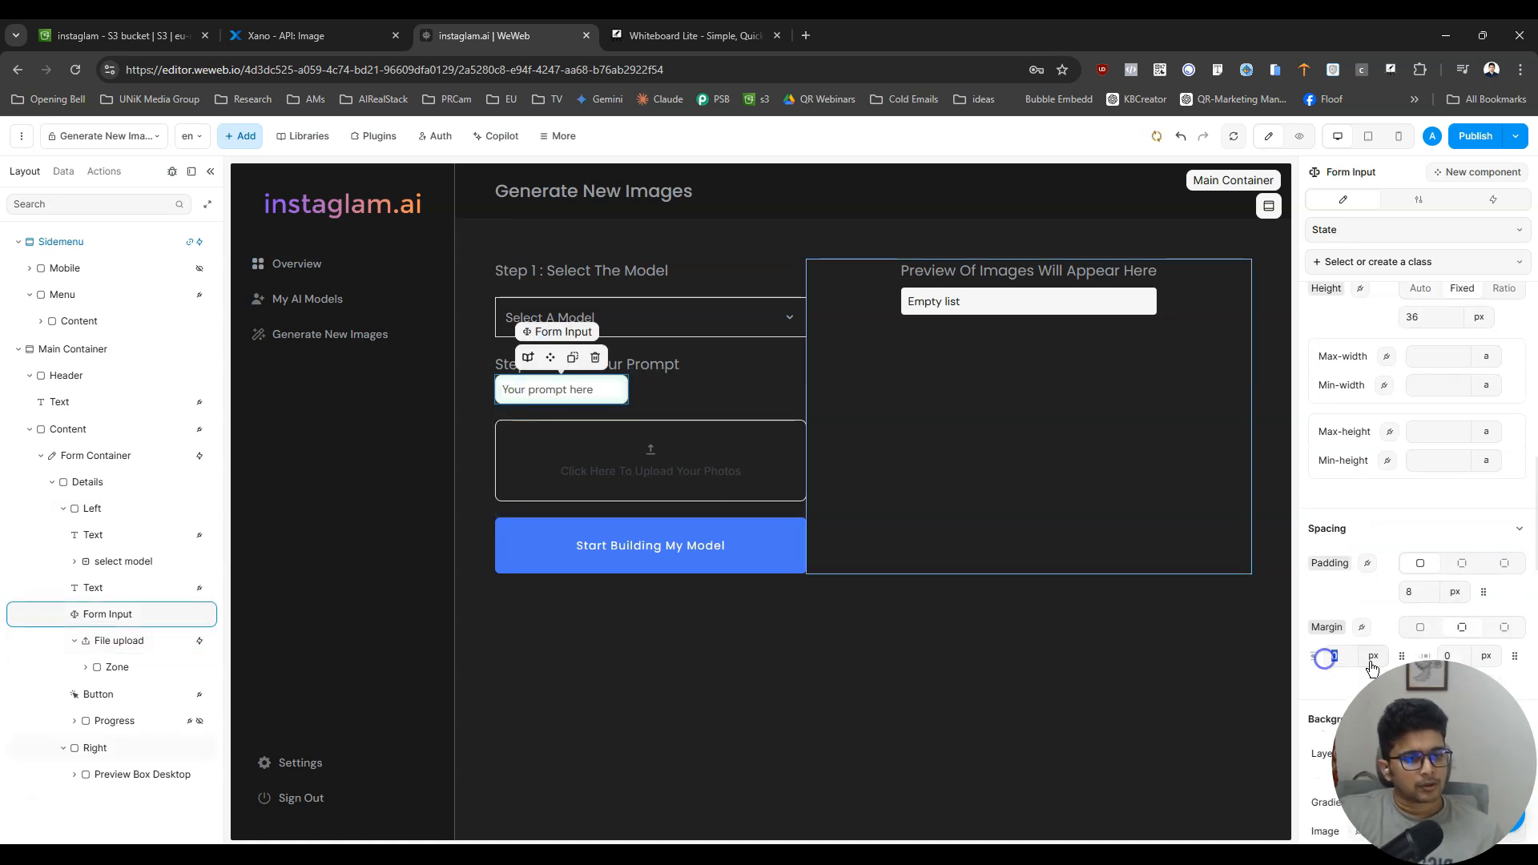
- Change the prompt form input's type to Long answer
scroll(1374, 624, "up", 10)
left_click(1459, 337)
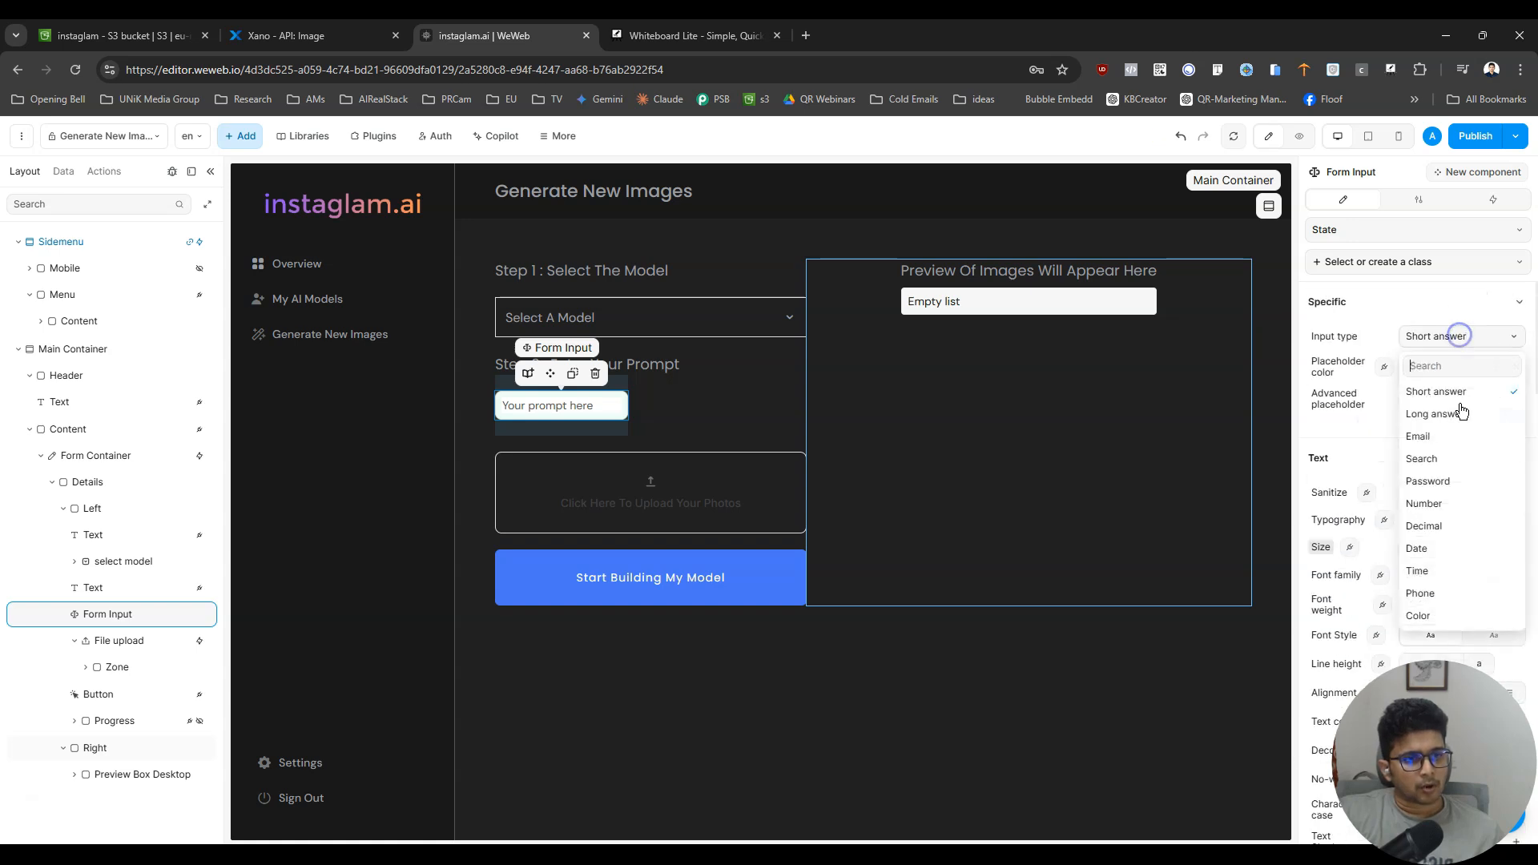
left_click(1456, 413)
- Set the prompt input's width to 100% and its height to auto
scroll(1458, 553, "down", 6)
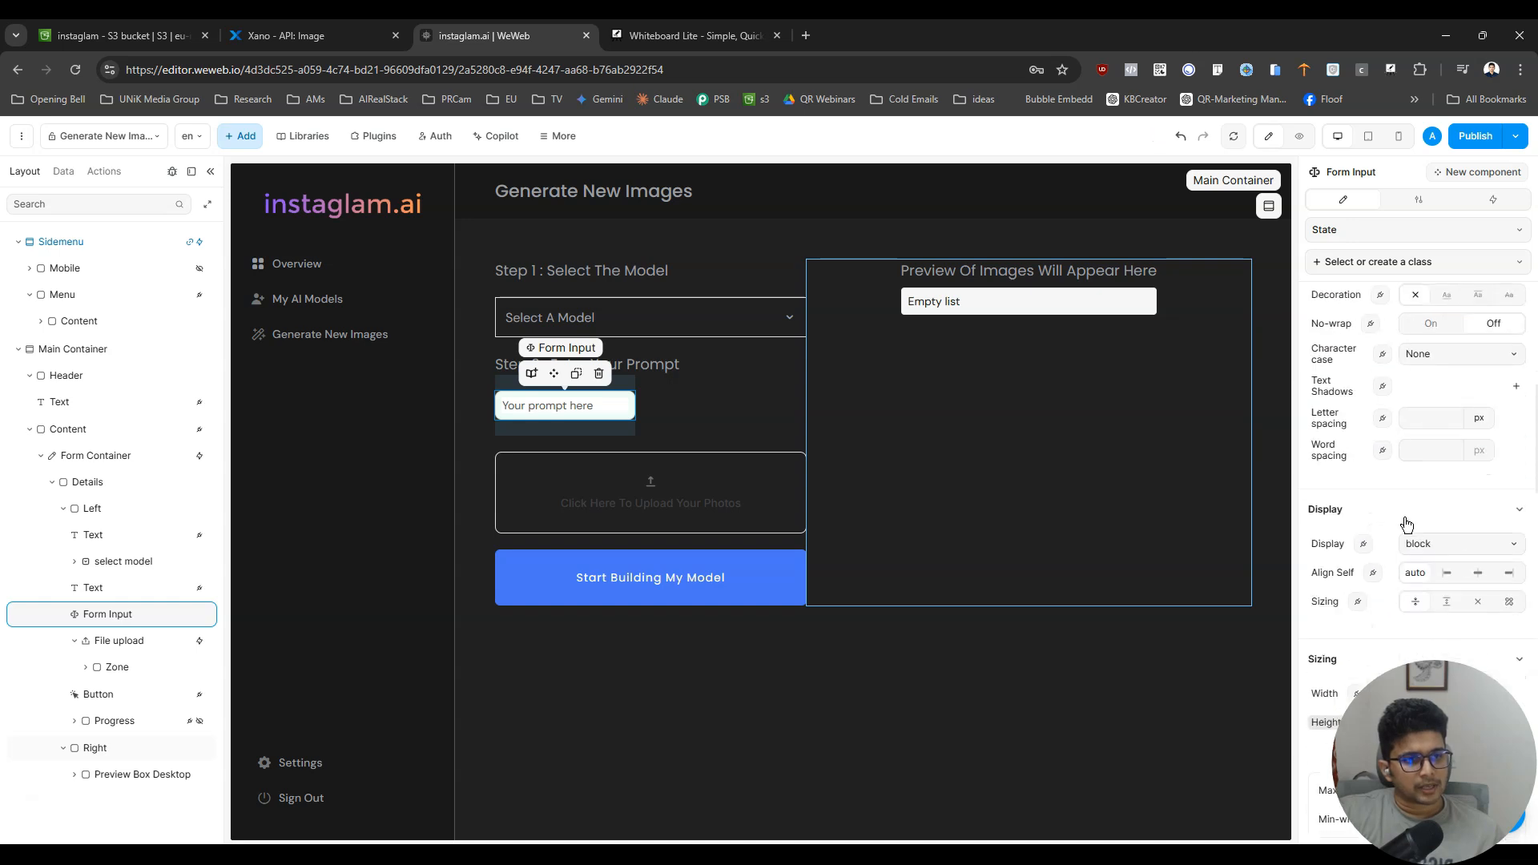
scroll(1486, 559, "up", 3)
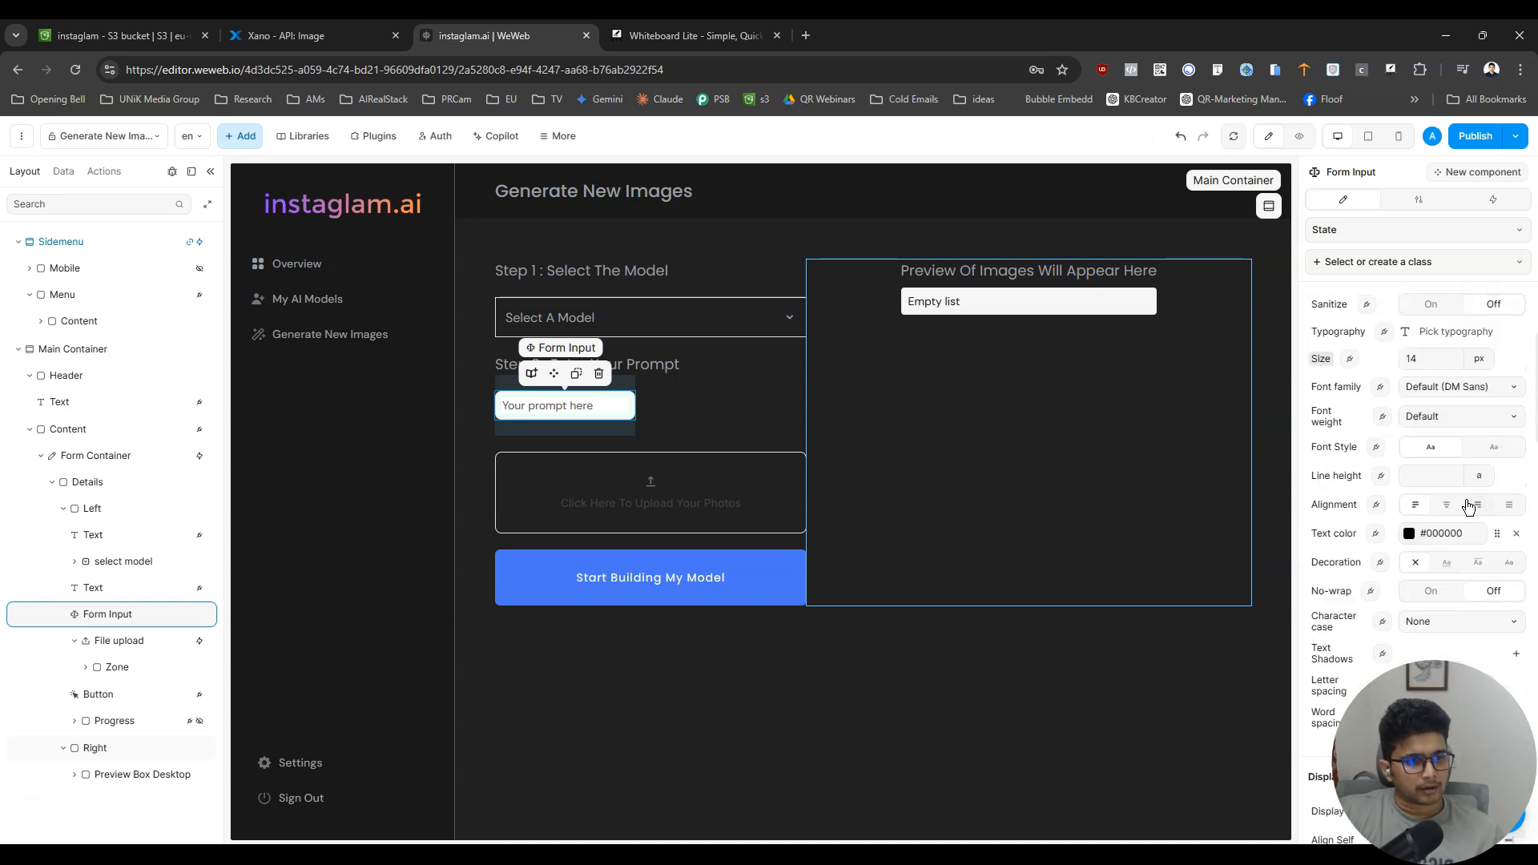
scroll(1486, 559, "down", 8)
scroll(1483, 561, "down", 6)
scroll(1484, 561, "up", 6)
scroll(1482, 561, "up", 3)
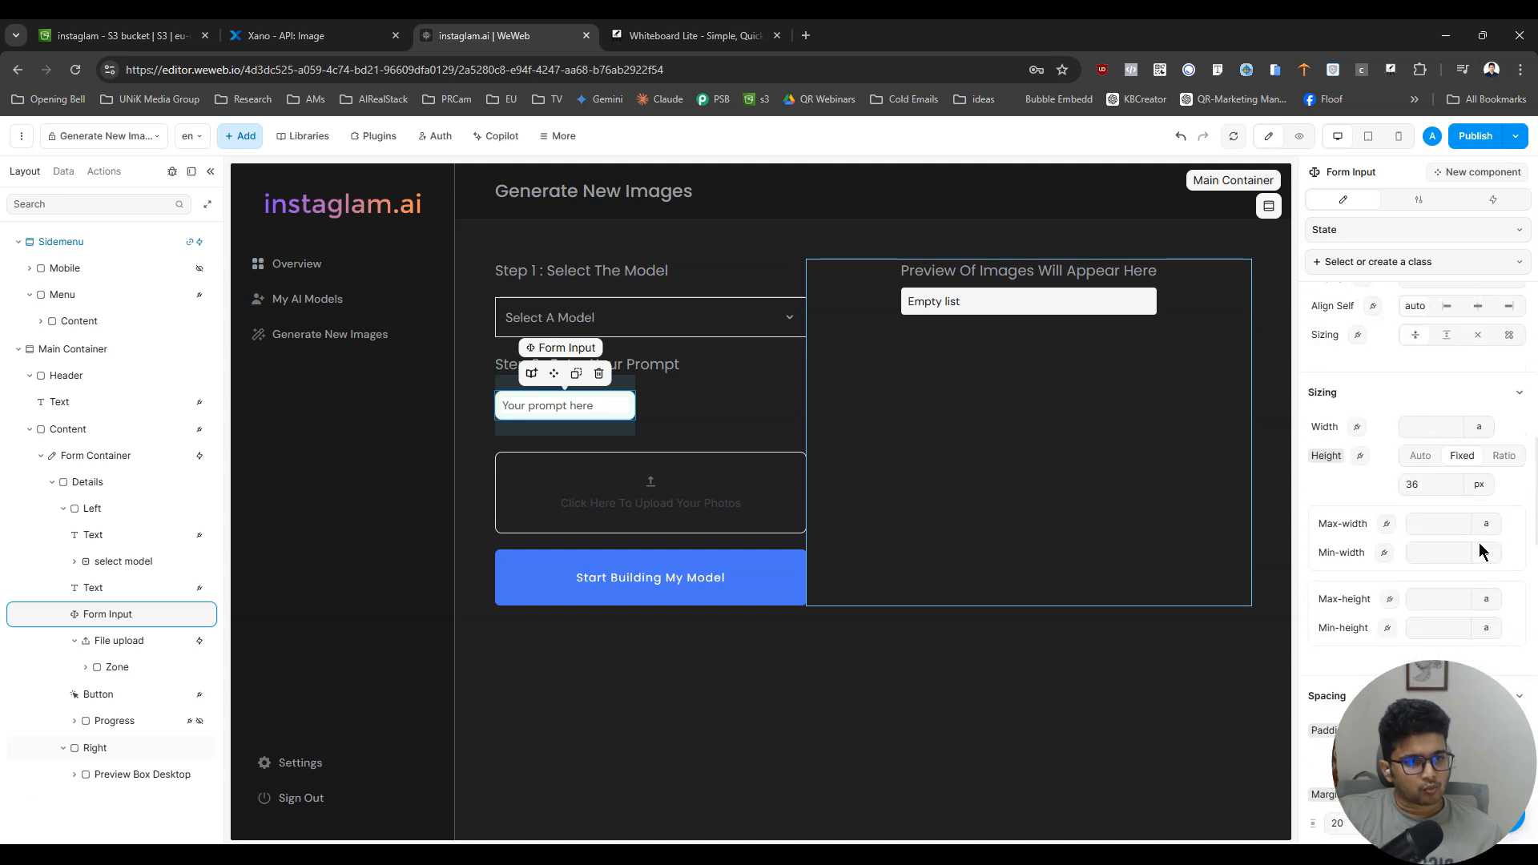
left_click(1495, 436)
left_click(1491, 496)
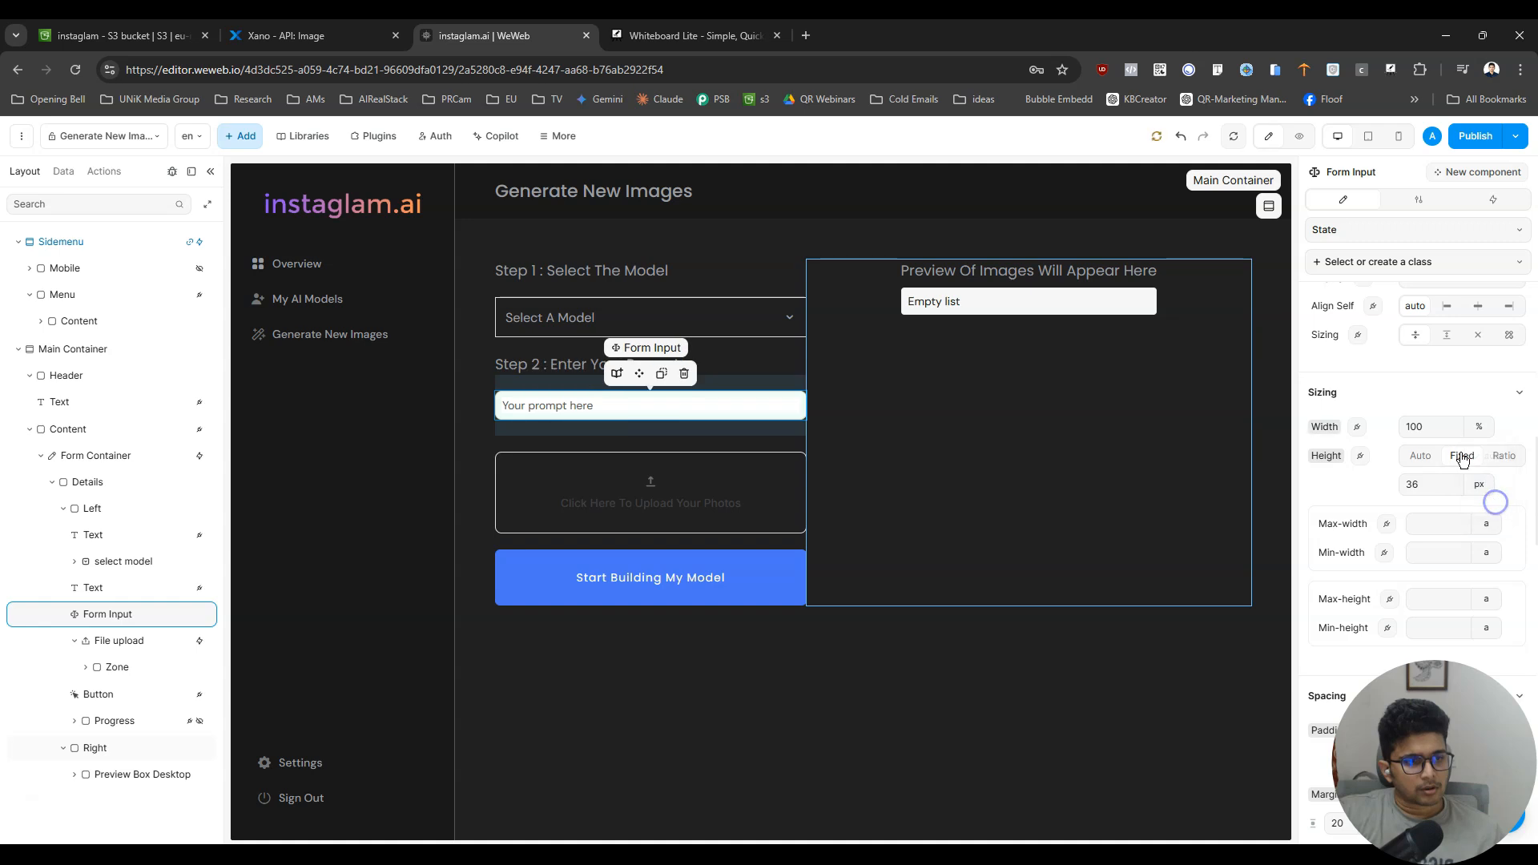
left_click(1476, 486)
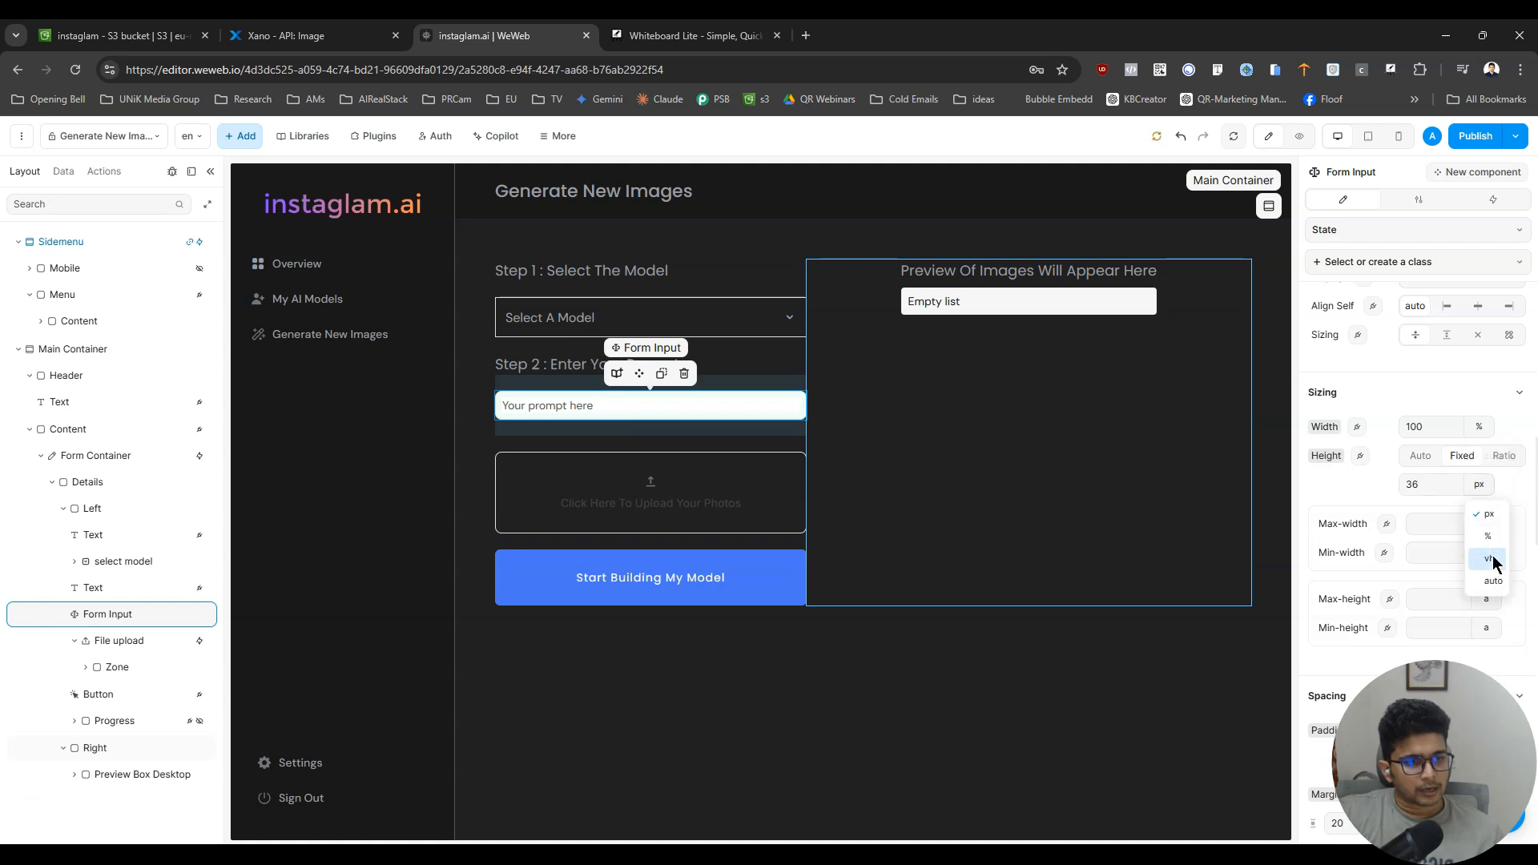
left_click(1493, 584)
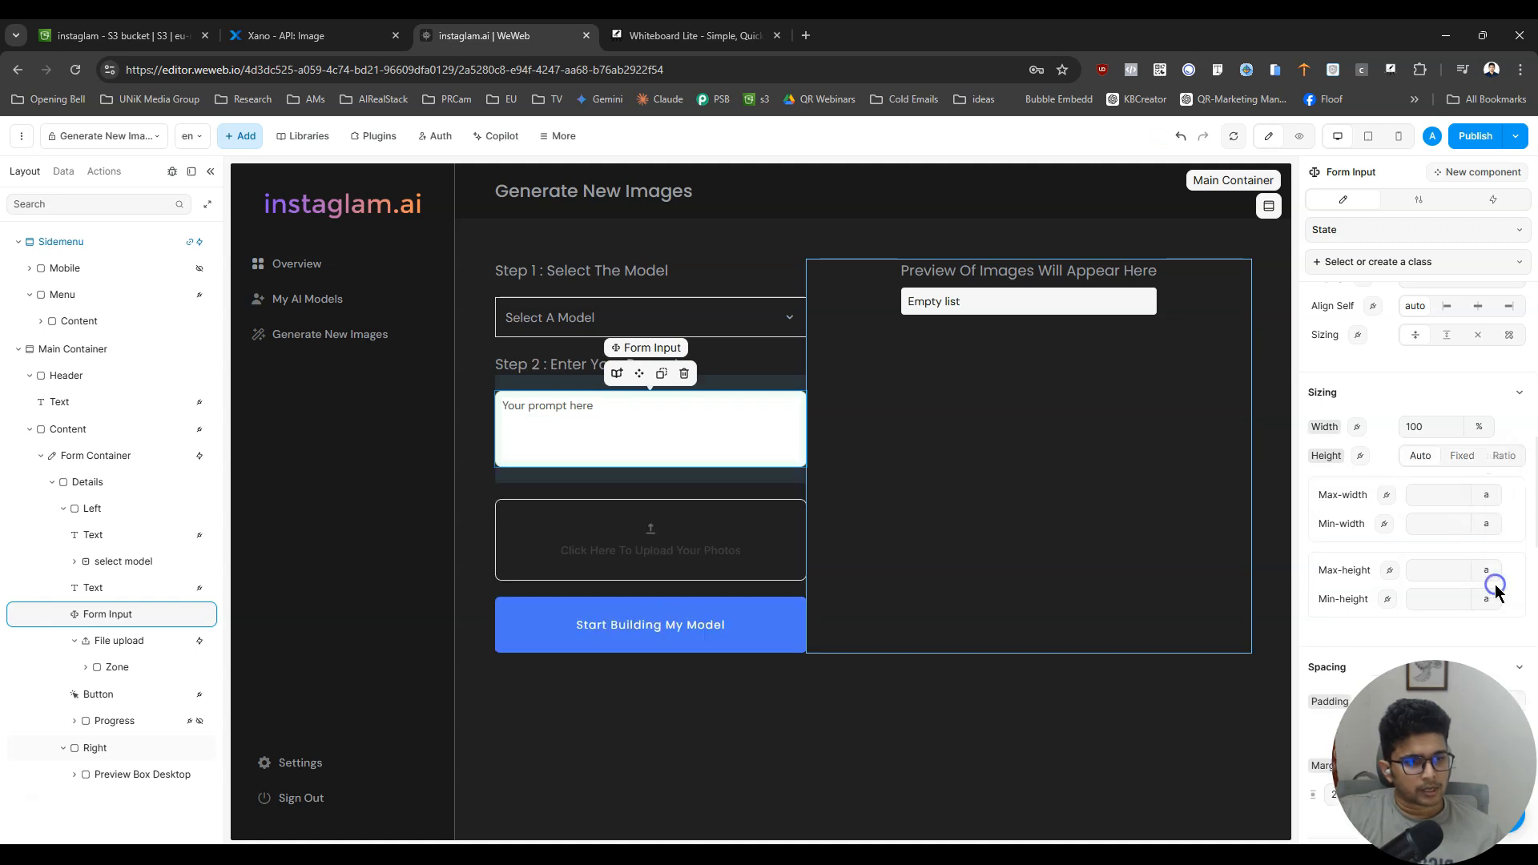
- Preview the page and test the prompt input with many lines of filler text
left_click(1297, 134)
left_click(636, 444)
type("dfsdfsxcvsfsdf")
key("Return")
type("df sd fs df")
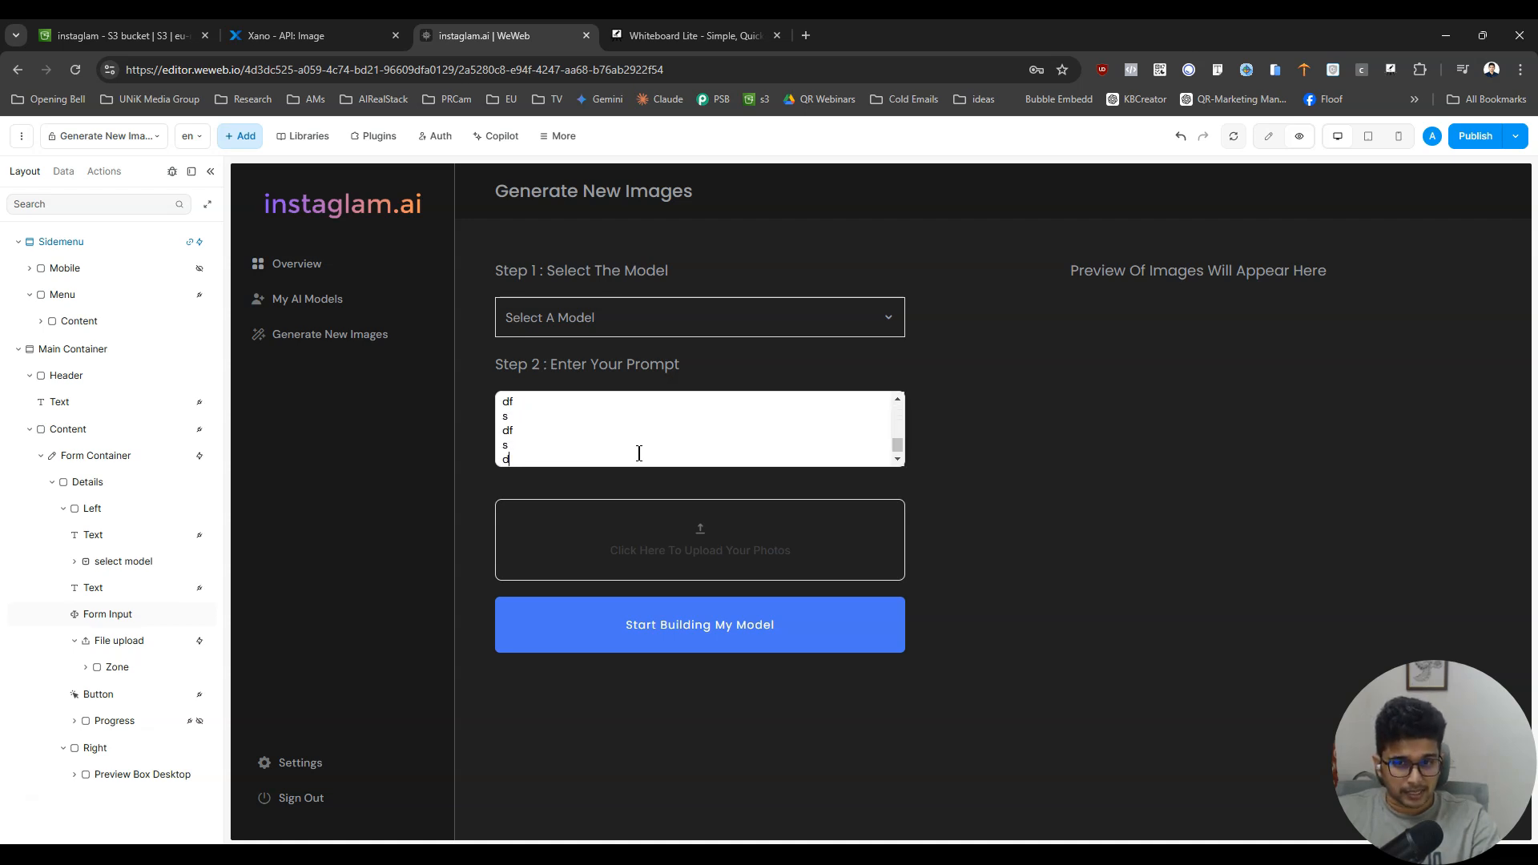
key("Return")
key("Return")
type("sdf")
key("Return")
key("ctrl+a")
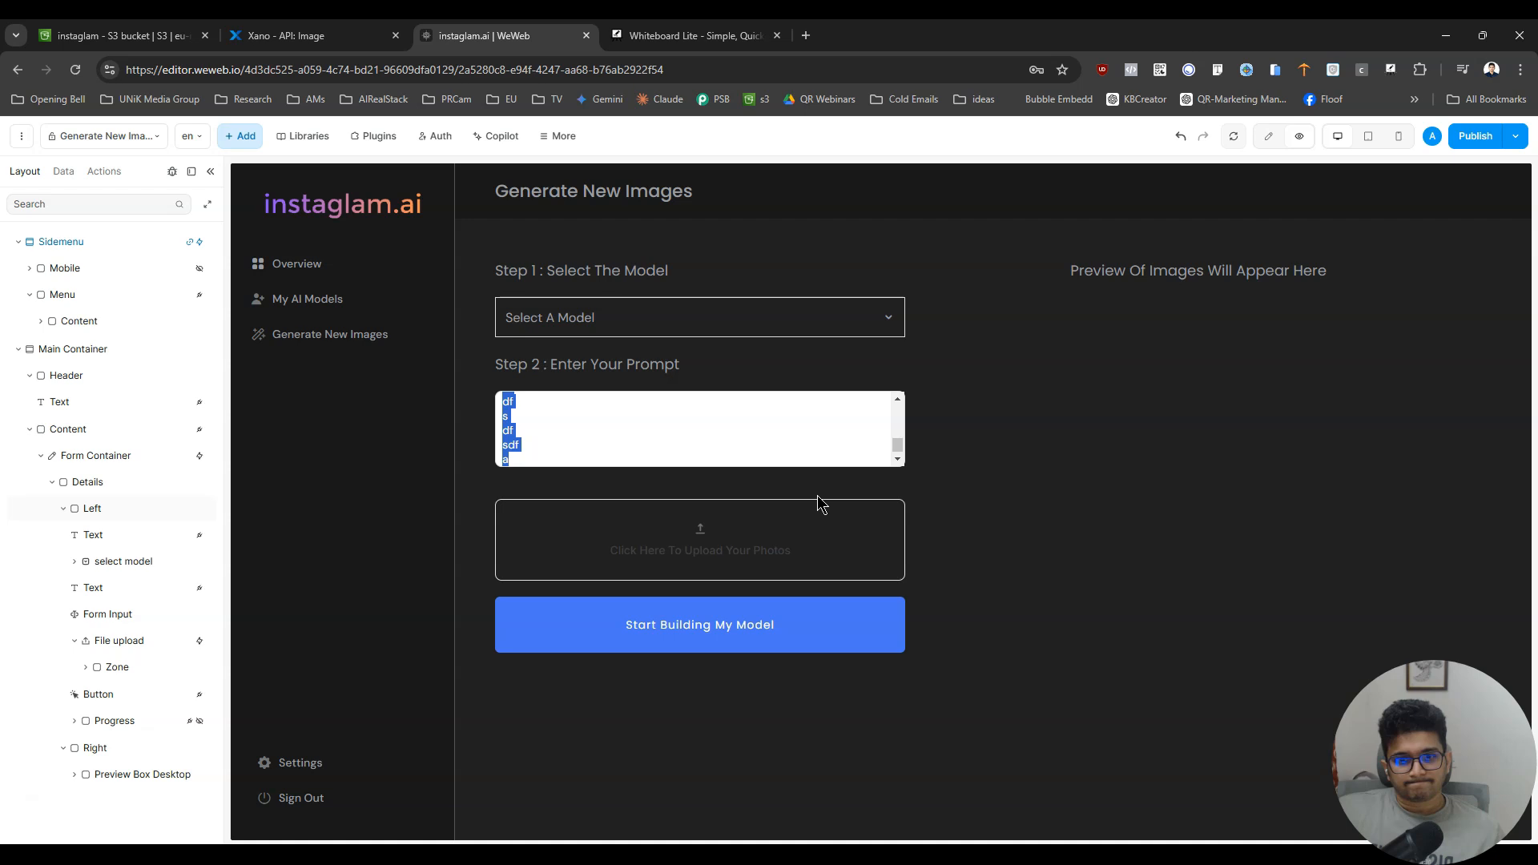
- Try a ratio-based height for the prompt input and check it in the page preview
left_click(1268, 136)
left_click(671, 408)
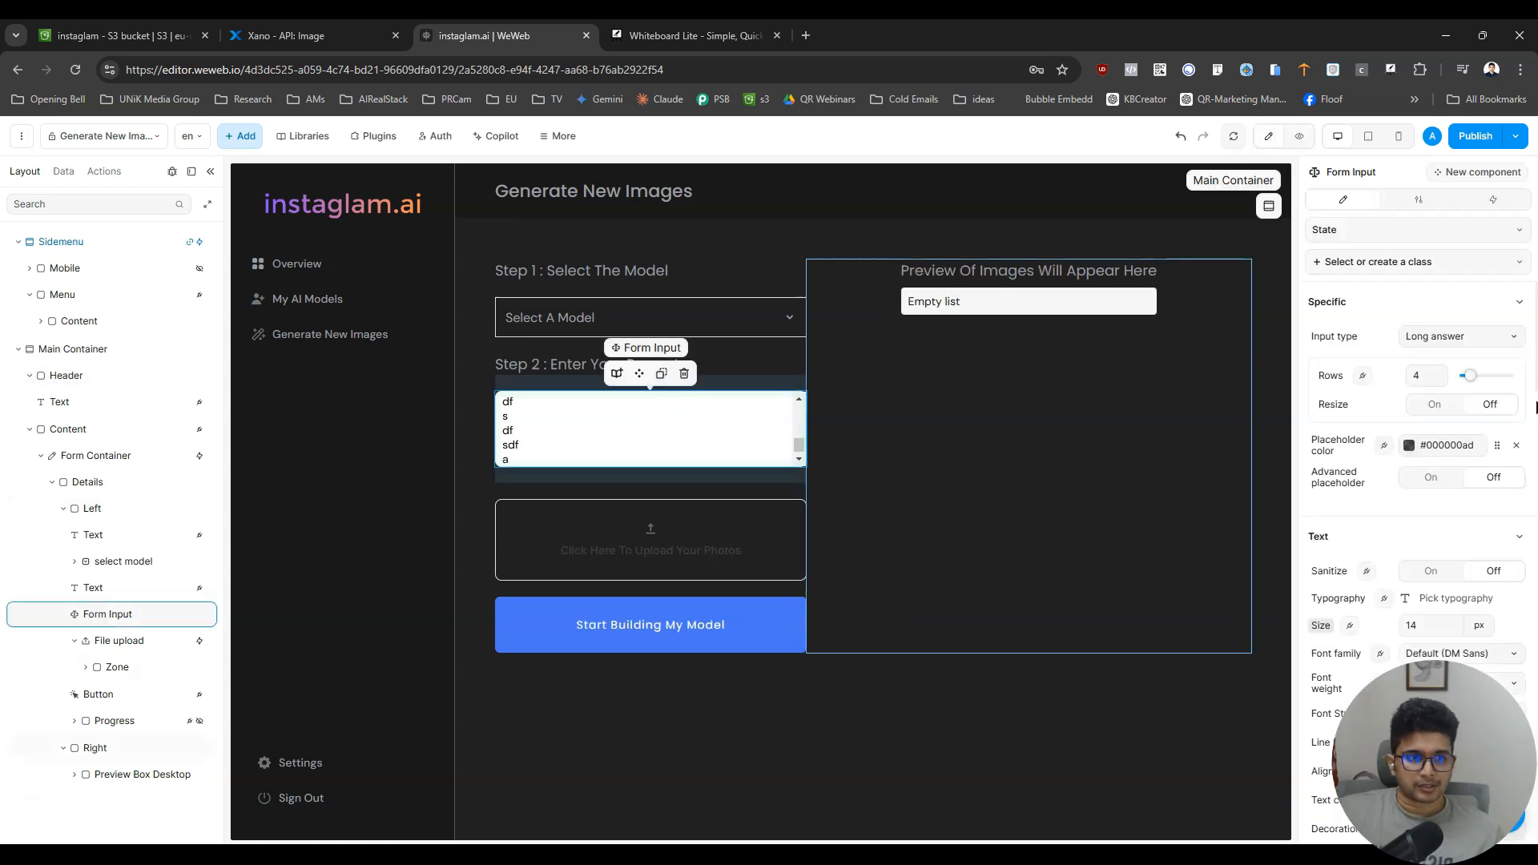
scroll(1446, 448, "down", 10)
scroll(1446, 448, "down", 3)
scroll(1447, 448, "down", 7)
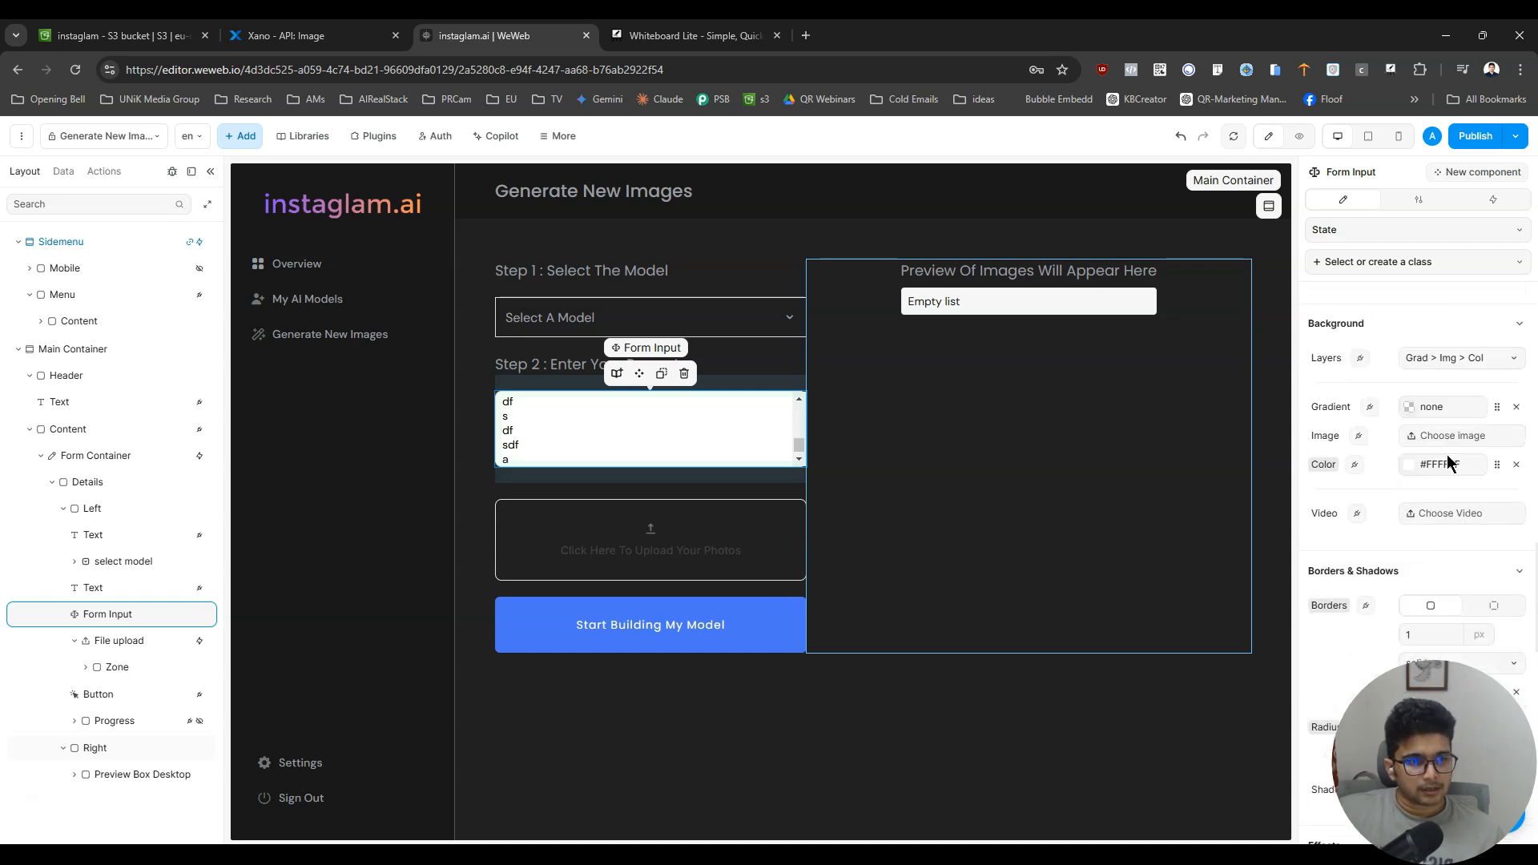
scroll(1466, 489, "up", 7)
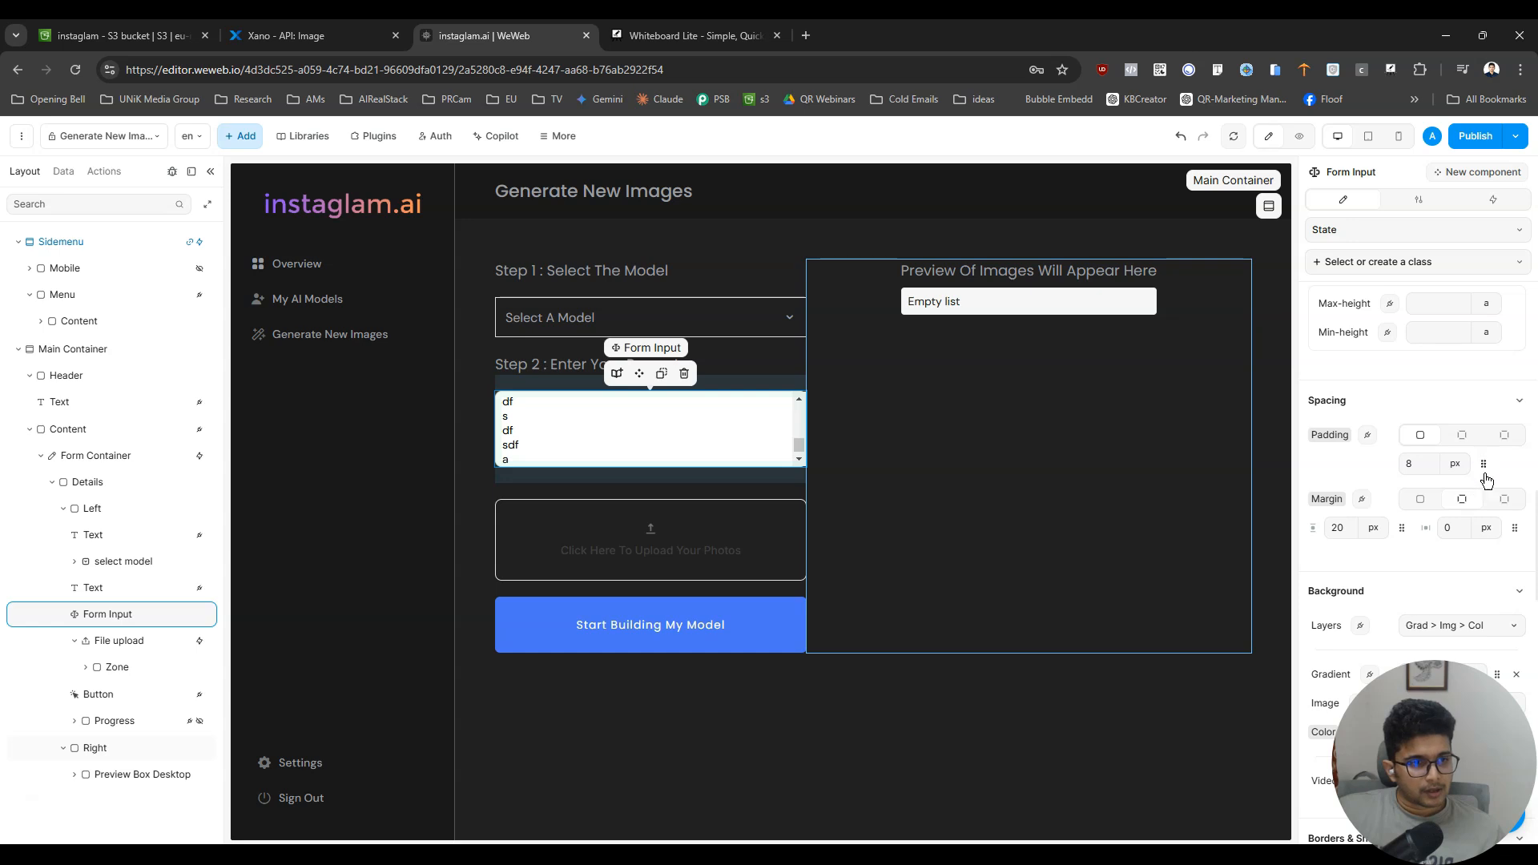
scroll(1482, 488, "up", 6)
scroll(1434, 584, "down", 3)
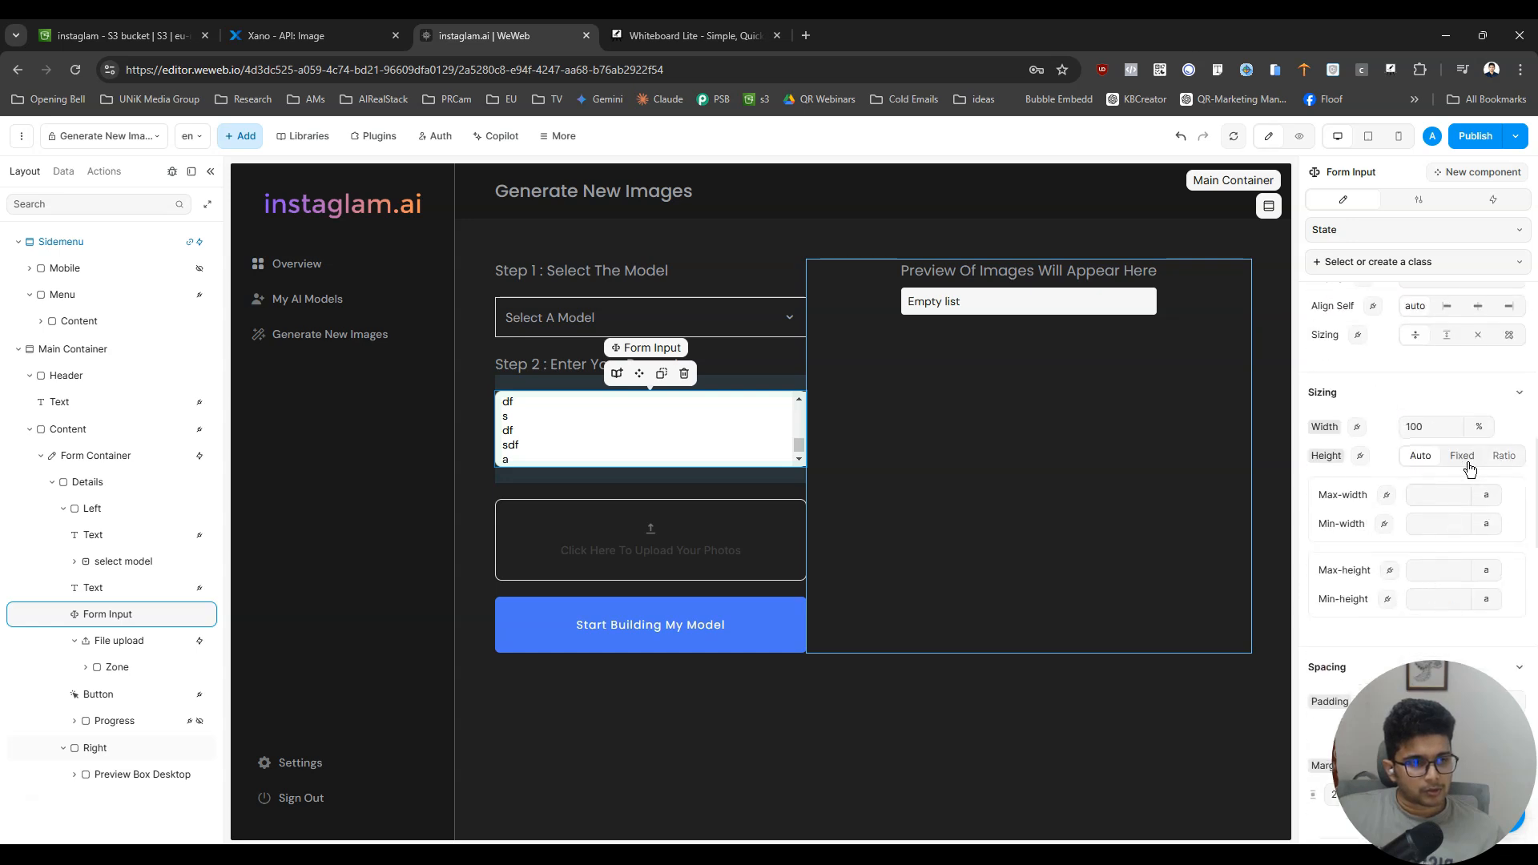
left_click(1505, 458)
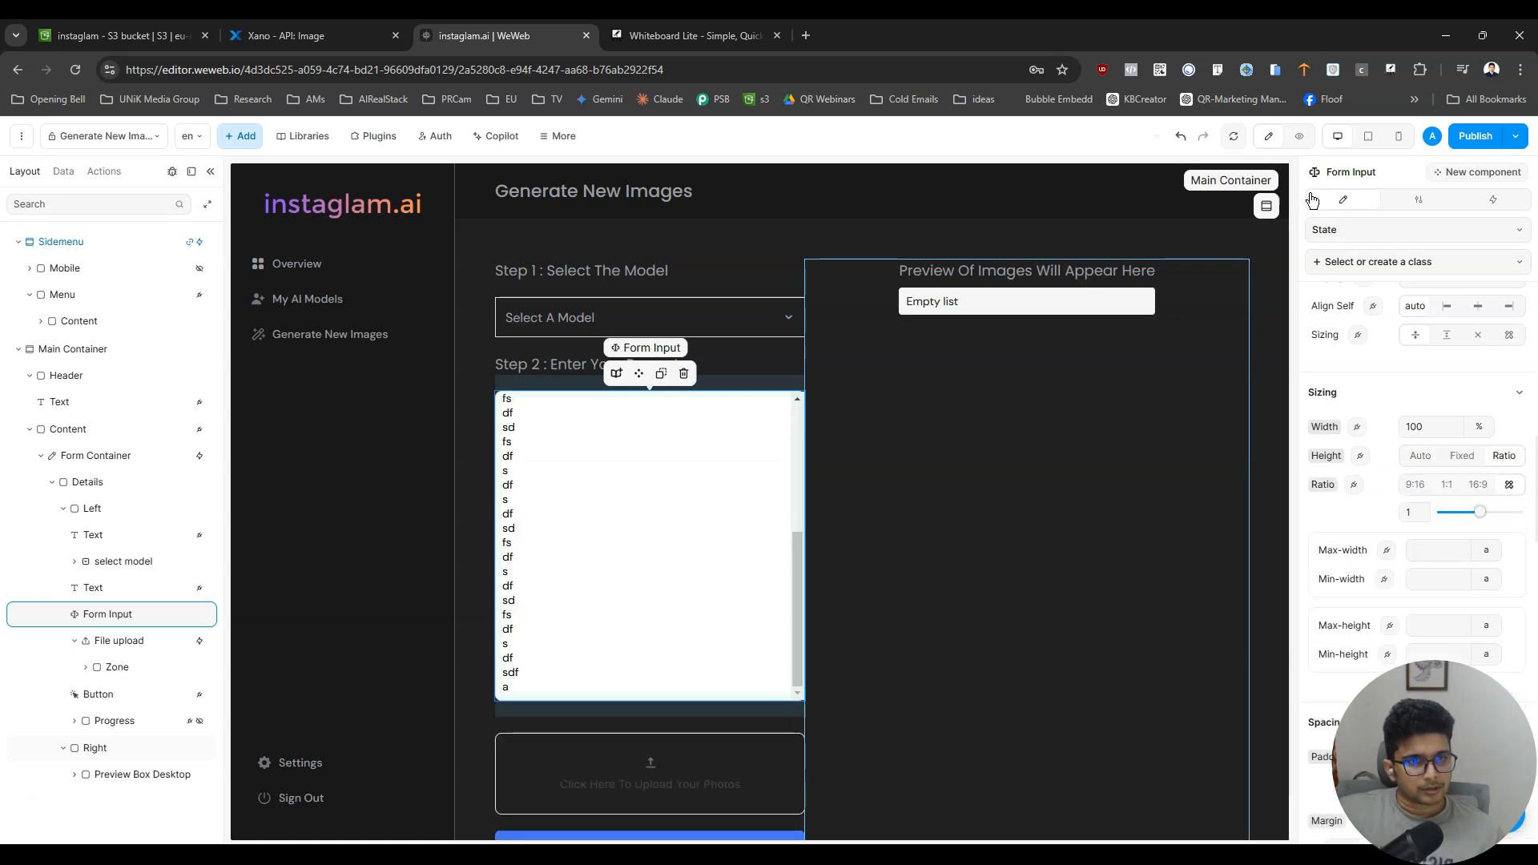
left_click(1299, 135)
scroll(777, 545, "down", 2)
scroll(777, 545, "up", 2)
left_click(1268, 135)
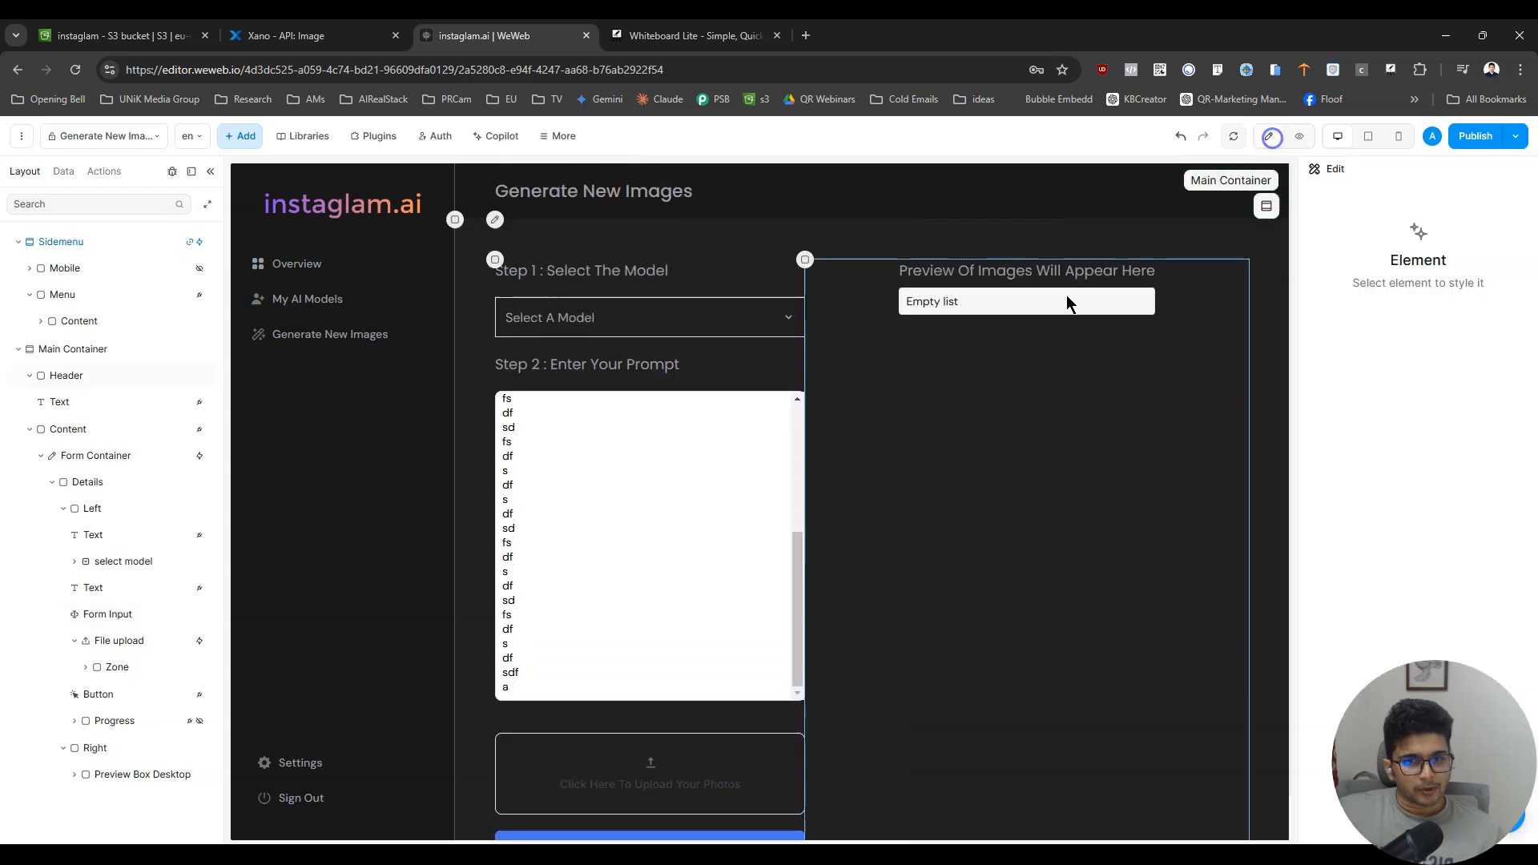
- Set the prompt input's height to a fixed 250 px
left_click(708, 533)
scroll(1446, 517, "down", 4)
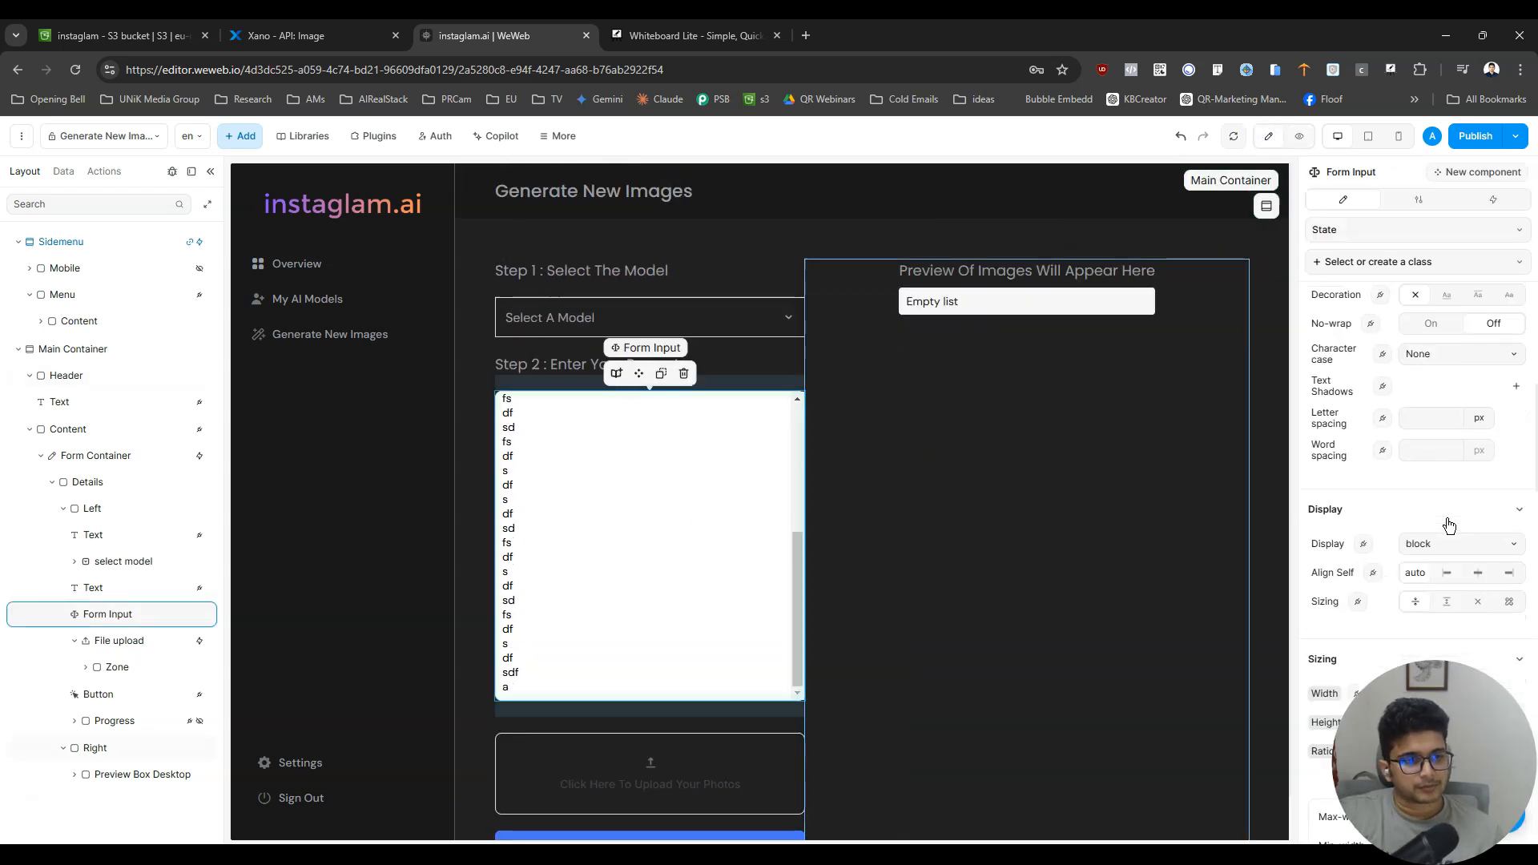
scroll(1450, 525, "down", 3)
left_click(1462, 455)
double_click(1434, 485)
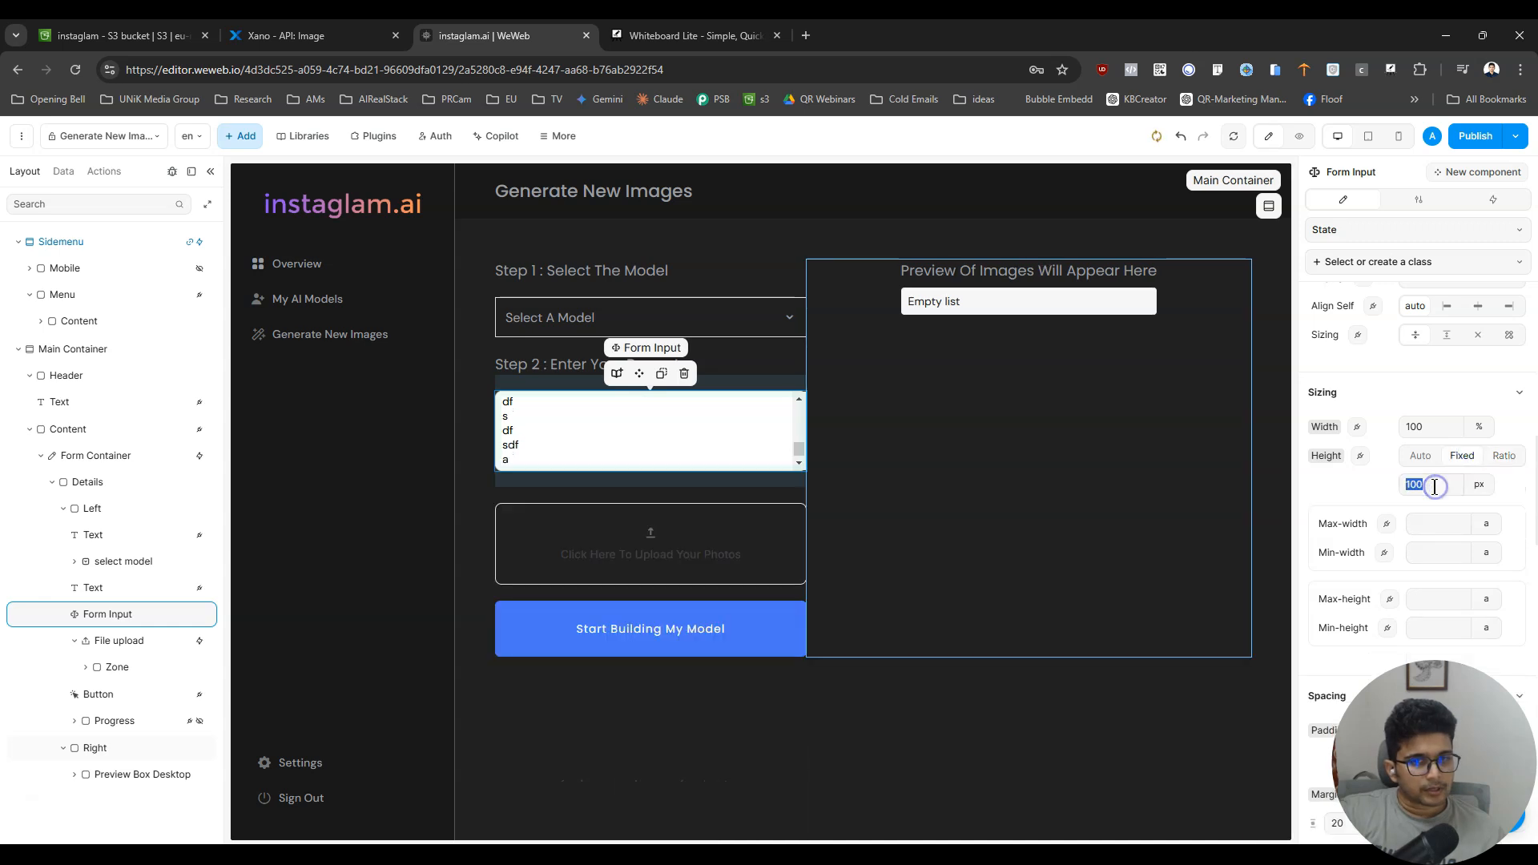
type("250")
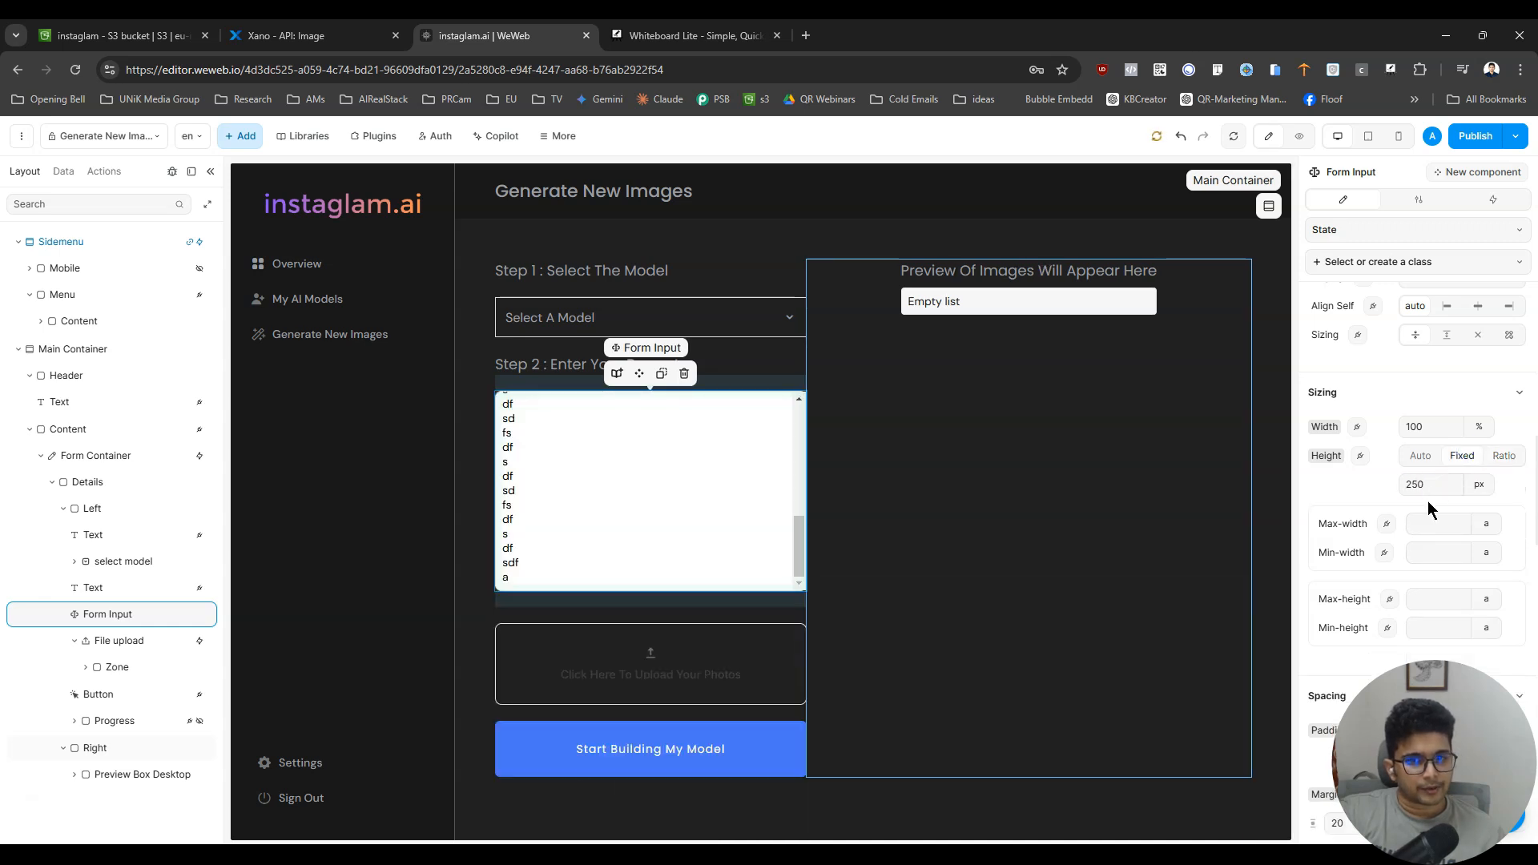
- Clear the filler text from the prompt input in the page preview, and return to editing the input
left_click(1301, 135)
left_click(807, 487)
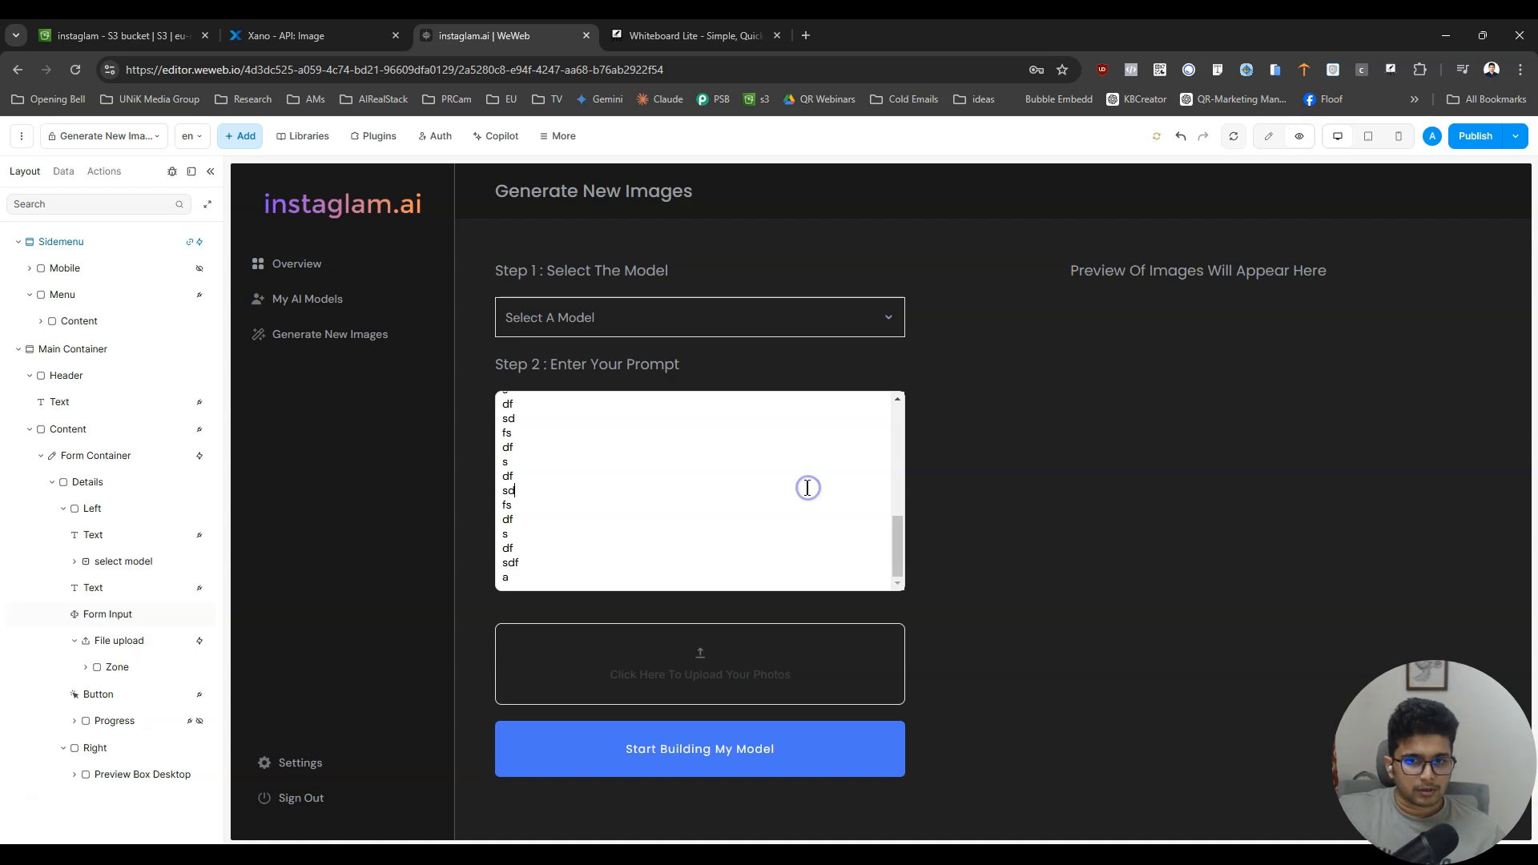
key("ctrl+a")
key("BackSpace")
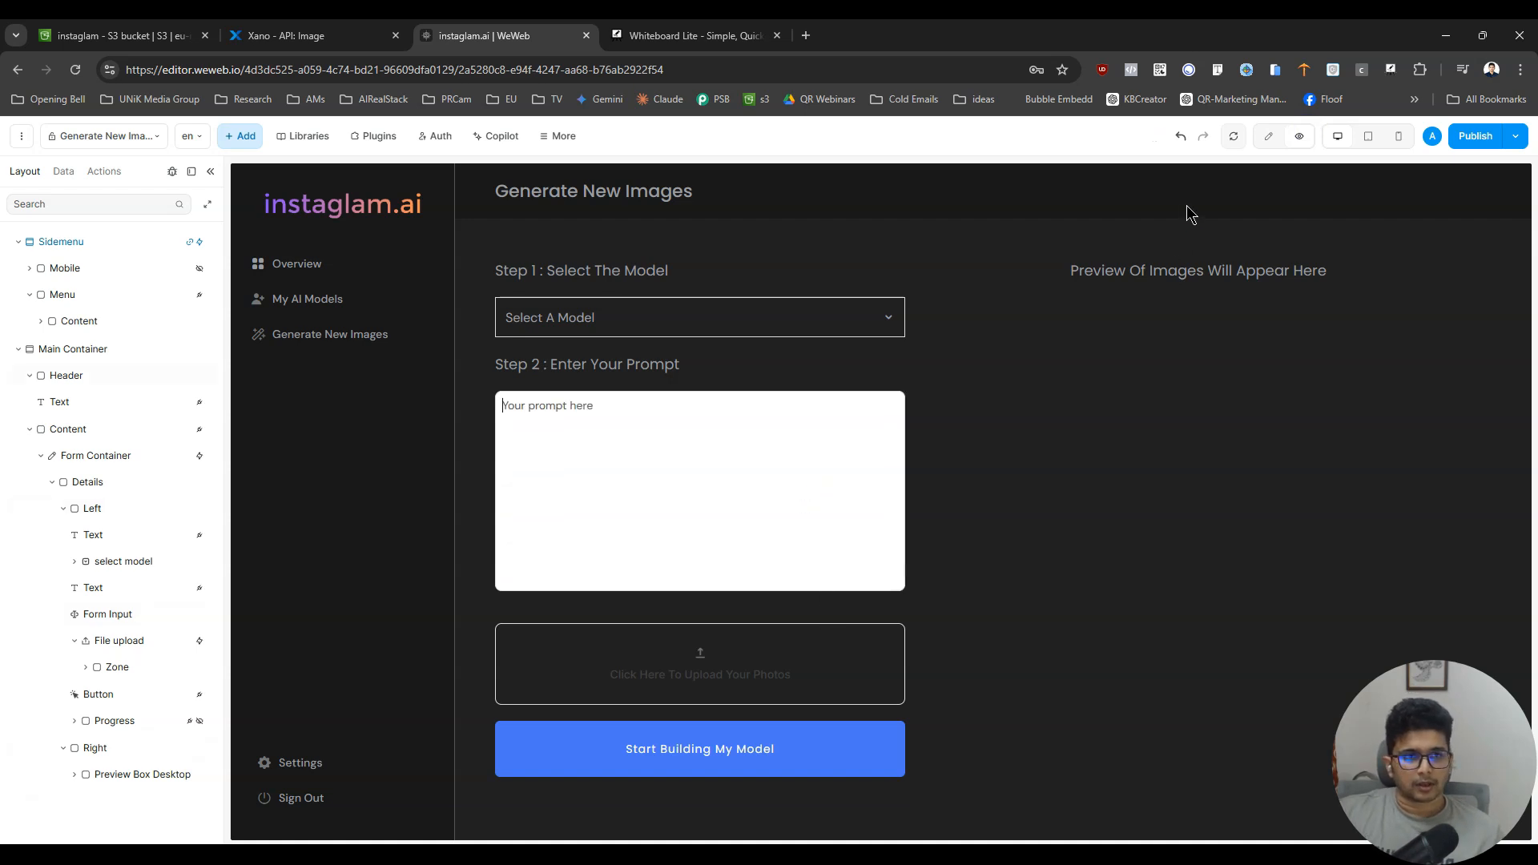
left_click(1276, 141)
left_click(695, 479)
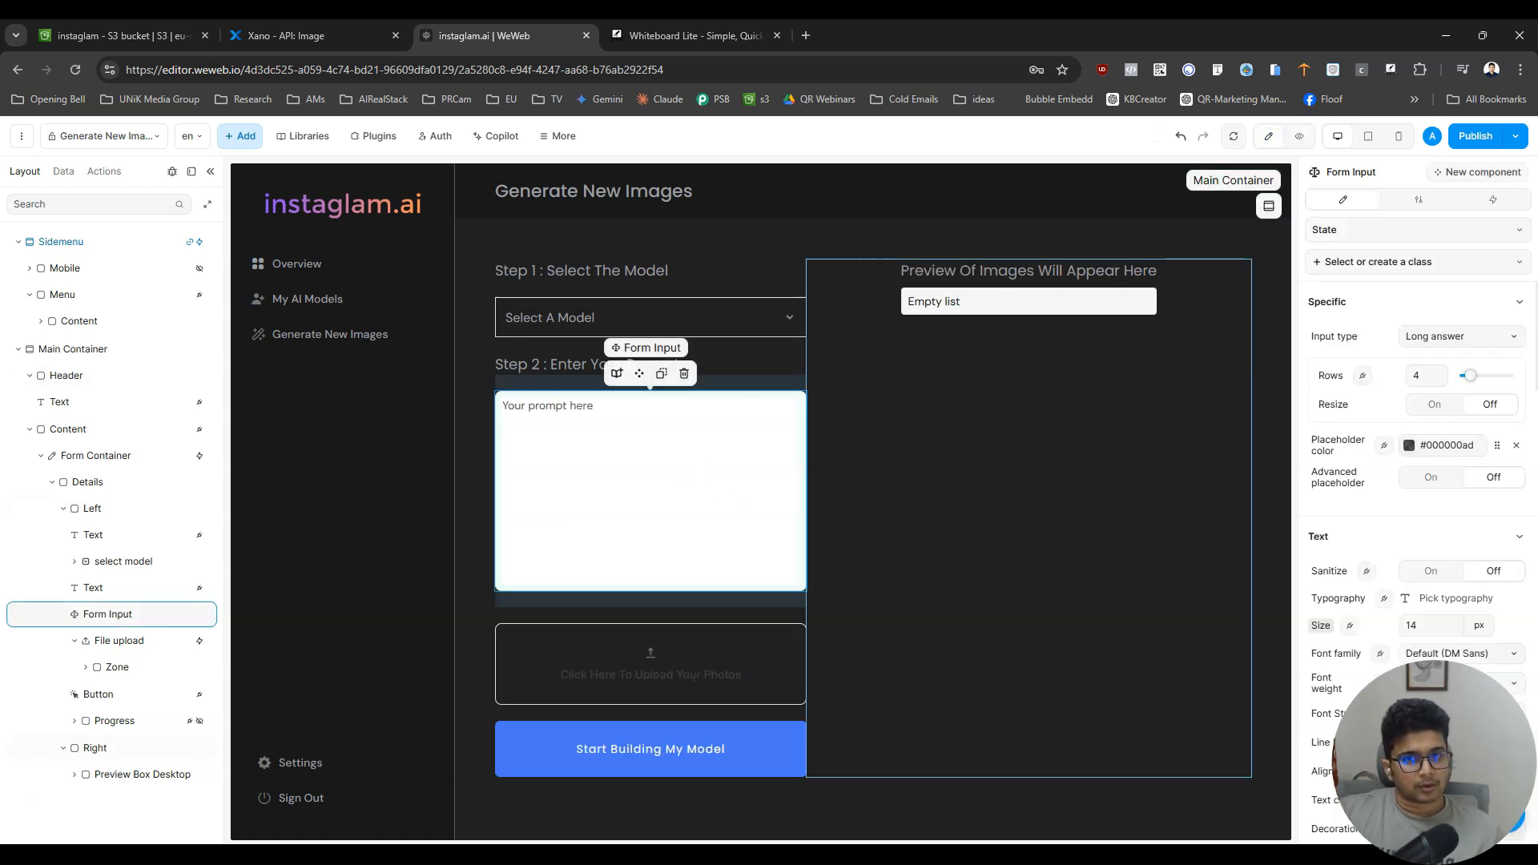
- Change the prompt input's placeholder to "Enter your prompt here"
left_click(601, 362)
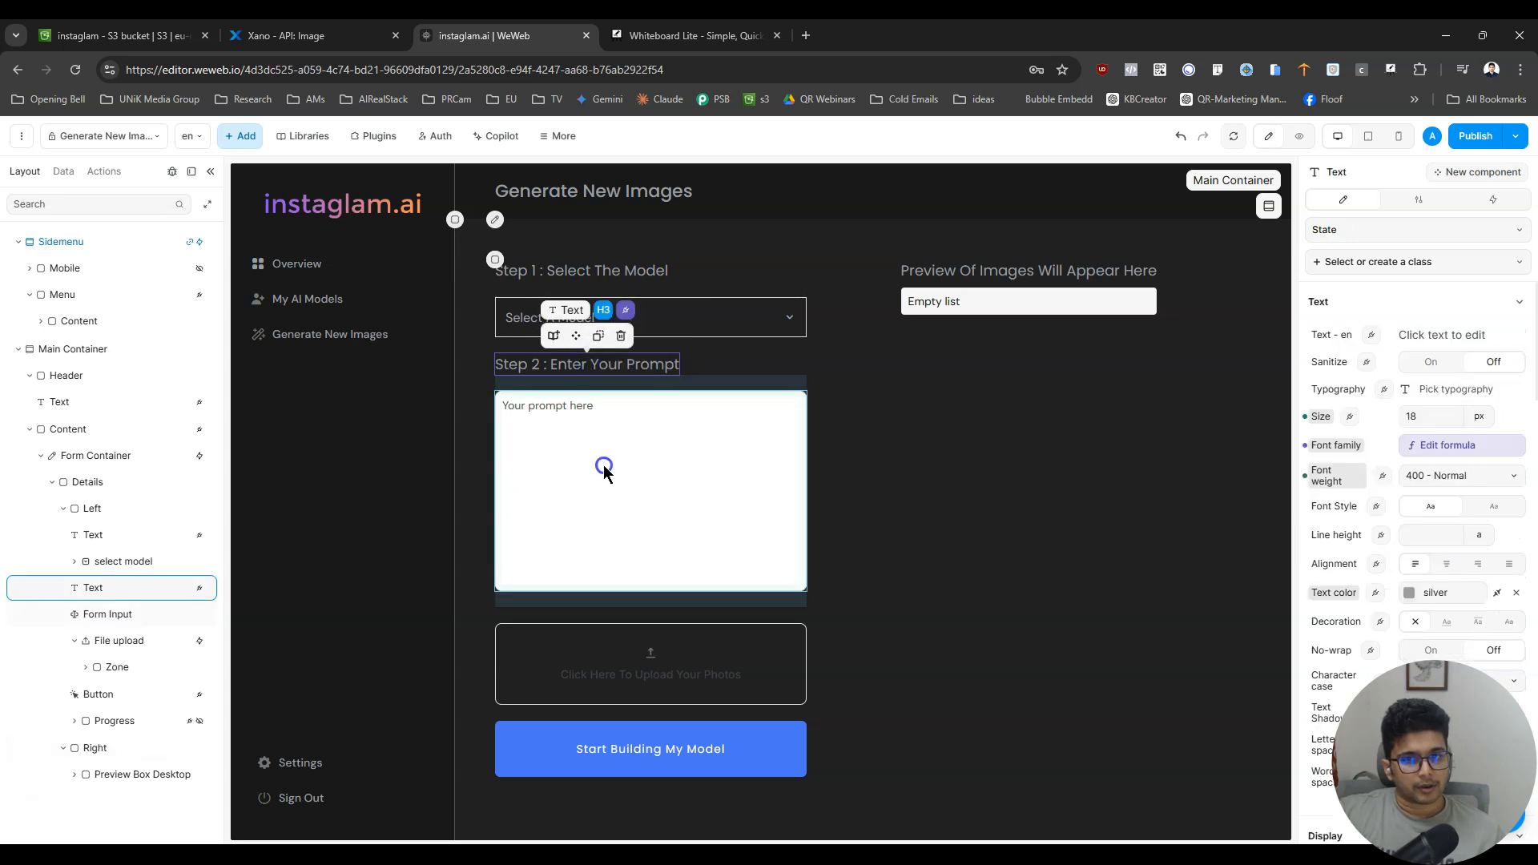
left_click(605, 472)
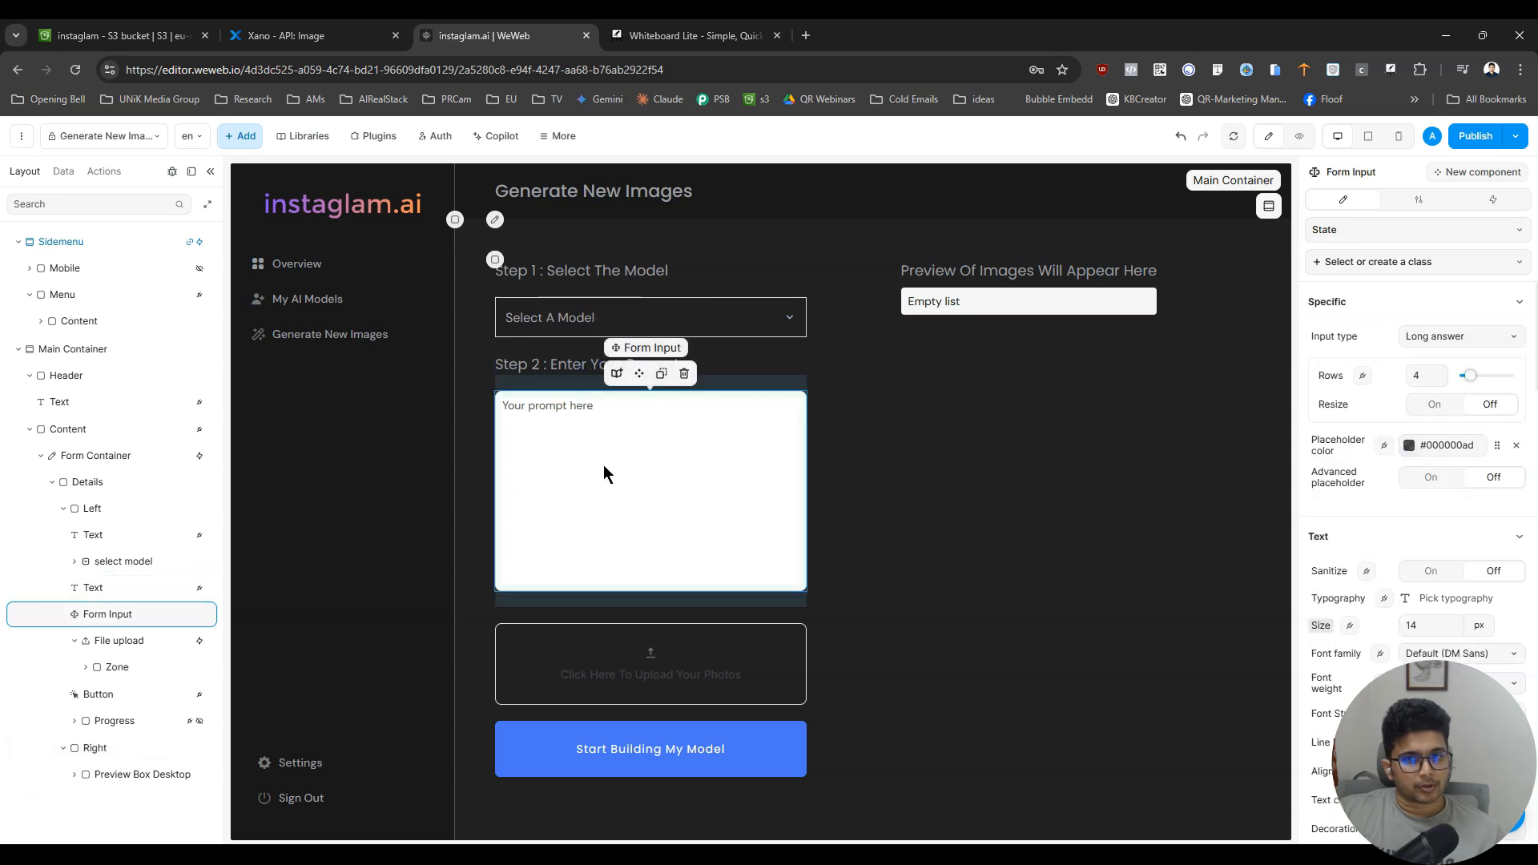
left_click(1492, 199)
left_click(1418, 200)
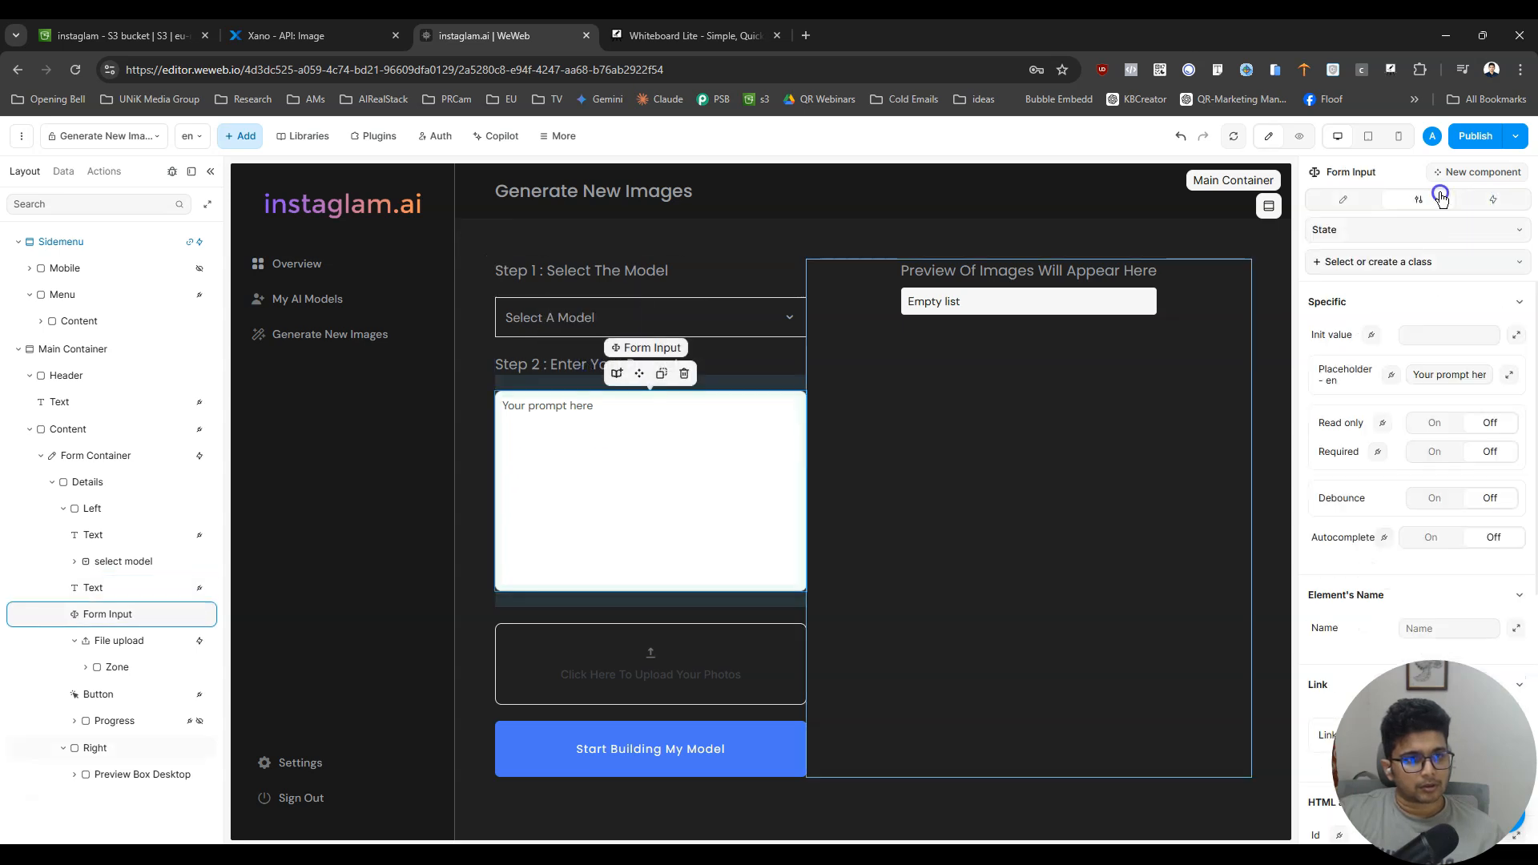
left_click(1336, 201)
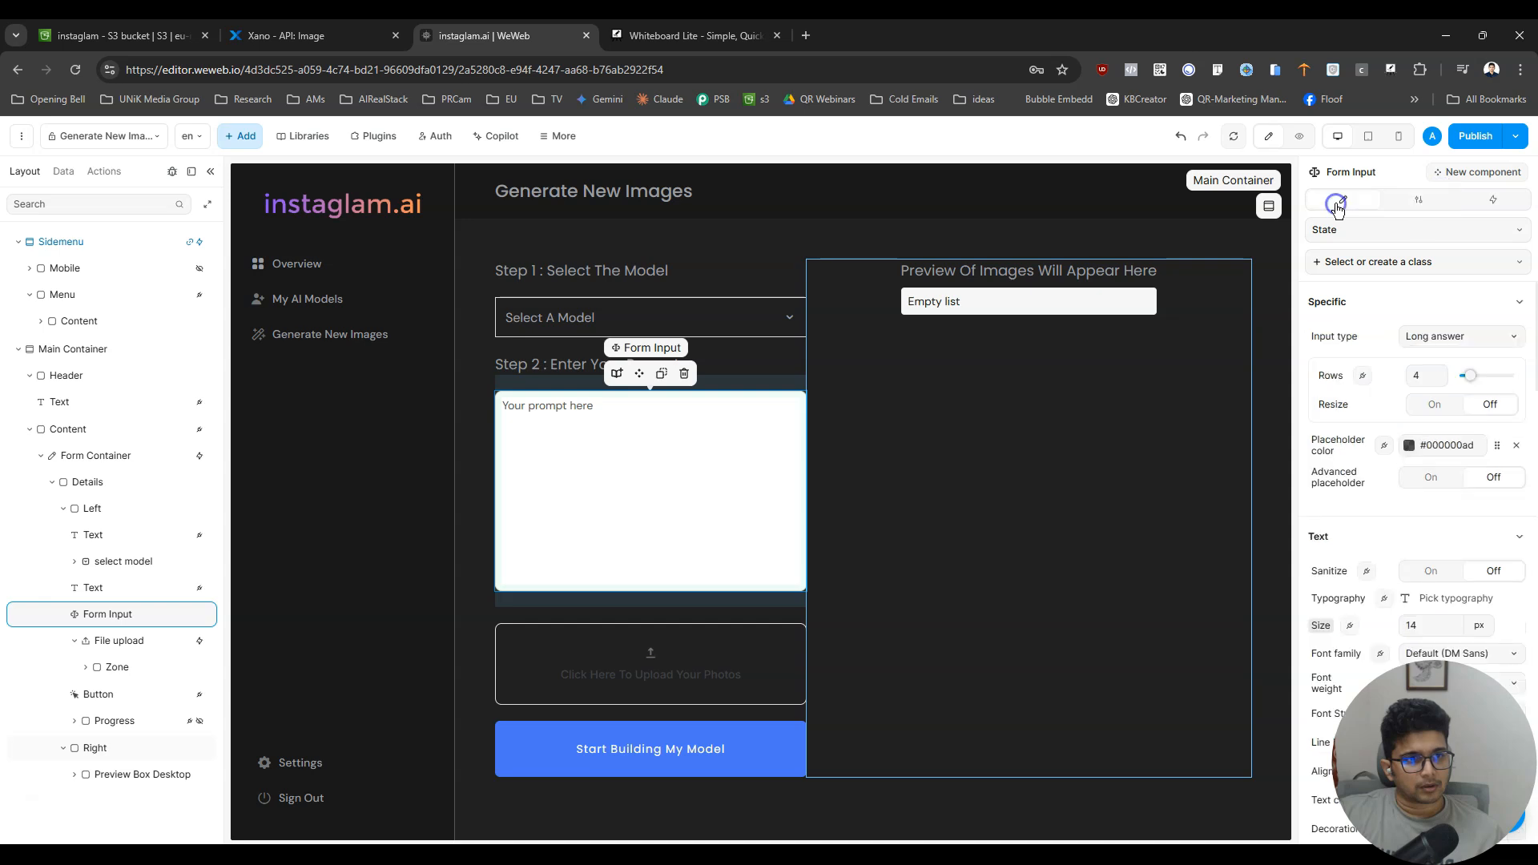
left_click(1418, 200)
triple_click(1445, 373)
type("Enter your pompt here")
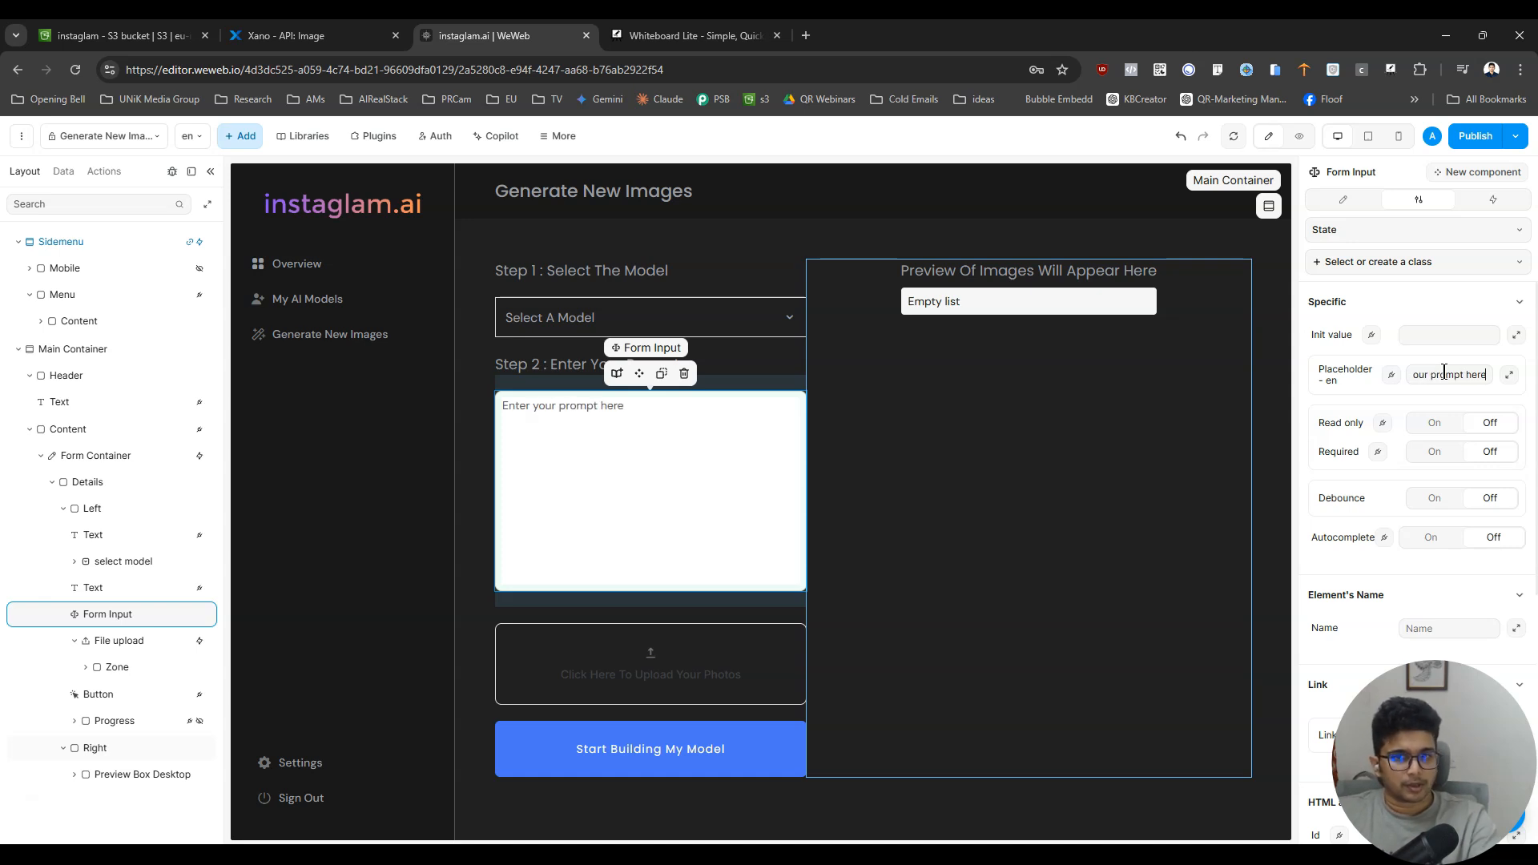
- Bind the prompt input's font family to the main_font brand asset and view the form in the page preview
left_click(1333, 205)
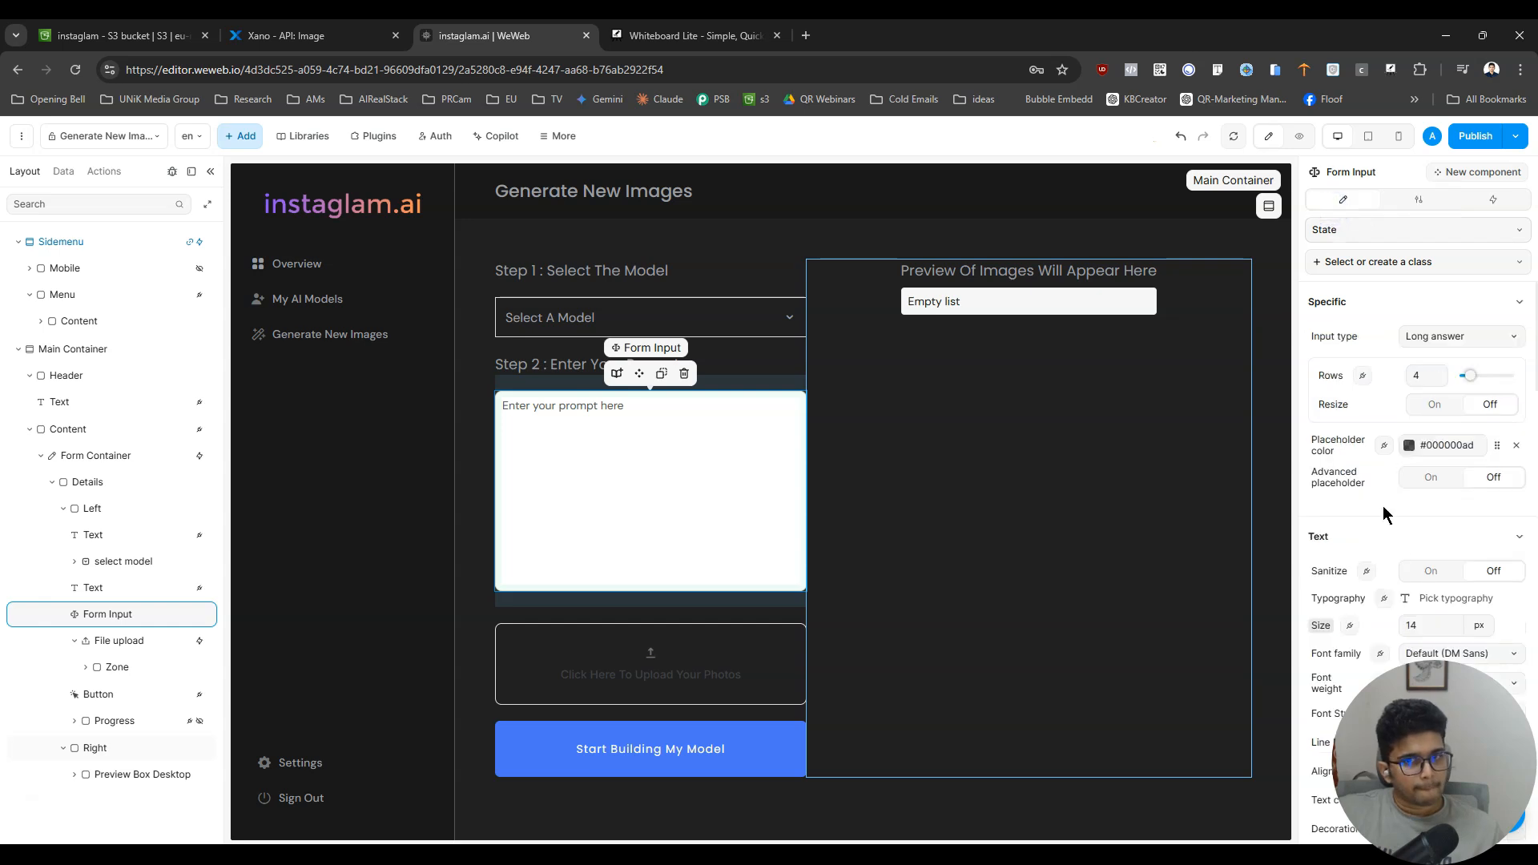
scroll(1387, 526, "down", 3)
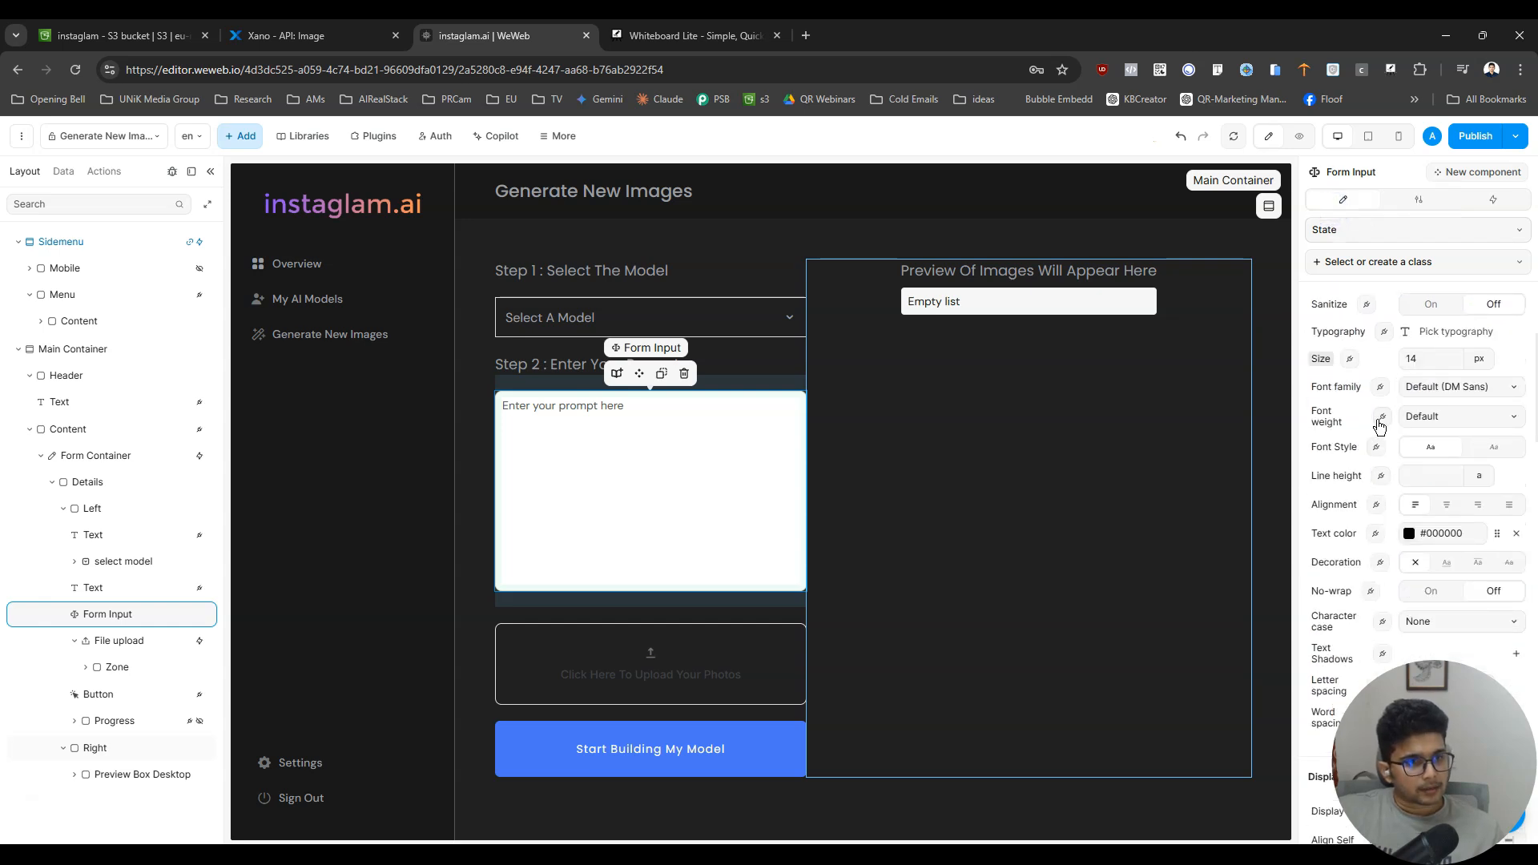
left_click(1380, 387)
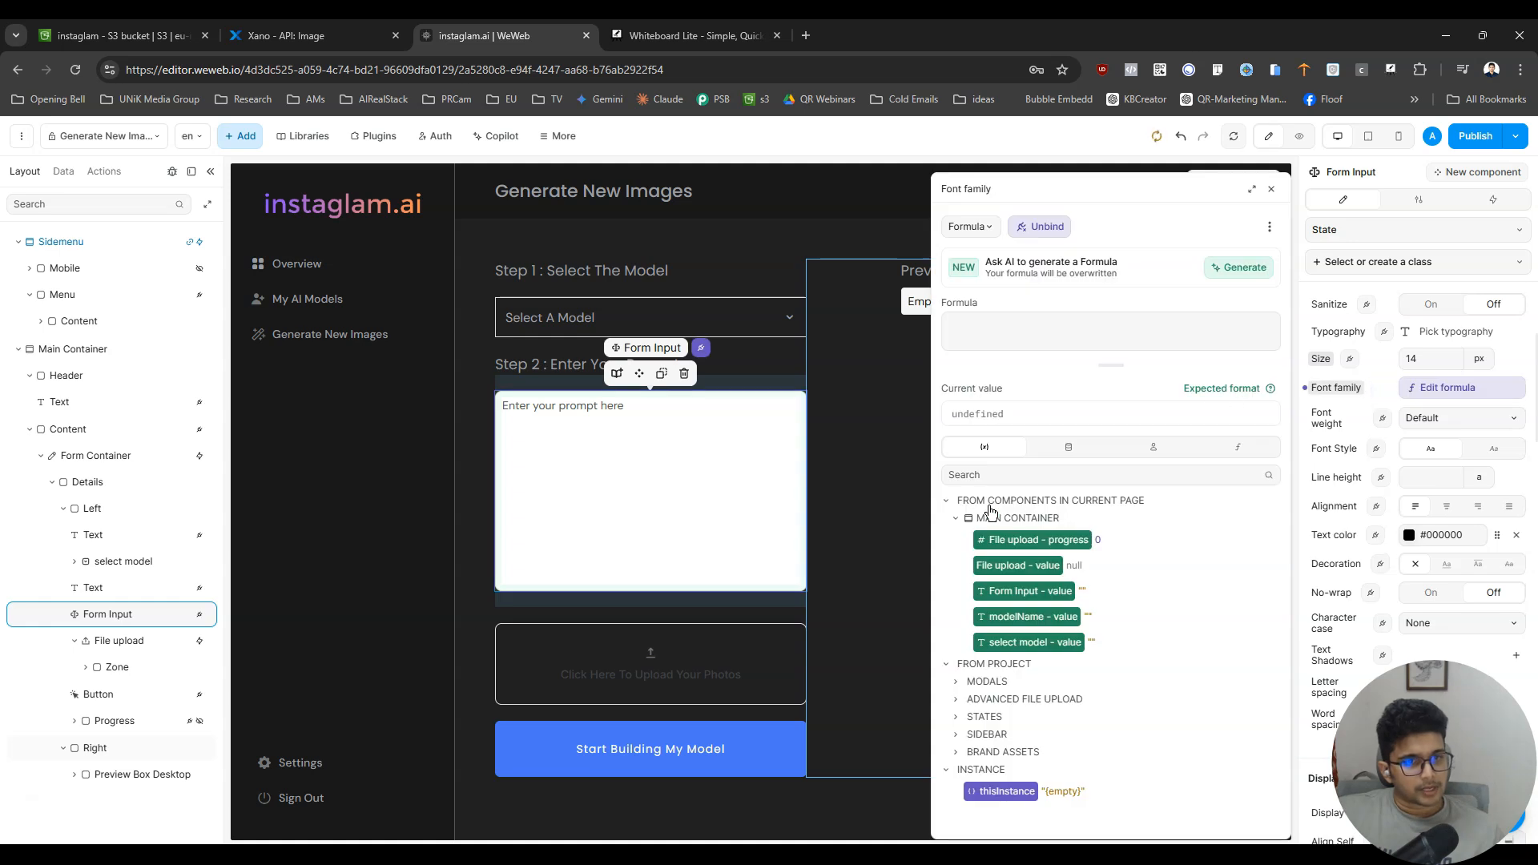
left_click(957, 521)
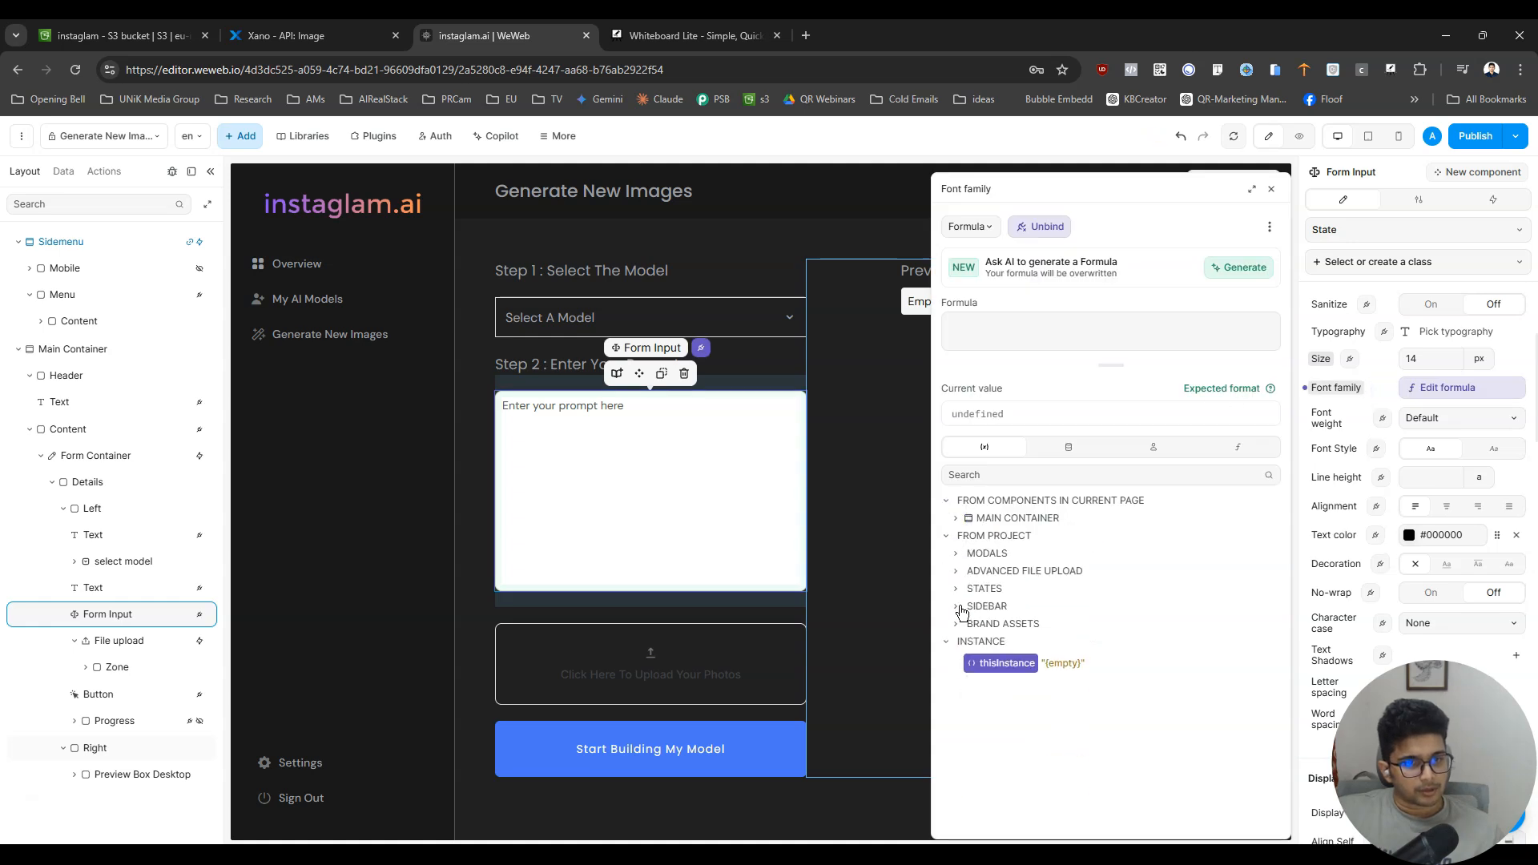
left_click(956, 628)
left_click(1010, 671)
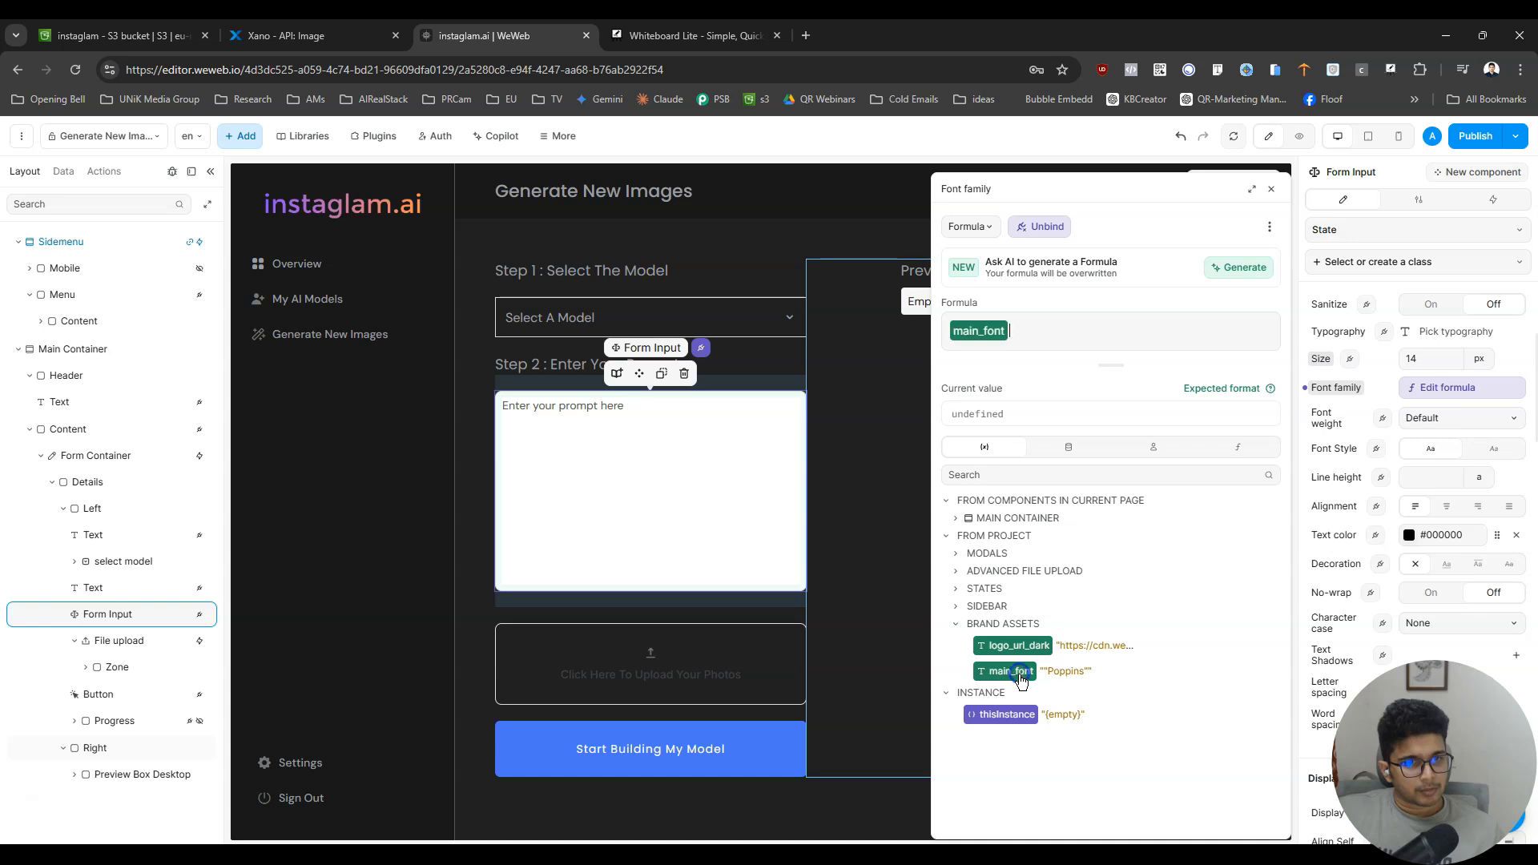
left_click(1440, 389)
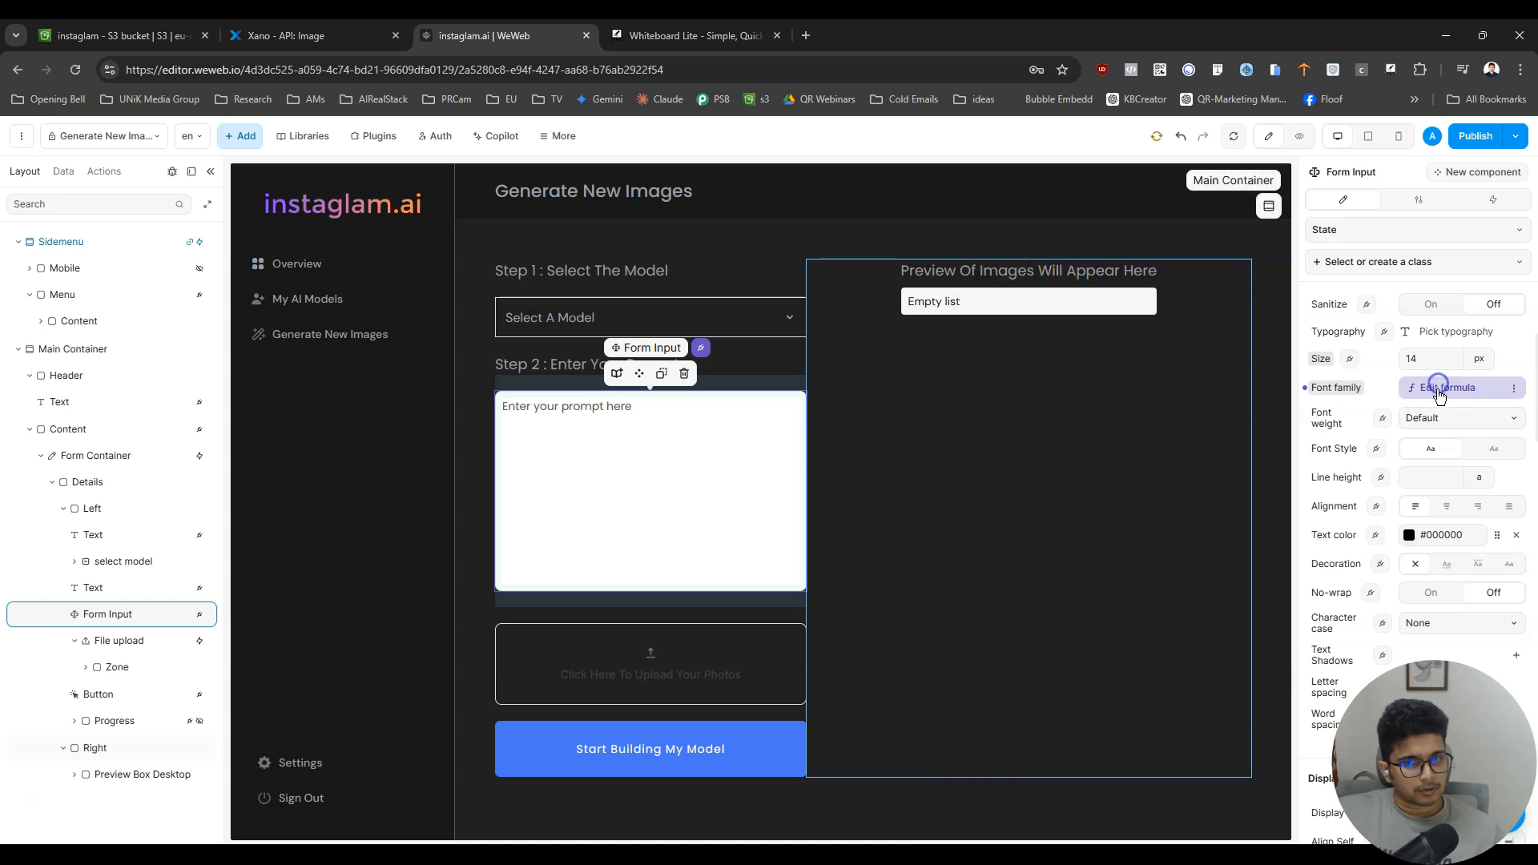
left_click(1298, 141)
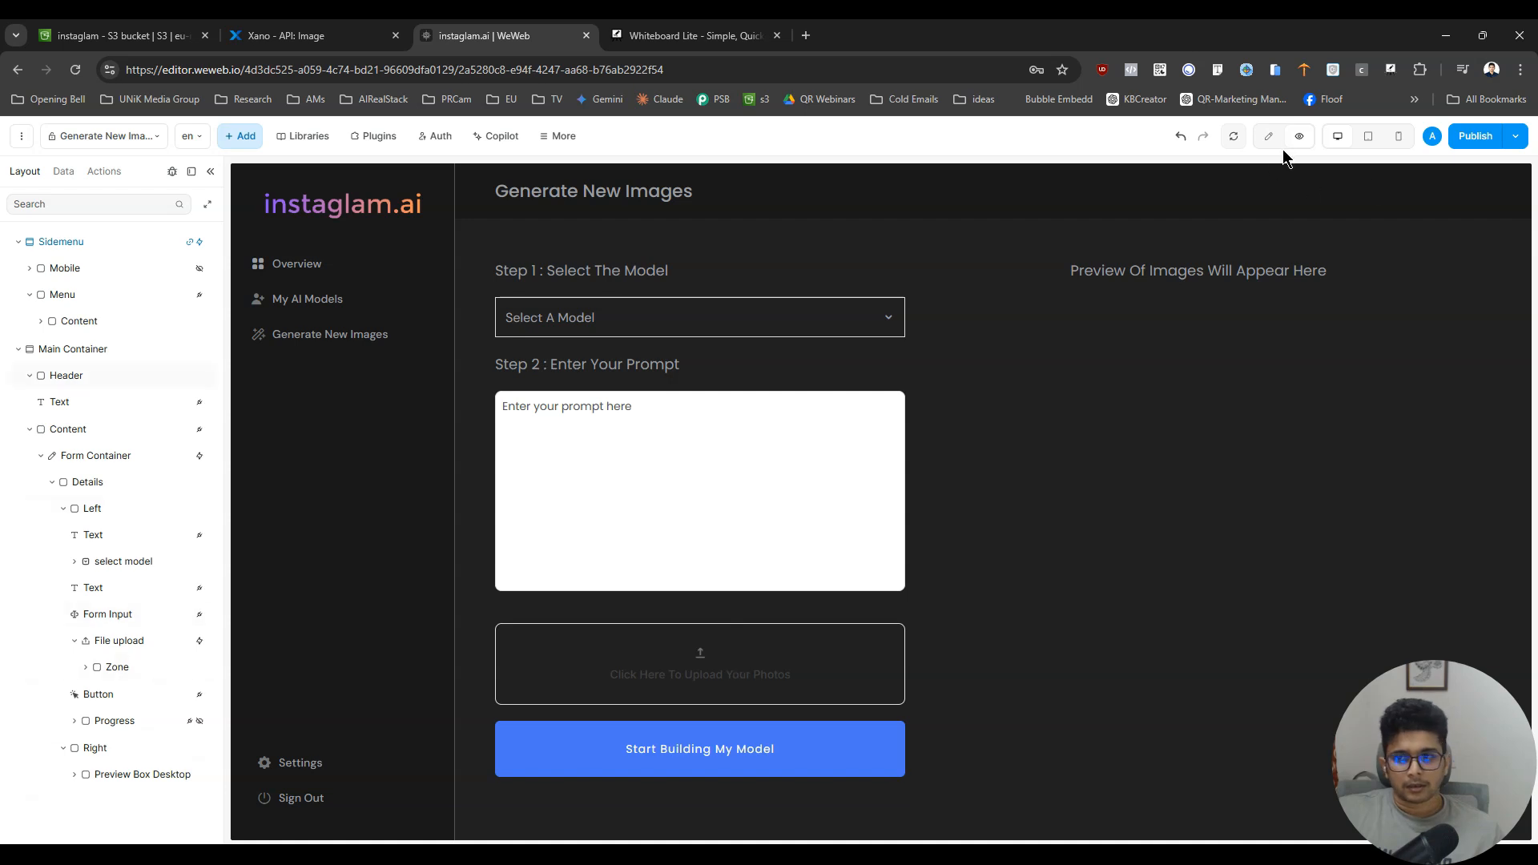
- Switch to Xano, open the /Image endpoint's image_size enum input to examine its allowed values, and return to WeWeb
left_click(297, 35)
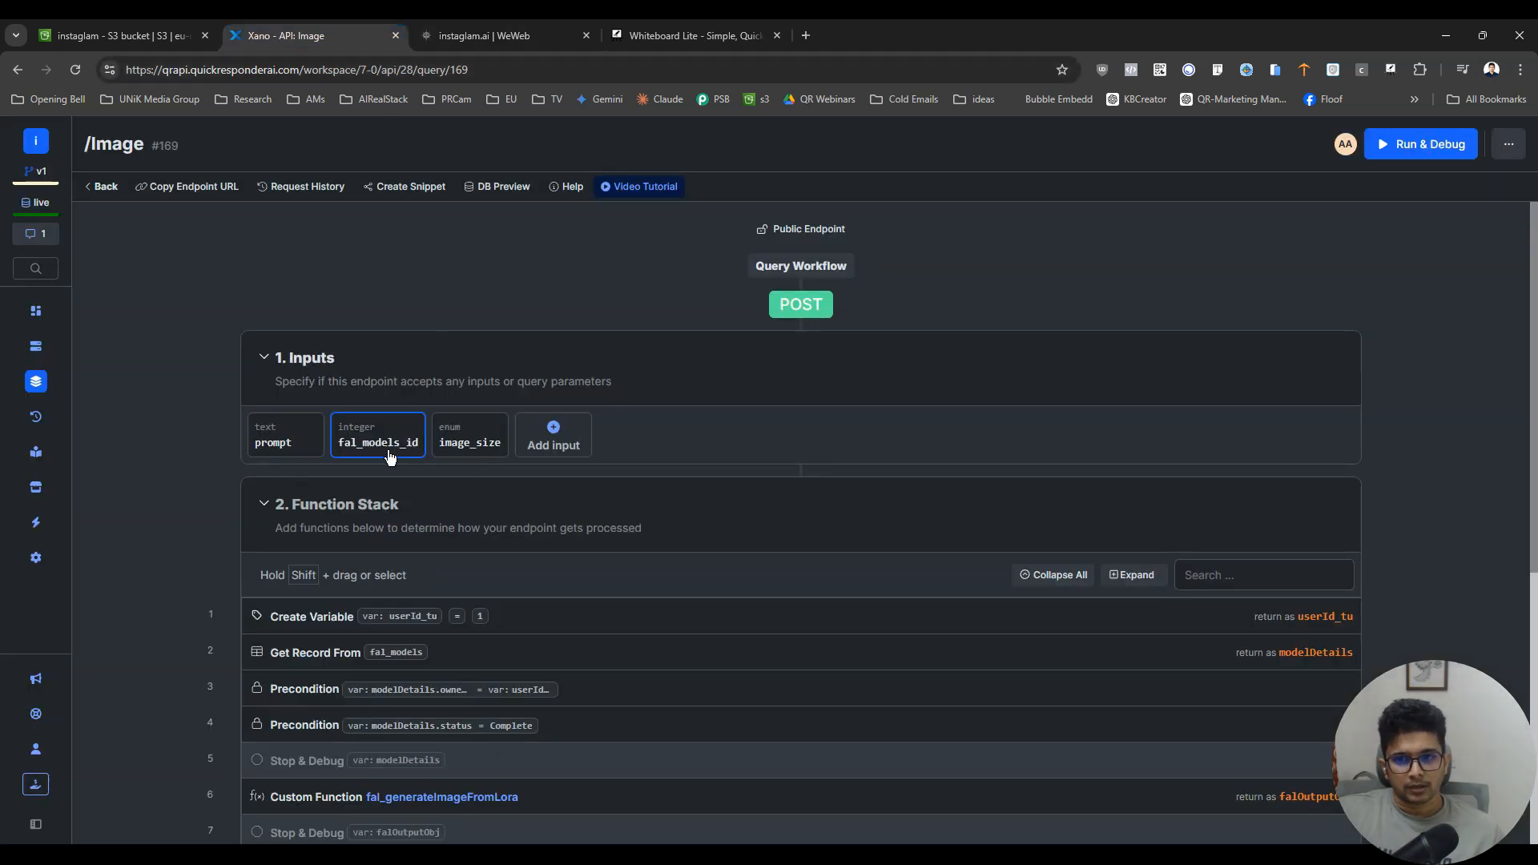
left_click(472, 442)
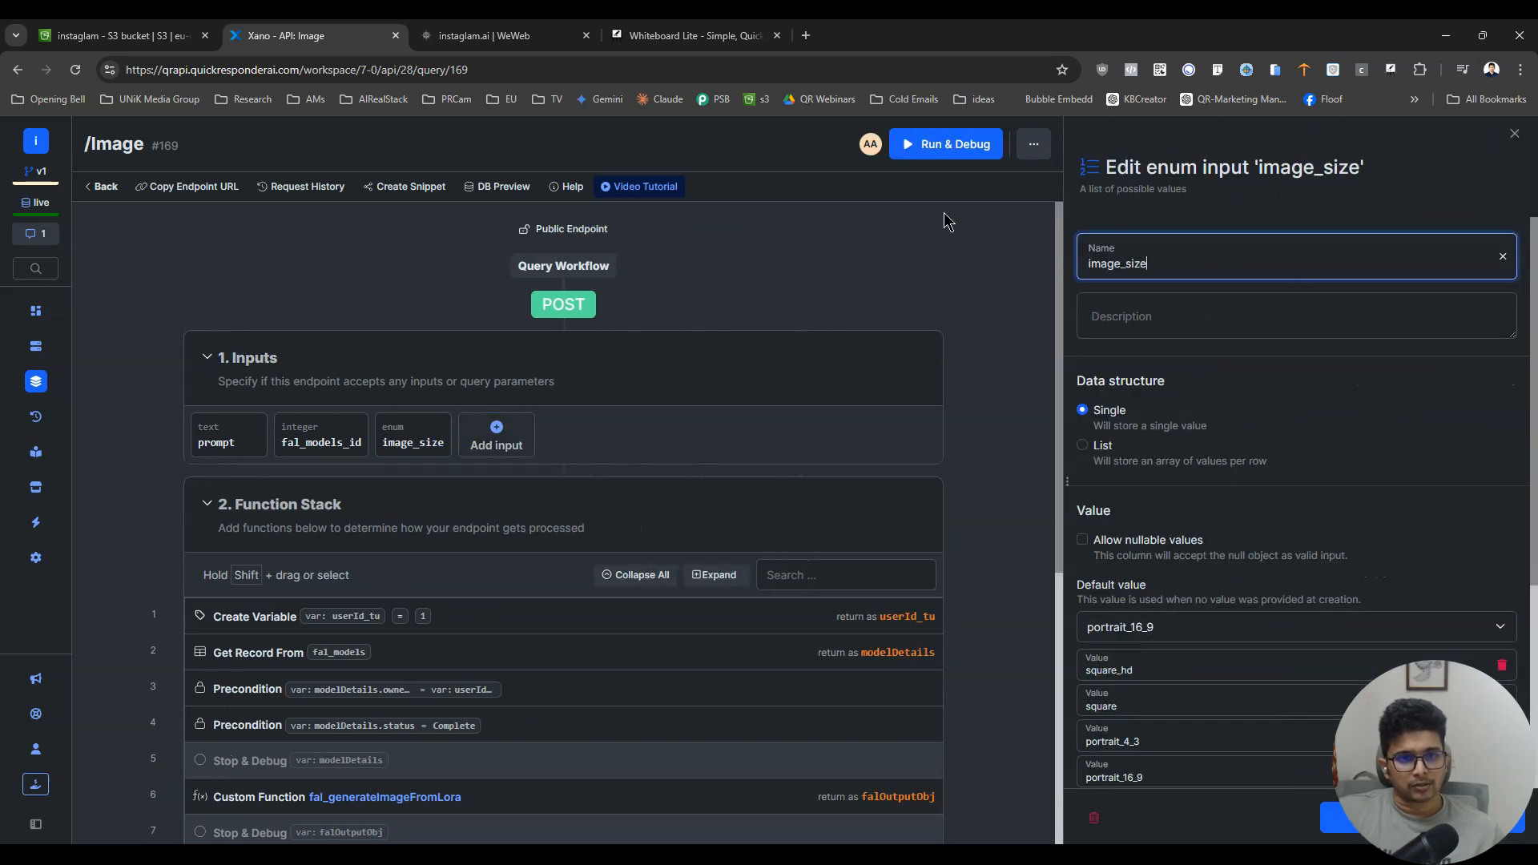
key("ctrl+Tab")
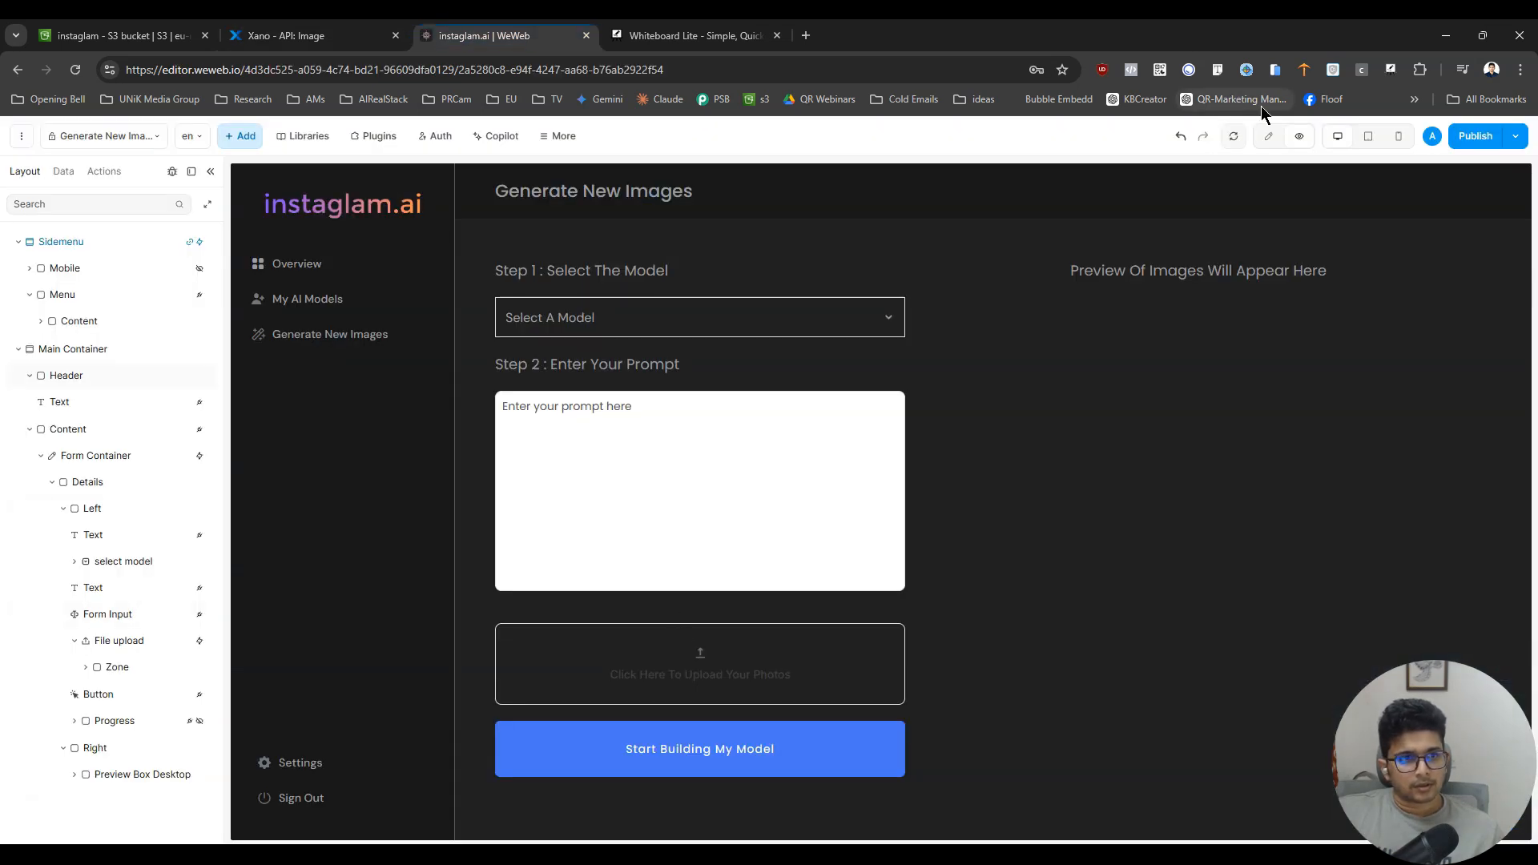
- In editing mode, place a duplicate of the "Step 2 : Enter Your Prompt" heading below the prompt input and delete the file upload element
left_click(1269, 135)
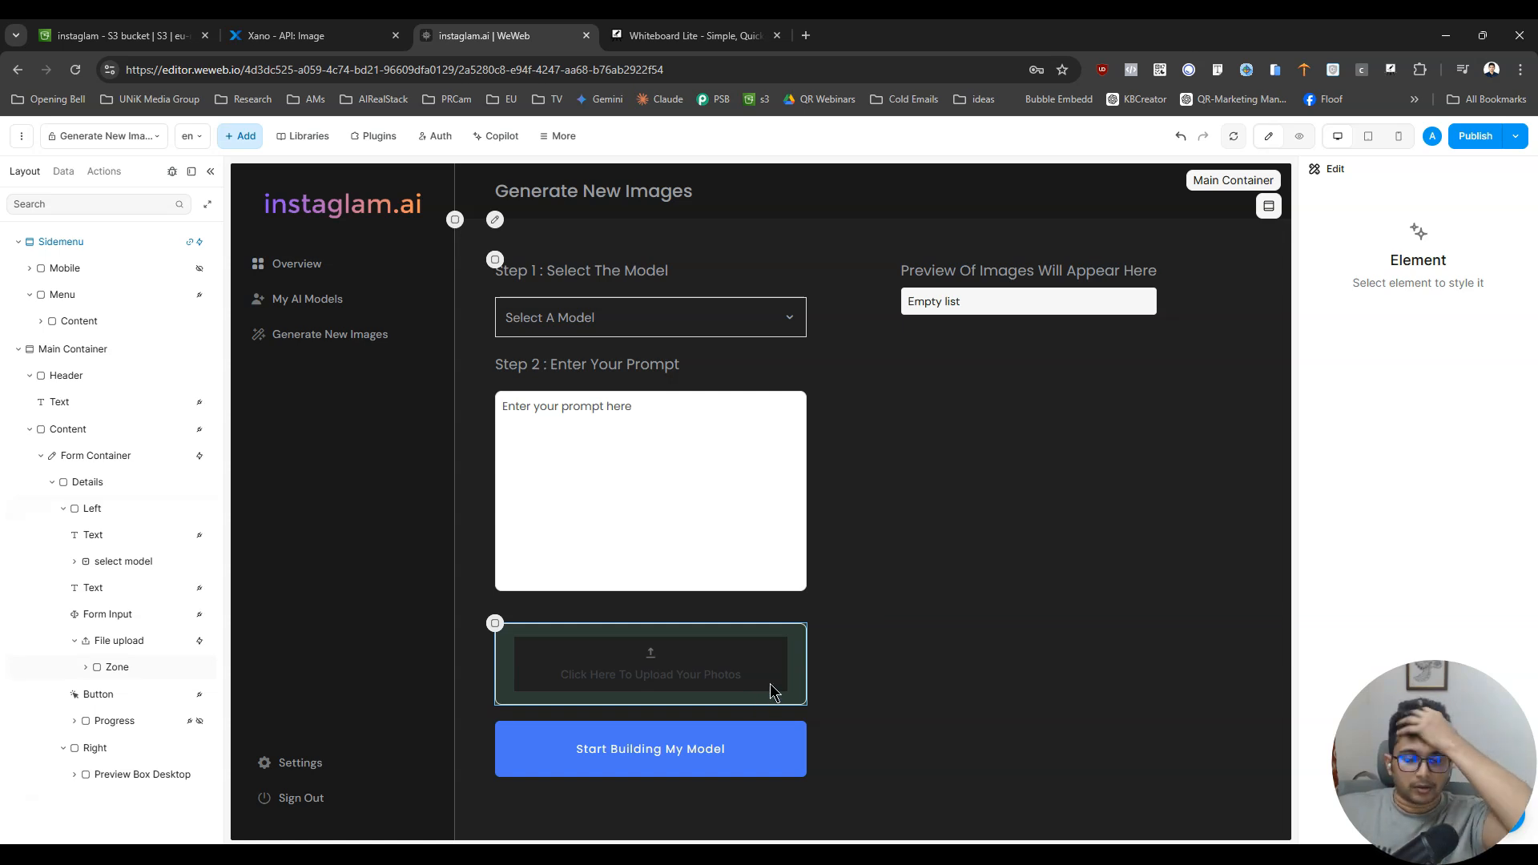
left_click(673, 370)
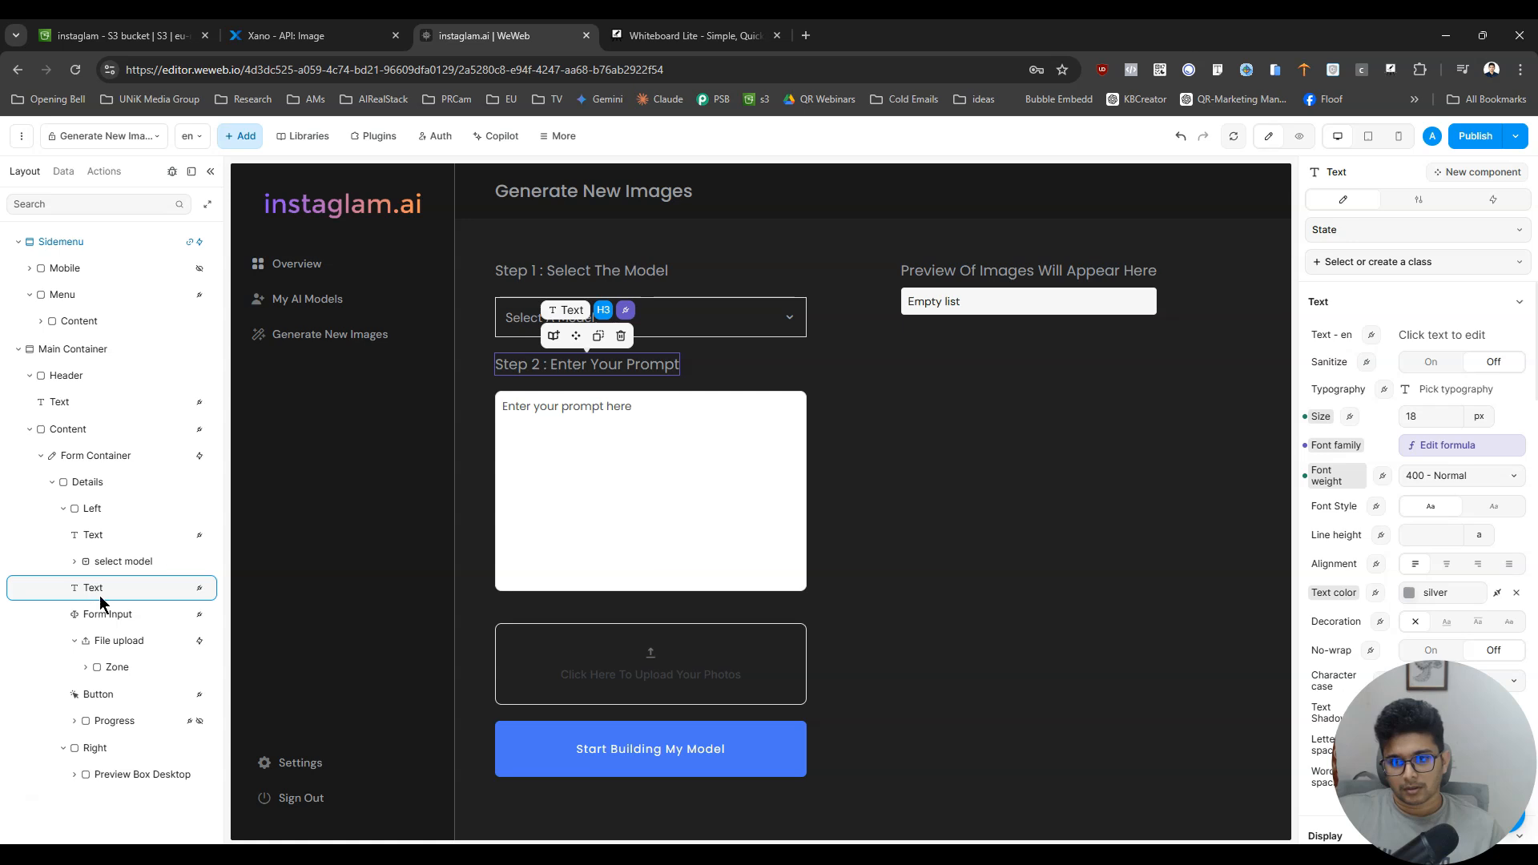
key("ctrl+d")
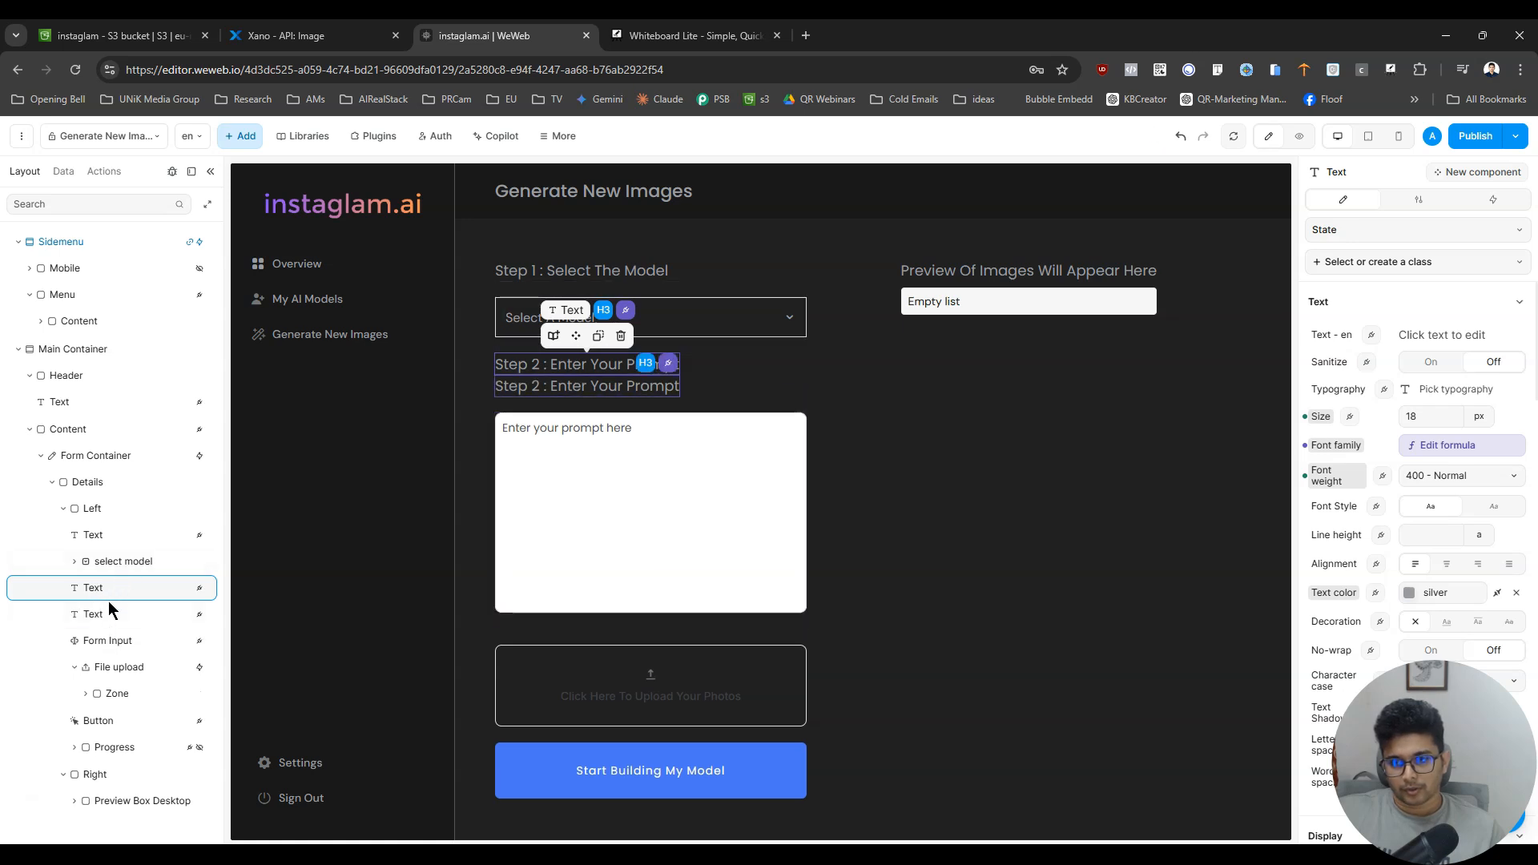
left_click_drag(108, 614, 105, 668)
left_click(109, 665)
key("Delete")
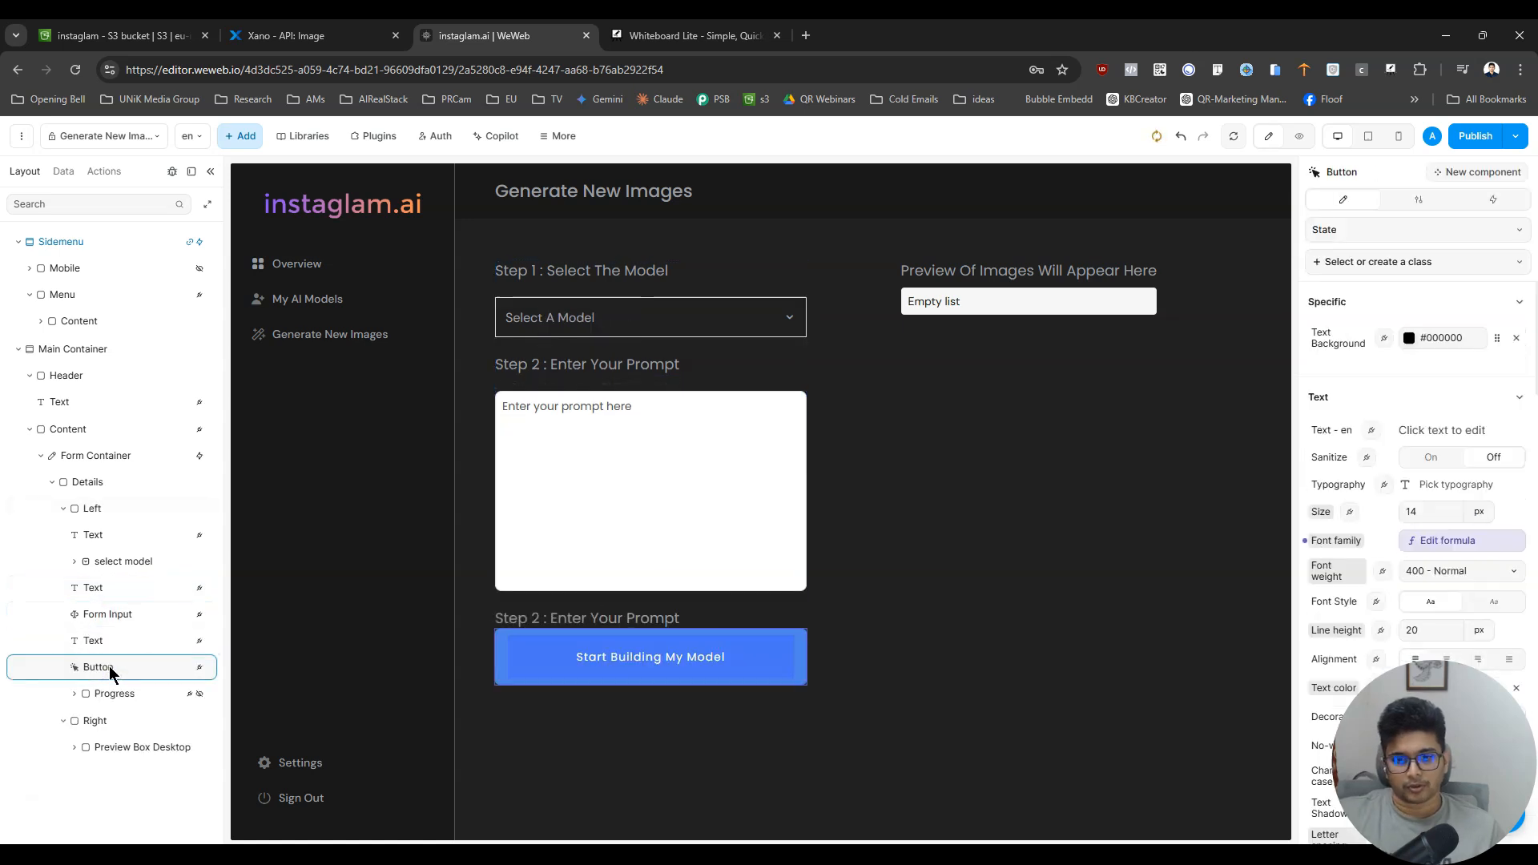
- Change the duplicated heading's text to "Step 3 : Select Image Size"
left_click(114, 646)
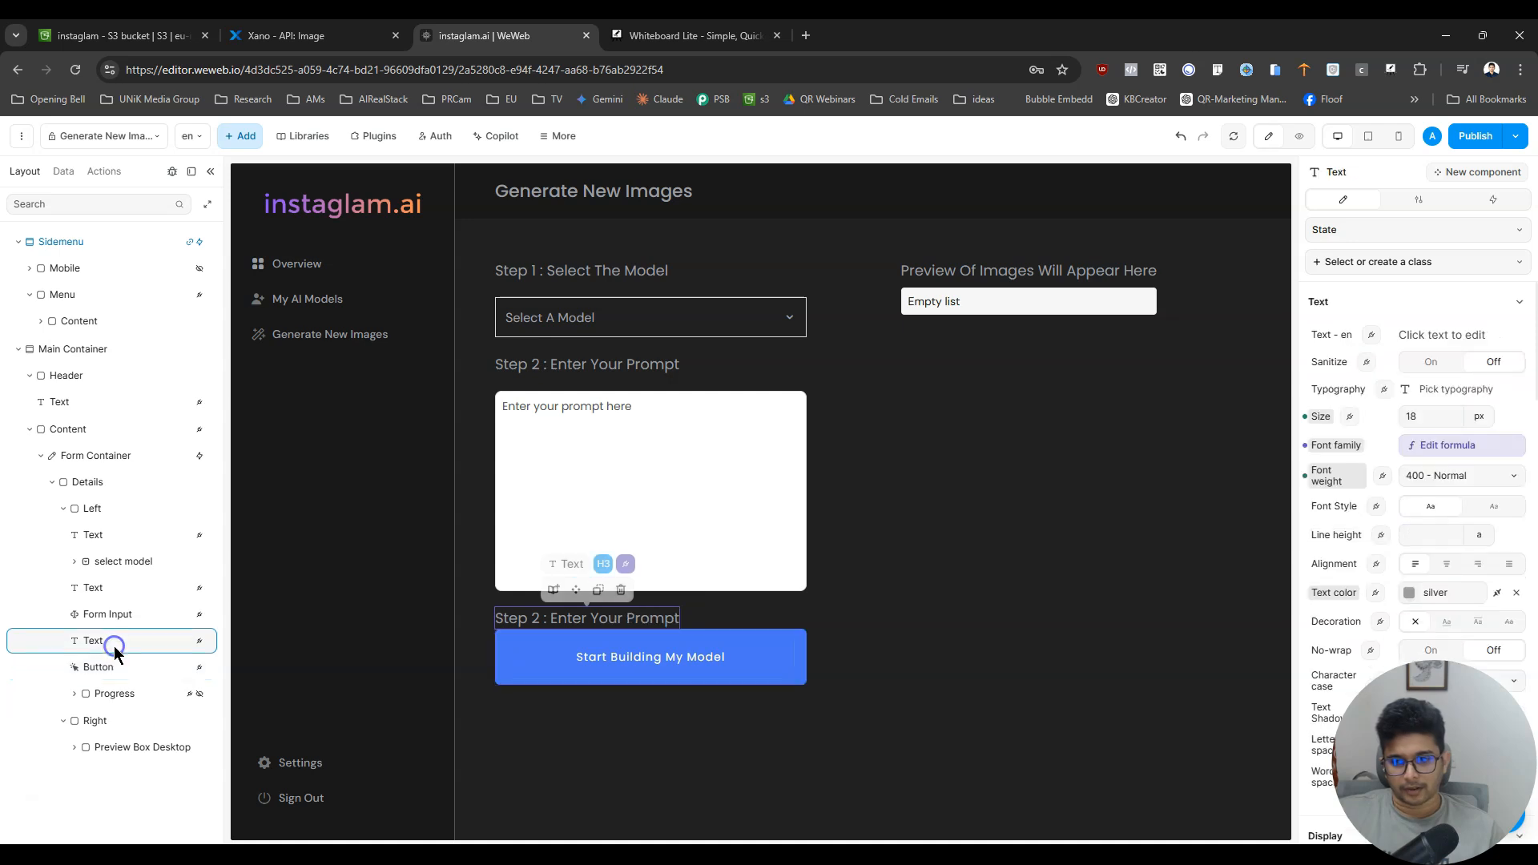
double_click(536, 626)
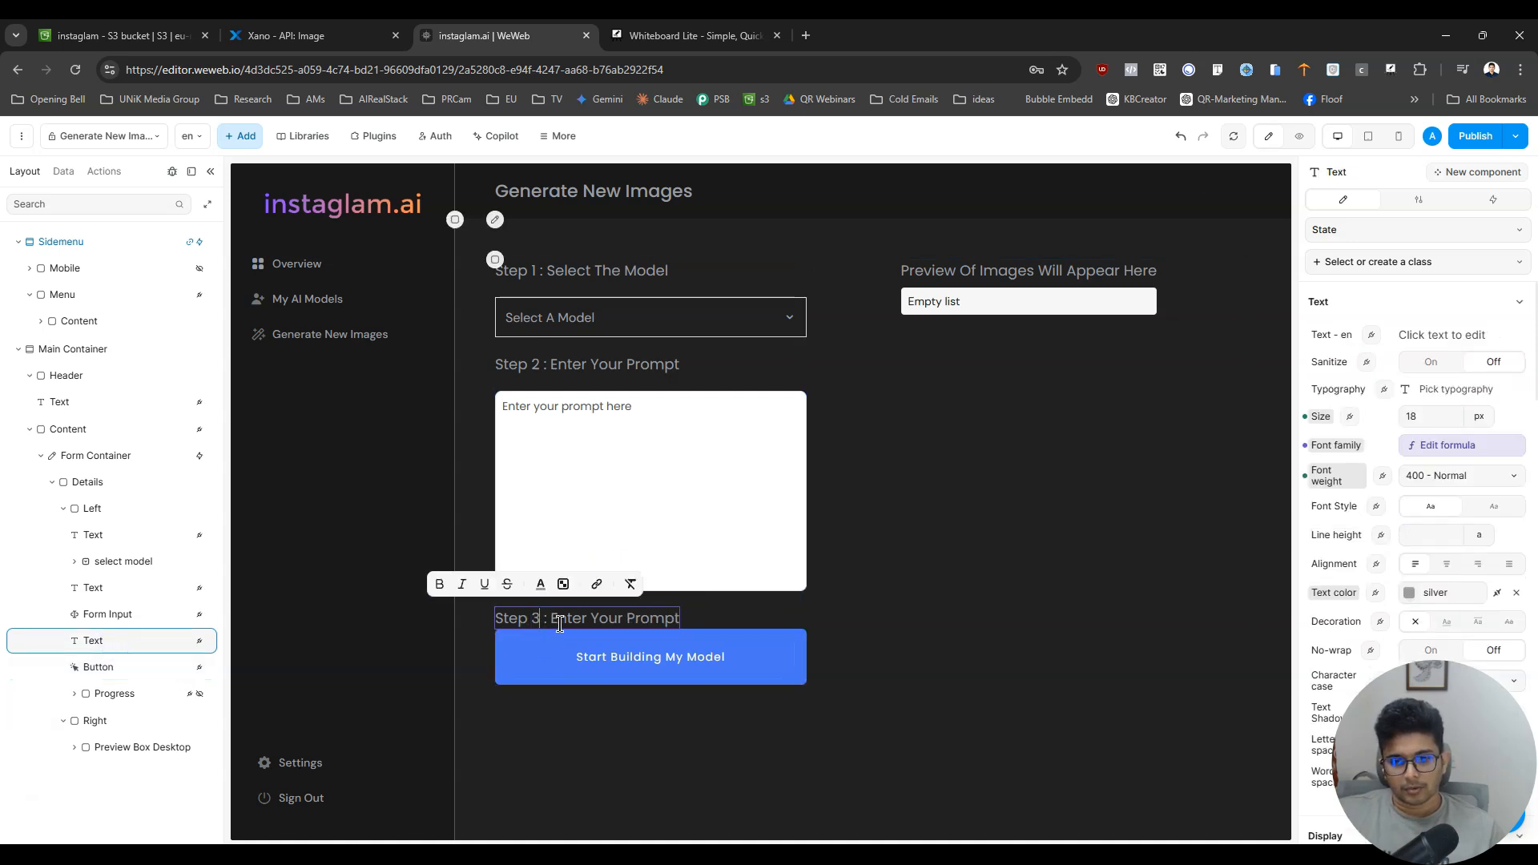
left_click_drag(554, 621, 679, 620)
left_click_drag(551, 620, 677, 620)
type("Select Image Size")
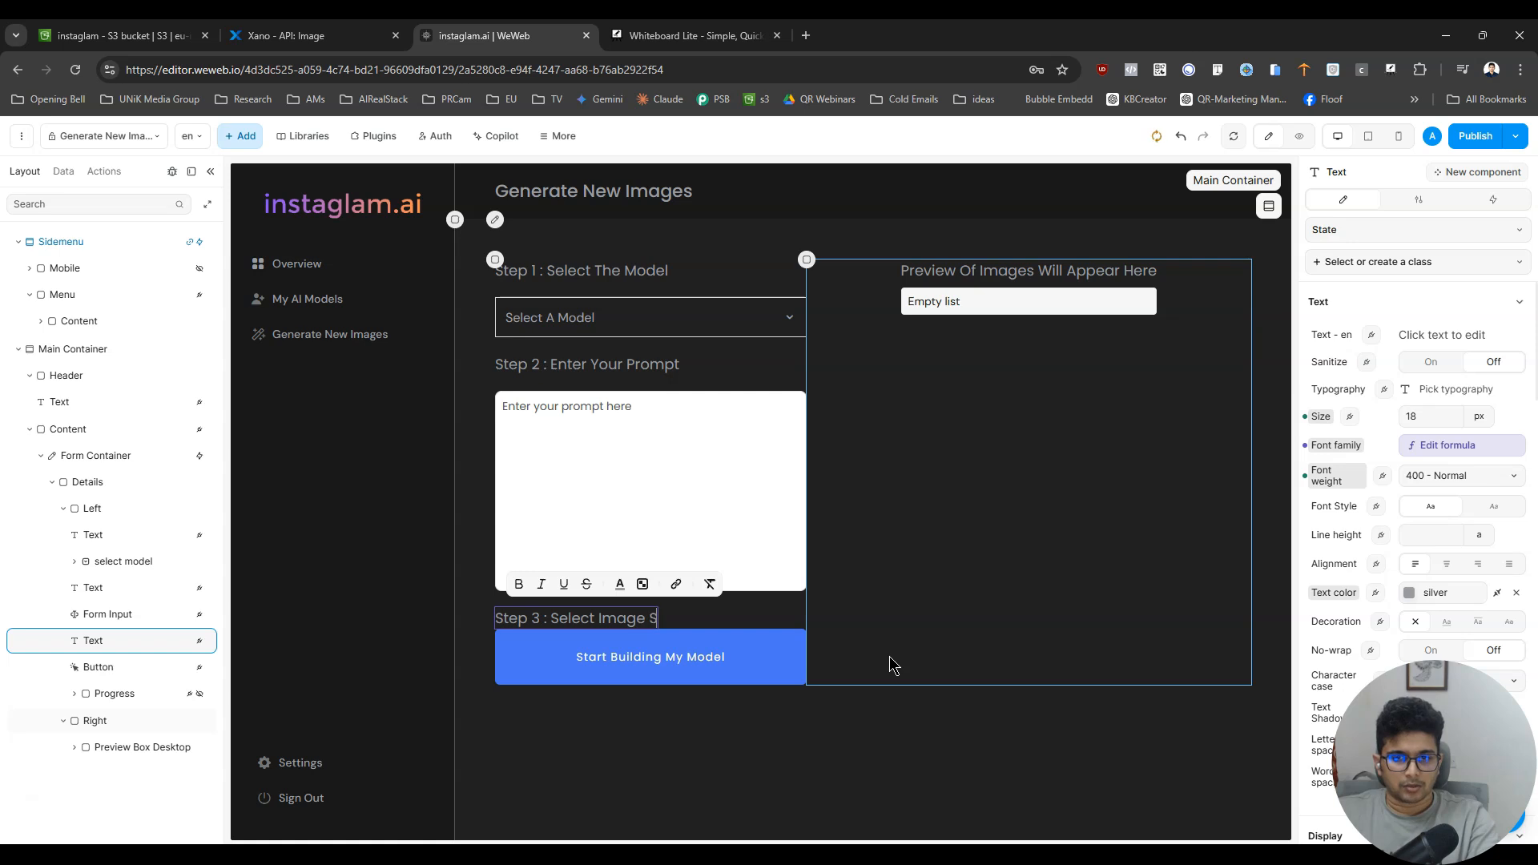
- Duplicate the select model dropdown and place the copy directly below the Step 3 heading
left_click(677, 331)
key("ctrl+d")
left_click_drag(116, 587, 122, 689)
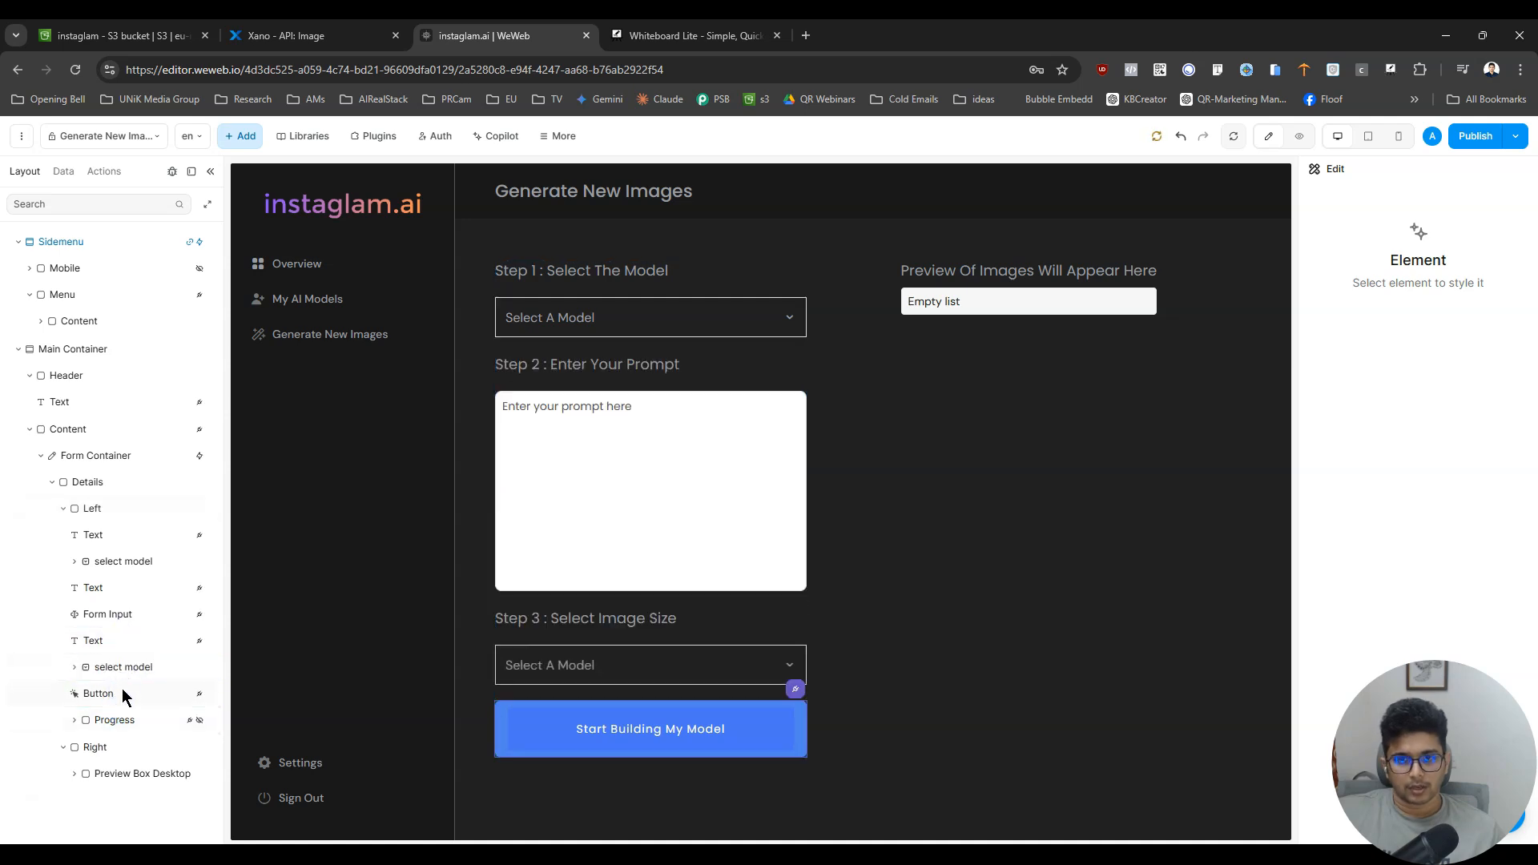
- Rename the duplicated dropdown below the Step 3 heading as "select Image Size"
left_click(597, 661)
left_click(1420, 199)
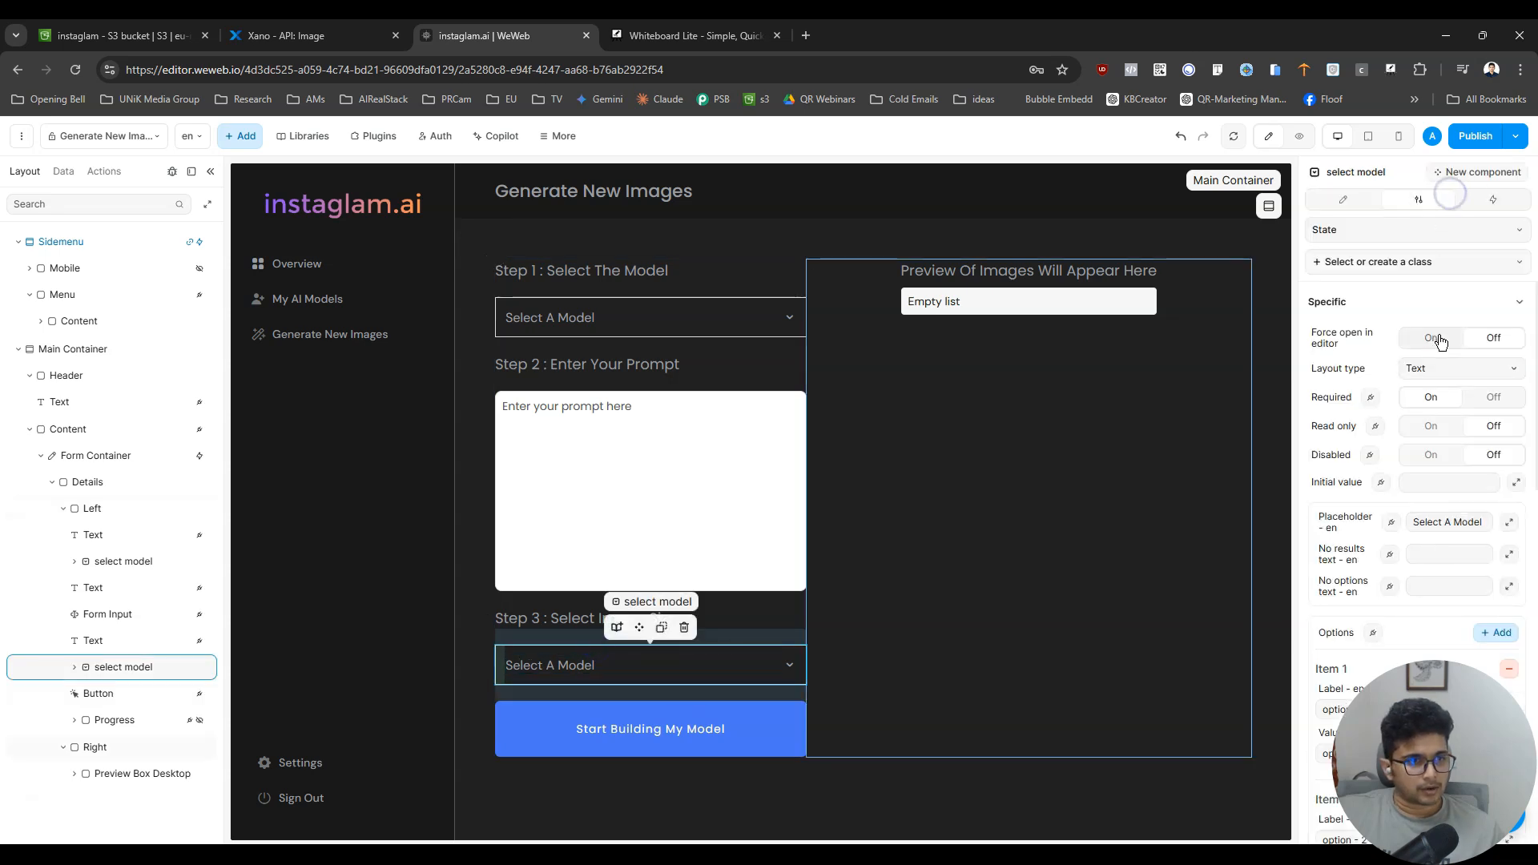
double_click(133, 668)
type("select")
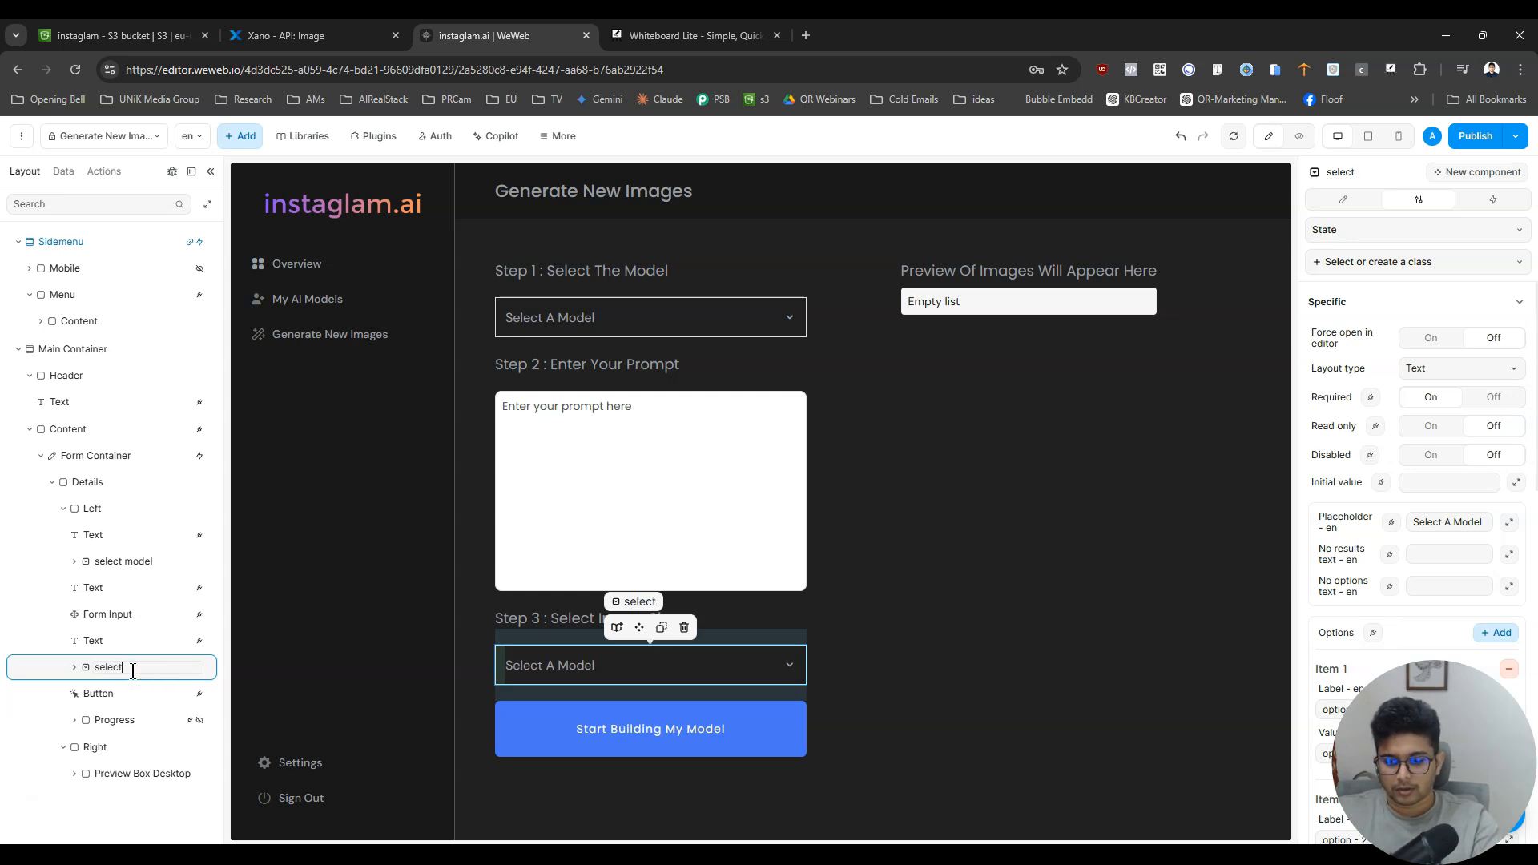
type(" Image Size")
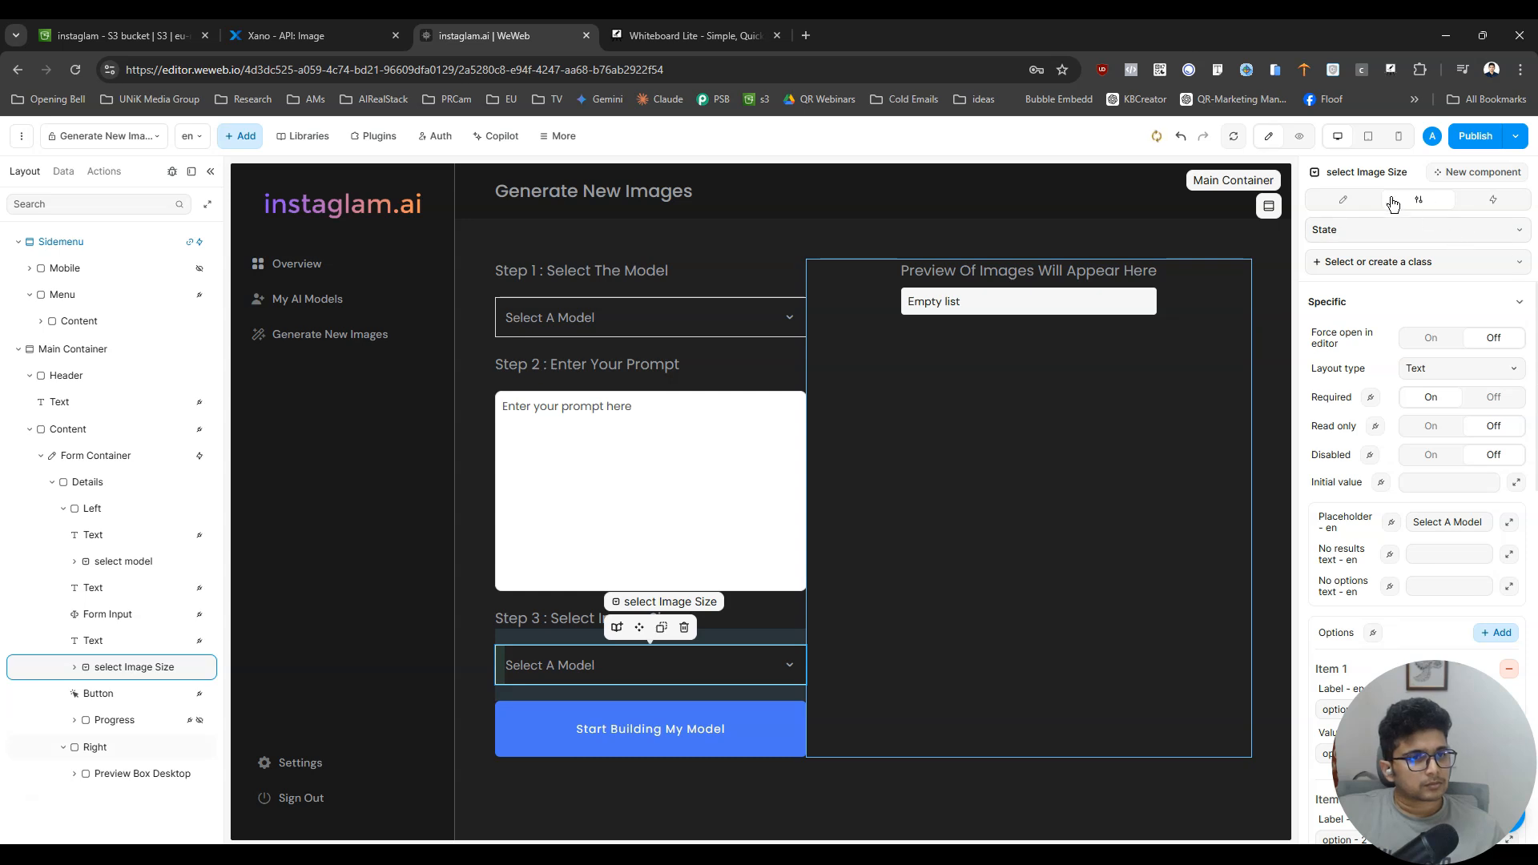
left_click(1487, 200)
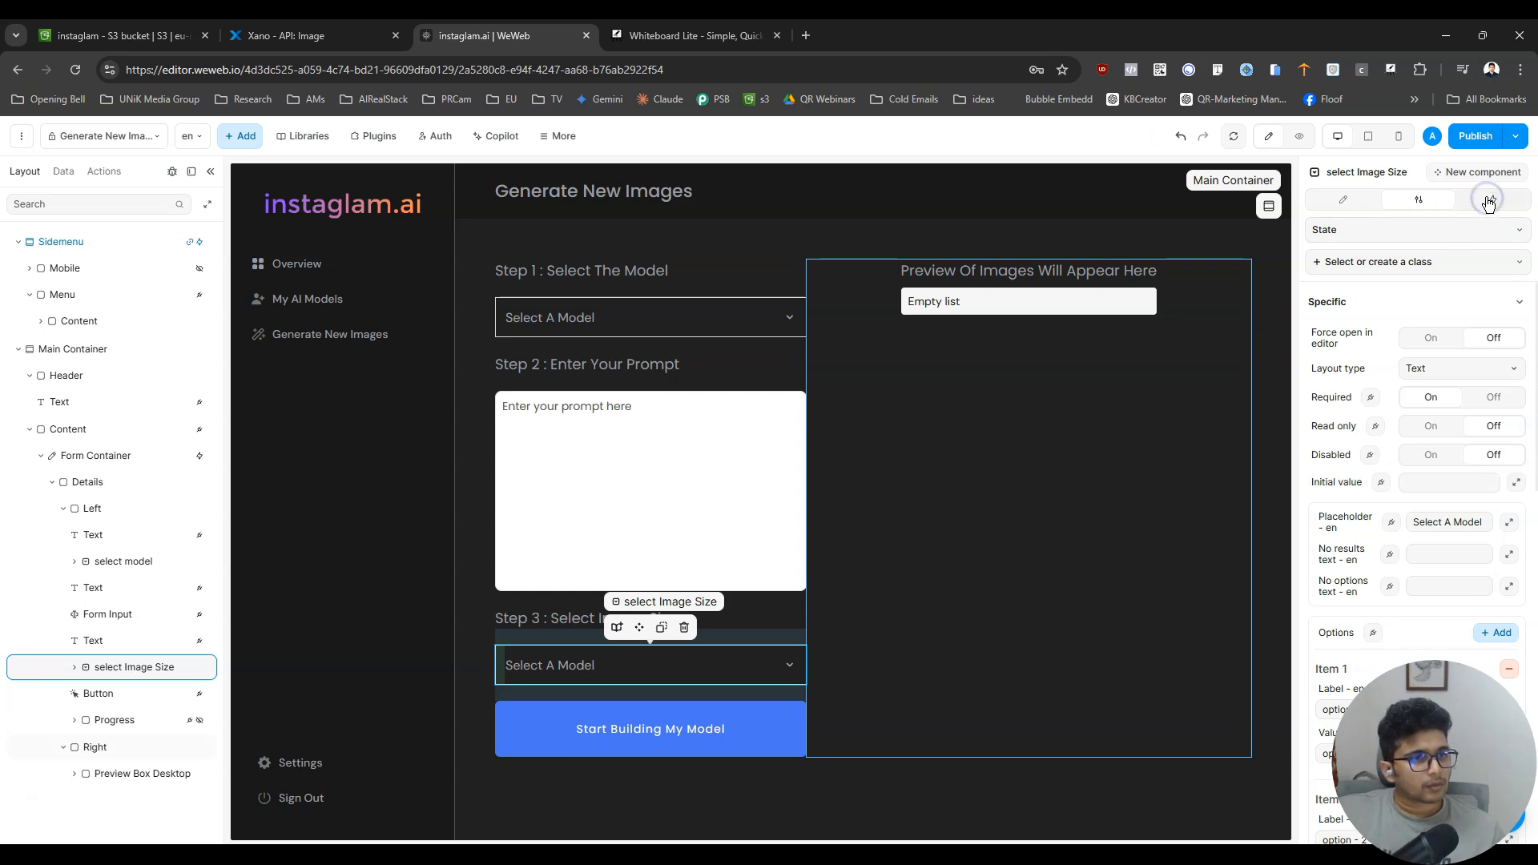
left_click(1419, 199)
left_click(1444, 368)
left_click(1443, 359)
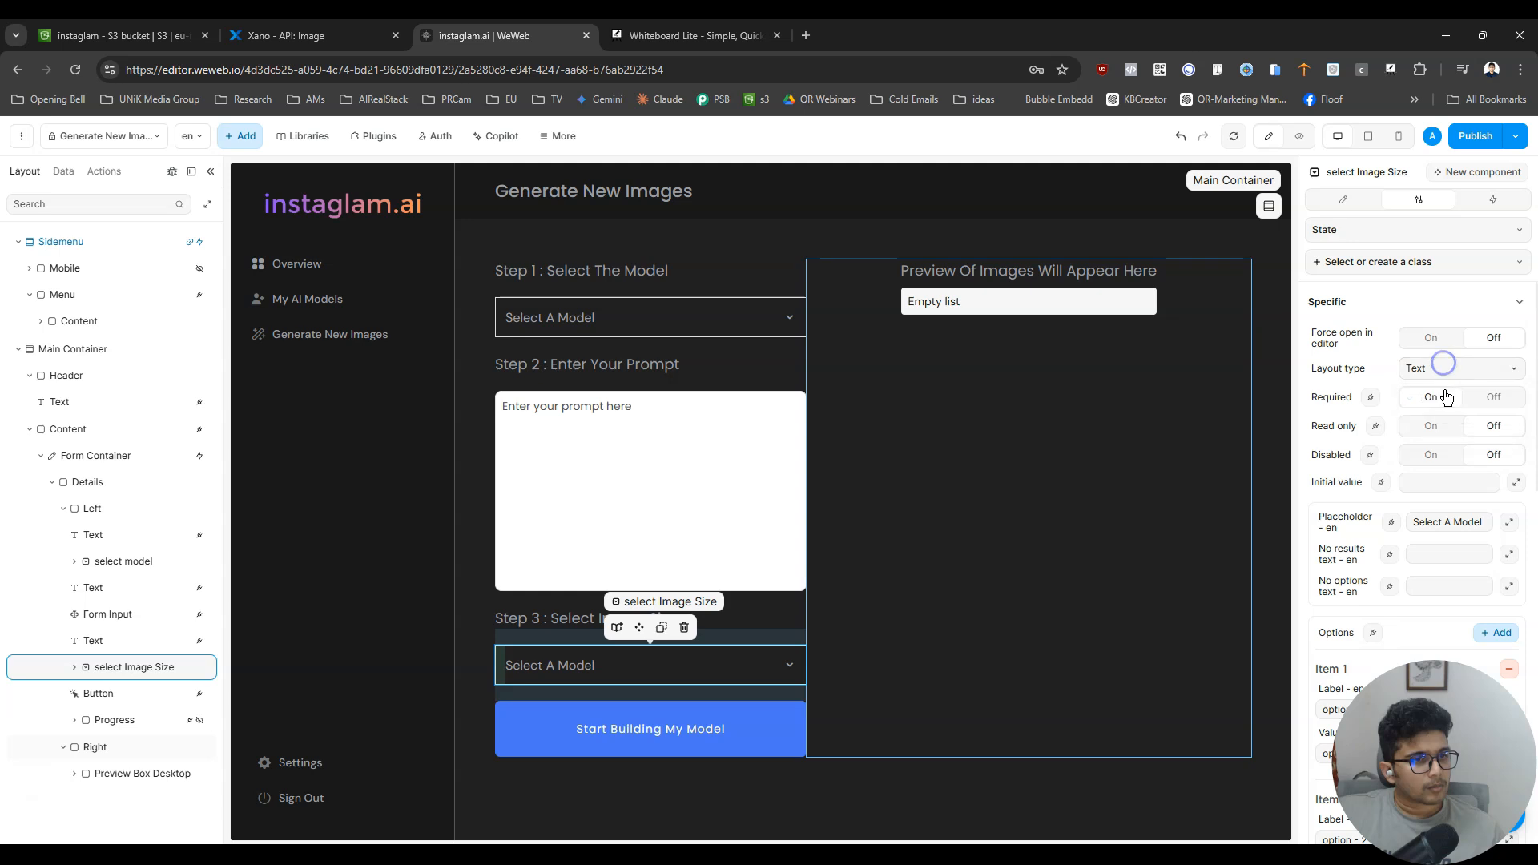
left_click(1349, 204)
left_click(1406, 204)
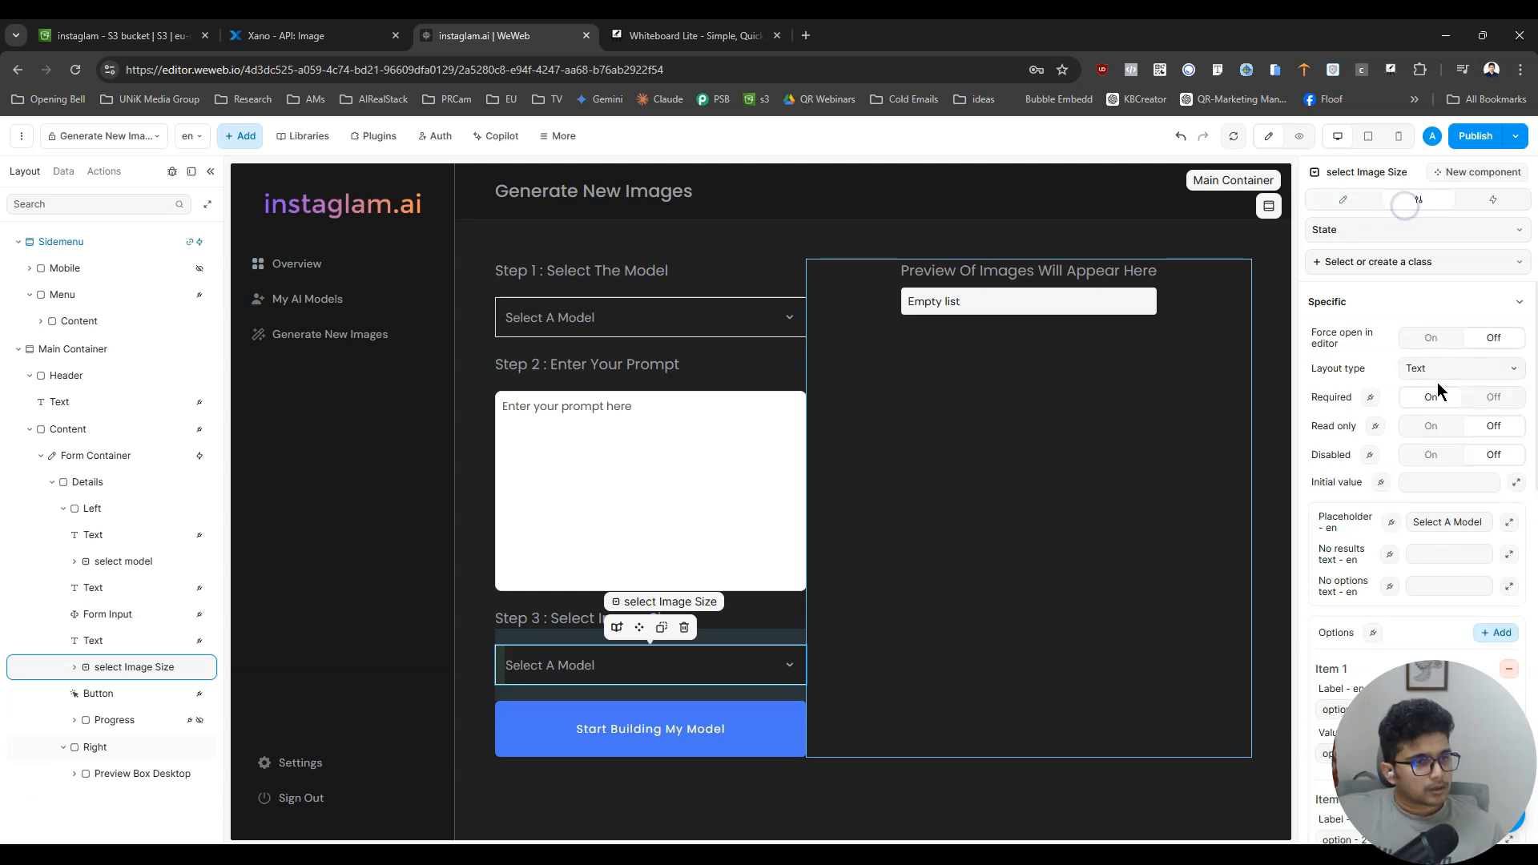
- Set the placeholder of the image size dropdown to "Select Image Size"
triple_click(1470, 522)
type("image_size")
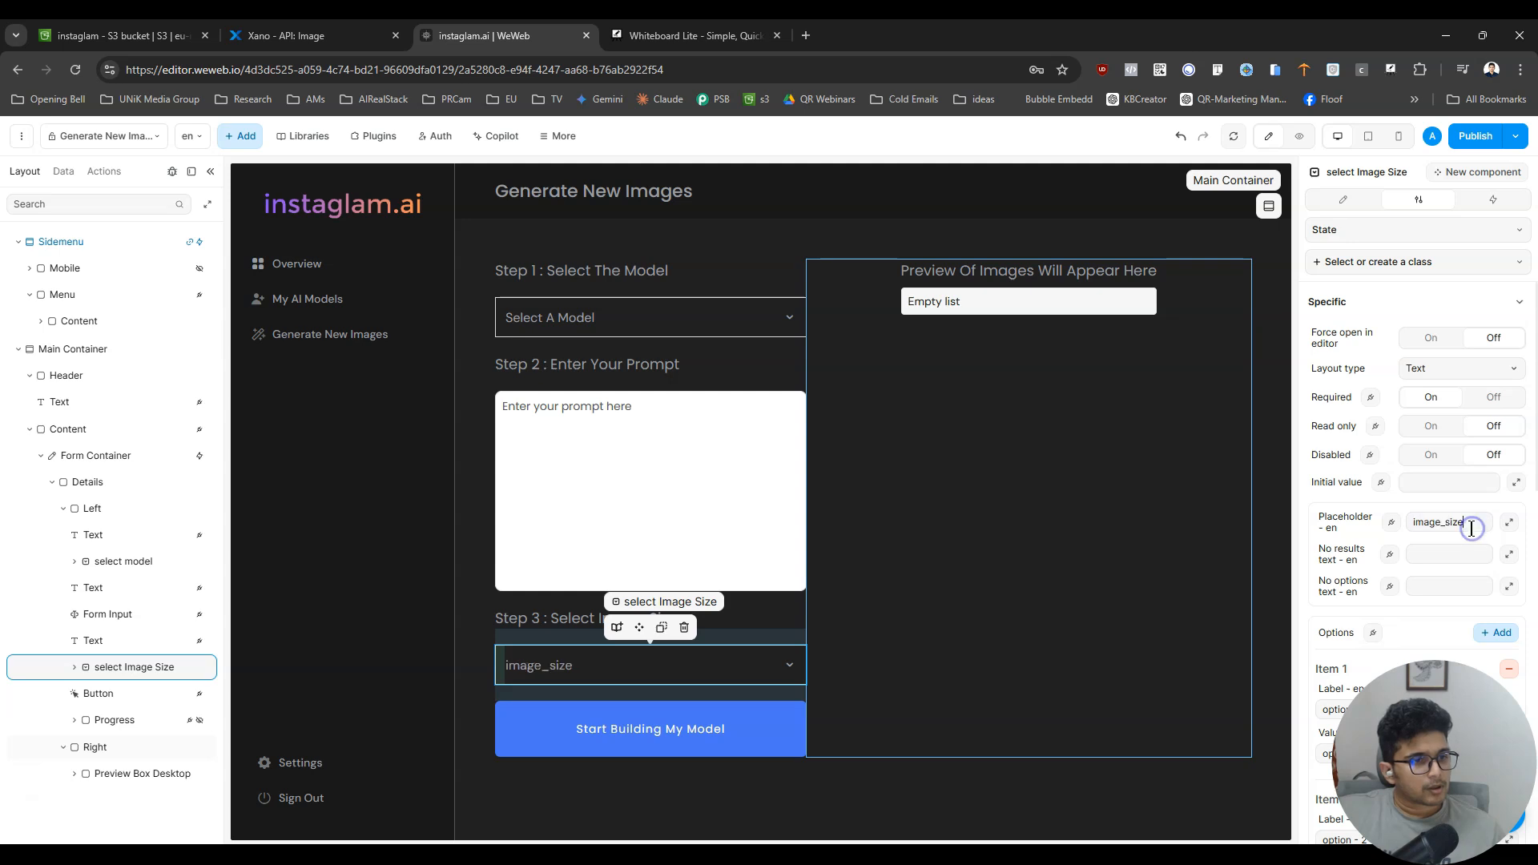
triple_click(1471, 523)
type("Select Image Size")
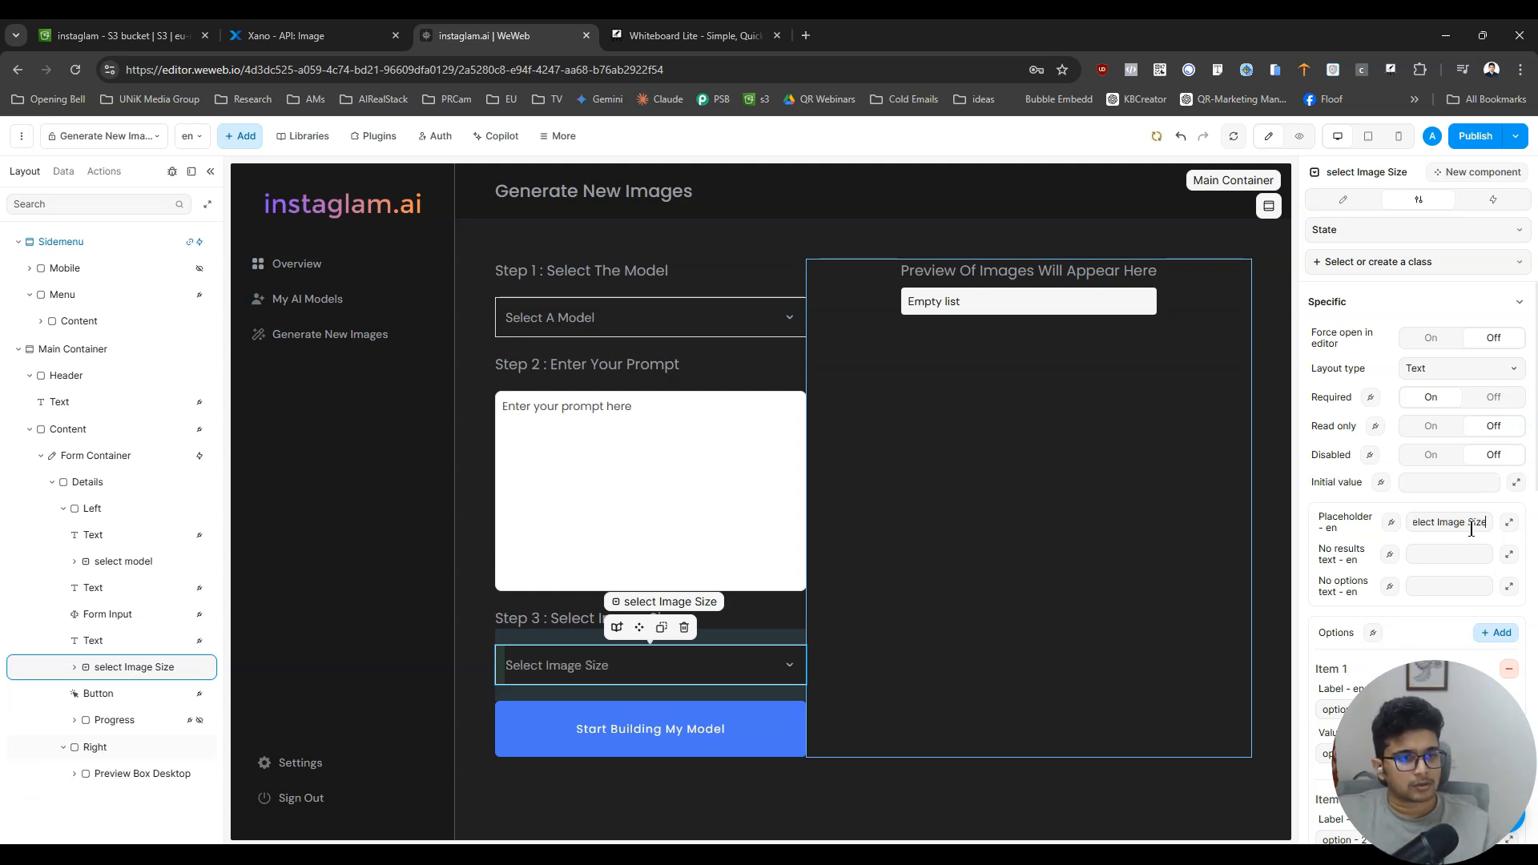
- Copy square_hd from the image_size values in Xano and set it as the label and value of the dropdown's first option in WeWeb
scroll(1474, 577, "down", 3)
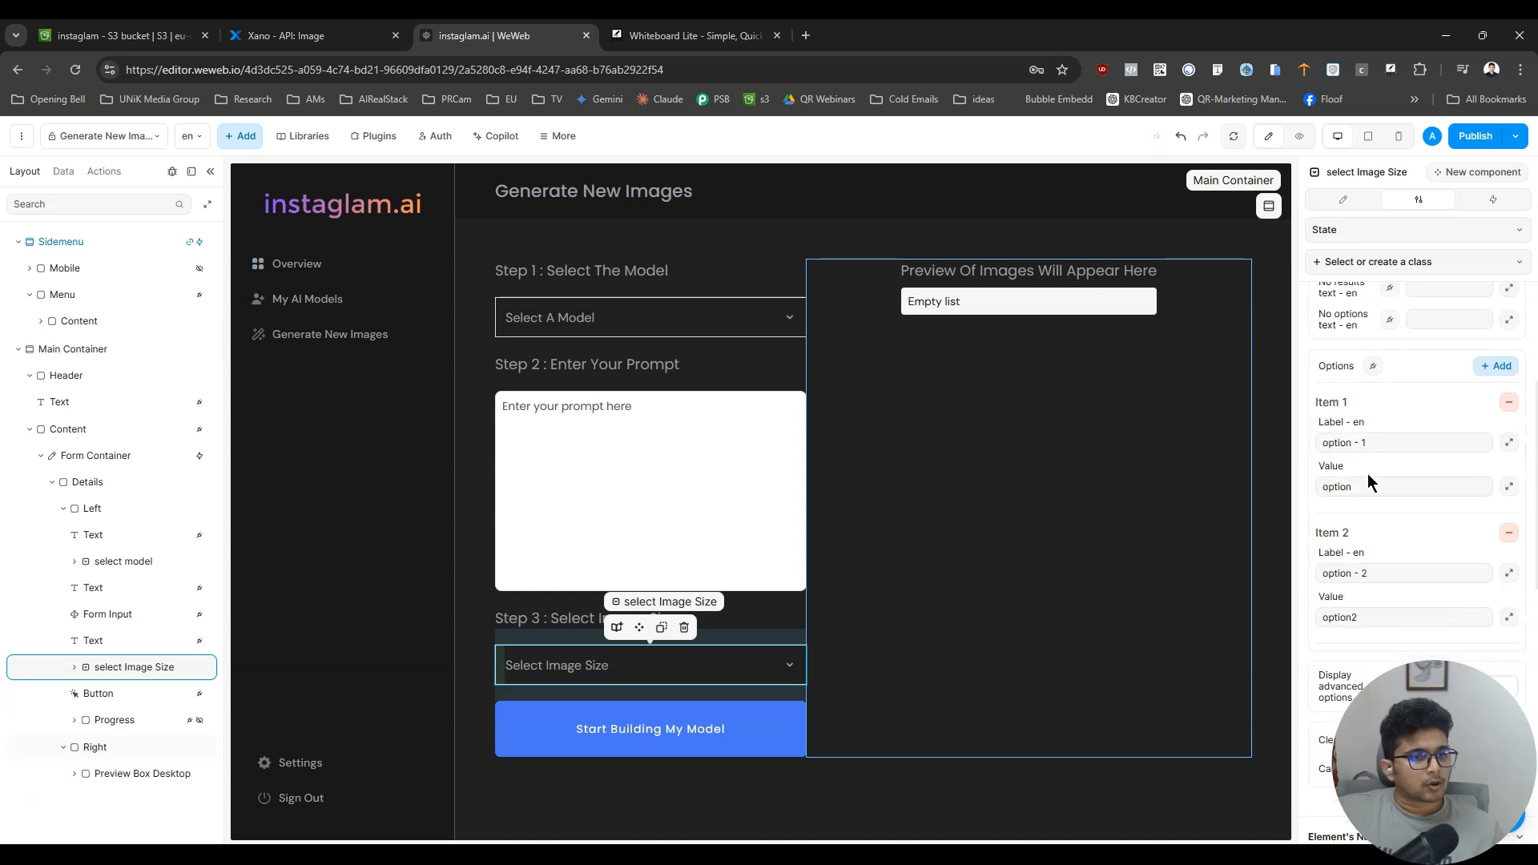
left_click(320, 36)
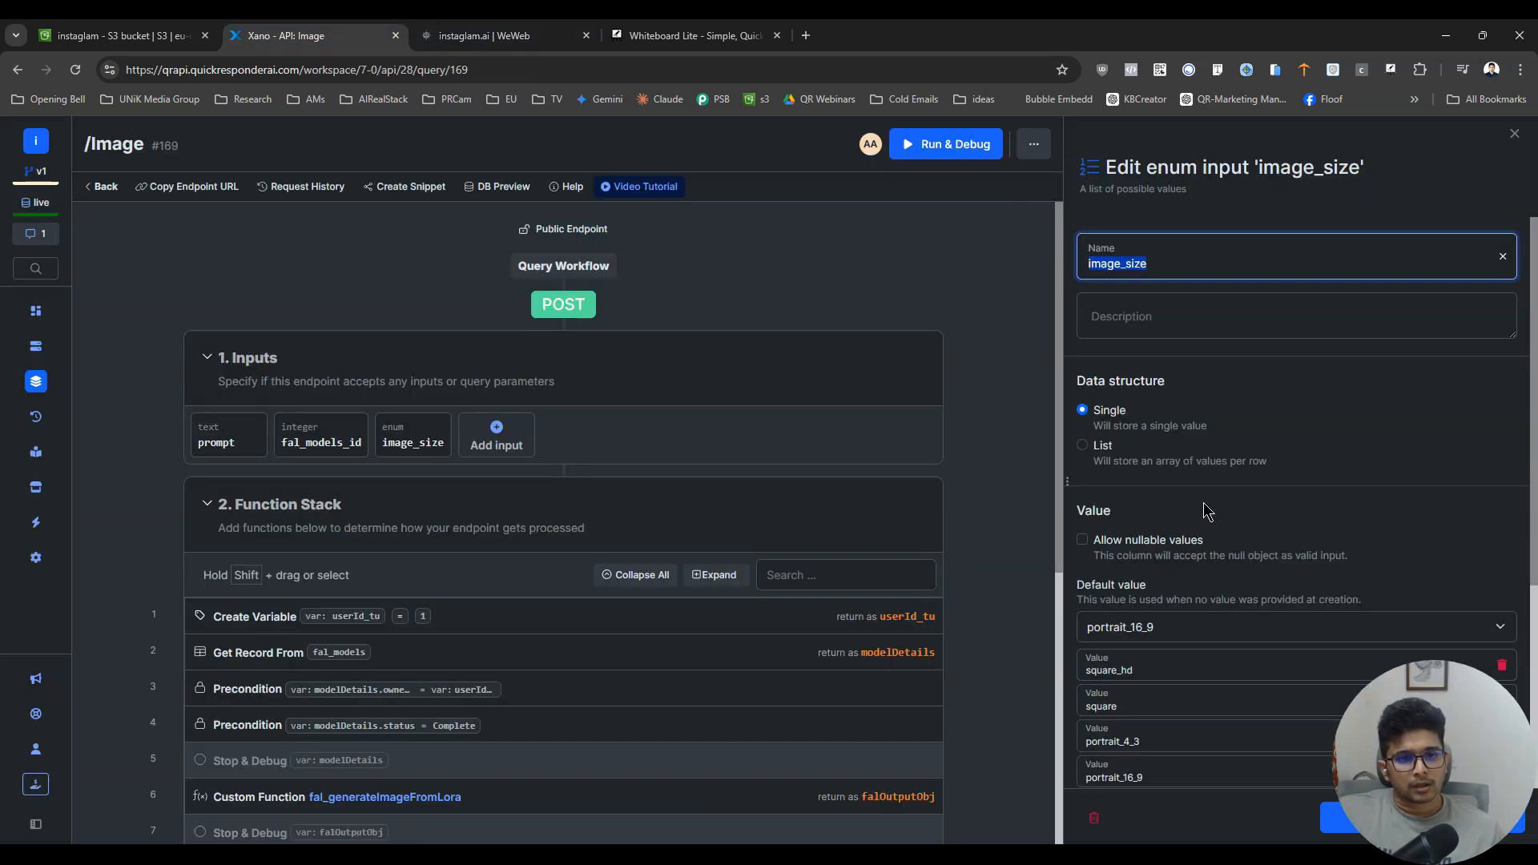
scroll(1203, 502, "down", 4)
left_click(1196, 367)
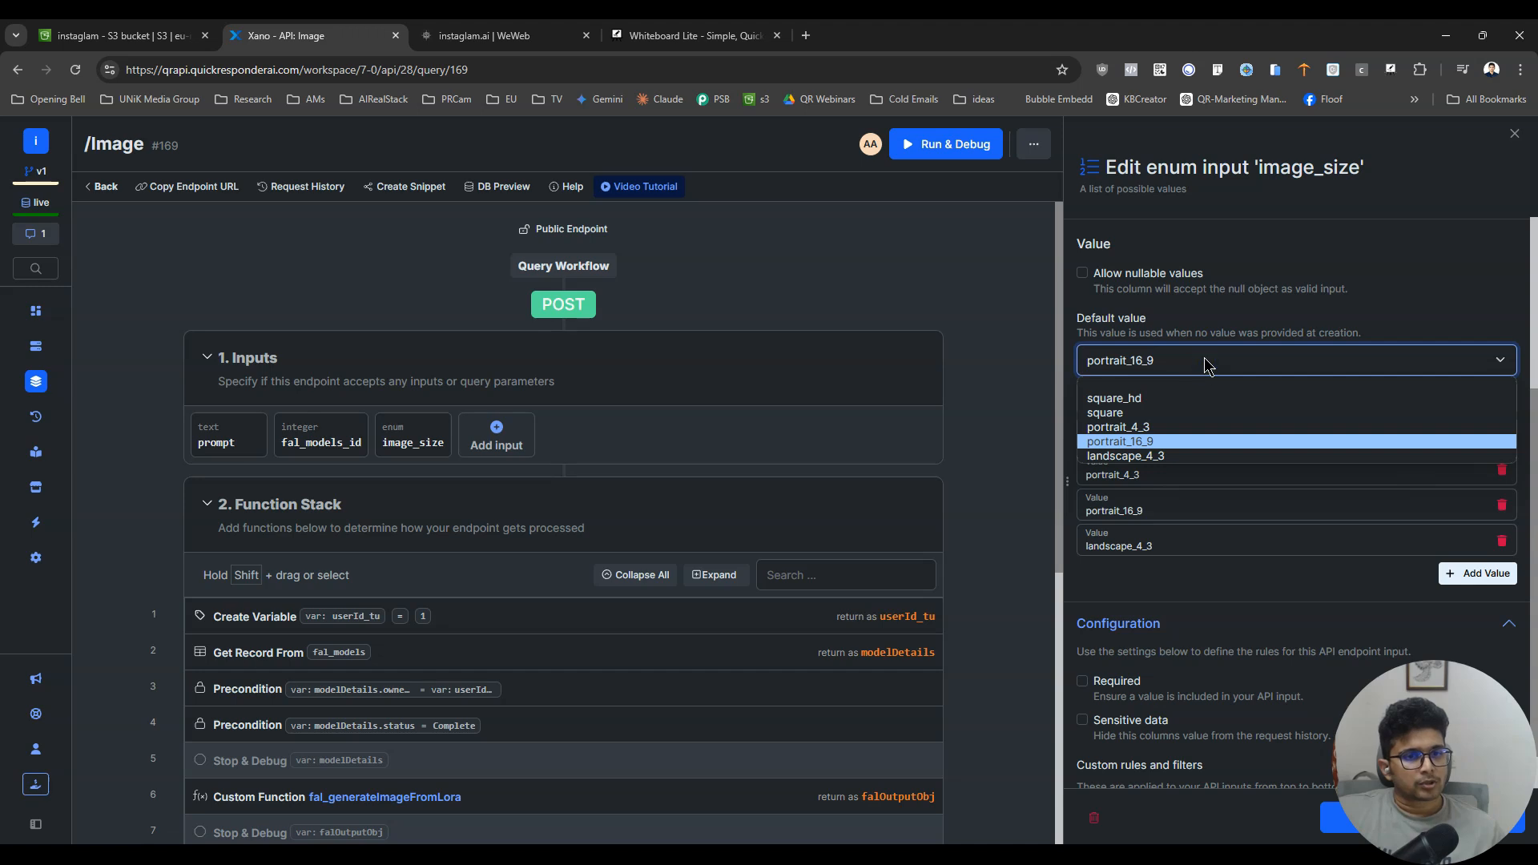
left_click(1204, 361)
double_click(1158, 404)
key("ctrl+c")
left_click(512, 35)
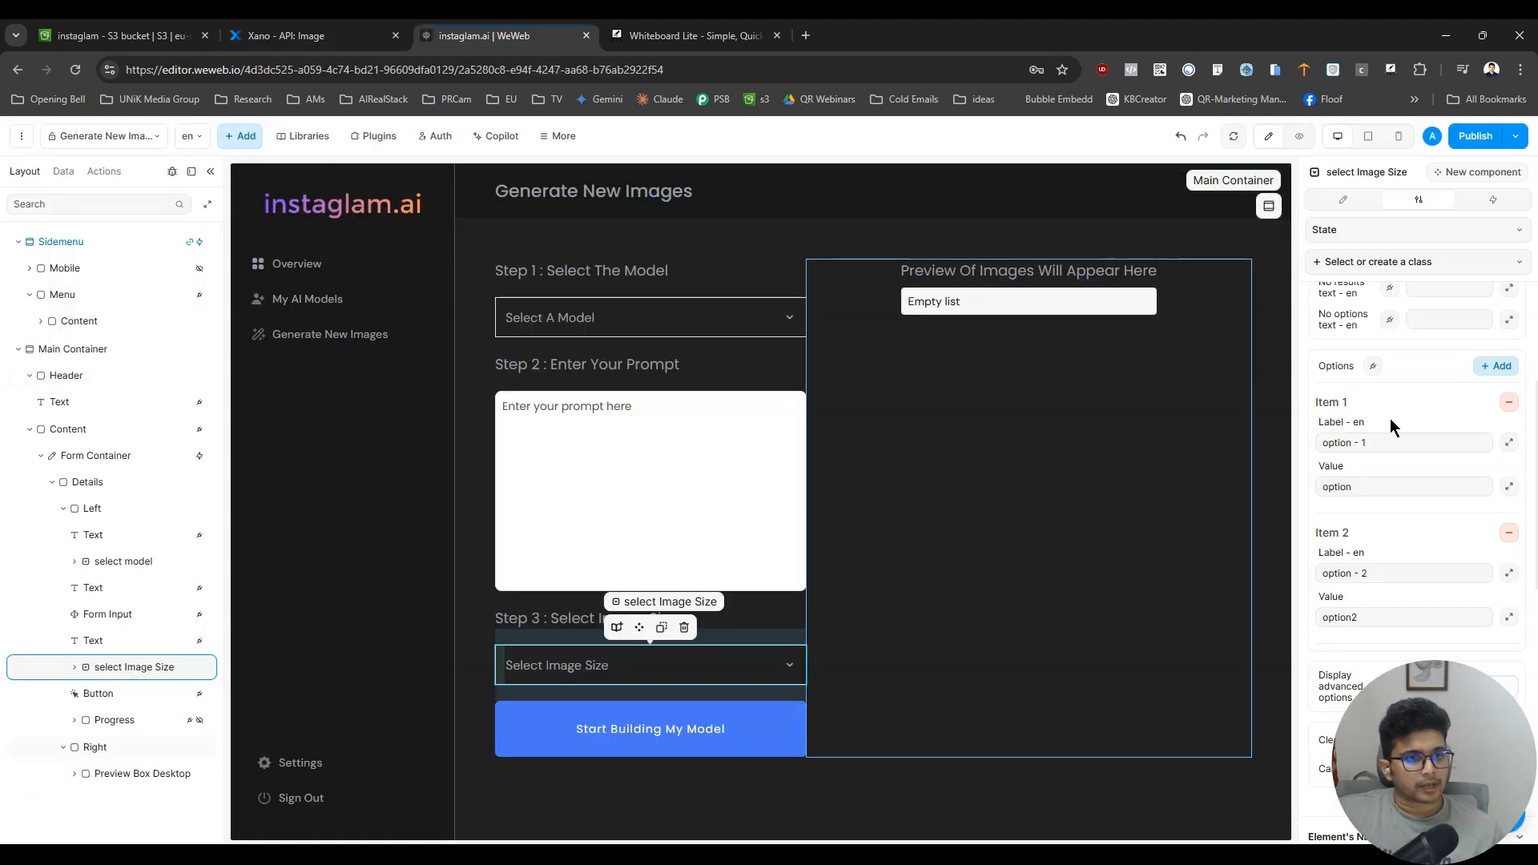
double_click(1376, 487)
key("ctrl+v")
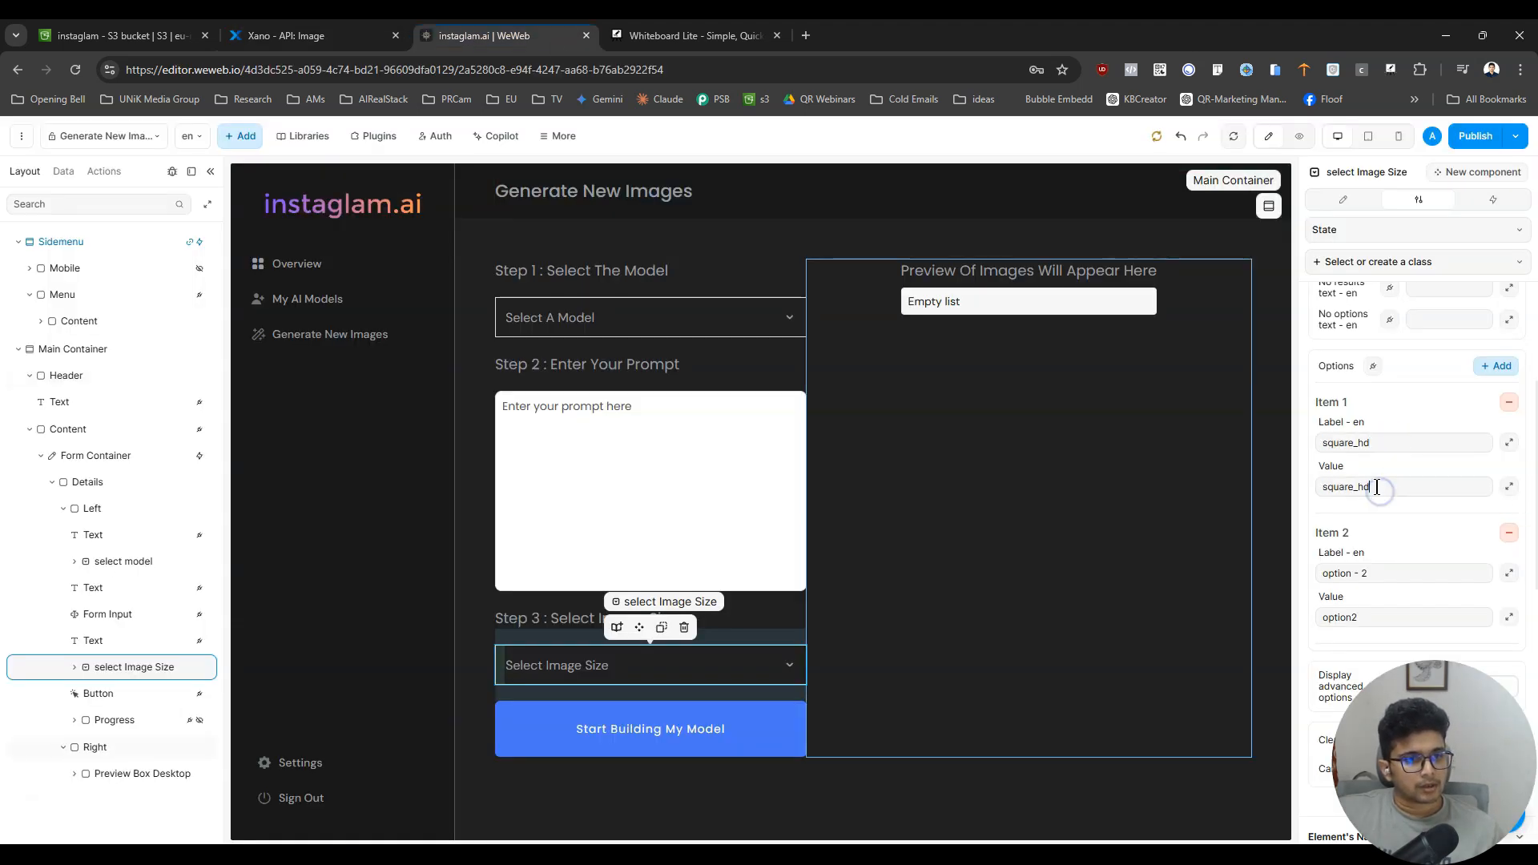
- Copy square from Xano's image_size values and use it as the label and value of the dropdown's second option in WeWeb
left_click(286, 35)
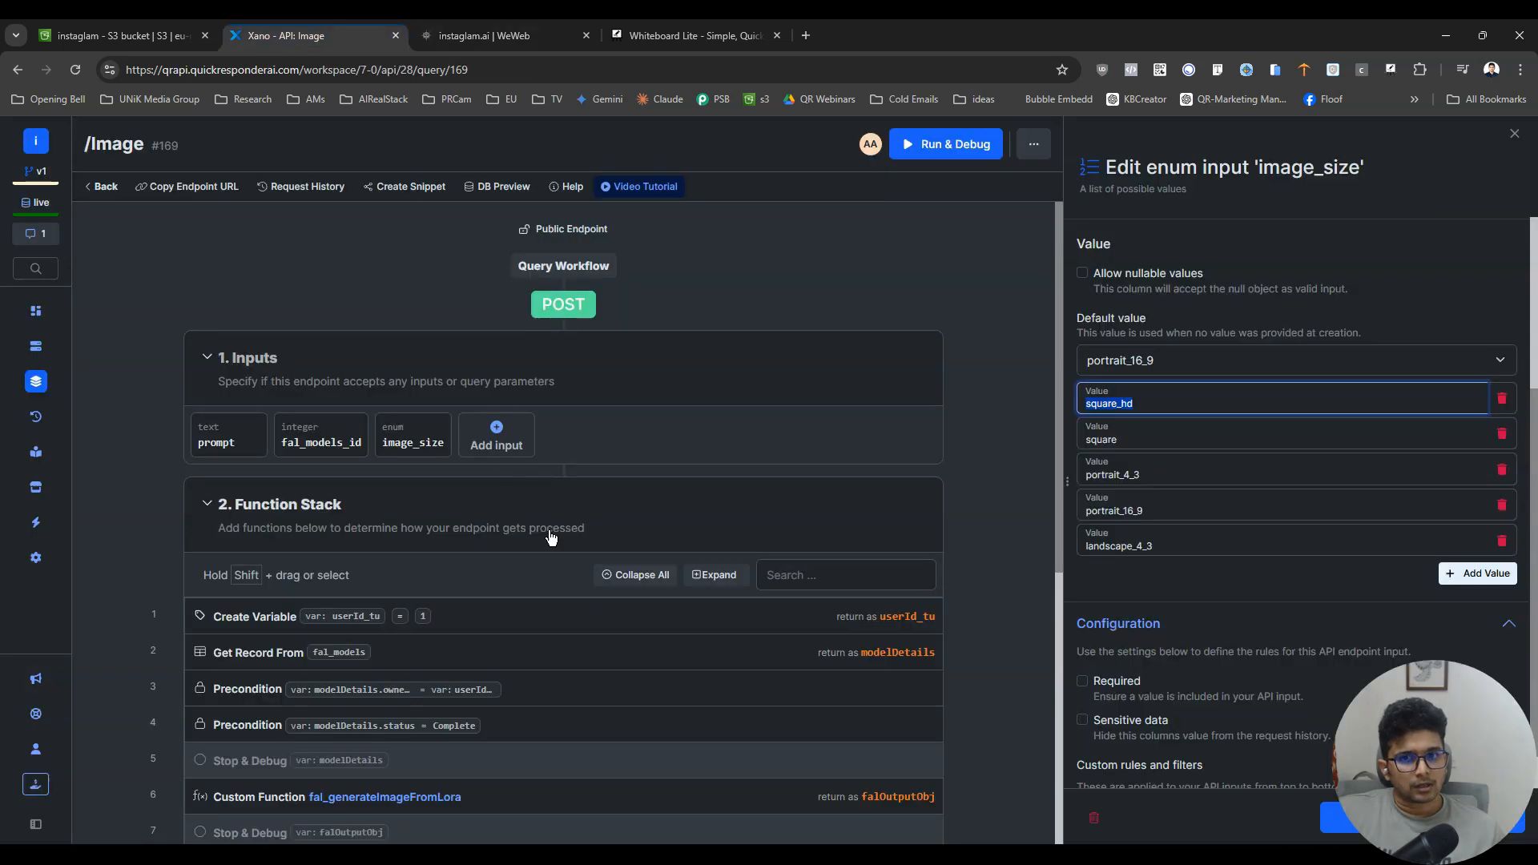
left_click(1146, 436)
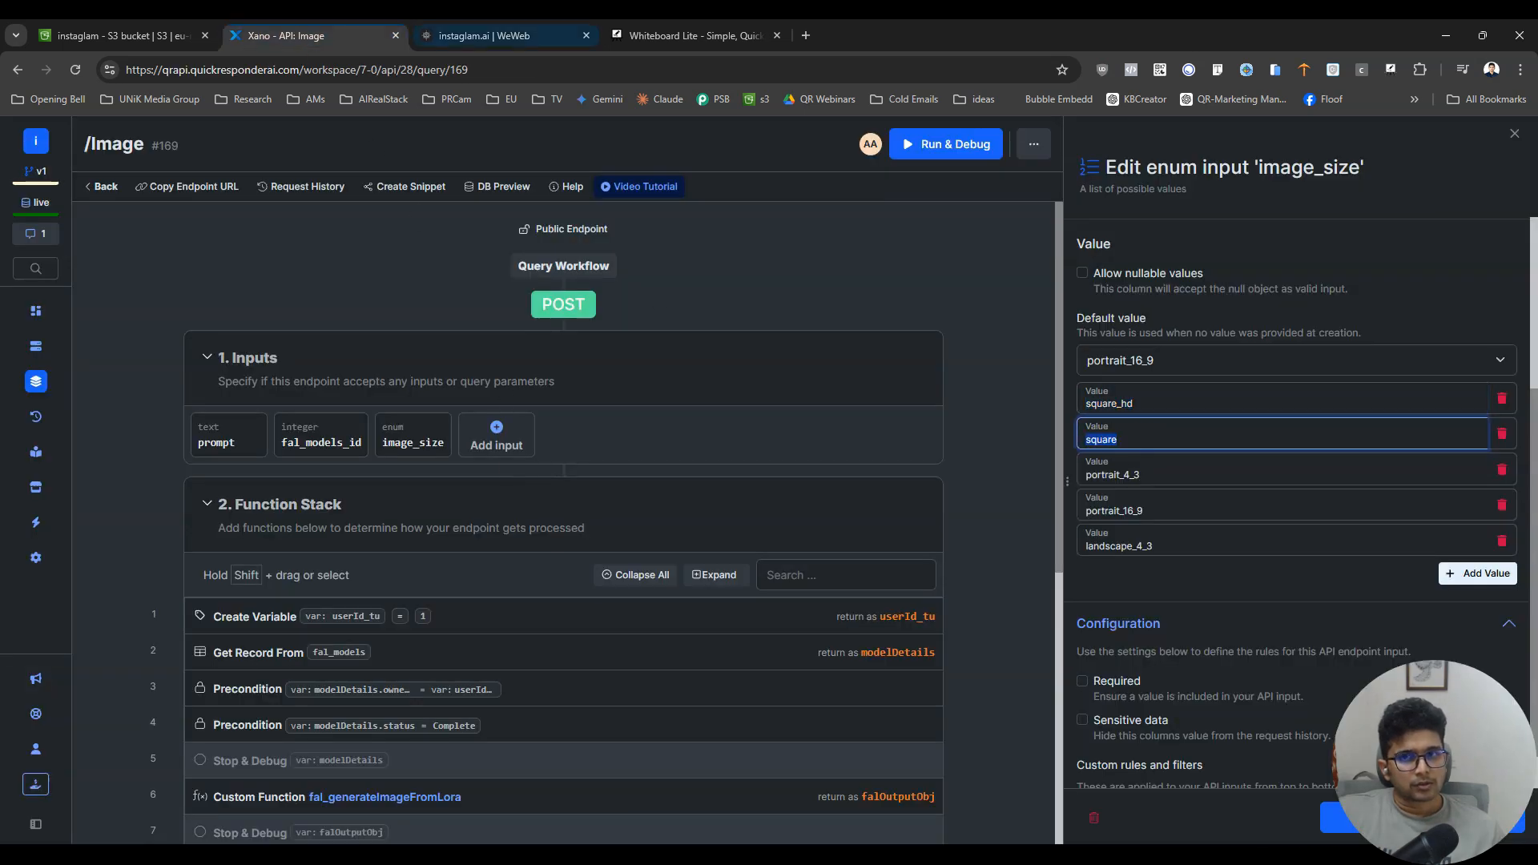
left_click(513, 35)
triple_click(1388, 570)
type("square")
double_click(1386, 618)
type("square")
- Copy portrait_4_3 from Xano's image_size values, return to WeWeb and add four more options to the image size dropdown
left_click(313, 35)
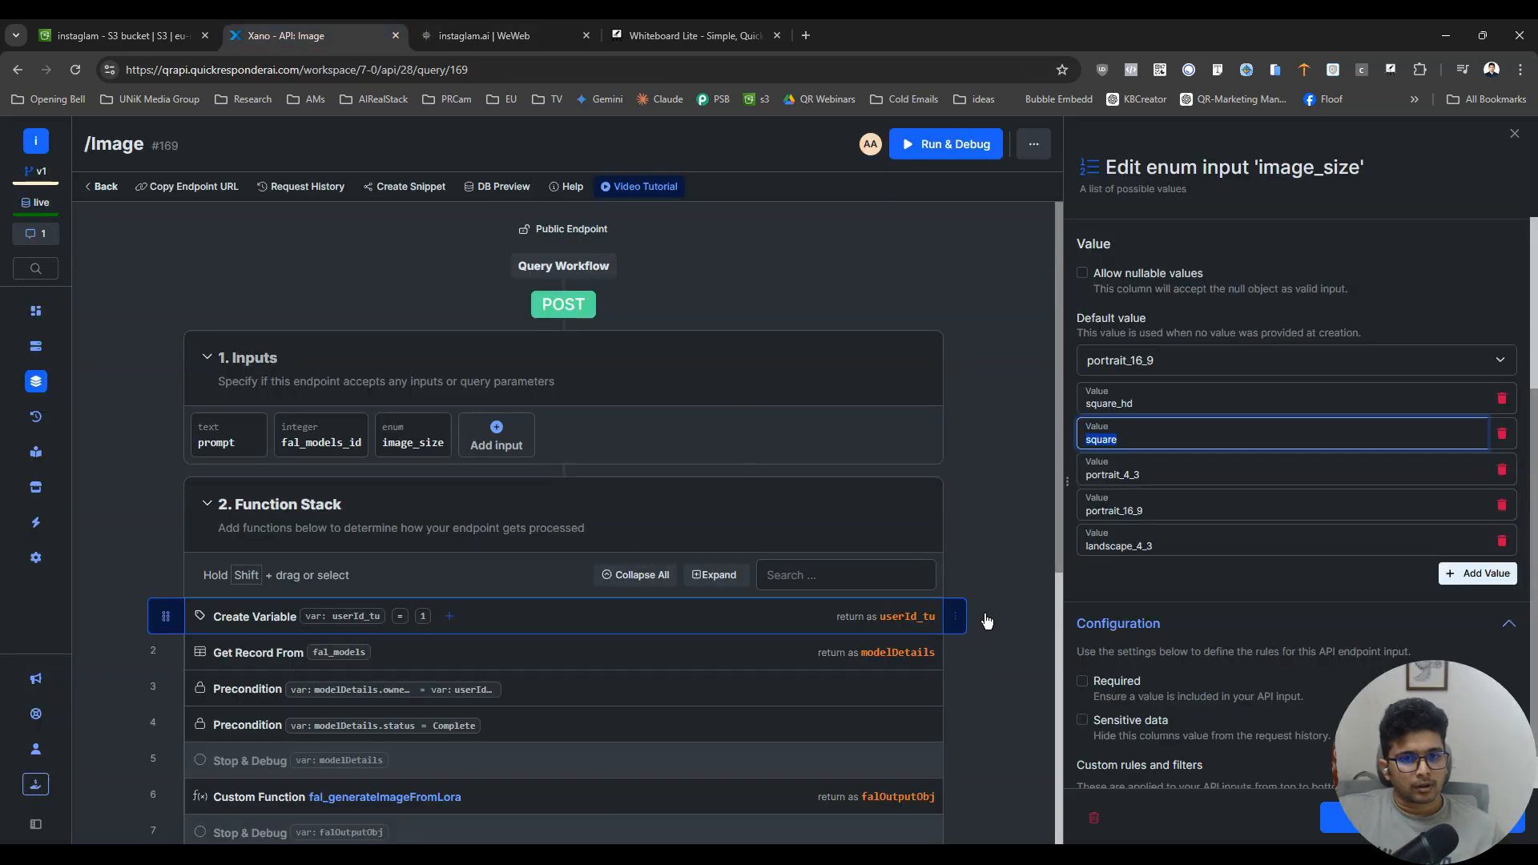
double_click(1178, 481)
left_click(507, 35)
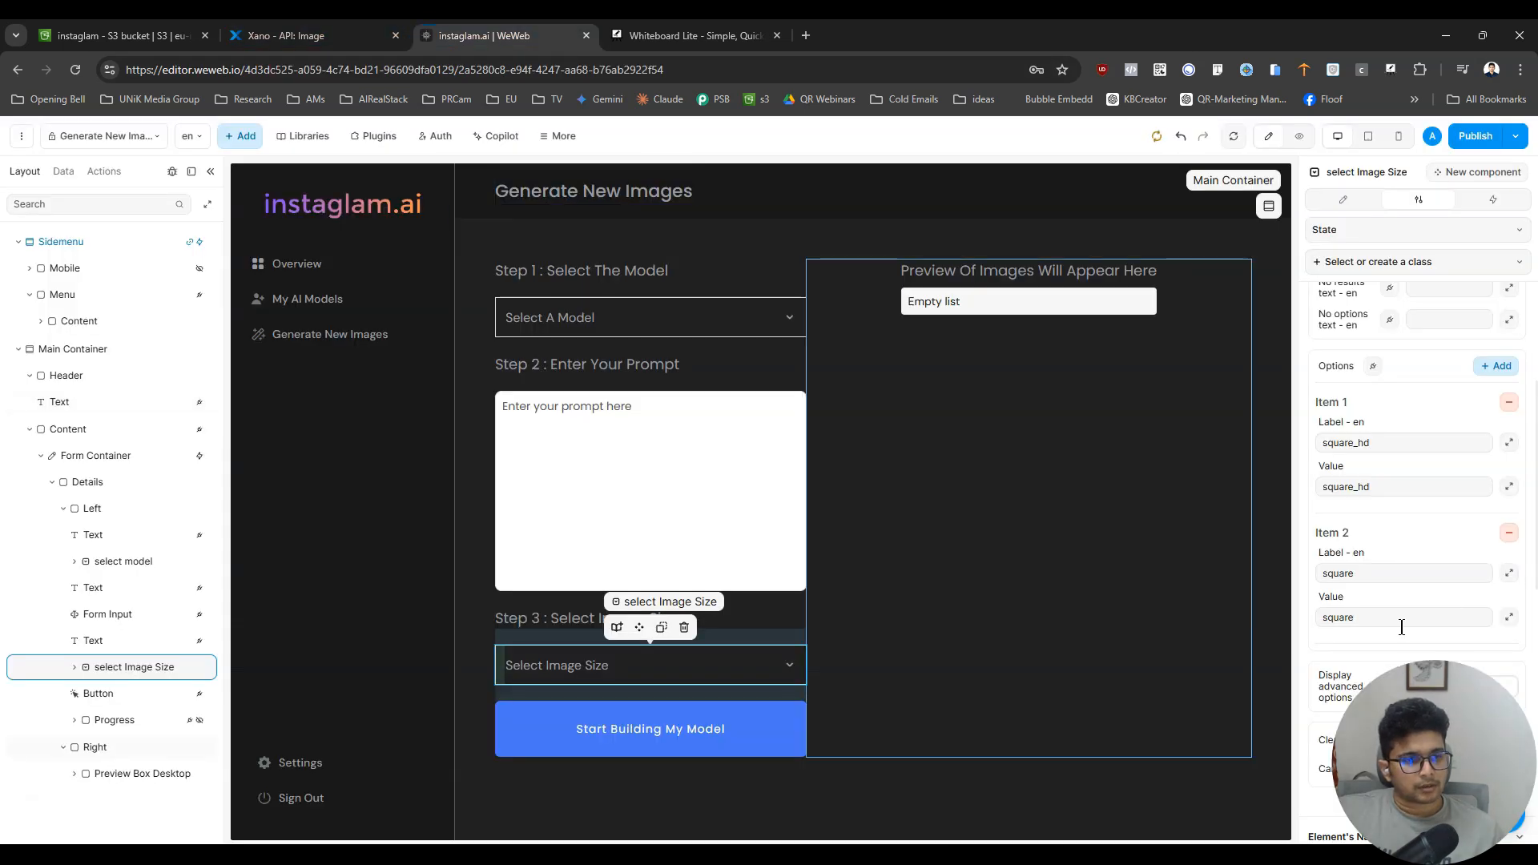
left_click(1501, 366)
left_click(1501, 366)
left_click(1501, 366)
left_click(1501, 366)
- Use portrait_4_3 as the label and value of the image size dropdown's third option
scroll(1414, 542, "down", 3)
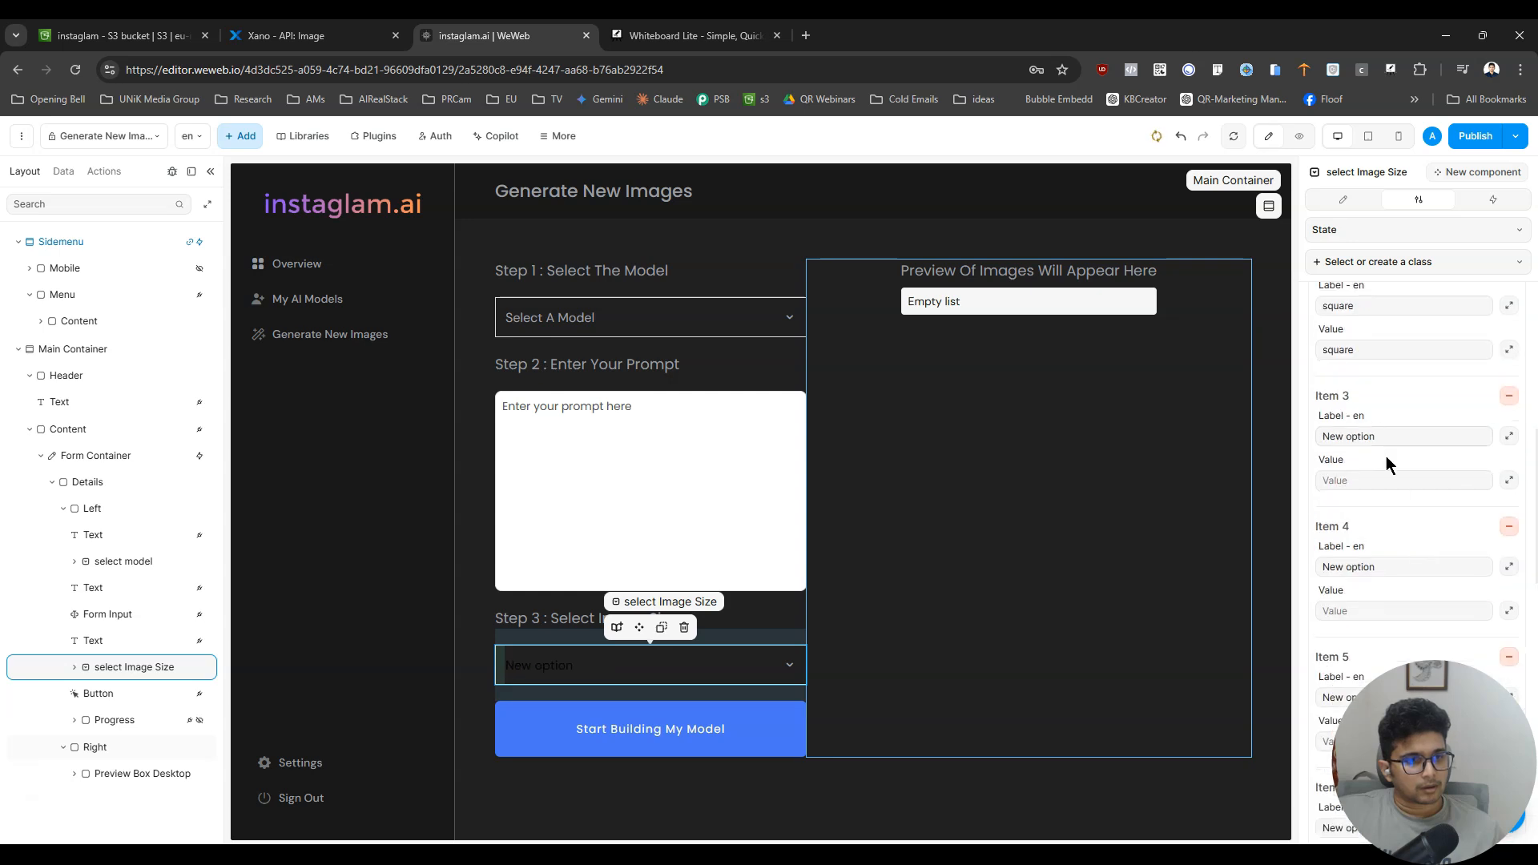
triple_click(1391, 435)
key("ctrl+v")
left_click(1391, 481)
key("ctrl+v")
- Copy portrait_16_9 from Xano's image_size values and use it as the label and value of the dropdown's fourth option in WeWeb
key("ctrl+shift+Tab")
triple_click(1142, 511)
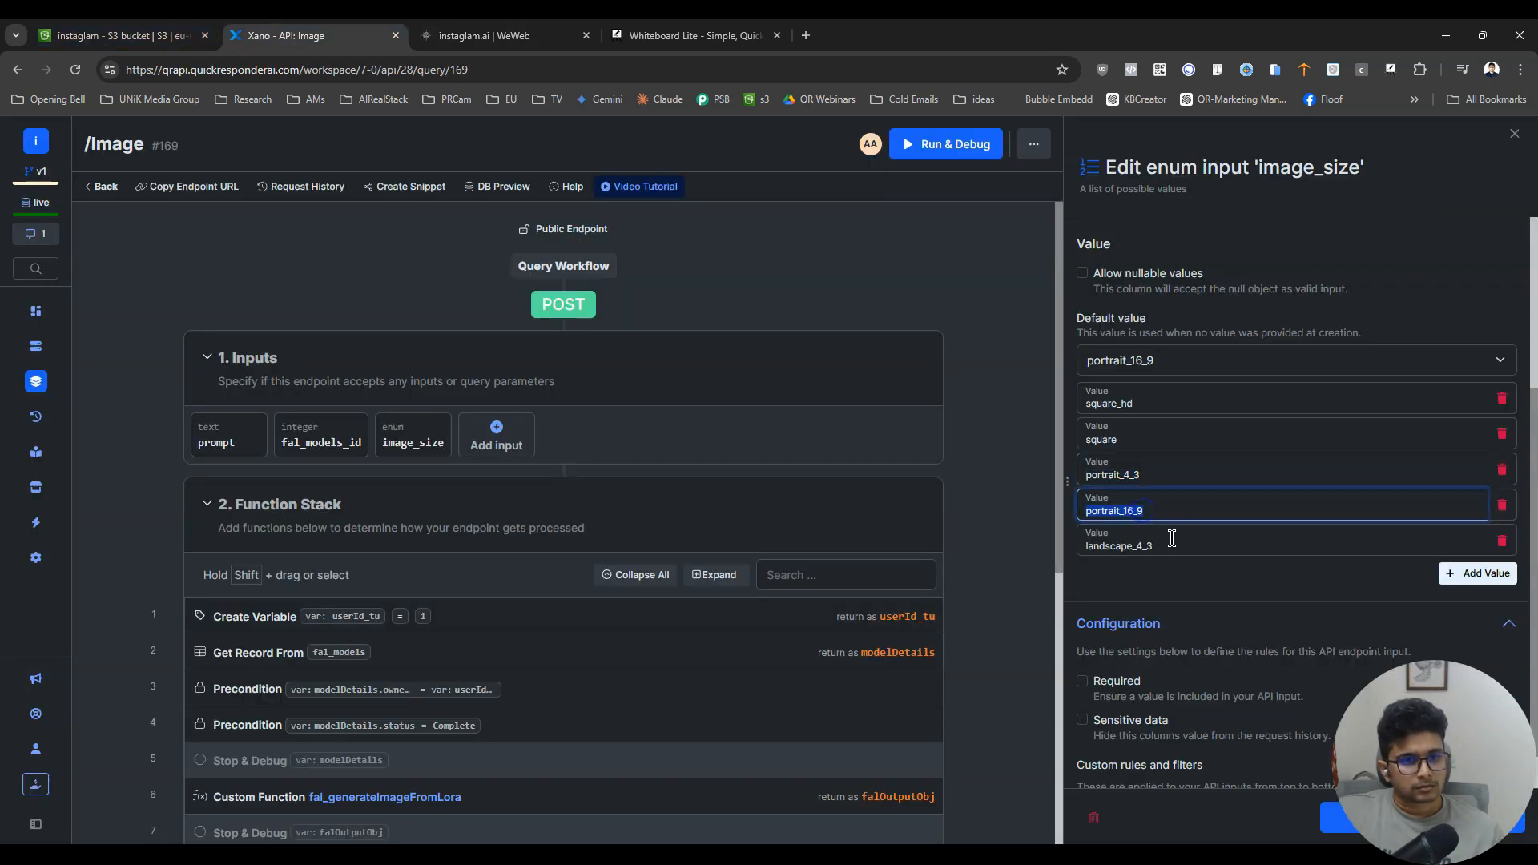
key("ctrl+Tab")
triple_click(1408, 567)
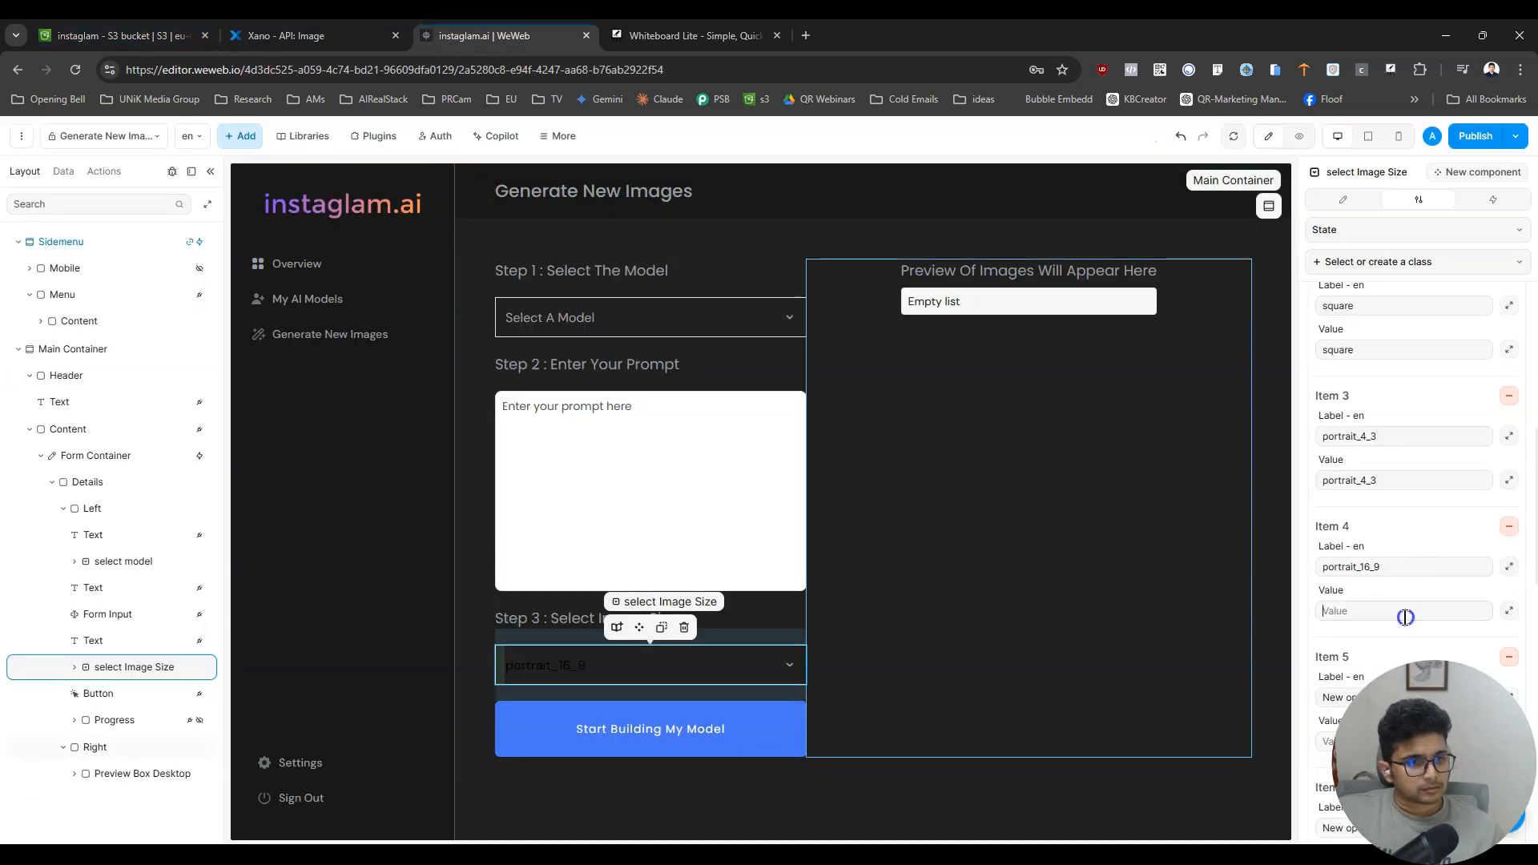
- Copy landscape_4_3 from Xano into the label and value of the fifth dropdown option in WeWeb, and remove the unused sixth option
key("ctrl+shift+Tab")
left_click(1208, 546)
triple_click(1210, 544)
key("ctrl+c")
key("ctrl+Tab")
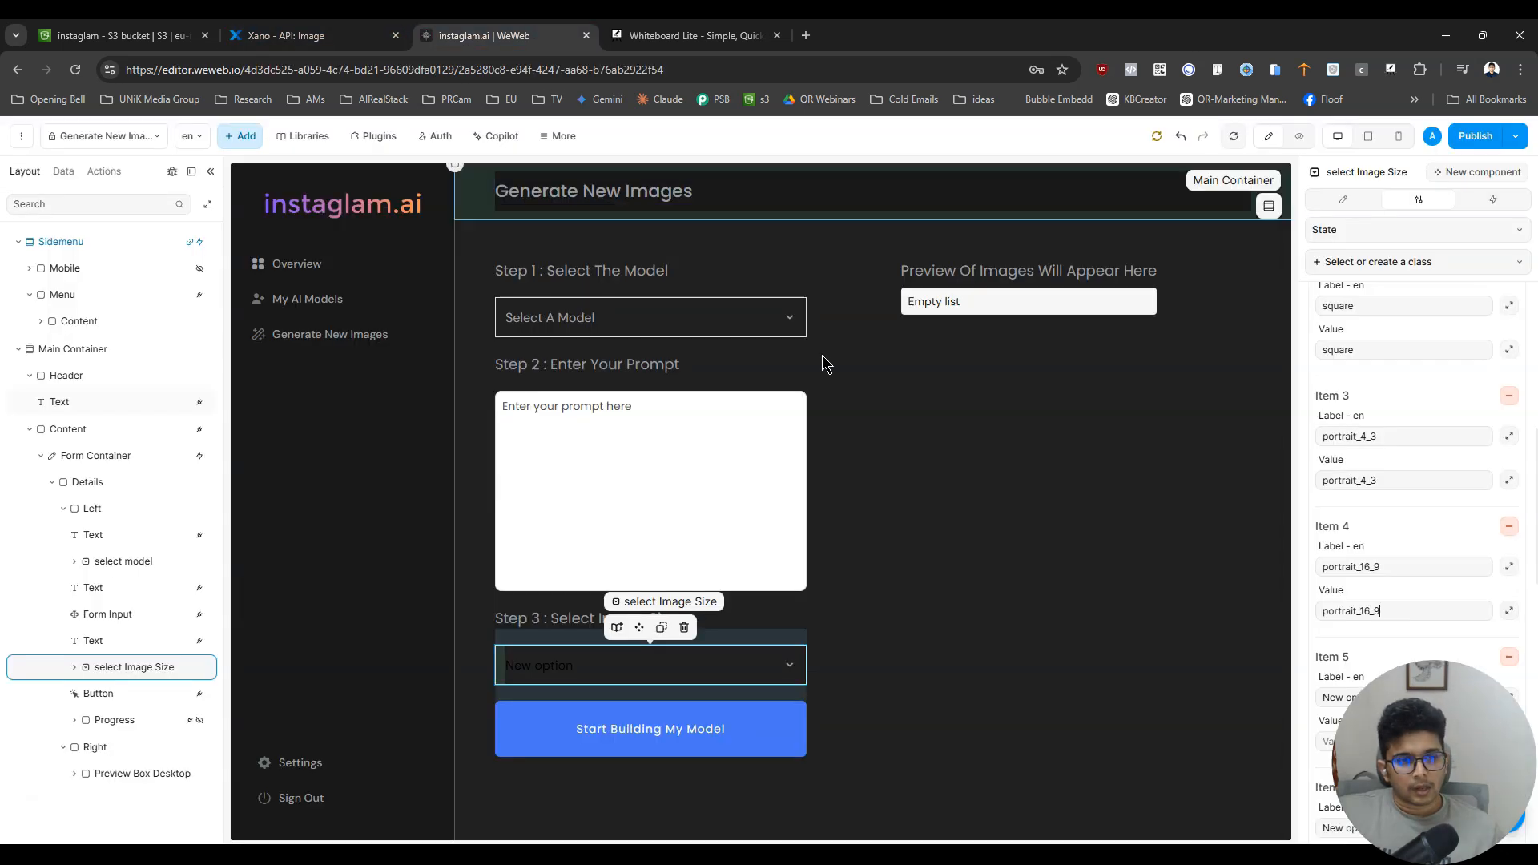
triple_click(1354, 697)
key("ctrl+v")
scroll(1353, 697, "down", 3)
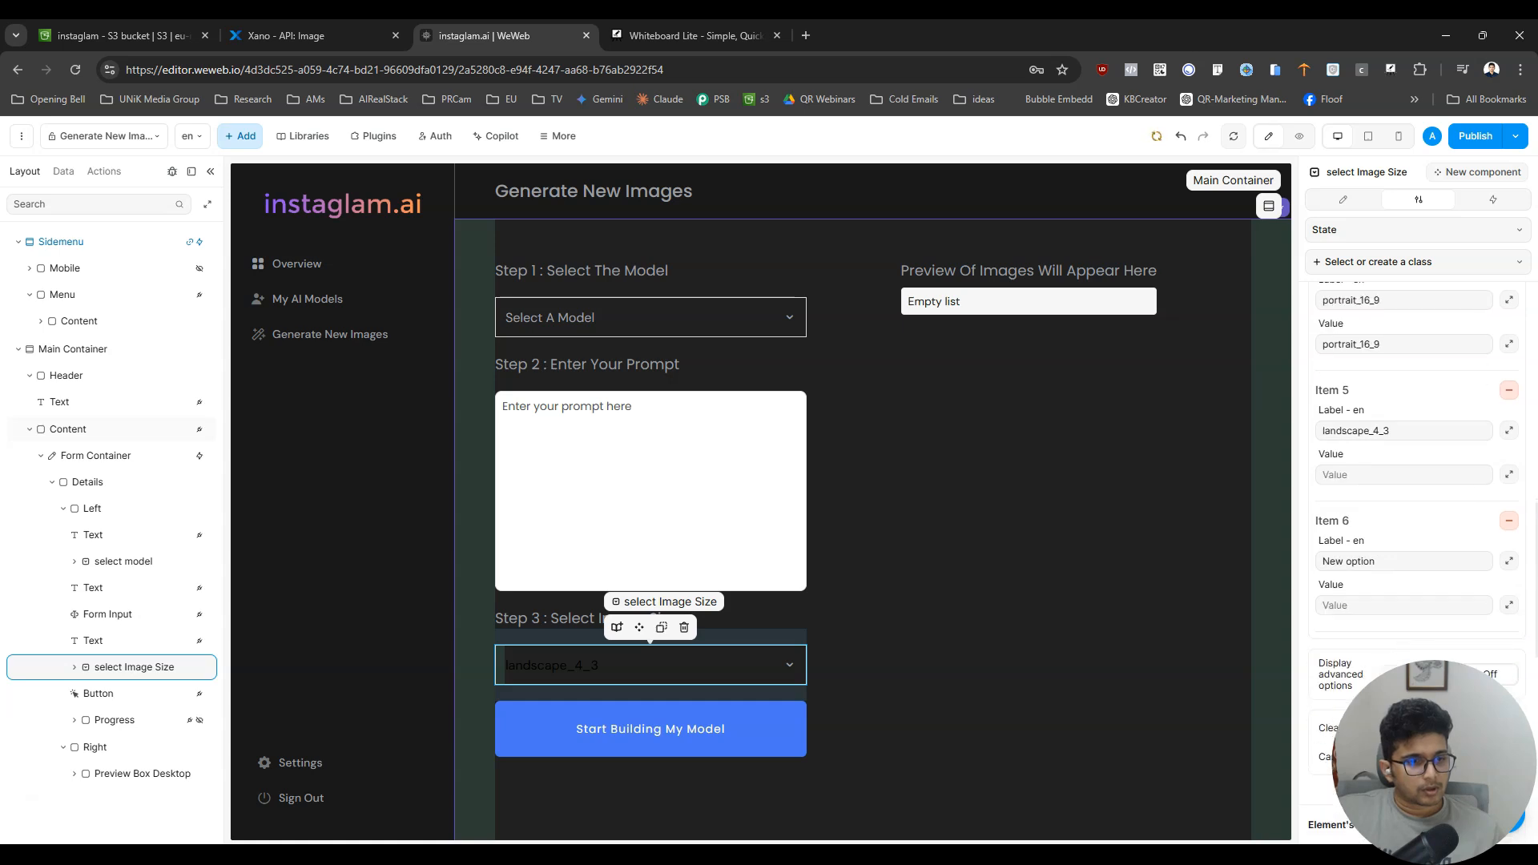
left_click(1376, 474)
key("ctrl+v")
left_click(1508, 521)
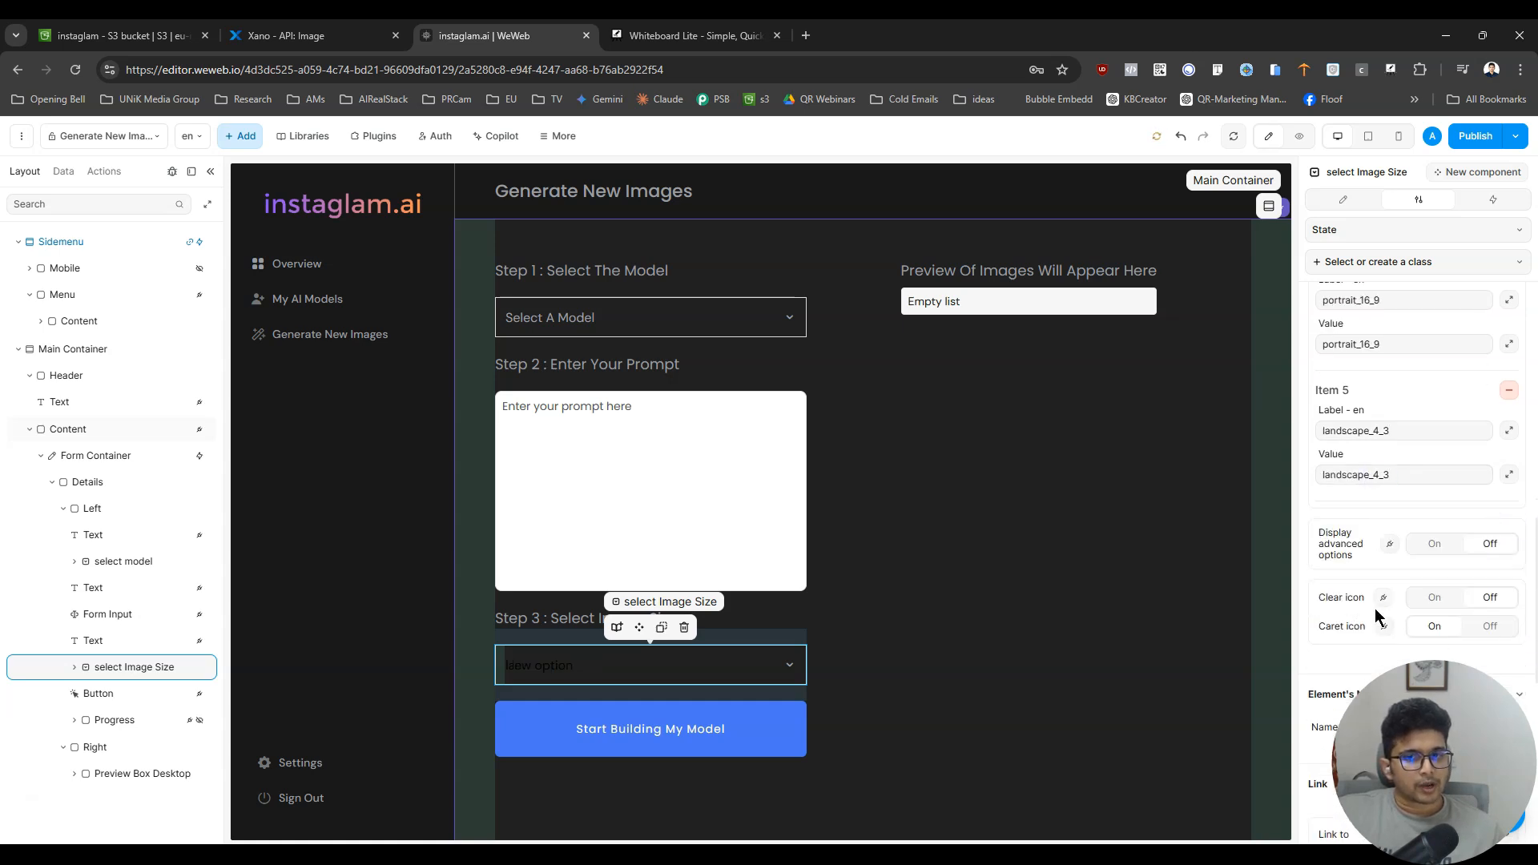
scroll(1415, 608, "up", 10)
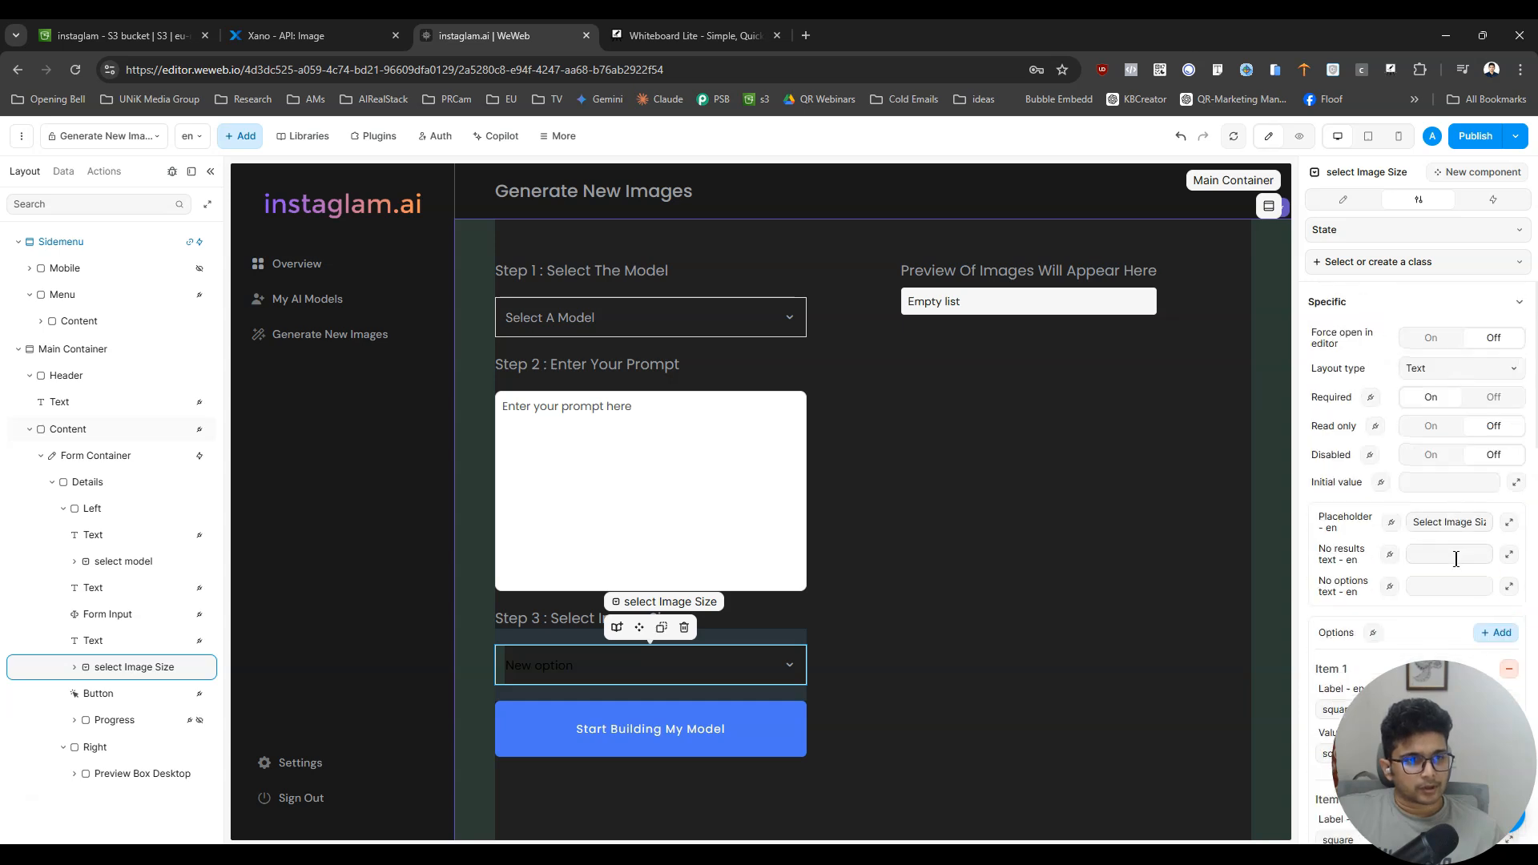
left_click(1434, 481)
key("ctrl+v")
key("ctrl+z")
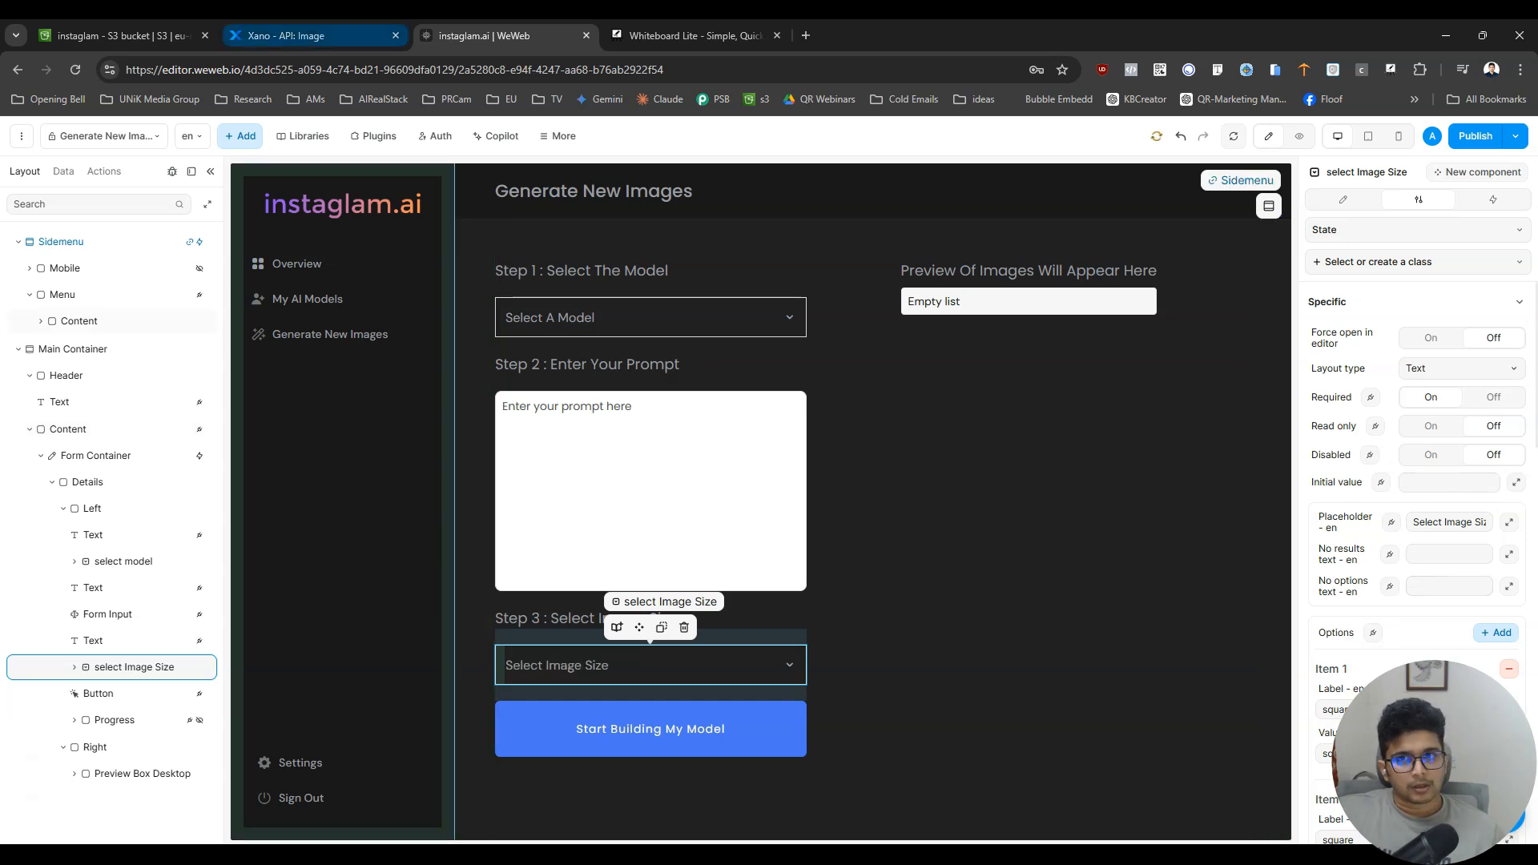
left_click(321, 35)
left_click(1209, 392)
key("ctrl+a")
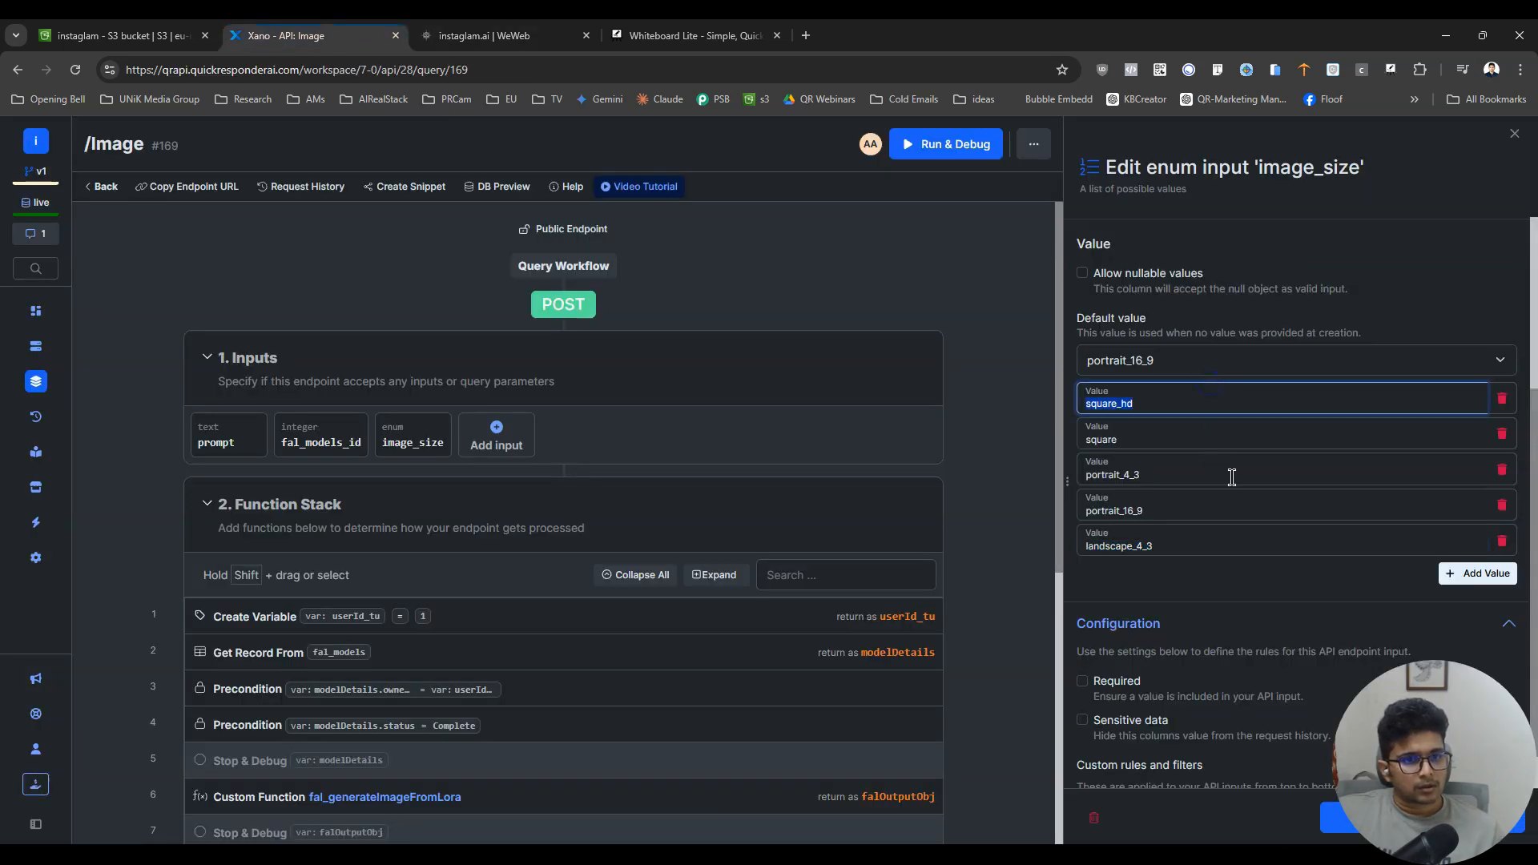
left_click(504, 35)
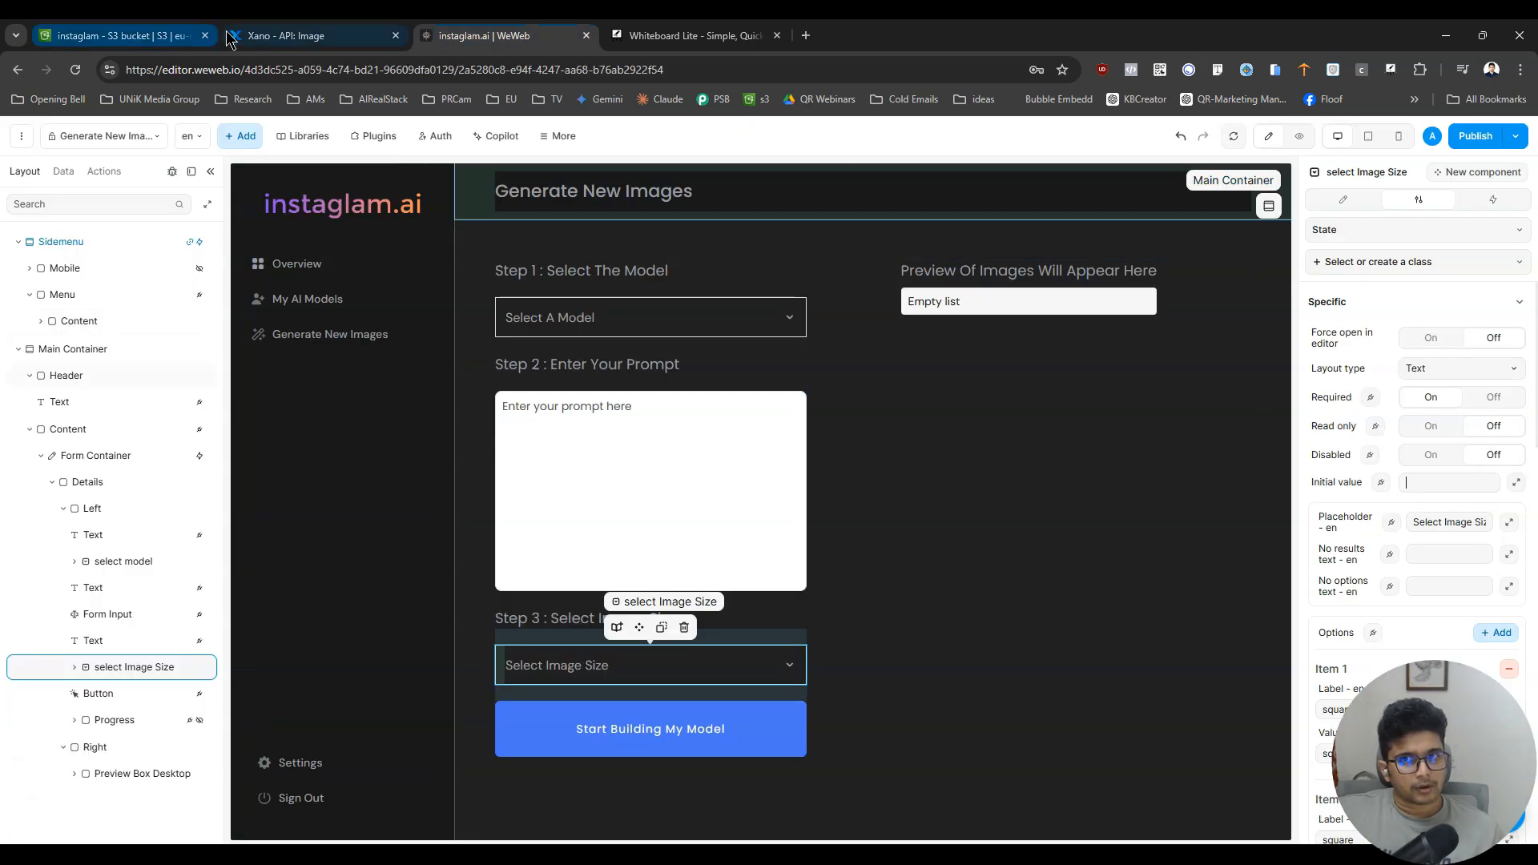
- Copy square from Xano's image_size values and set it as the initial value of the image size dropdown in WeWeb
left_click(233, 38)
left_click(1213, 440)
key("ctrl+a")
key("ctrl+c")
left_click(545, 37)
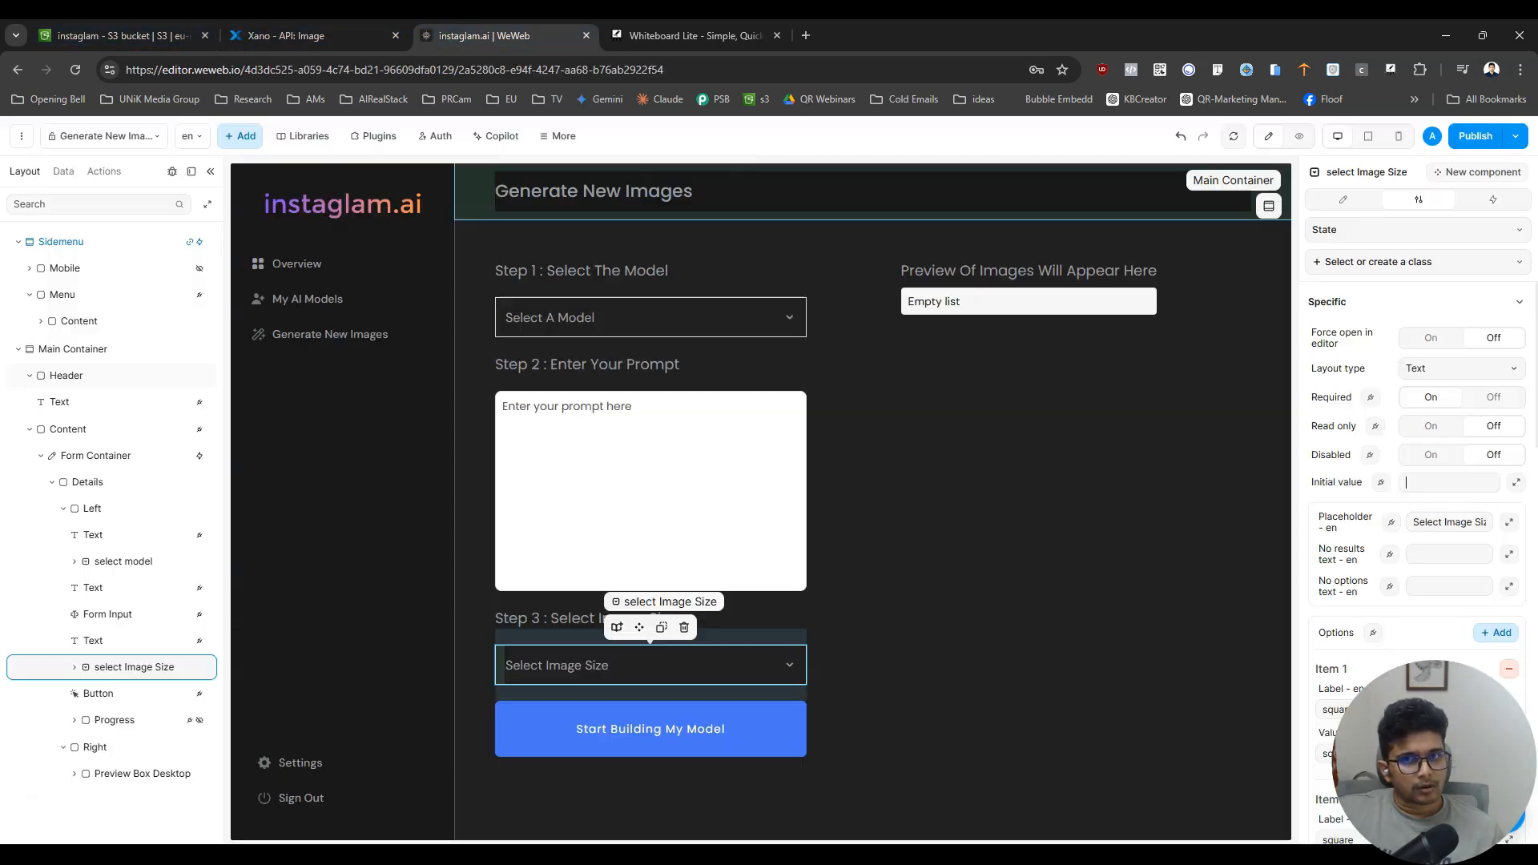
key("ctrl+v")
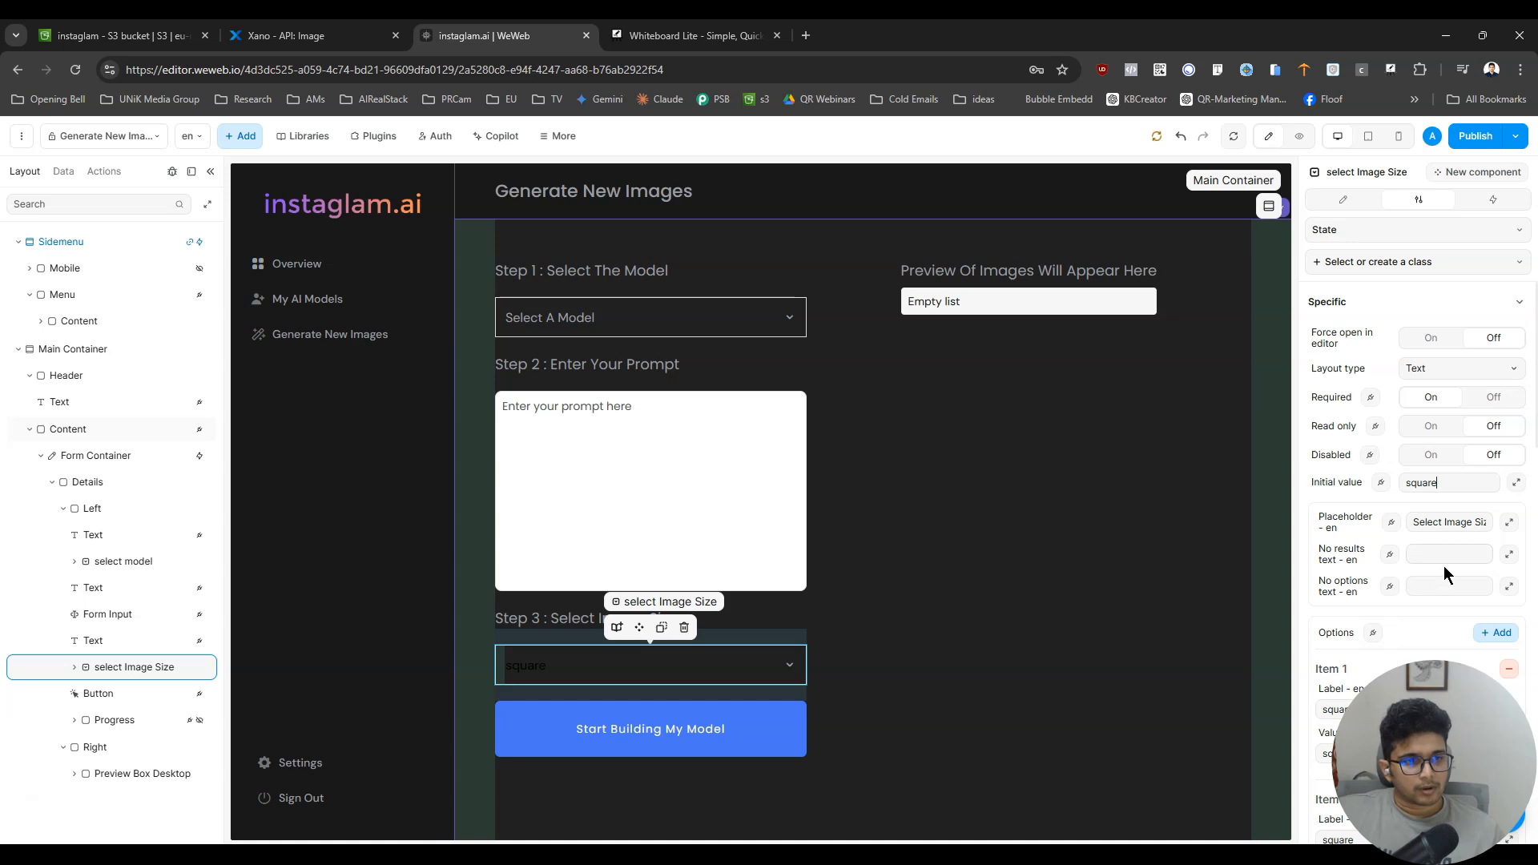
- Set the image size dropdown's search font color and text color to Light_Placeholder_text from the Instaglam colors
left_click(1349, 200)
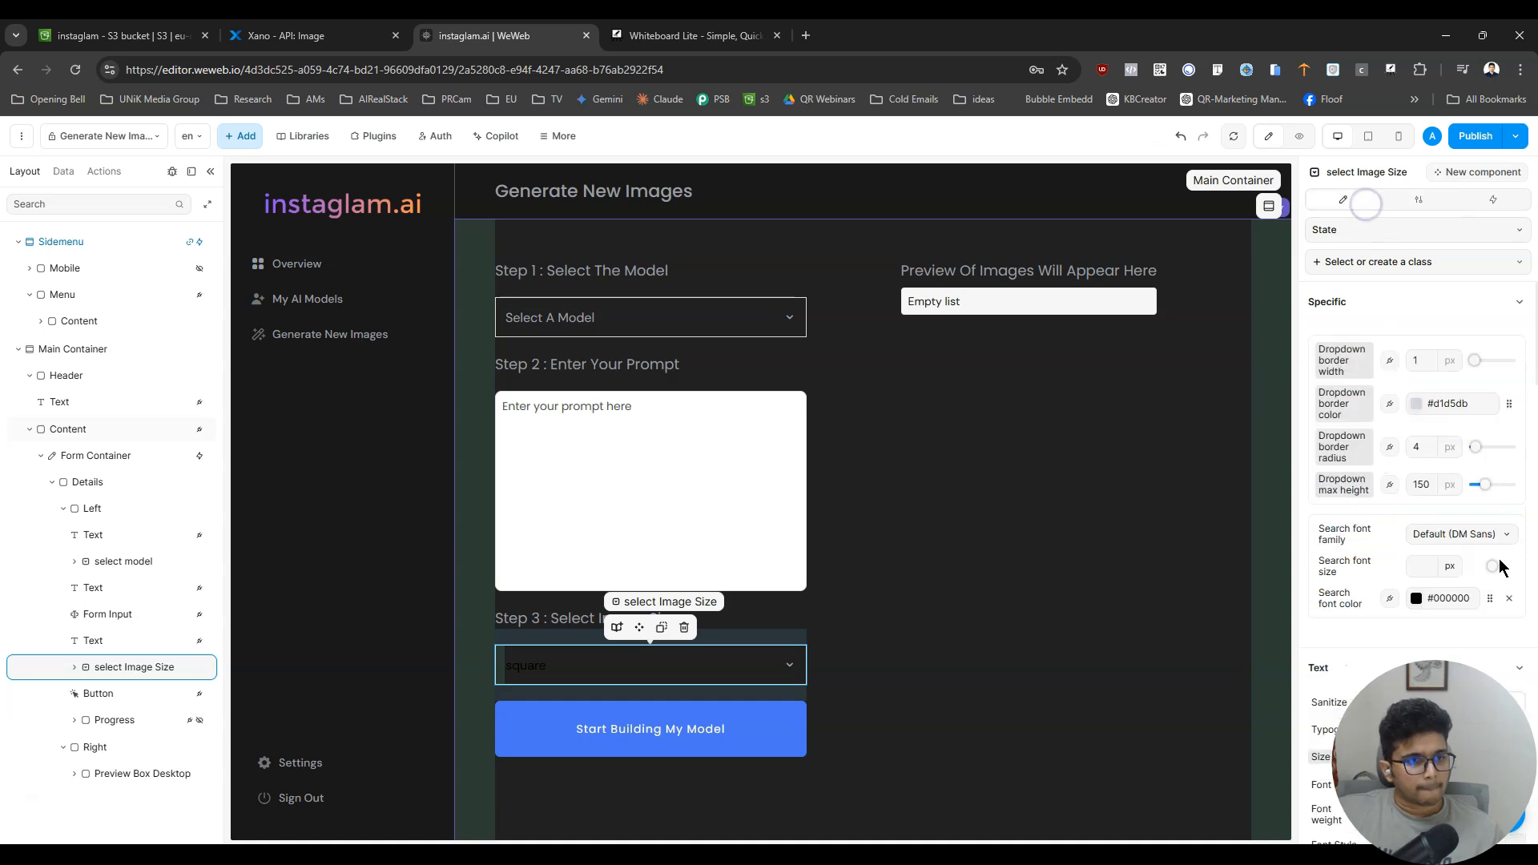
left_click(1491, 603)
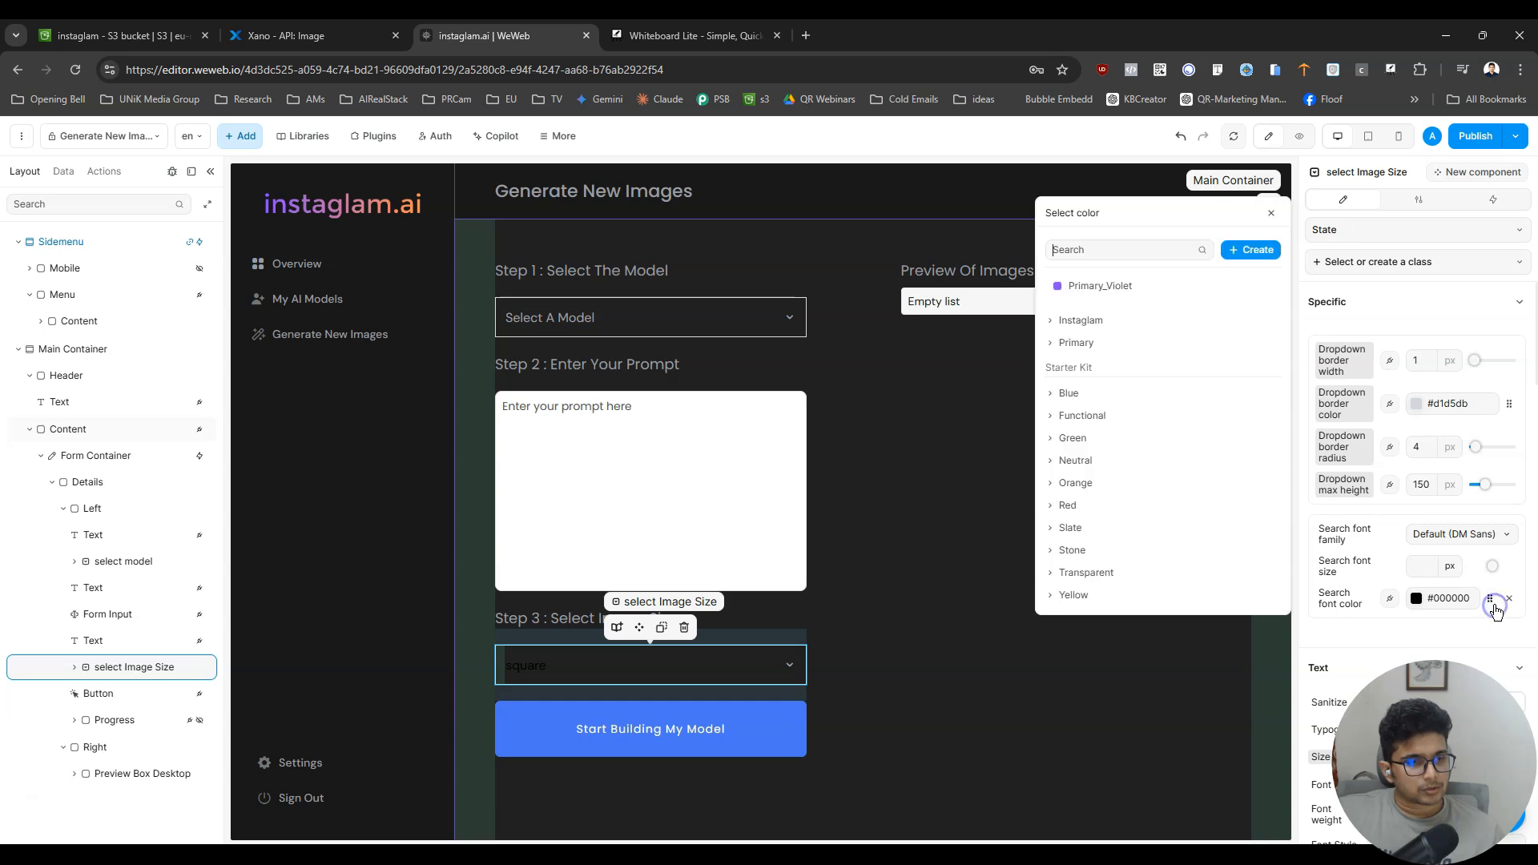
left_click(1051, 322)
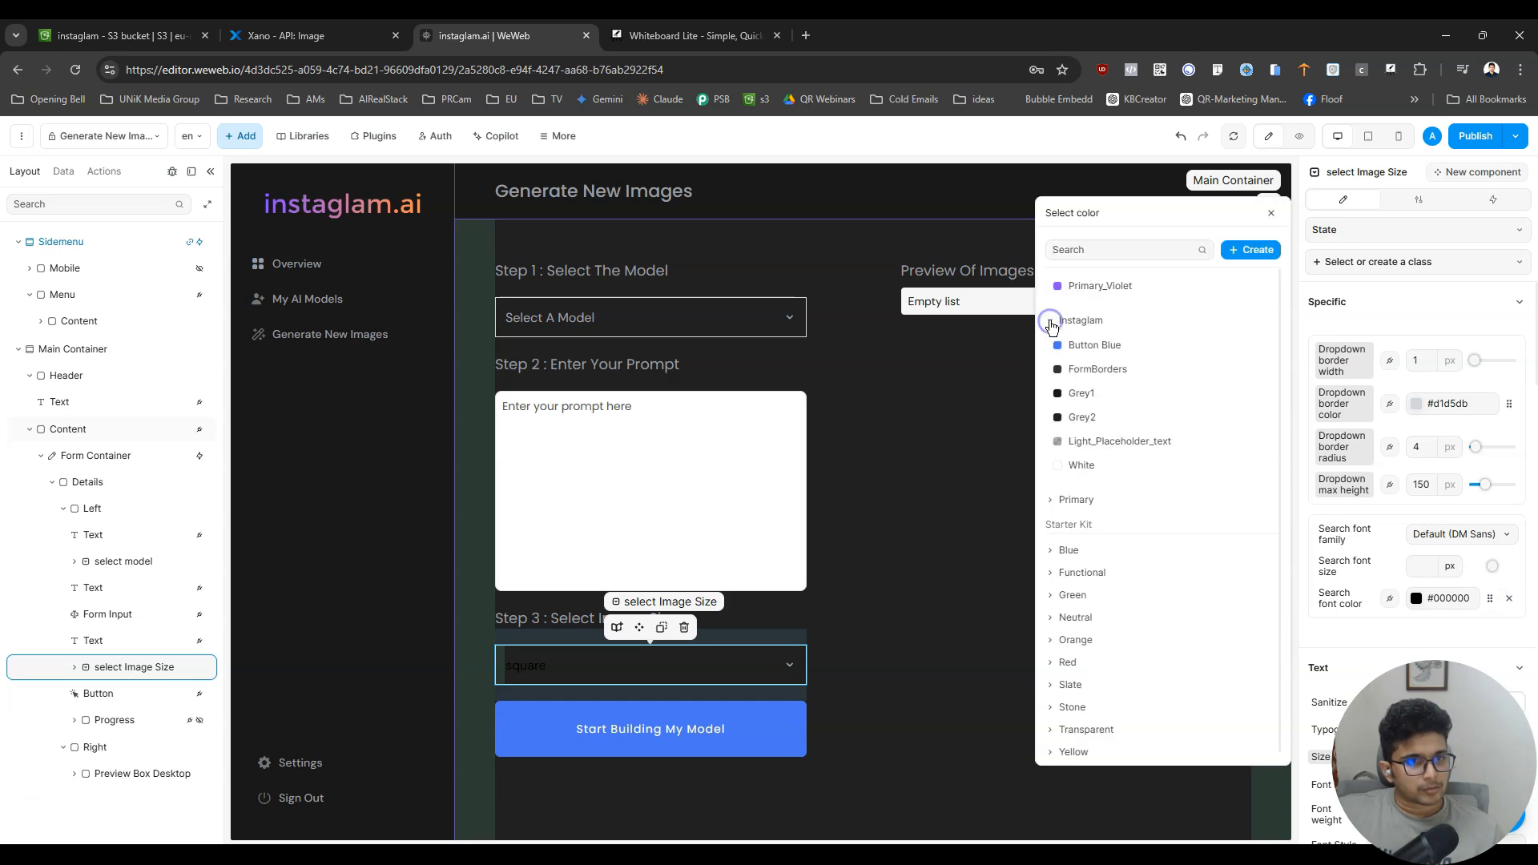
left_click(1116, 441)
scroll(1439, 580, "down", 3)
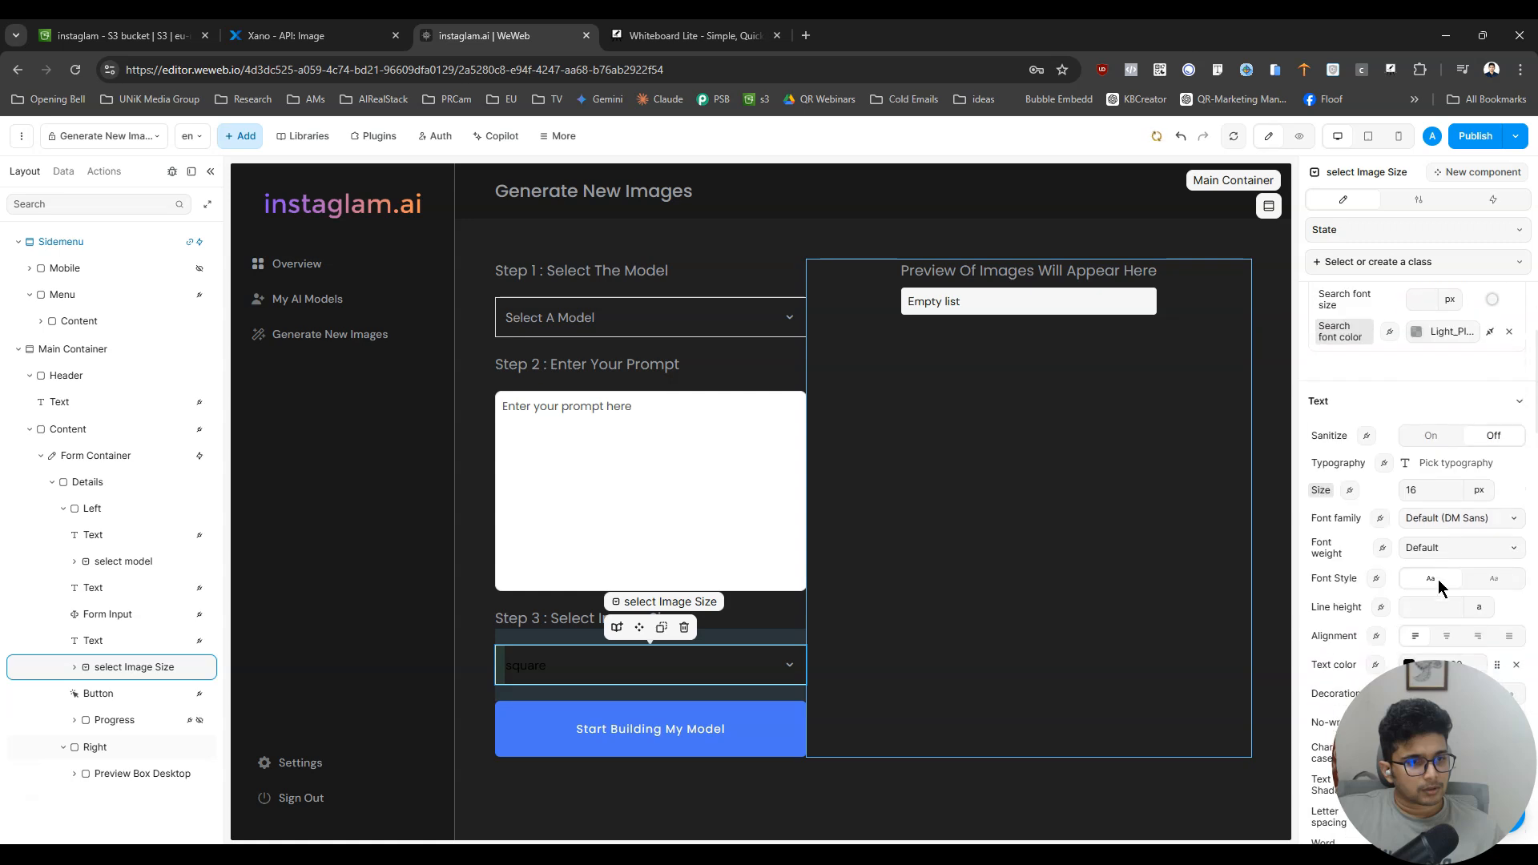
left_click(1491, 668)
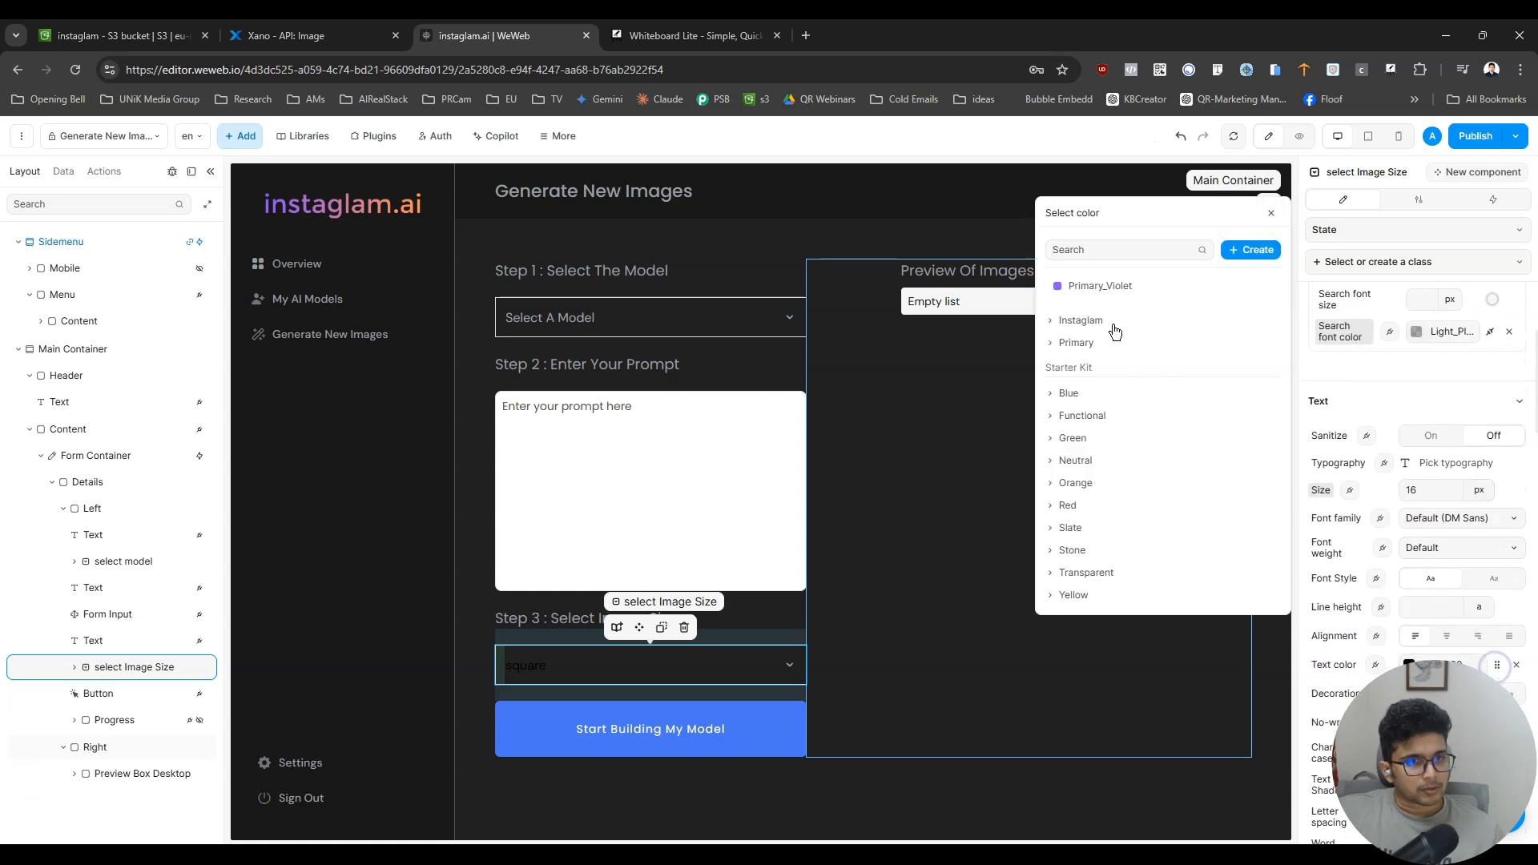
left_click(1051, 322)
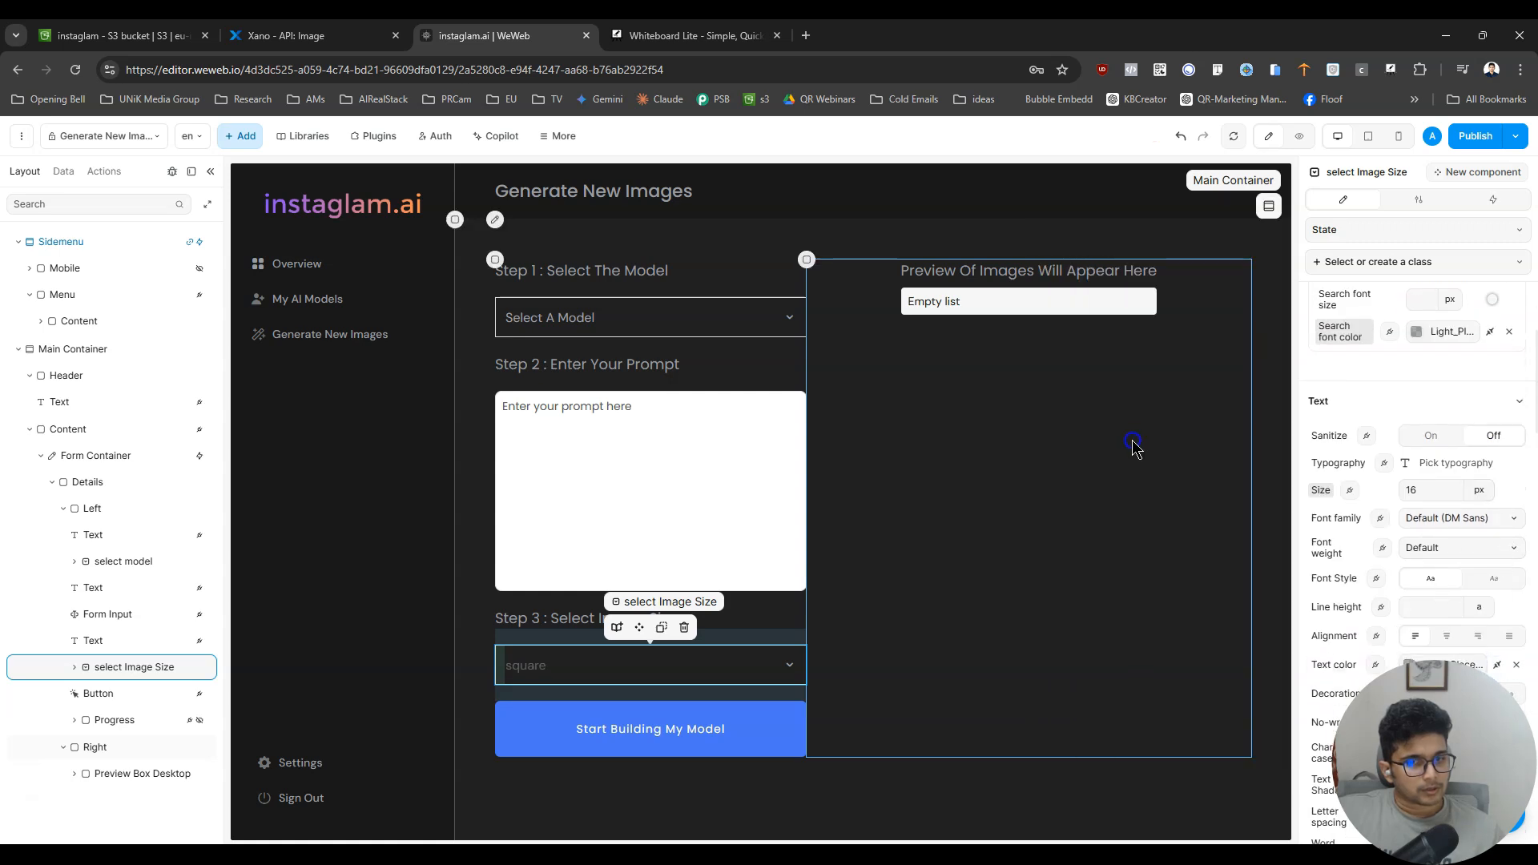
left_click(1120, 441)
- Preview the page, check the model dropdown's options, and test the image size dropdown by choosing square_hd and then square
left_click(1303, 137)
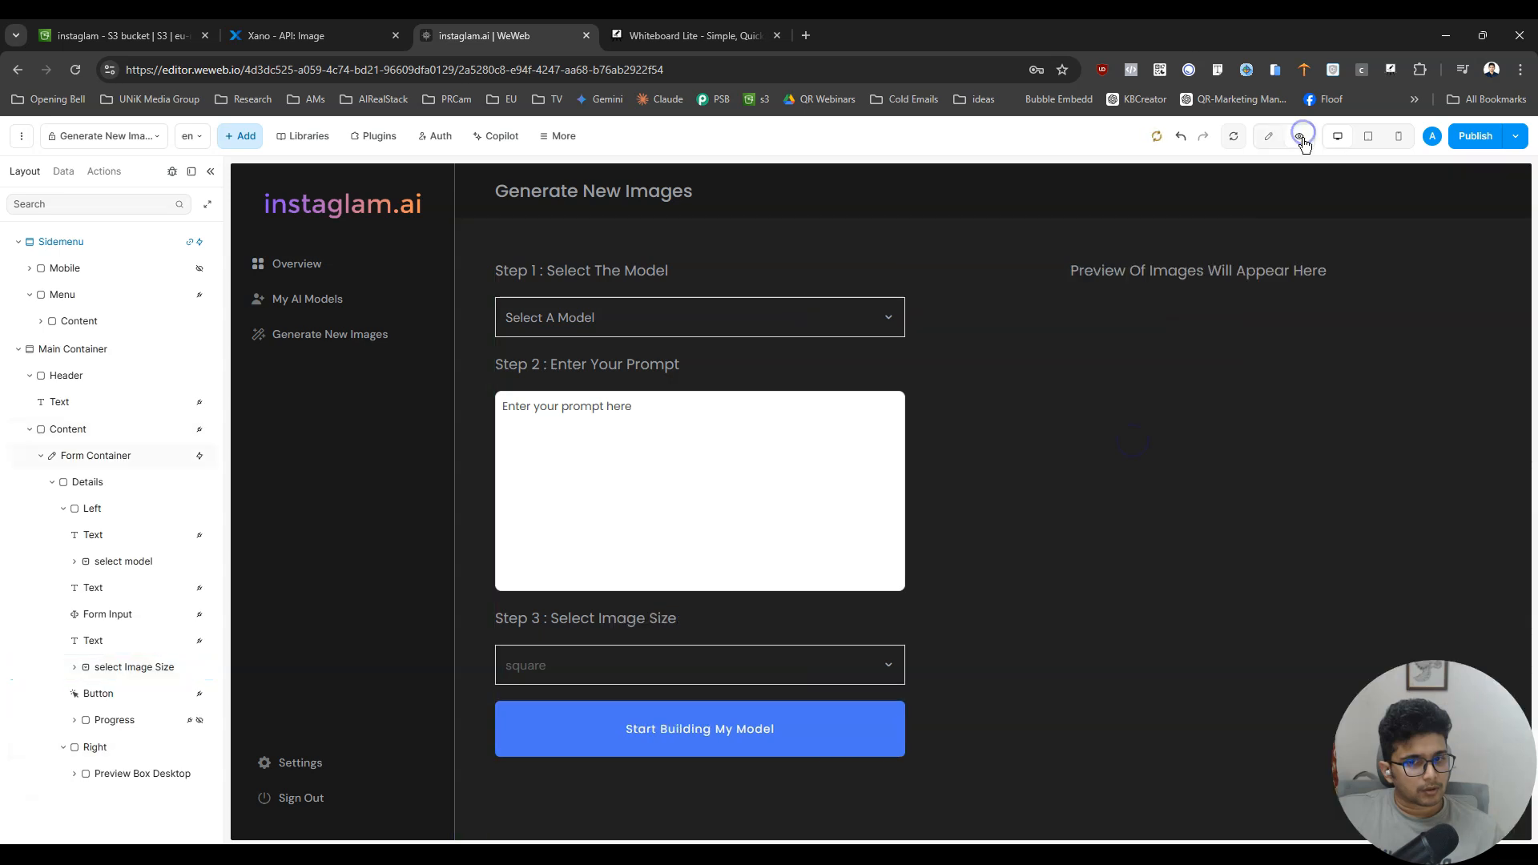
left_click(670, 311)
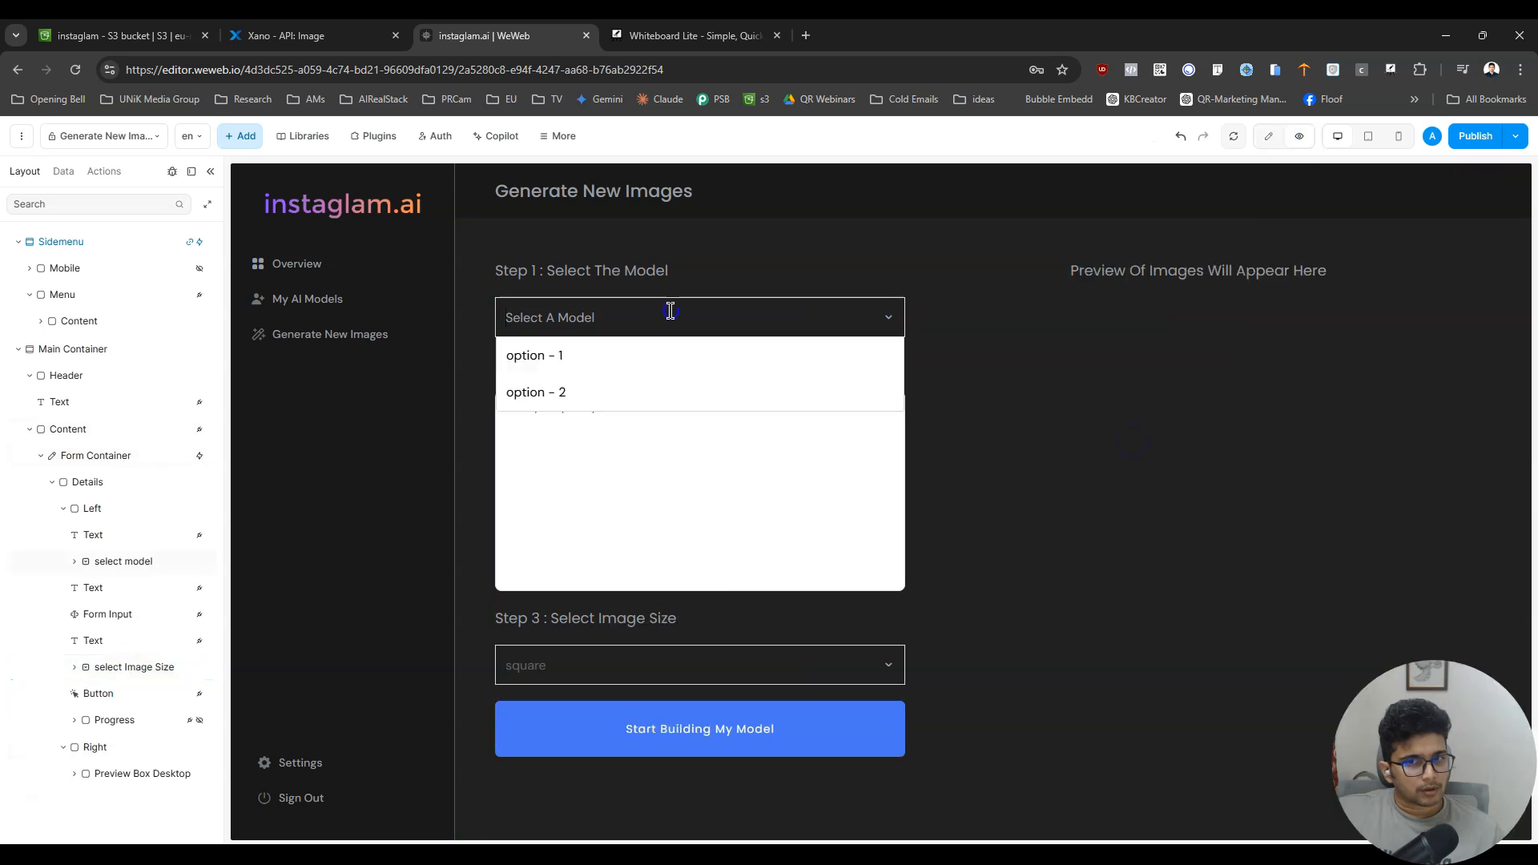
left_click(725, 305)
left_click(803, 663)
scroll(662, 728, "up", 2)
scroll(662, 728, "down", 2)
scroll(663, 728, "up", 2)
scroll(659, 717, "down", 2)
scroll(656, 713, "up", 2)
left_click(667, 704)
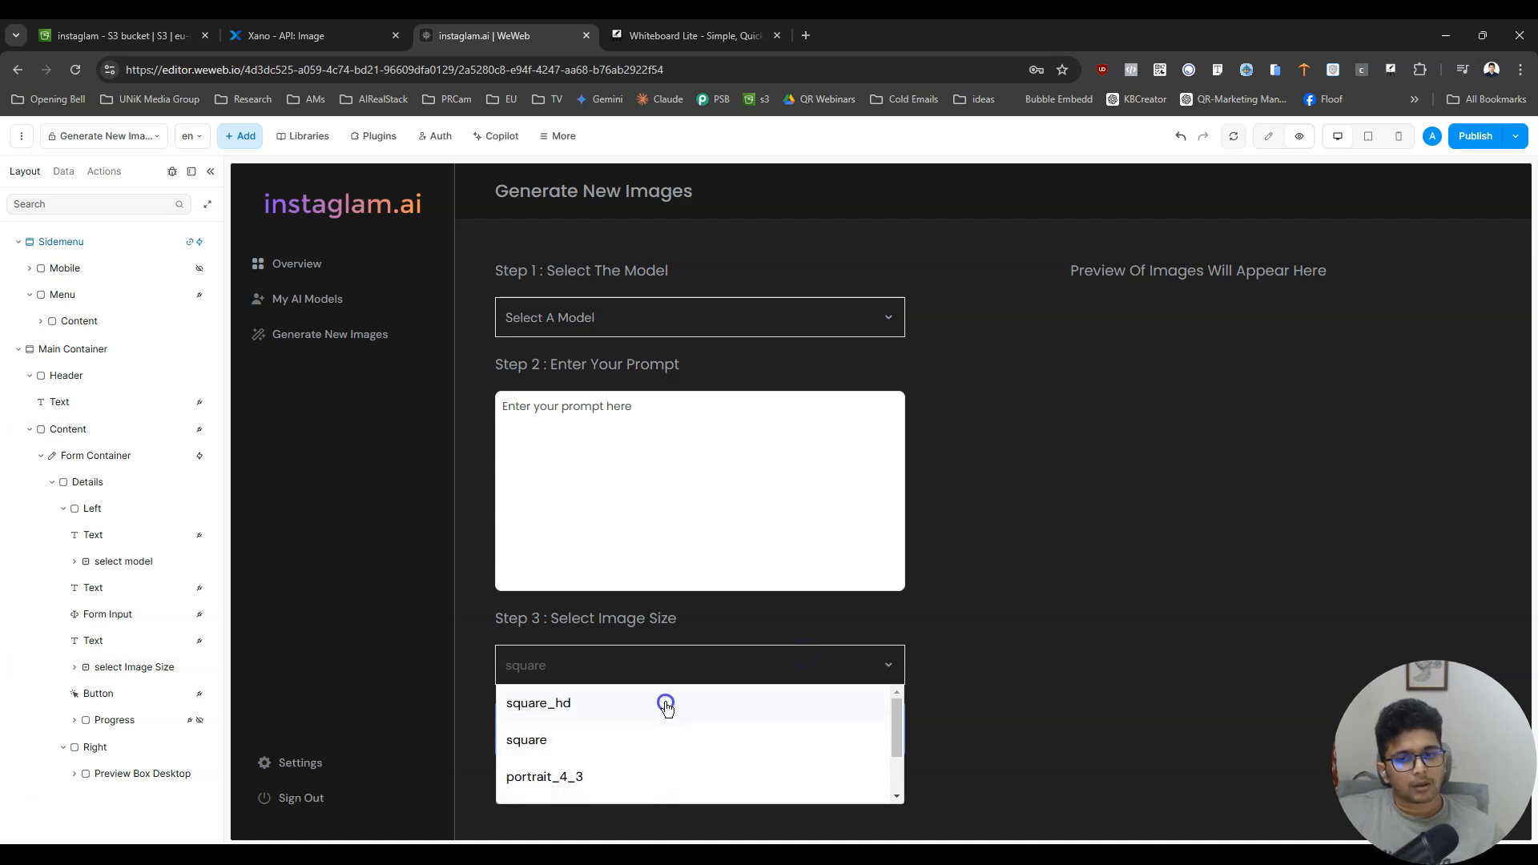
left_click(664, 664)
left_click(632, 743)
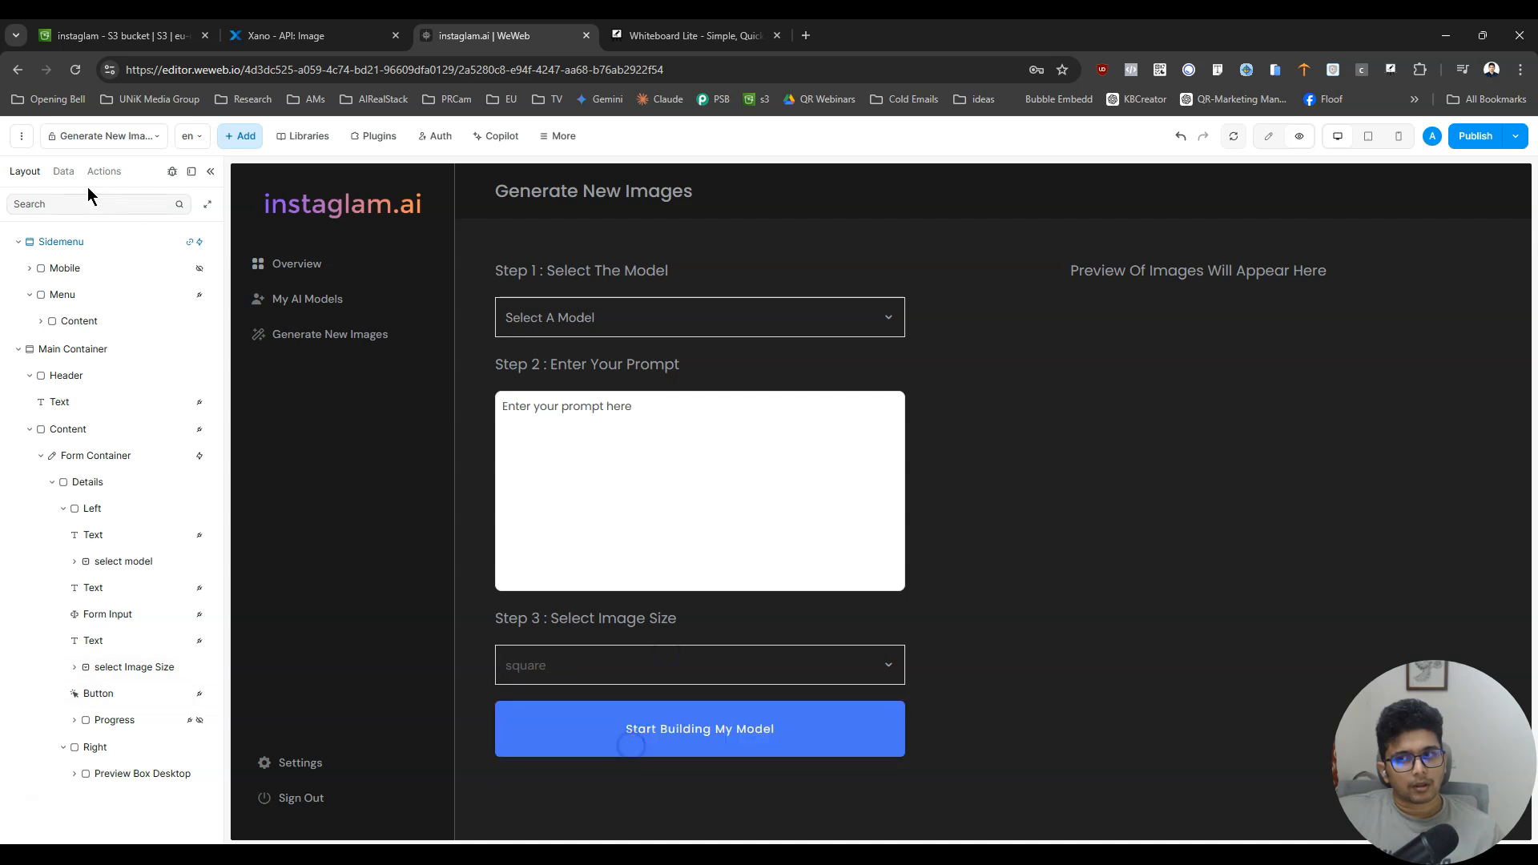
- Clear the debug logs and check the logged values while choosing portrait_16_9 and then landscape_4_3 as the image size
left_click(64, 171)
left_click(172, 172)
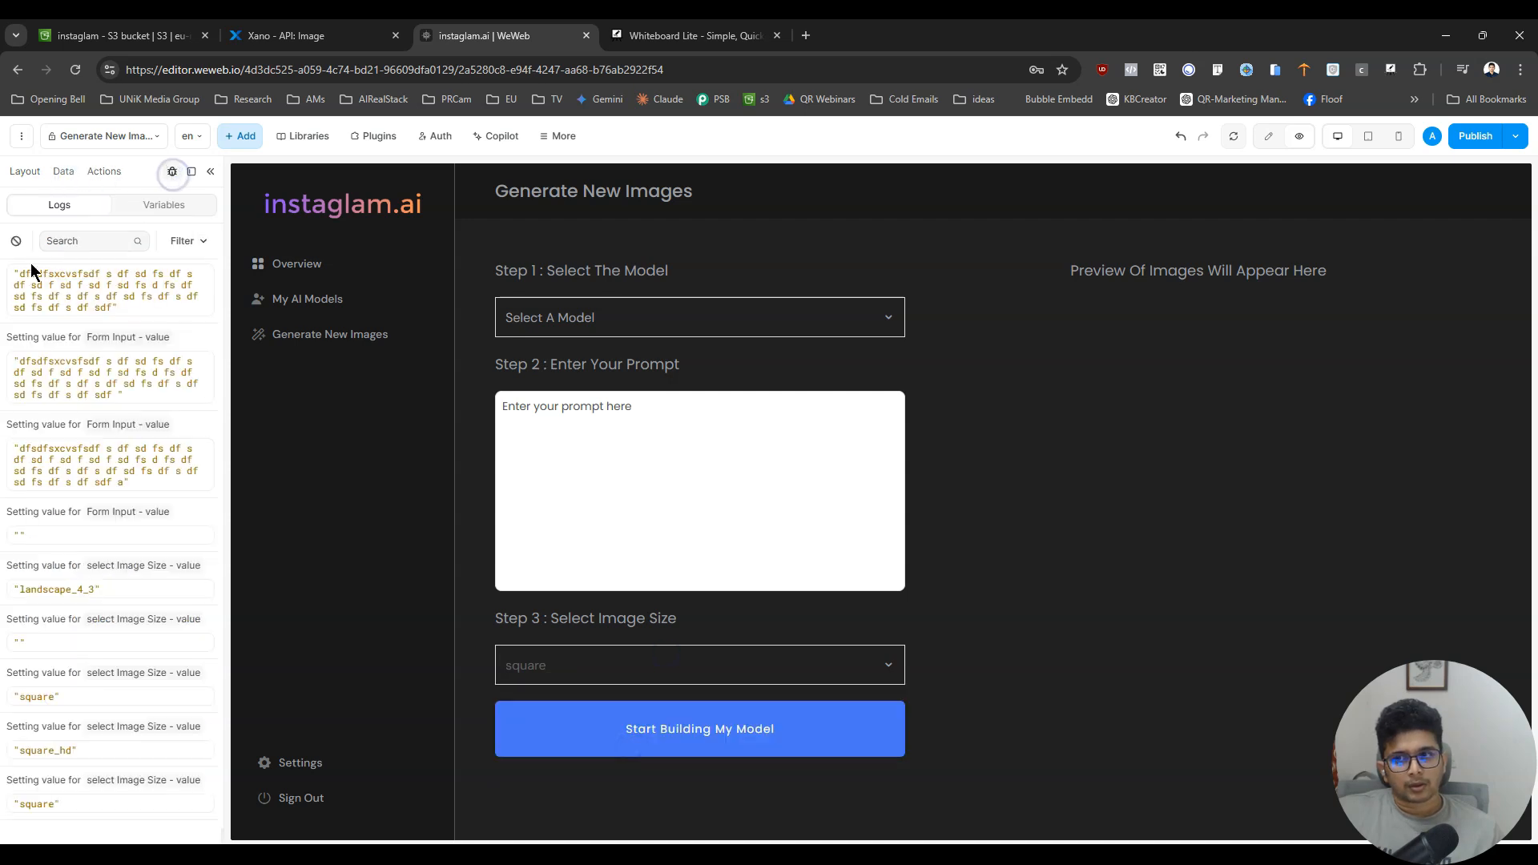
left_click(16, 241)
left_click(627, 664)
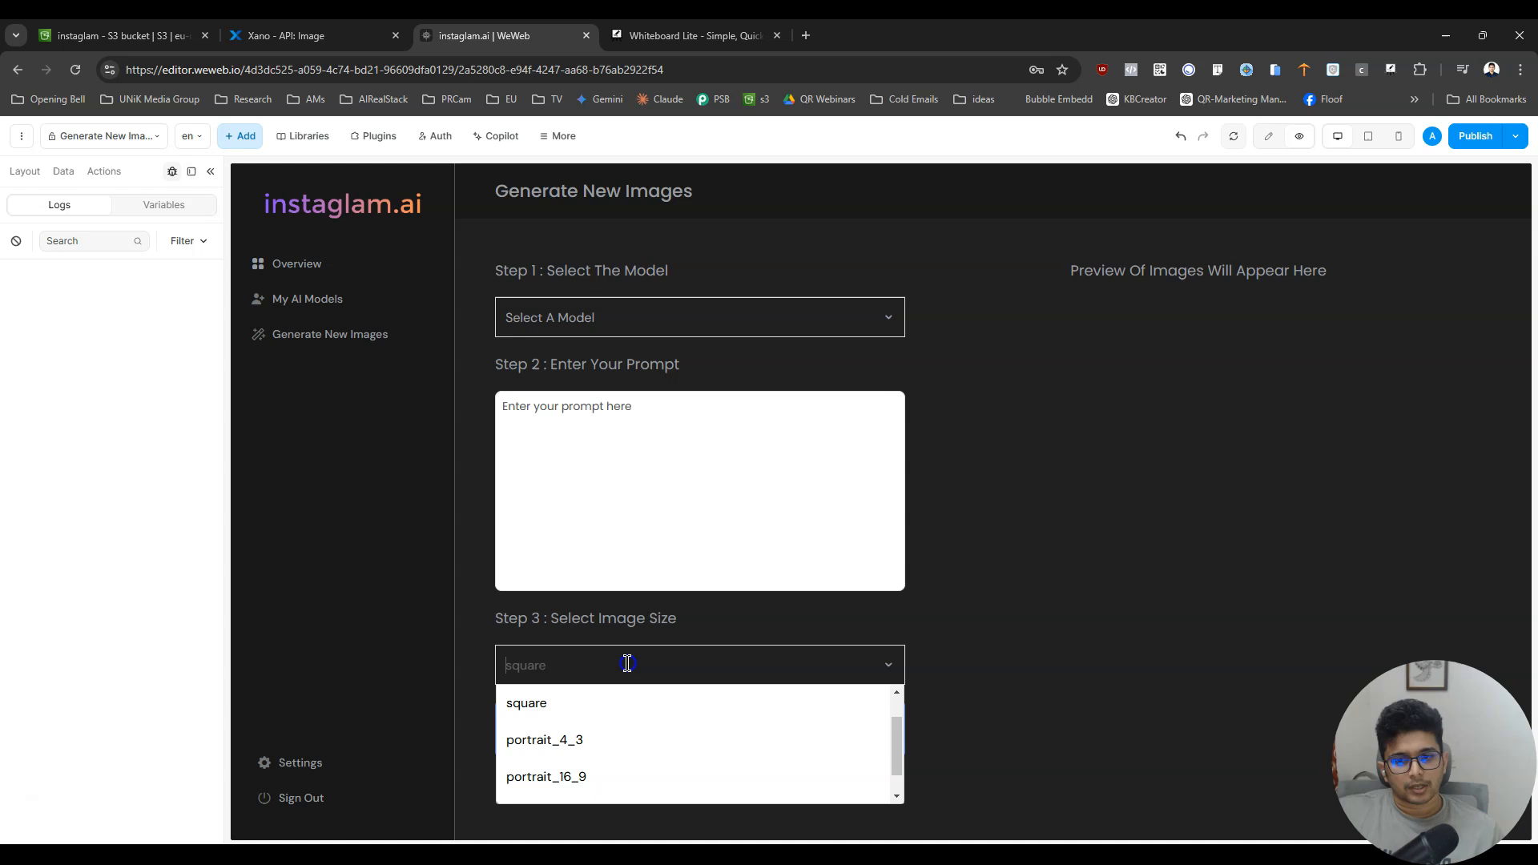
scroll(585, 751, "down", 1)
left_click(568, 751)
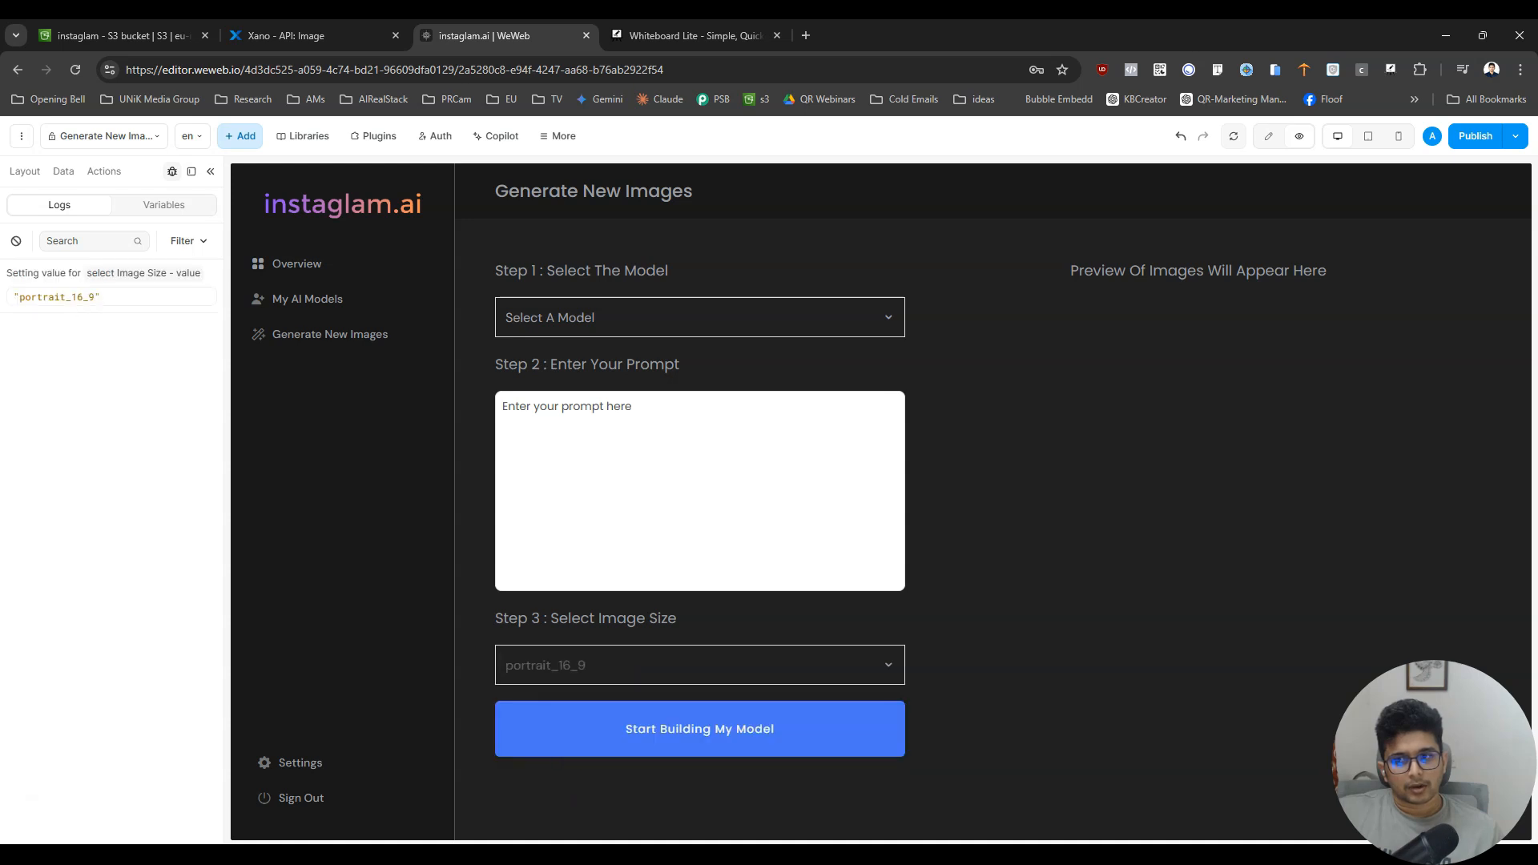
left_click(675, 666)
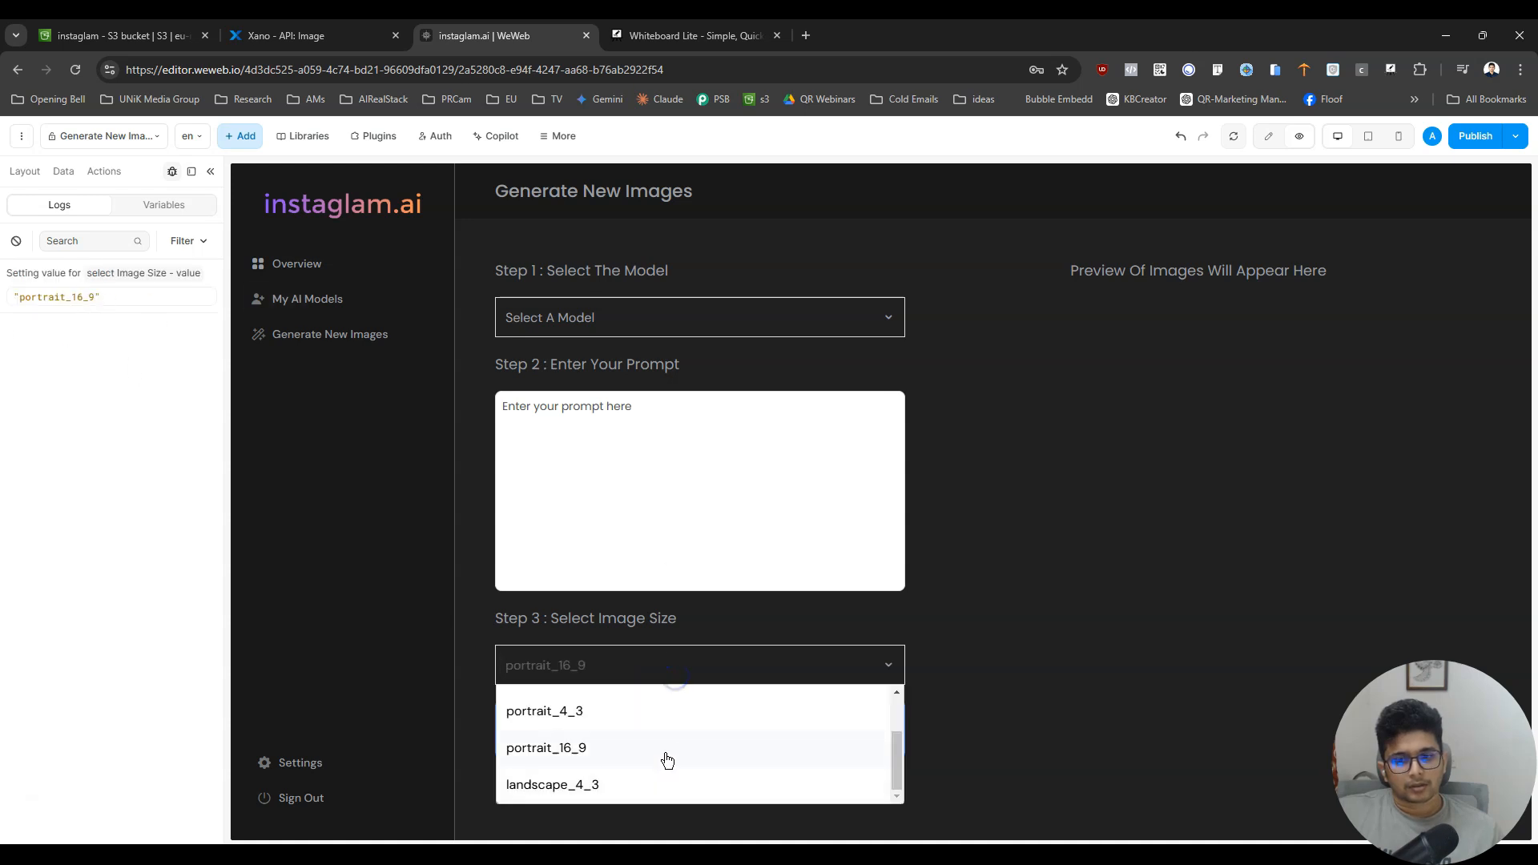
left_click(630, 791)
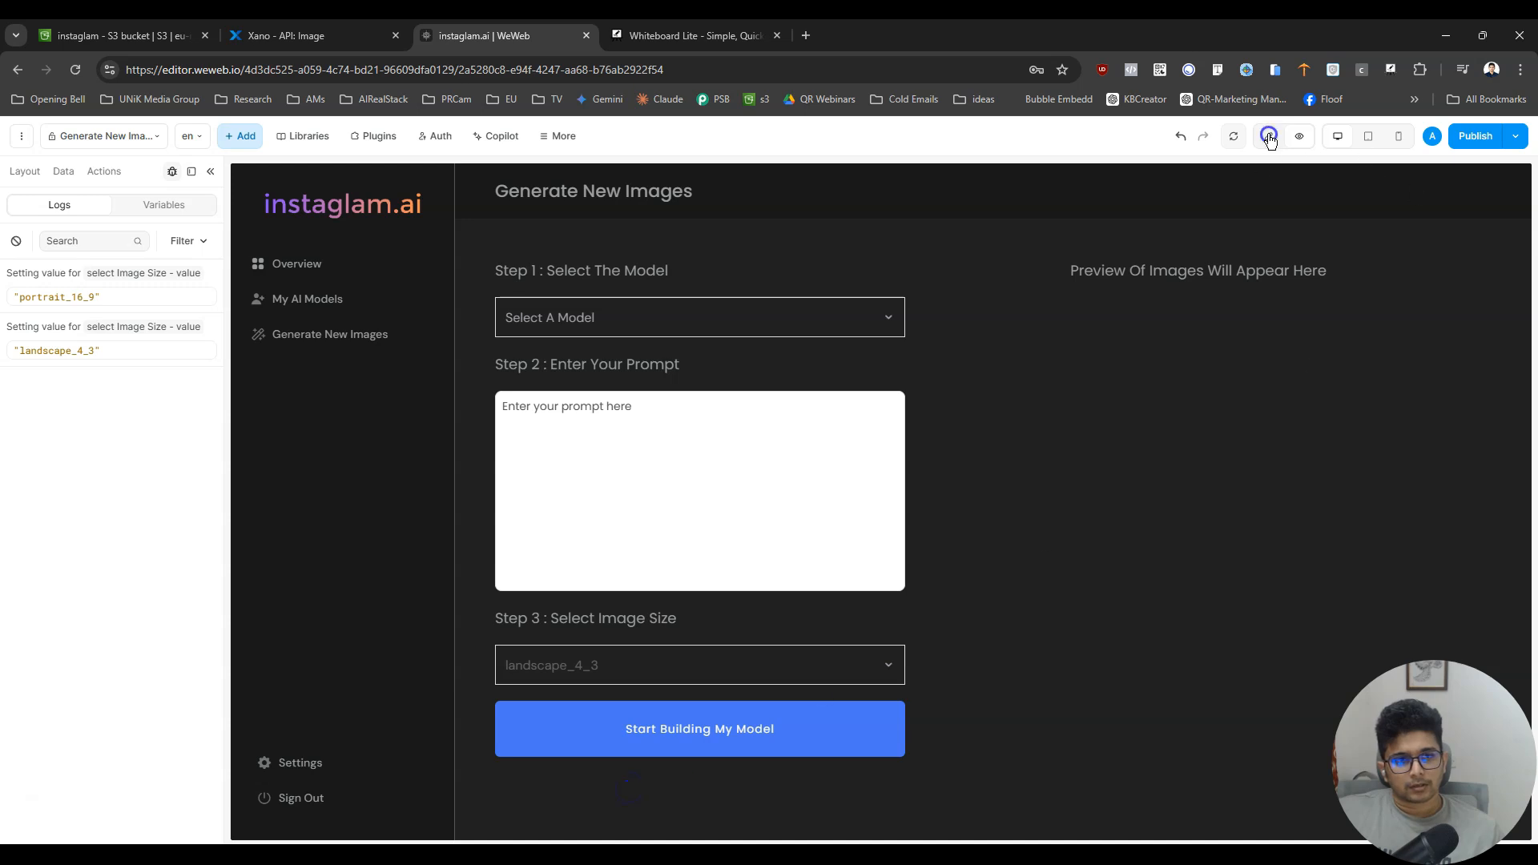
- Return to edit mode and rename the prompt form input in the layout tree as "prompt"
left_click(1268, 137)
left_click(716, 397)
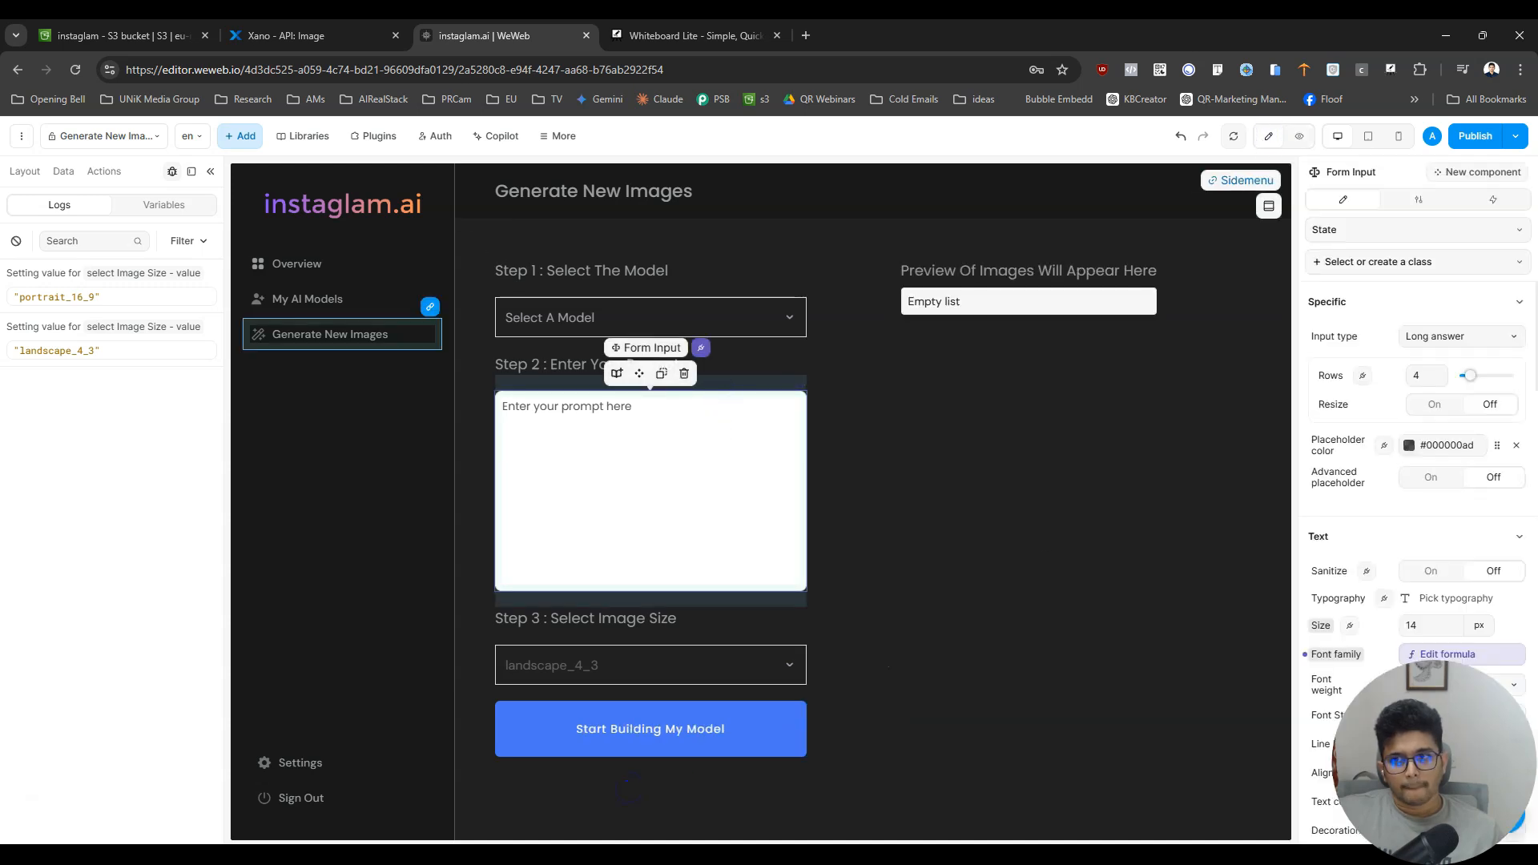
left_click(20, 177)
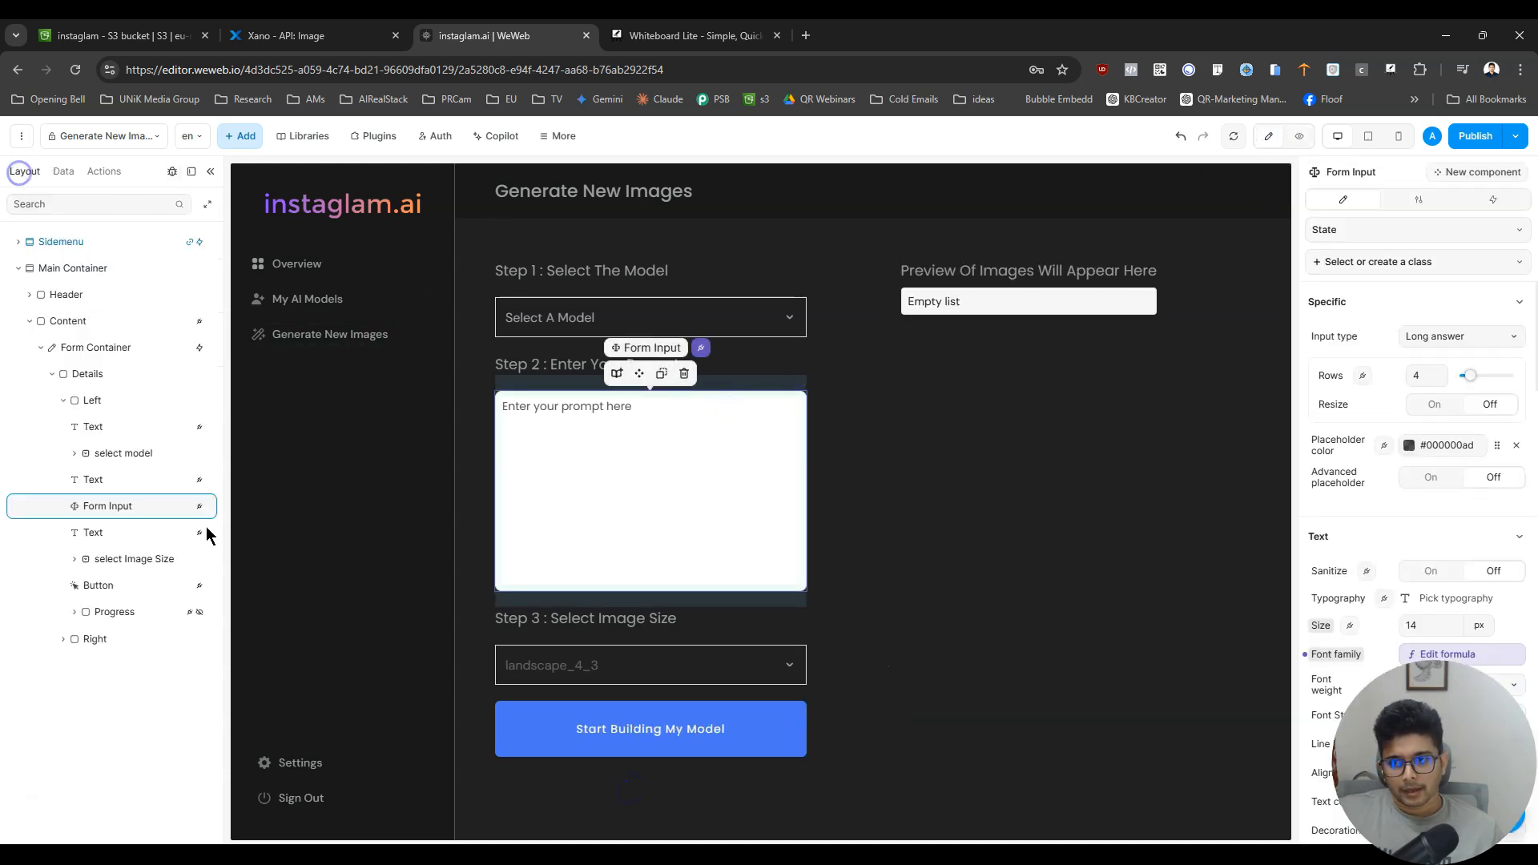
double_click(107, 507)
type("prompt")
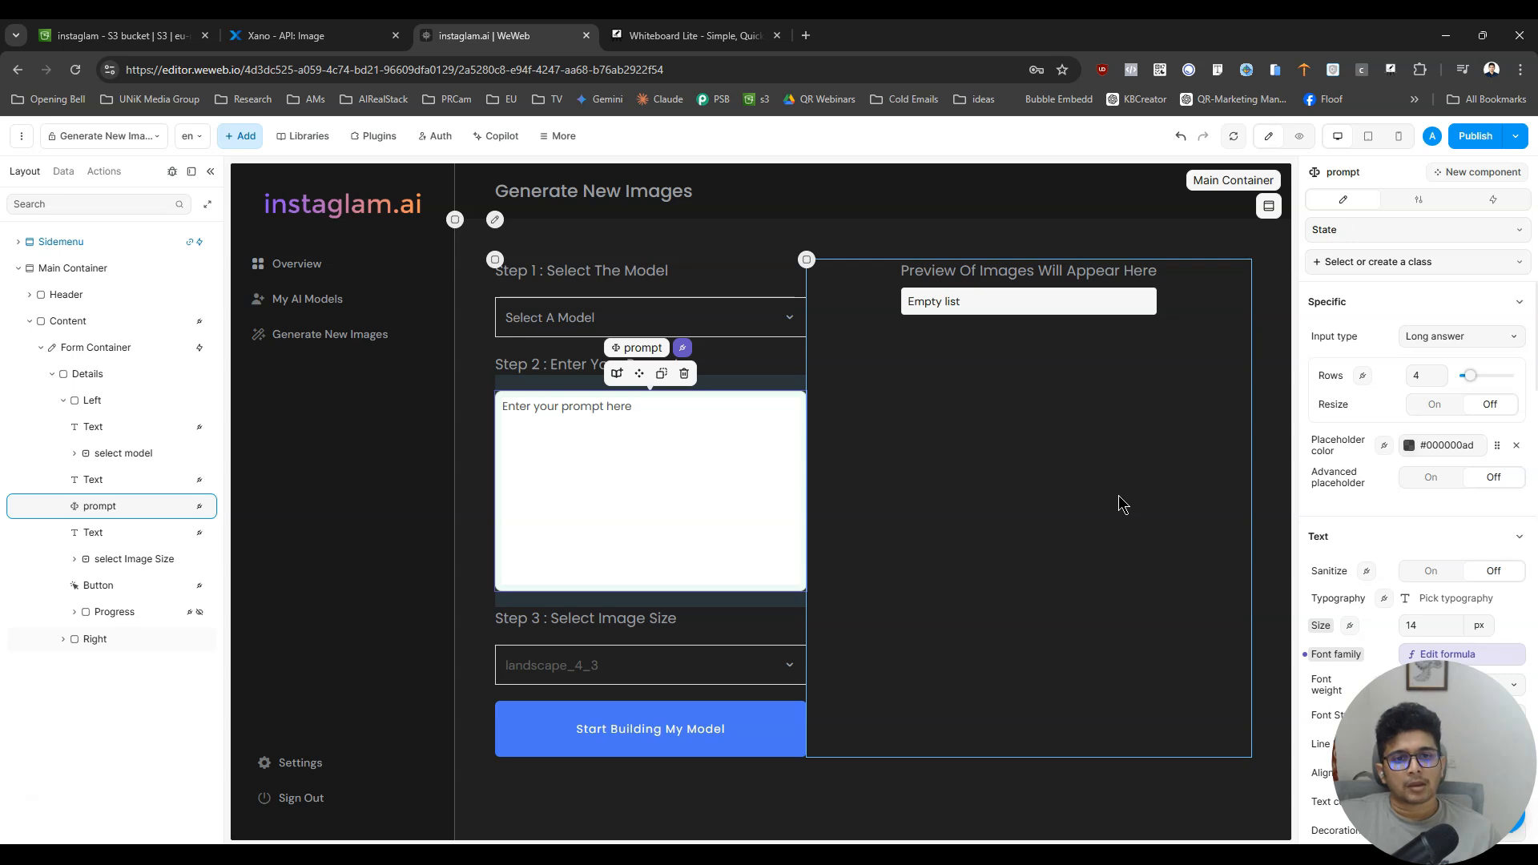
- Set the padding of the Right container holding the image preview to 20 px
left_click(1039, 565)
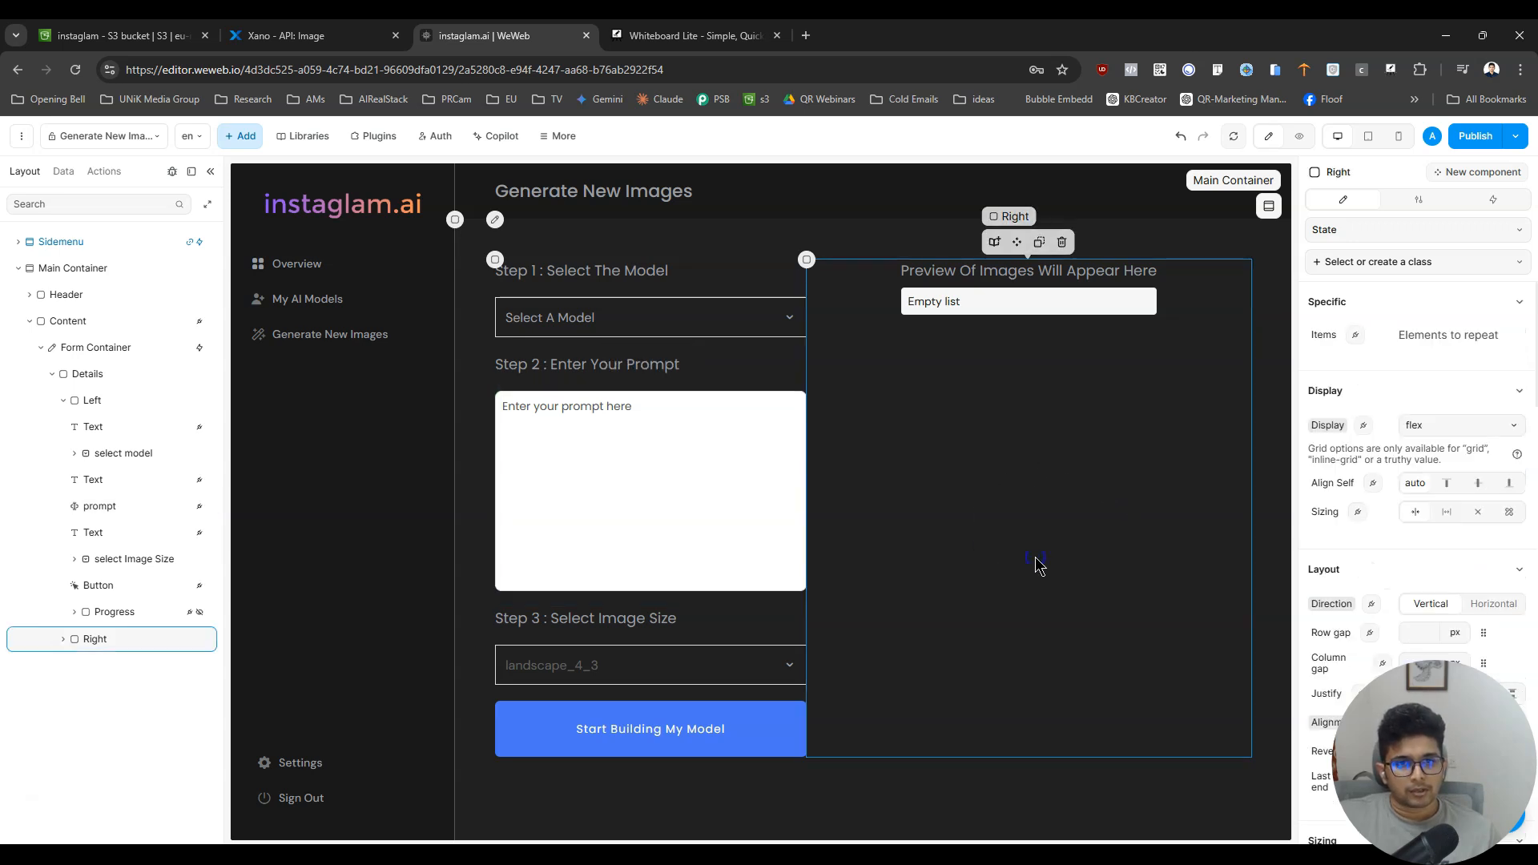
scroll(1442, 574, "down", 5)
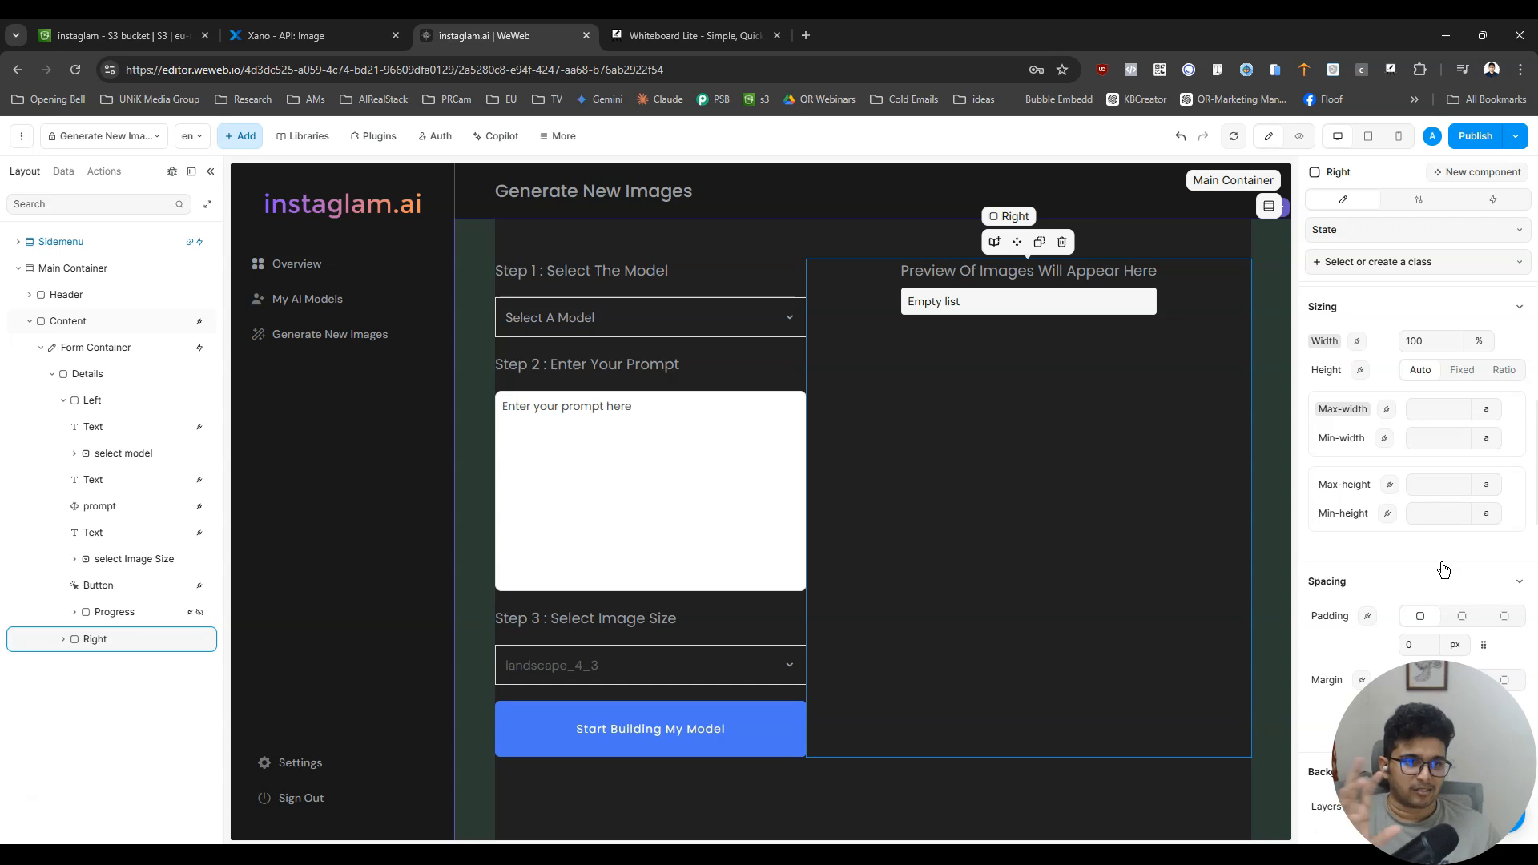
type("20")
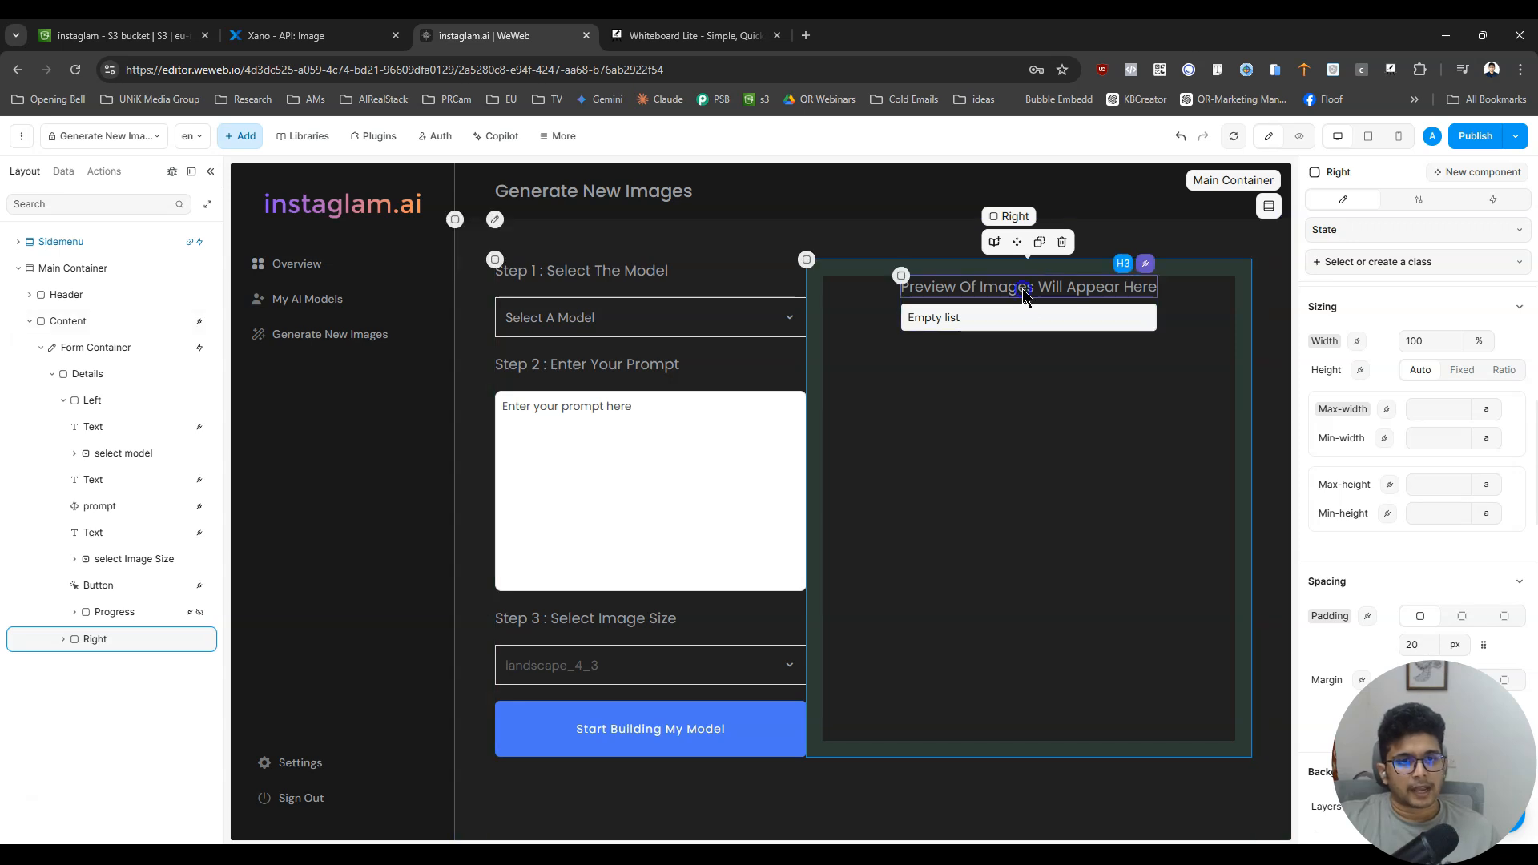
- Replace the preview area's heading text with "Your Image Will Appear Here"
double_click(994, 286)
left_click(994, 286)
key("ctrl+a")
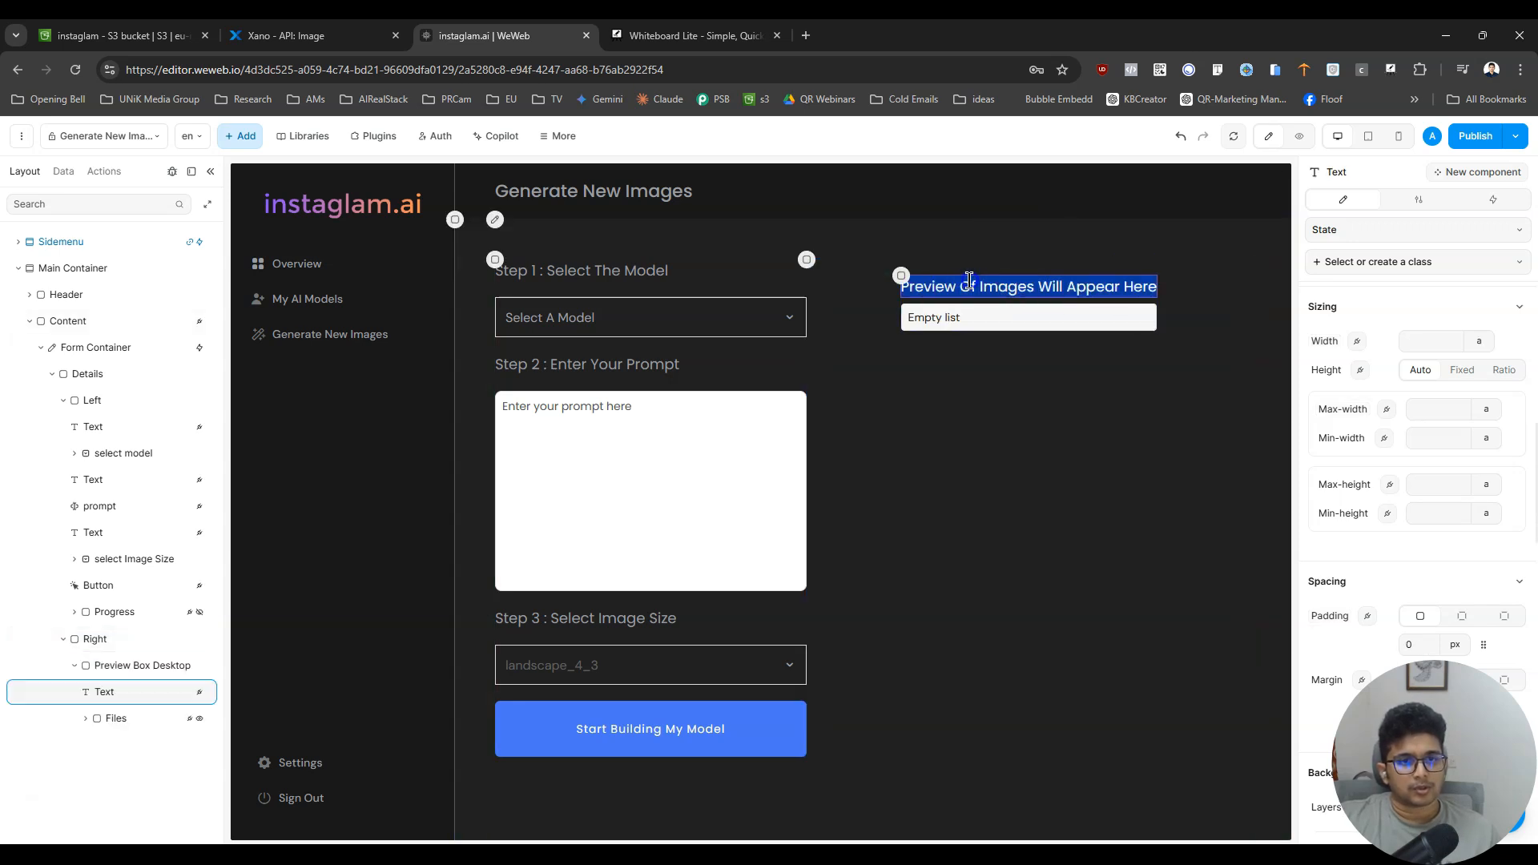
type("Your Image")
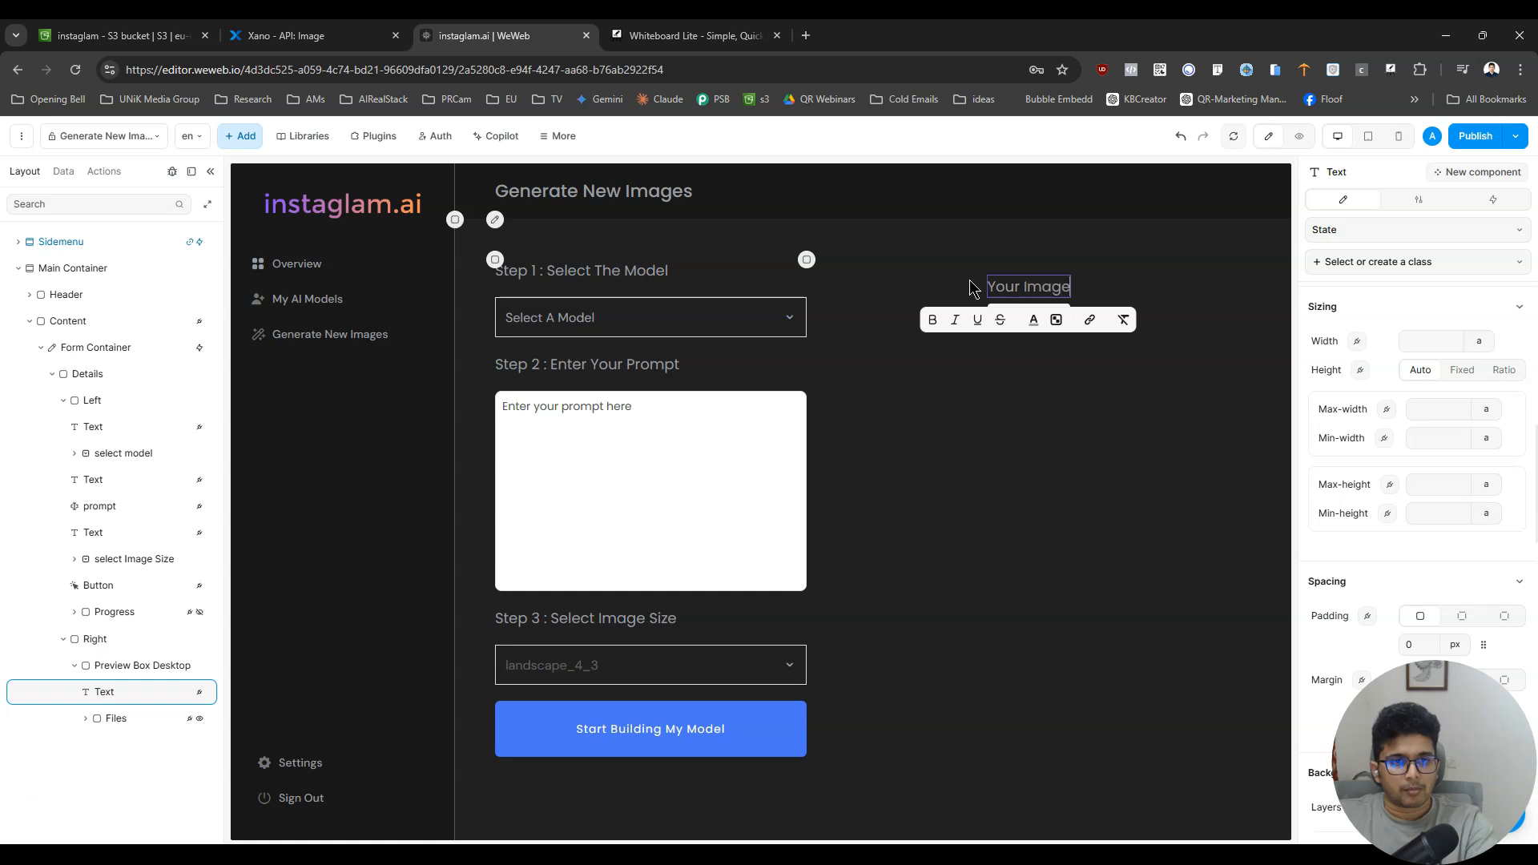
type(" Will Appear Here")
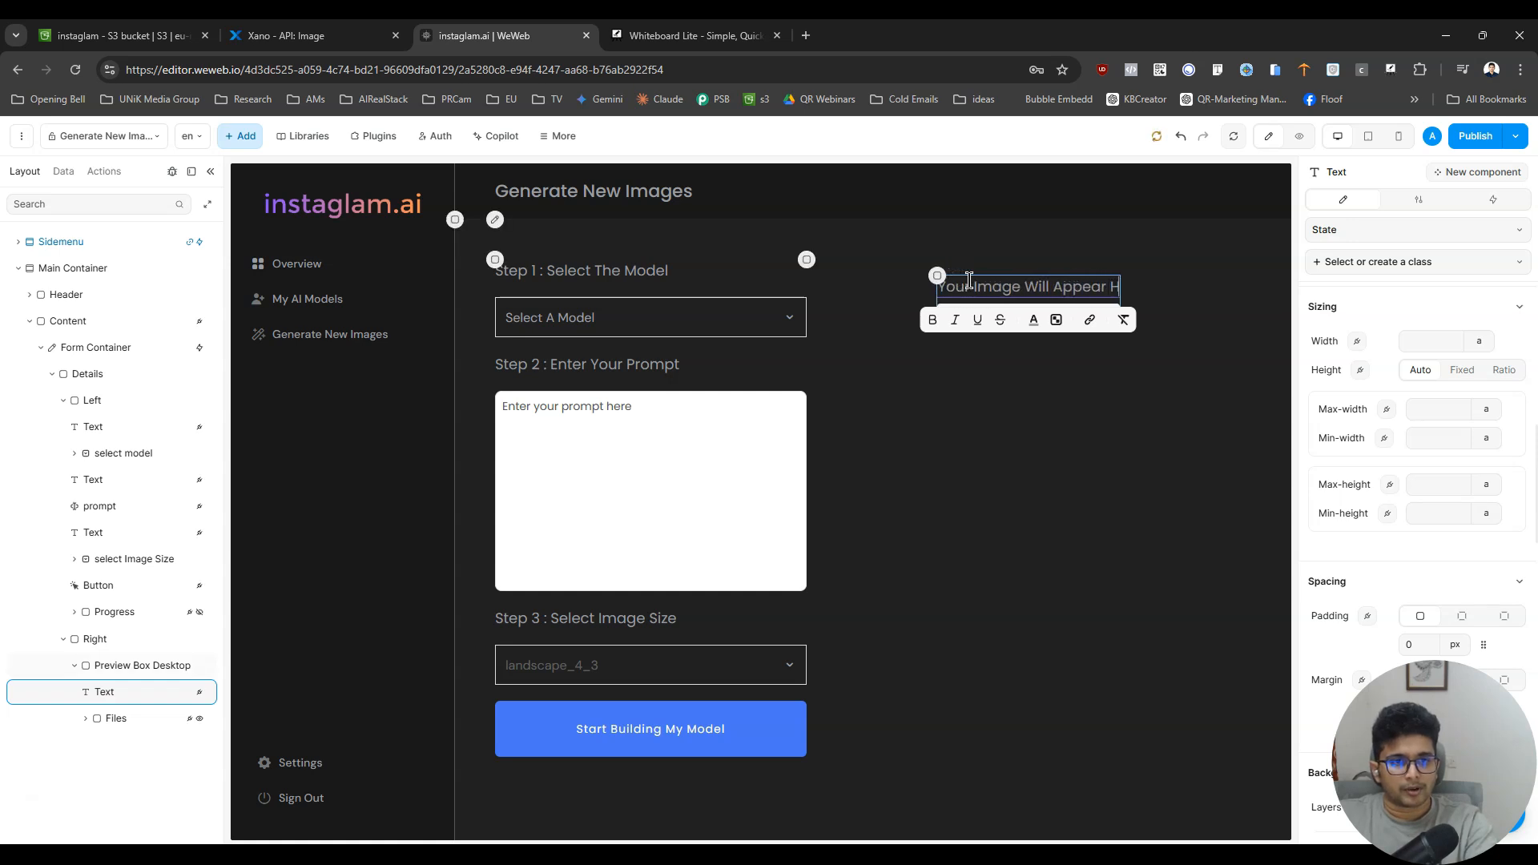
- Delete the empty Files list below the preview heading
left_click(885, 319)
left_click(990, 319)
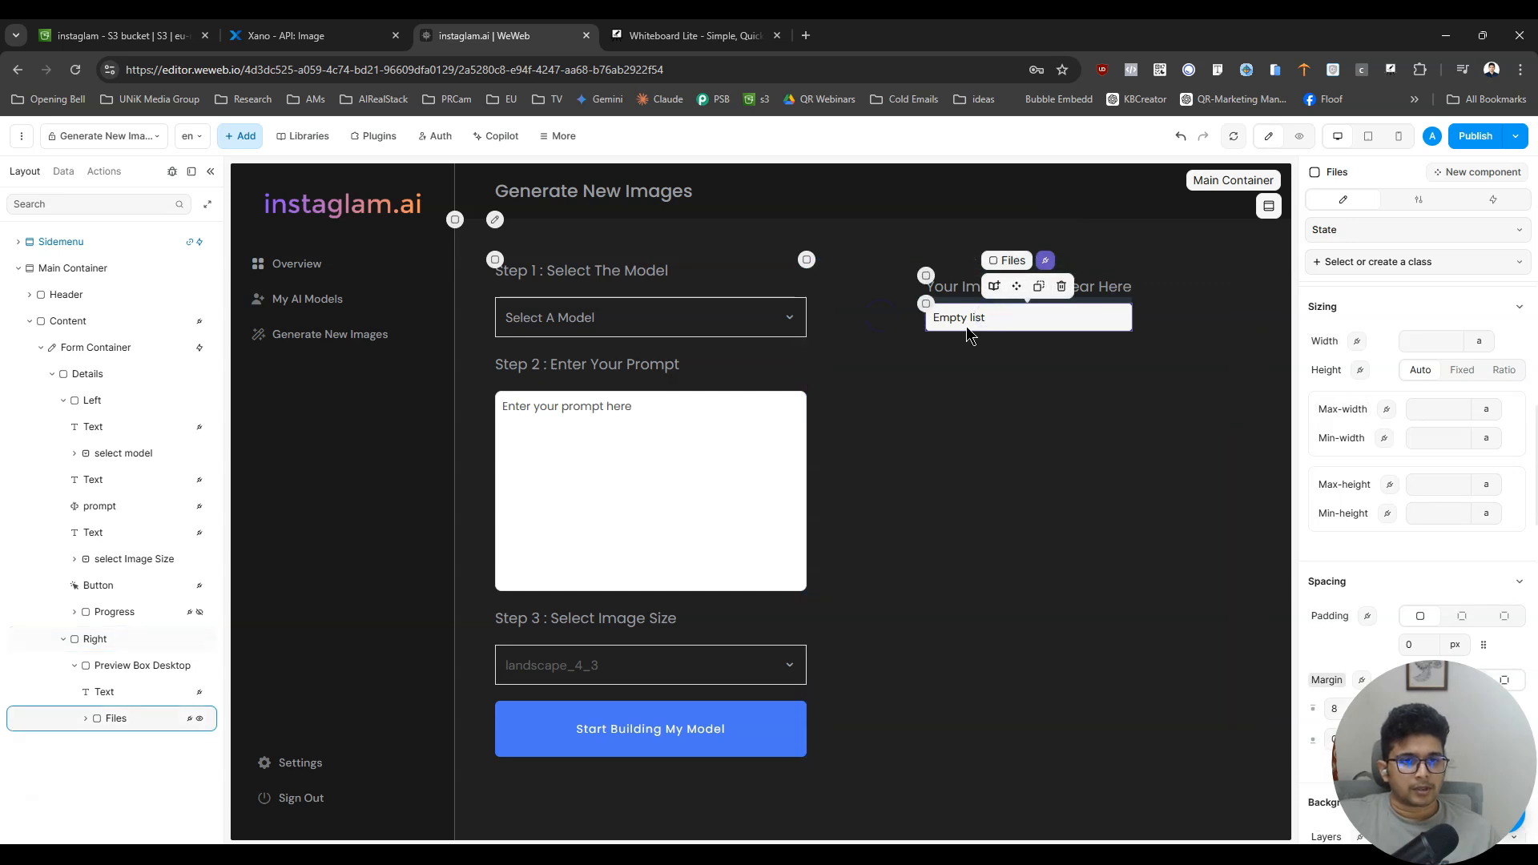
key("Delete")
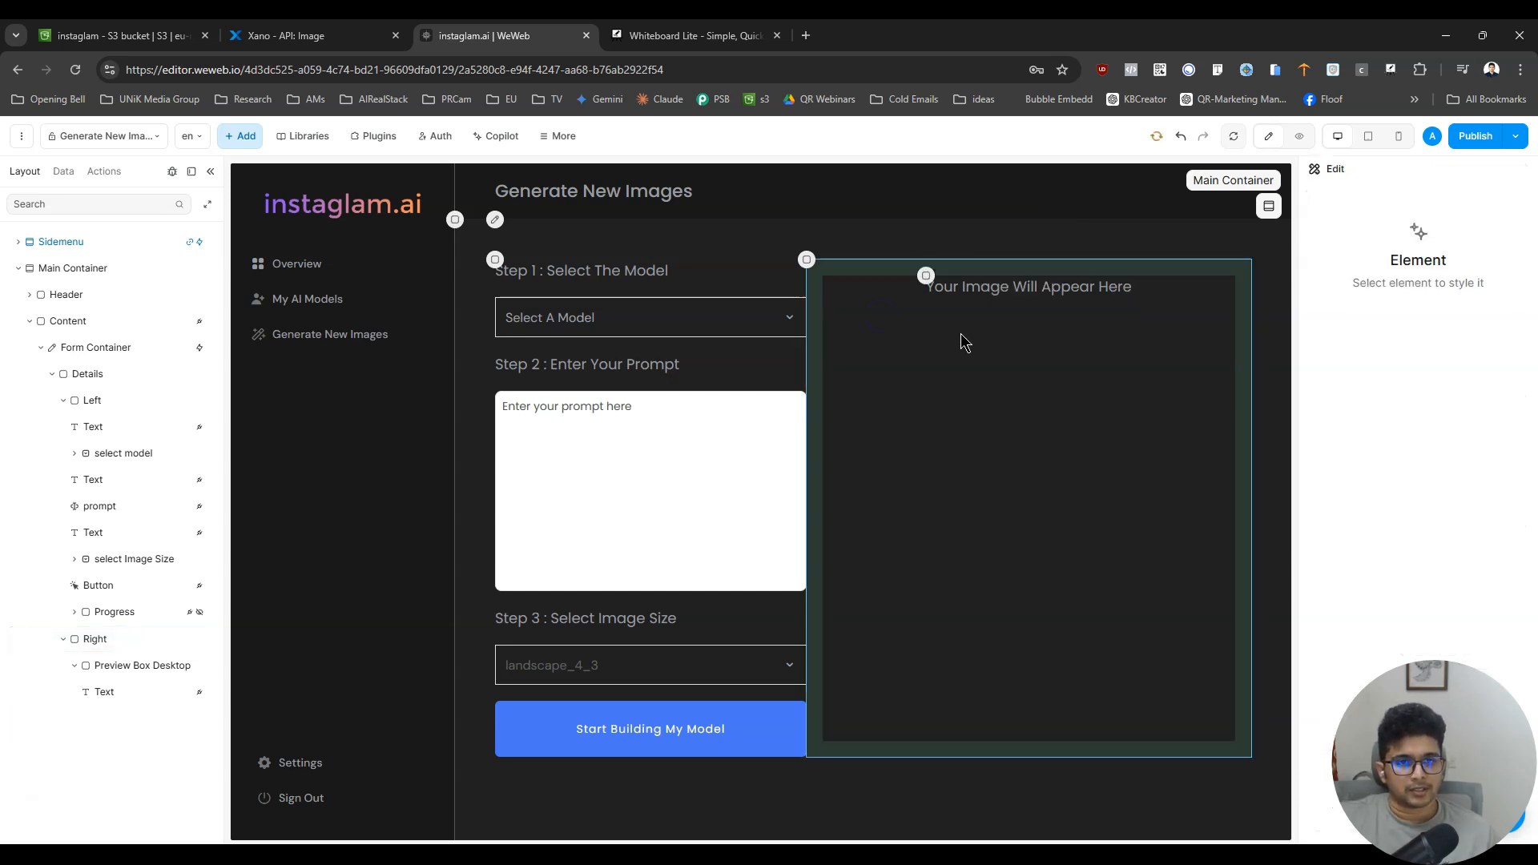
- Set the Preview Box Desktop container's width to 100% and centre the alignment of its contents
left_click(1050, 325)
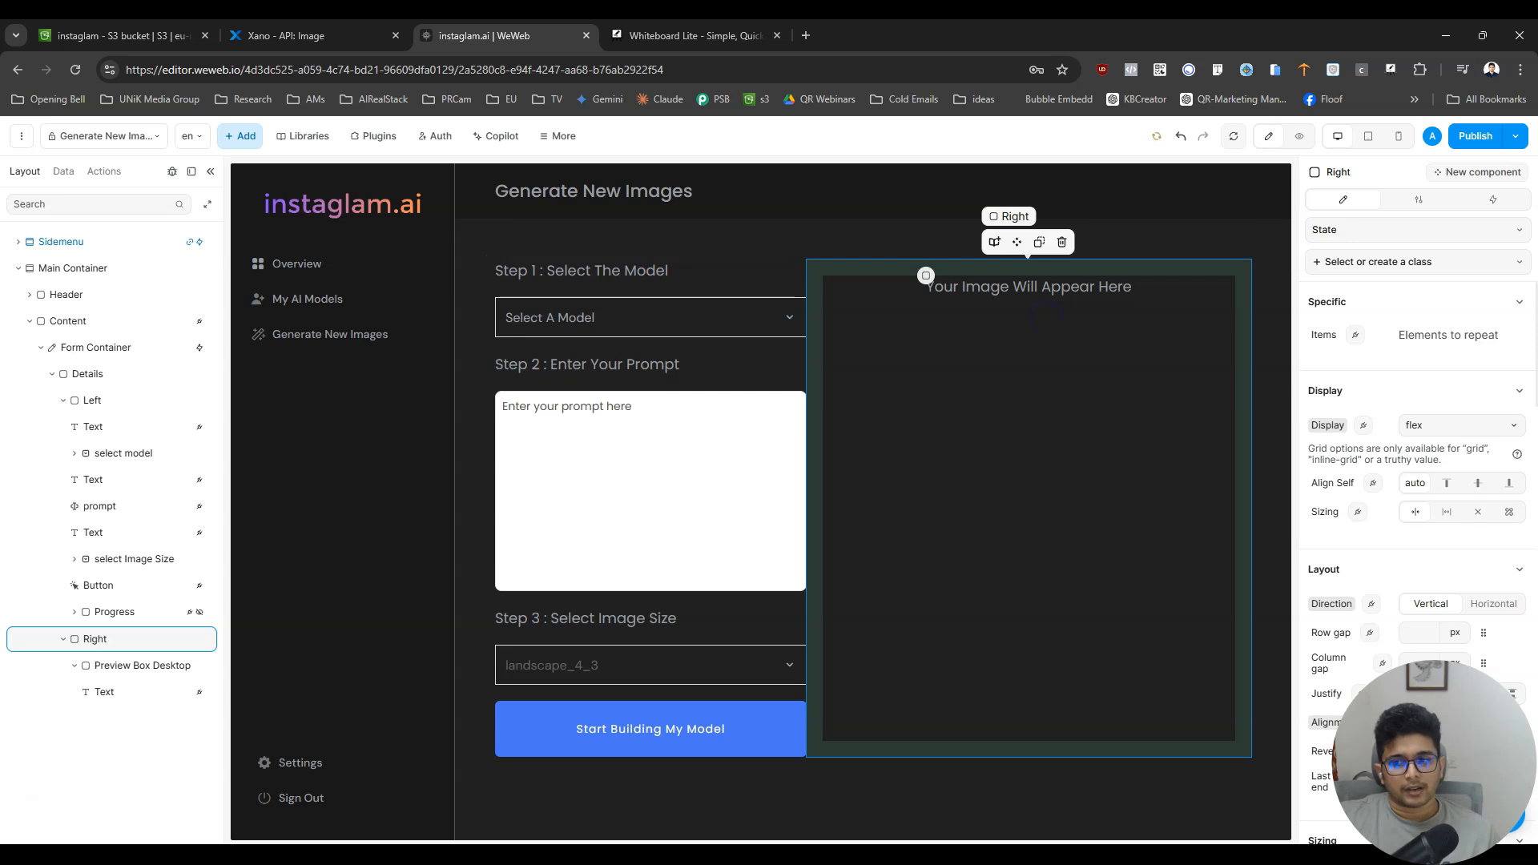
left_click(111, 665)
left_click(113, 692)
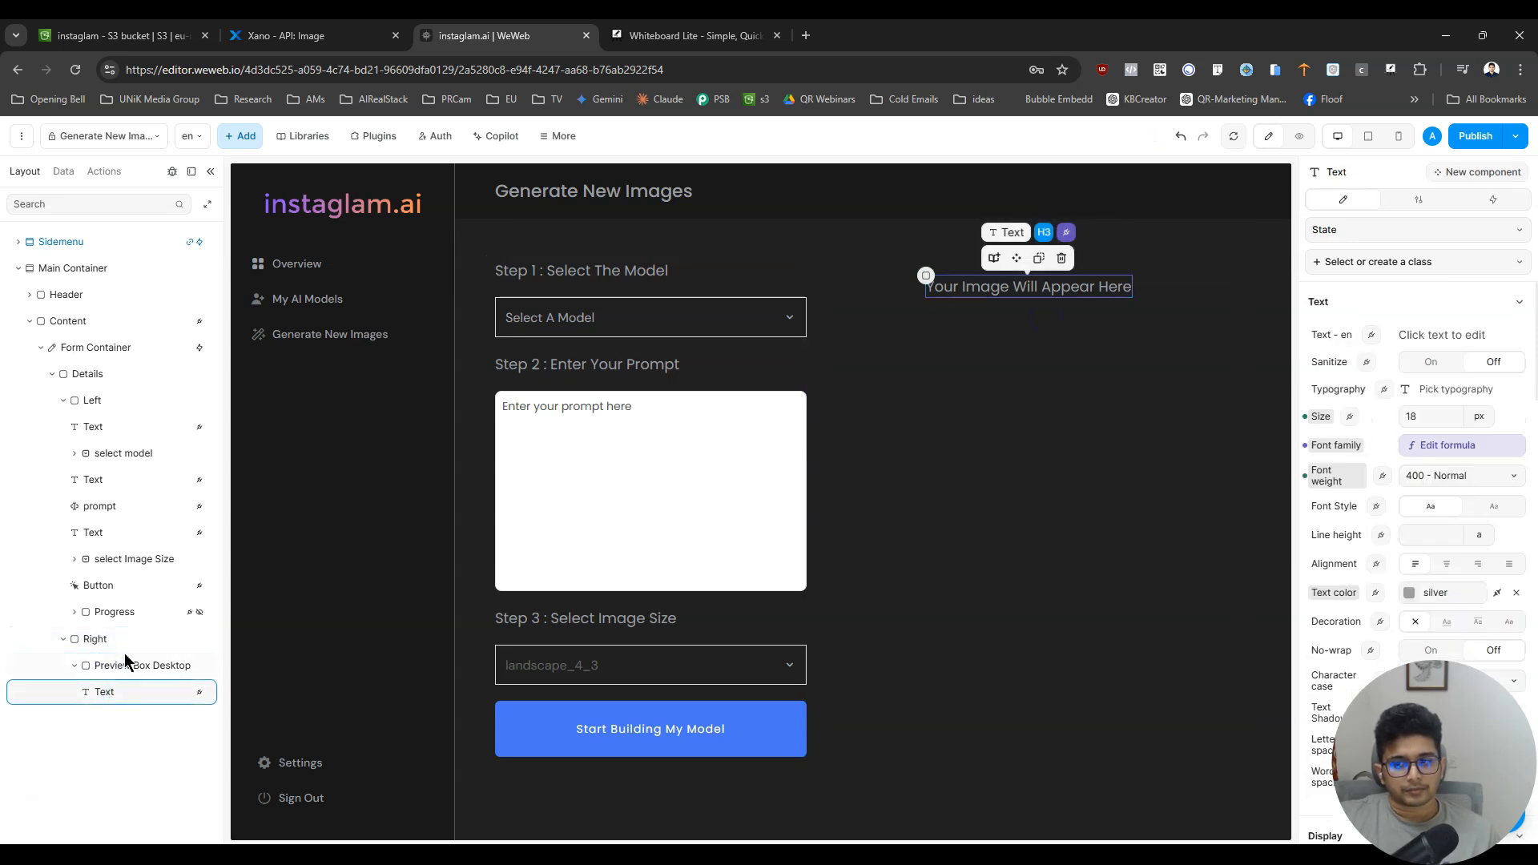
left_click(126, 668)
left_click(125, 694)
left_click(133, 667)
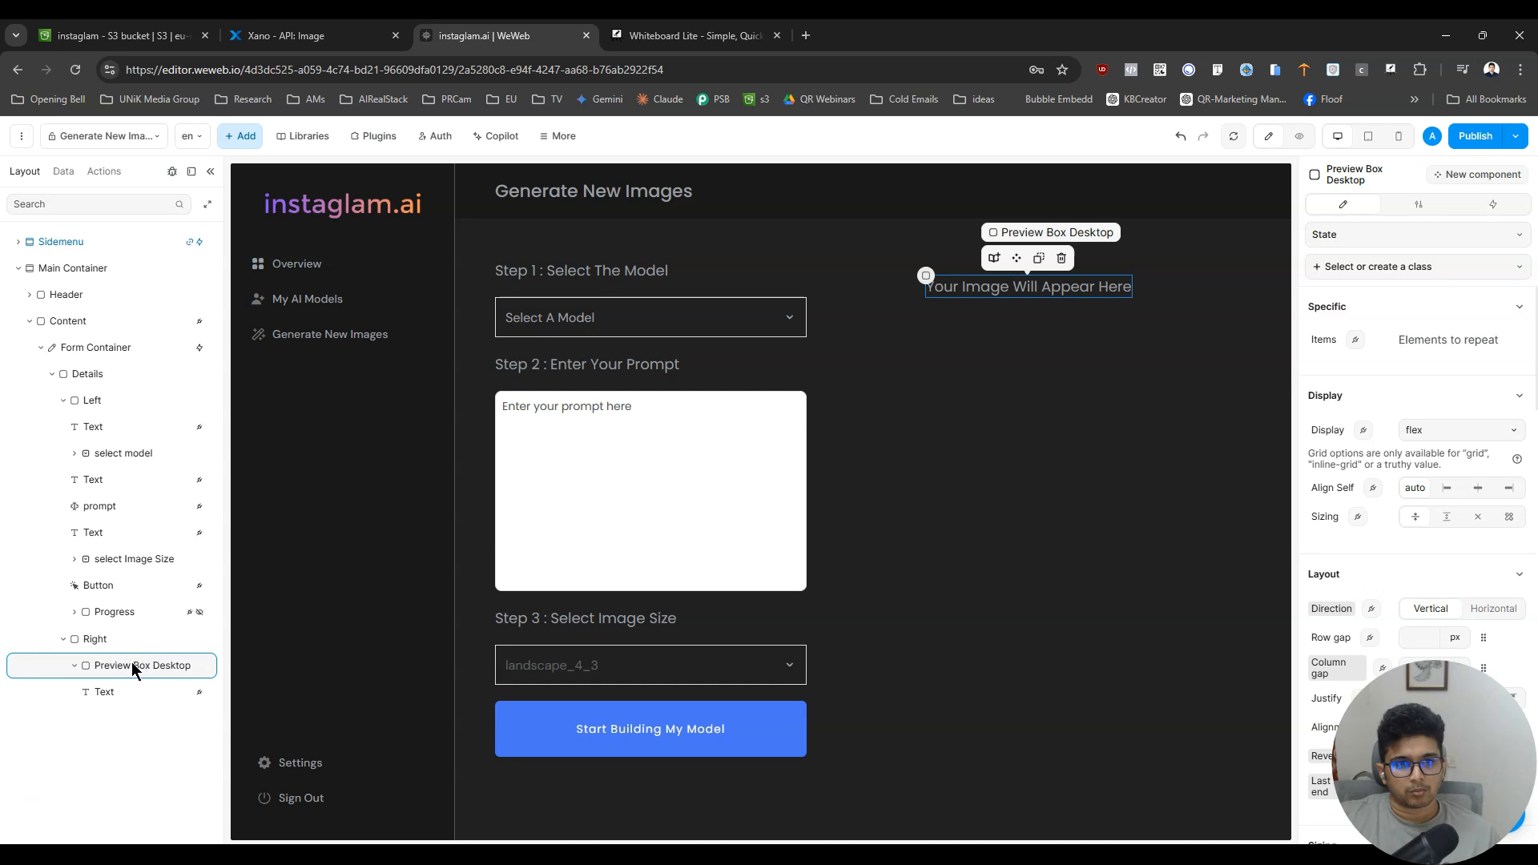
scroll(1461, 570, "down", 6)
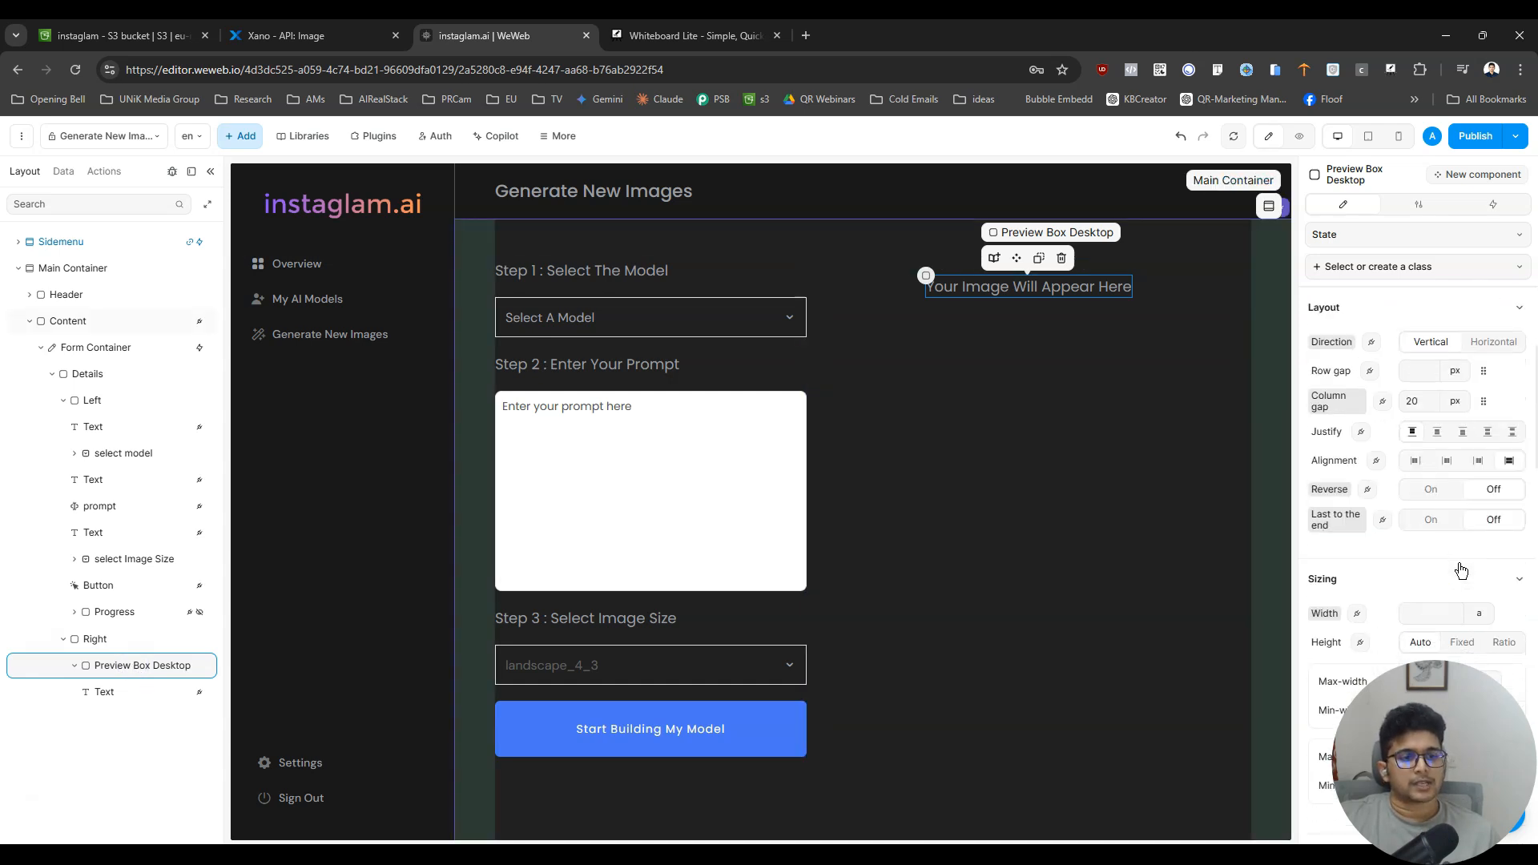
left_click(1473, 346)
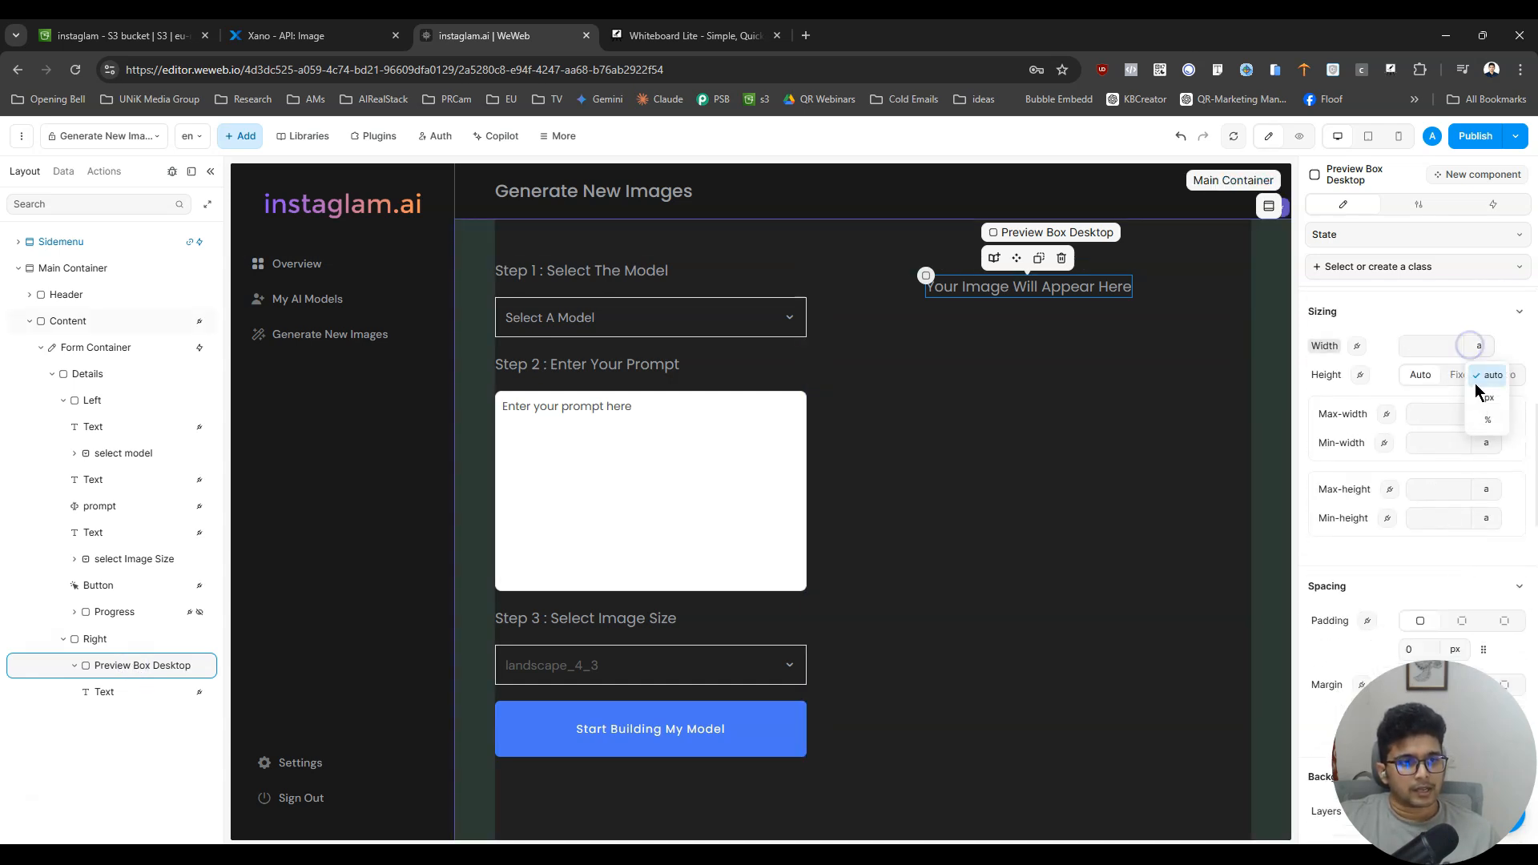
left_click(1496, 418)
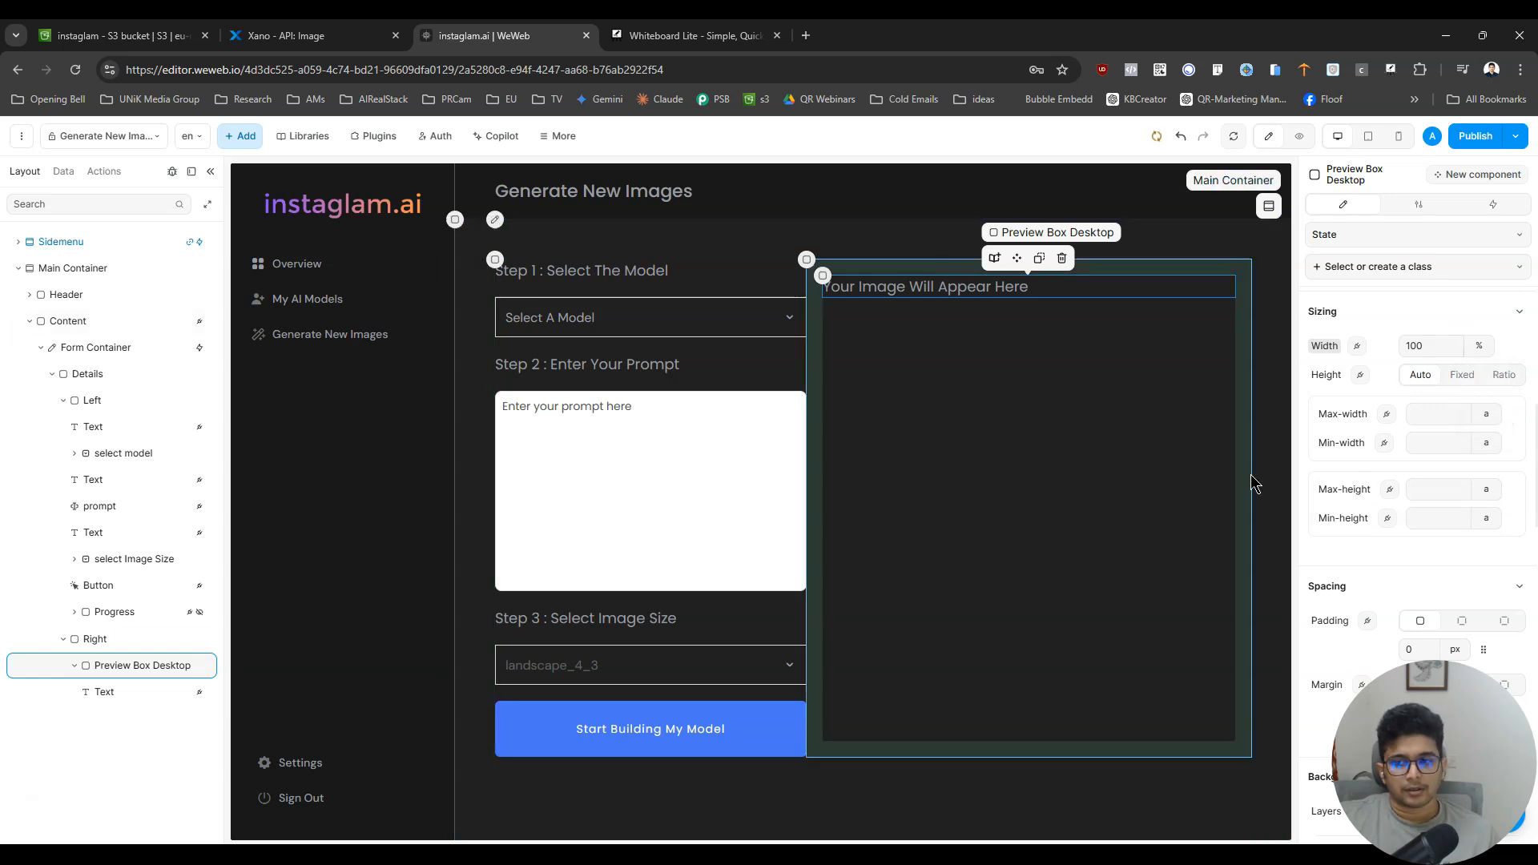
scroll(1468, 486, "up", 6)
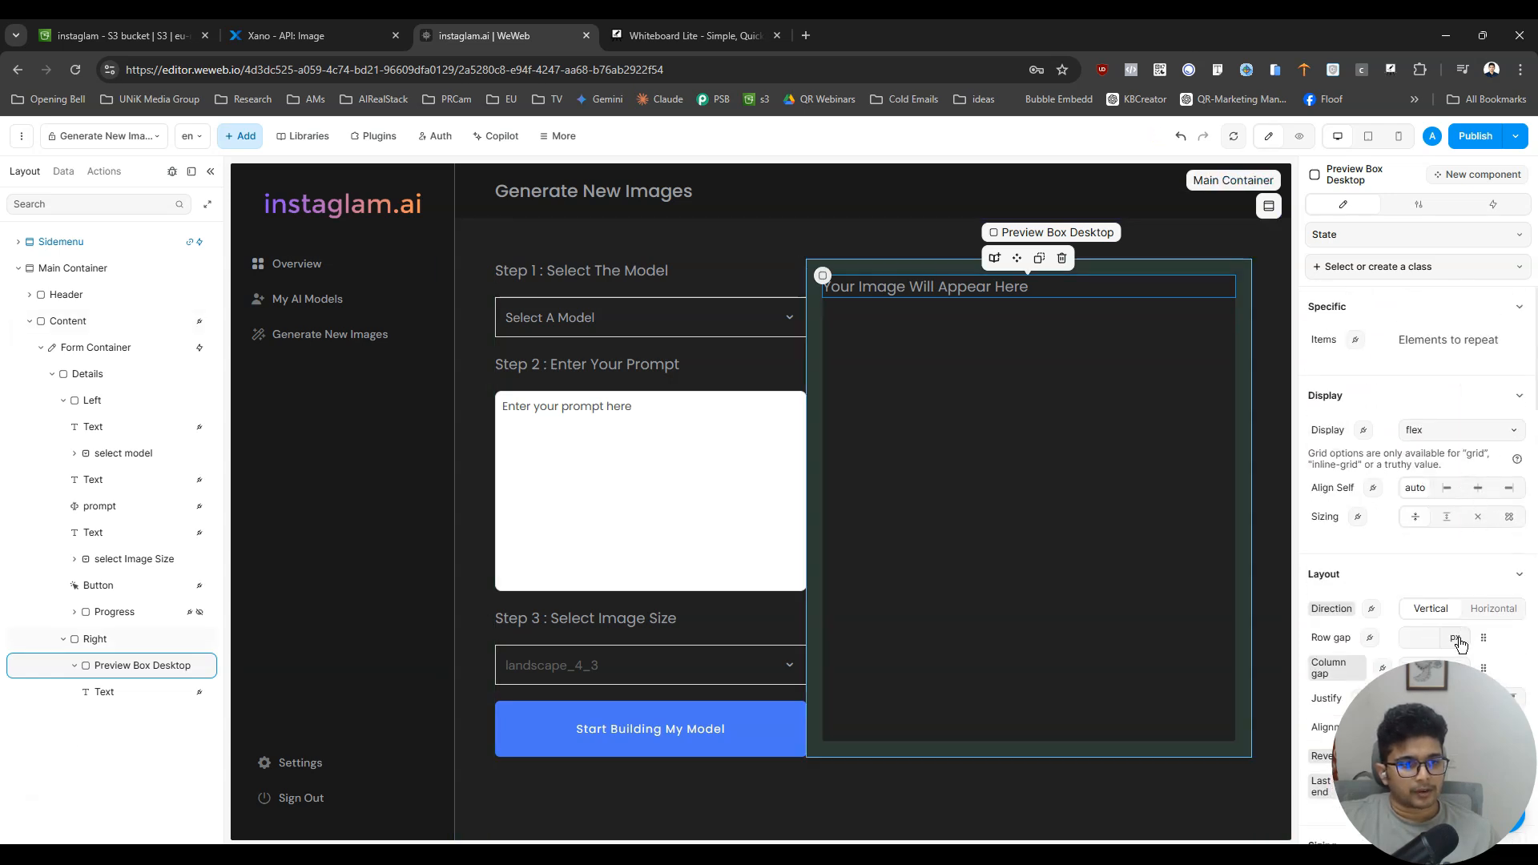
scroll(1459, 645, "down", 3)
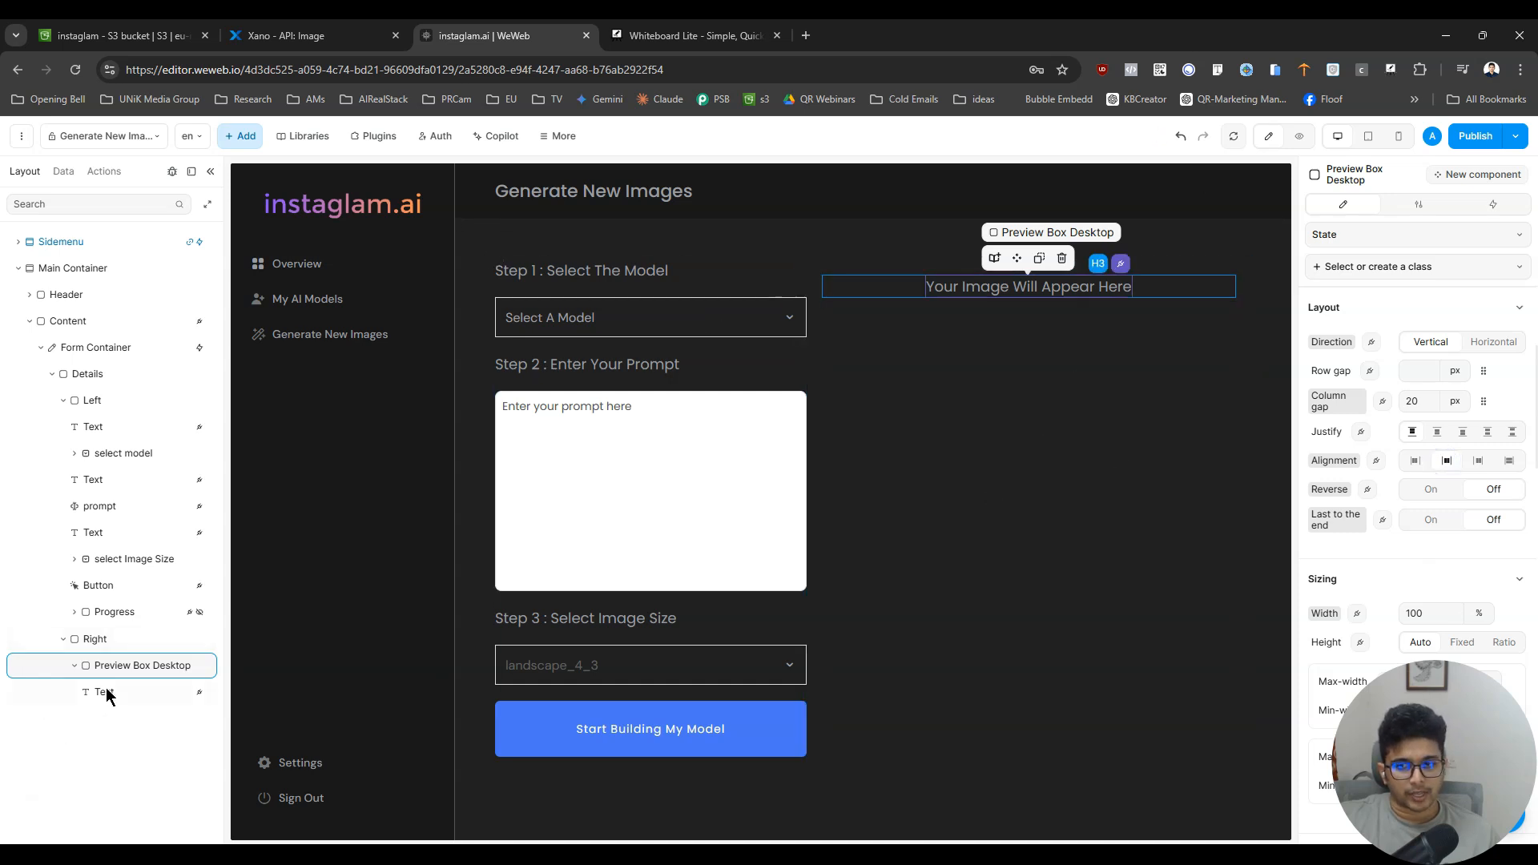
- Rename the text element inside Preview Box Desktop as "Header"
left_click(74, 667)
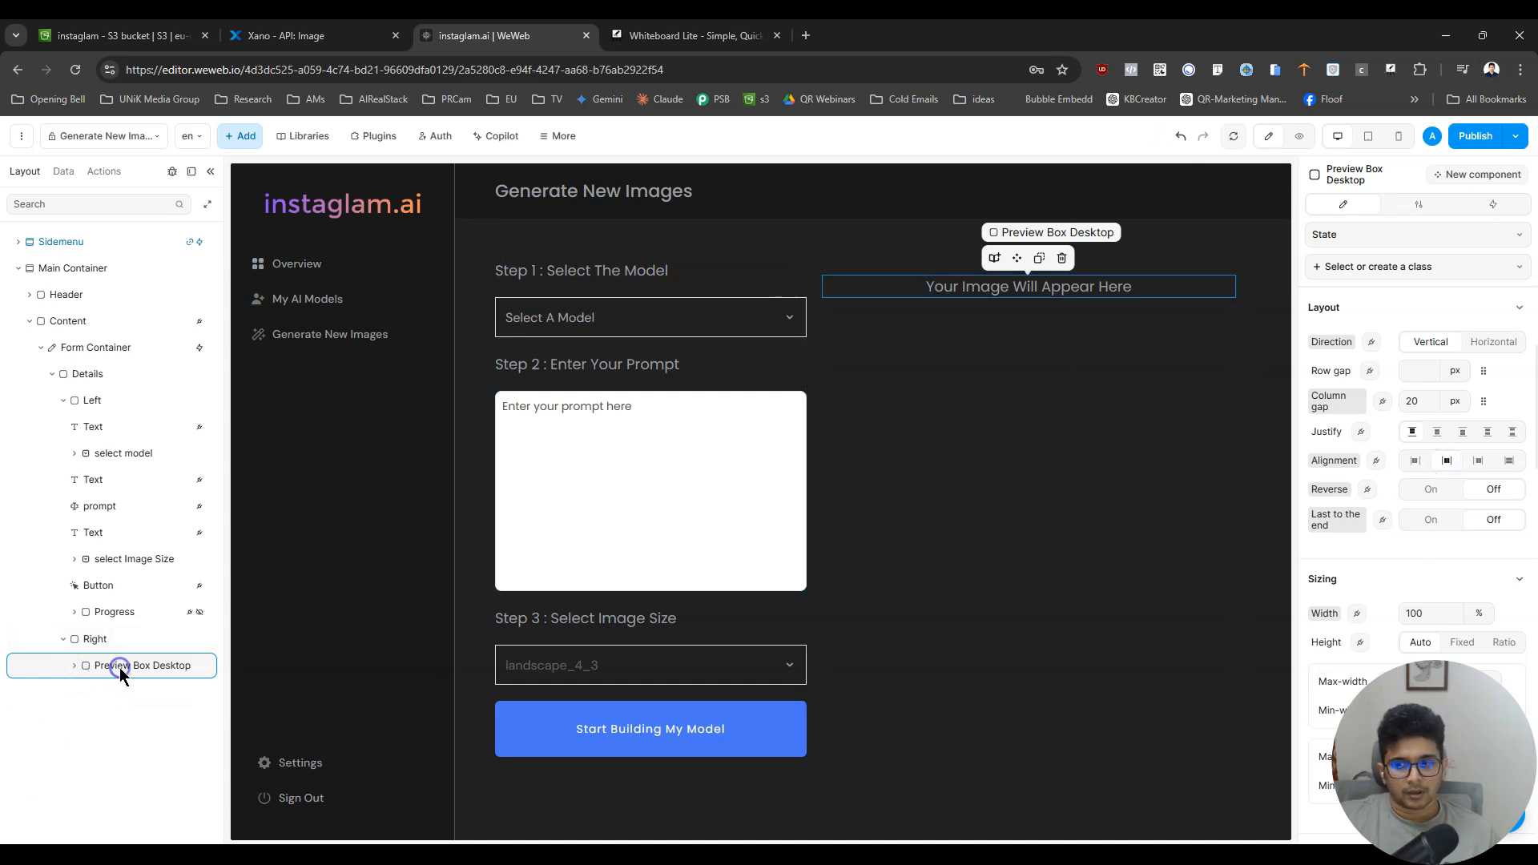
left_click(75, 666)
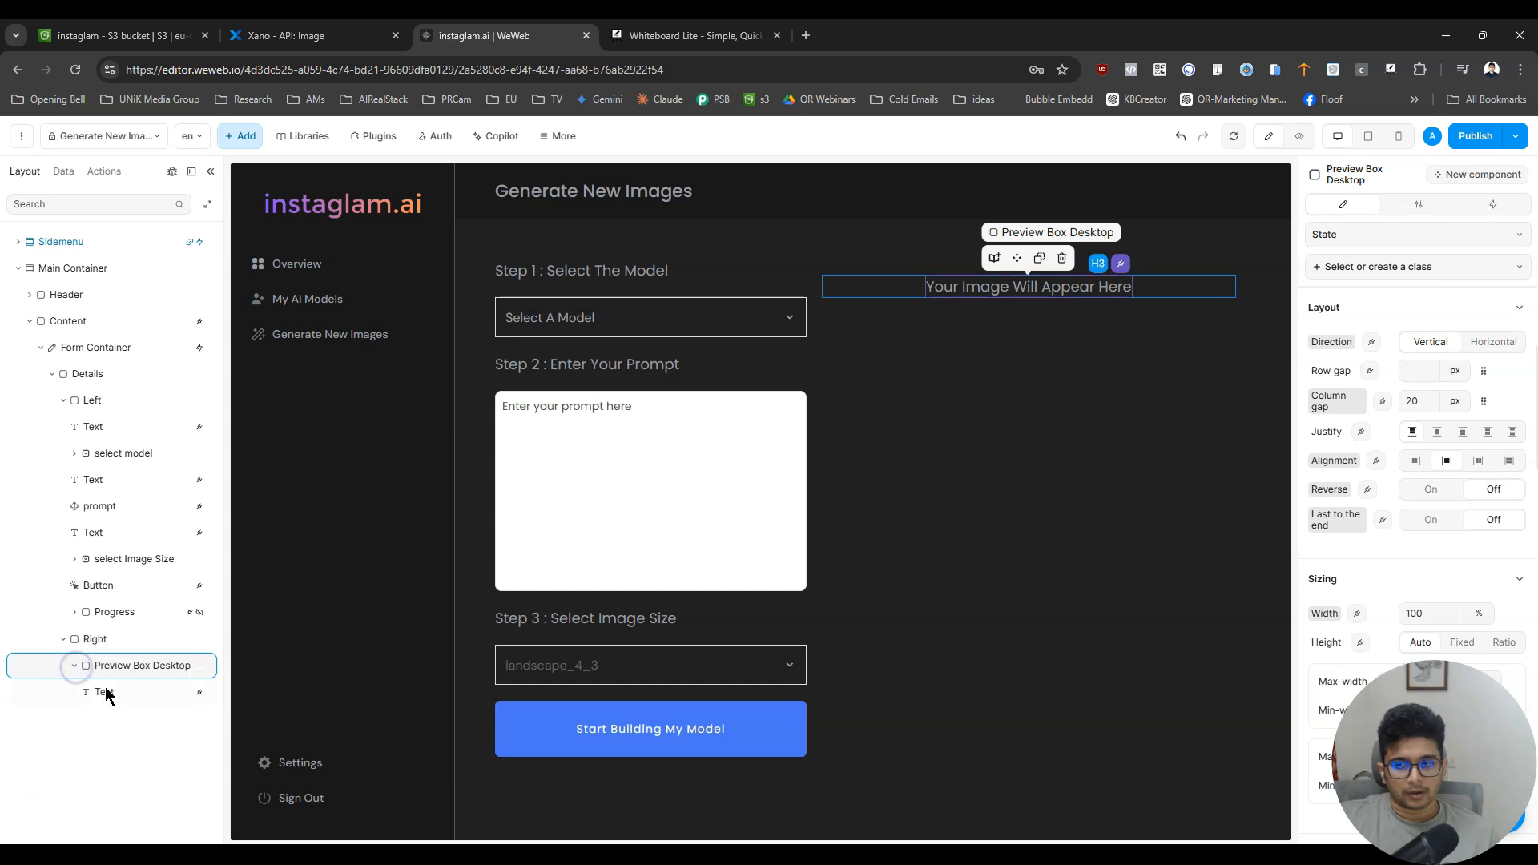
double_click(104, 692)
type("Header")
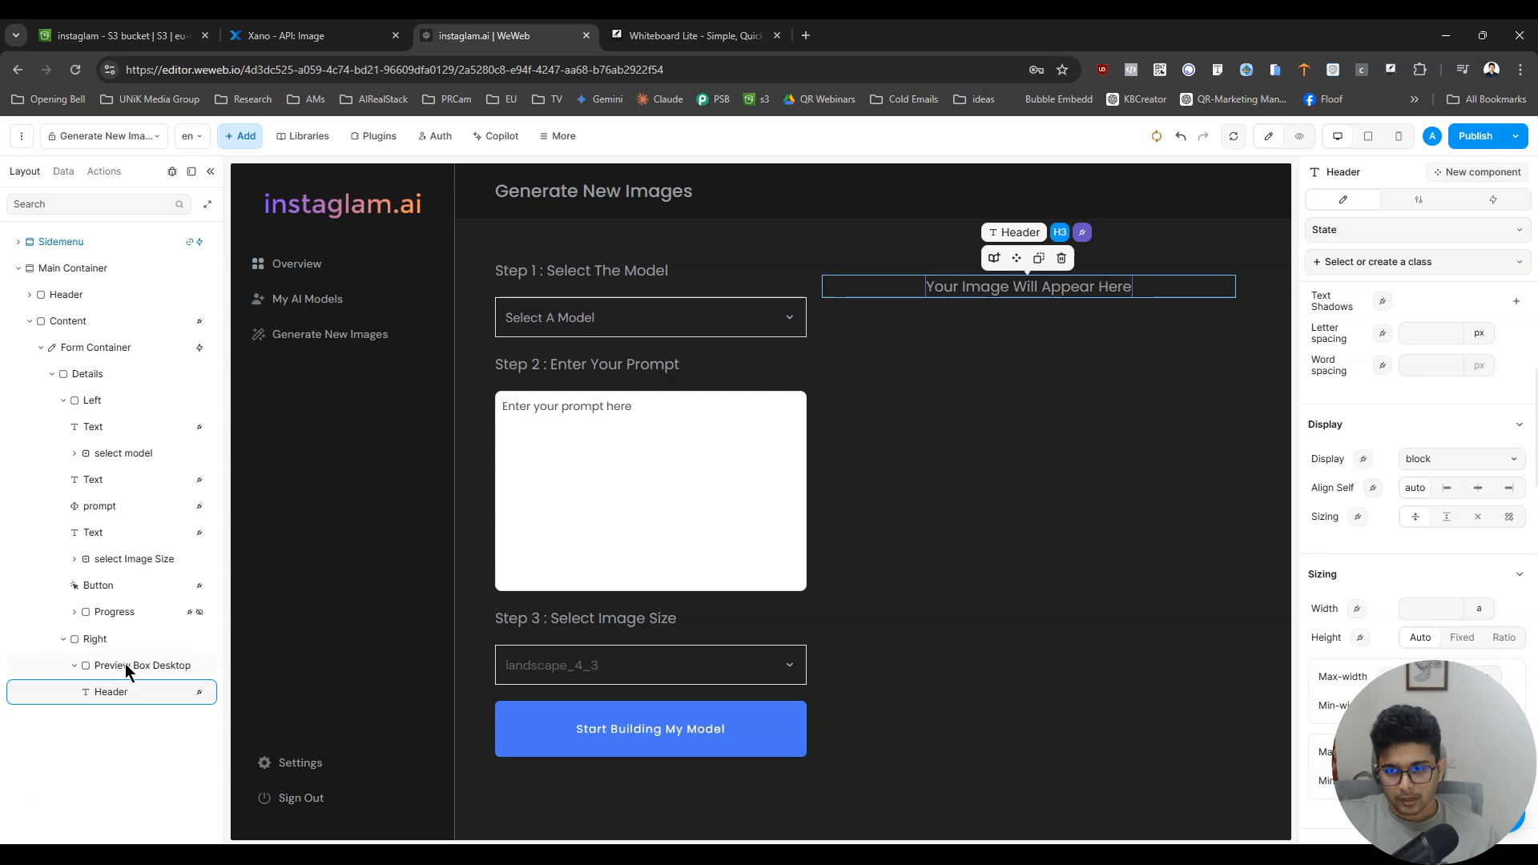
- Rename the Preview Box Desktop container as "Image Preview Box"
double_click(124, 666)
type("Im")
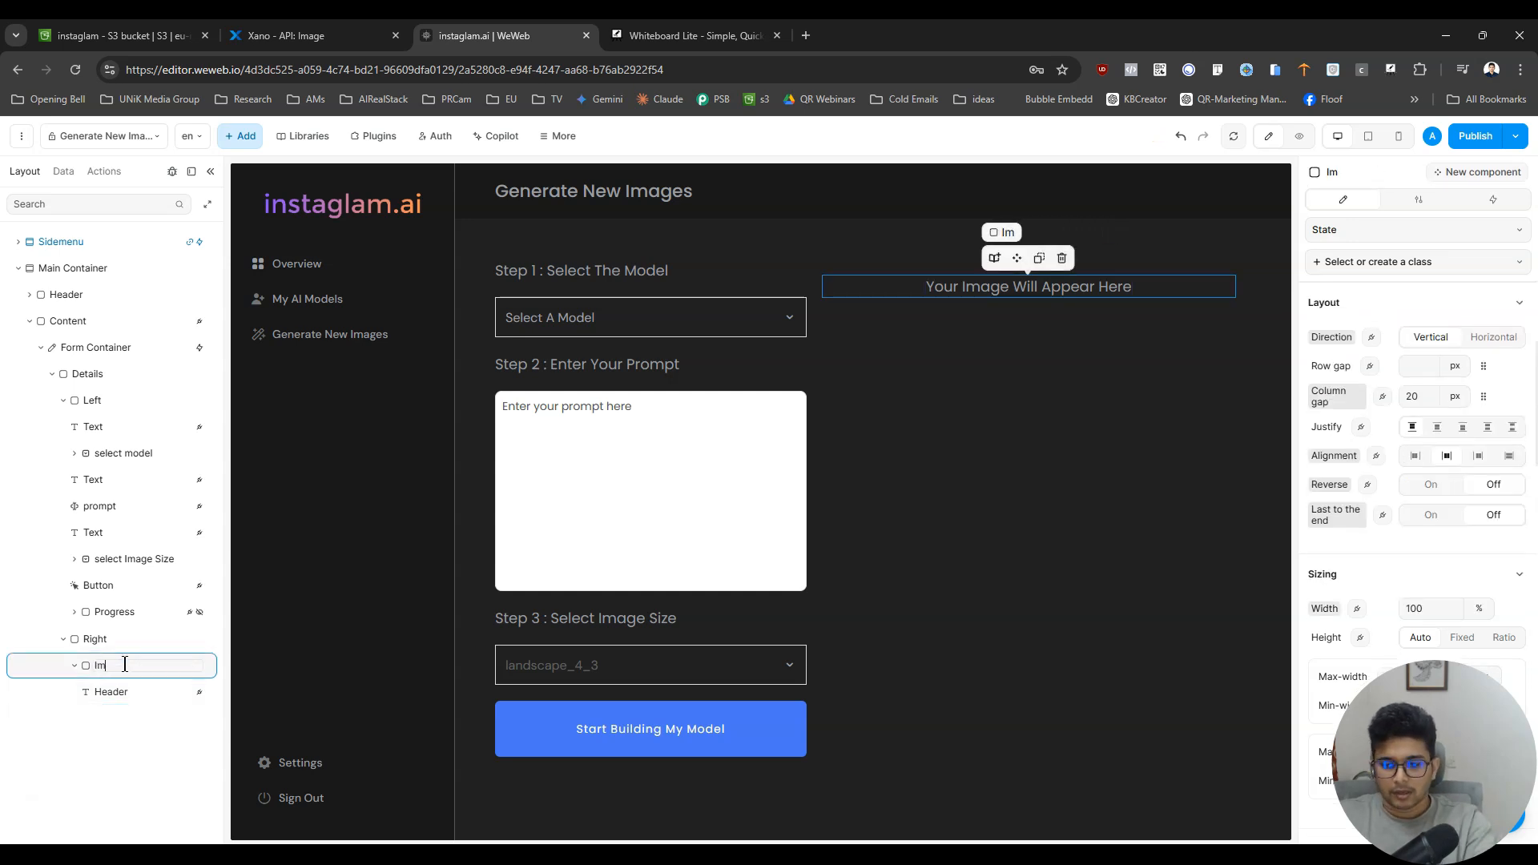
type("age Preview Box")
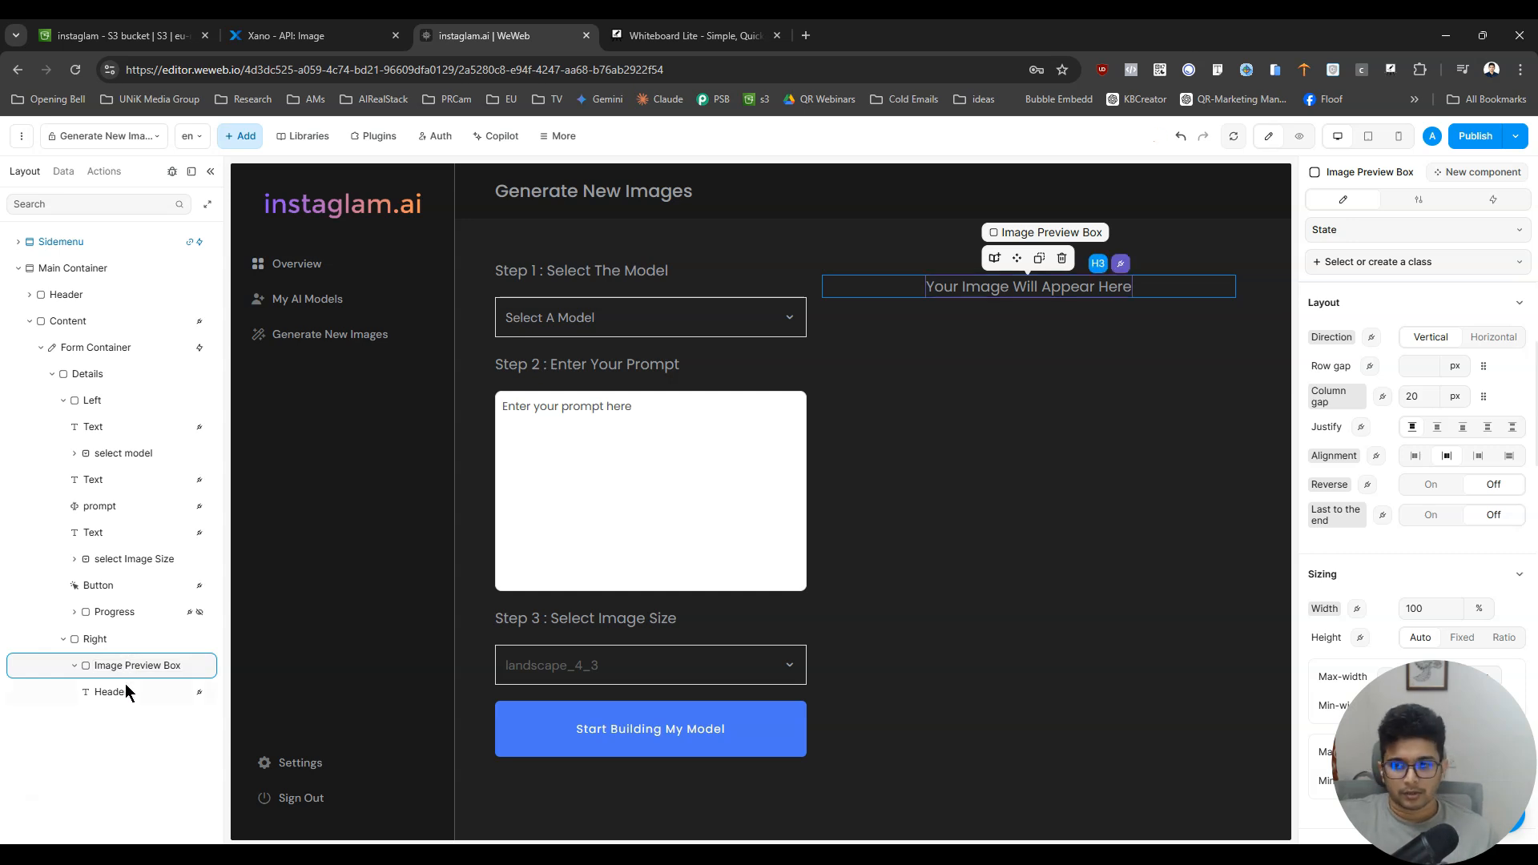
- Add a container inside Image Preview Box, directly below the Header text
left_click(125, 691)
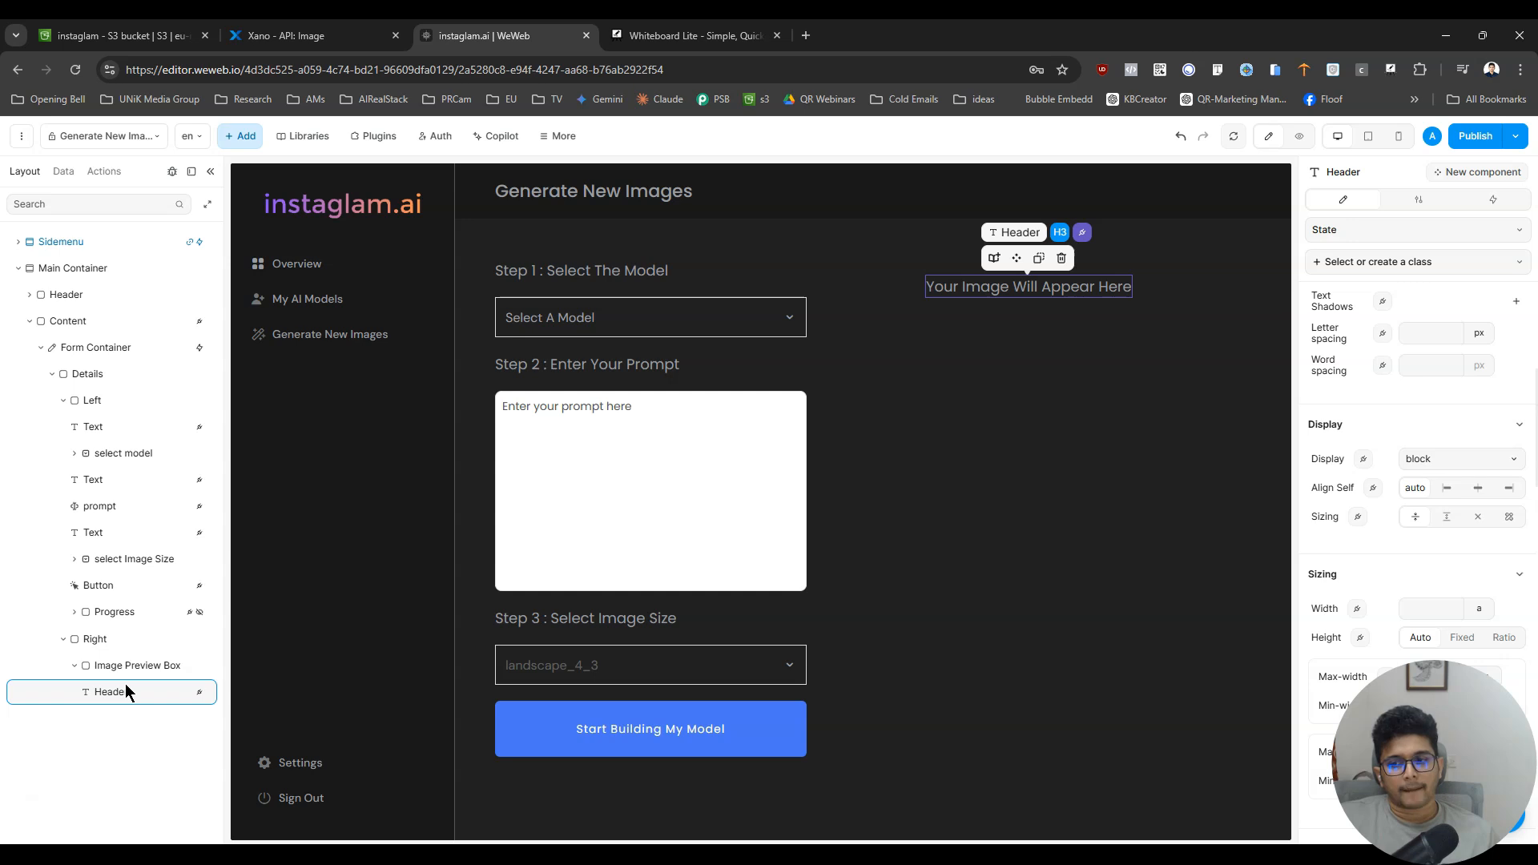
left_click(240, 136)
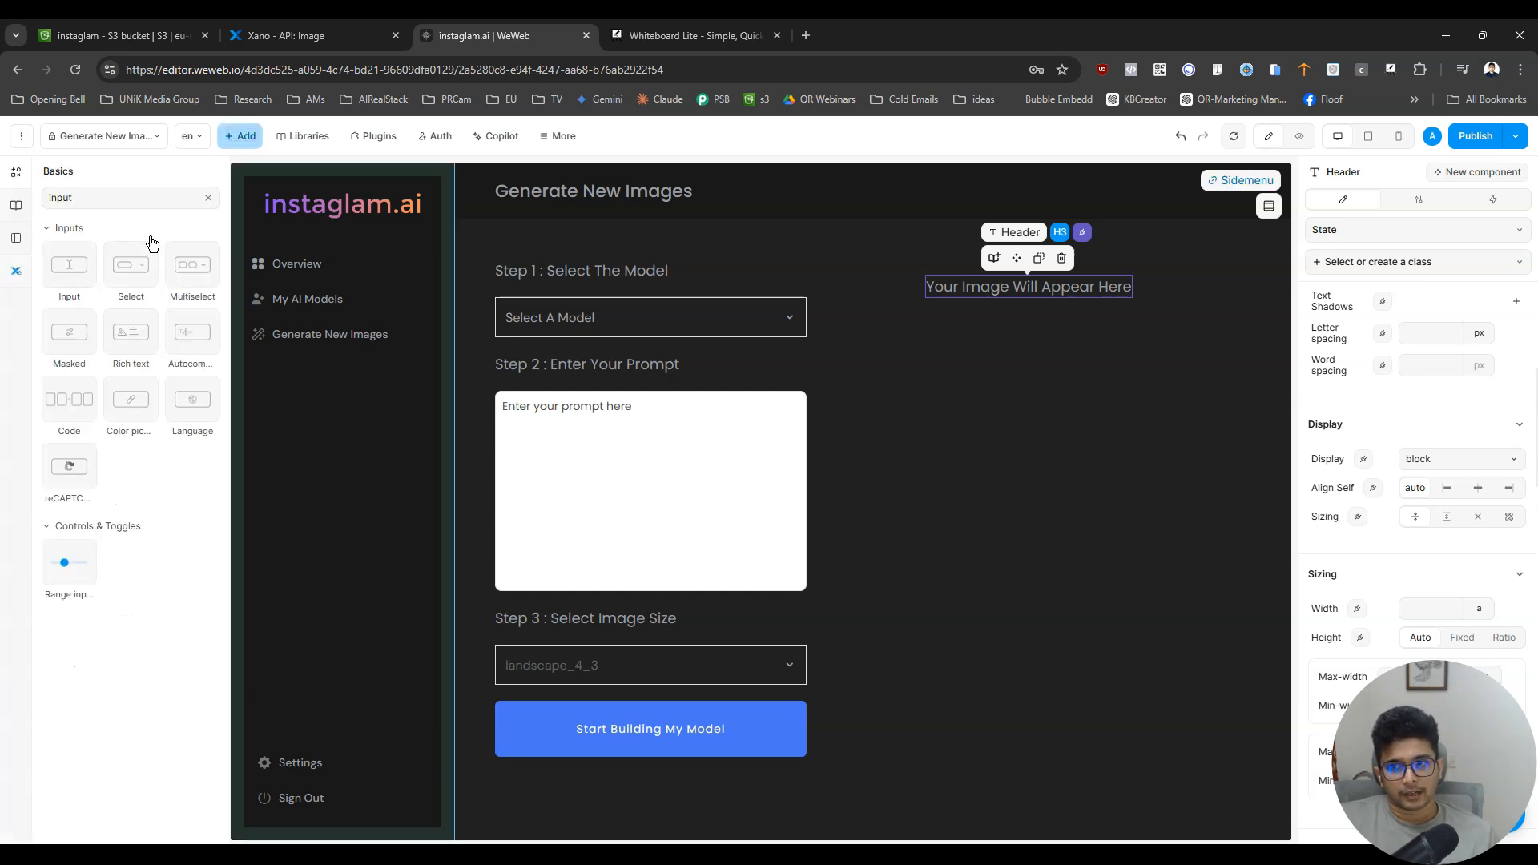
left_click(208, 198)
left_click_drag(131, 269, 121, 709)
left_click(122, 713)
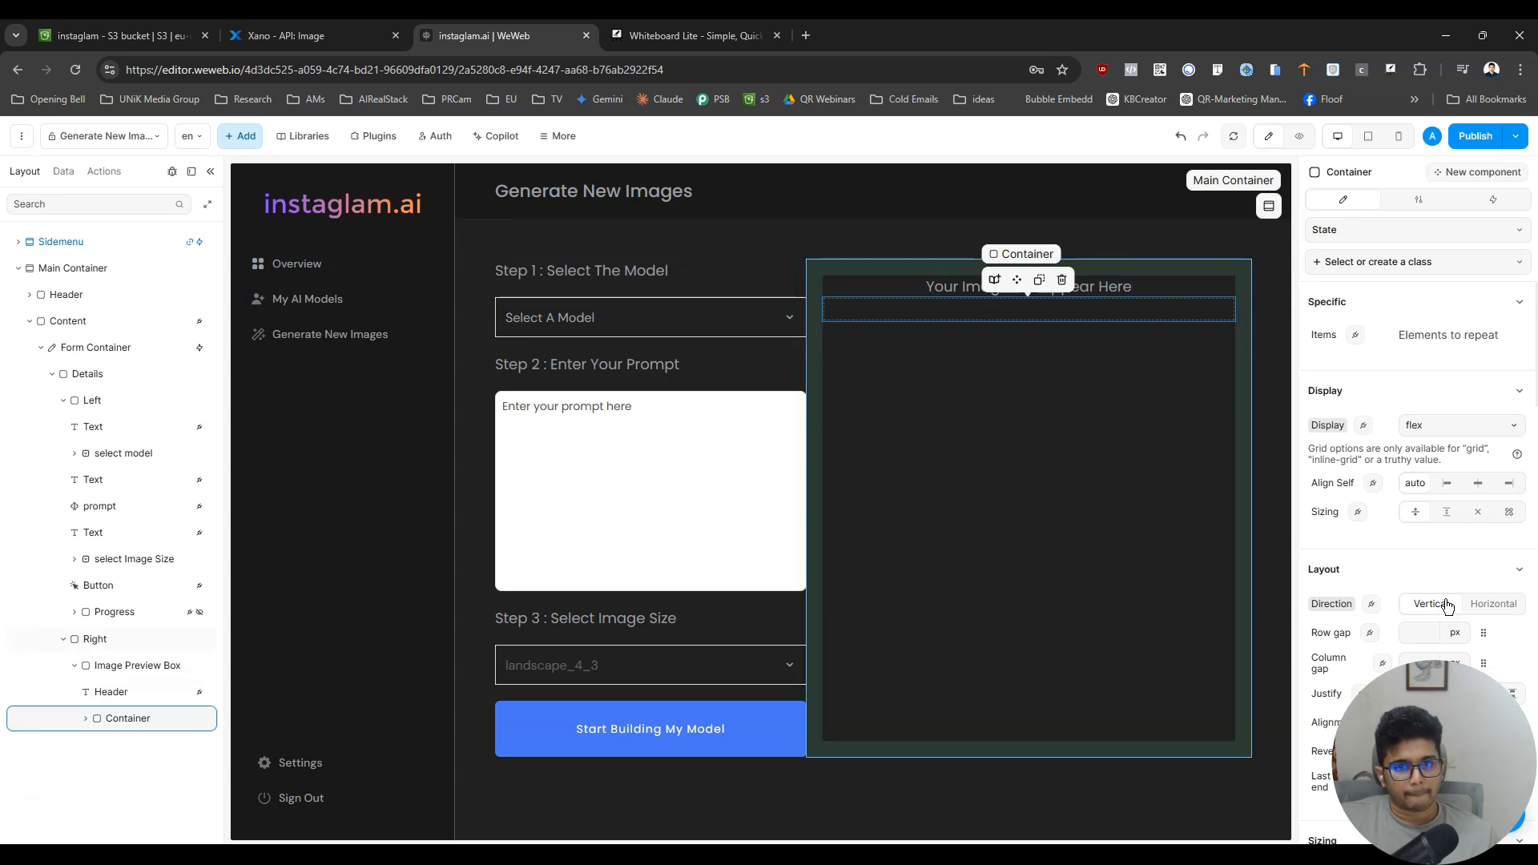
- Switch the new container's height sizing to Ratio
scroll(1447, 605, "down", 6)
scroll(1446, 604, "up", 6)
scroll(1446, 605, "down", 3)
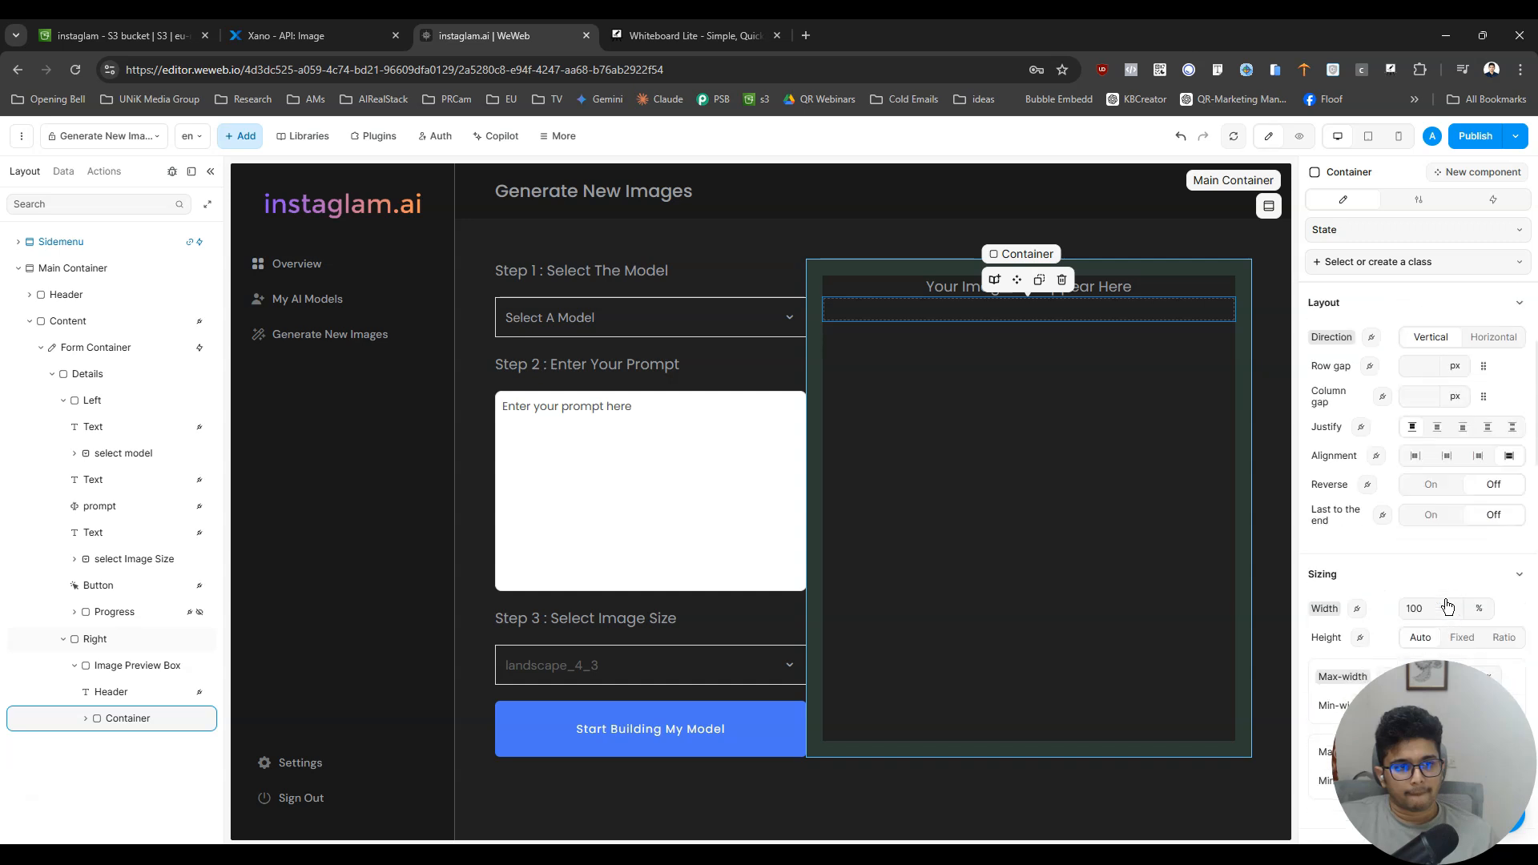
left_click(1472, 638)
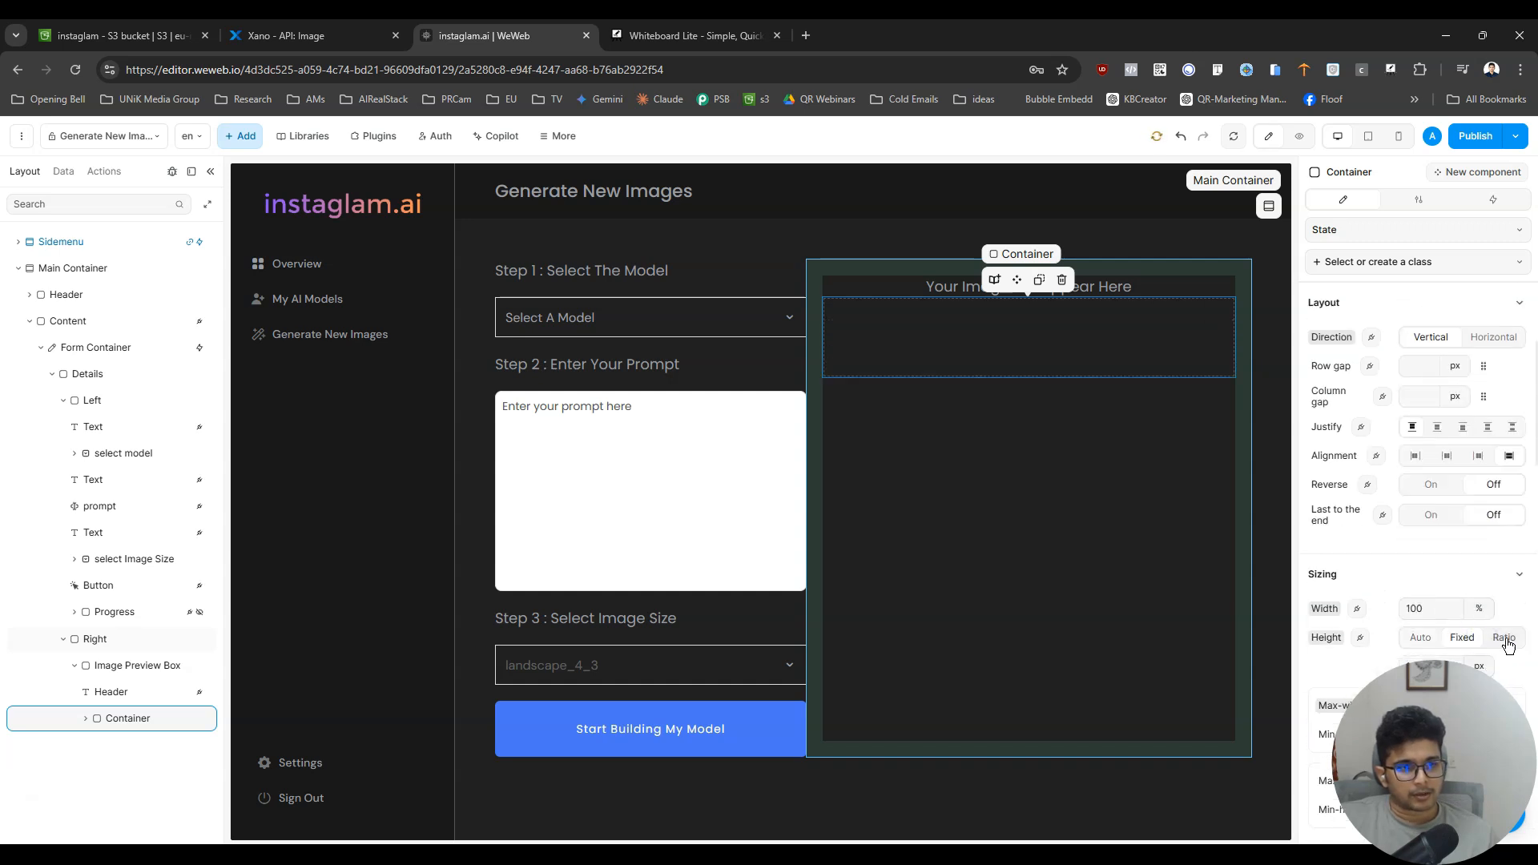
left_click(1504, 639)
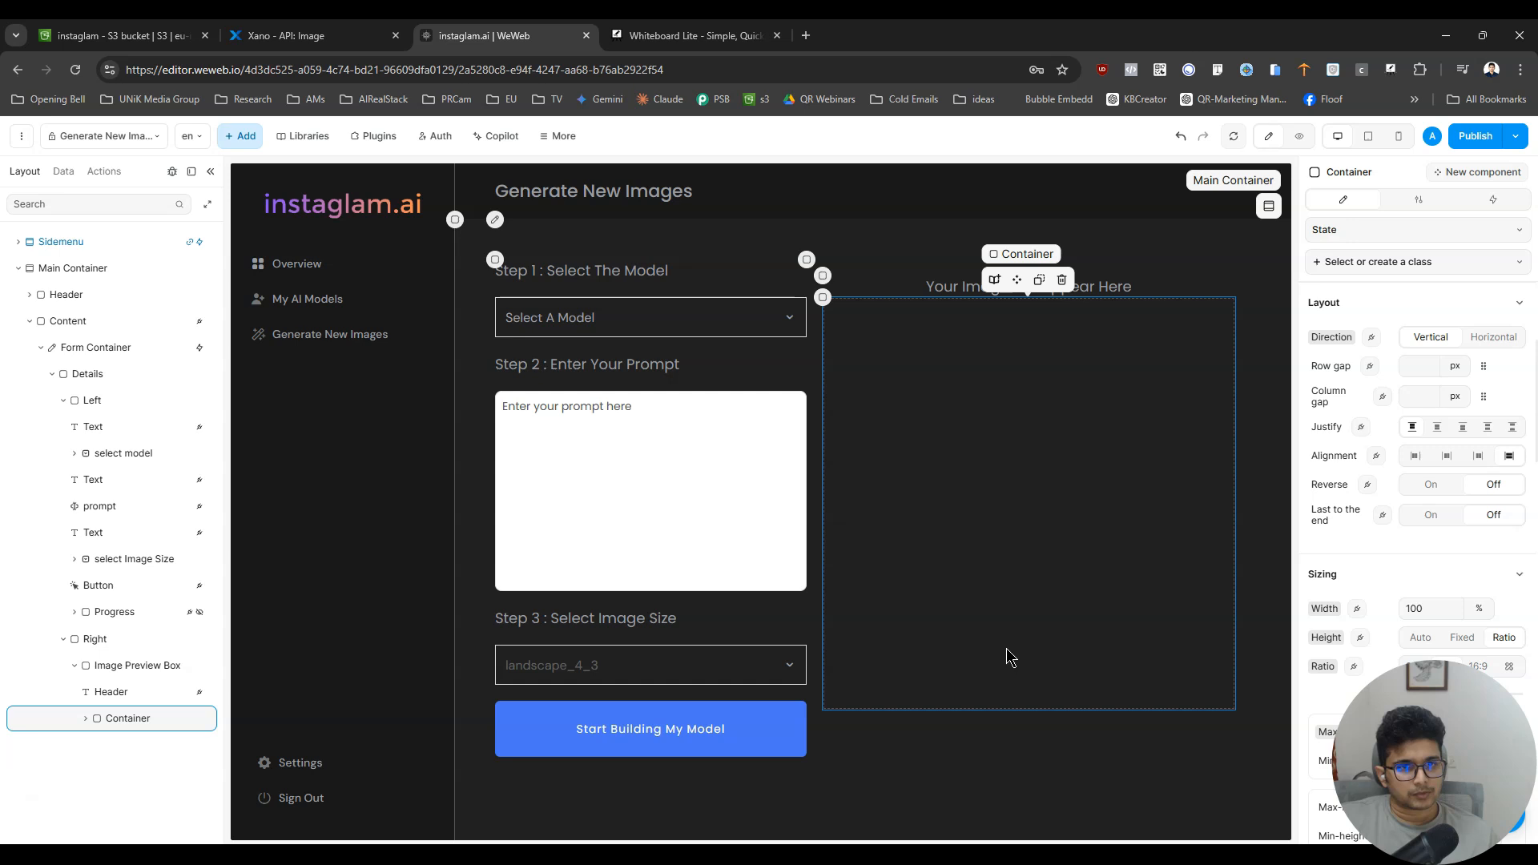
left_click(1166, 502)
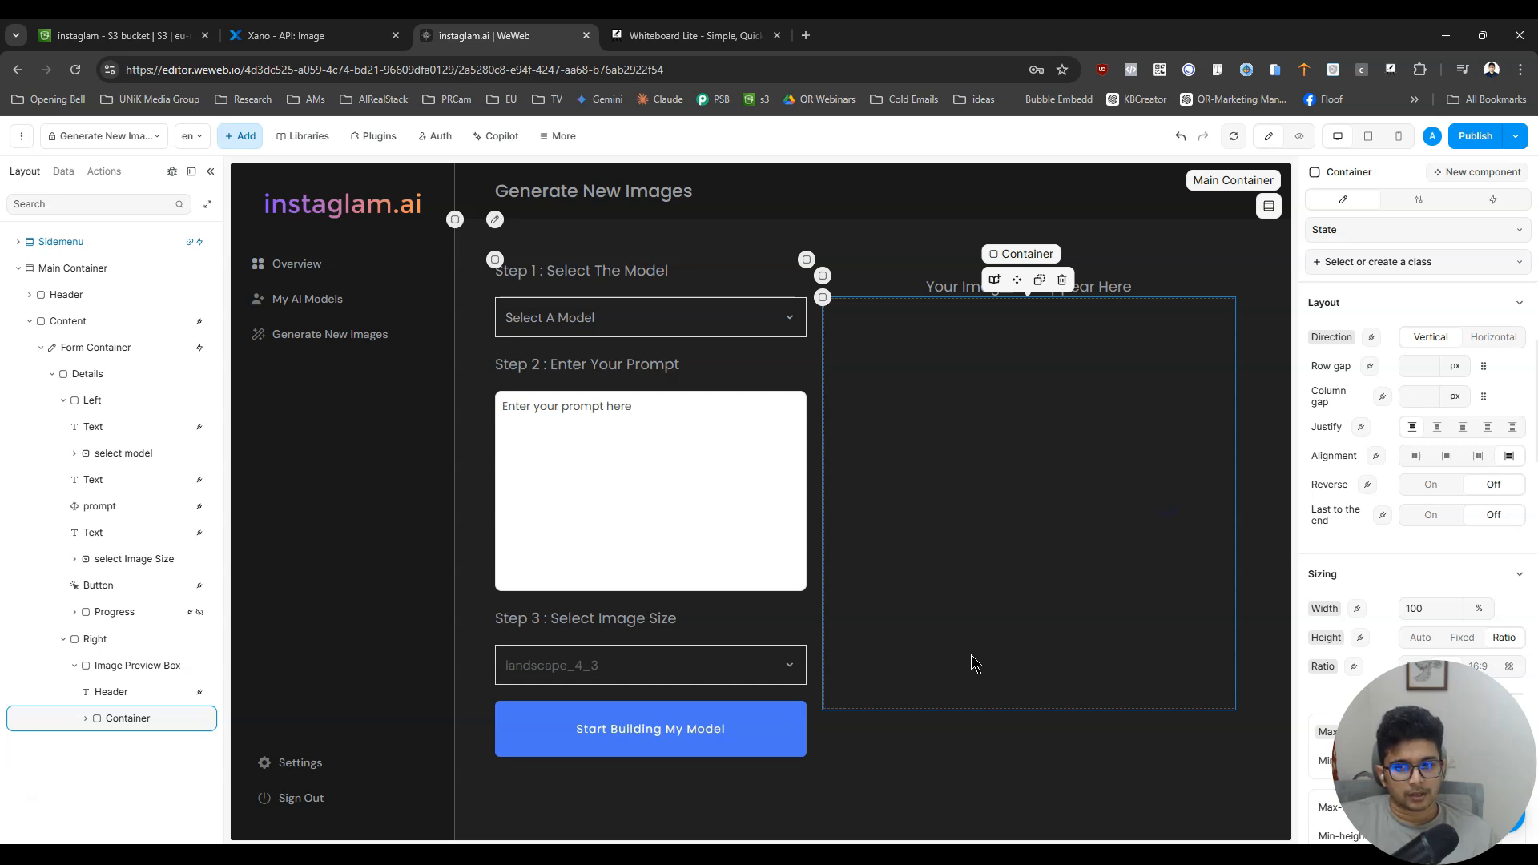
- Try nesting the Header text inside the new container with centred text alignment, and undo both changes
left_click_drag(123, 694, 133, 741)
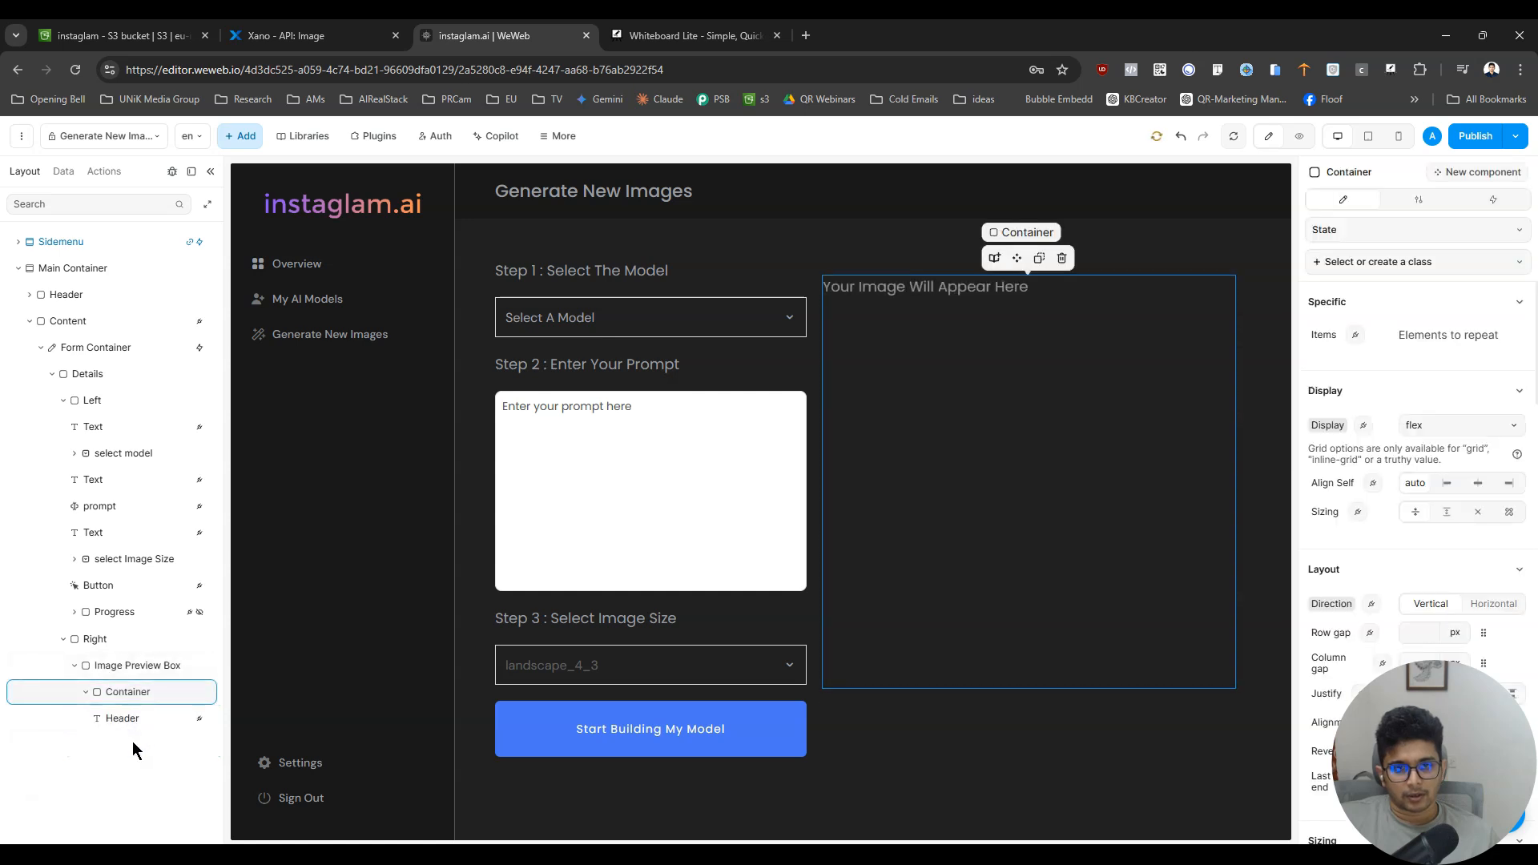
left_click(128, 665)
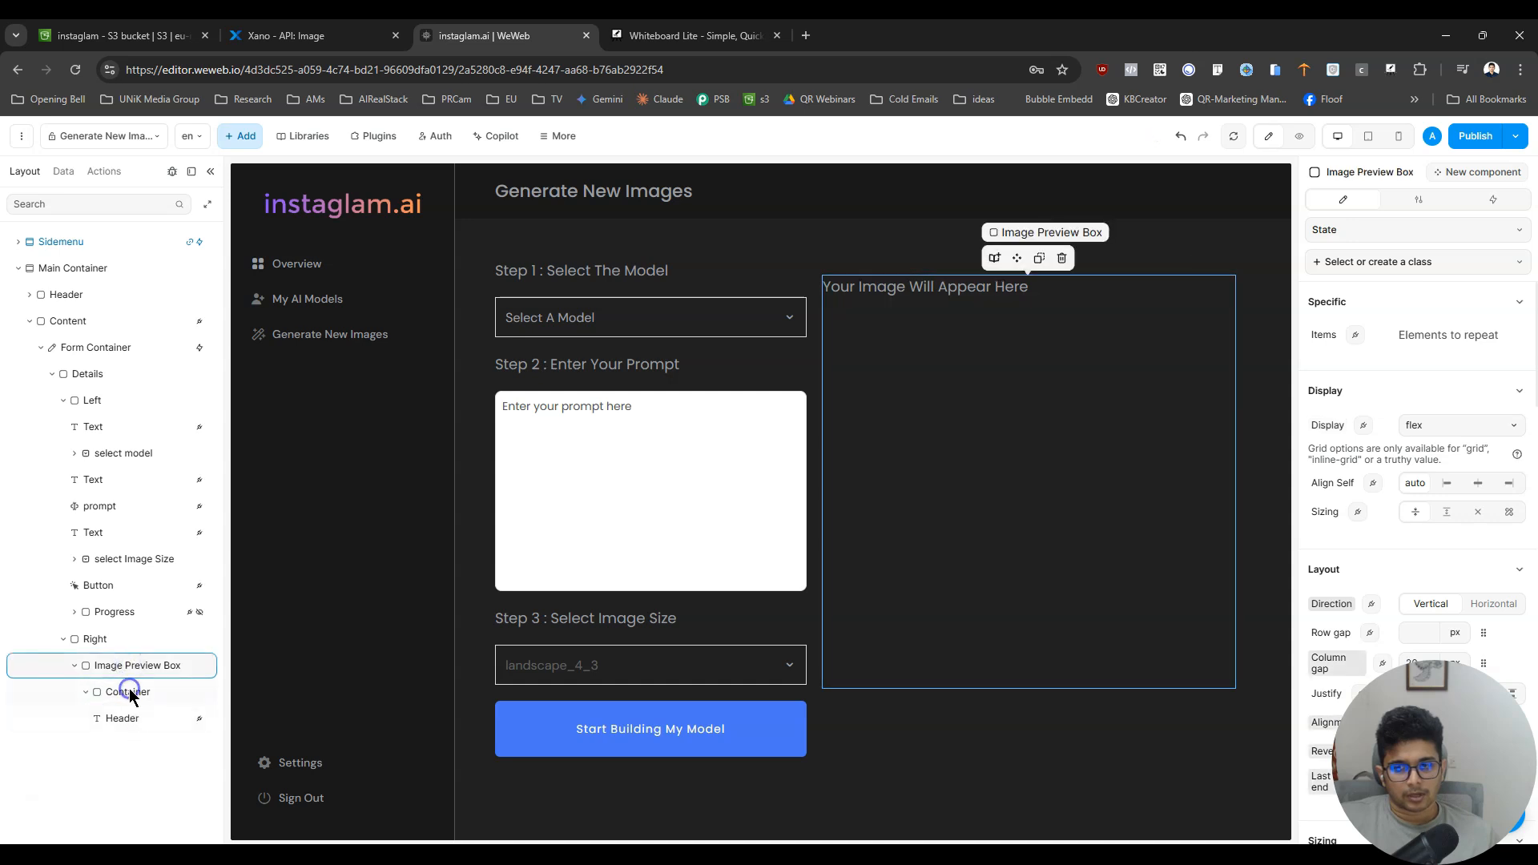
left_click(132, 693)
left_click(133, 715)
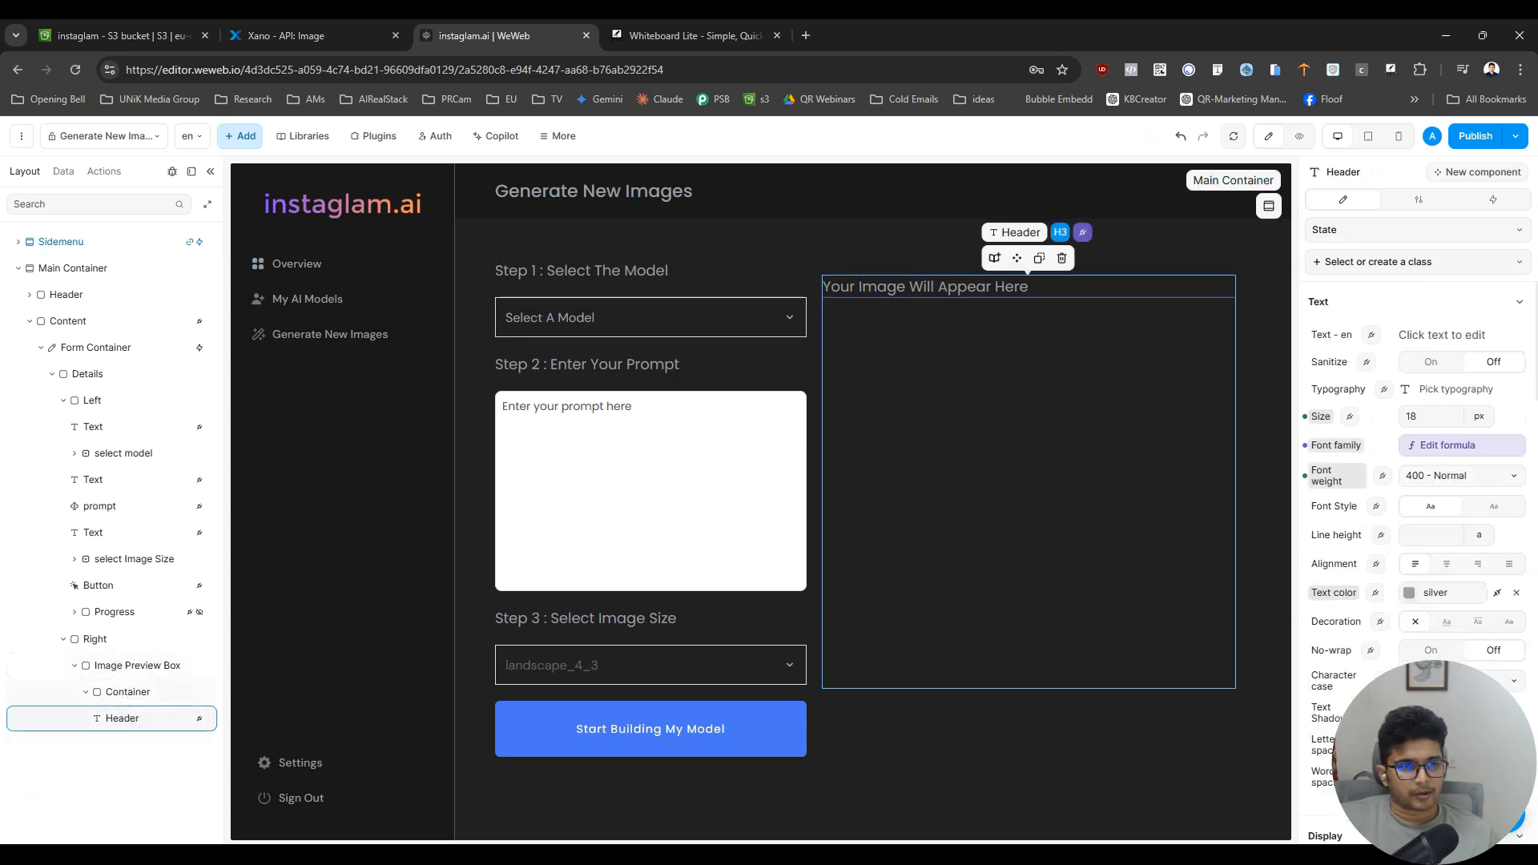
left_click(1447, 564)
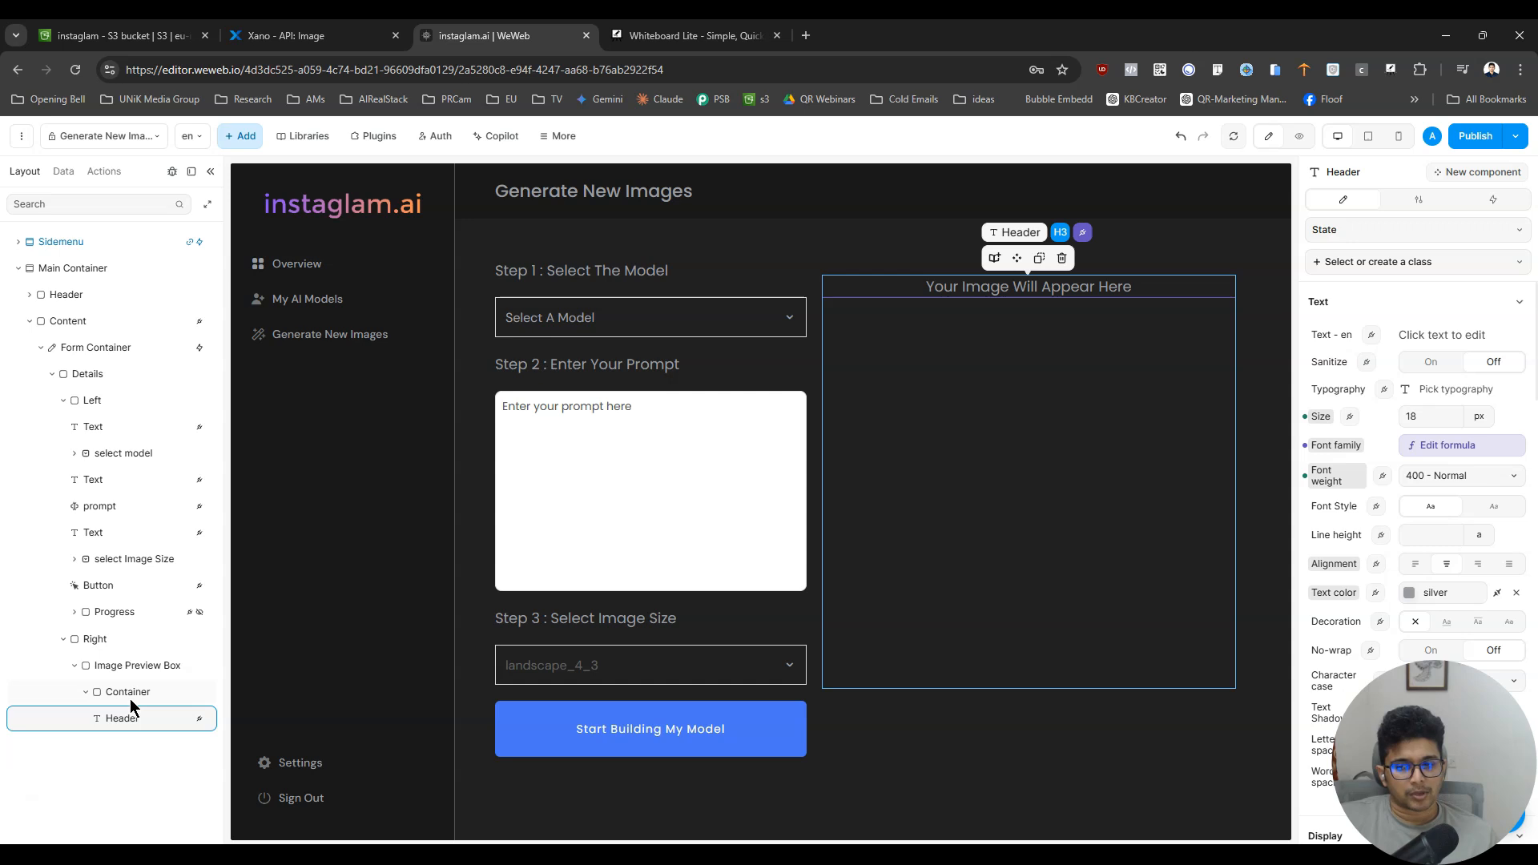
left_click(1181, 137)
left_click(1182, 137)
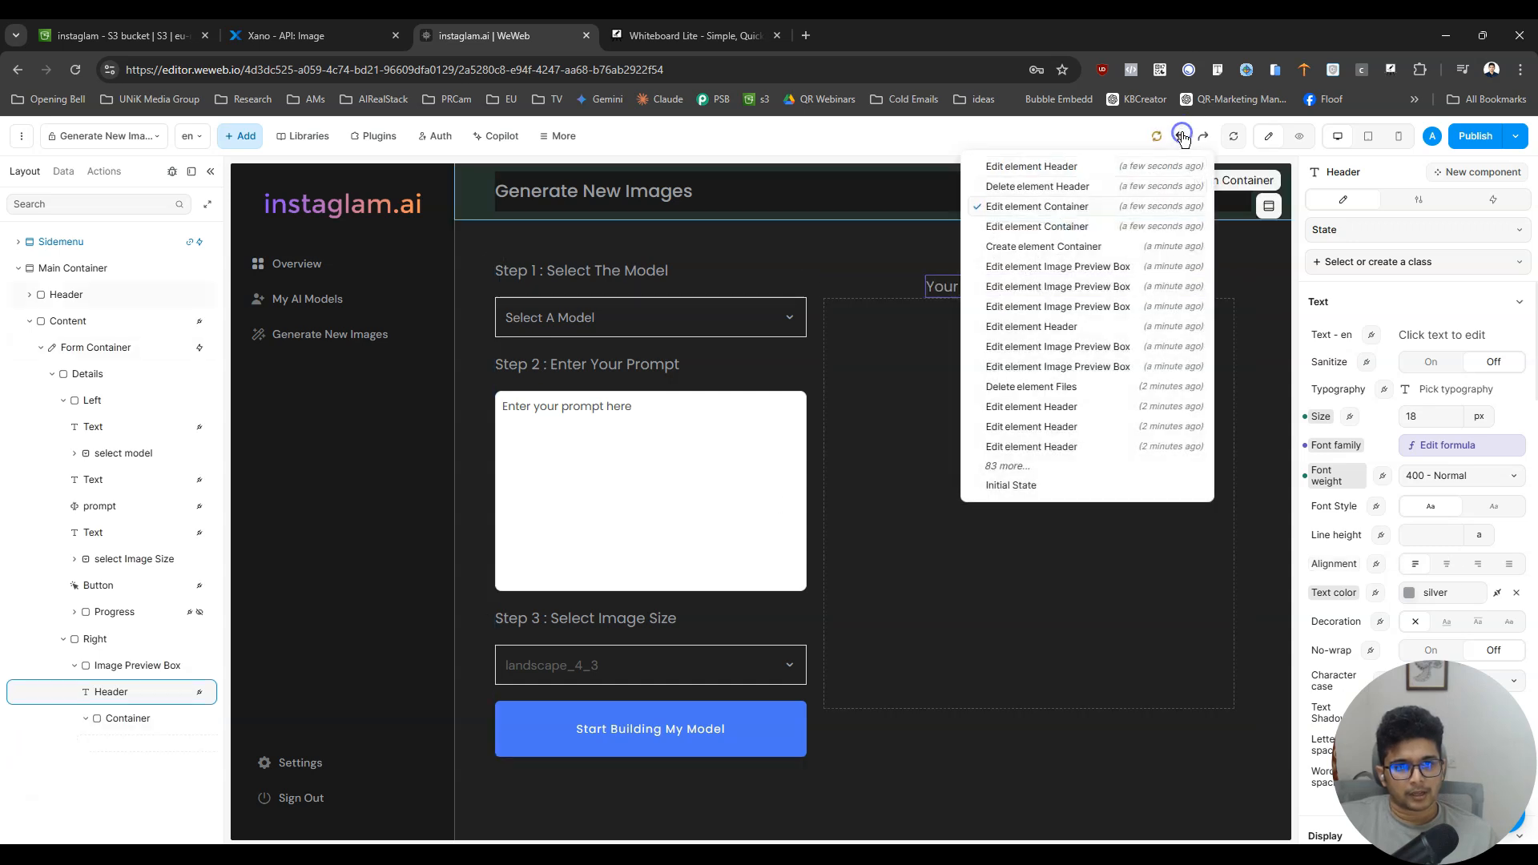
- Give the container below the Header a 1 px solid border in the Instaglam Light_Placeholder_text colour
left_click(902, 386)
scroll(1450, 498, "down", 3)
scroll(1447, 492, "down", 6)
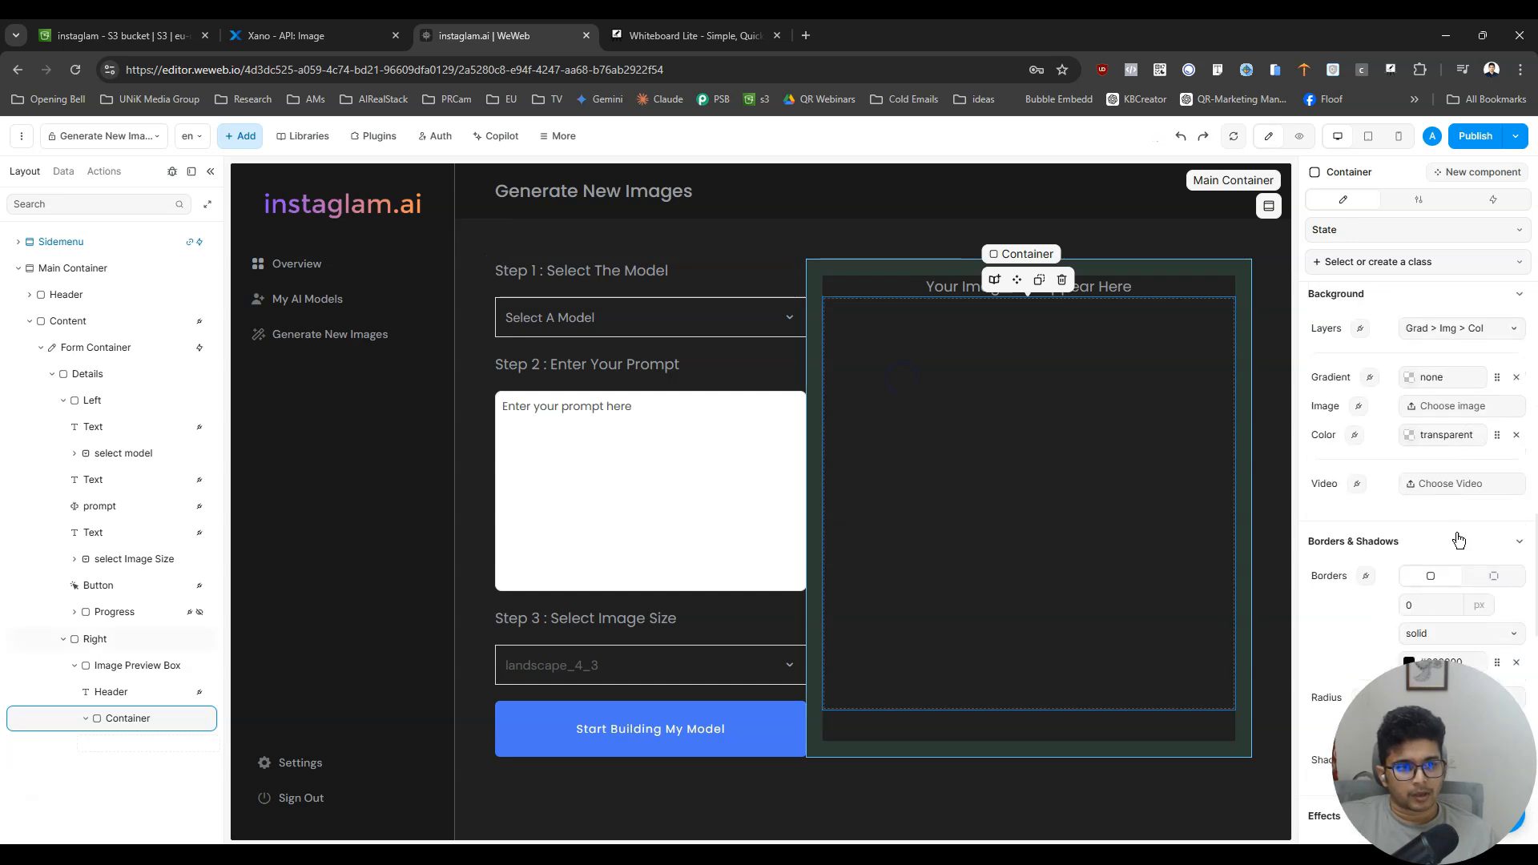
left_click(1441, 612)
type("1")
left_click(1497, 663)
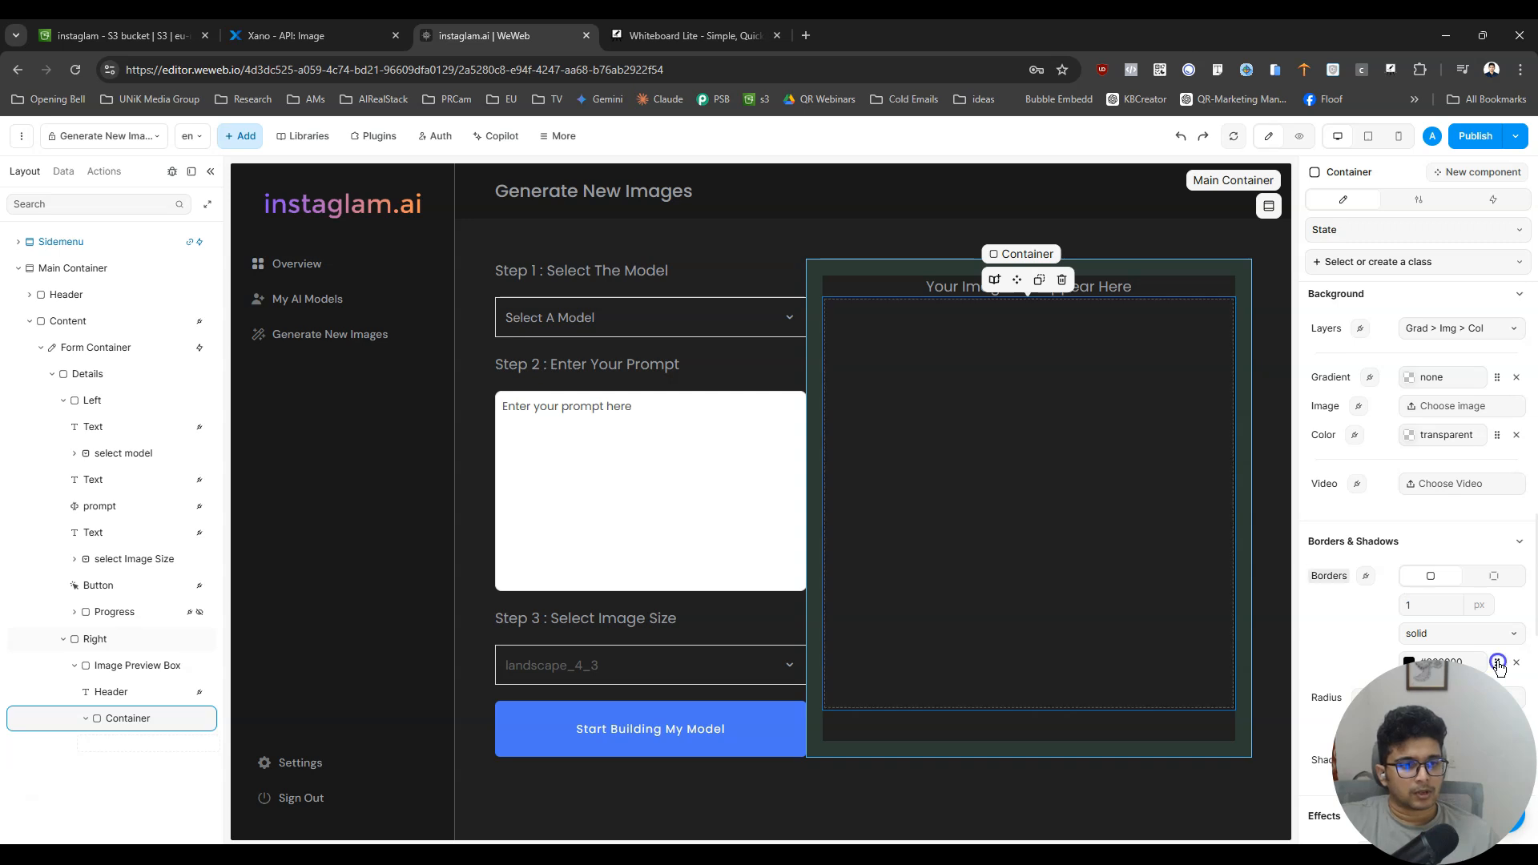
left_click(1052, 344)
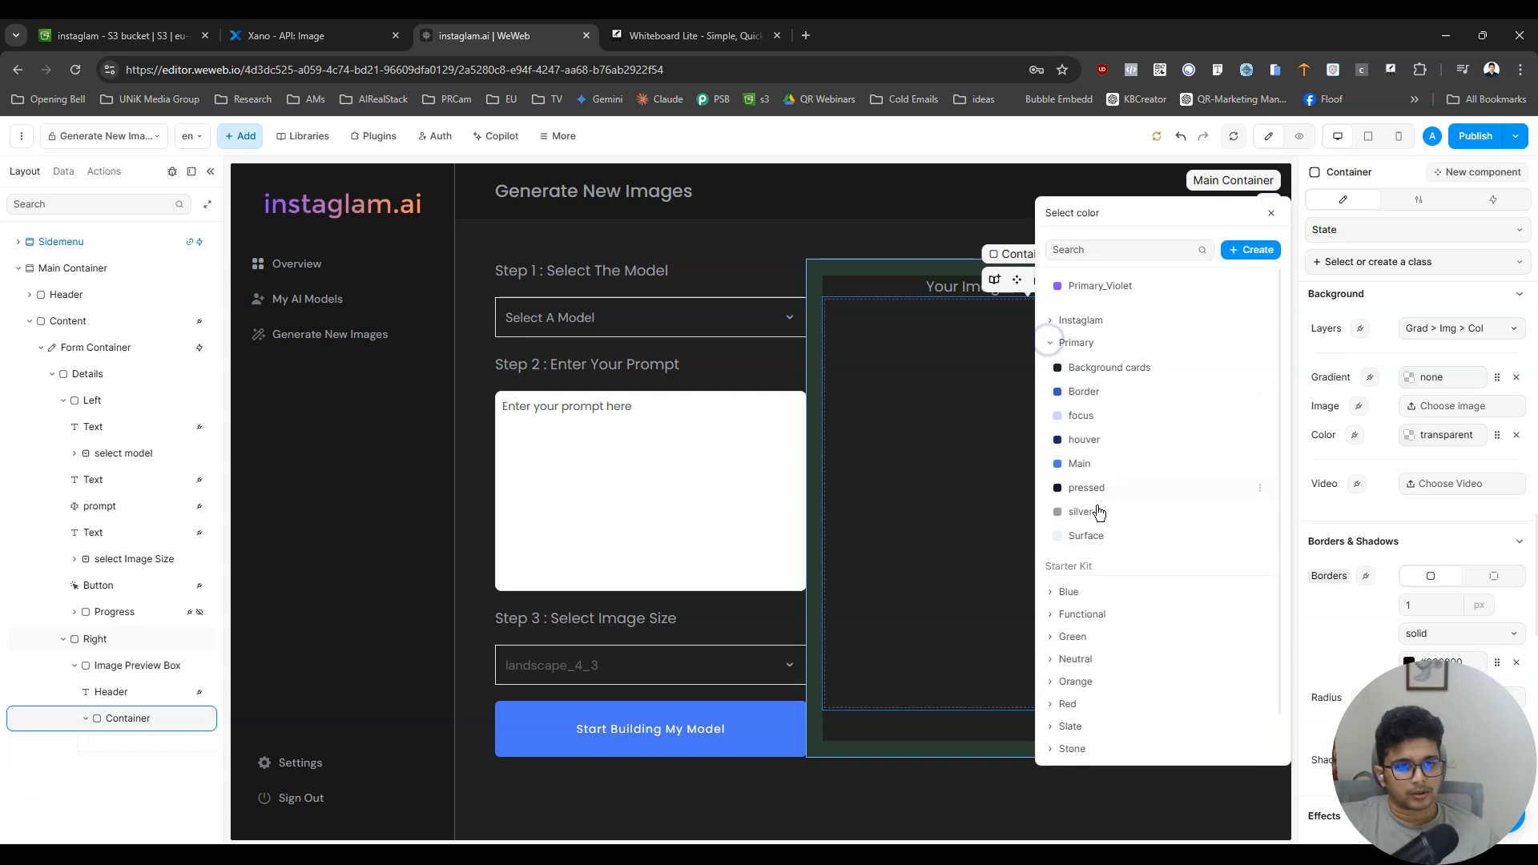
left_click(1051, 320)
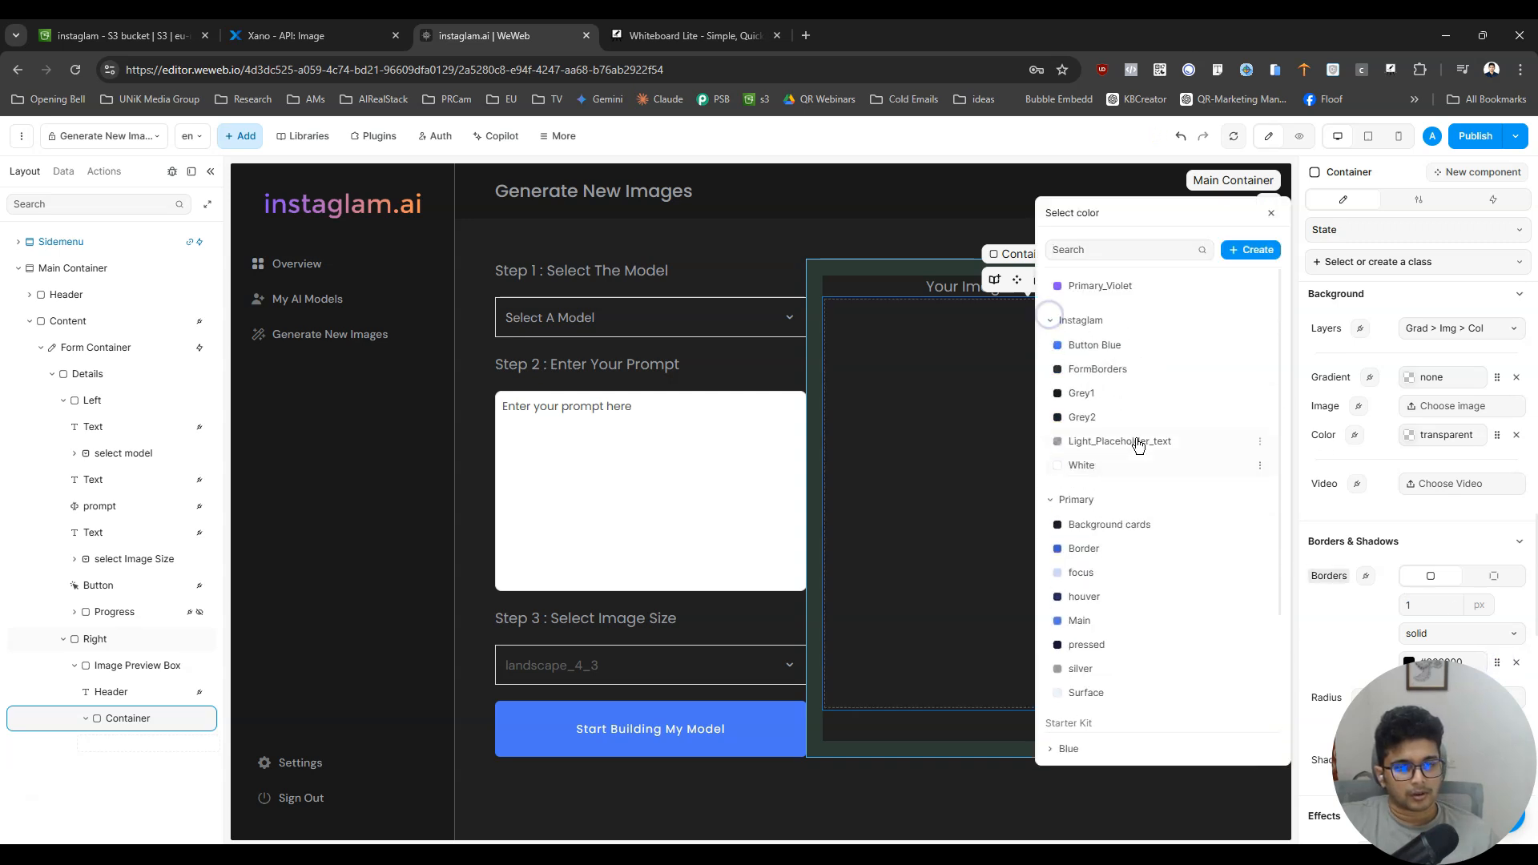
left_click(1137, 439)
scroll(1342, 655, "down", 5)
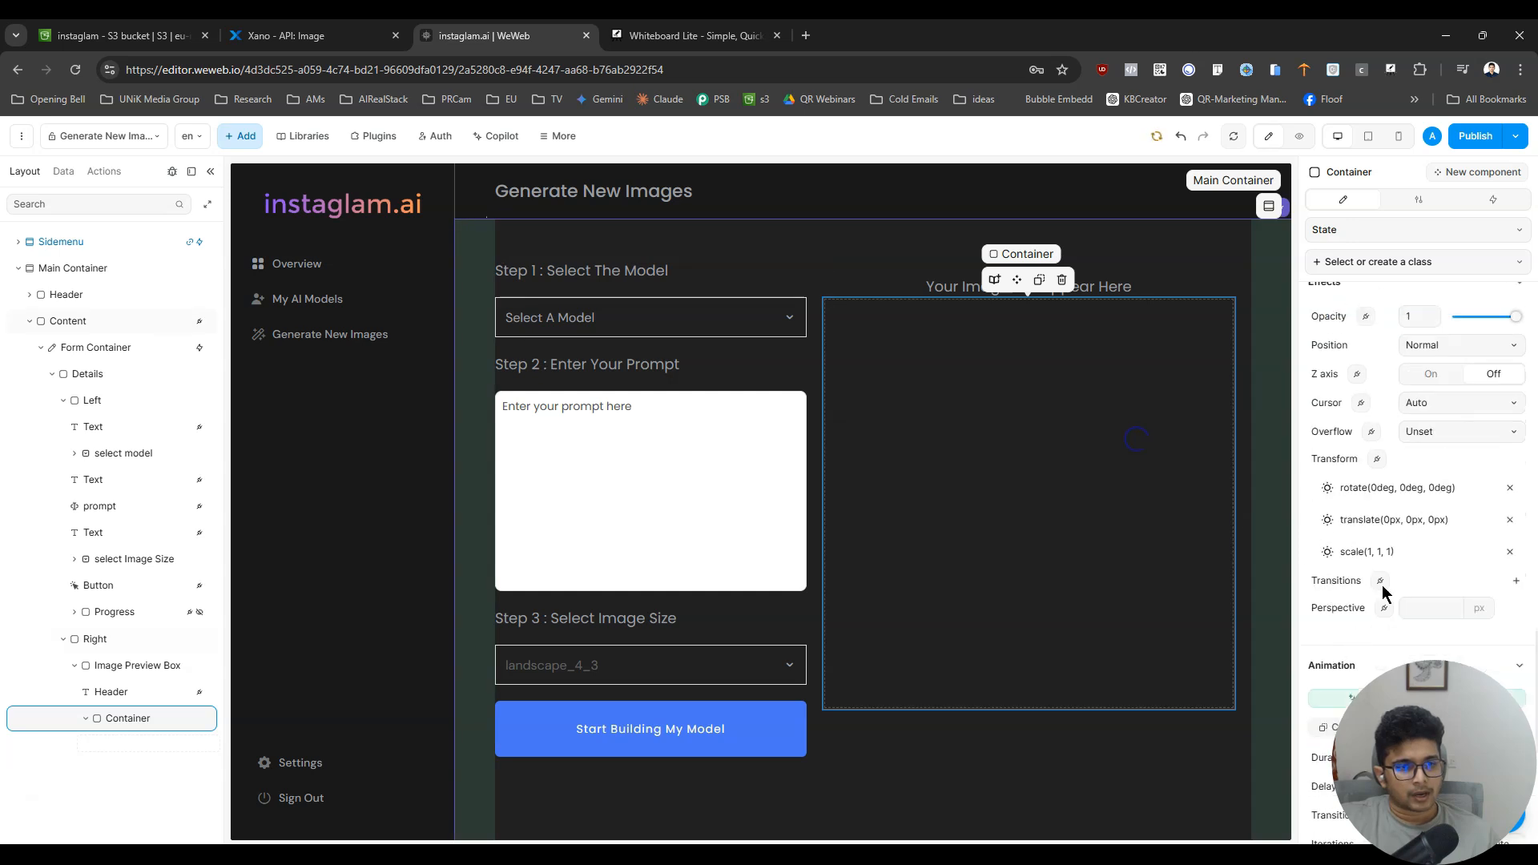
- Round the corners of the bordered container below the Header with a 20 px radius
scroll(1430, 588, "up", 5)
scroll(1434, 524, "down", 3)
double_click(1430, 459)
type("20")
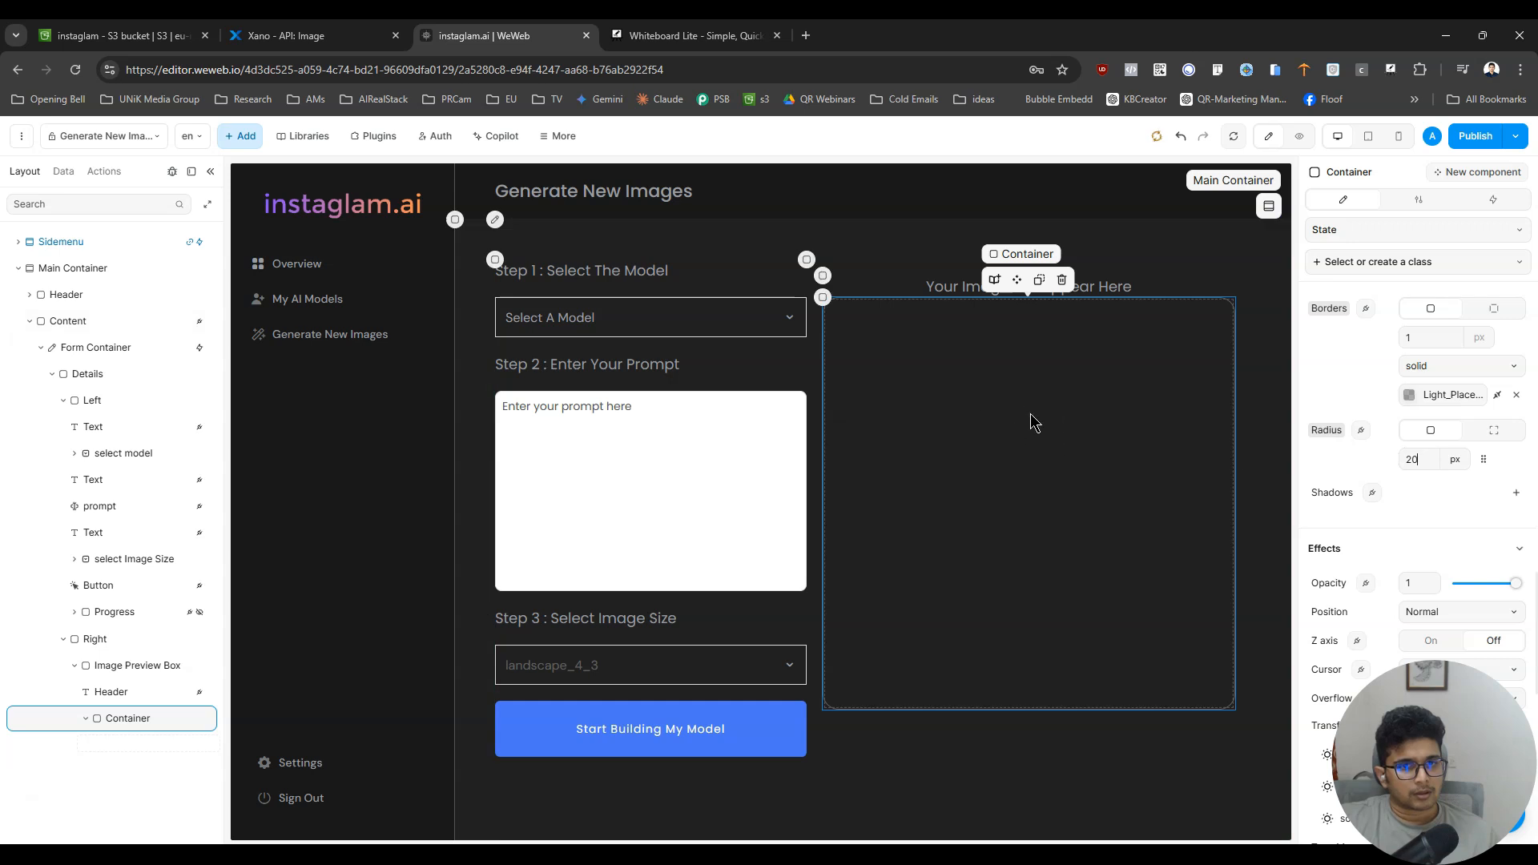
scroll(1488, 511, "up", 5)
scroll(1464, 517, "down", 5)
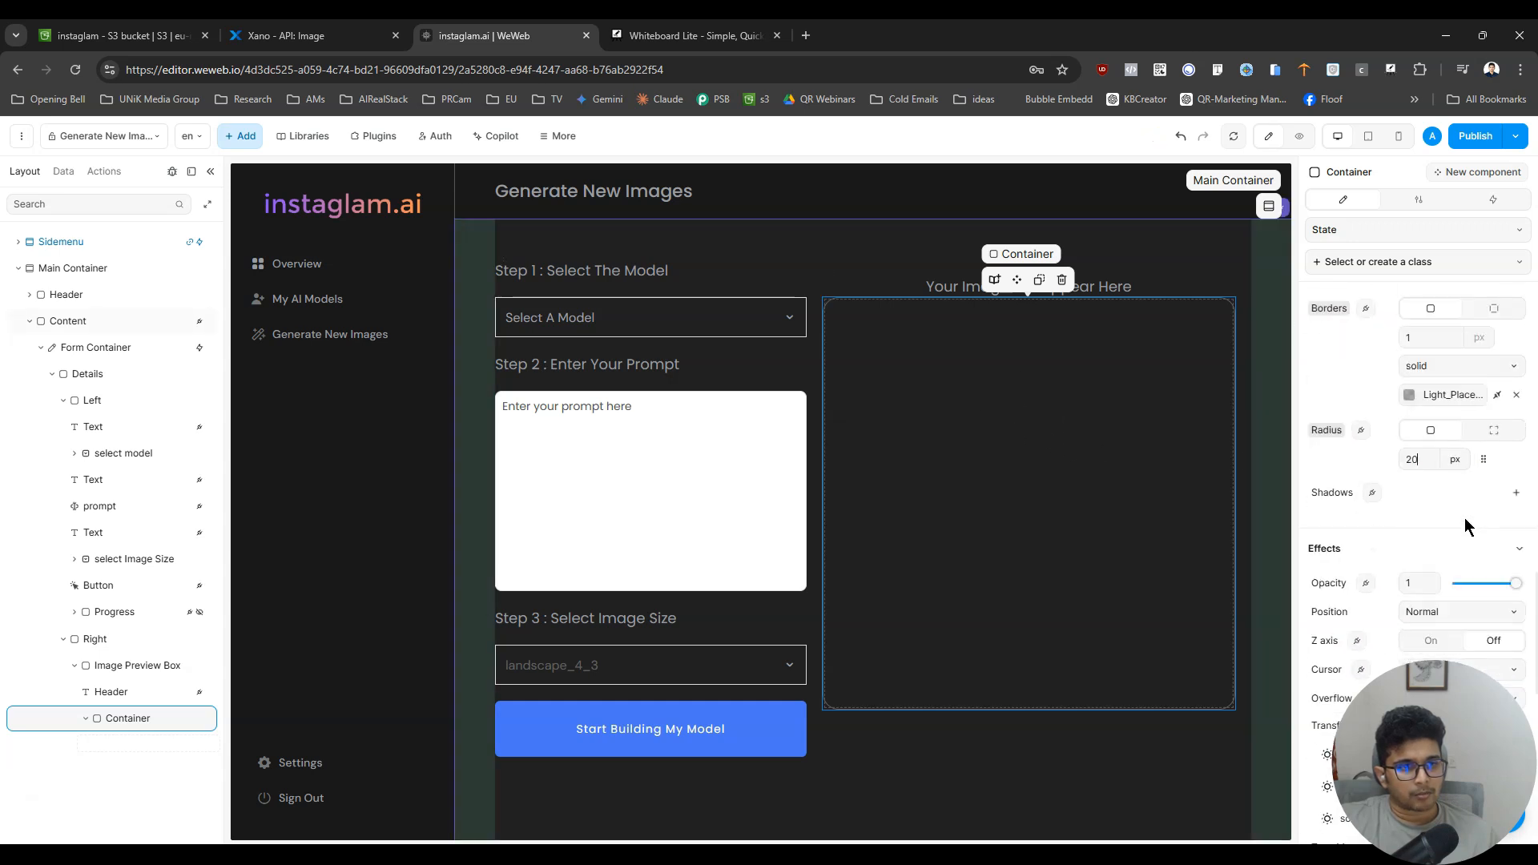
- Give the bordered container individual margins, with a top margin of 10 px
scroll(1465, 518, "up", 8)
scroll(1414, 541, "up", 3)
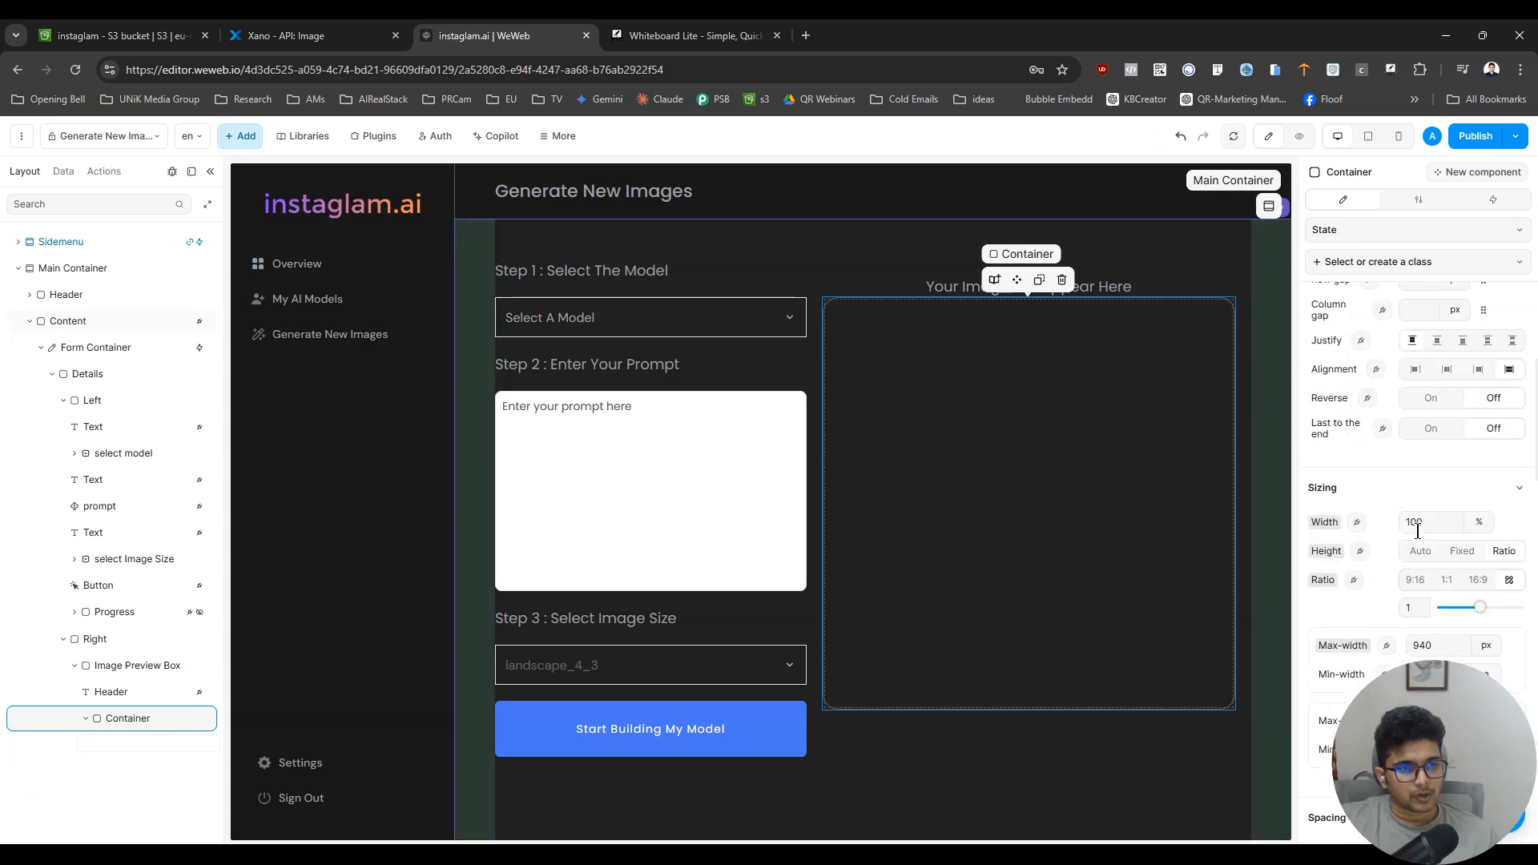
scroll(1418, 533, "down", 6)
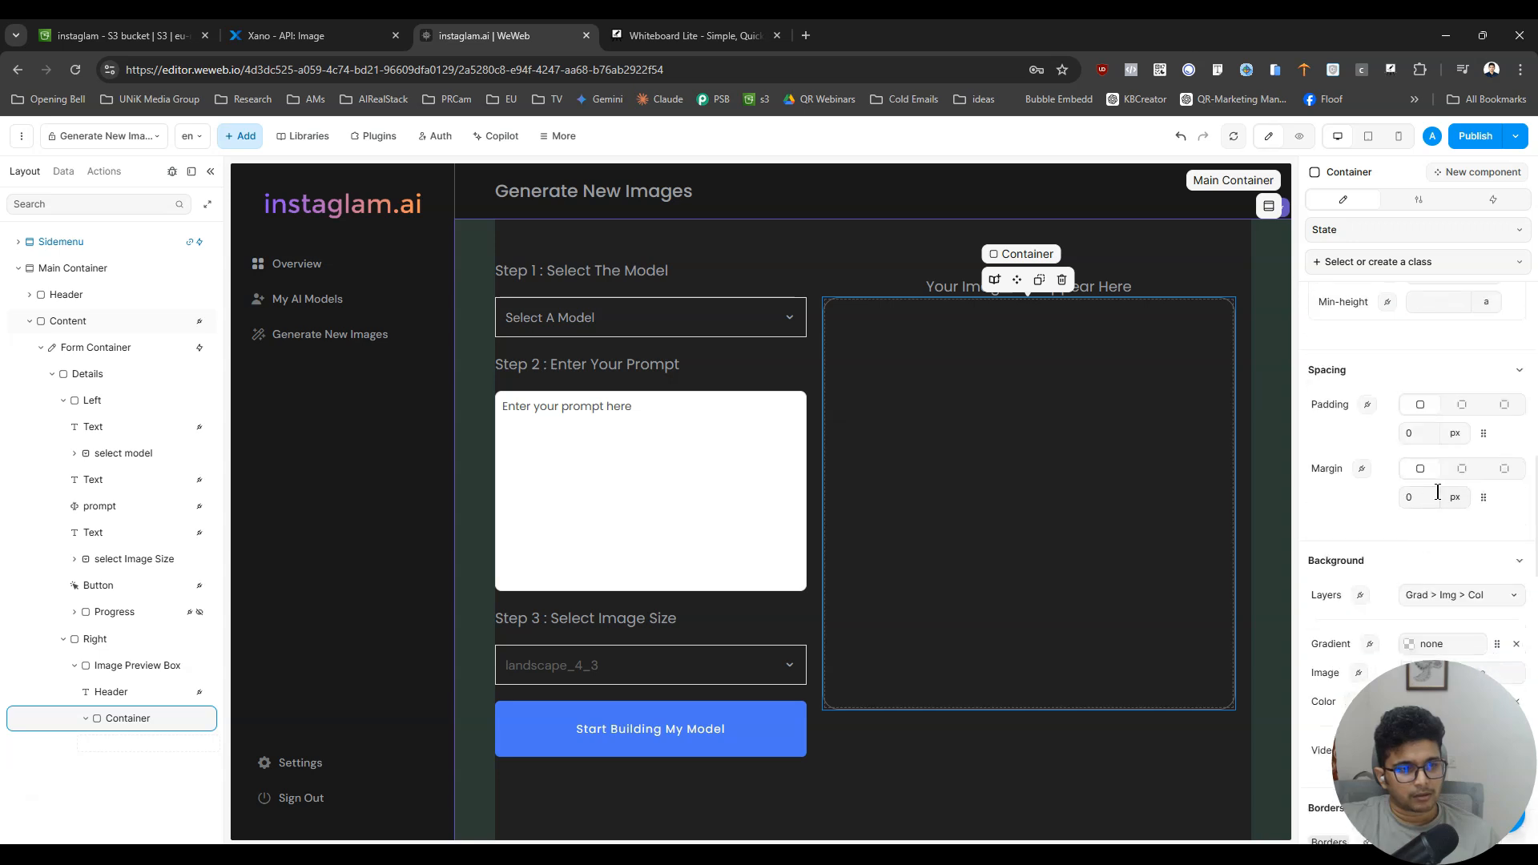
left_click(1506, 470)
left_click(1335, 503)
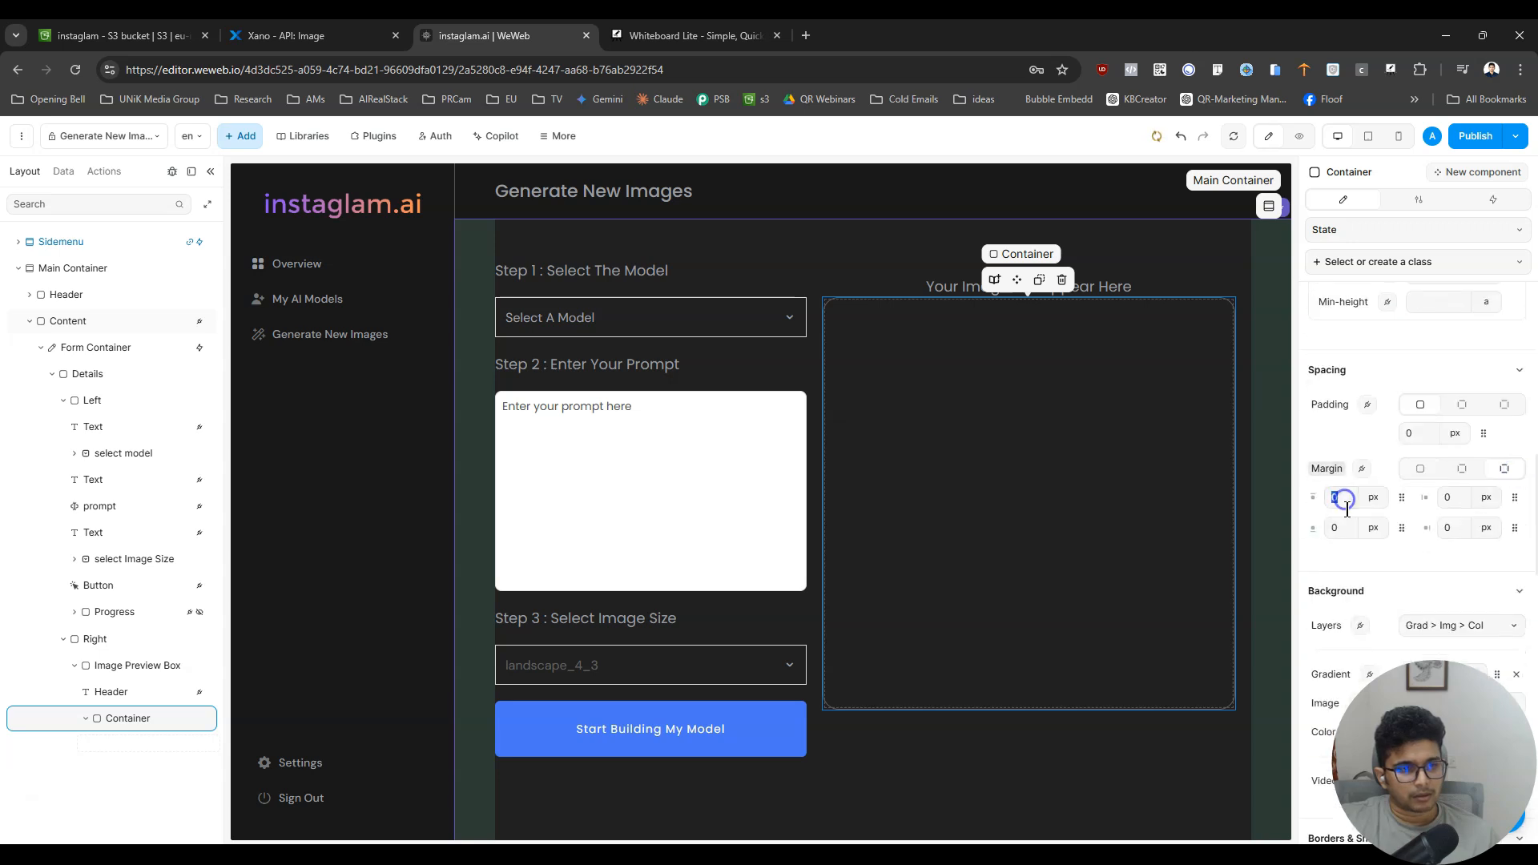
type("10")
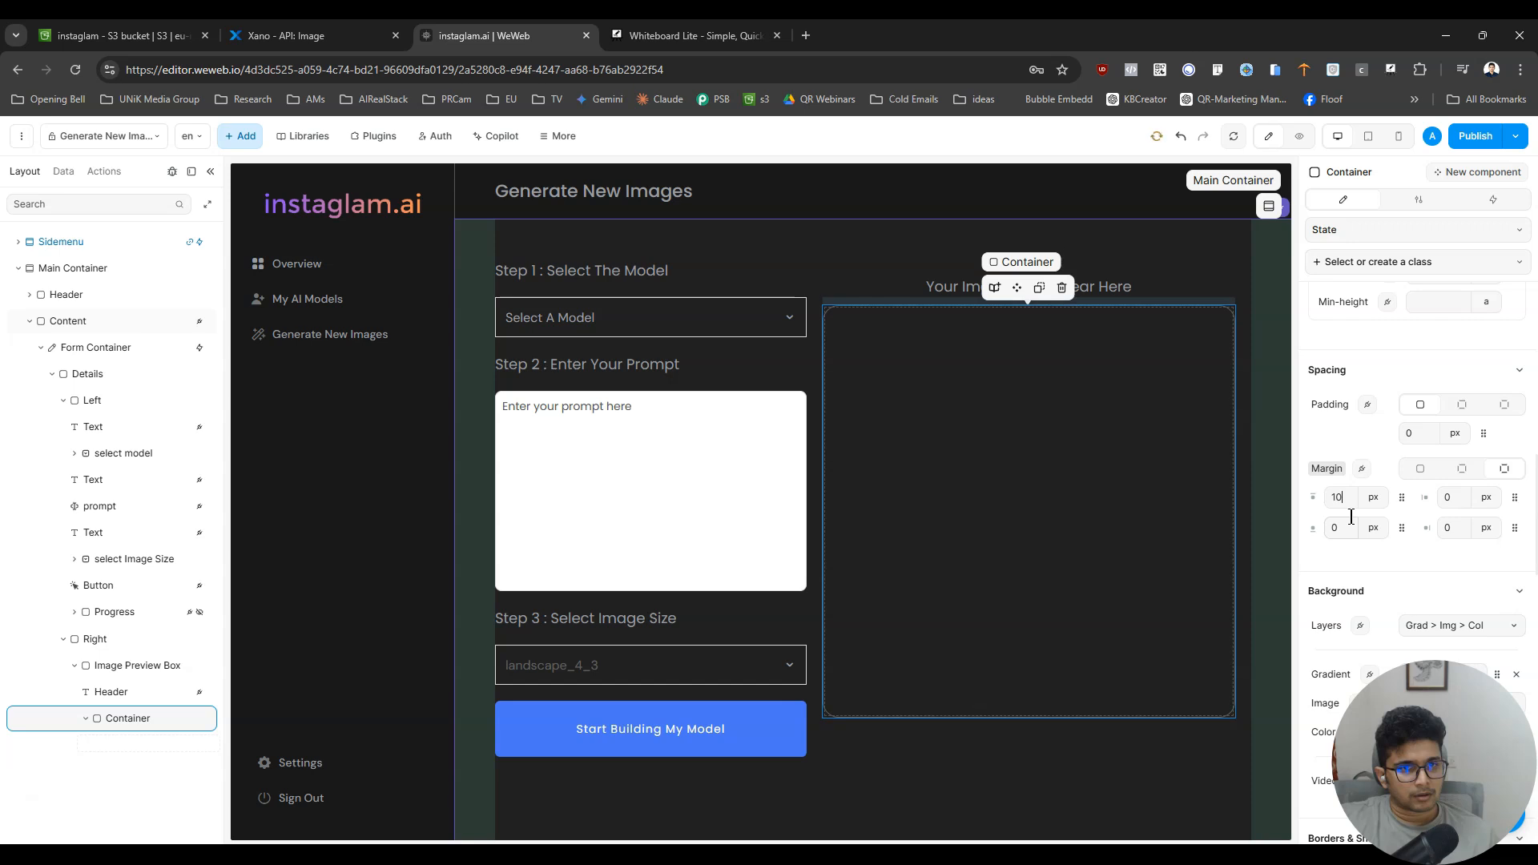
- Preview the page to check the bordered container's proportions, and return to editing with the container selected
left_click(1298, 137)
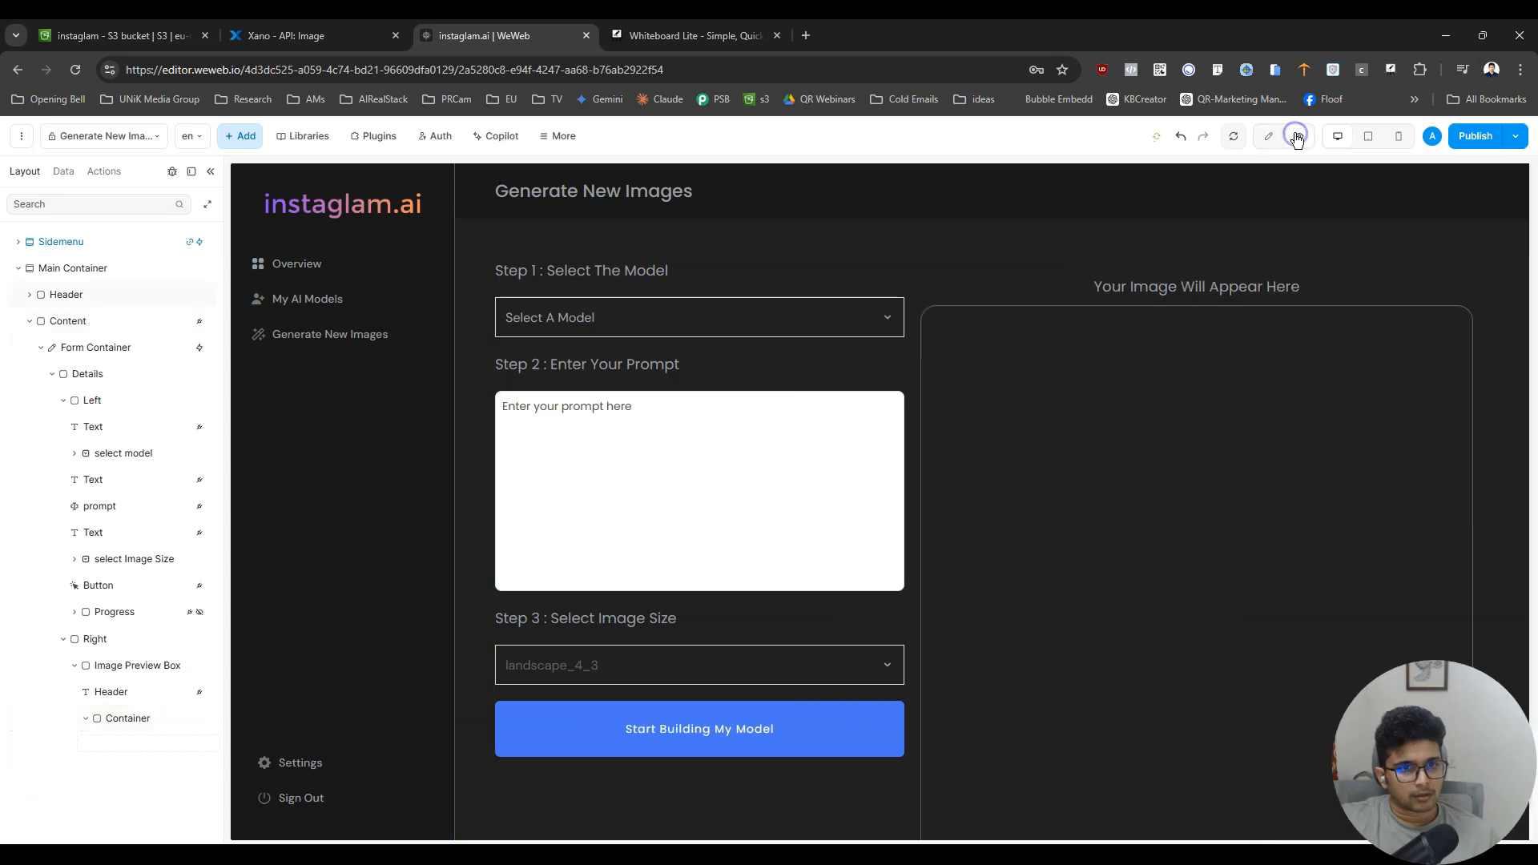
scroll(1307, 454, "down", 1)
scroll(1307, 455, "up", 1)
left_click(1268, 136)
left_click(1074, 419)
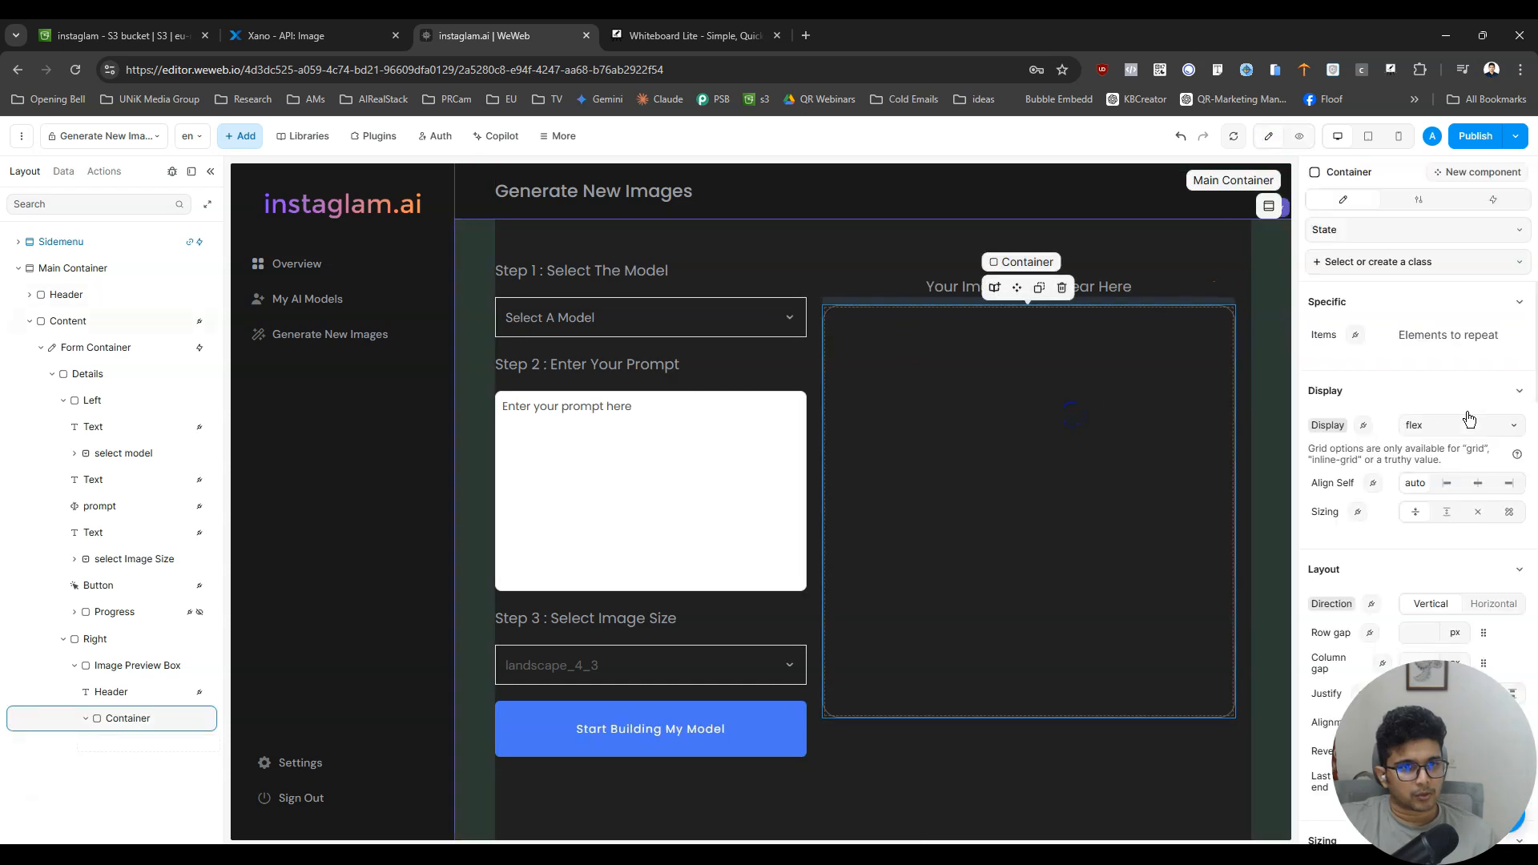
- Switch the container to a fixed height of 50 vh, trying 80 and 60 vh on the way, and preview the page
scroll(1488, 397, "down", 6)
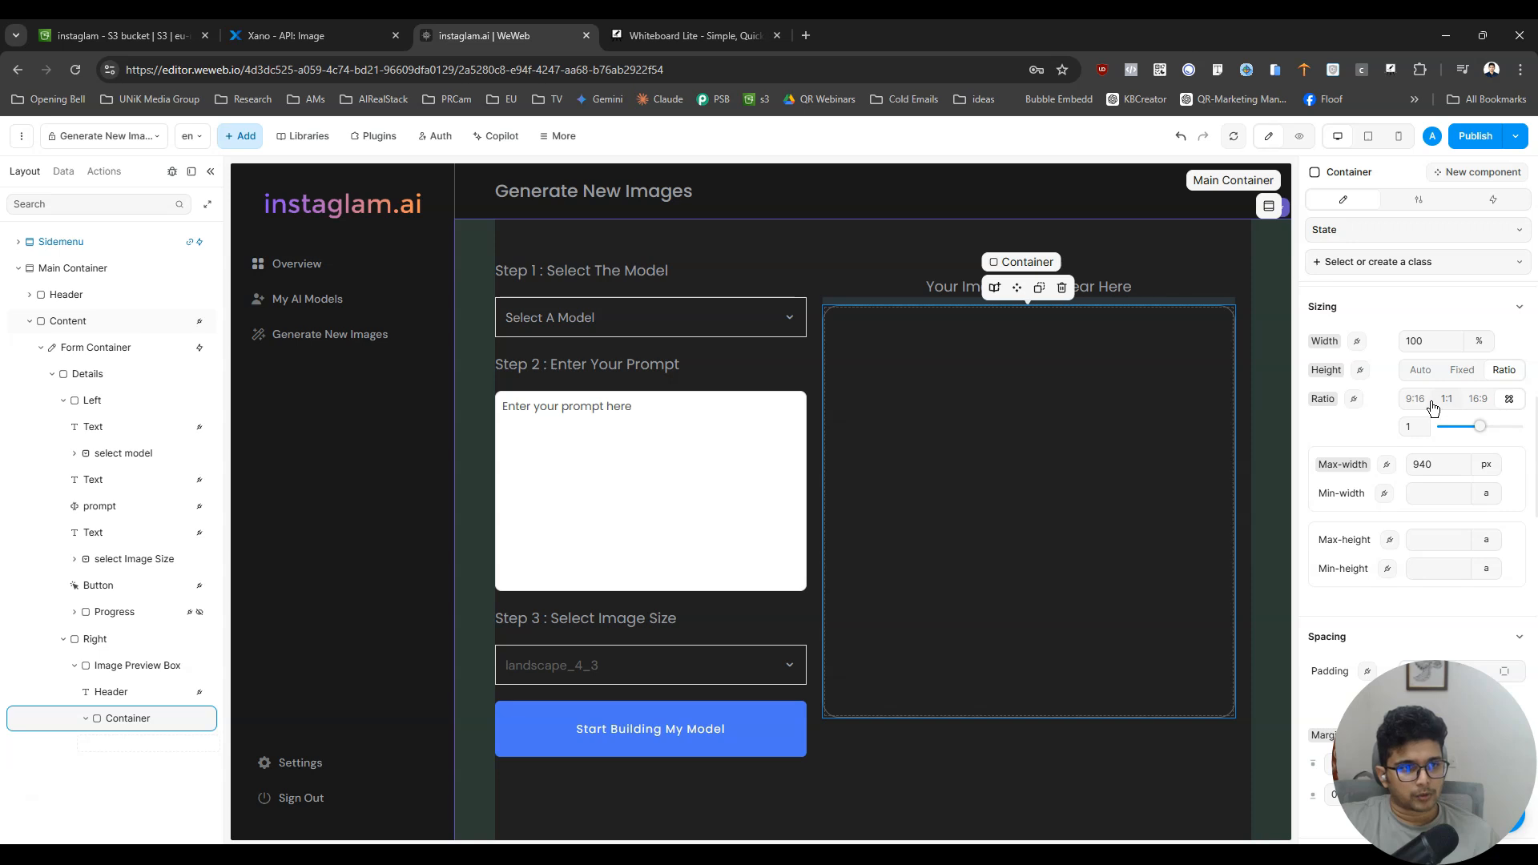
left_click(1462, 370)
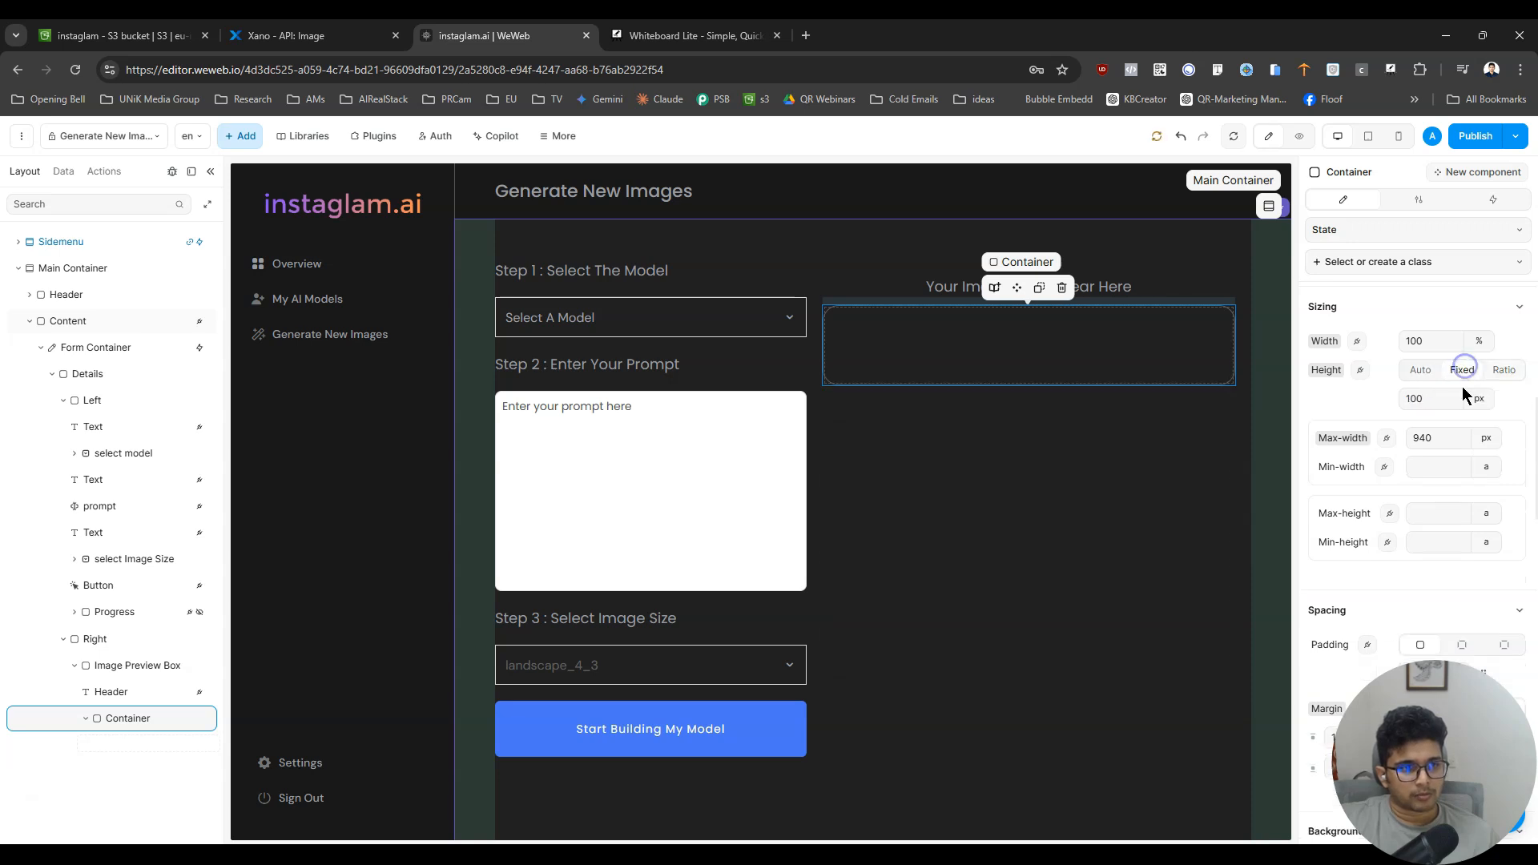
left_click(1477, 400)
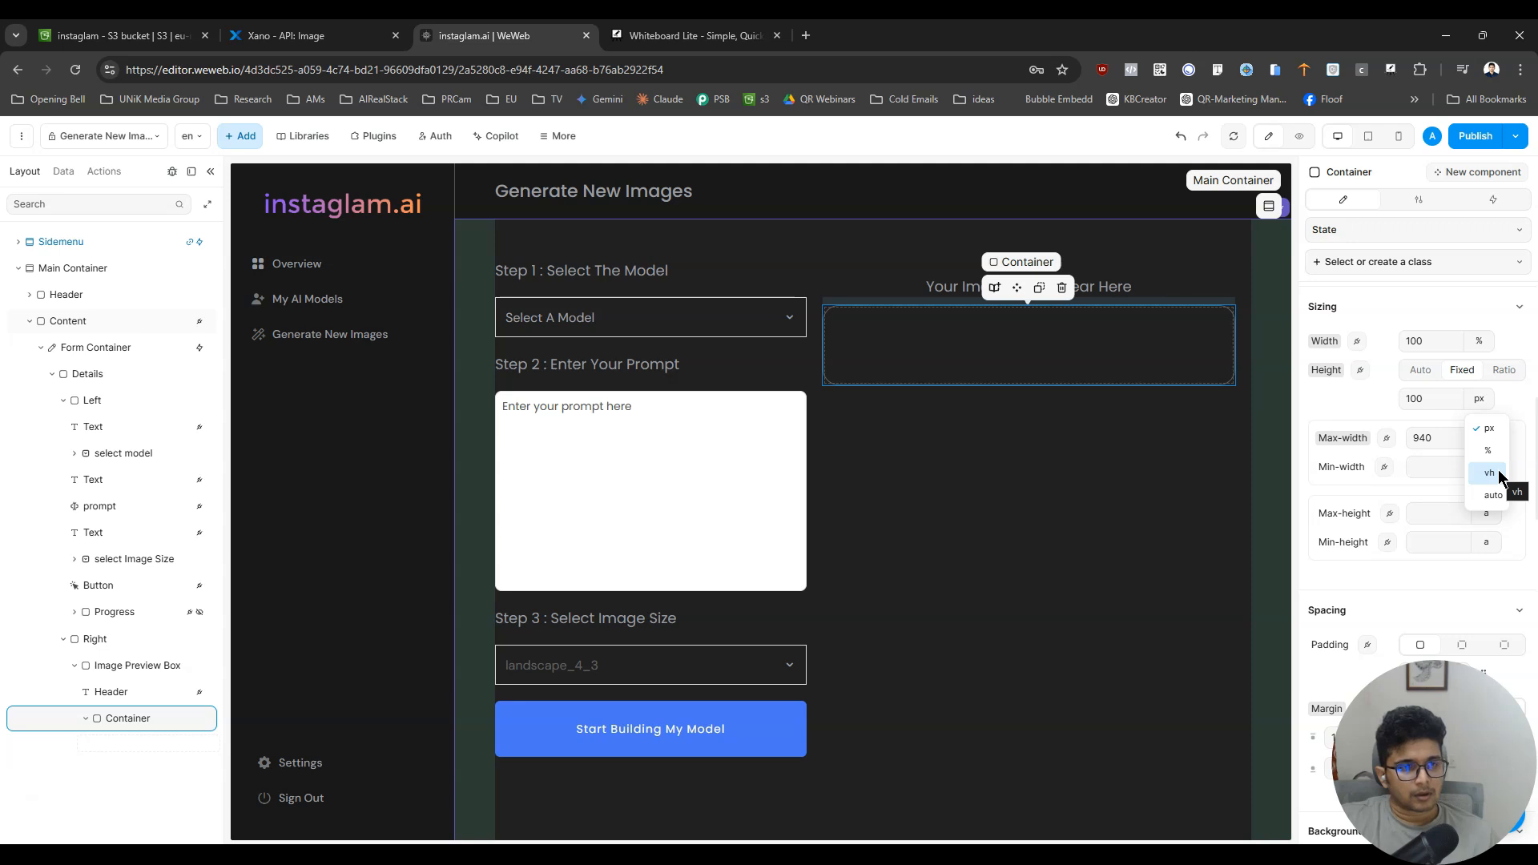
left_click(1499, 476)
double_click(1446, 404)
type("80")
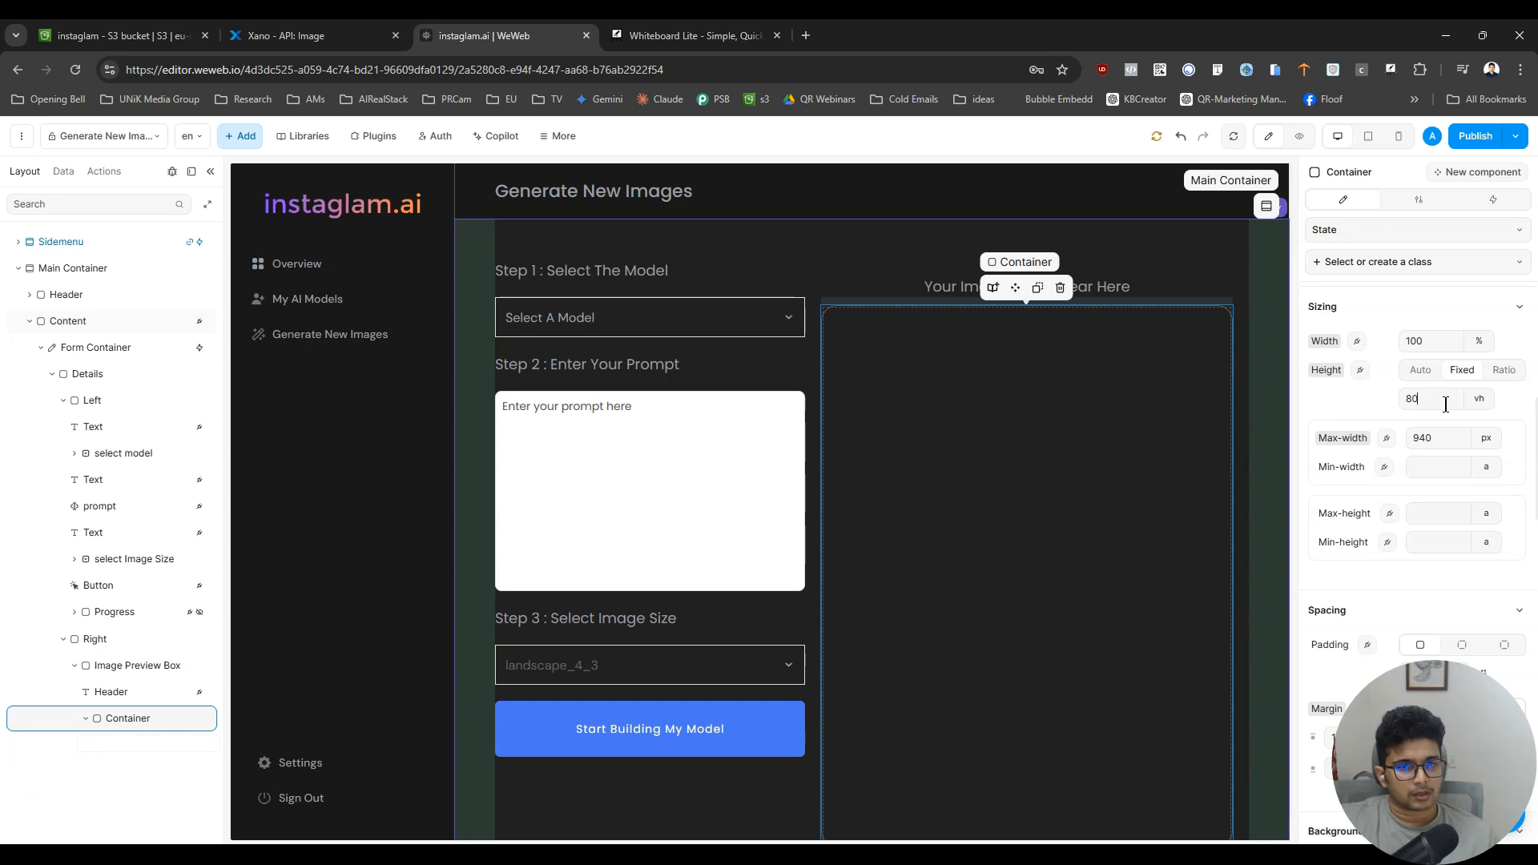
type("60")
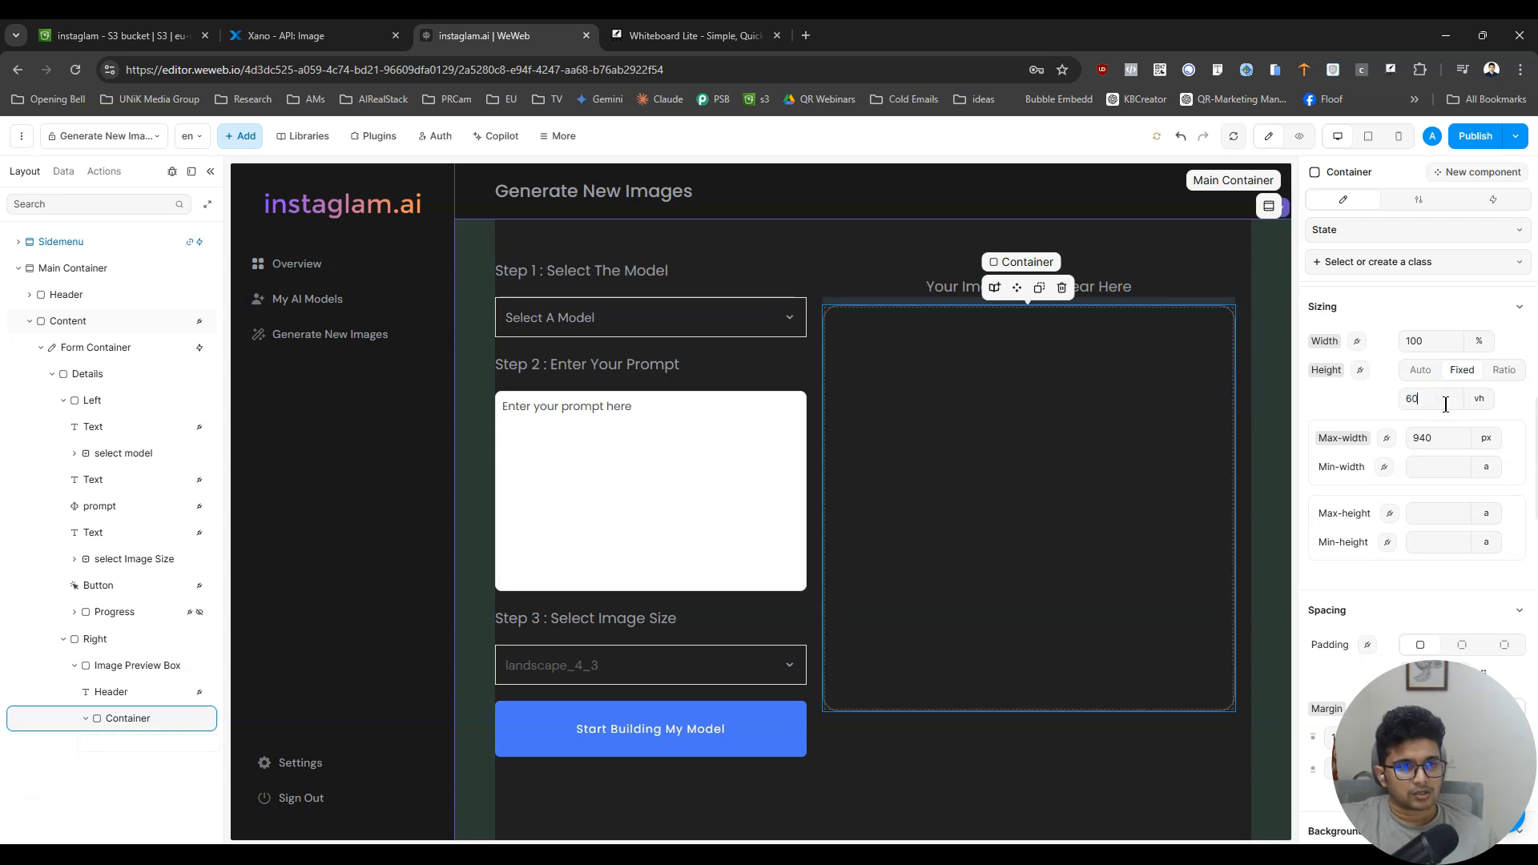
left_click_drag(1446, 405, 1380, 410)
type("80")
left_click_drag(1400, 407, 1385, 405)
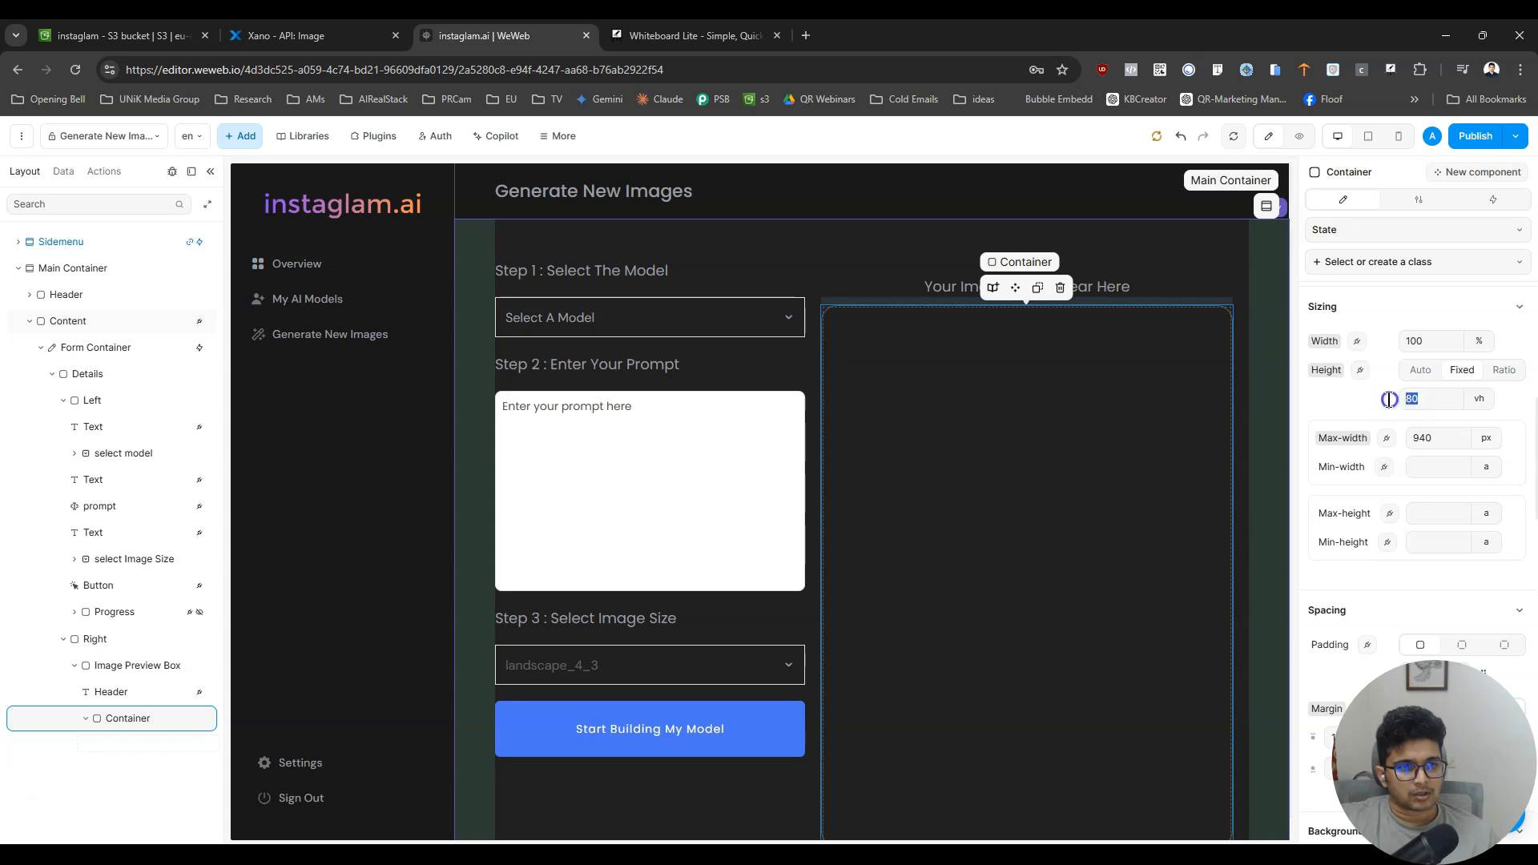
type("50")
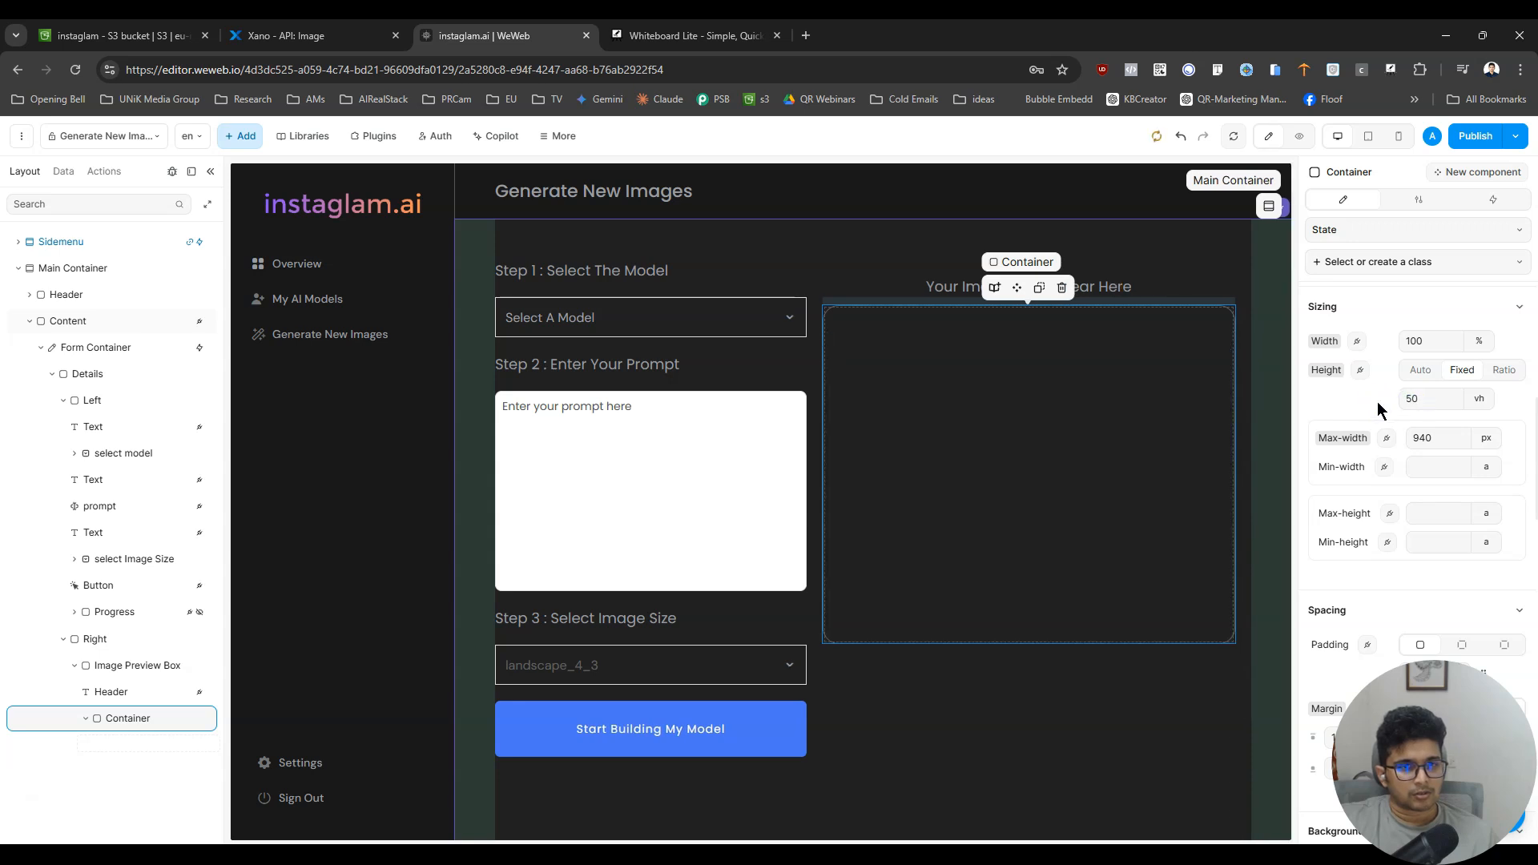
left_click(1298, 136)
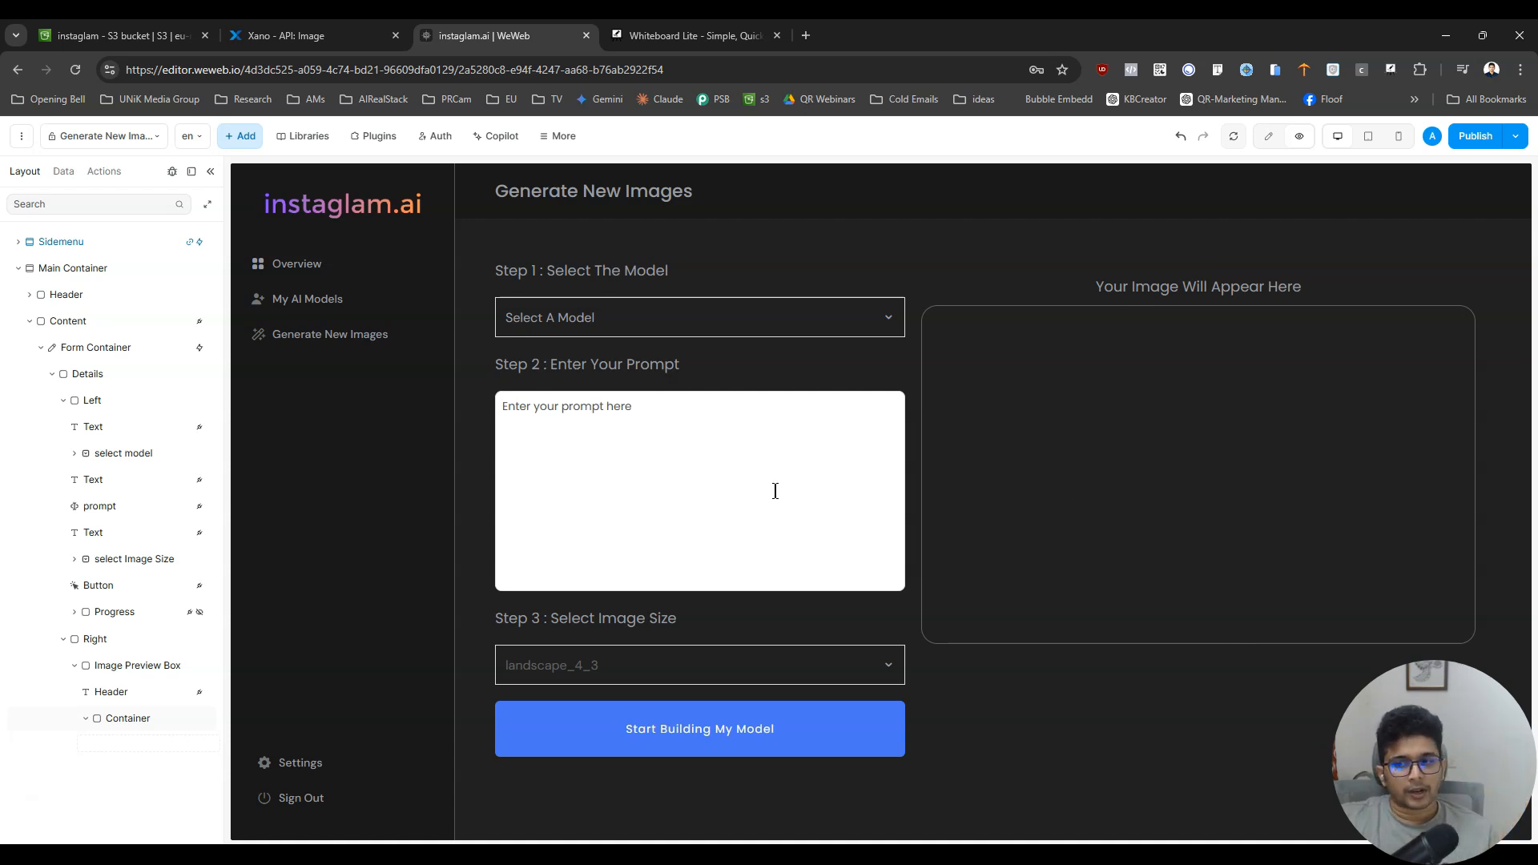
- Return to editing the bordered container and set its maximum width to auto
left_click(126, 715)
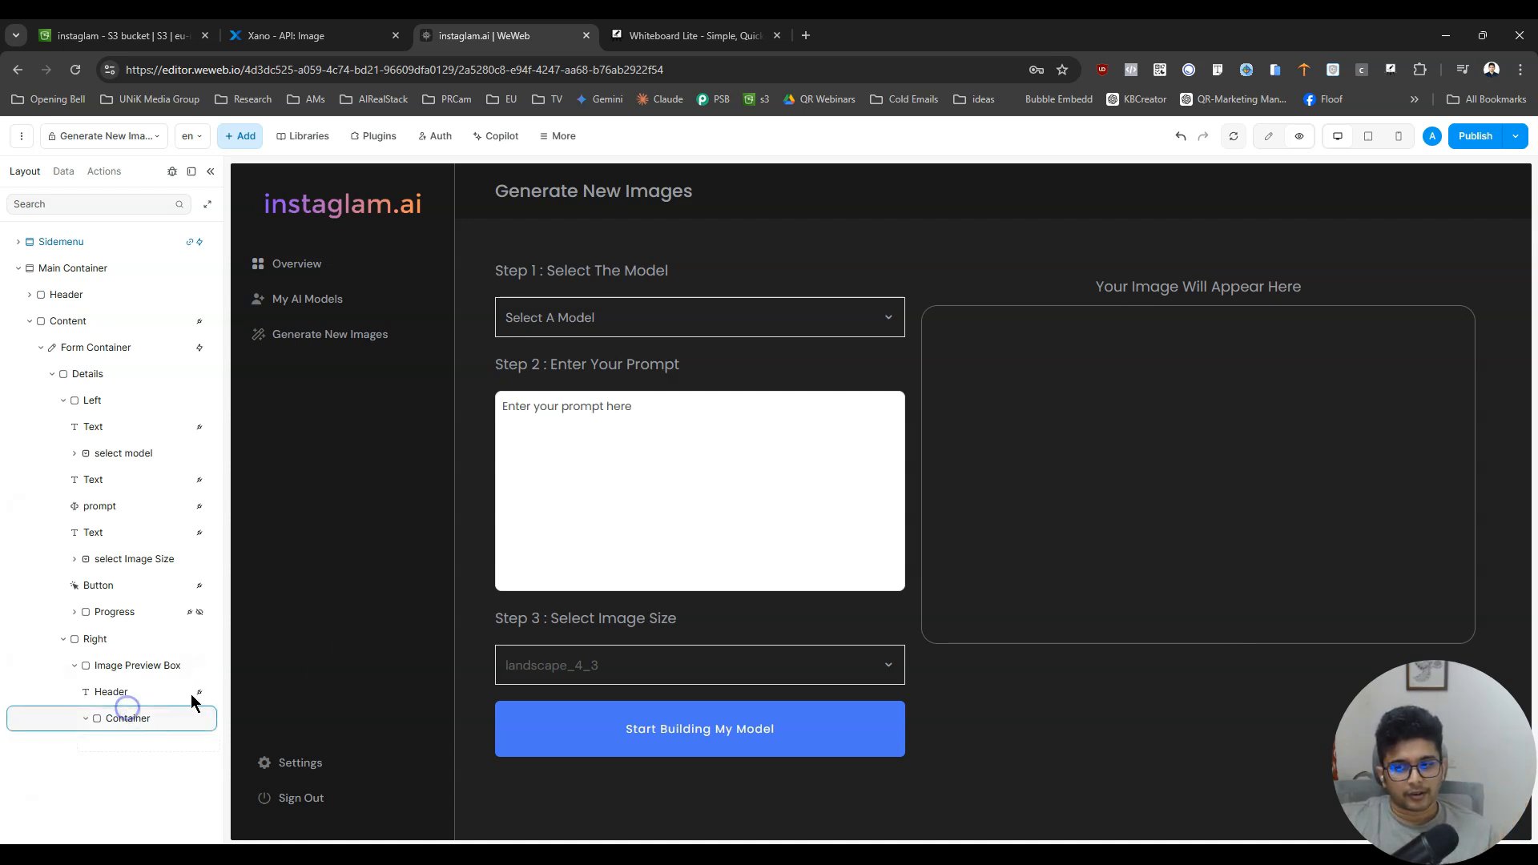
left_click(1272, 137)
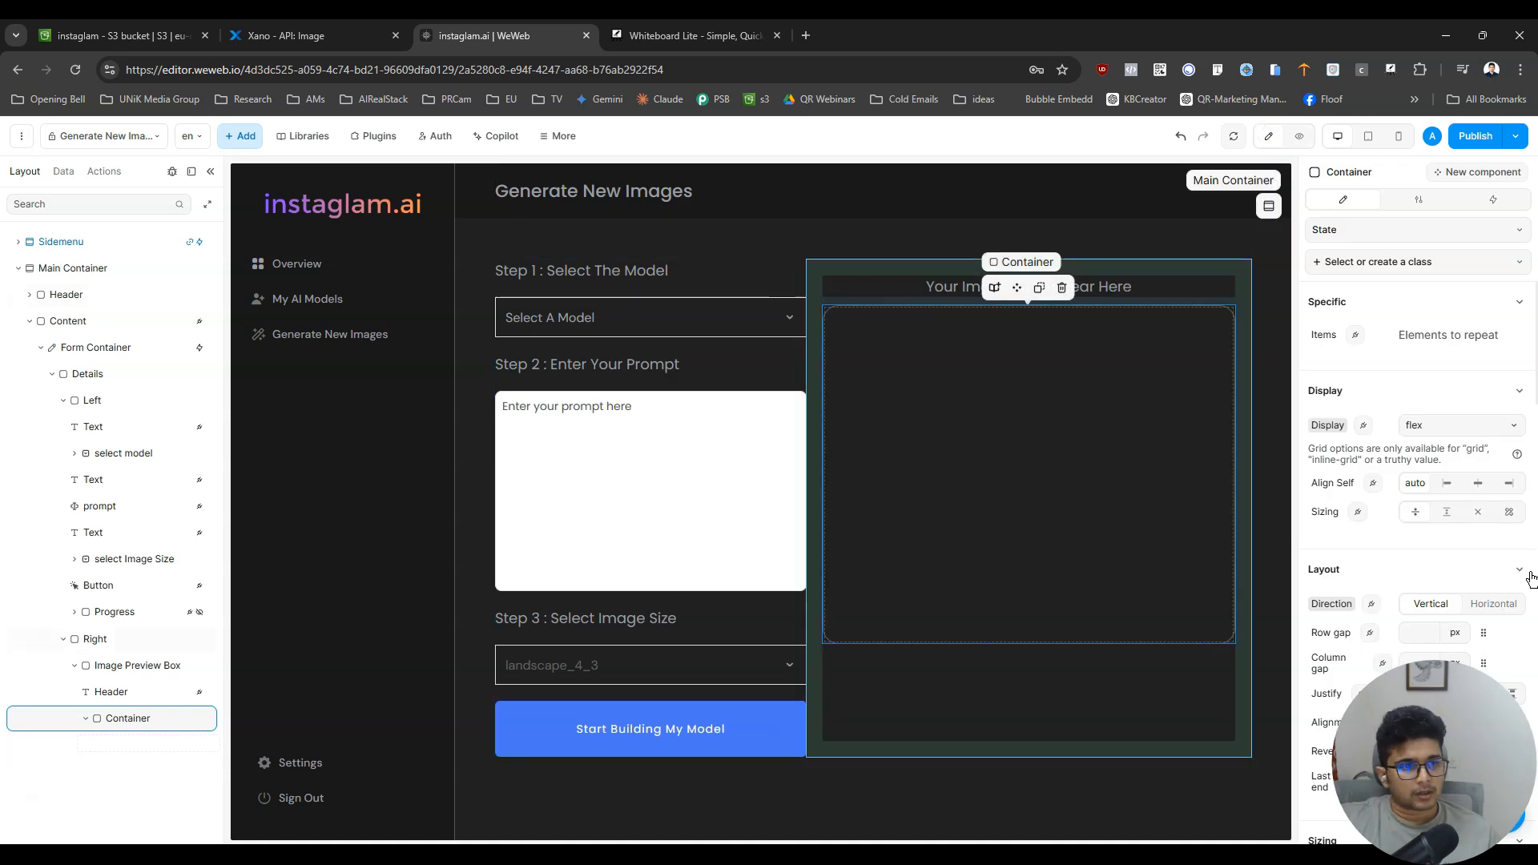
scroll(1472, 577, "down", 3)
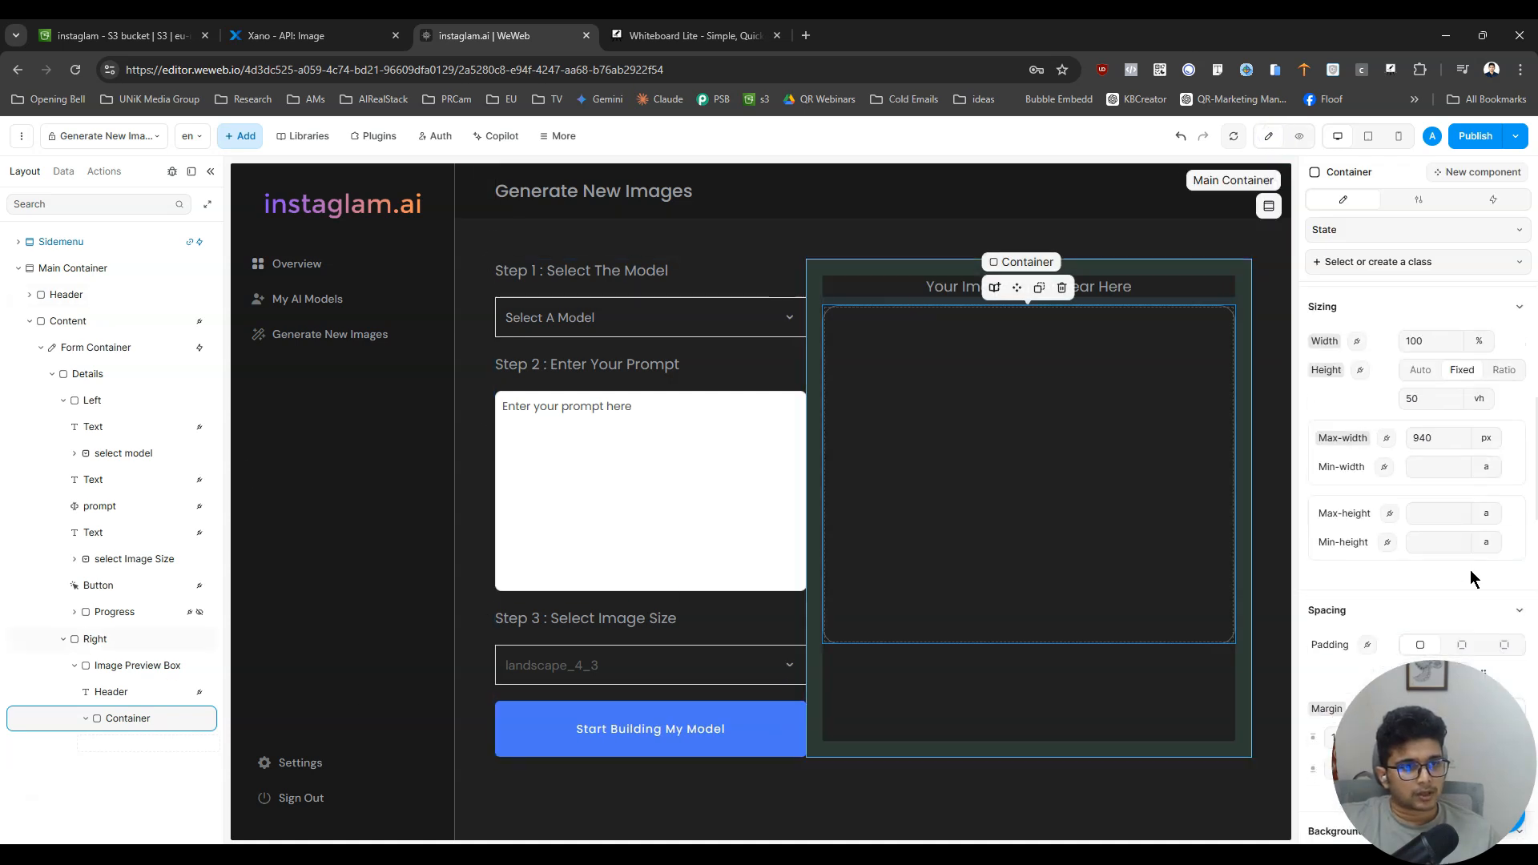
left_click(1488, 438)
left_click(1499, 512)
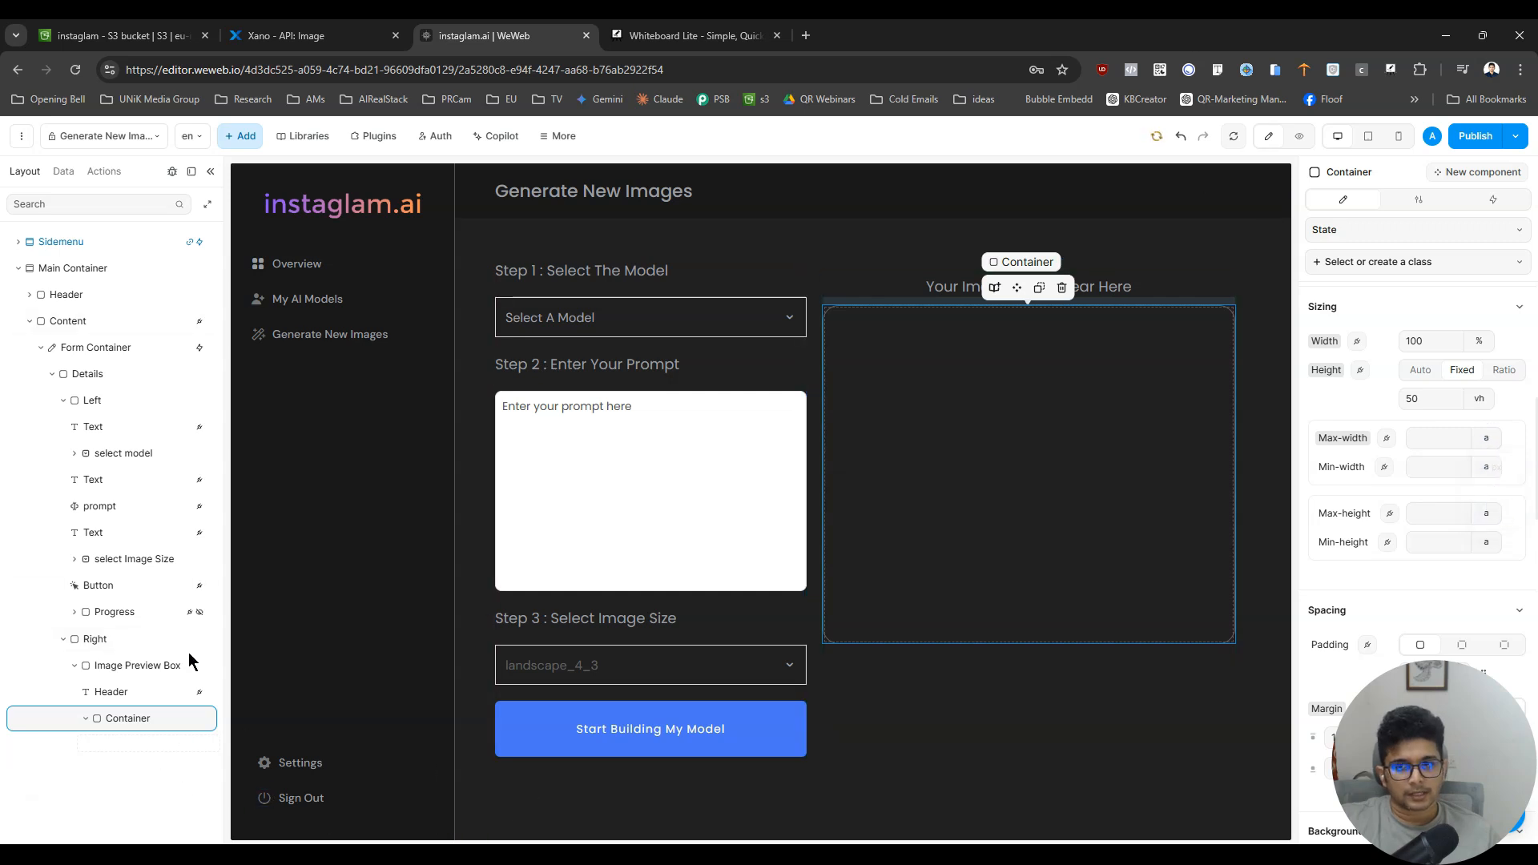
- Add an Image element inside the bordered container below the Header and select it
left_click(243, 137)
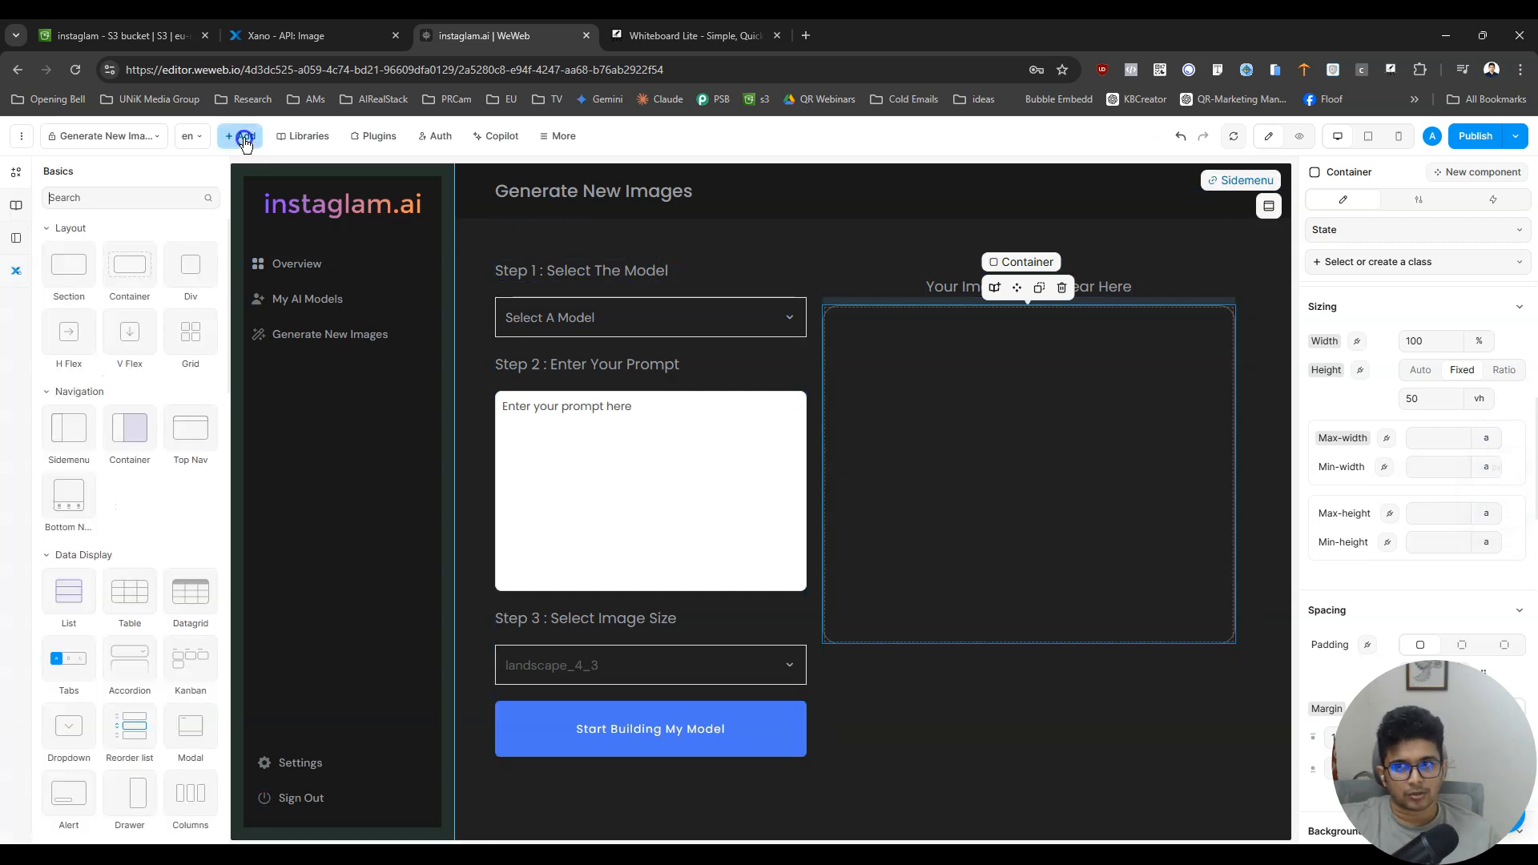
left_click(99, 199)
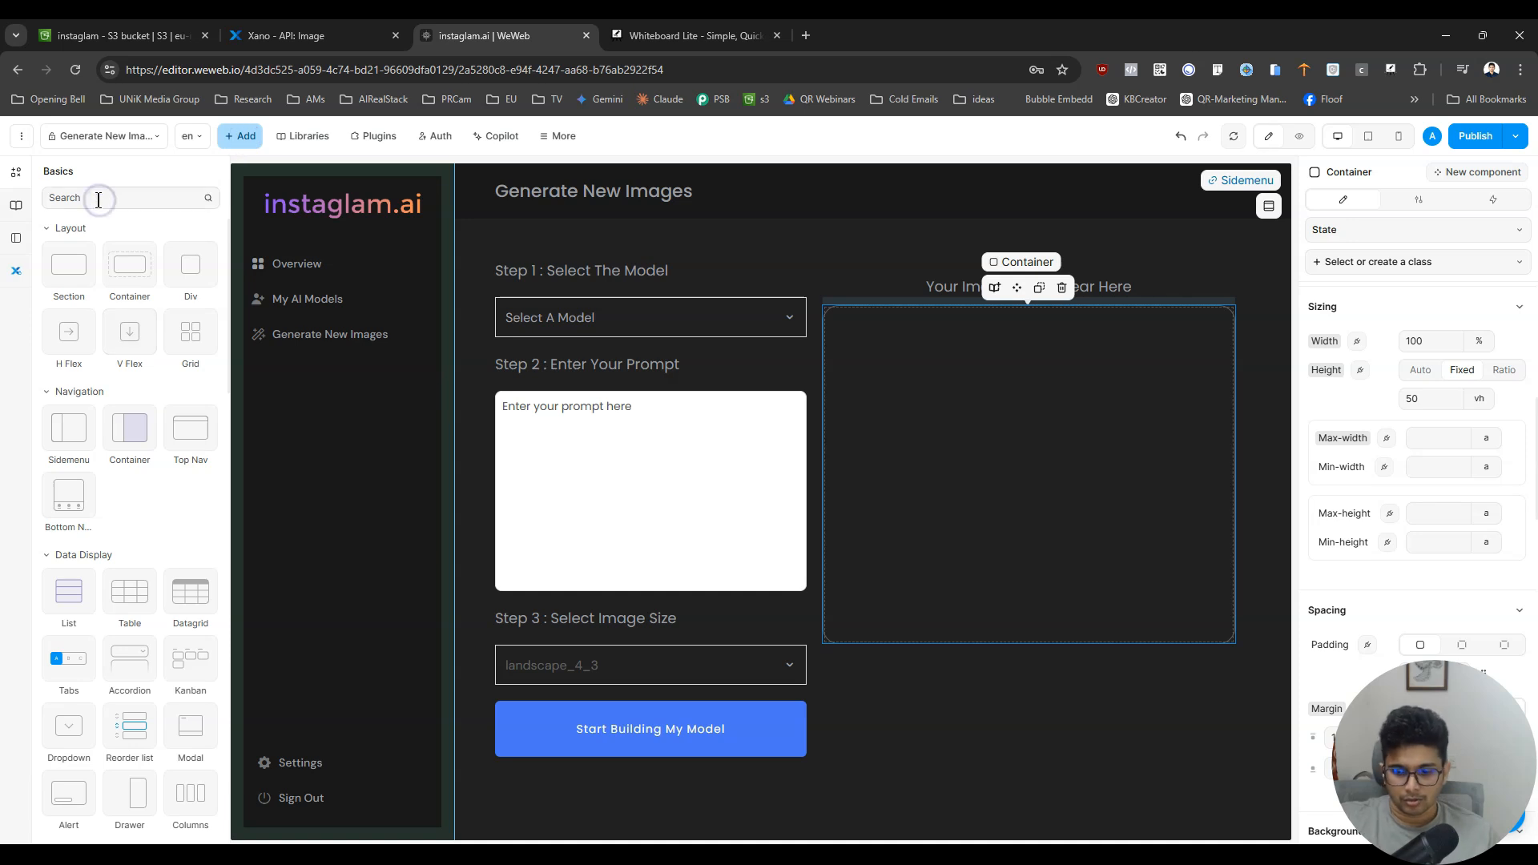
type("im")
left_click_drag(85, 287, 134, 748)
left_click(1007, 437)
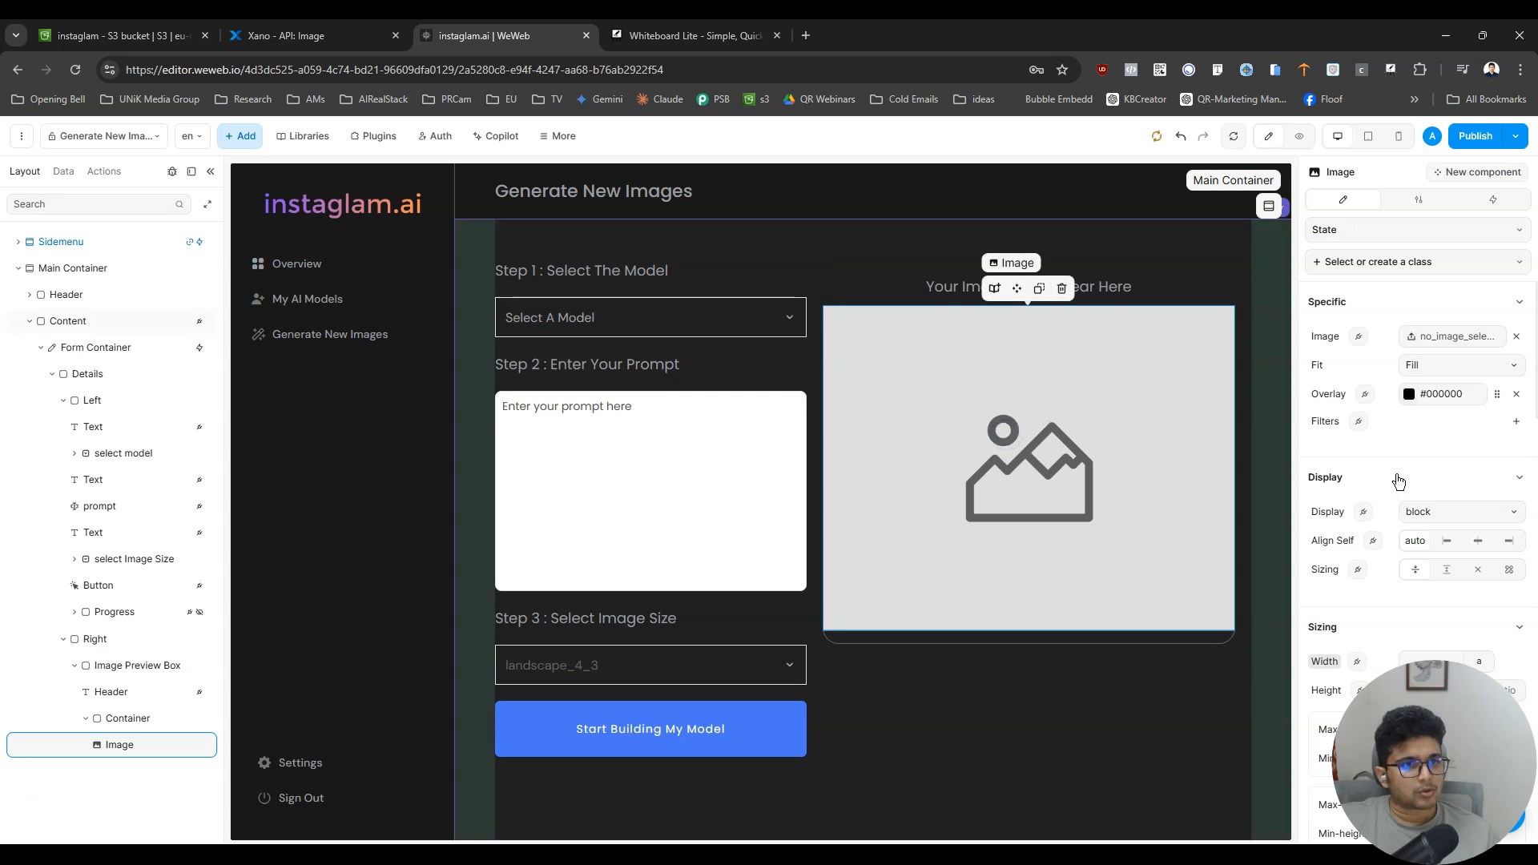
- Try the uploaded portrait photo as the Image element's source, and undo the change
left_click(1465, 337)
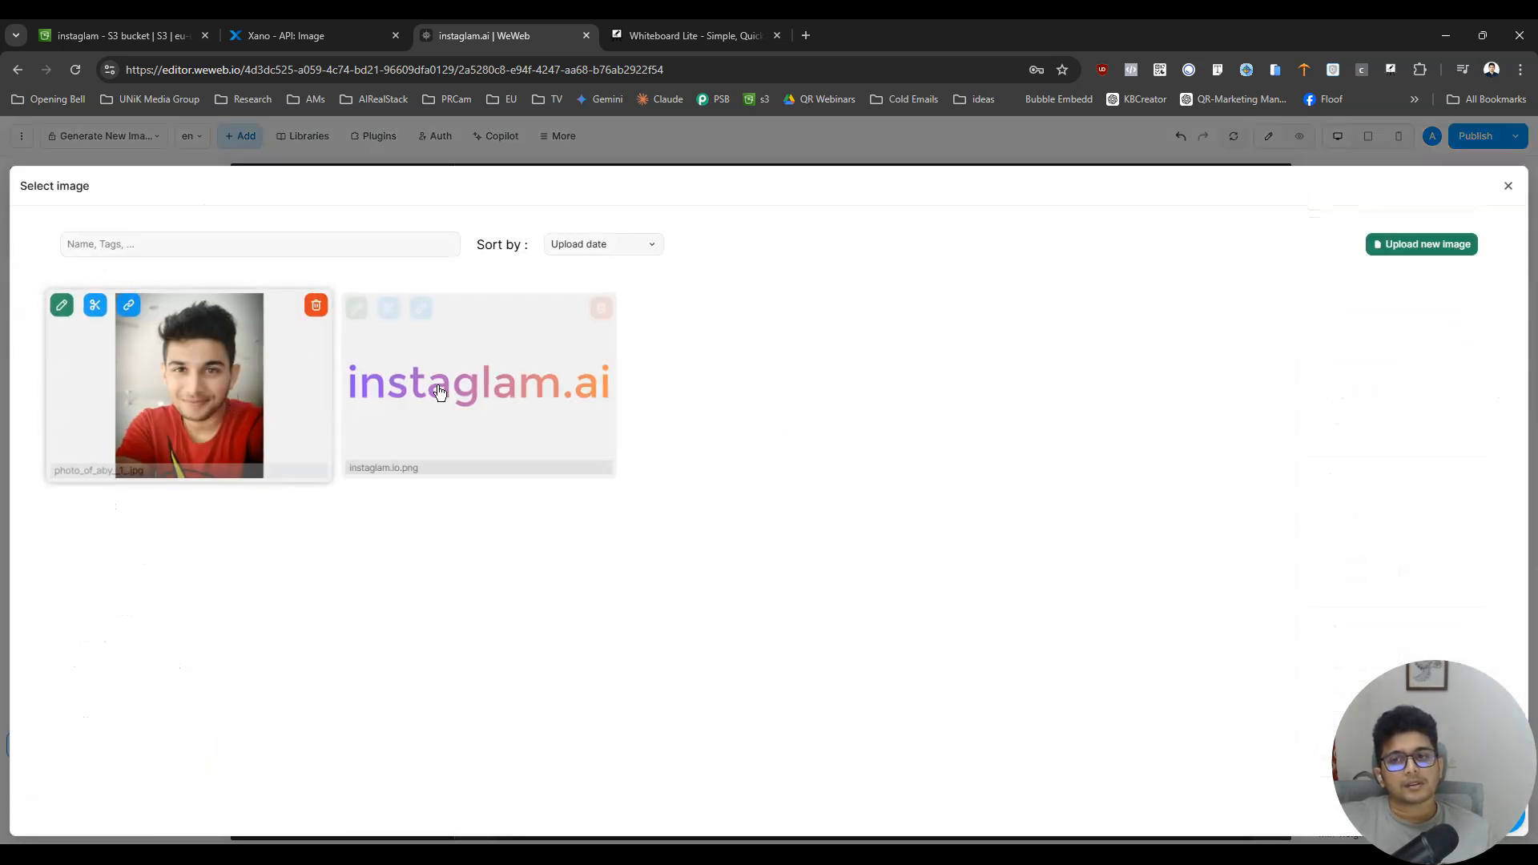
left_click(196, 410)
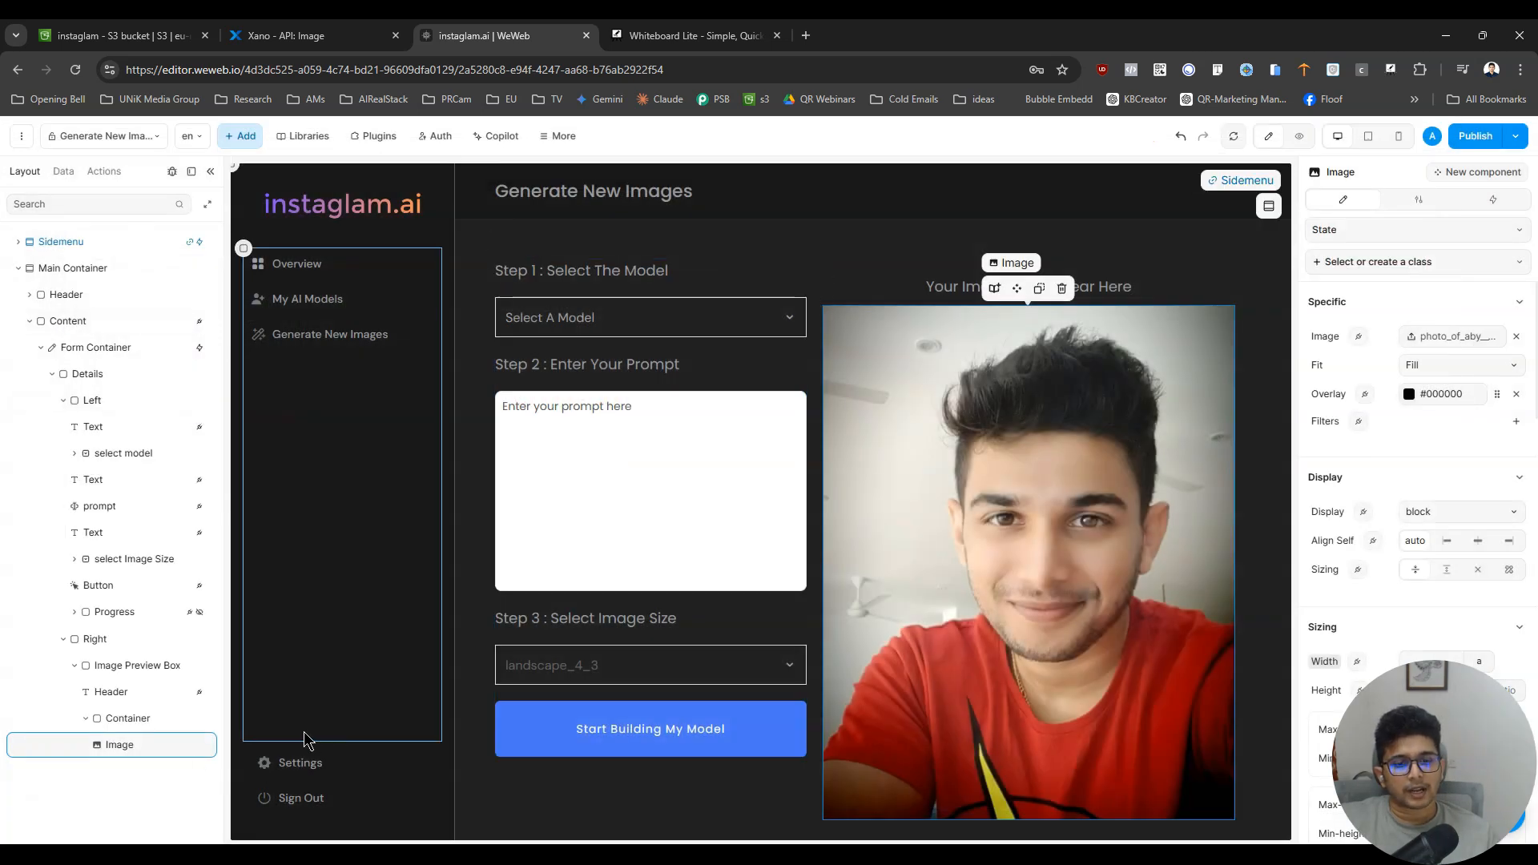
left_click(127, 724)
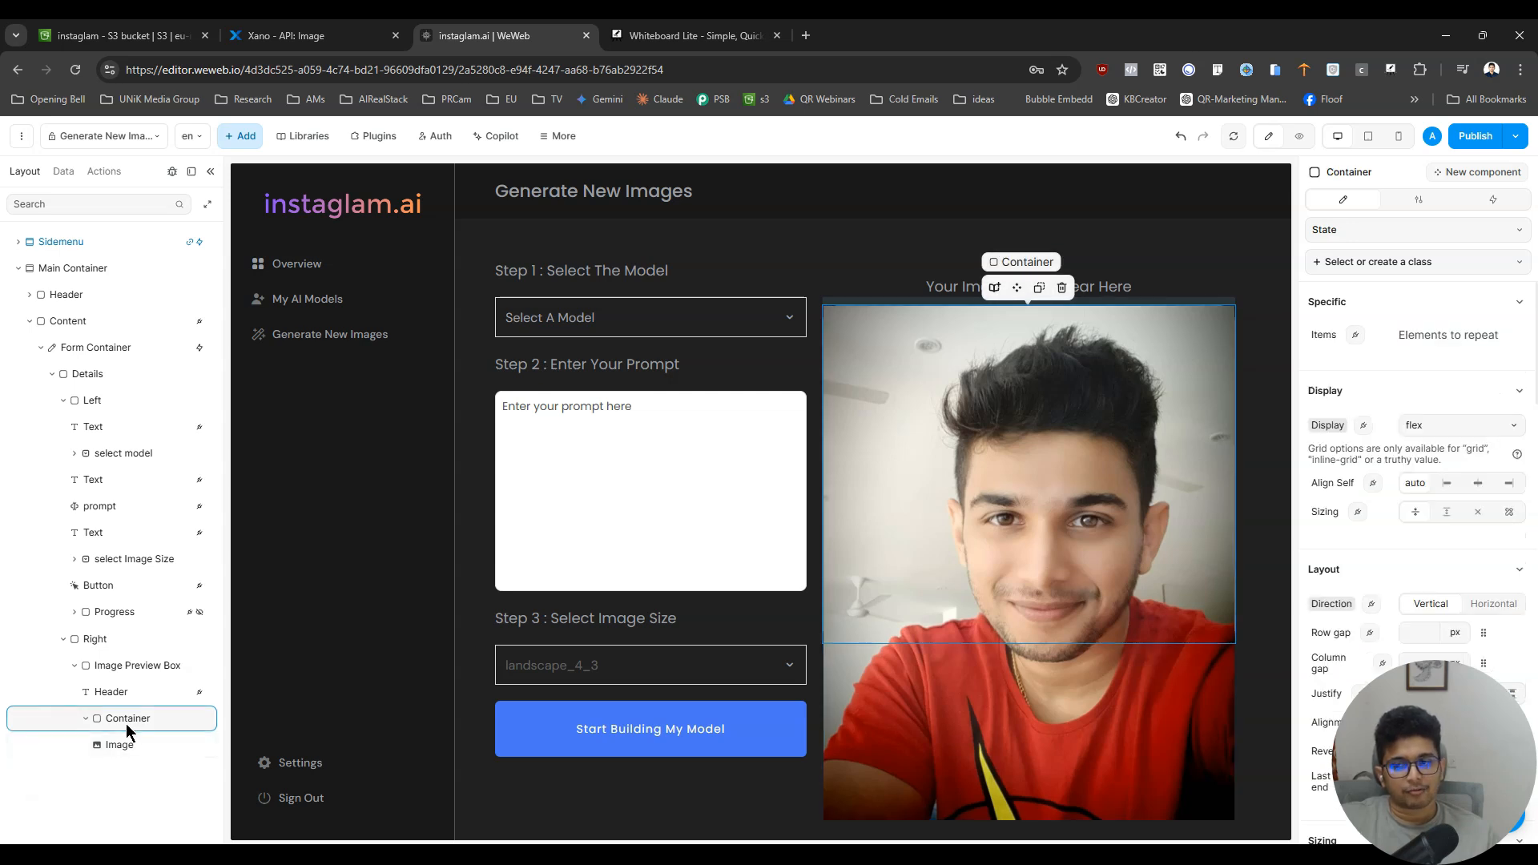
left_click(1180, 135)
left_click(1061, 686)
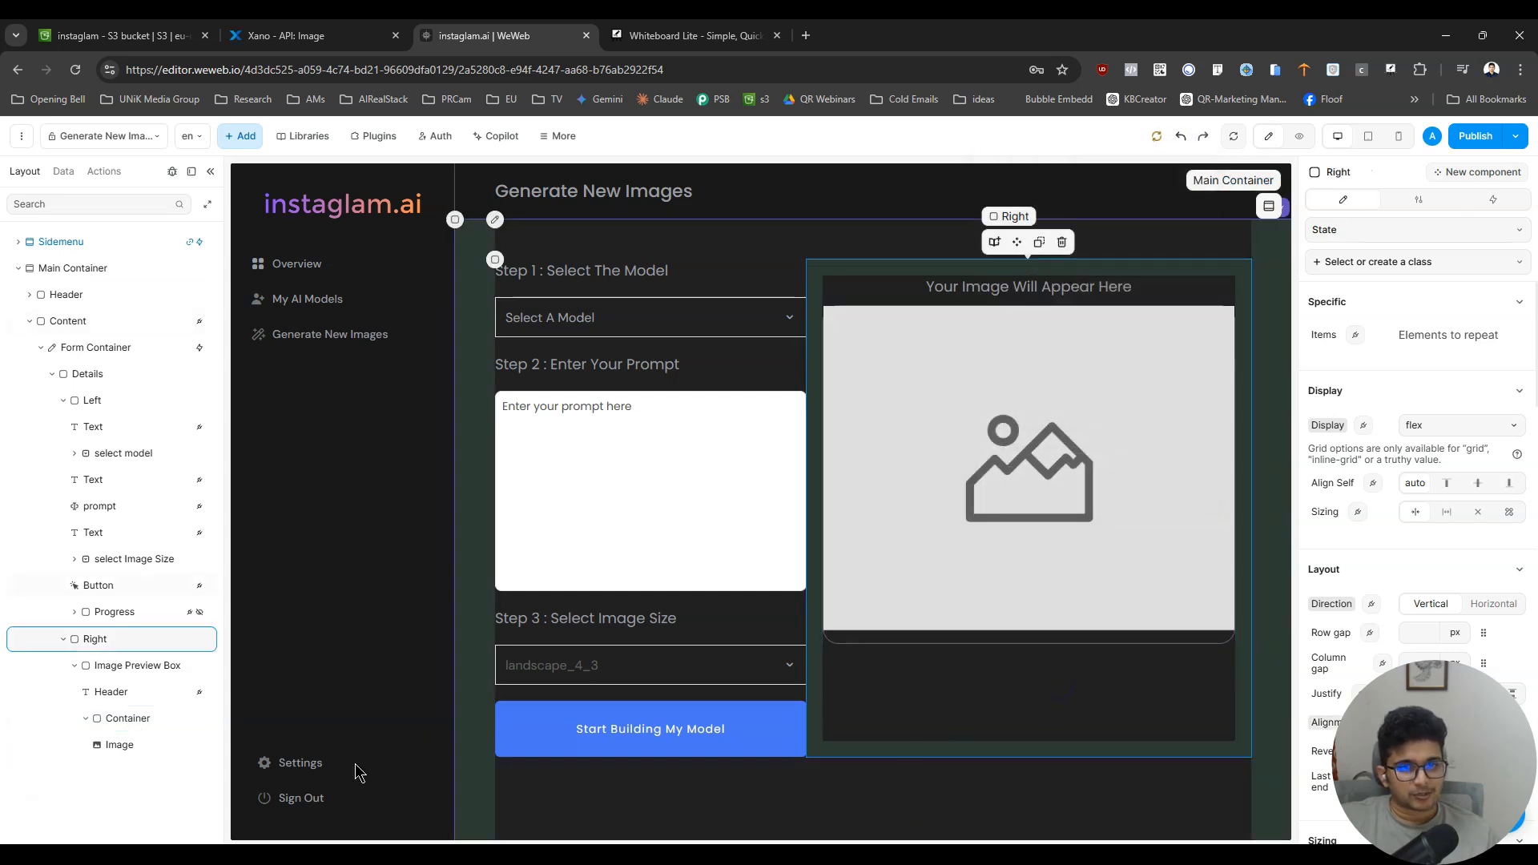
- Move the Image element out of the container directly into Image Preview Box, and delete the empty container
left_click(125, 666)
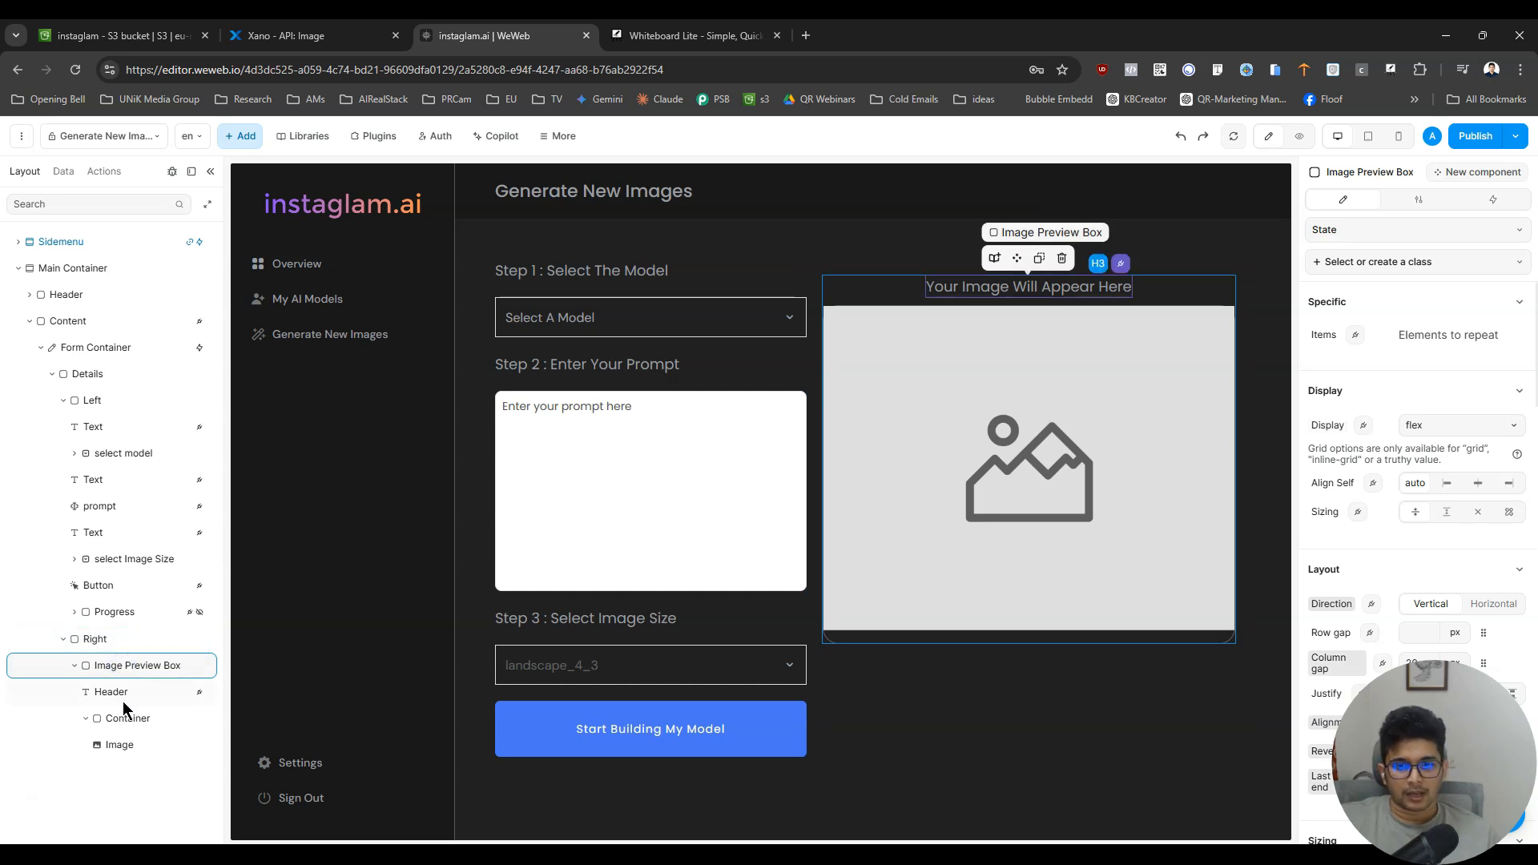
left_click(123, 700)
left_click(128, 727)
left_click(130, 748)
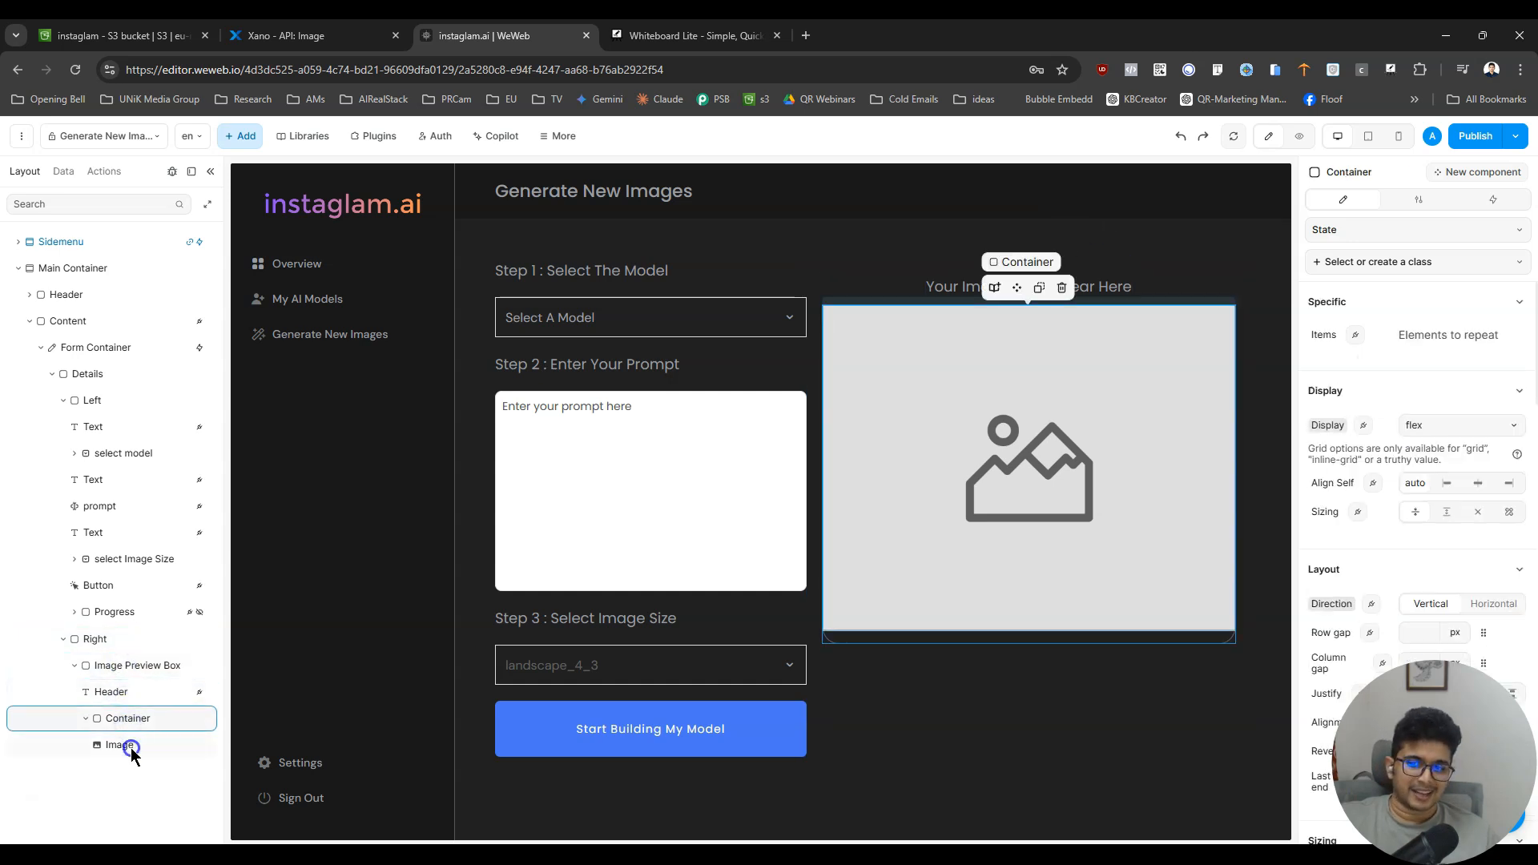
left_click(144, 718)
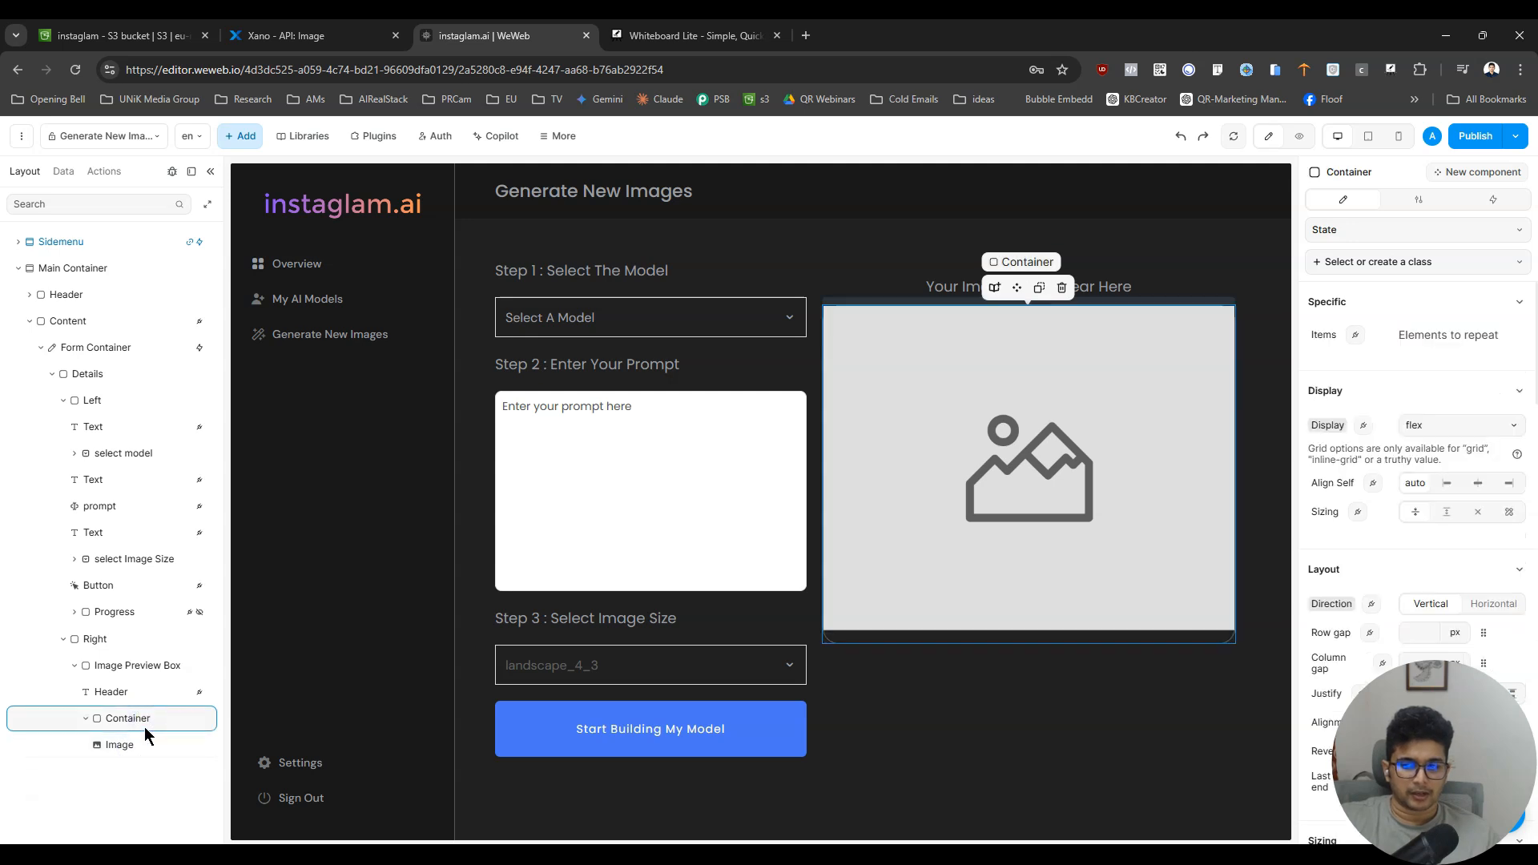
left_click(127, 743)
left_click_drag(125, 741, 121, 712)
left_click(128, 742)
key("Delete")
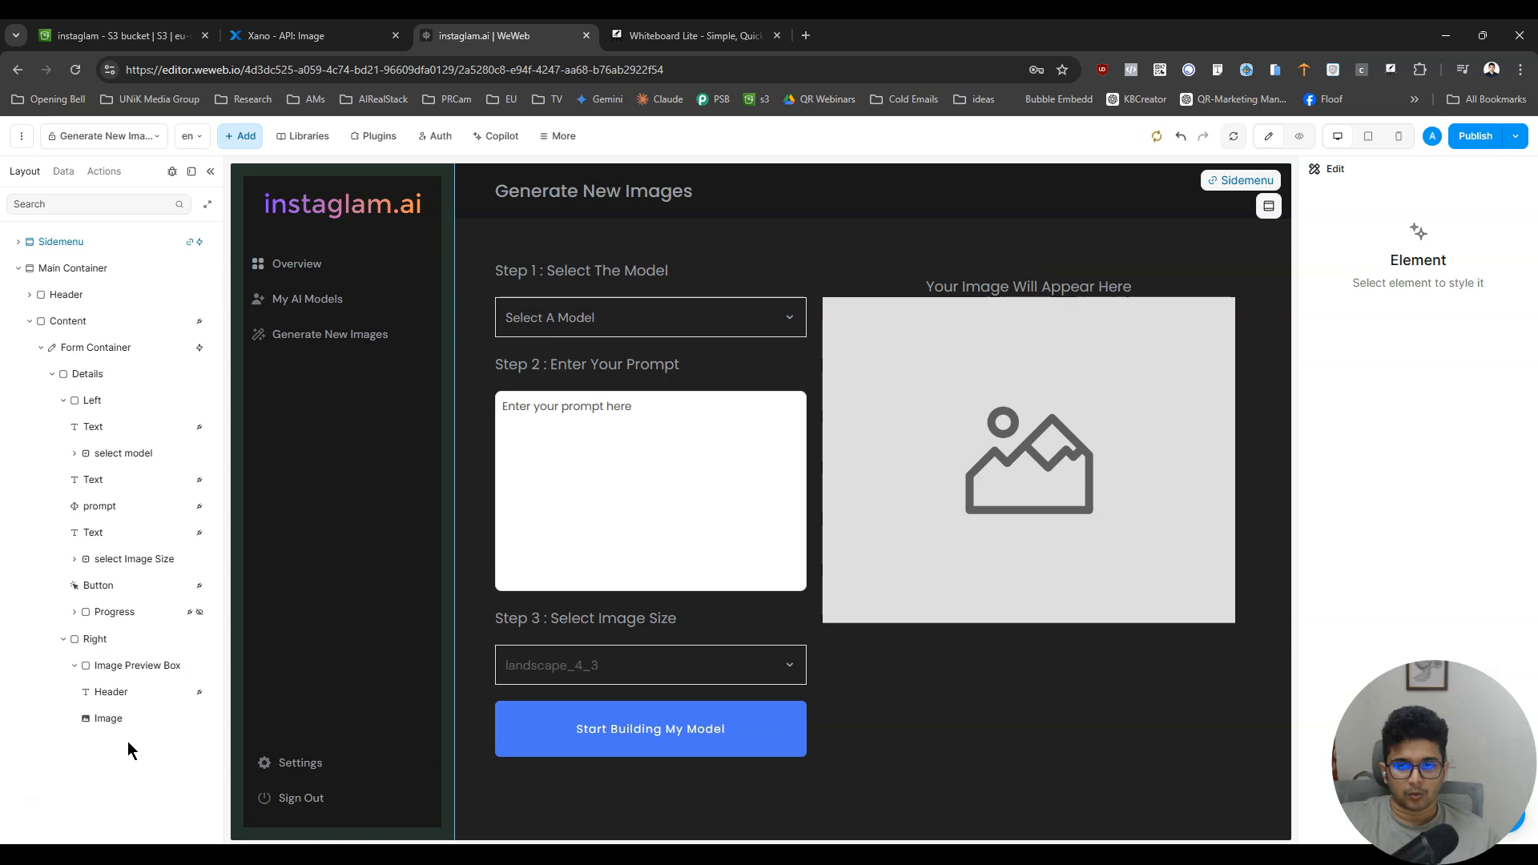
- Set the bottom margin of the Header text above the image to 10 px and preview the page
left_click(1036, 494)
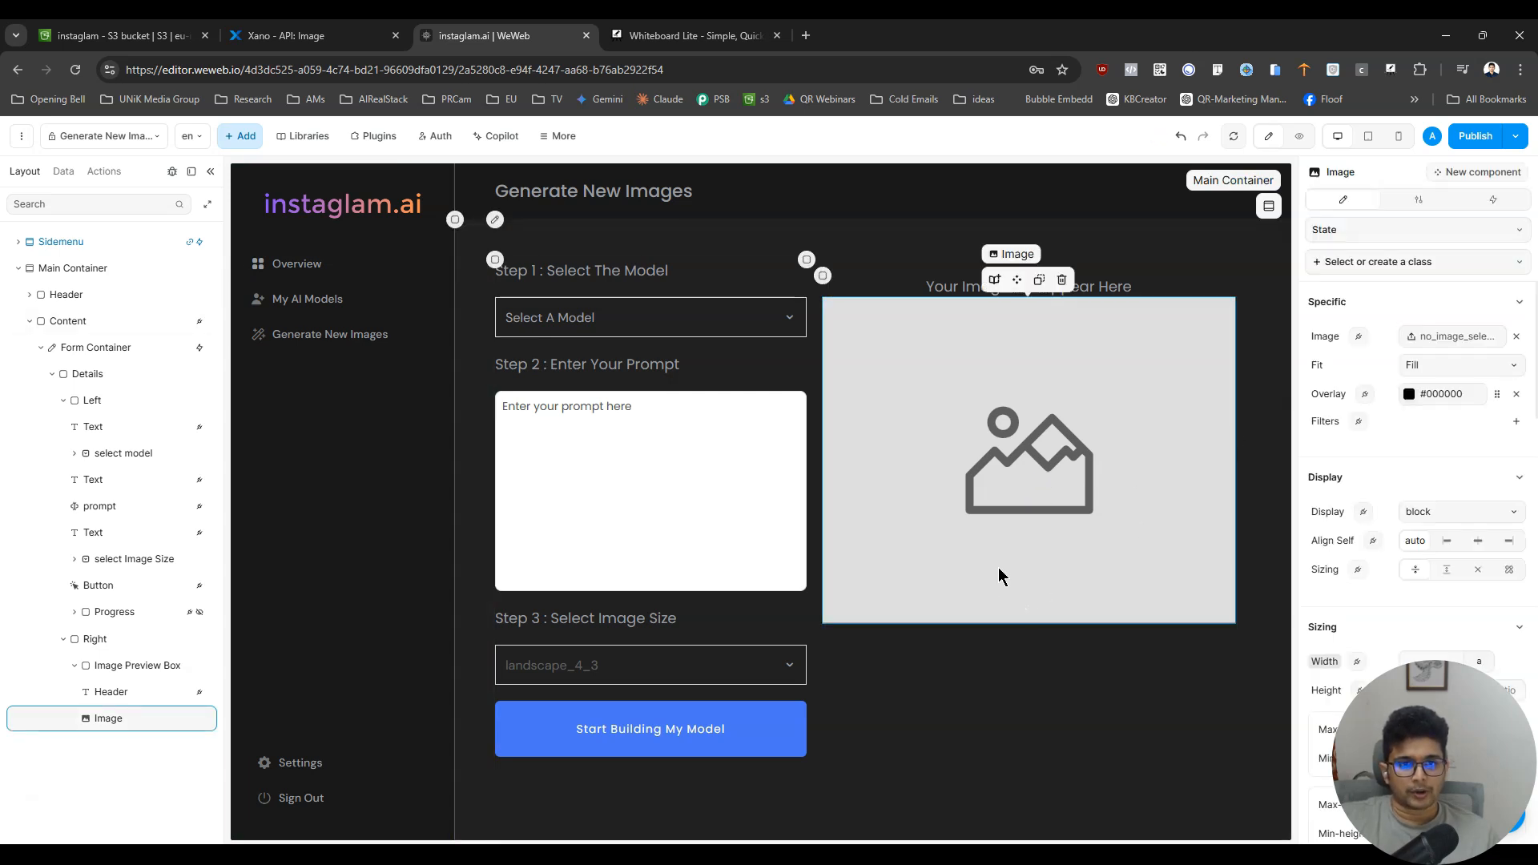
left_click(109, 694)
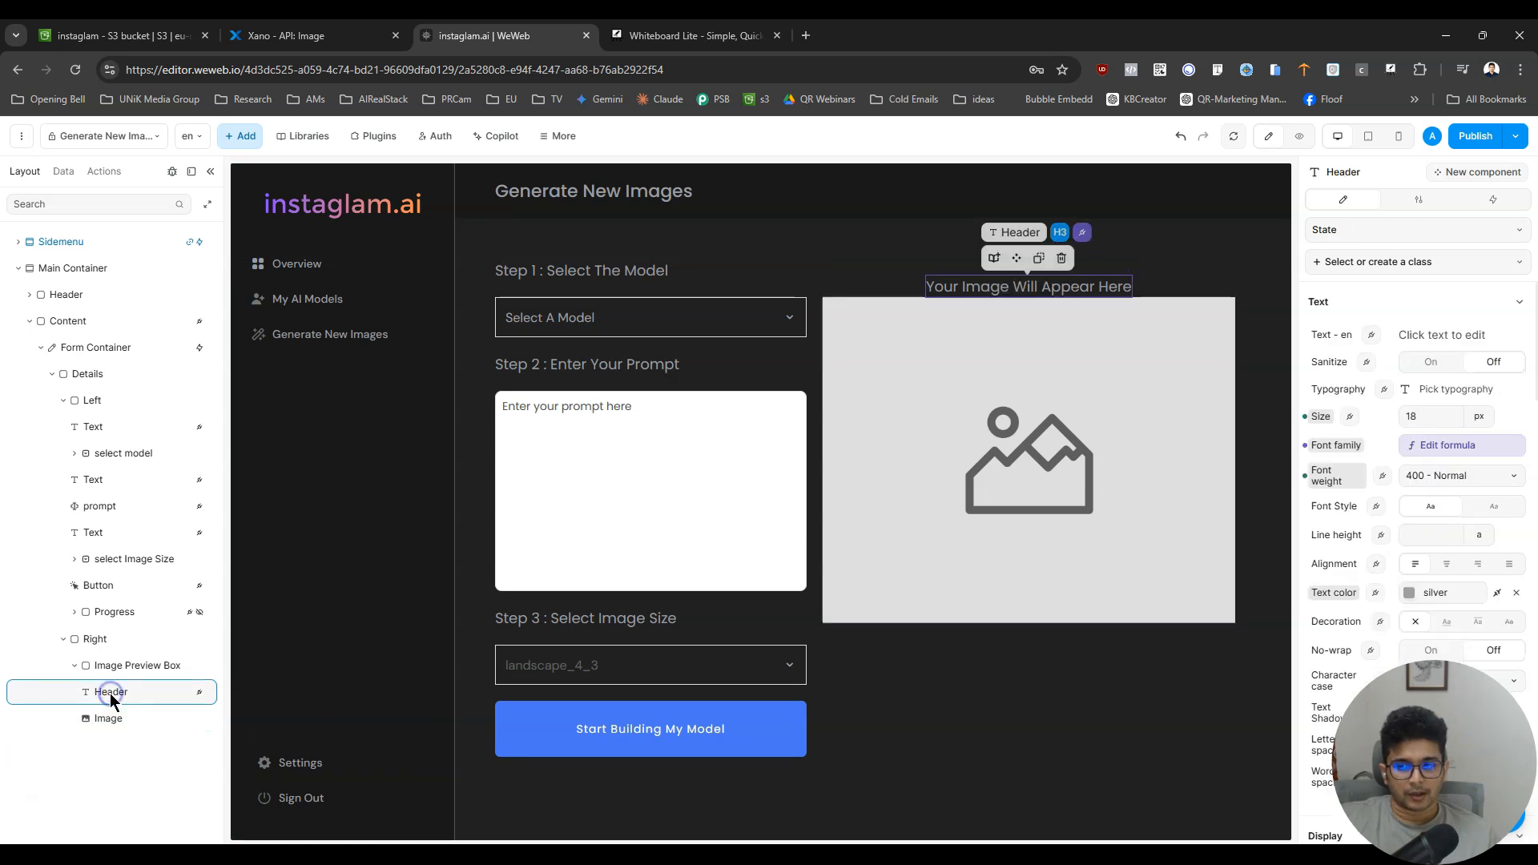
scroll(1468, 584, "down", 15)
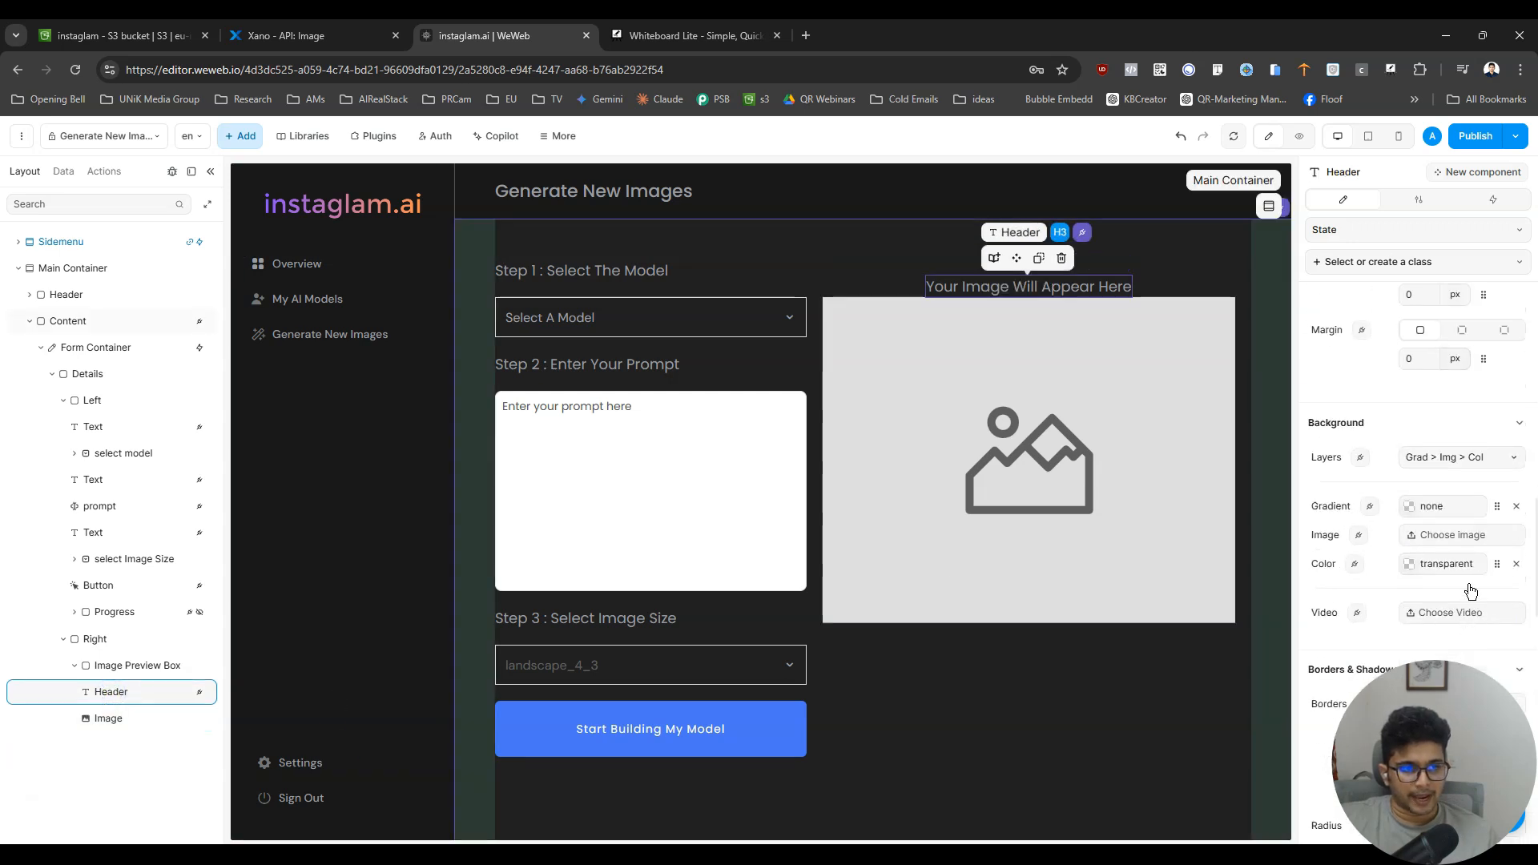
scroll(1471, 590, "up", 8)
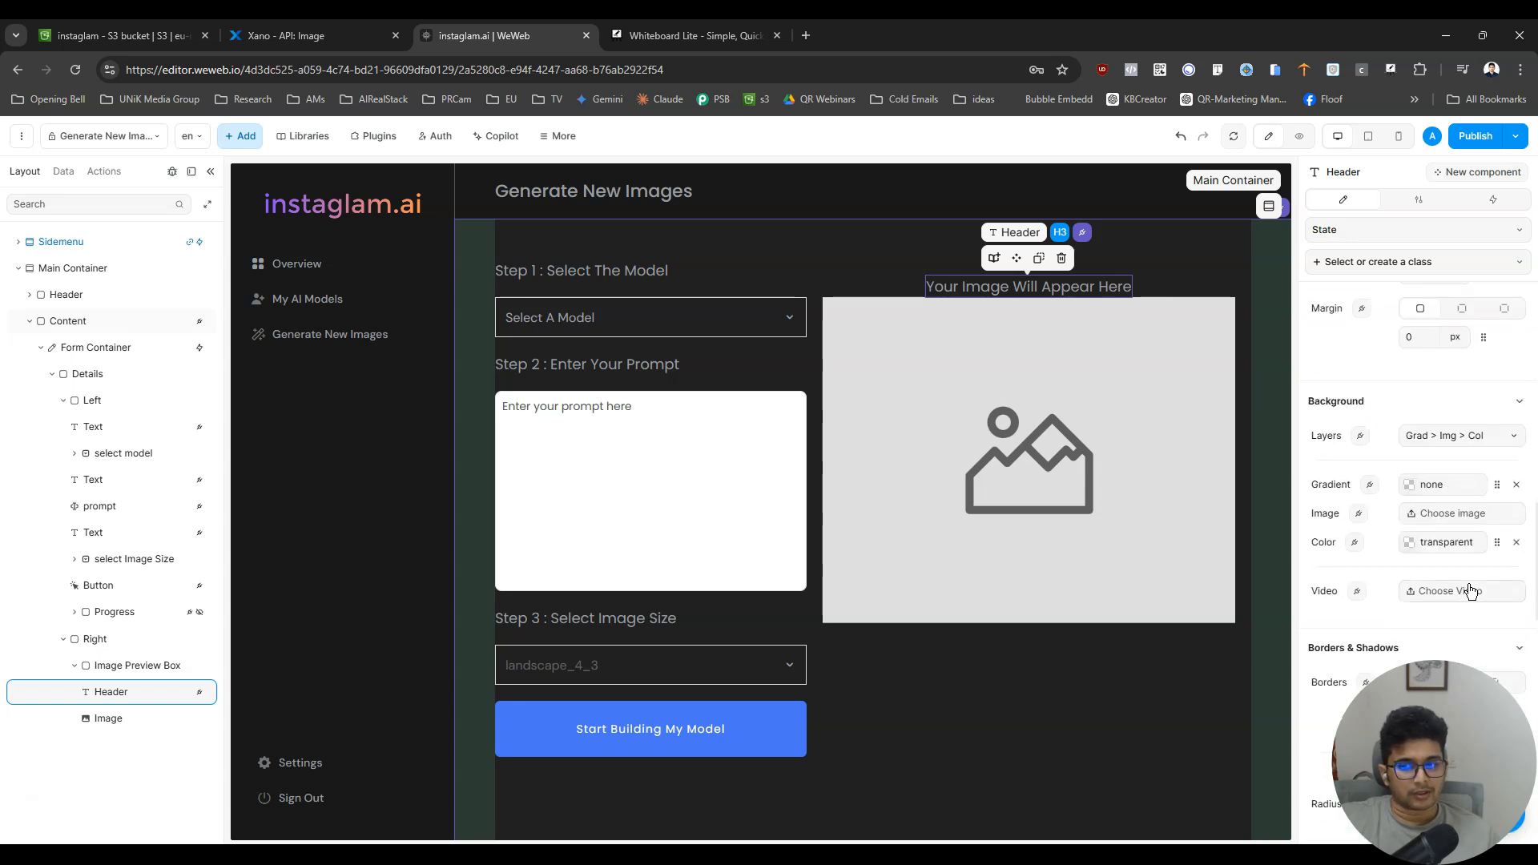
scroll(1470, 591, "up", 3)
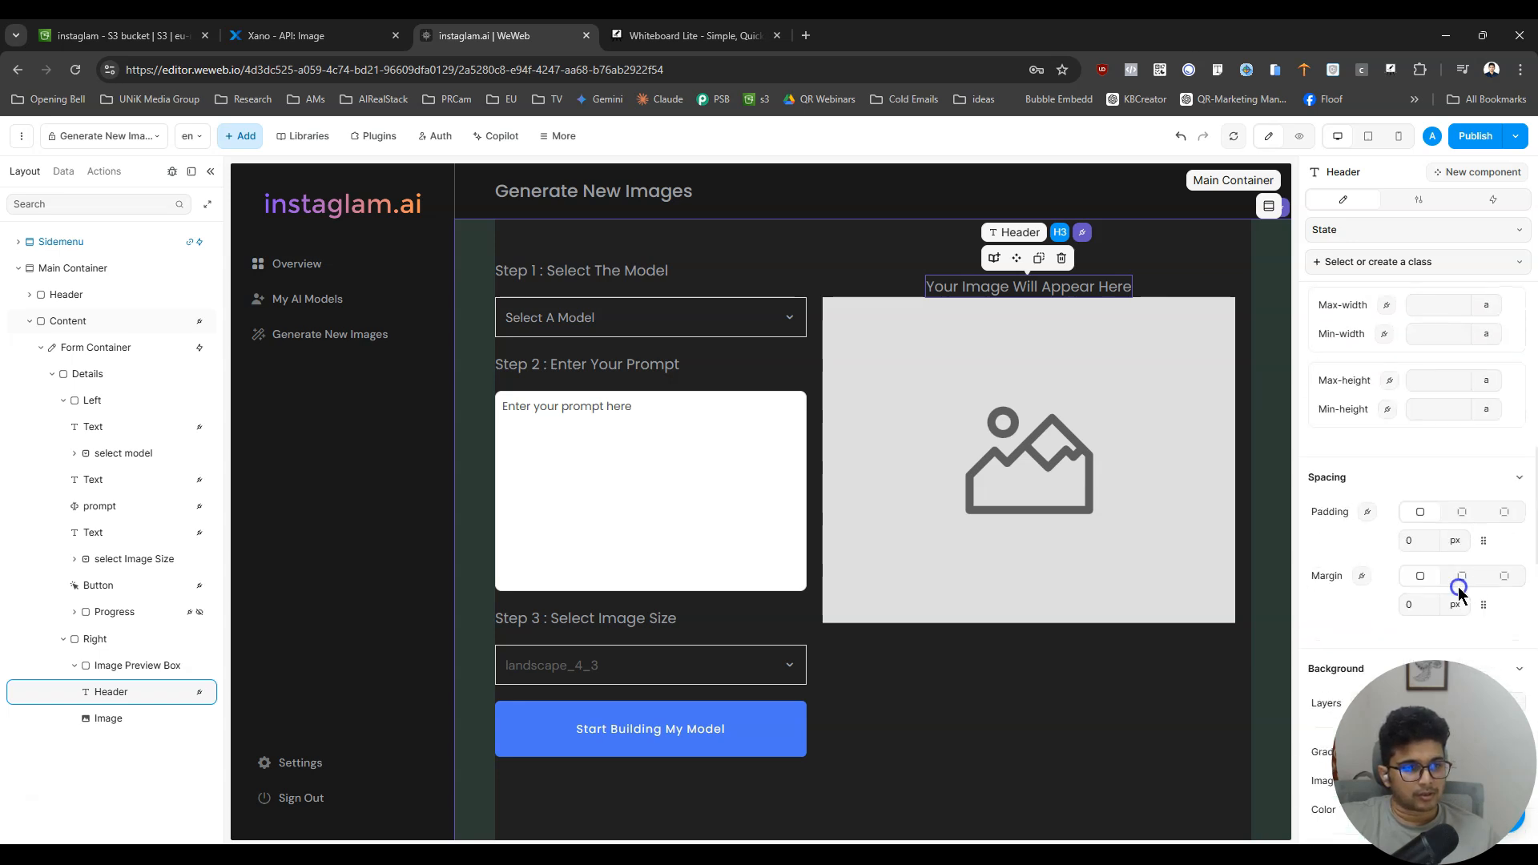
left_click(1505, 576)
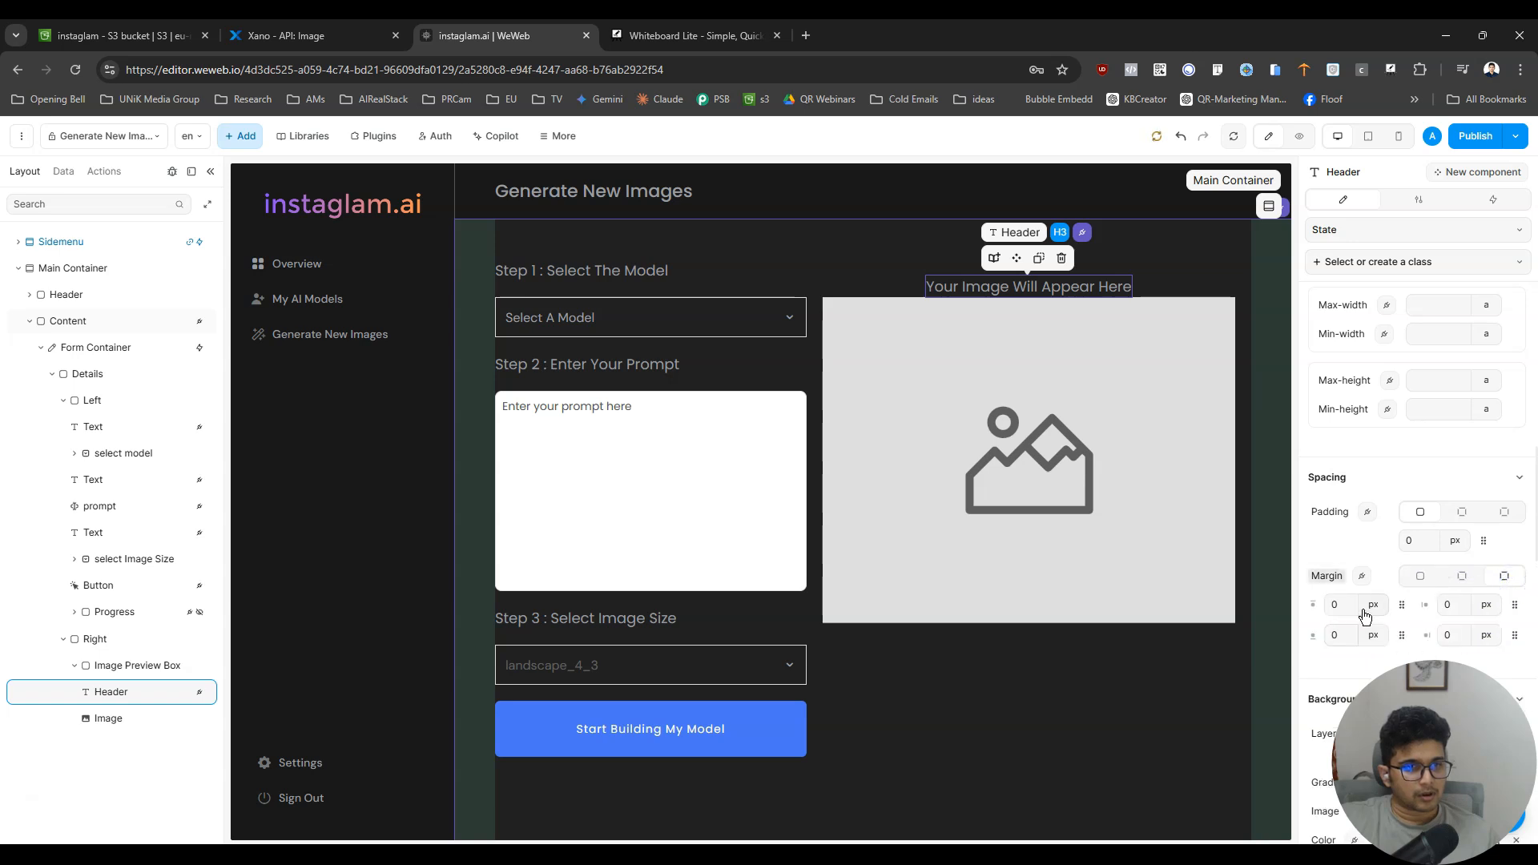
left_click(1336, 635)
type("10")
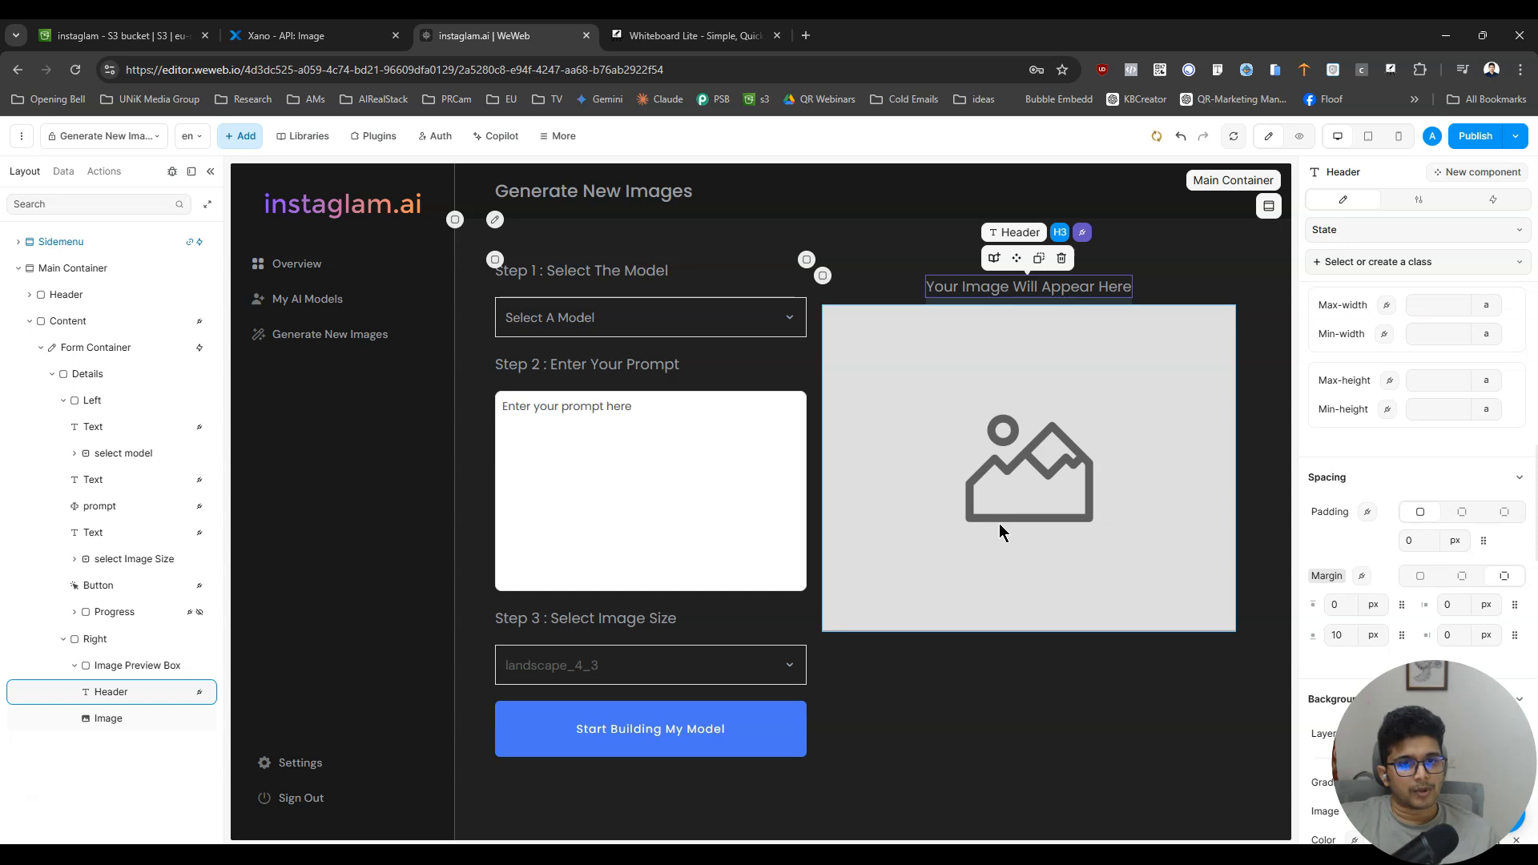
left_click(1299, 135)
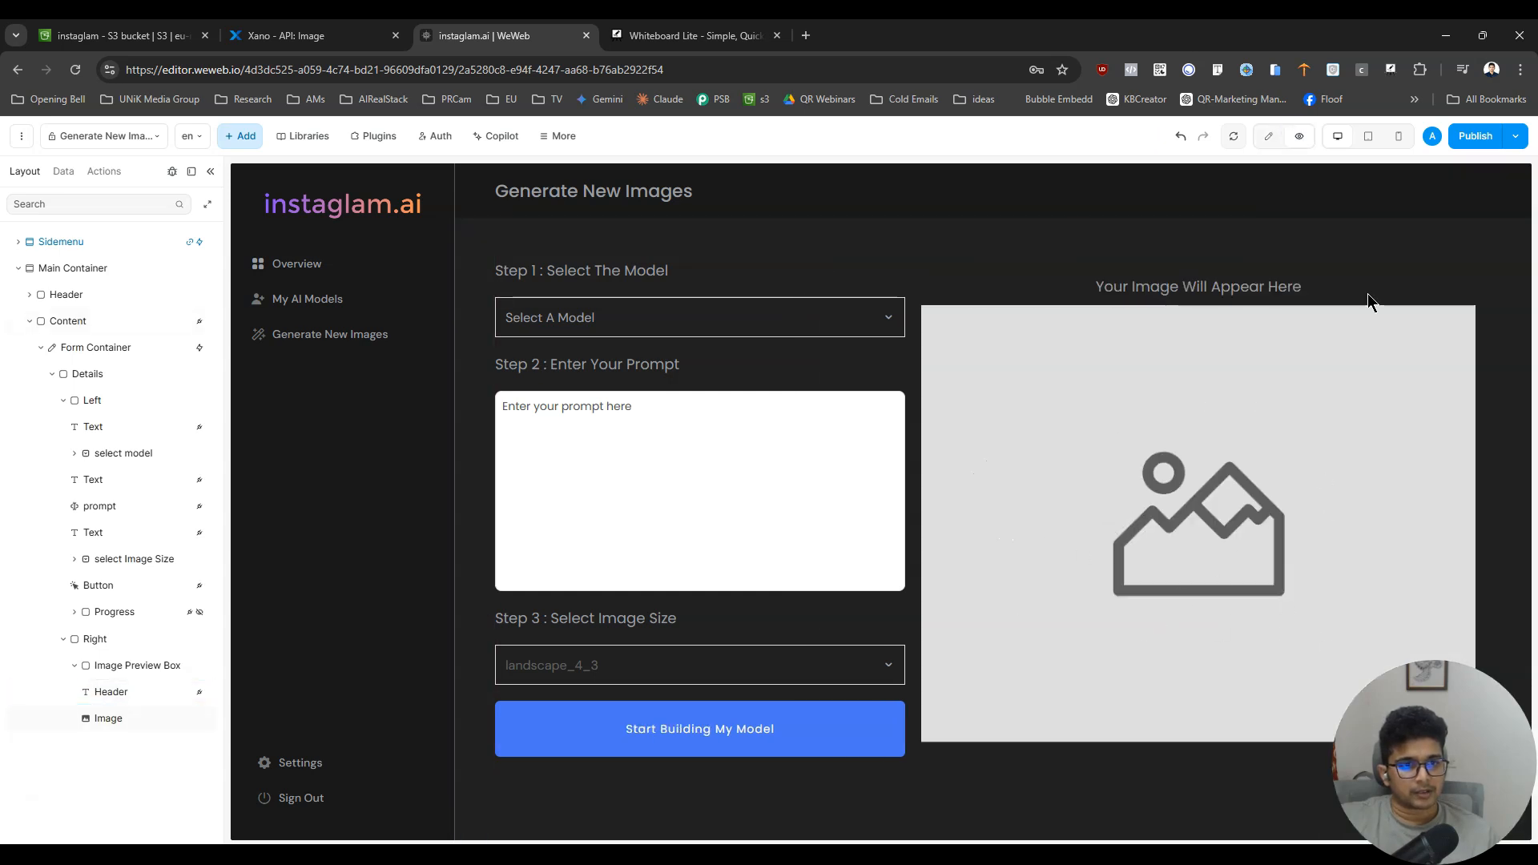
- Return to editing, try several maximum heights on the Image element ending with 600 px, and preview the page
left_click(1269, 136)
left_click(1048, 478)
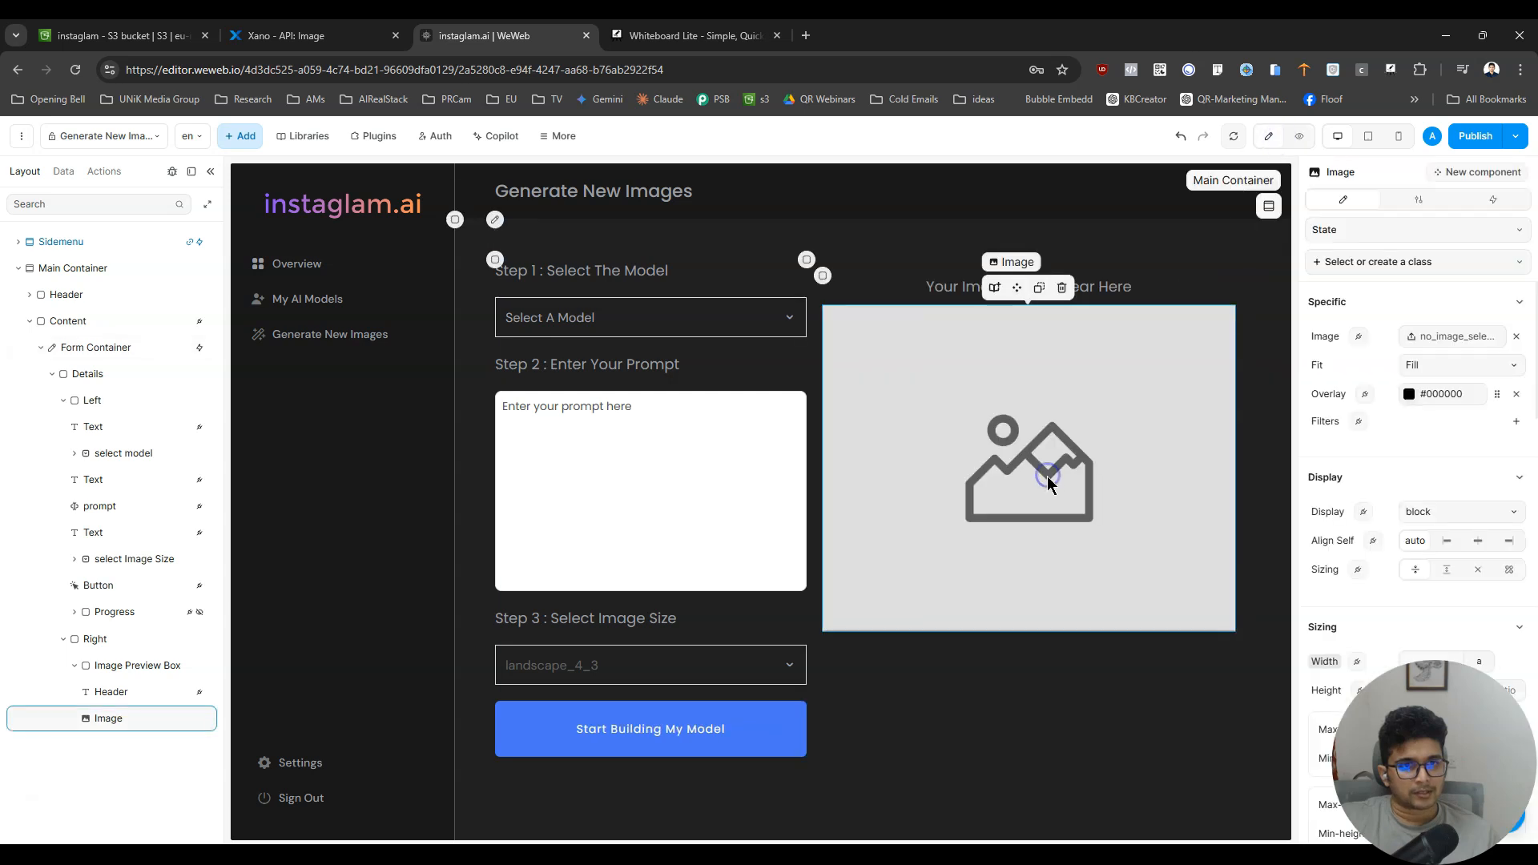
scroll(1459, 503, "down", 6)
scroll(1462, 507, "up", 3)
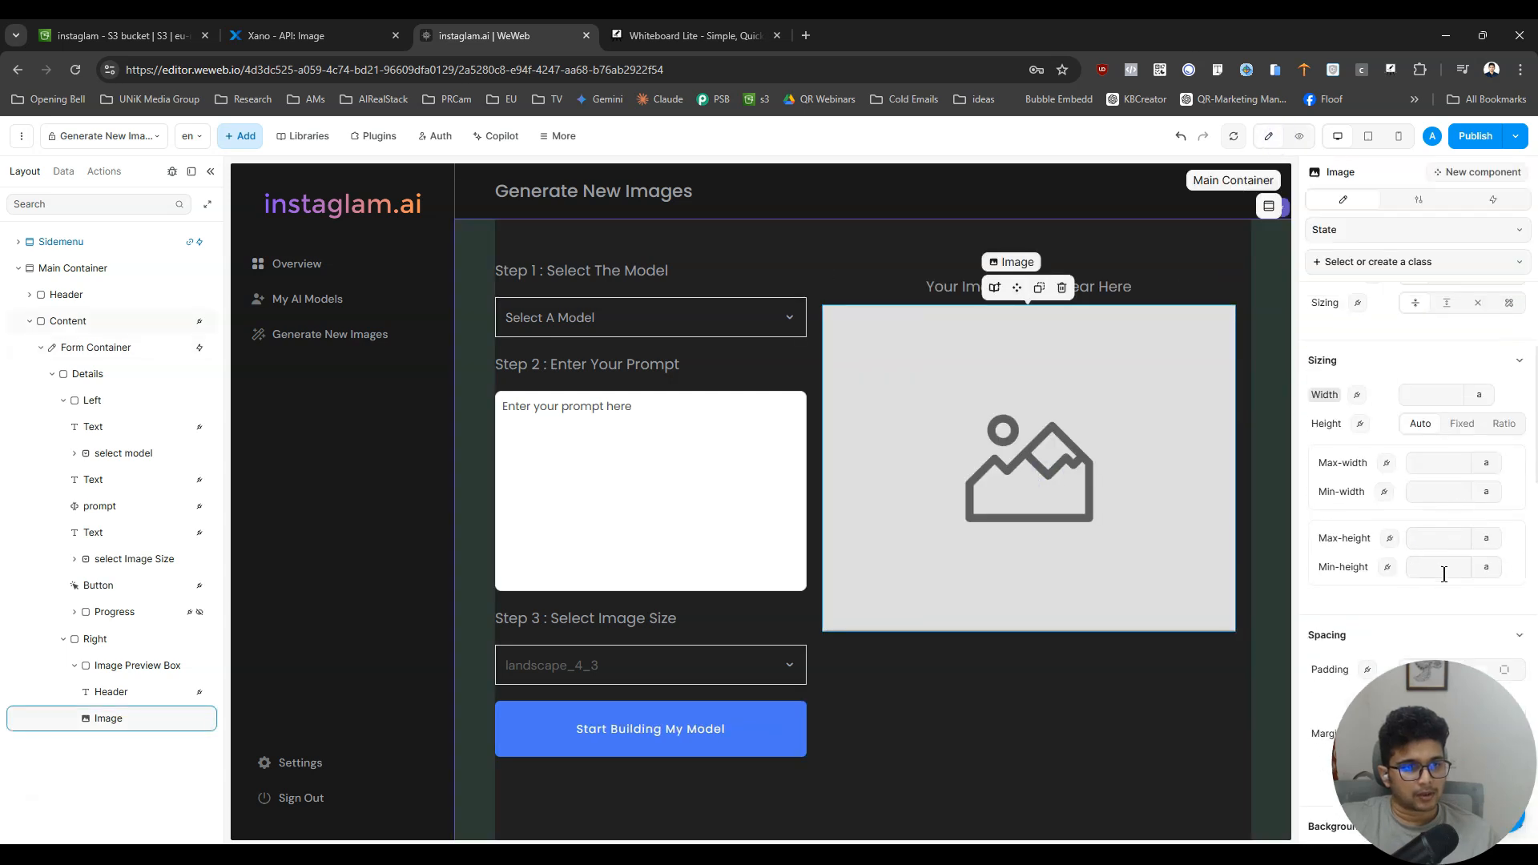
left_click(1444, 535)
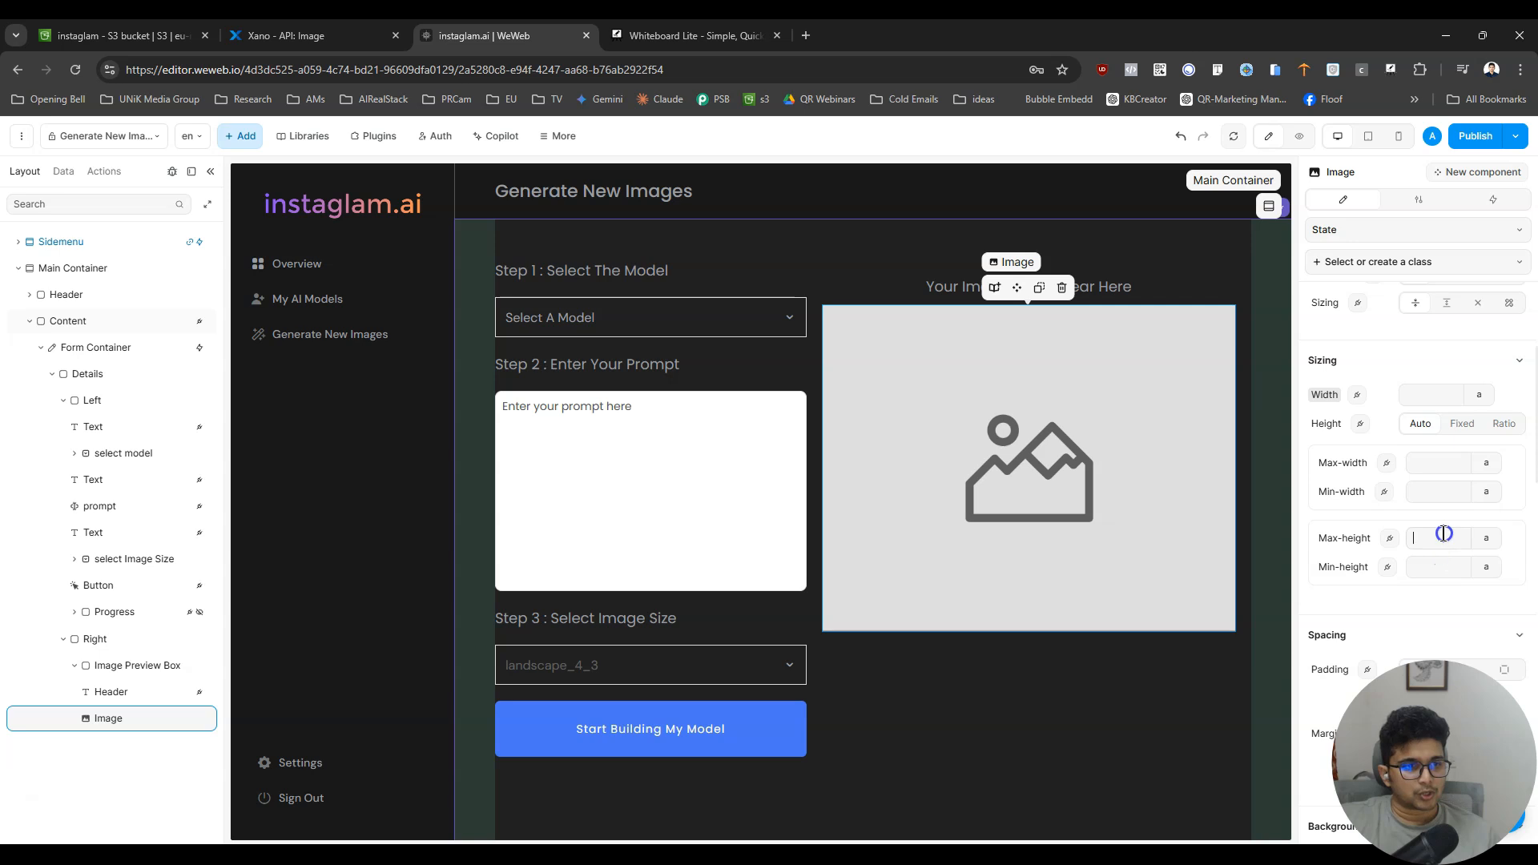
type("800")
mouse_move(1441, 531)
left_mouse_down()
mouse_move(1366, 537)
mouse_move(1430, 538)
left_mouse_up()
type("500")
type("400")
type("100")
type("200")
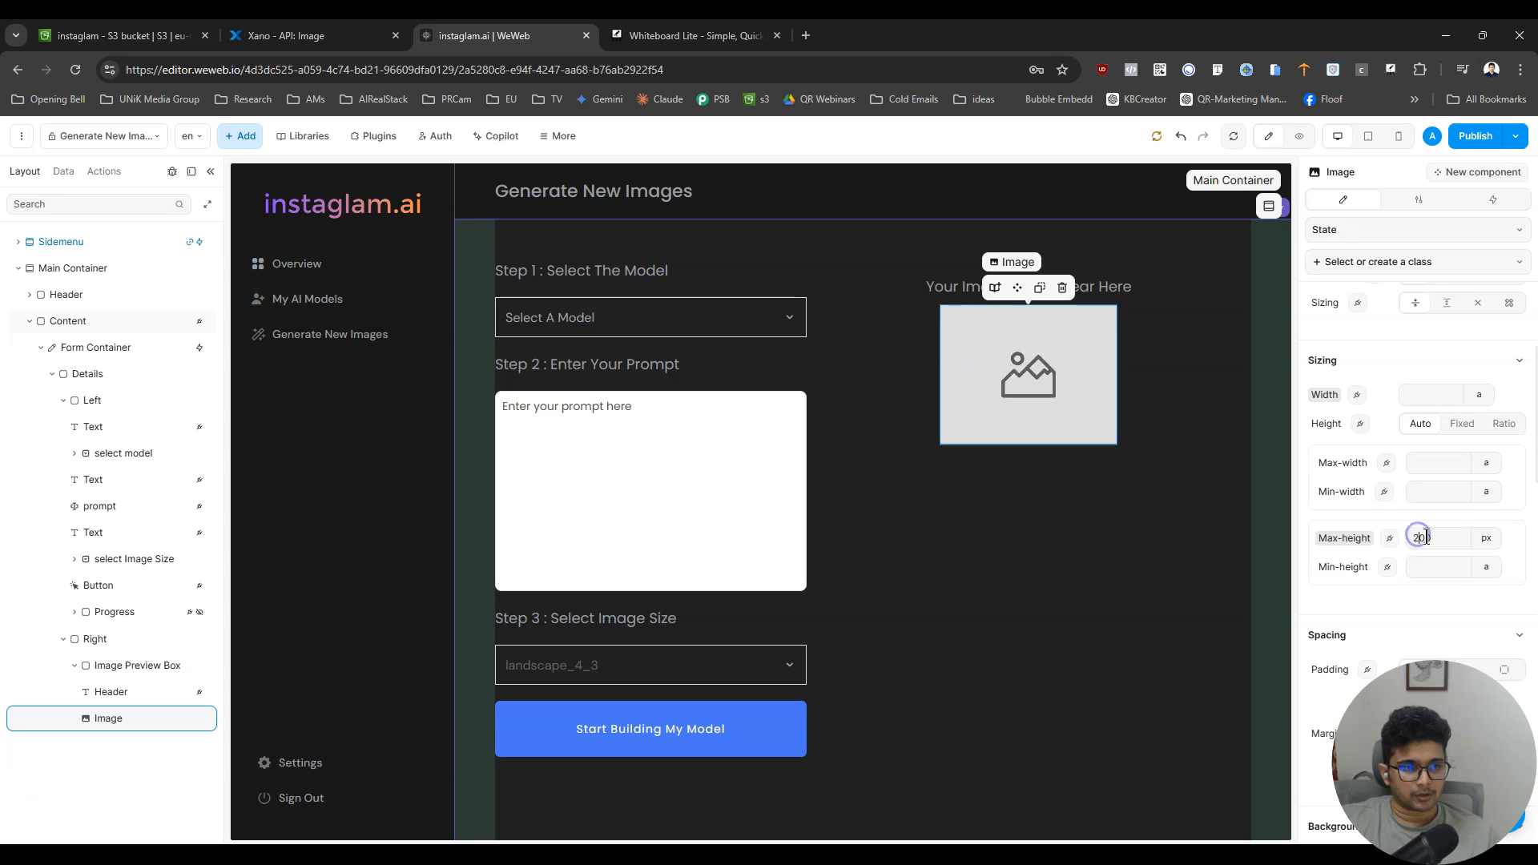
type("6")
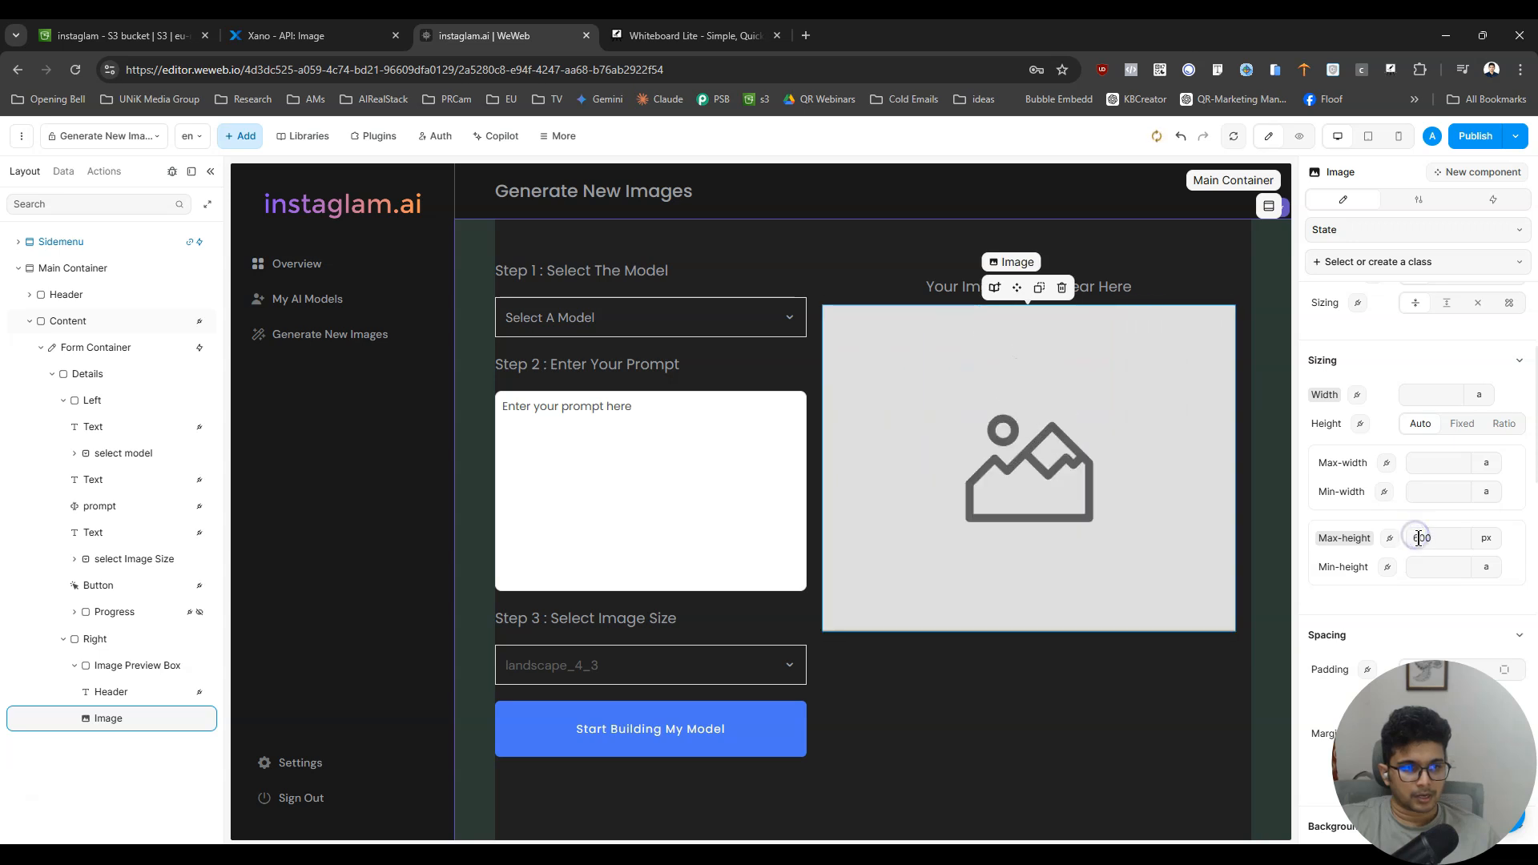
left_click(1301, 139)
- Return to editing, choose the uploaded portrait photo as the Image element's source, and preview the page
left_click(1274, 138)
left_click(1084, 483)
left_click(1493, 199)
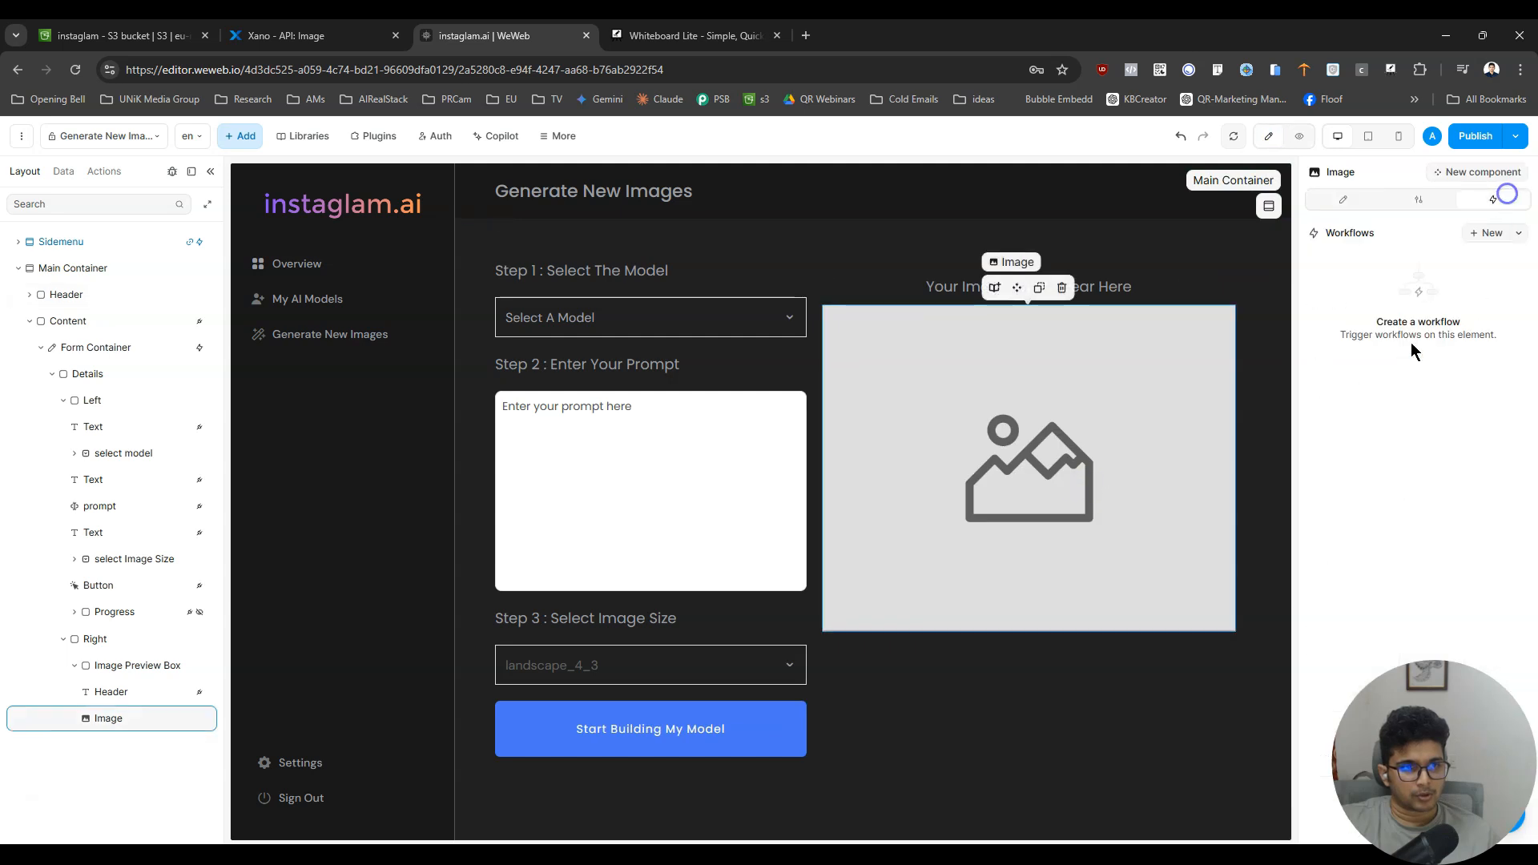
left_click(1344, 201)
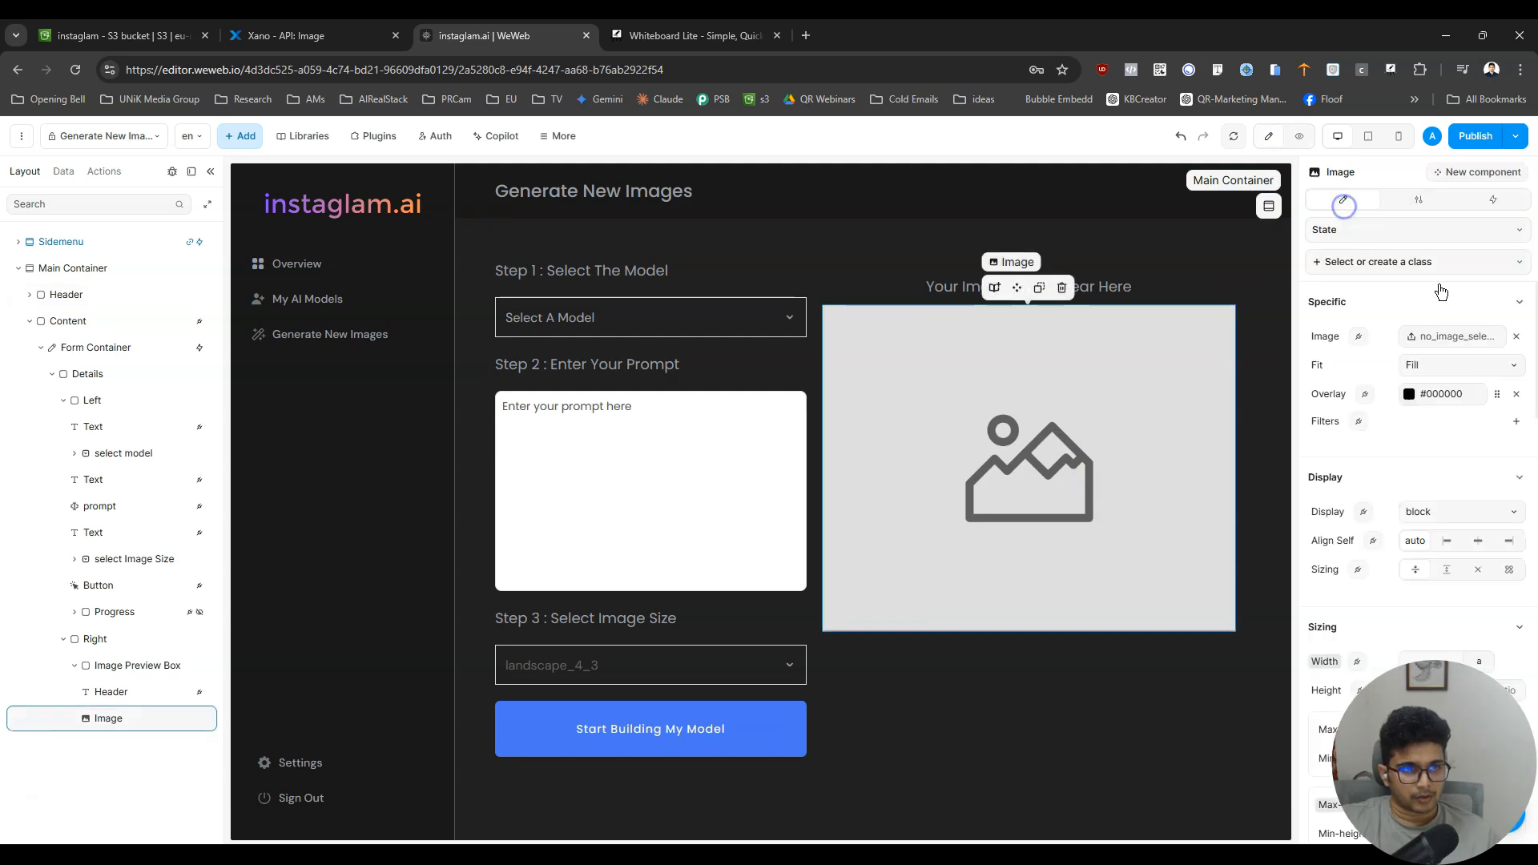
left_click(1466, 331)
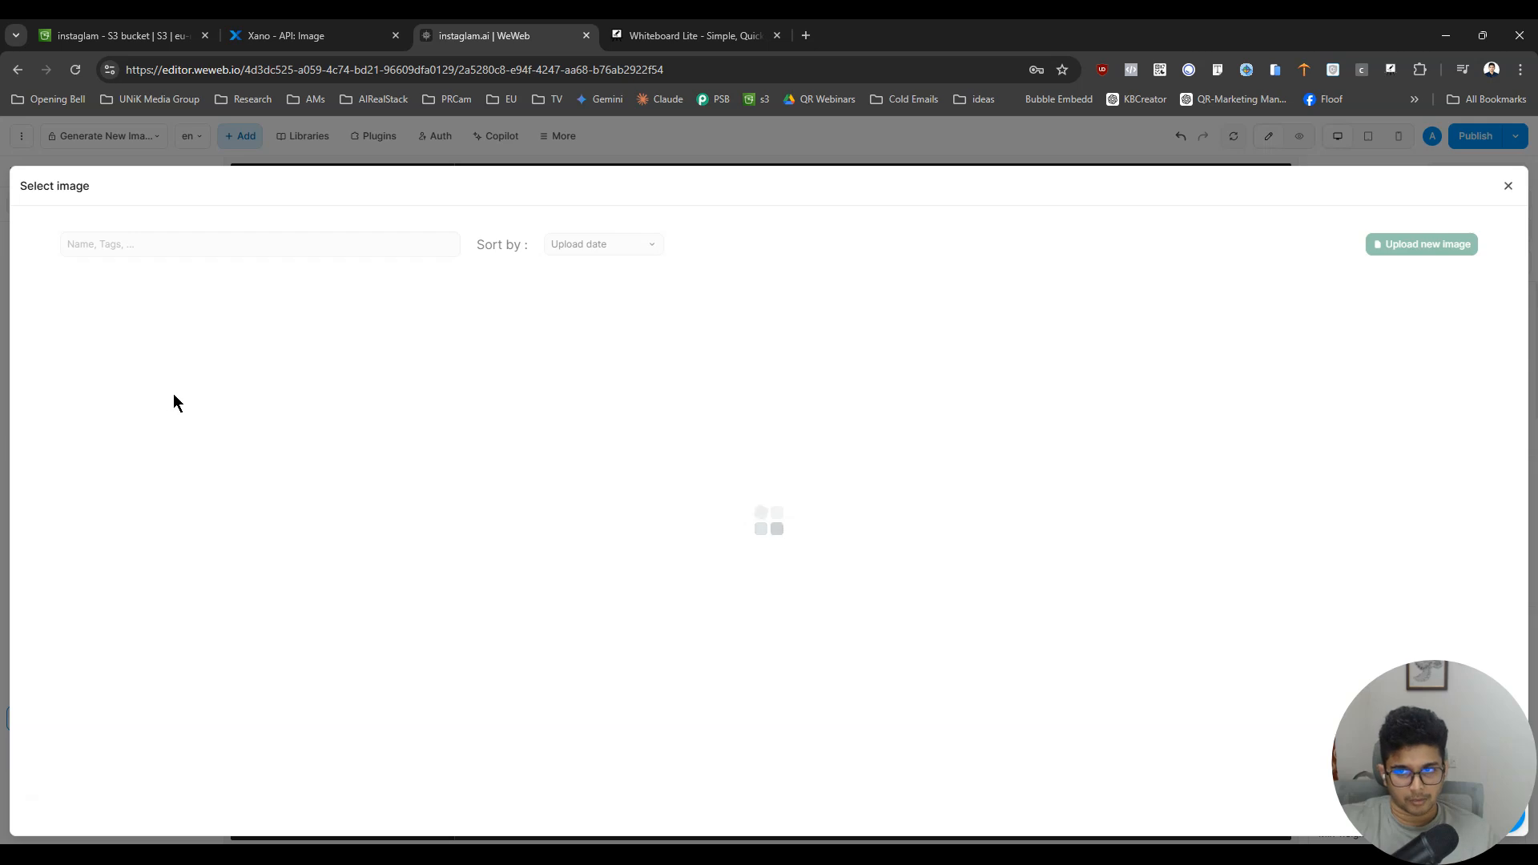
left_click(242, 418)
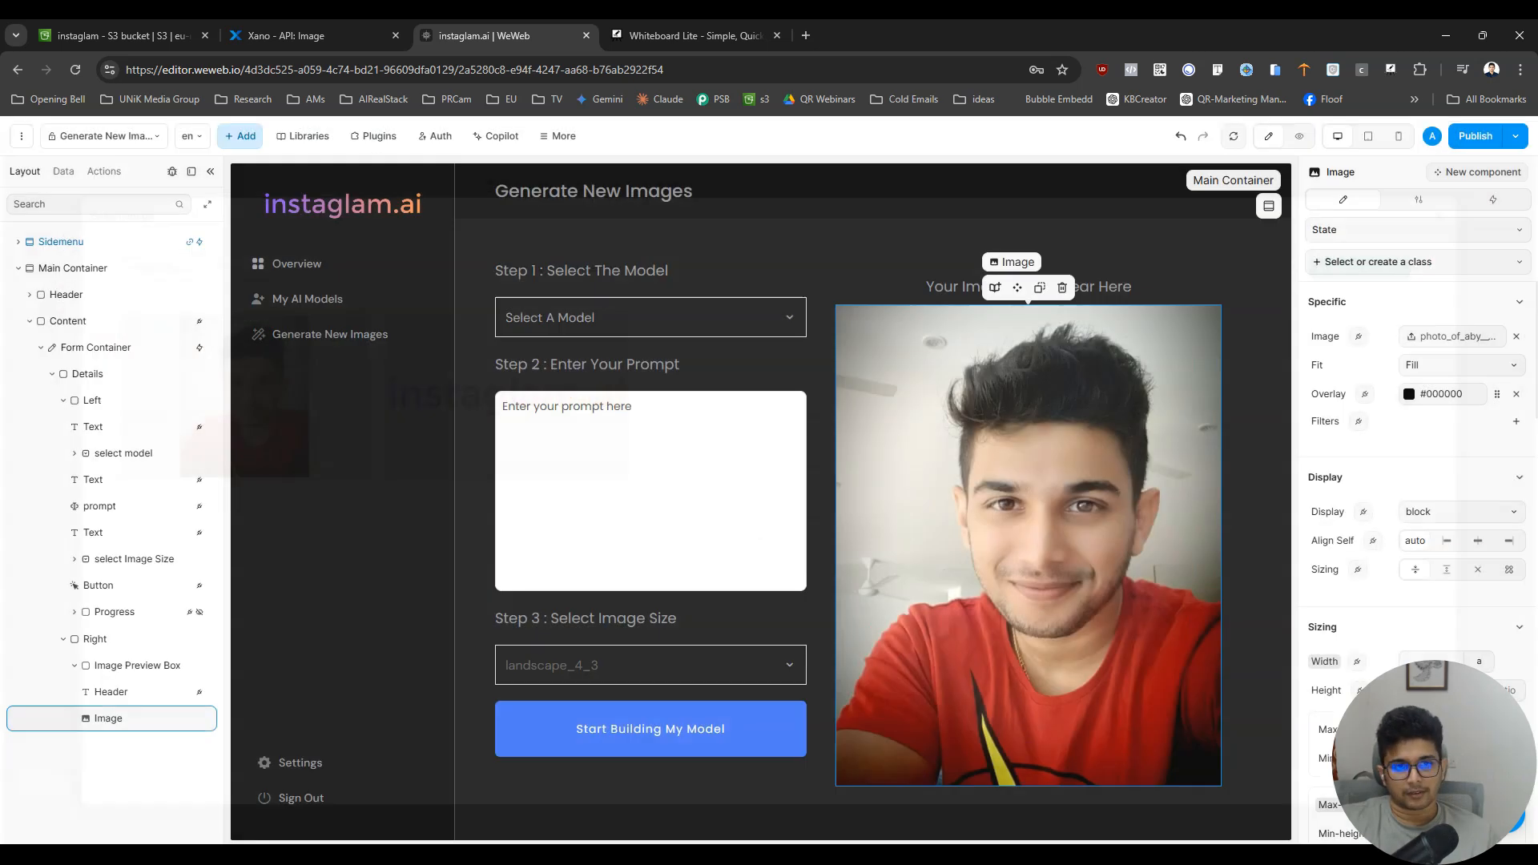
left_click(1299, 136)
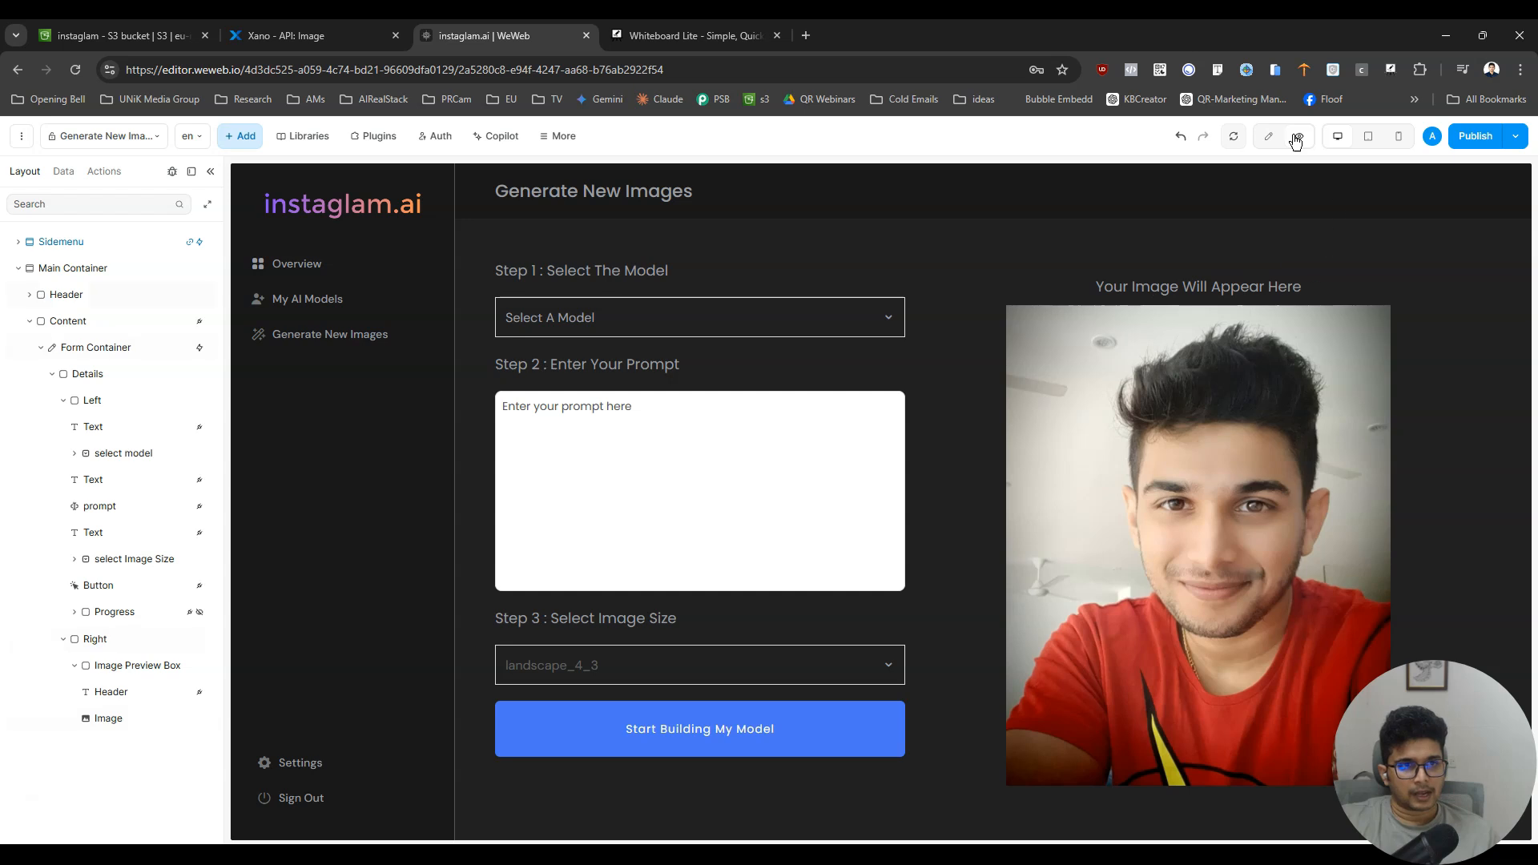
- Return to editing, set the Image element's maximum height to 400 px after trying 500 and 700 px, and preview the page
left_click(1269, 136)
left_click(1012, 487)
scroll(1423, 524, "down", 5)
scroll(1441, 481, "up", 3)
left_click(1419, 537)
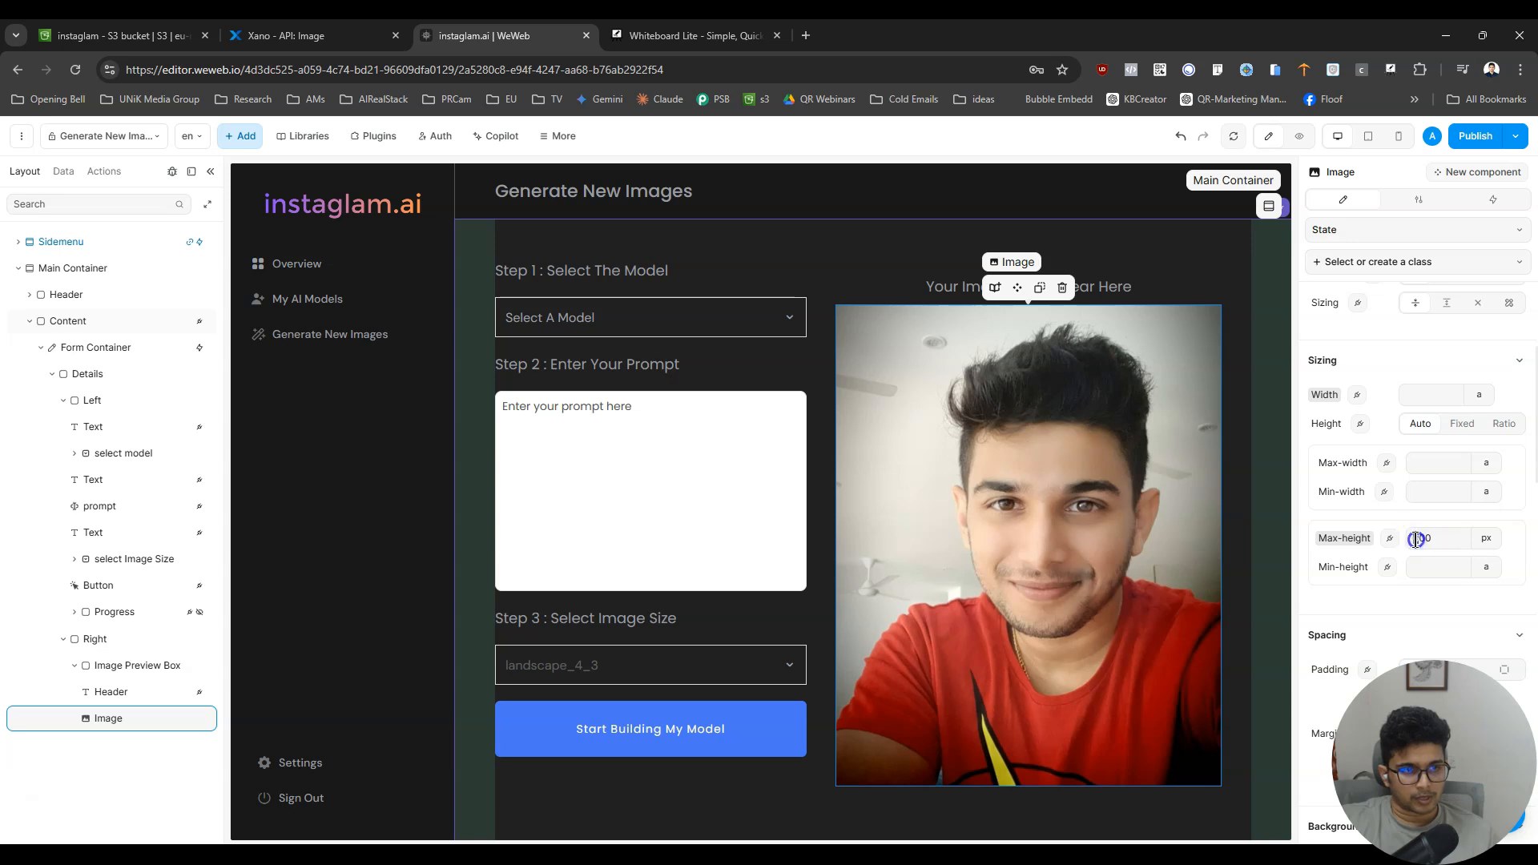
key("BackSpace")
type("5")
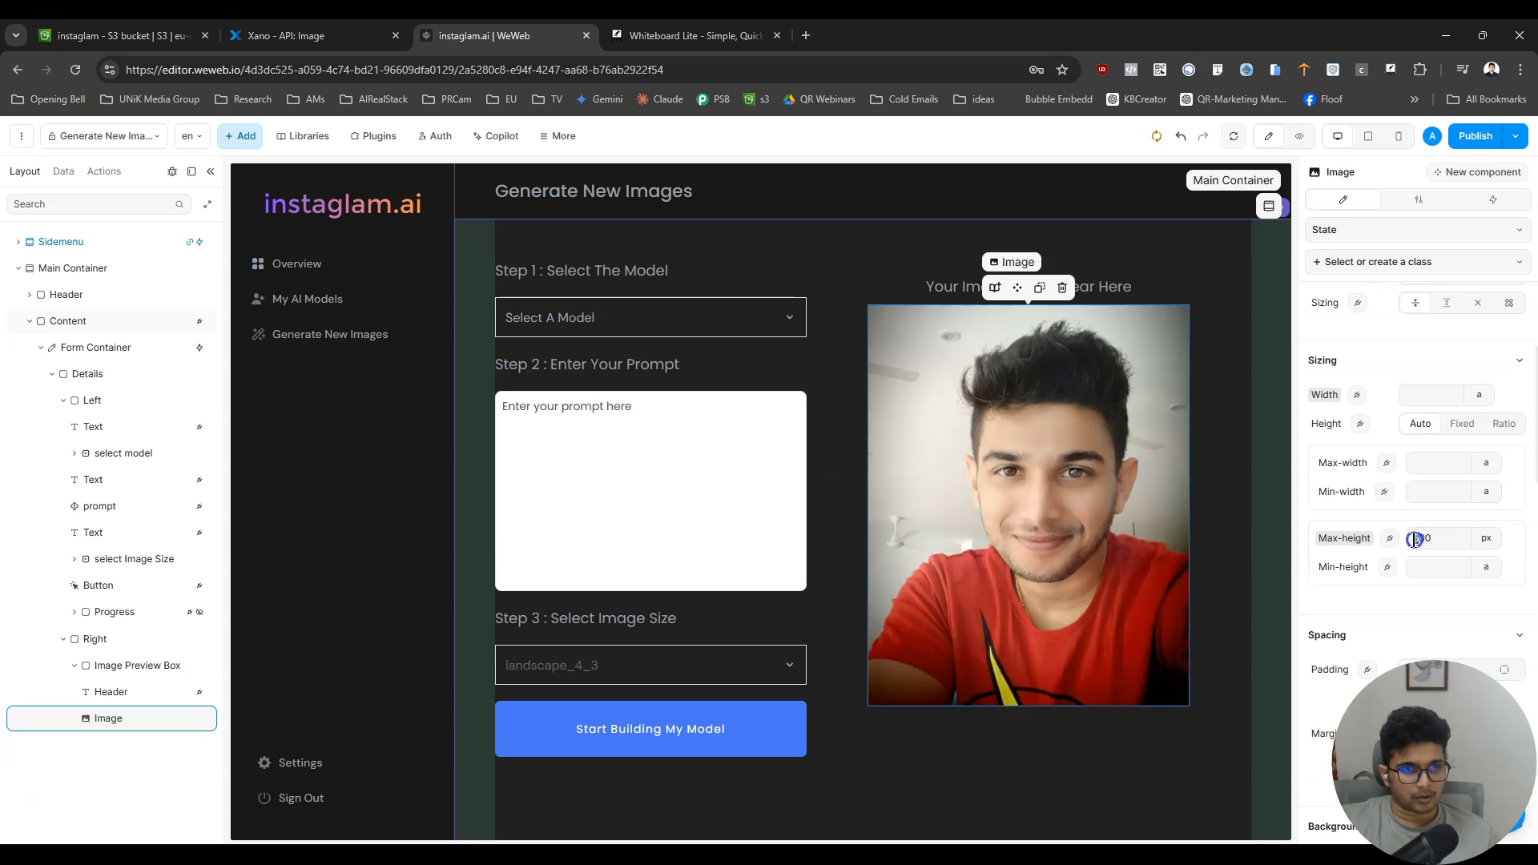
key("BackSpace")
type("7")
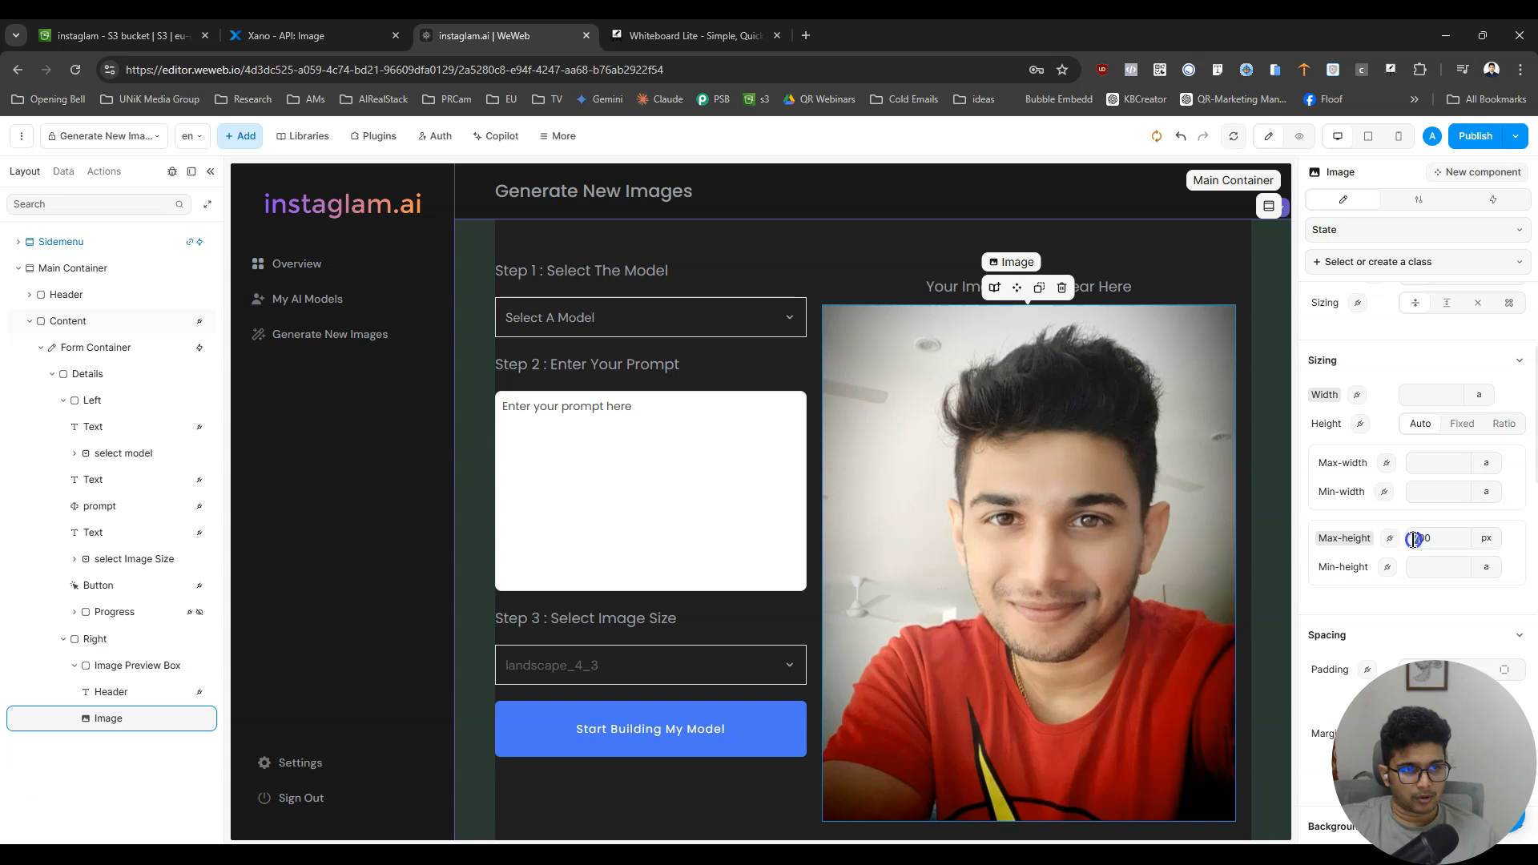
key("BackSpace")
type("4")
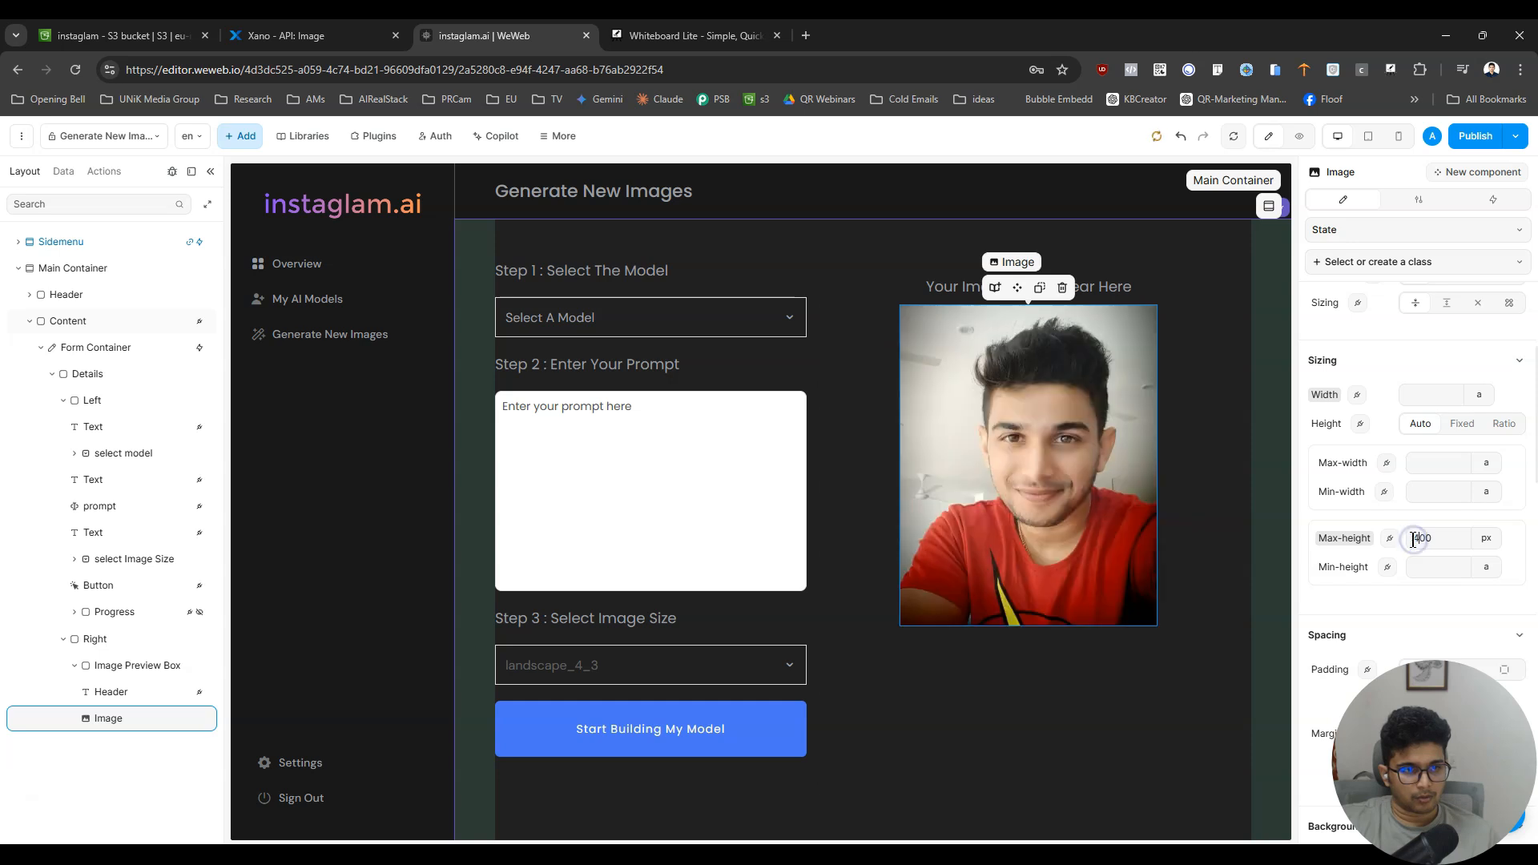
left_click(1299, 136)
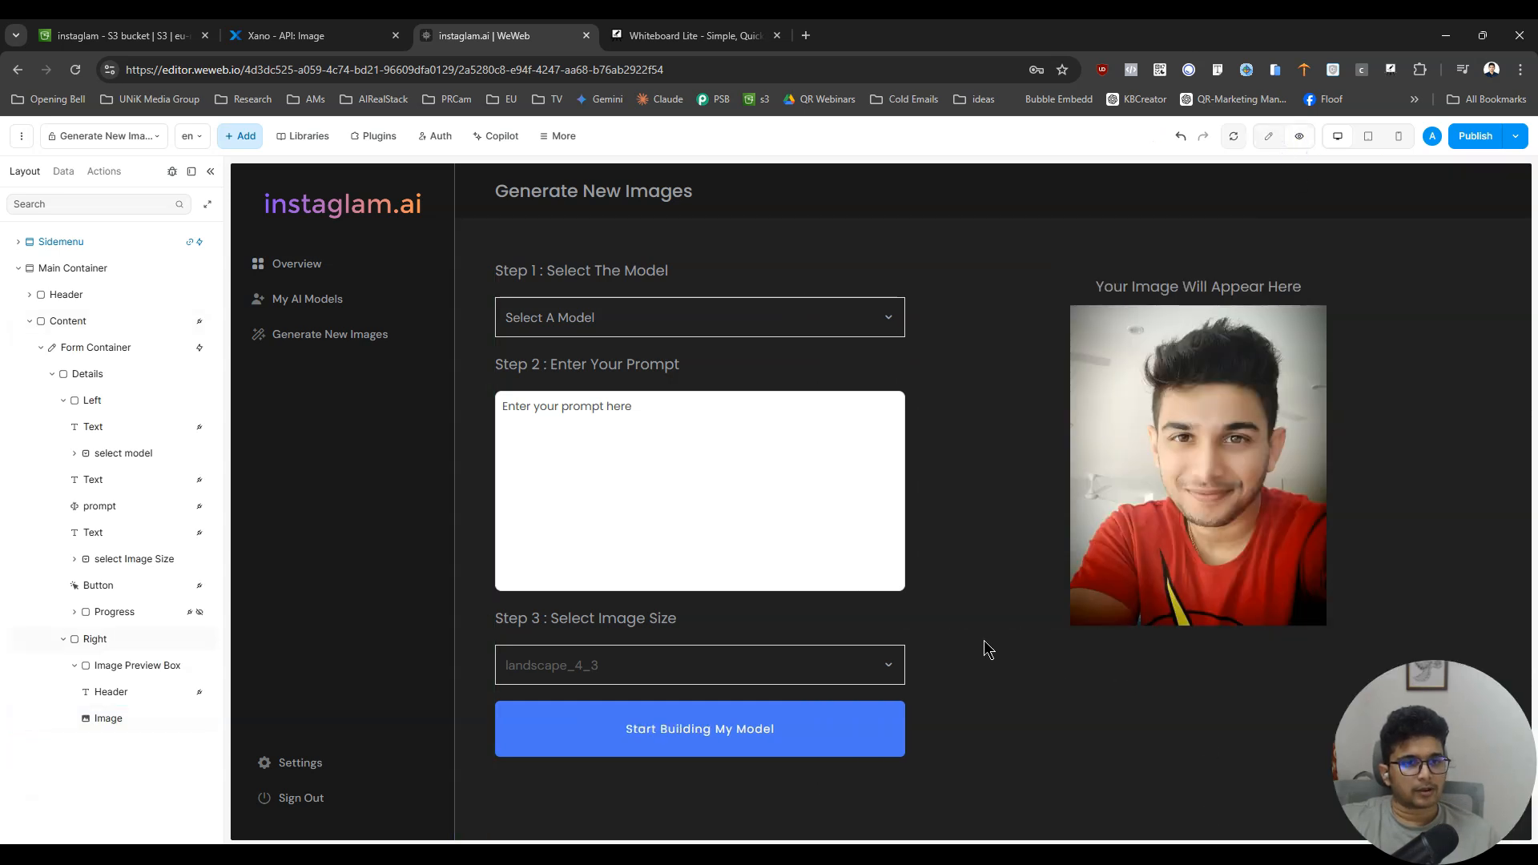
- Return to editing, try a width of 100% on the Image element, reset the width to auto, and preview the page
left_click(130, 719)
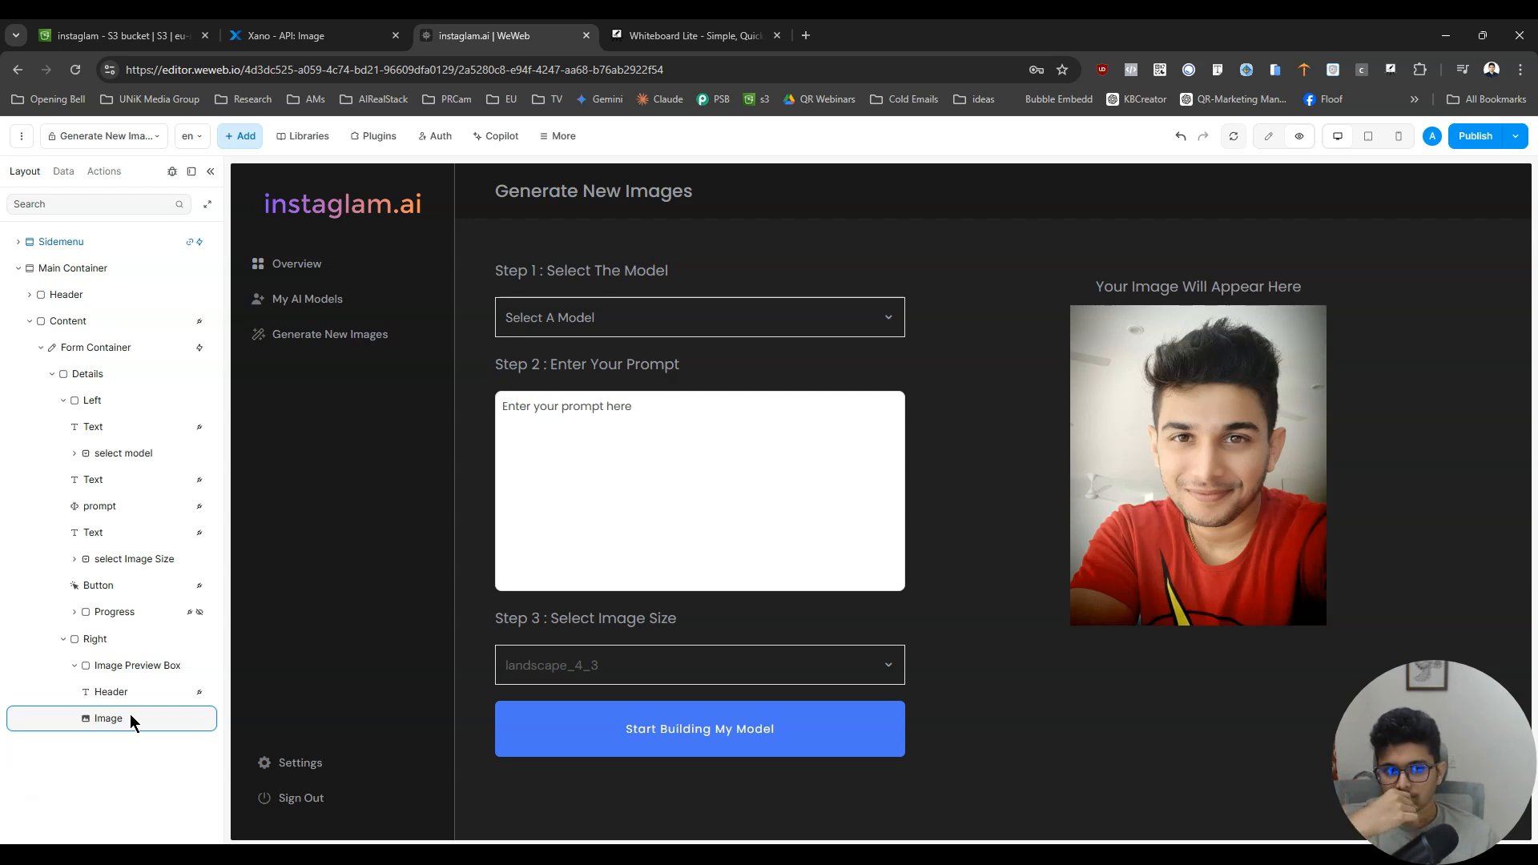
left_click(1270, 136)
left_click(117, 730)
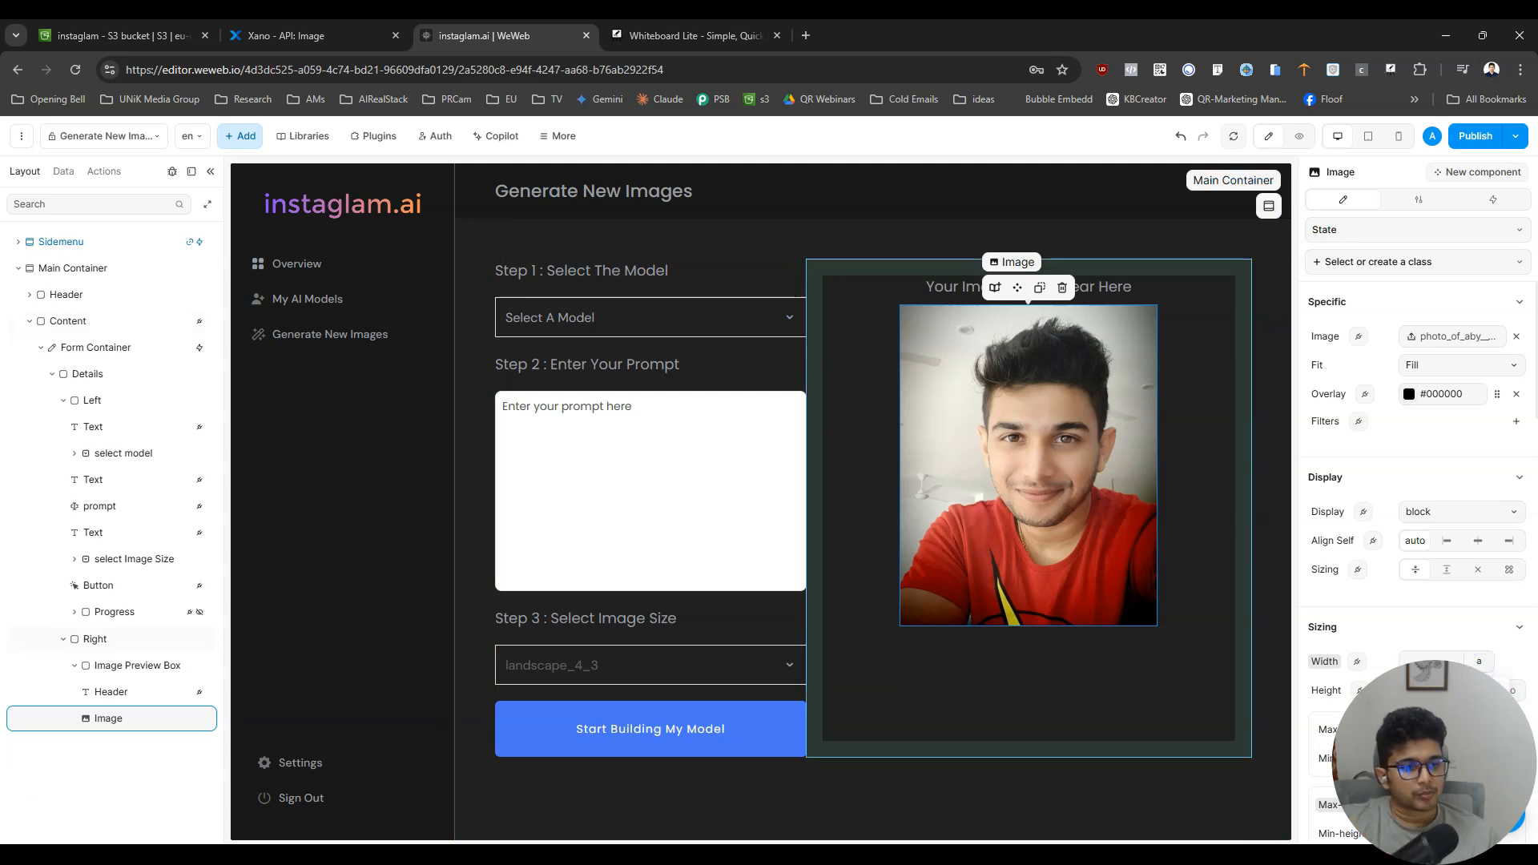
scroll(1343, 599, "down", 3)
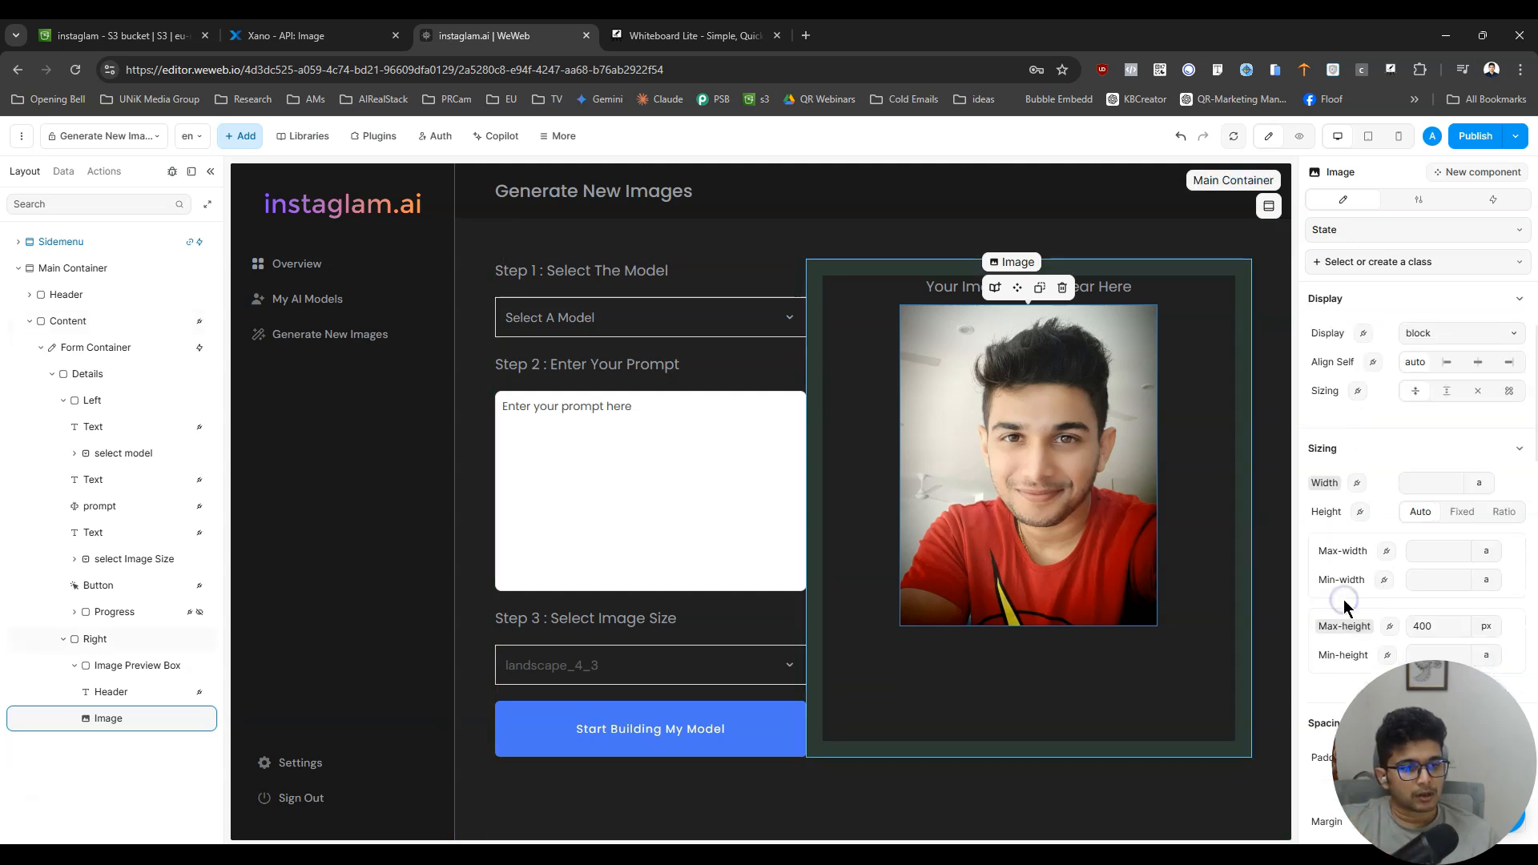
left_click(1478, 394)
left_click(1487, 477)
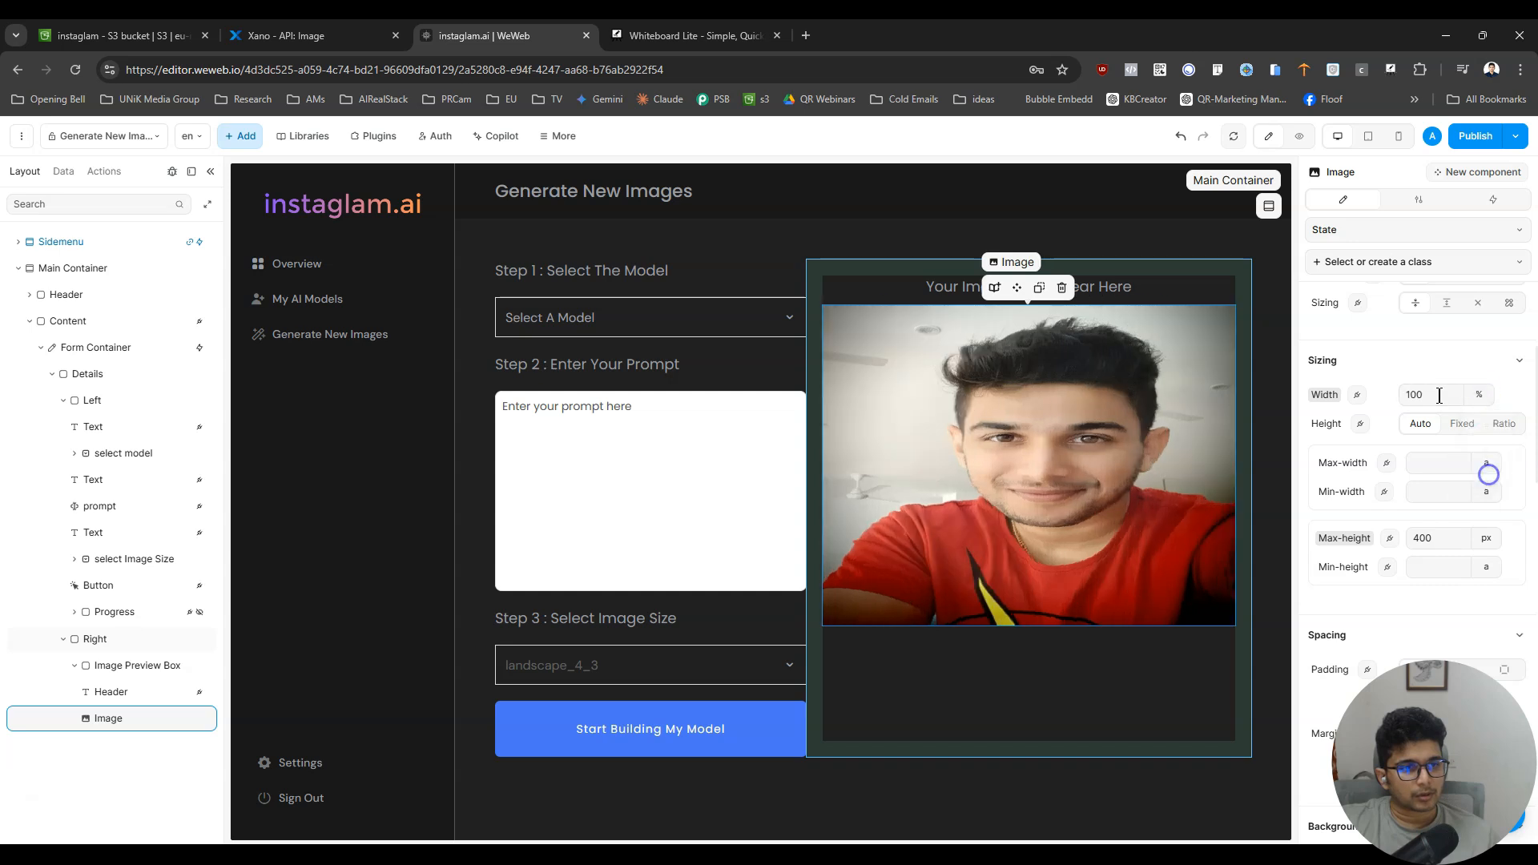
left_click(1441, 394)
type("100")
left_click(1475, 398)
left_click(1493, 455)
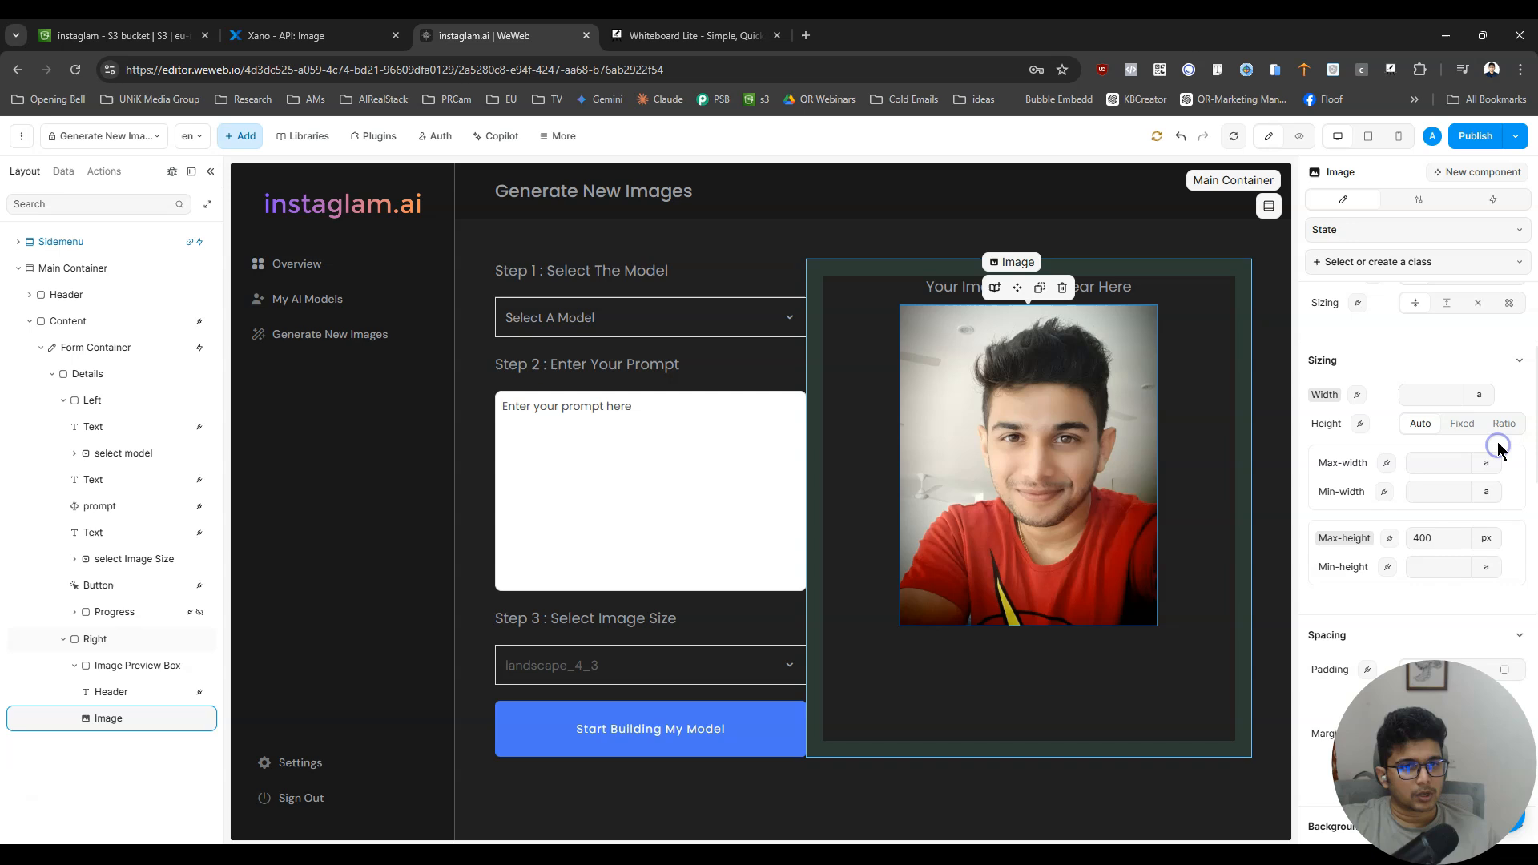
left_click(1301, 139)
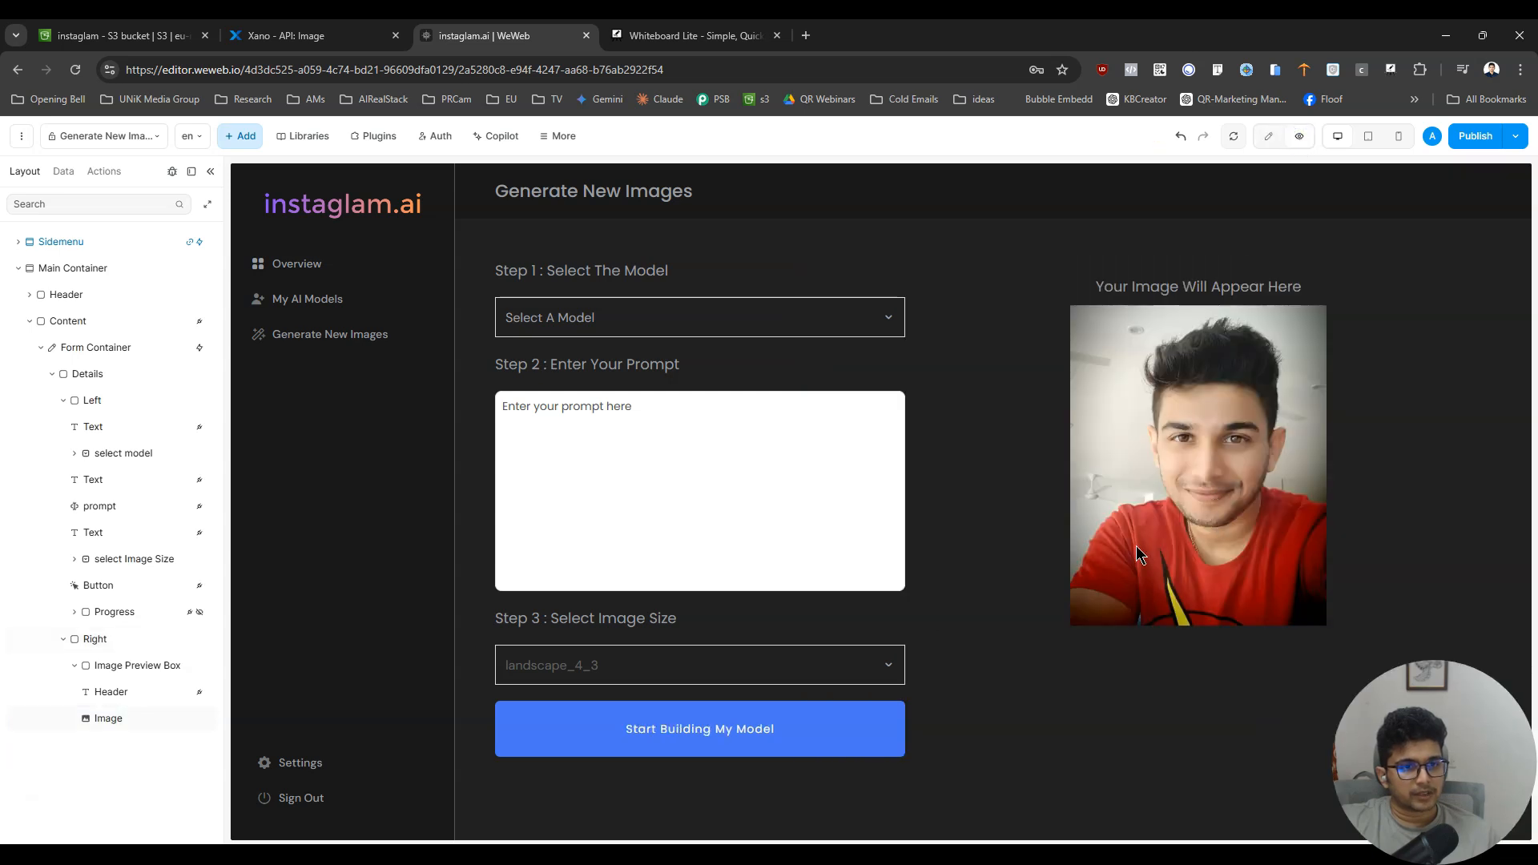
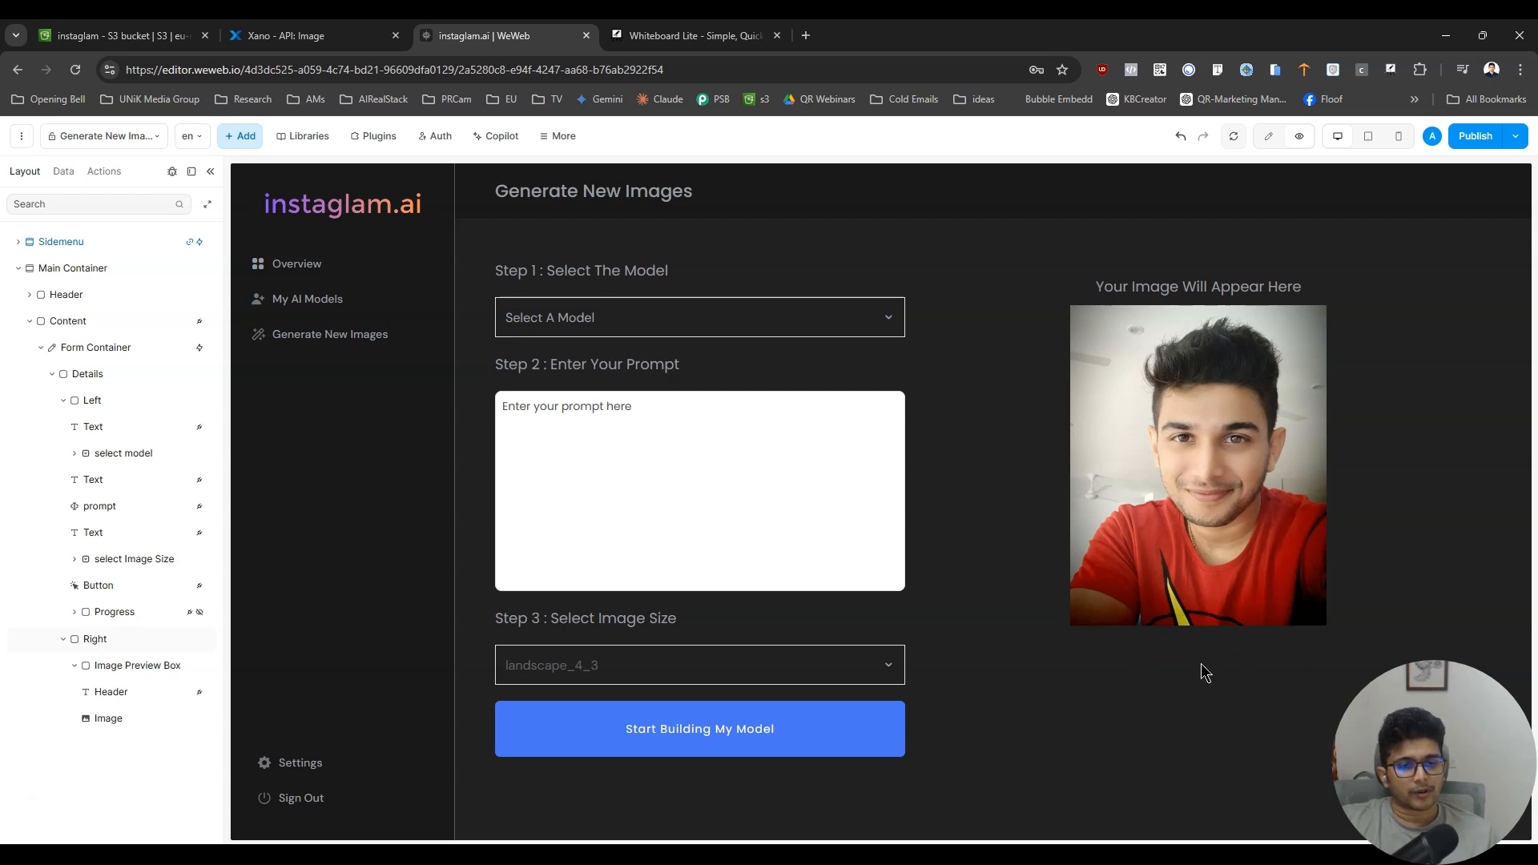
- Move the Header text out of the Image Preview Box to sit directly above it in the Right container, then select the Image element
left_click(146, 726)
left_click_drag(131, 690, 123, 649)
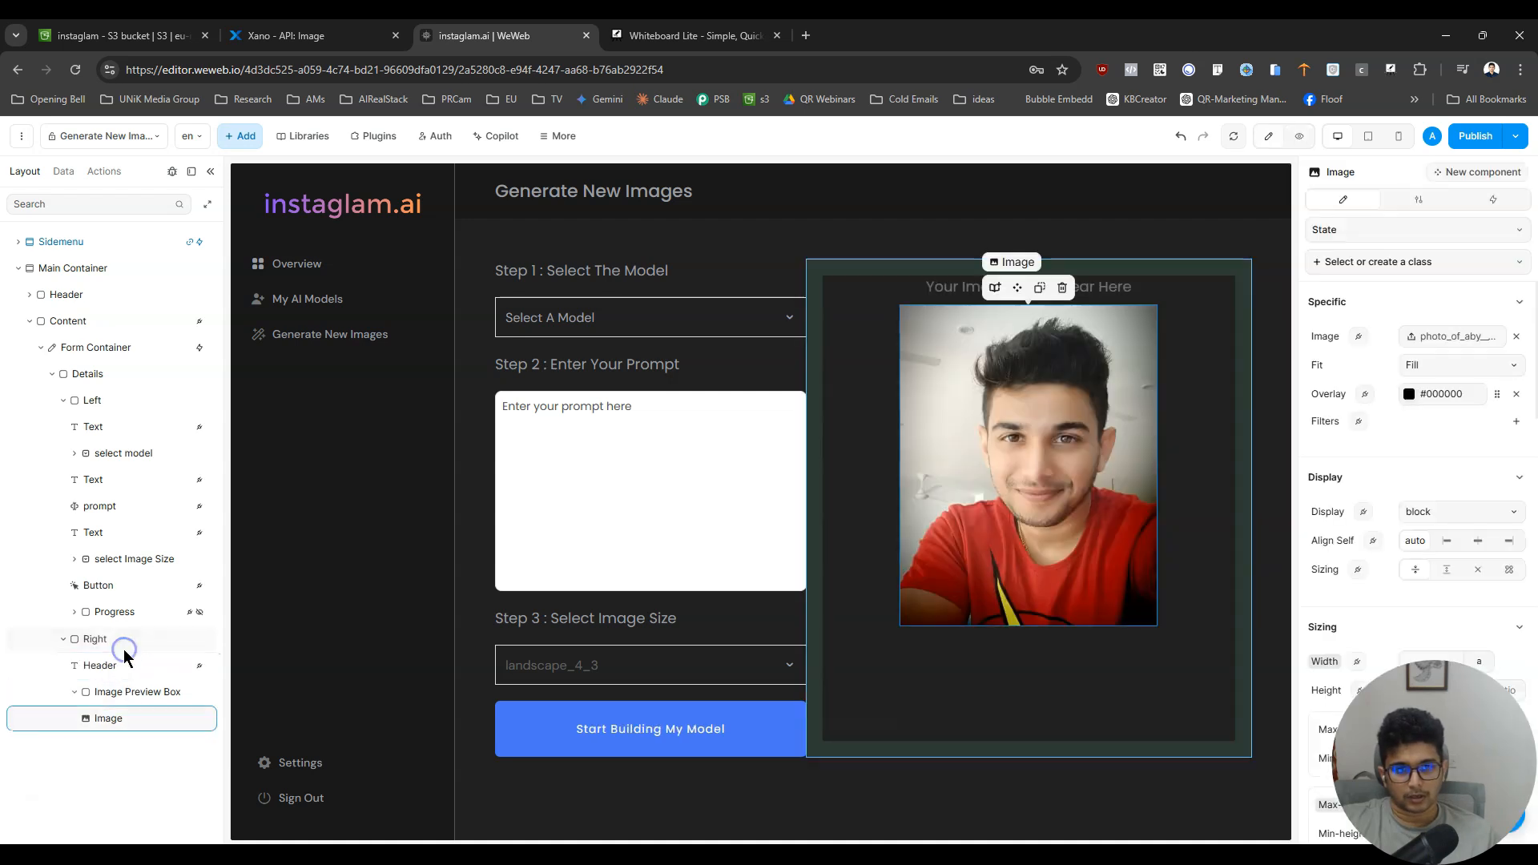
left_click(133, 698)
left_click(130, 721)
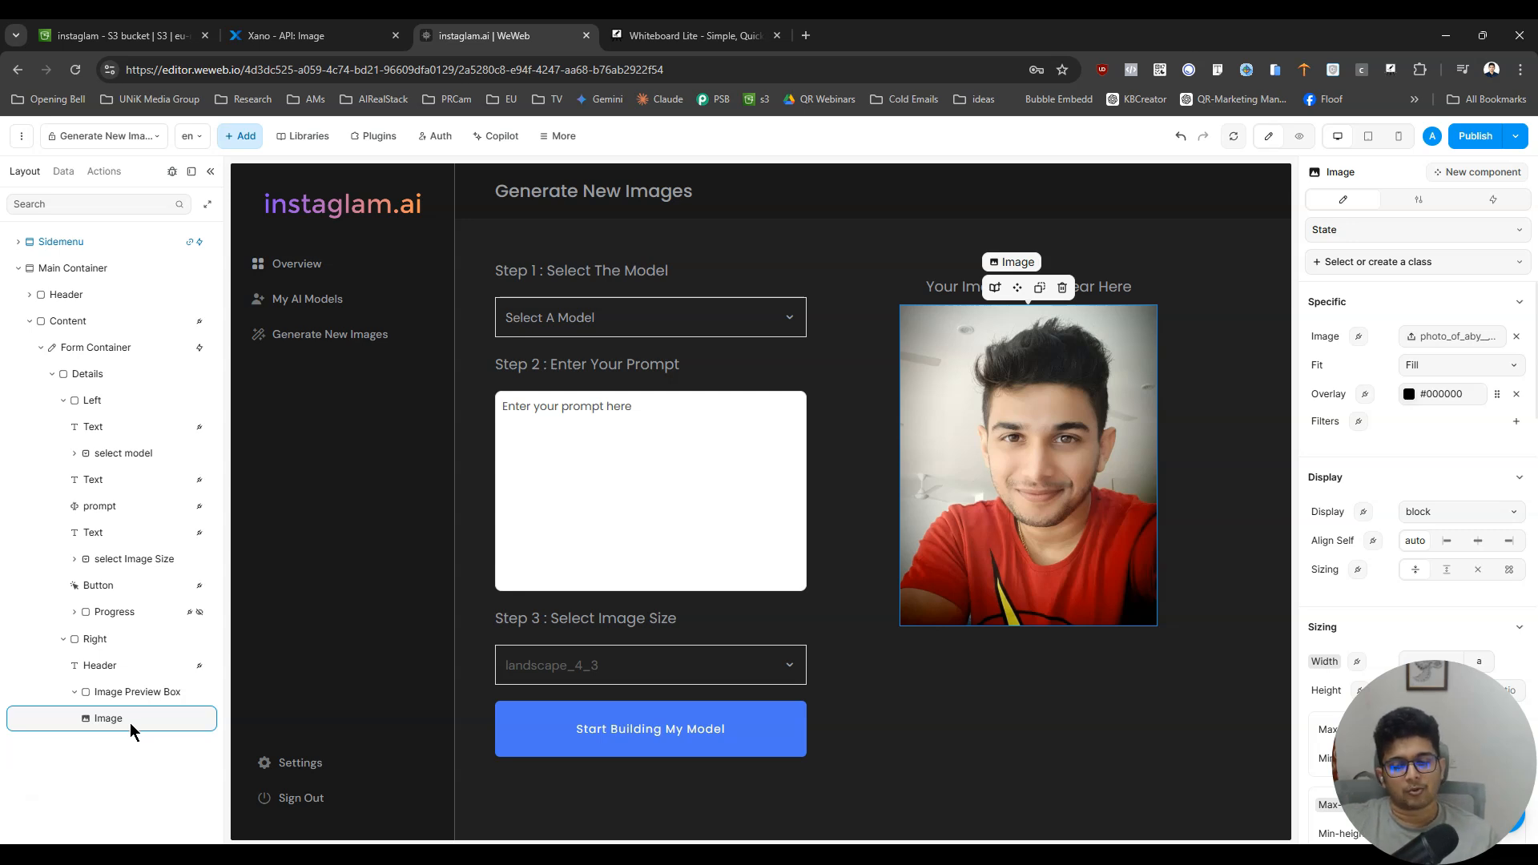
- Add a Button element below the Image in the Image Preview Box and label it "Download"
left_click(240, 137)
double_click(128, 198)
type("but")
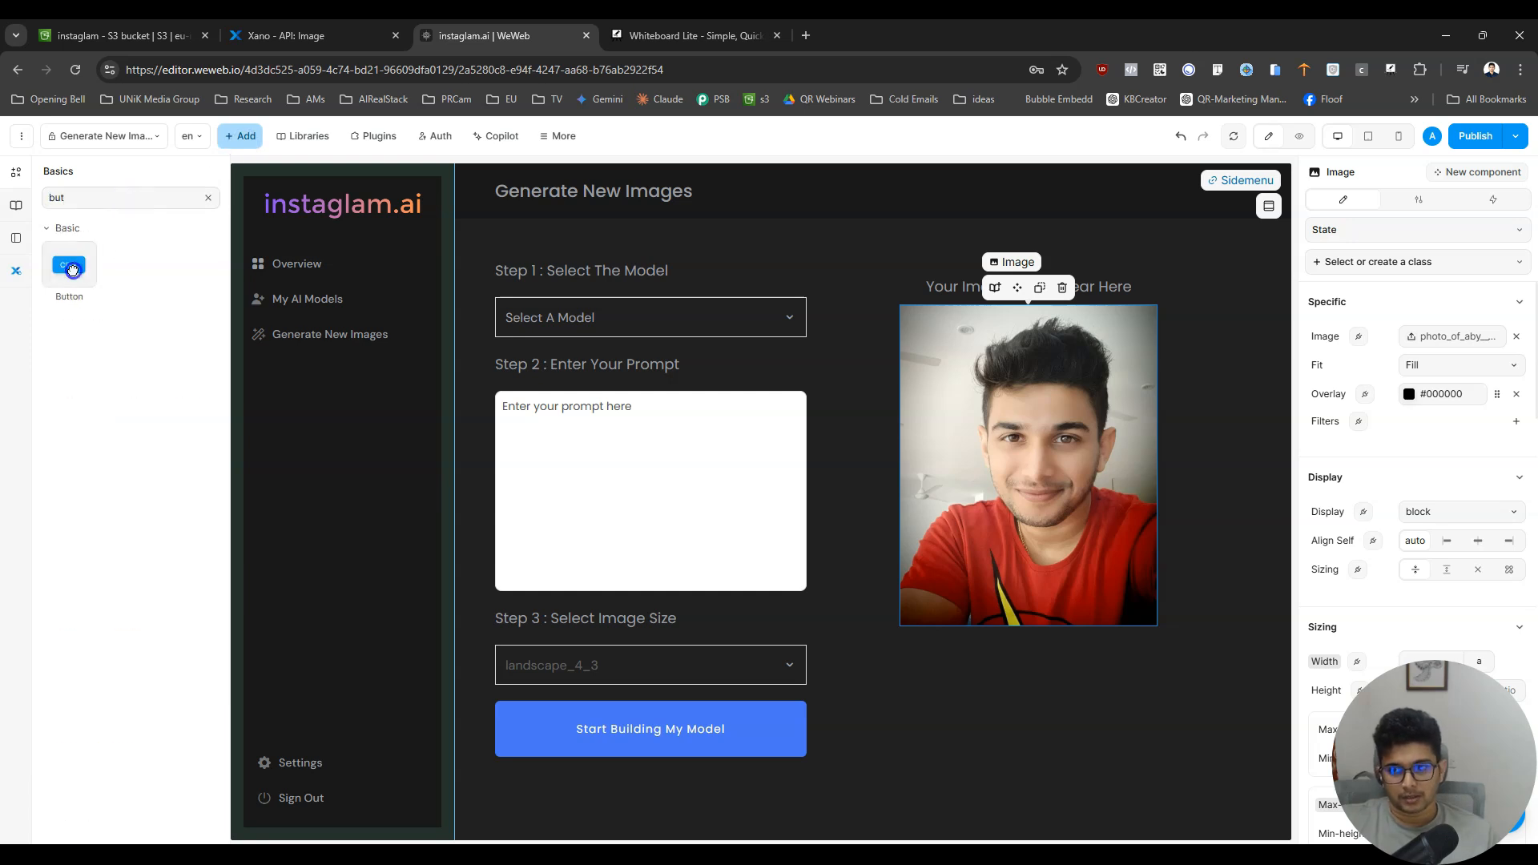
left_click_drag(69, 265, 120, 734)
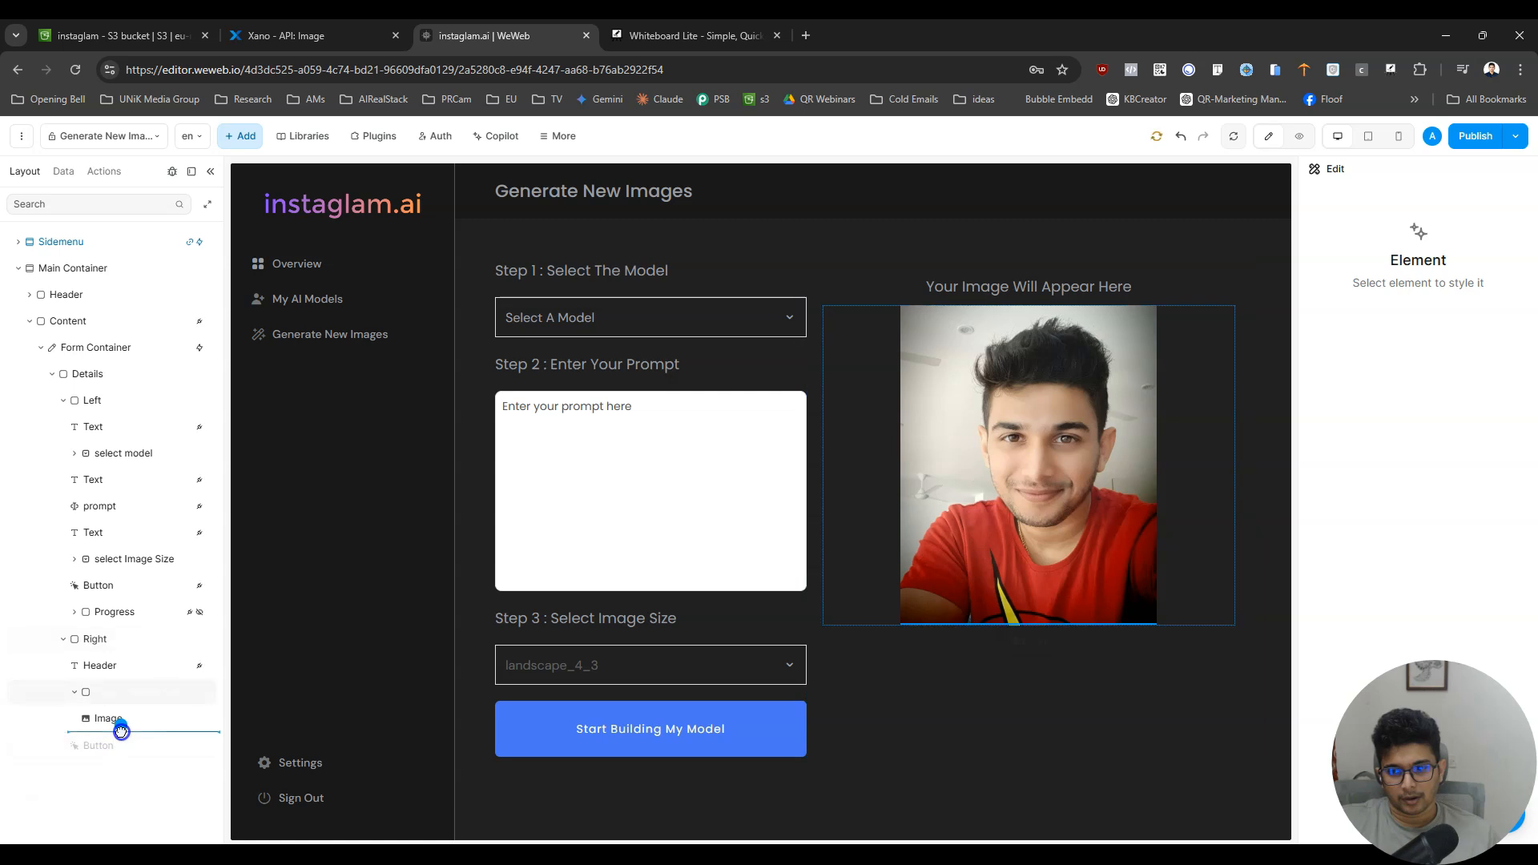
double_click(1027, 641)
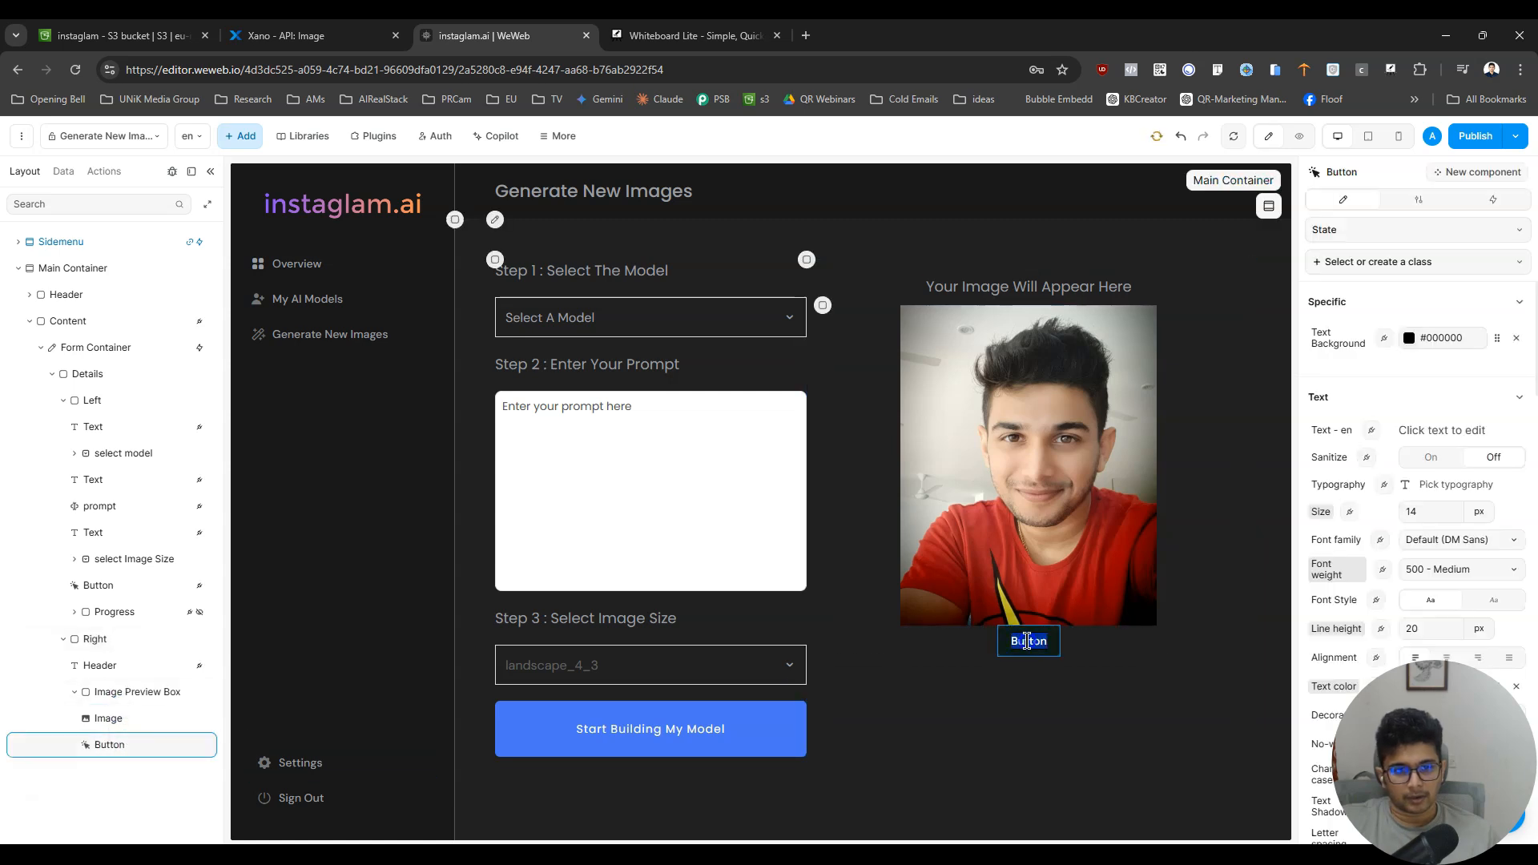
type("Download")
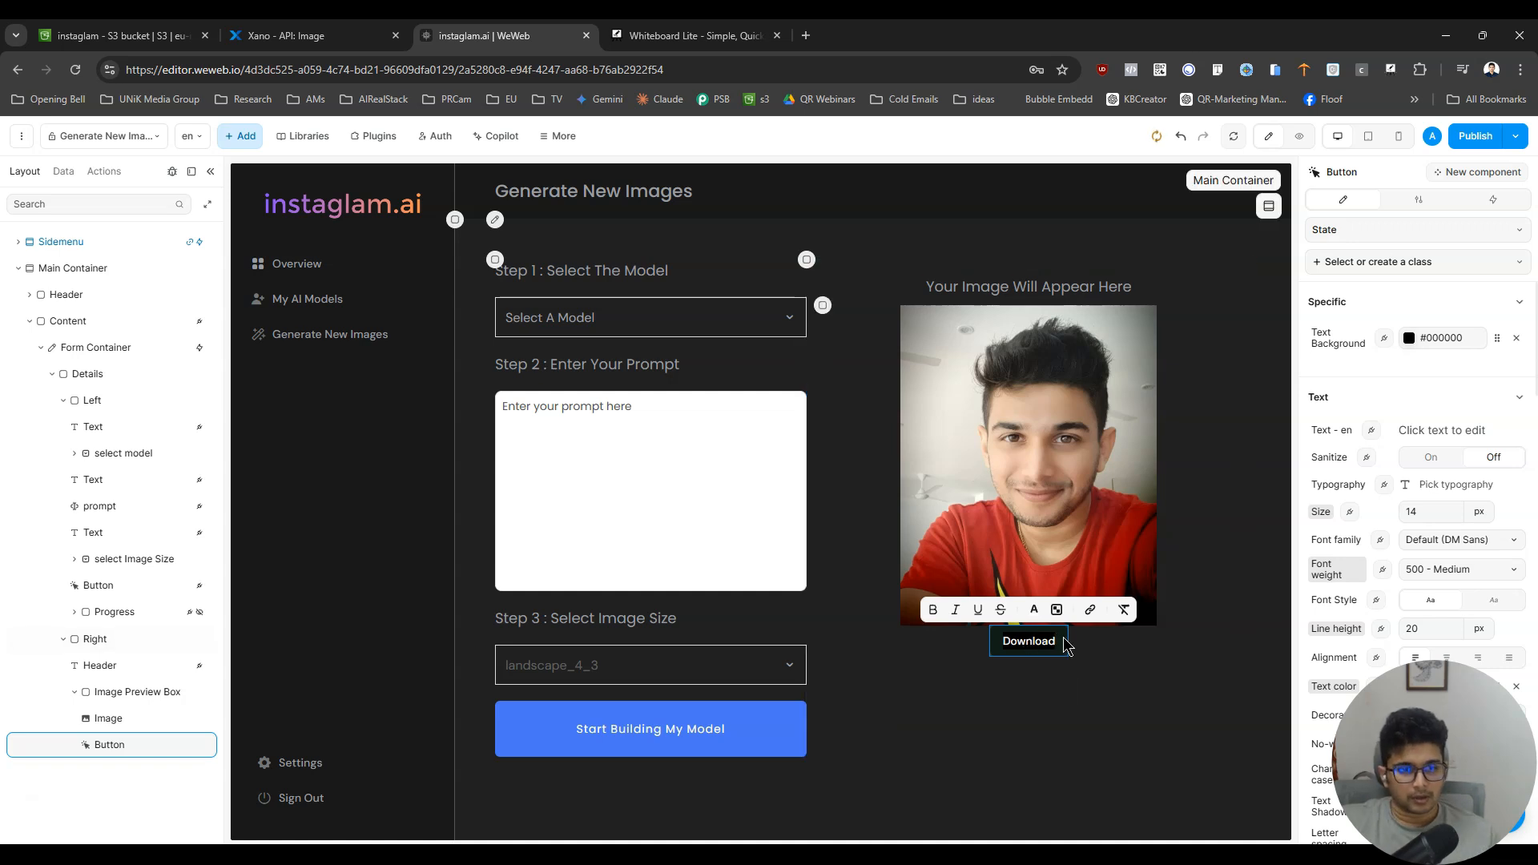
left_click(1063, 639)
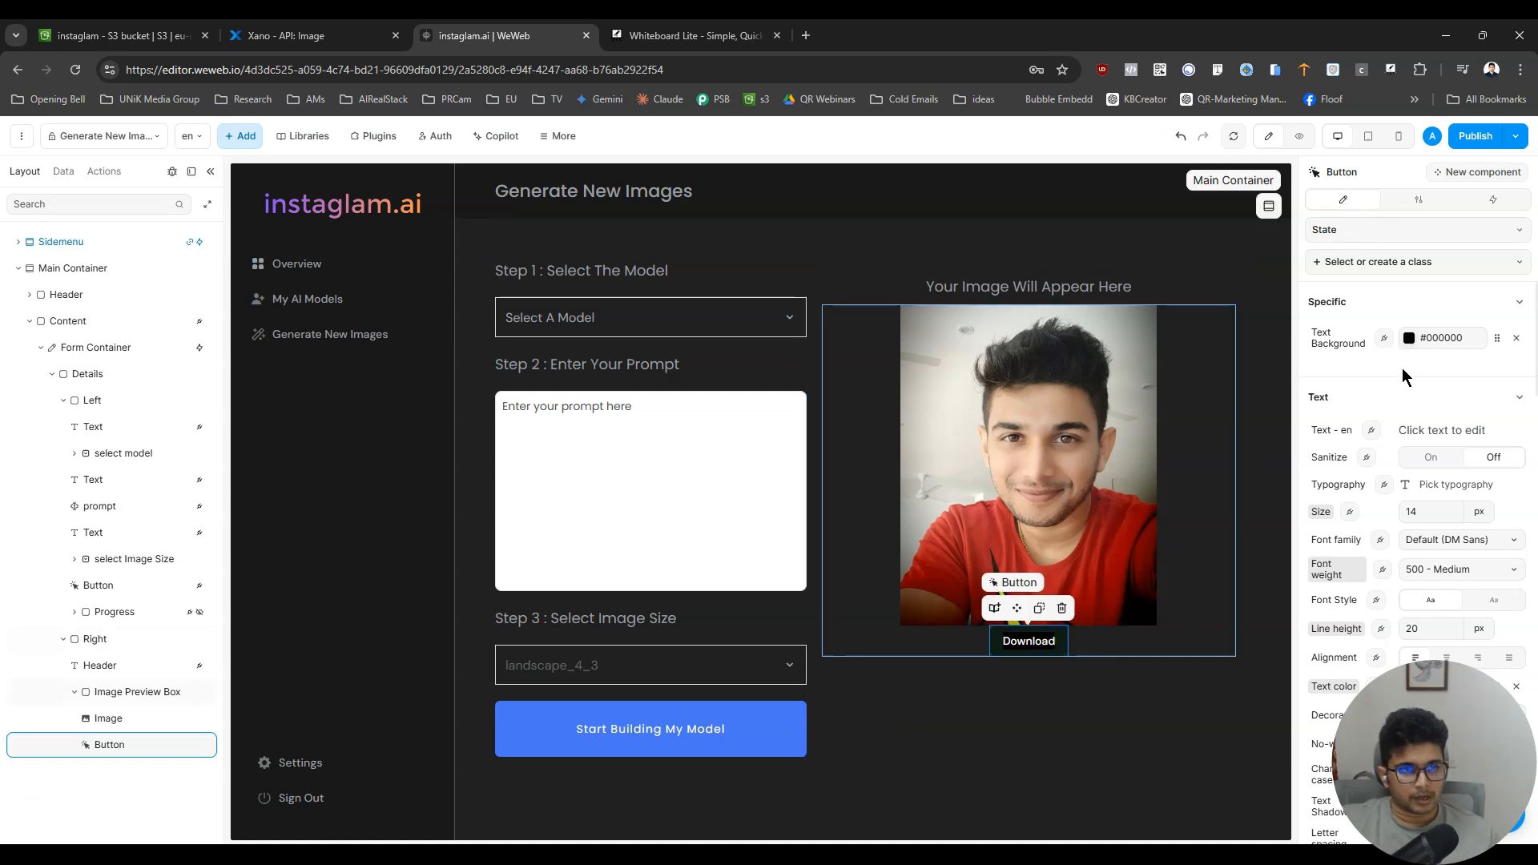
- Turn on the left icon for the Download button and return to its style settings
left_click(1388, 202)
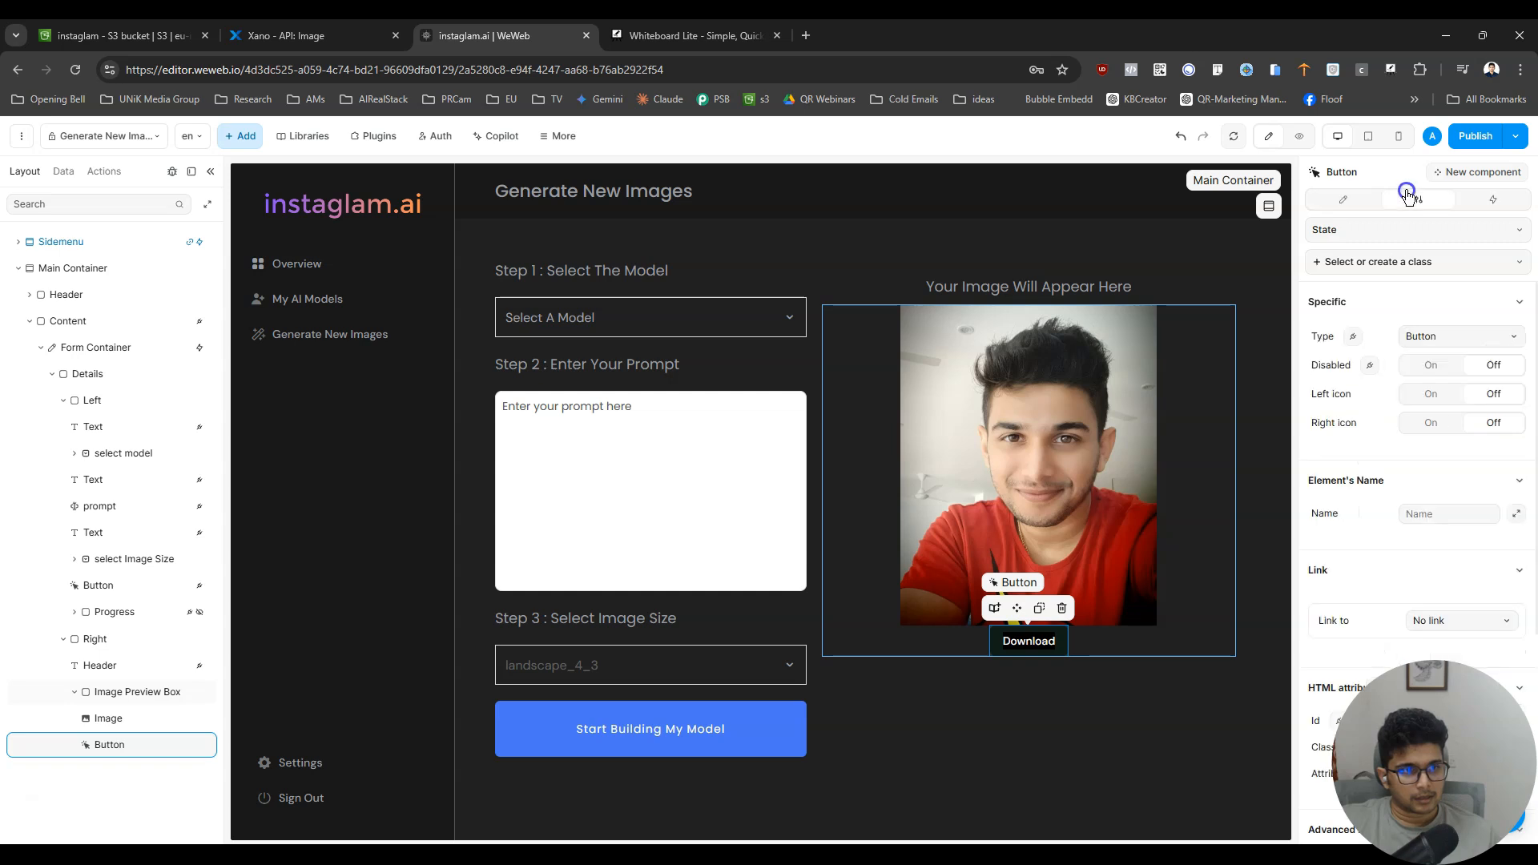
left_click(1433, 395)
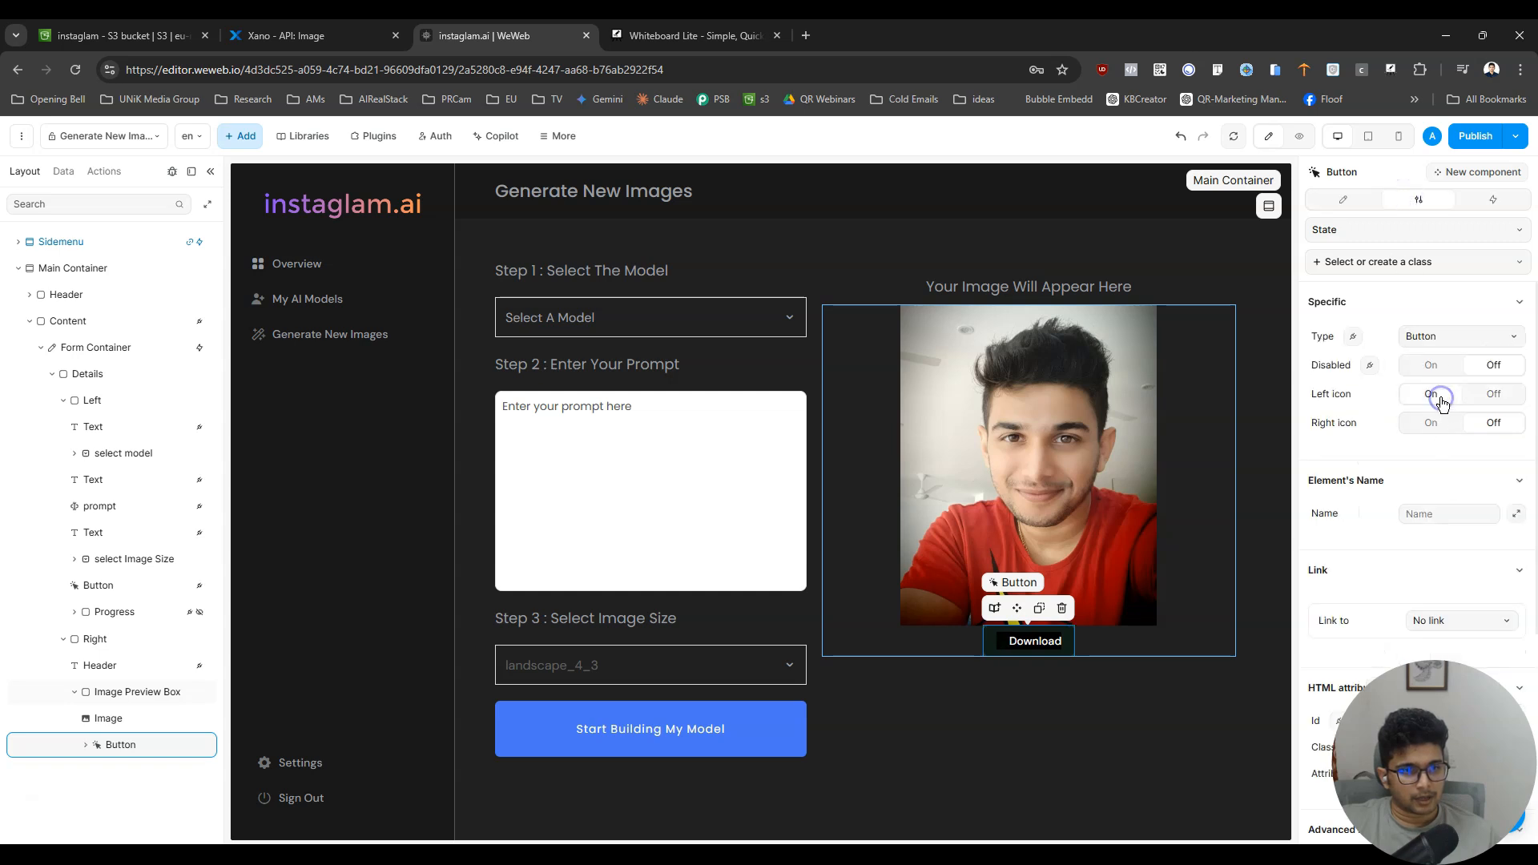
left_click(1341, 200)
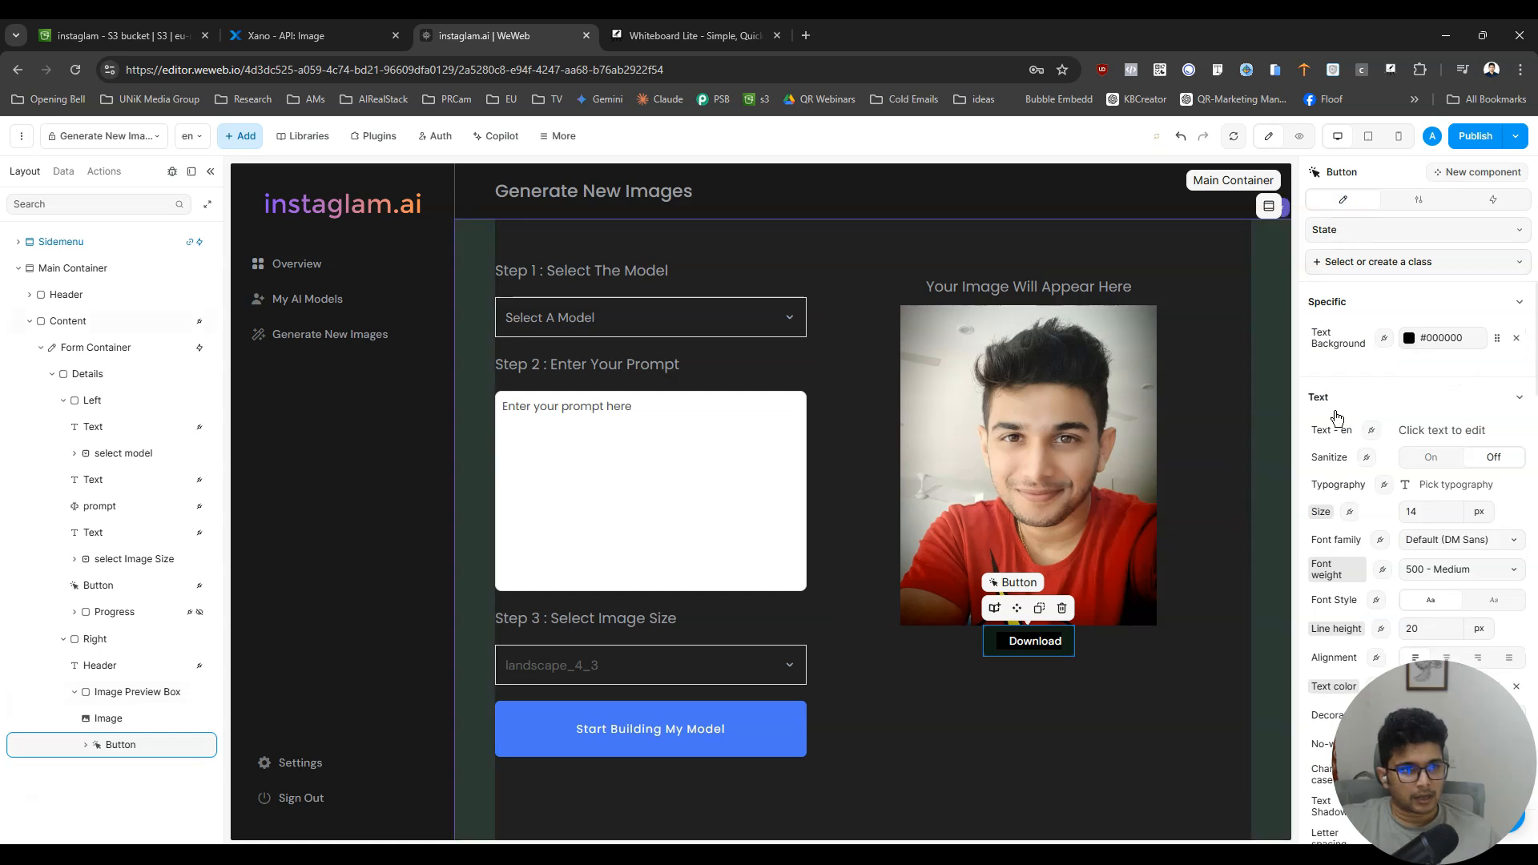
- Set the Download button's icon to the cloud download symbol from the FA Solid set
left_click(84, 744)
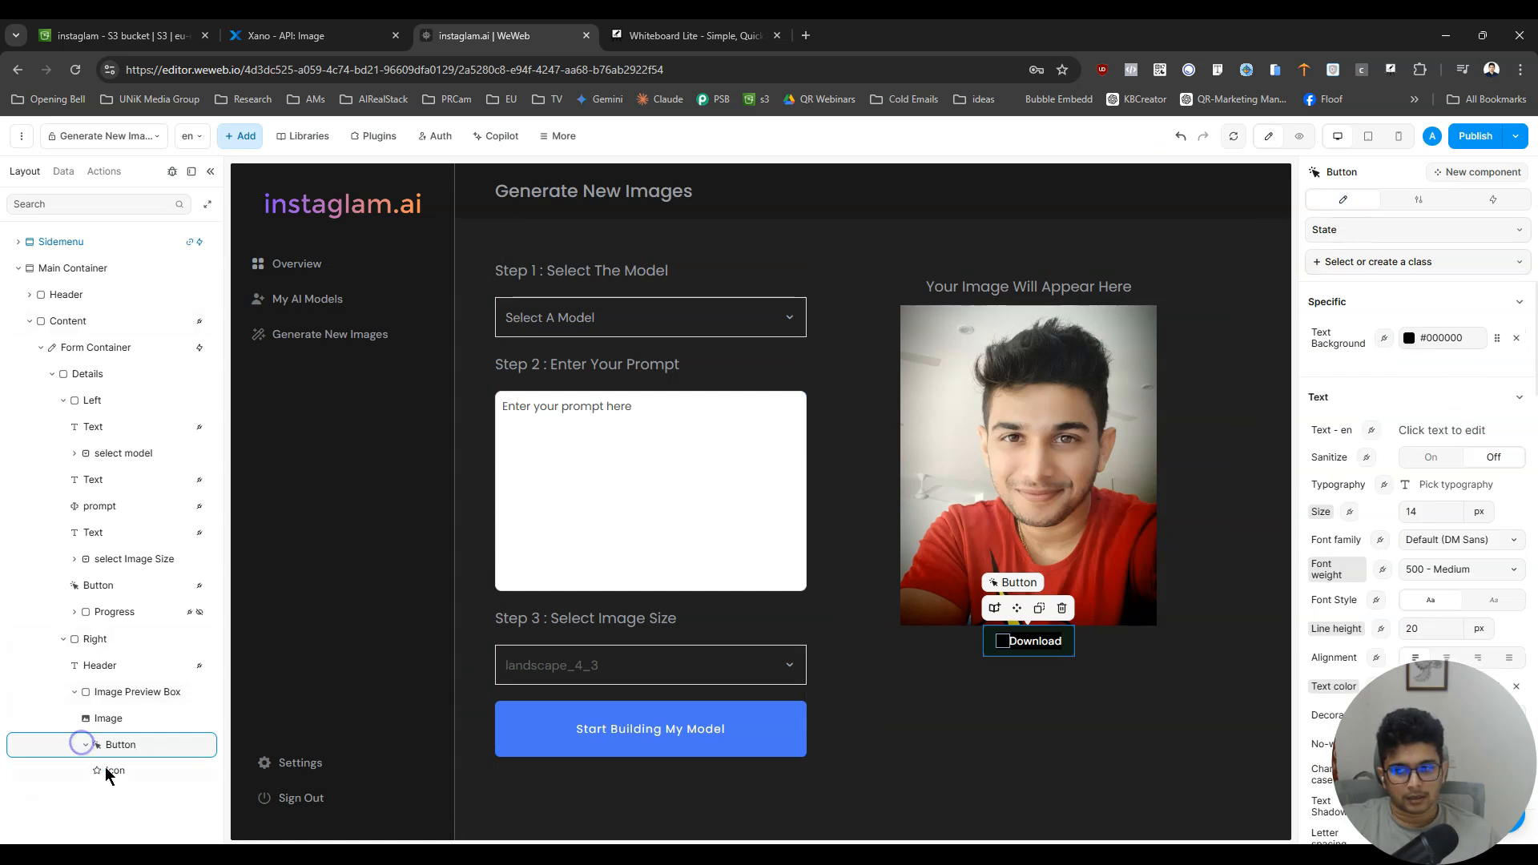
left_click(112, 771)
left_click(1482, 377)
left_click(787, 243)
type("download")
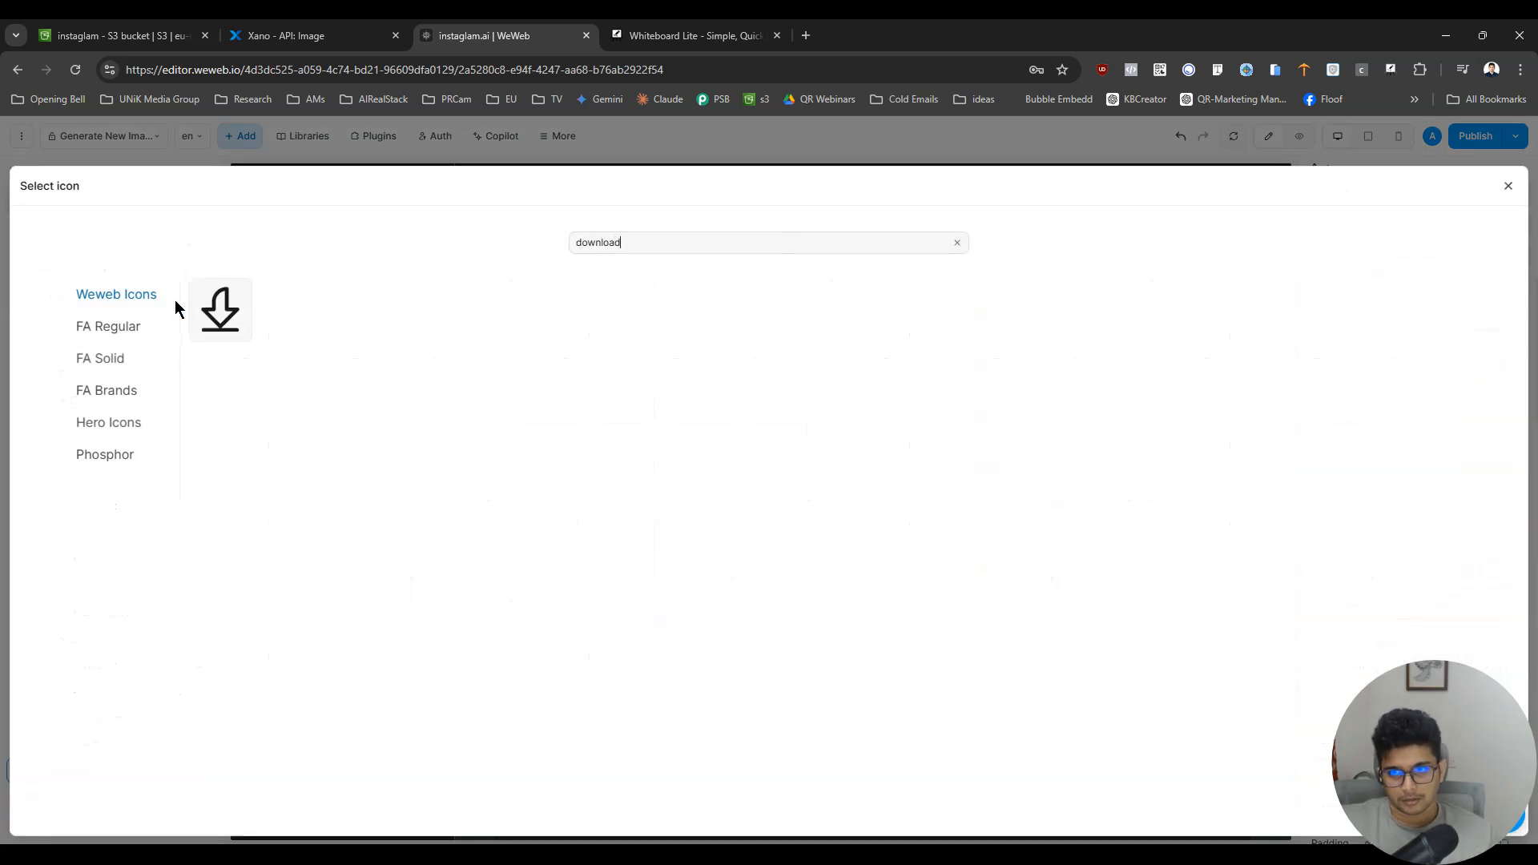
left_click(107, 357)
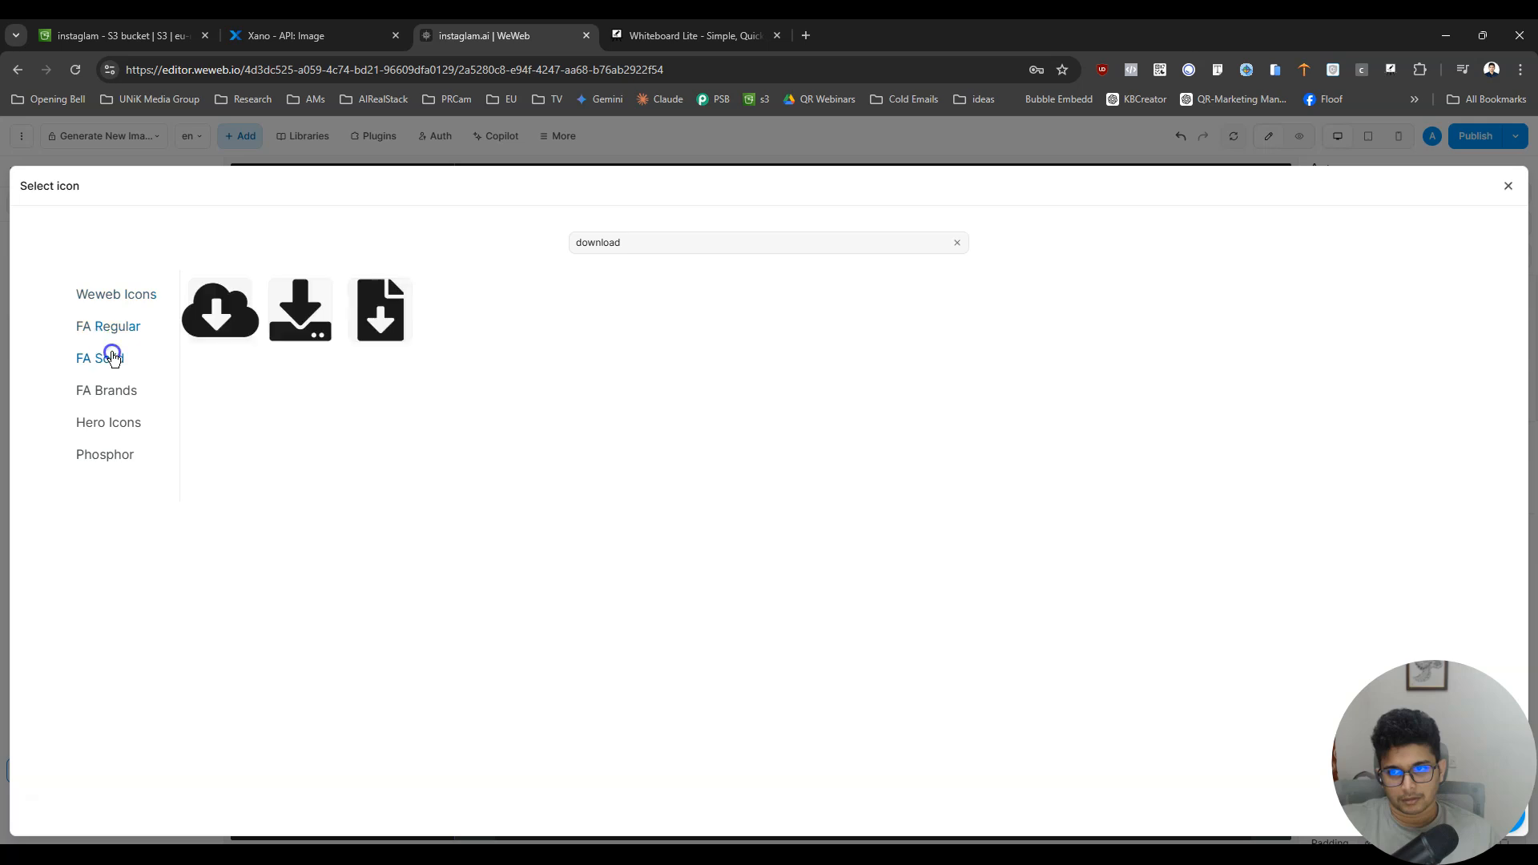
left_click(226, 316)
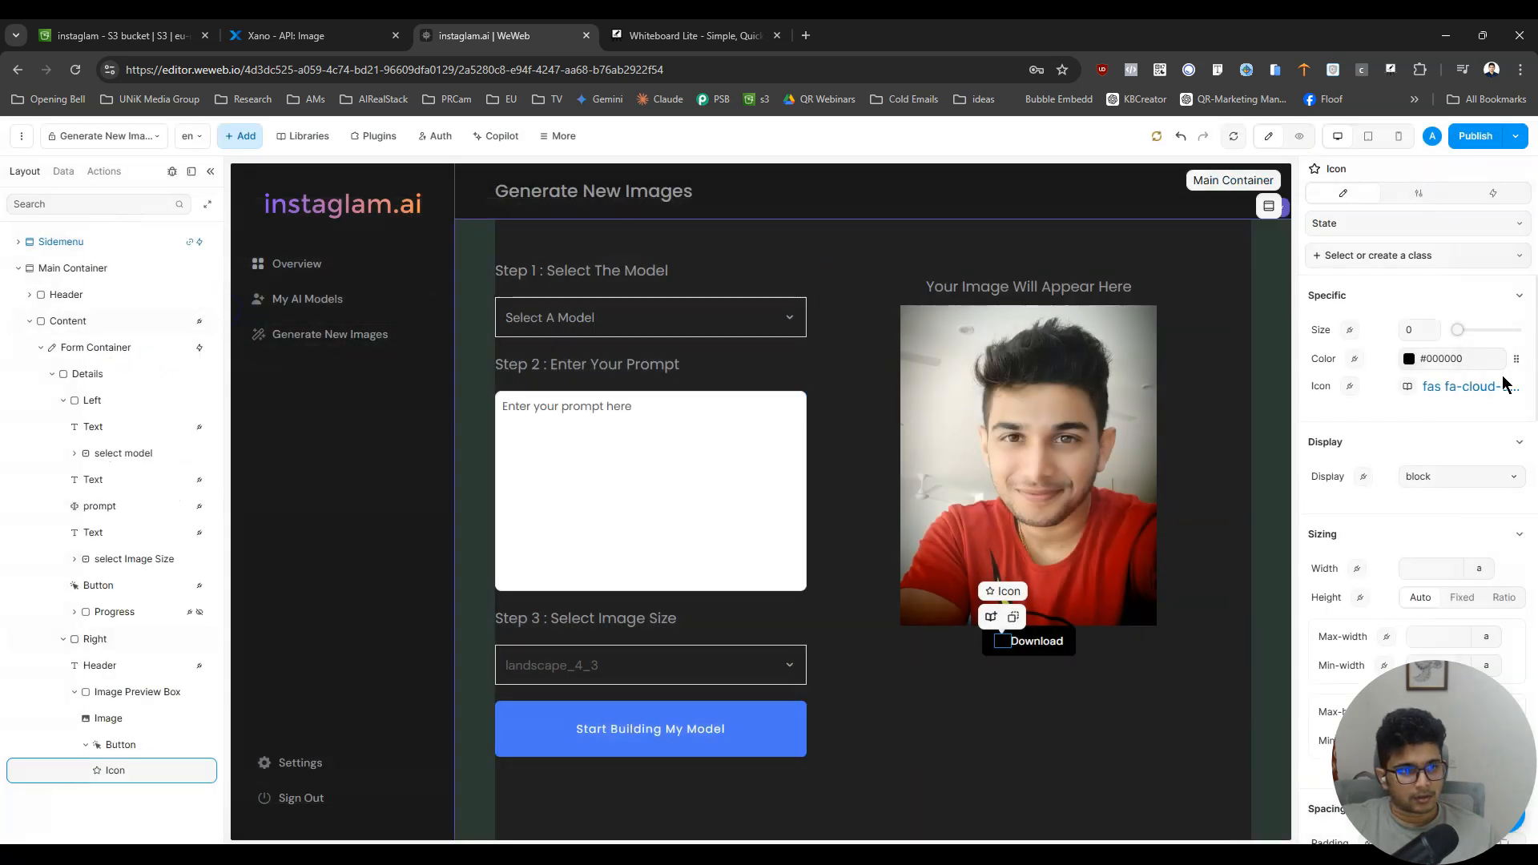
- Set the download icon's color to White from the Instaglam library colors, after trying Light_Placeholder_text
left_click(1516, 361)
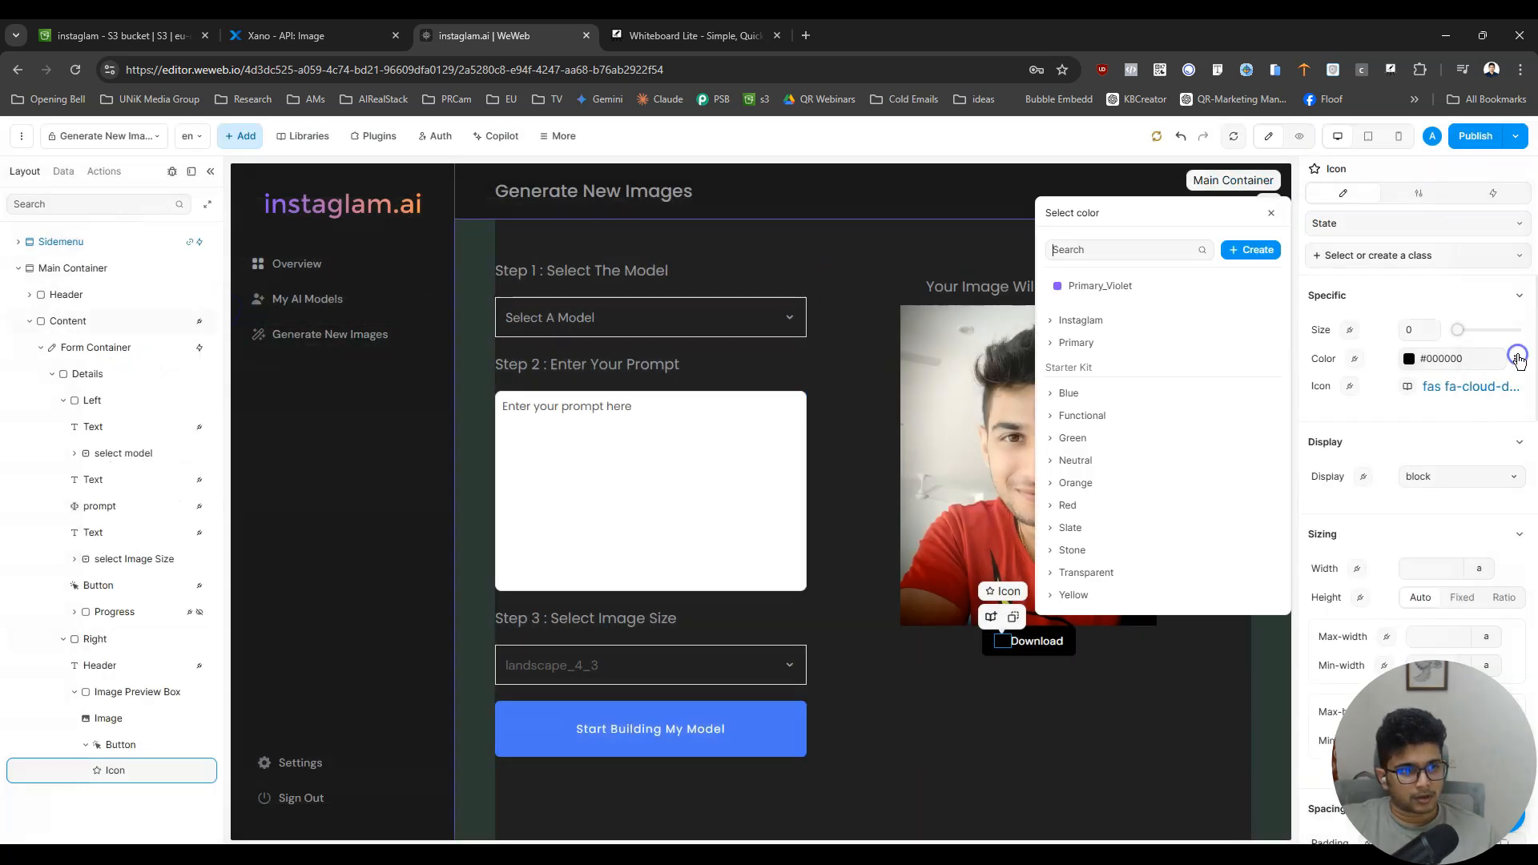
left_click(1055, 322)
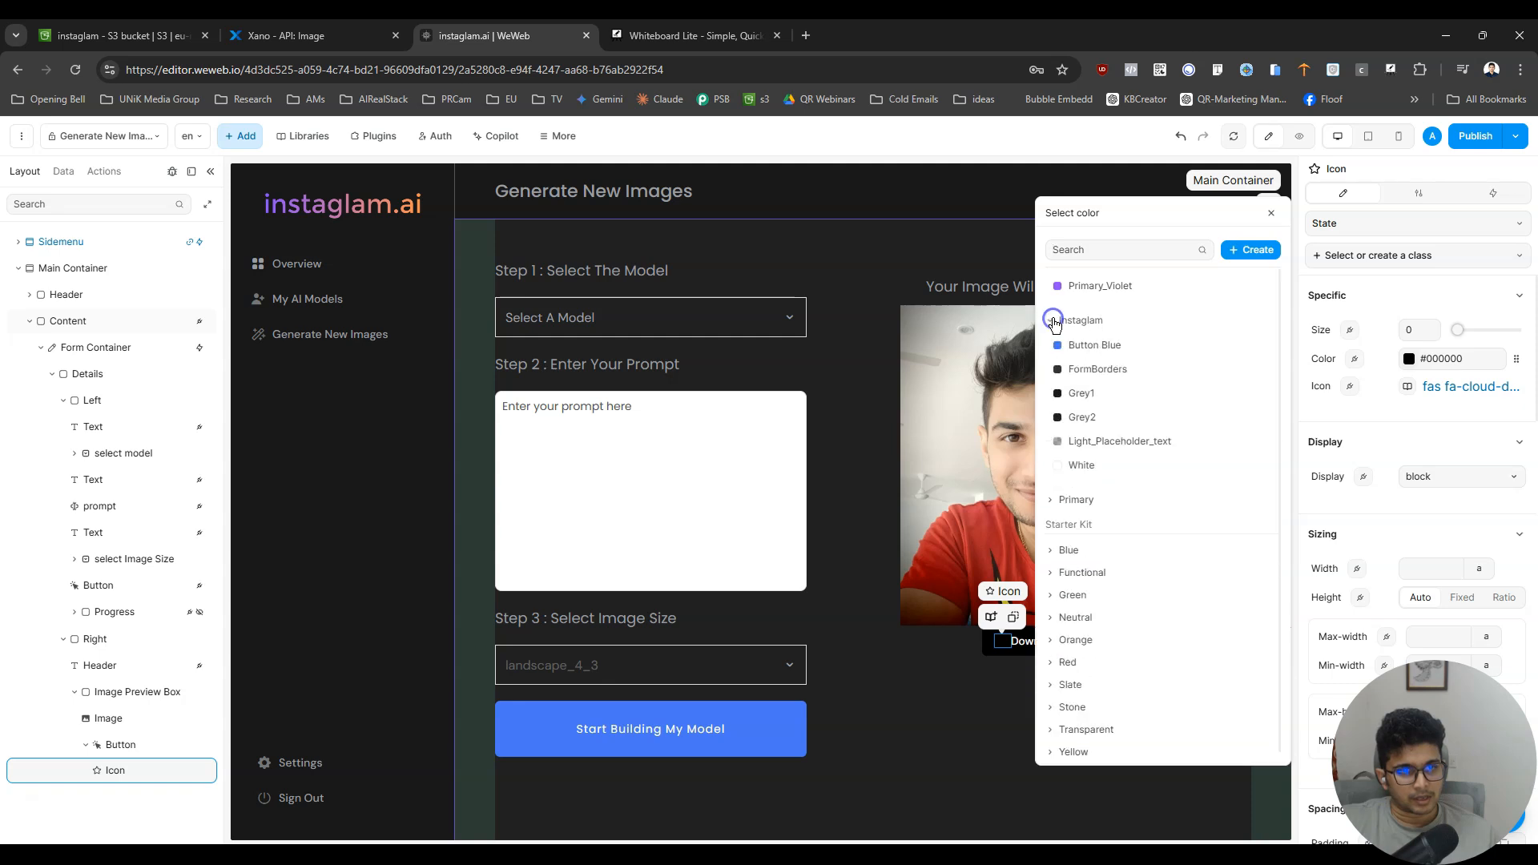
left_click(1120, 451)
left_click(1517, 358)
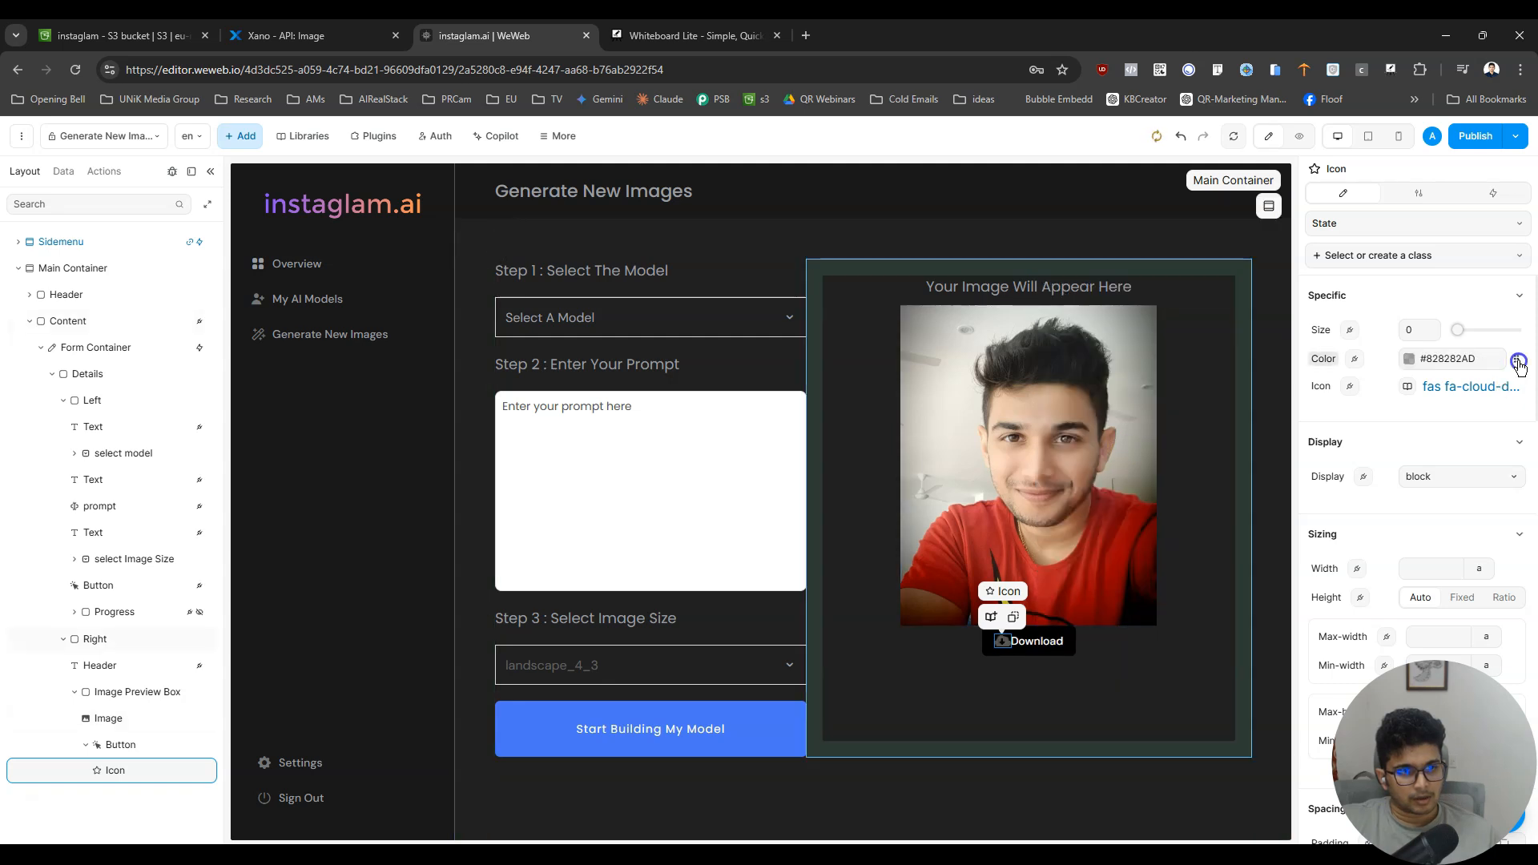
left_click(1516, 360)
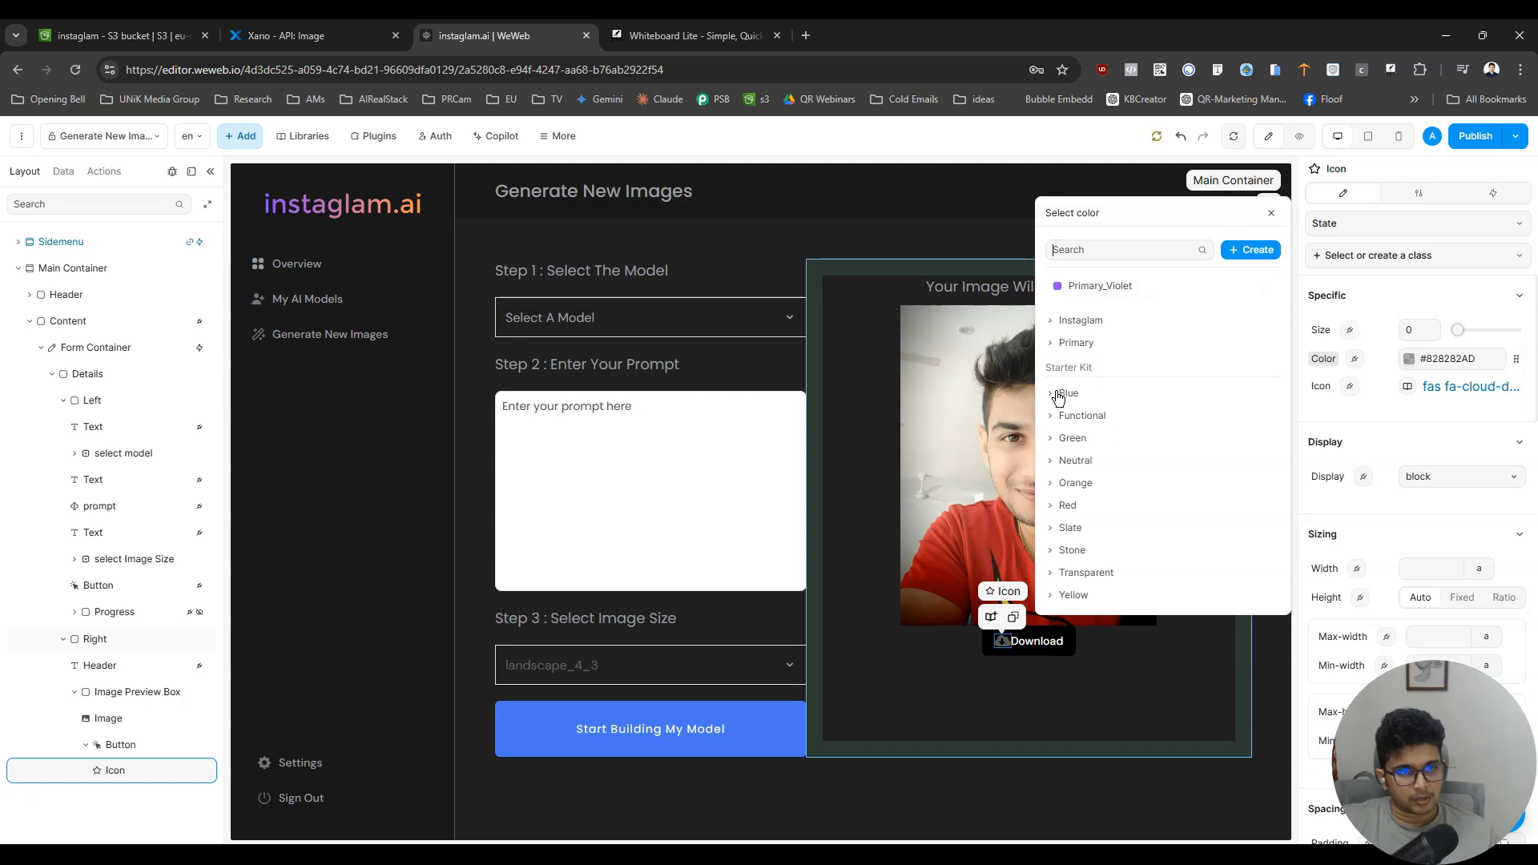
left_click(1055, 343)
left_click(1055, 321)
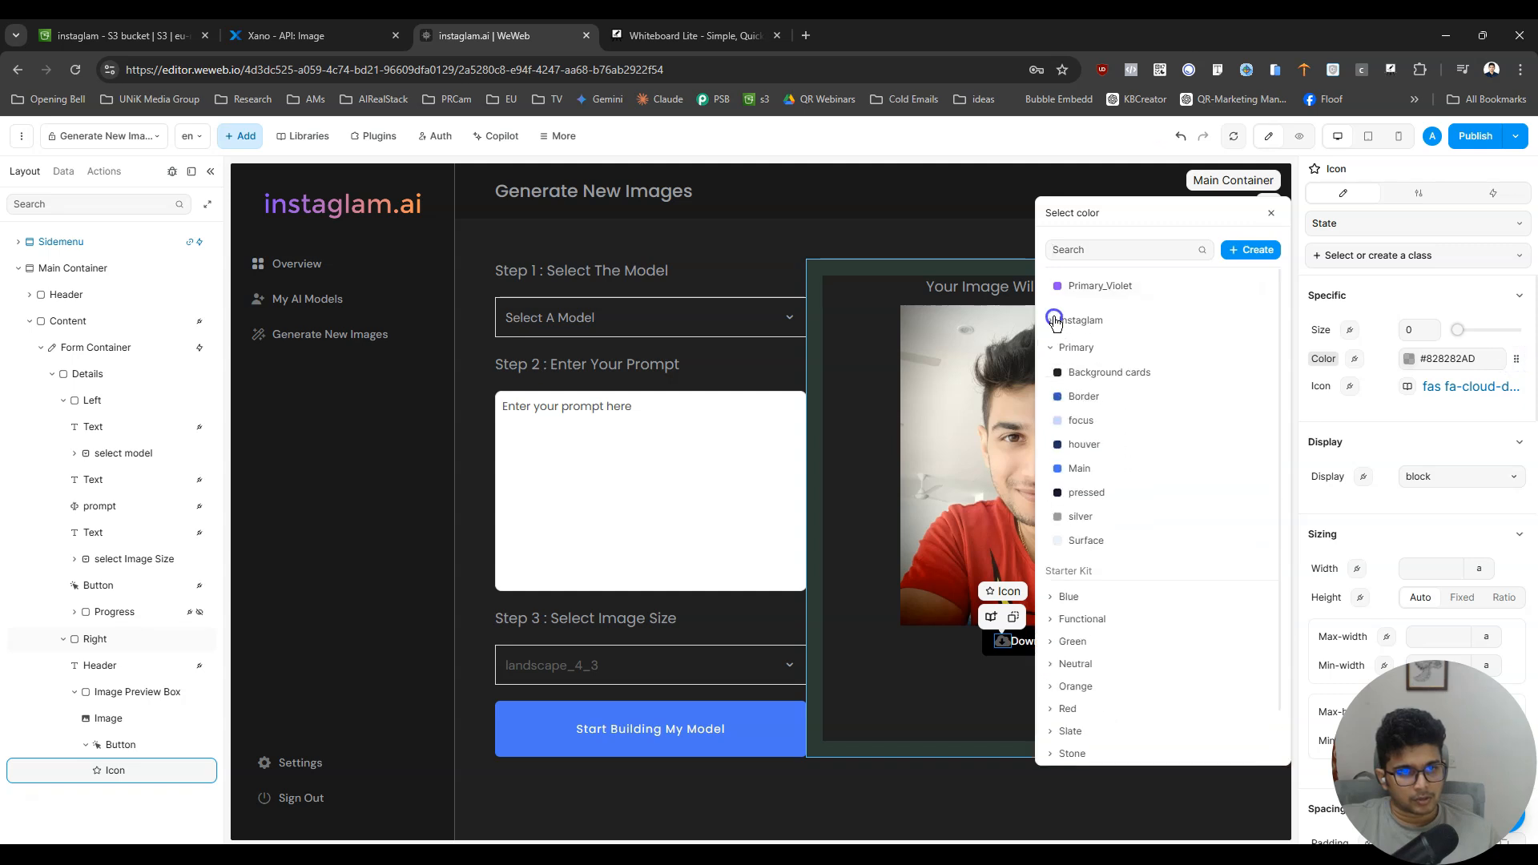
left_click(1081, 466)
left_click(1515, 360)
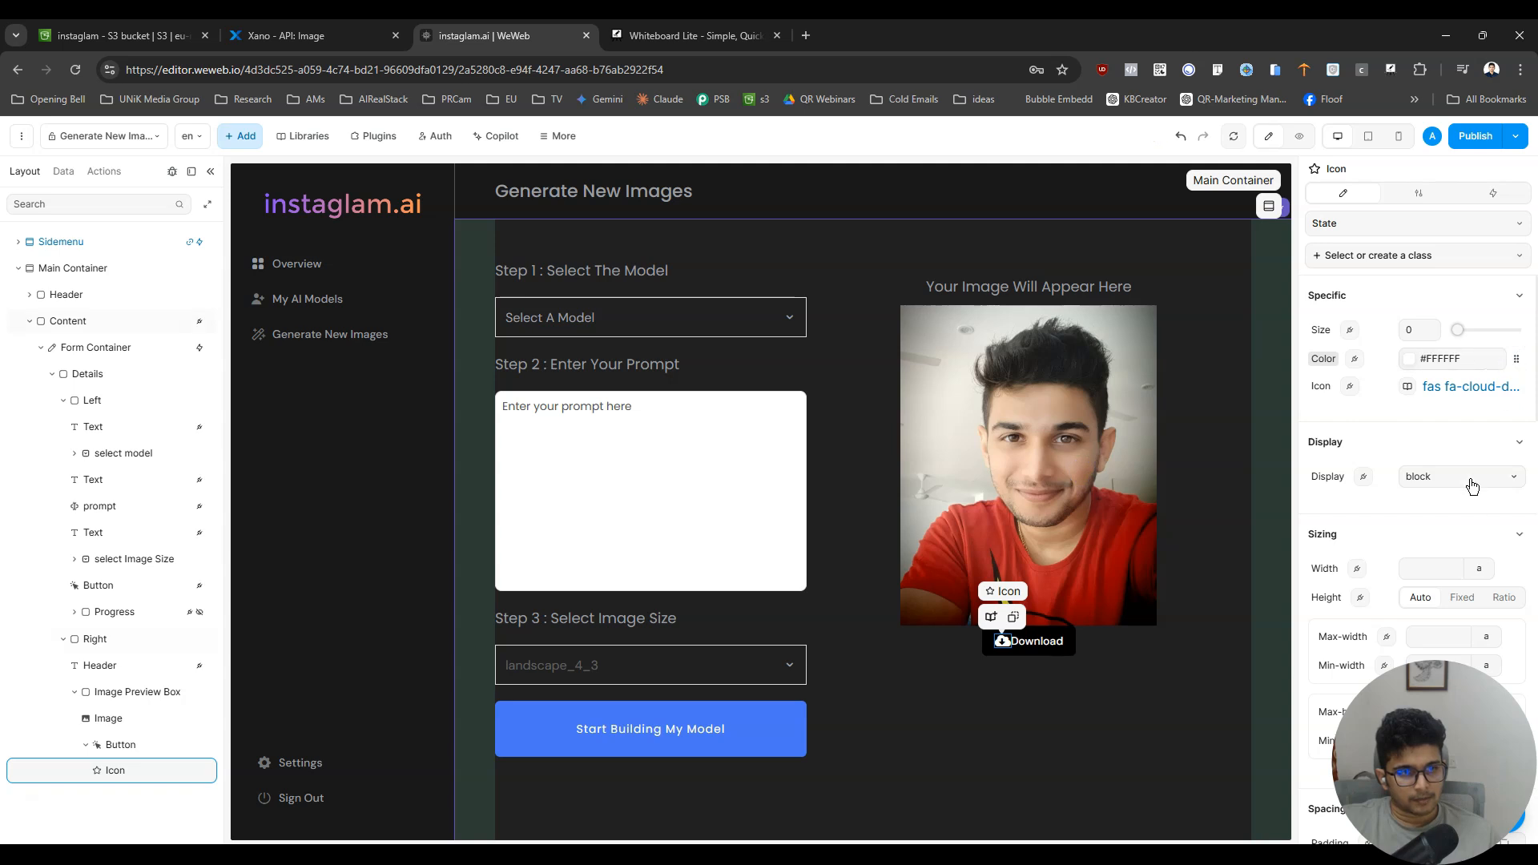
- Set the download icon's size to 14 after trying 20, 15 and 10
left_click_drag(1422, 329, 1404, 326)
type("20")
left_click(1410, 323)
type("15")
left_click_drag(1425, 326, 1393, 326)
type("10")
left_click(1414, 324)
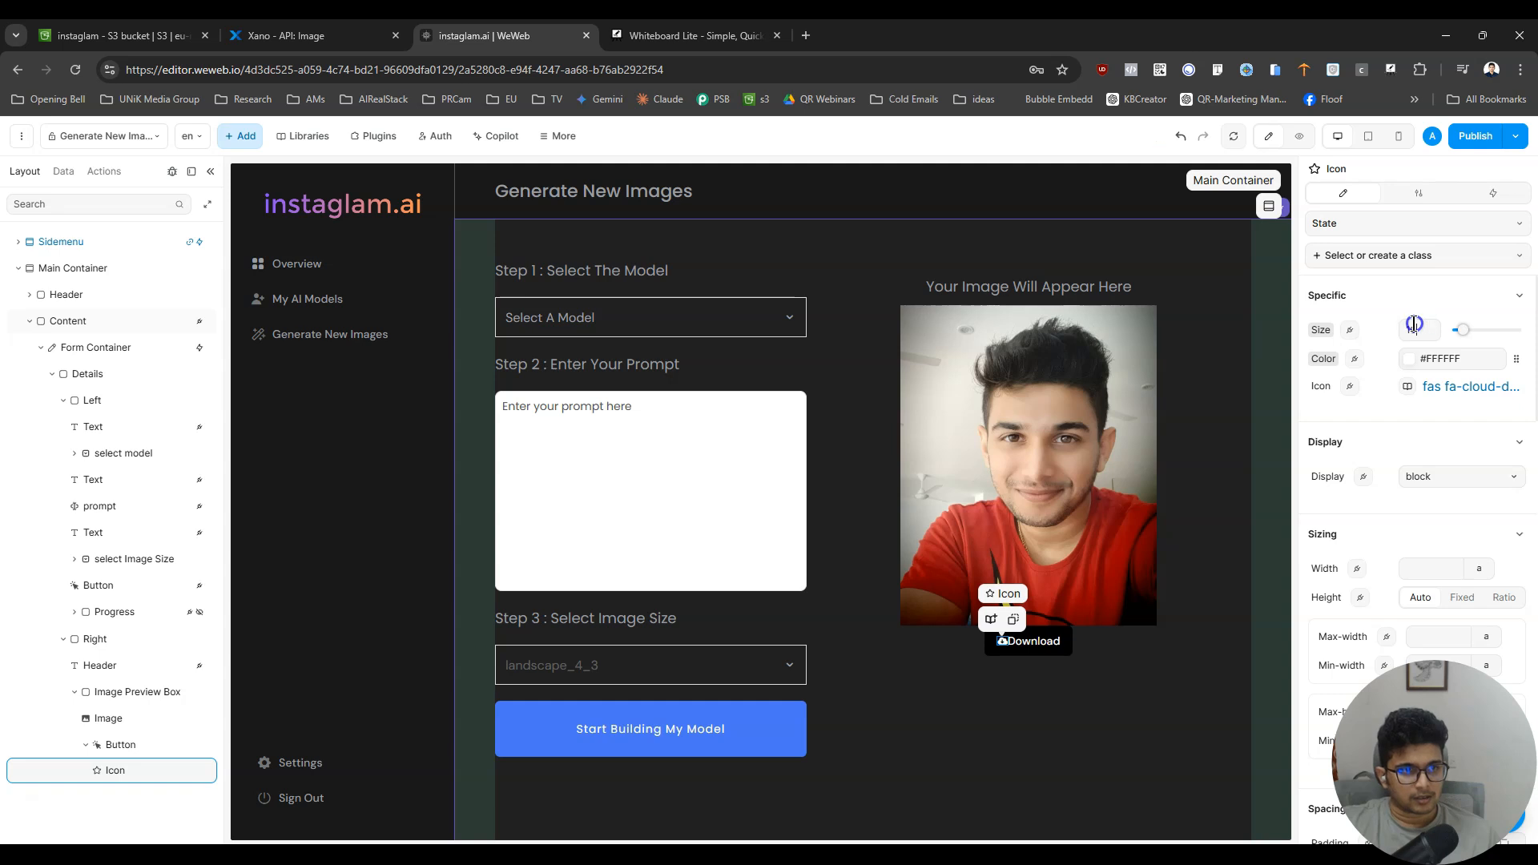
type("15")
type("14")
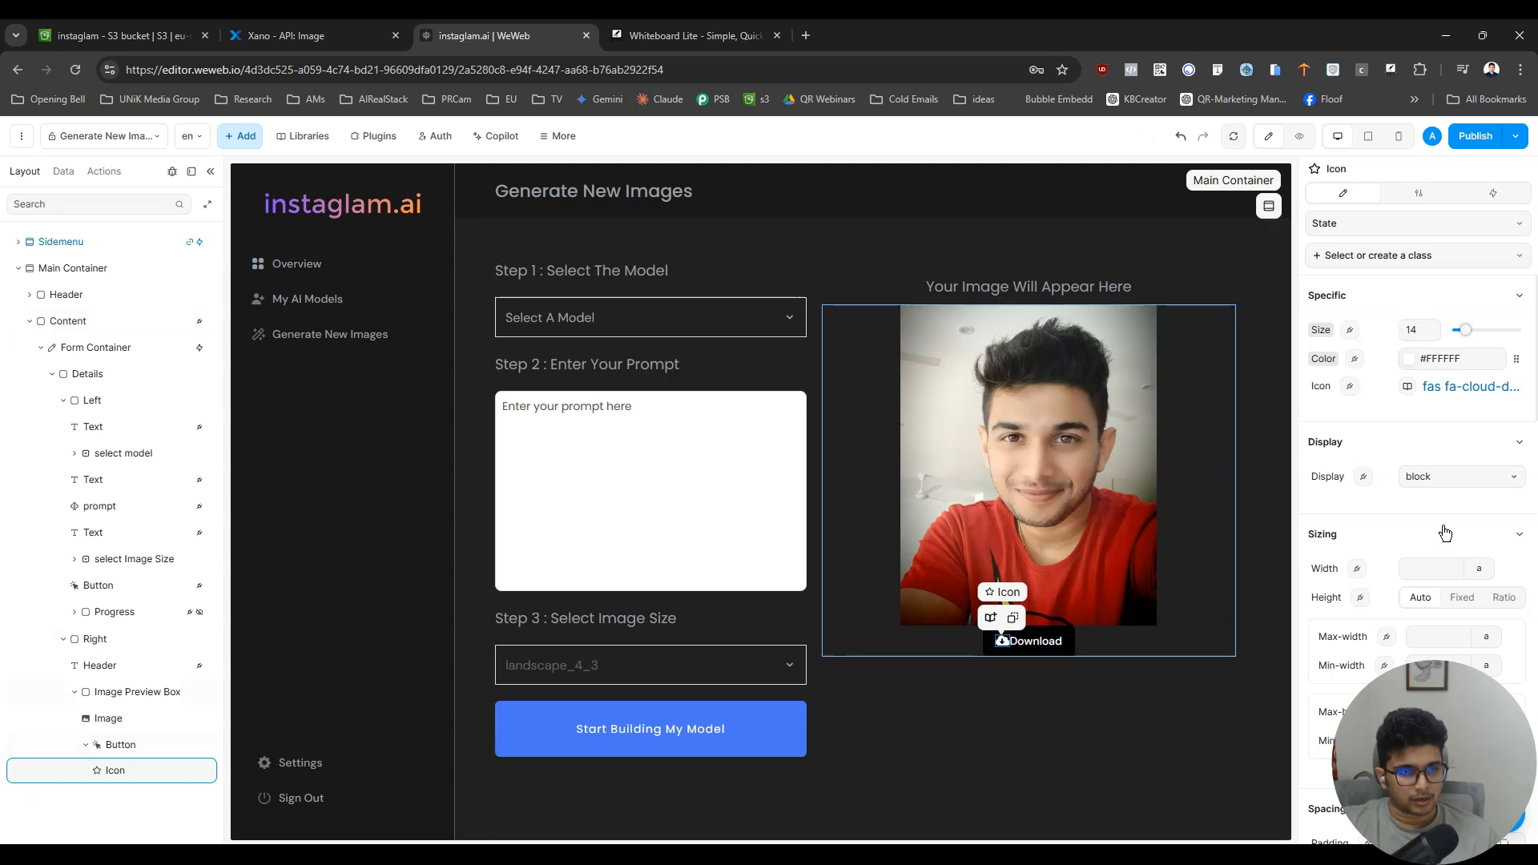
- Set the download icon's right margin to 5 px after trying 10 px, and preview the page
scroll(1409, 545, "down", 5)
left_click(1504, 373)
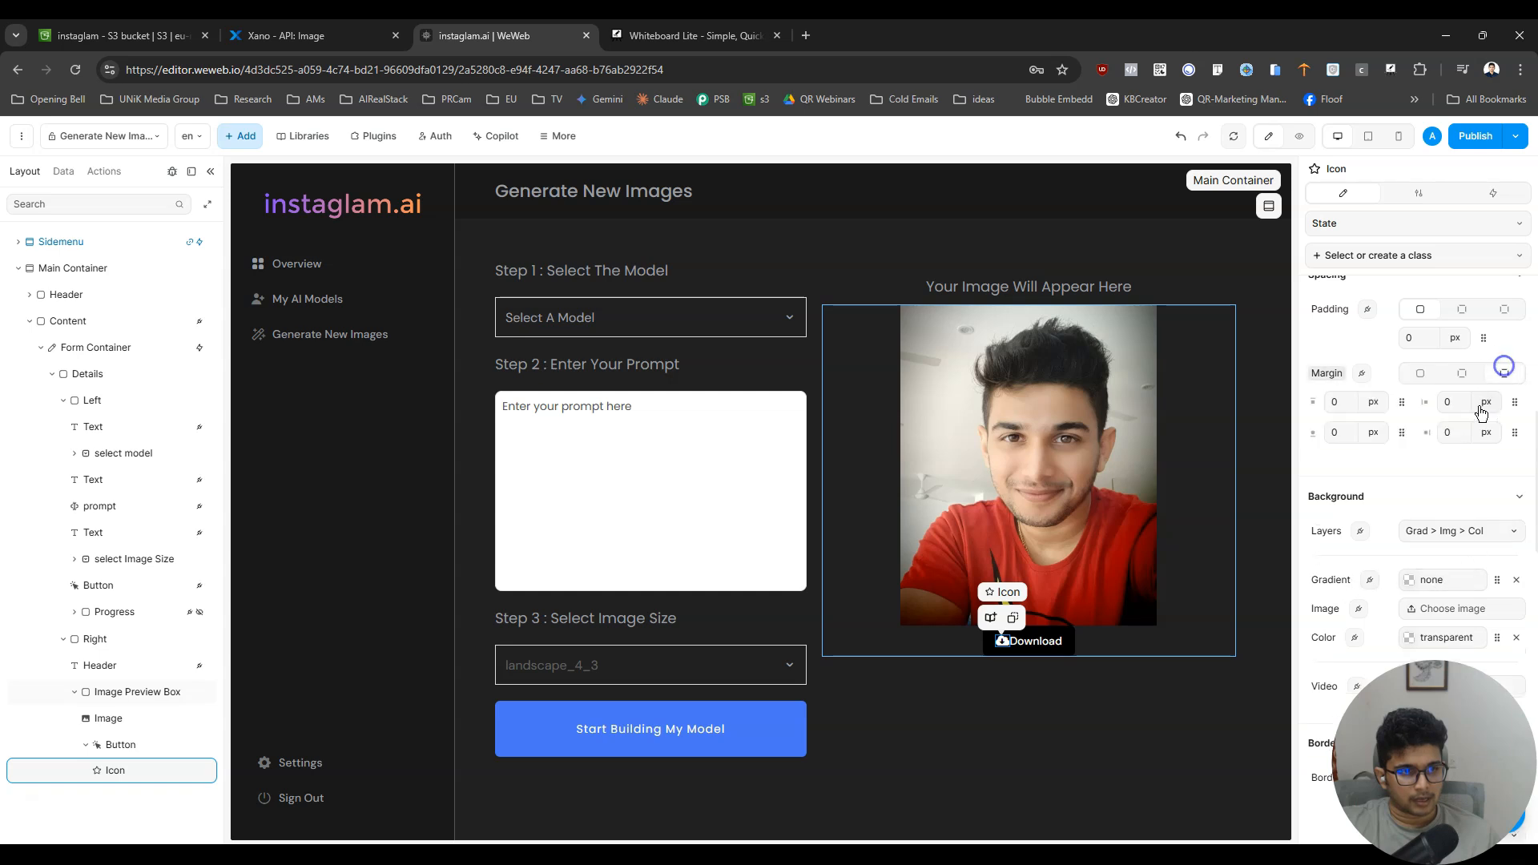
left_click(1452, 432)
type("10")
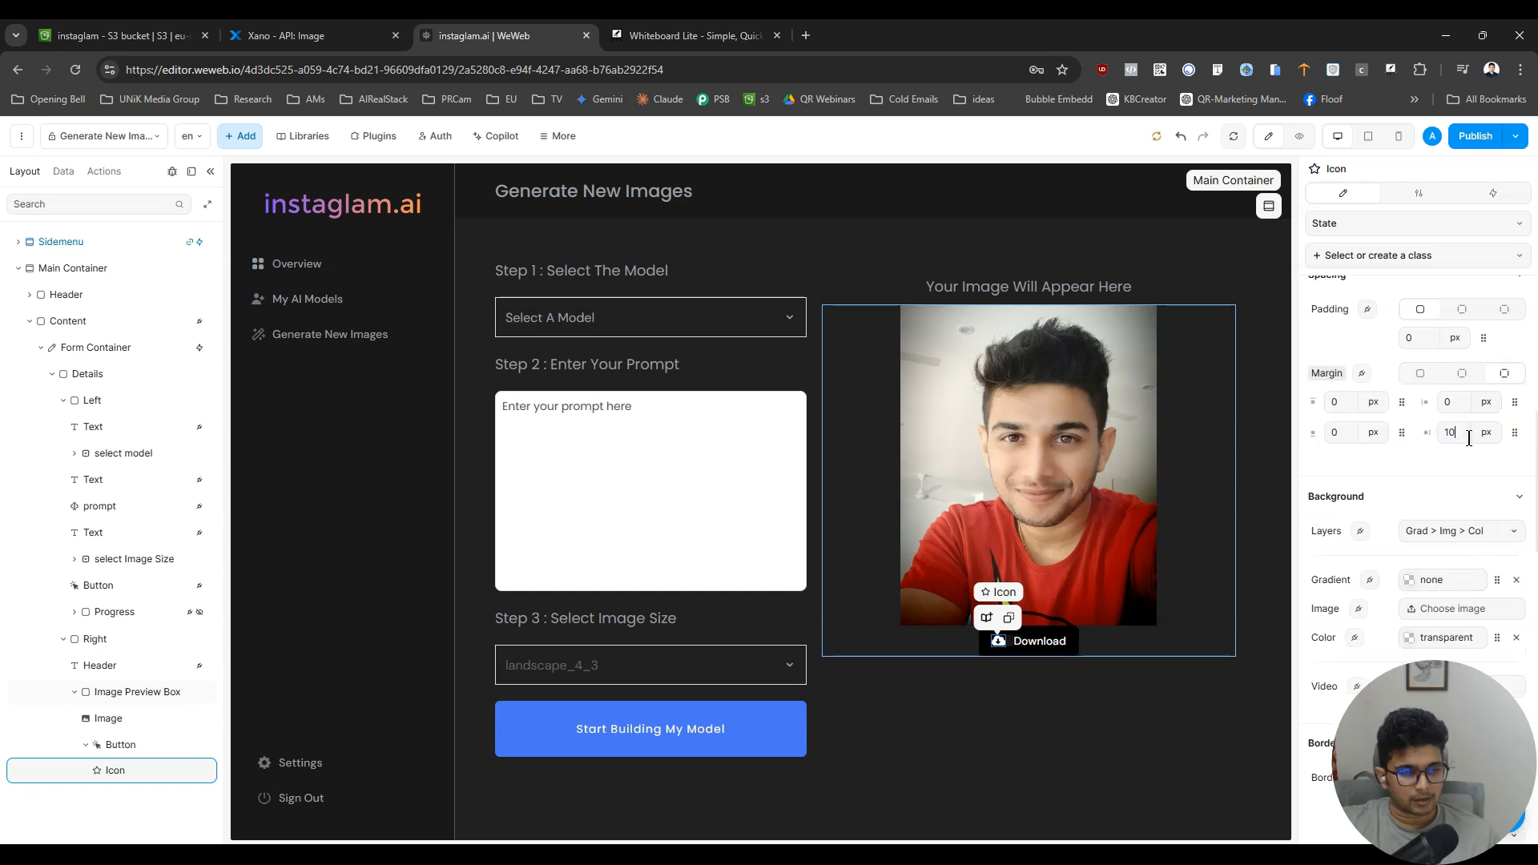
type("==")
key("BackSpace")
key("BackSpace")
type("5")
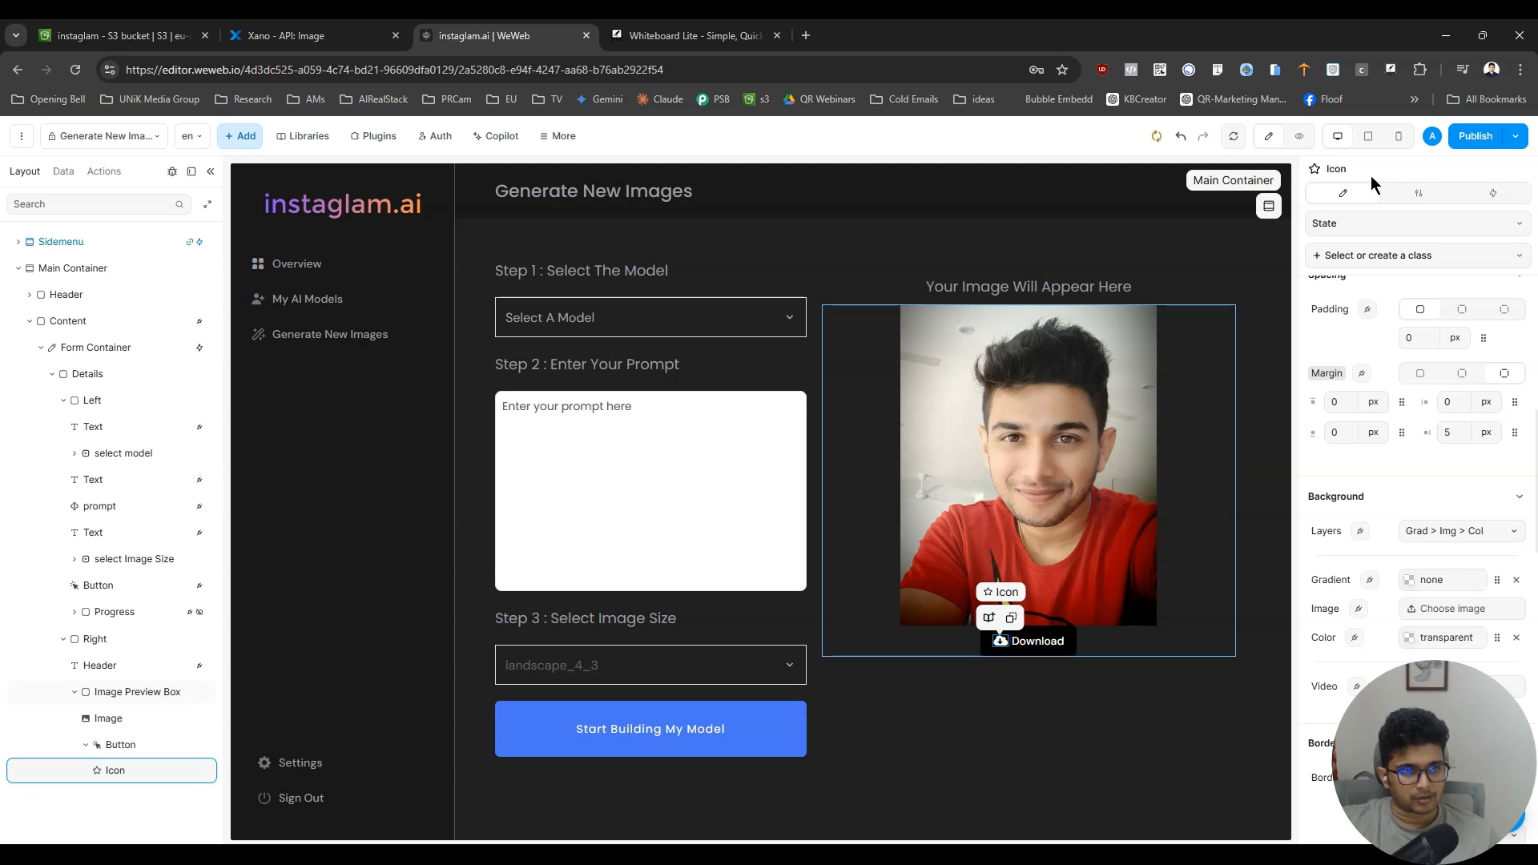
left_click(1300, 137)
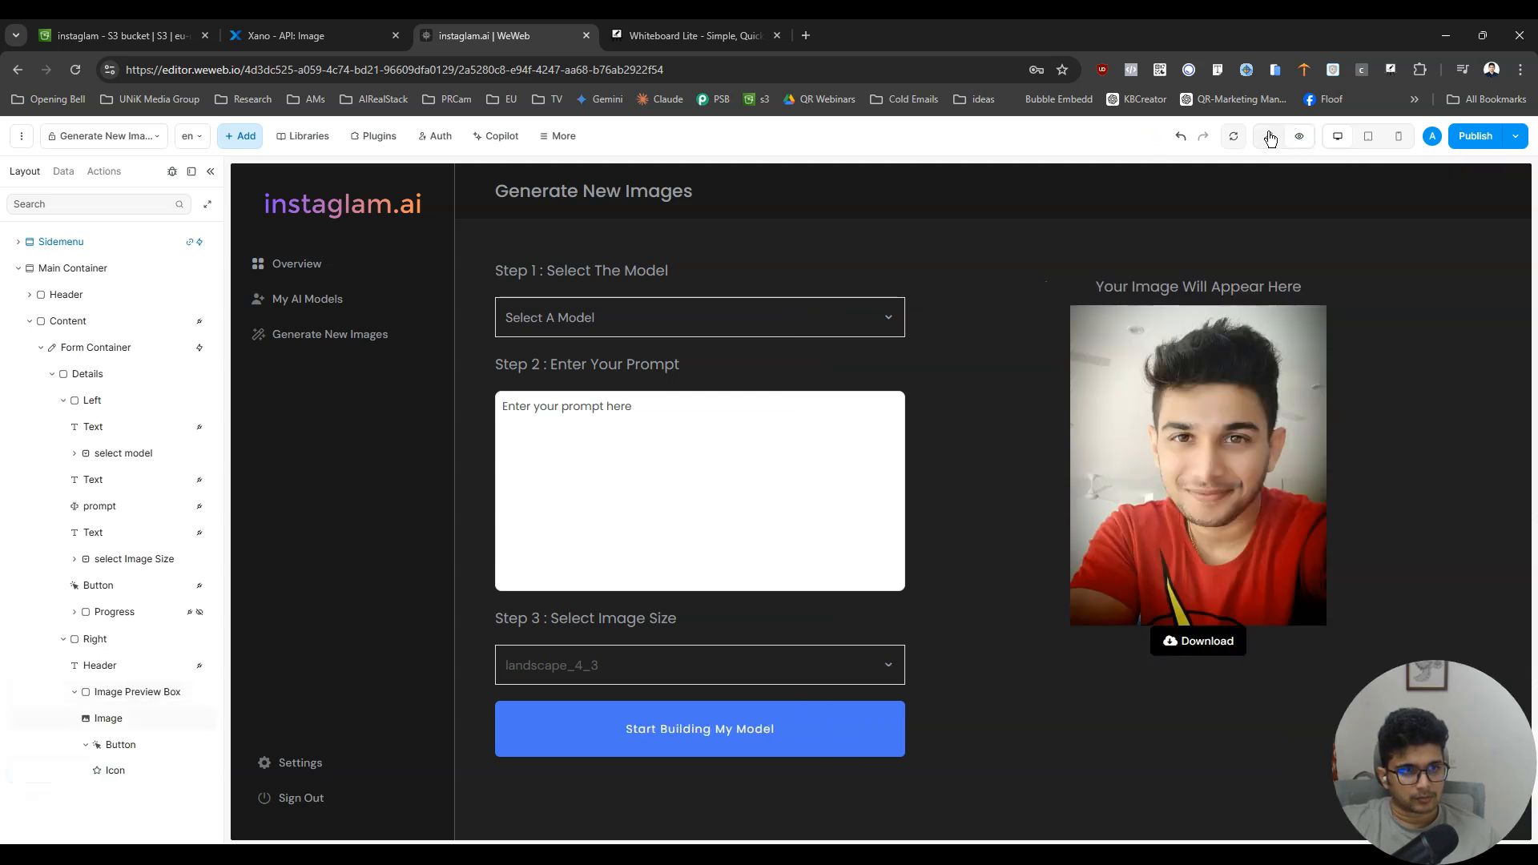
- Return to editing, set the Download button's top margin to 10 px, and preview the page
left_click(1270, 138)
left_click(1072, 649)
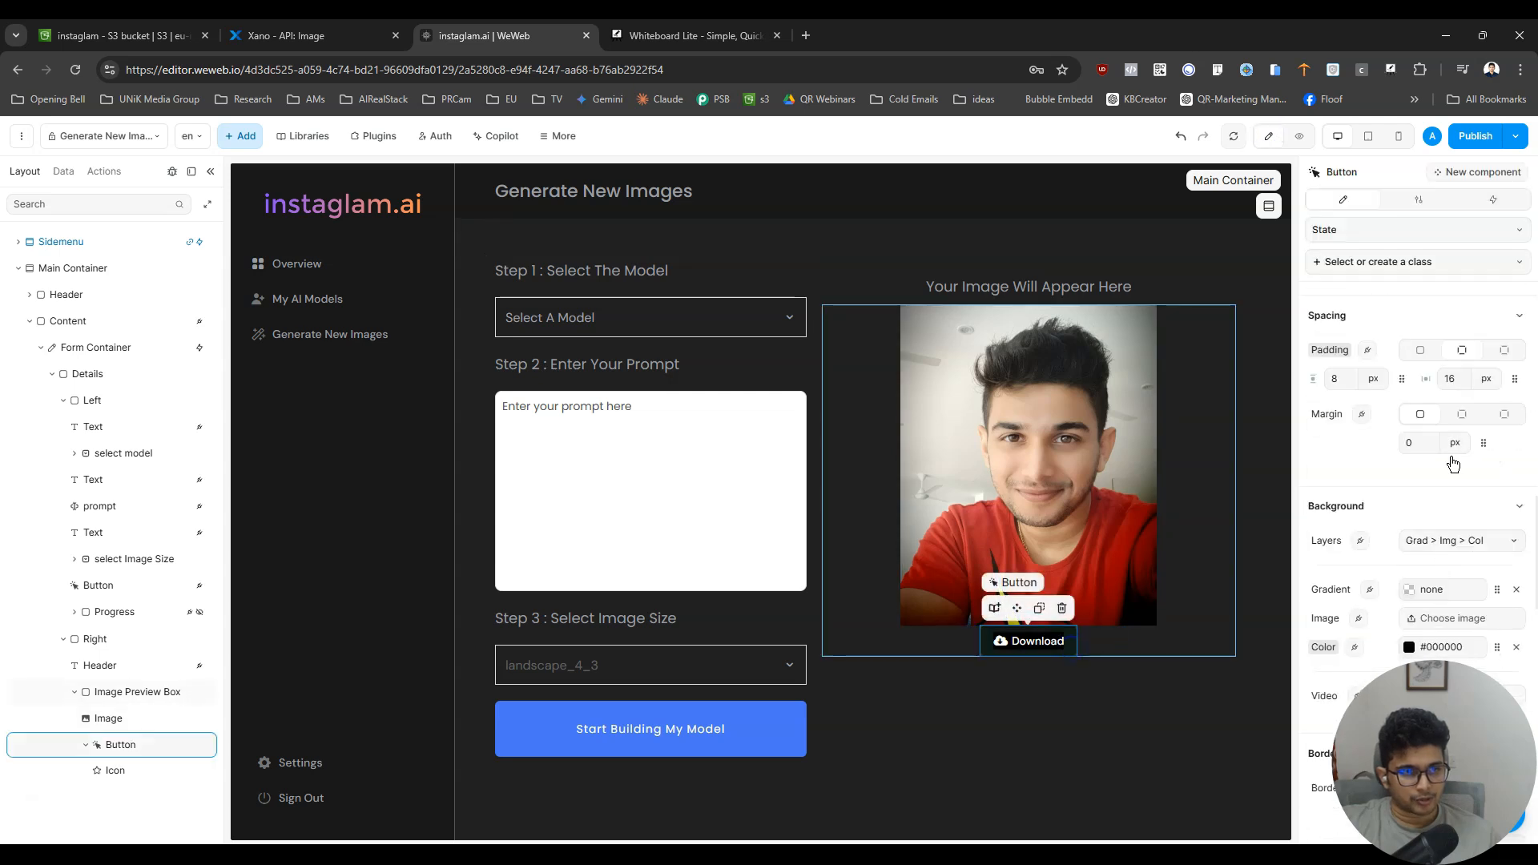
left_click(1504, 415)
left_click(1346, 442)
type("10")
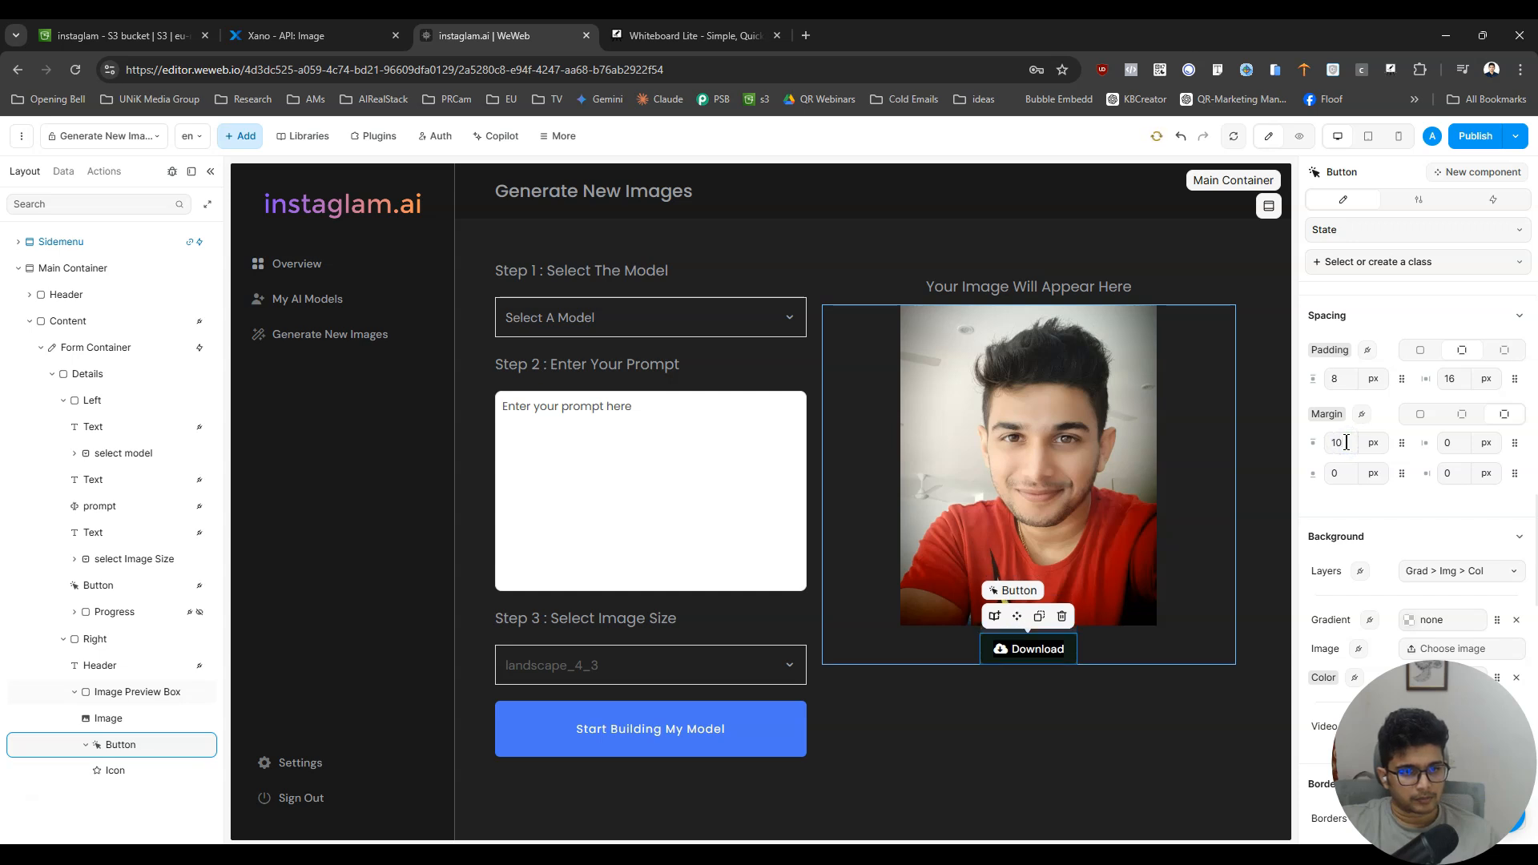
left_click(1299, 136)
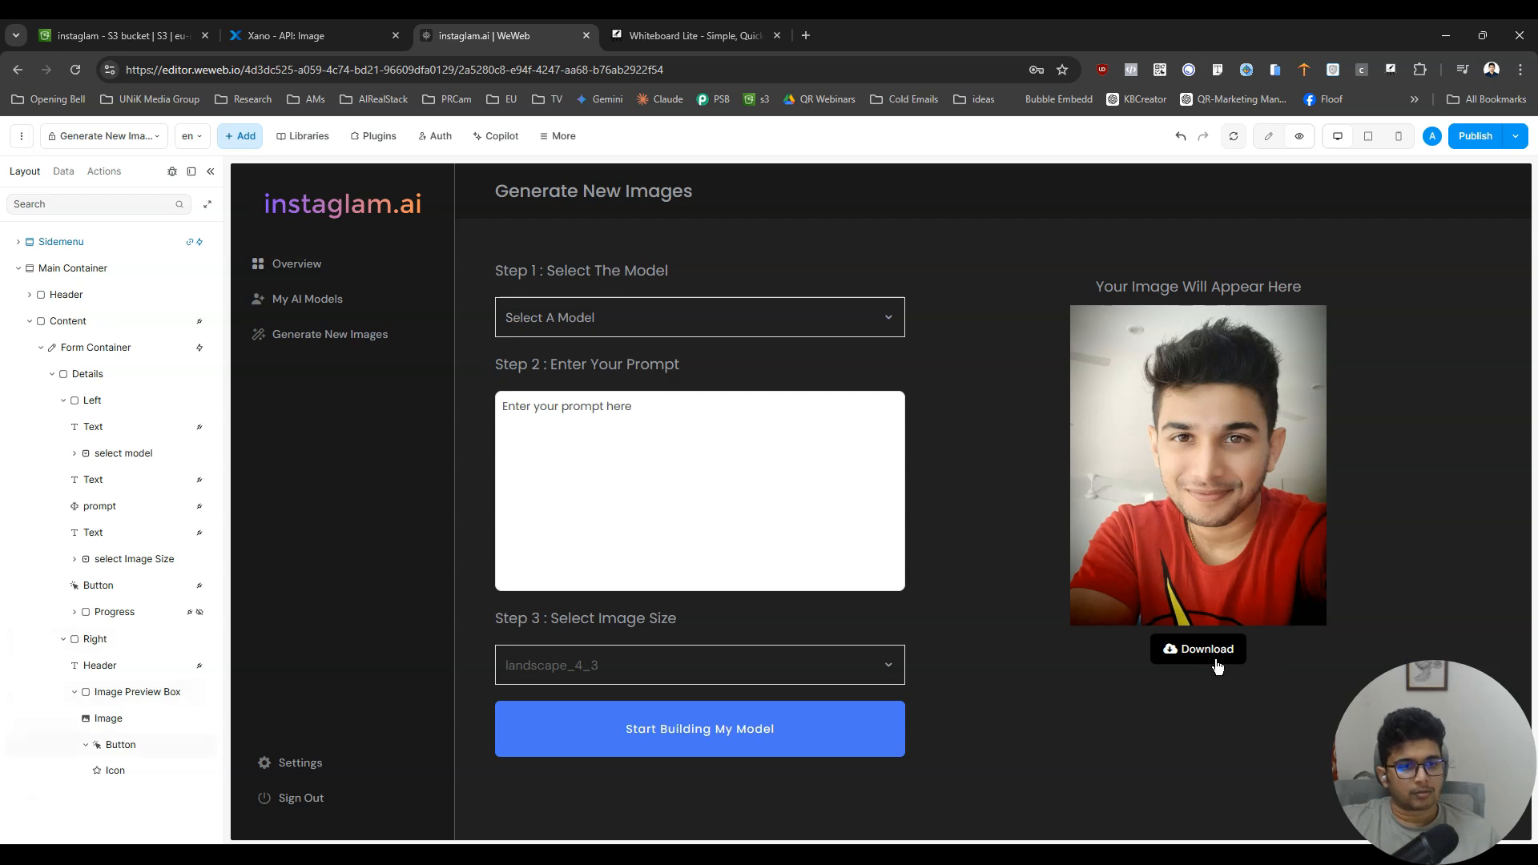
- Return to editing and make the Download button's background color fully transparent by lowering its opacity to 0
left_click(1272, 135)
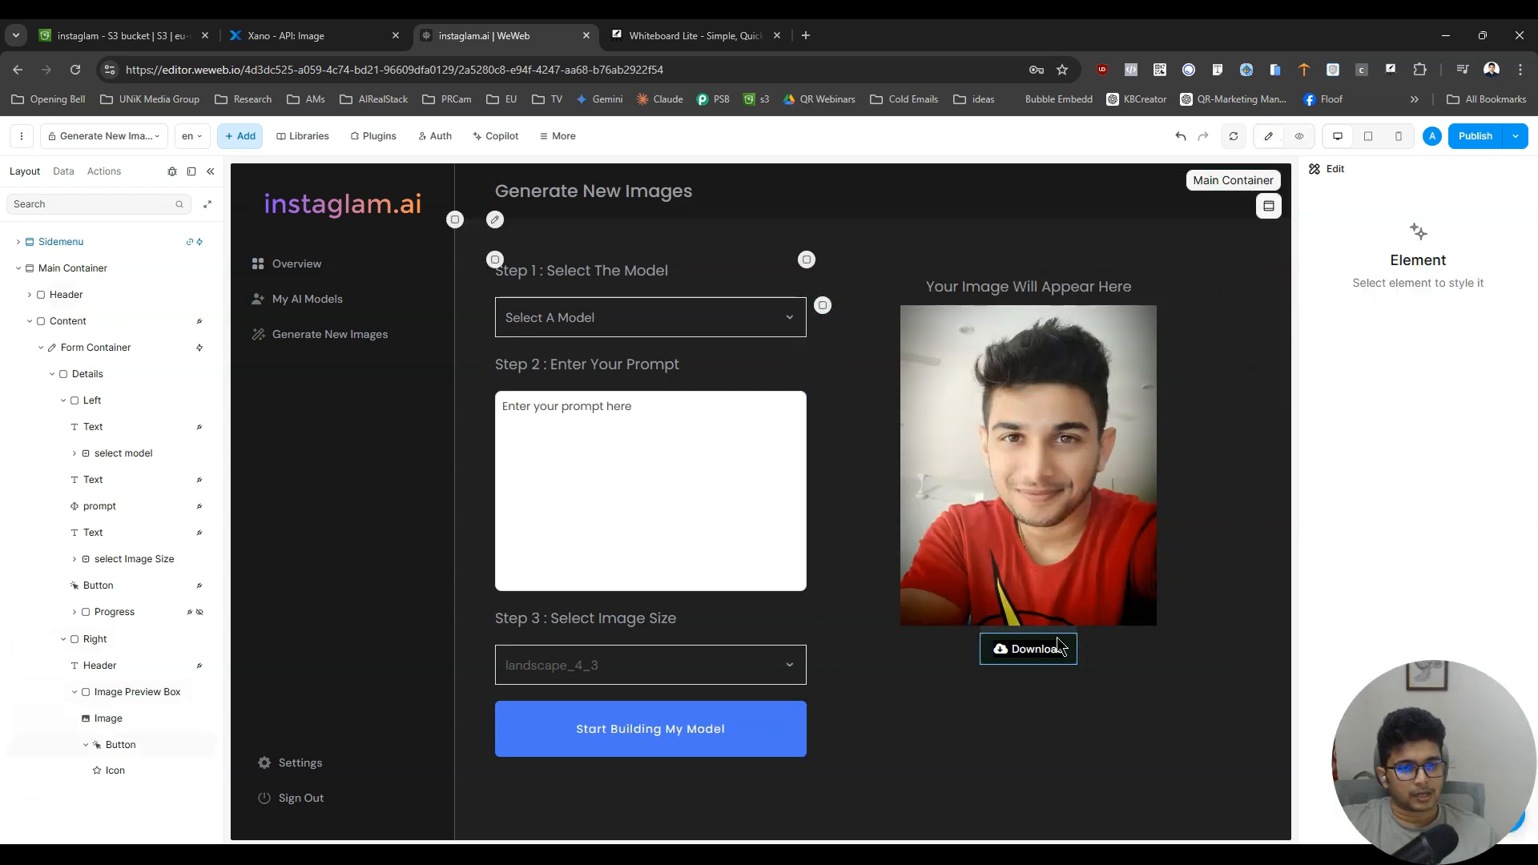
left_click(1057, 647)
scroll(1442, 457, "down", 10)
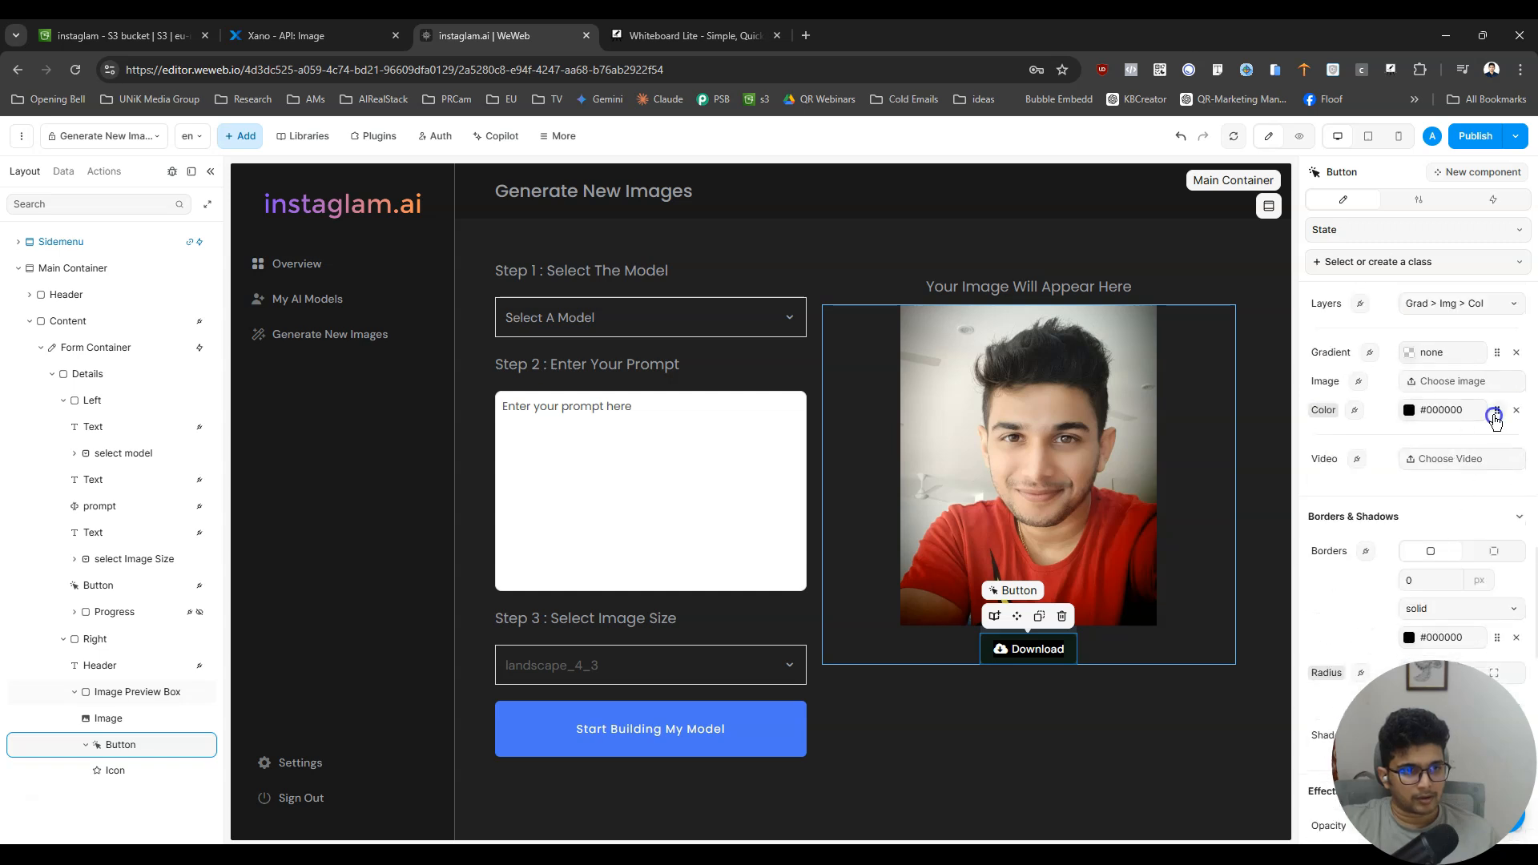
left_click(1495, 416)
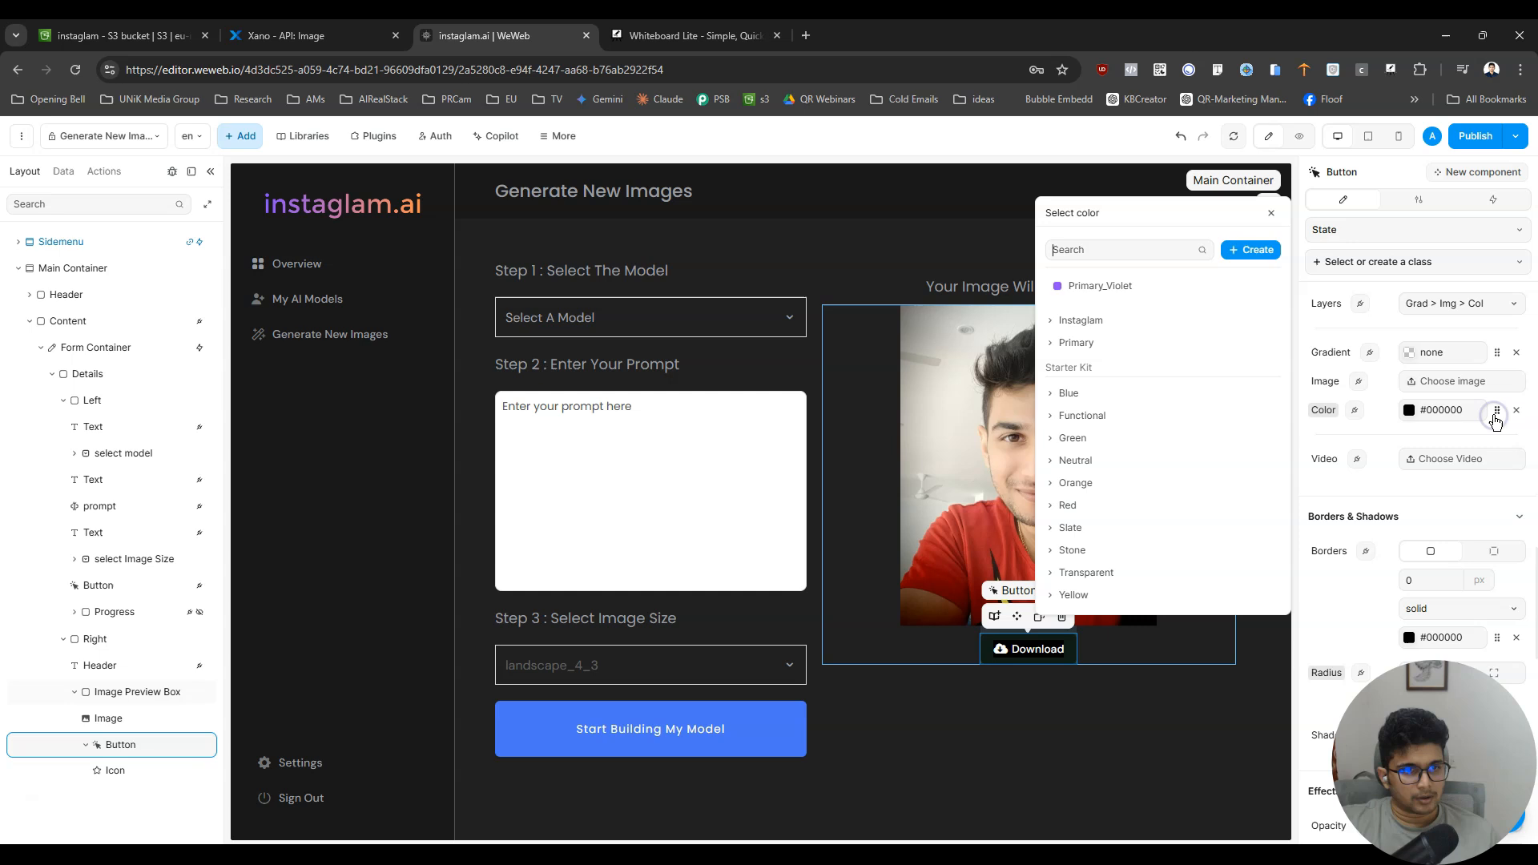
left_click(1083, 321)
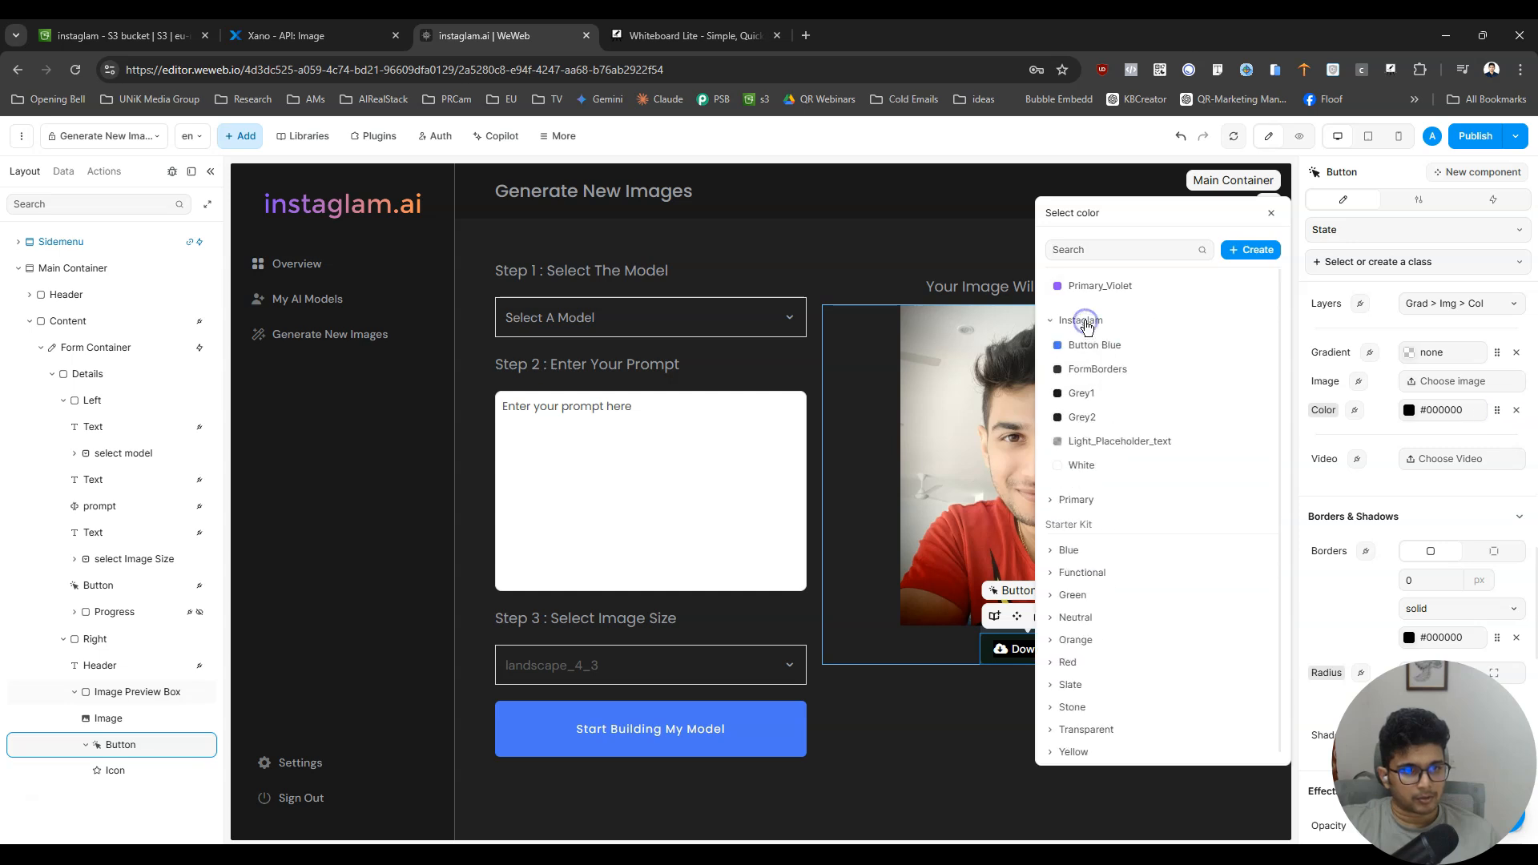
left_click(1084, 321)
left_click(1461, 420)
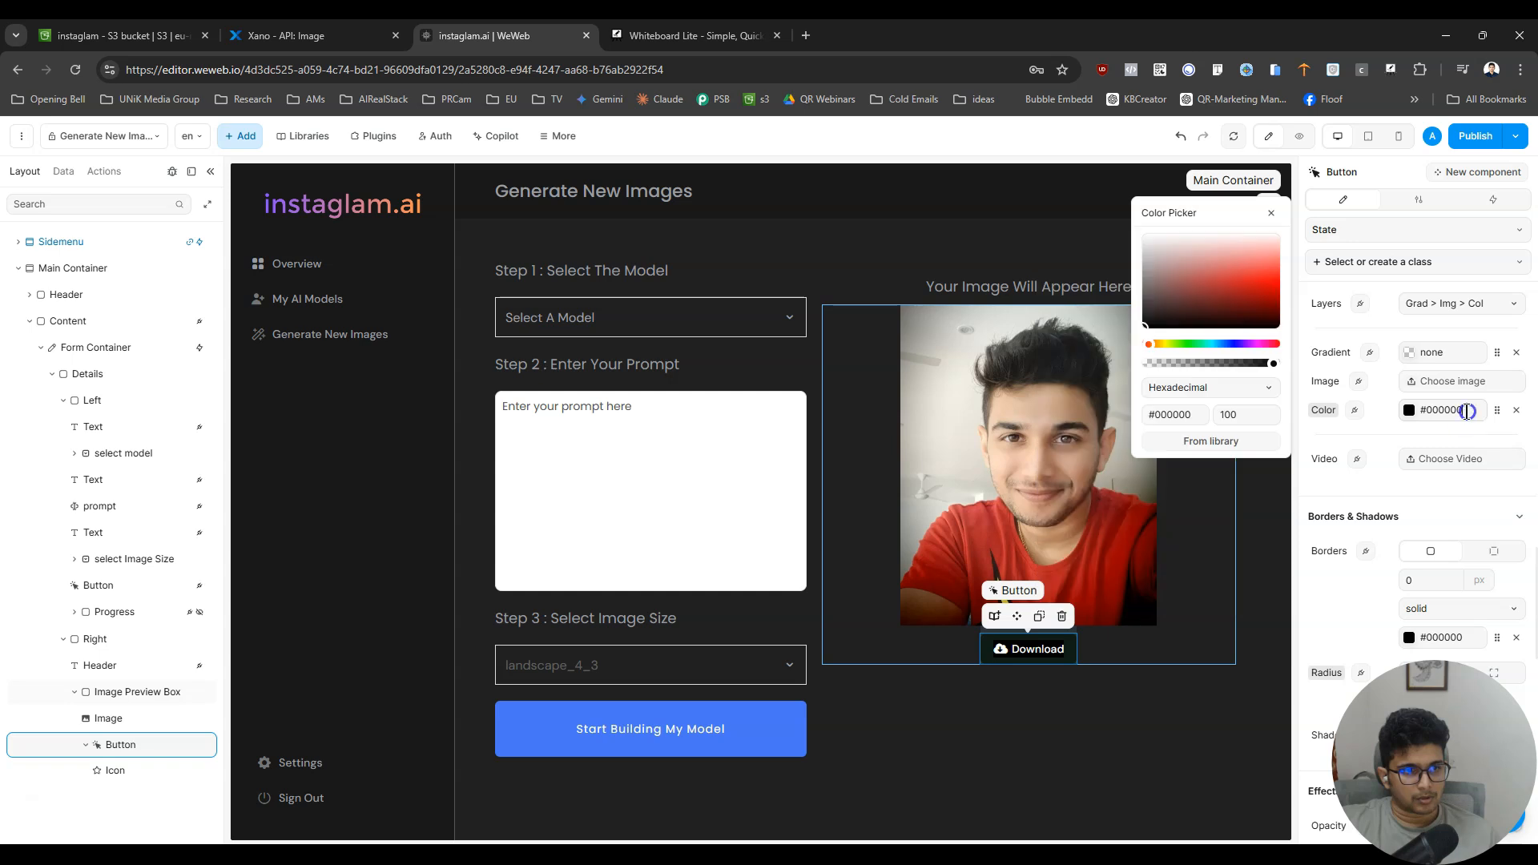
left_click_drag(1275, 363, 1048, 378)
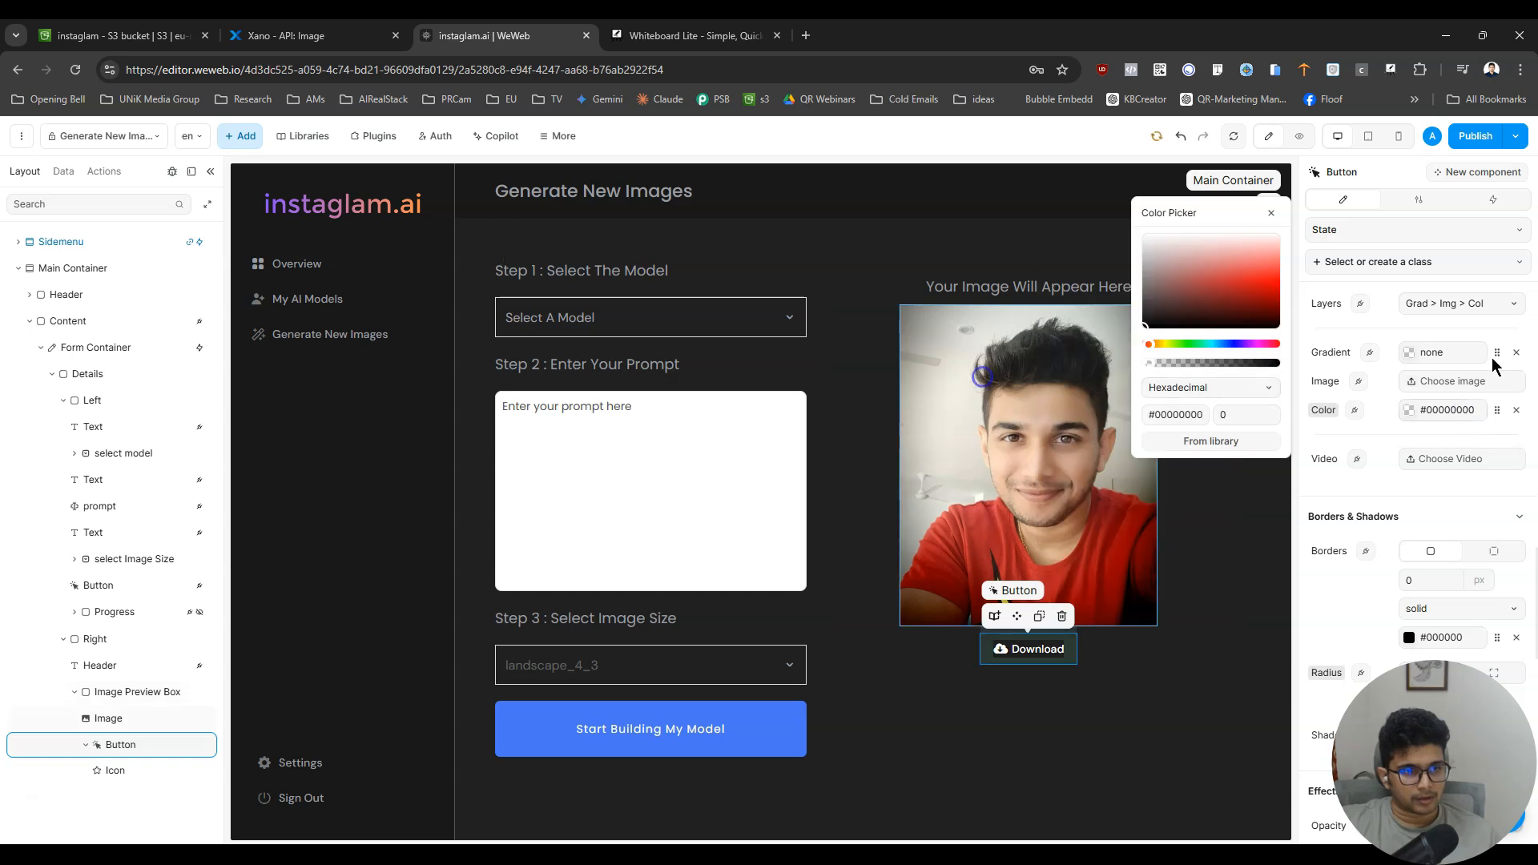
- Preview the page, return to editing and give the Download button a 1 px border in the Instaglam Grey2 color
left_click(1297, 137)
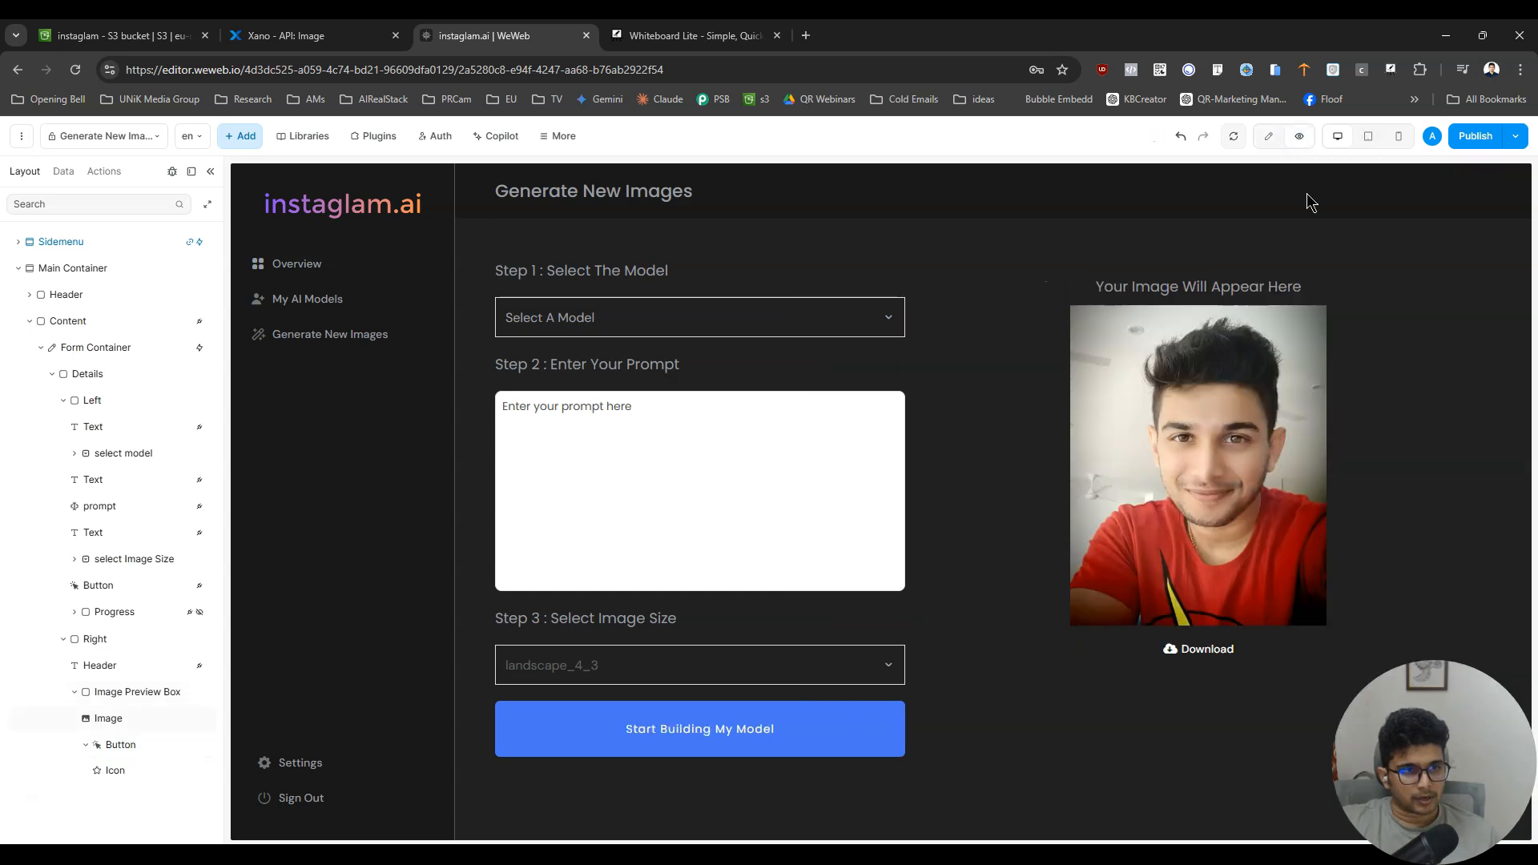
left_click(1268, 135)
left_click(1032, 648)
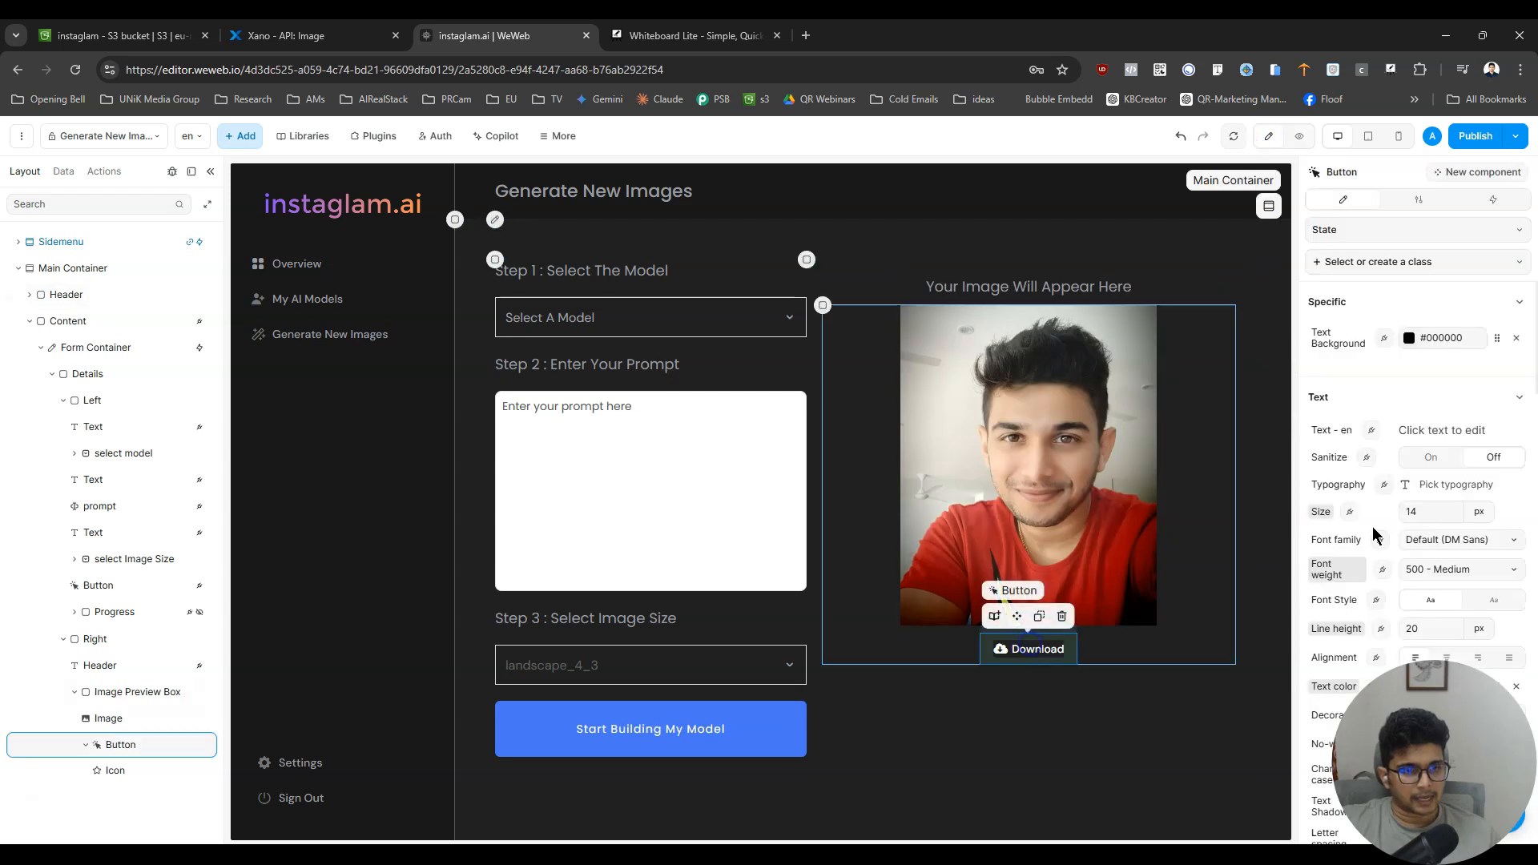
scroll(1483, 473, "down", 10)
scroll(1480, 471, "down", 5)
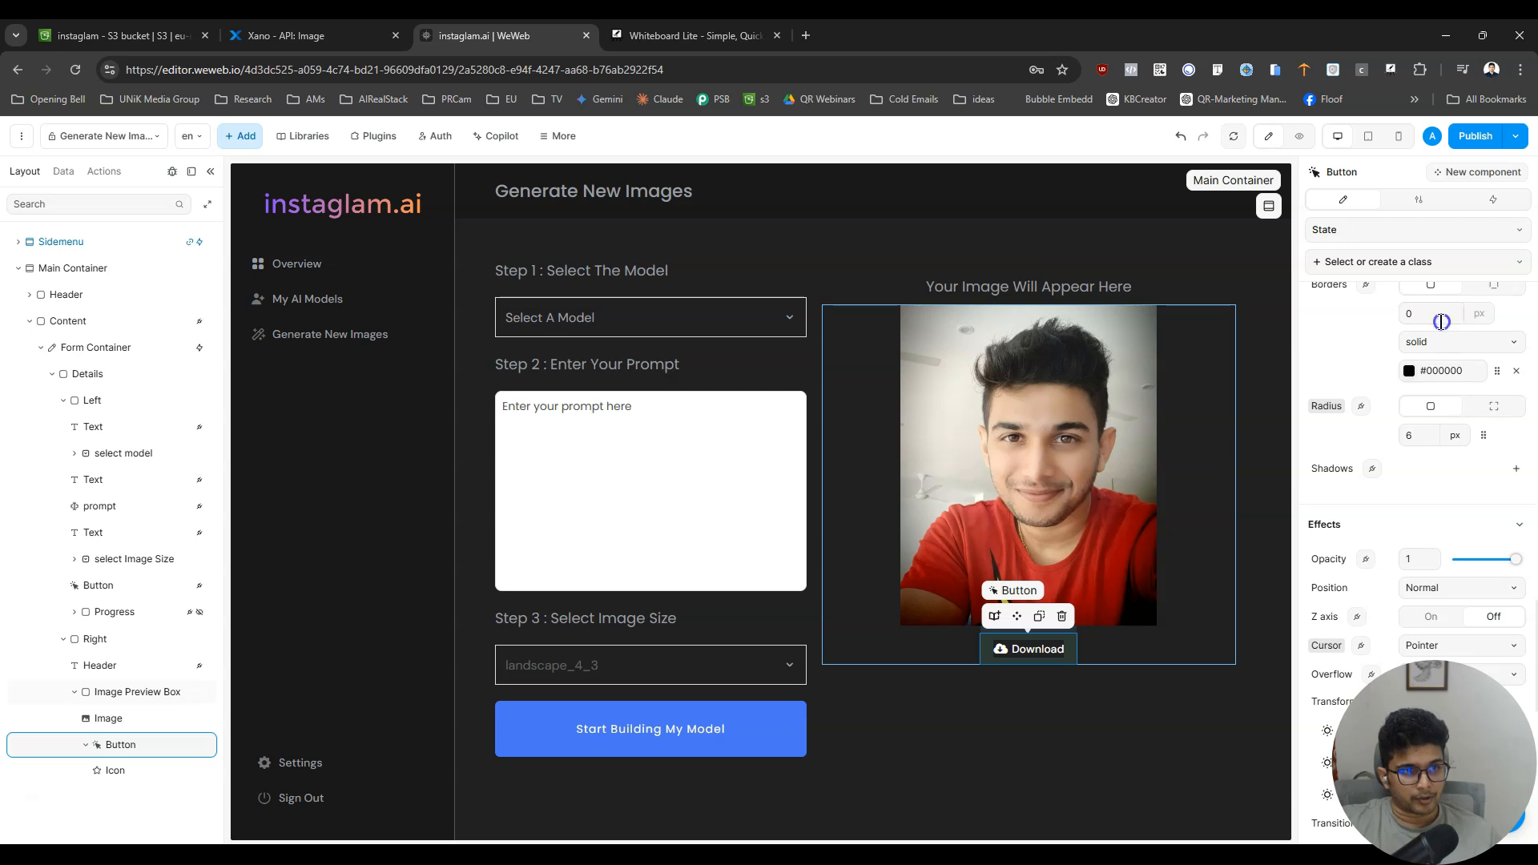
type("1")
left_click(1499, 373)
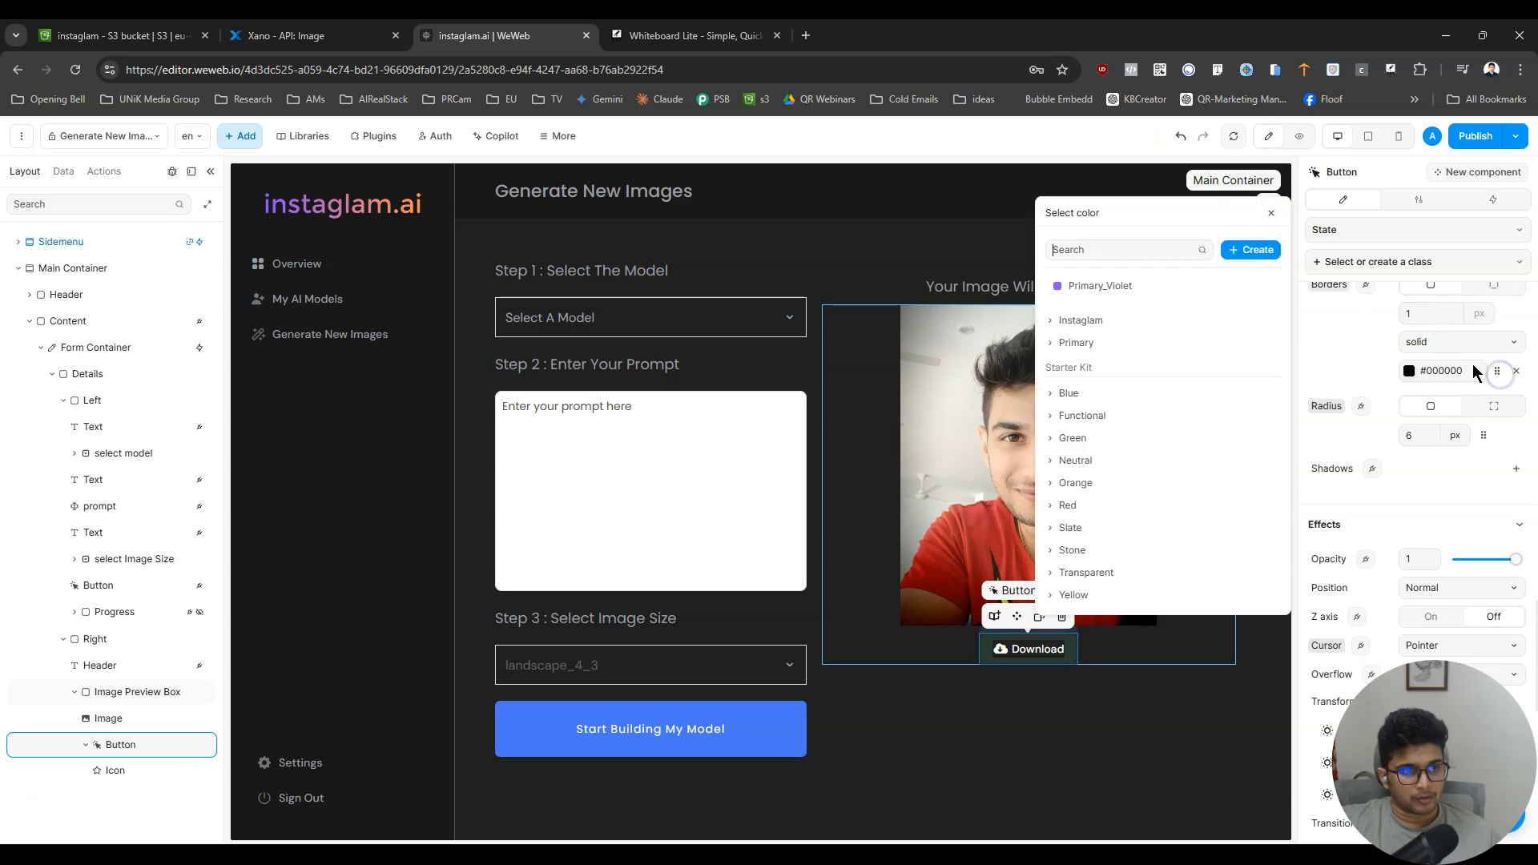
left_click(1078, 342)
left_click(1053, 320)
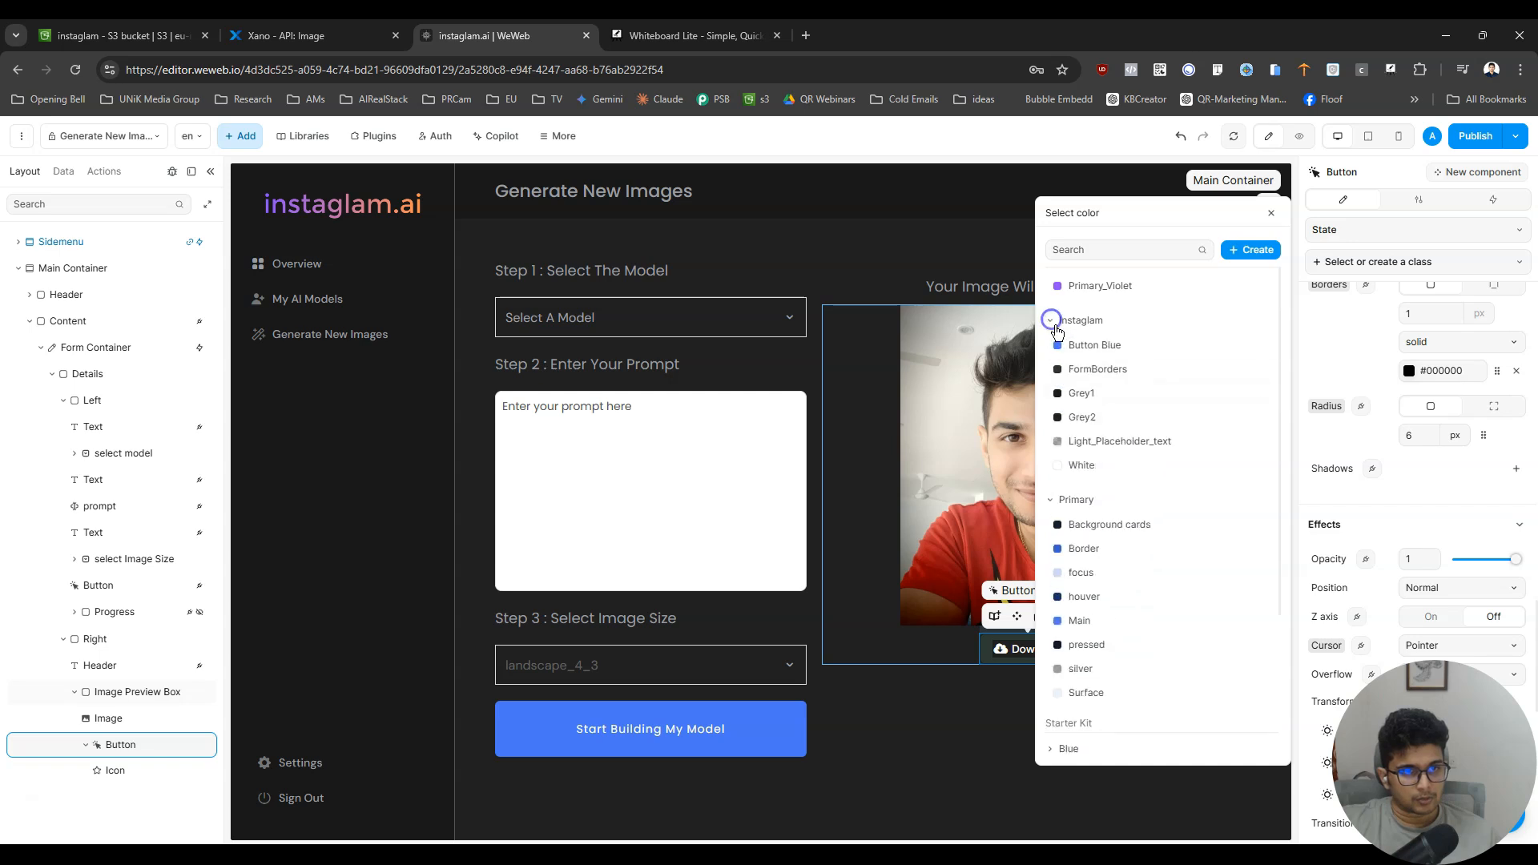
left_click(1081, 418)
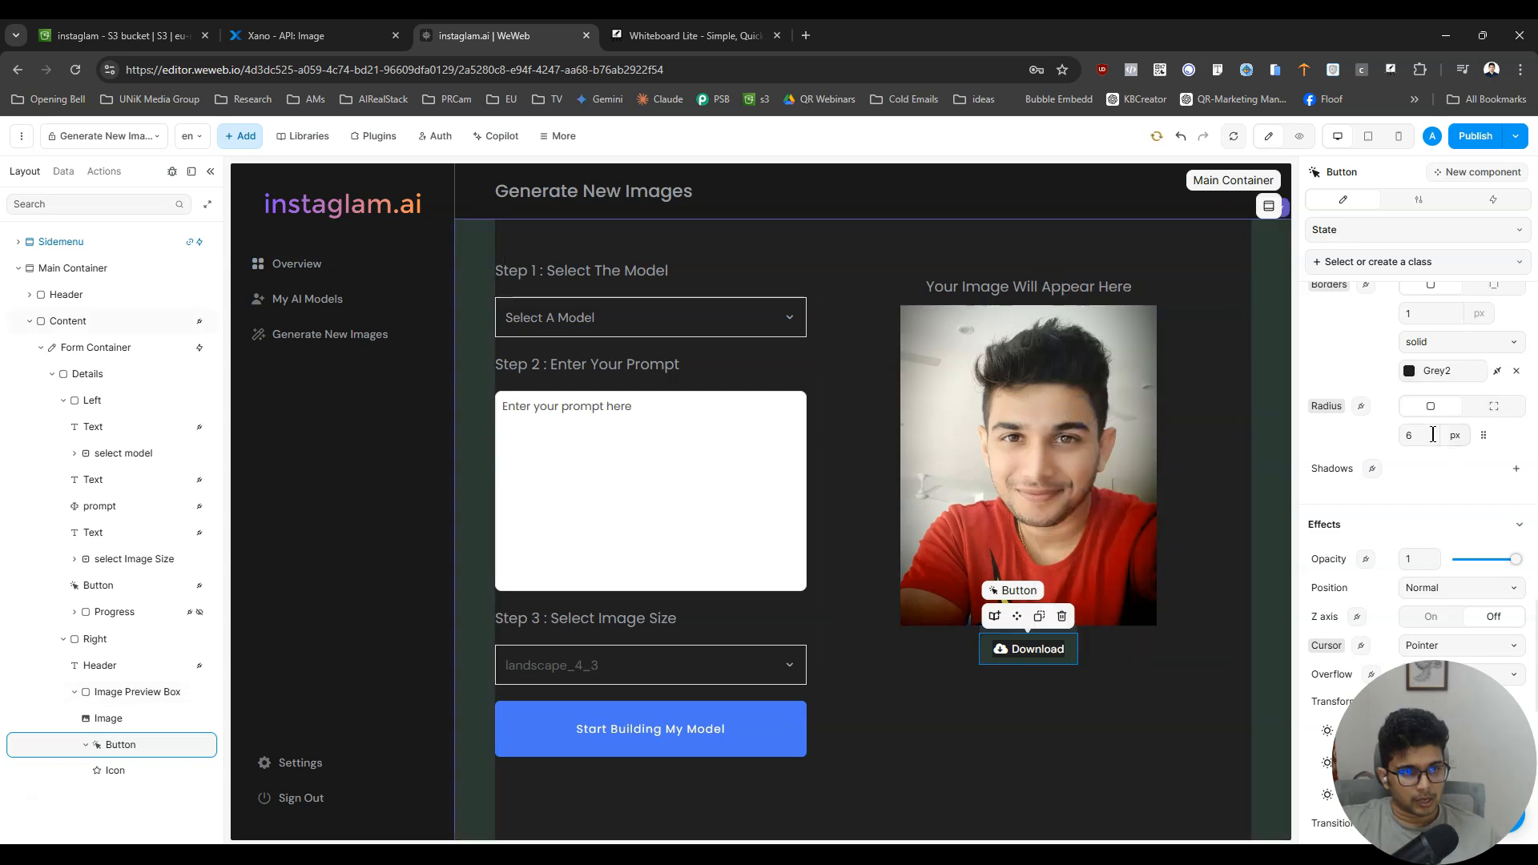
- Set the Download button's corner radius to 10 px and preview the page
type("1")
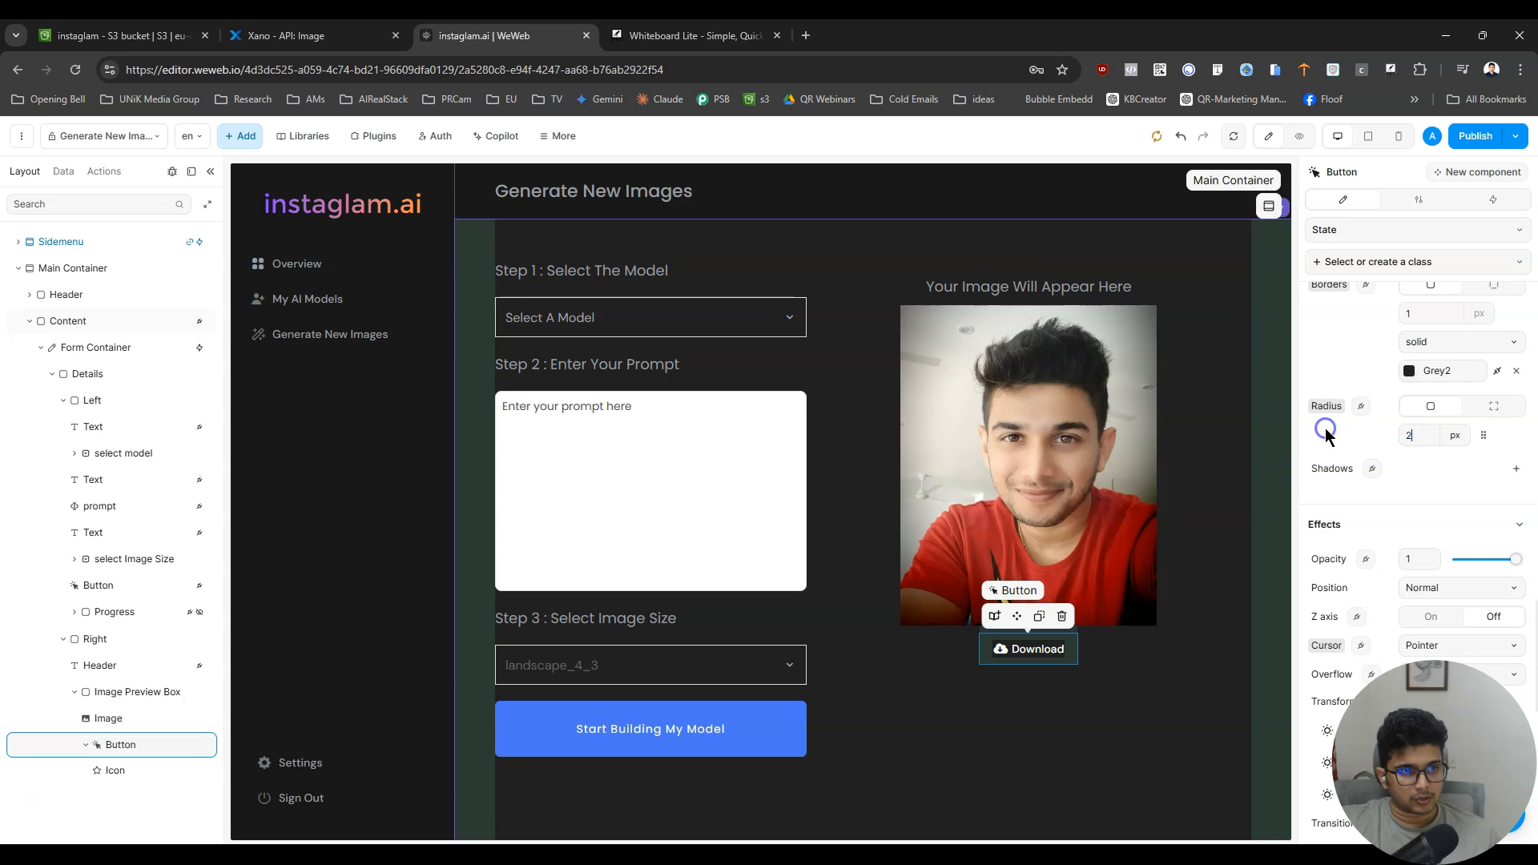
left_click_drag(1426, 440, 1374, 437)
type("10")
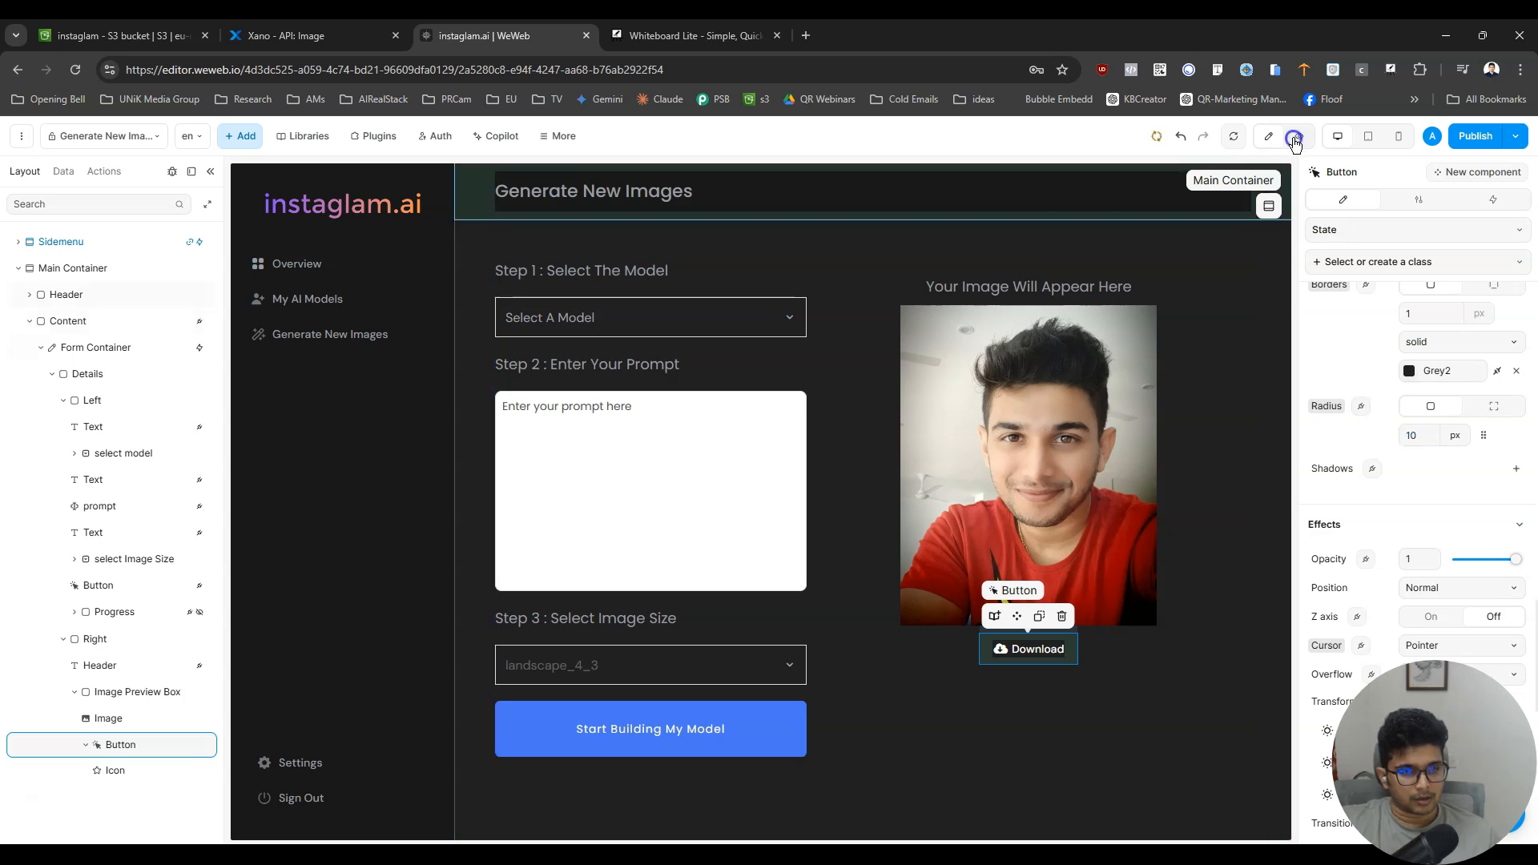
left_click(1295, 139)
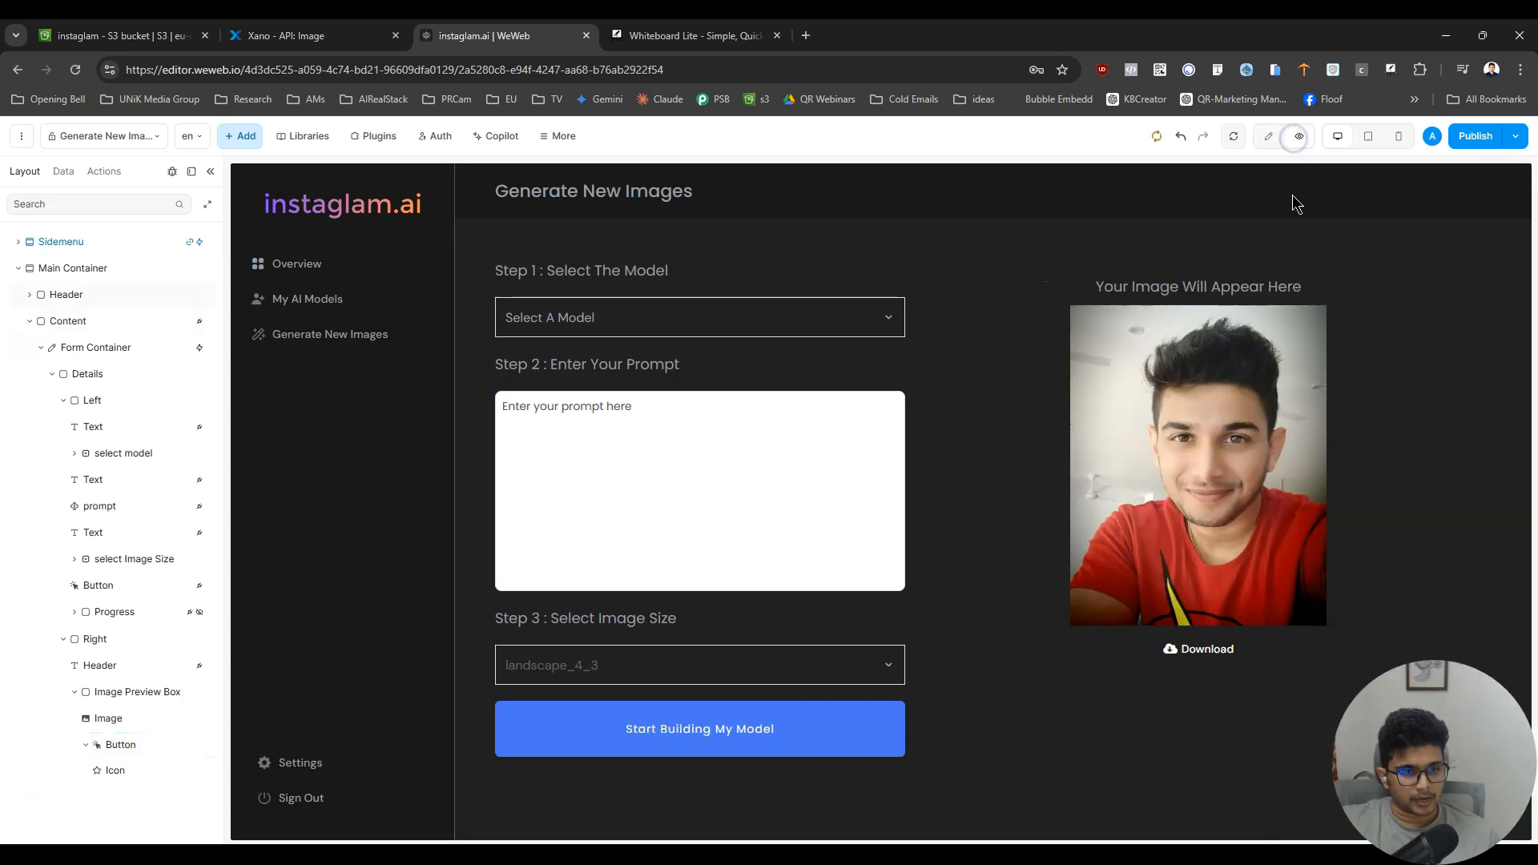
- Return to editing, set the Download button's border width to 2 px, and preview the page
left_click(1282, 138)
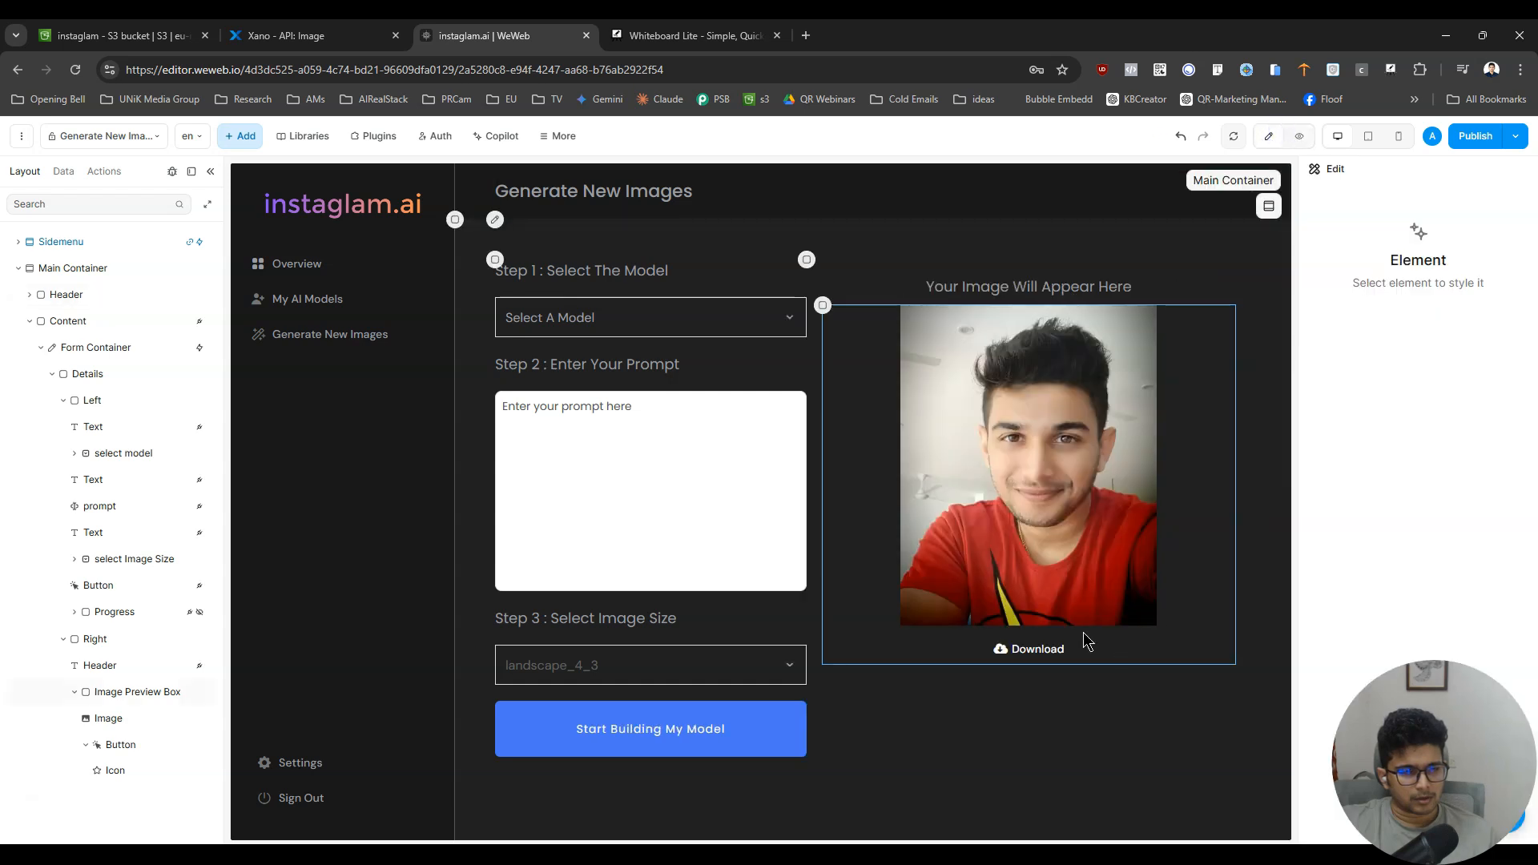
left_click(1066, 651)
scroll(1438, 549, "down", 10)
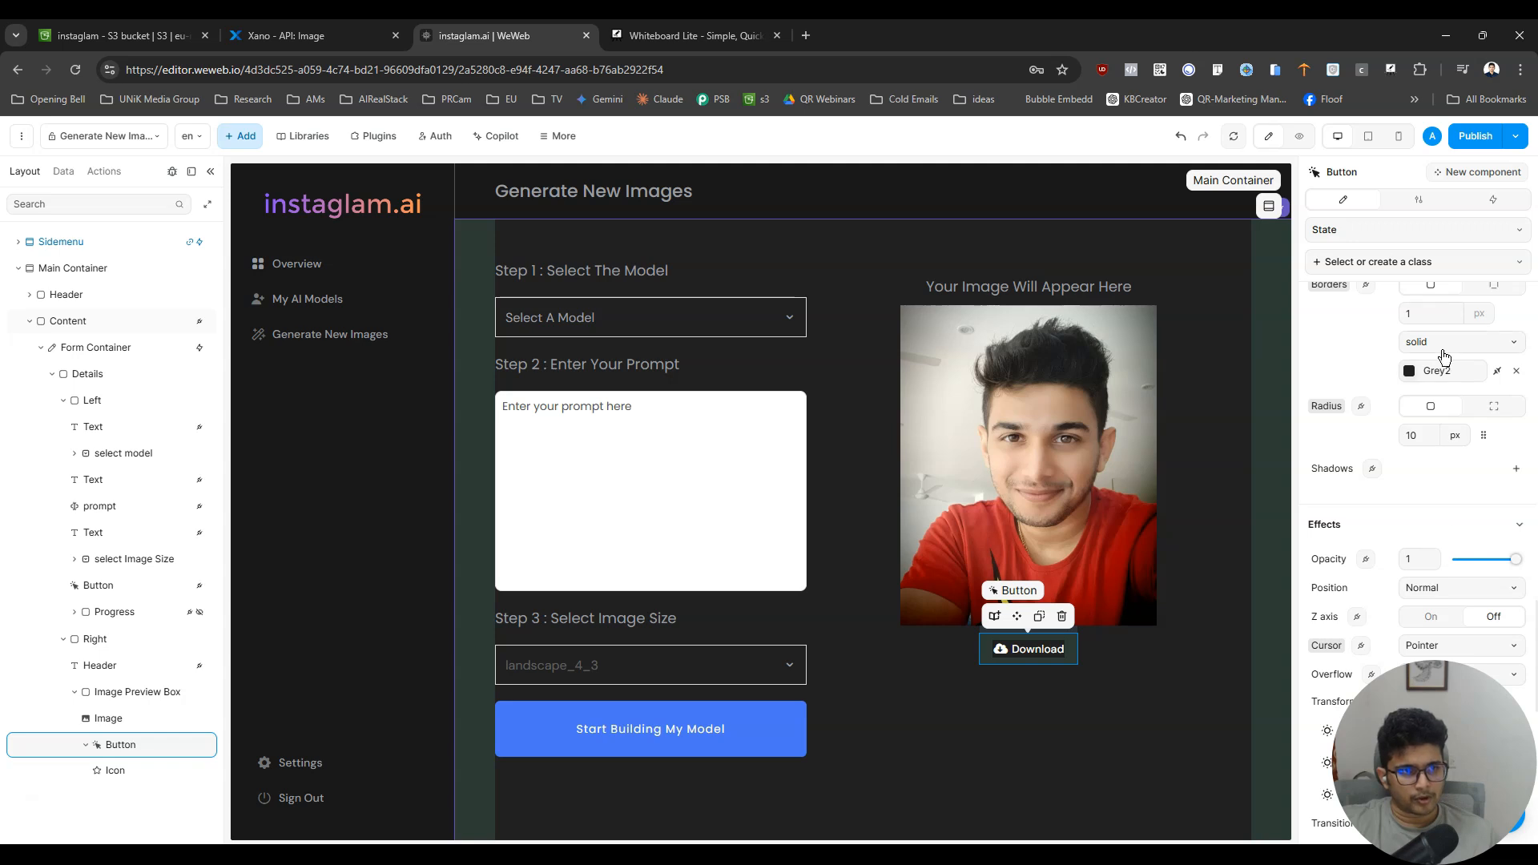
type("2")
left_click(1301, 135)
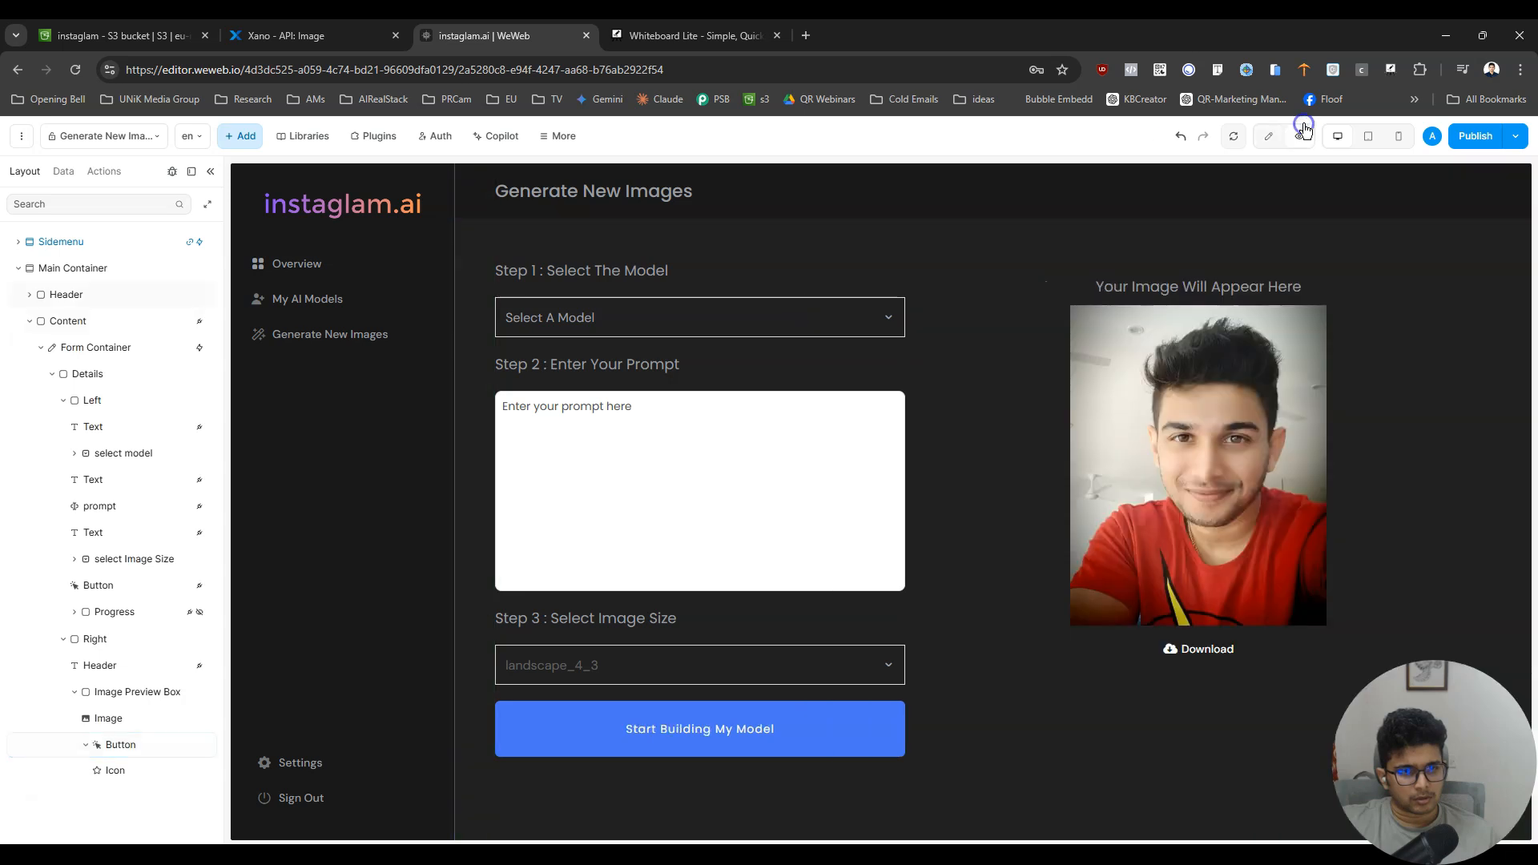
- Return to editing, reset the Download button's border color and reapply Grey2 from the Instaglam colors, and preview the page
left_click(1268, 135)
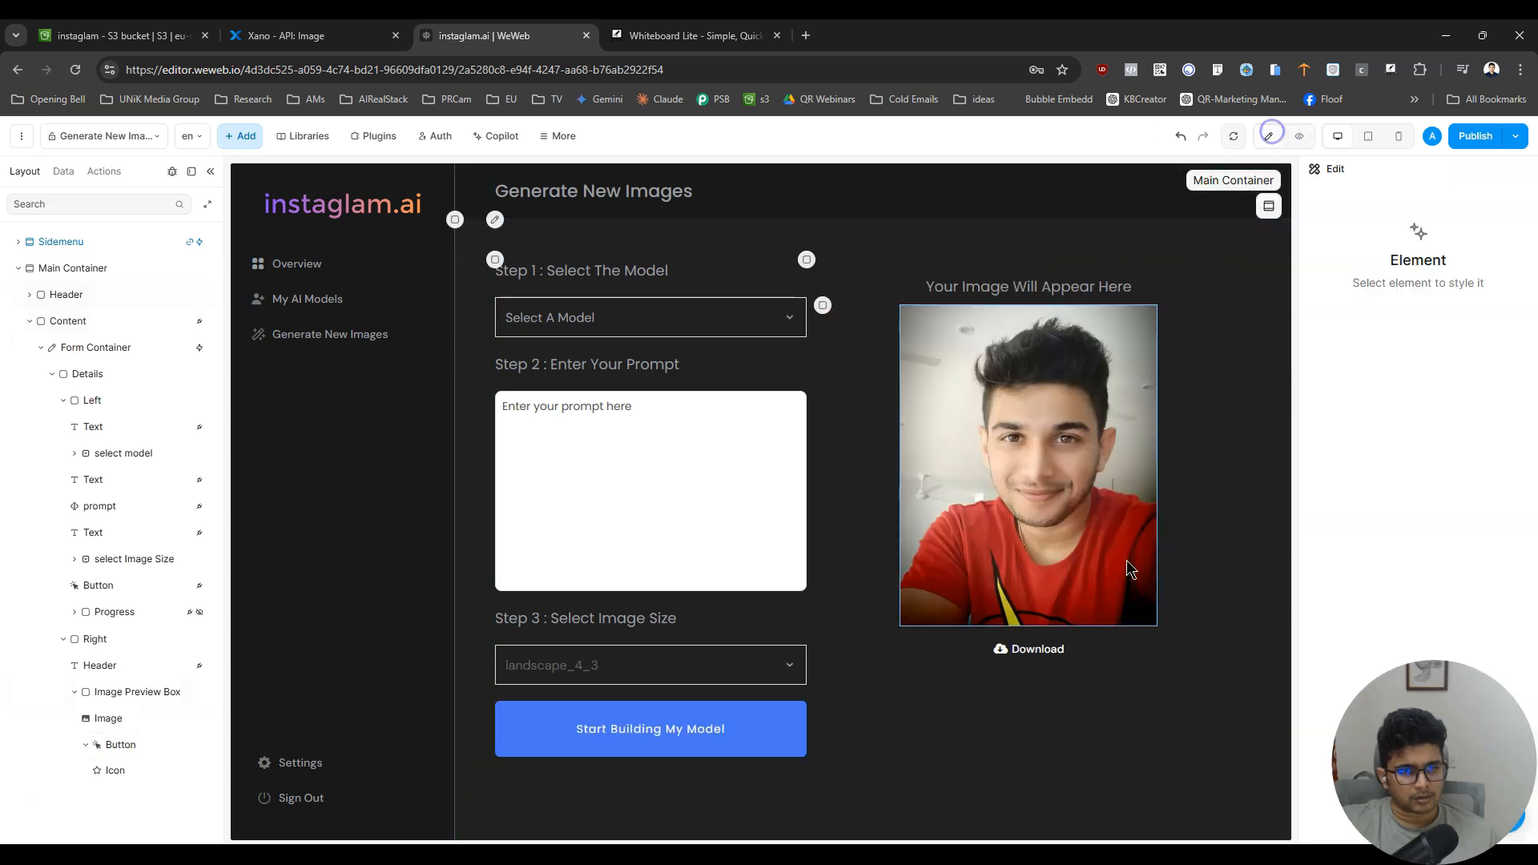
left_click(1049, 641)
scroll(1472, 496, "down", 10)
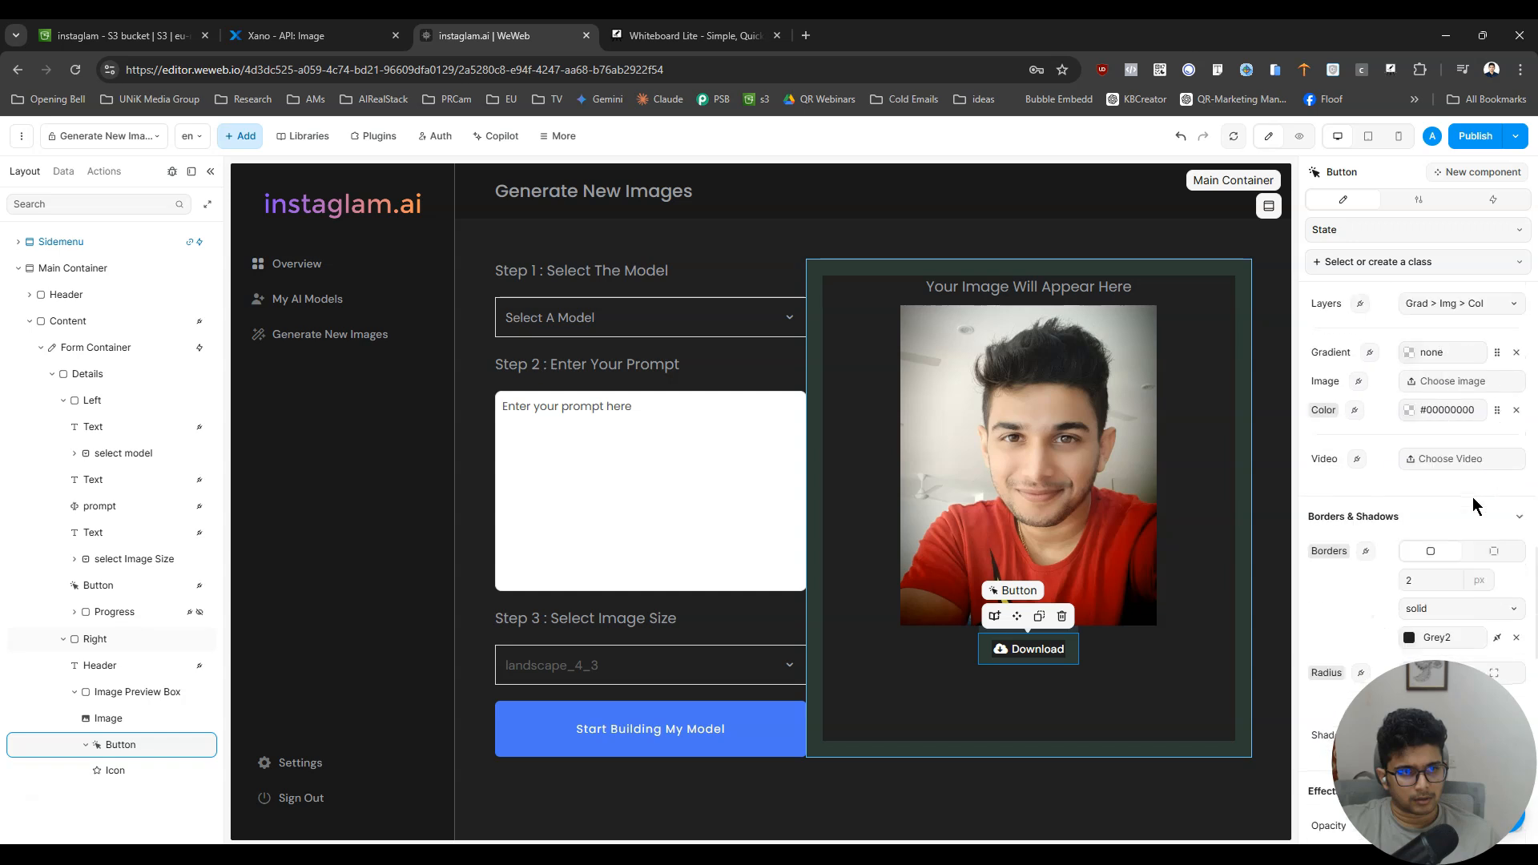
left_click(1496, 370)
left_click(1497, 370)
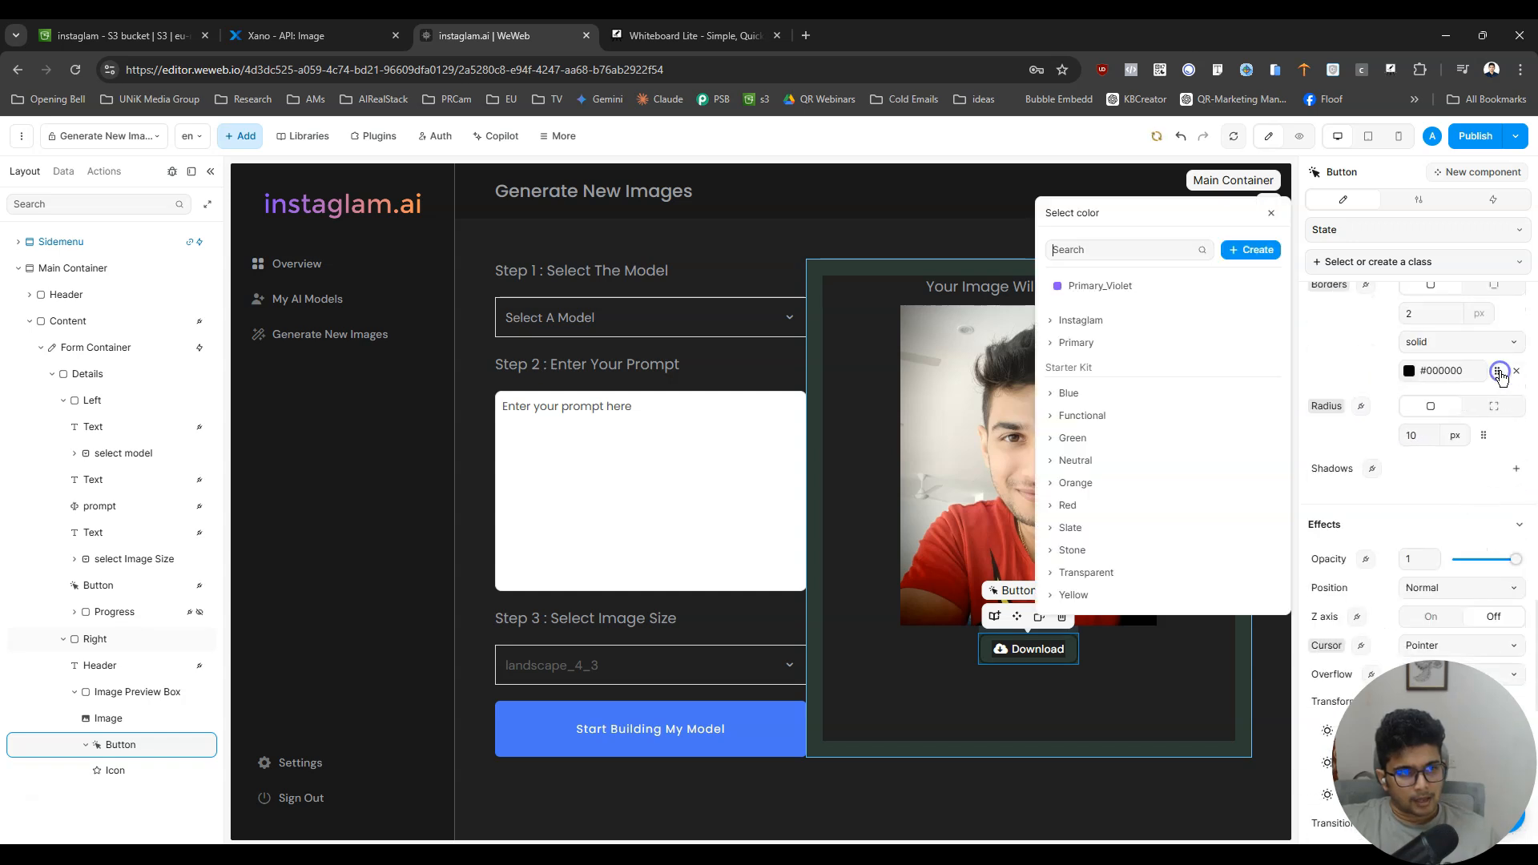
left_click(1056, 319)
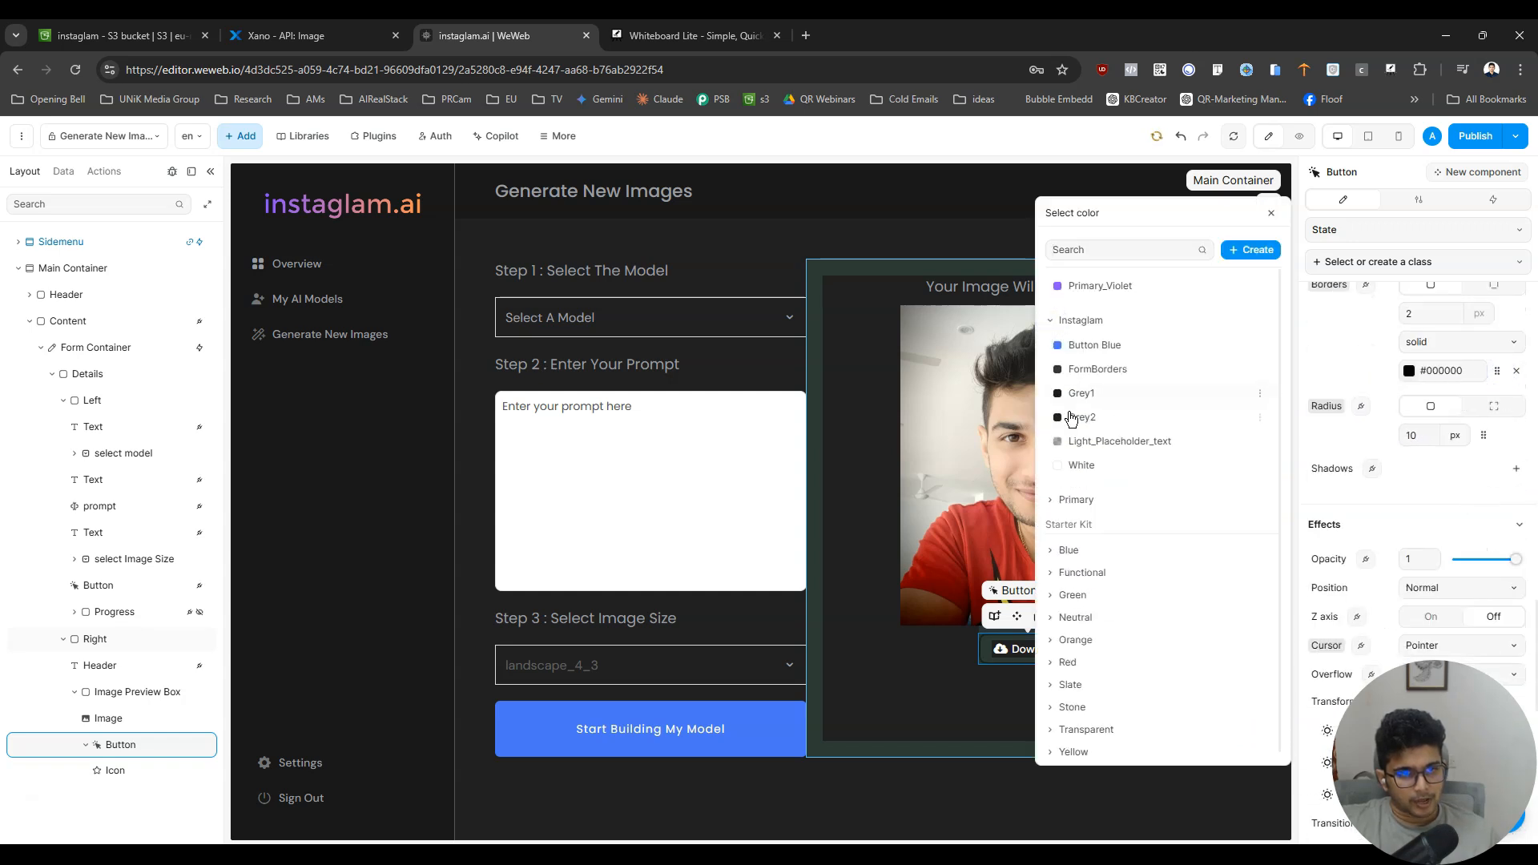
left_click(1068, 417)
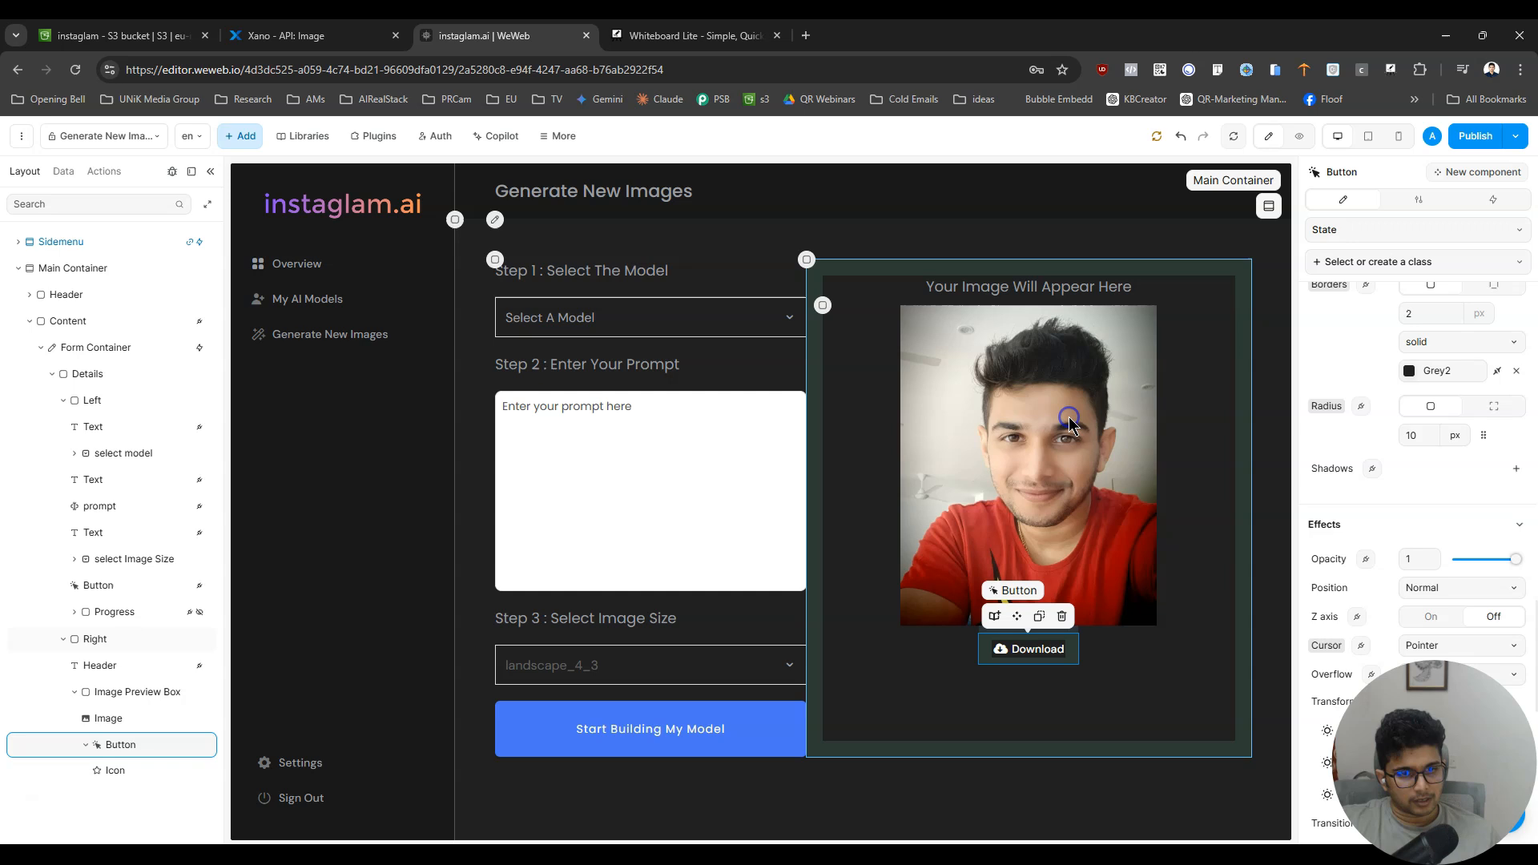
left_click(1306, 138)
- Return to editing, change the Download button's border color to Grey1 from the Instaglam colors, and preview the page
left_click(1271, 138)
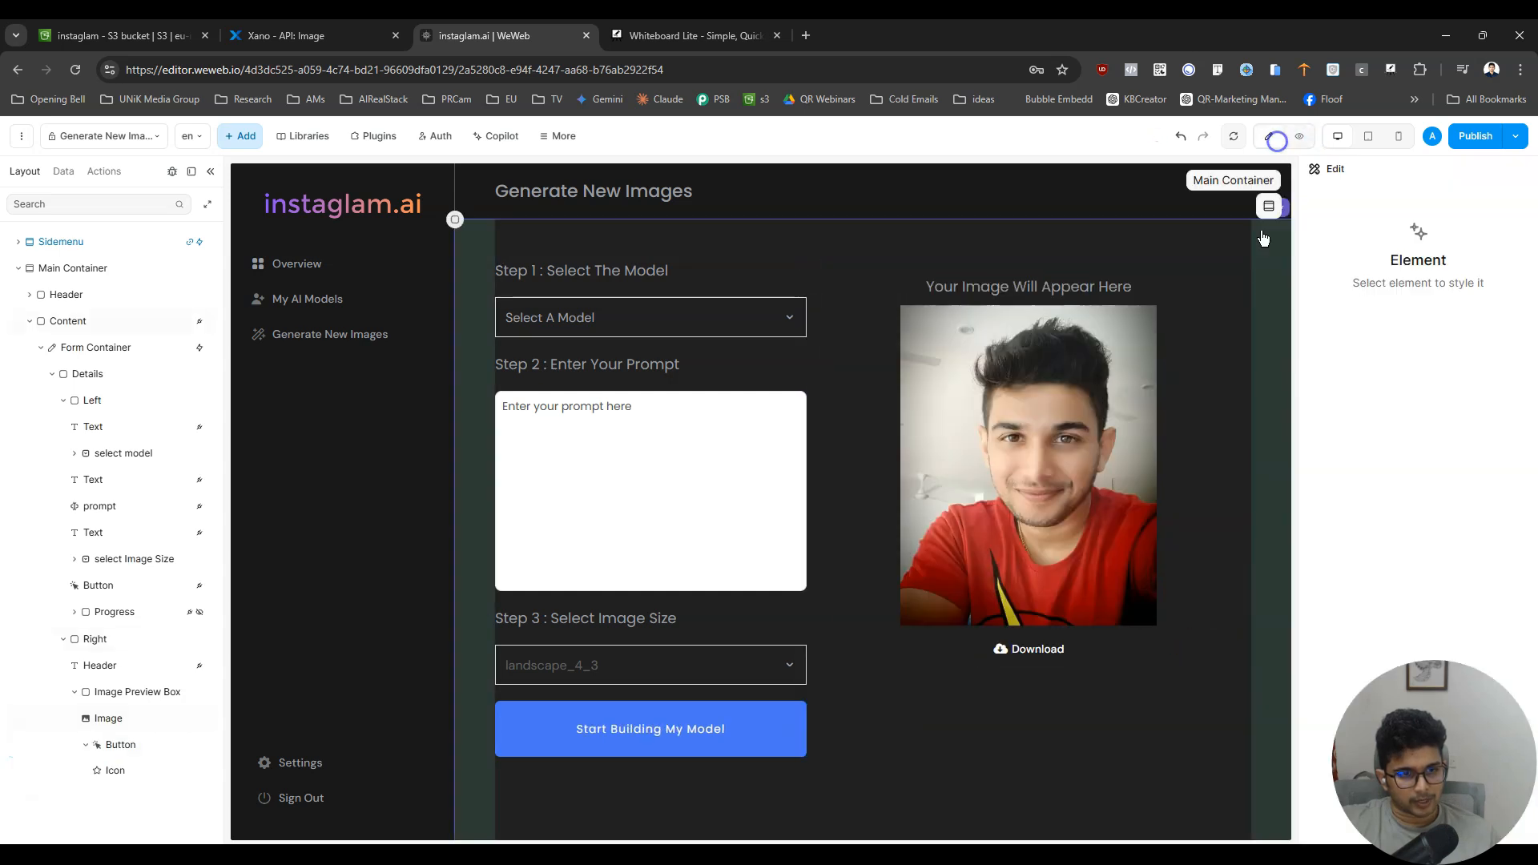
left_click(1026, 646)
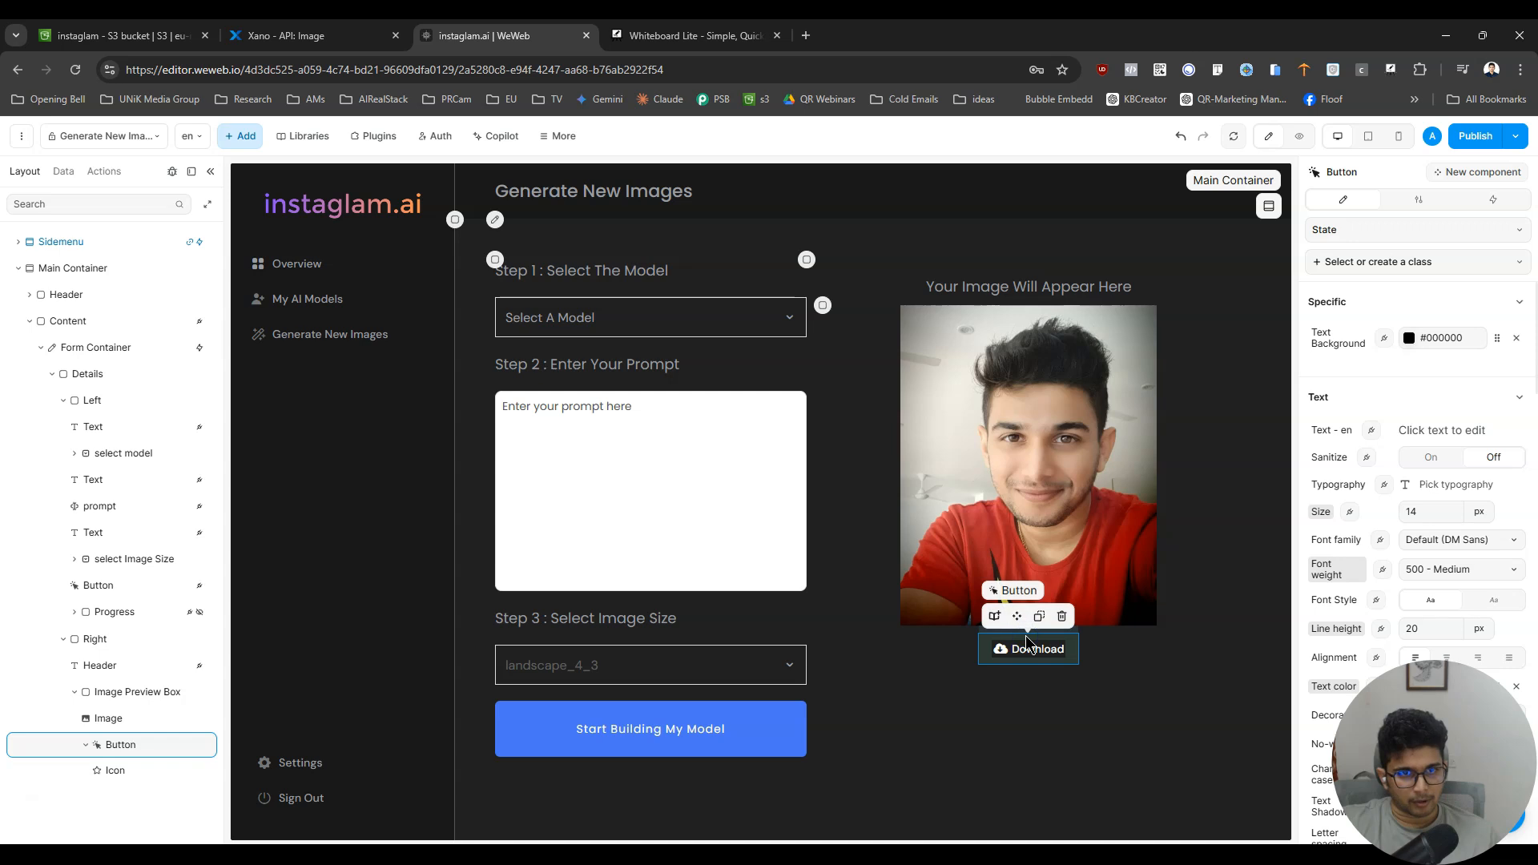
scroll(1446, 636, "down", 3)
scroll(1445, 635, "down", 12)
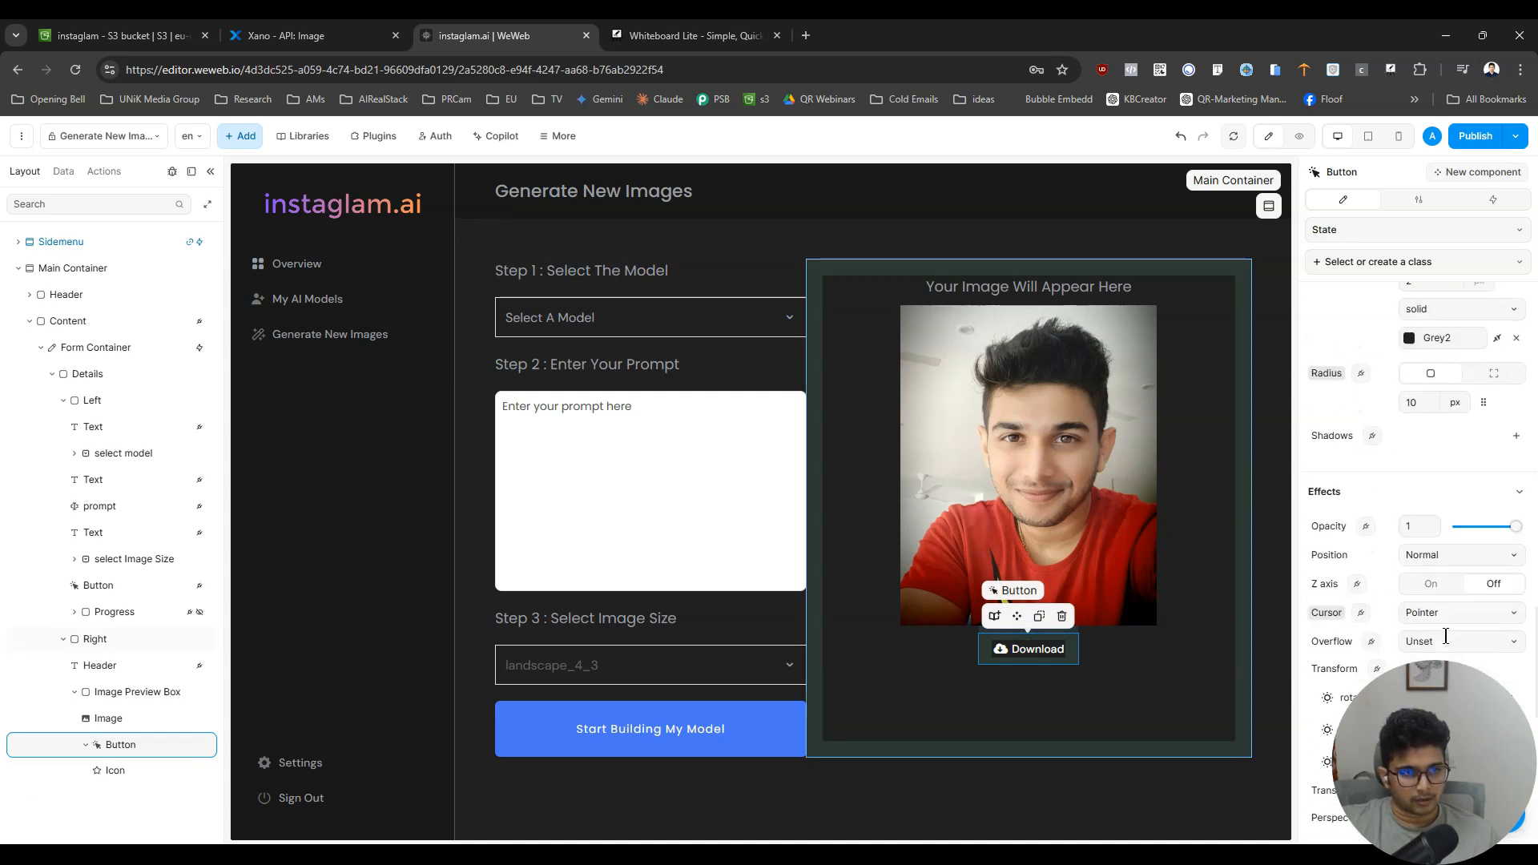
left_click(1514, 373)
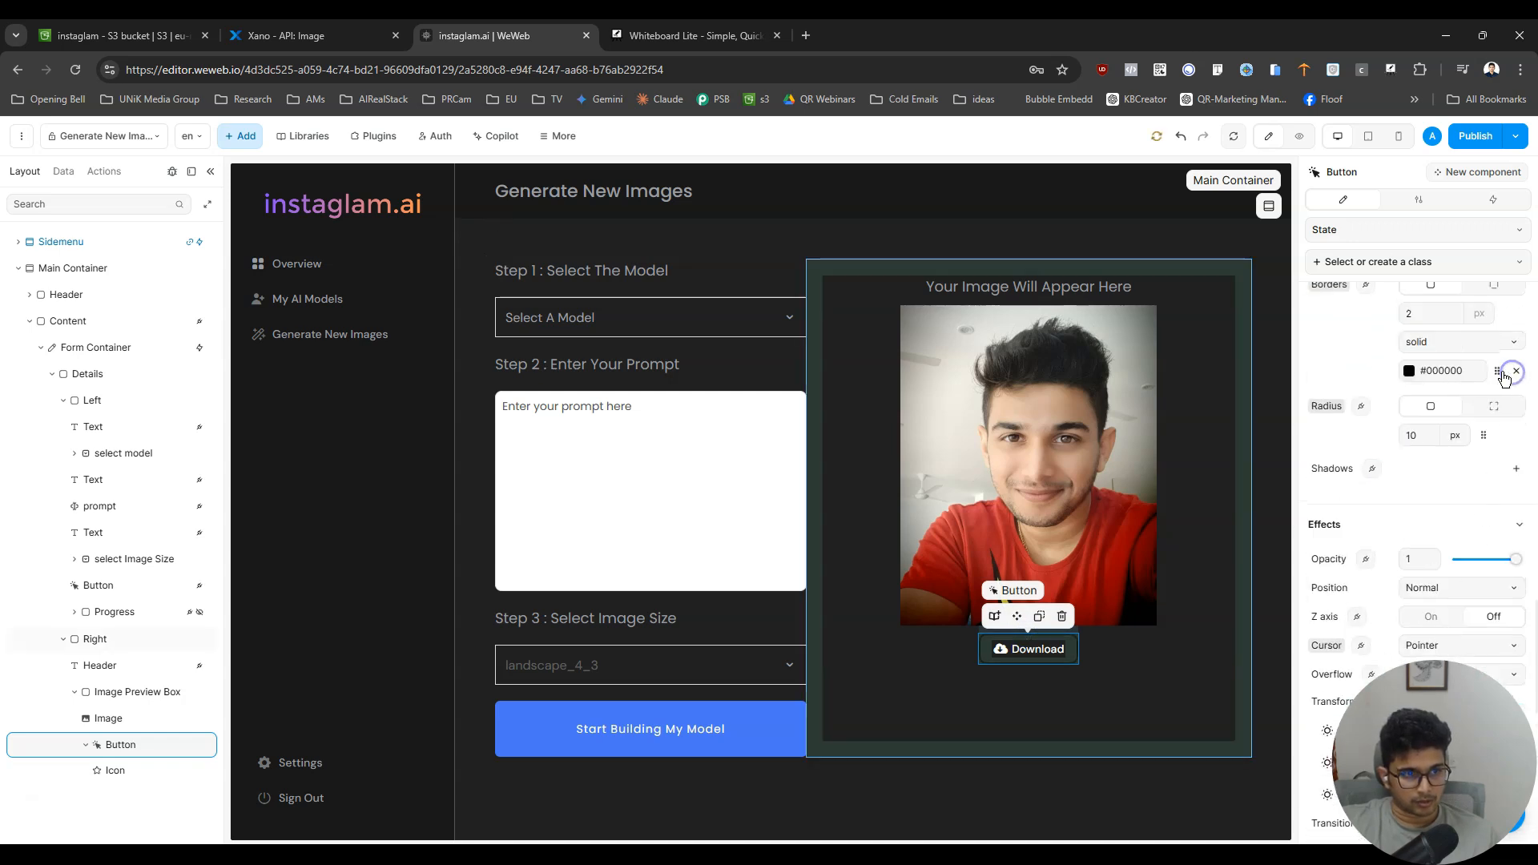
left_click(1497, 370)
left_click(1057, 320)
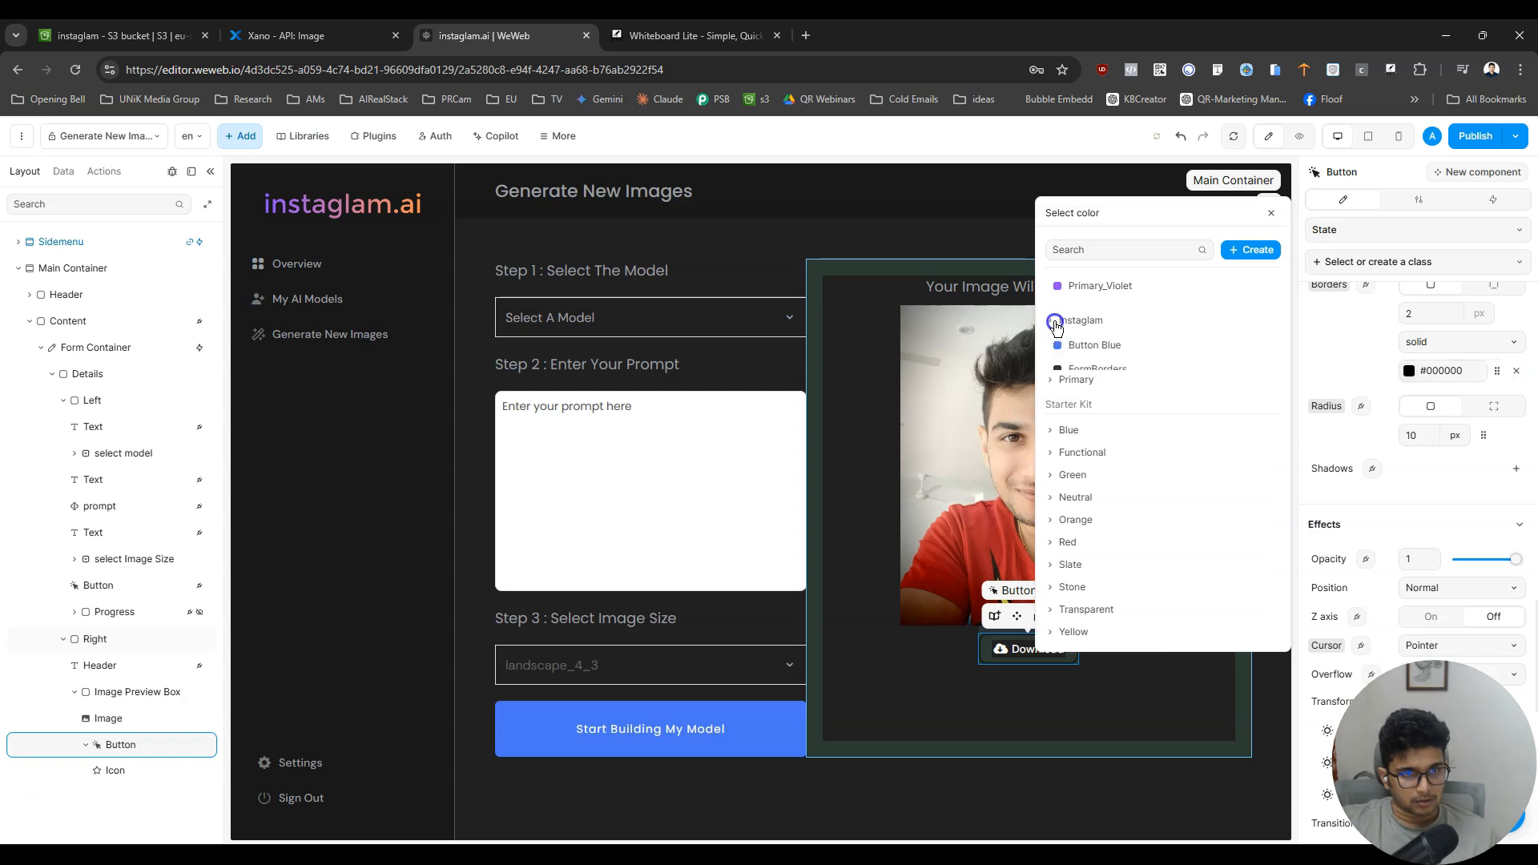
left_click(1076, 399)
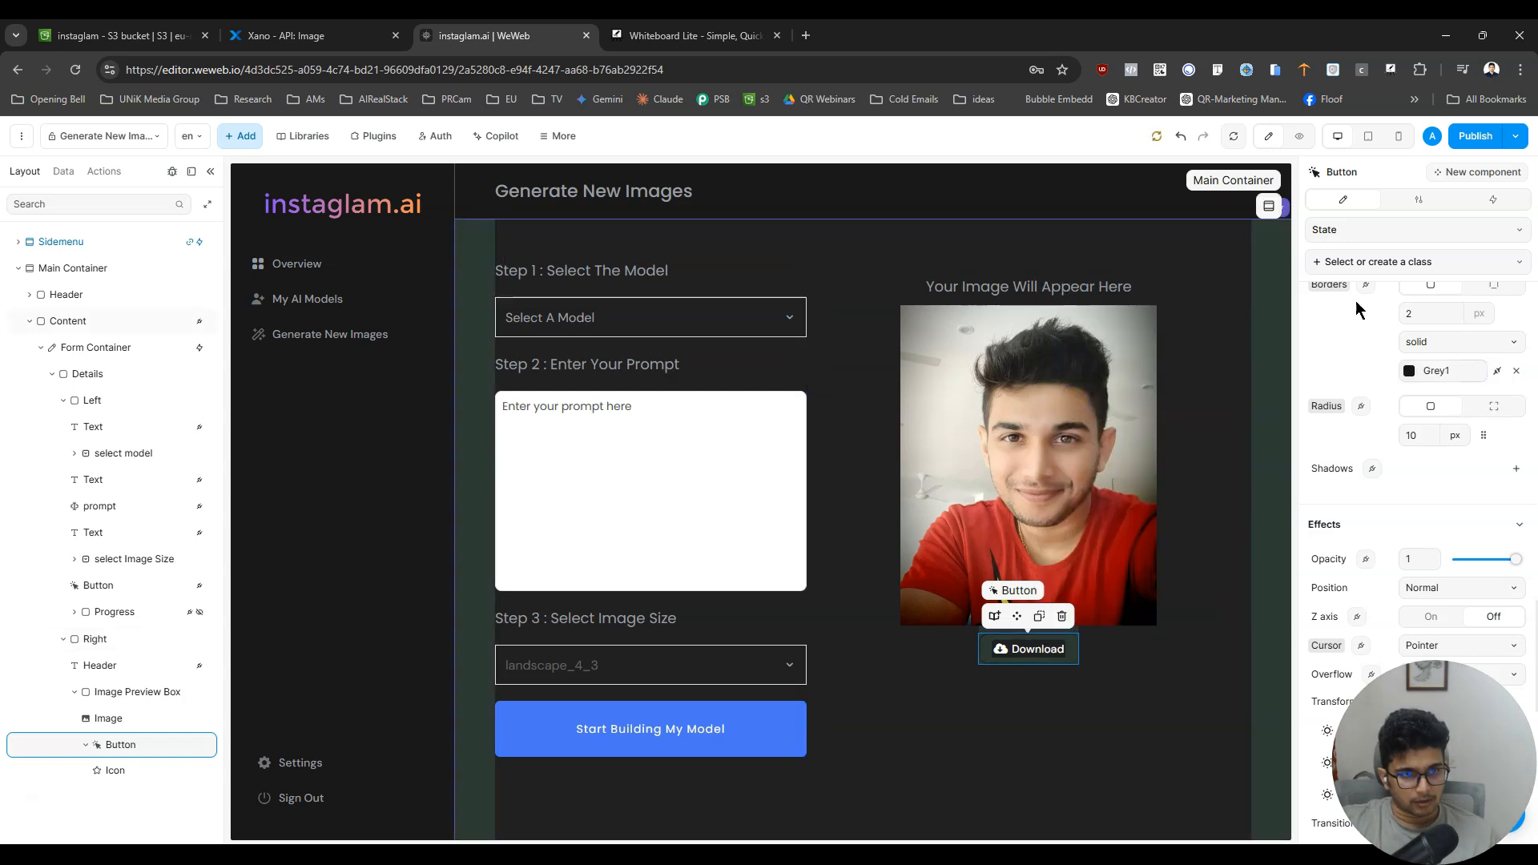
left_click(1297, 137)
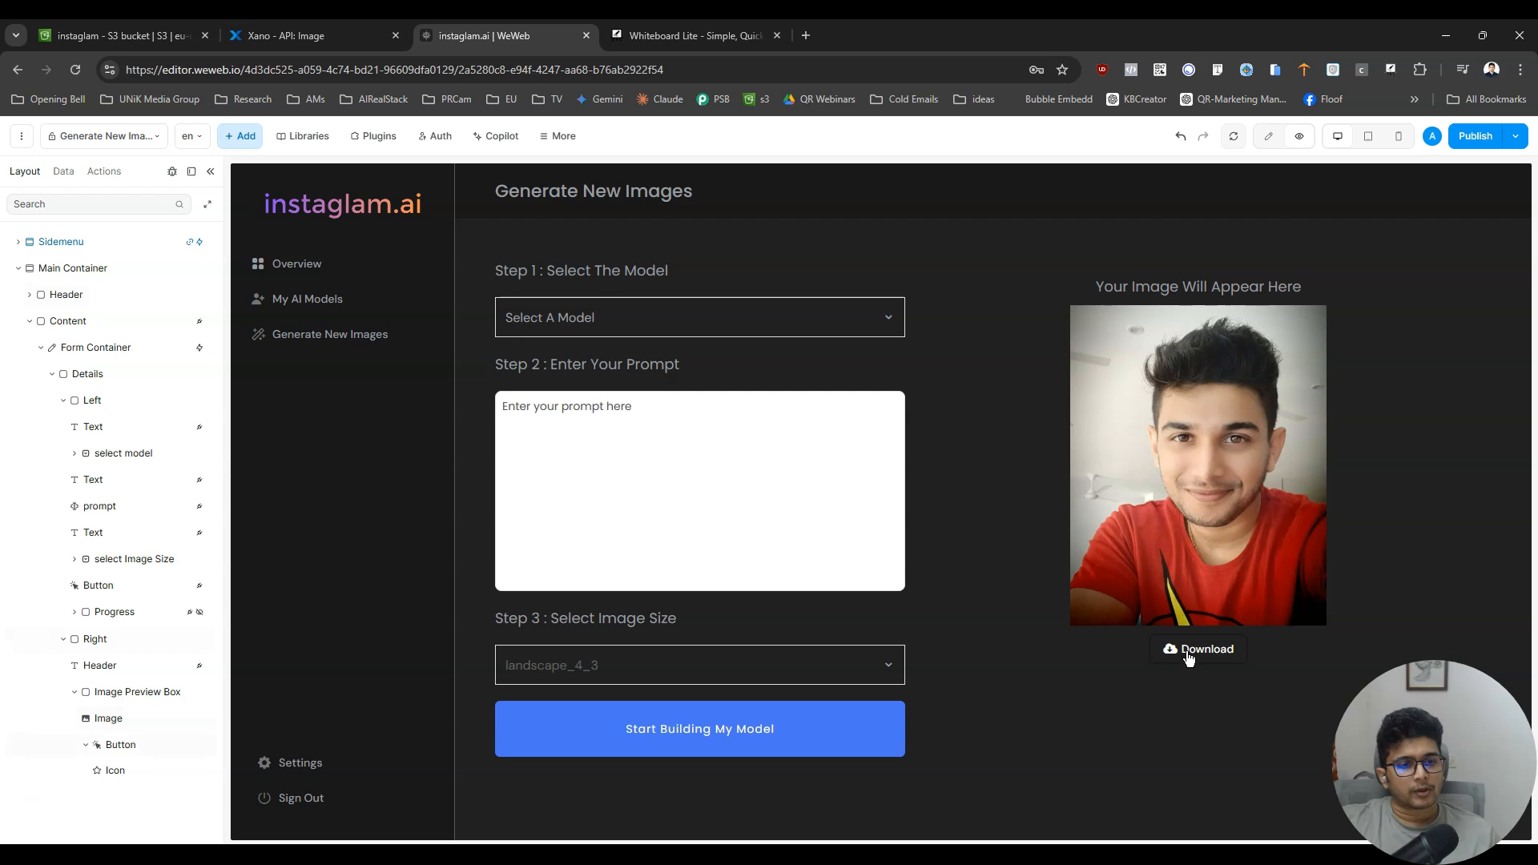
- Return to editing and look through the Download button's settings, workflows and styling options
left_click(1268, 135)
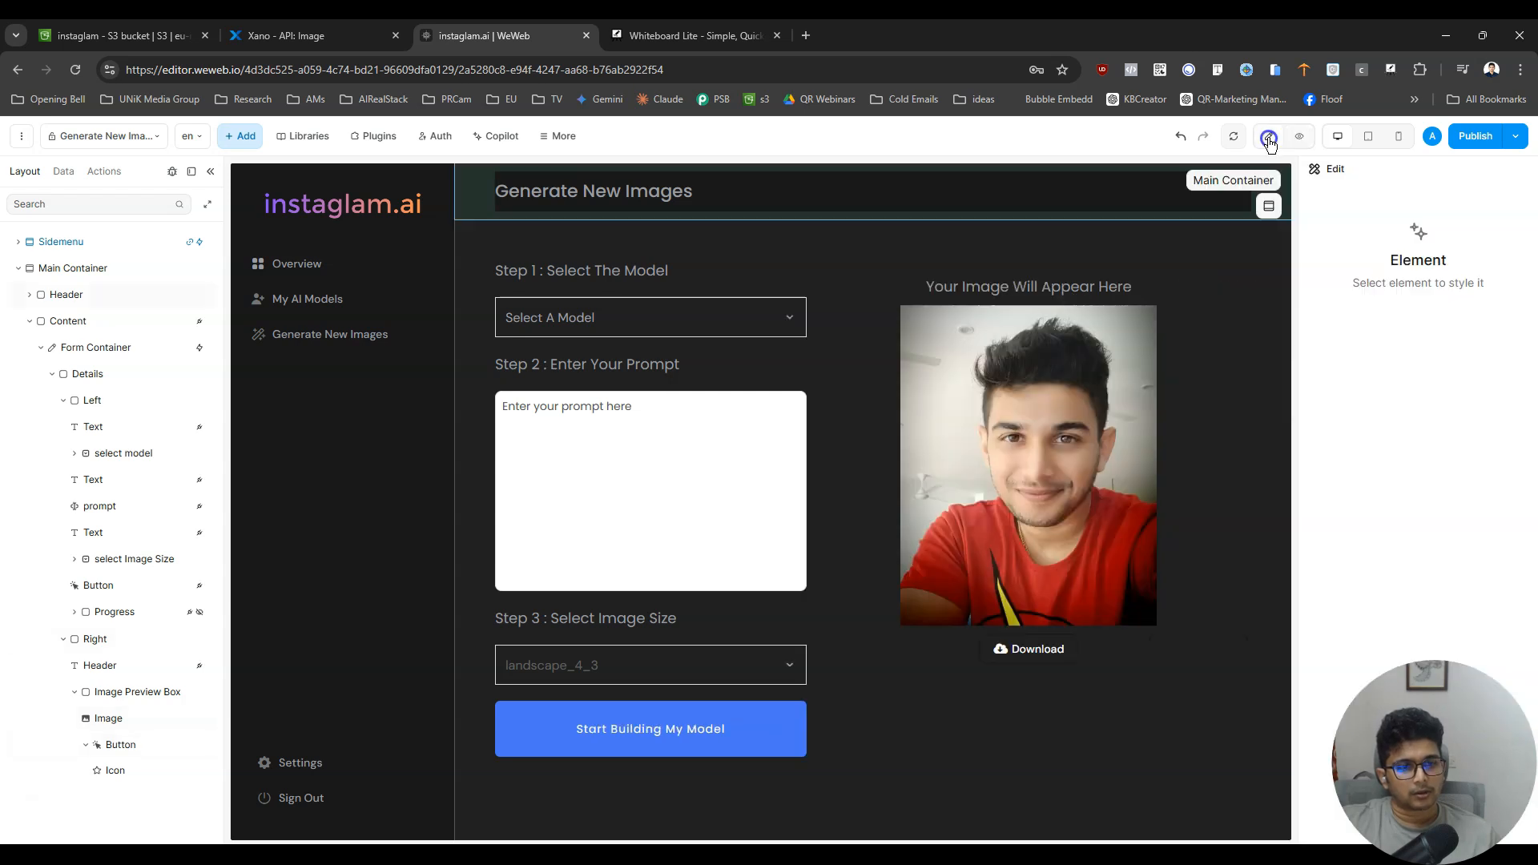
left_click(1051, 656)
left_click(1418, 199)
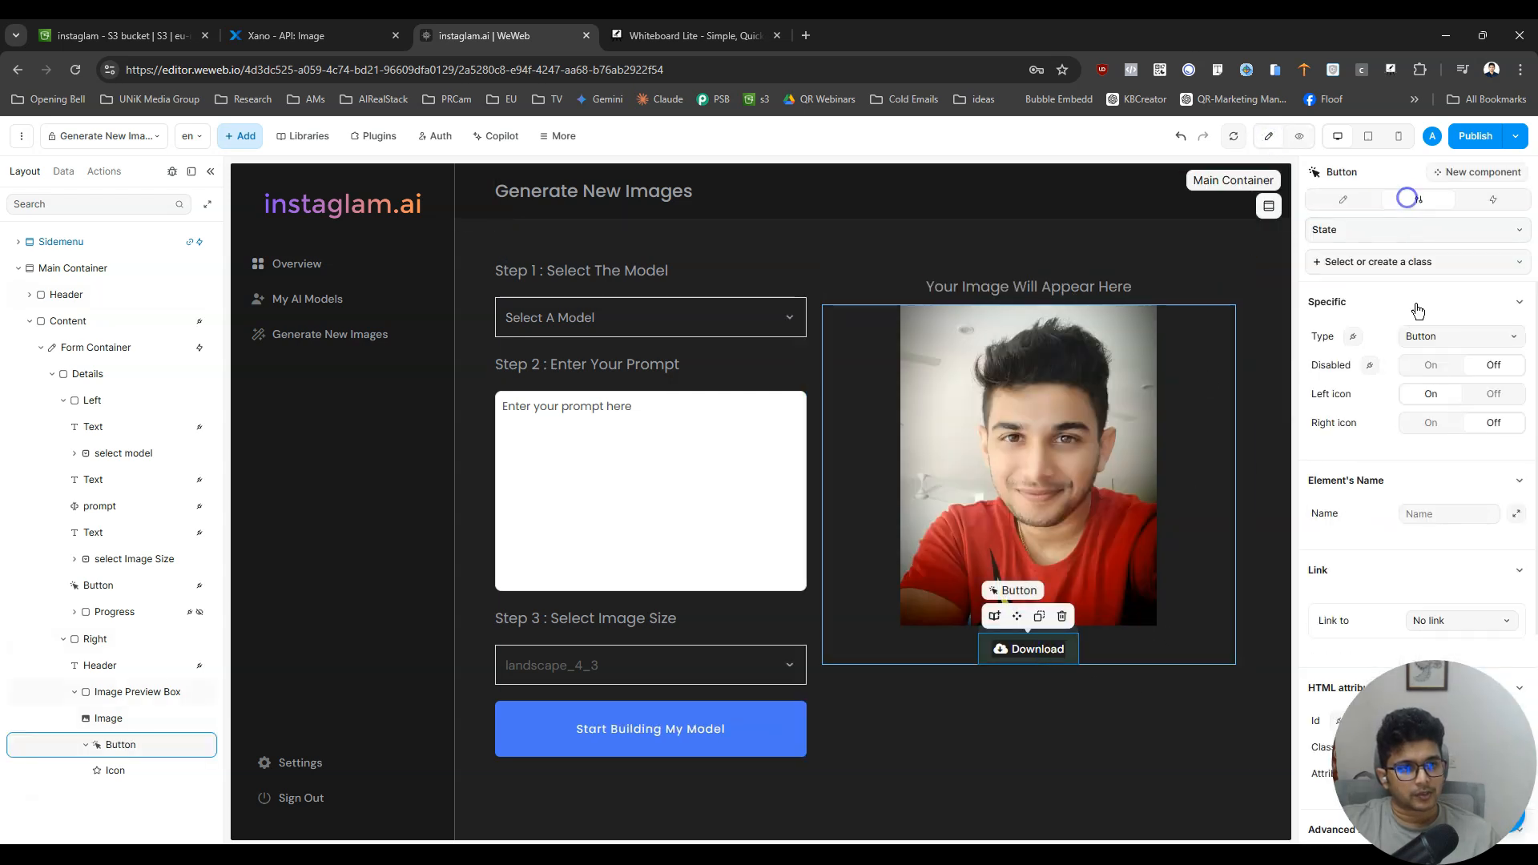
left_click(1494, 198)
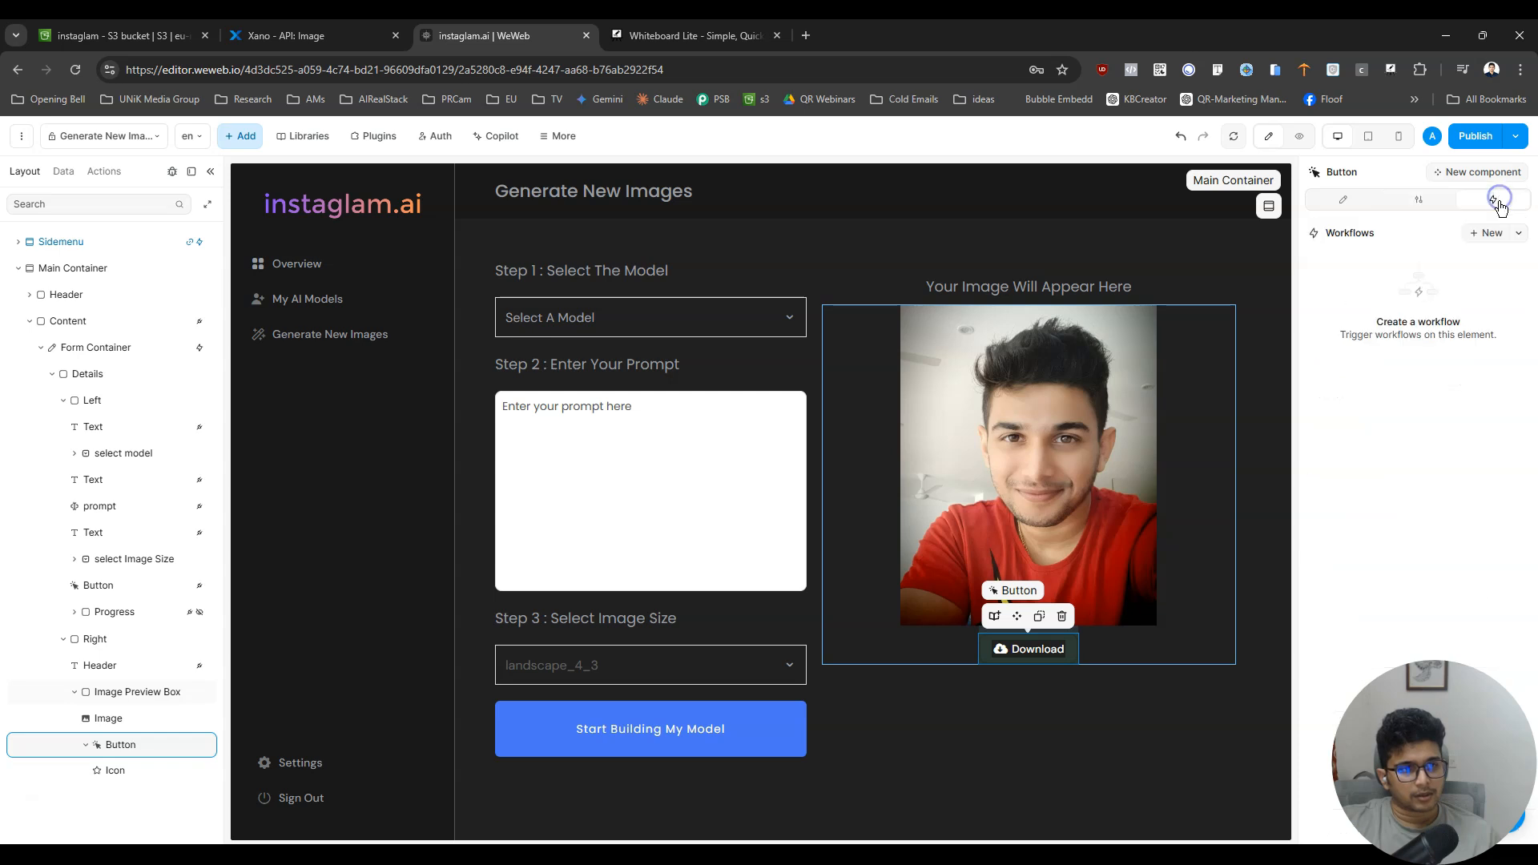
left_click(1351, 204)
scroll(1378, 307, "down", 15)
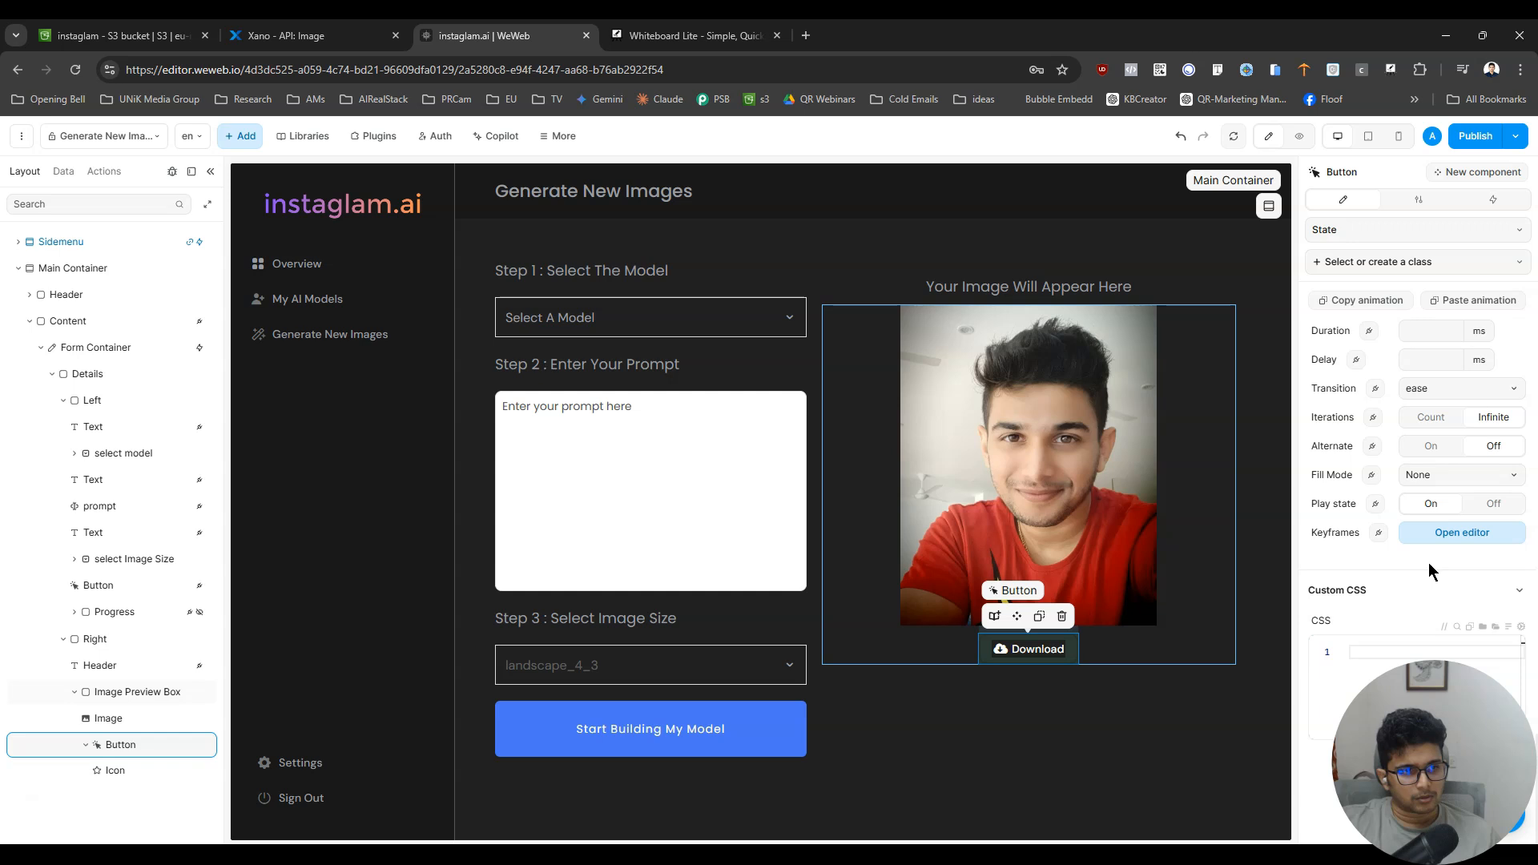
scroll(1429, 562, "up", 8)
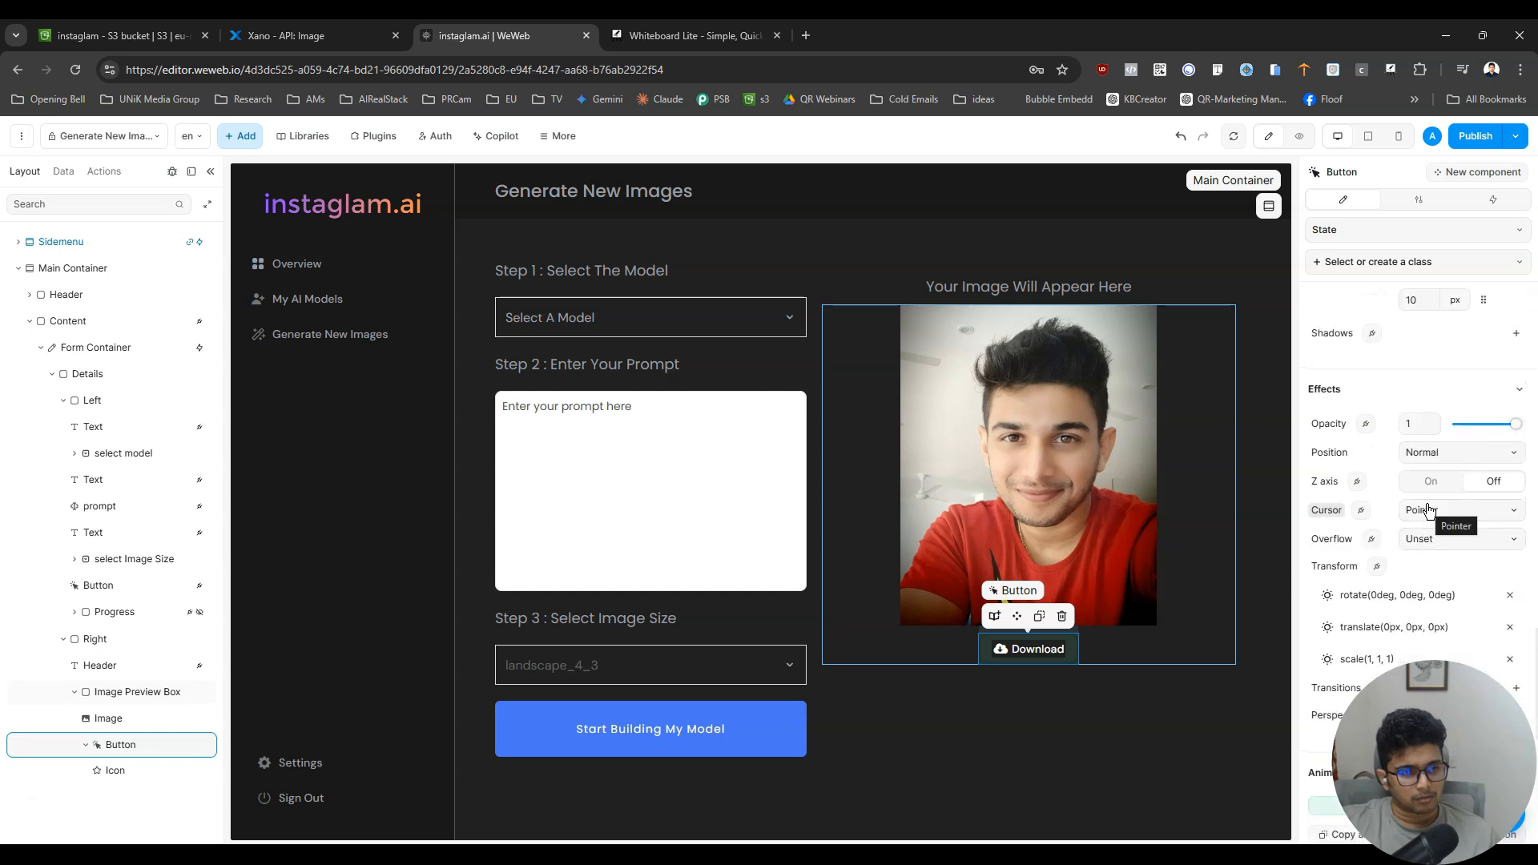
- Preview the page and check the options offered by the Select A Model dropdown
left_click(1302, 138)
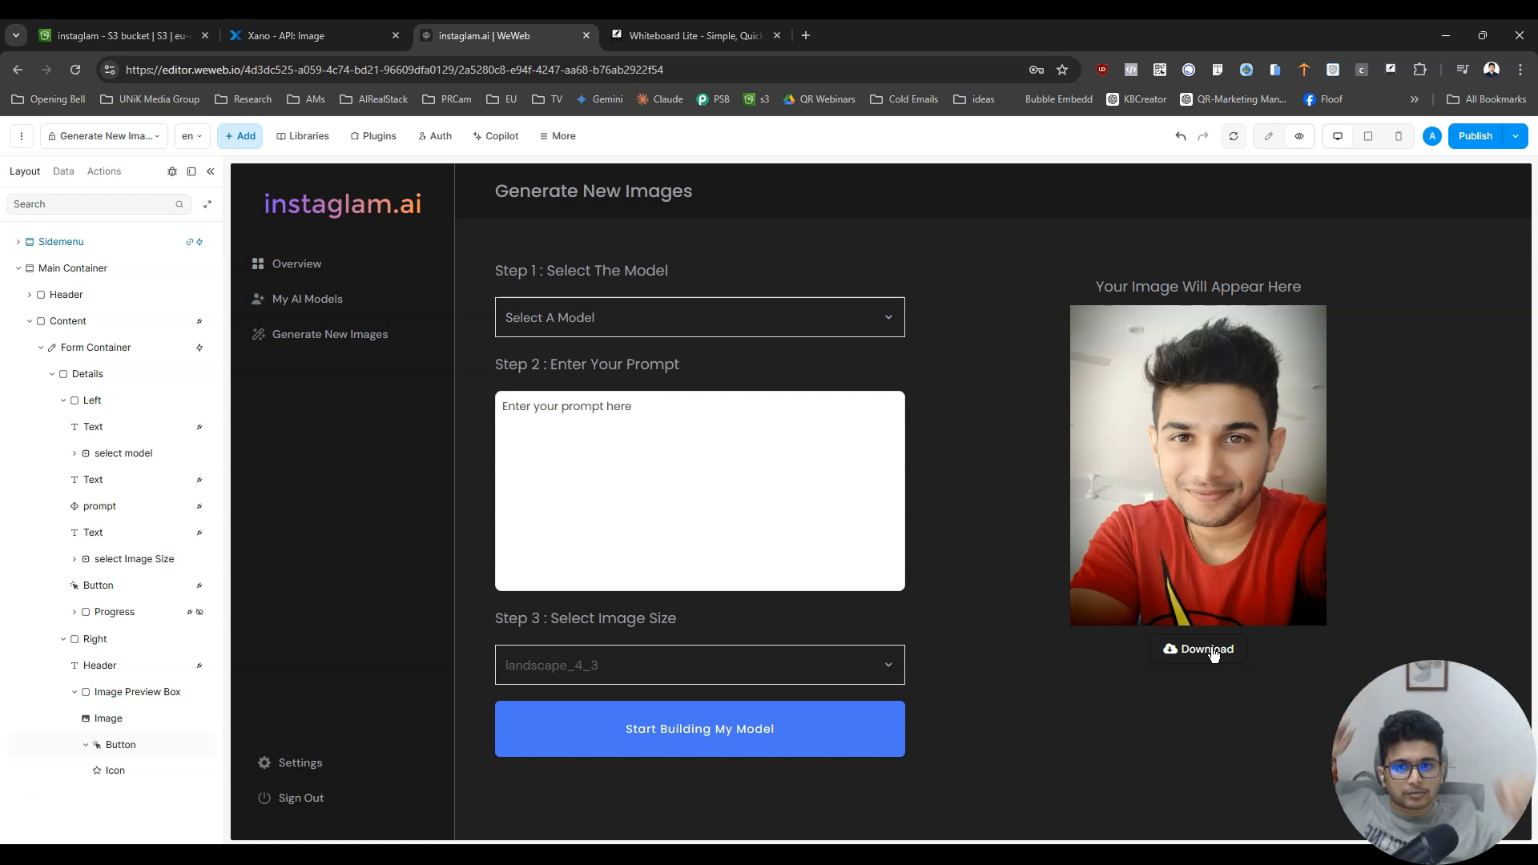
left_click(758, 323)
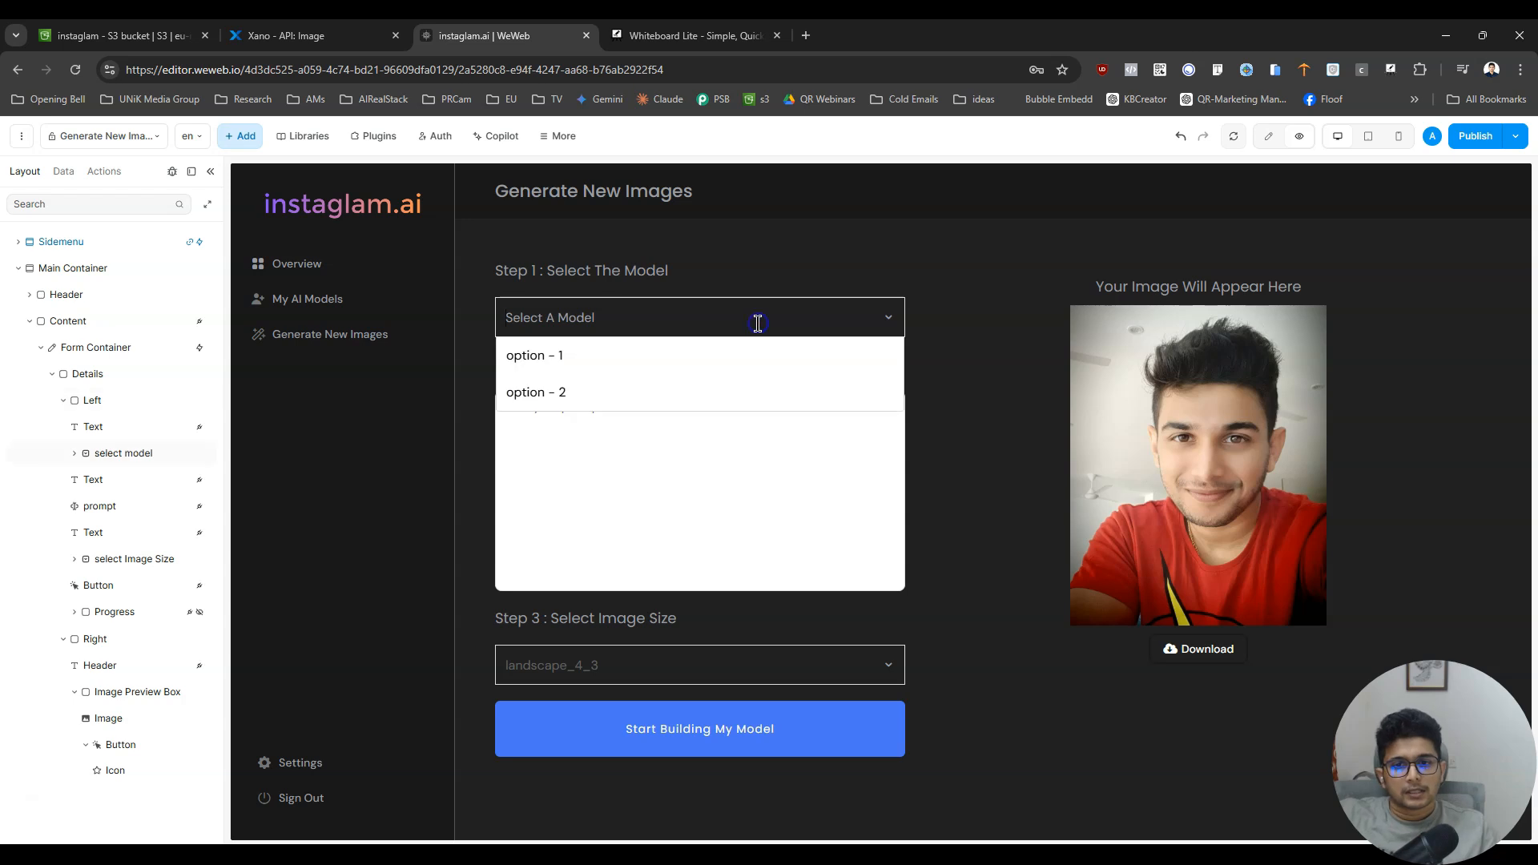
left_click(788, 295)
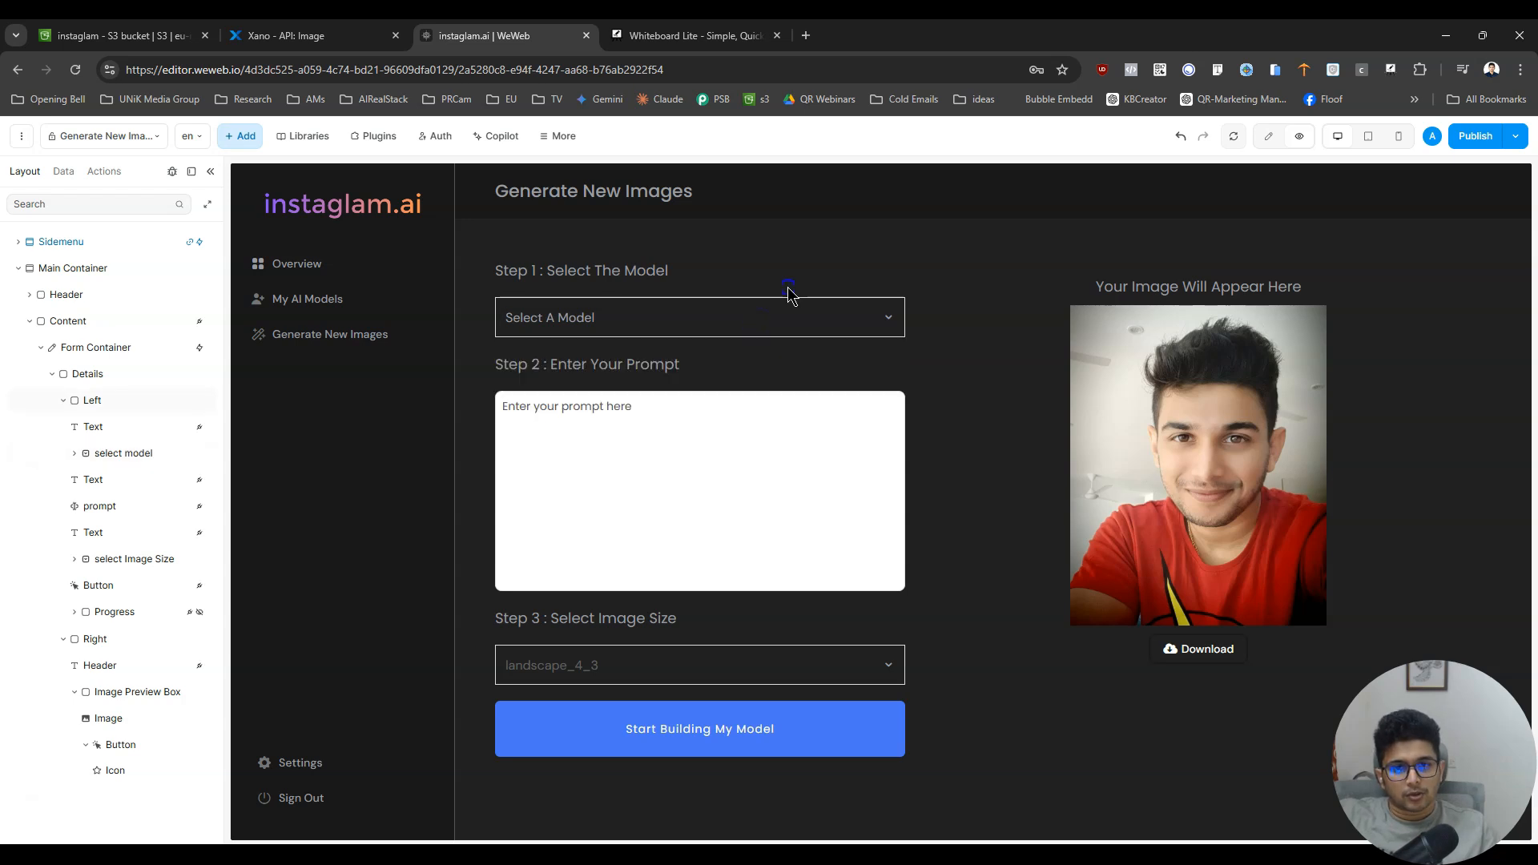
- Return to editing and open the library of elements to add, clearing its search filter to list all basics
left_click(1270, 136)
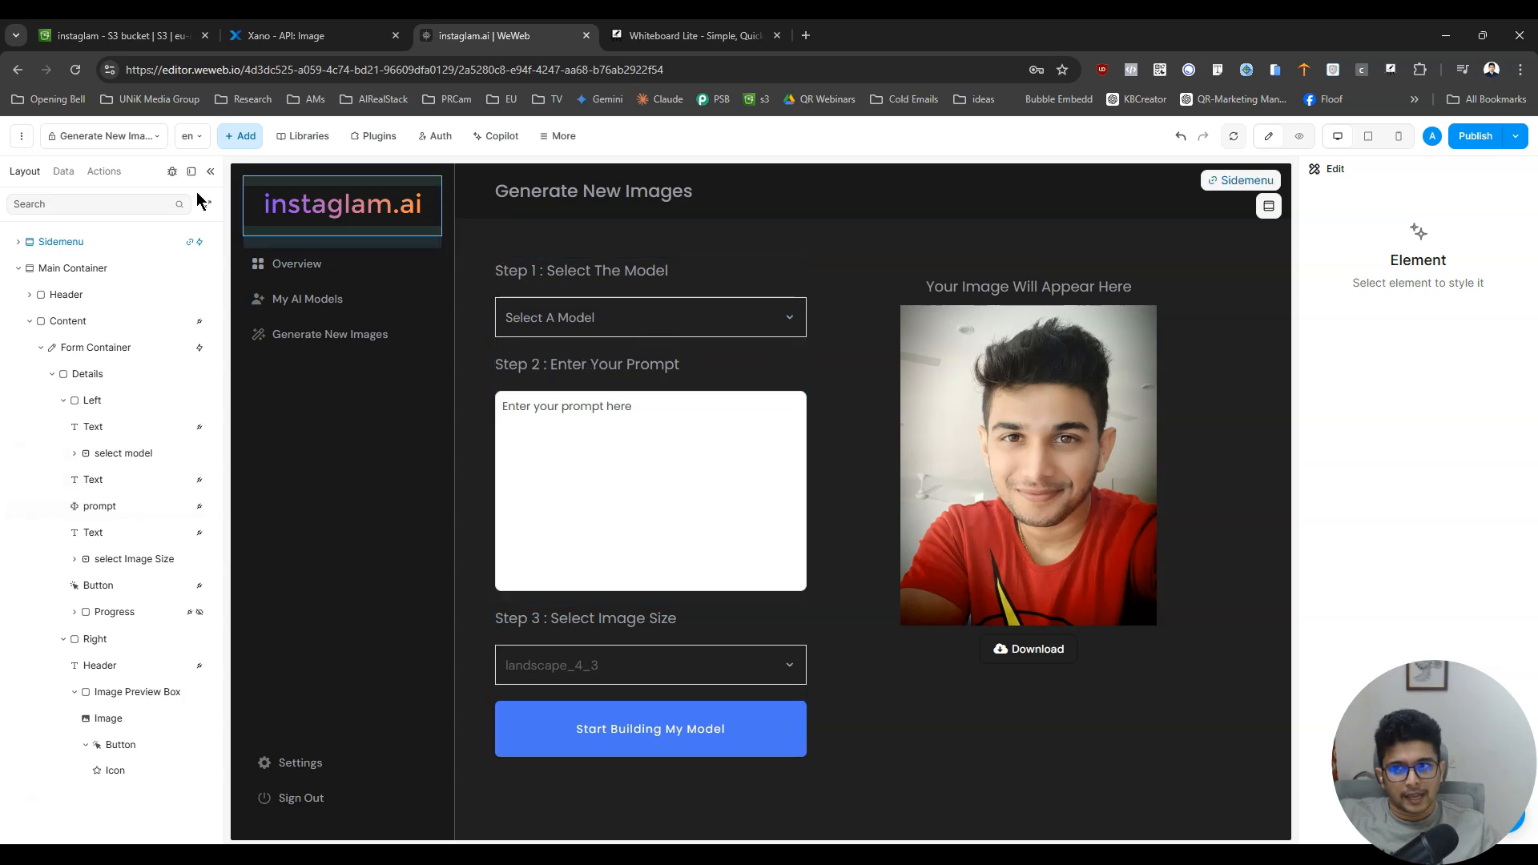
left_click(240, 134)
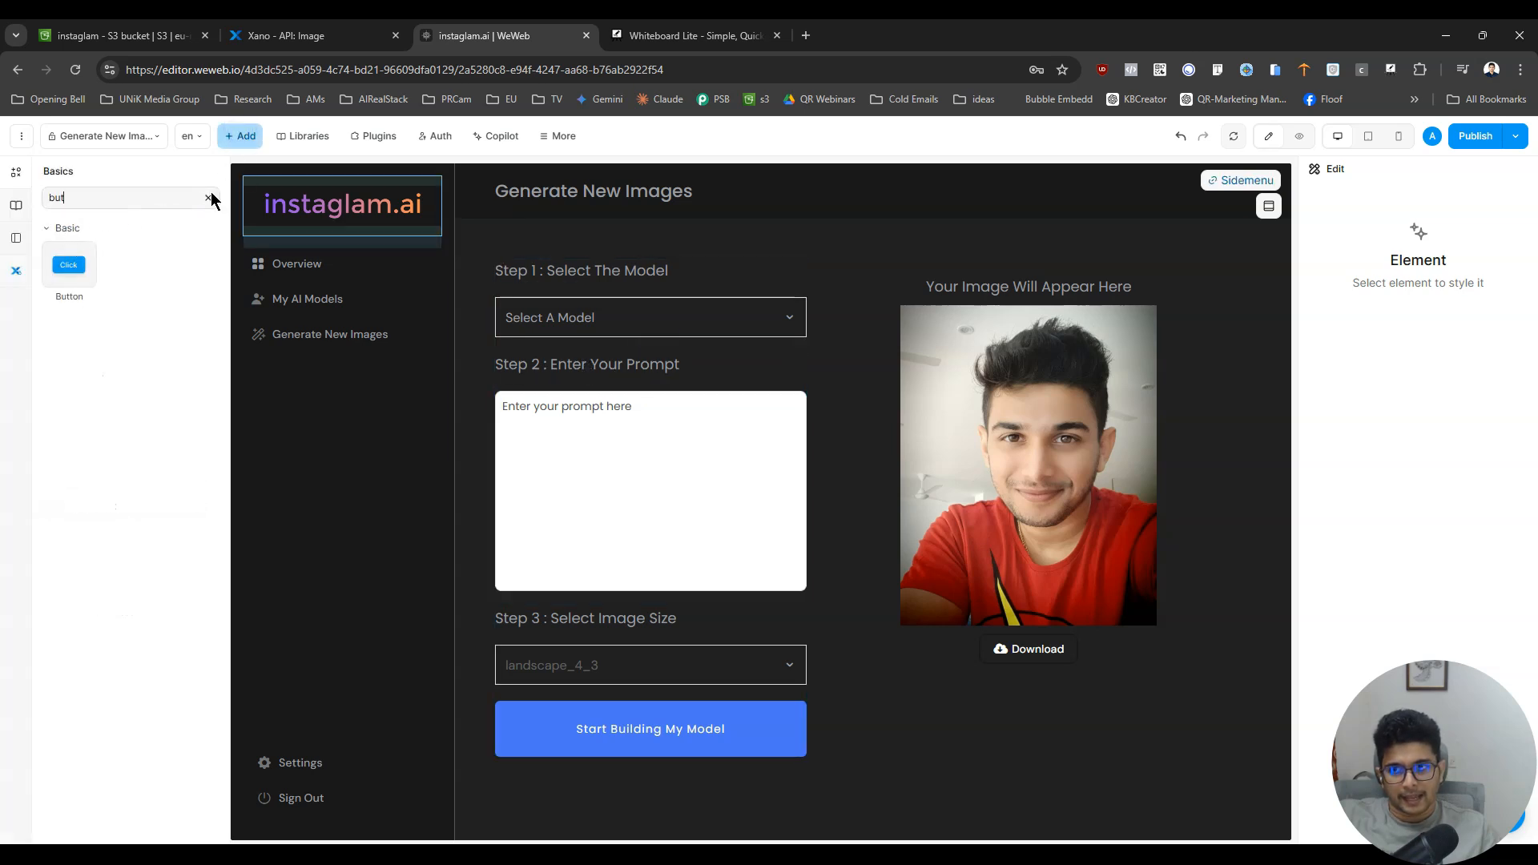
left_click(209, 198)
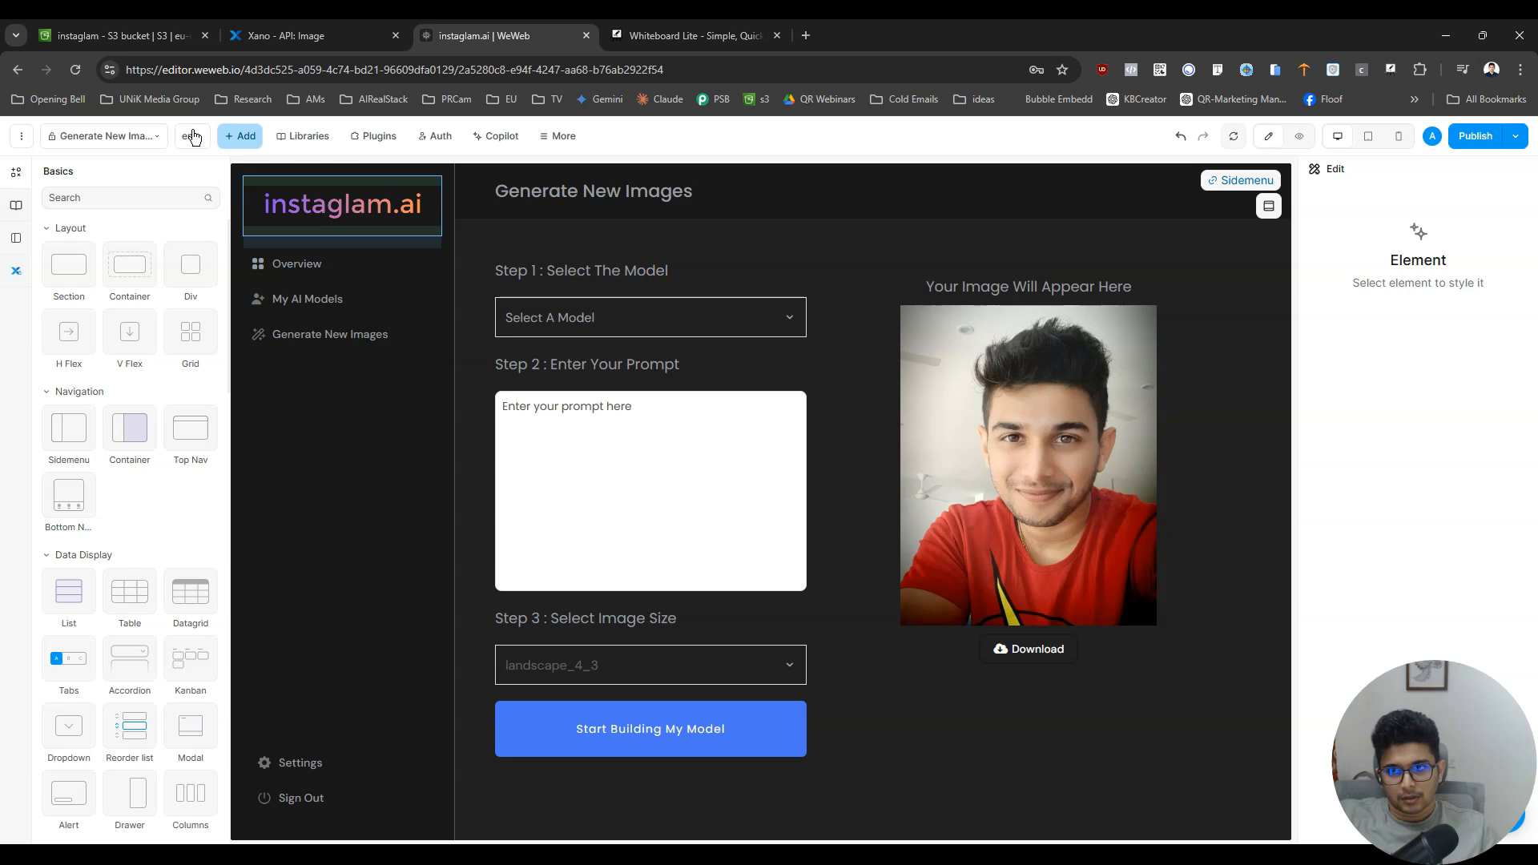
- Close the element library, show the collections in the Models folder, and start a new collection
left_click(241, 136)
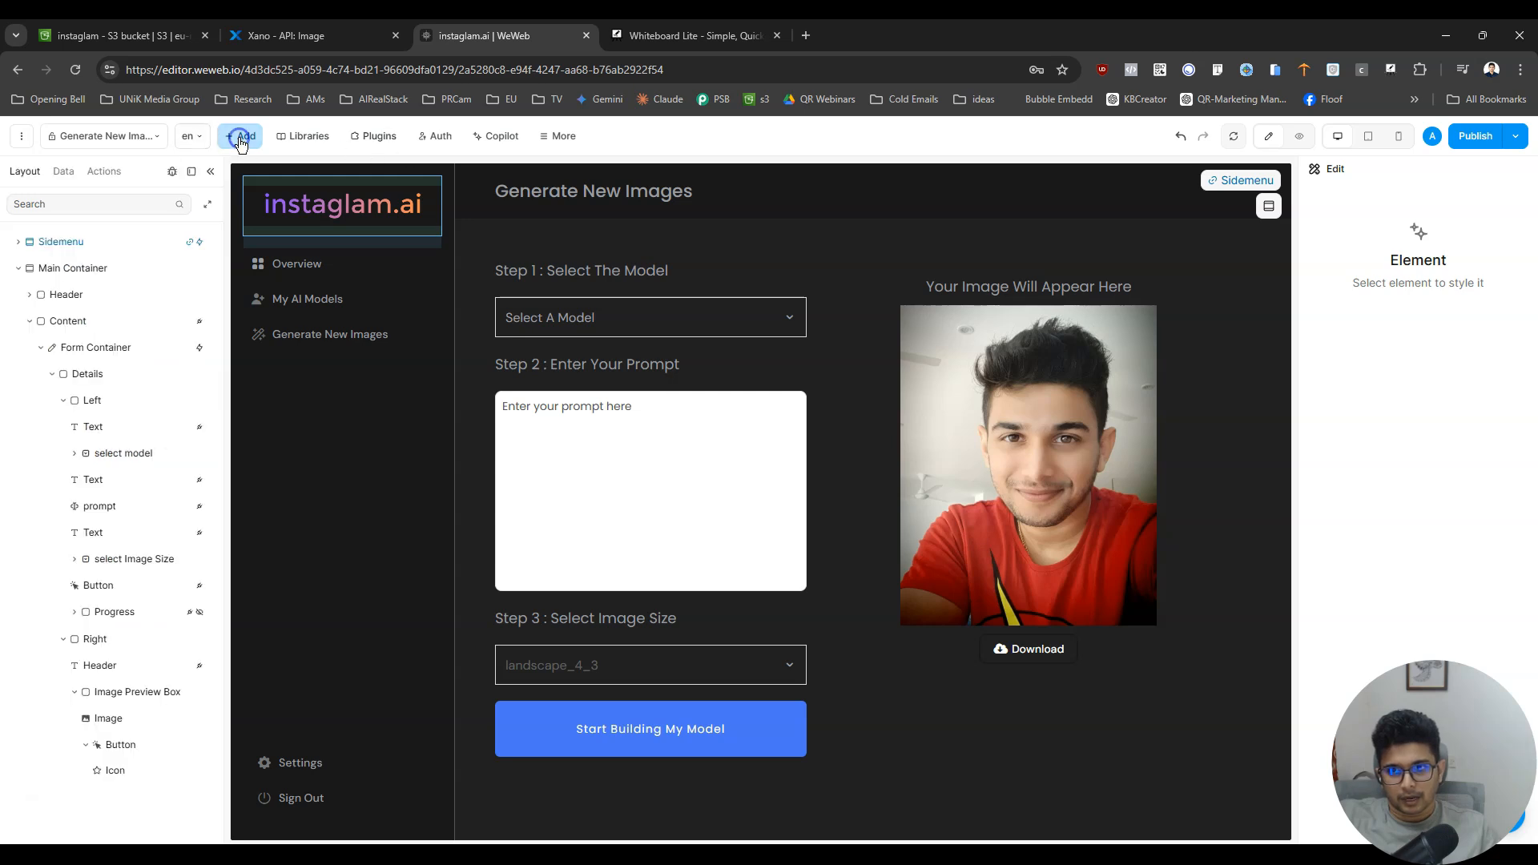
left_click(68, 178)
left_click(33, 263)
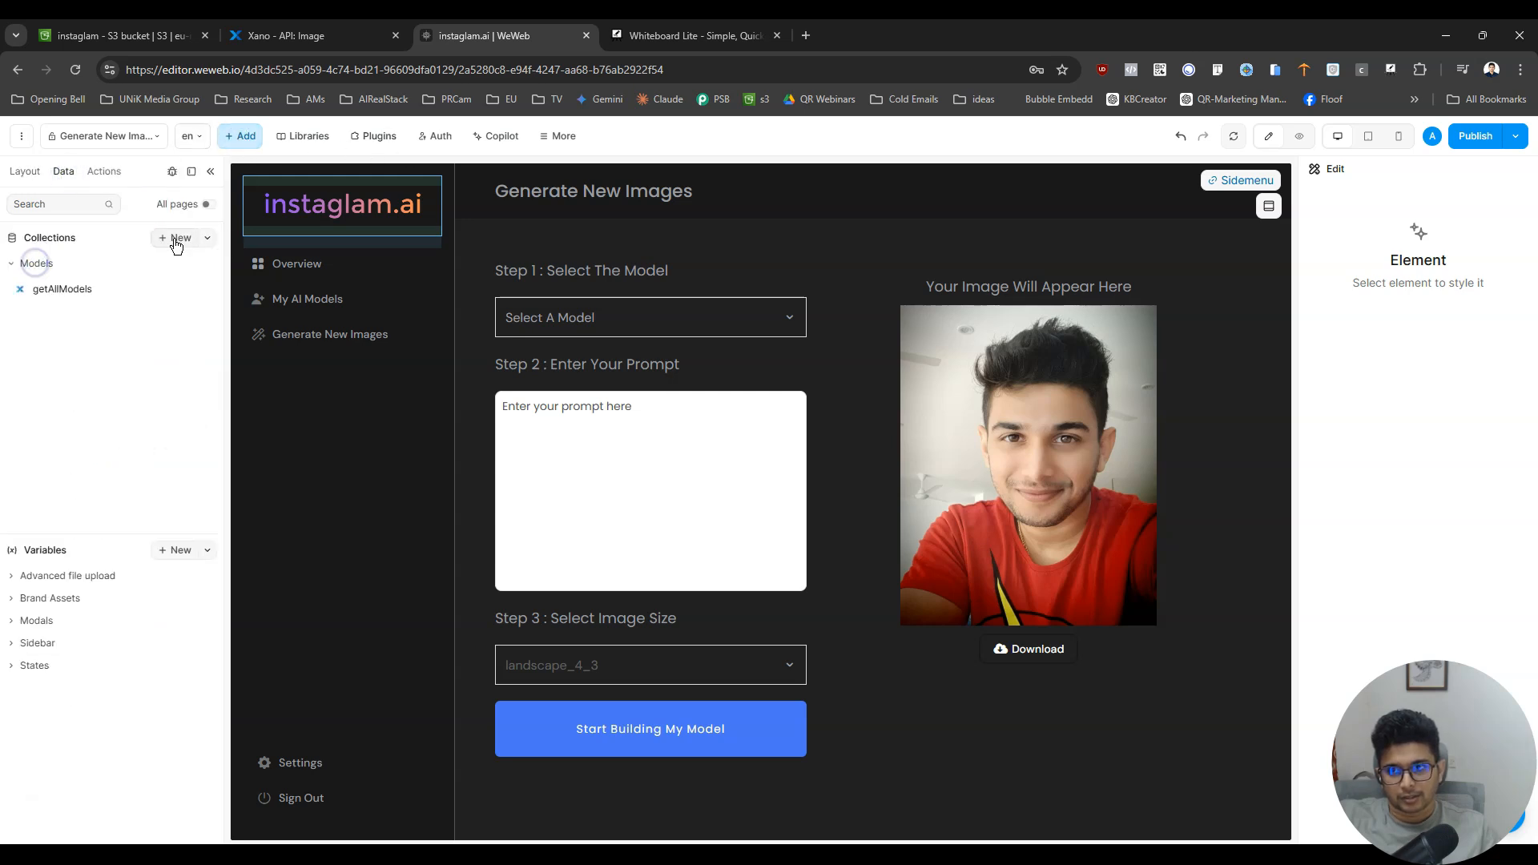
left_click(194, 234)
- Switch to Xano and examine the Model_mini endpoint and the output fields of its fal_models query
key("ctrl+shift+Tab")
left_click(102, 192)
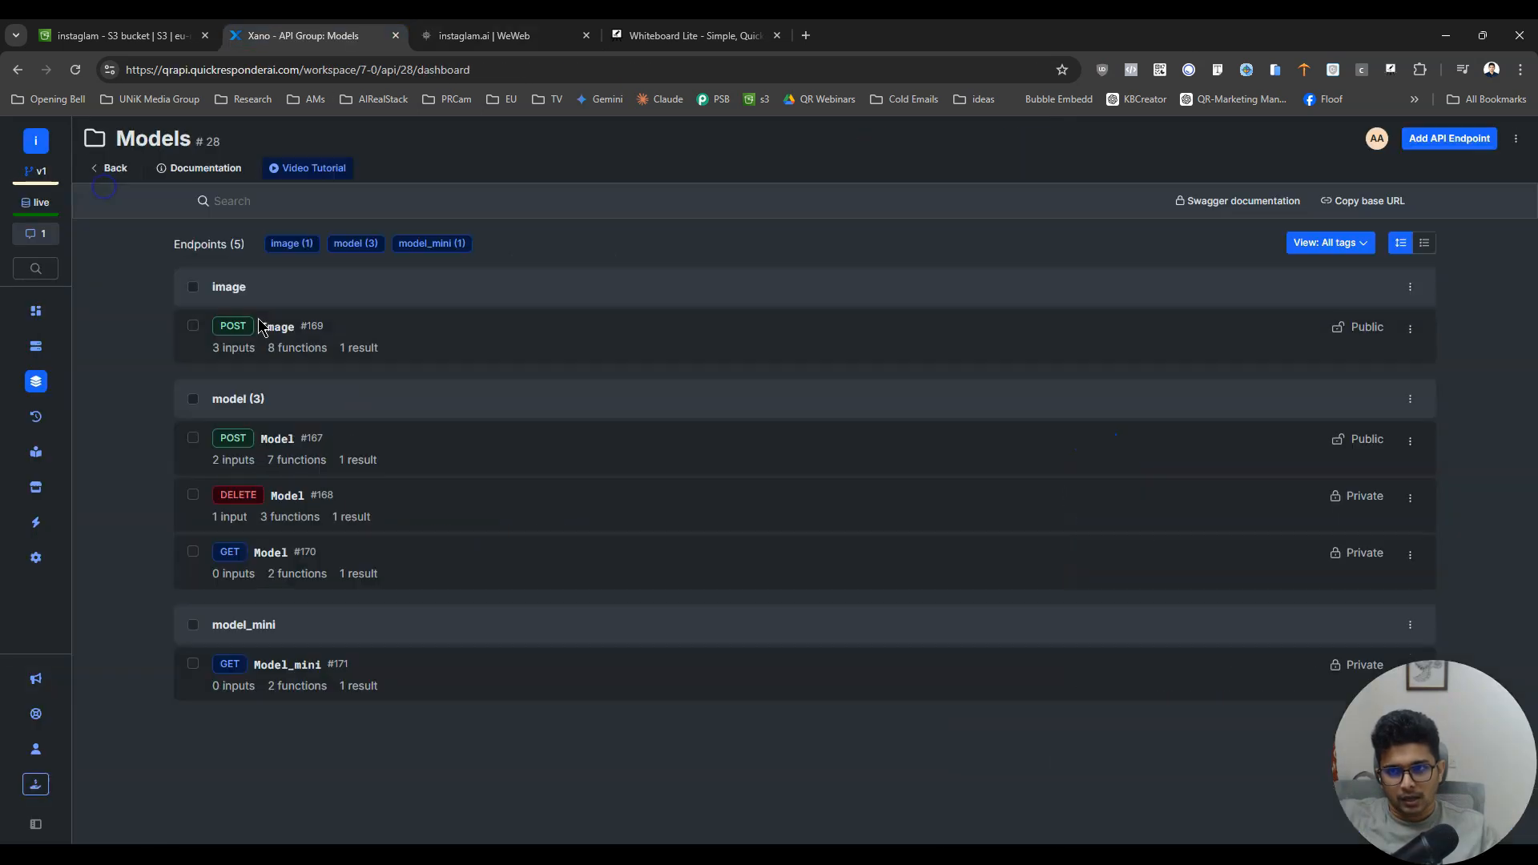
left_click(280, 666)
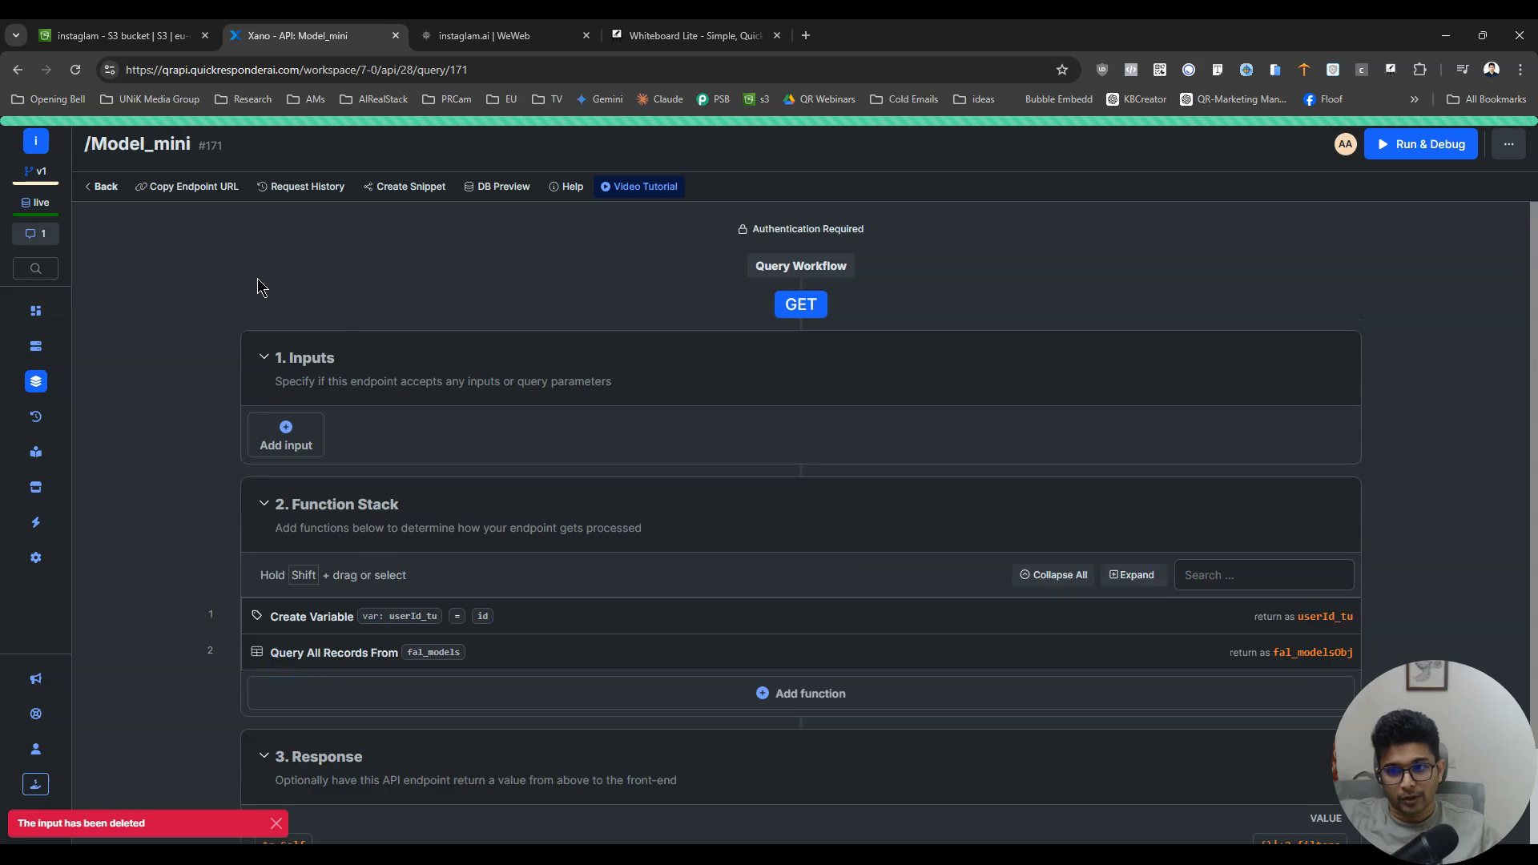
key("ctrl+Tab")
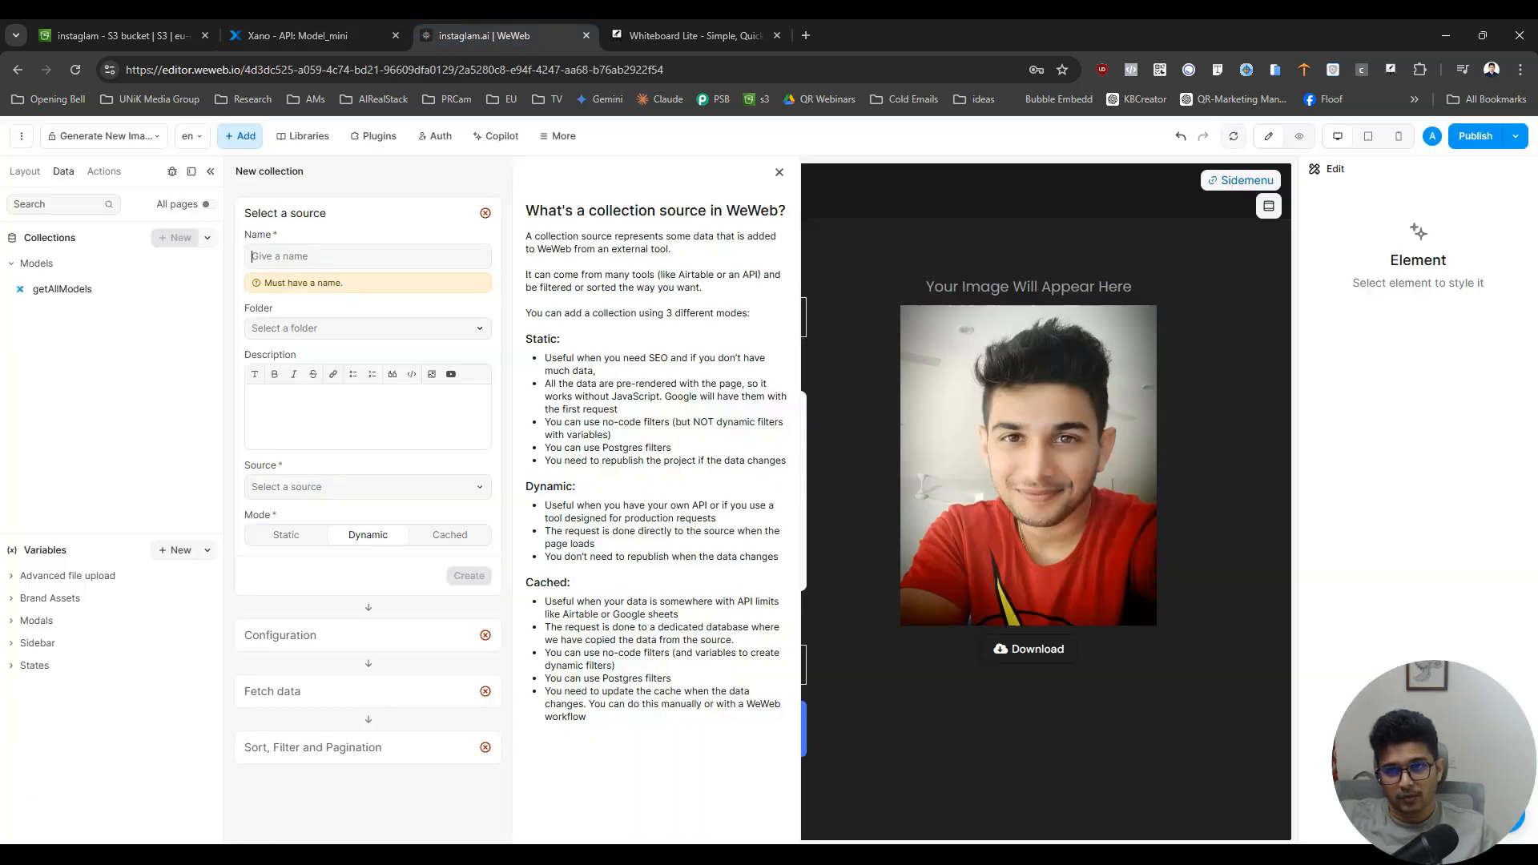
key("ctrl+shift+Tab")
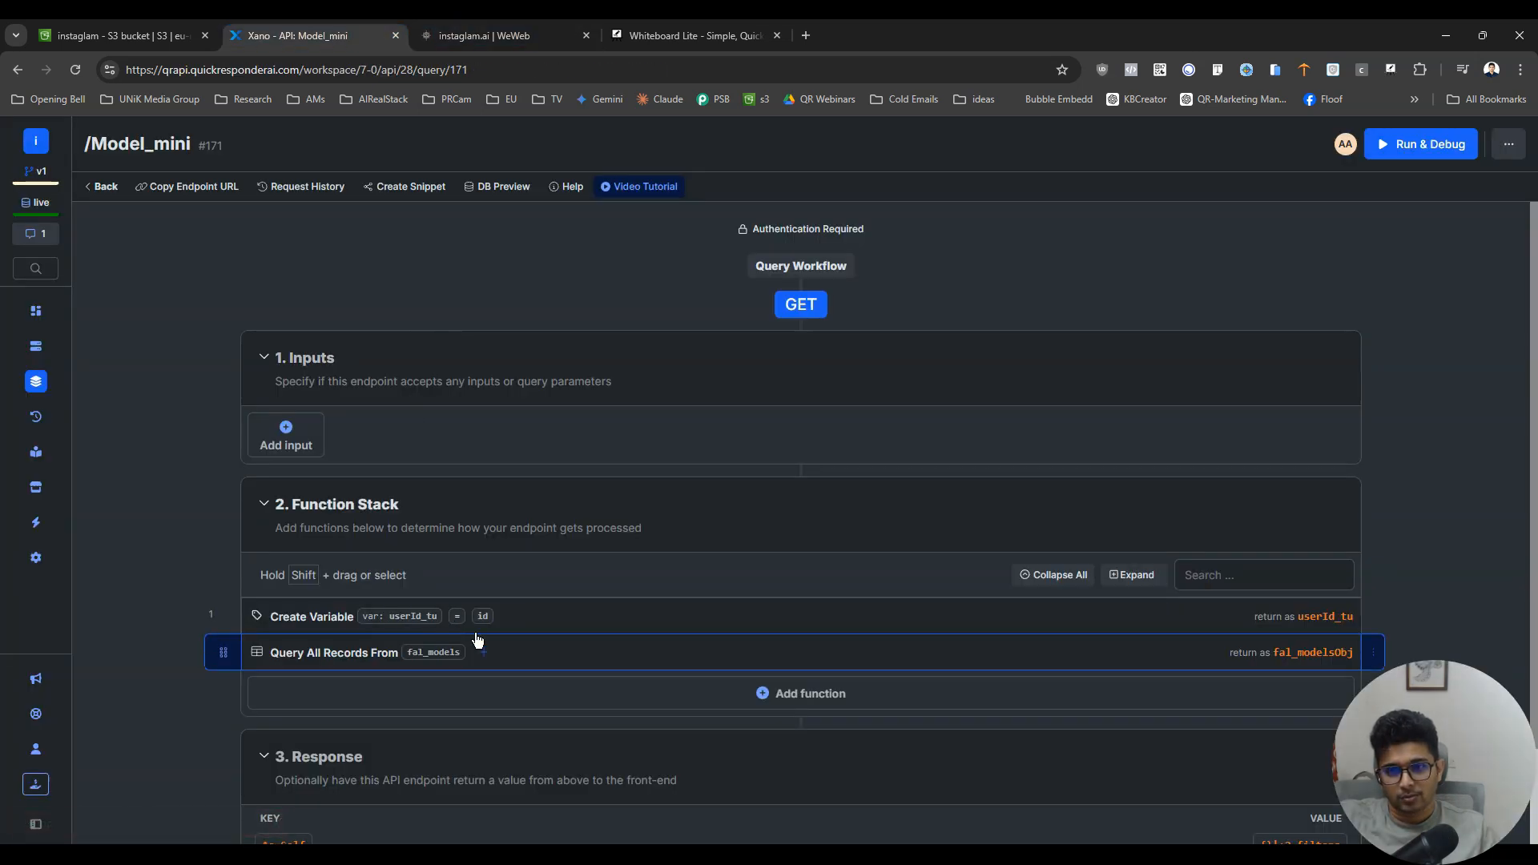
left_click(604, 652)
left_click(1317, 194)
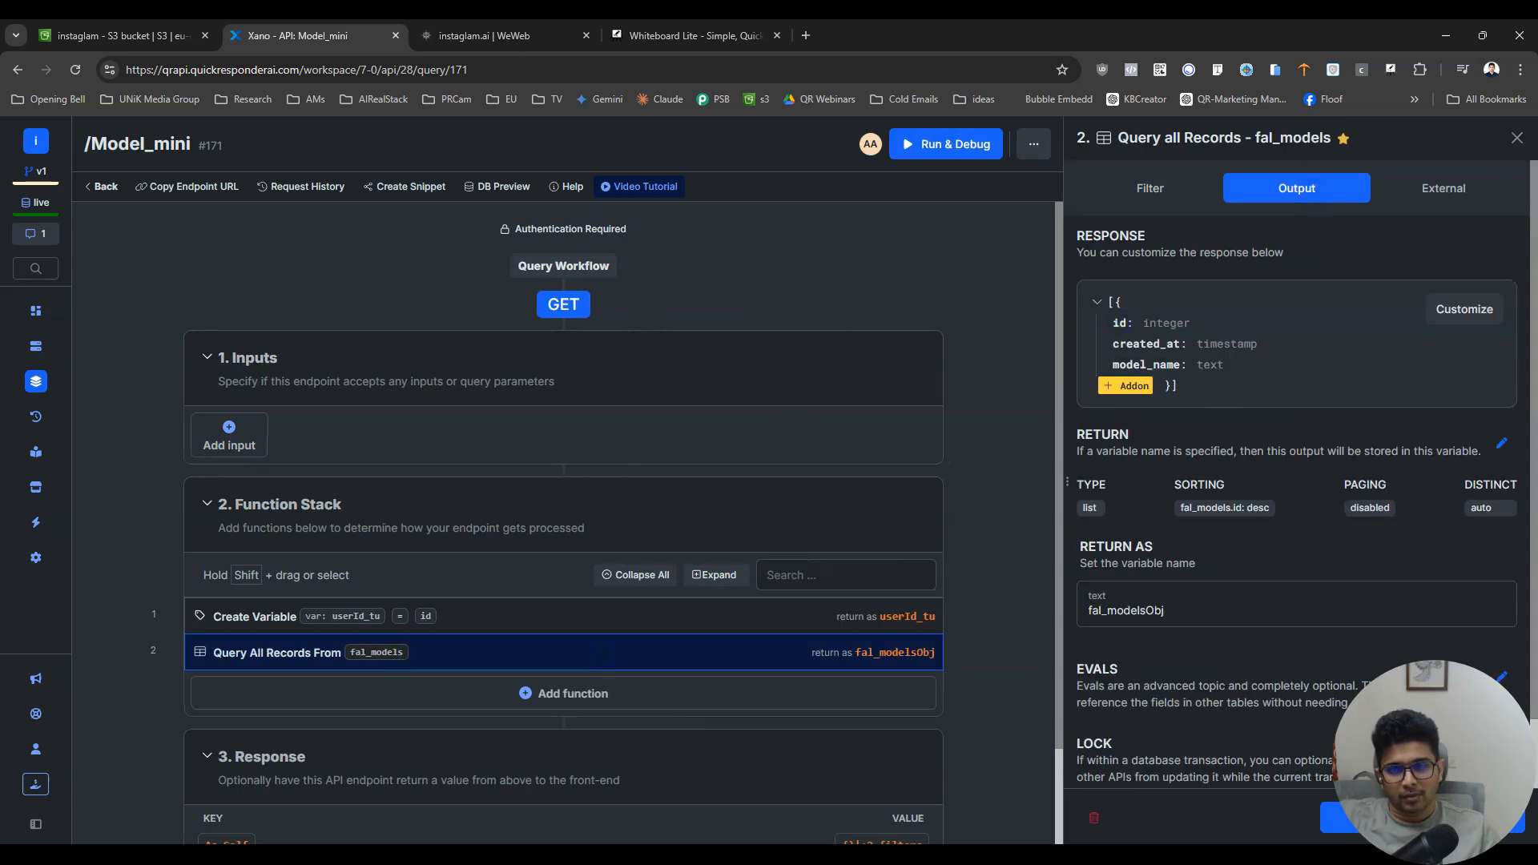
- Return to WeWeb and create a dynamic Xano collection named getAllModels_mini in the Models folder
left_click(446, 44)
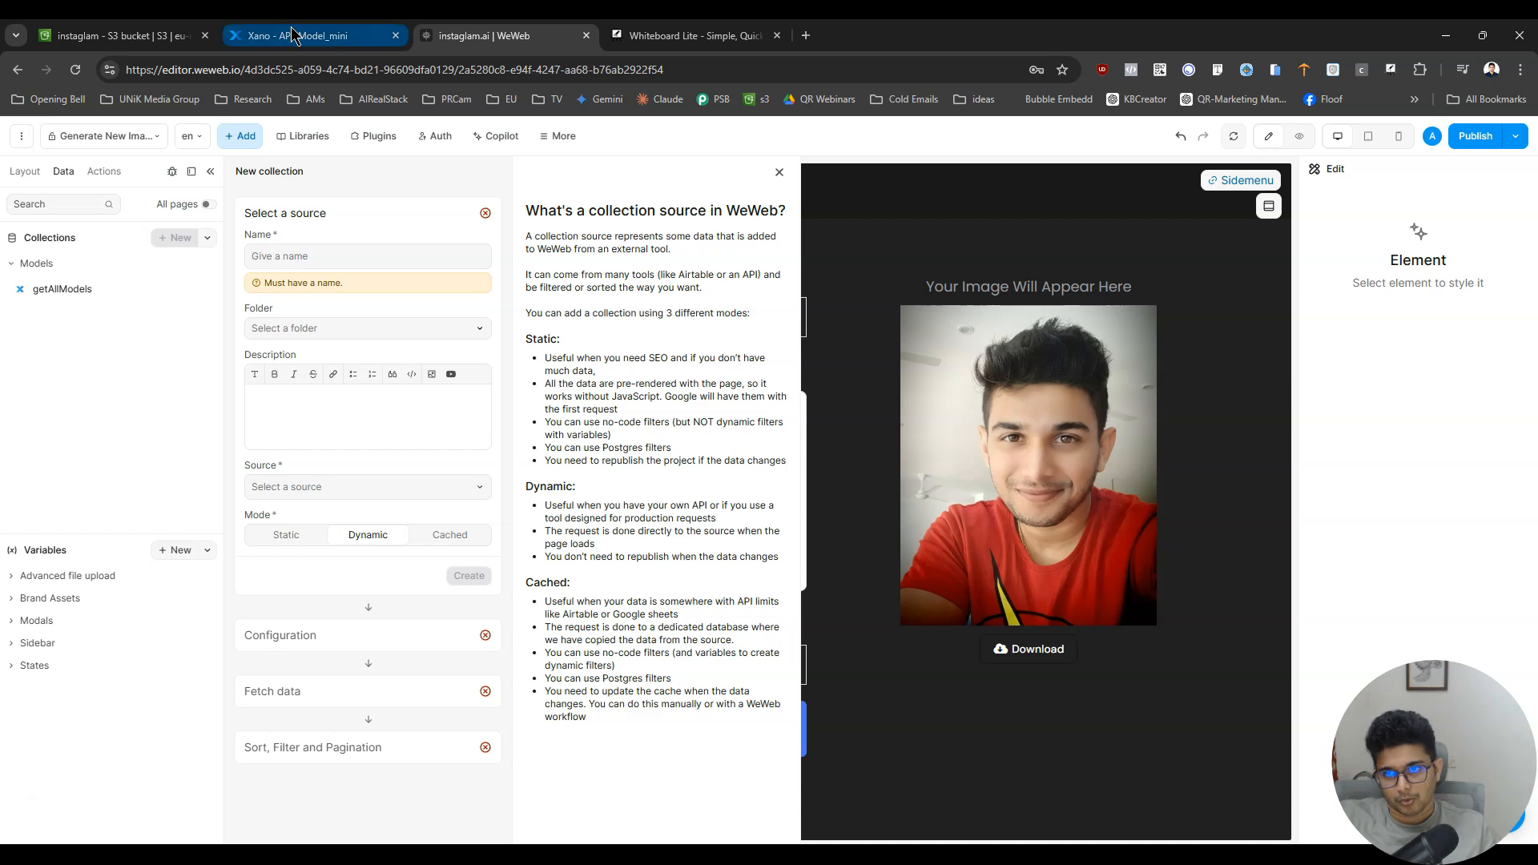
type("h")
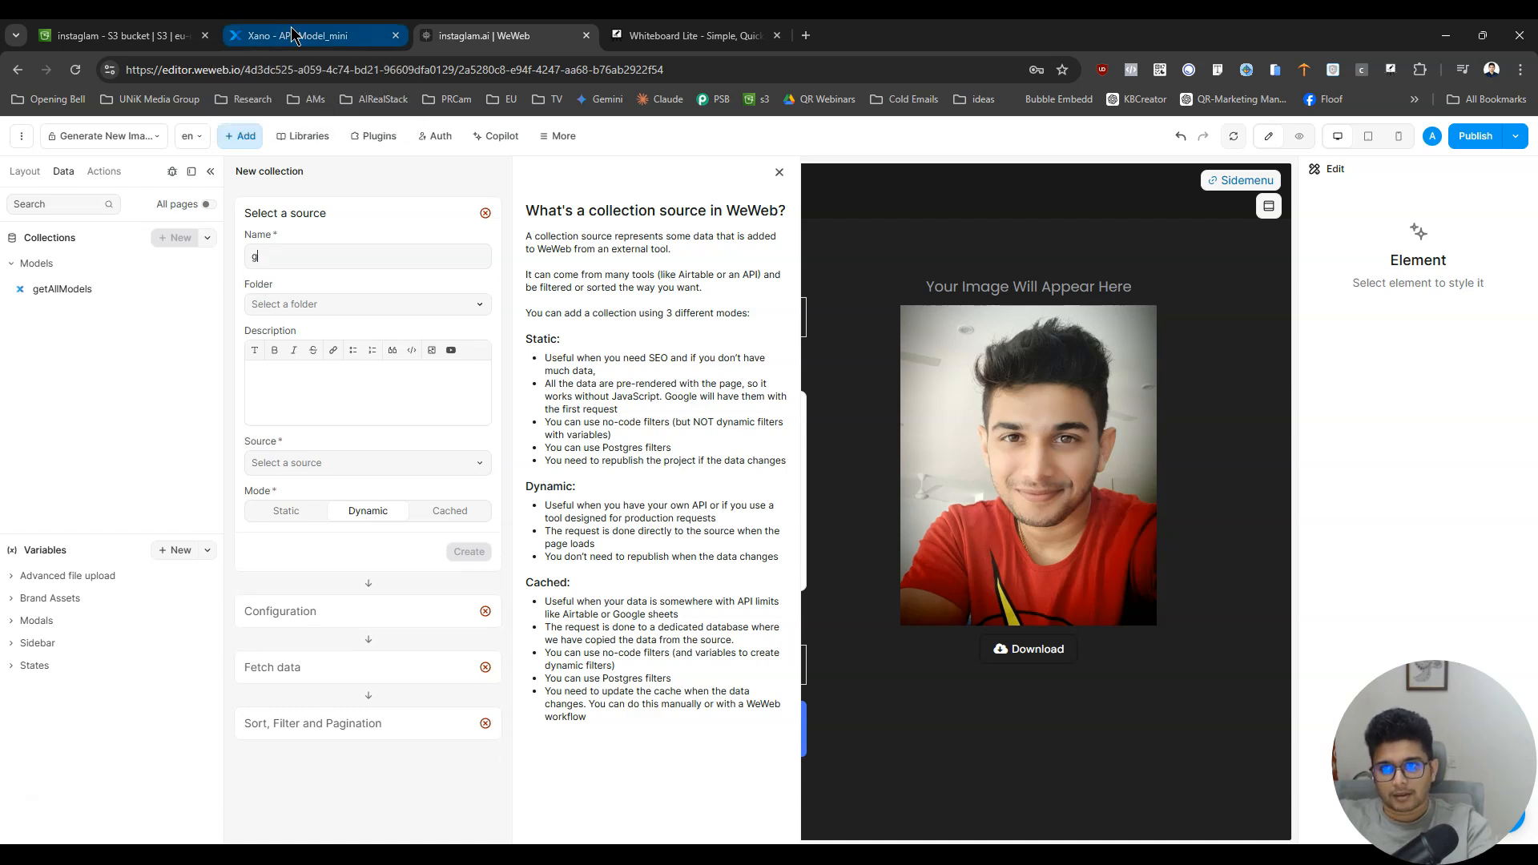
type("etAllModels_mini")
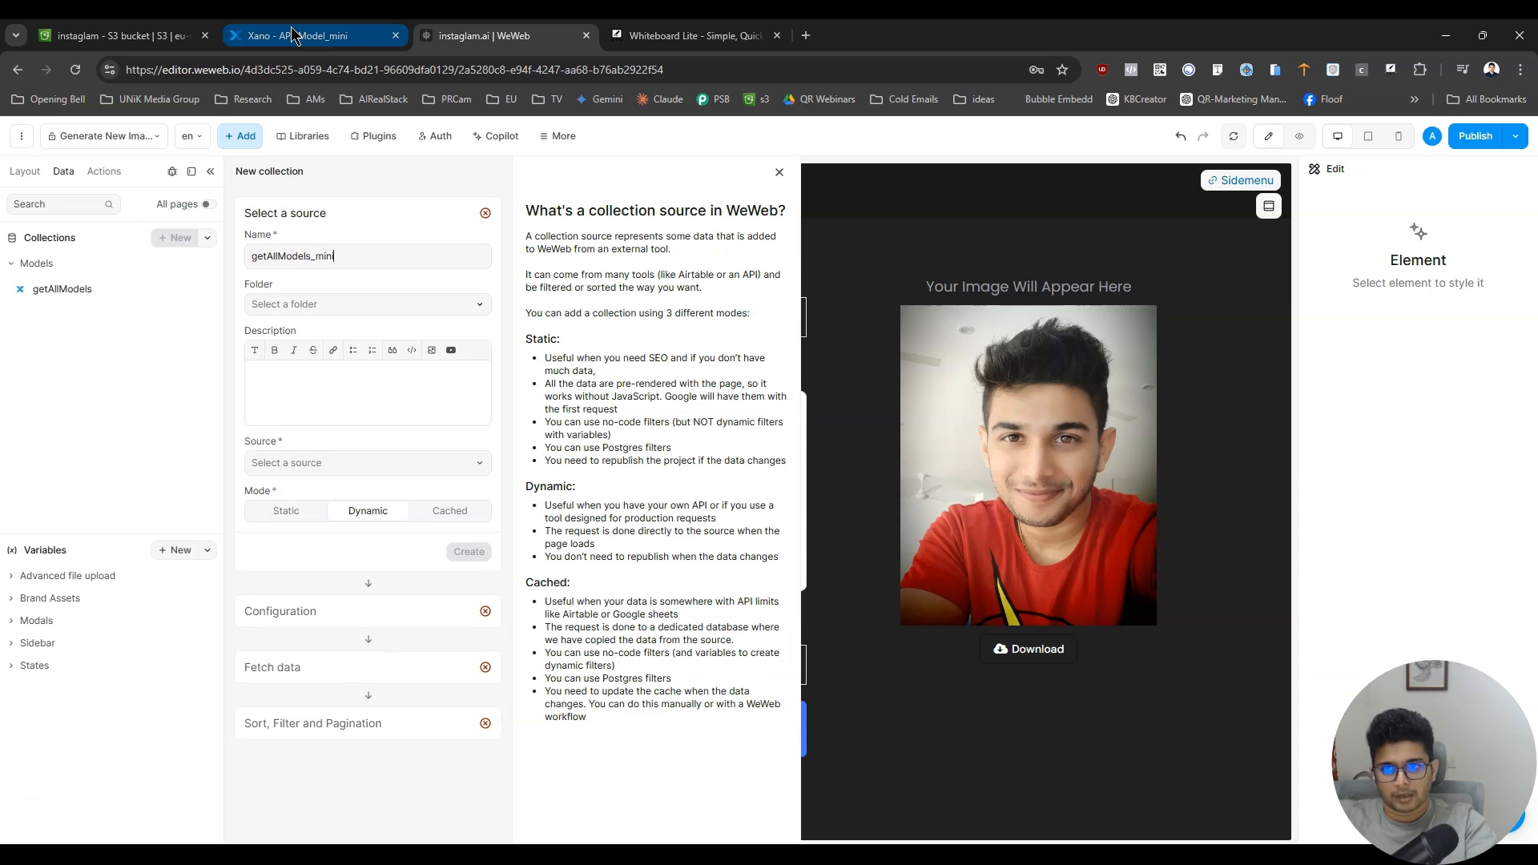
left_click(329, 306)
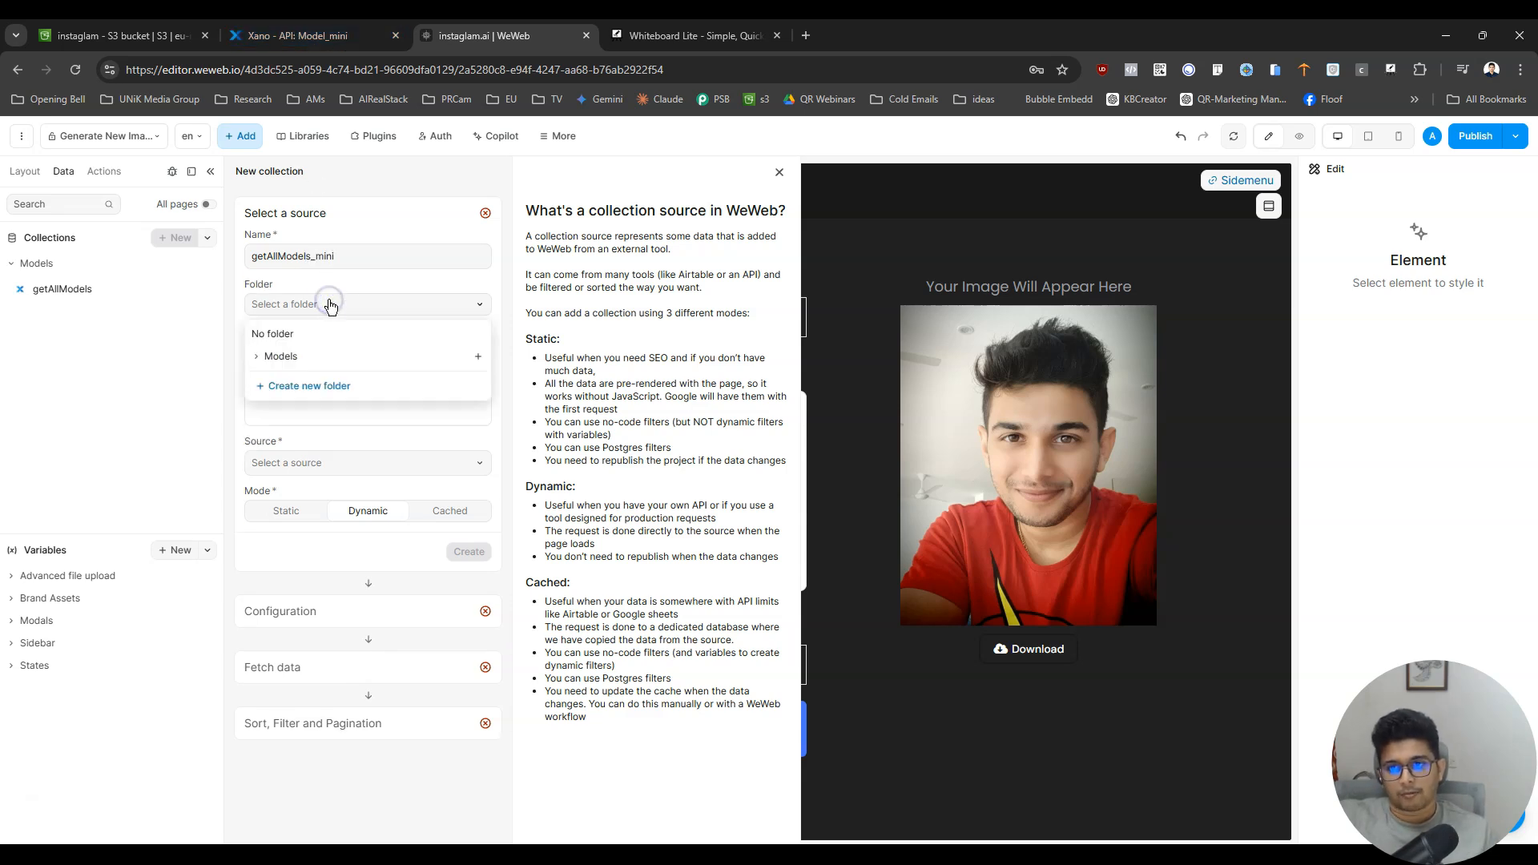
left_click(291, 353)
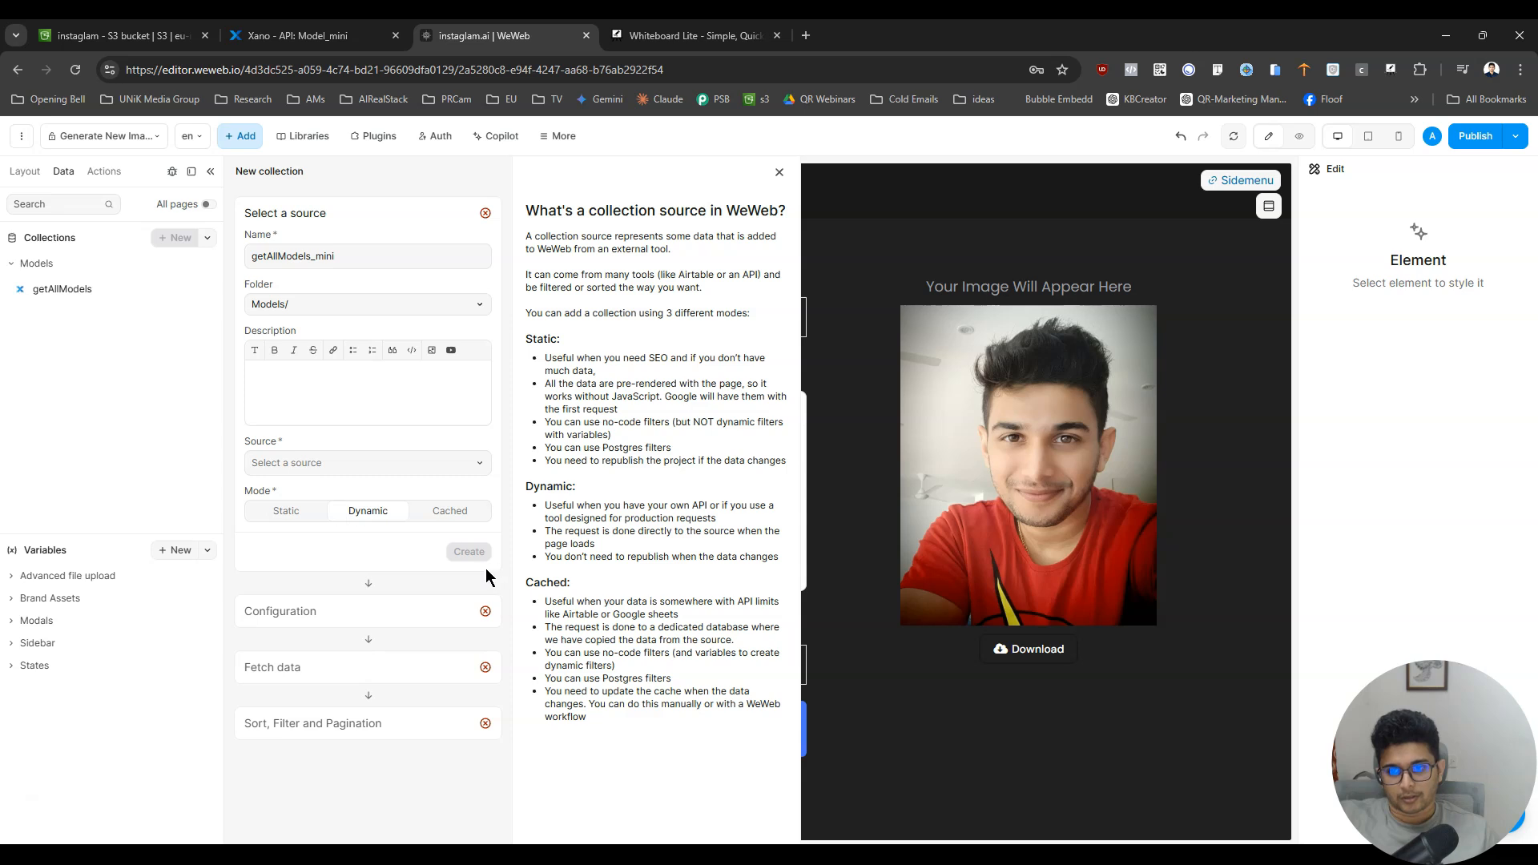
left_click(313, 463)
left_click(308, 491)
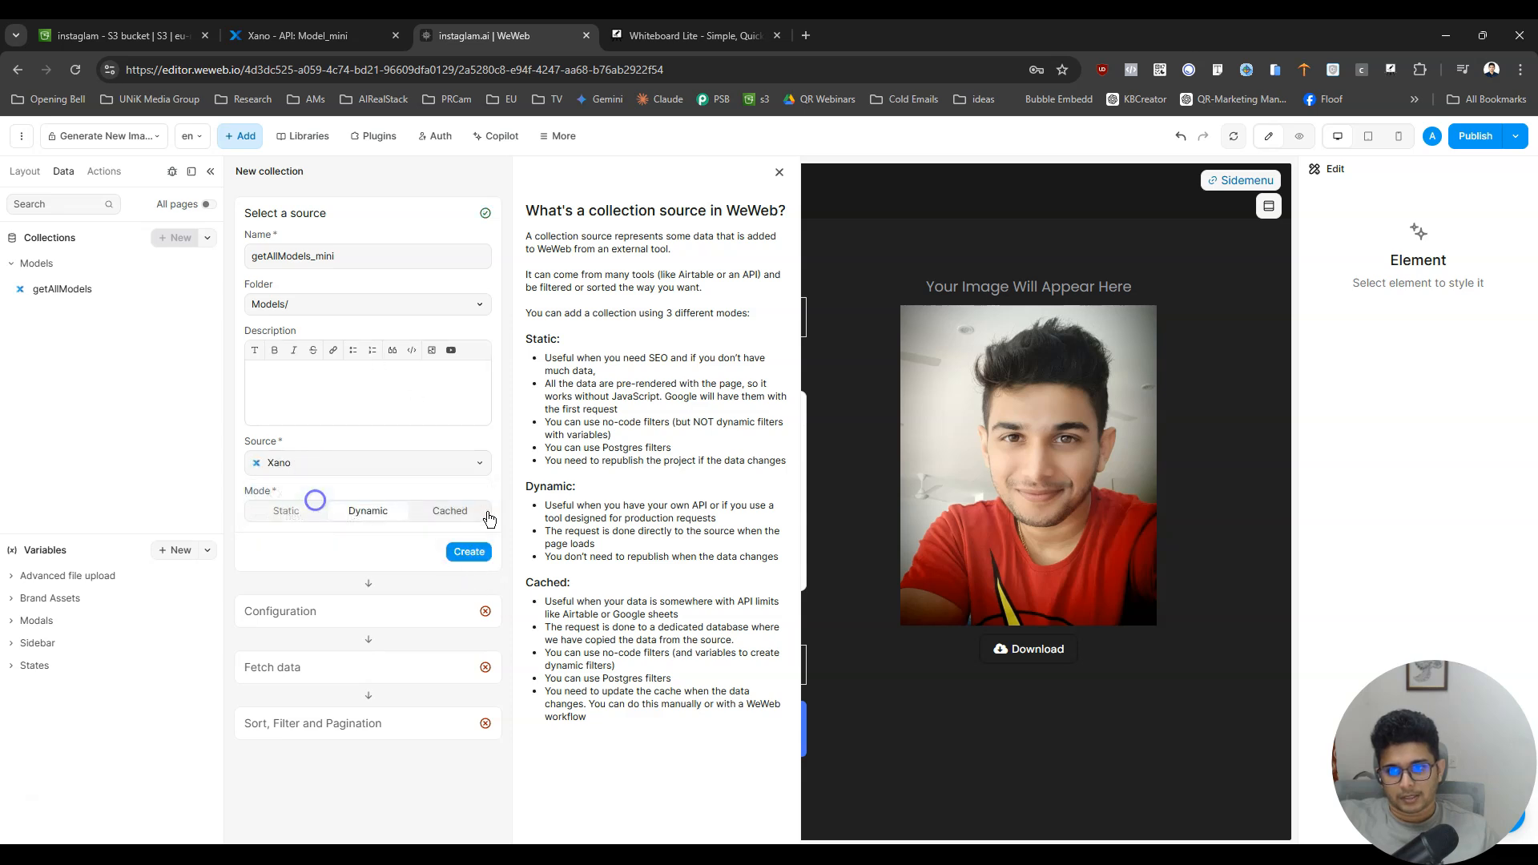
left_click(469, 551)
- Configure the getAllModels_mini collection with the Models API group and GET /Model_mini endpoint, and finish its setup
left_click(310, 355)
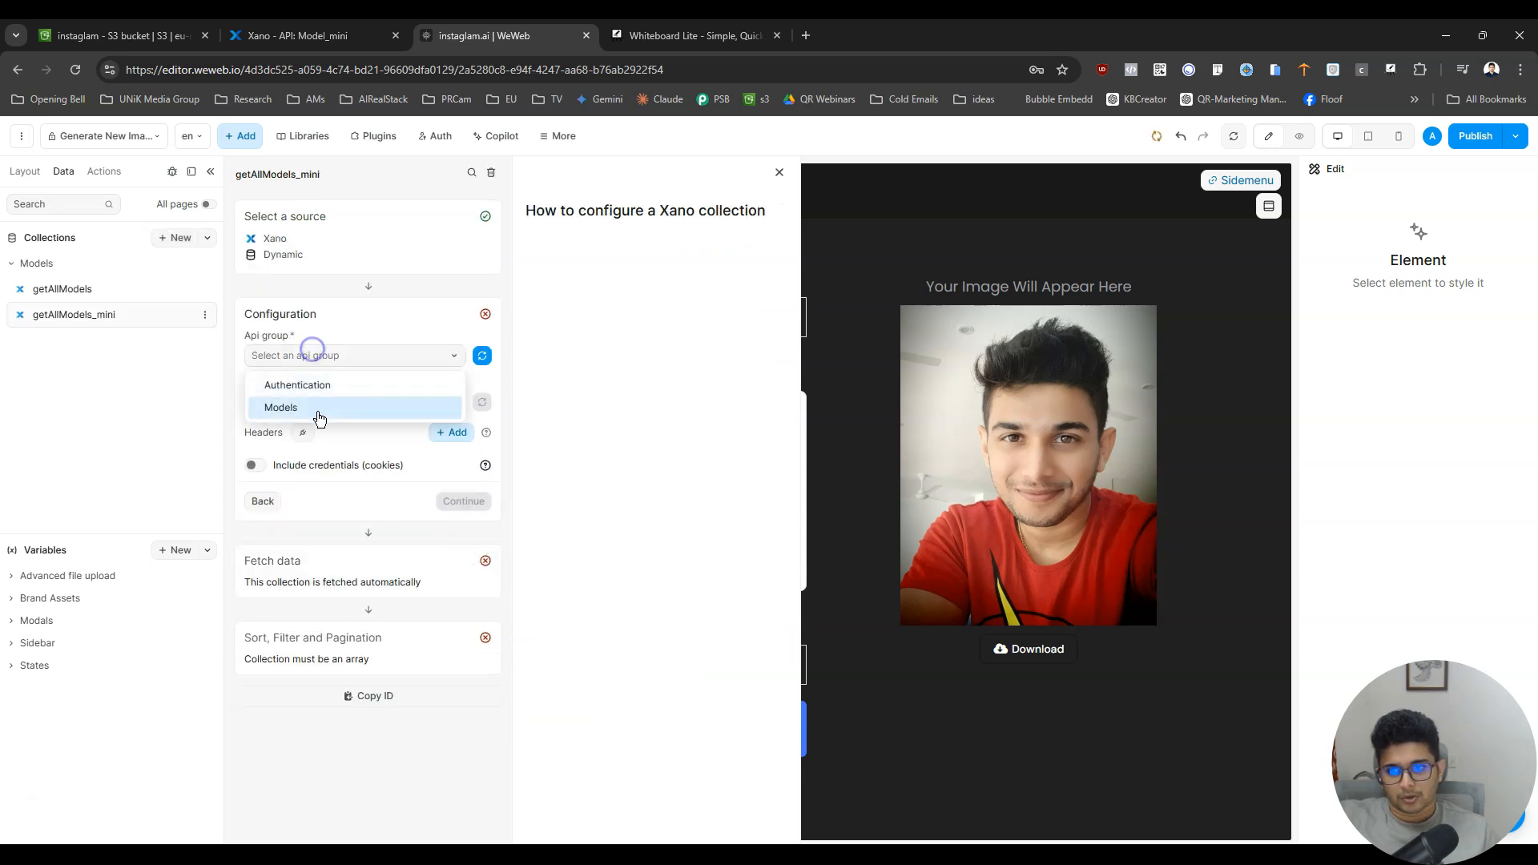
left_click(314, 409)
left_click(379, 403)
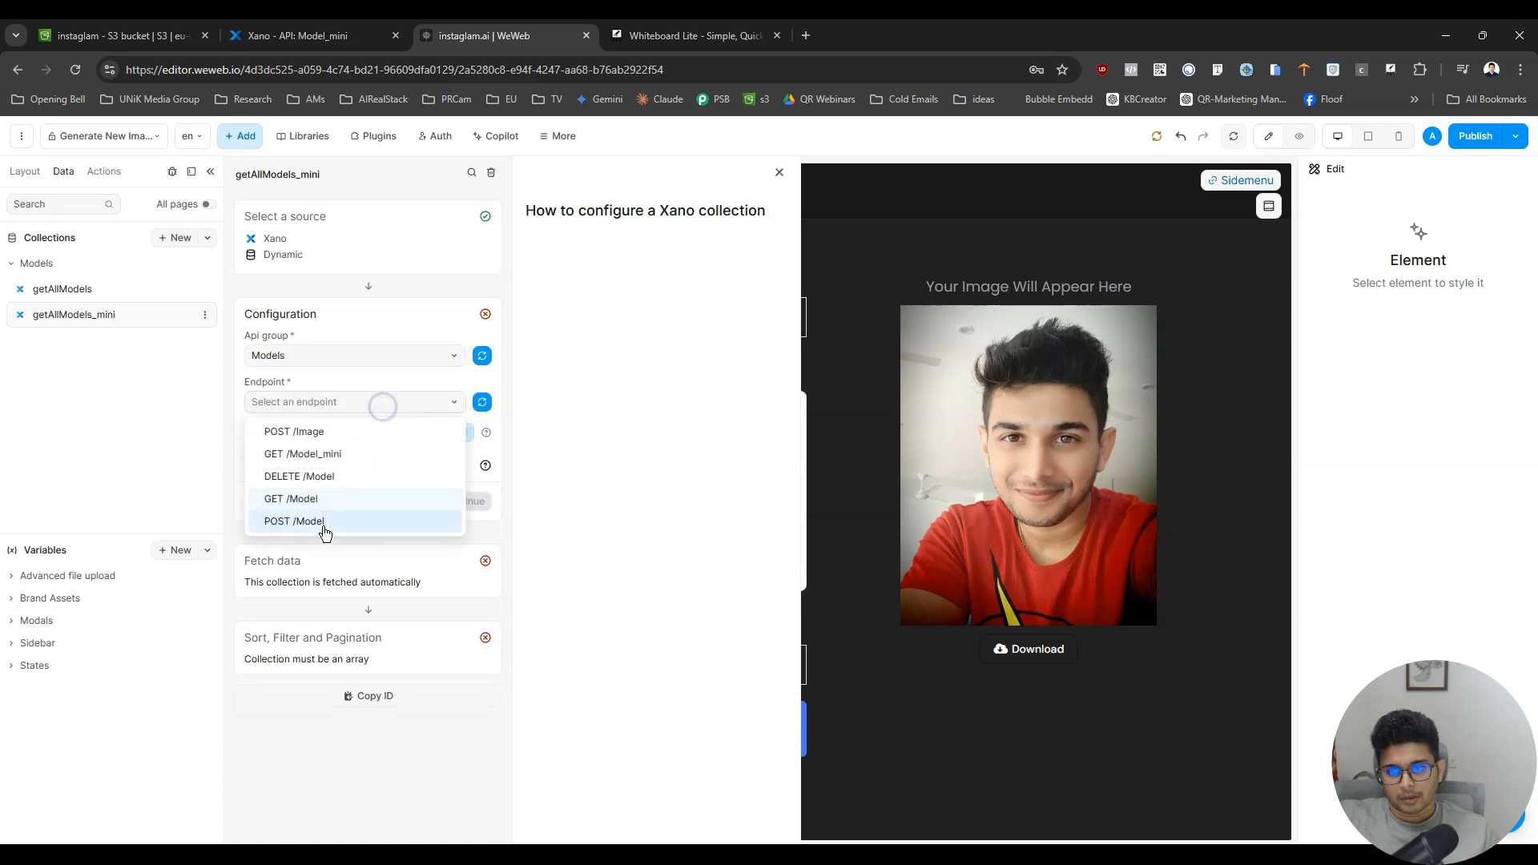
left_click(329, 458)
left_click(461, 500)
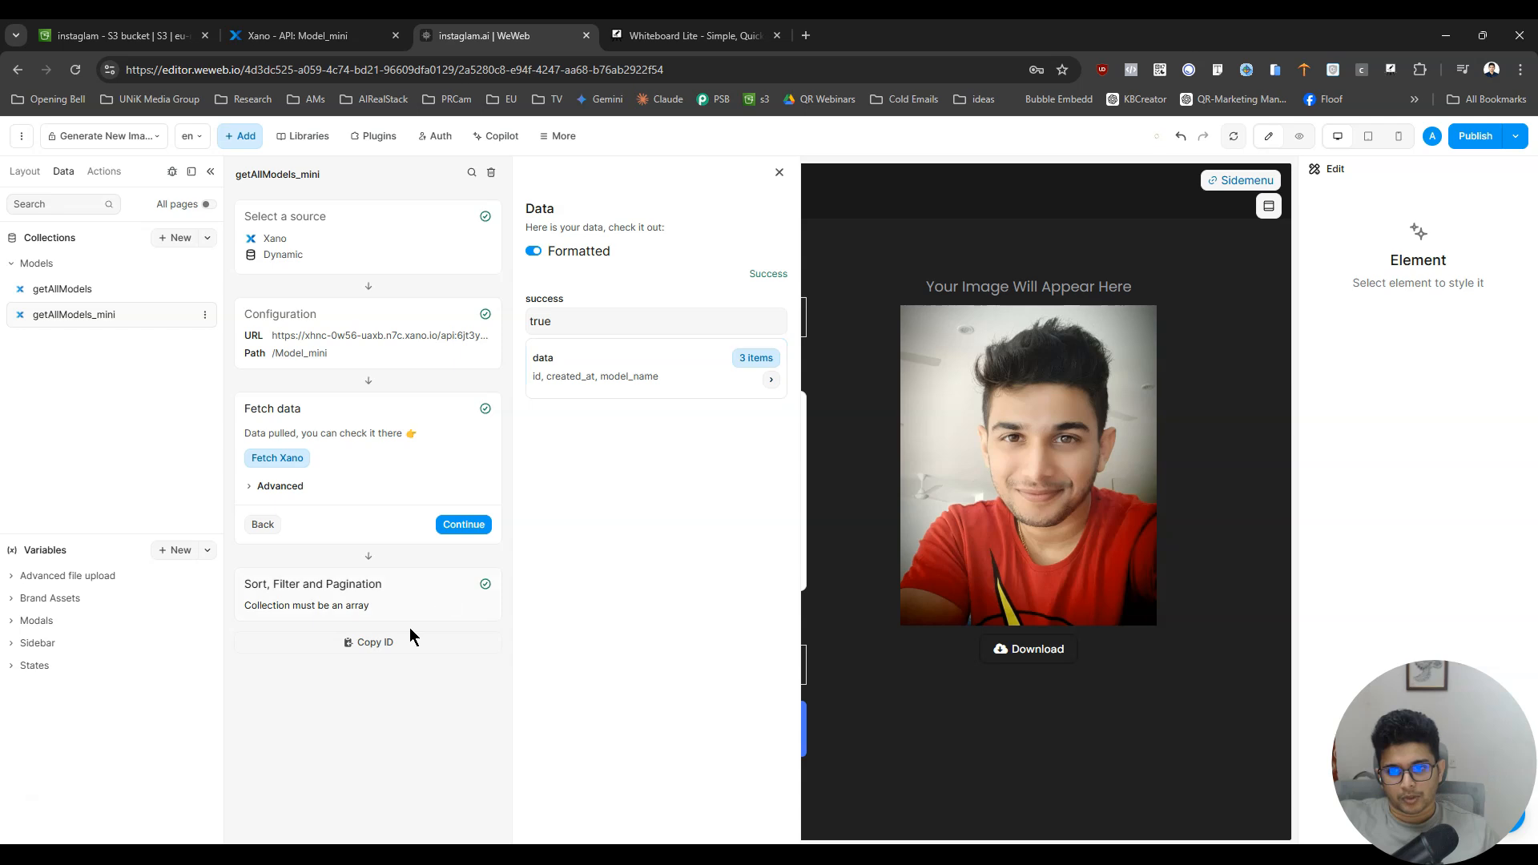
left_click(474, 526)
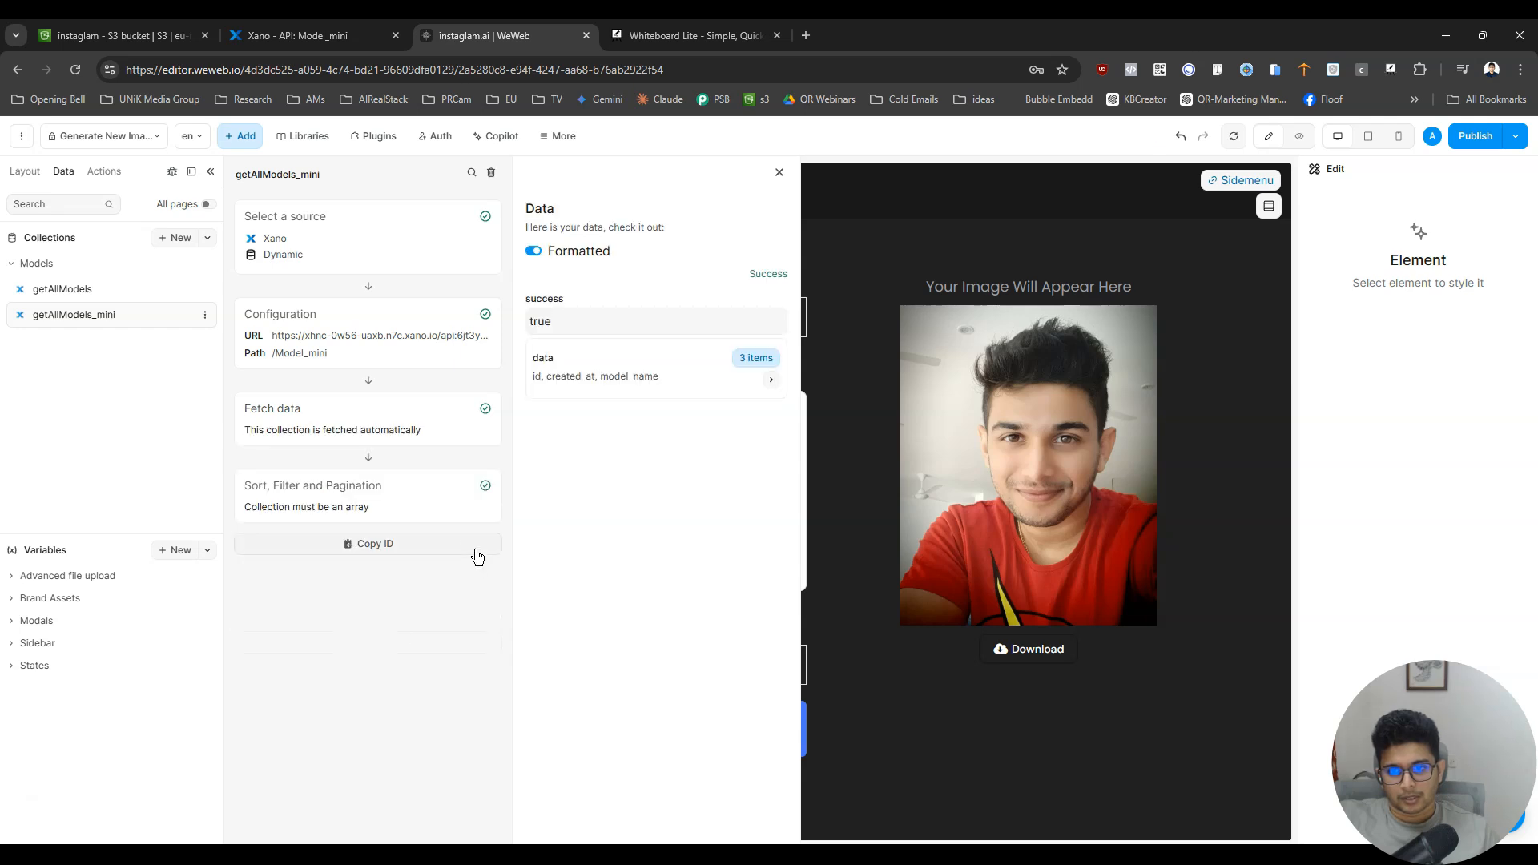
left_click(913, 206)
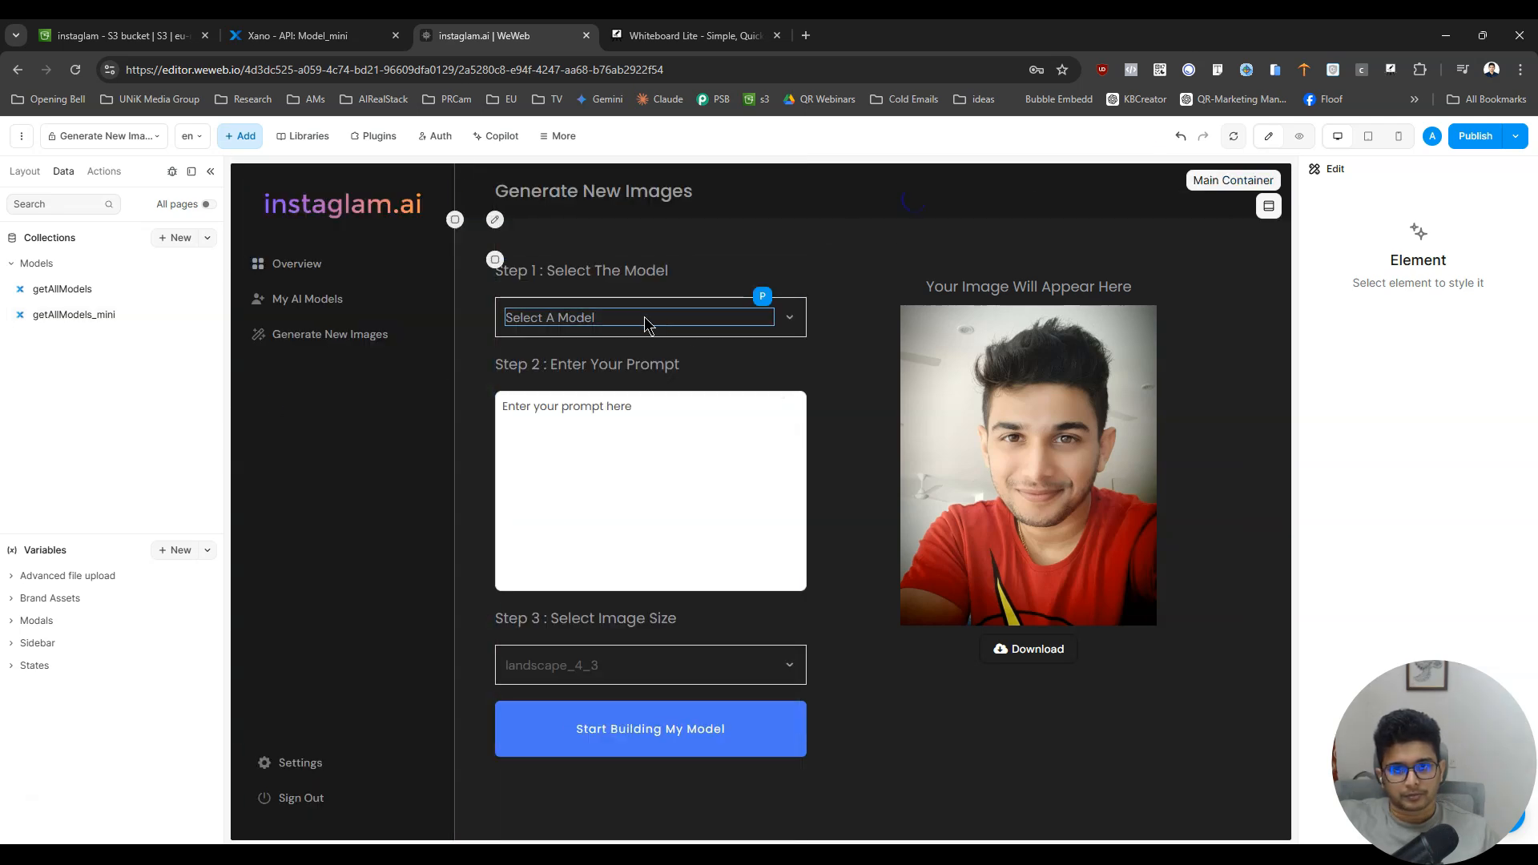
- Remove the two placeholder options from the Select A Model dropdown's settings
left_click(24, 170)
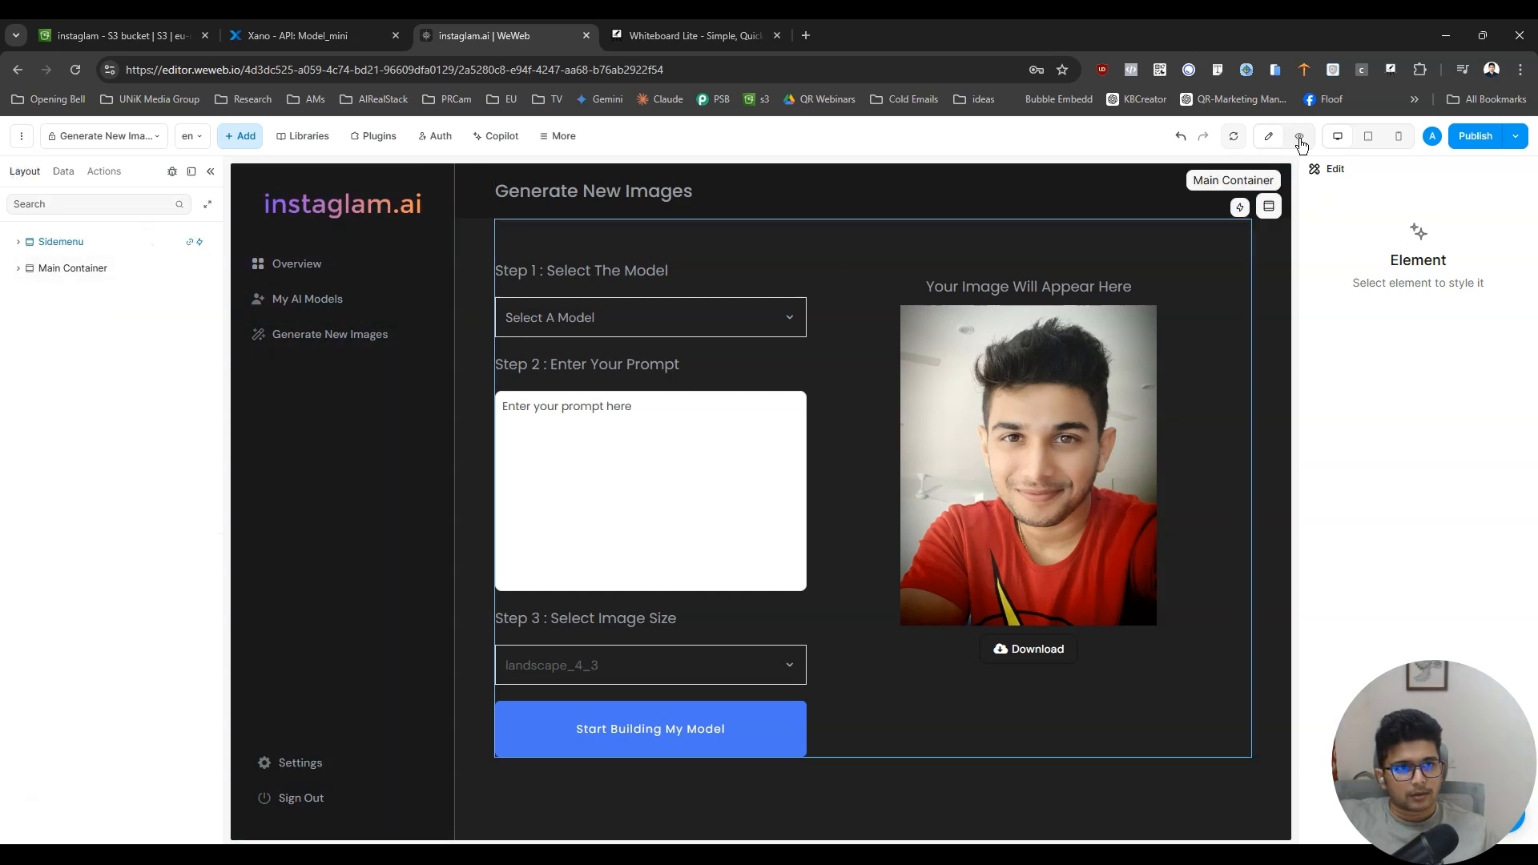
left_click(755, 308)
left_click(1488, 199)
left_click(1445, 202)
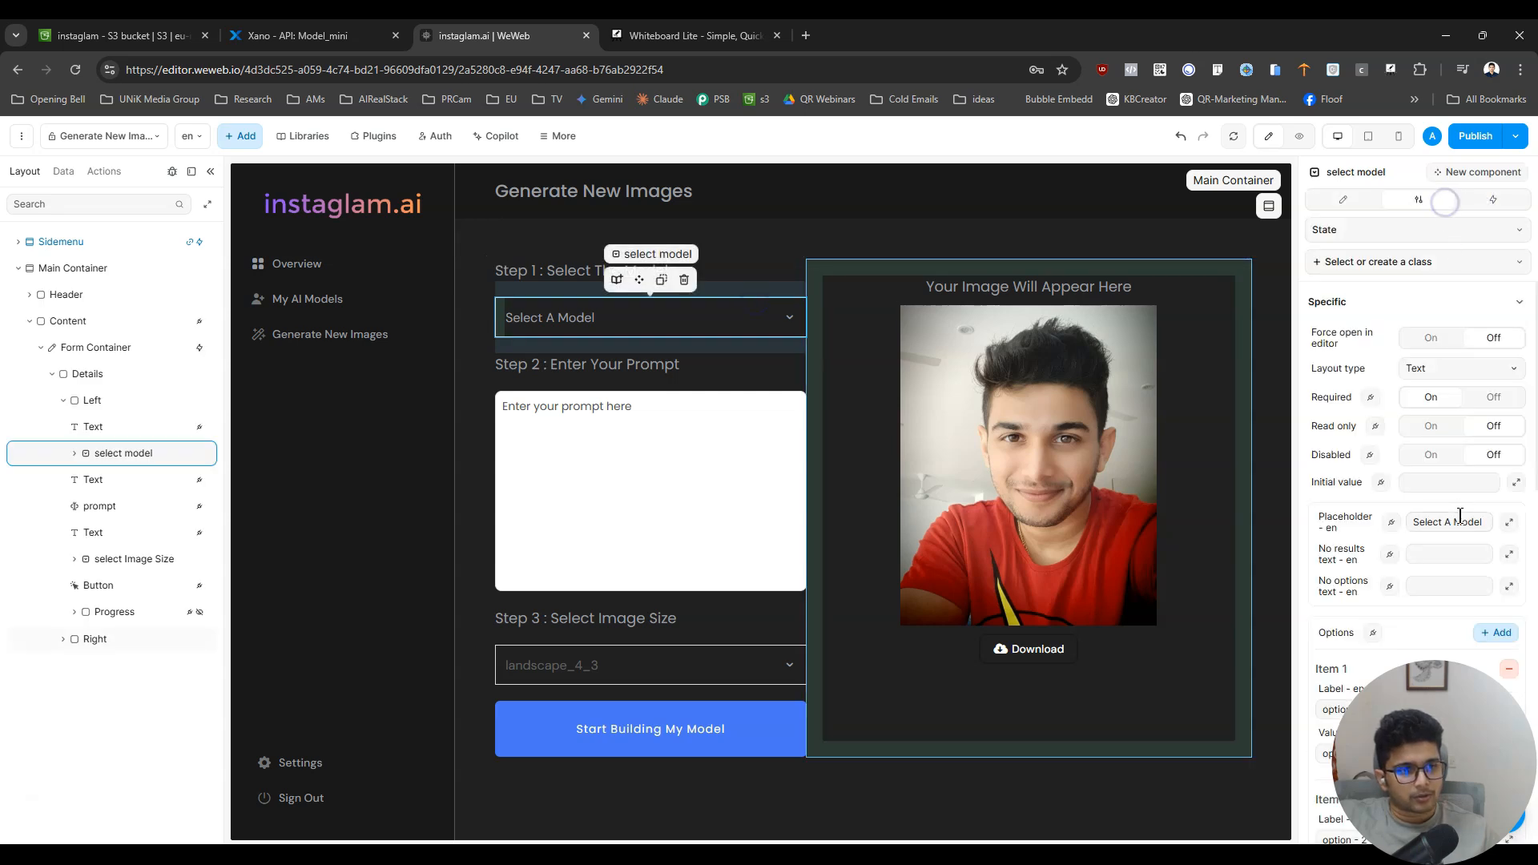
scroll(1466, 520, "down", 3)
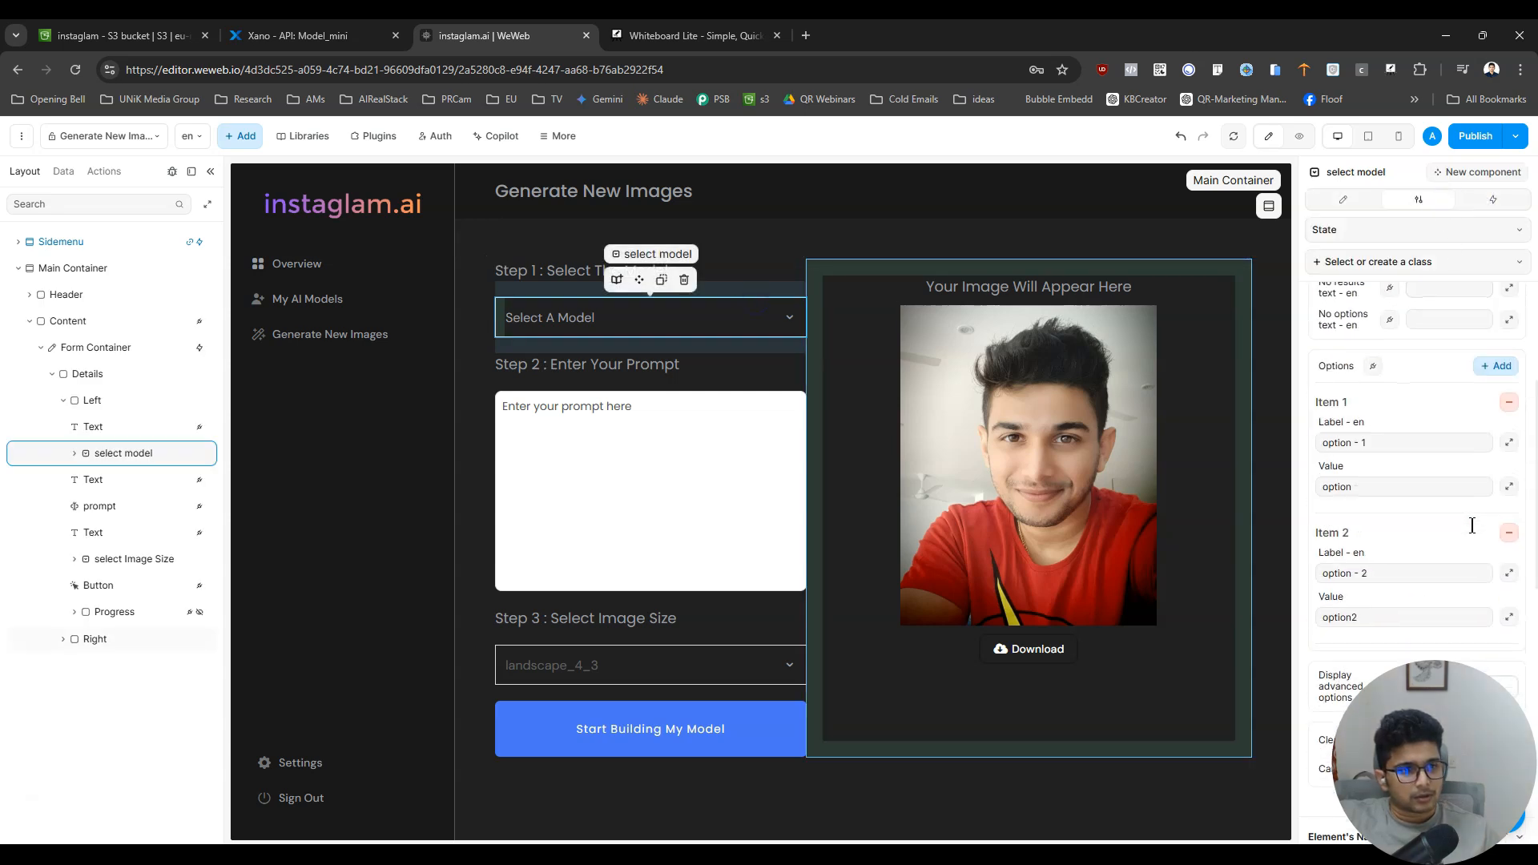
left_click(1509, 402)
left_click(1509, 402)
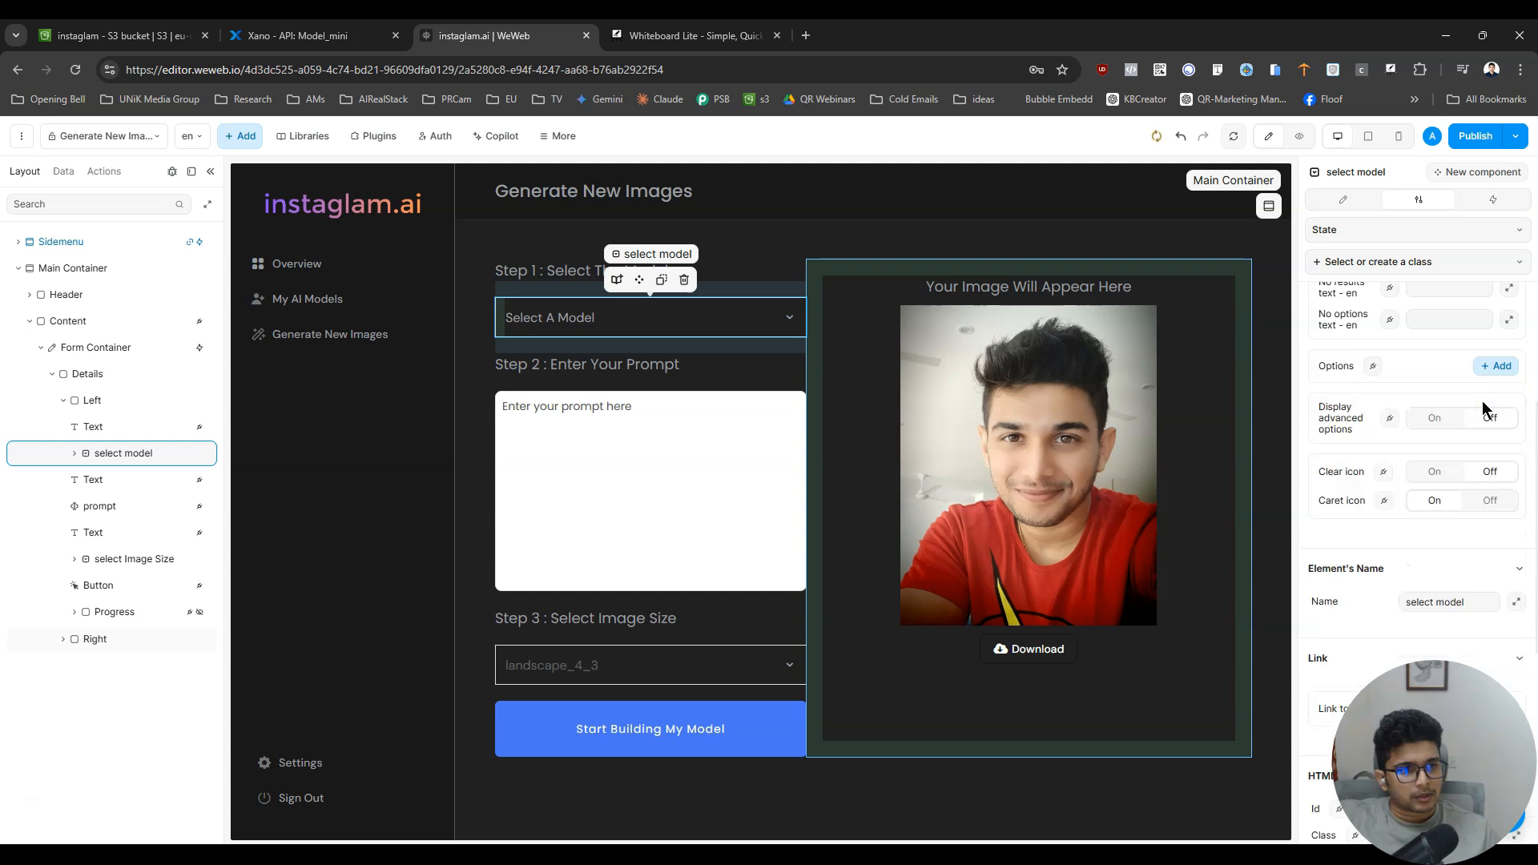
- Bind the Select A Model dropdown's options to getAllModels_mini.data.data
left_click(1374, 368)
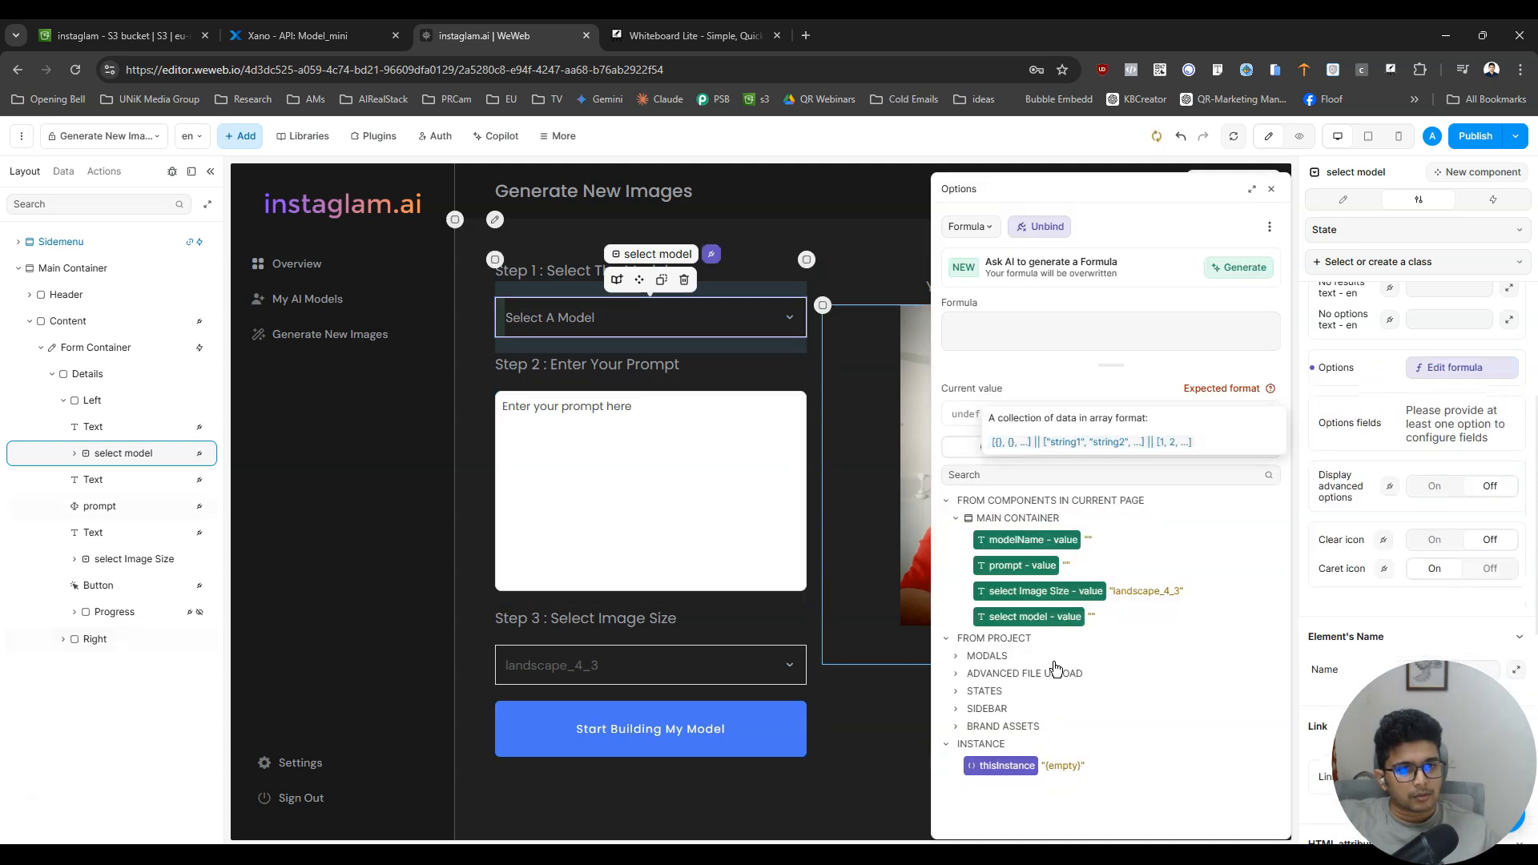
left_click(1065, 448)
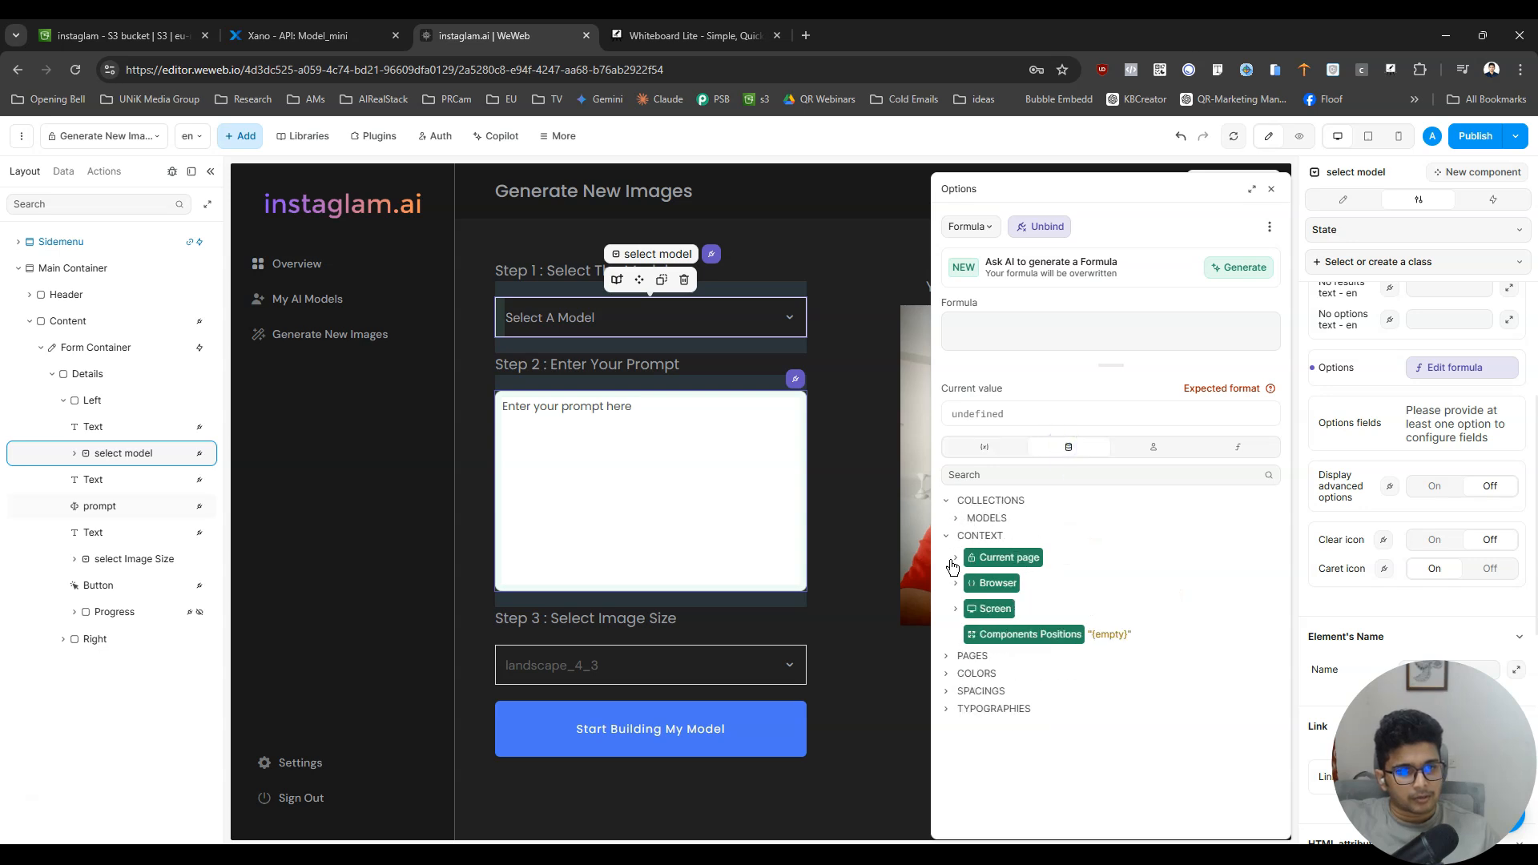
left_click(966, 520)
left_click(965, 566)
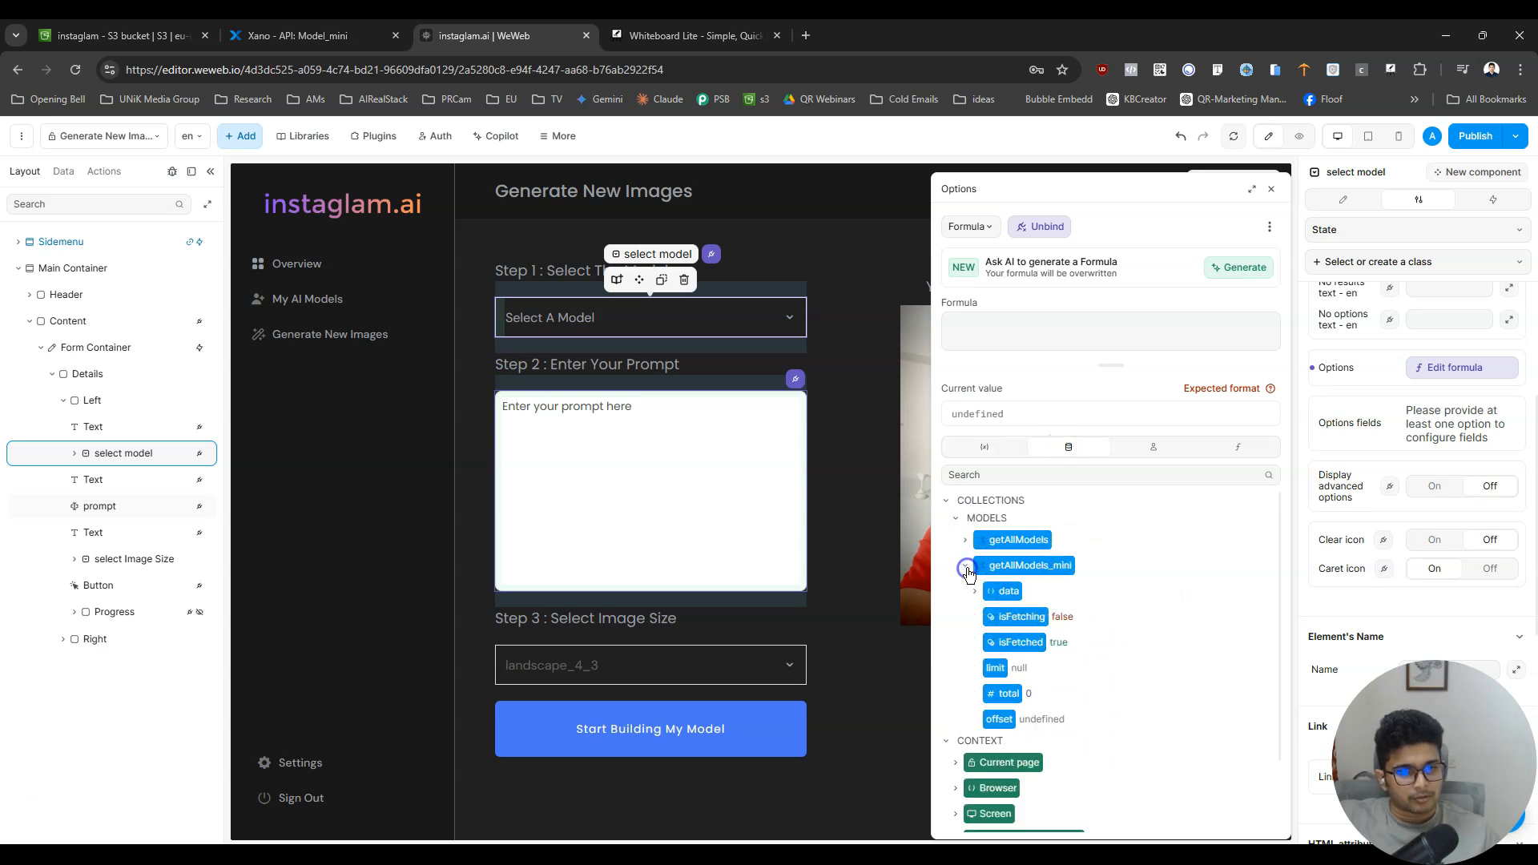
left_click(974, 592)
left_click(1017, 642)
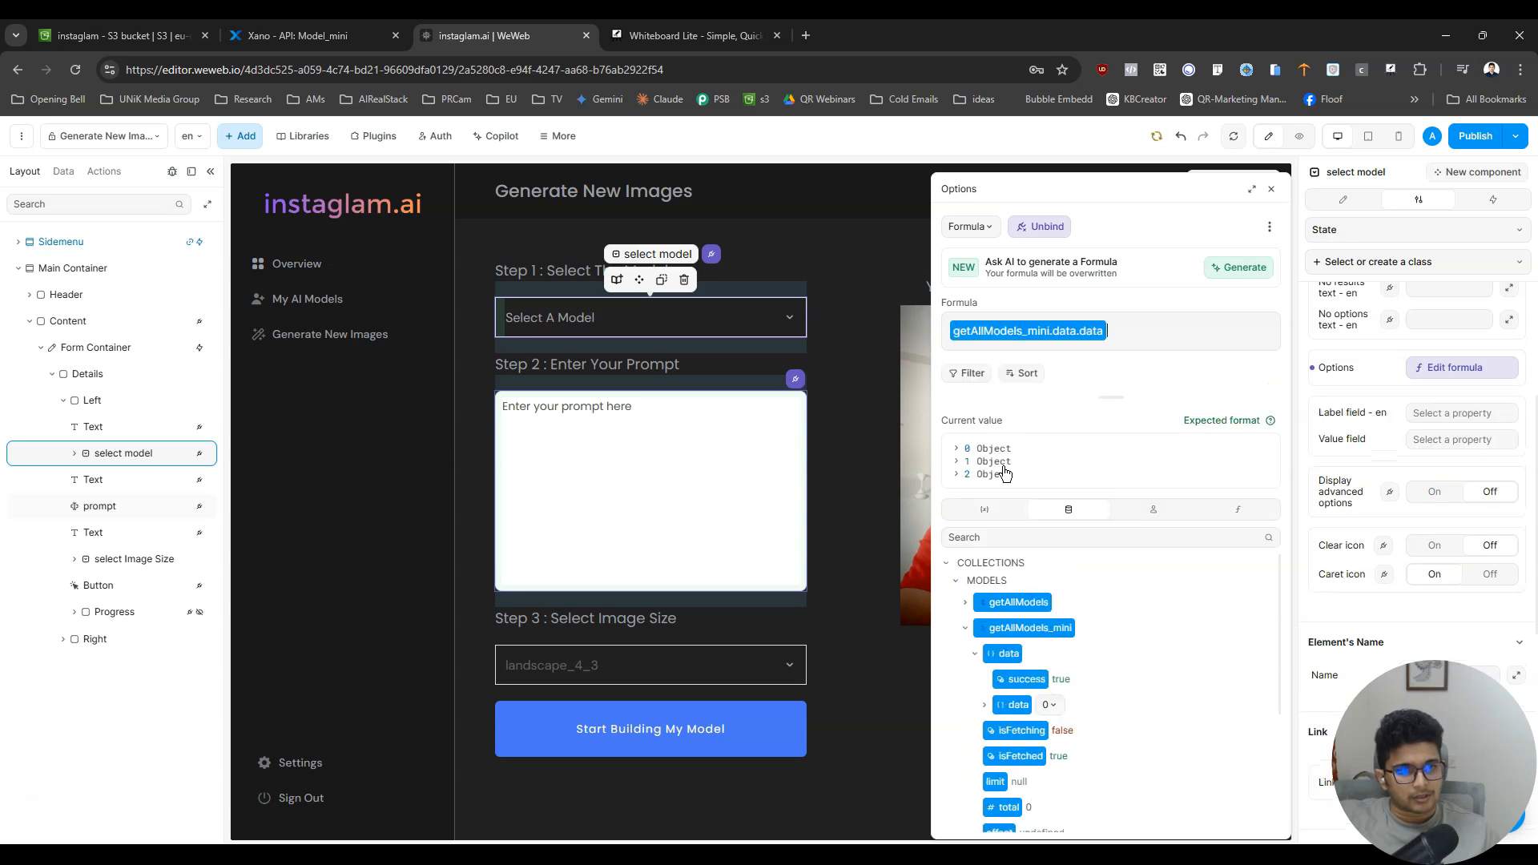
left_click(1438, 370)
- Map the dropdown options' label field to model_name and their value field to id
left_click(1446, 411)
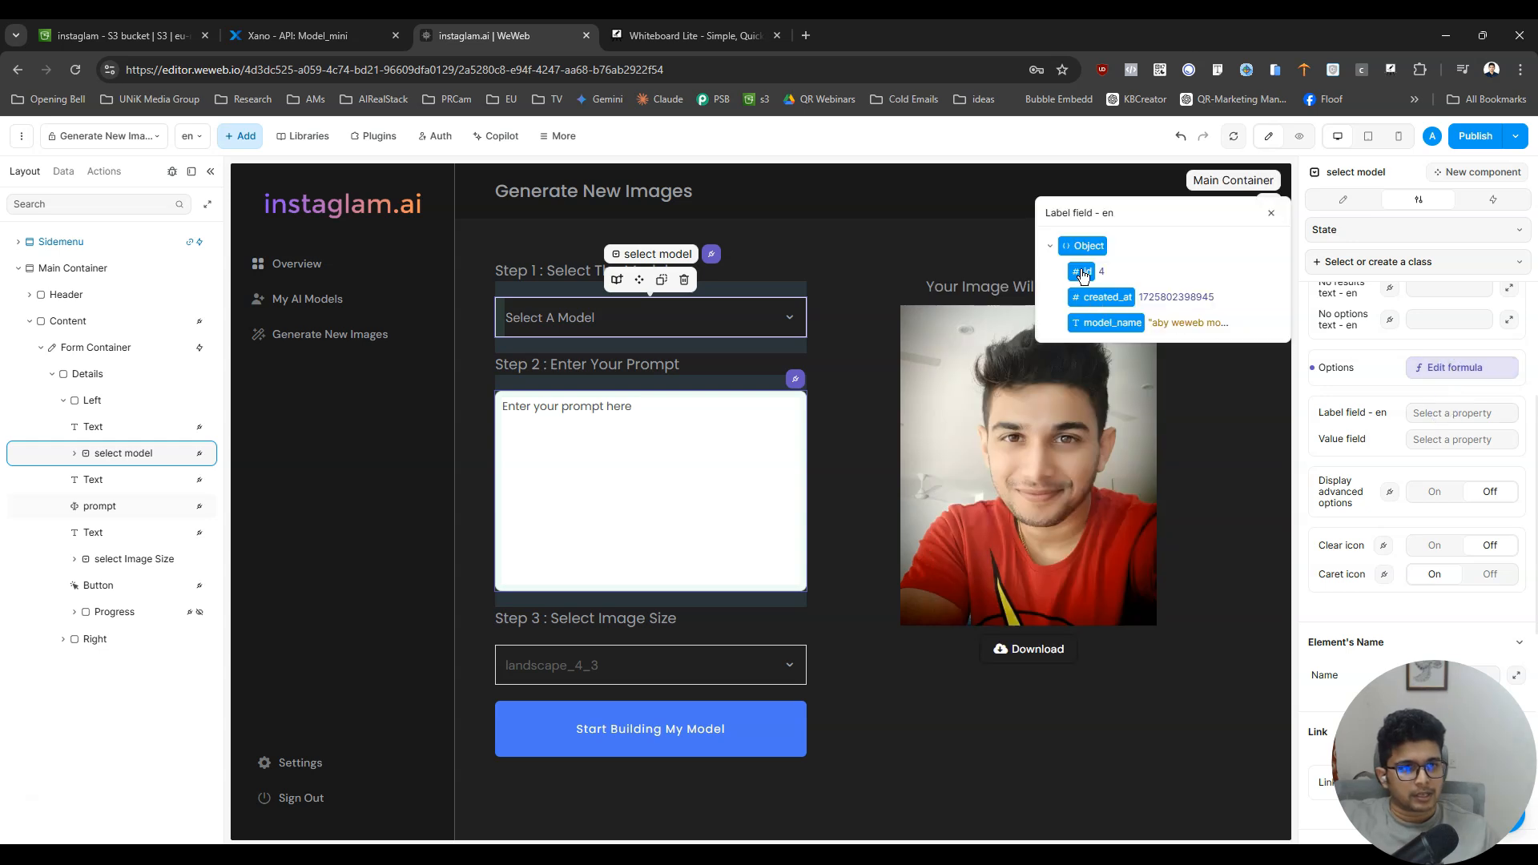
left_click(1095, 324)
left_click(1444, 442)
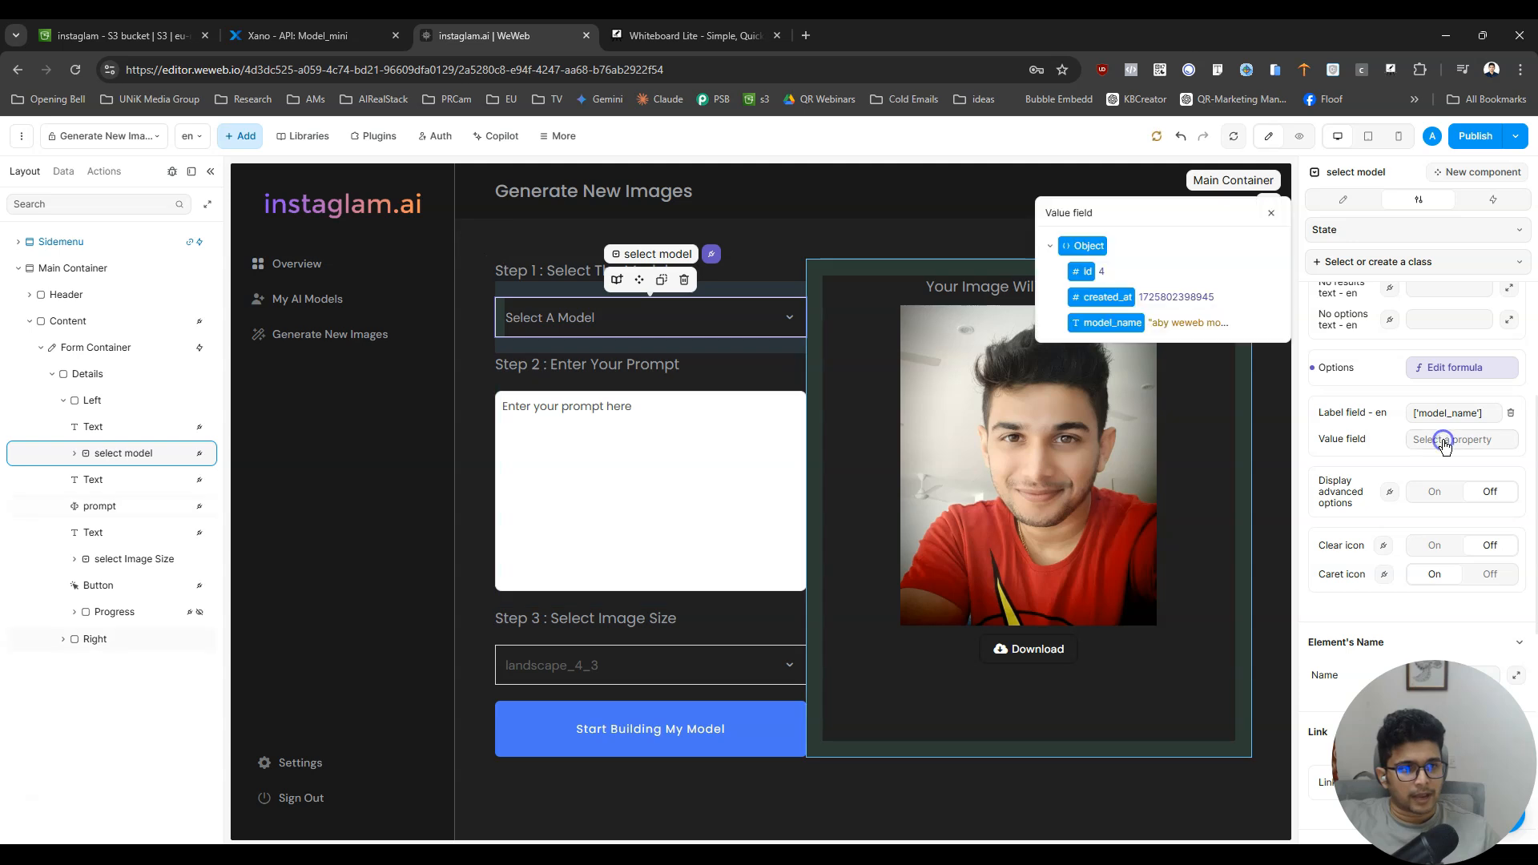
left_click(1100, 308)
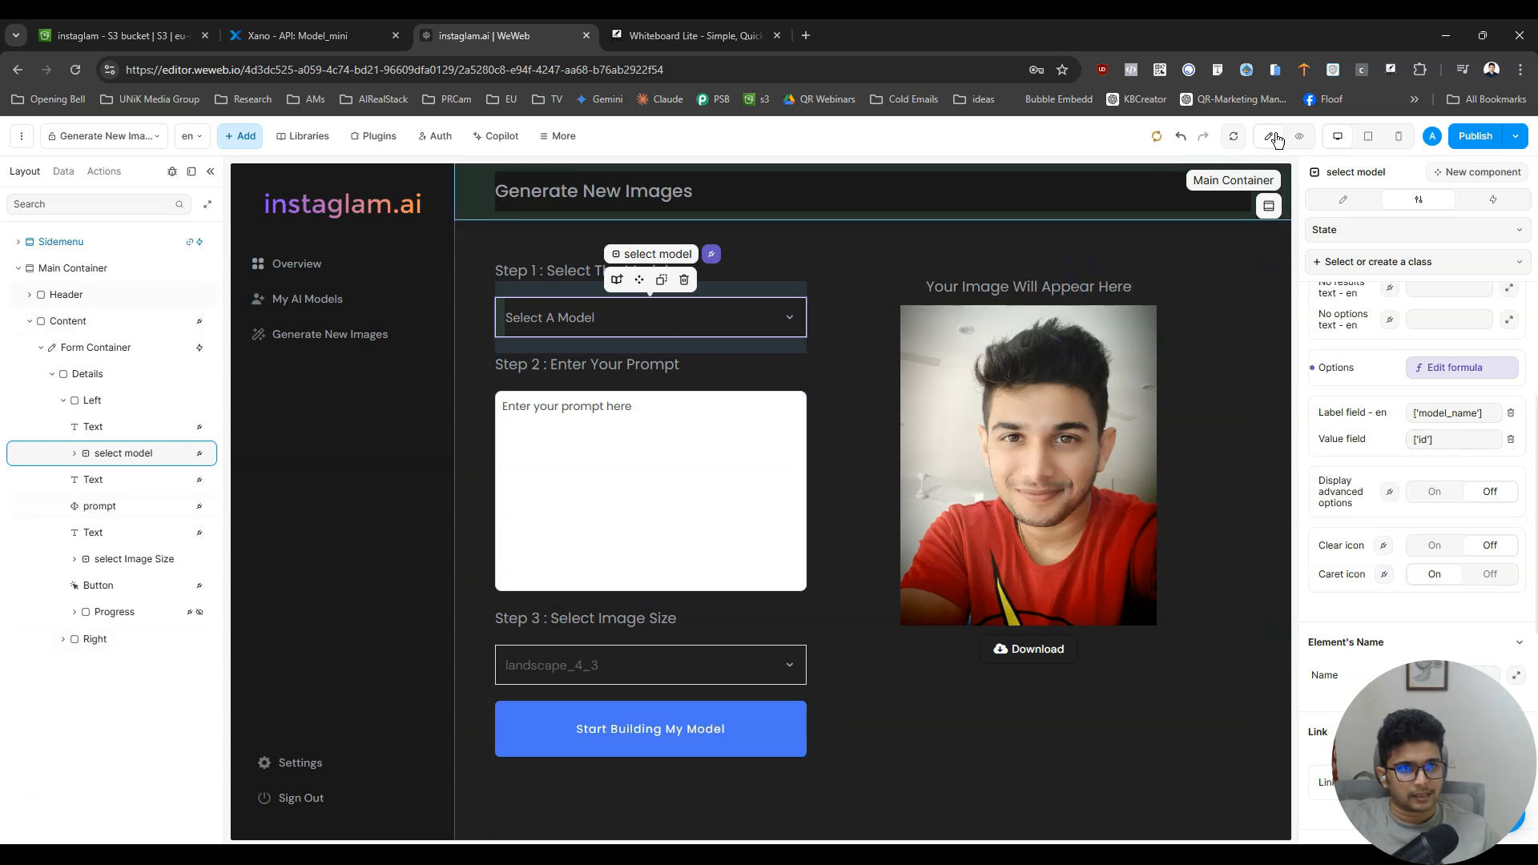
- Preview the page, check the model names offered by the Select A Model dropdown, and return to editing
left_click(1299, 138)
left_click(814, 317)
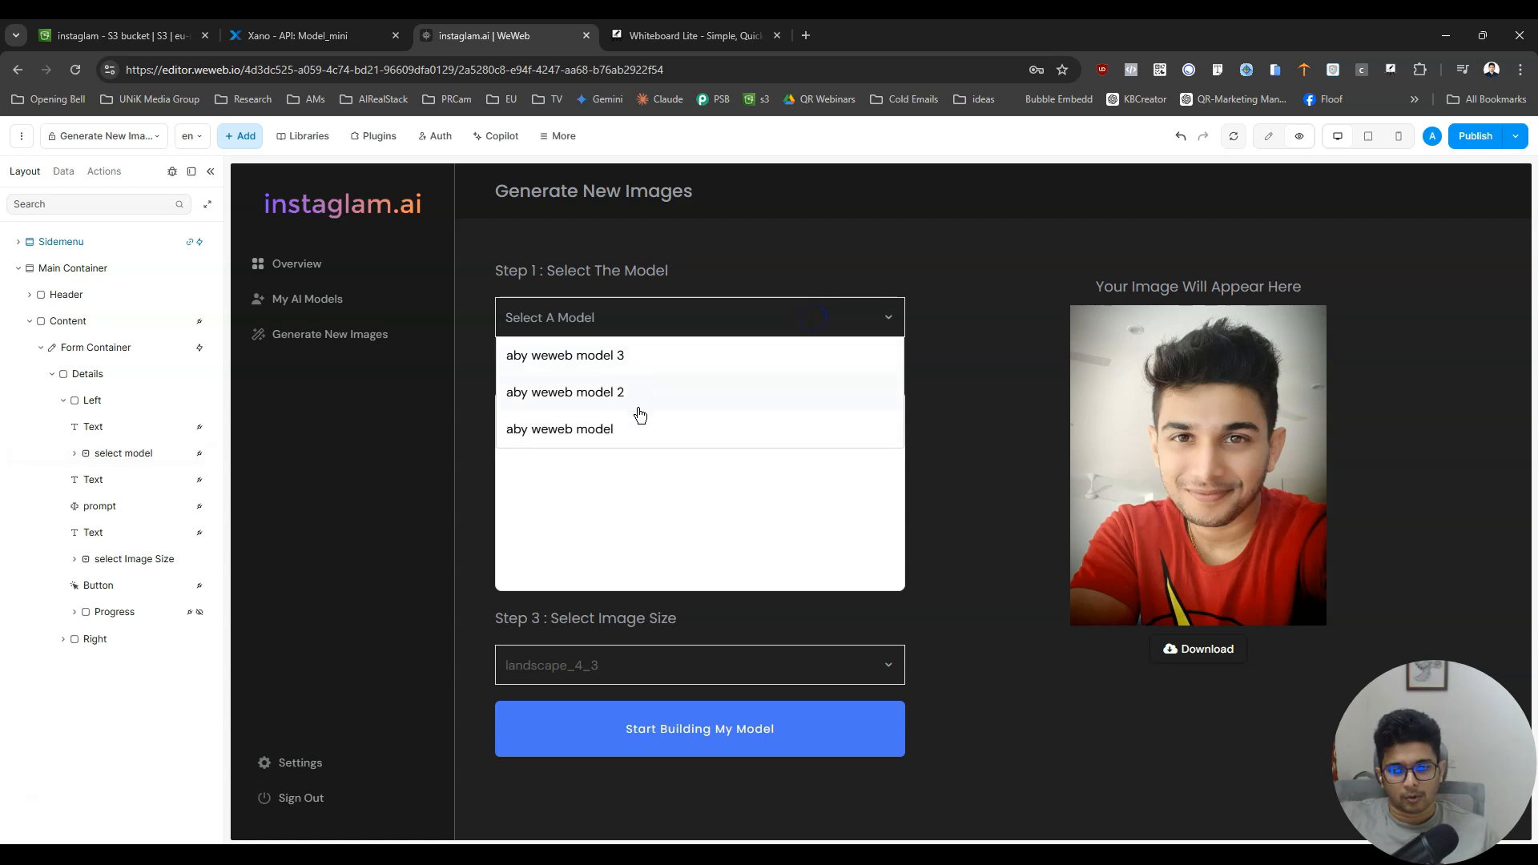
left_click(994, 325)
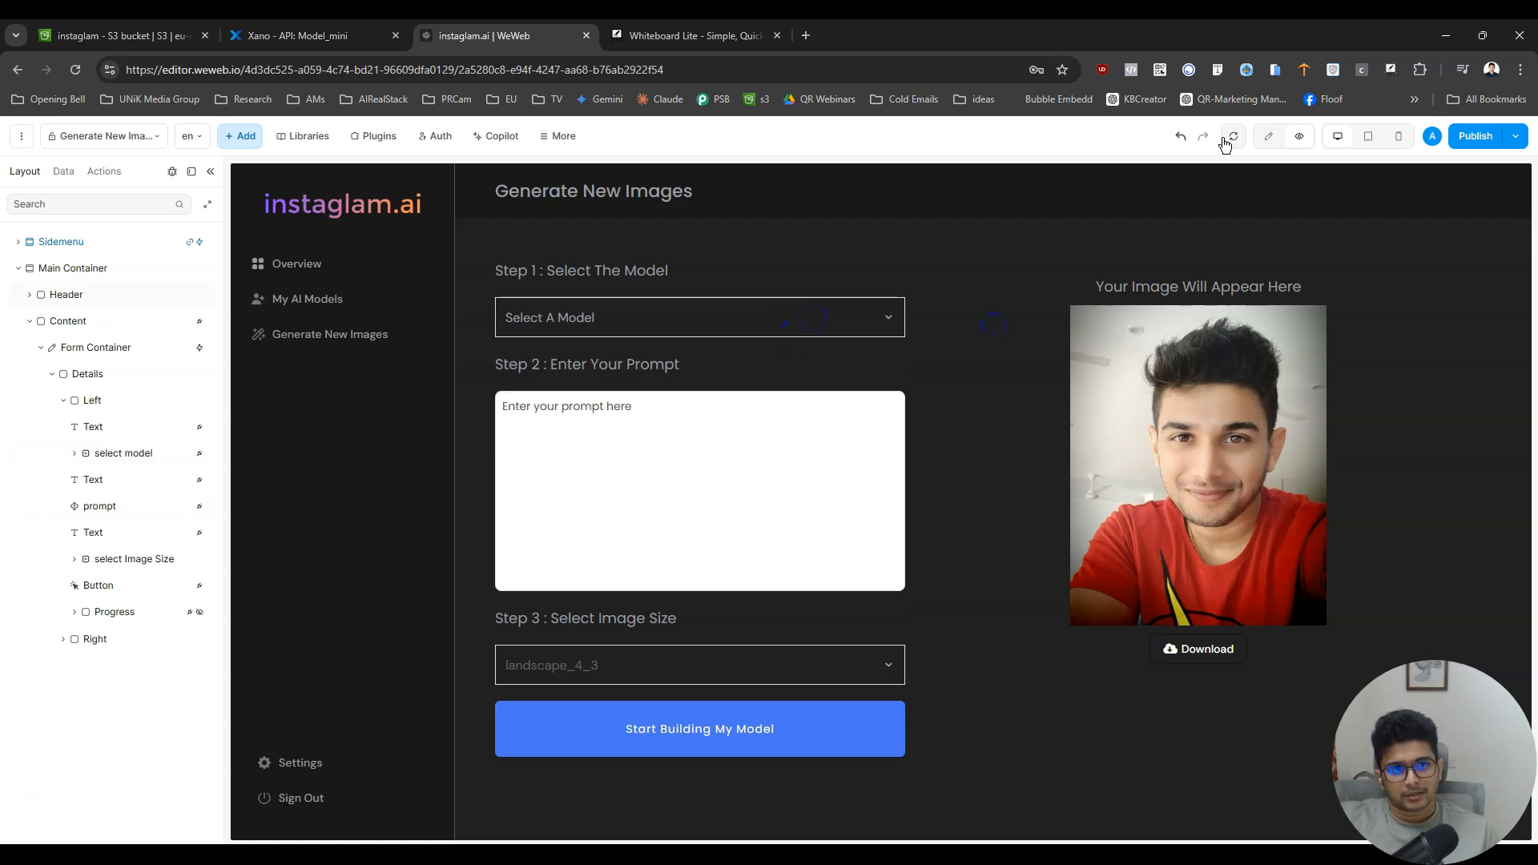
left_click(780, 321)
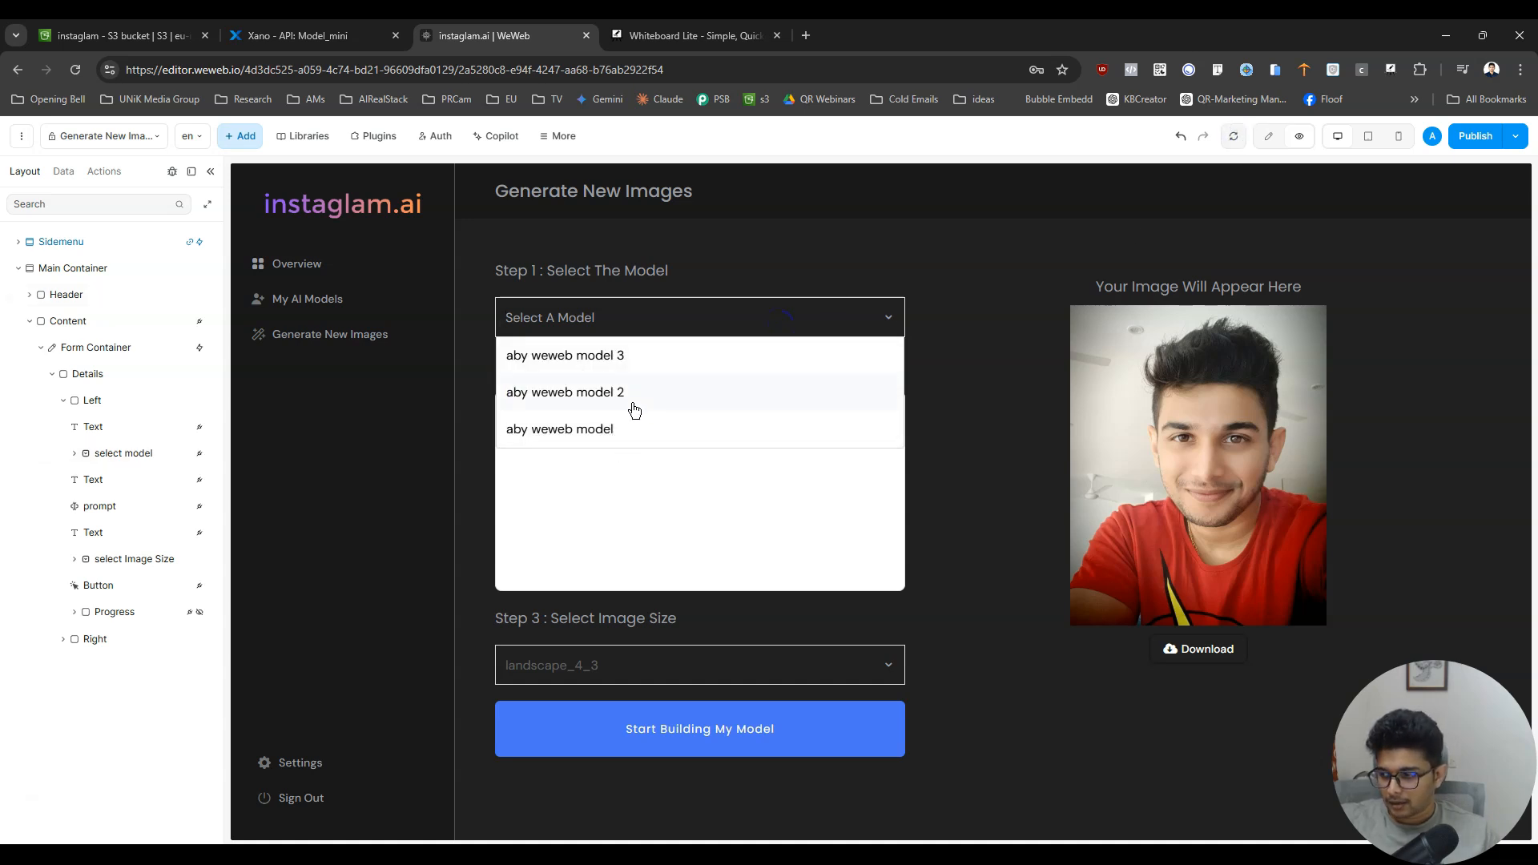
left_click(1044, 277)
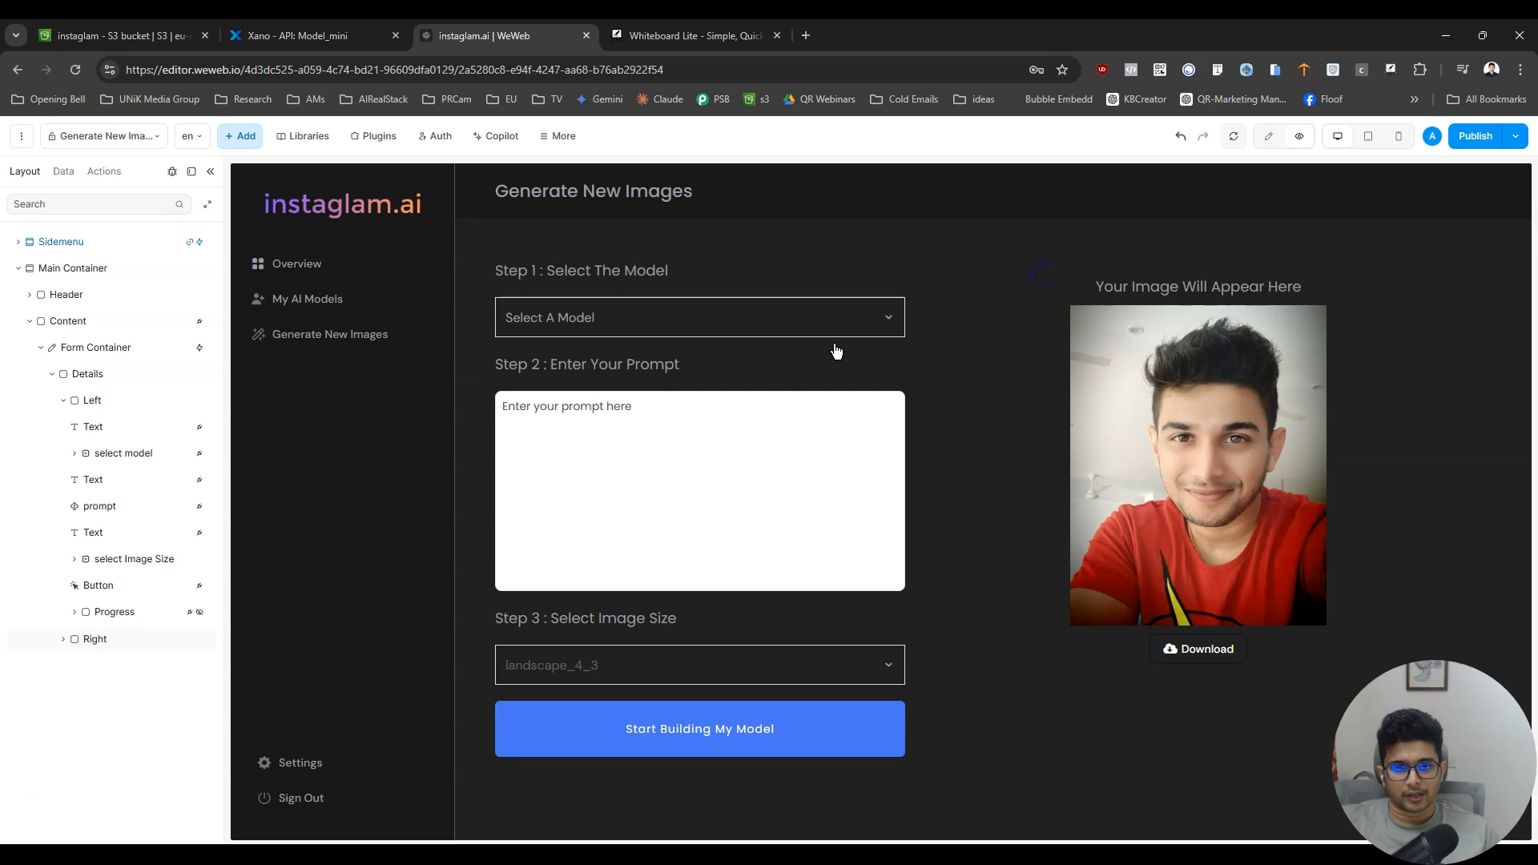
left_click(750, 310)
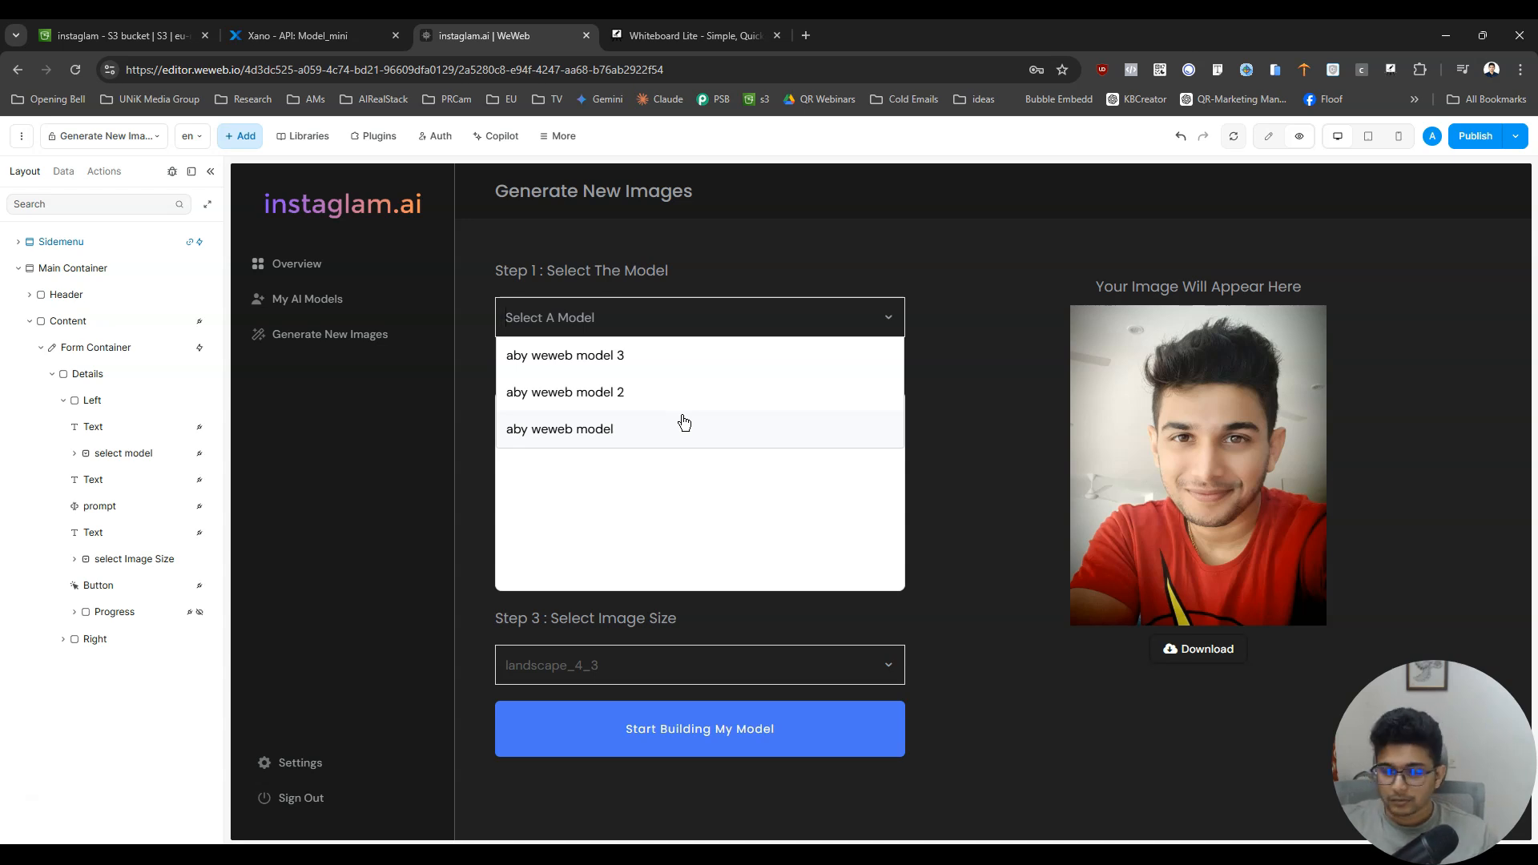
left_click(1276, 137)
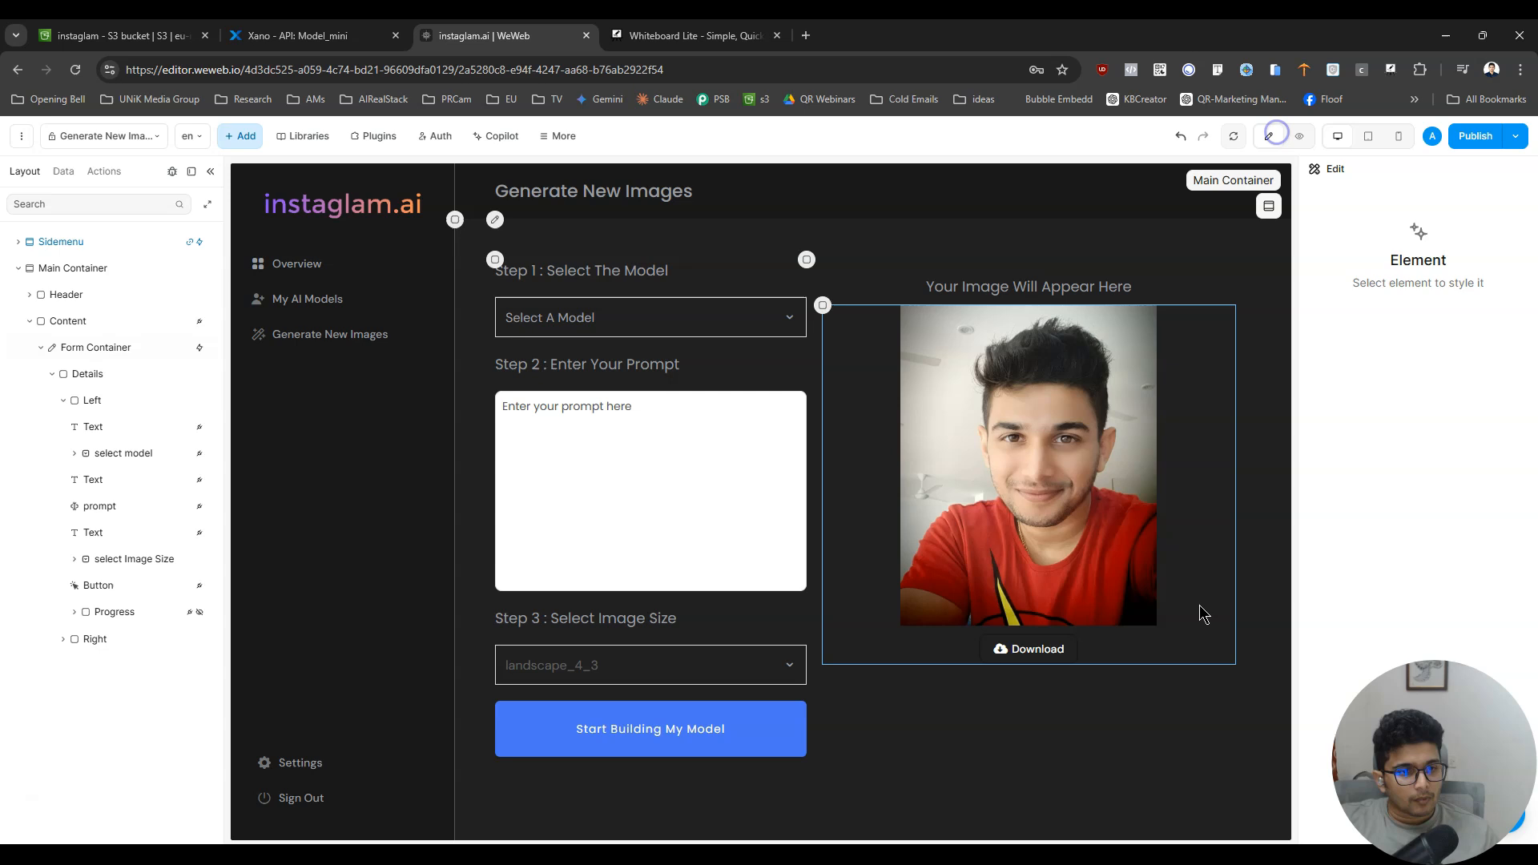
- Examine the Download button's settings and its sizing, spacing, background and border styling
left_click(1061, 647)
scroll(1434, 545, "down", 4)
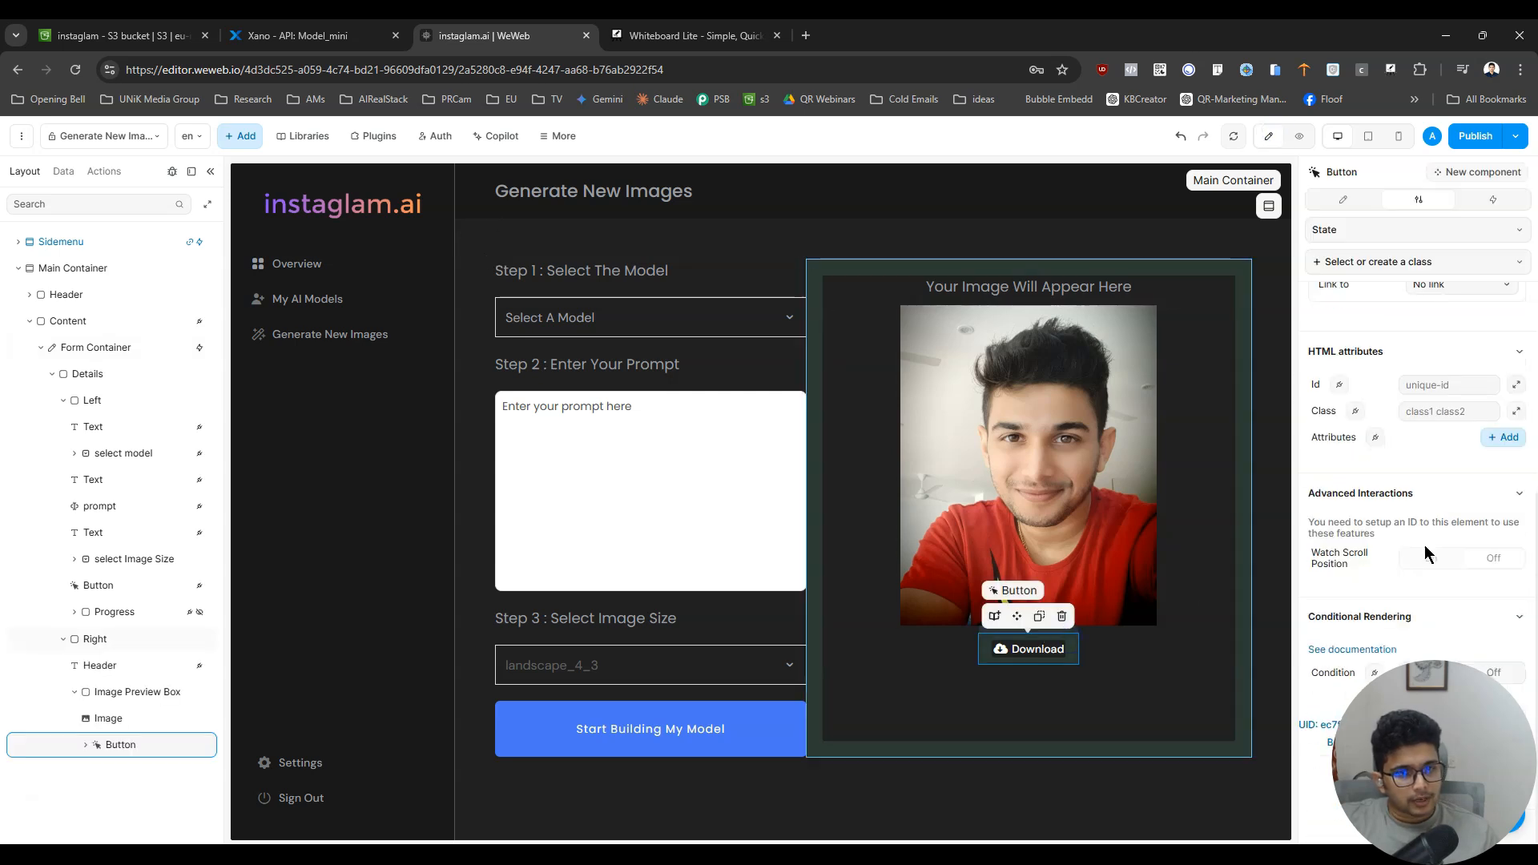
scroll(1497, 630, "up", 4)
scroll(1496, 631, "down", 4)
scroll(1496, 631, "up", 4)
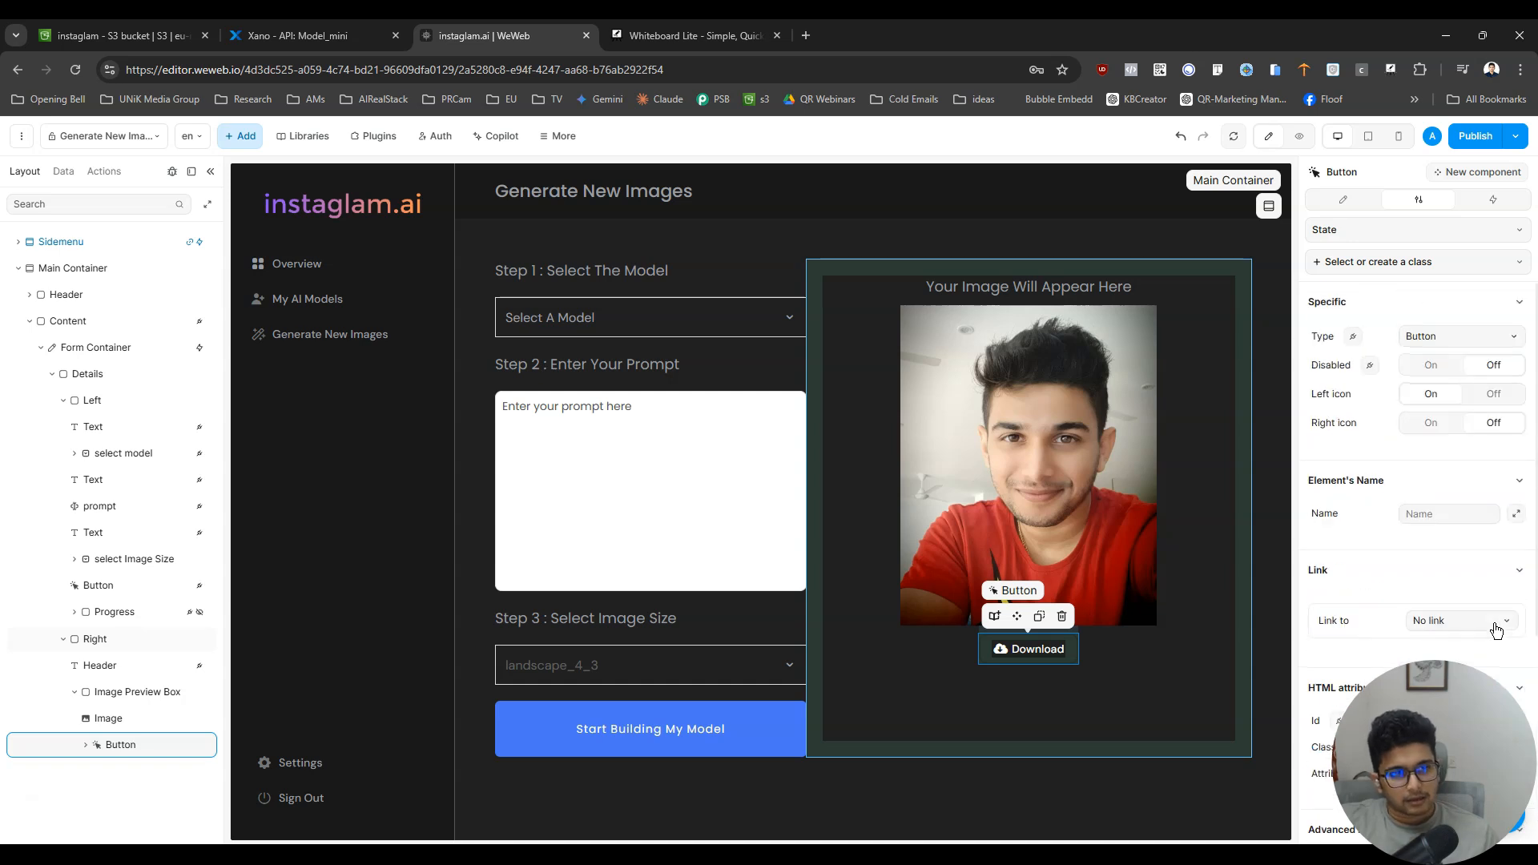
left_click(1365, 204)
scroll(1396, 546, "down", 10)
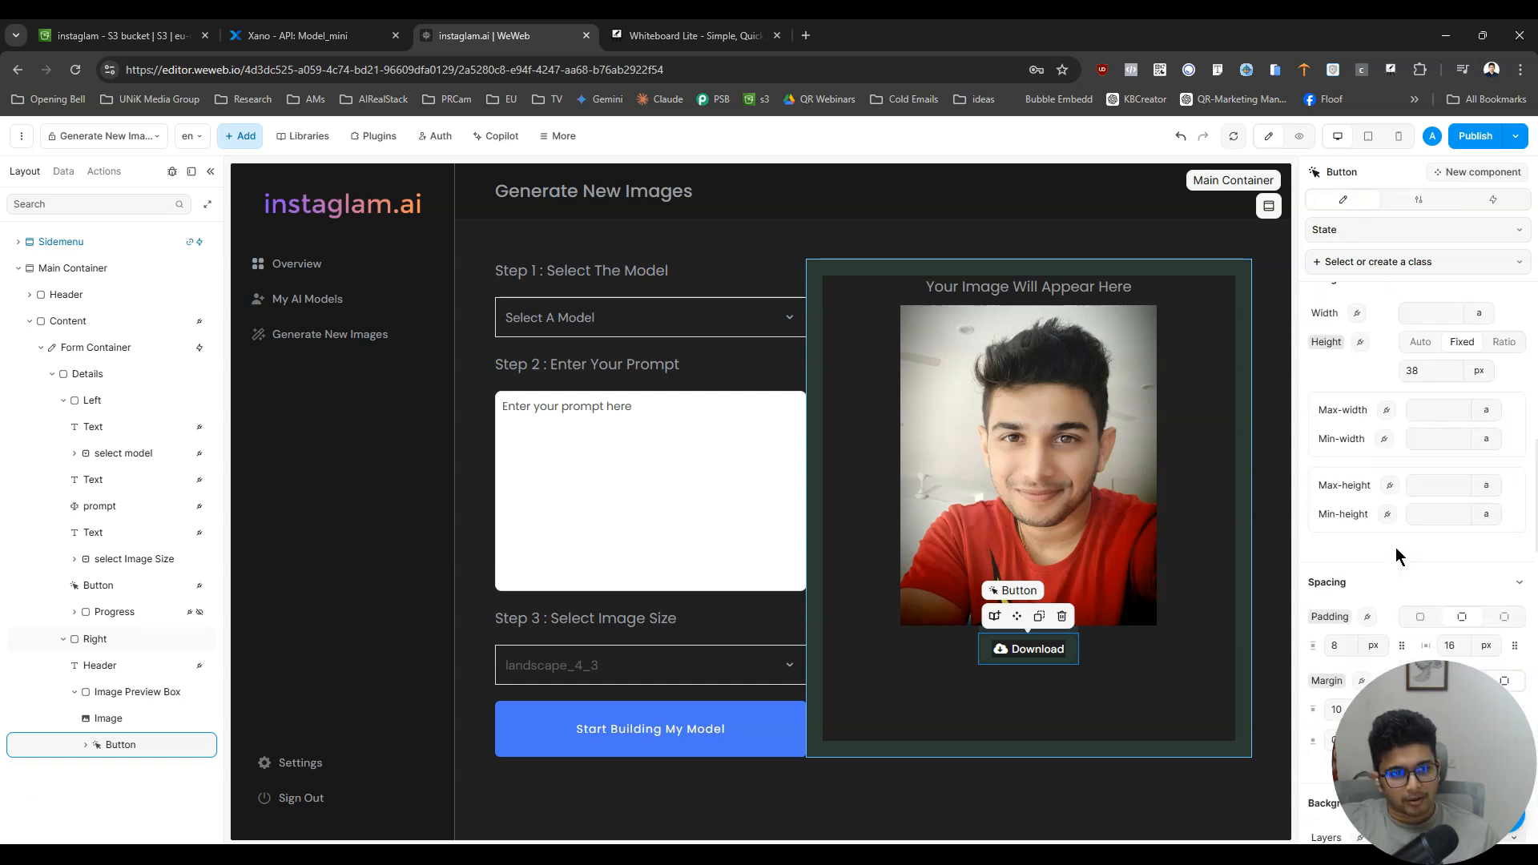
scroll(1395, 547, "down", 6)
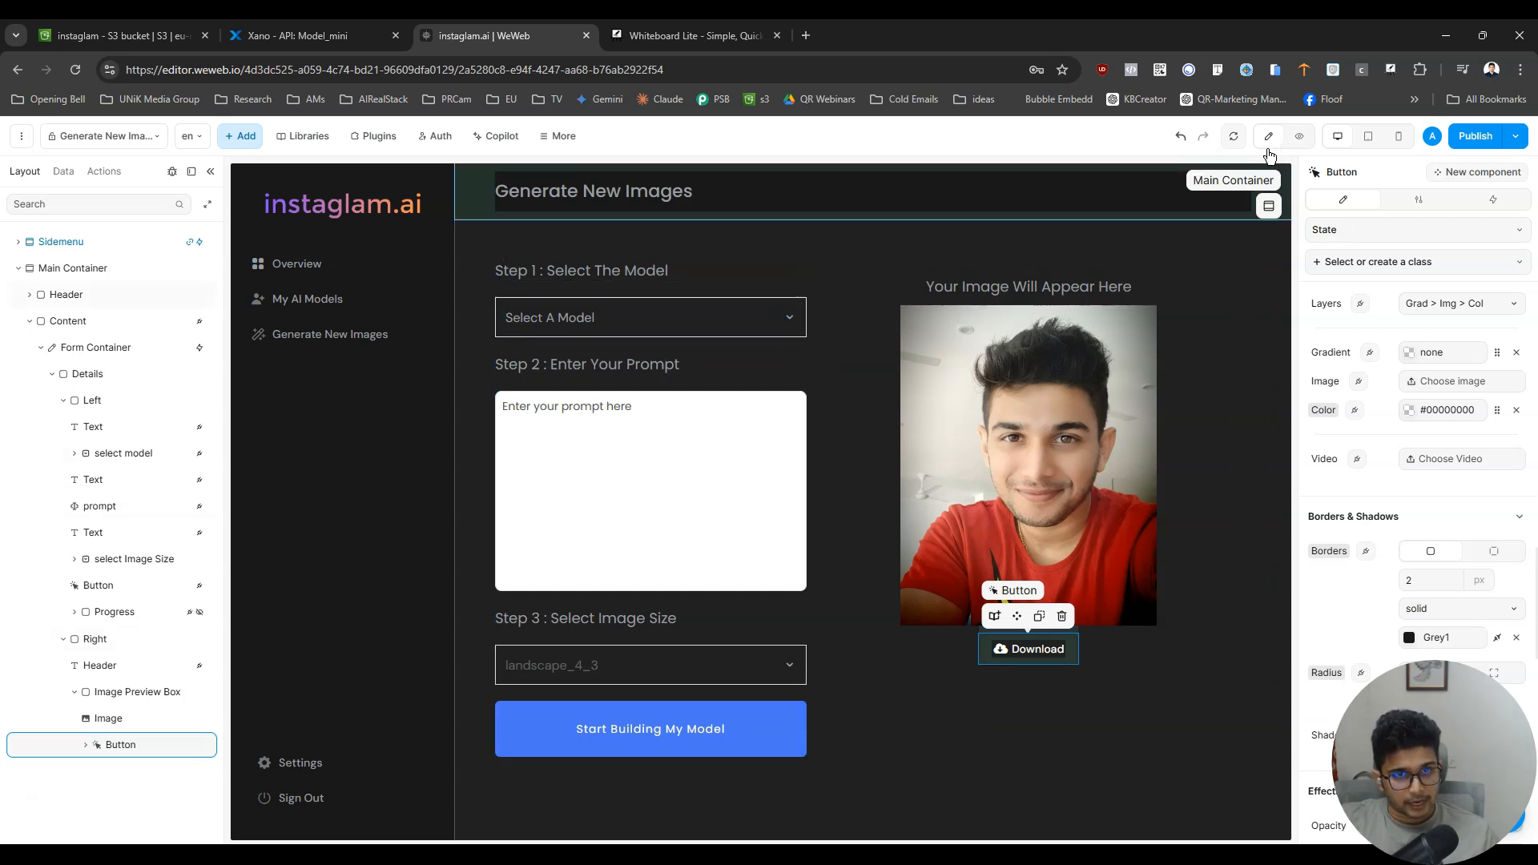
- Duplicate the Select A Model dropdown below the original and preview the copy's option list
left_click(738, 341)
key("ctrl+d")
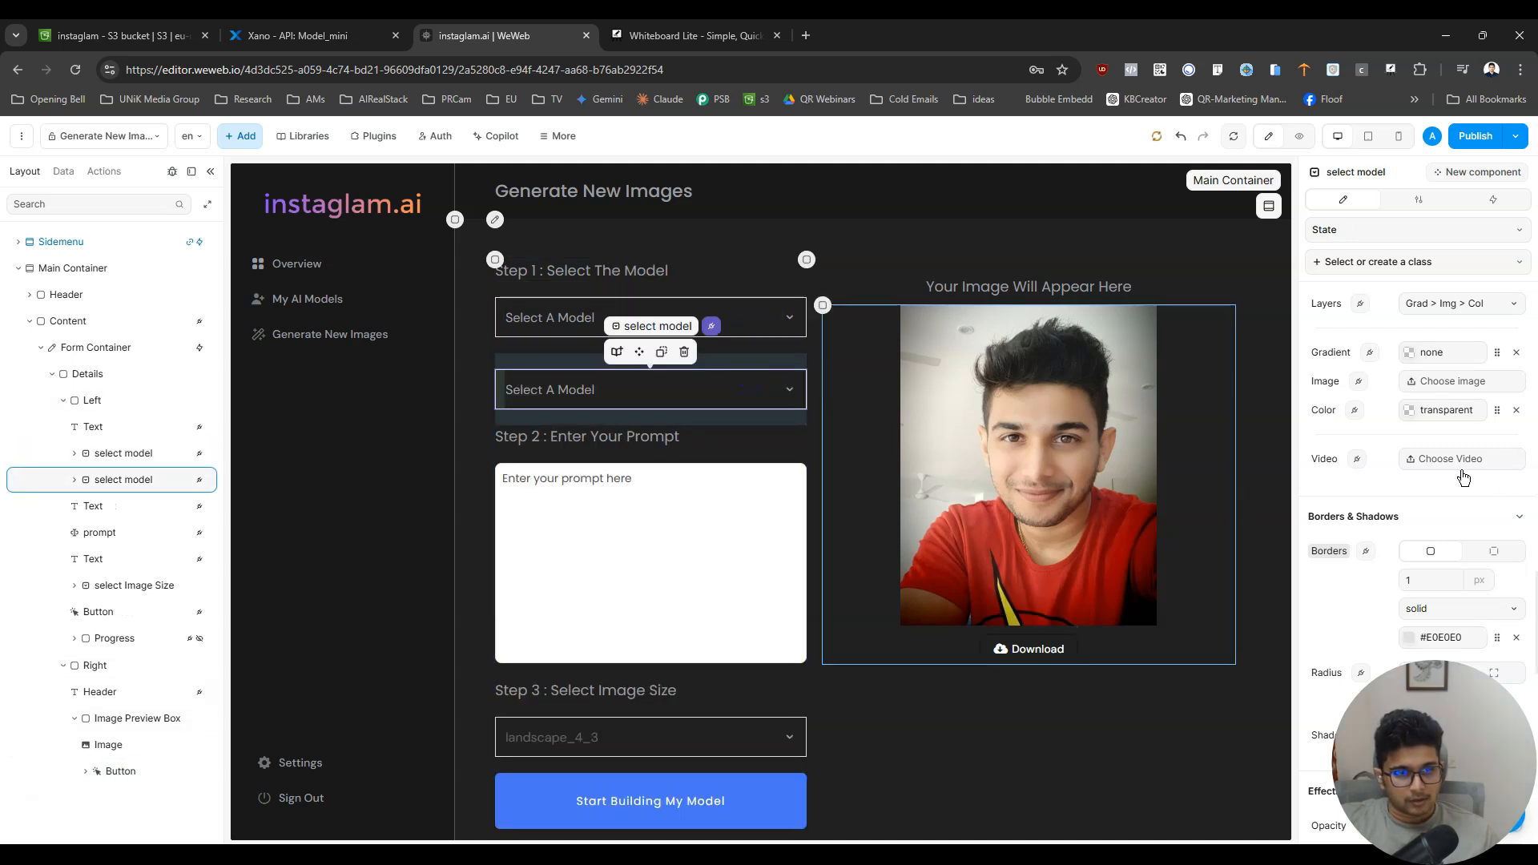
scroll(1461, 485, "down", 4)
scroll(1458, 492, "up", 8)
scroll(1456, 496, "up", 5)
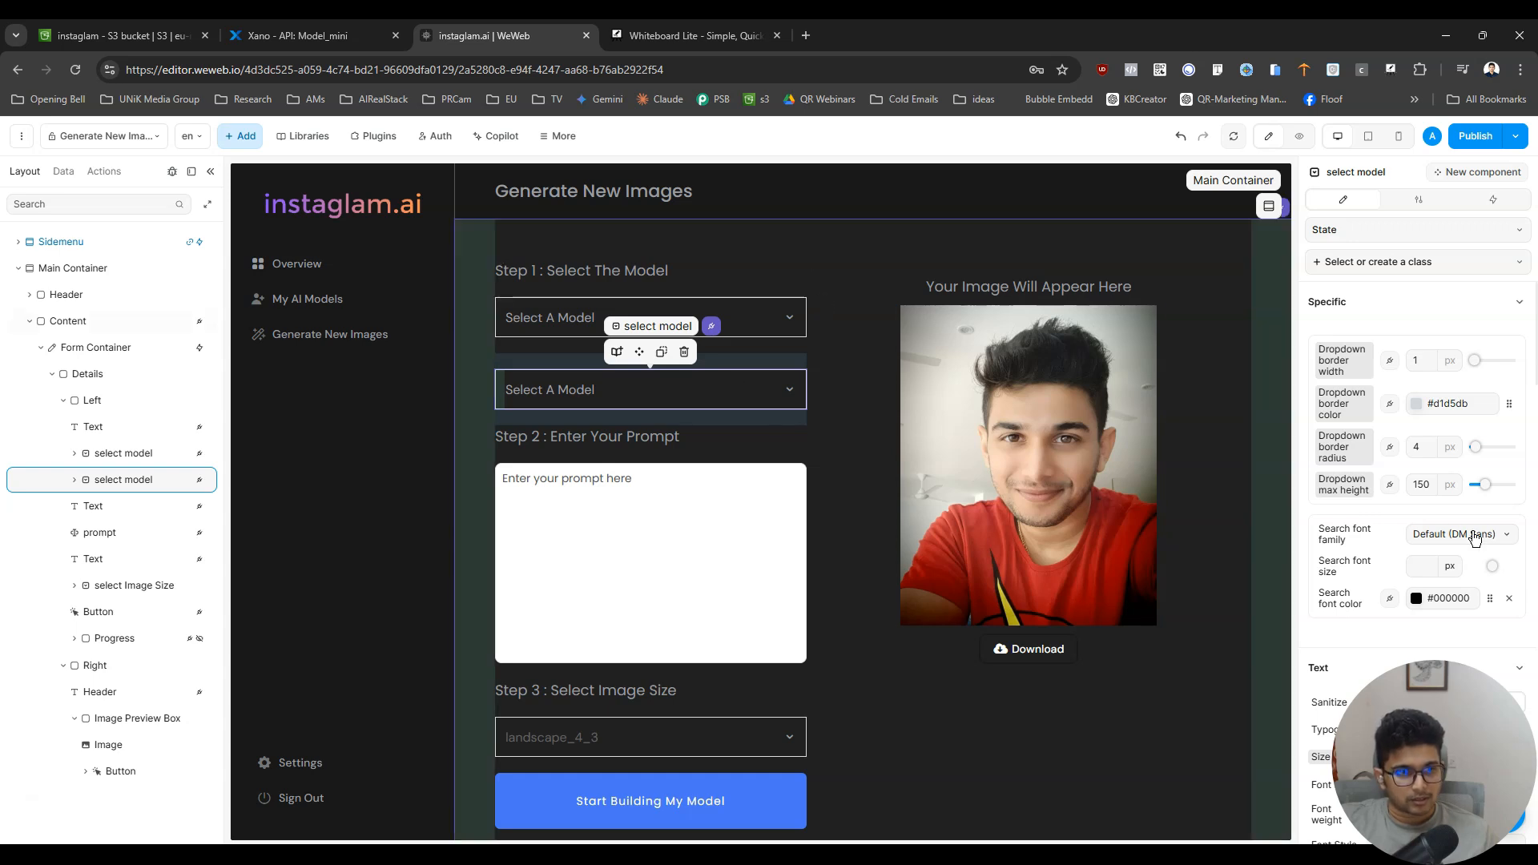
left_click(1310, 138)
left_click(887, 396)
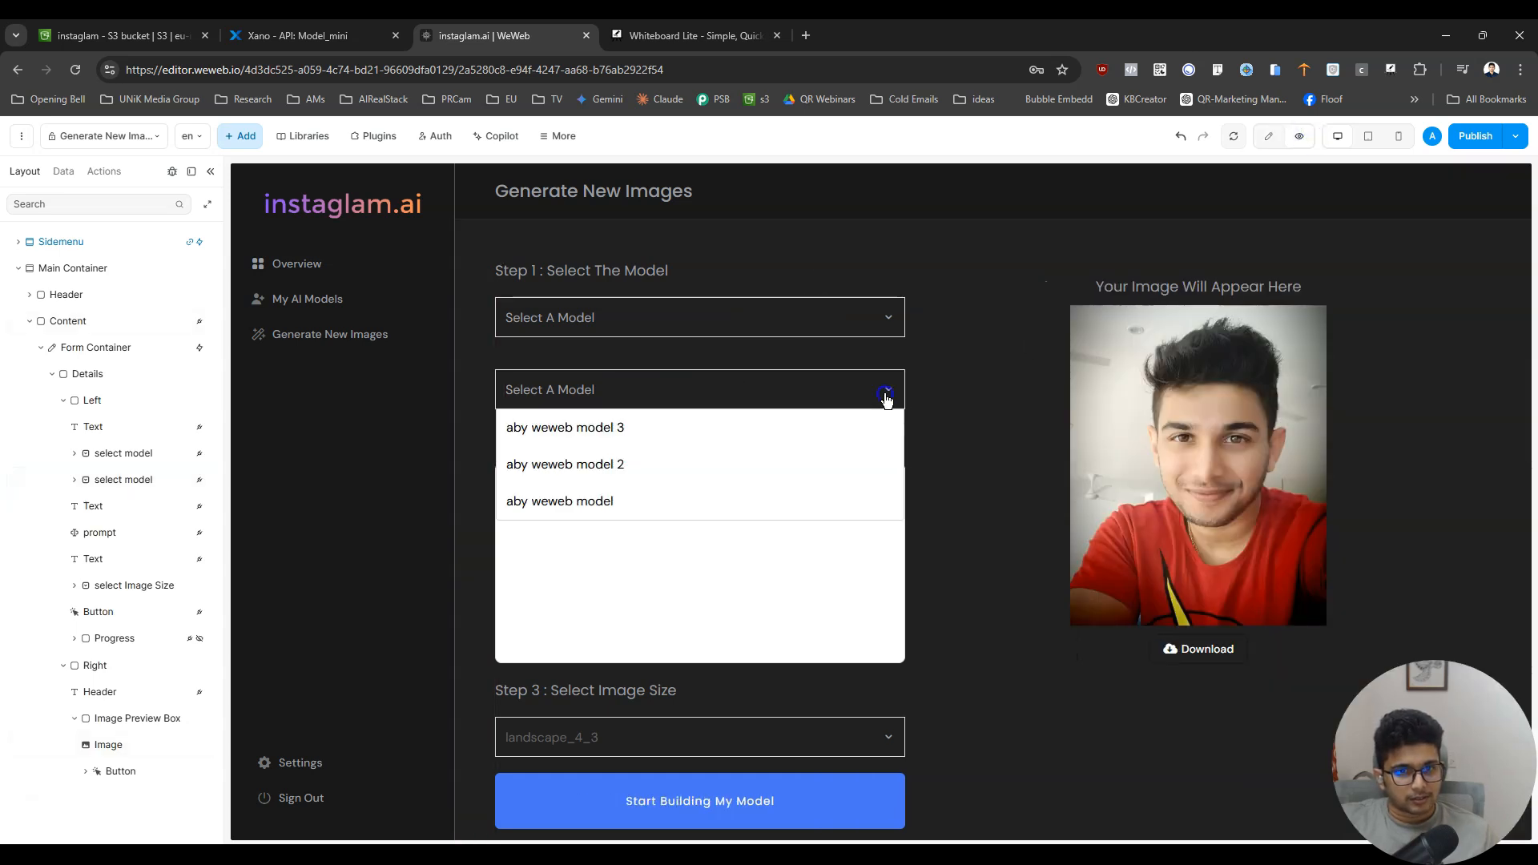
left_click(1277, 138)
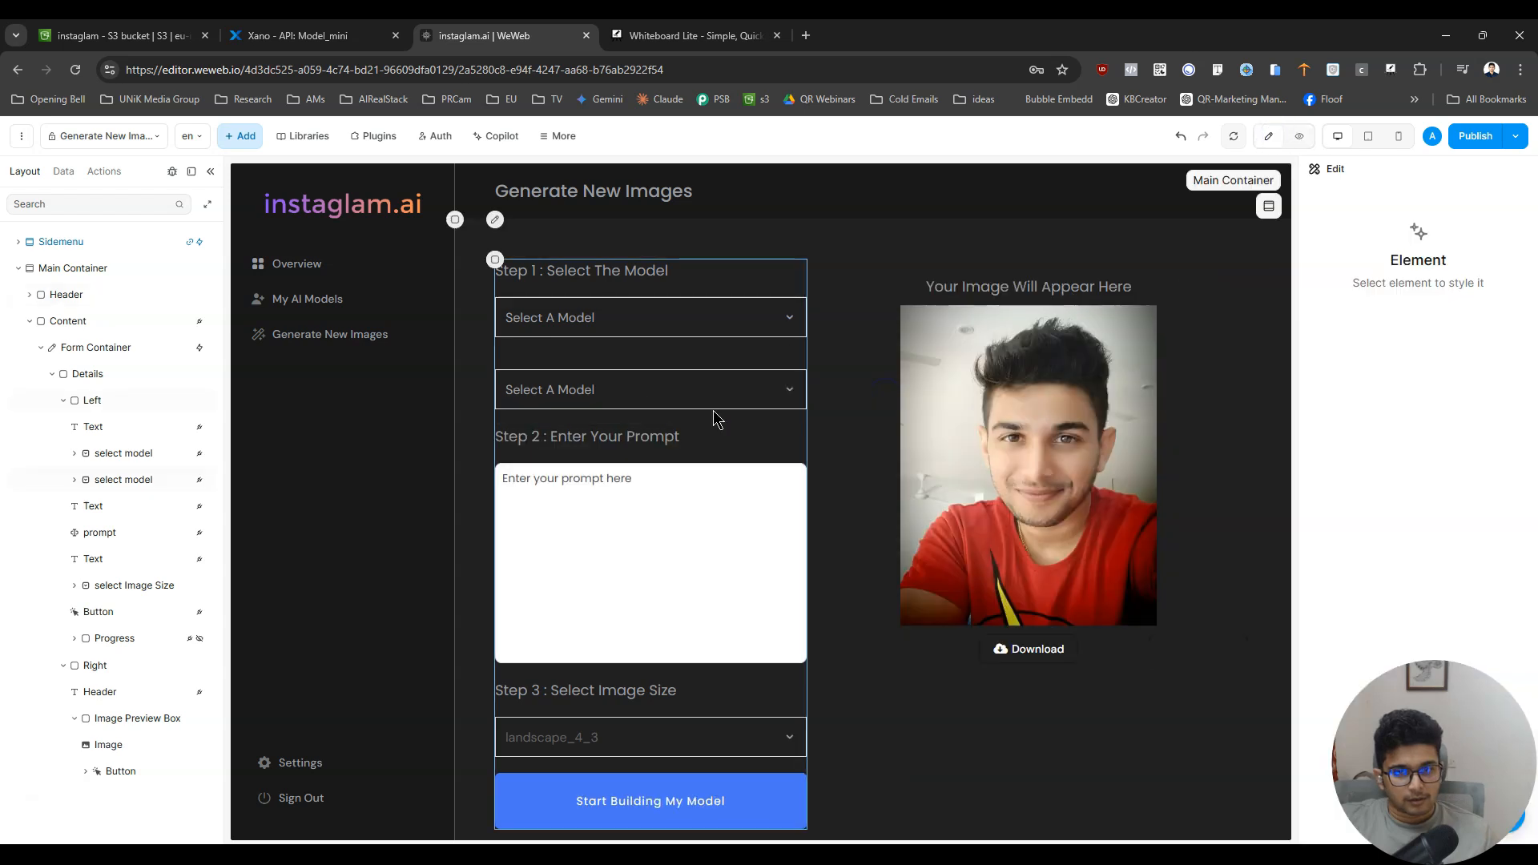
- Set the background color of the duplicated dropdown's option text to Primary_Violet
left_click(745, 391)
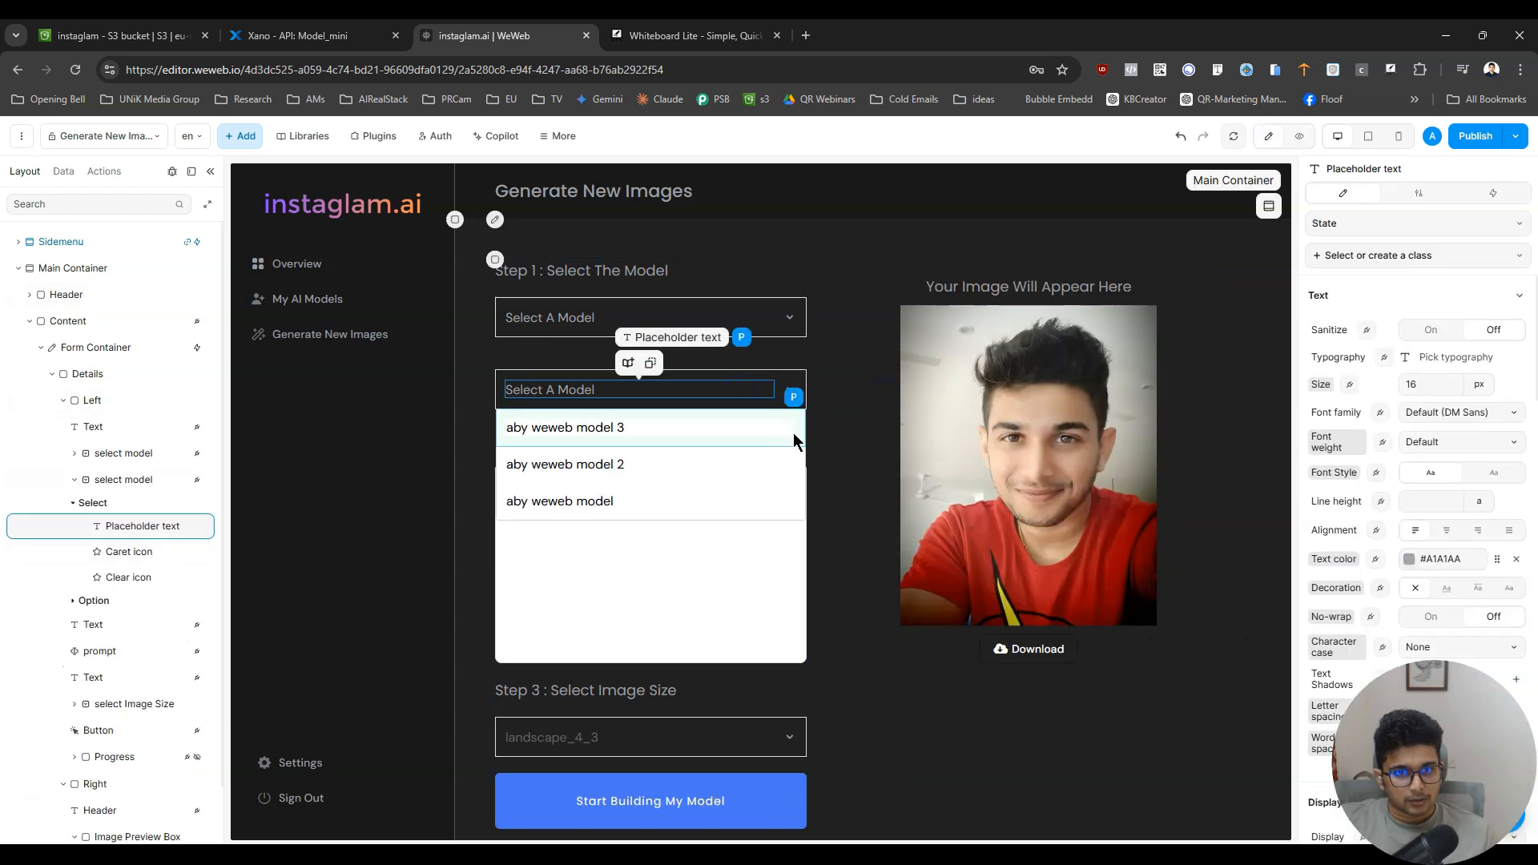
left_click(793, 432)
scroll(1468, 560, "down", 5)
scroll(1468, 561, "down", 10)
scroll(1468, 561, "up", 6)
scroll(1468, 560, "down", 3)
scroll(1469, 560, "up", 3)
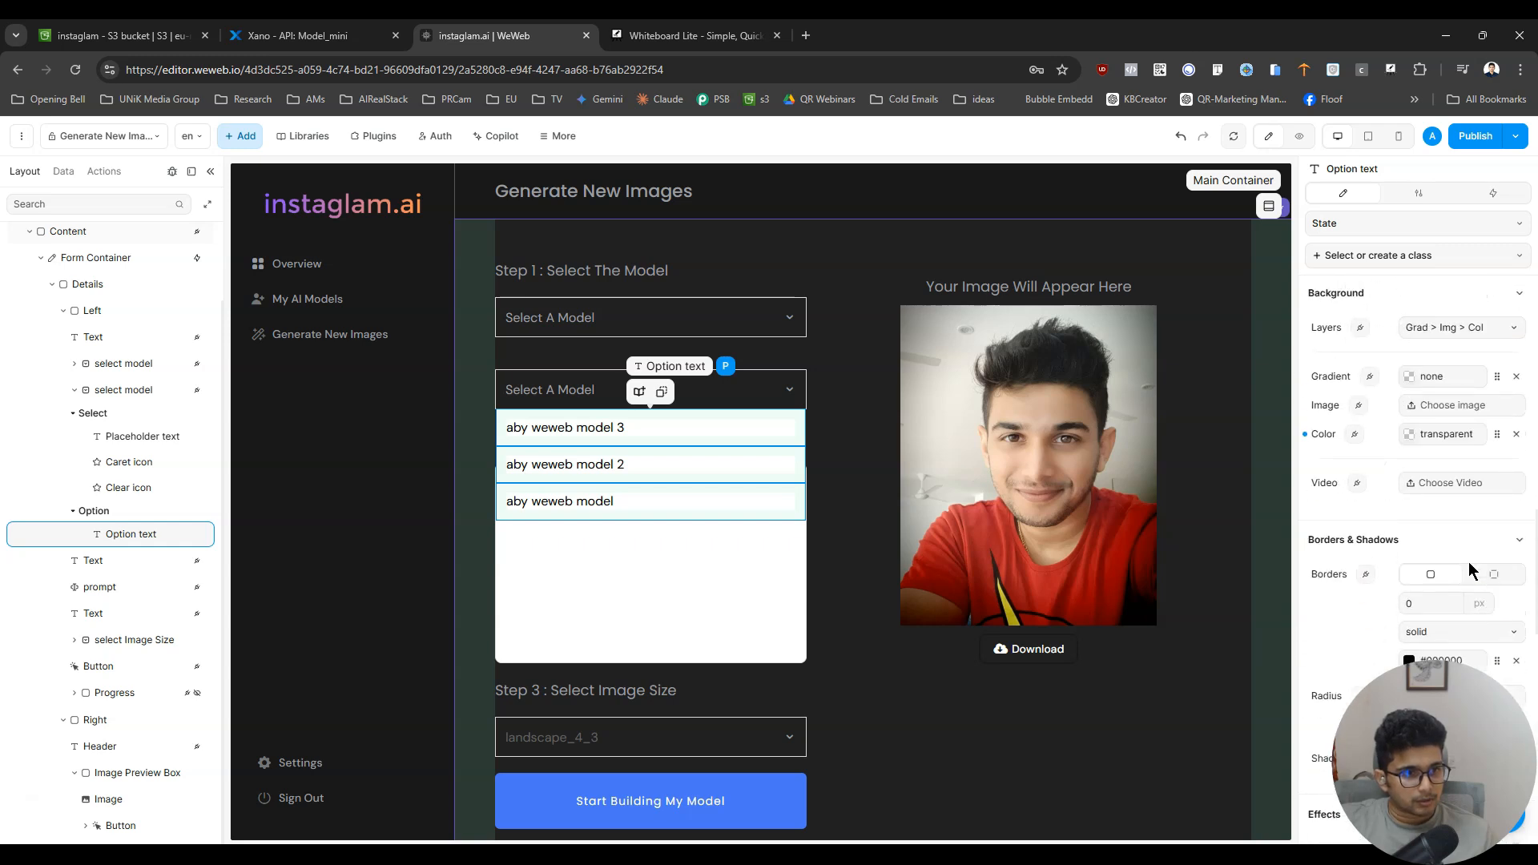
left_click(1494, 436)
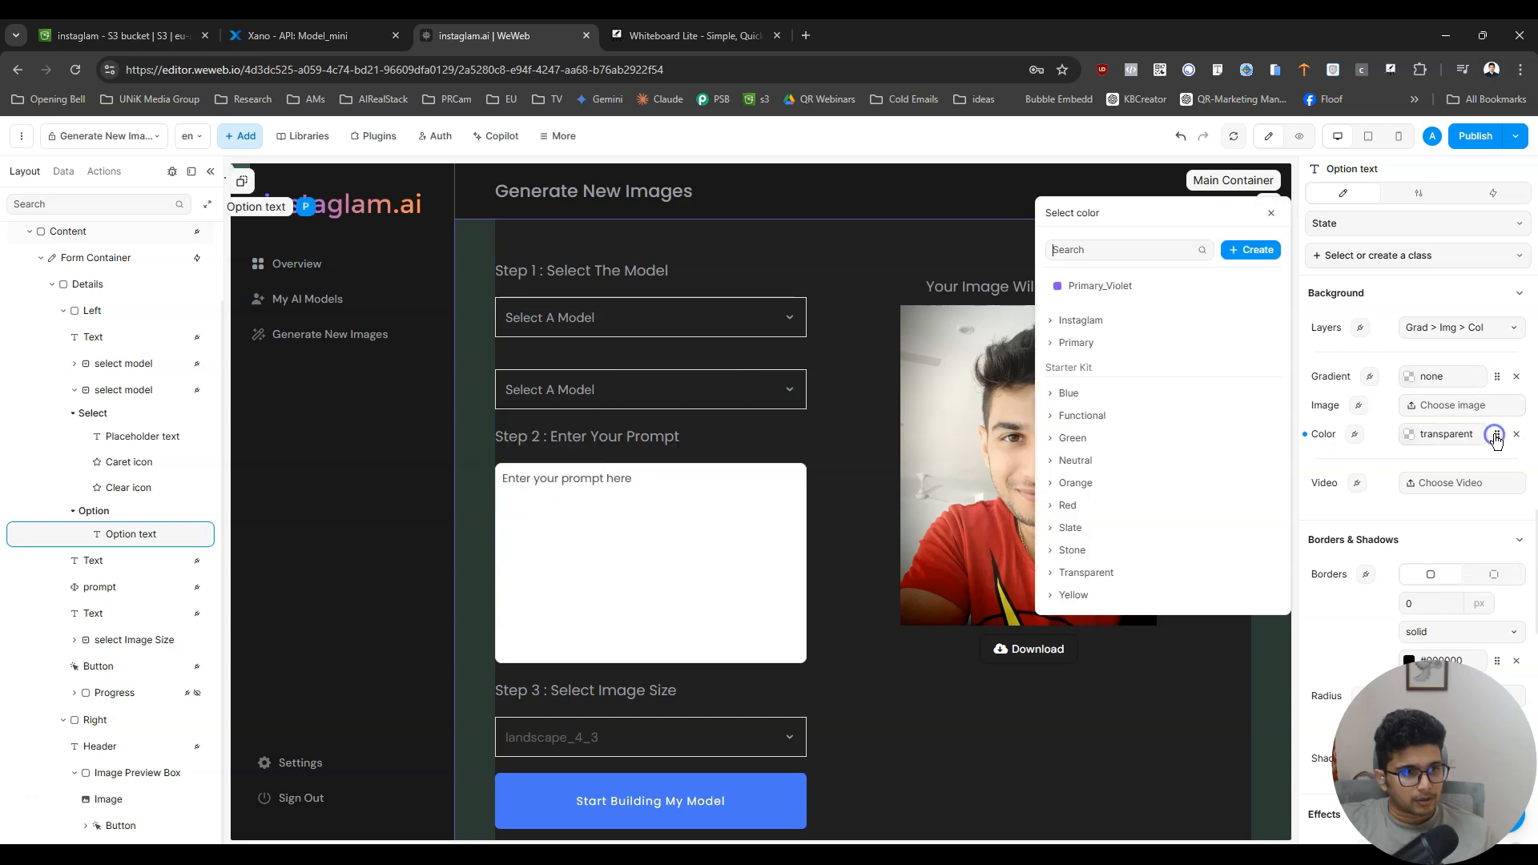
left_click(1112, 293)
left_click(1112, 293)
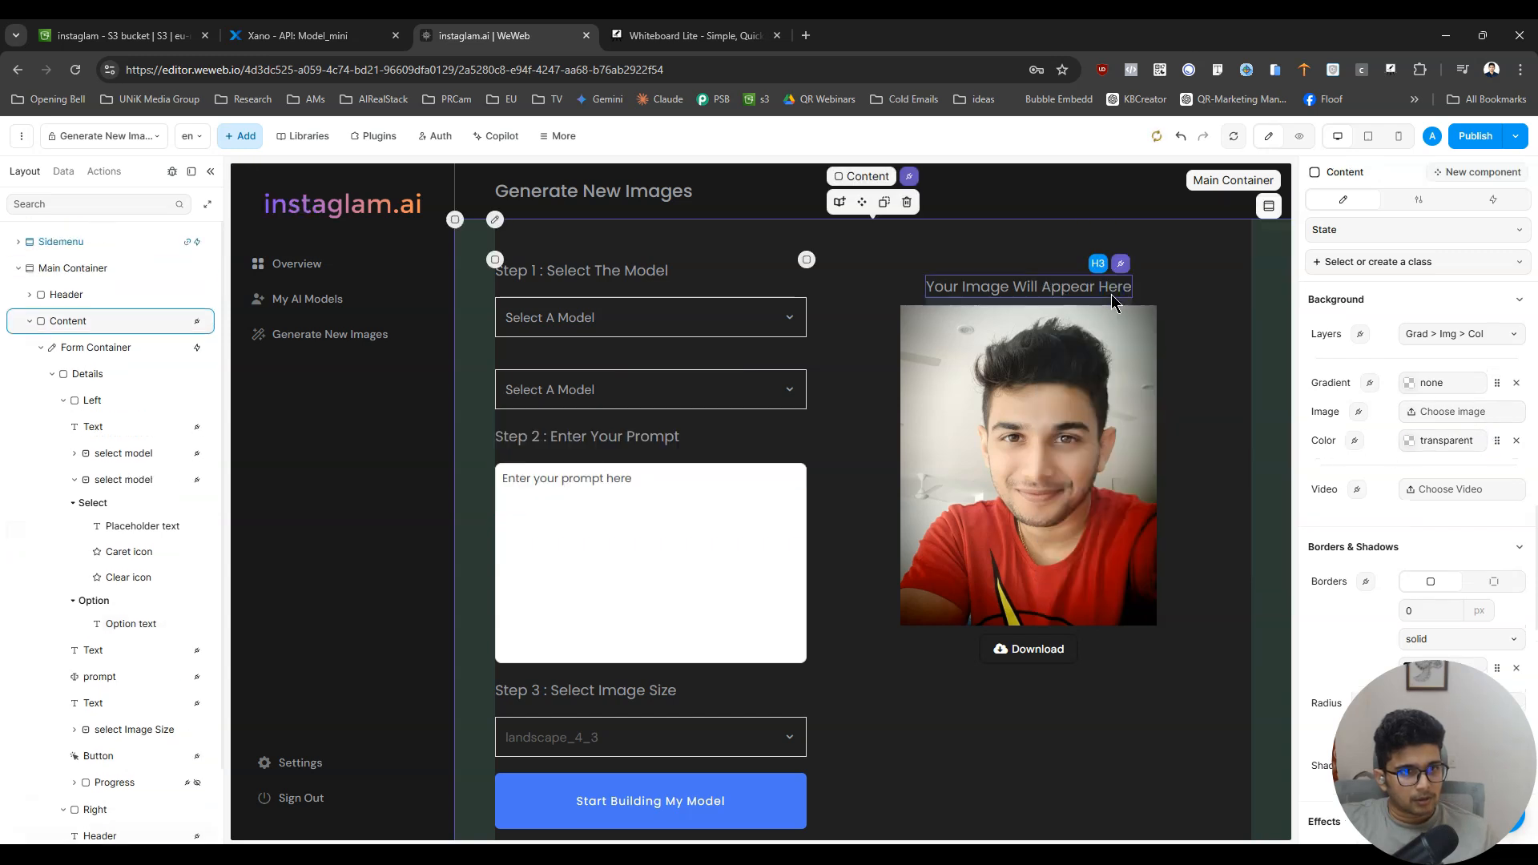
- Preview the page, open the duplicated dropdown to check its option background, and return to editing
left_click(1296, 135)
left_click(828, 390)
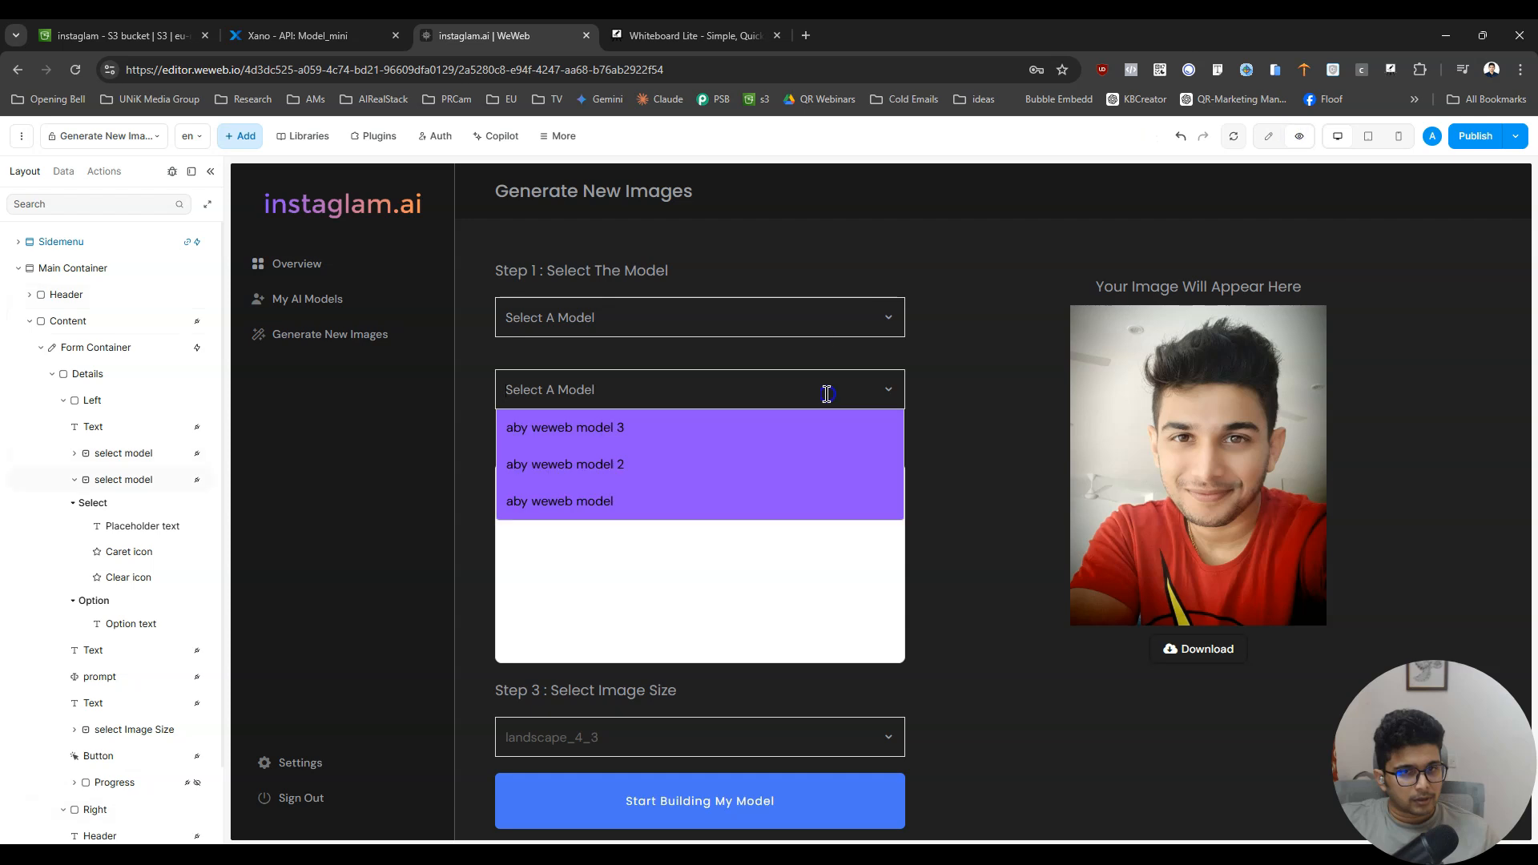
left_click(1272, 136)
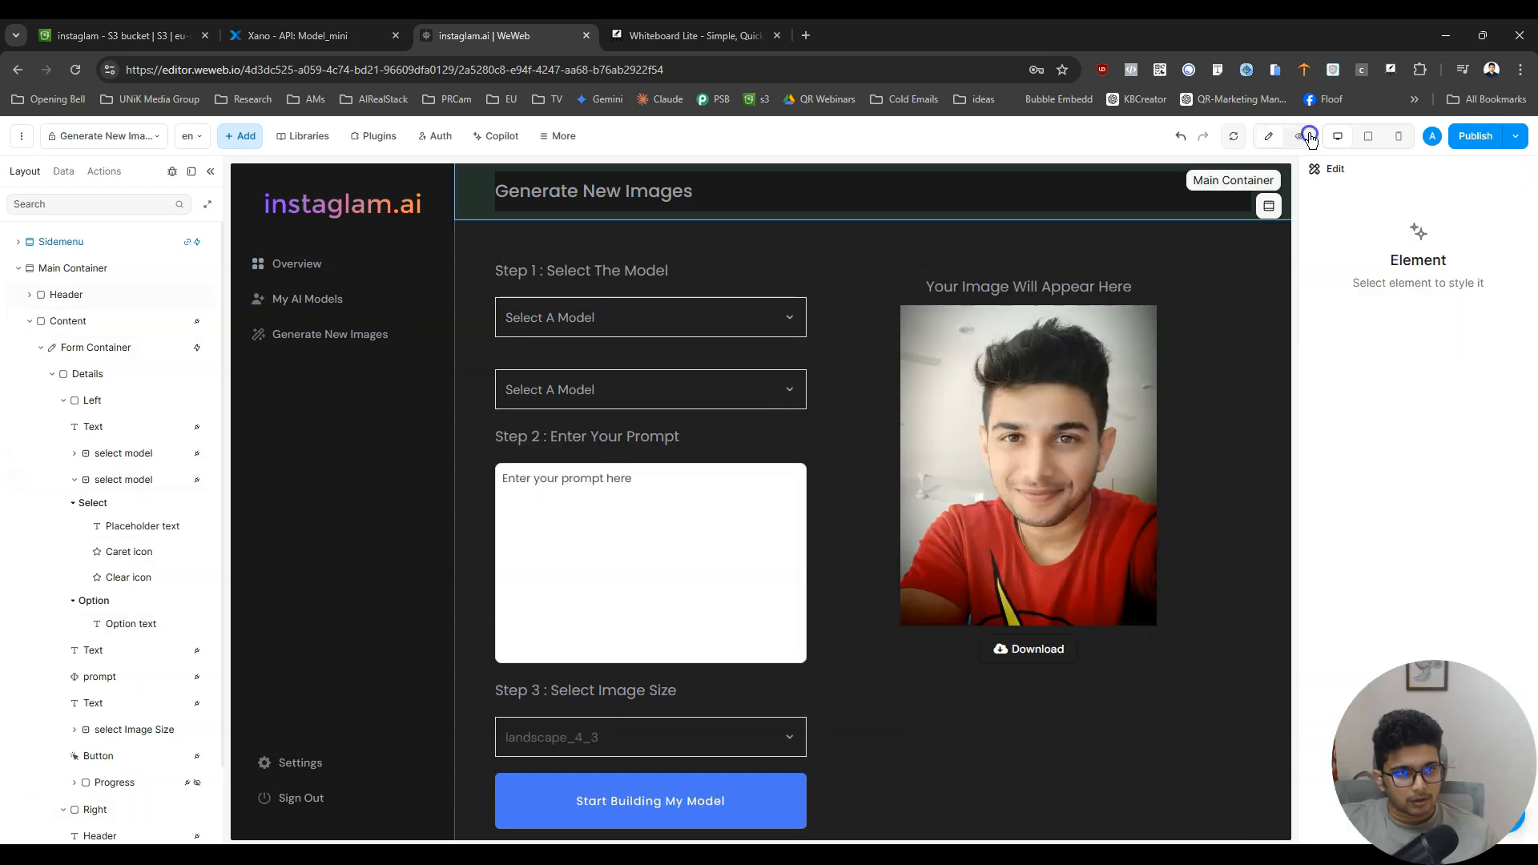
left_click(1308, 136)
left_click(1272, 136)
- Set the background color of the duplicated dropdown's option text to Grey2 from the Instaglam colors
left_click(766, 390)
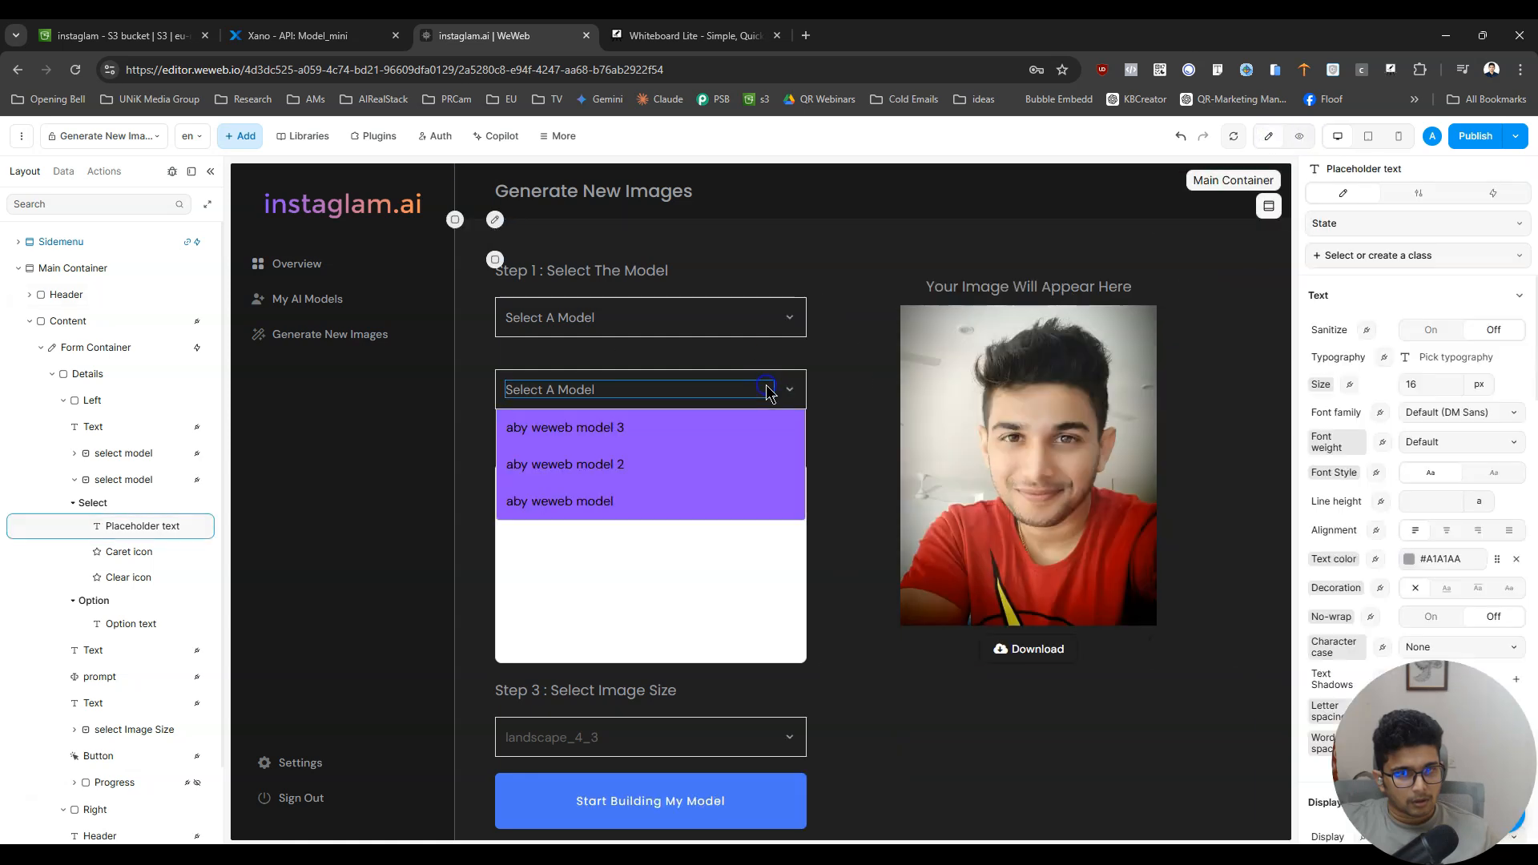
left_click(788, 440)
scroll(1426, 560, "down", 10)
scroll(1440, 568, "up", 3)
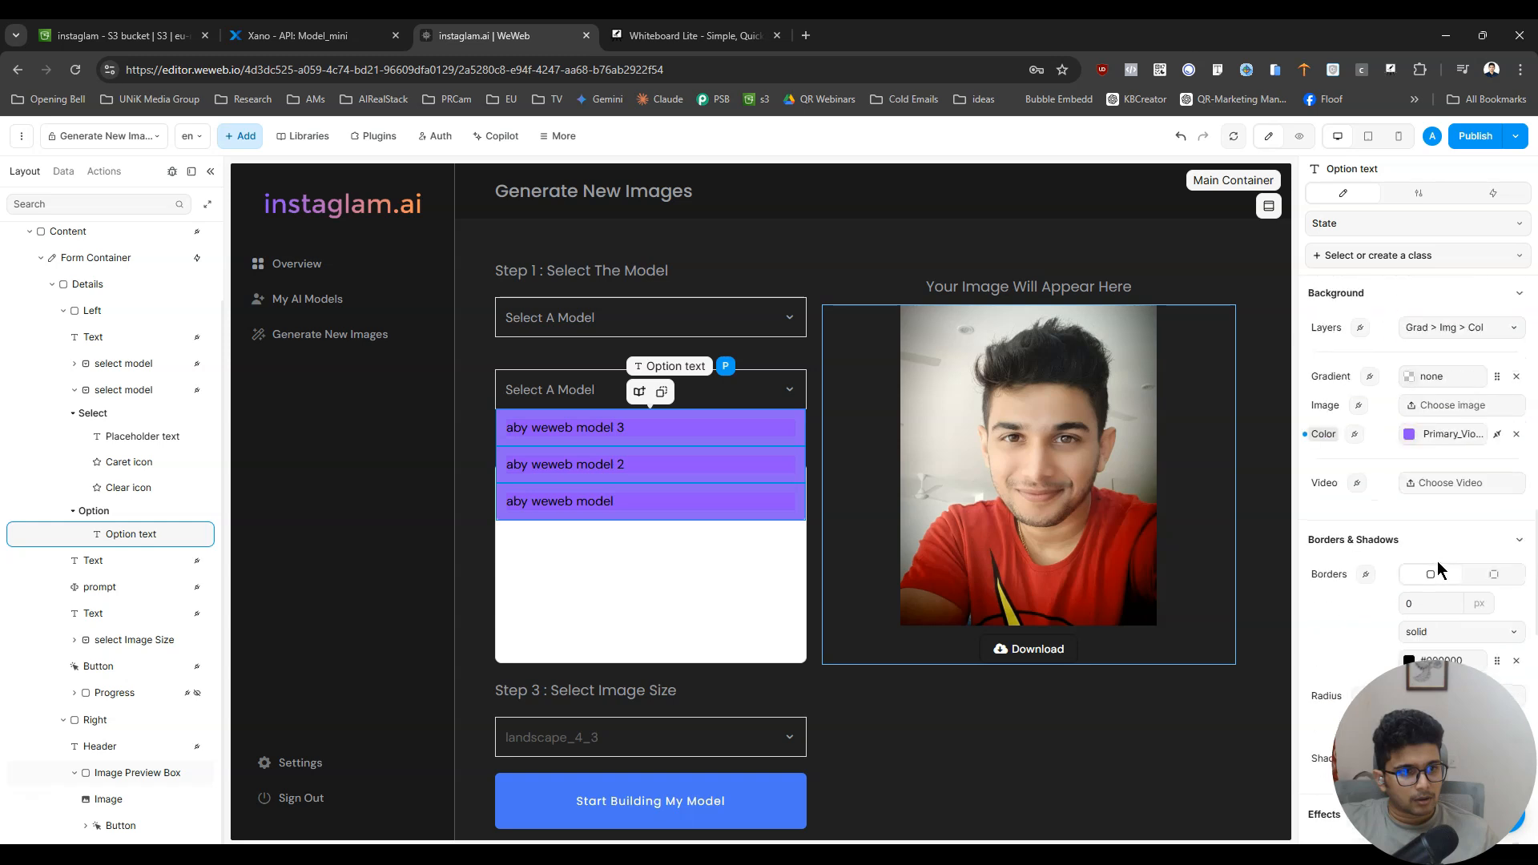
left_click(1497, 434)
left_click(1497, 434)
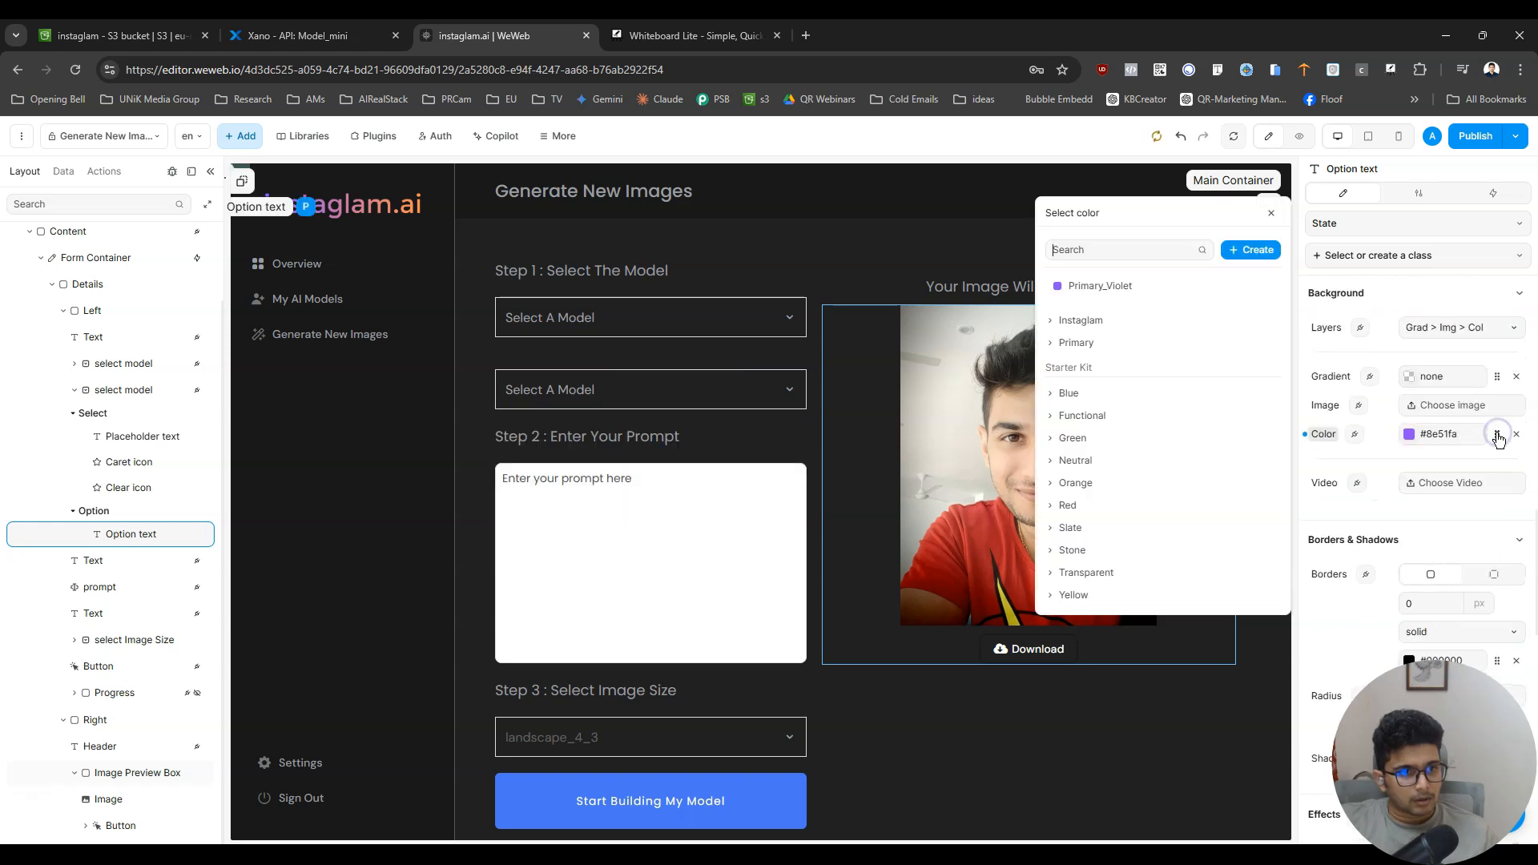
left_click(1064, 320)
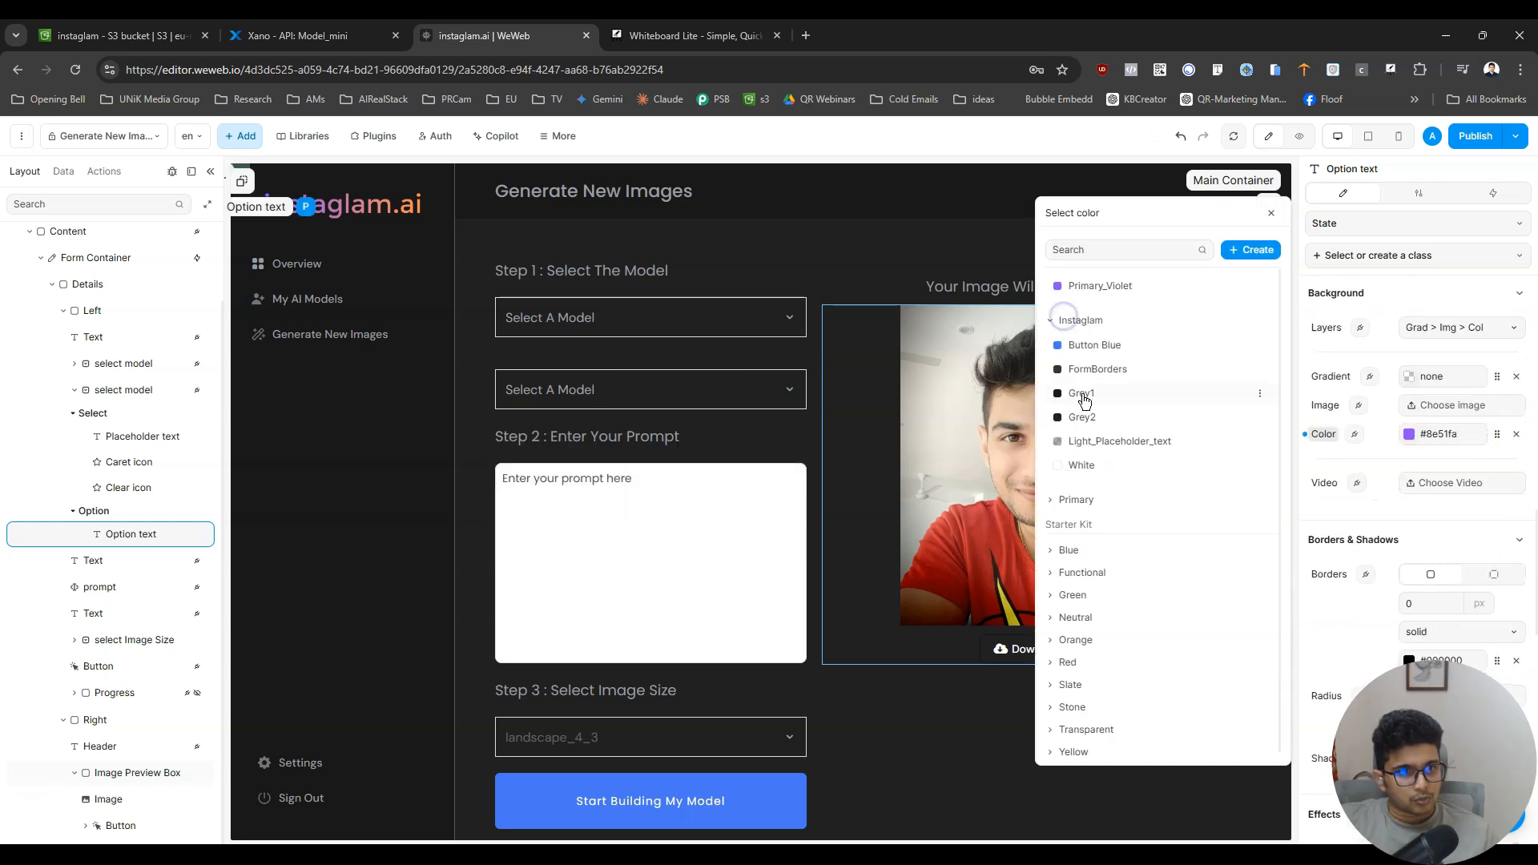
left_click(1083, 414)
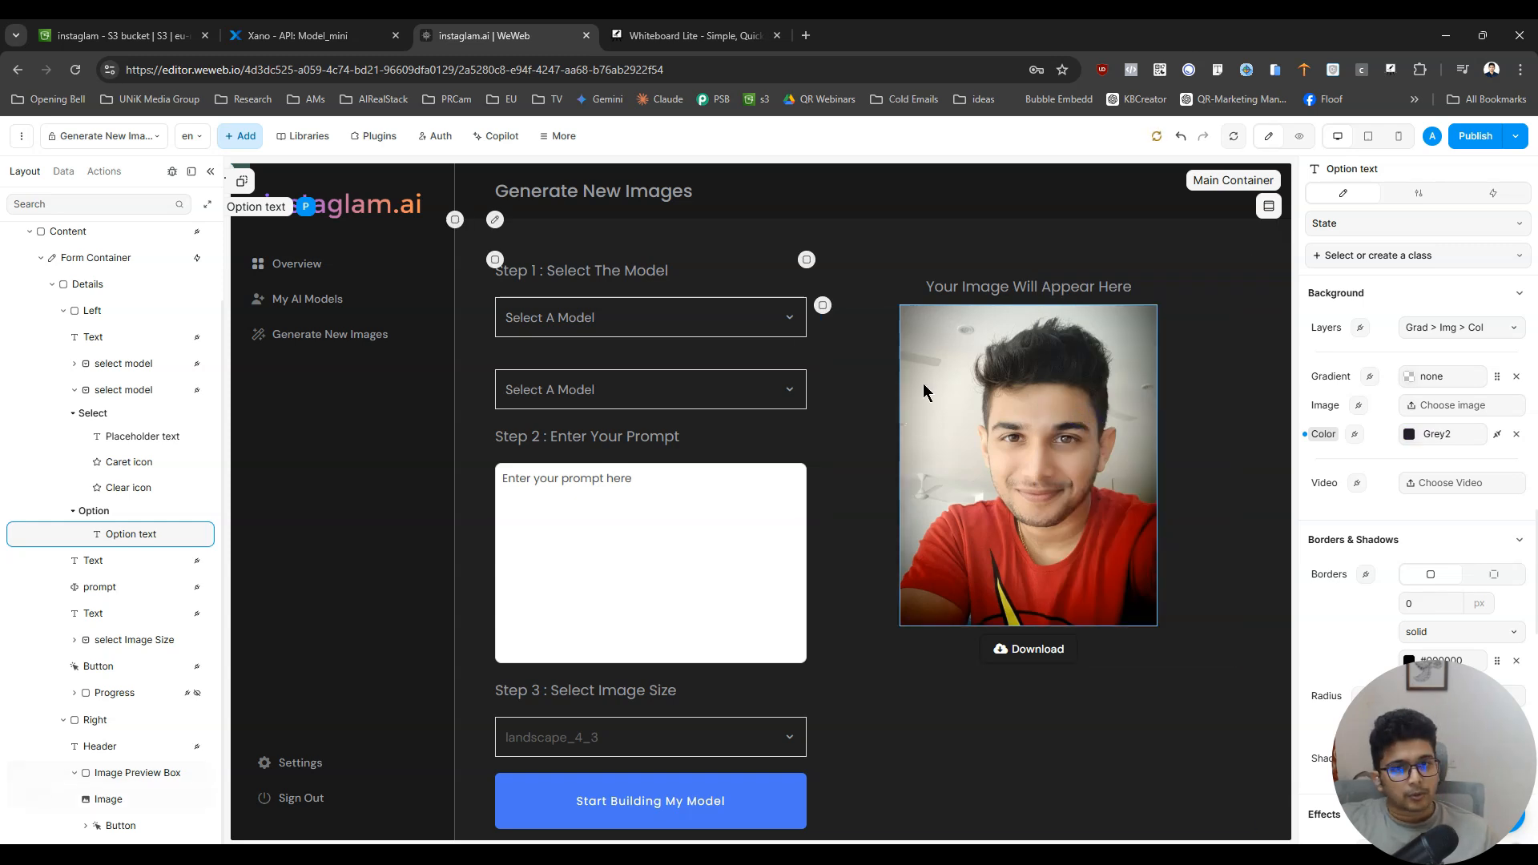
- Preview the duplicated dropdown's open list to check how readable the options are on the Grey2 background
left_click(1300, 135)
left_click(753, 383)
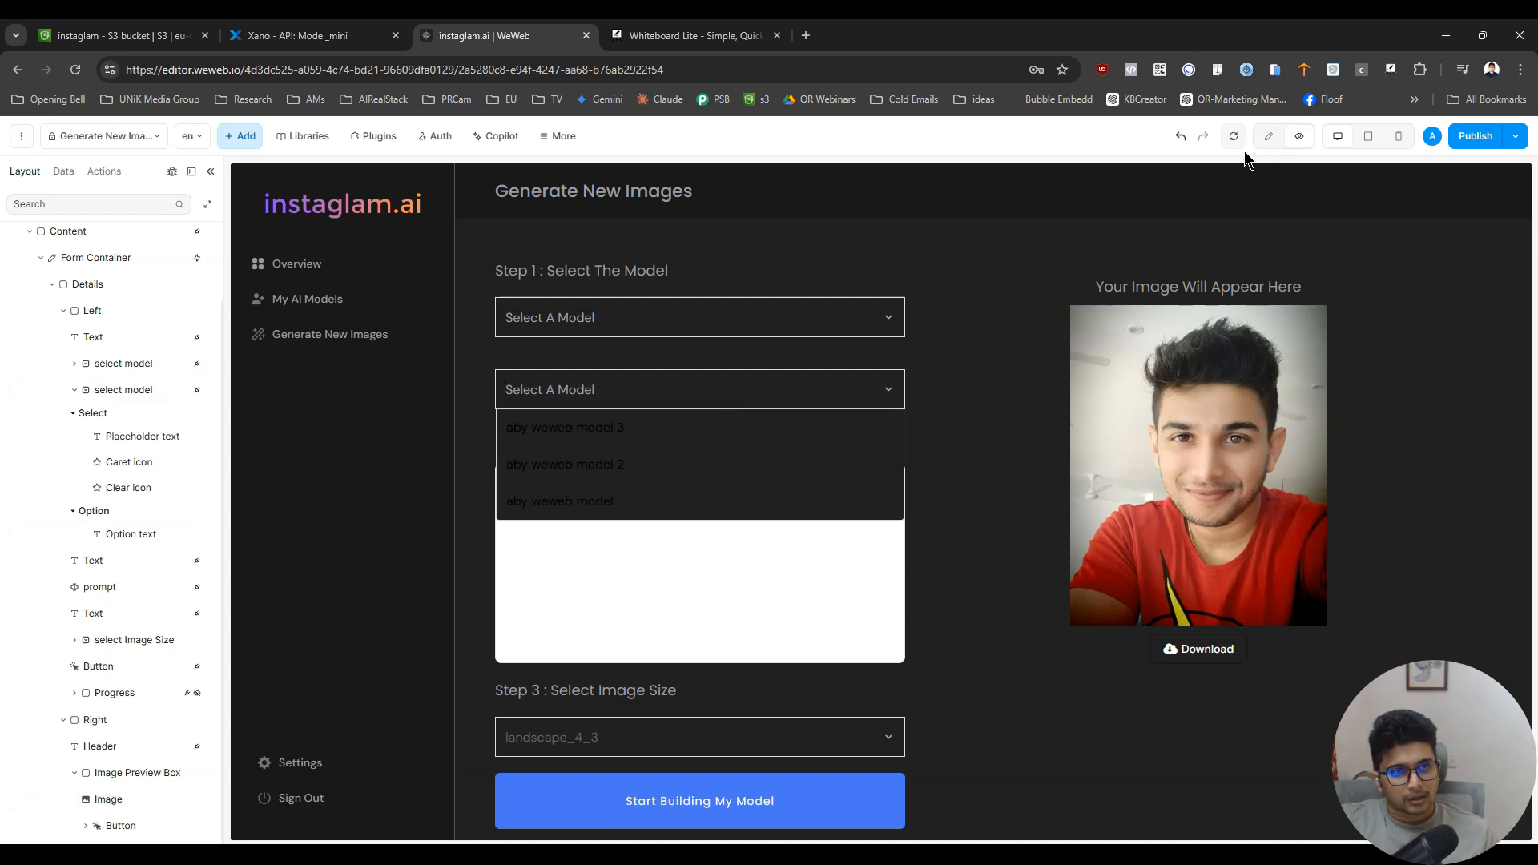
left_click(1268, 136)
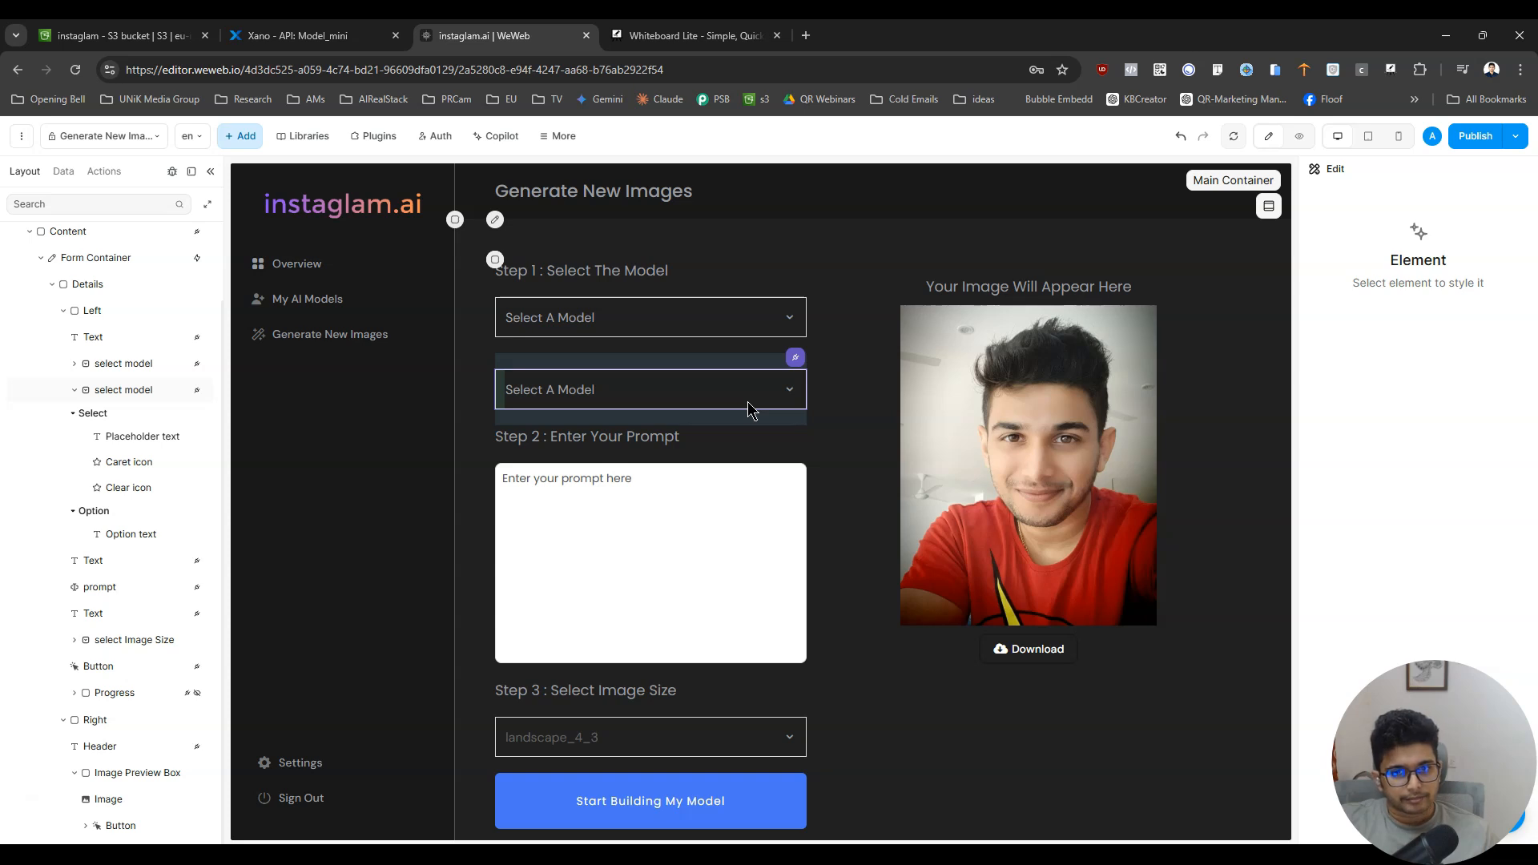
left_click(1300, 136)
left_click(865, 394)
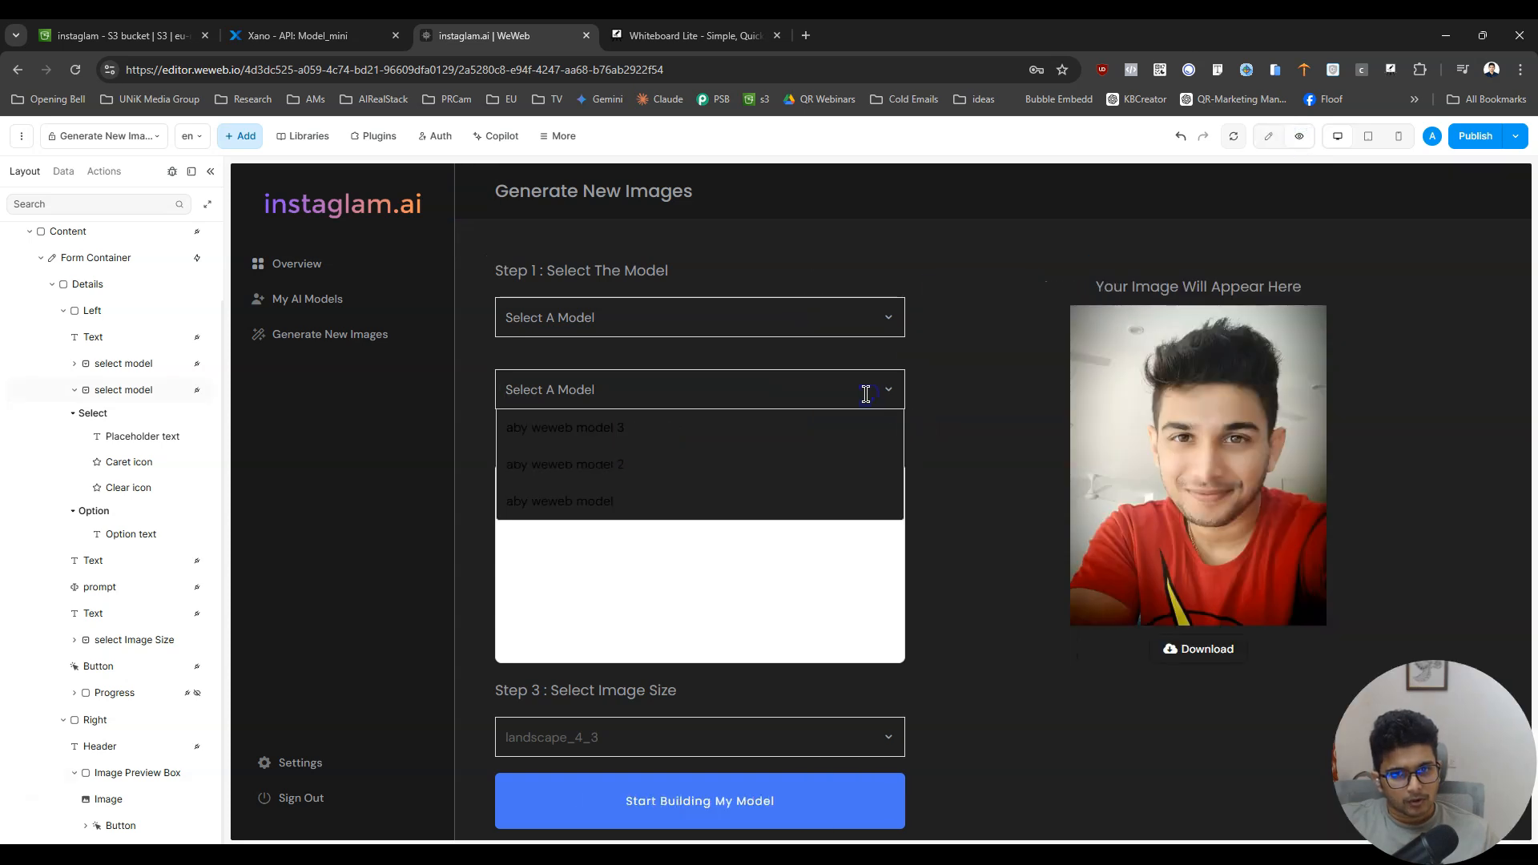
left_click(1021, 362)
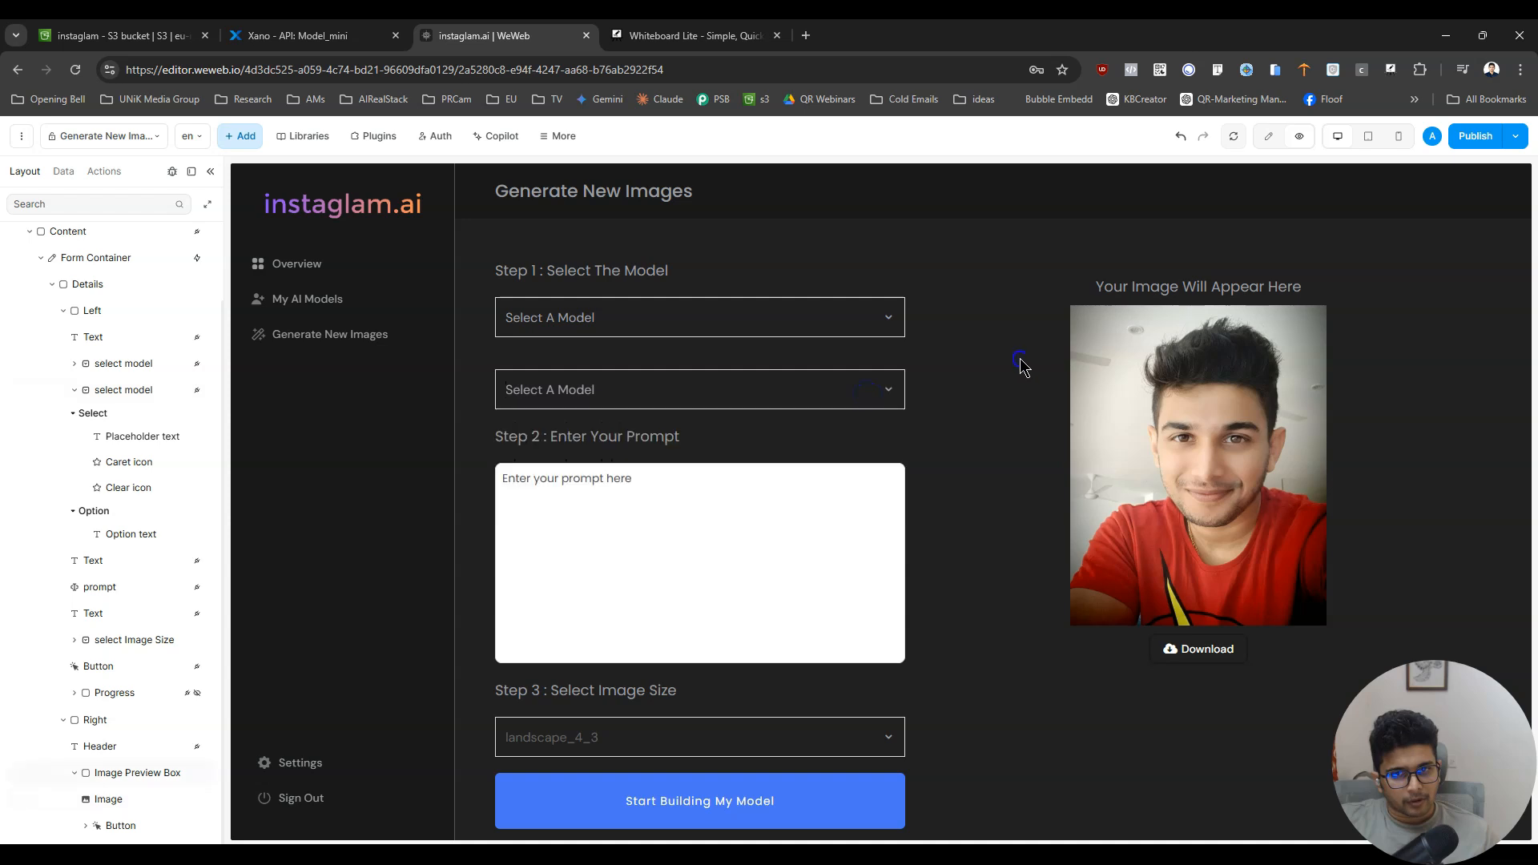
left_click(1268, 136)
- Set the duplicated dropdown's option text background to Grey1 from the Instaglam colors and preview the open list
left_click(781, 393)
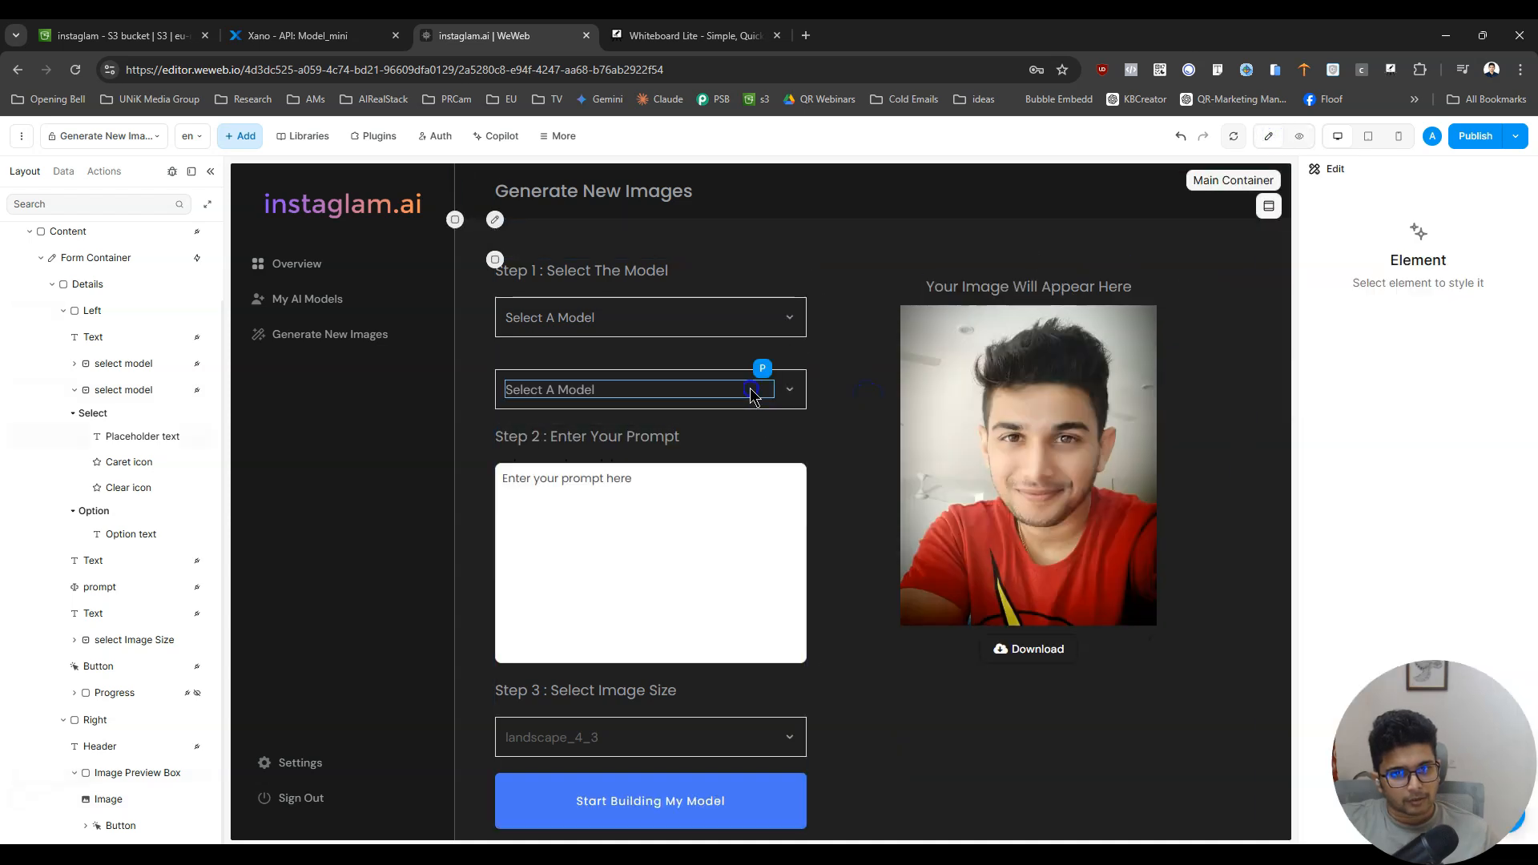
left_click(735, 455)
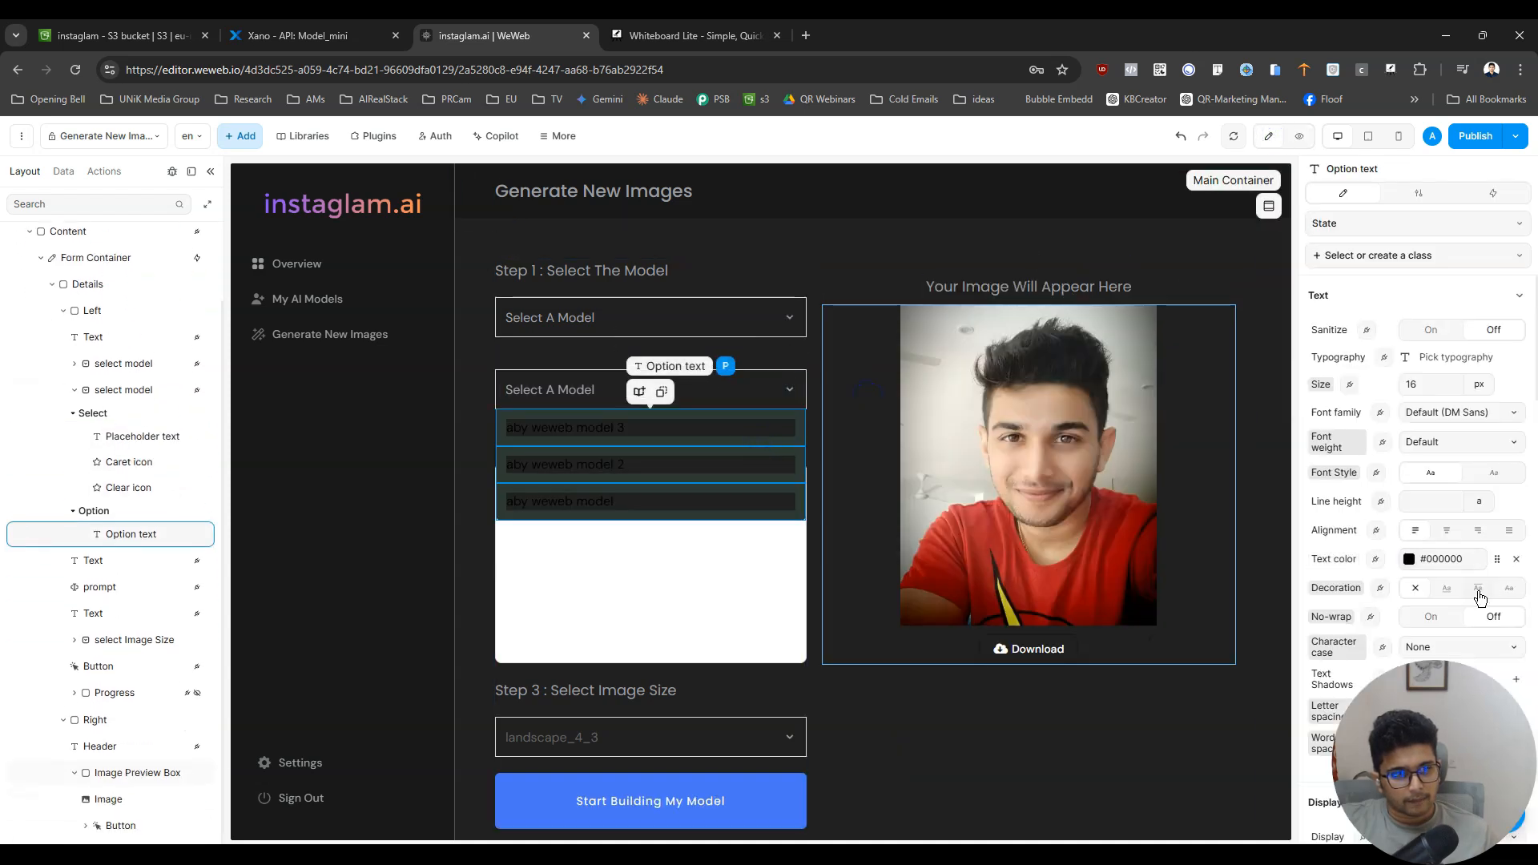
scroll(1478, 593, "down", 5)
left_click(1497, 436)
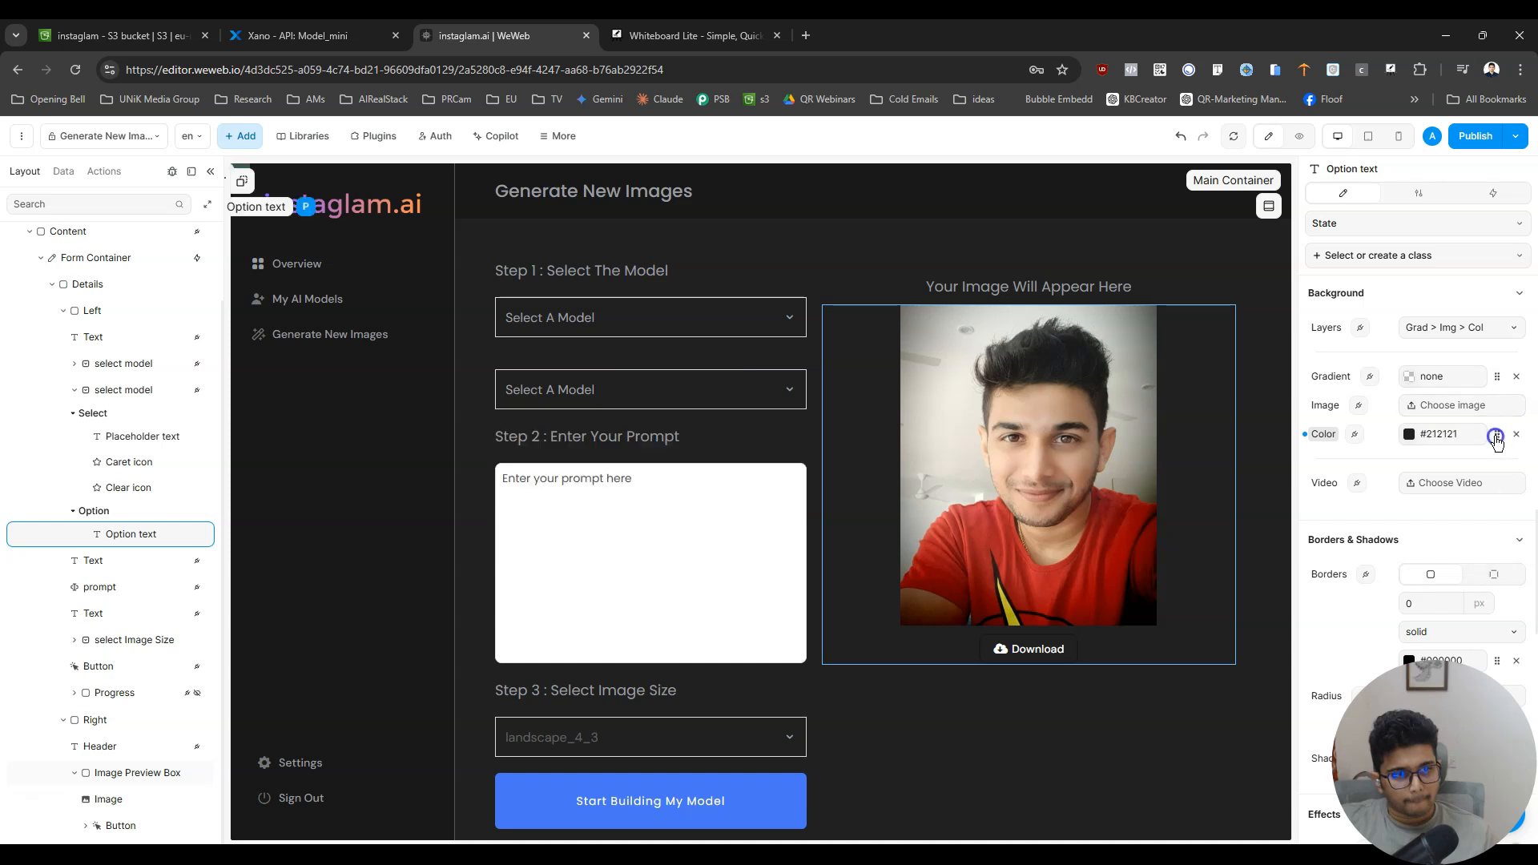
left_click(1497, 436)
left_click(1079, 350)
left_click(1073, 319)
left_click(1088, 398)
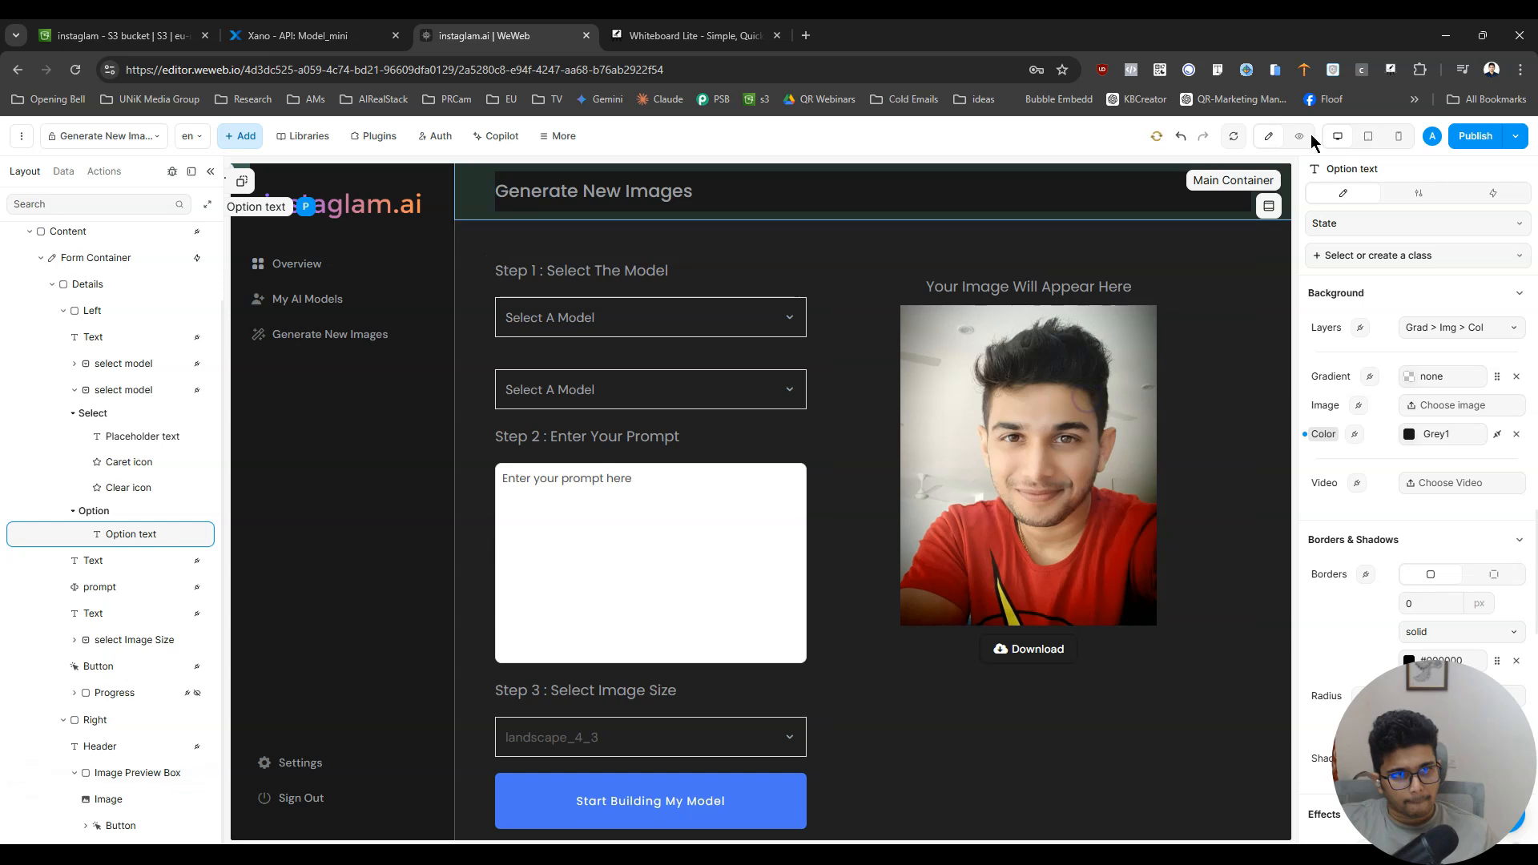
left_click(1299, 135)
left_click(801, 382)
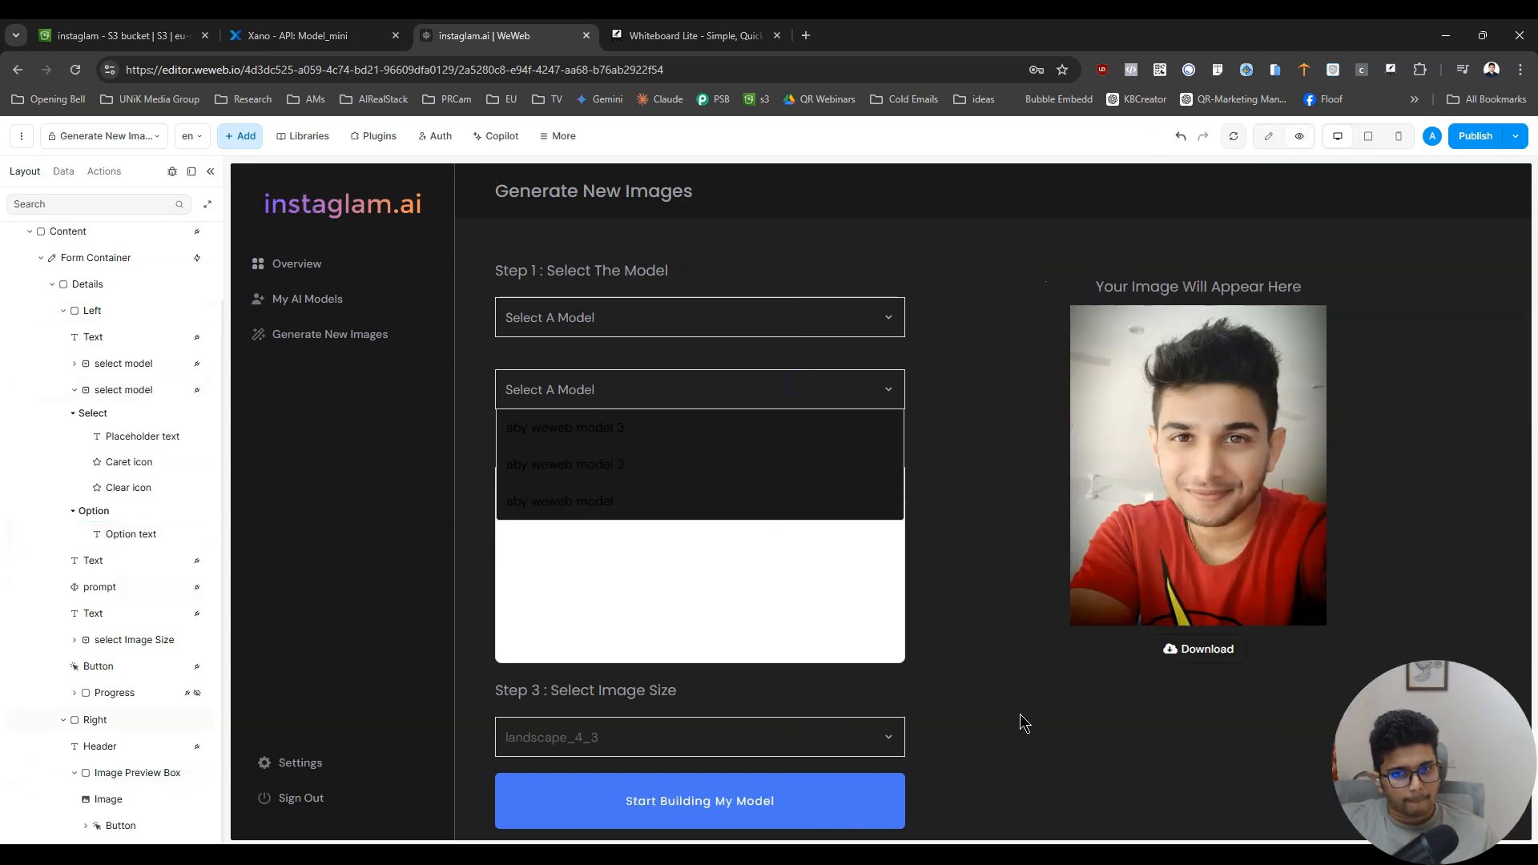
left_click(1268, 135)
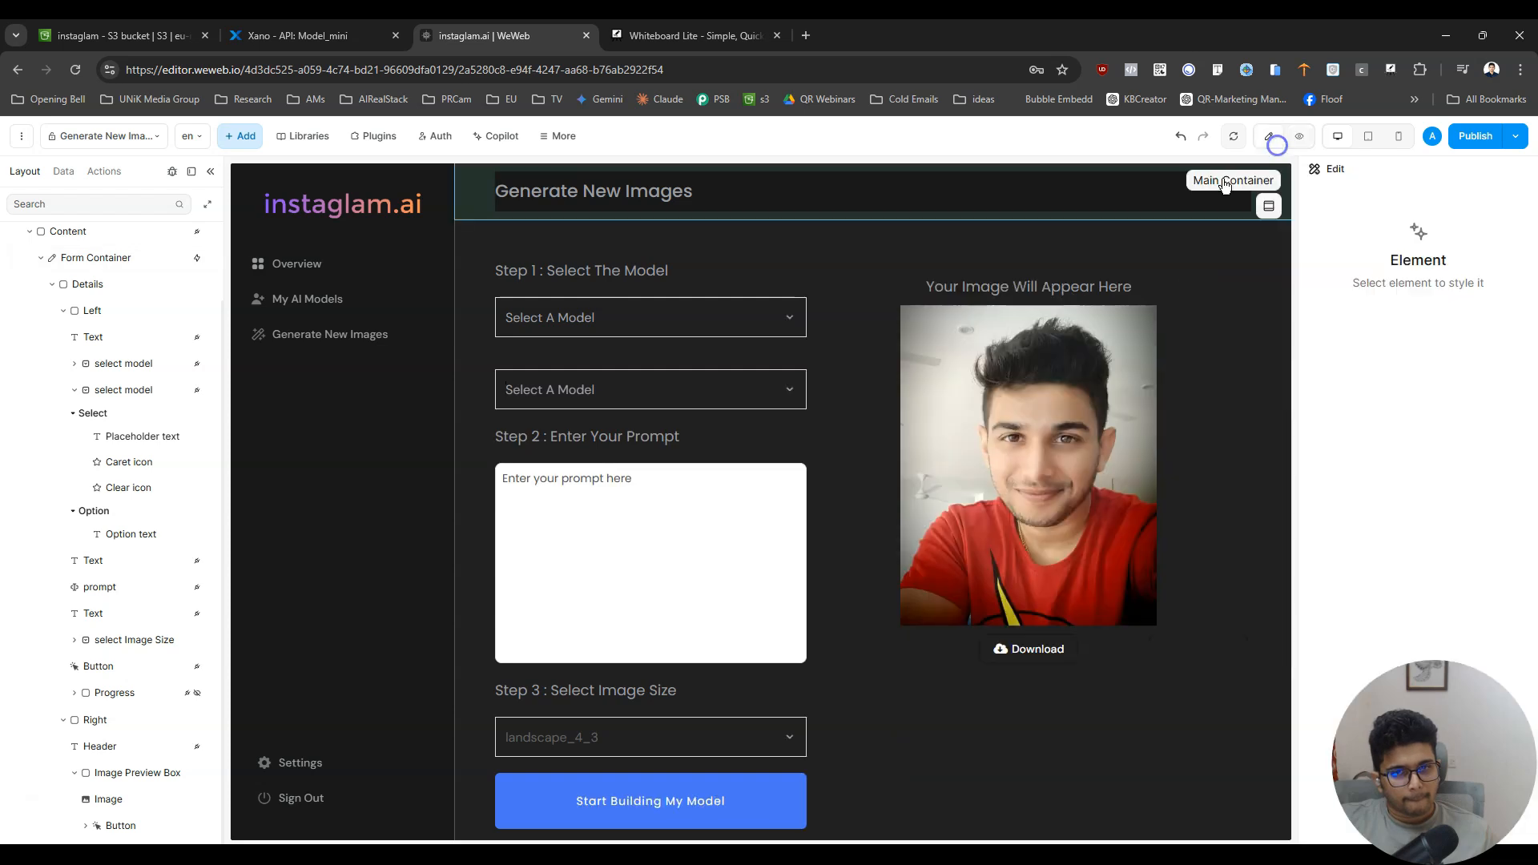
- Set the text color of the duplicated model dropdown's option text to silver from the Primary colors
left_click(755, 387)
left_click(735, 449)
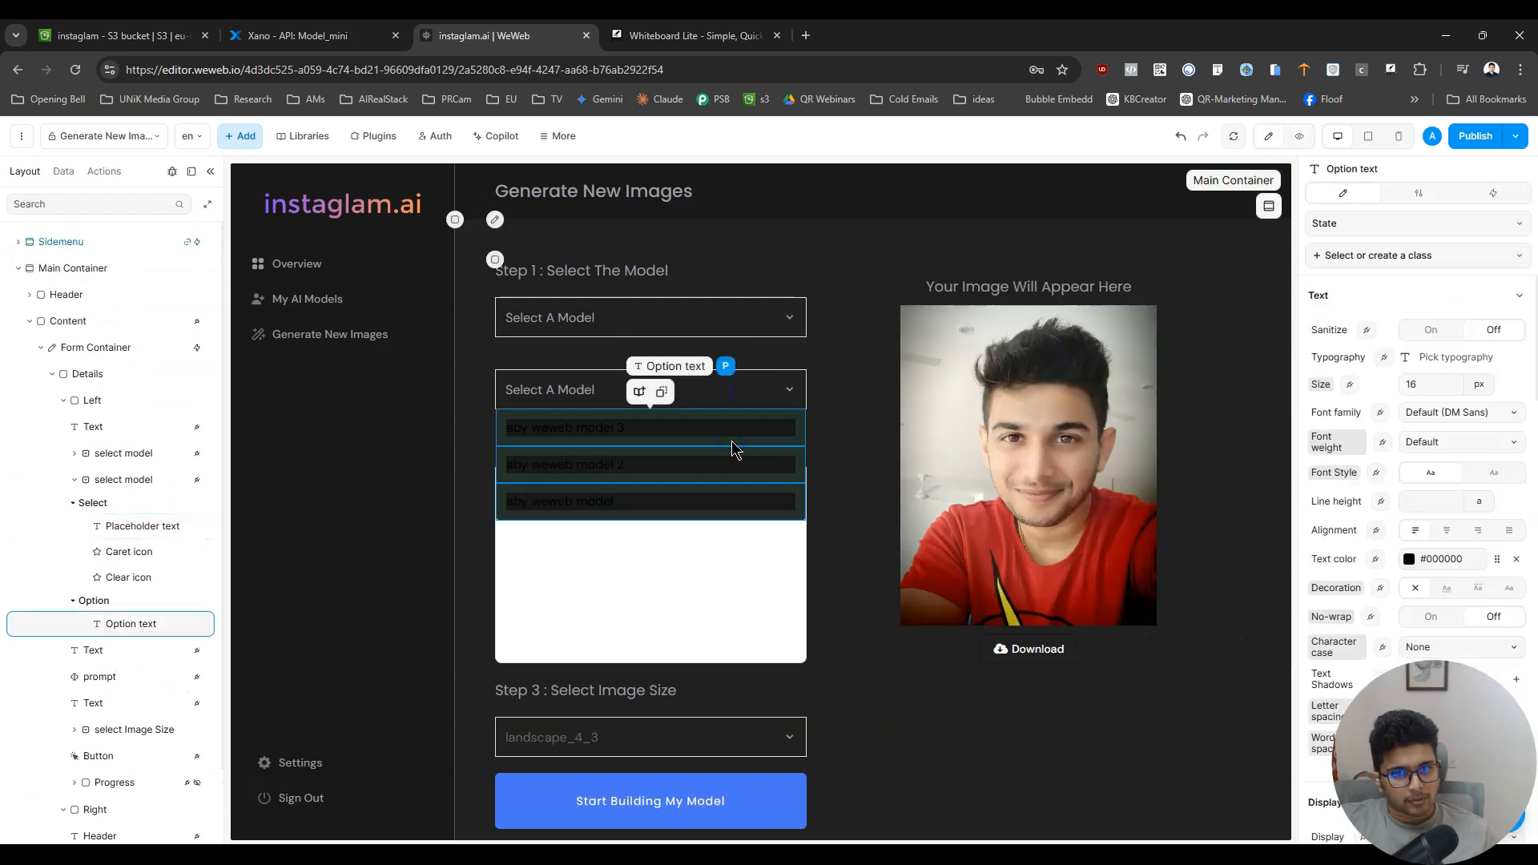
scroll(1451, 591, "down", 10)
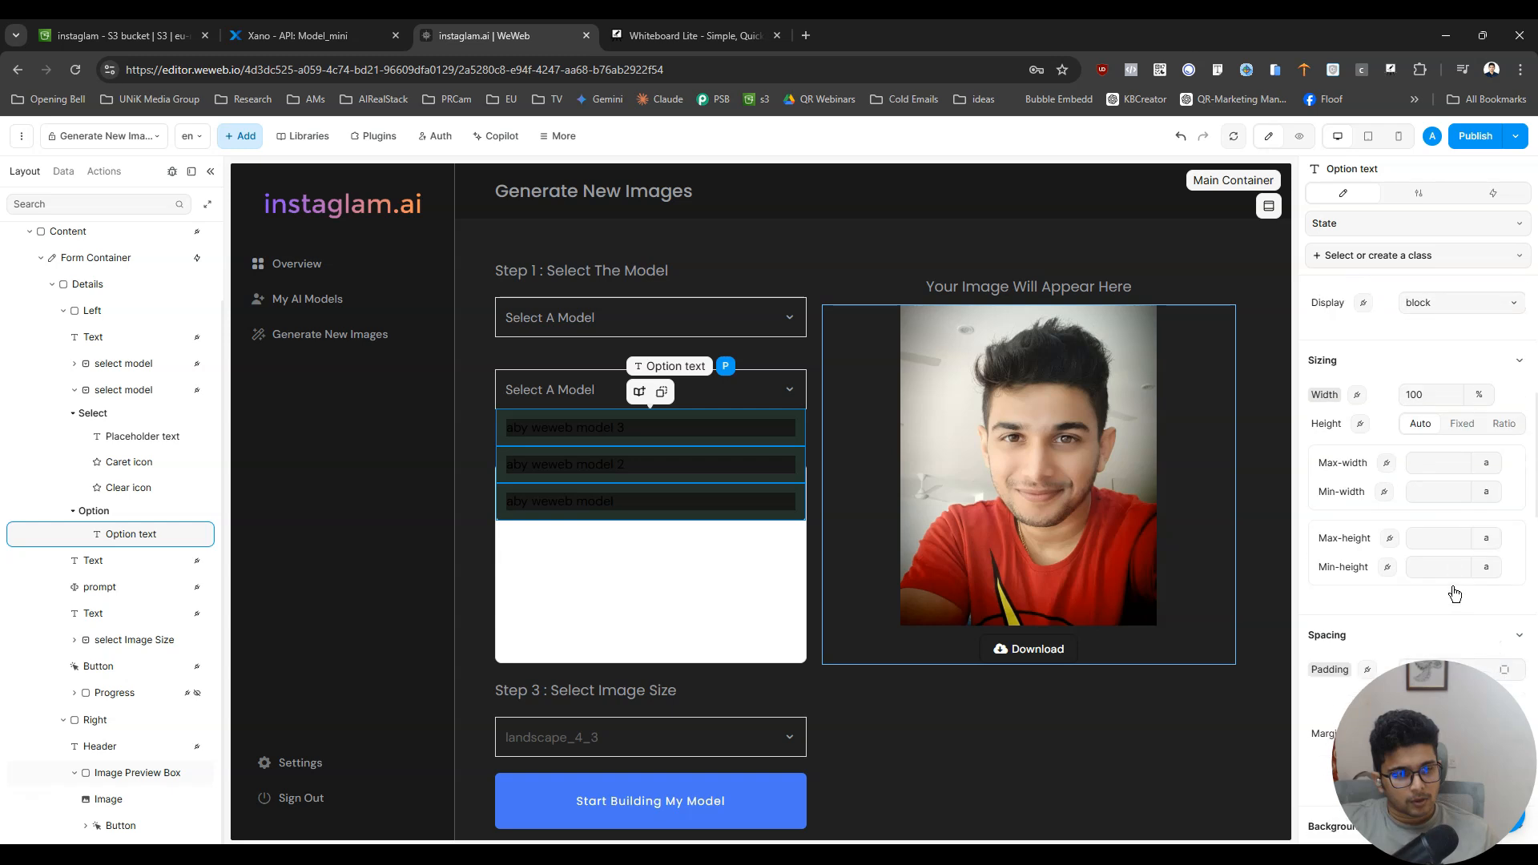
scroll(1454, 593, "up", 7)
scroll(1454, 592, "up", 1)
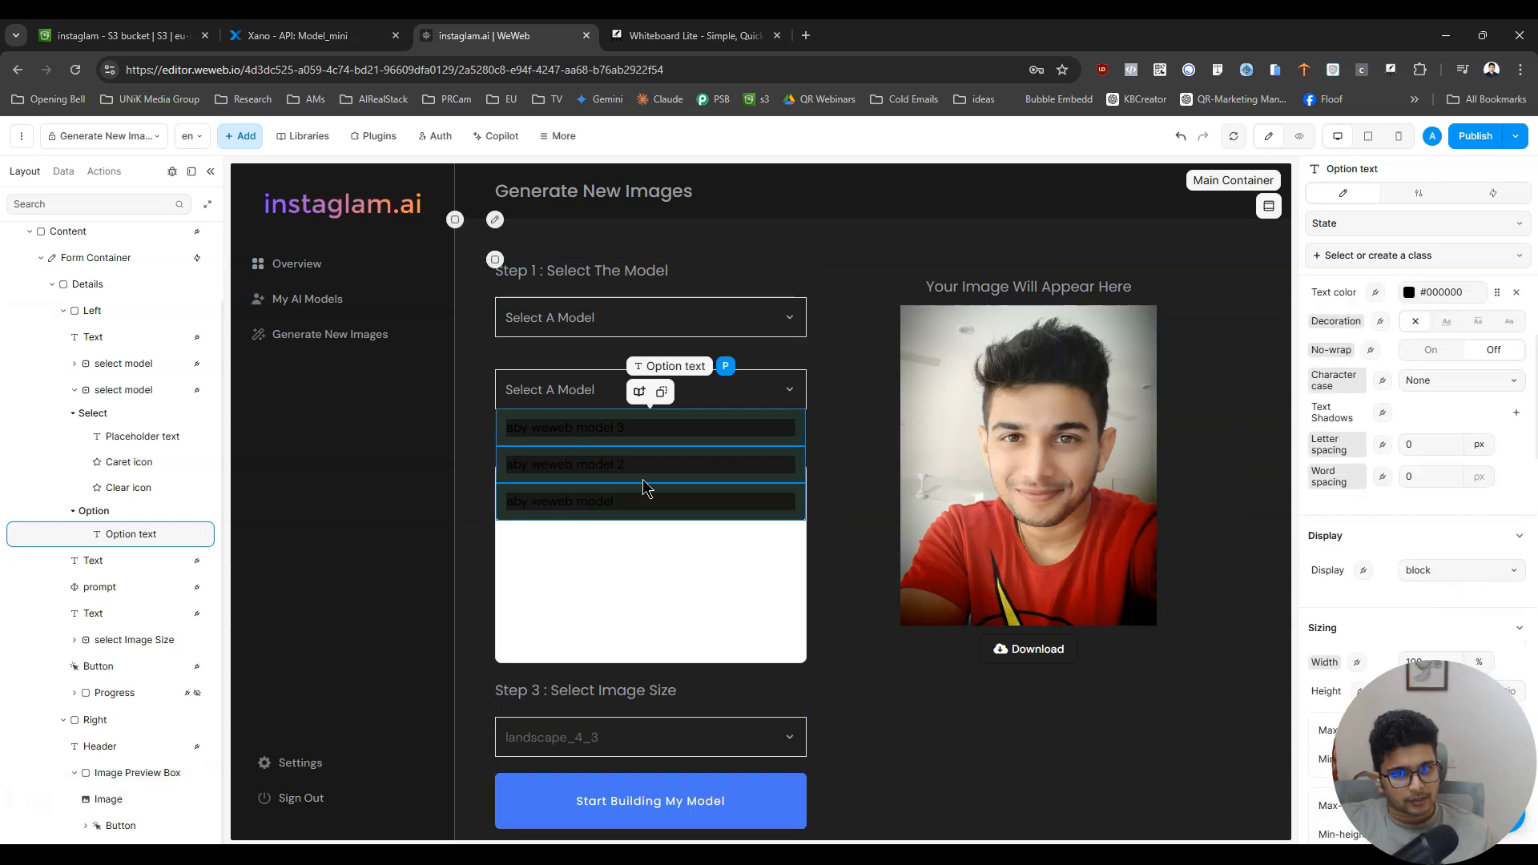
scroll(1469, 503, "up", 3)
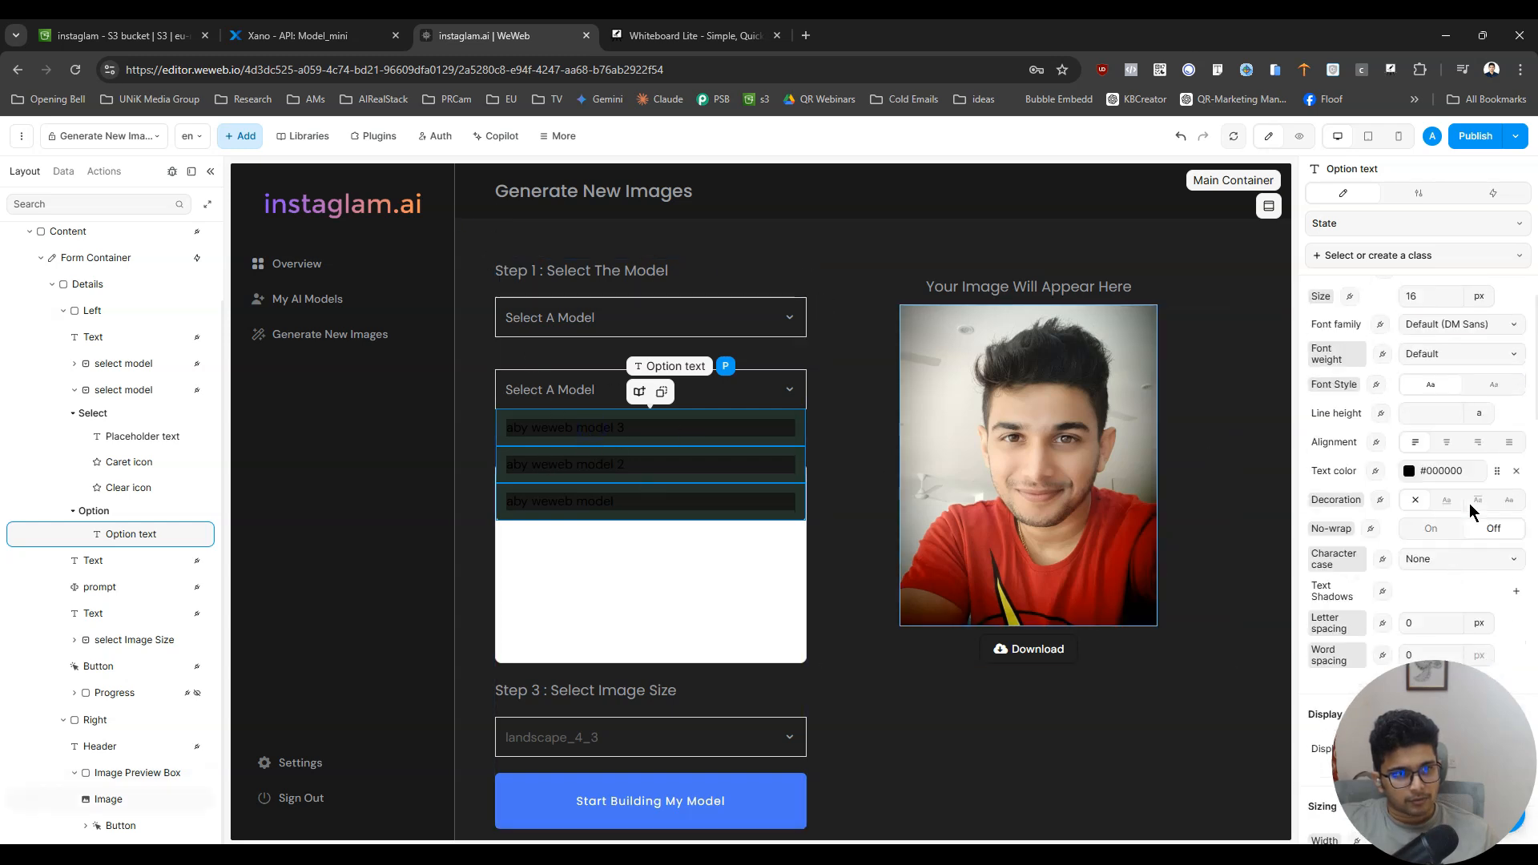
left_click(1497, 560)
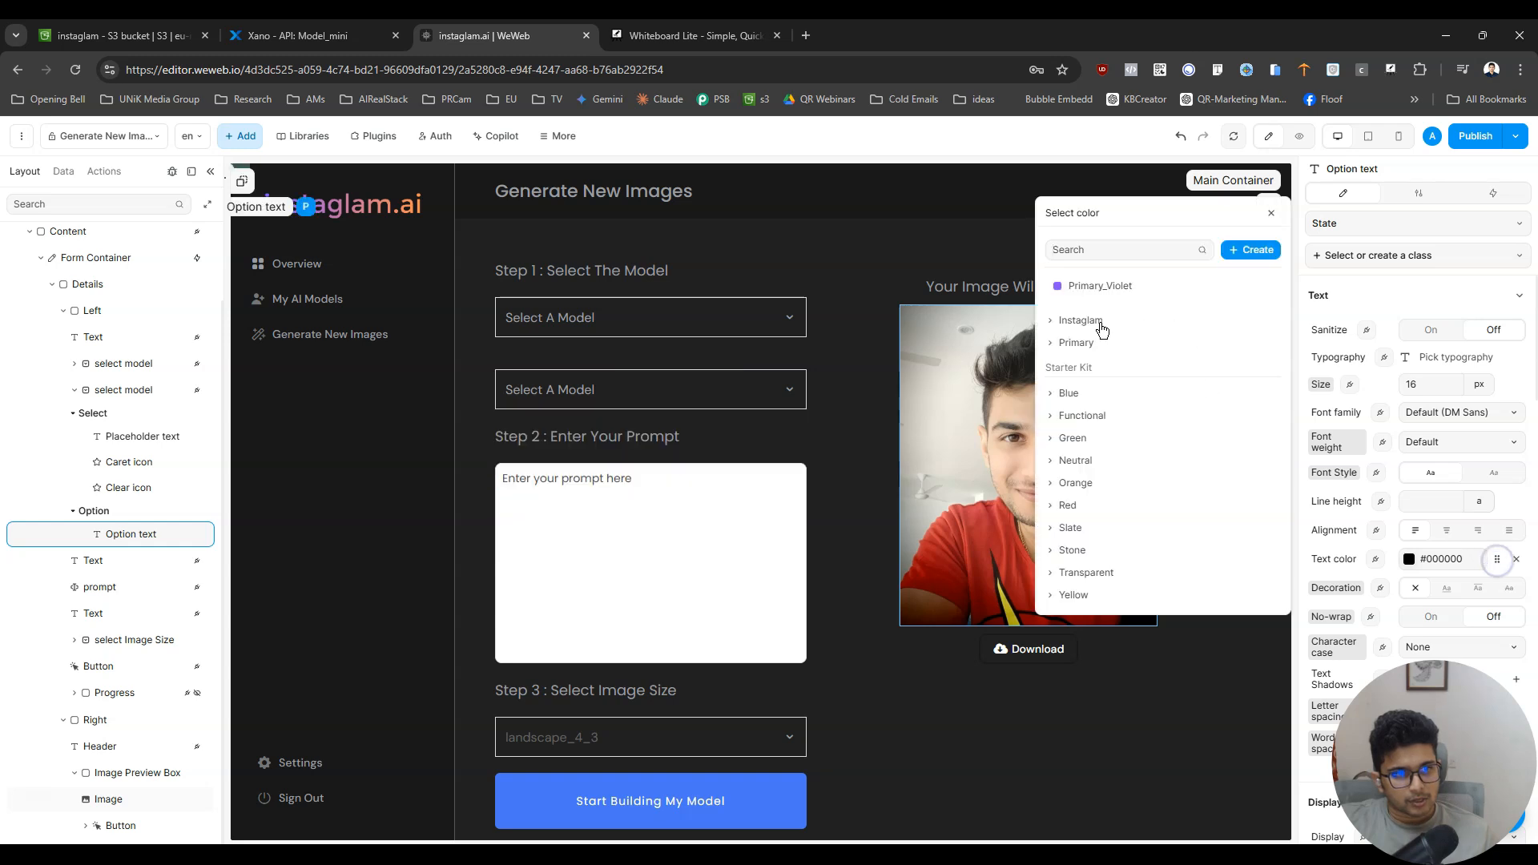
left_click(1075, 344)
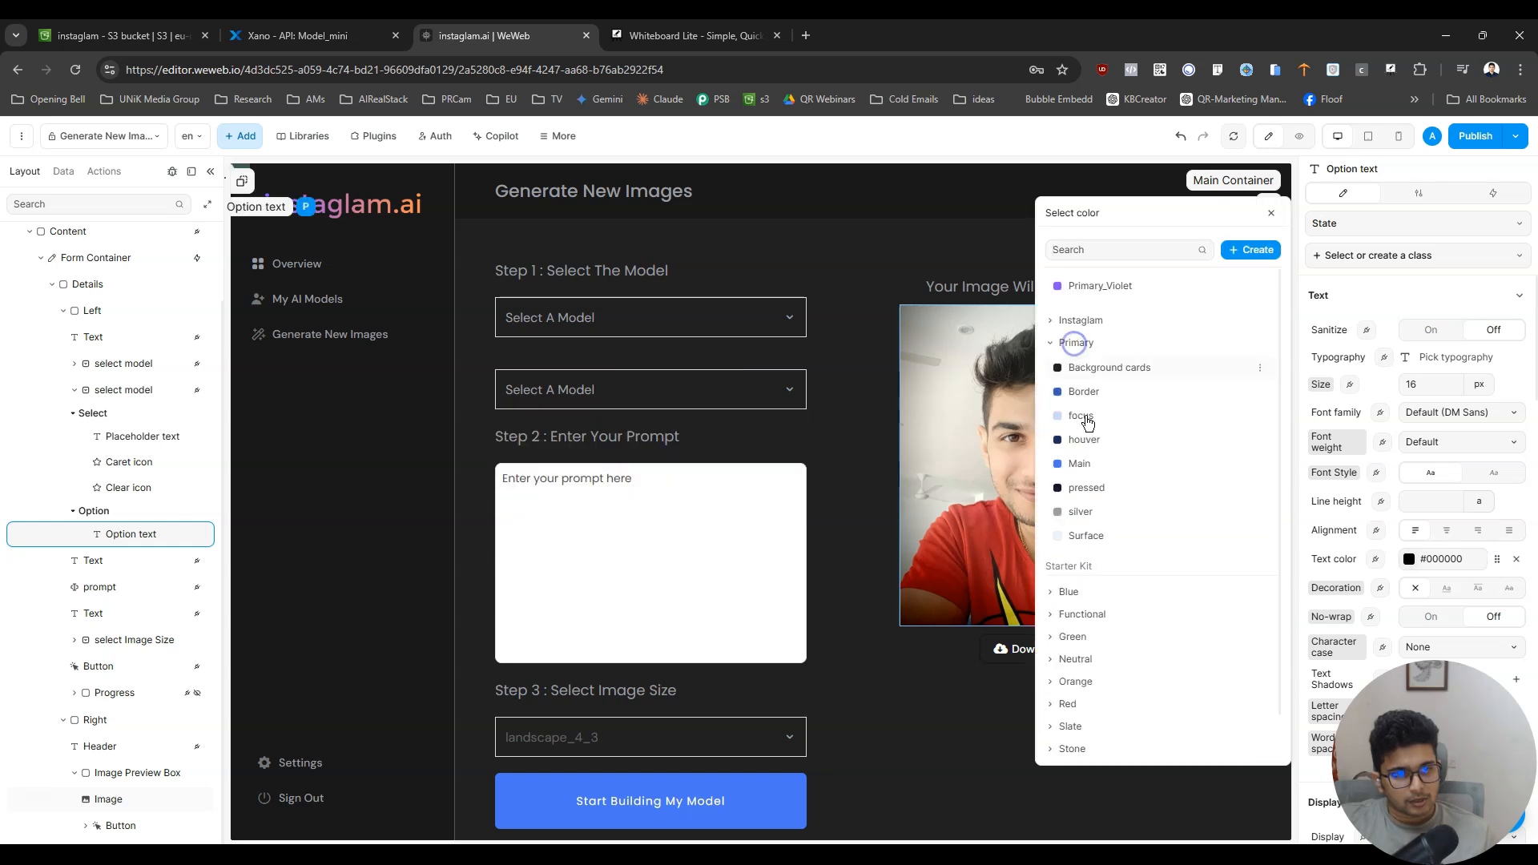
left_click(1108, 511)
- Compare the open option lists of the original and duplicated model dropdowns, and check the page in preview
left_click(725, 321)
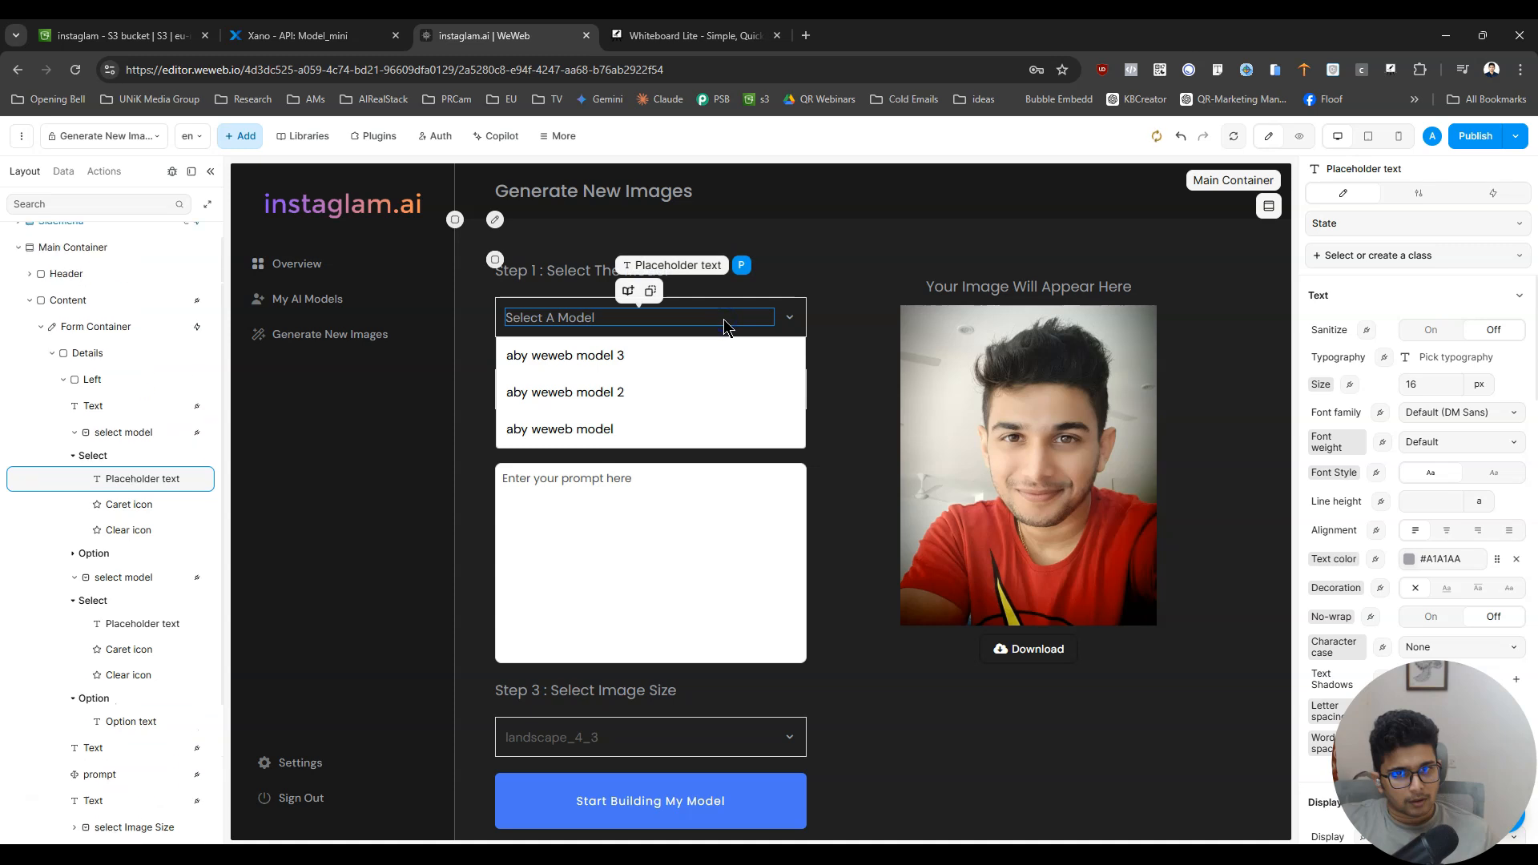
left_click(904, 311)
left_click(762, 378)
left_click(765, 390)
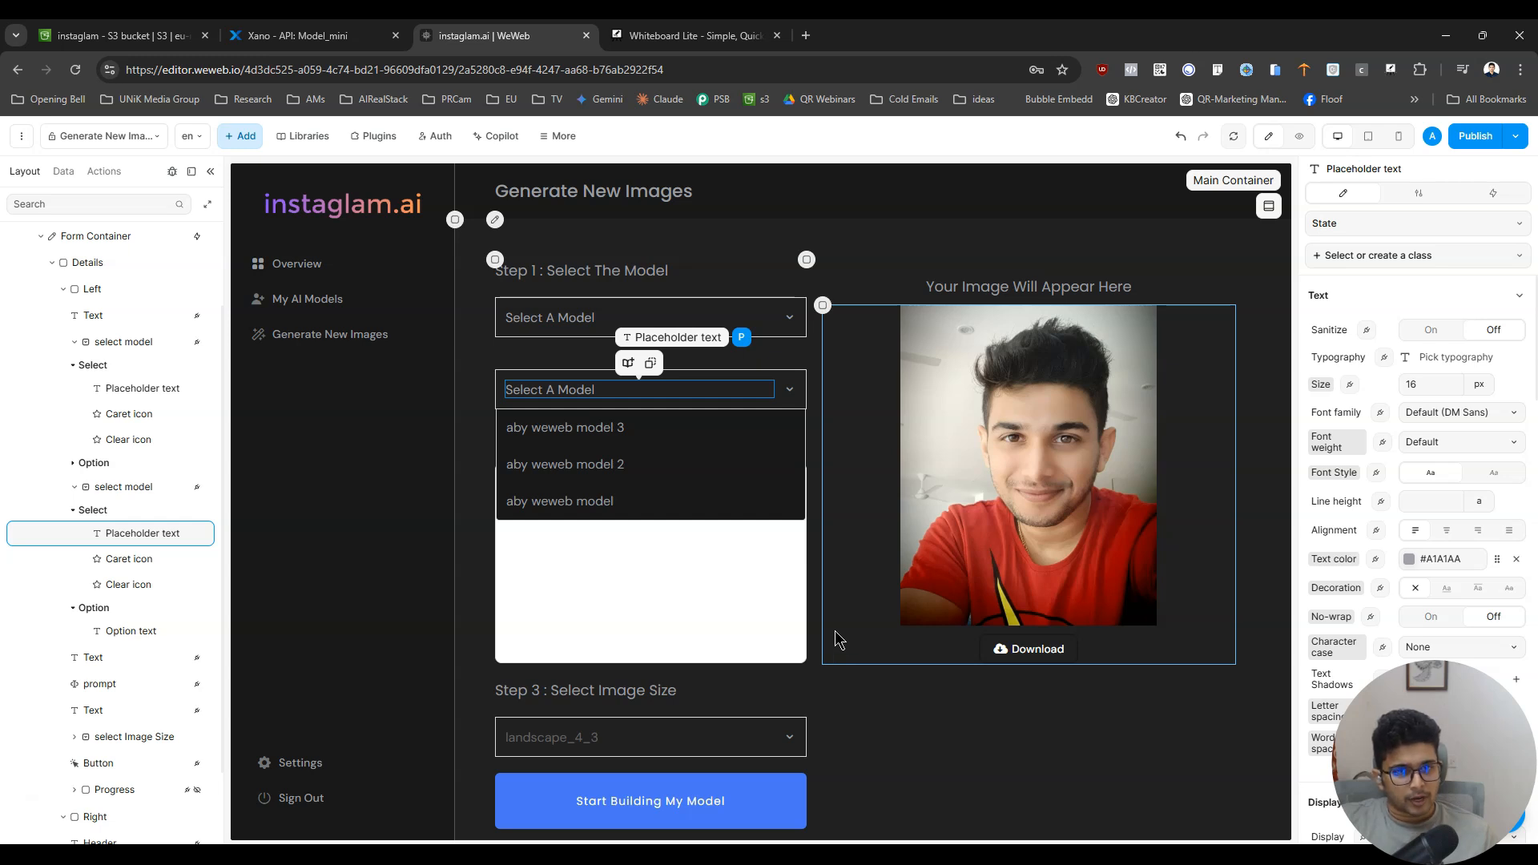
left_click(1300, 136)
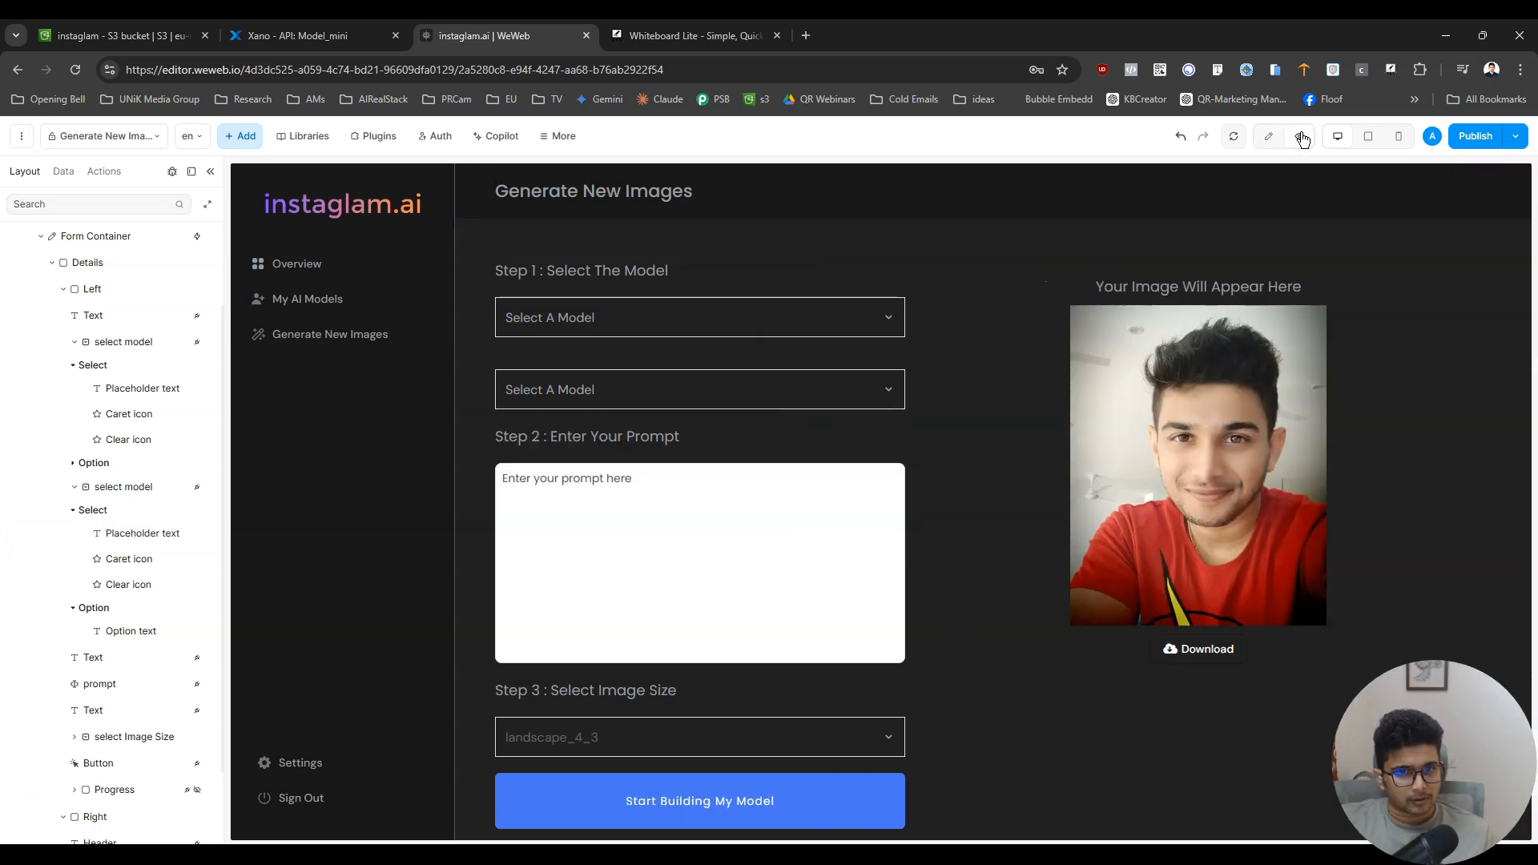
left_click(1269, 137)
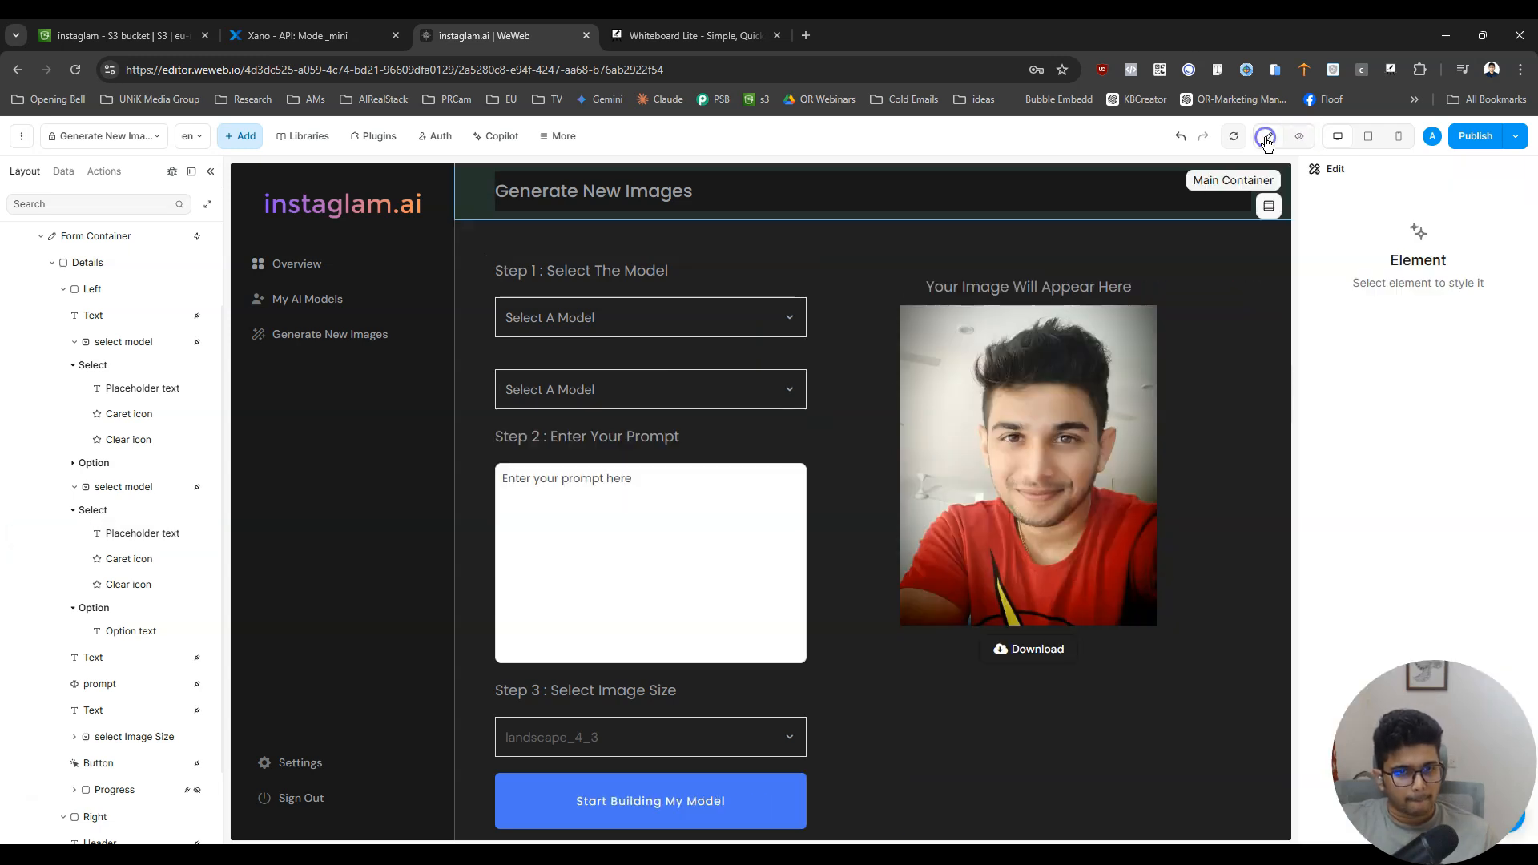
- Check the style settings and available states of the duplicated model dropdown and its option text, and reopen its list
left_click(760, 404)
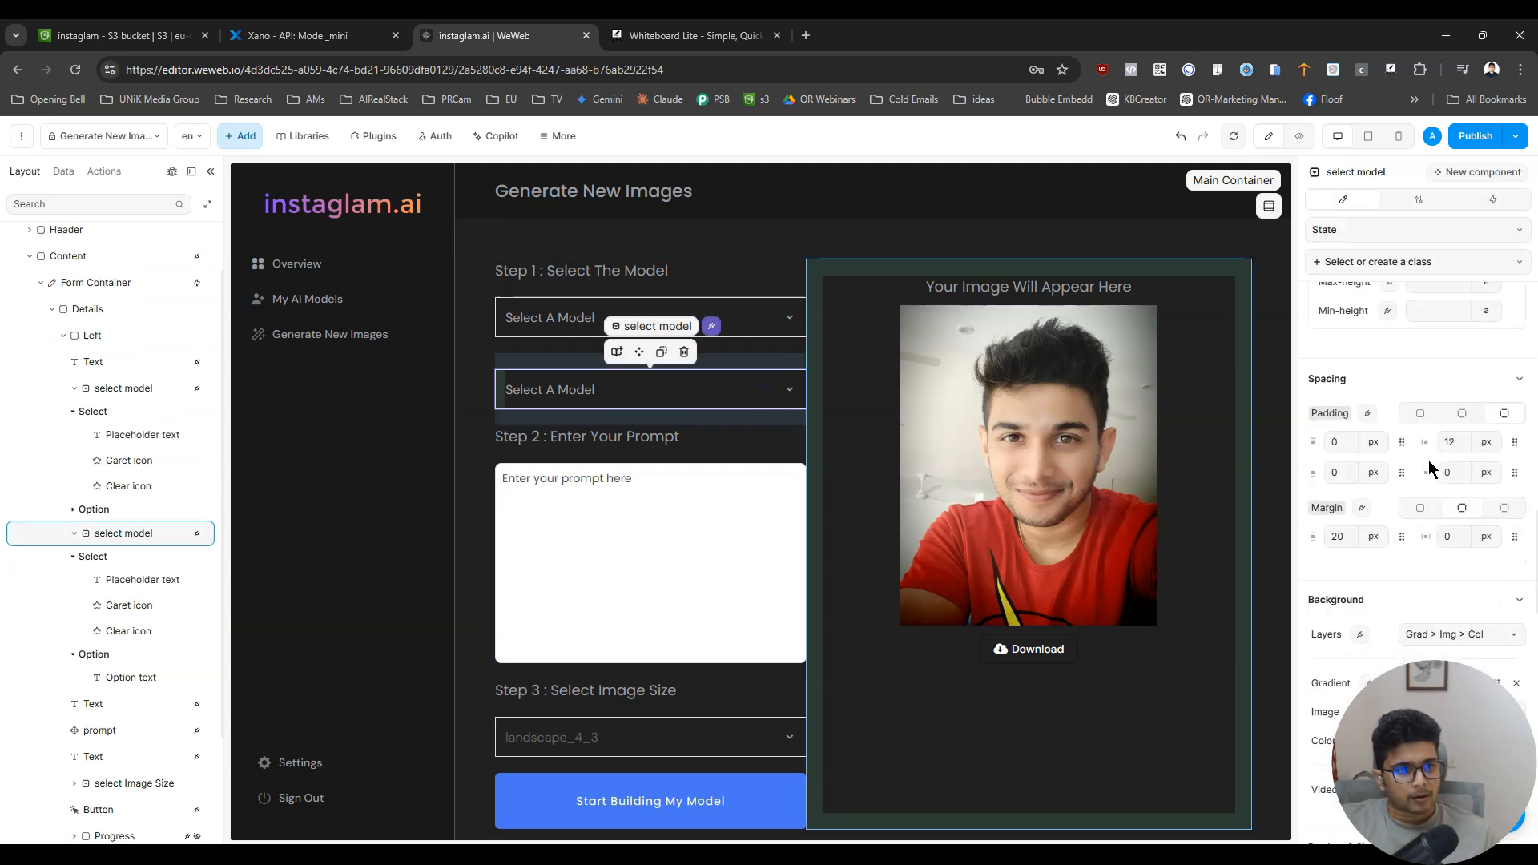
scroll(1430, 464, "down", 3)
scroll(1431, 465, "up", 10)
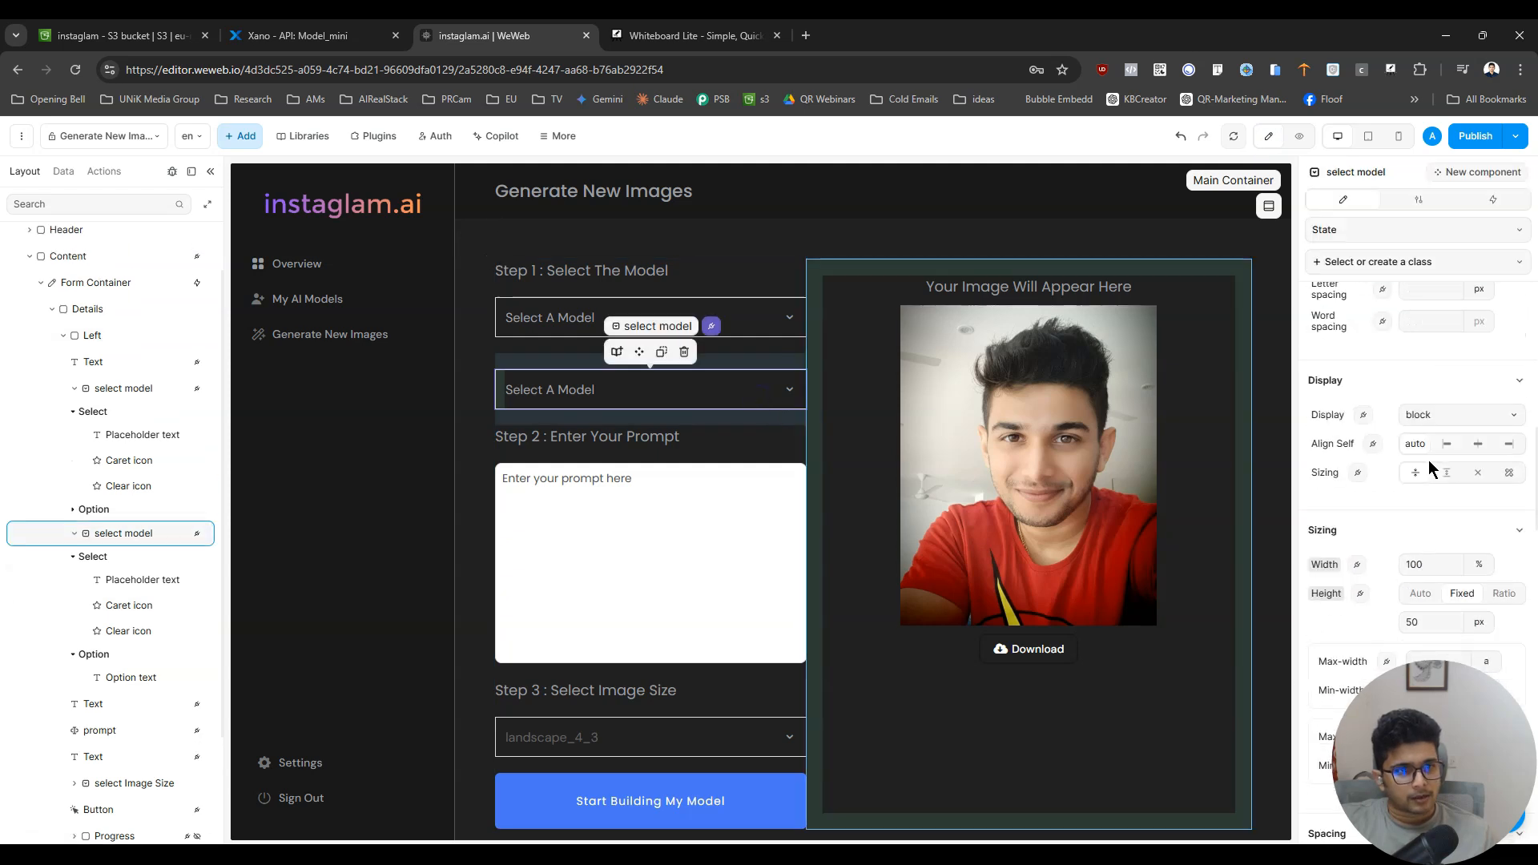
left_click(1411, 234)
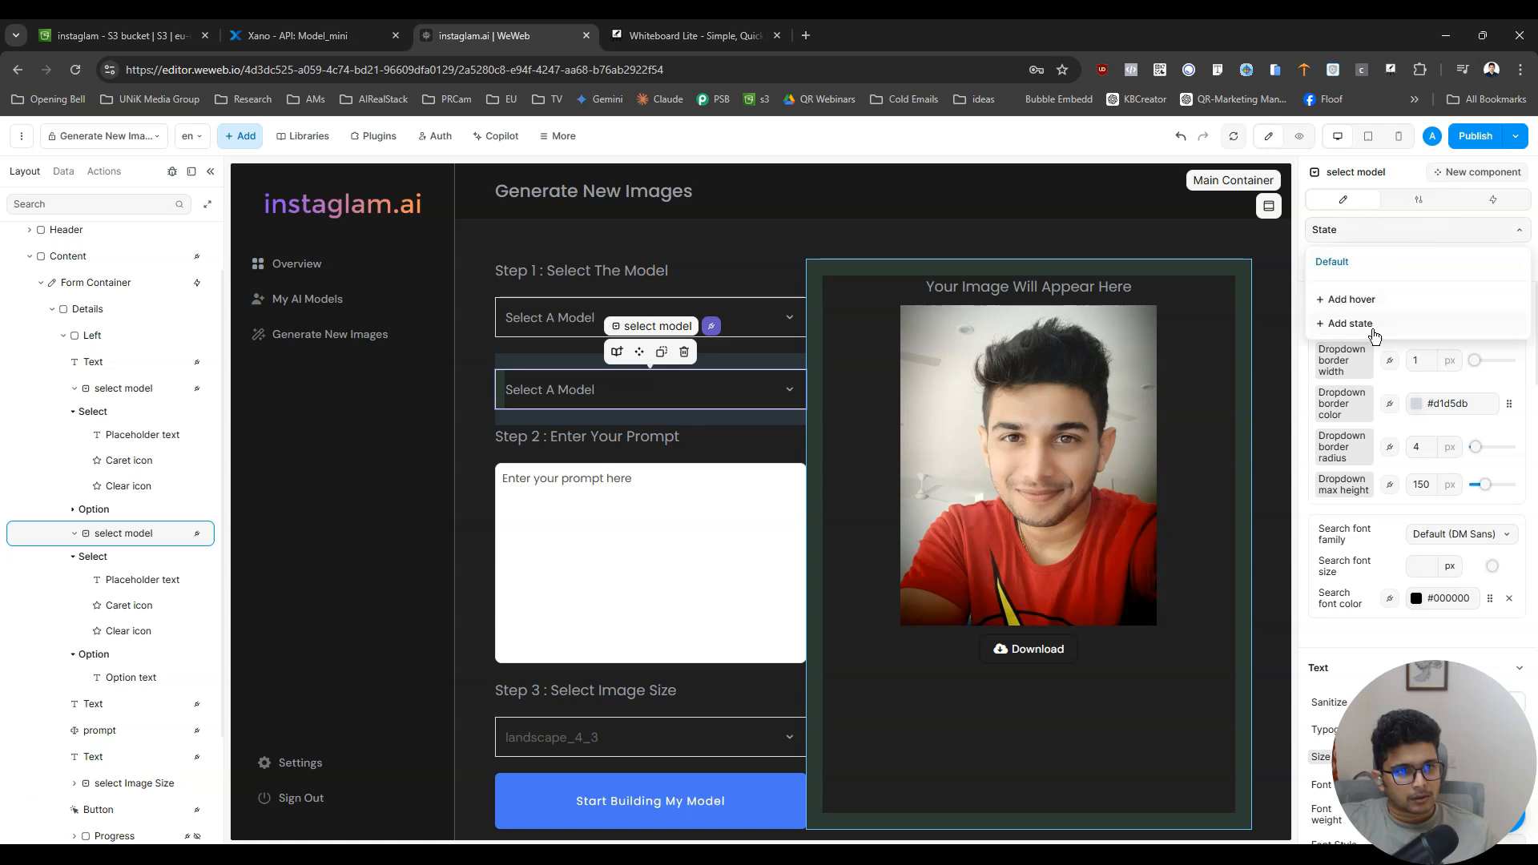
left_click(1415, 232)
left_click(753, 393)
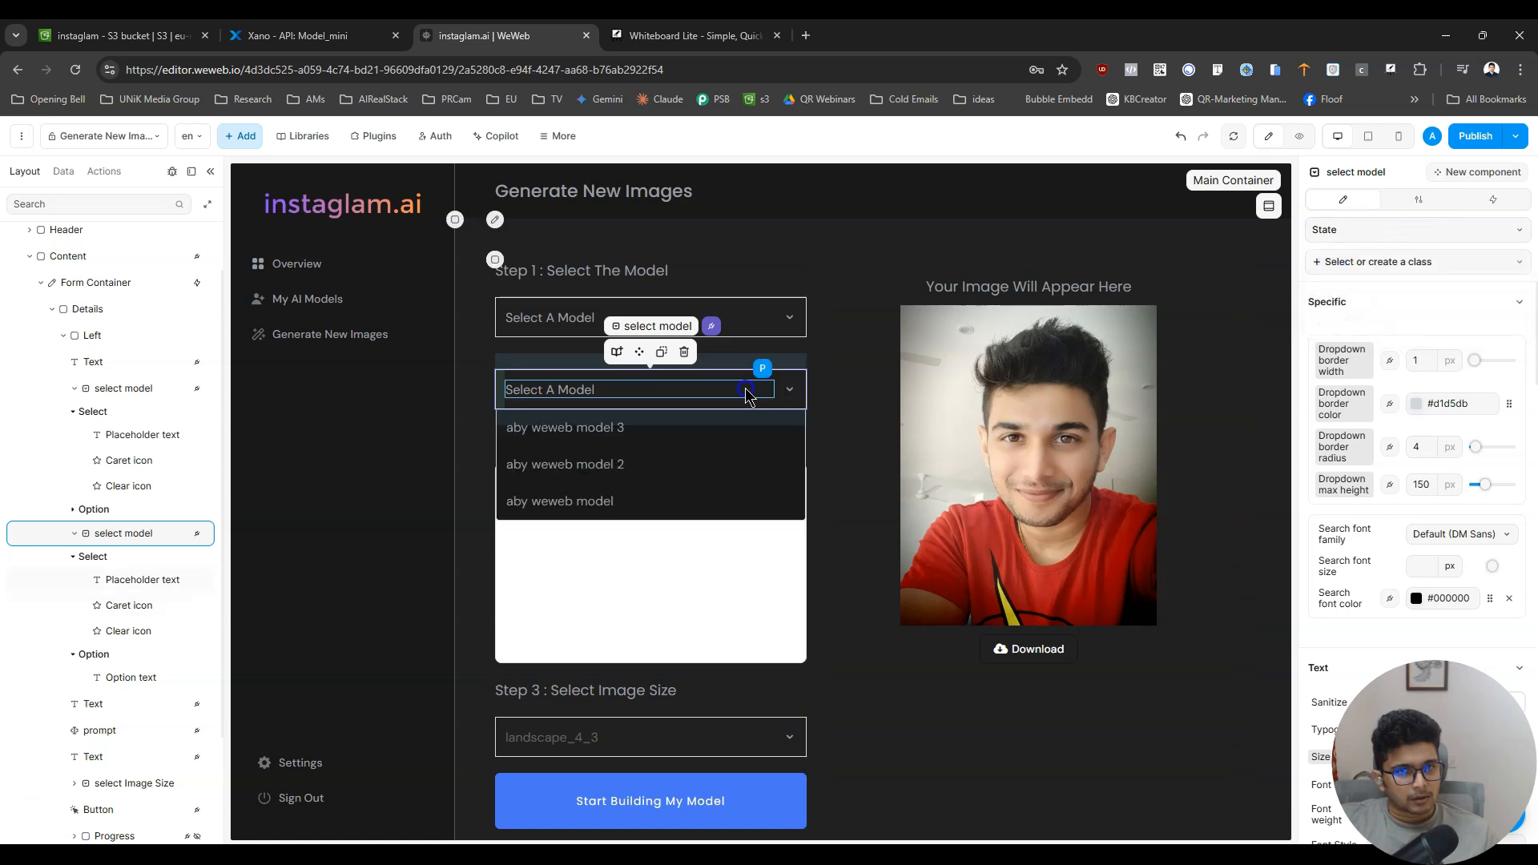
left_click(784, 443)
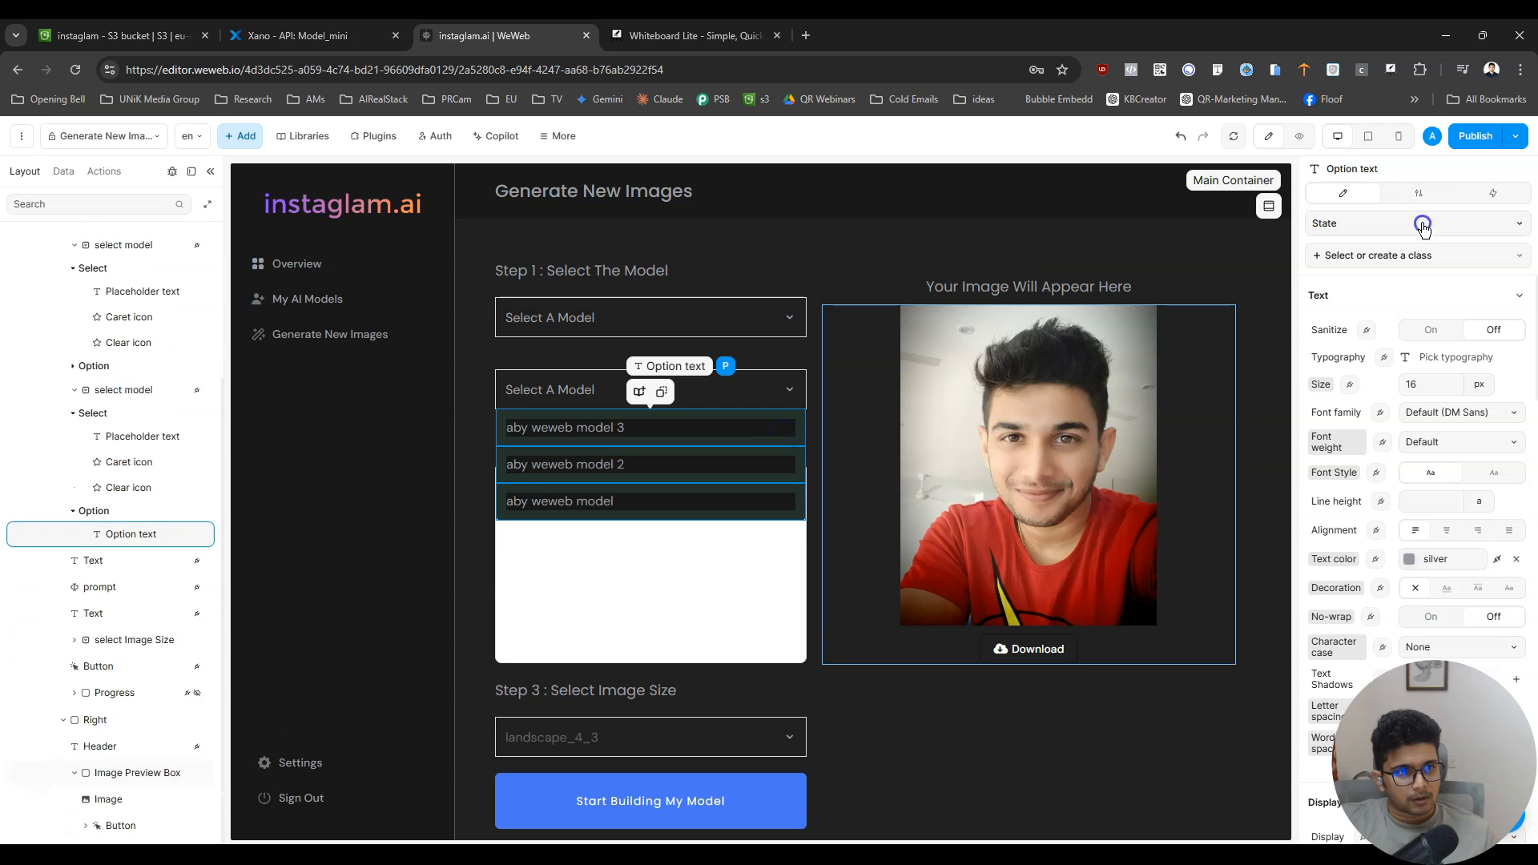
left_click(1418, 223)
left_click(1511, 292)
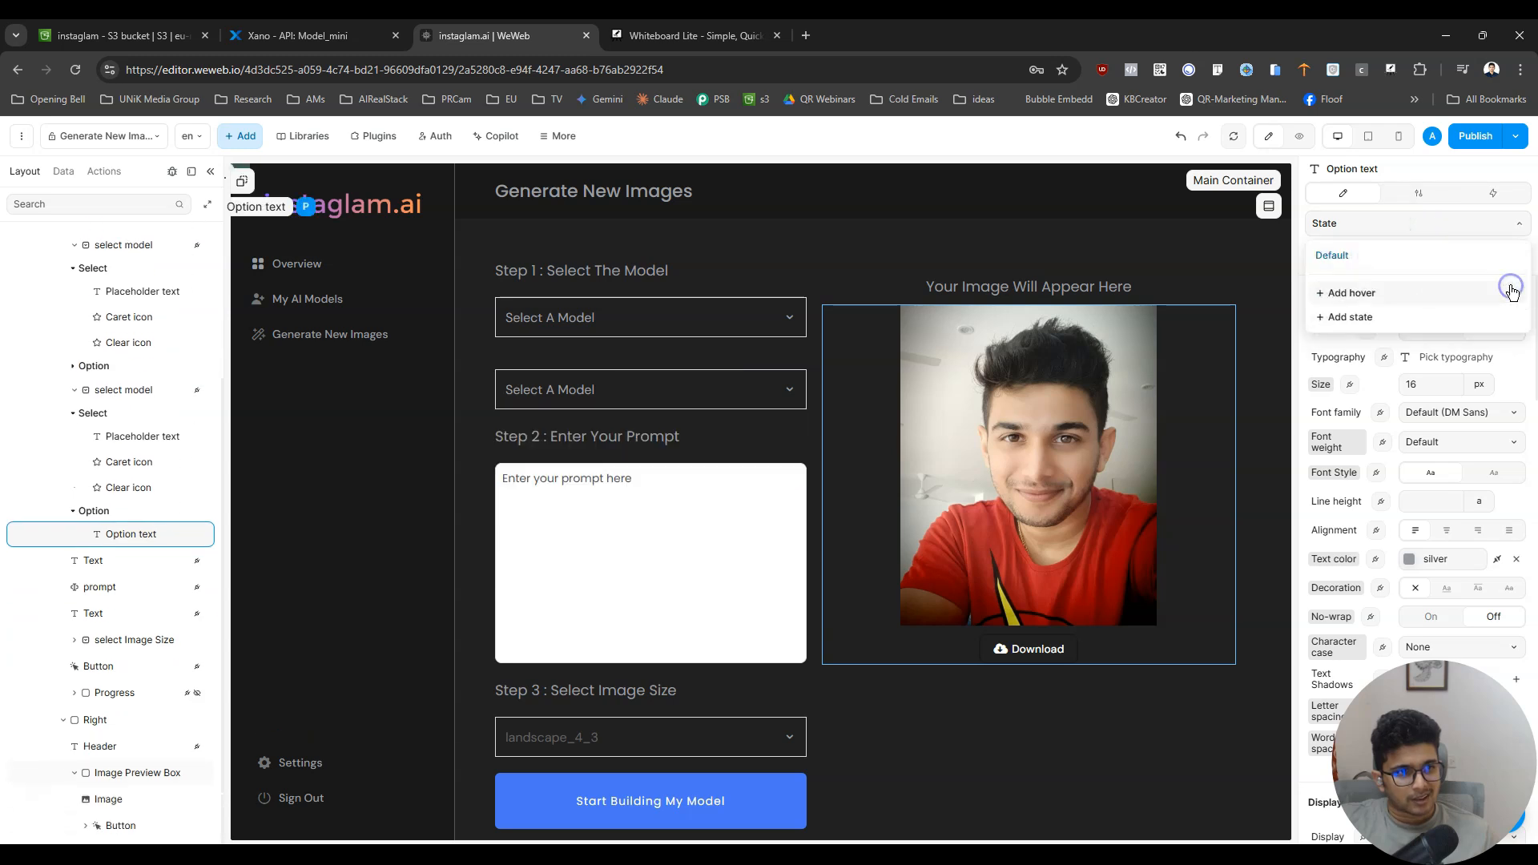
left_click(1492, 231)
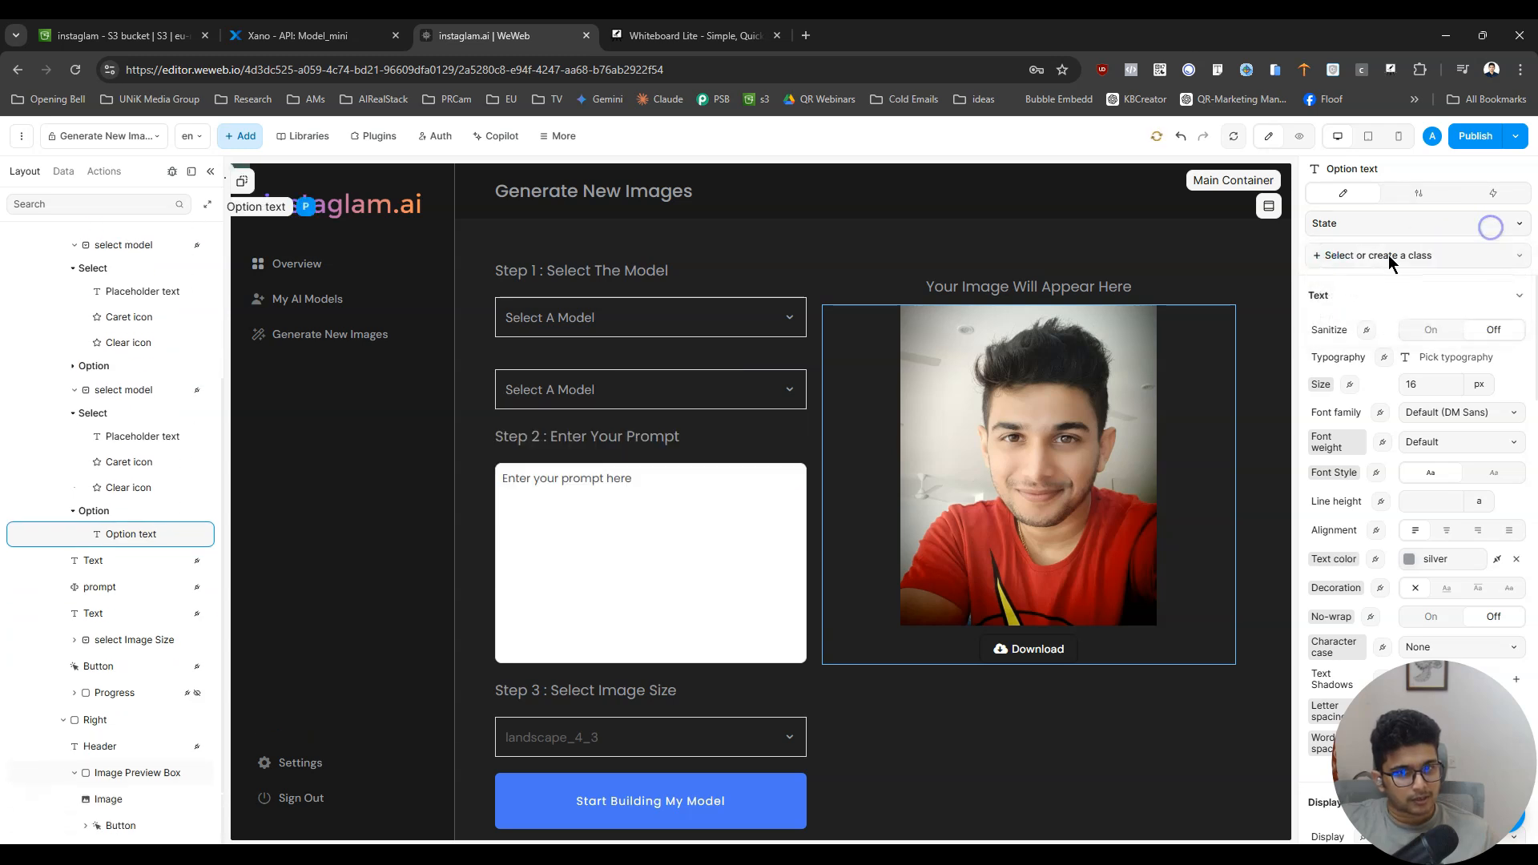
left_click(781, 391)
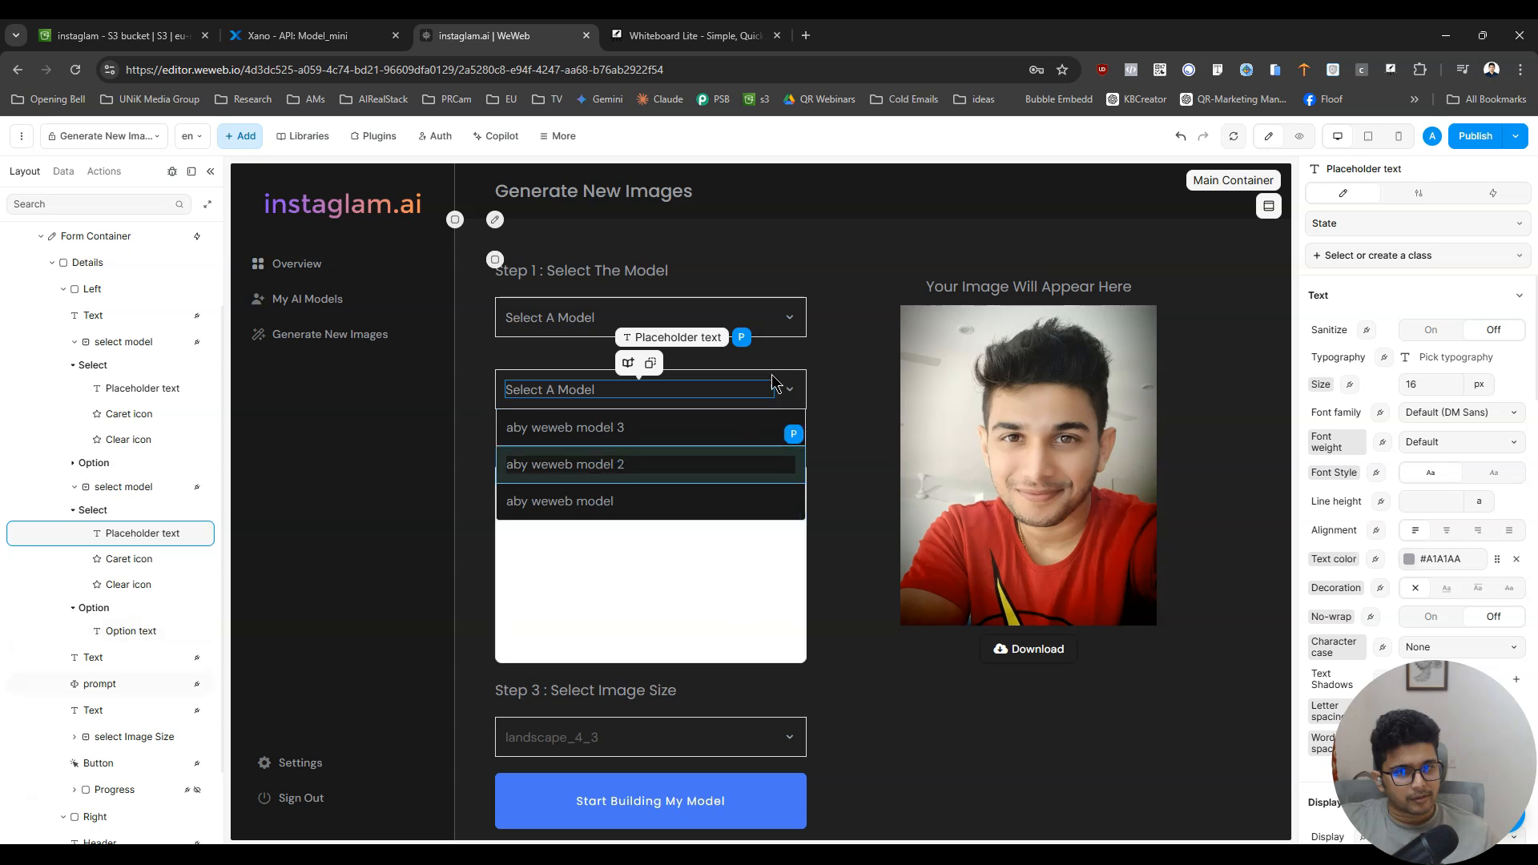
- Try border radii of 20 and 10 px on the duplicated model dropdown, and settle on 5 px
left_click(797, 378)
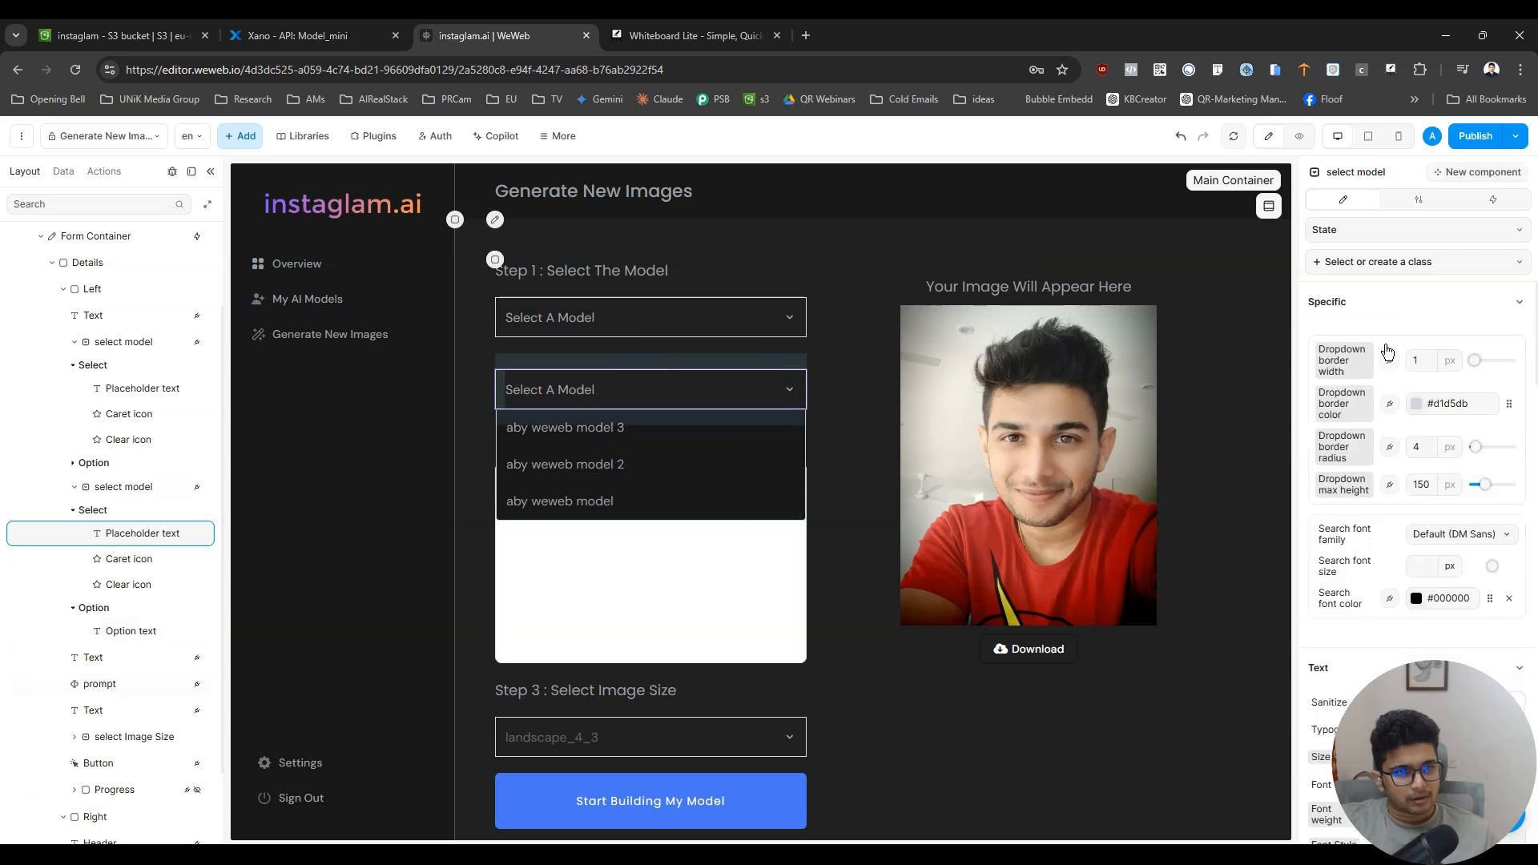
scroll(1435, 417, "down", 10)
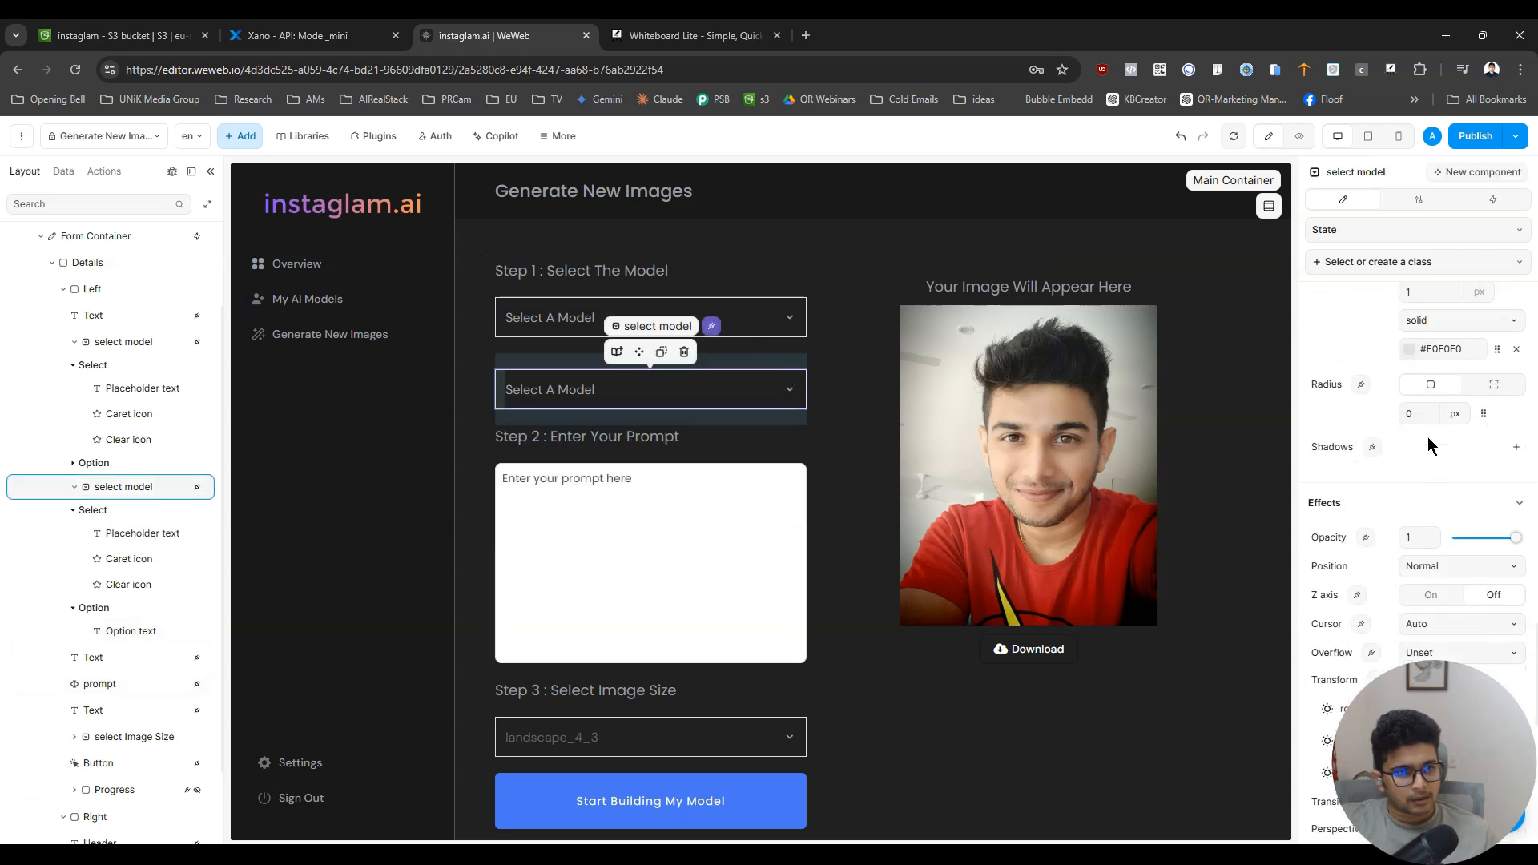
left_click(1412, 414)
type("20")
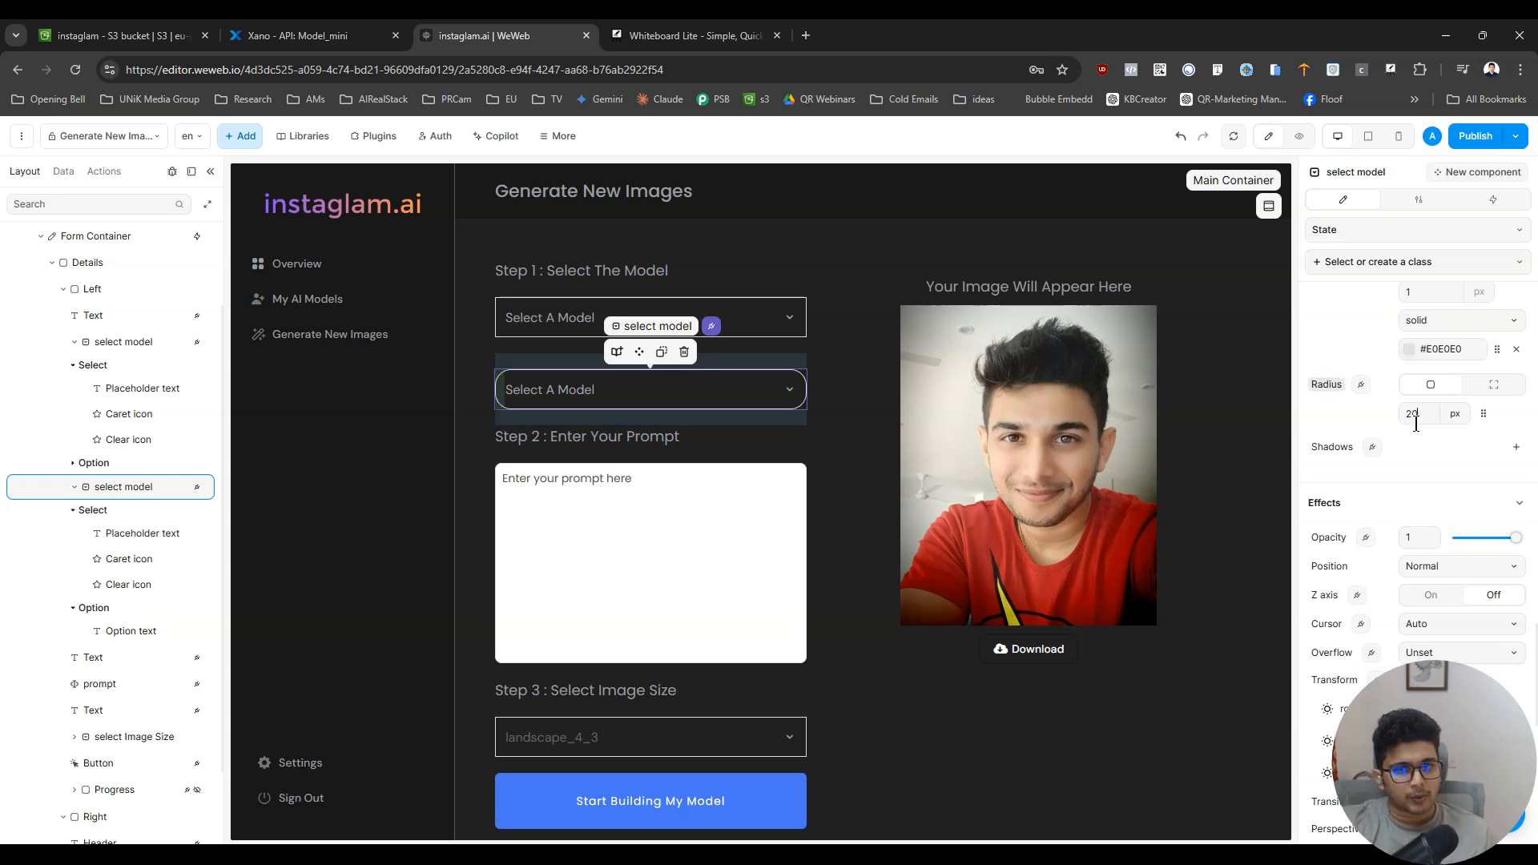
type("10")
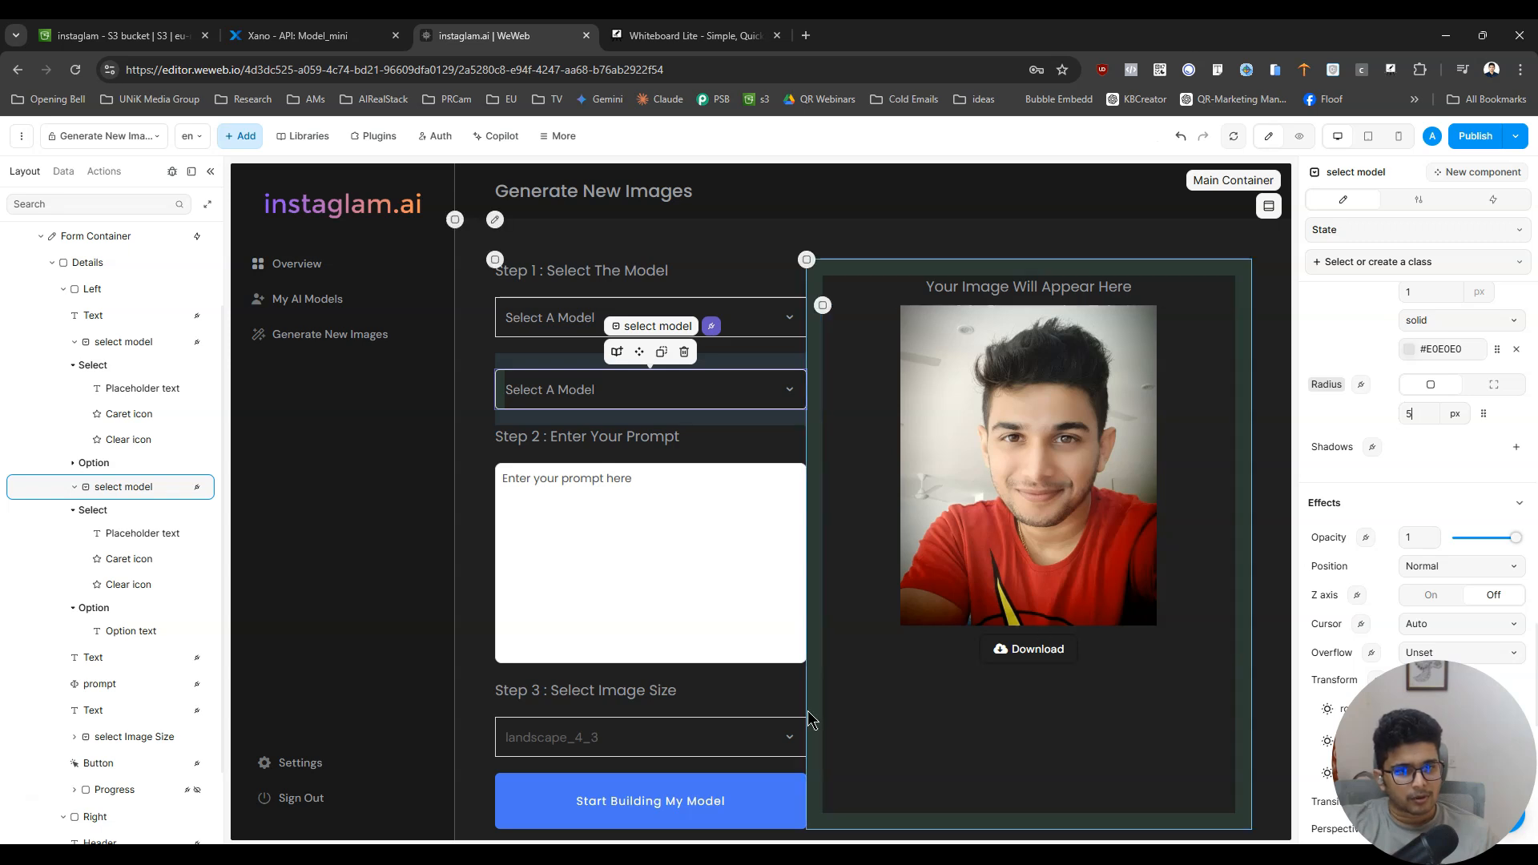
- Round the corners of the image size dropdown to match the duplicated model dropdown, and preview the page
left_click(729, 736)
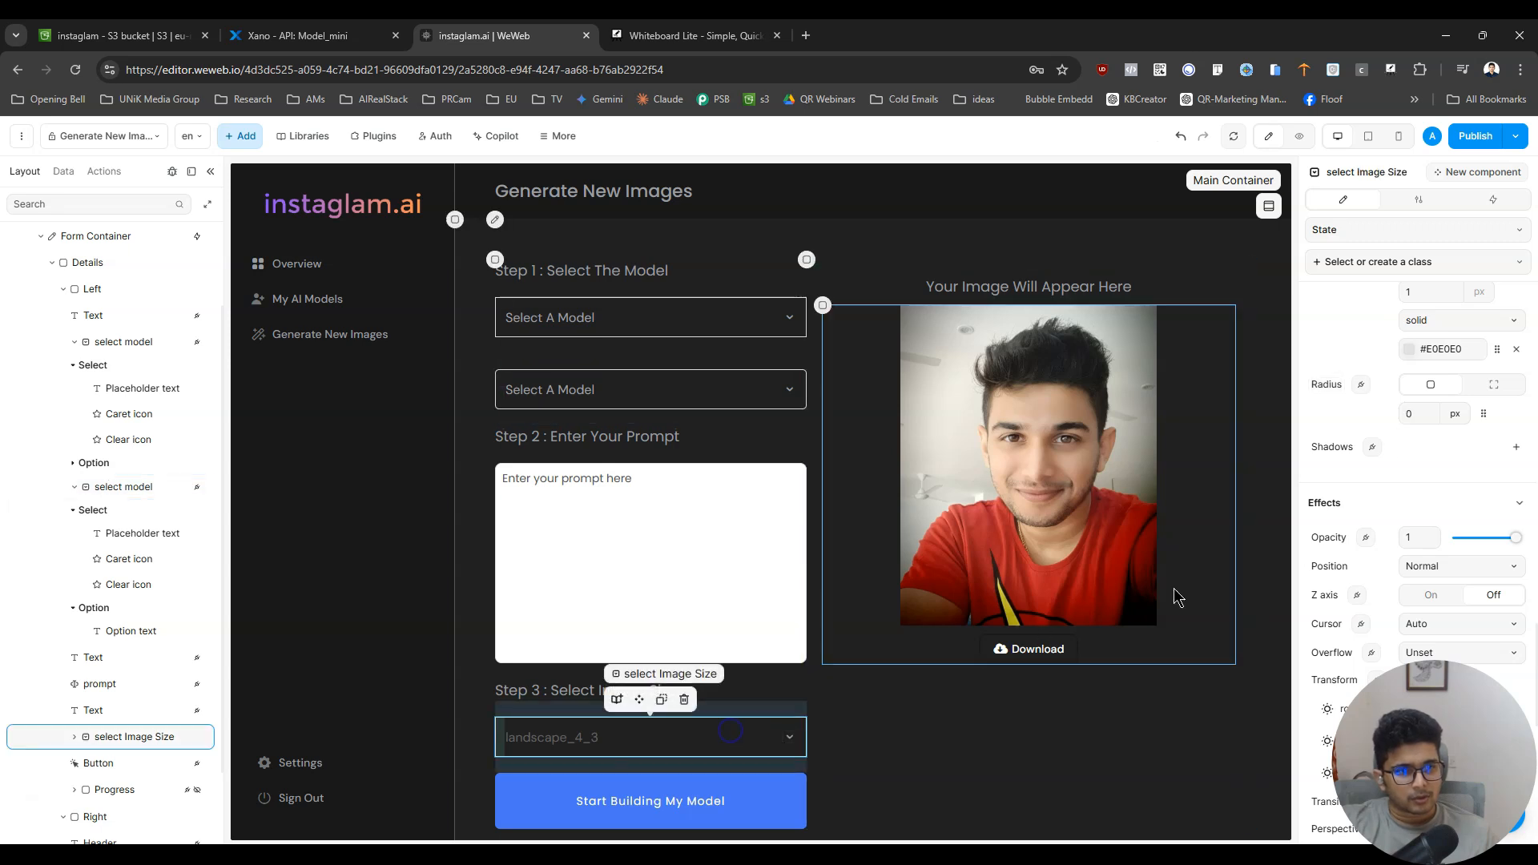
left_click(1412, 417)
left_click(704, 389)
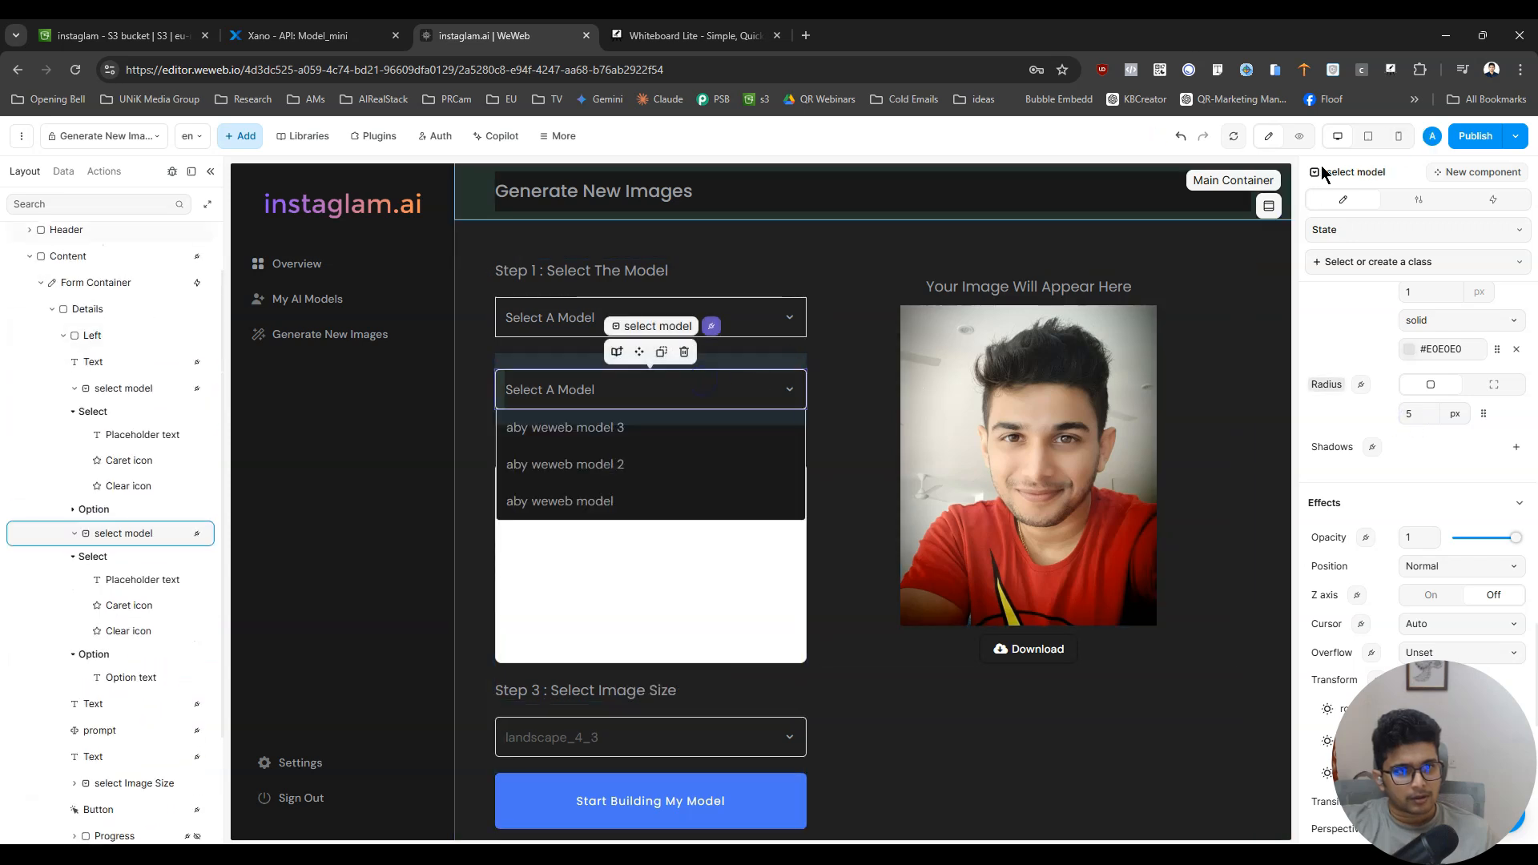
left_click(1299, 136)
left_click(1268, 137)
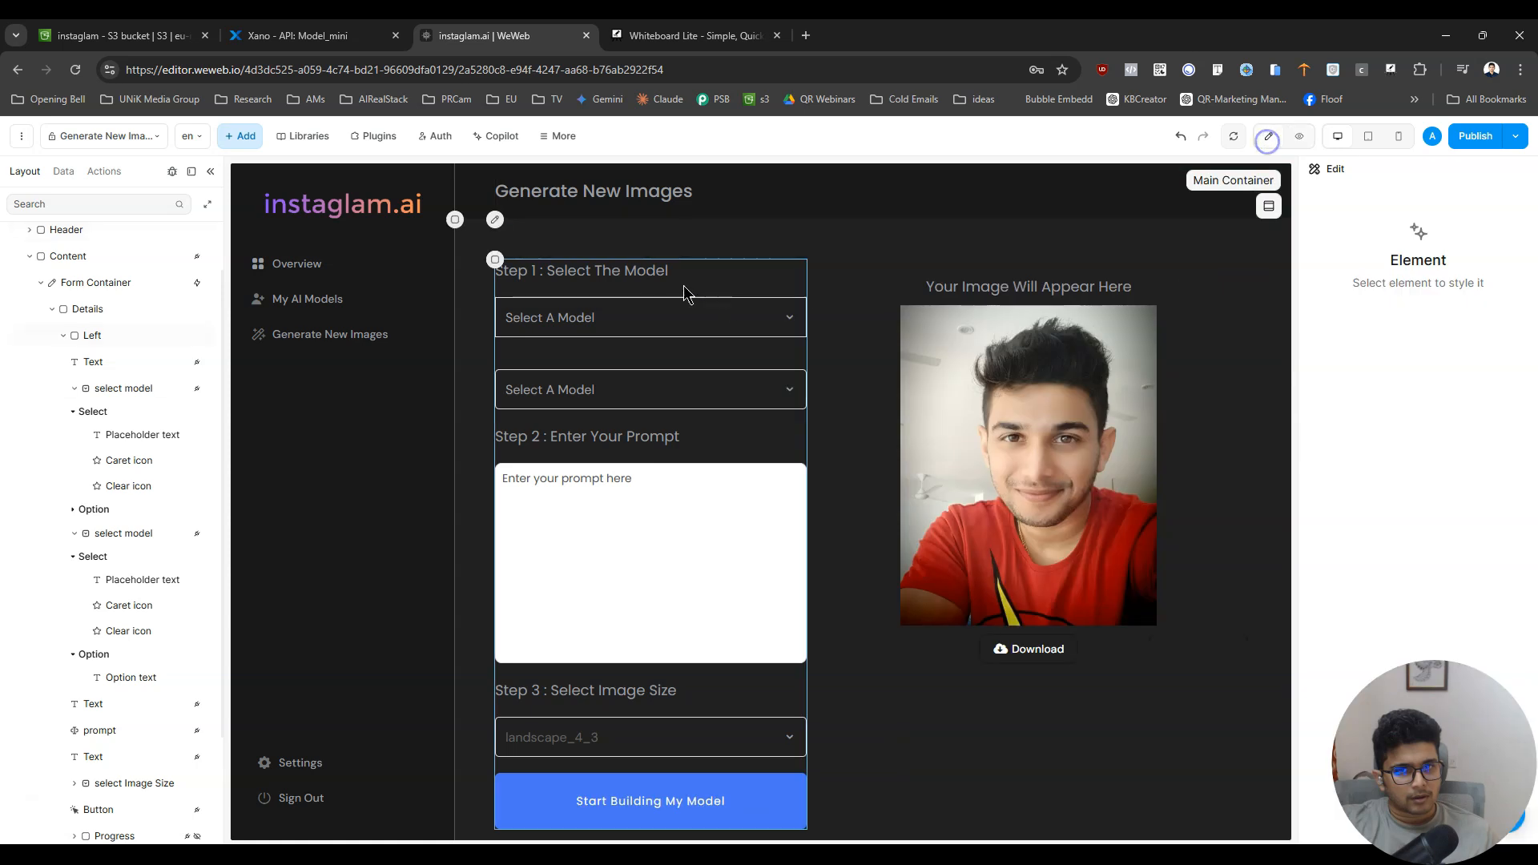
- Delete the original model dropdown, keeping only the restyled duplicate under Step 1
left_click(695, 312)
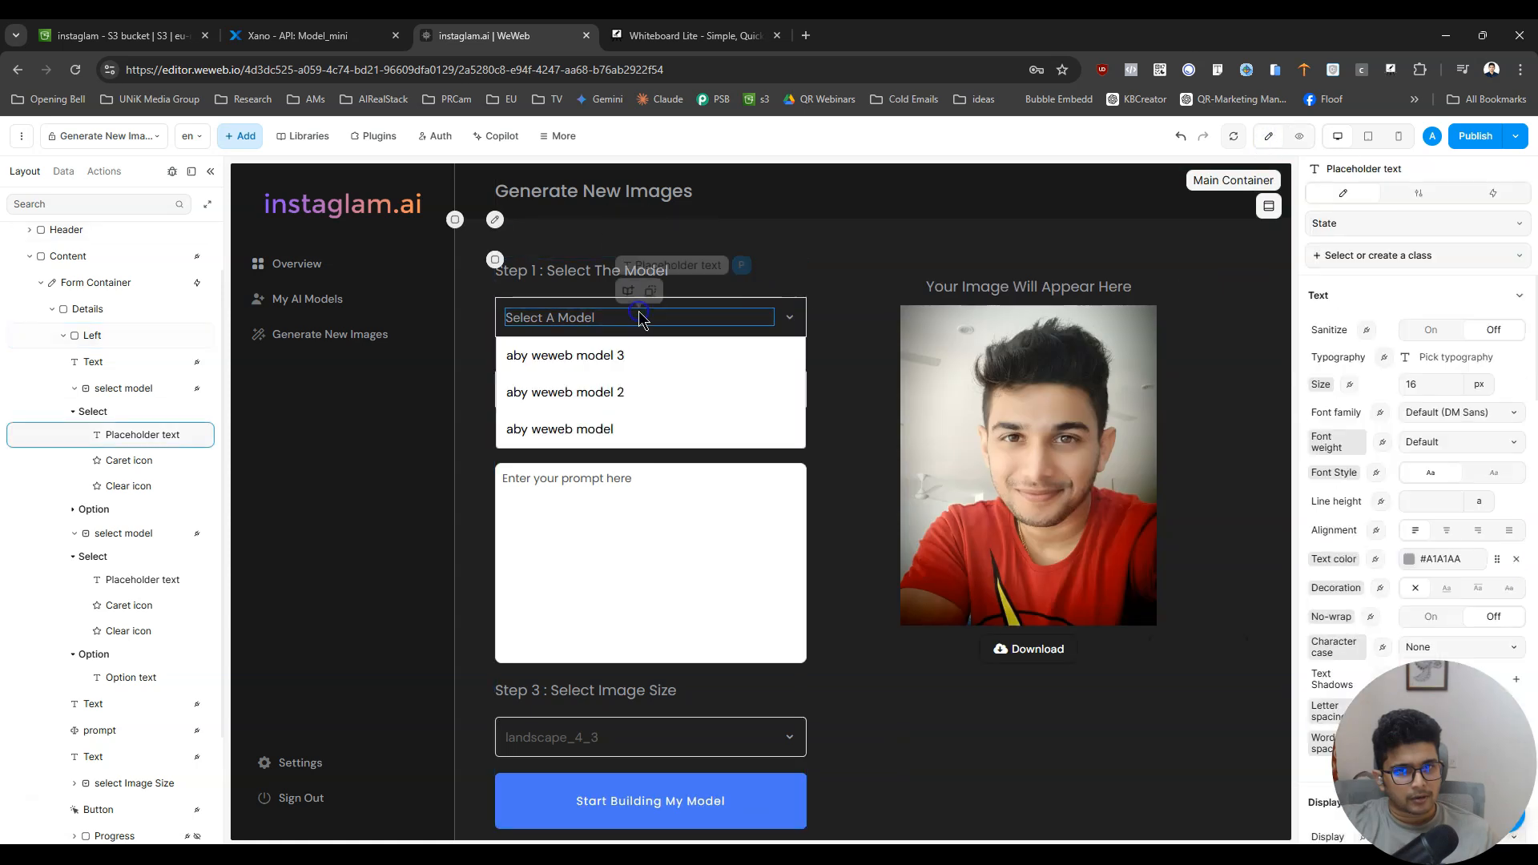
left_click(761, 311)
key("Delete")
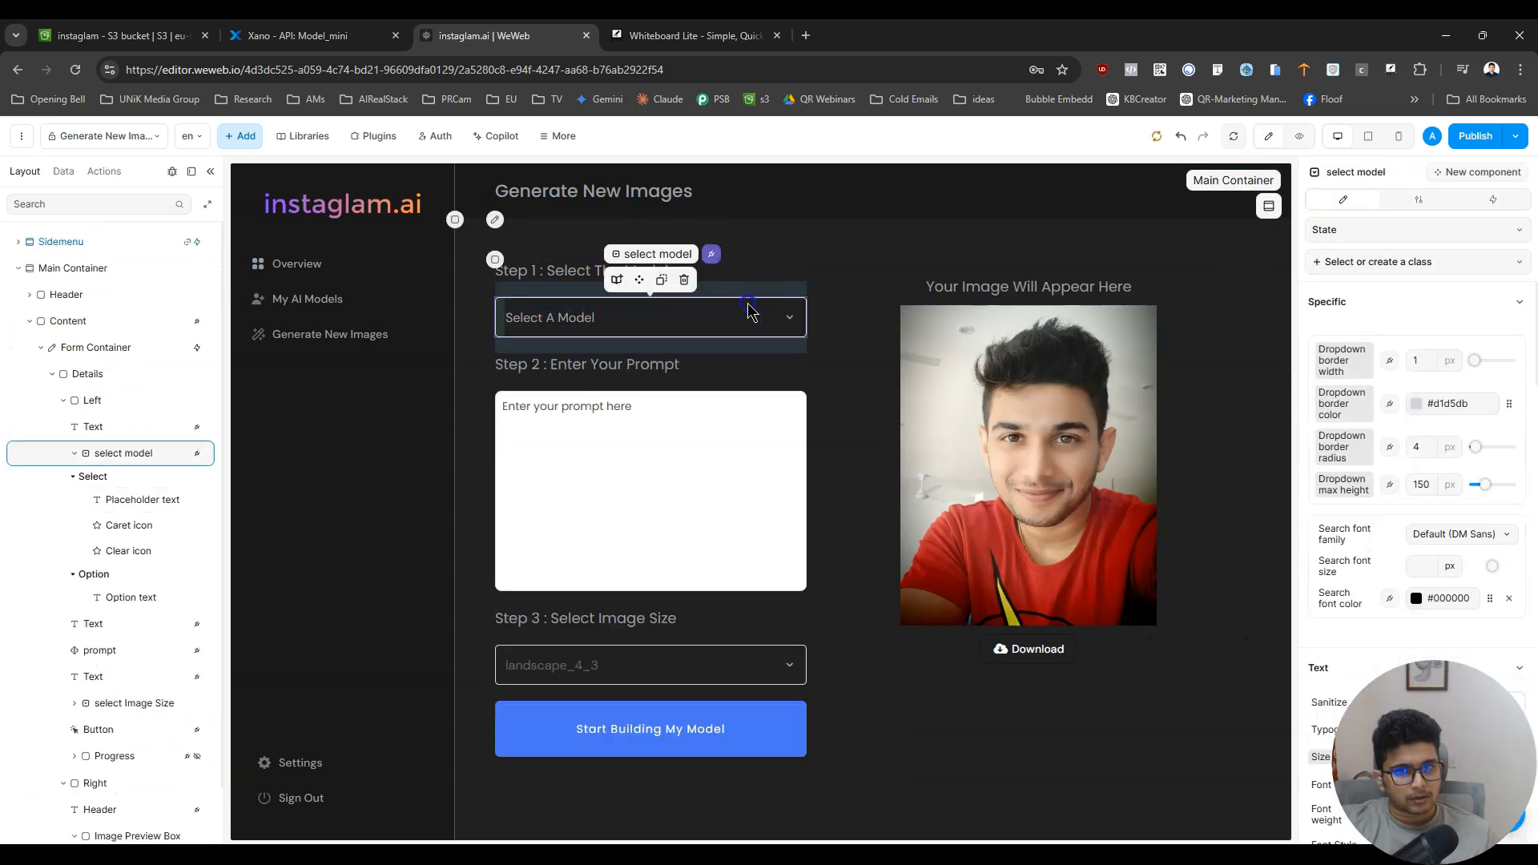
- Set the border color of the remaining model dropdown to Light_Placeholder_text from the Instaglam colors
scroll(1472, 522, "down", 15)
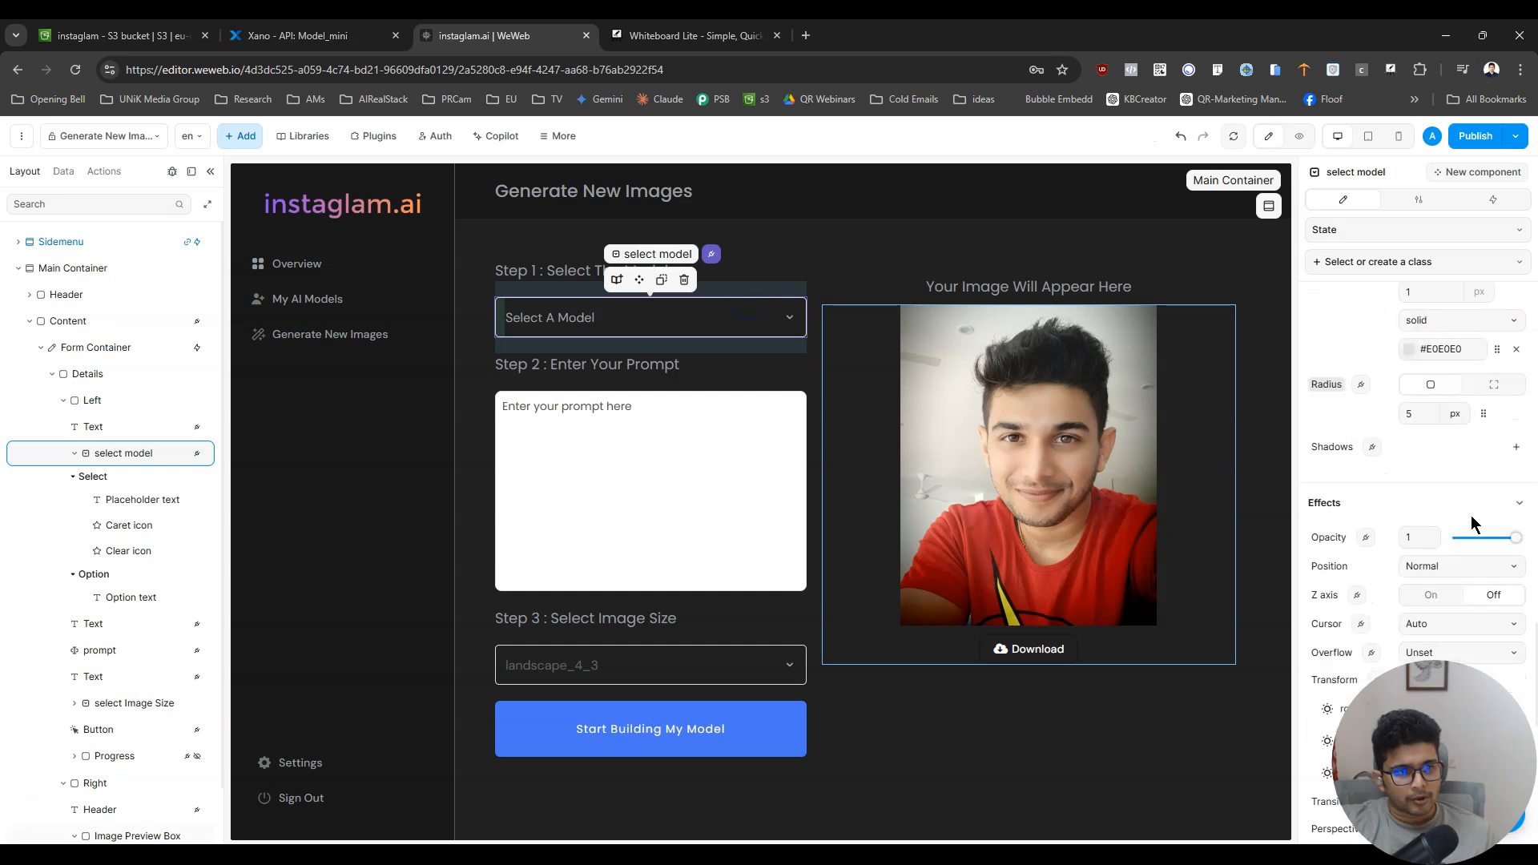
scroll(1471, 521, "up", 10)
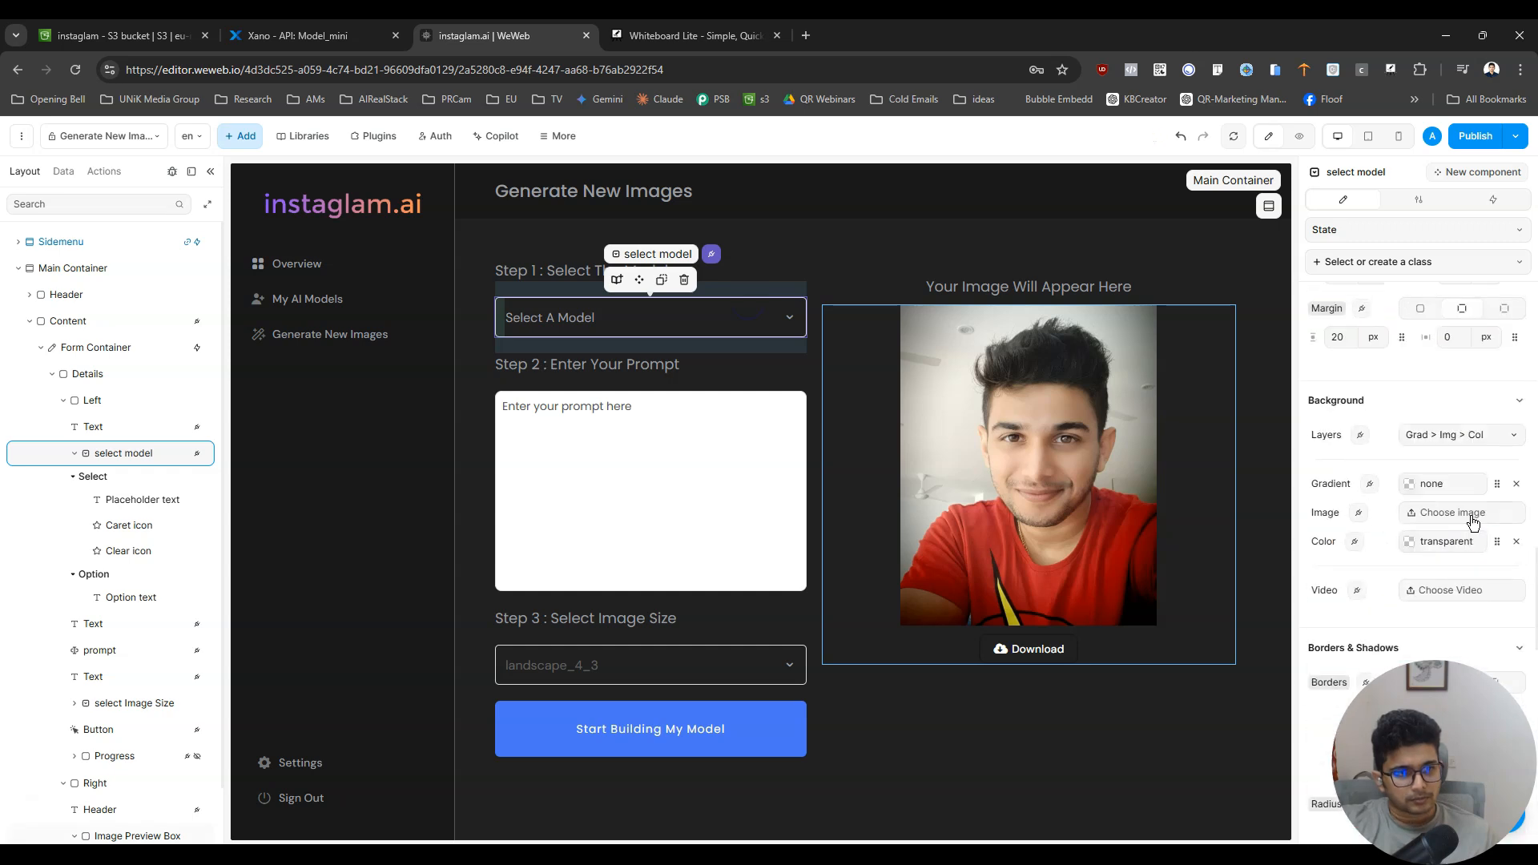
scroll(1471, 521, "up", 3)
scroll(1471, 522, "down", 6)
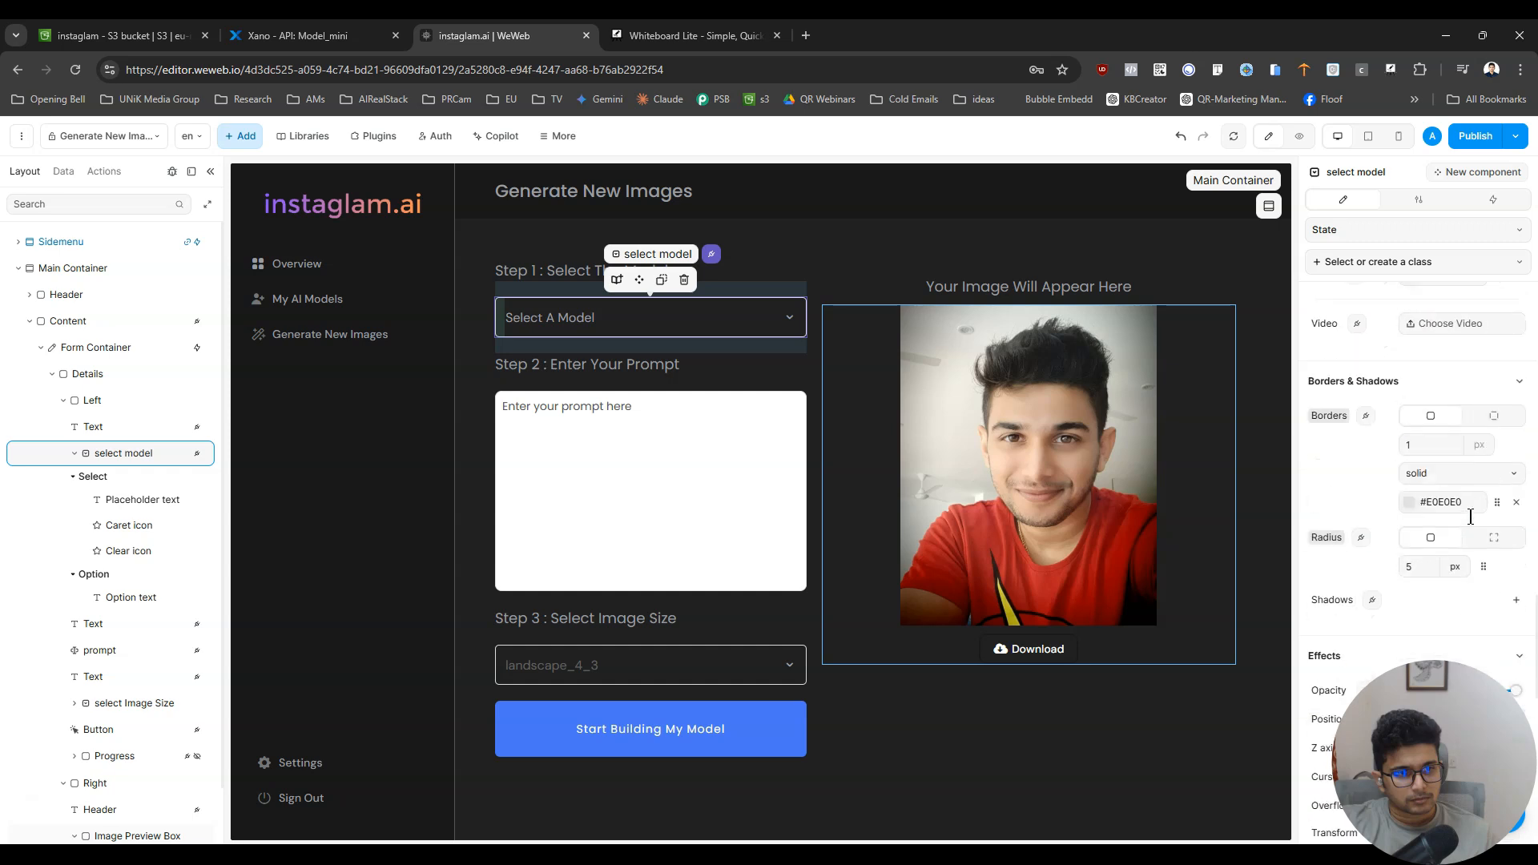
left_click(1497, 502)
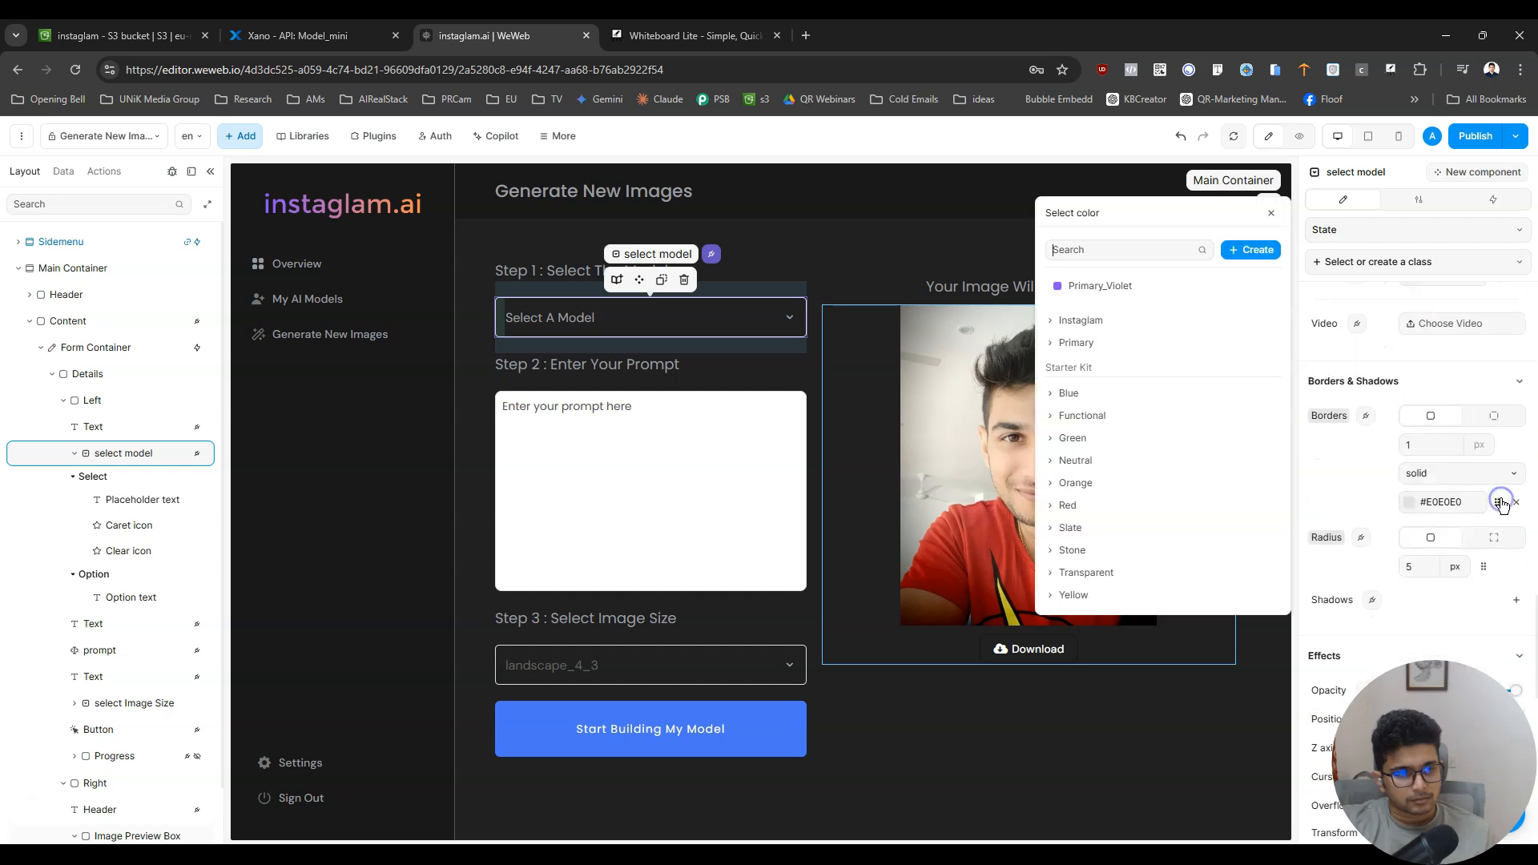
left_click(1069, 328)
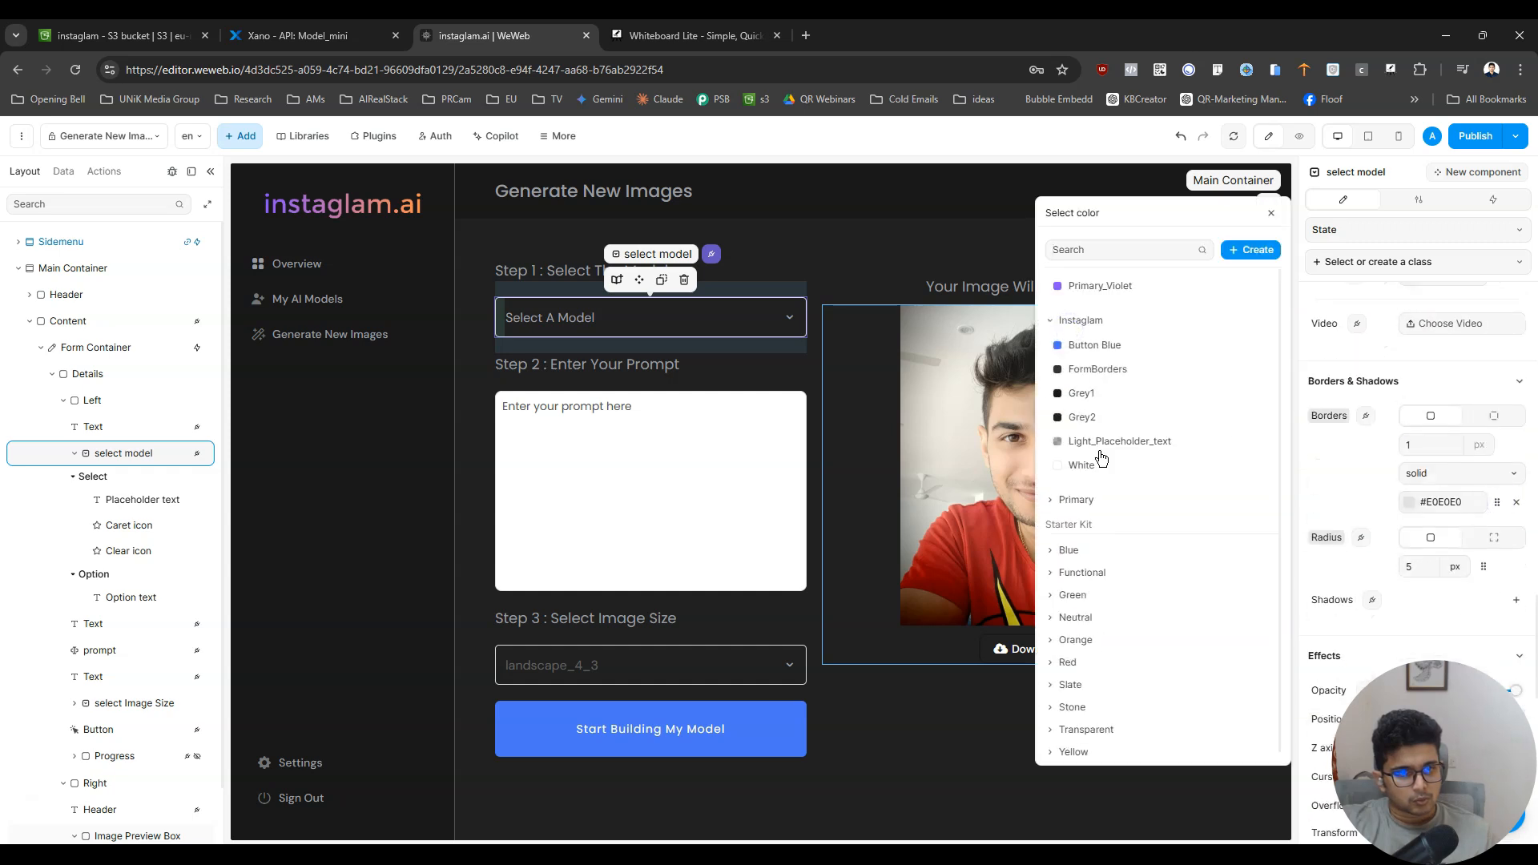
left_click(1132, 451)
- Preview the page, select "aby weweb model" in the model dropdown, and reopen its list to check the selected text
left_click(1306, 143)
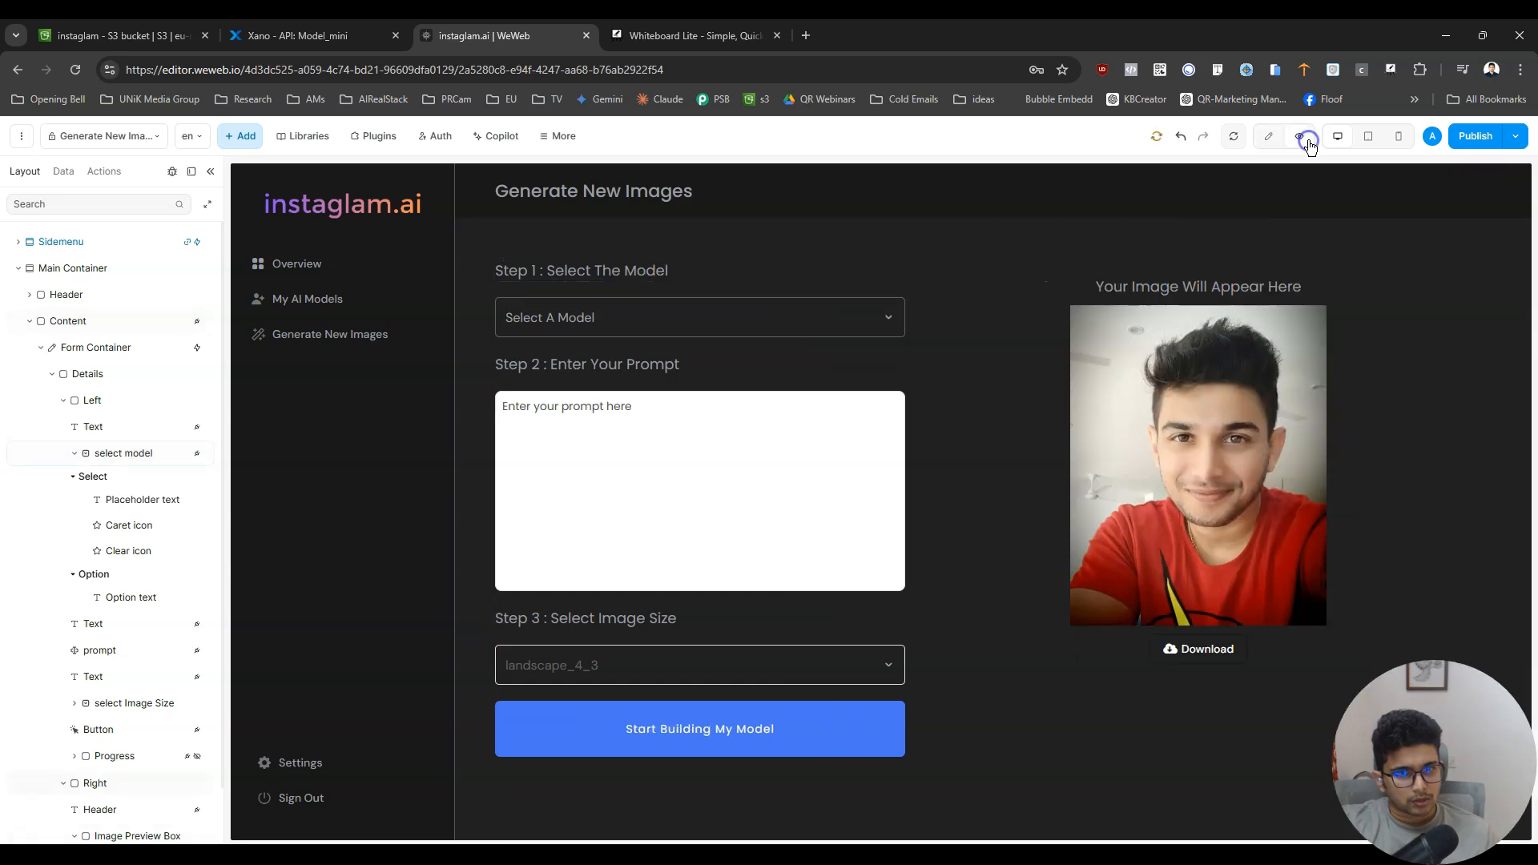
left_click(811, 325)
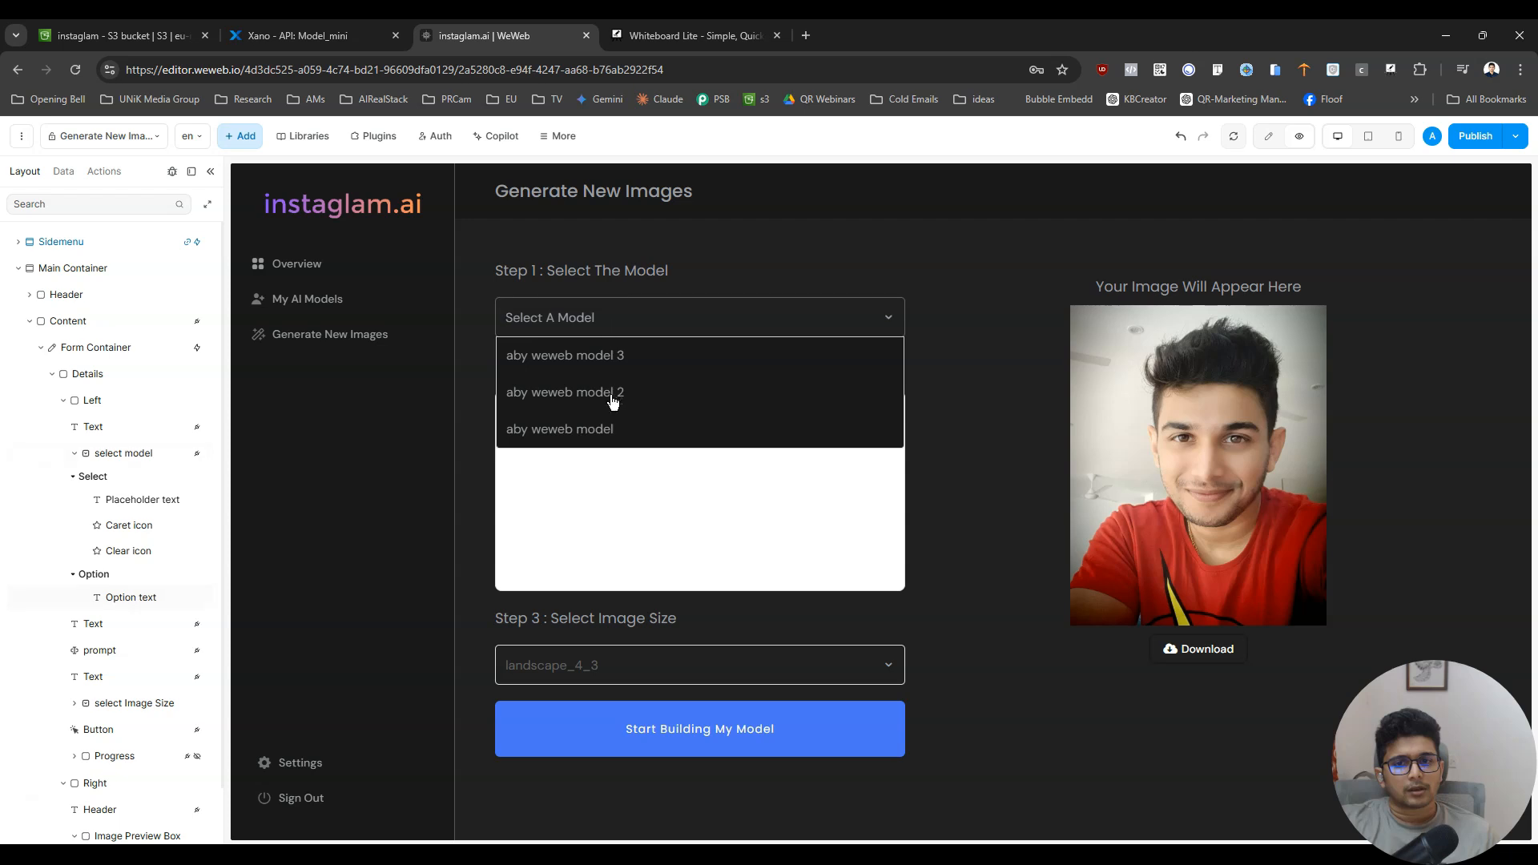
left_click(613, 424)
left_click(636, 314)
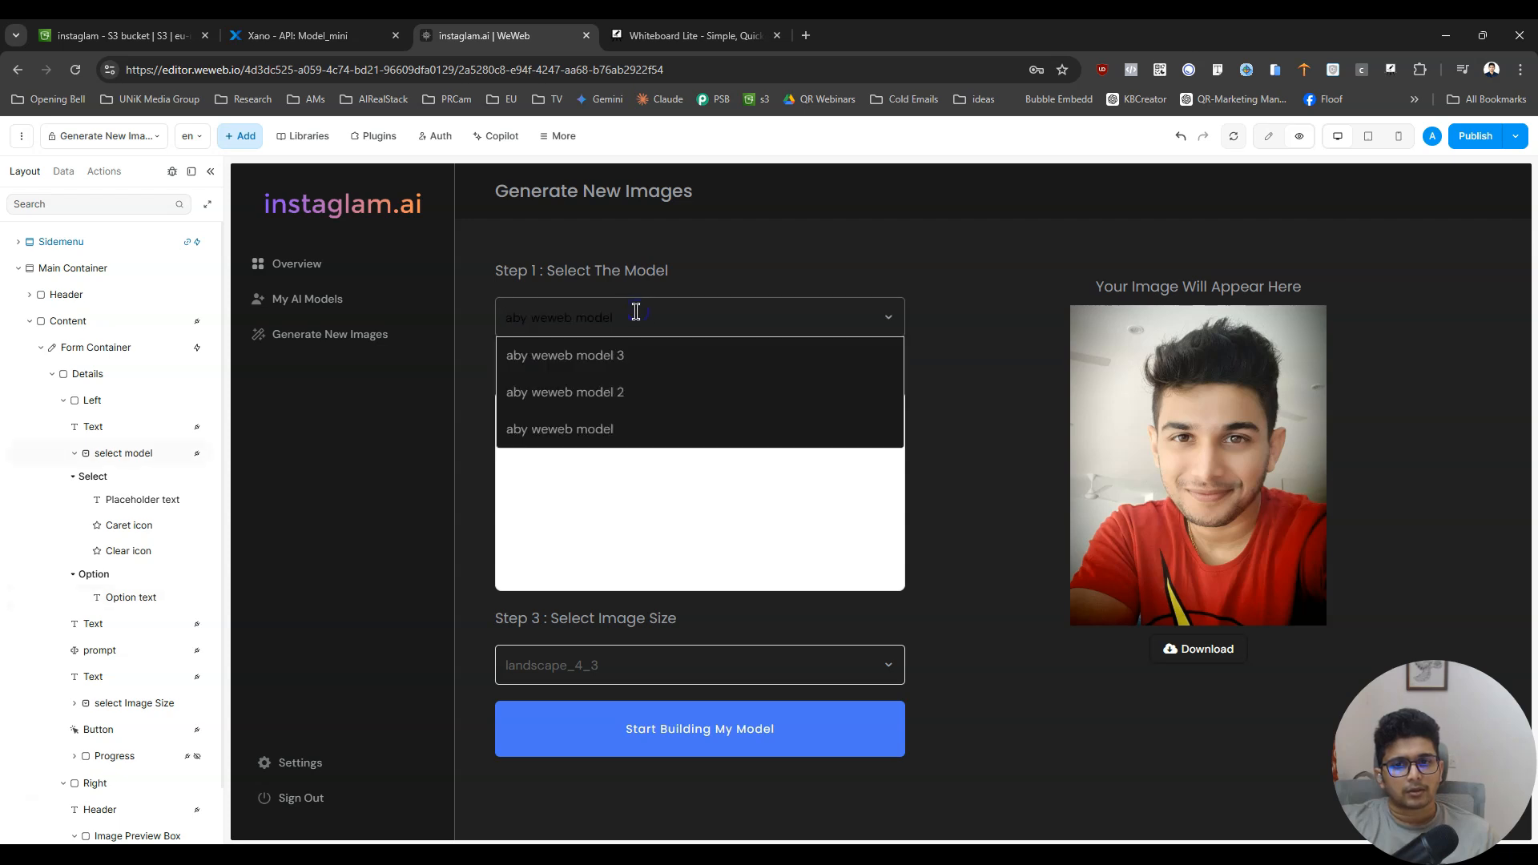
- Set the search font color of the Step 1 model dropdown to Light_Placeholder_text from the Instaglam colors
left_click(1268, 135)
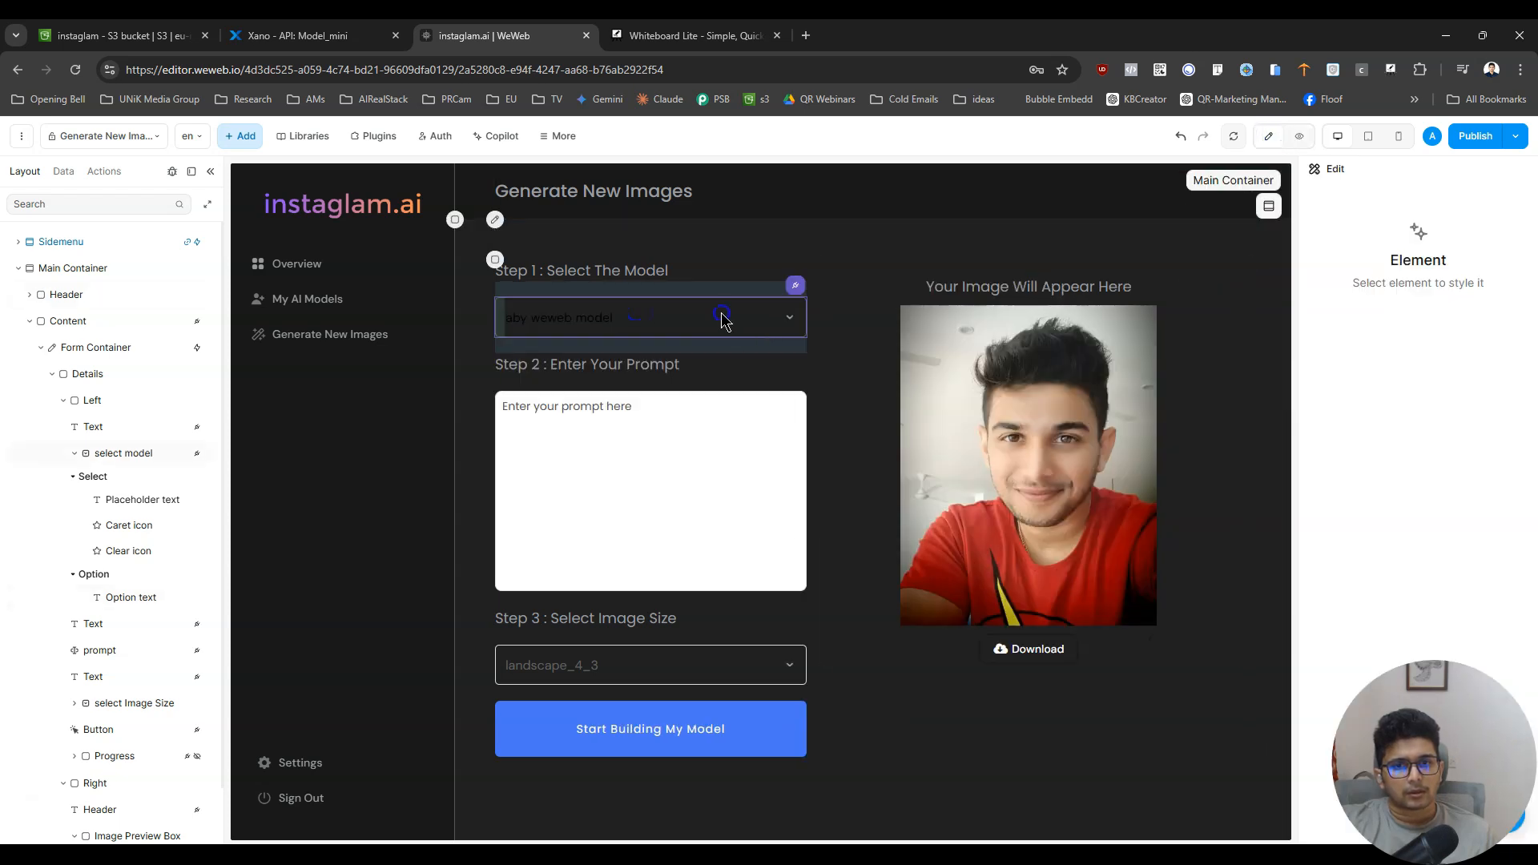
left_click(725, 320)
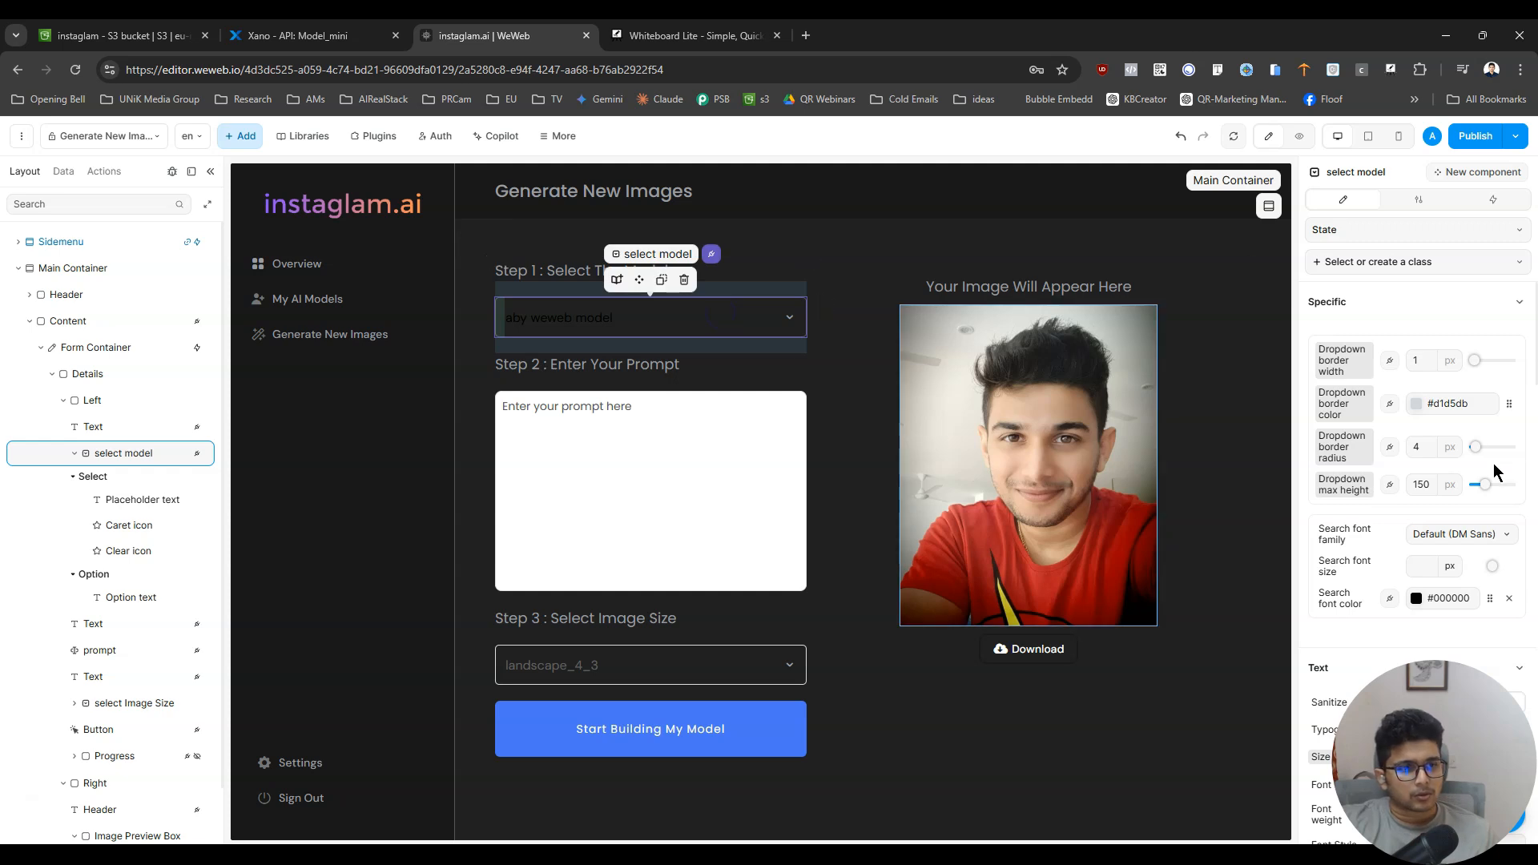
scroll(1495, 473, "down", 3)
left_click(1492, 334)
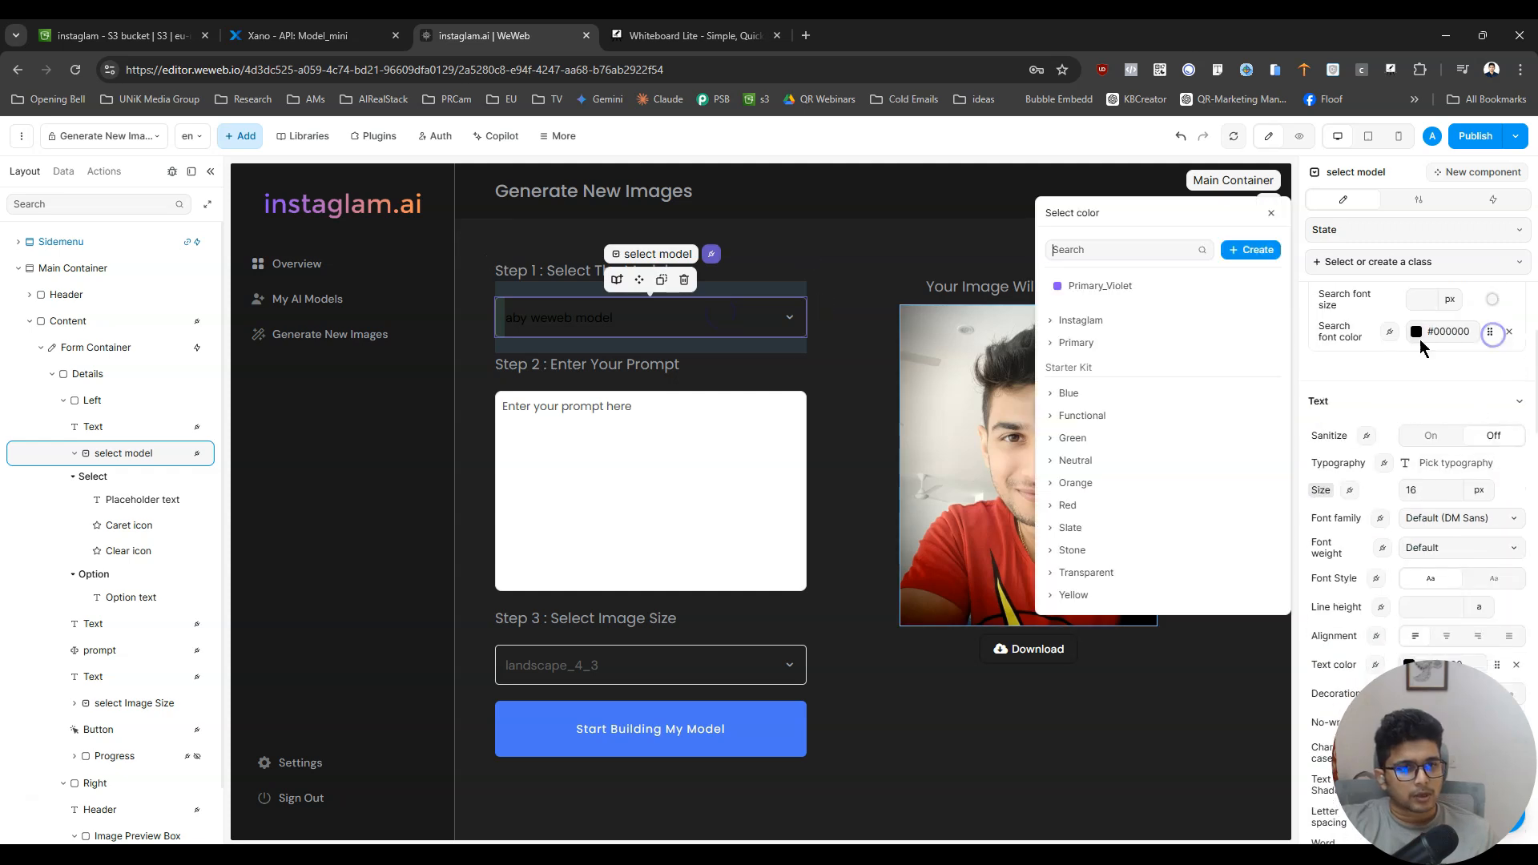
left_click(1080, 320)
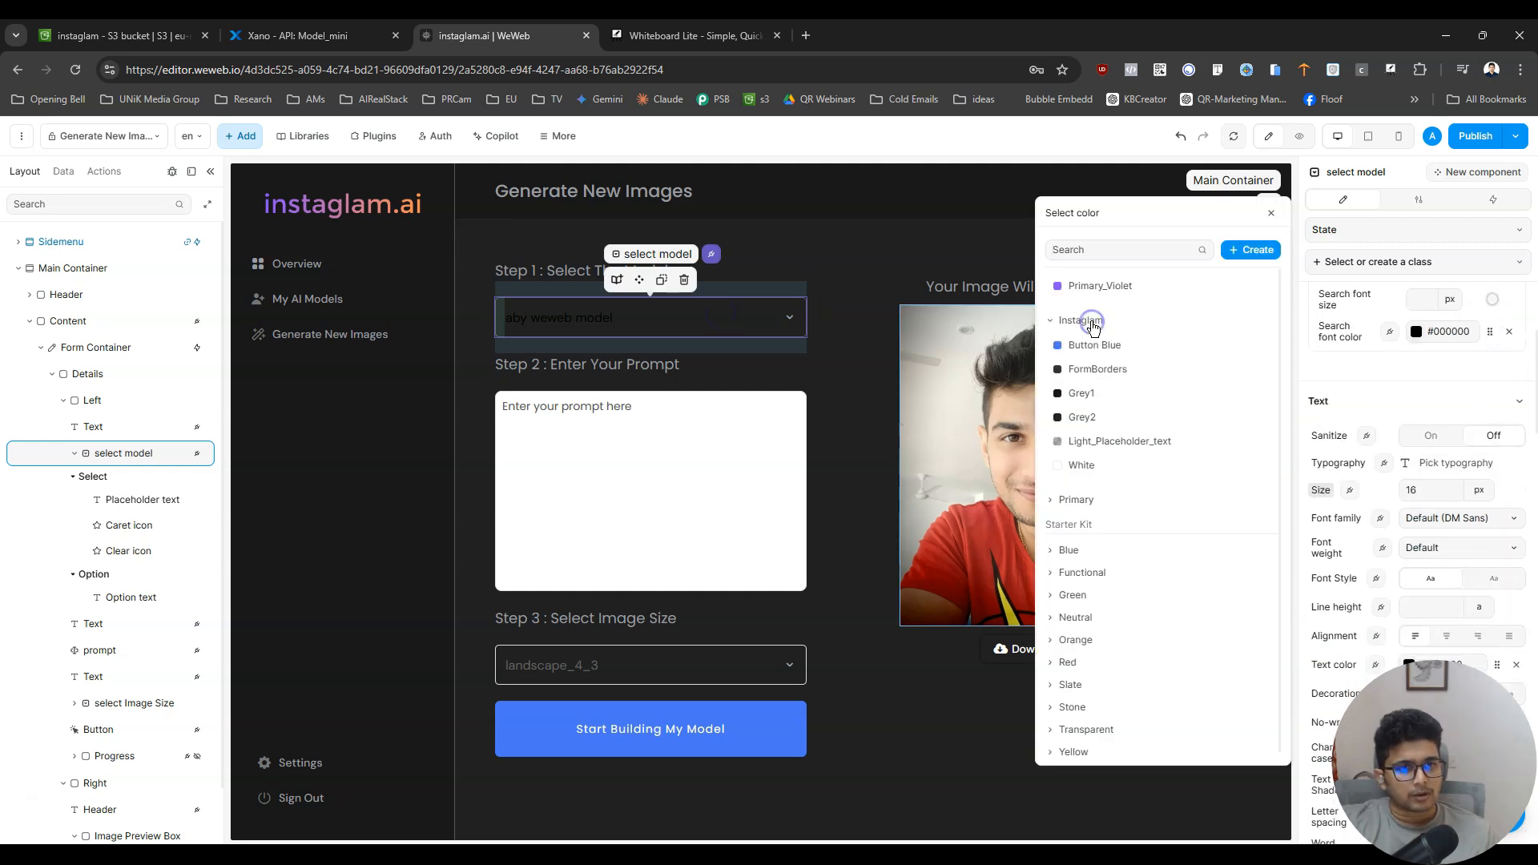
left_click(1089, 443)
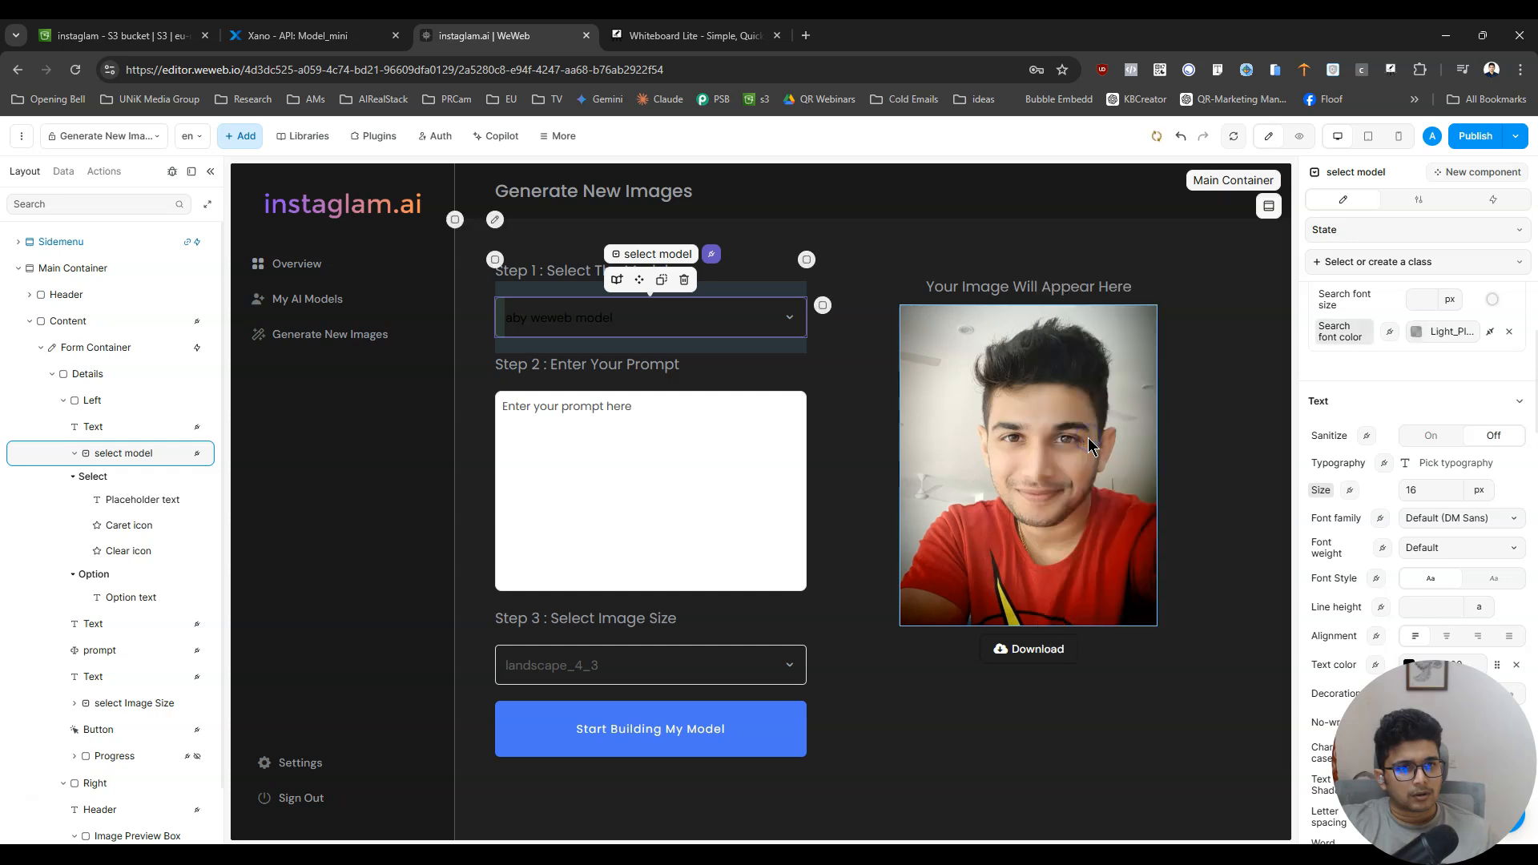
- Set the model dropdown's text color to silver from the Primary colors, and check it in a refreshed preview
left_click(1498, 667)
left_click(1075, 342)
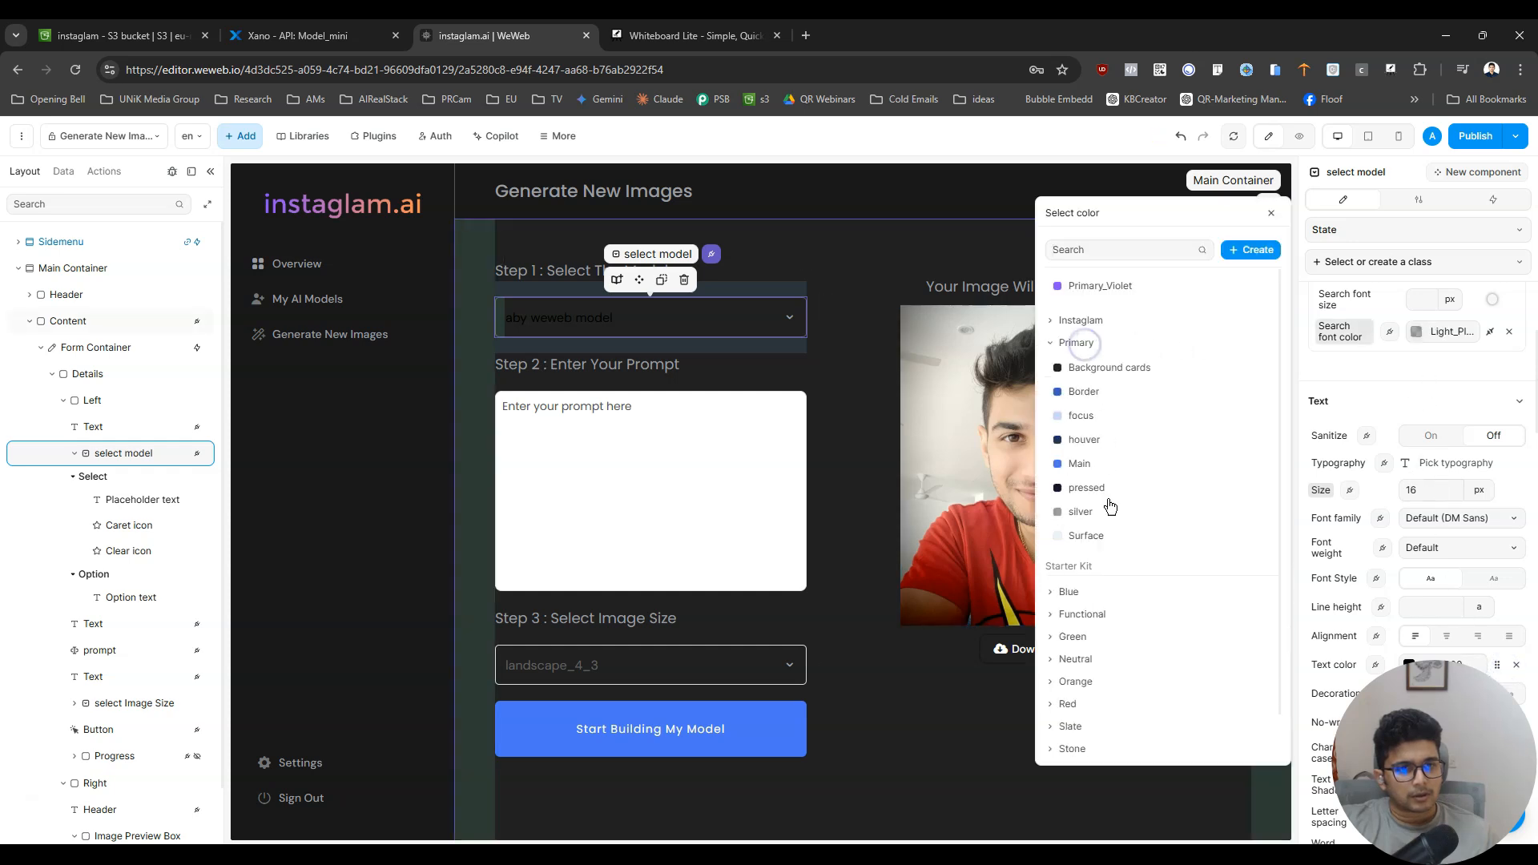
left_click(1087, 511)
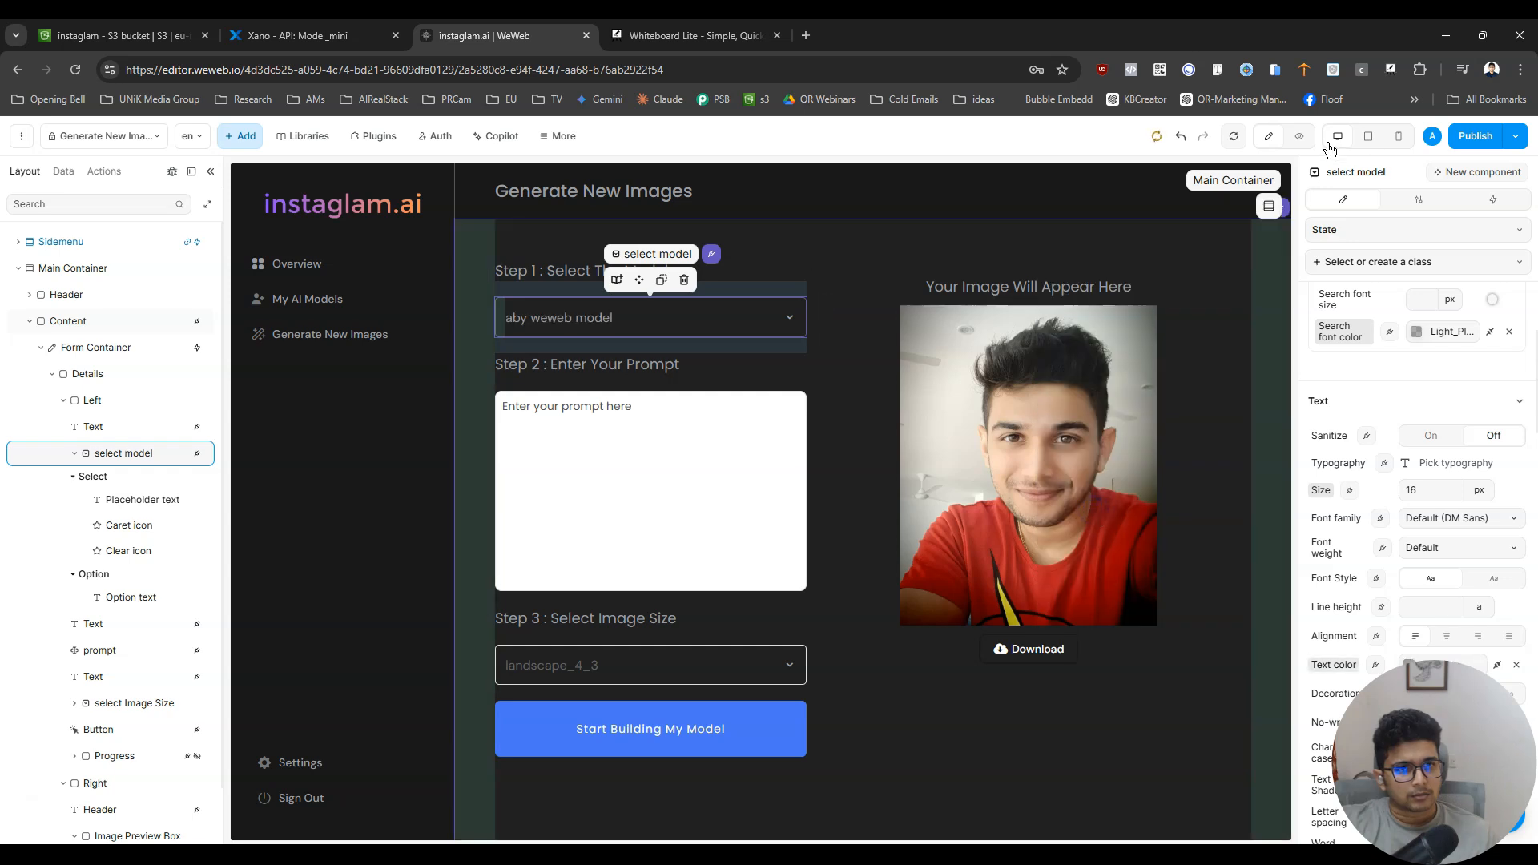
left_click(1299, 137)
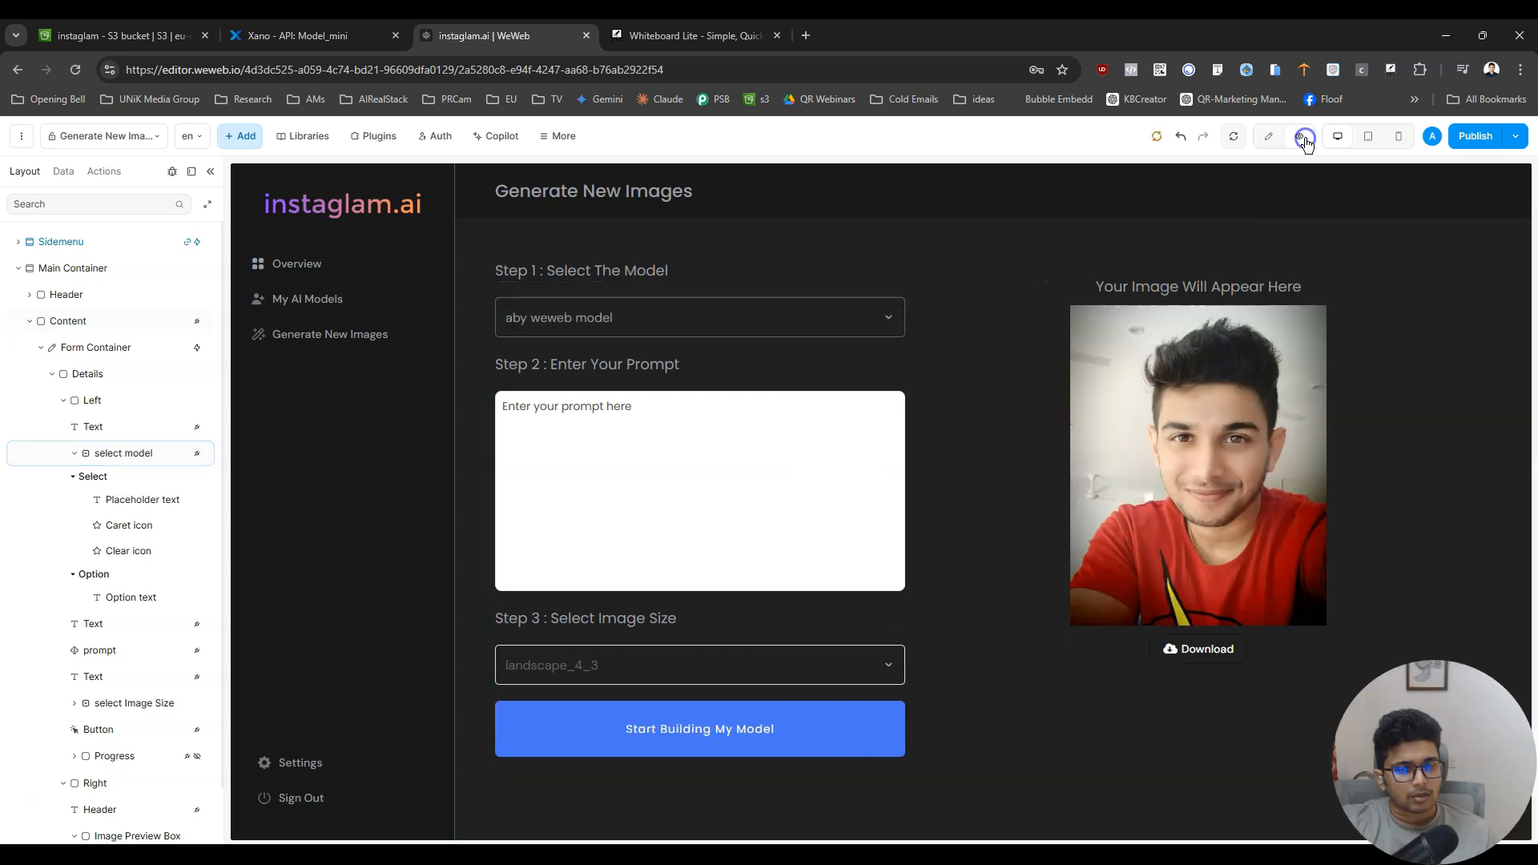
left_click(1235, 128)
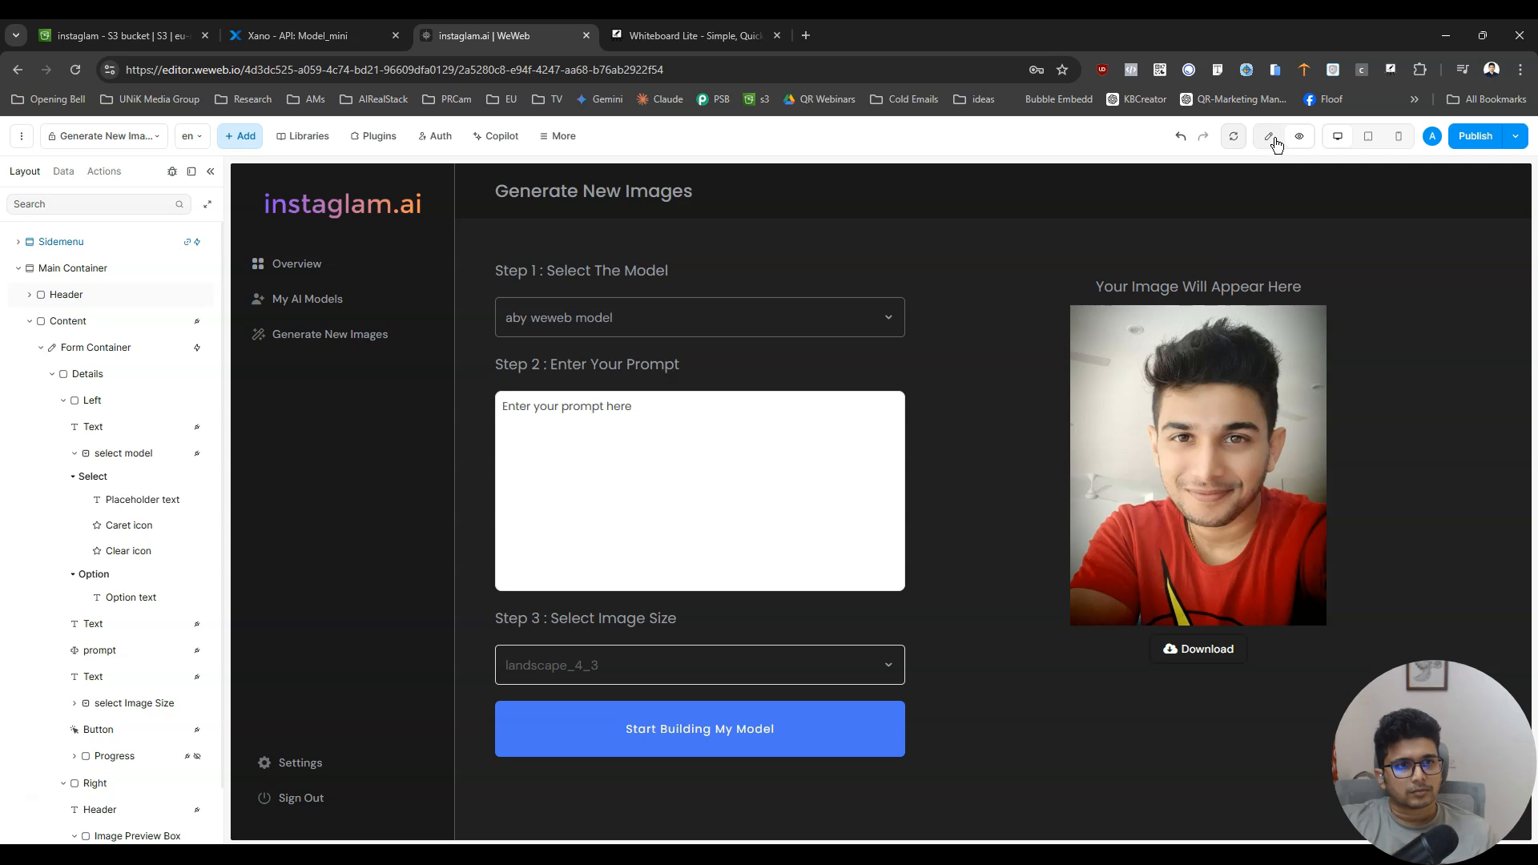
left_click(1269, 136)
- Duplicate the restyled model dropdown and move the copy below the Step 3 text, above the existing image size dropdown
left_click(687, 336)
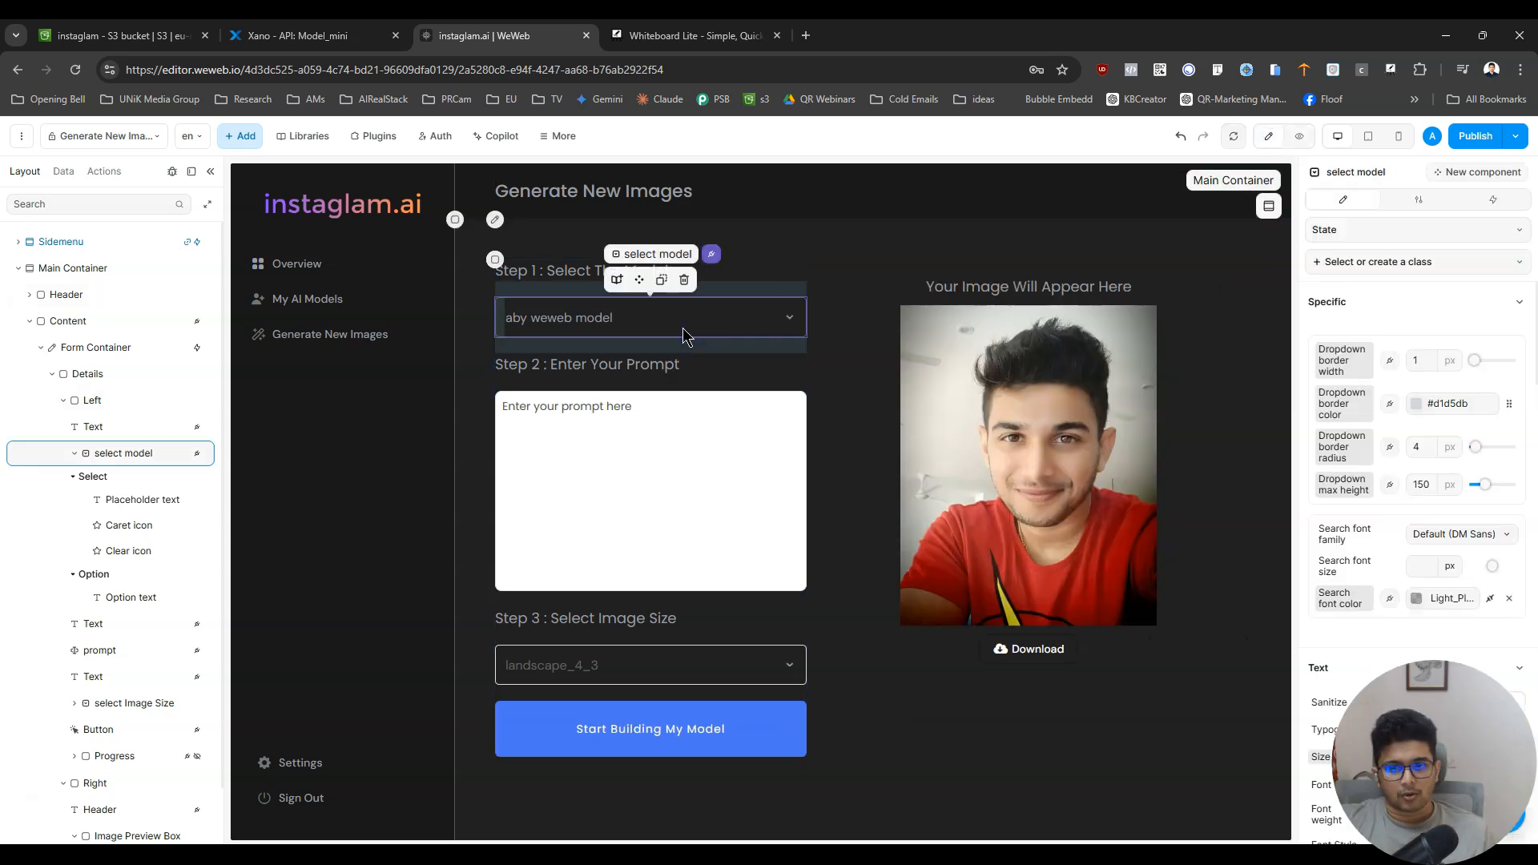
left_click(62, 171)
left_click(24, 171)
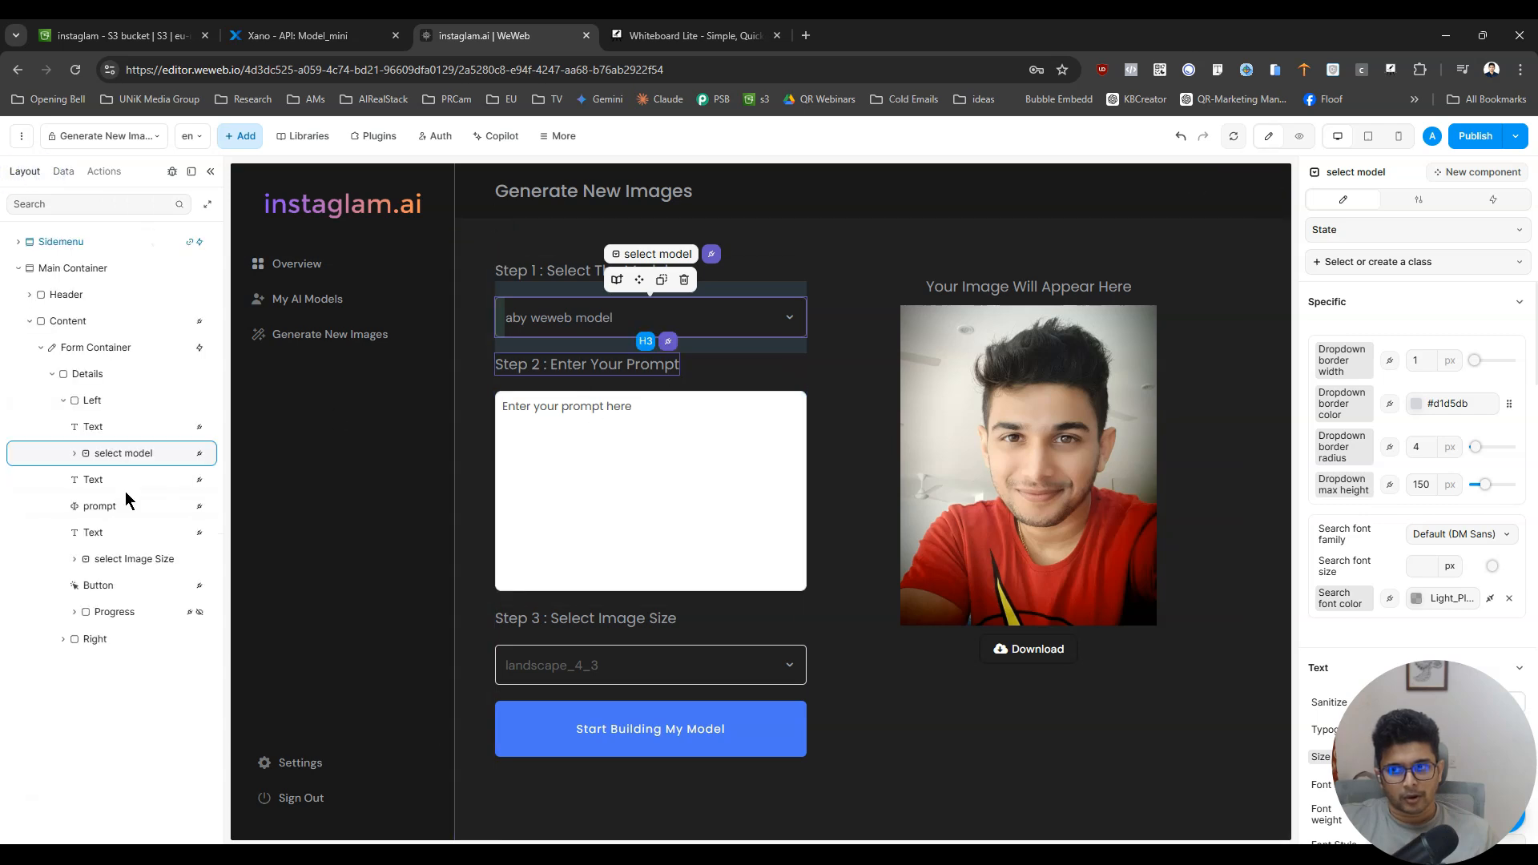
key("ctrl+d")
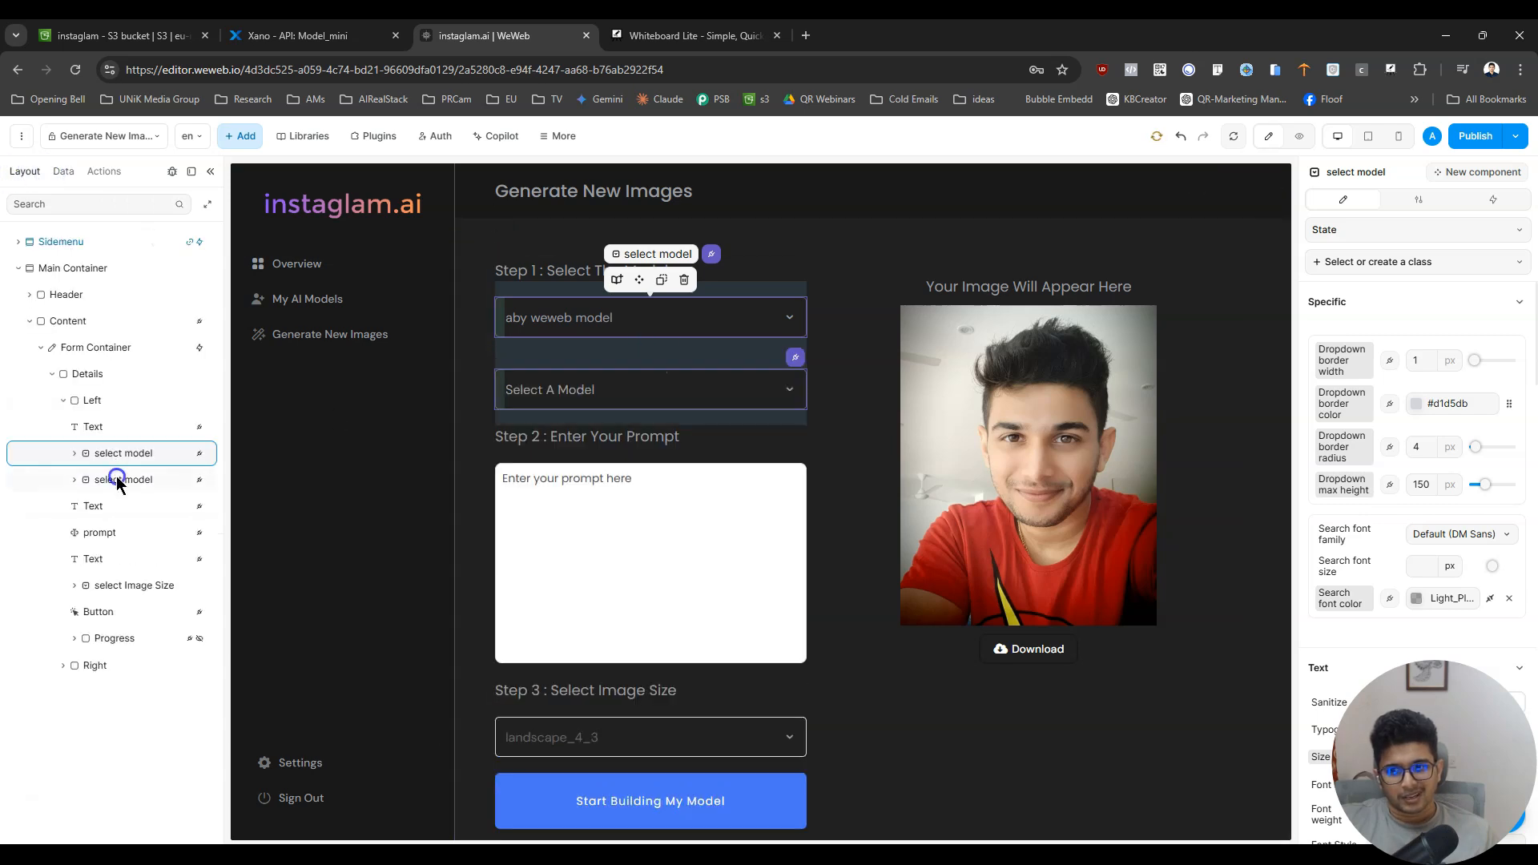
left_click(116, 479)
left_click_drag(116, 479, 124, 585)
- Rename the duplicated dropdown under Step 3 as select Image Size, copying the name from the original image size dropdown
double_click(124, 585)
key("ctrl+c")
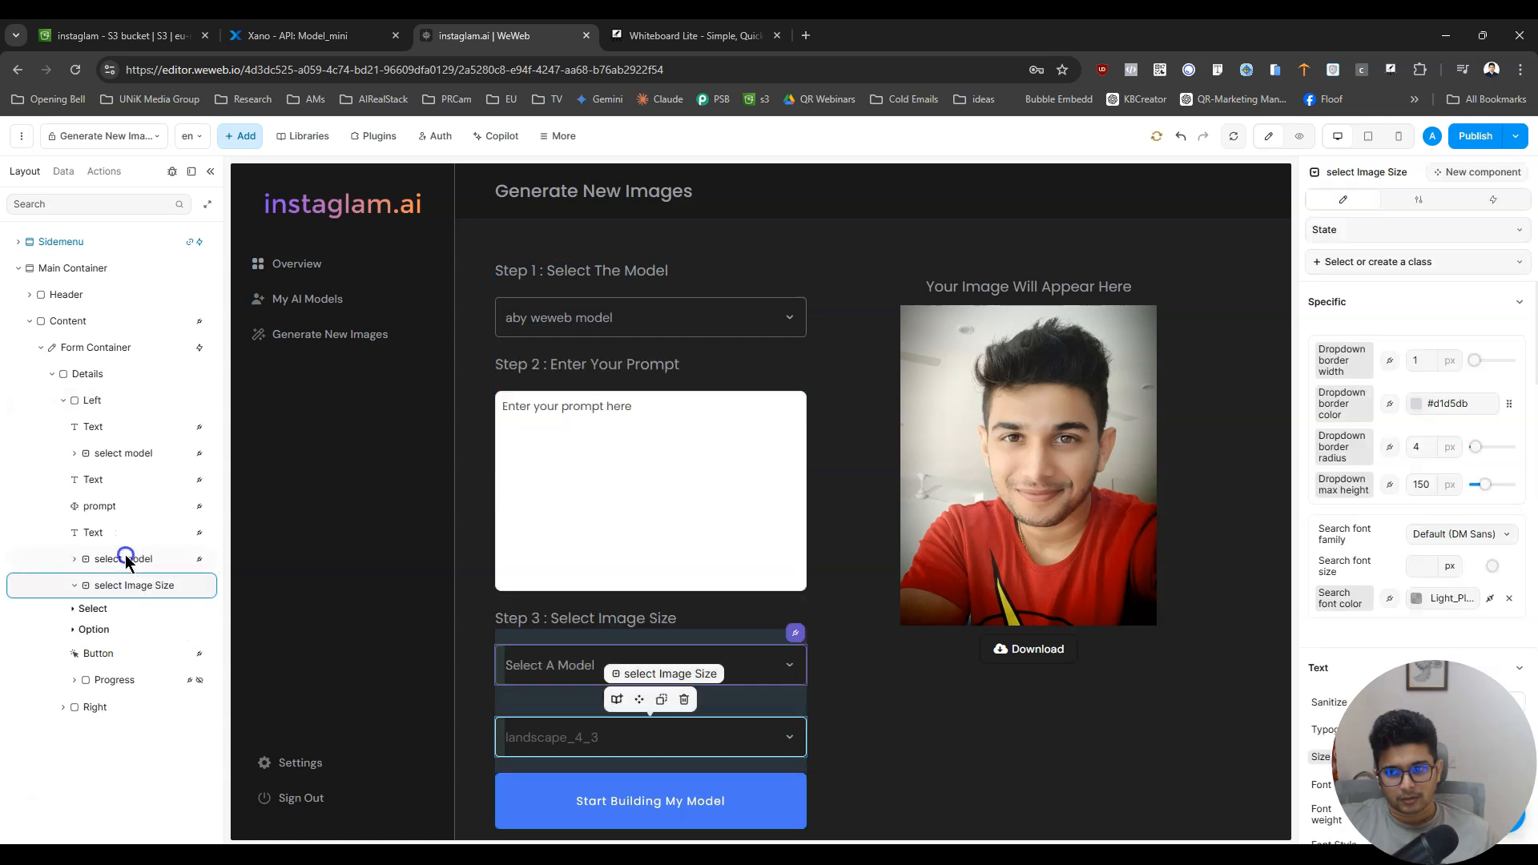
double_click(125, 558)
key("ctrl+v")
left_click(126, 585)
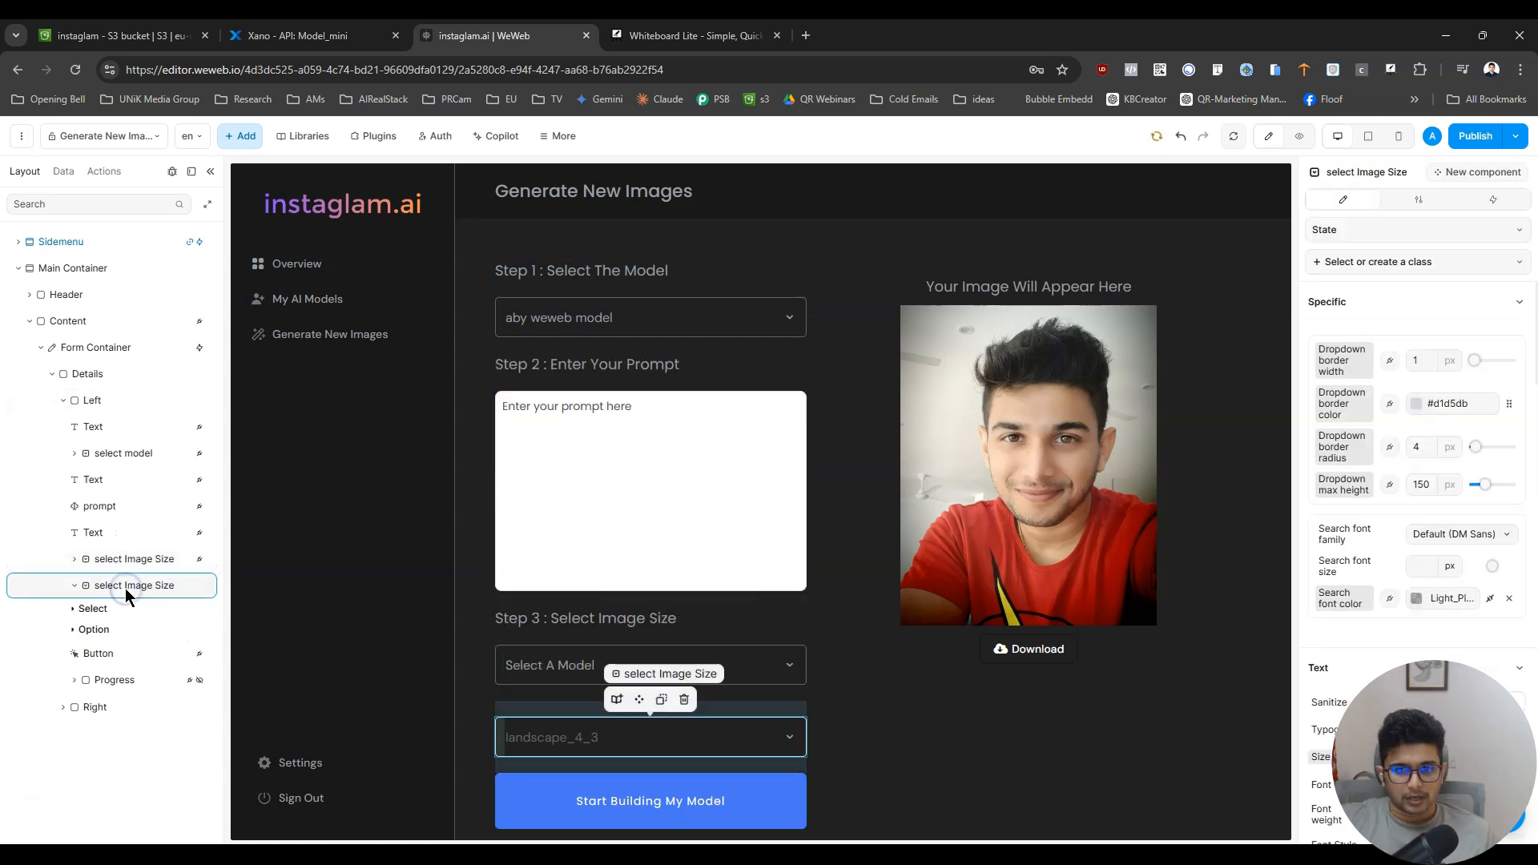
- Unbind the models formula from the new image size dropdown's options and add five blank options
left_click(119, 558)
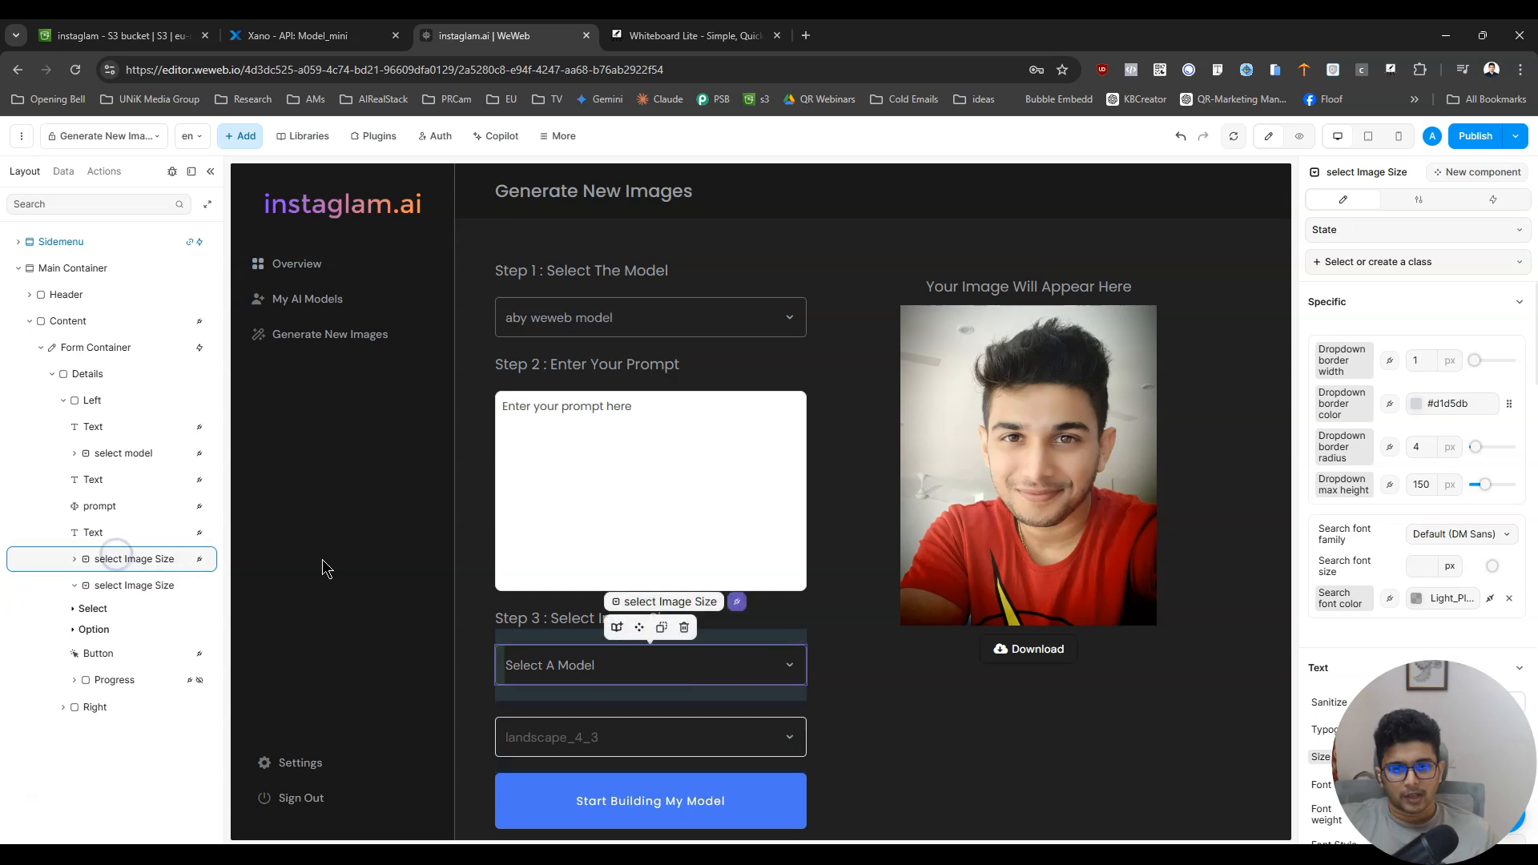
left_click(1437, 204)
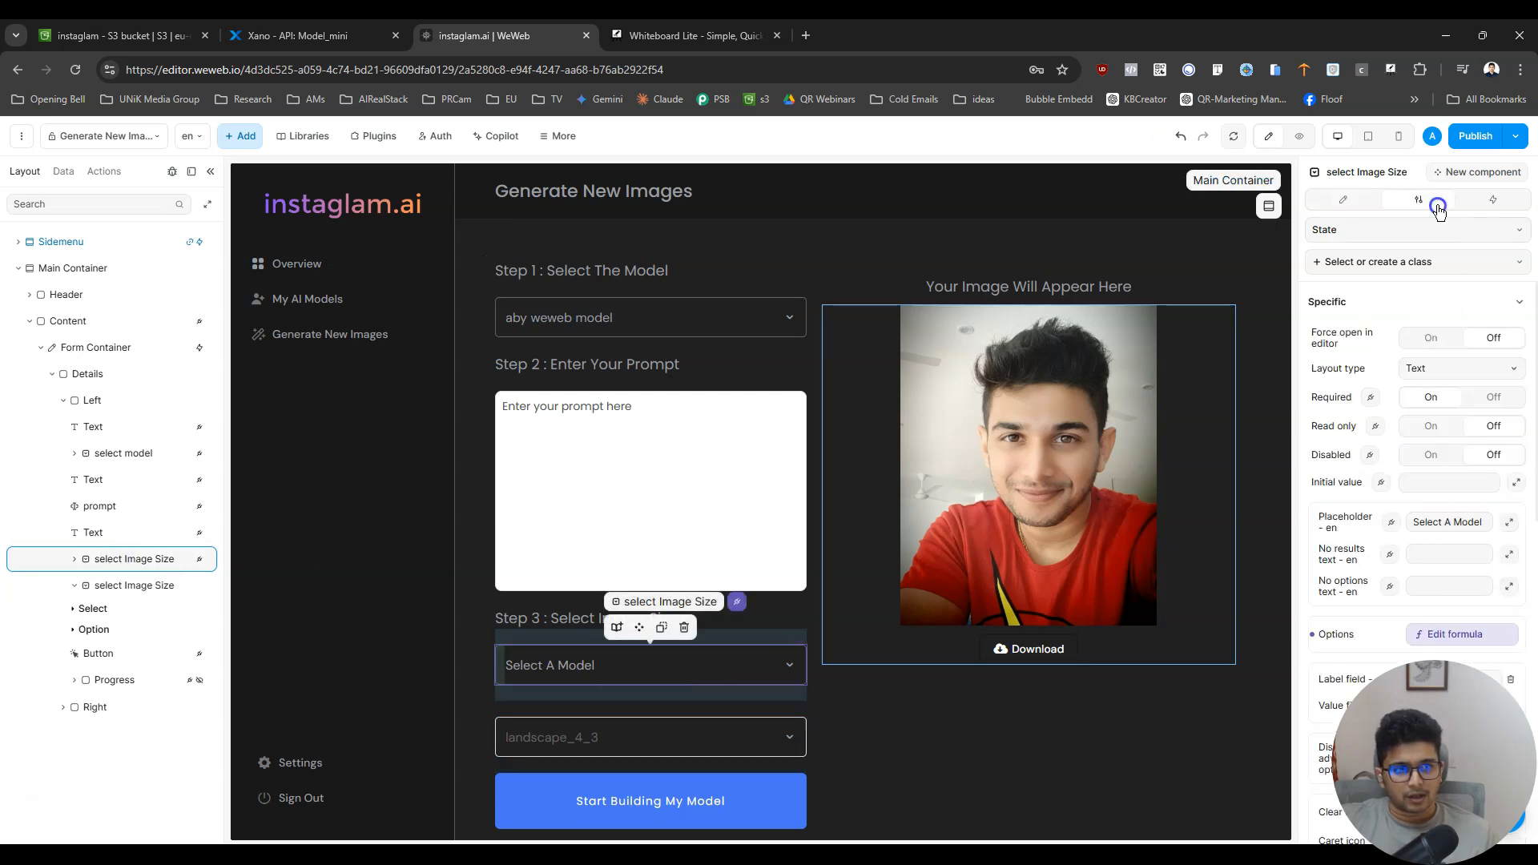
left_click(1454, 634)
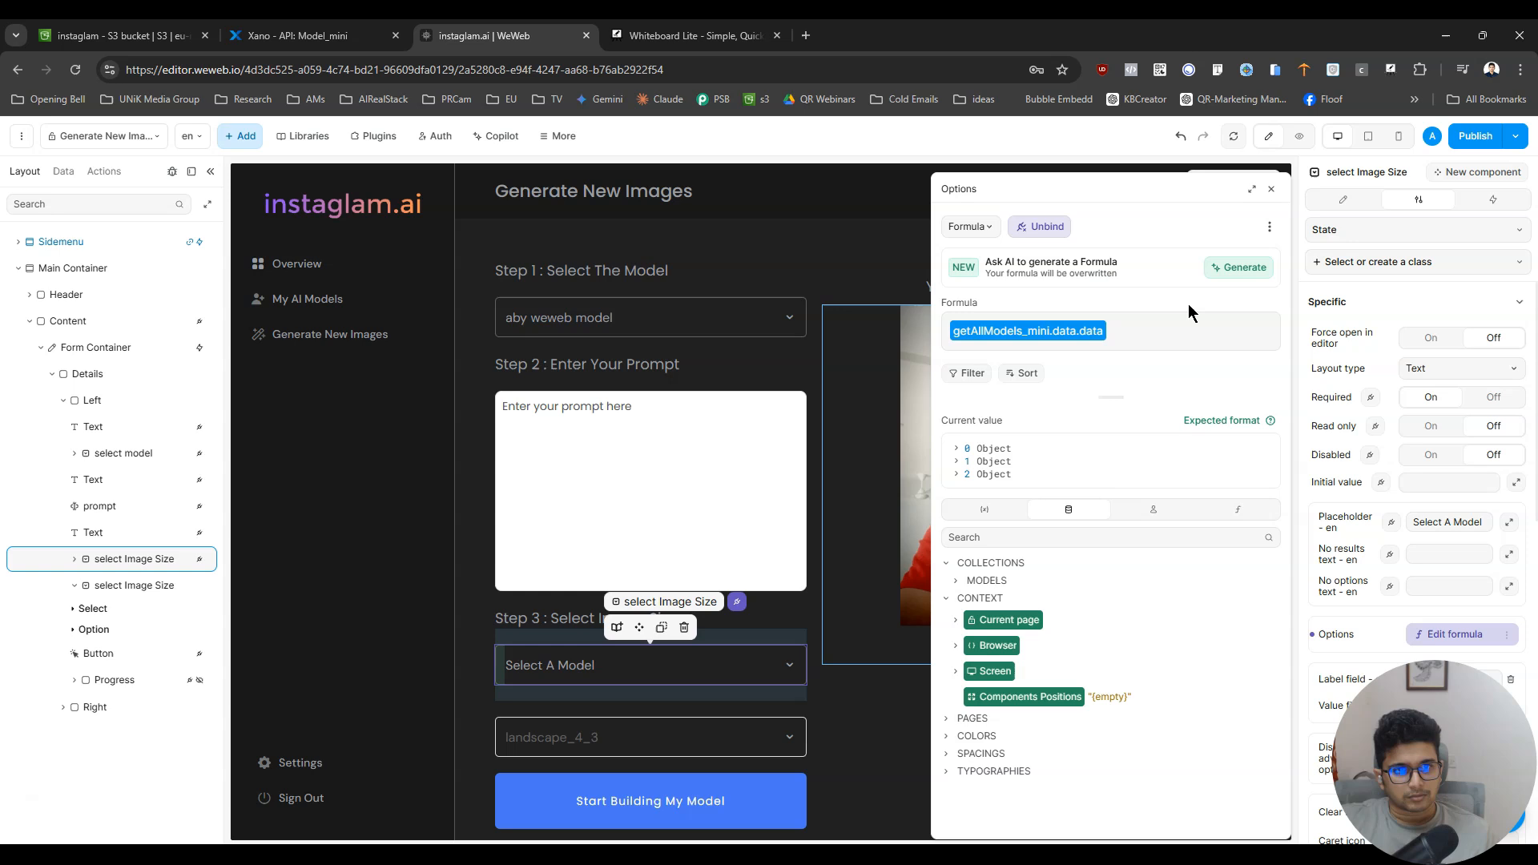
left_click(1040, 228)
scroll(1416, 637, "down", 3)
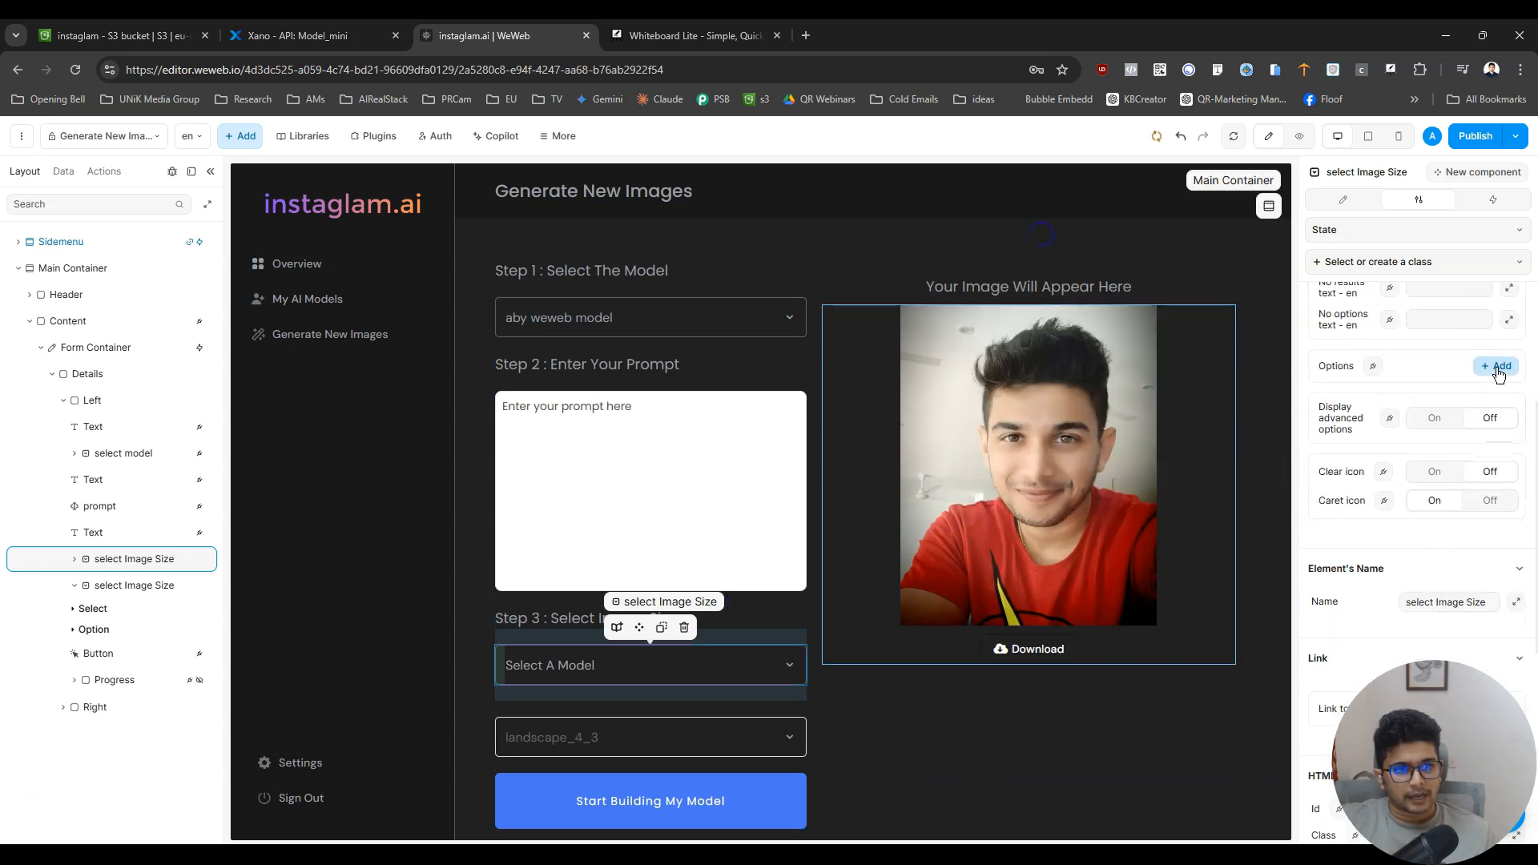
left_click(1498, 369)
left_click(1498, 369)
left_click(1498, 369)
left_click(1498, 369)
left_click(1498, 369)
left_click(1497, 370)
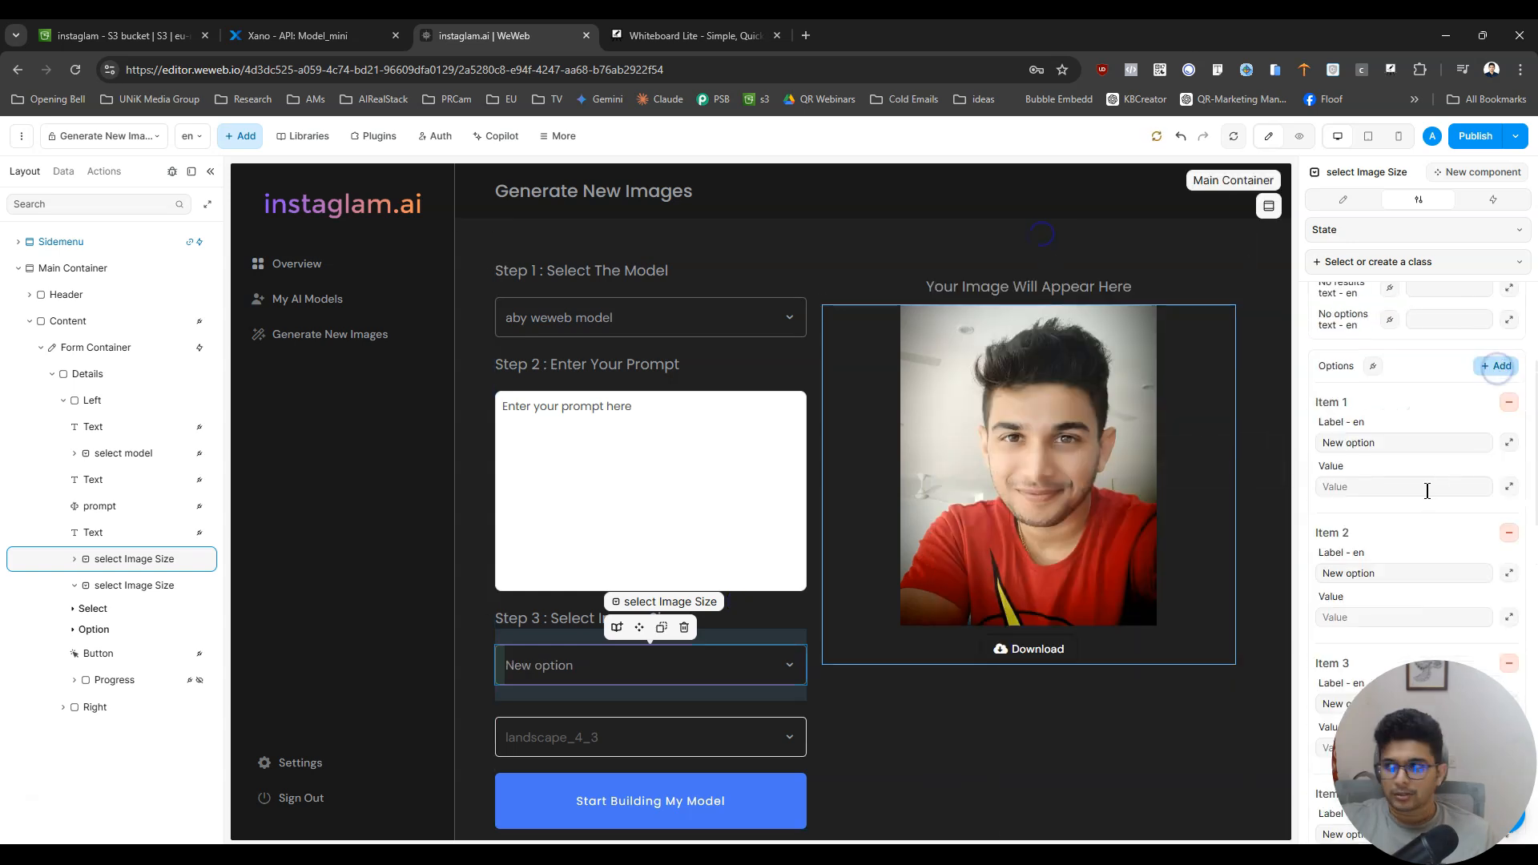
- Move the Xano tab out of the browser window, and set the Item 2 option's label and value to square_hd
left_click_drag(293, 37, 0, 507)
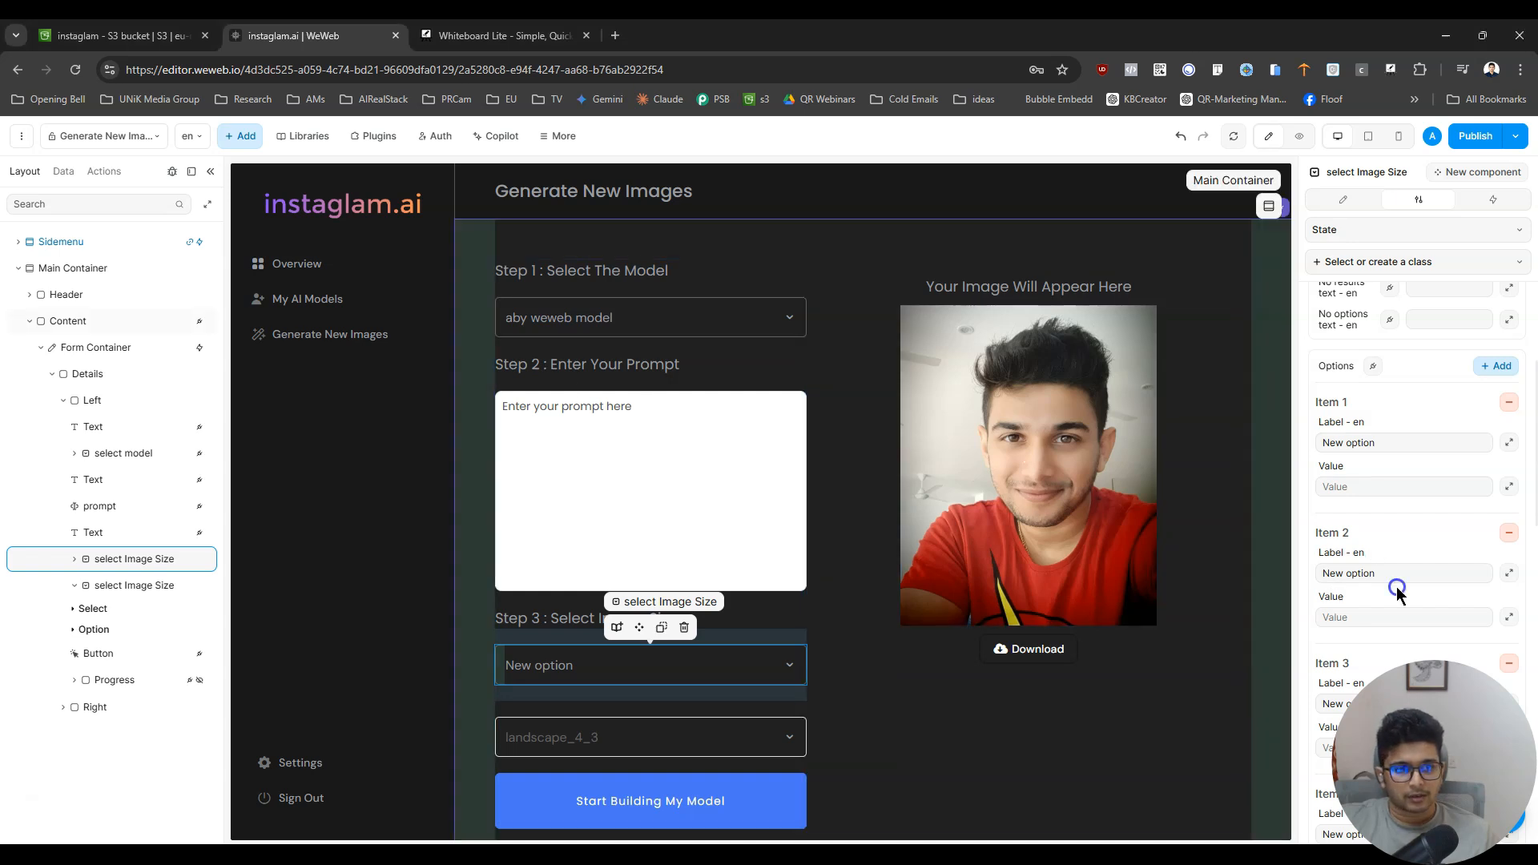
type("square_hd")
left_click(1392, 617)
type("square_hd")
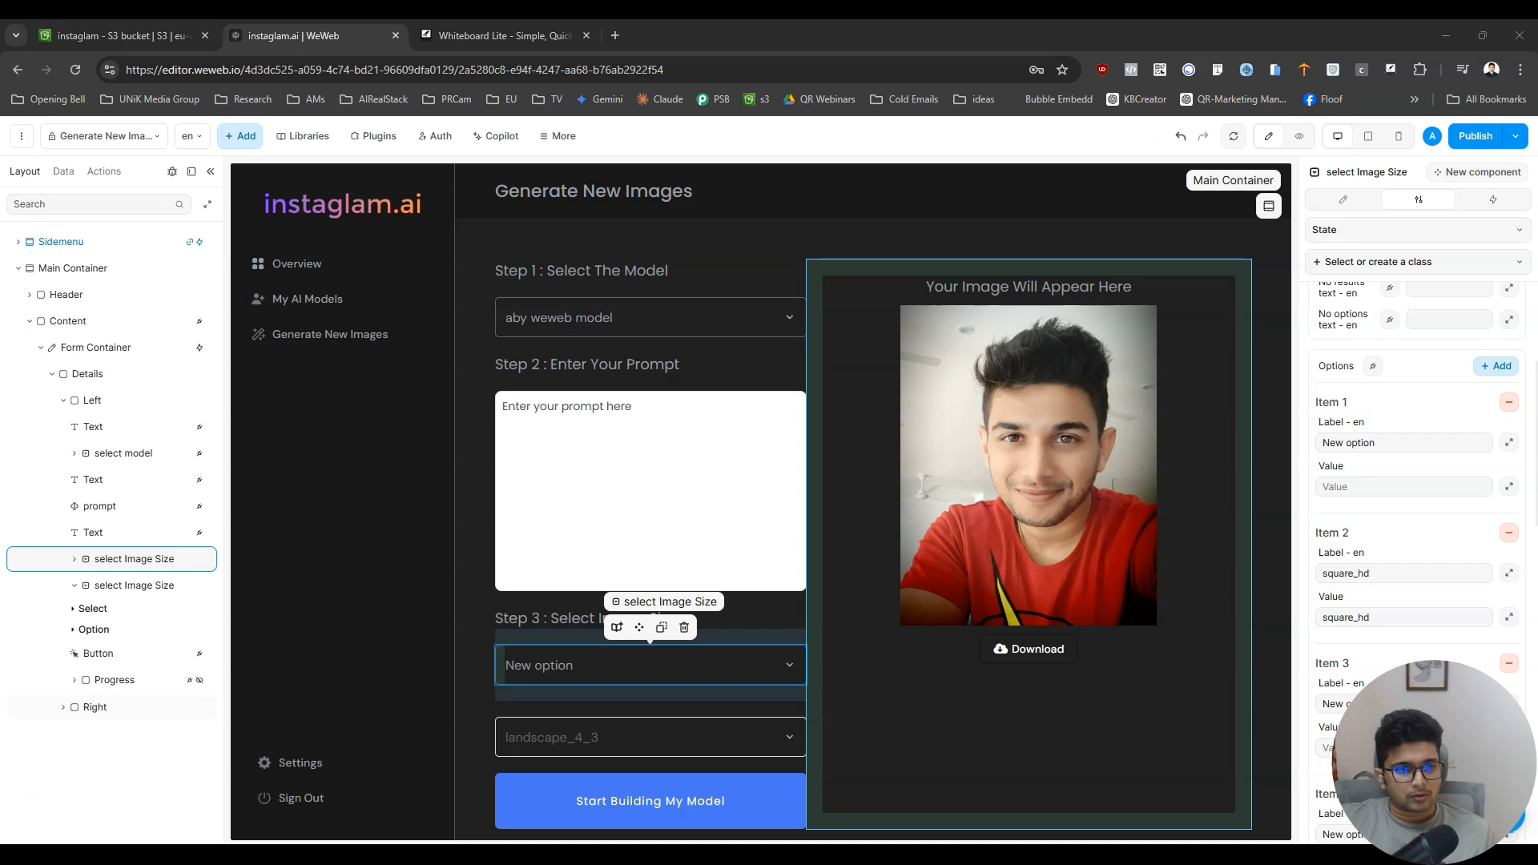
- Replace the Item 2 option's label and value with square
double_click(1411, 572)
type("square")
left_click(1399, 616)
double_click(1399, 615)
type("square")
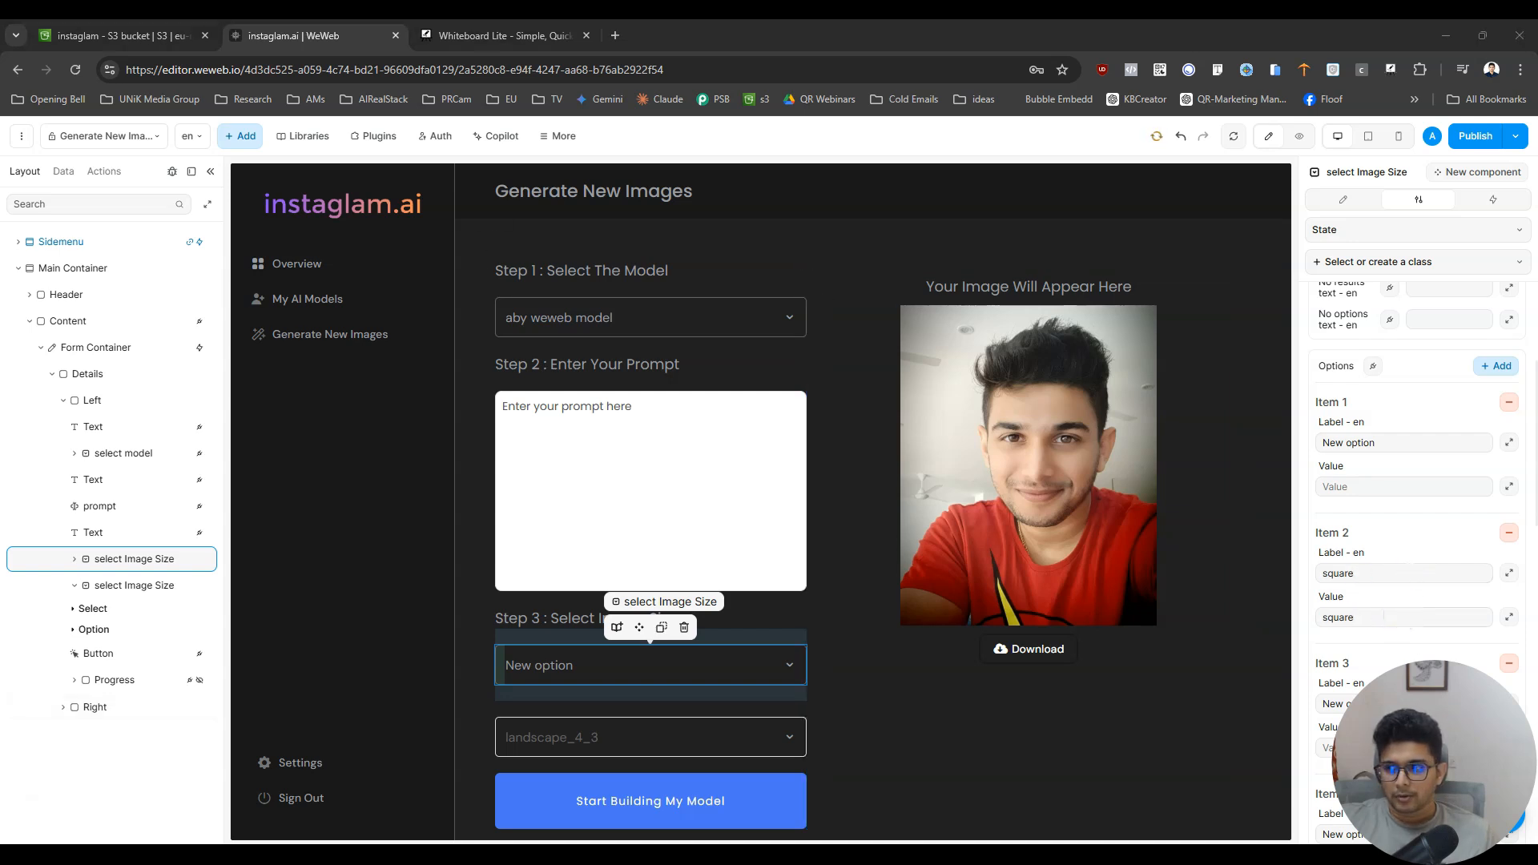
- Set the Item 3 option's label and value to square_hd
scroll(1354, 643, "down", 3)
triple_click(1389, 433)
type("square_hd")
left_click(1371, 479)
type("square_hd")
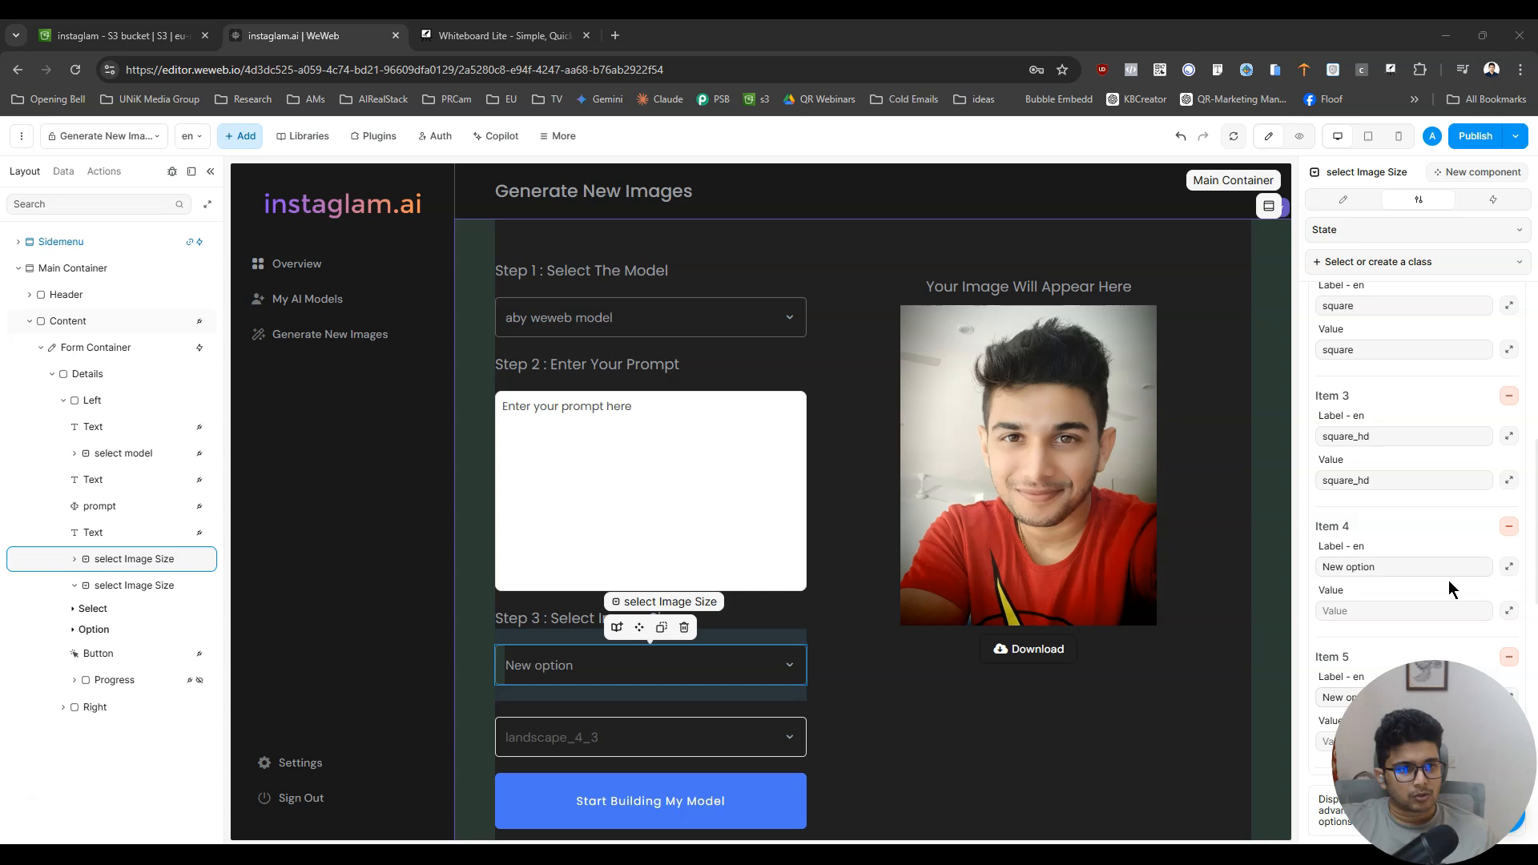
- Move the square label and value from the Item 2 option to the Item 1 option
scroll(1448, 580, "up", 3)
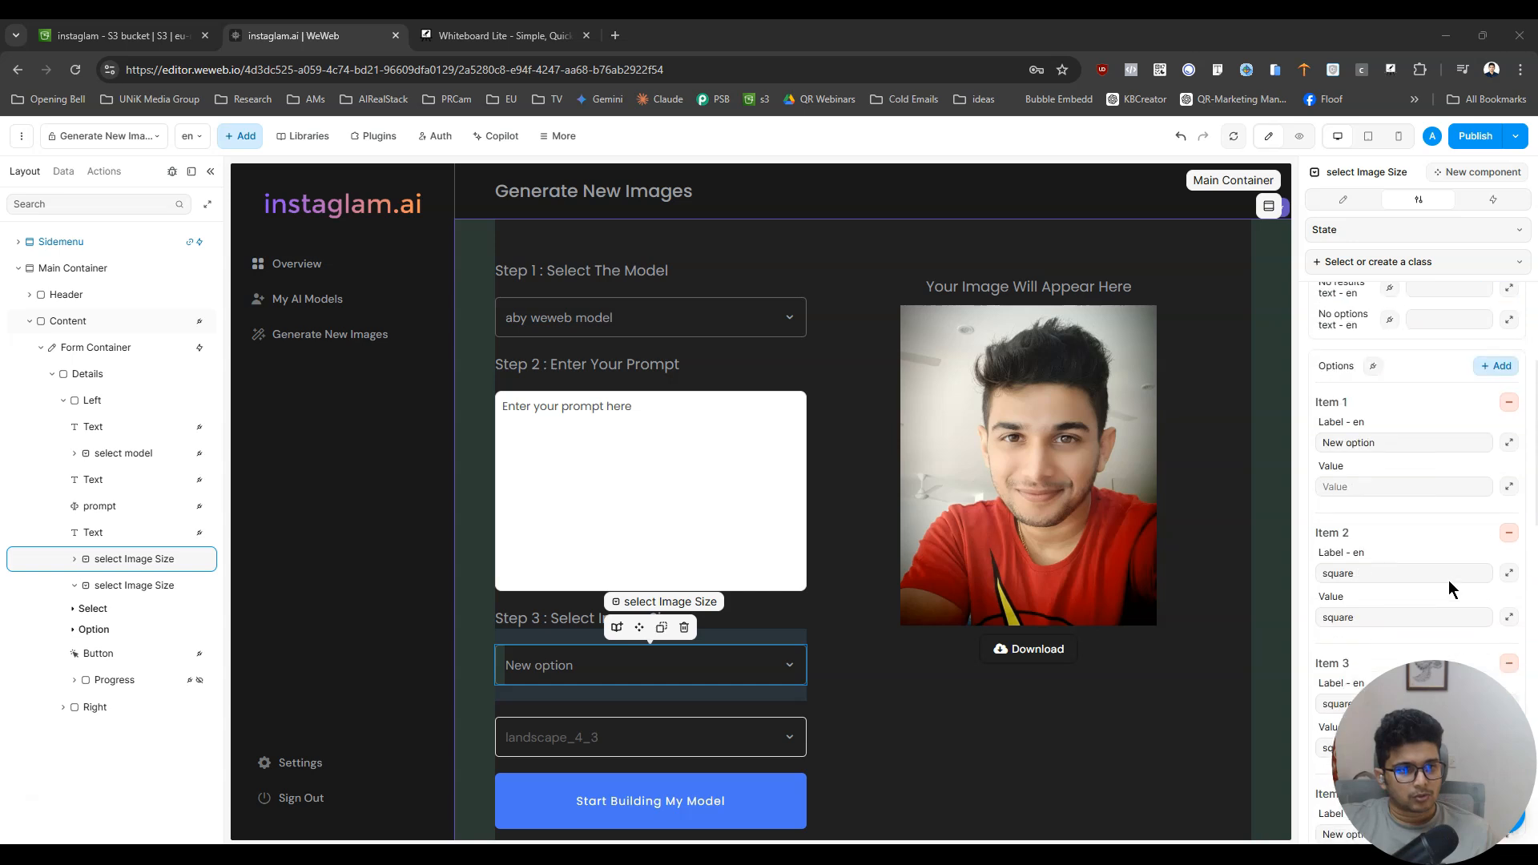
double_click(1376, 570)
key("ctrl+x")
triple_click(1391, 442)
key("ctrl+v")
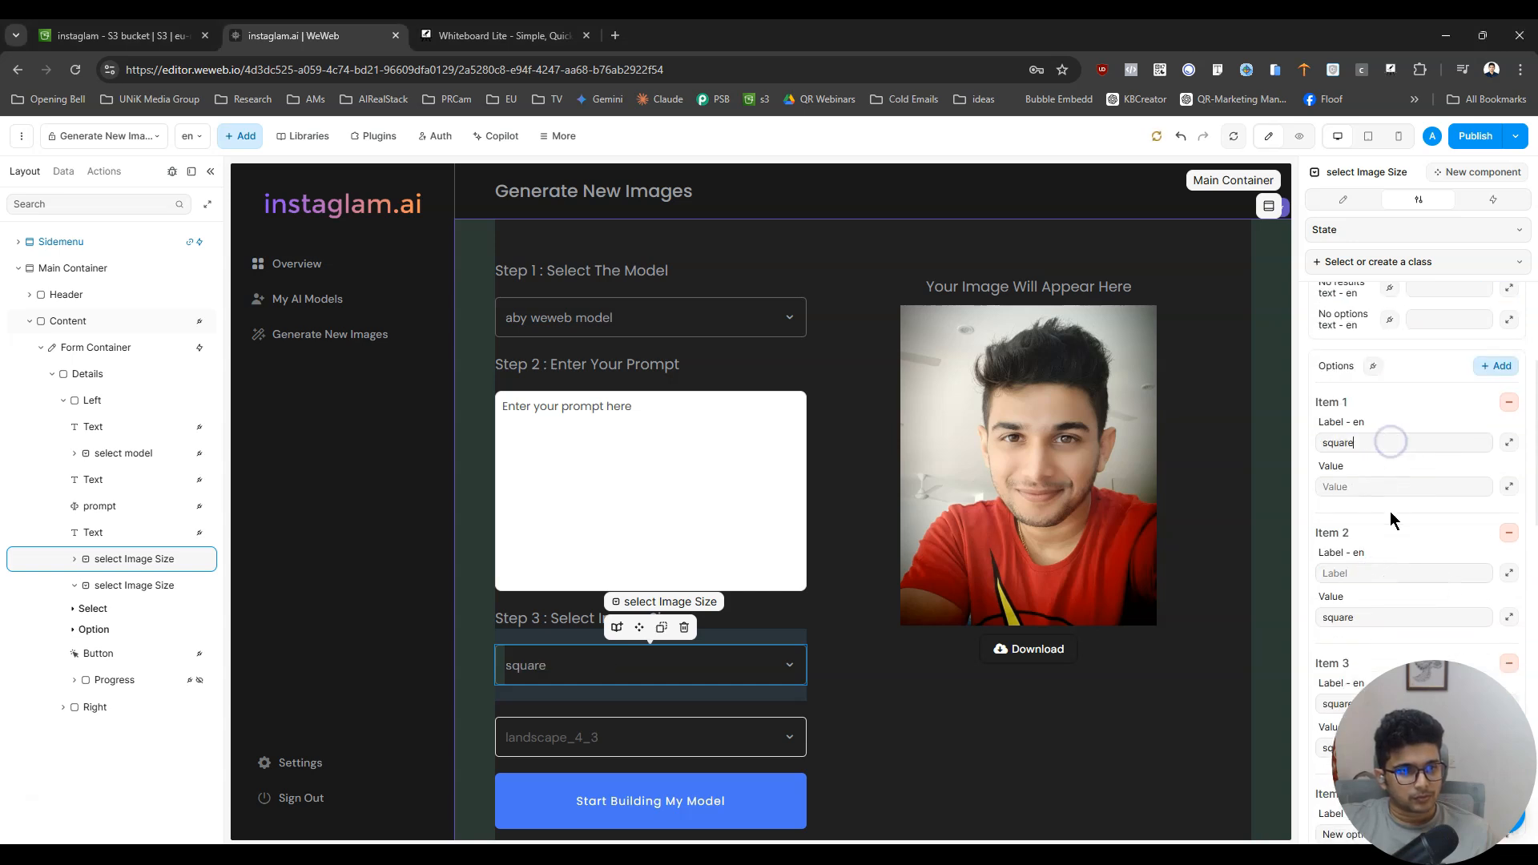
double_click(1374, 617)
key("ctrl+x")
left_click(1371, 490)
key("ctrl+v")
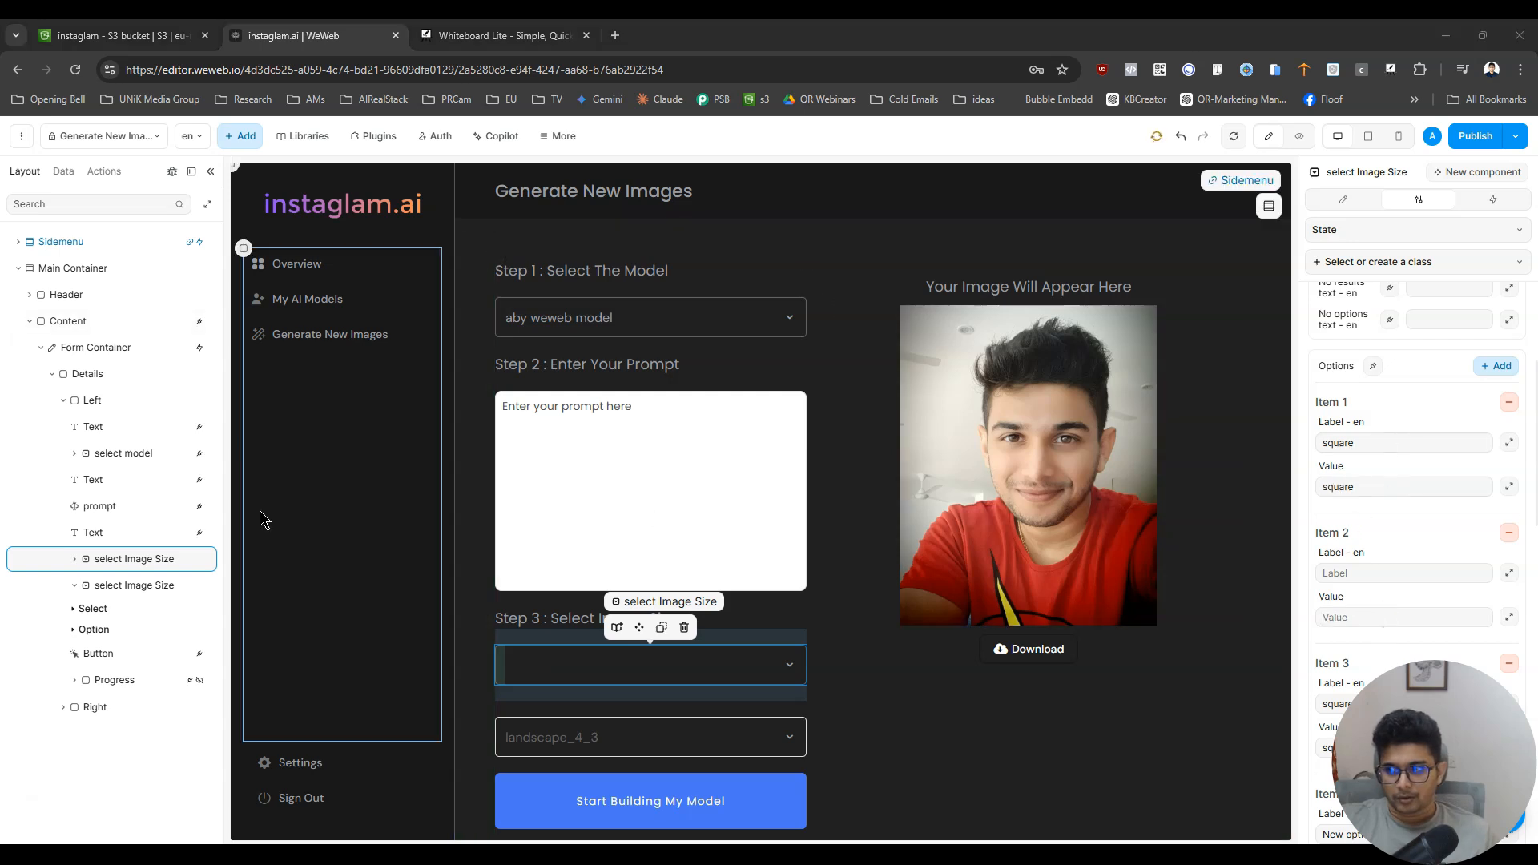
- Fill the emptied Item 2 option with square_hd as both label and value
left_click(1395, 570)
key("ctrl+v")
left_click(1387, 618)
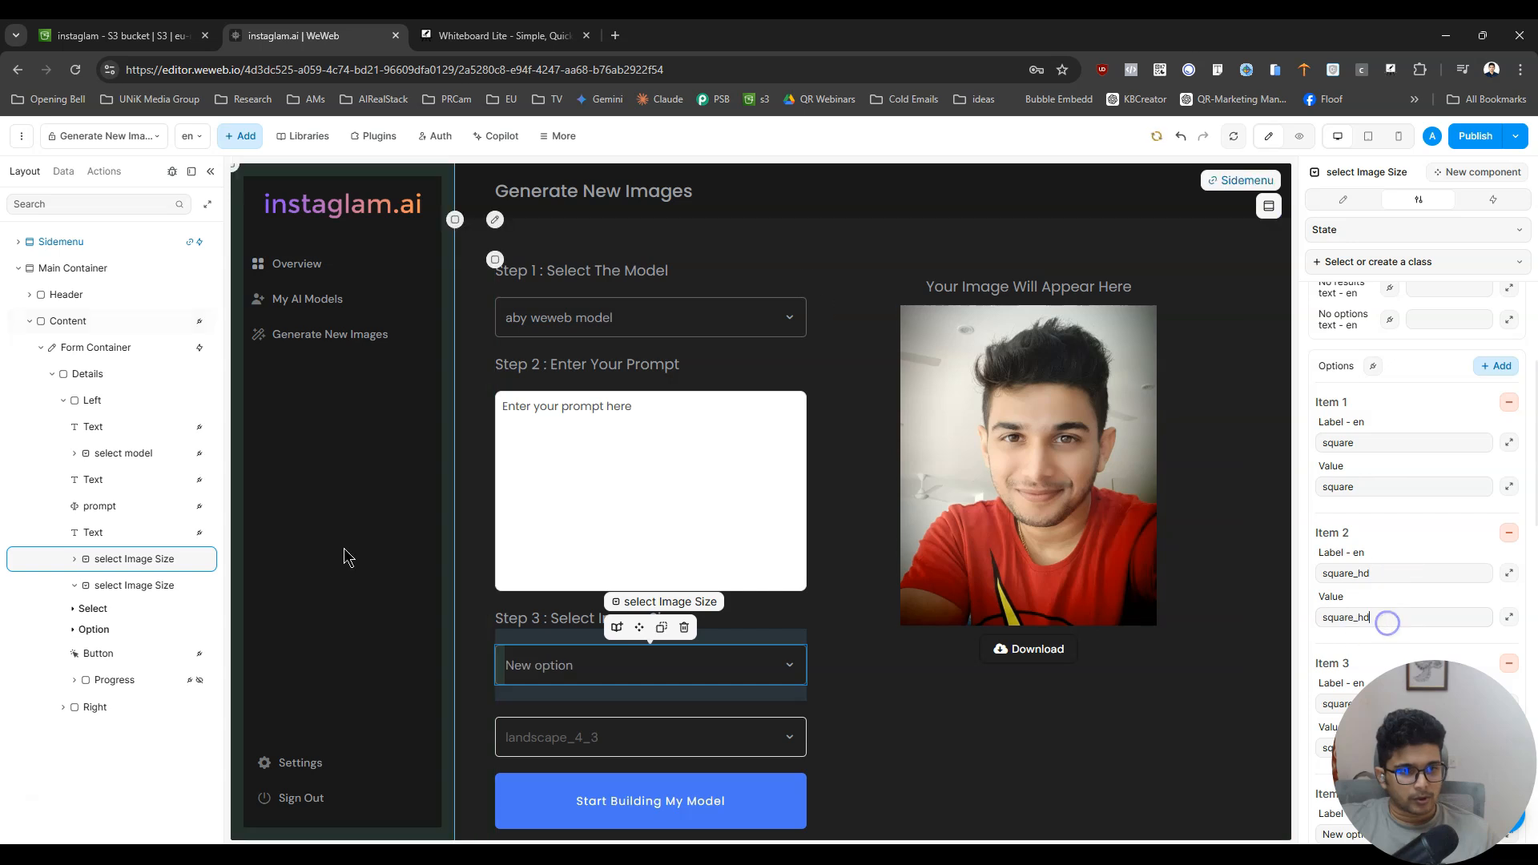
key("ctrl+v")
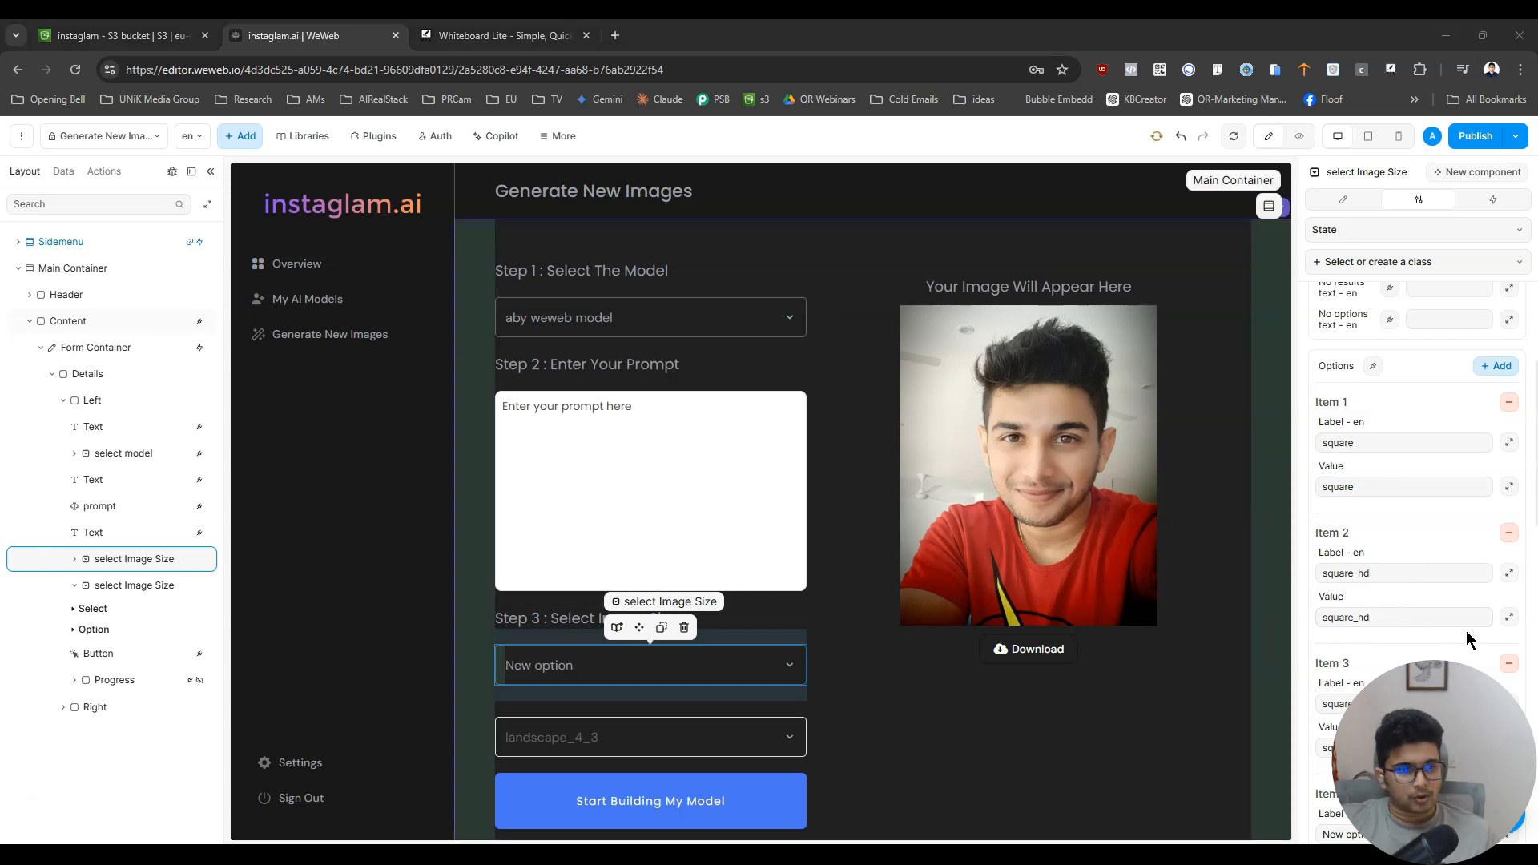
- Replace the Item 3 option's label and value with portrait_4_3
scroll(1392, 484, "down", 3)
left_click(1400, 437)
key("ctrl+a")
key("ctrl+v")
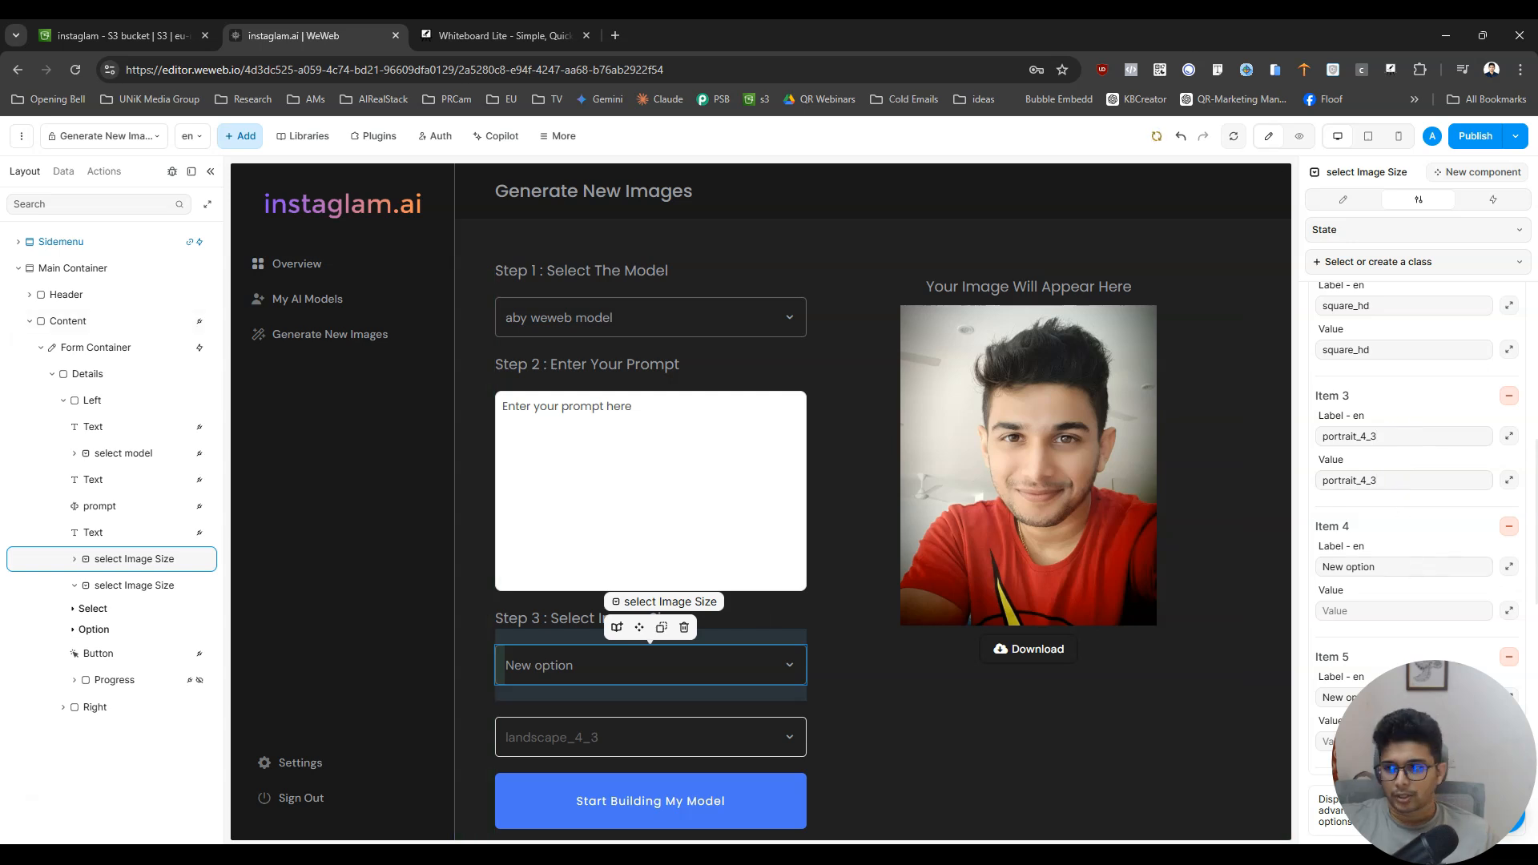
- Set the Item 4 option's label and value to portrait_16_9
left_click(1372, 567)
key("ctrl+a")
key("ctrl+v")
left_click(1373, 611)
key("ctrl+v")
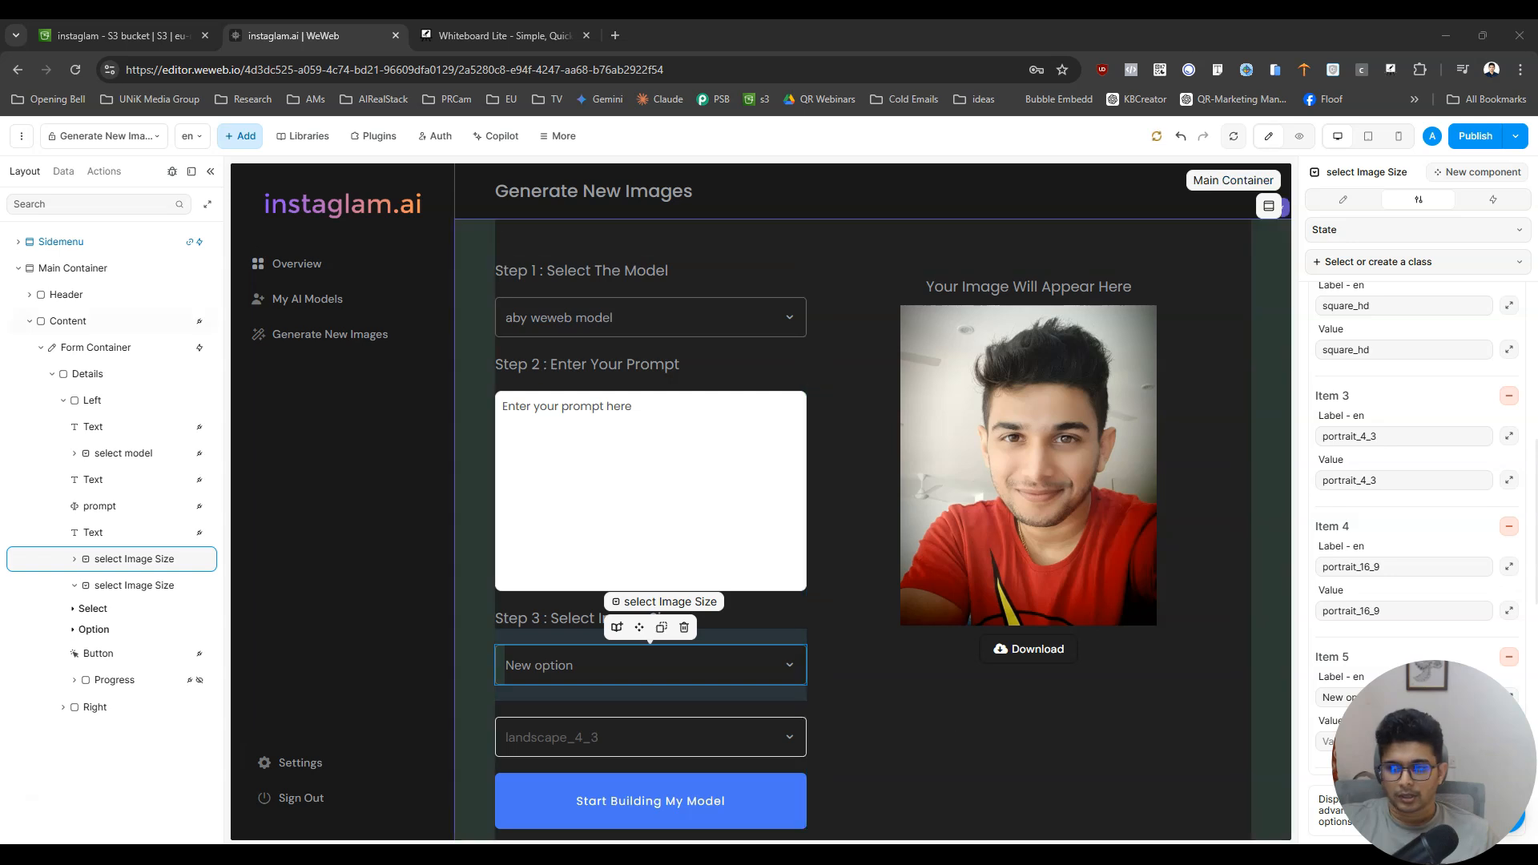
- Set the Item 5 option's label and value to landscape_4_3
scroll(1419, 633, "down", 3)
left_click(1409, 418)
key("ctrl+a")
key("ctrl+v")
left_click(1405, 474)
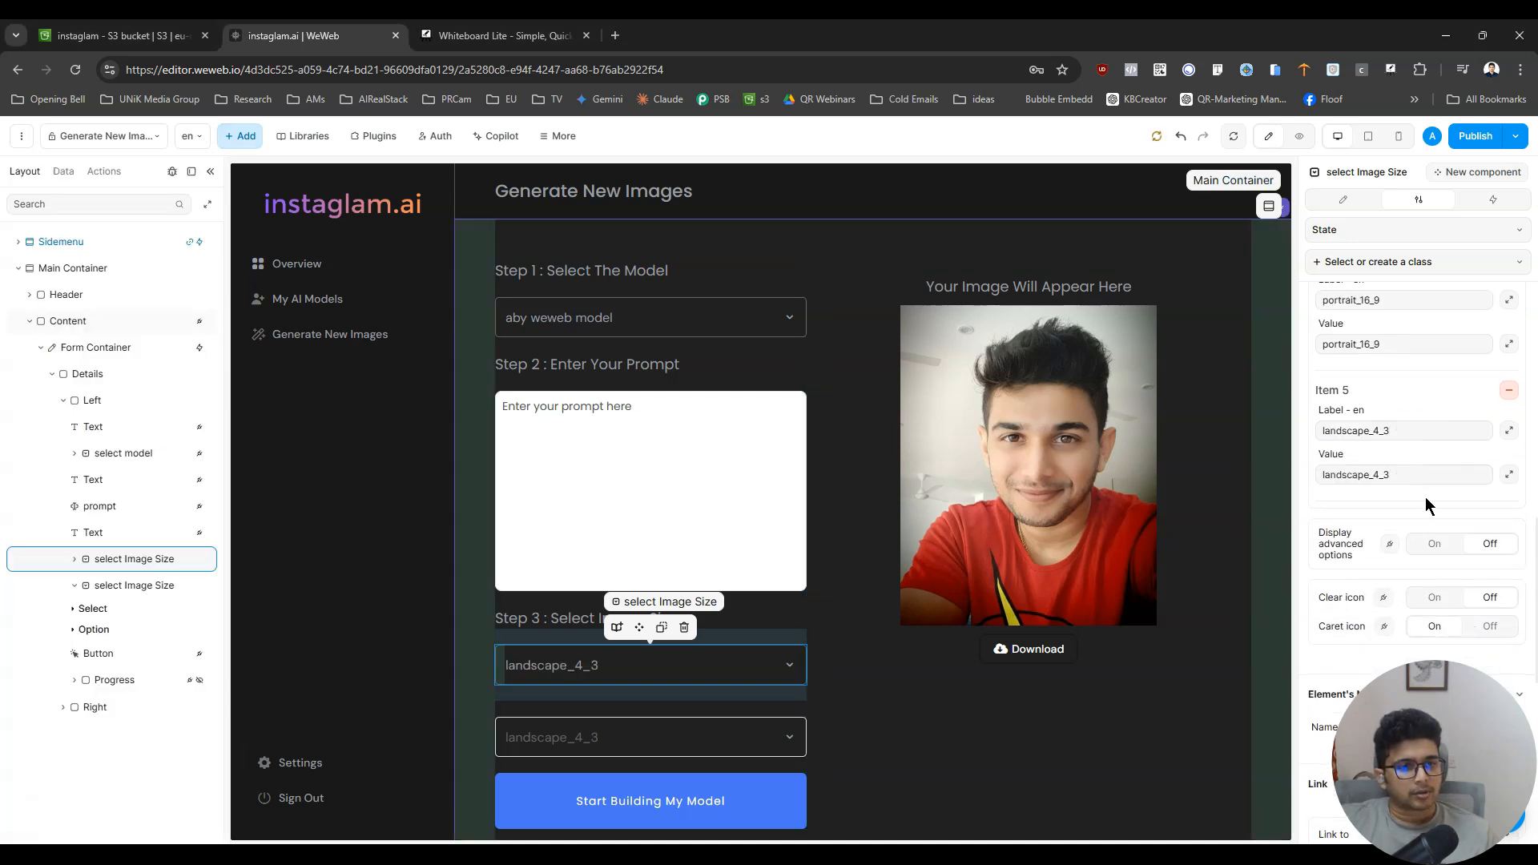
- Change the new image size dropdown's placeholder to "Select Image Size"
scroll(1439, 476, "up", 10)
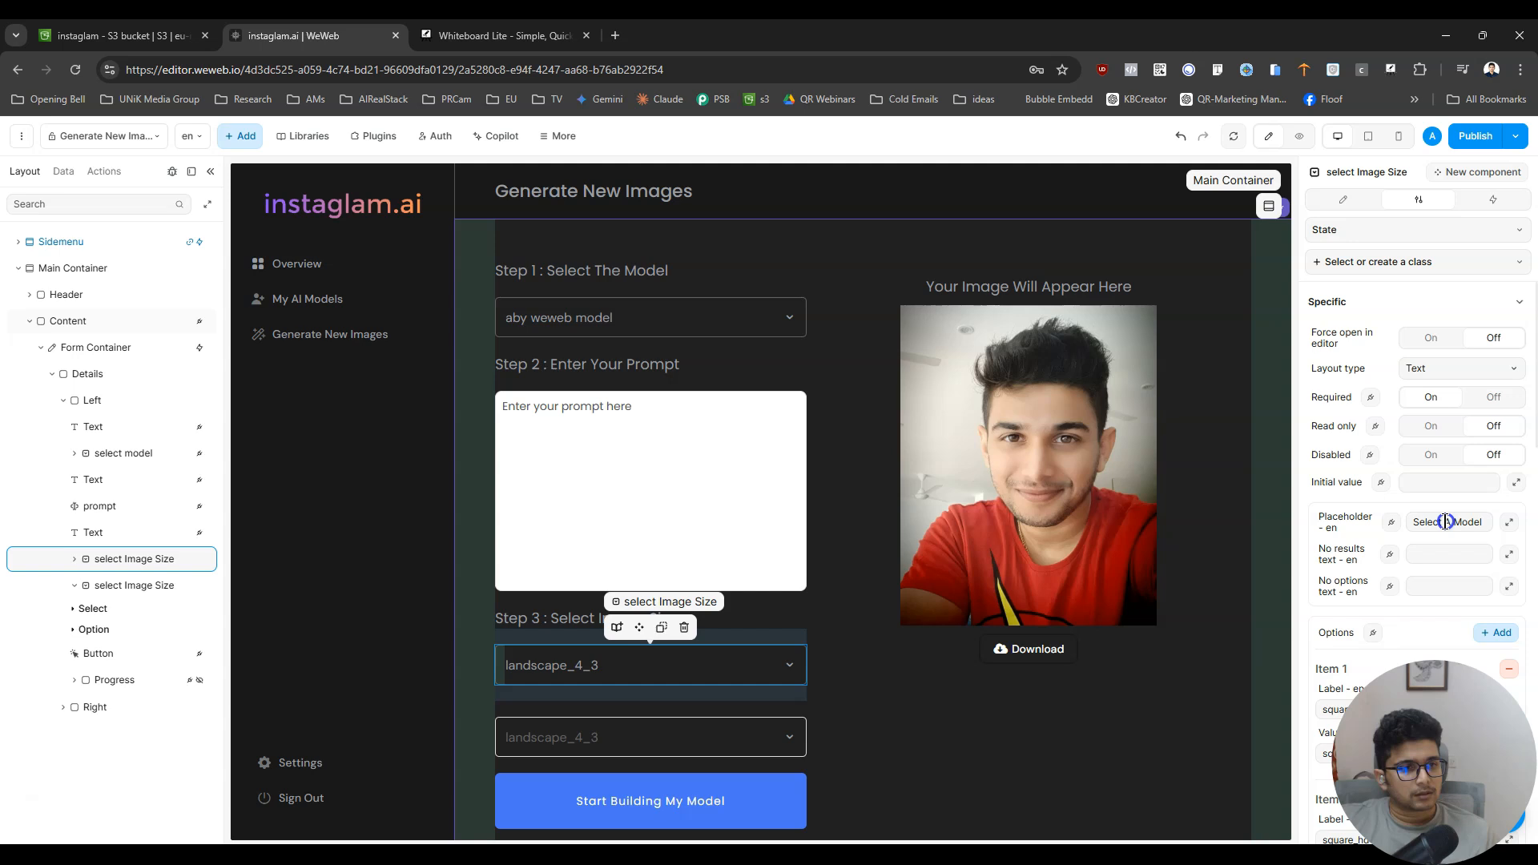
key("ctrl+a")
key("BackSpace")
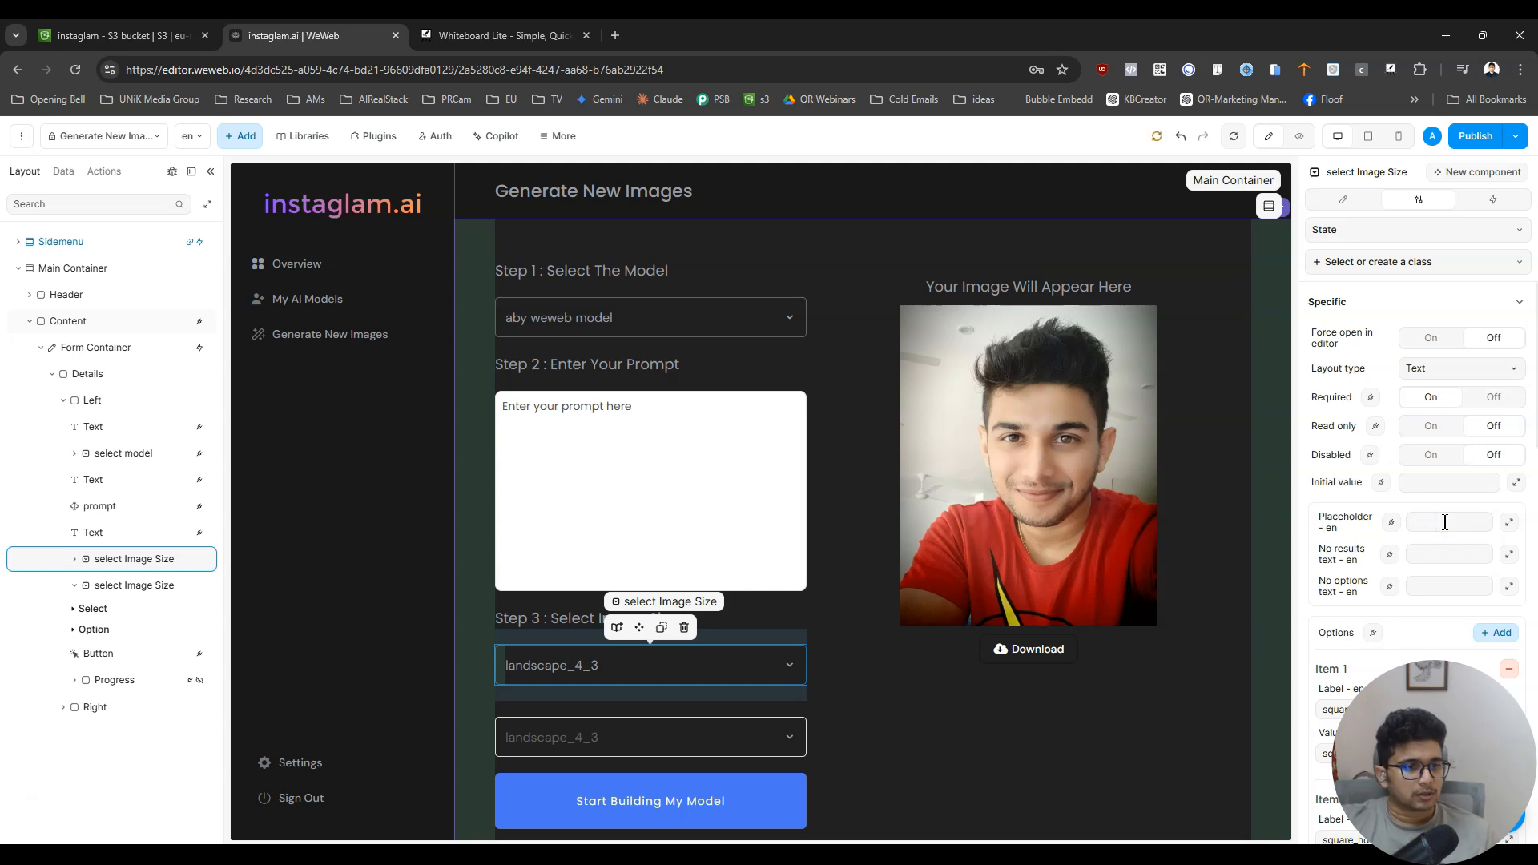
type("Selec")
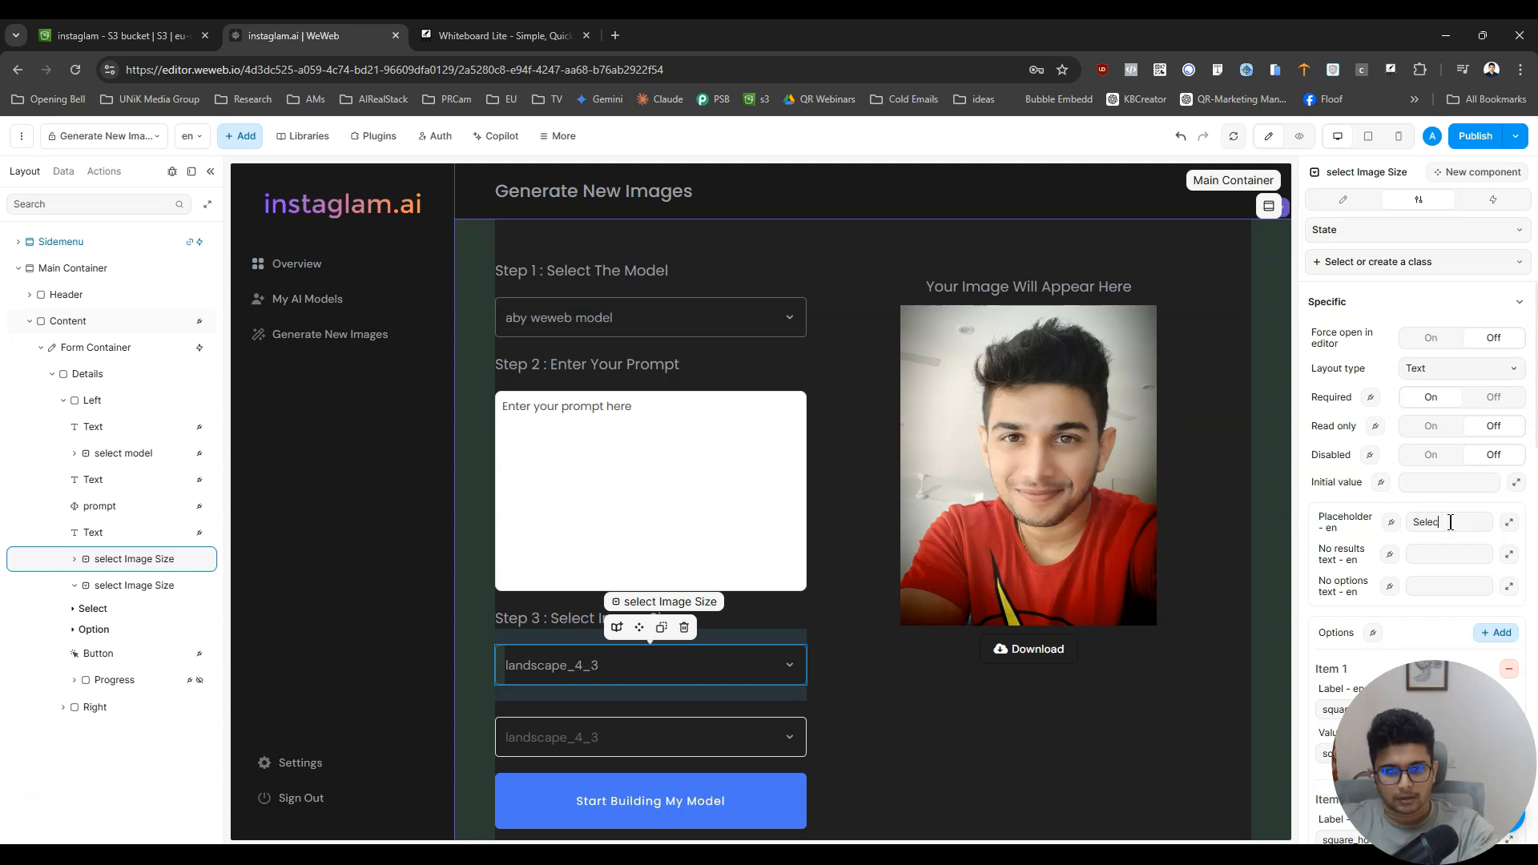
type("t Image Size")
left_click(1437, 481)
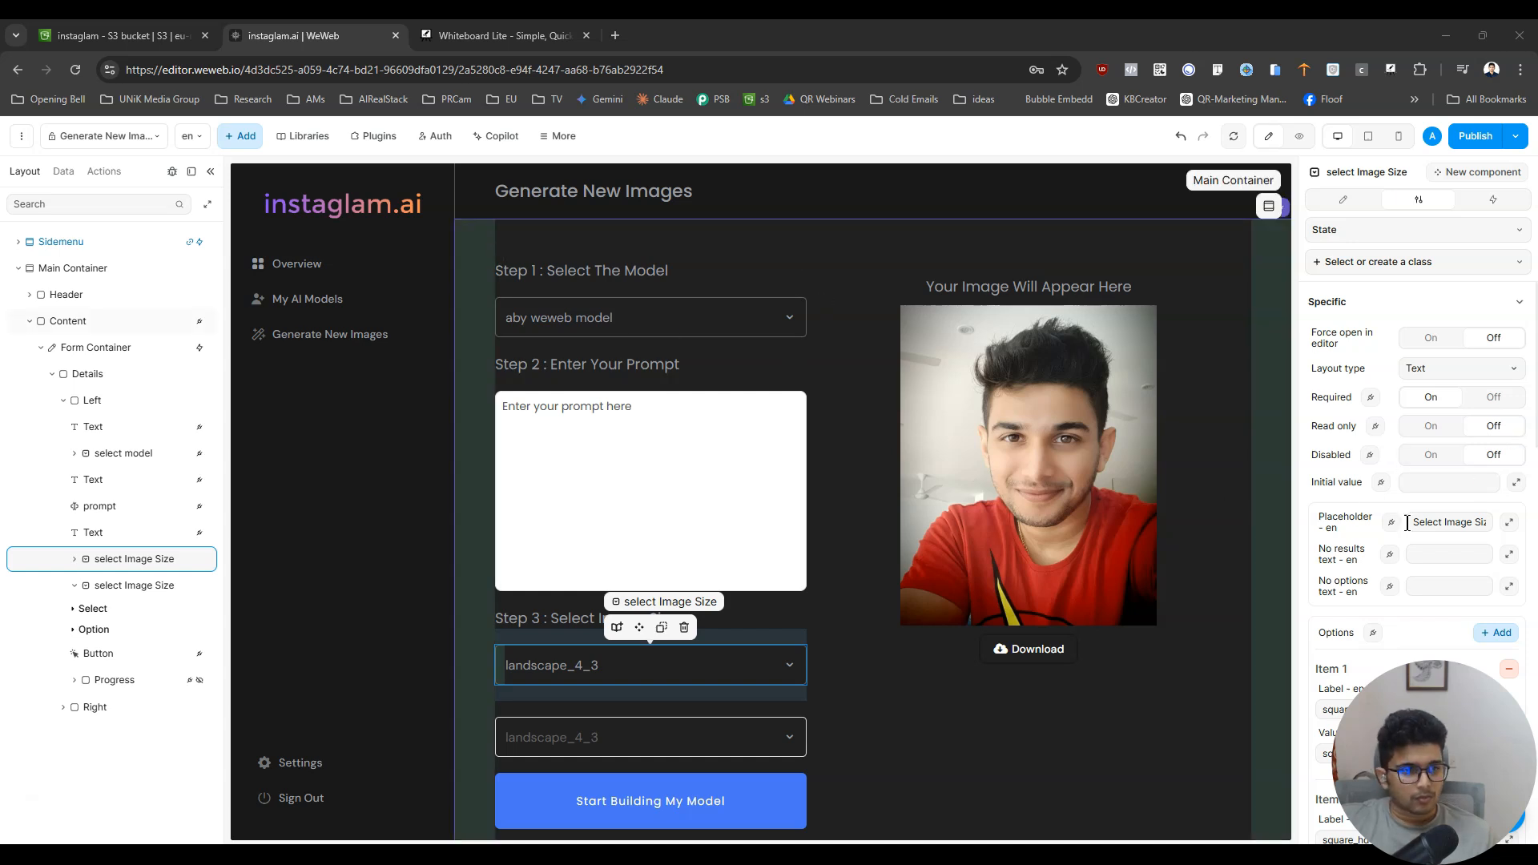
- Set the new image size dropdown's initial value to square and delete the old image size dropdown below it
left_click(1428, 485)
type("square")
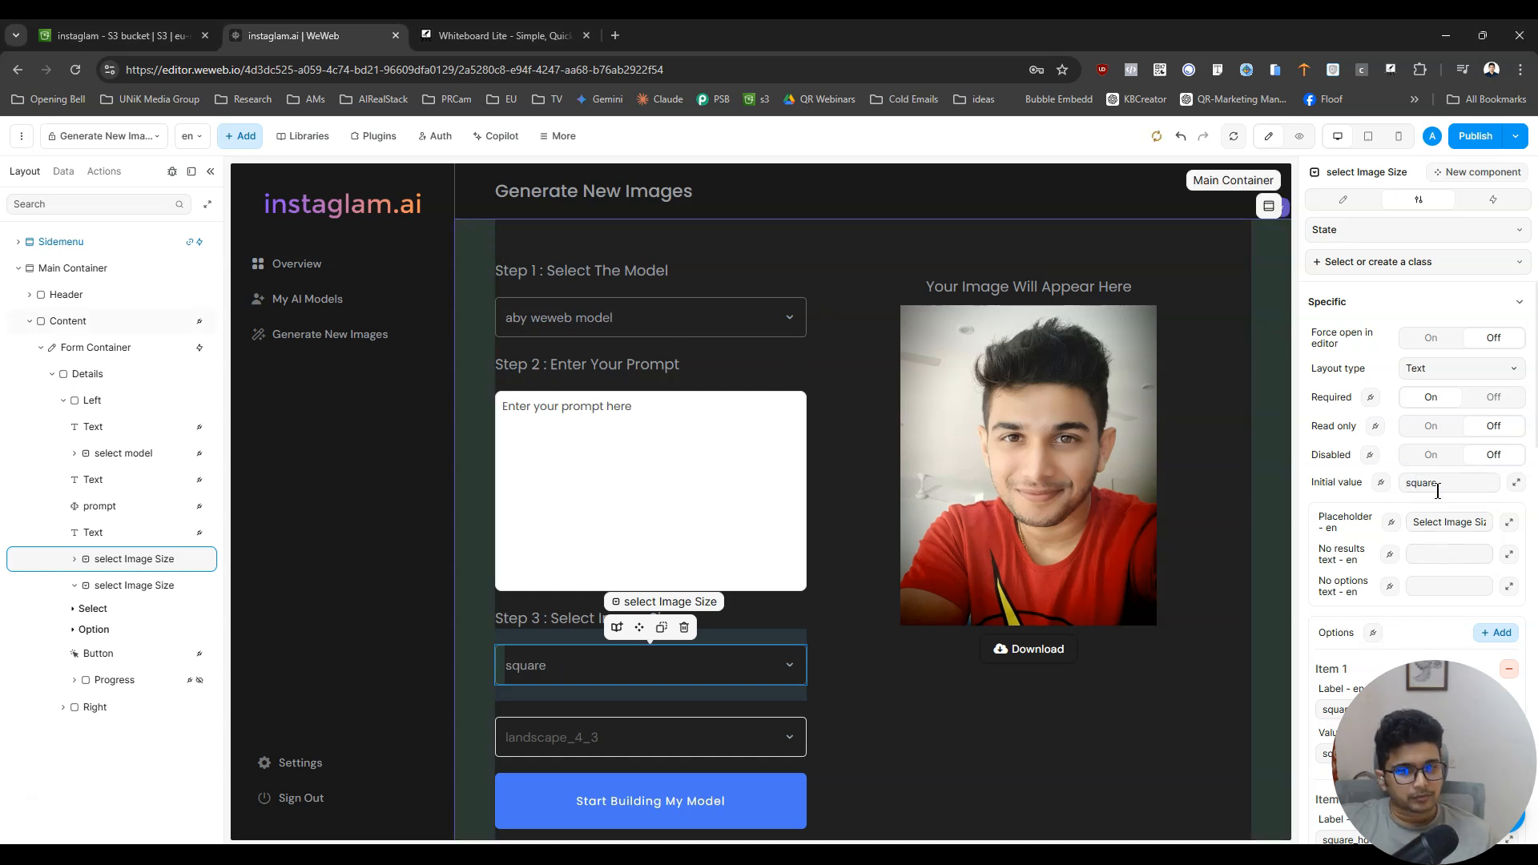
left_click(732, 730)
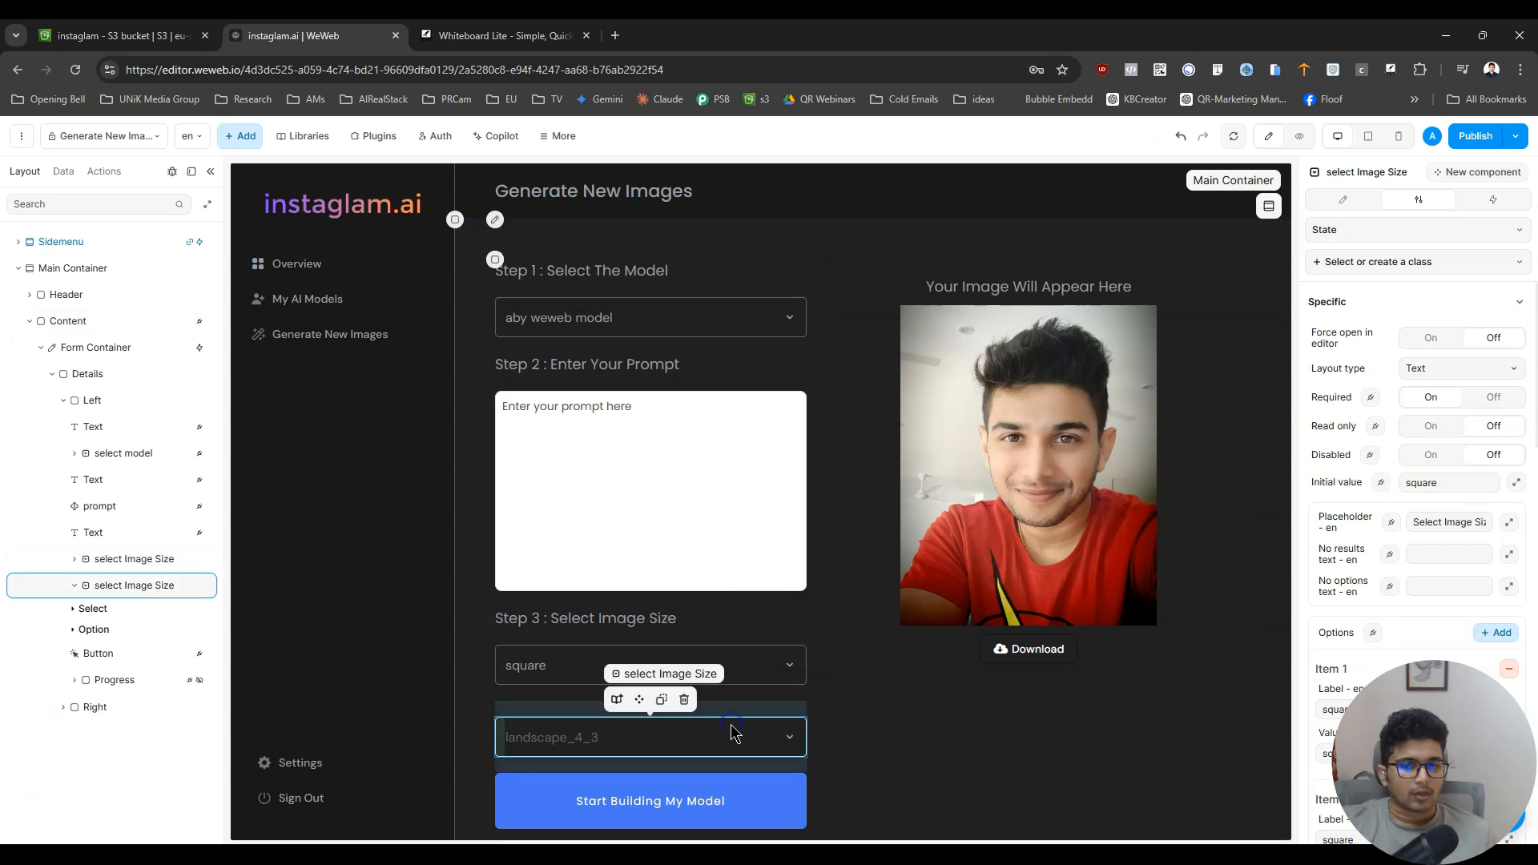
key("Delete")
- Preview the page and check the options offered by the model dropdown
left_click(1301, 137)
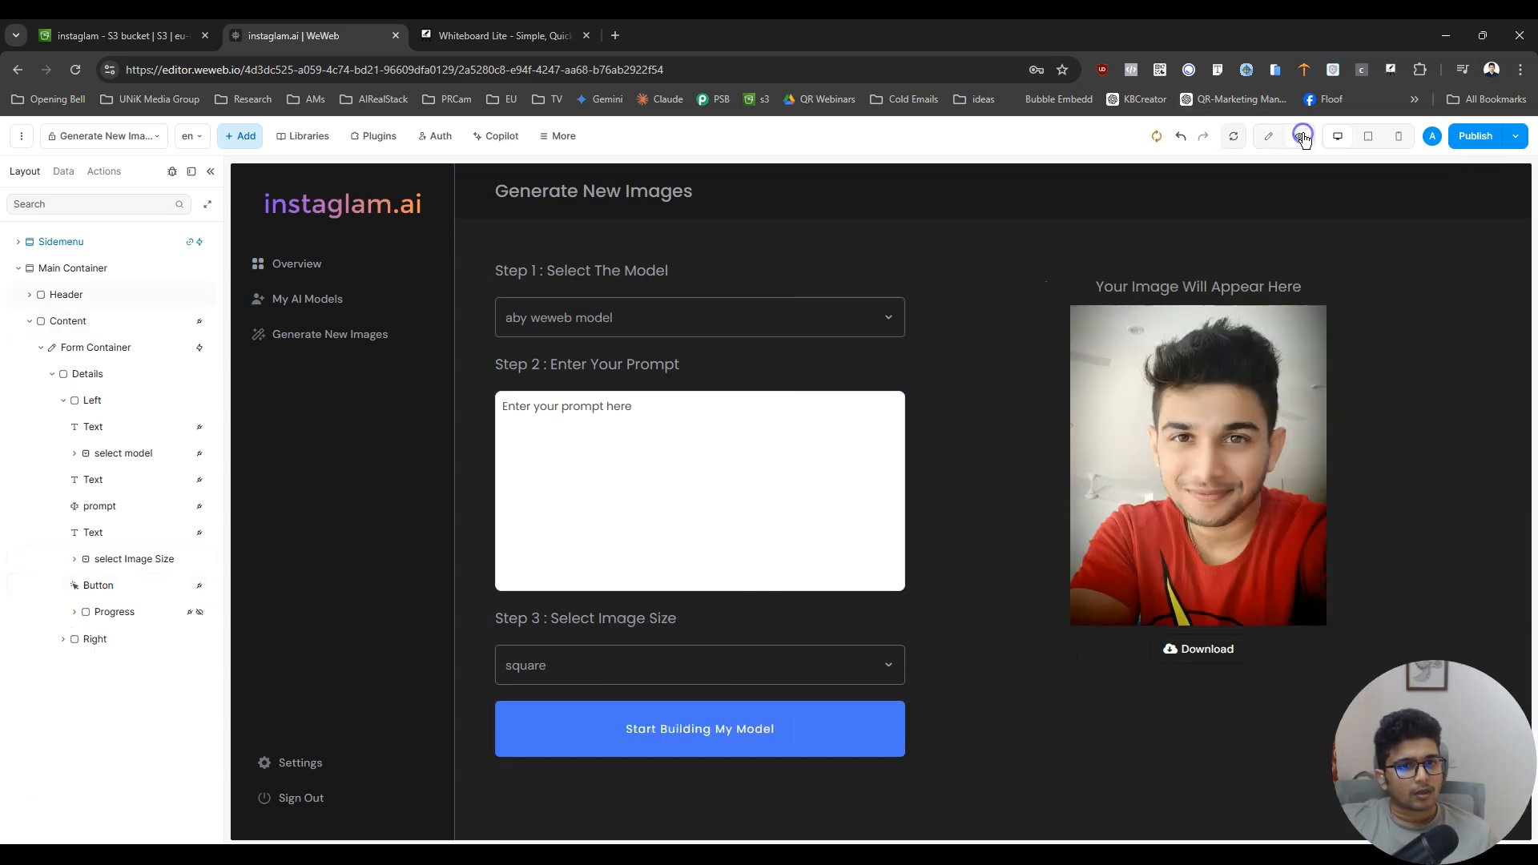
left_click(717, 326)
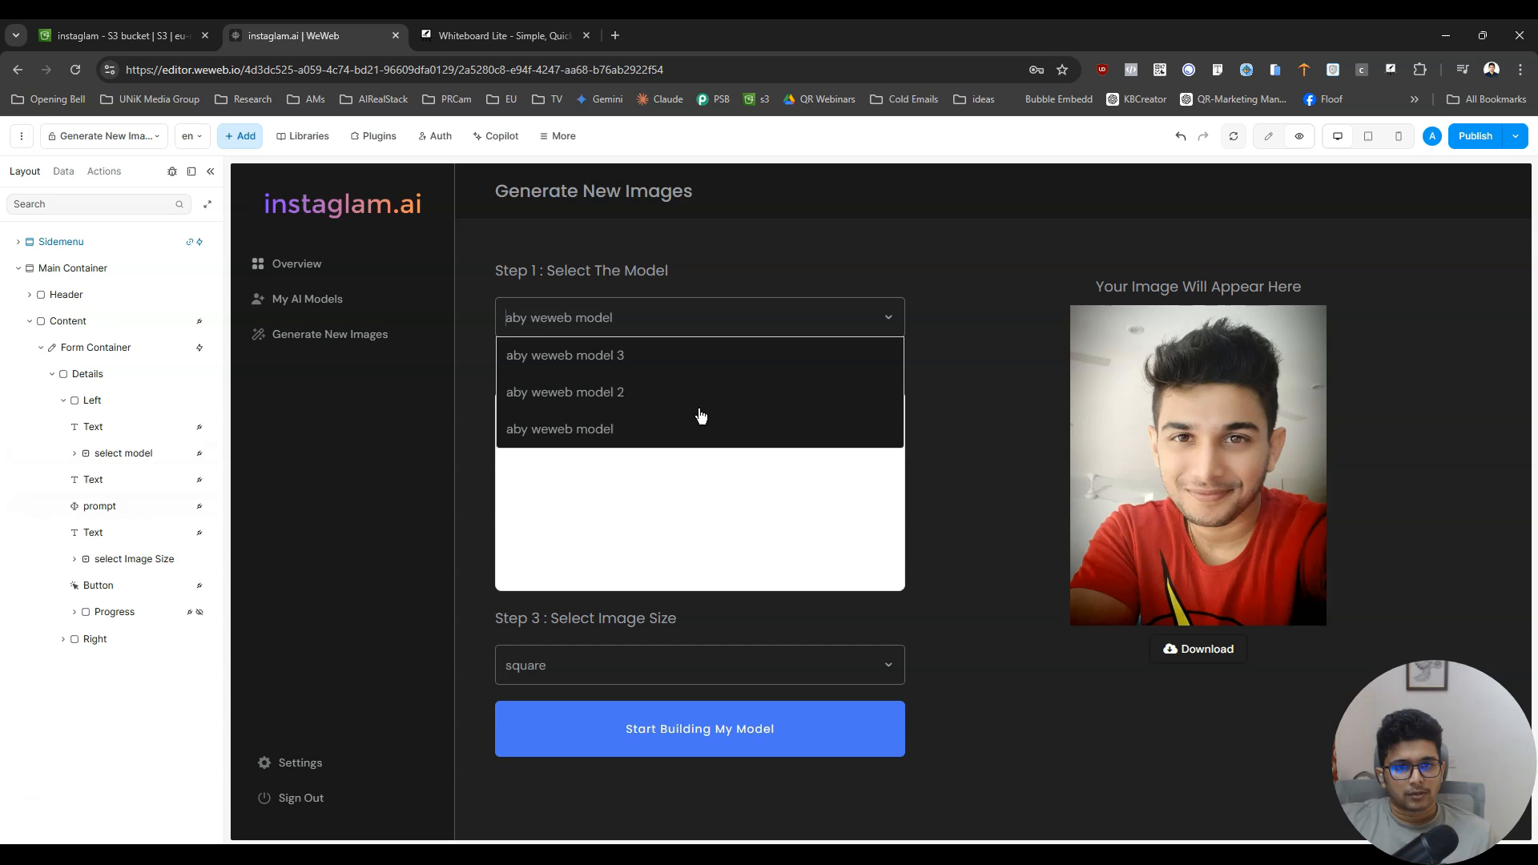
left_click(982, 255)
left_click(797, 319)
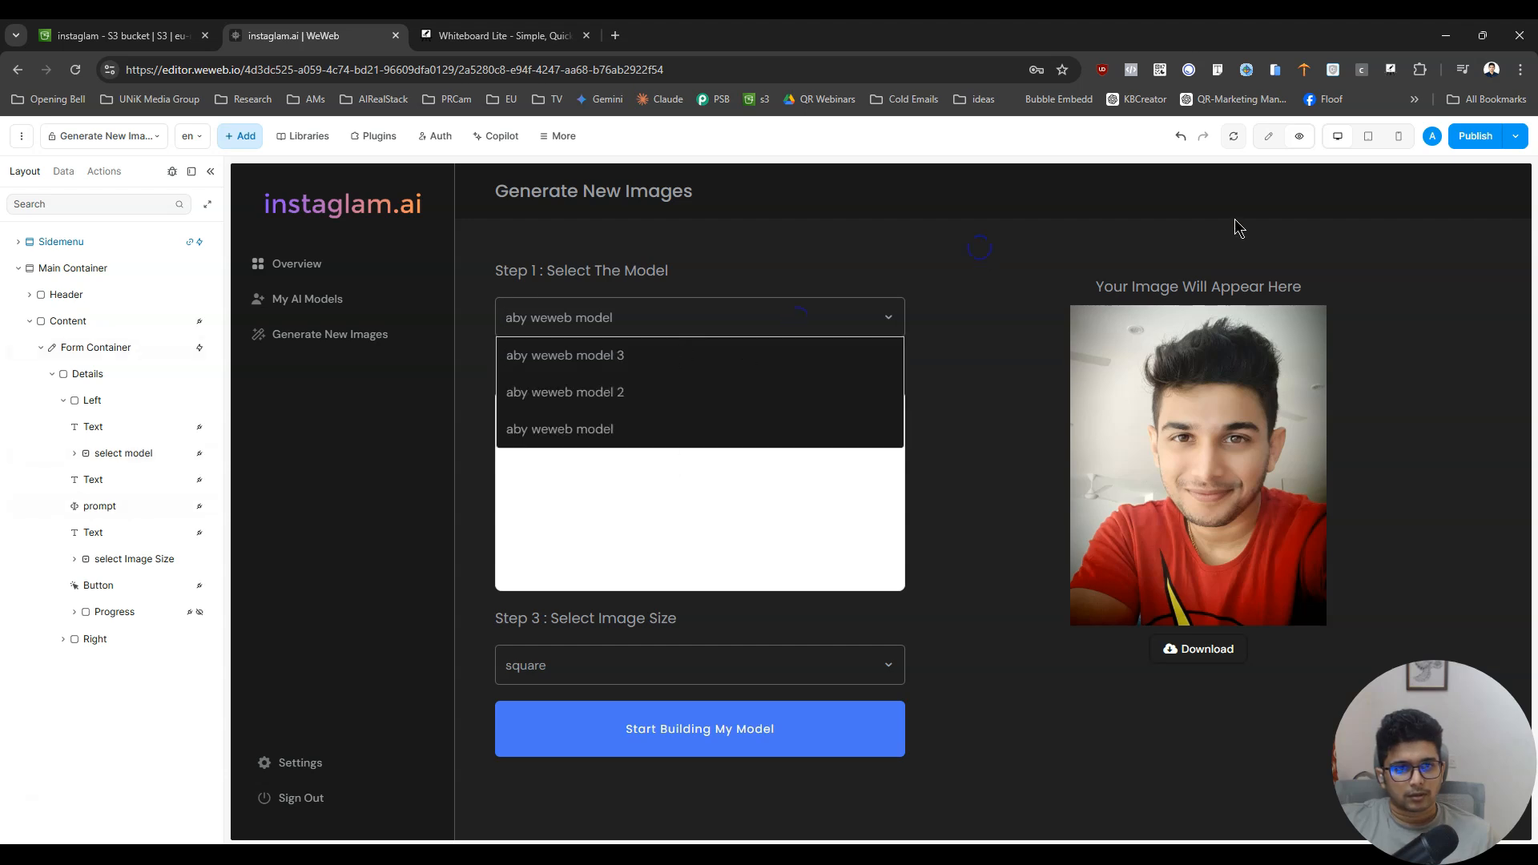
- Return to editing and examine the text, spacing, background and border styling of the model dropdown's option text
left_click(1299, 137)
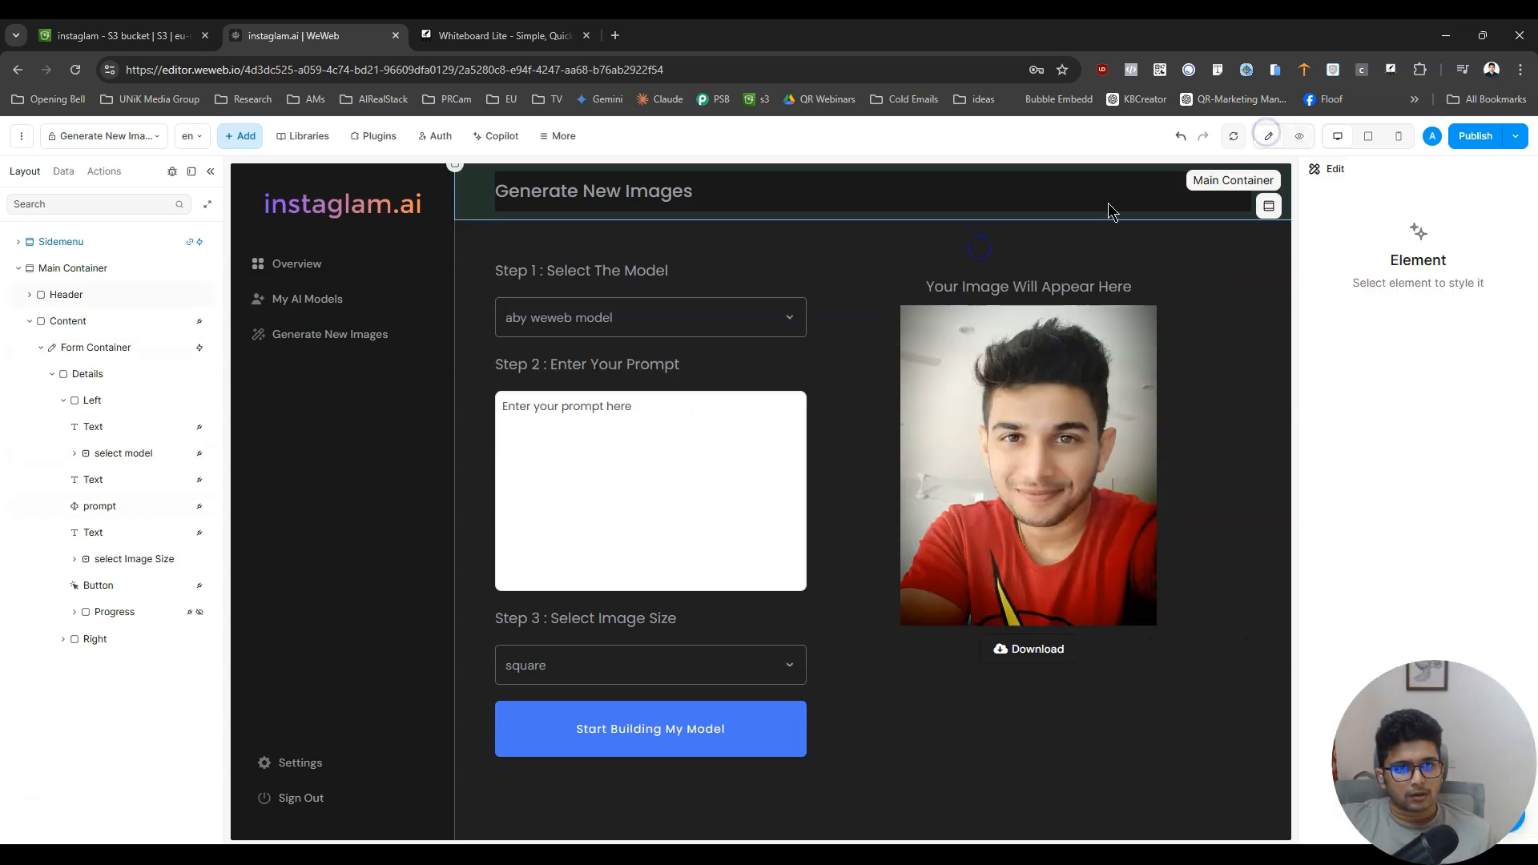
left_click(708, 328)
left_click(784, 319)
left_click(711, 362)
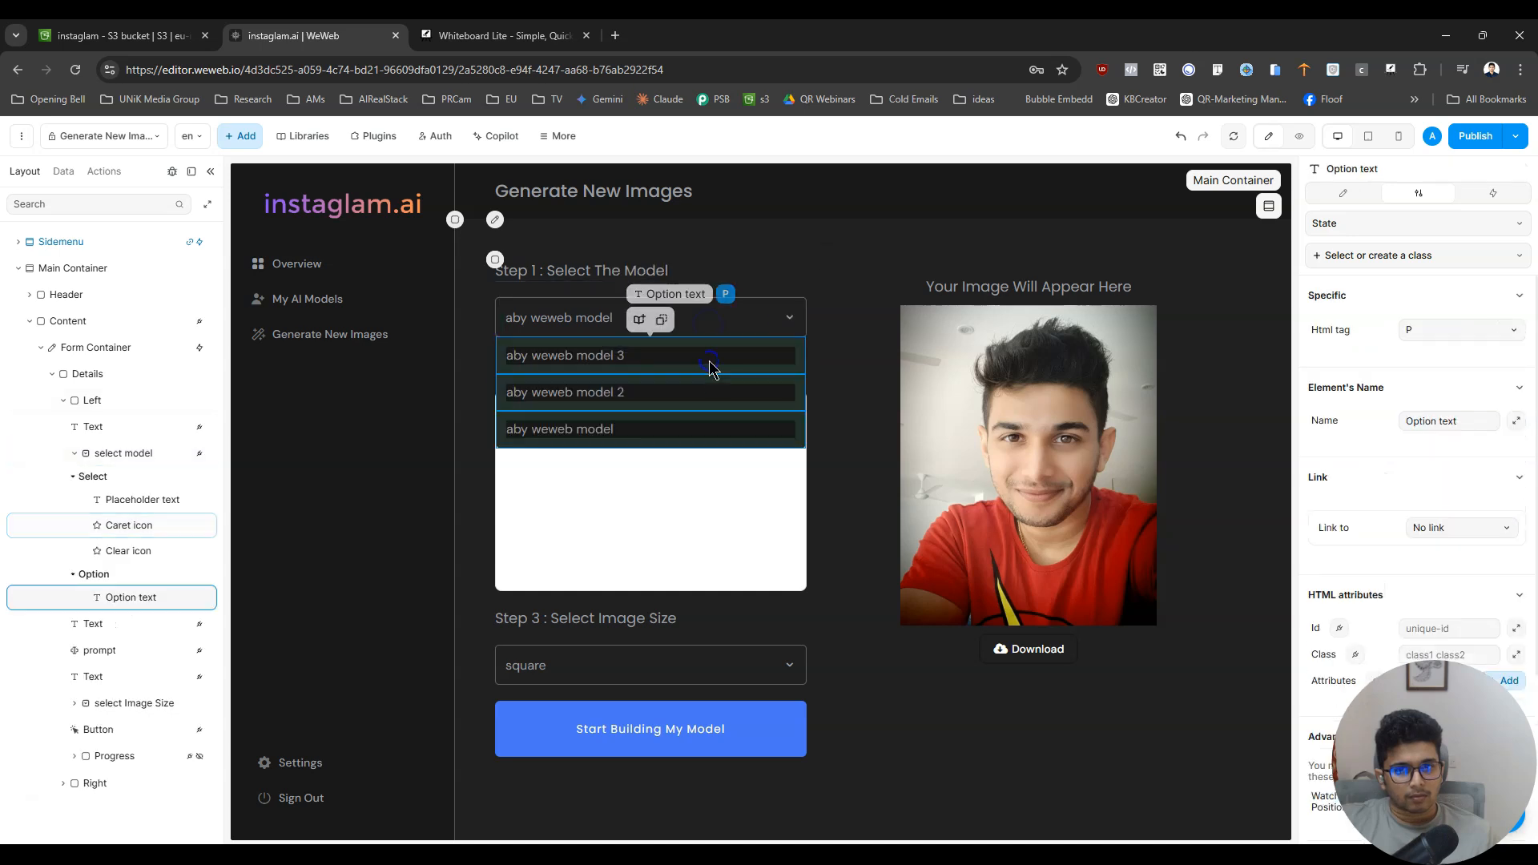
scroll(1459, 497, "down", 2)
scroll(1422, 522, "up", 2)
left_click(1362, 195)
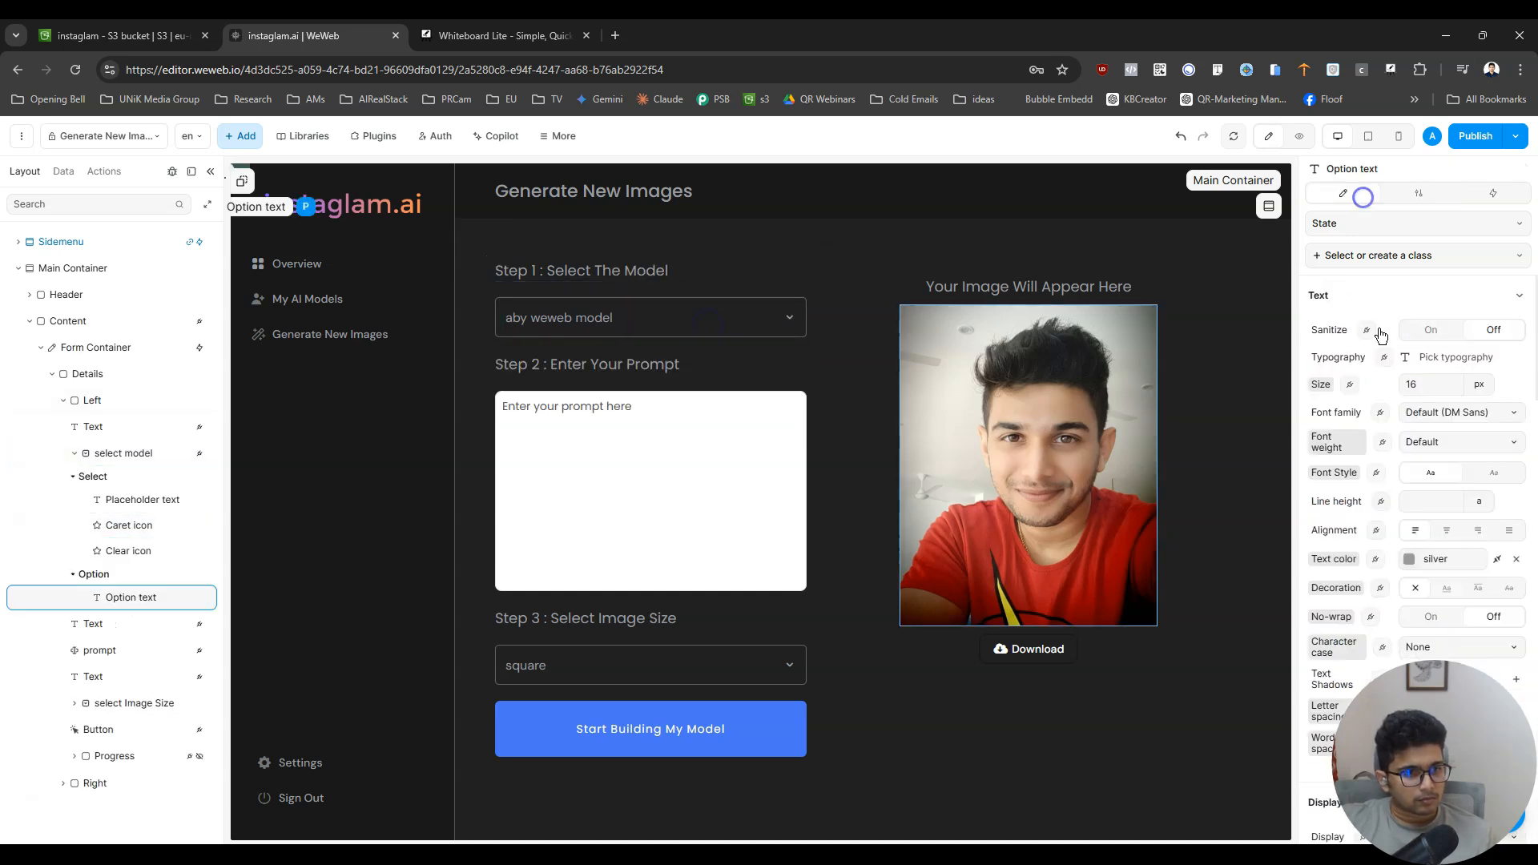
scroll(1454, 587, "down", 10)
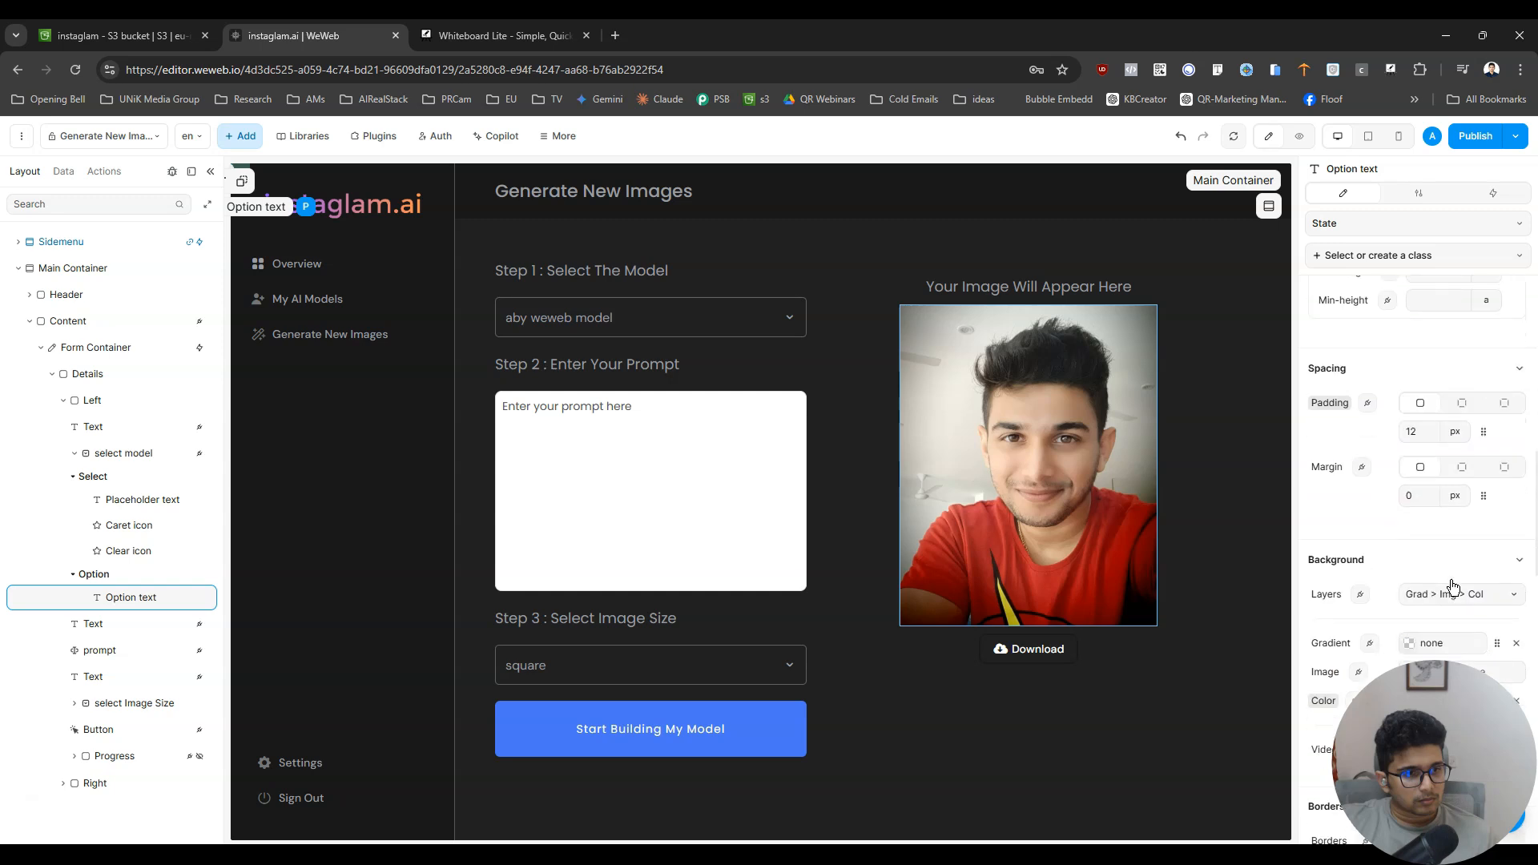
scroll(1454, 587, "down", 3)
scroll(1451, 584, "up", 3)
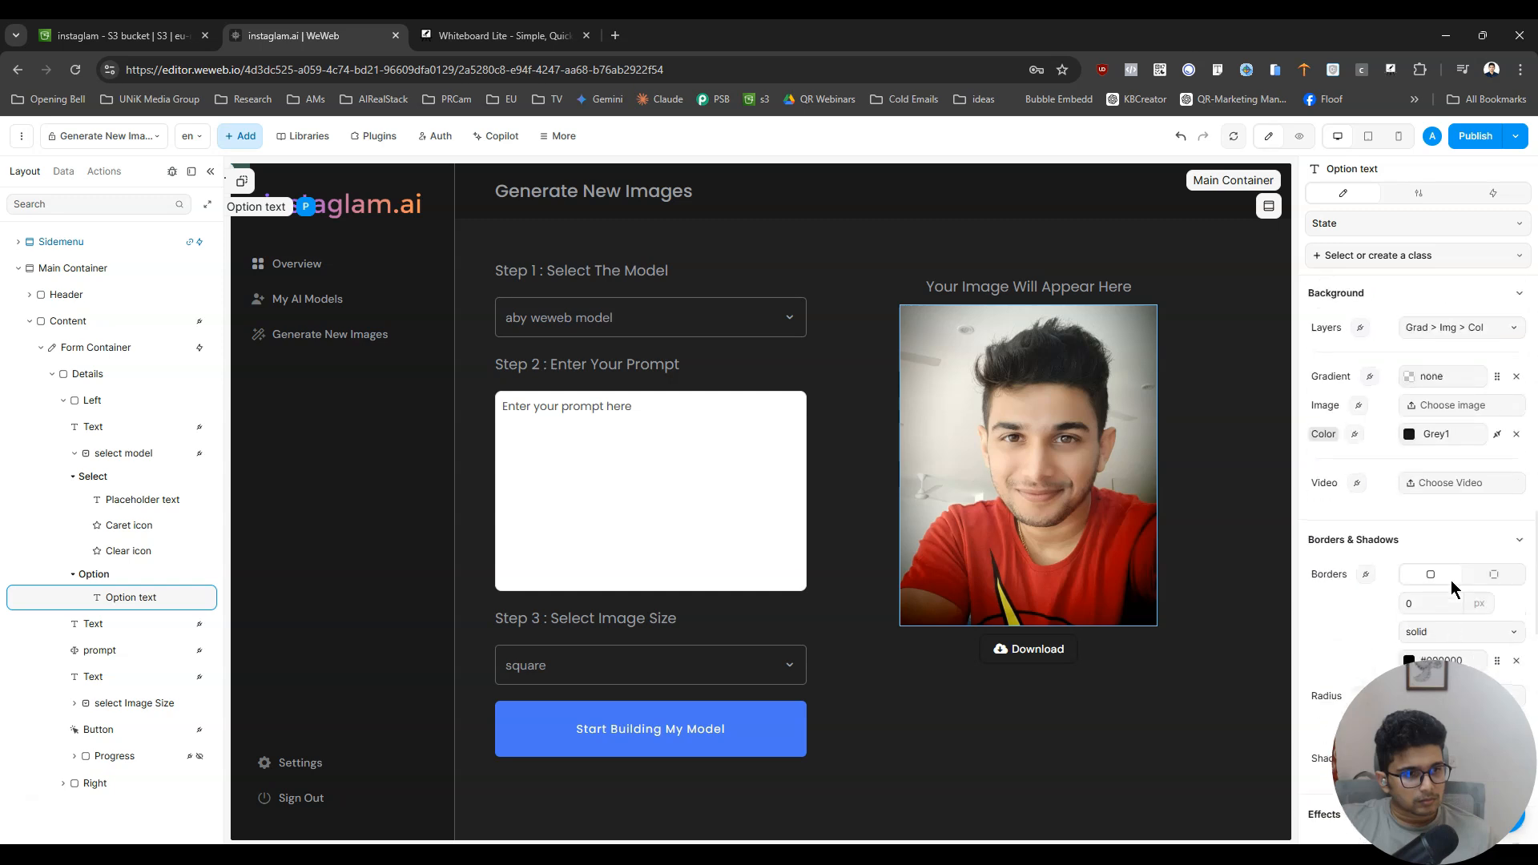
scroll(1454, 587, "down", 3)
- Preview the page and try out the model dropdown's options, finishing on aby weweb model
left_click(1312, 130)
left_click(717, 310)
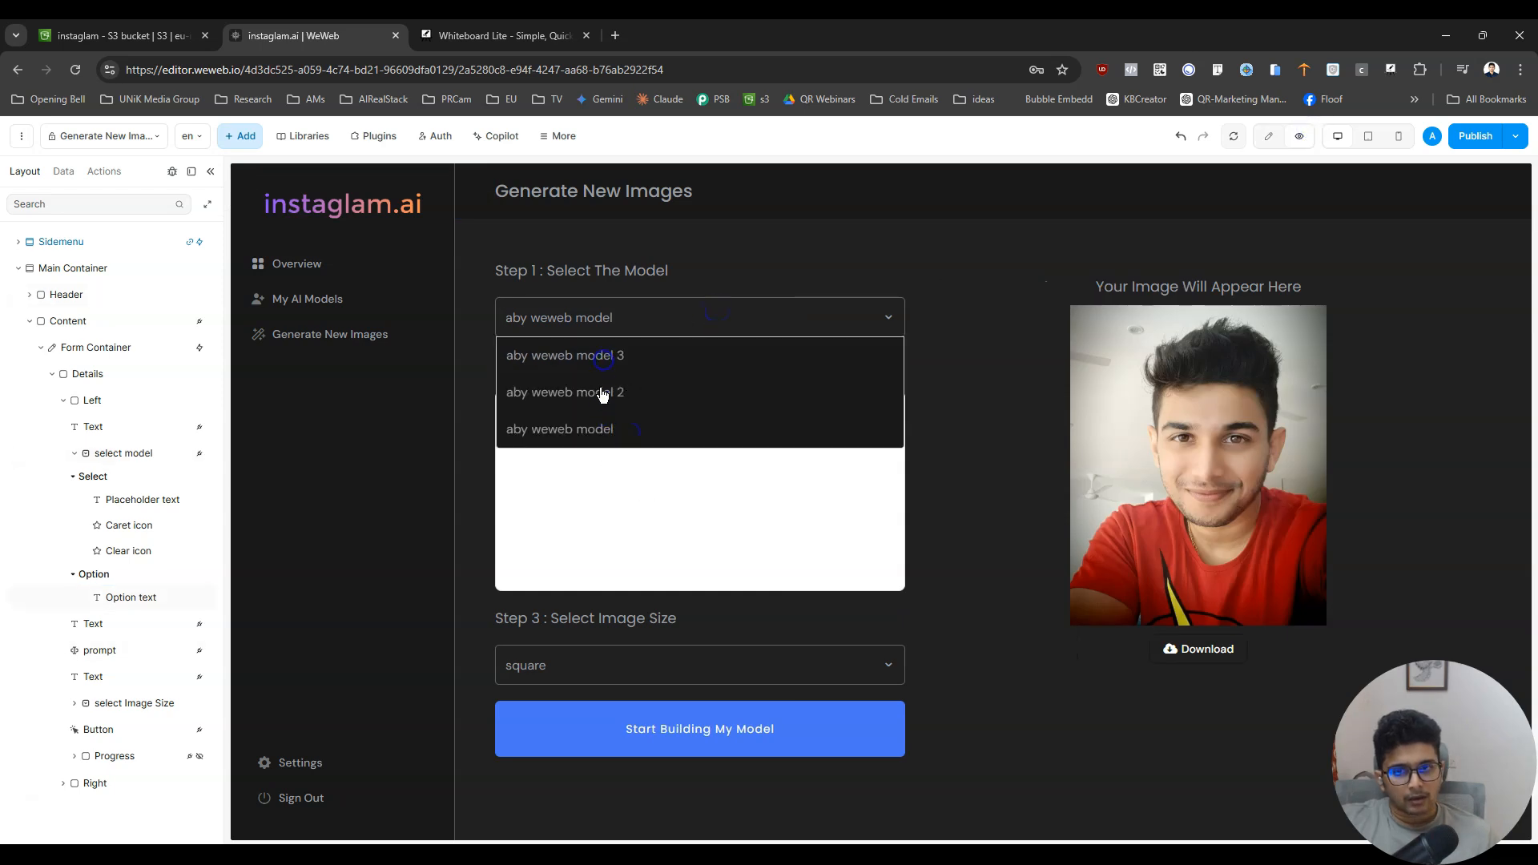
left_click(661, 311)
left_click(594, 395)
left_click(644, 305)
left_click(606, 430)
- Enter the sample text dfghfghfghfghfghfghfgh in the previewed page's prompt field
left_click(603, 489)
type("dfghfghfghfghfghfghfgh")
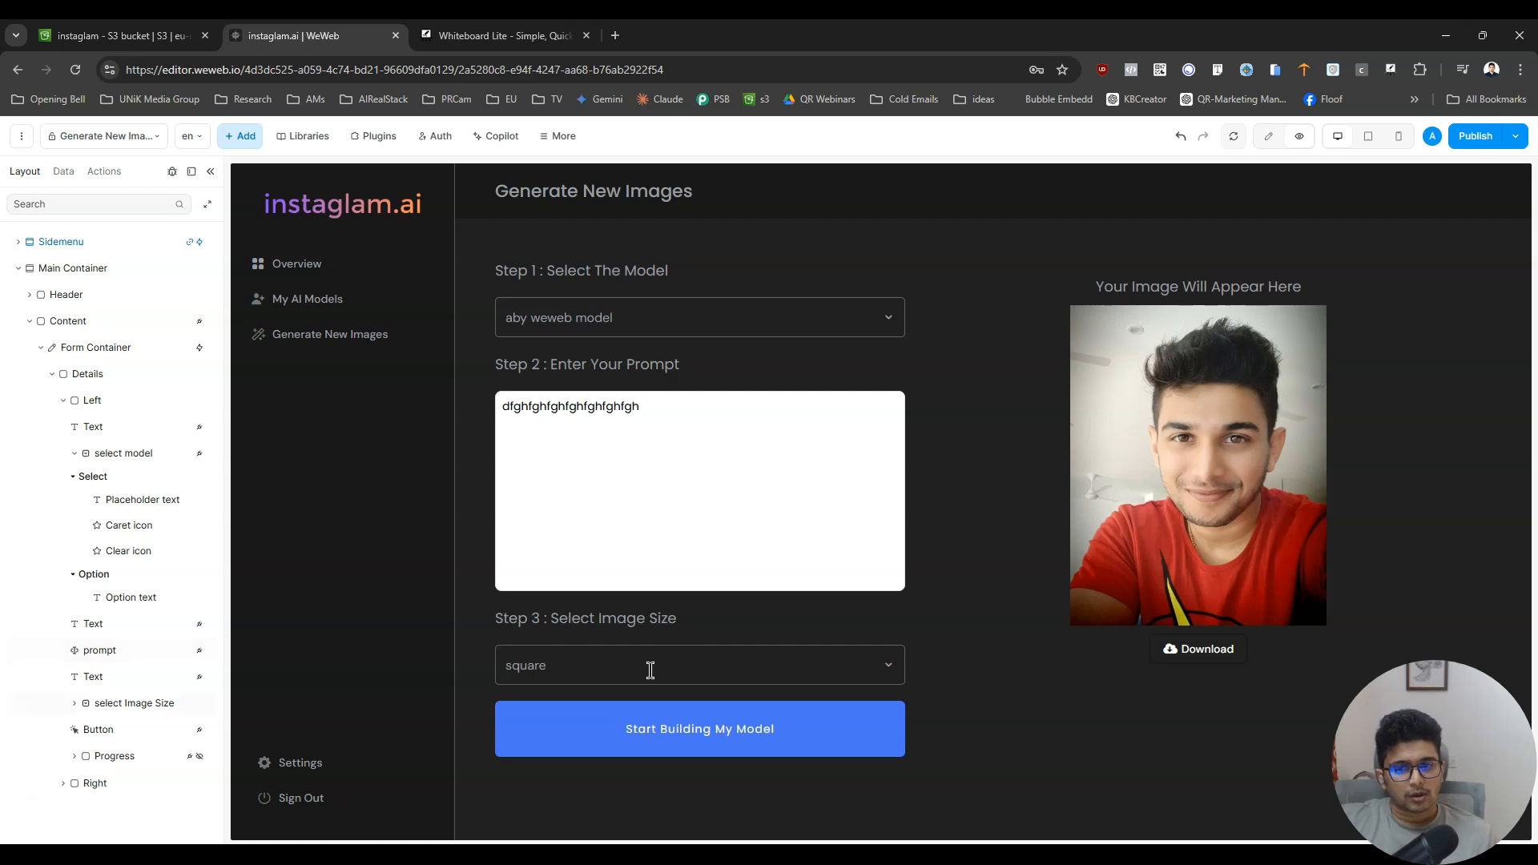
- Test the previewed image size dropdown with portrait_4_3 and portrait_16_9, finishing on square
left_click(651, 670)
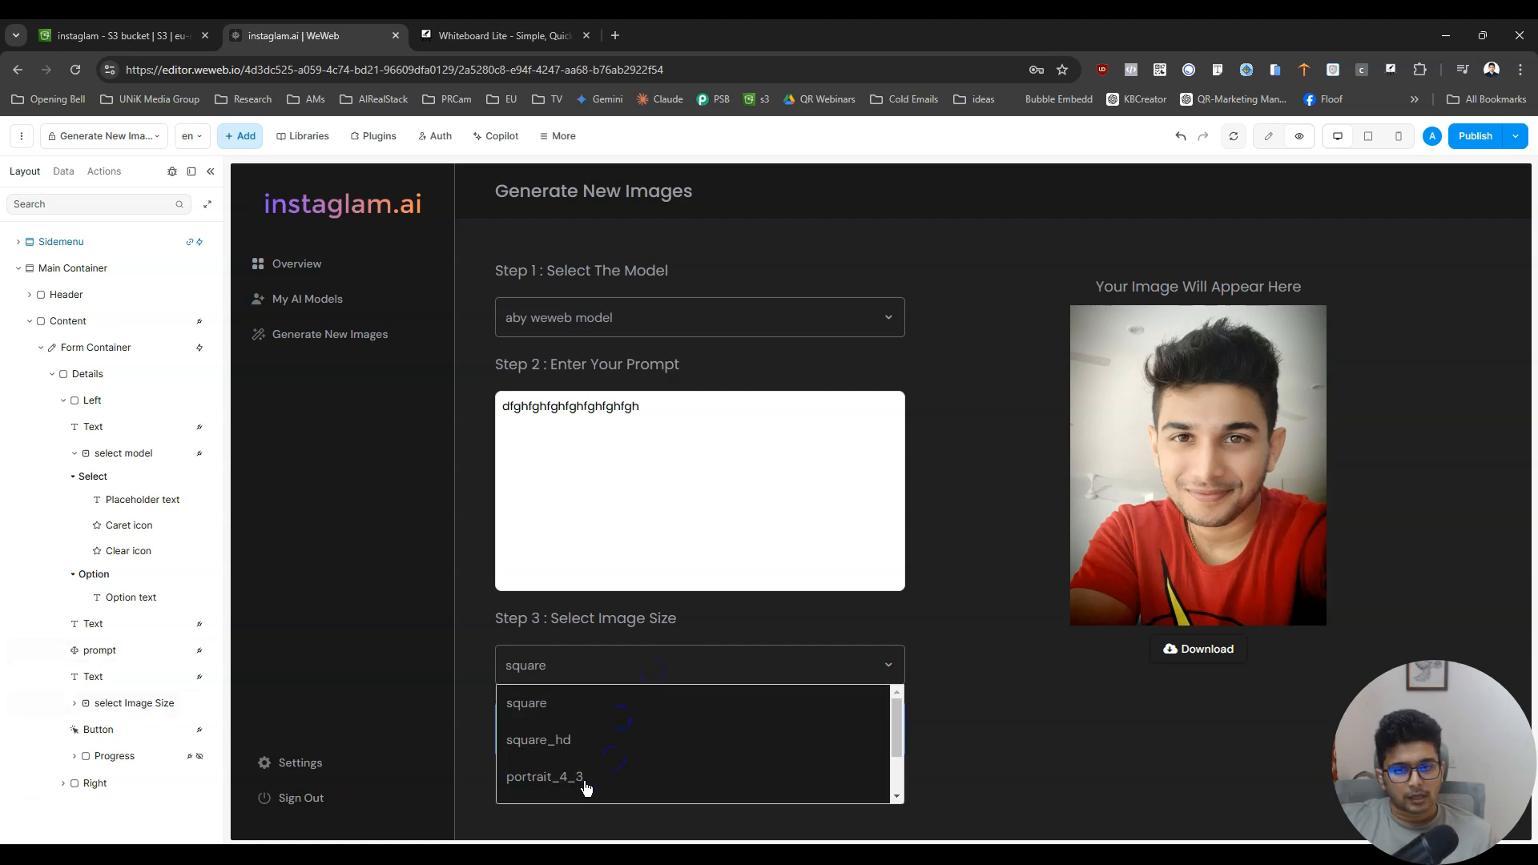
left_click(540, 778)
left_click(584, 659)
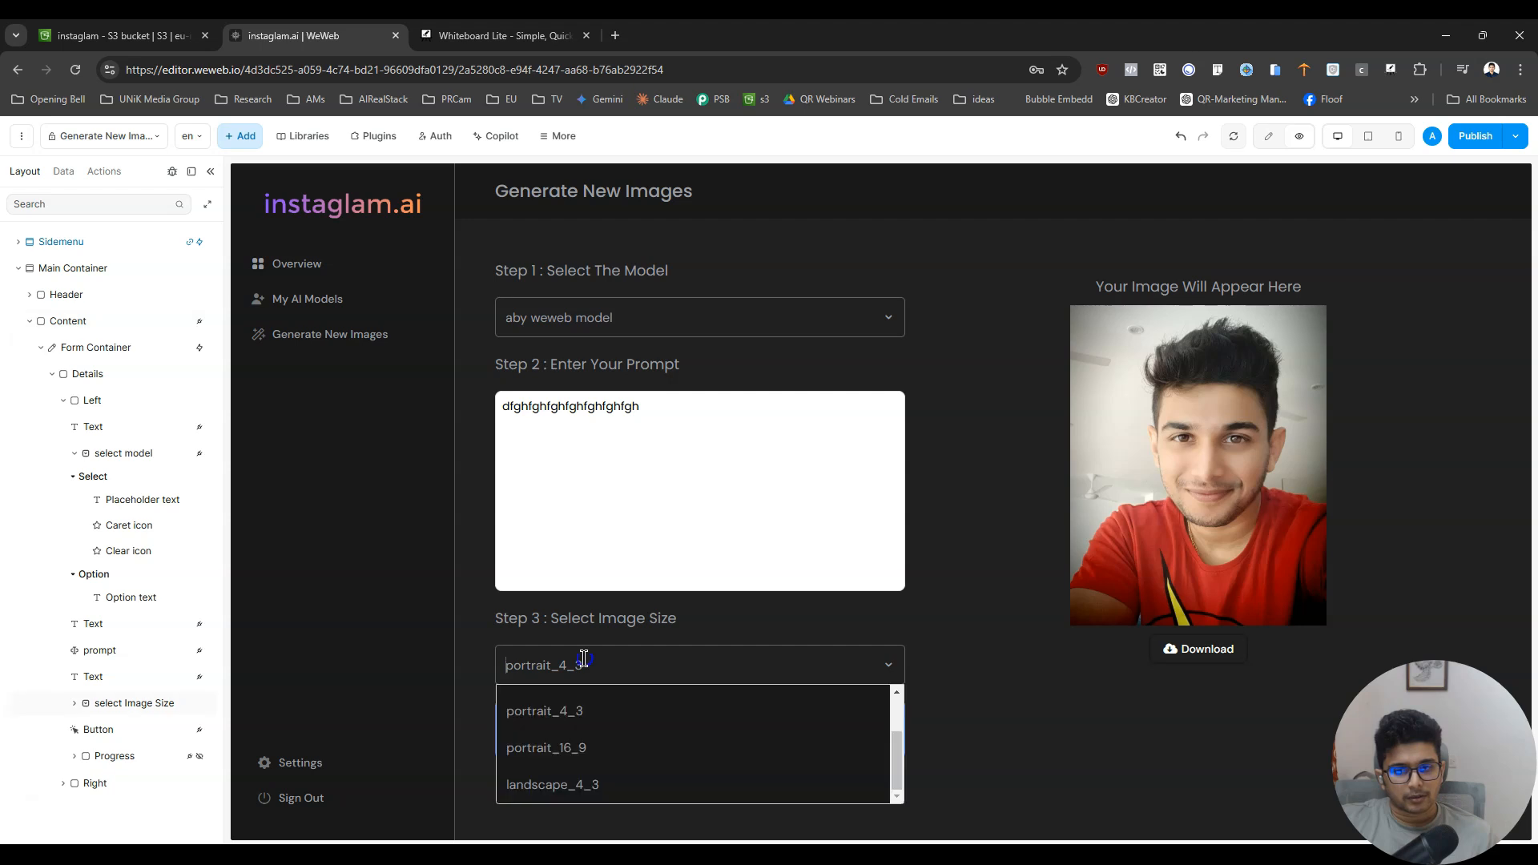
left_click(570, 757)
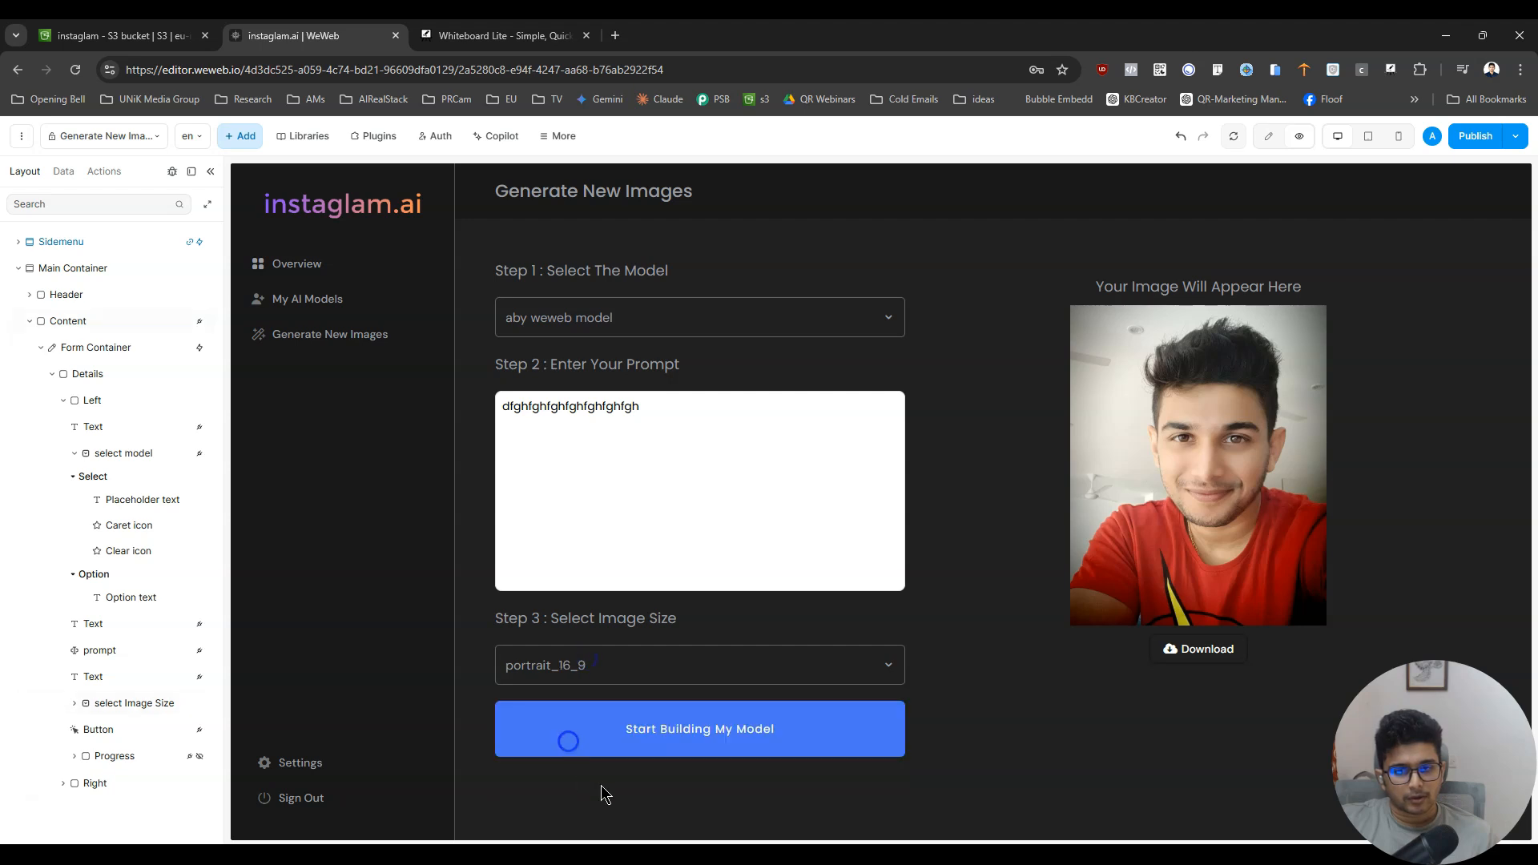
left_click(659, 658)
scroll(621, 769, "up", 3)
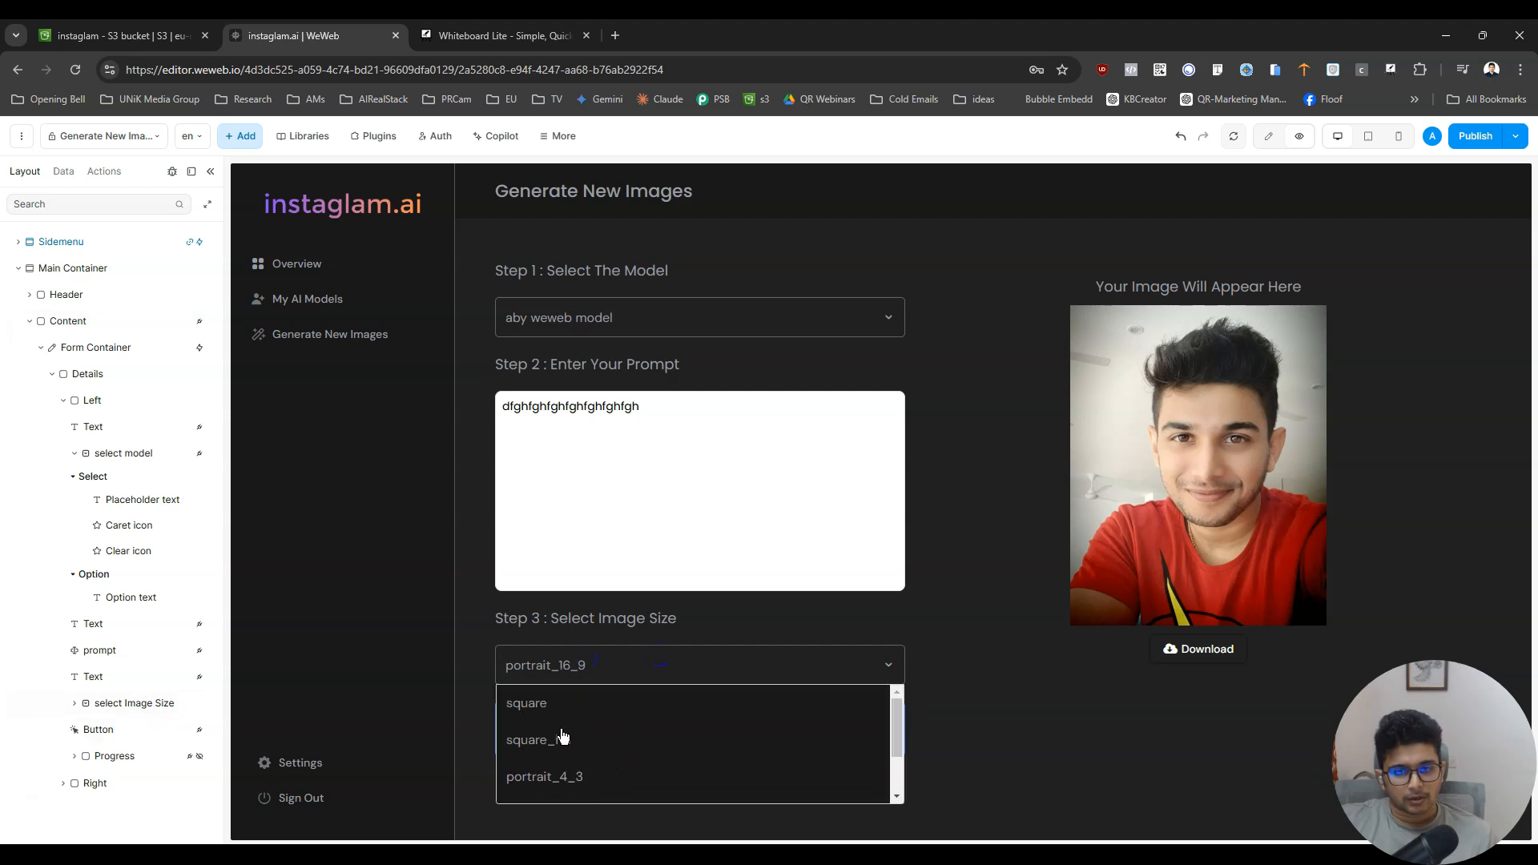
left_click(555, 713)
left_click(907, 602)
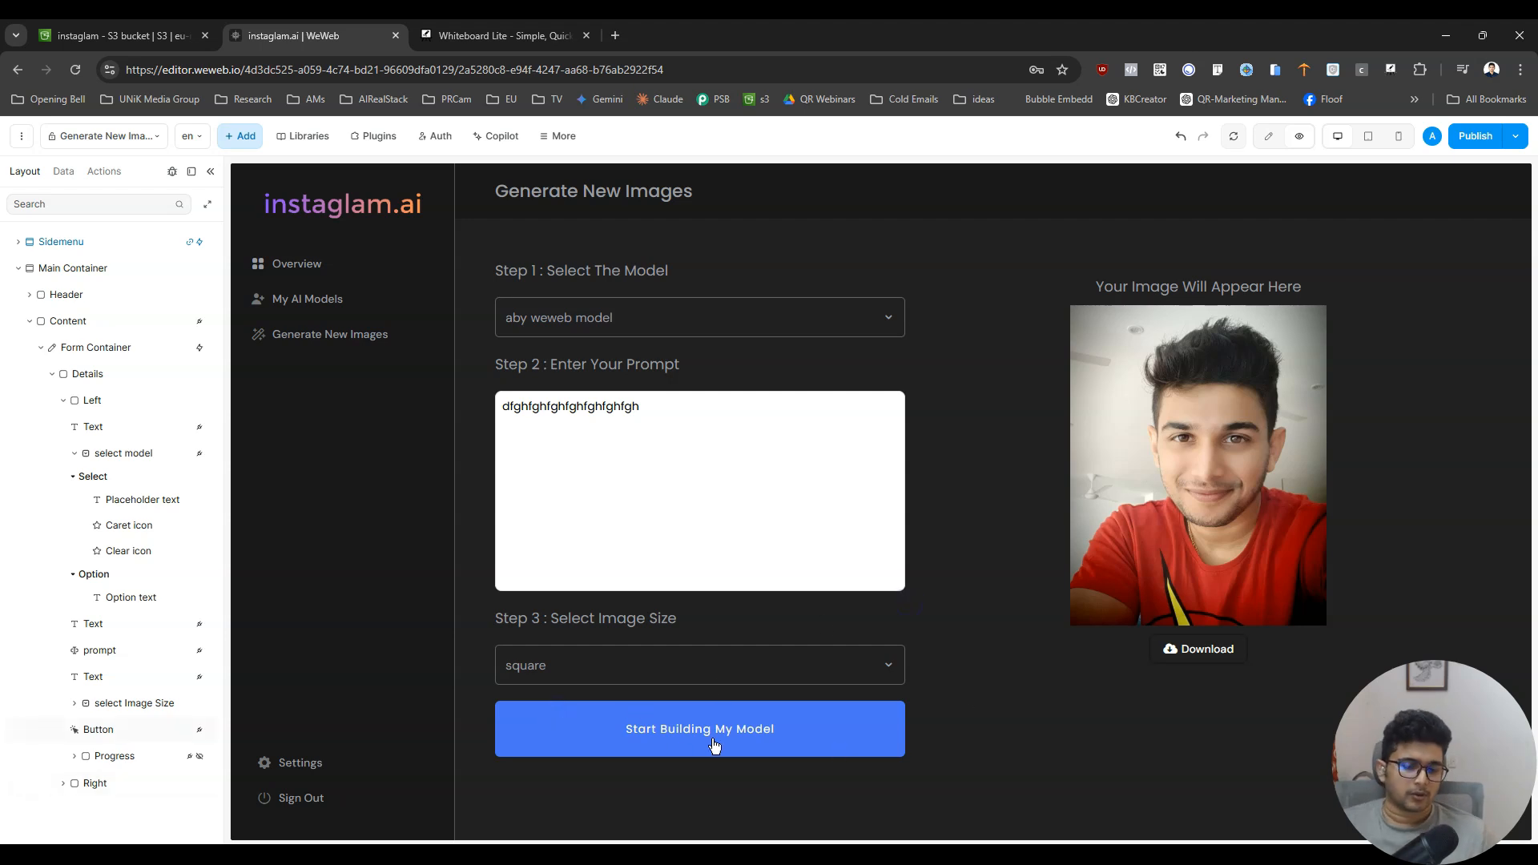
- Change the label of the blue button under the image size dropdown to "Generate My Image" and preview the page
left_click(1268, 135)
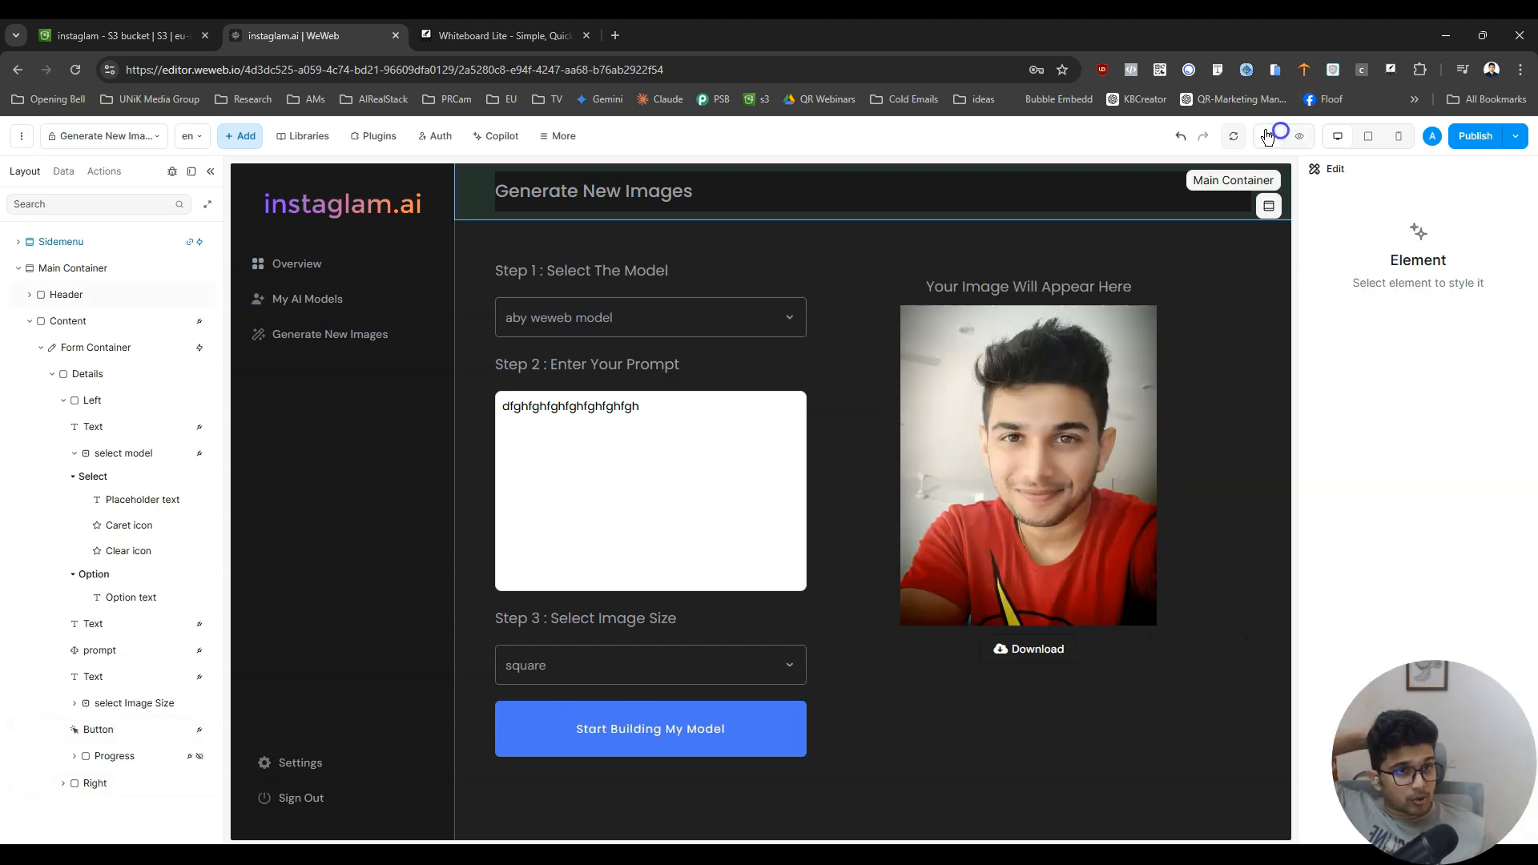
double_click(643, 733)
type("Generate ")
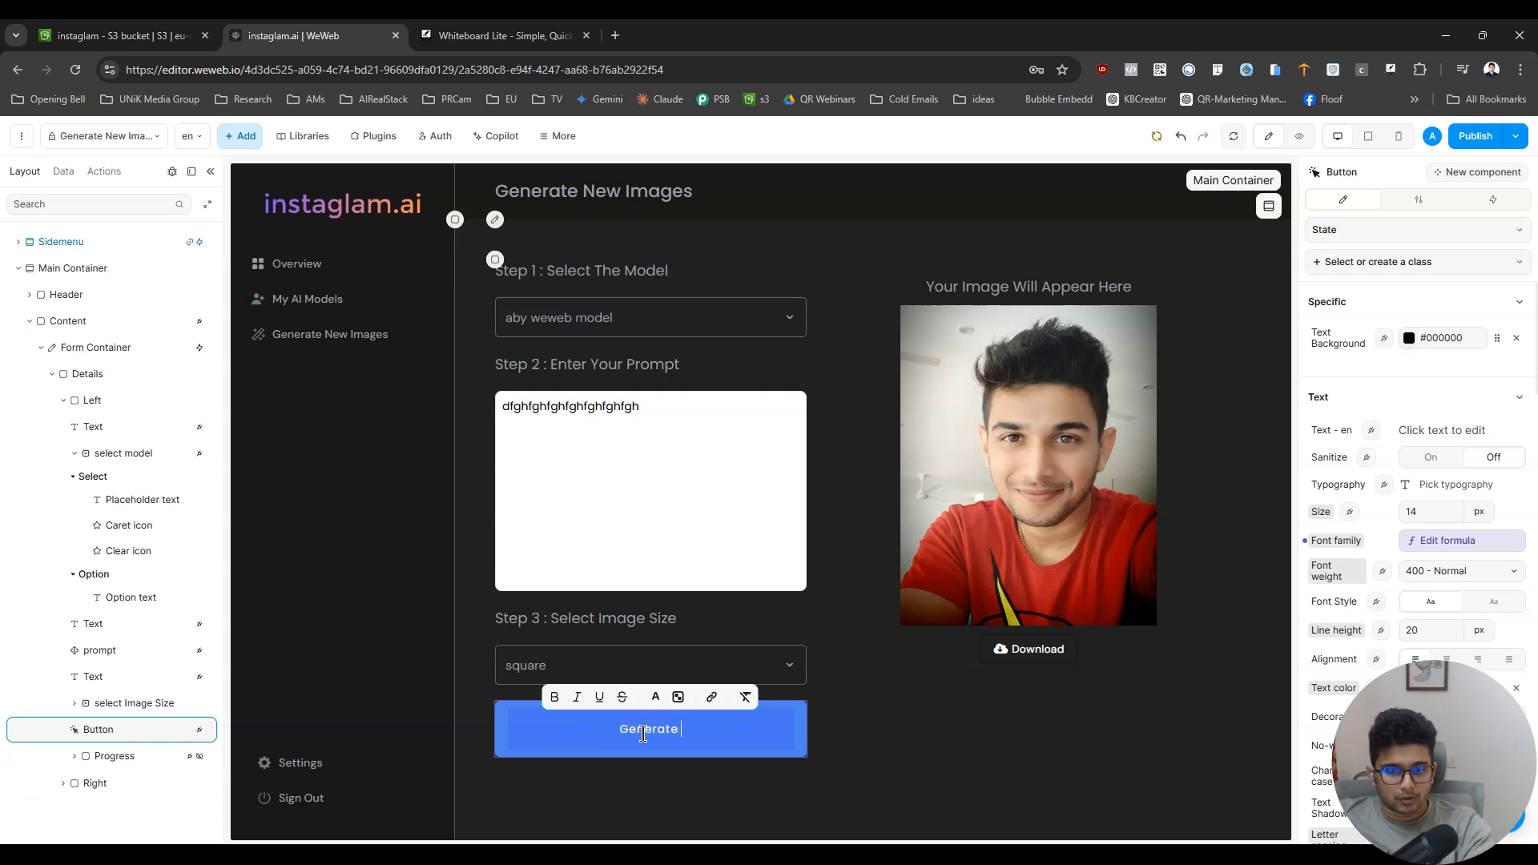
type("My Image")
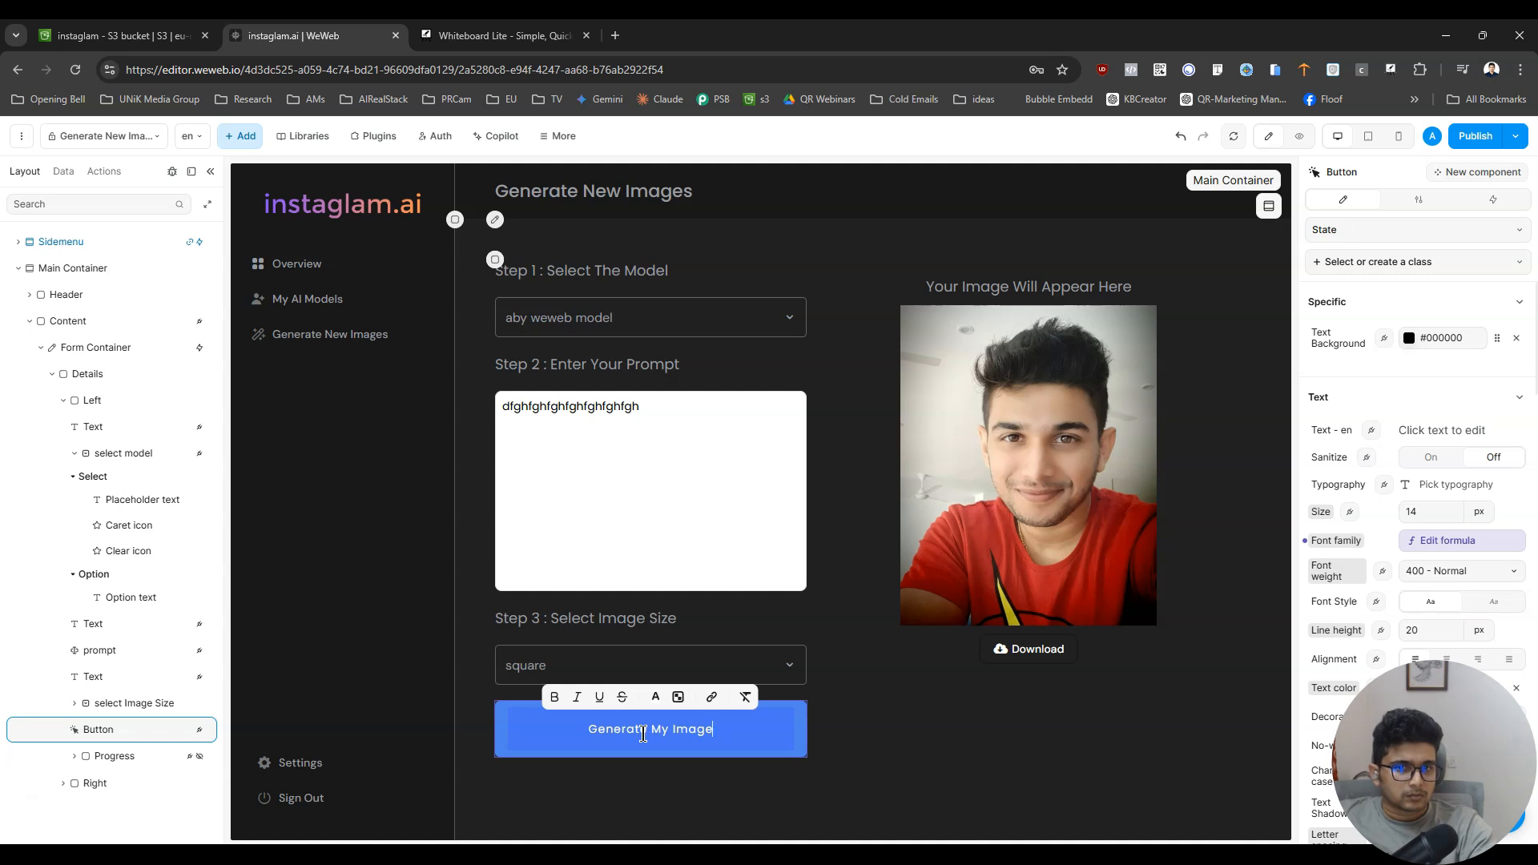
left_click(1110, 536)
left_click(1300, 135)
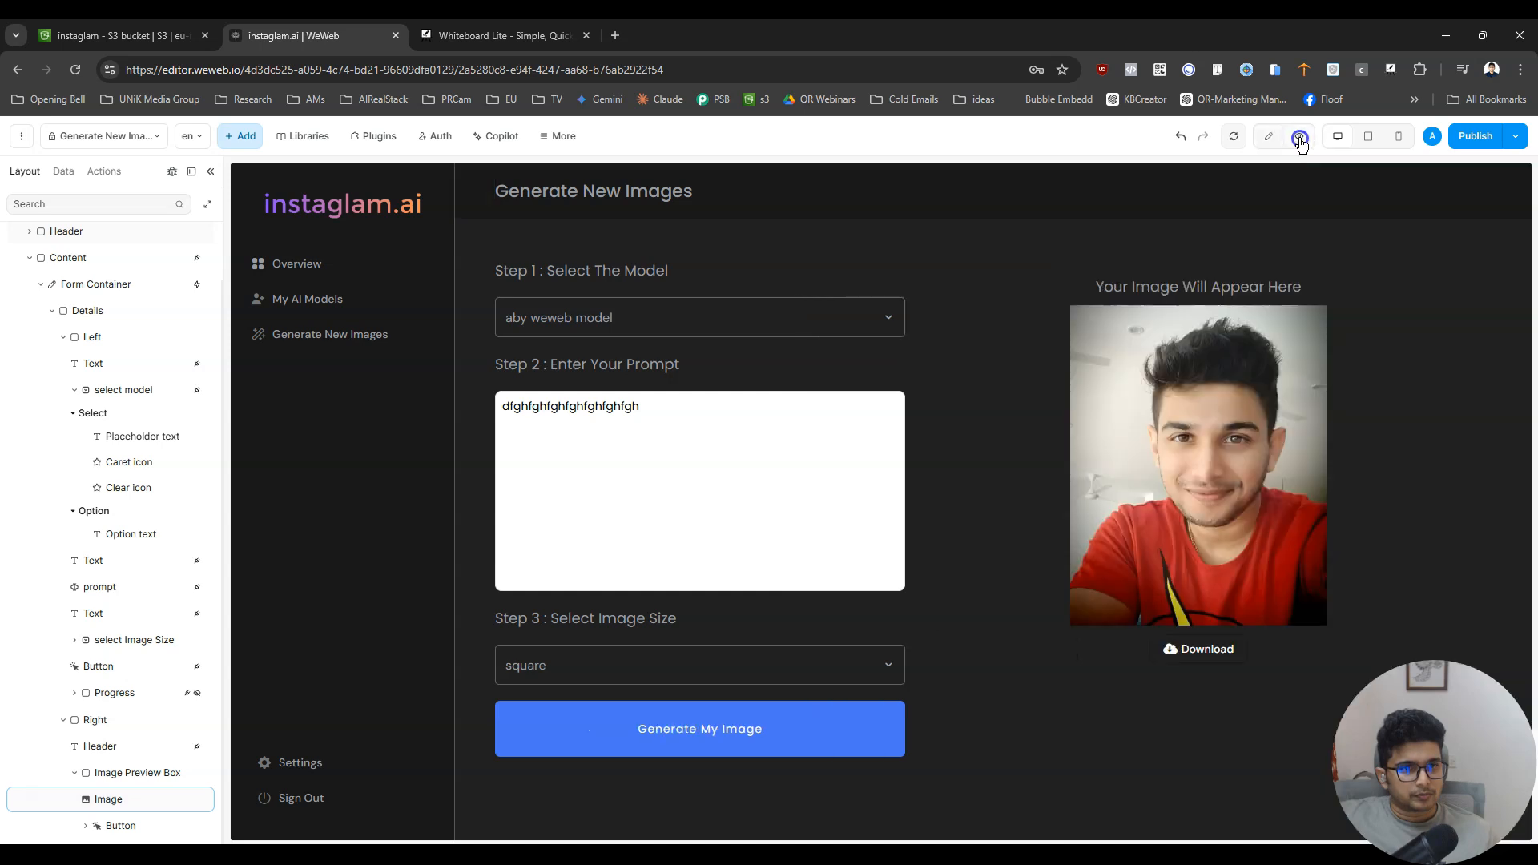
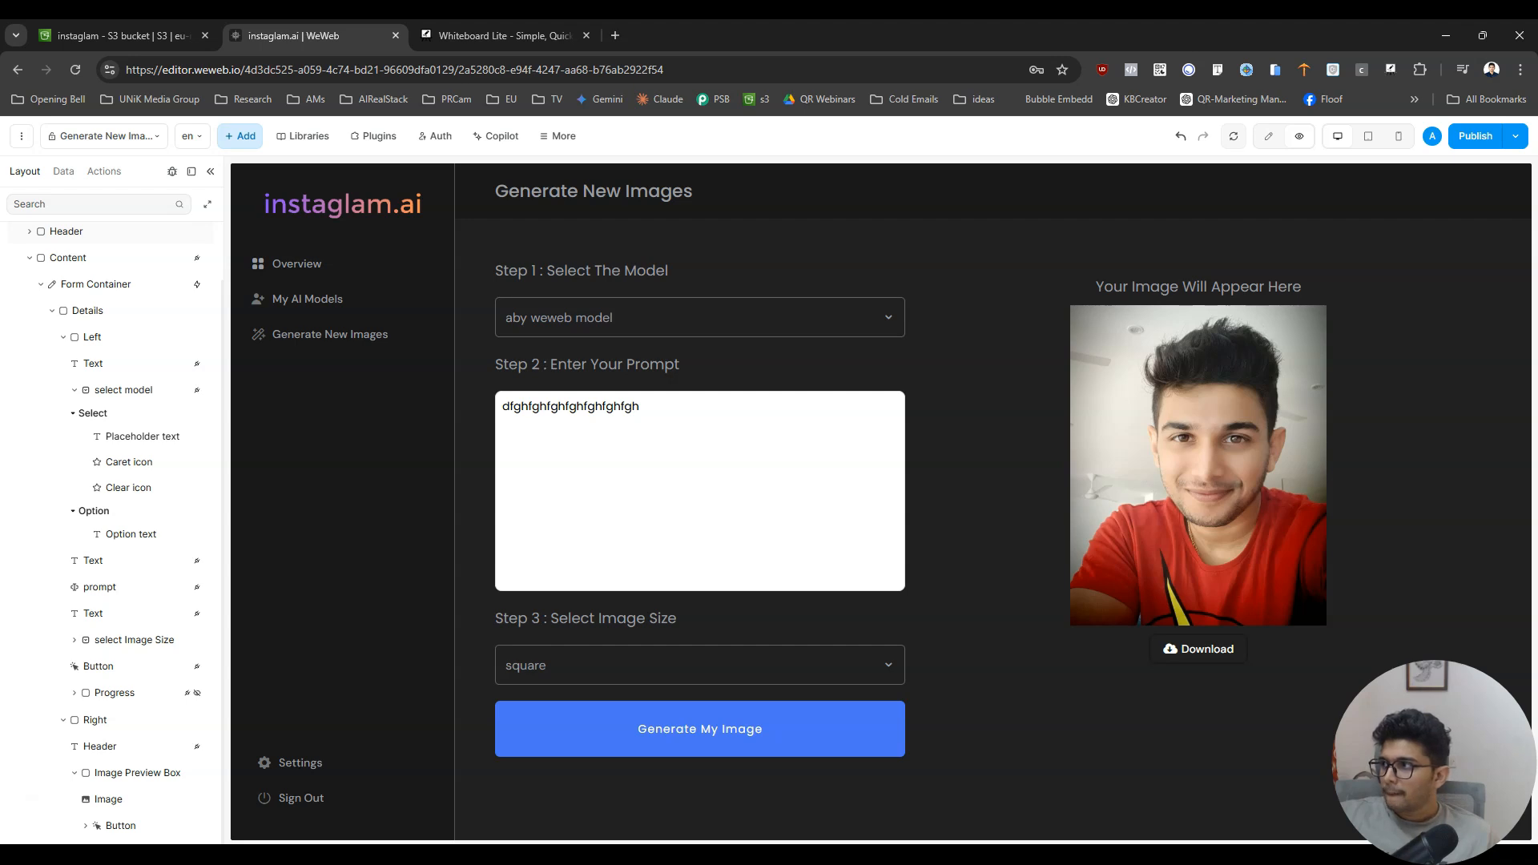
- Return to editing the page and ensure the image size dropdown, prompt field and model dropdown are all set as required
left_click(1269, 136)
left_click(731, 729)
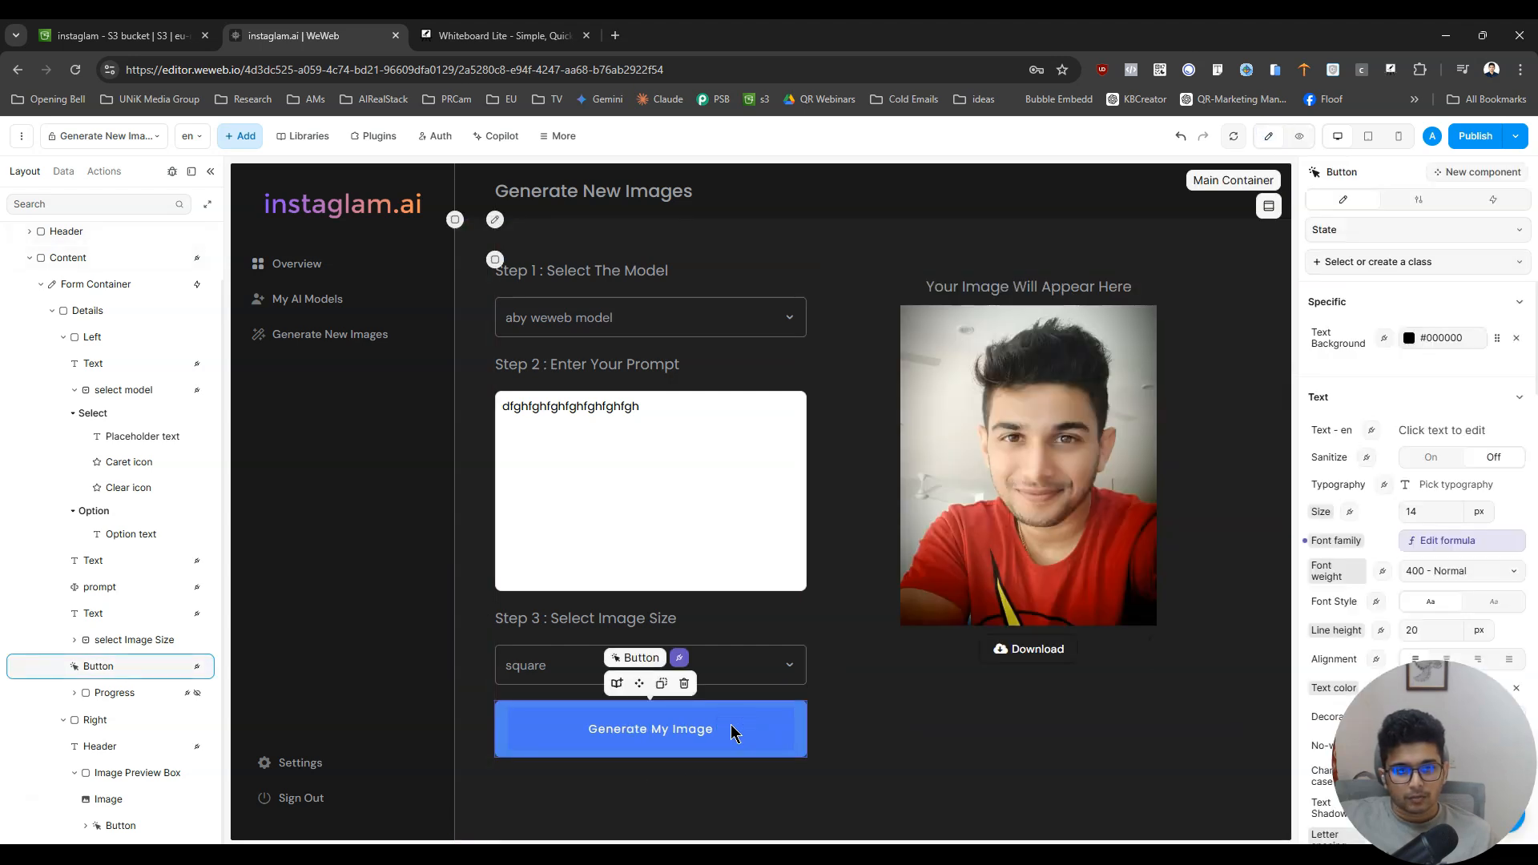
left_click(761, 659)
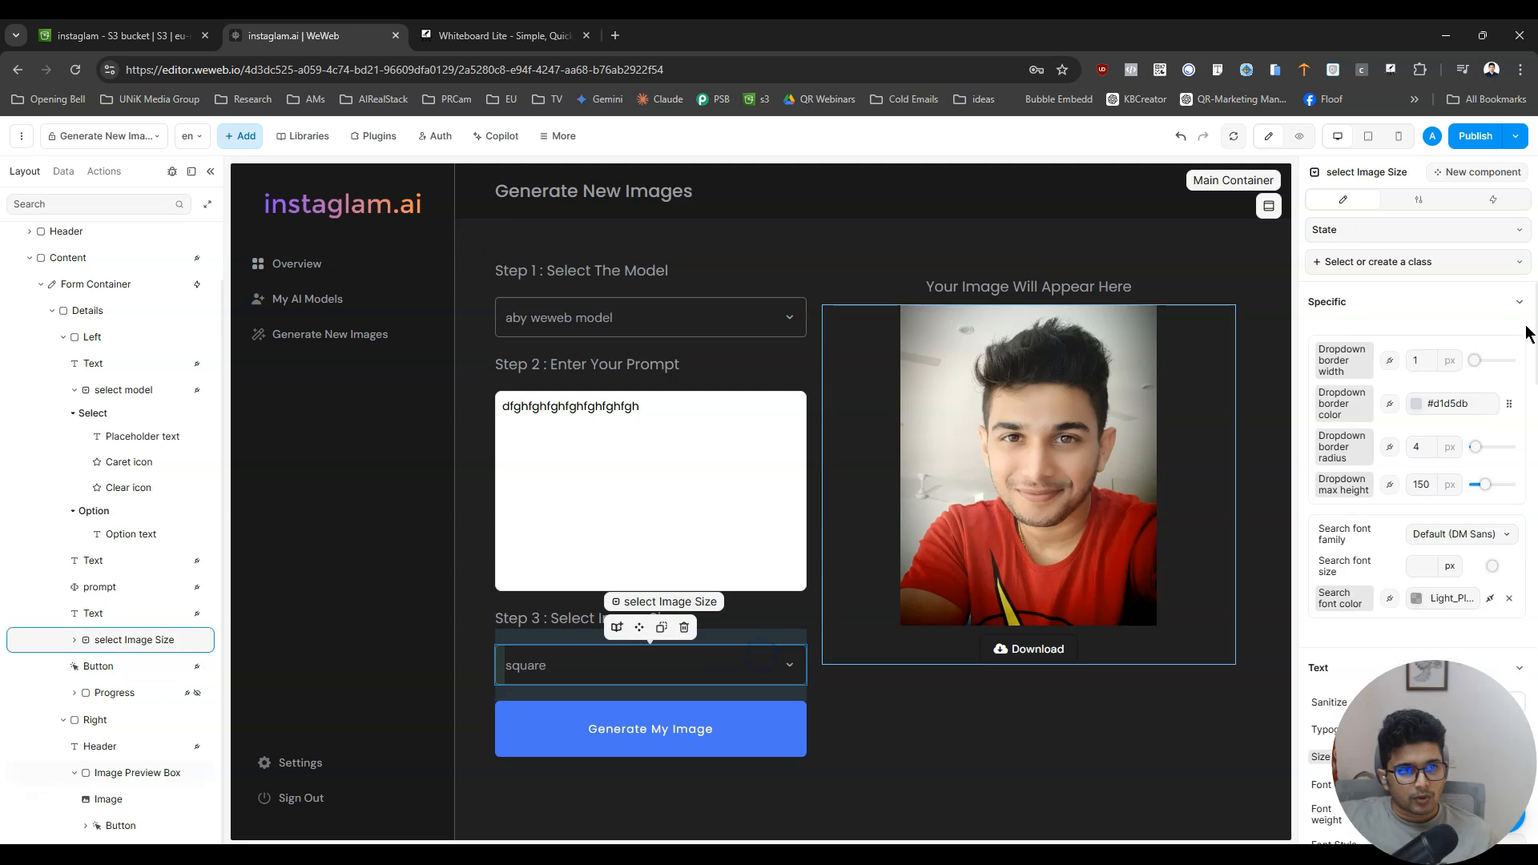
left_click(1418, 202)
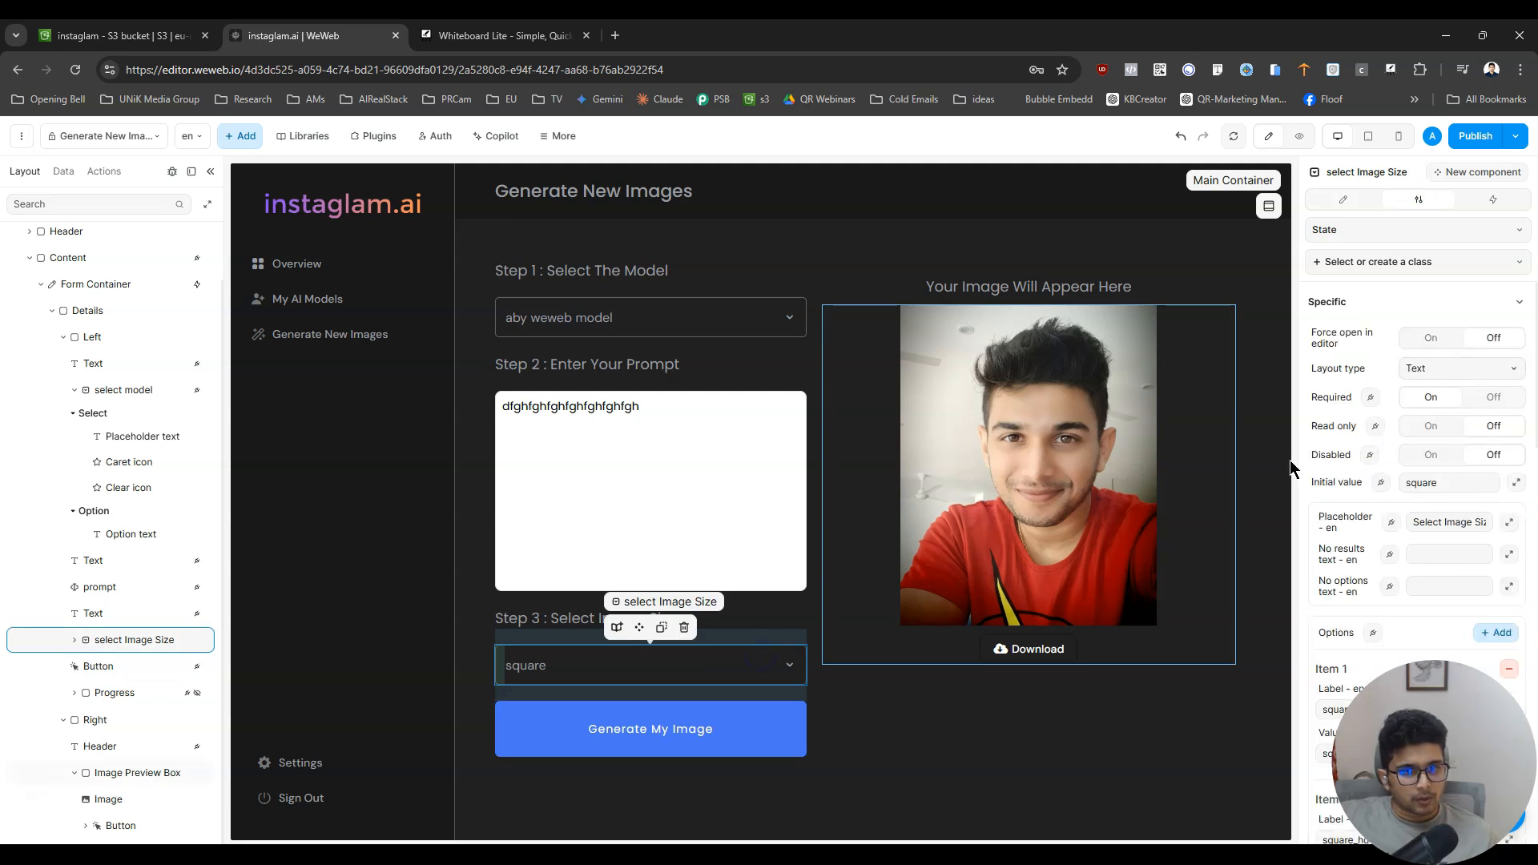
left_click(714, 479)
left_click(1434, 453)
left_click(672, 317)
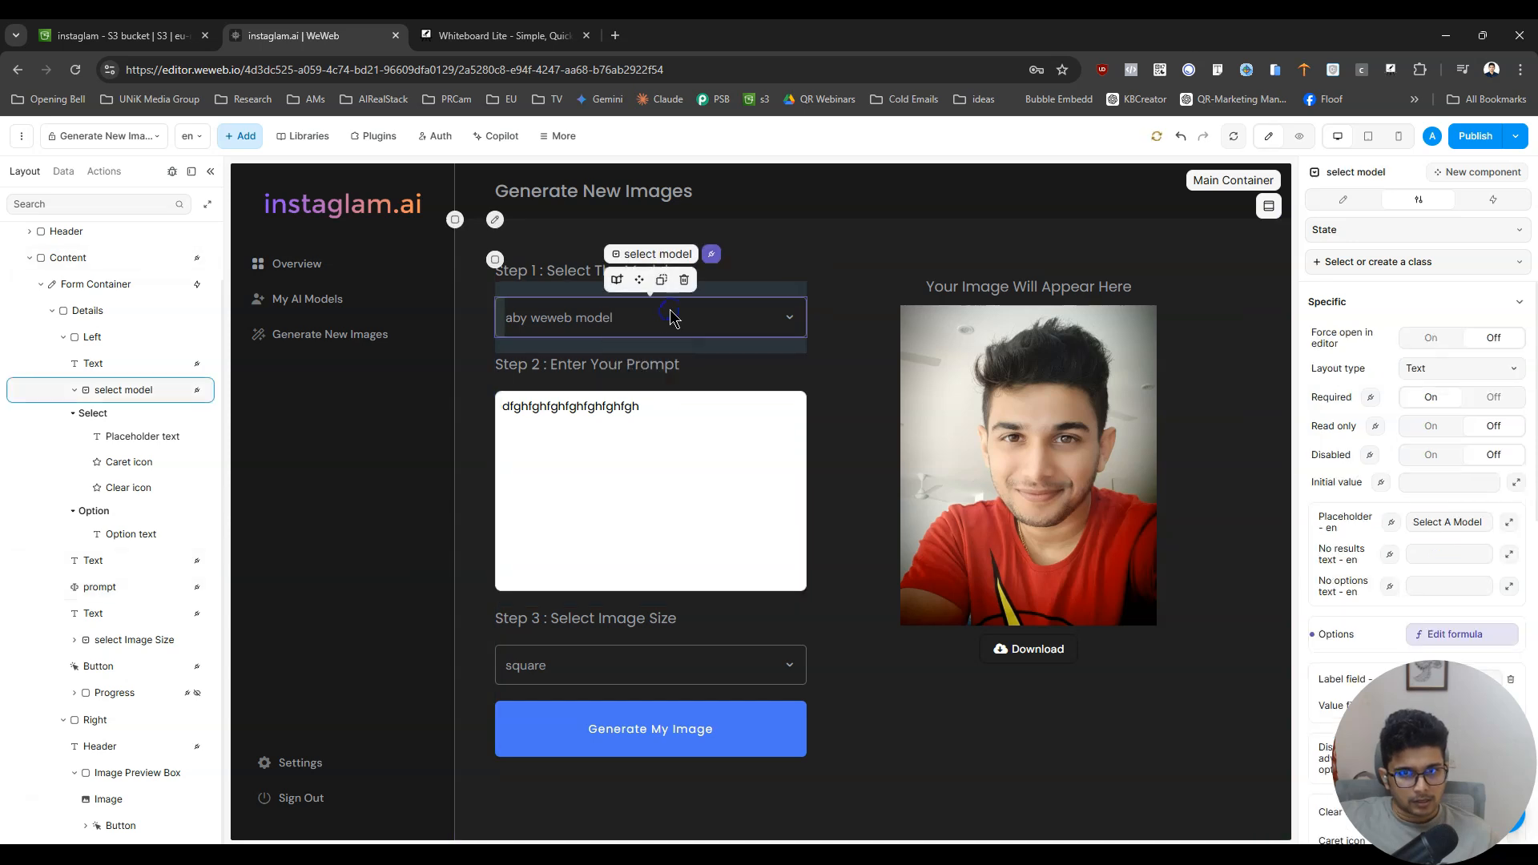
left_click(1432, 398)
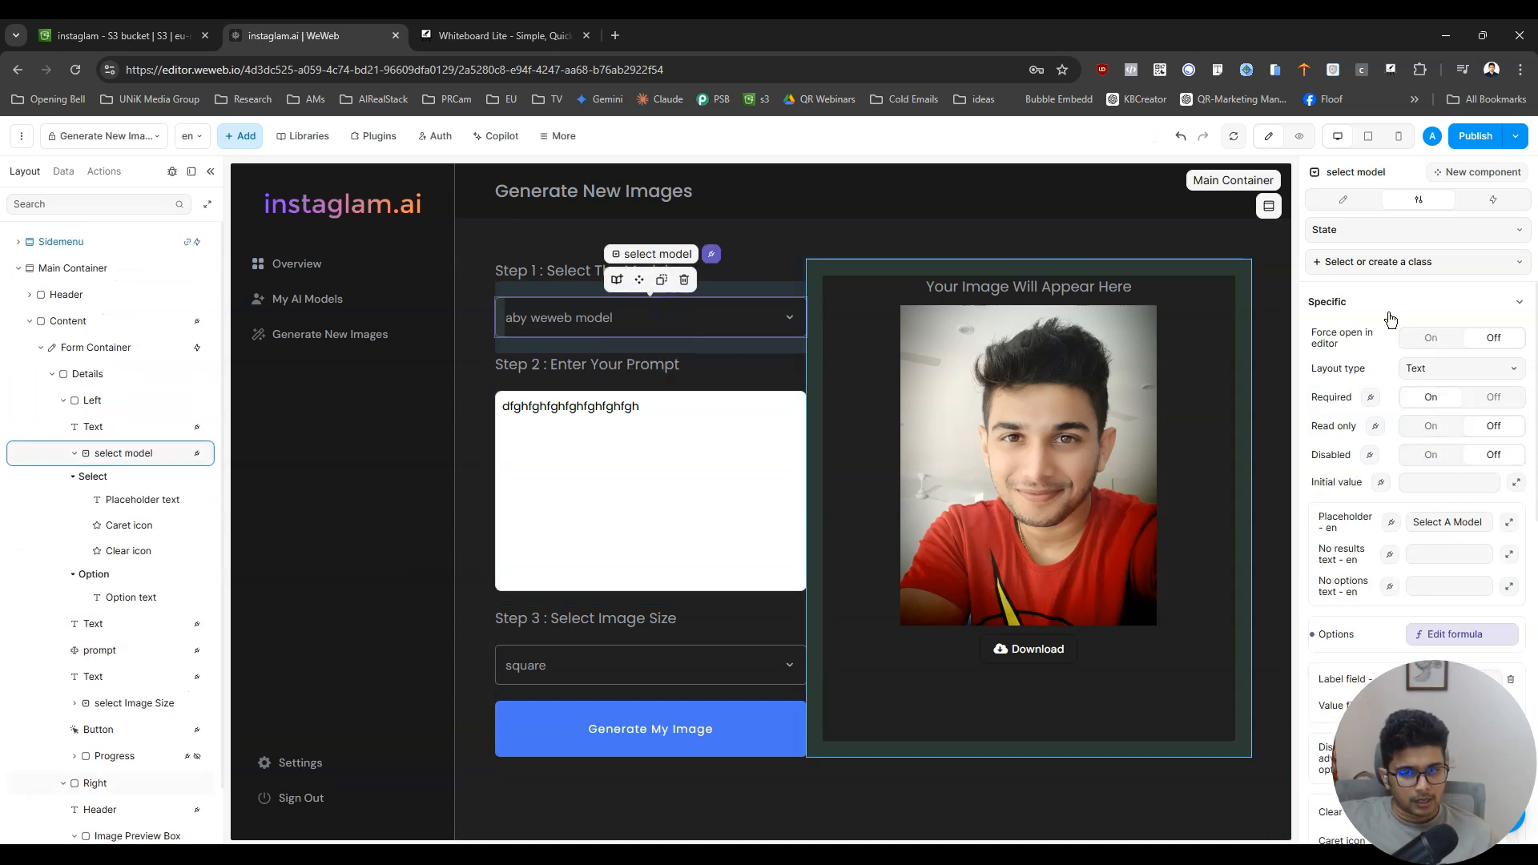
- Open the Form Container's on-submit workflow named Build Model Button Click
left_click(713, 733)
left_click(1495, 199)
left_click(1390, 384)
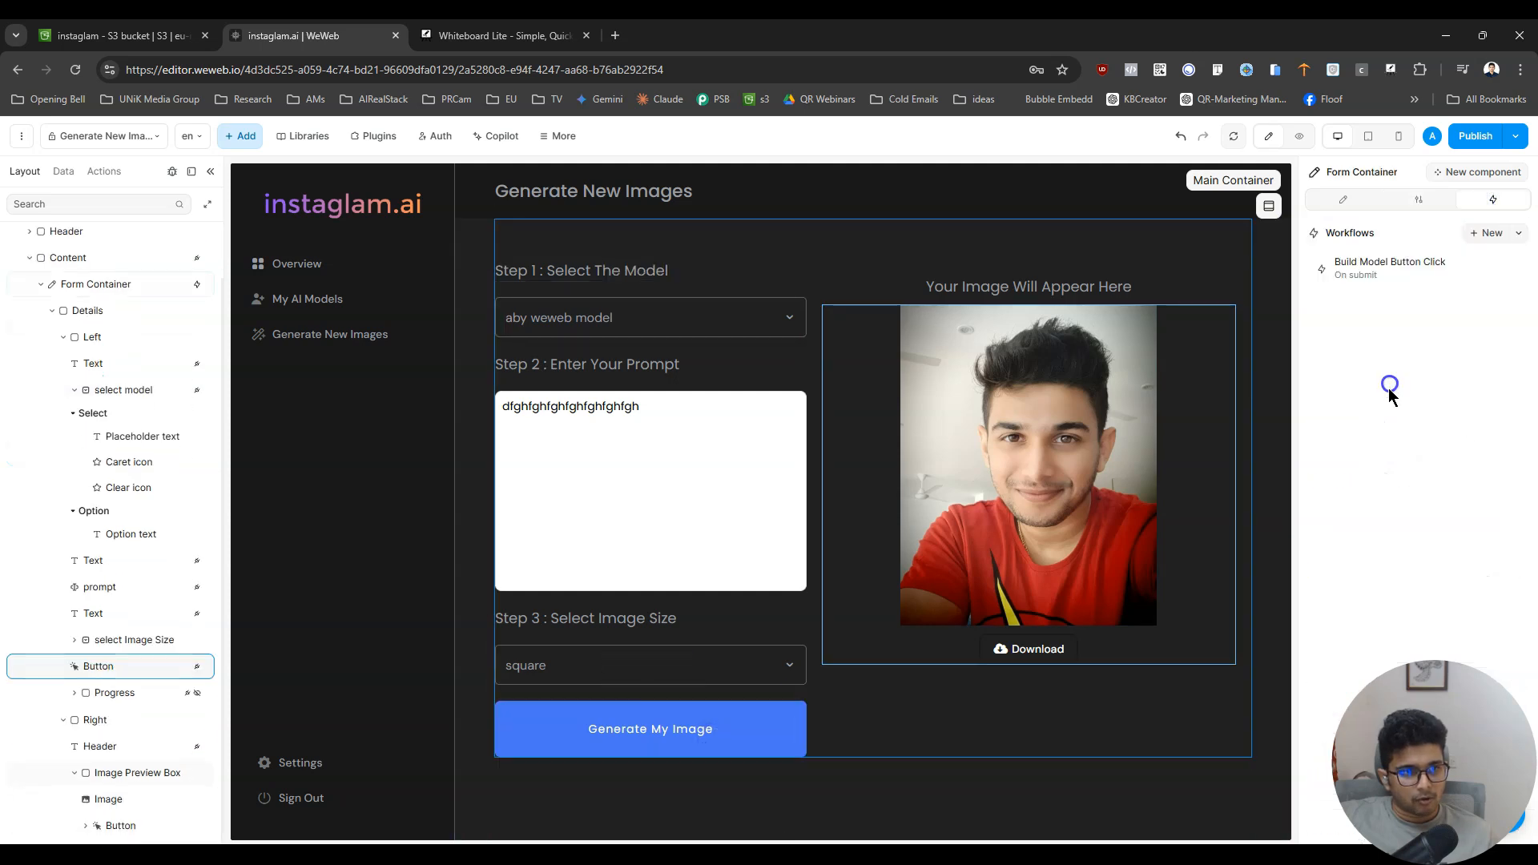
left_click(1403, 260)
- Delete all existing actions from the Build Model Button Click workflow and clear the logs
left_click(862, 324)
left_click(892, 470)
left_click(862, 325)
left_click(890, 470)
left_click(811, 326)
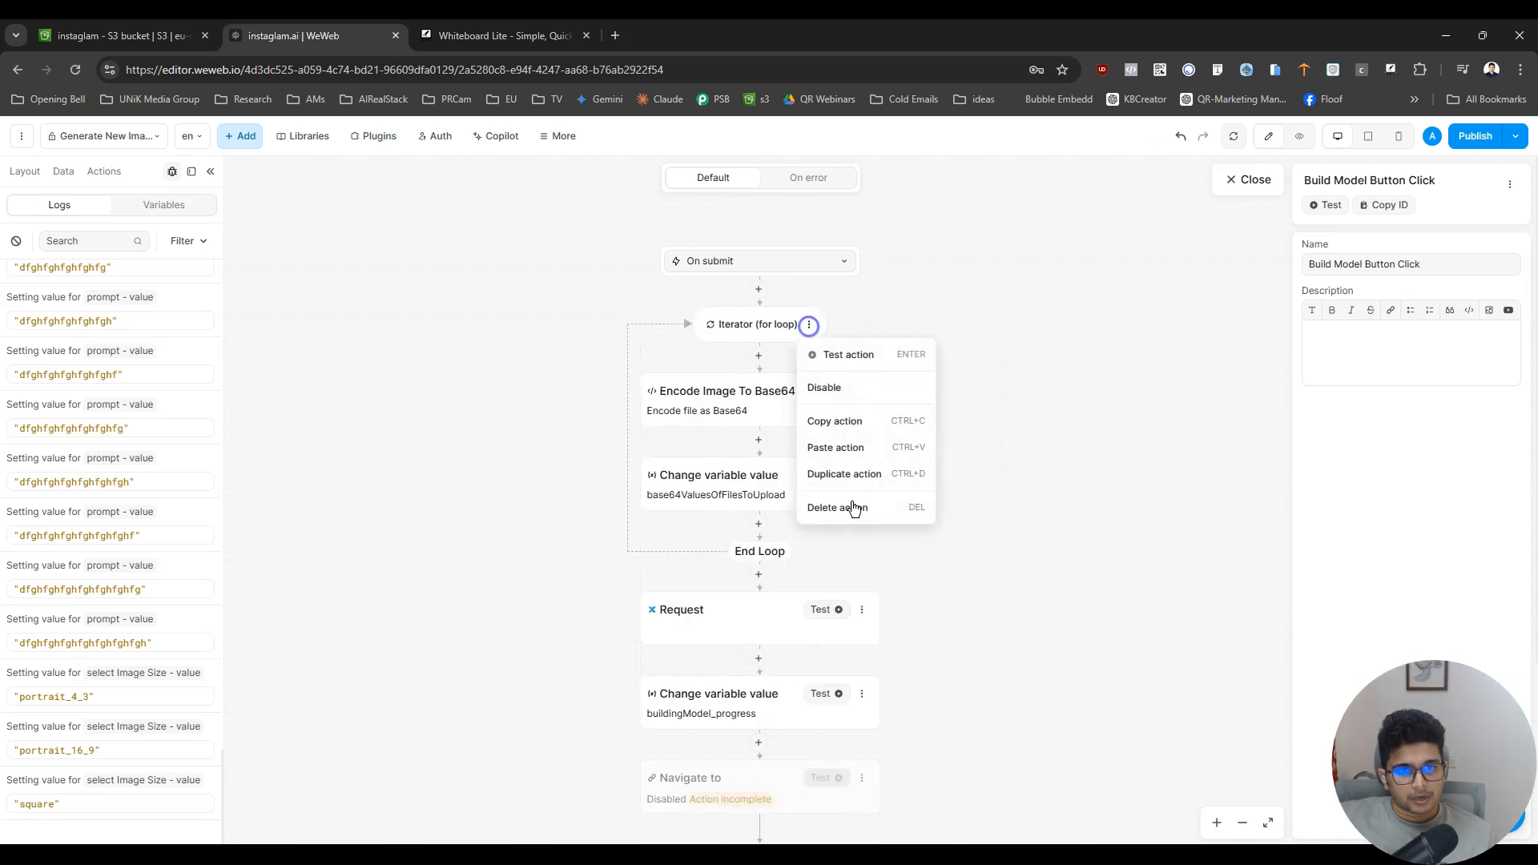
left_click(853, 507)
left_click(859, 324)
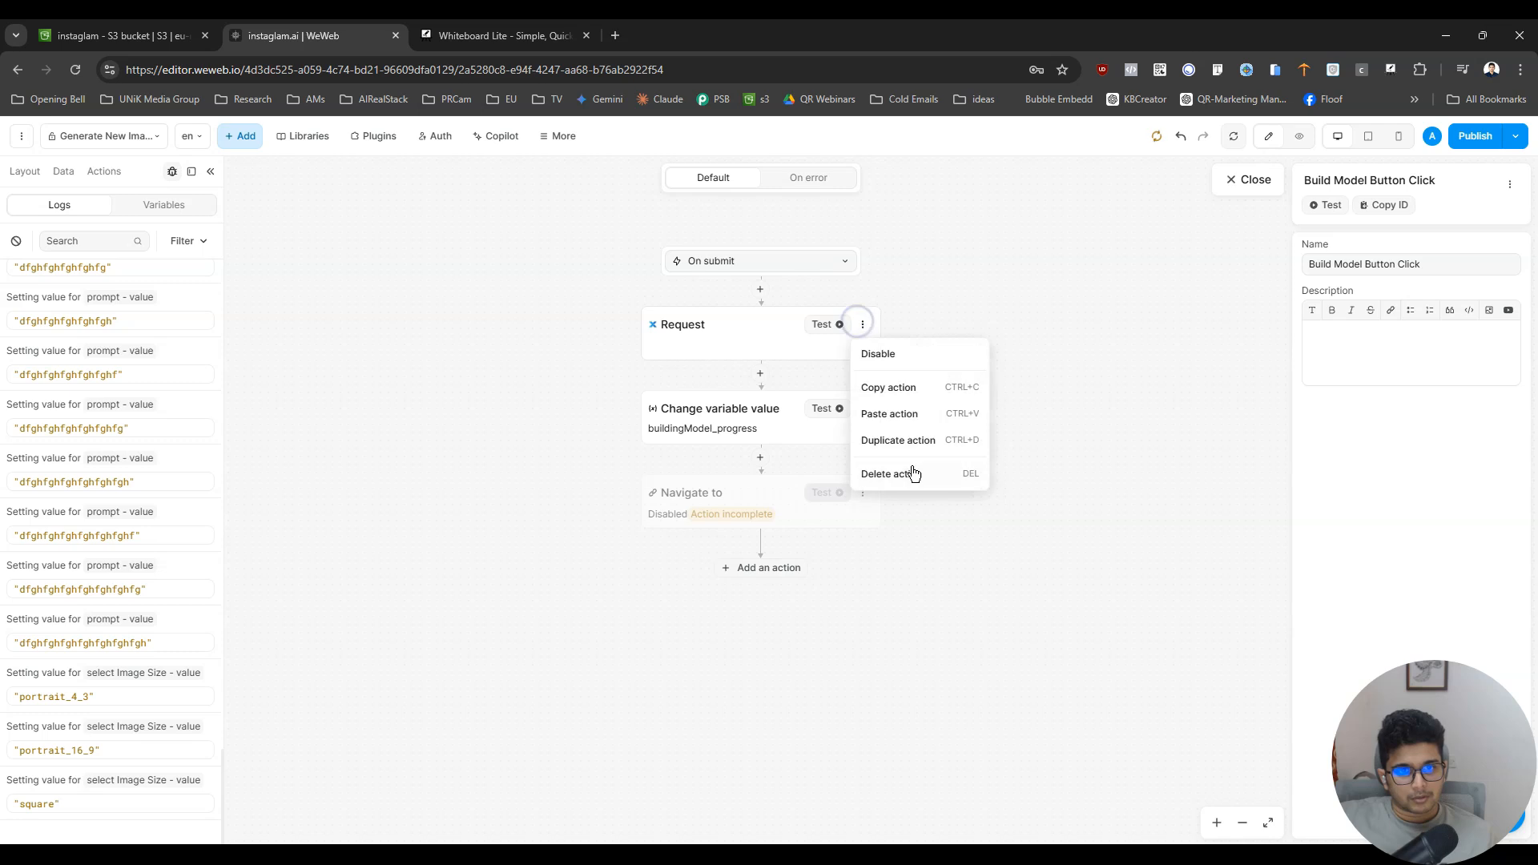
left_click(910, 469)
left_click(862, 324)
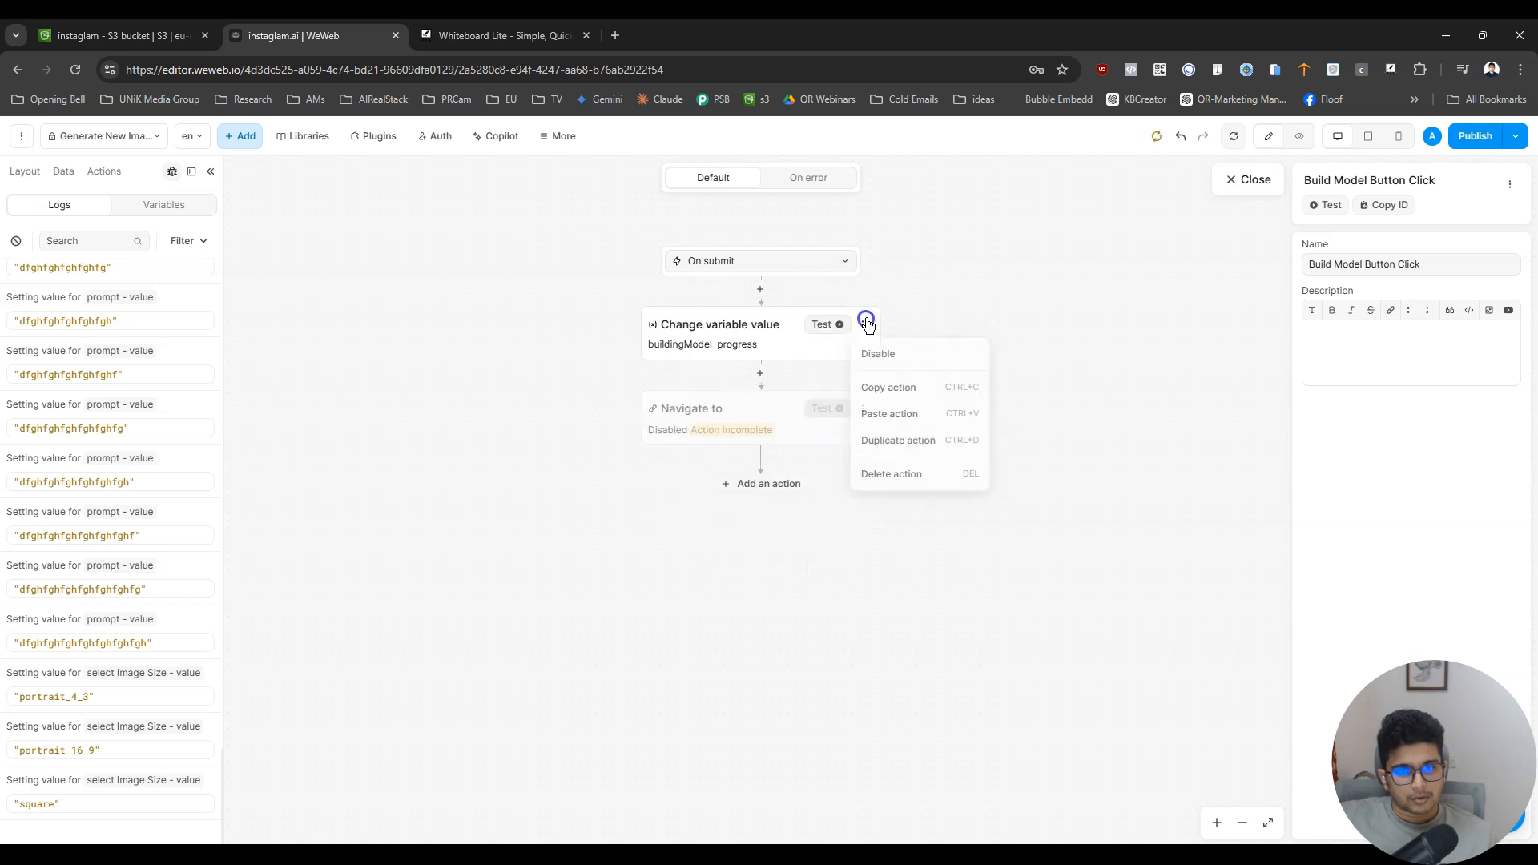
left_click(916, 473)
left_click(865, 324)
left_click(929, 480)
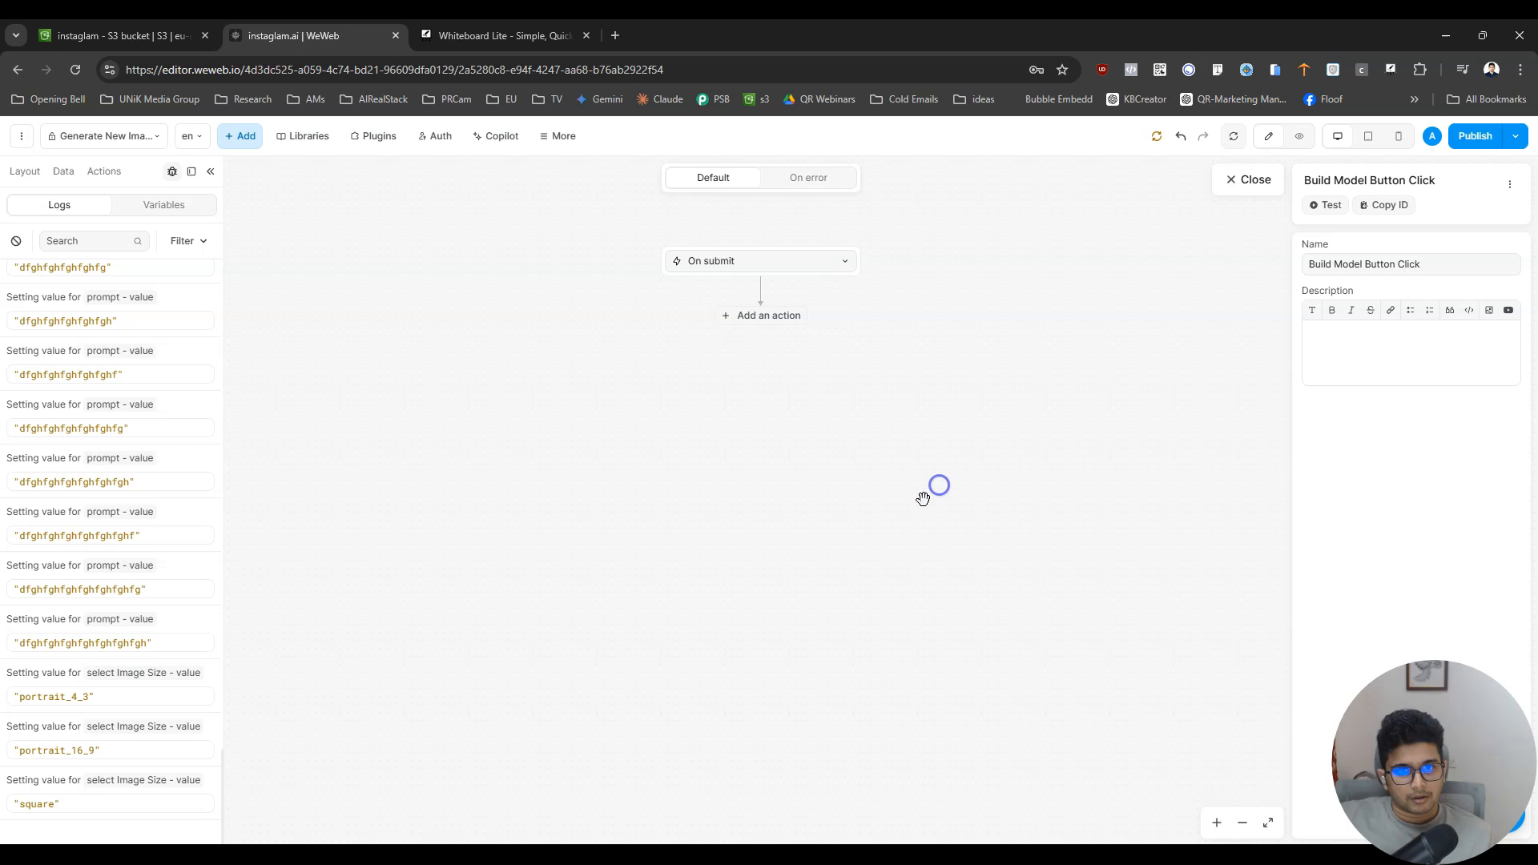
left_click(16, 241)
- Add a Xano Request action to the workflow, using the Models API group and the POST /Image endpoint
left_click(789, 316)
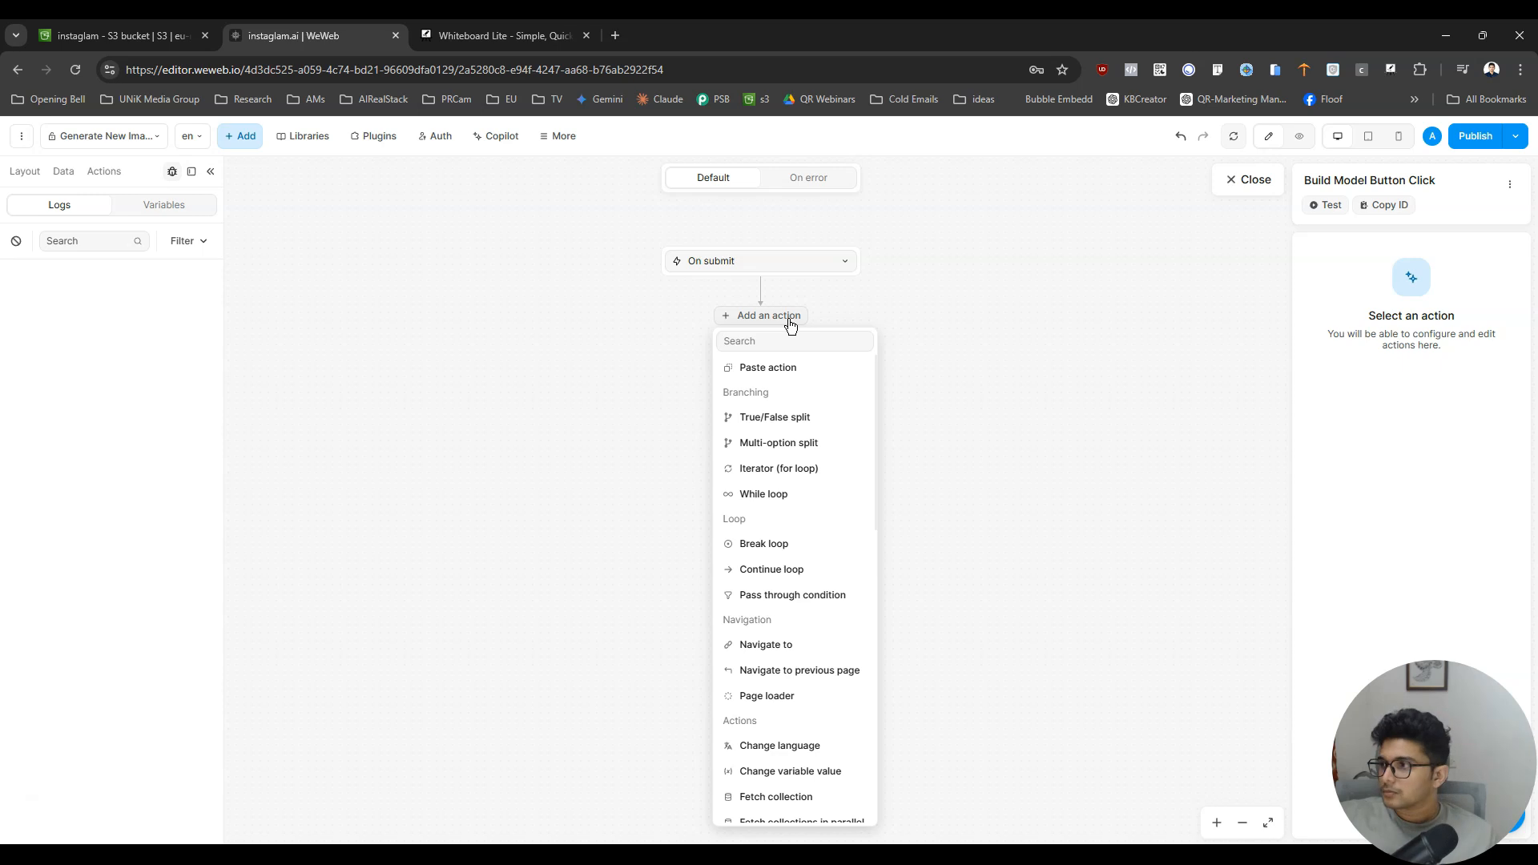
left_click(791, 343)
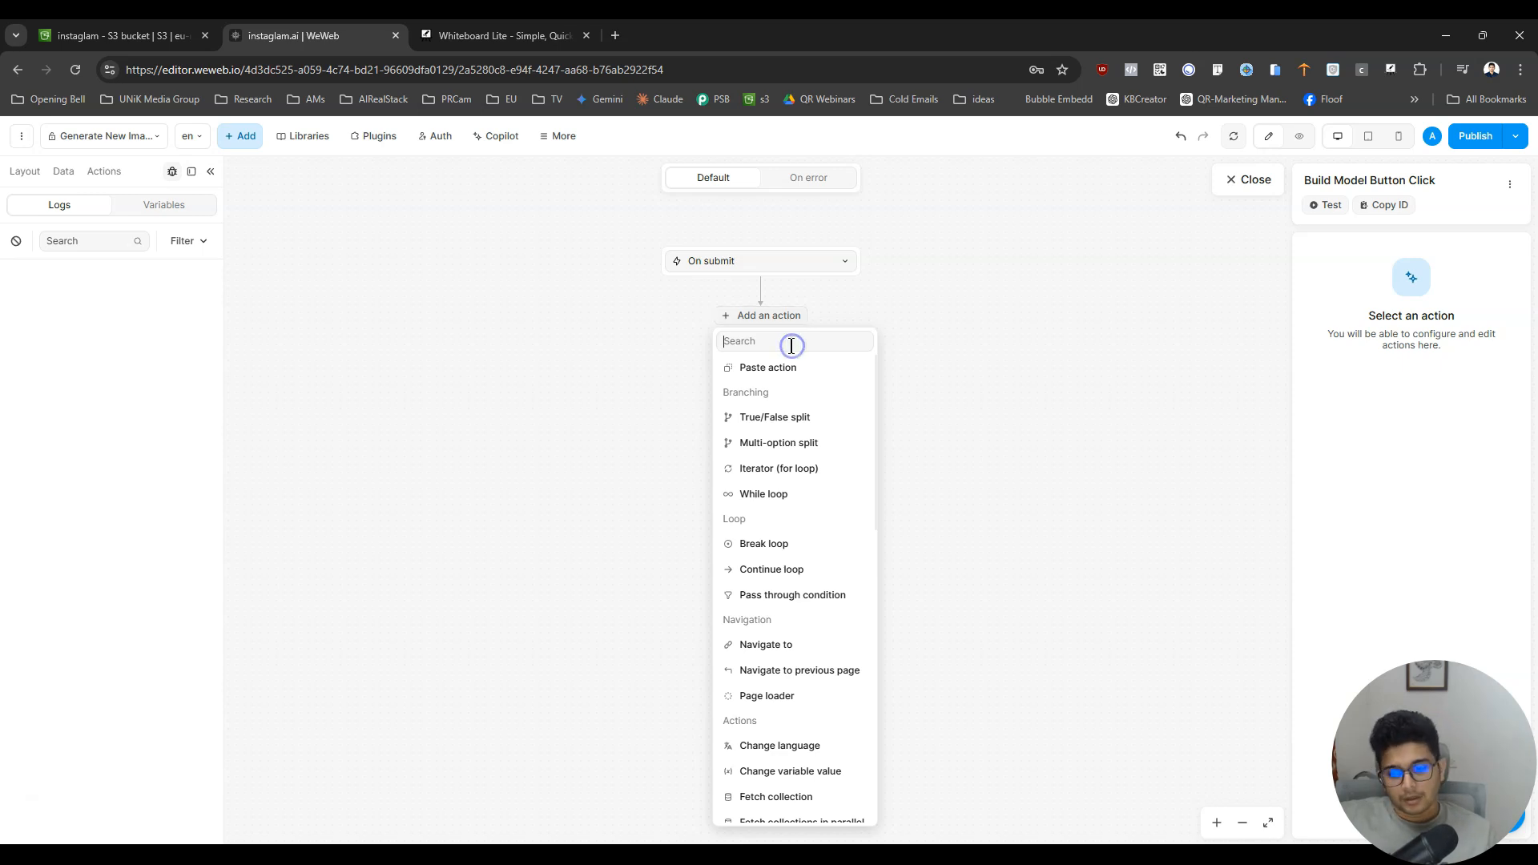
type("req")
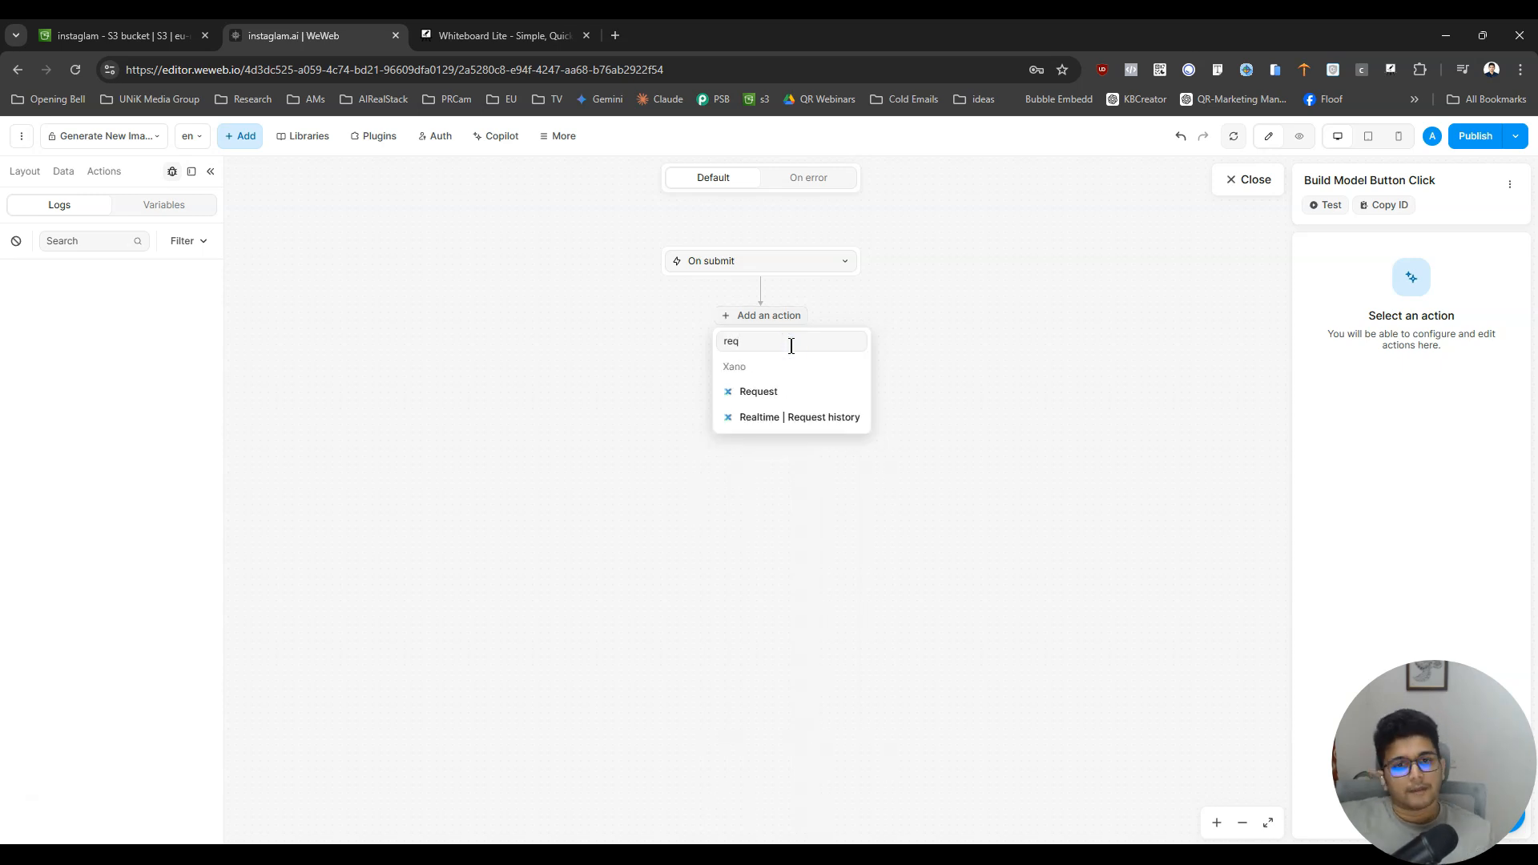
left_click(785, 388)
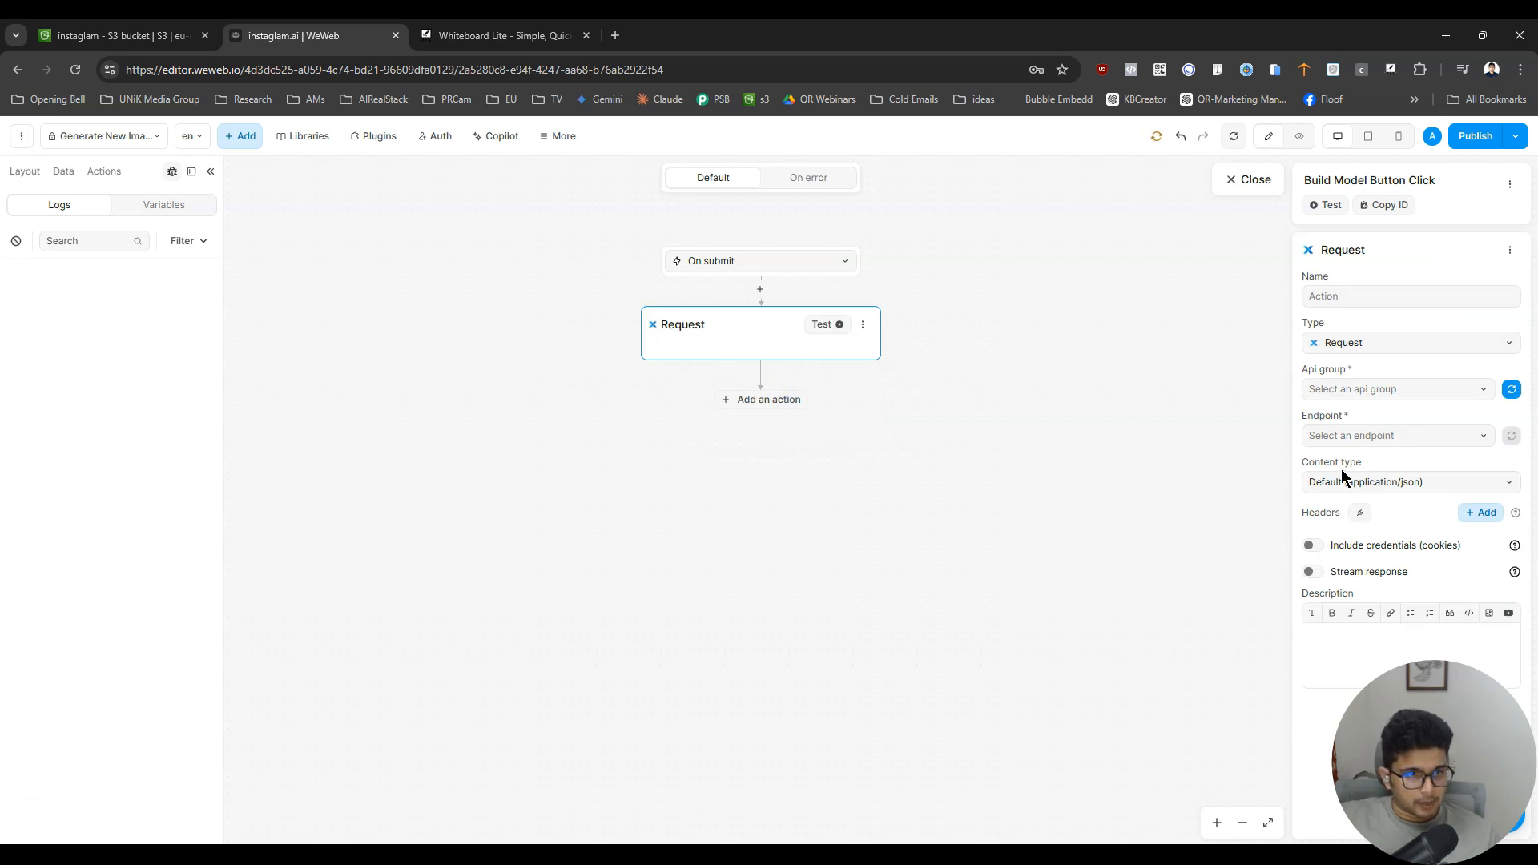
left_click(1385, 396)
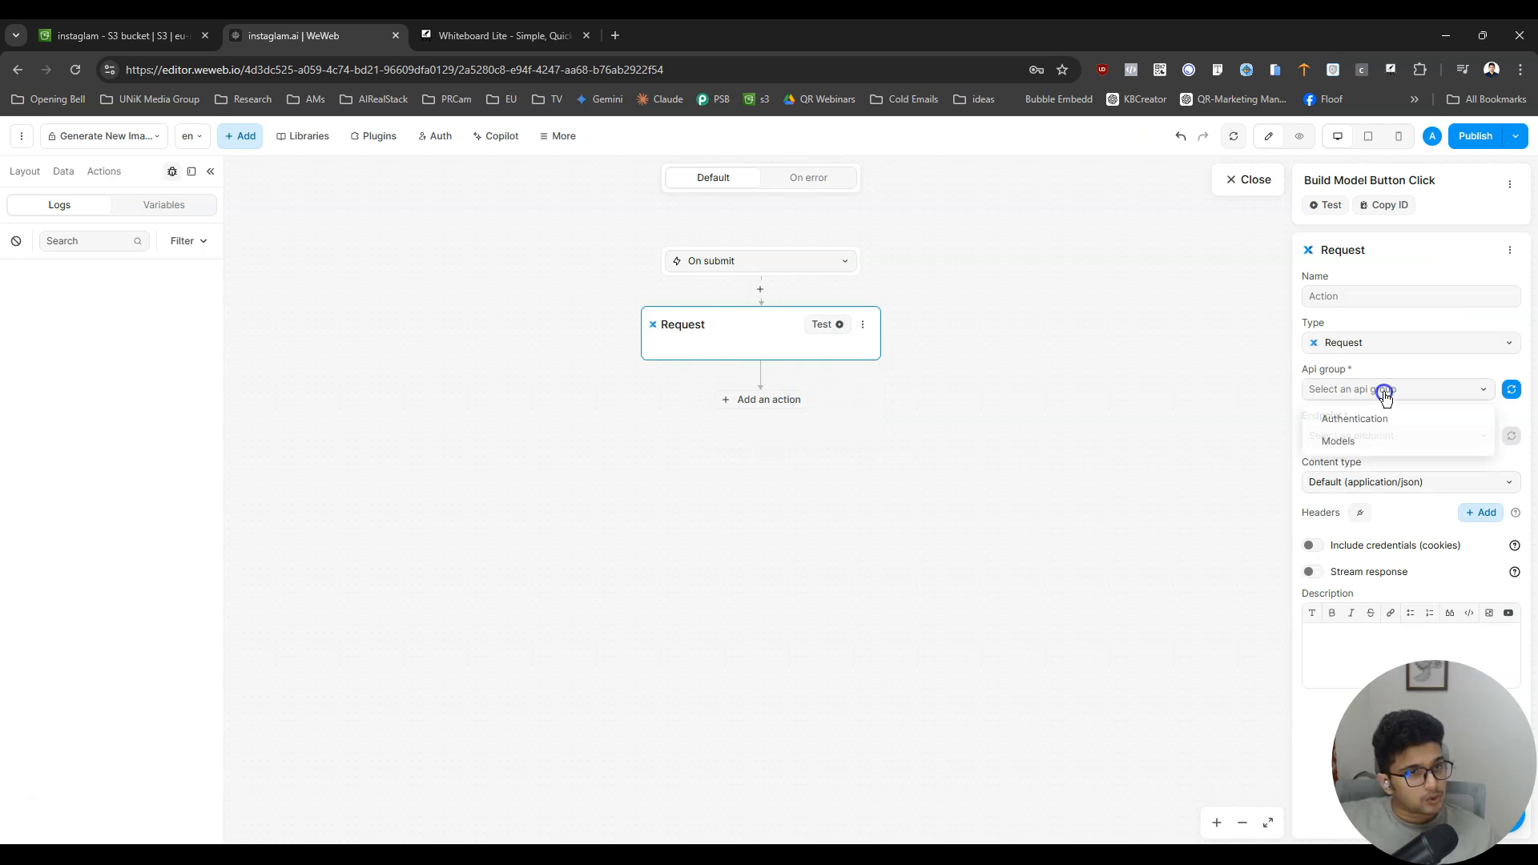
left_click(1347, 437)
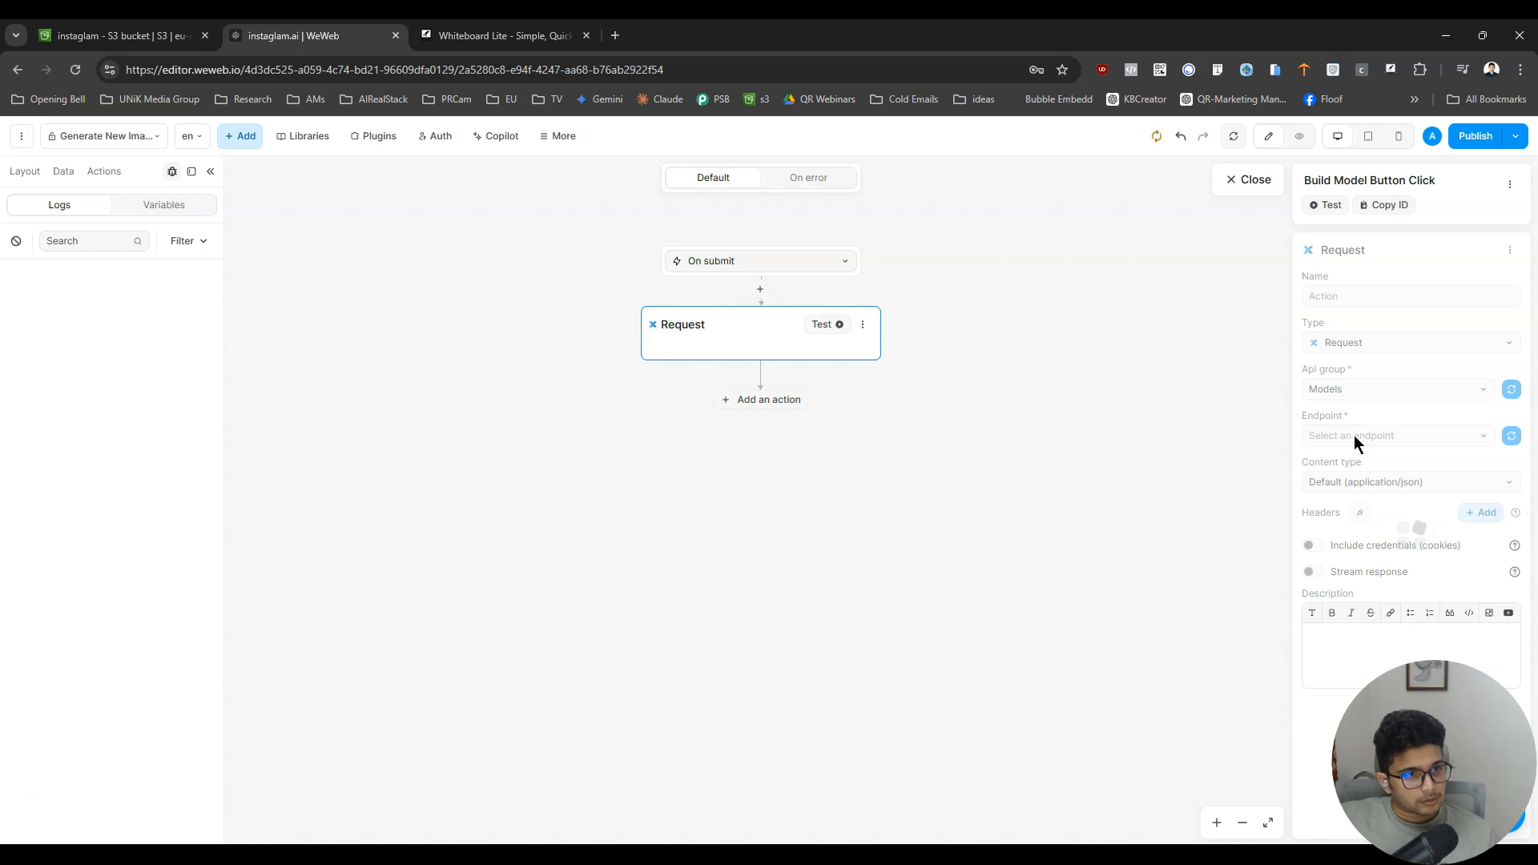
left_click(1353, 437)
left_click(1399, 471)
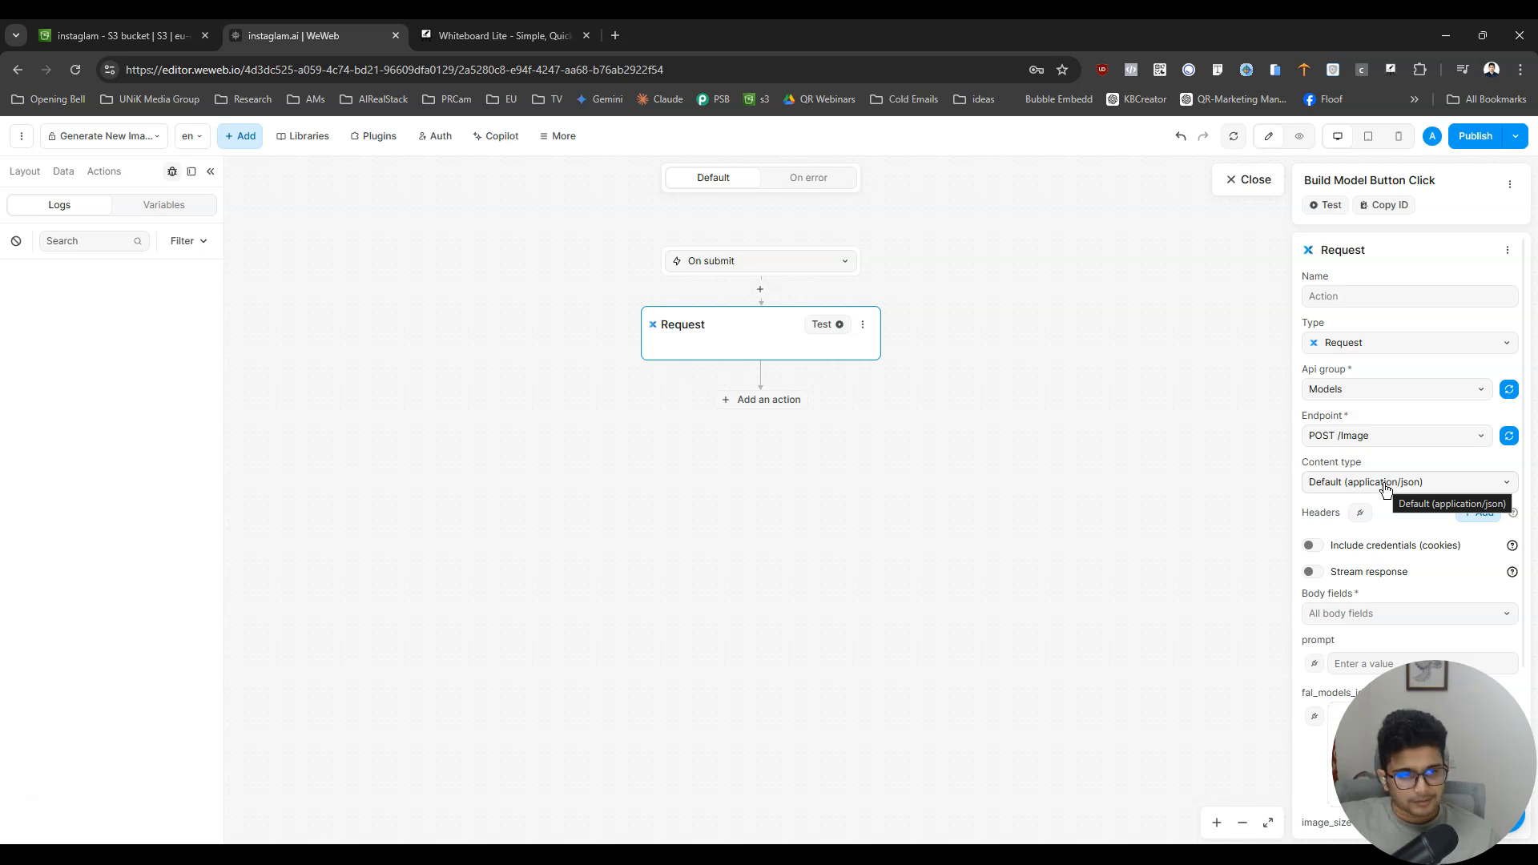
- Bind the request's prompt body field to the "prompt - value" variable
scroll(1392, 538, "down", 3)
left_click(1313, 435)
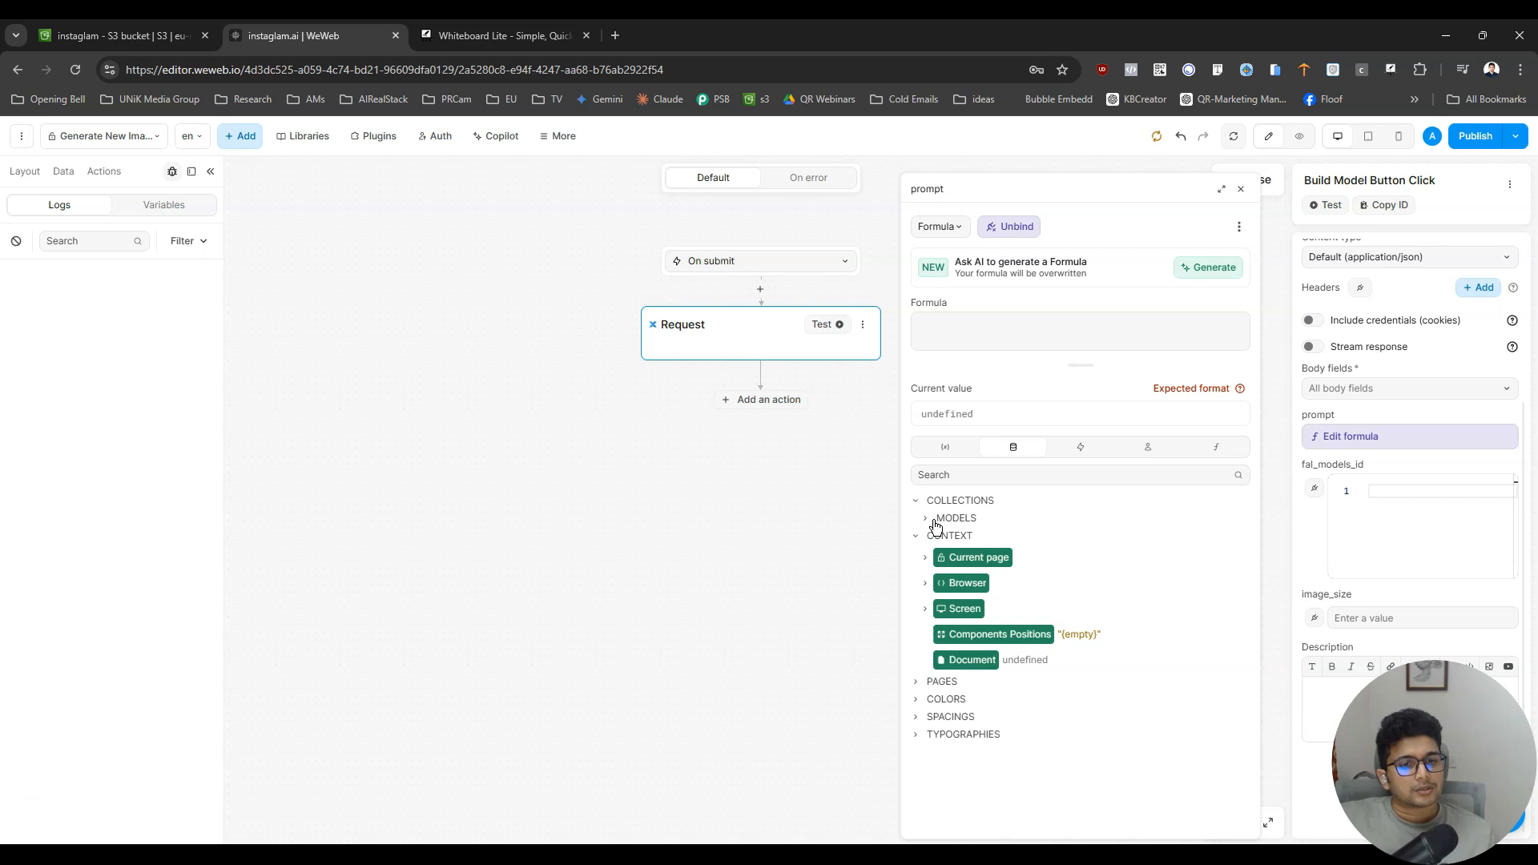
left_click(944, 453)
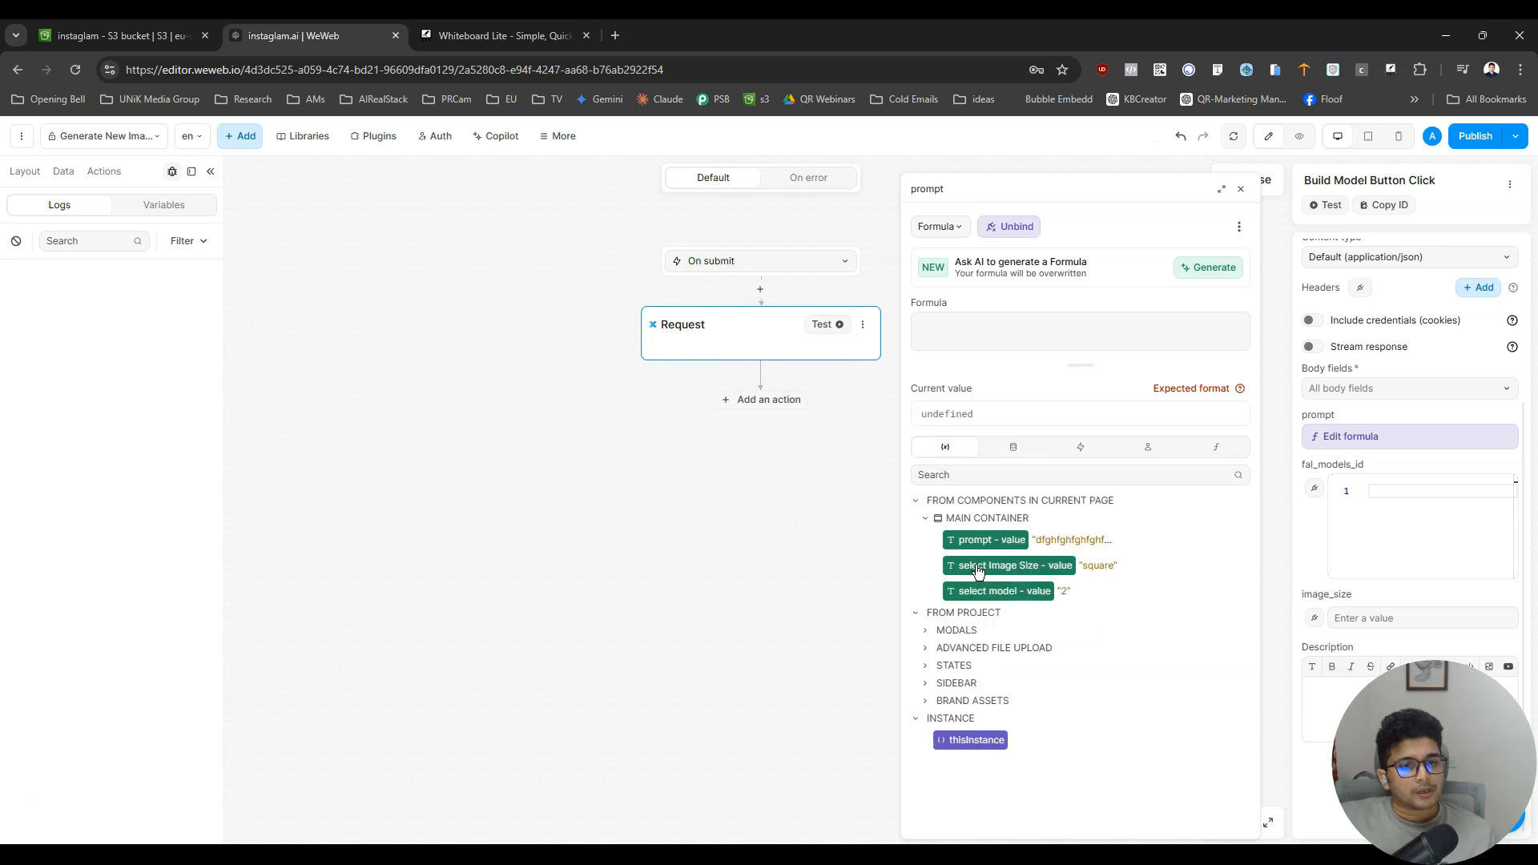
left_click(982, 541)
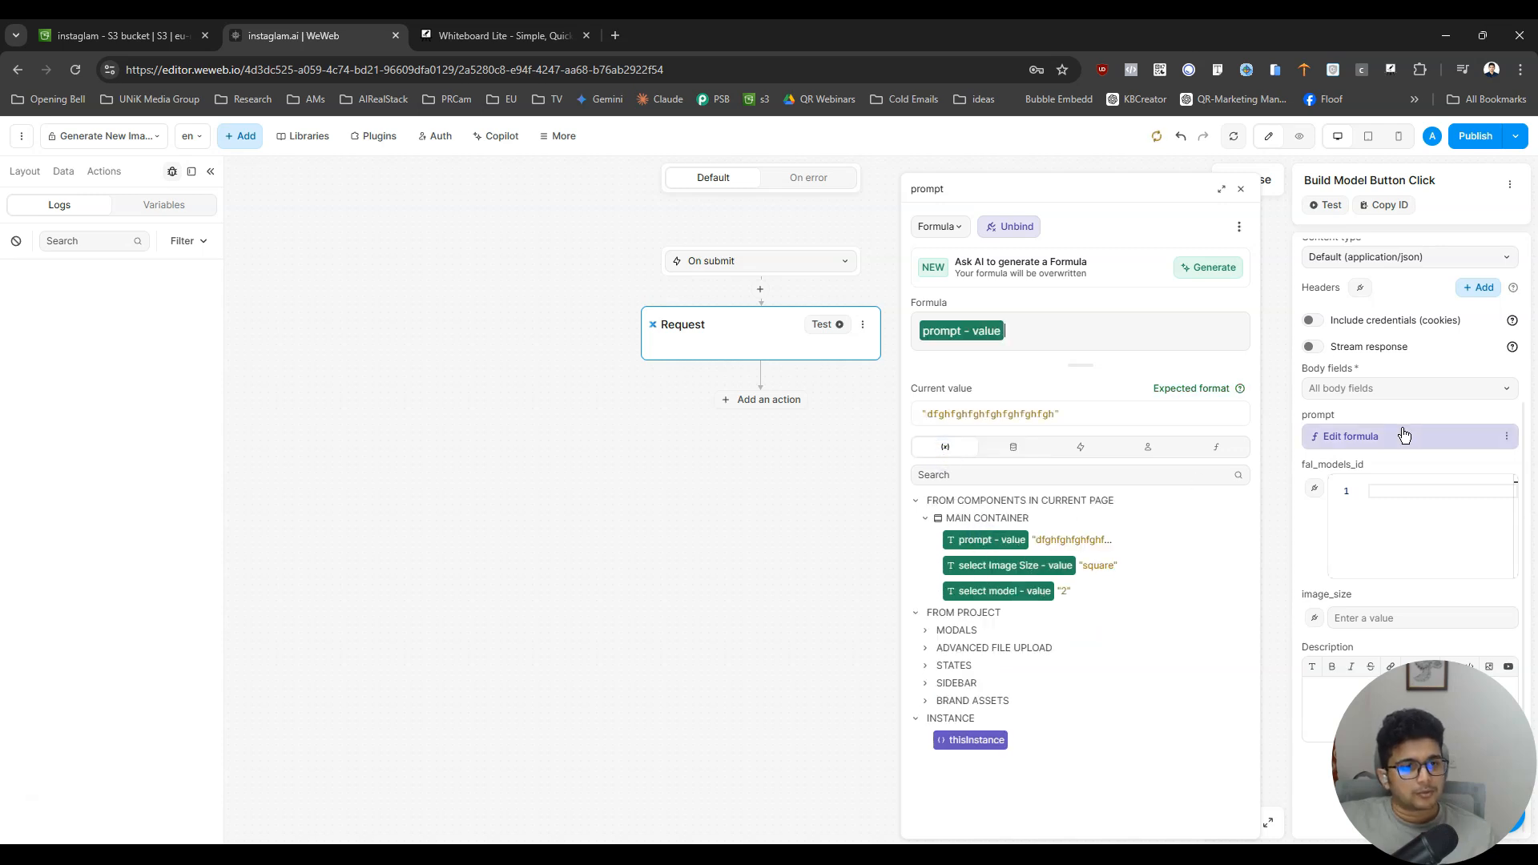
left_click(1401, 434)
- Bind the request's fal_models_id body field to the "select model - value" variable
left_click(1316, 487)
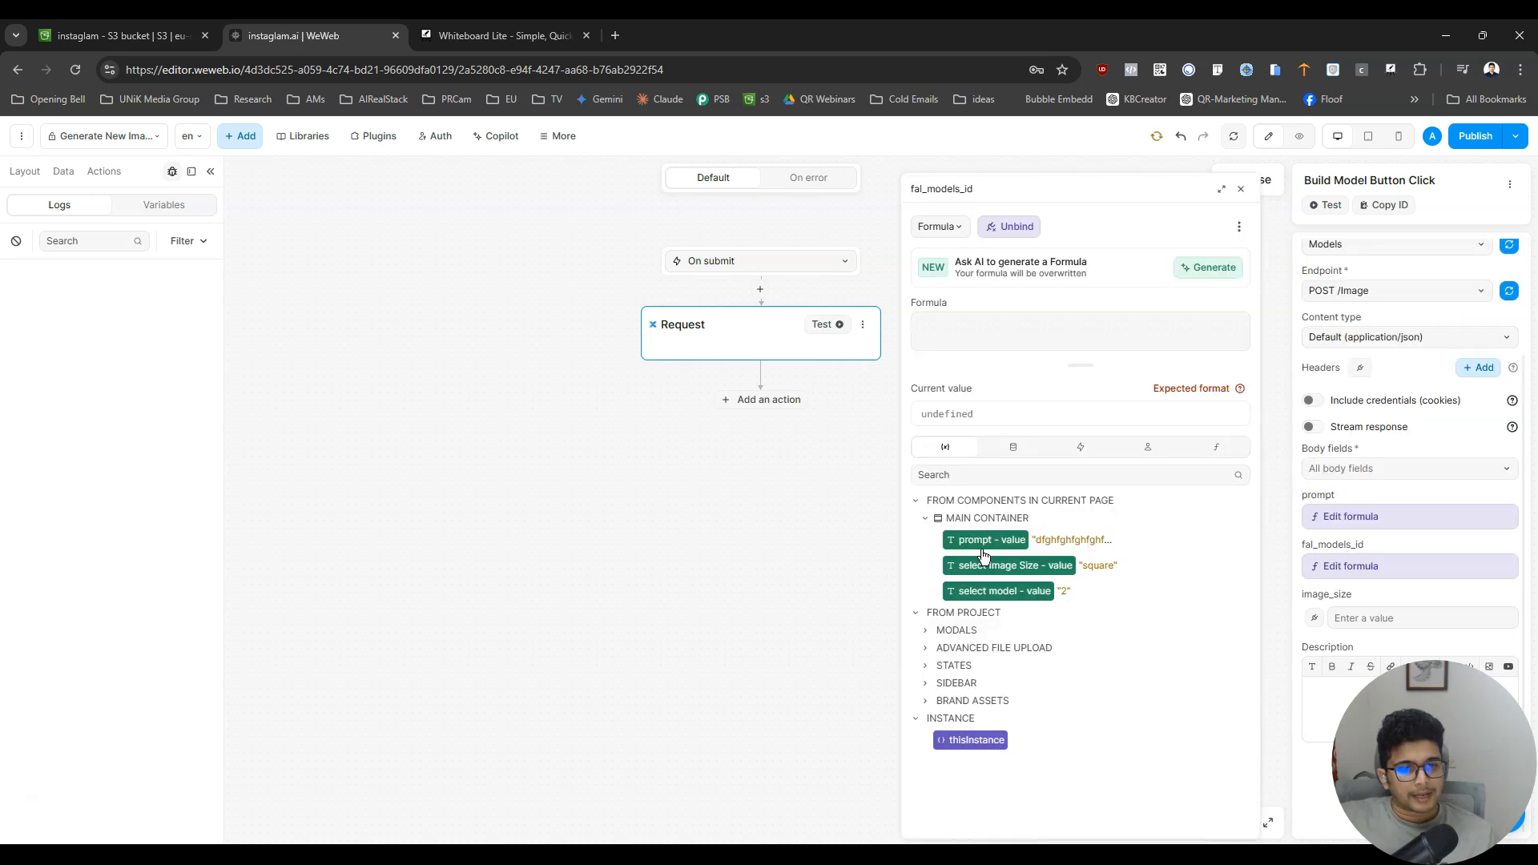
left_click(1014, 449)
left_click(1063, 447)
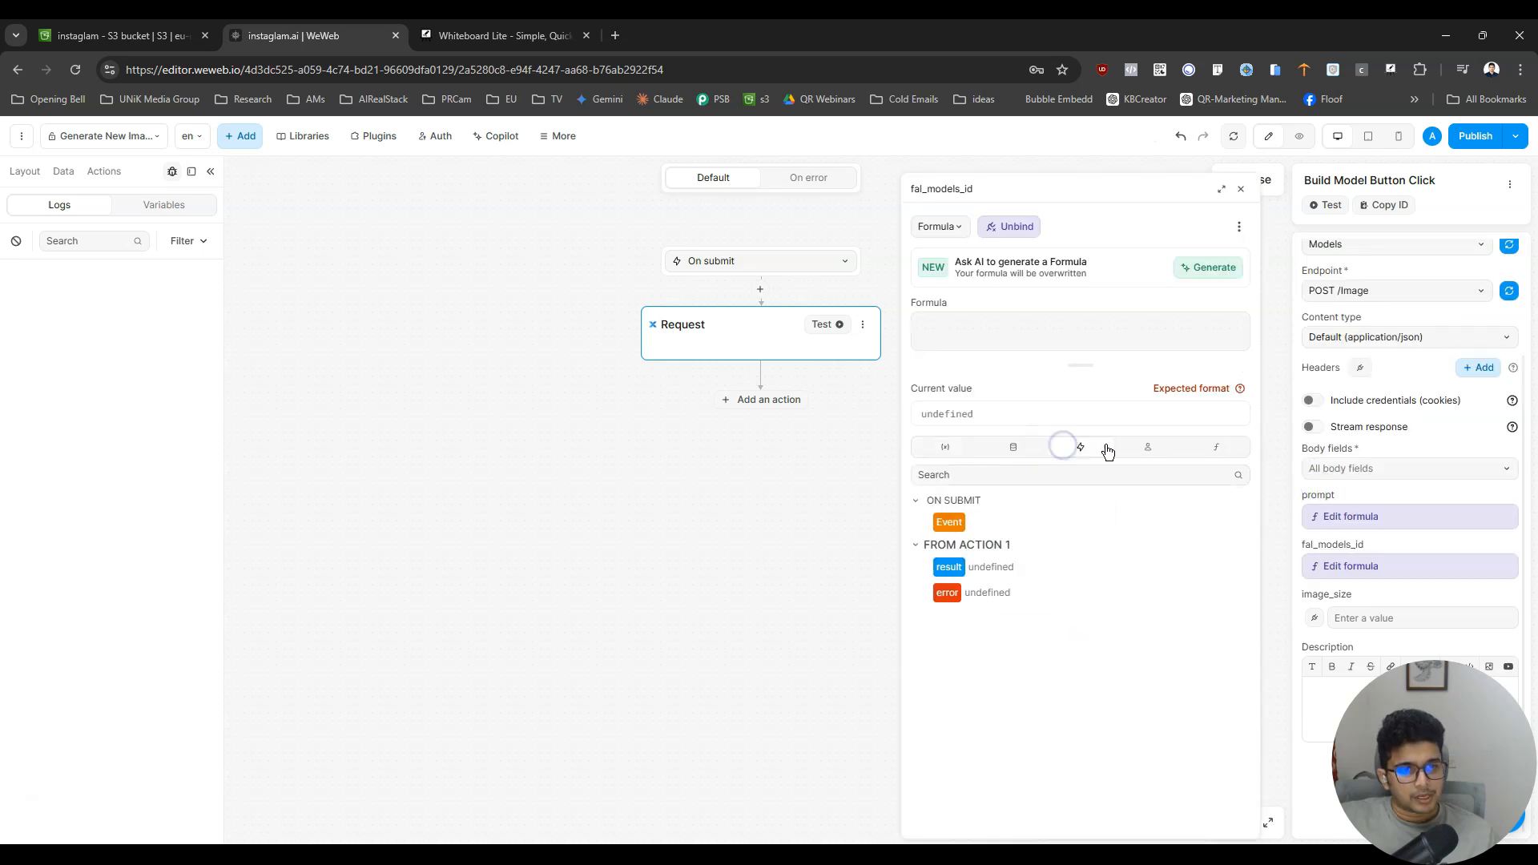
left_click(1144, 447)
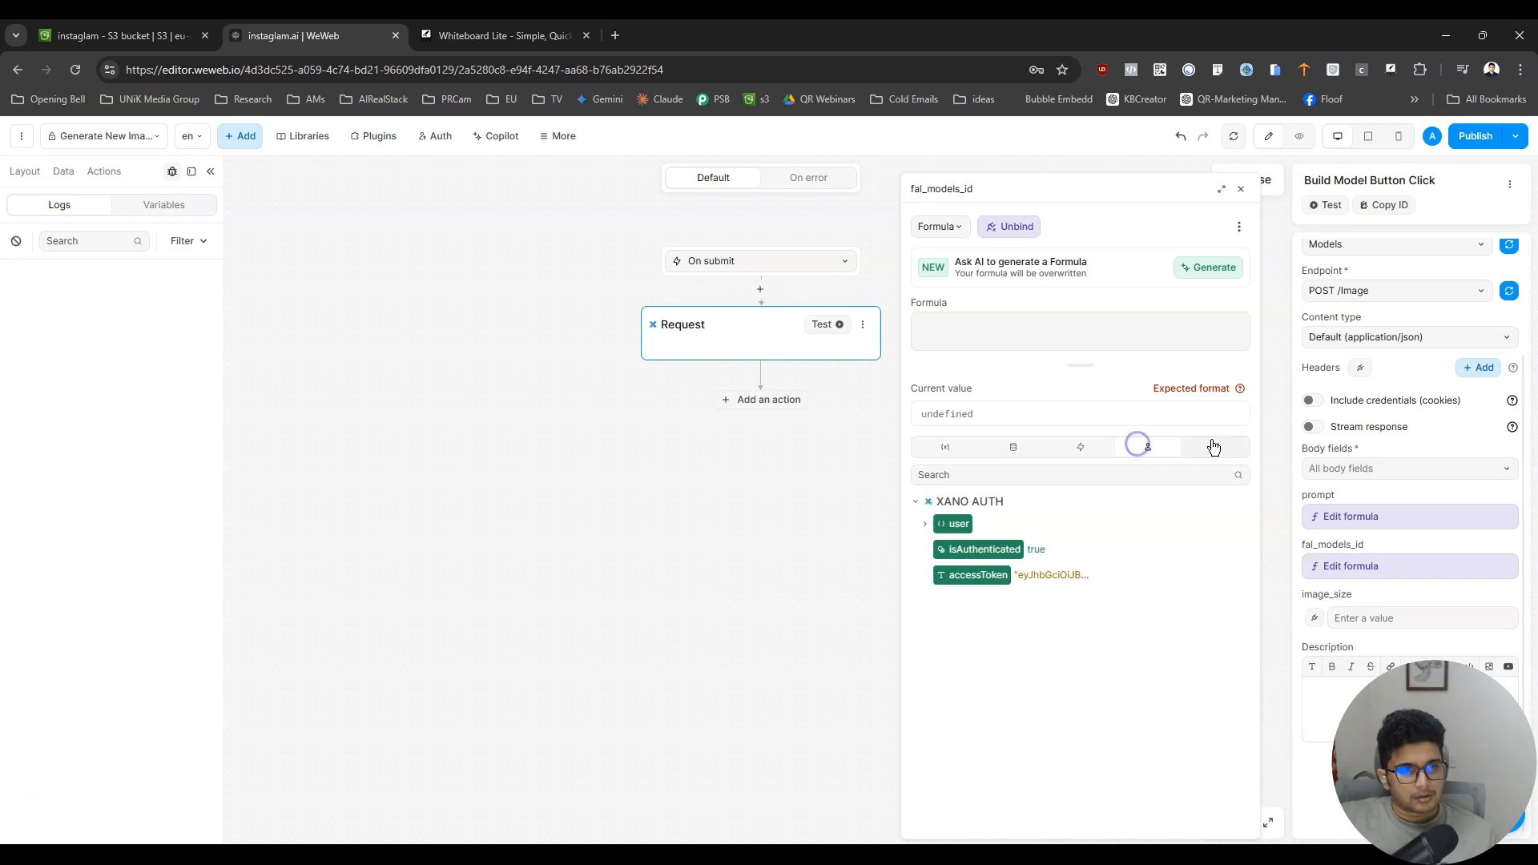
left_click(1213, 445)
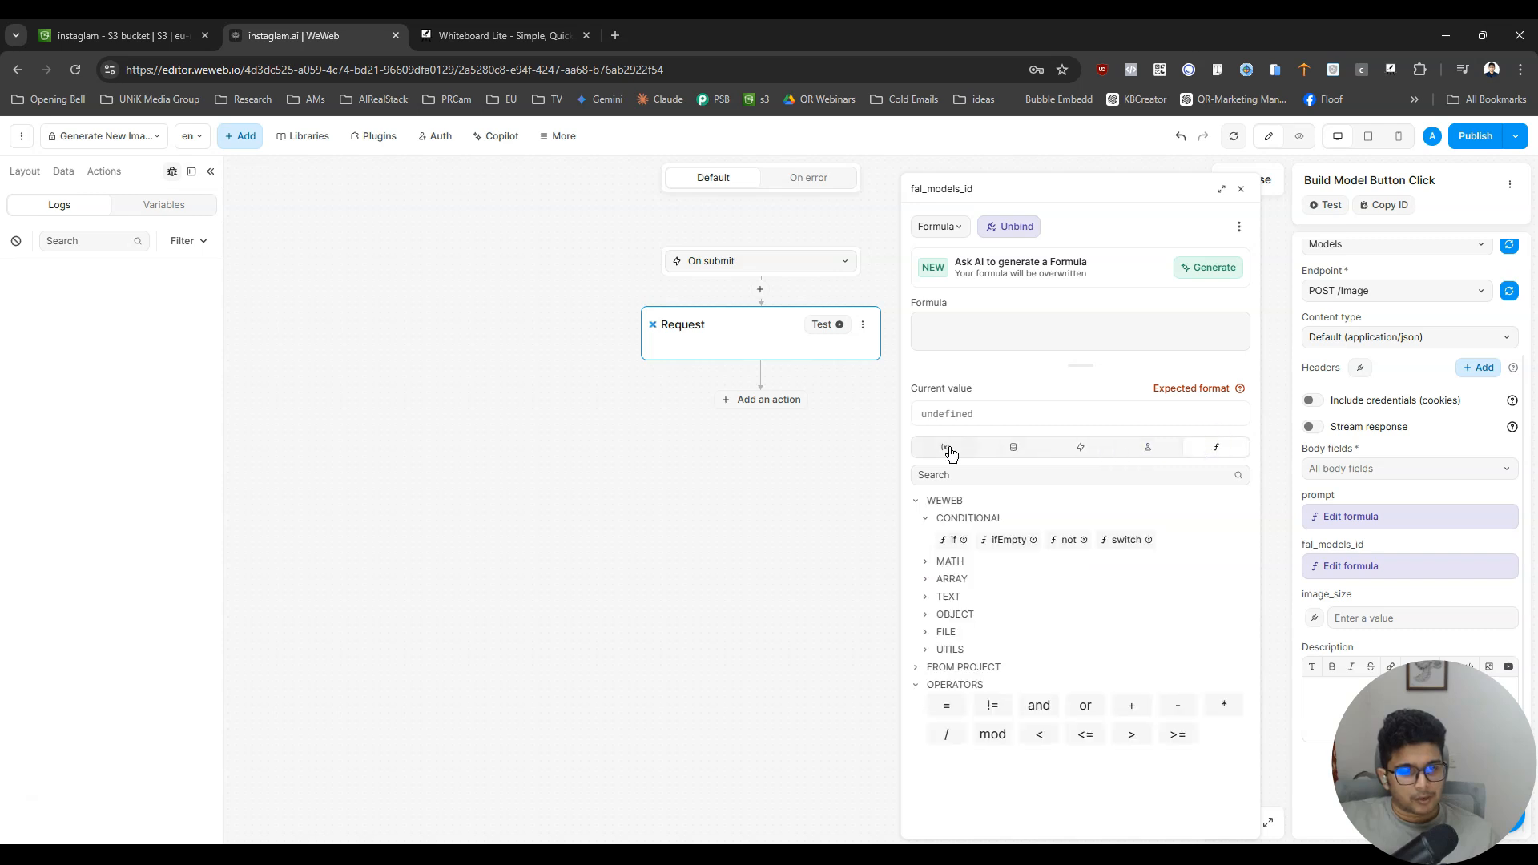
left_click(950, 449)
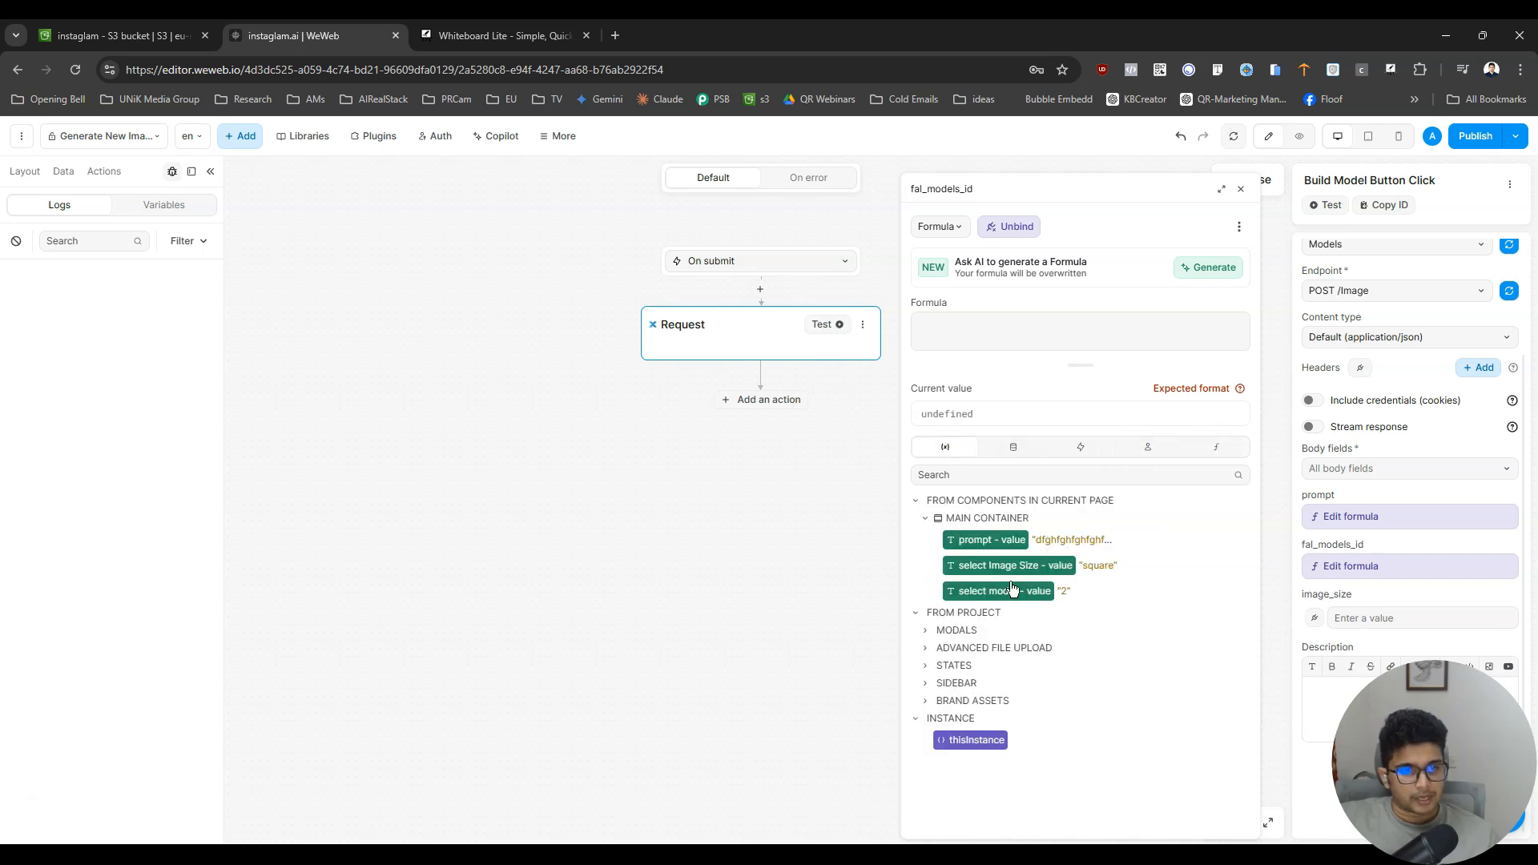
left_click(1001, 591)
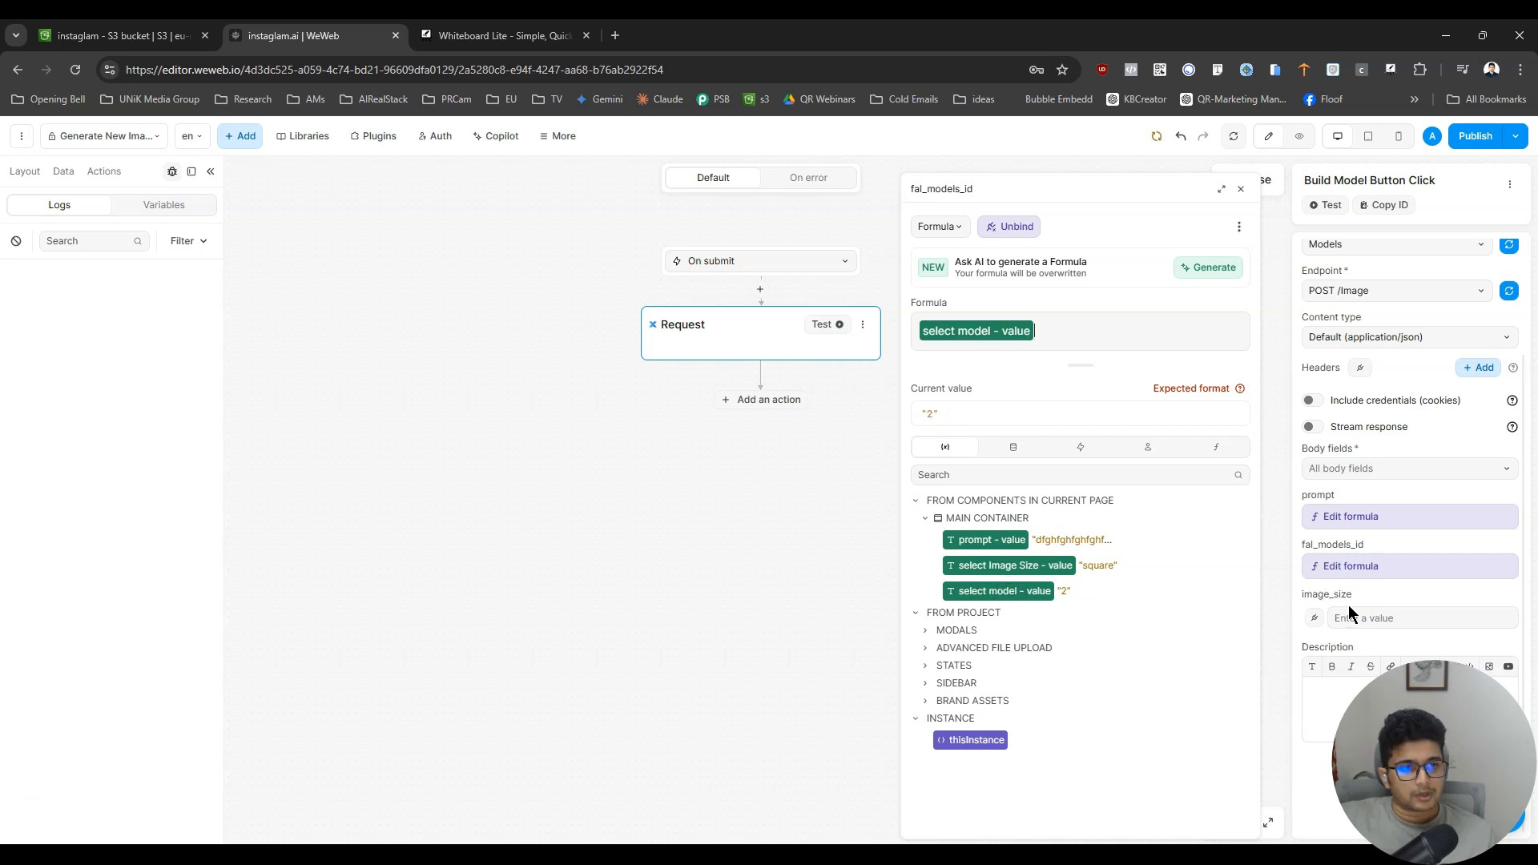
- Bind the request's image_size body field to "select Image Size - value" and close the workflow
left_click(1313, 617)
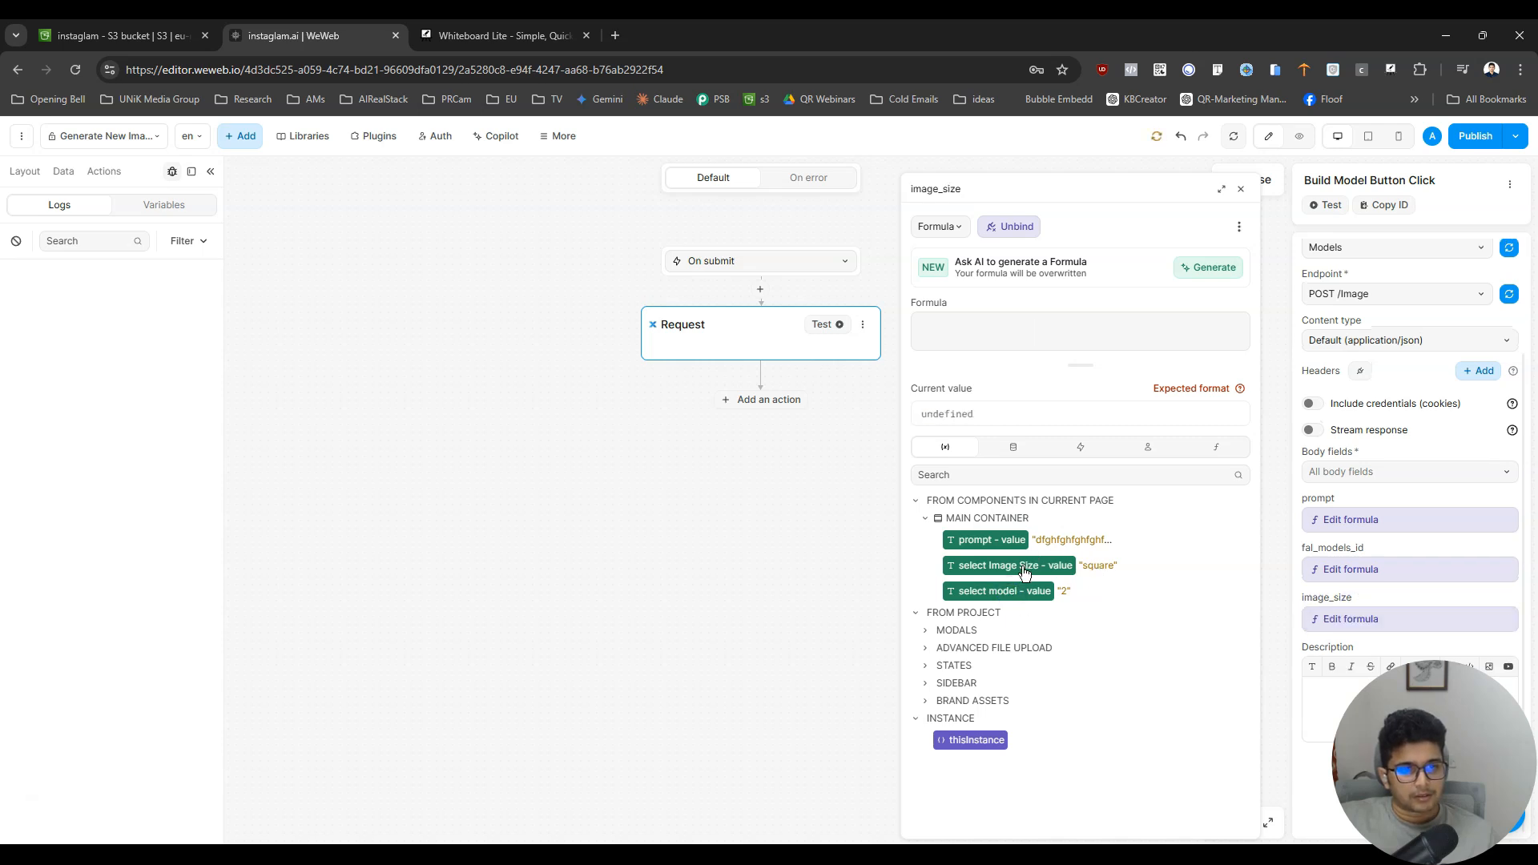
left_click(1024, 567)
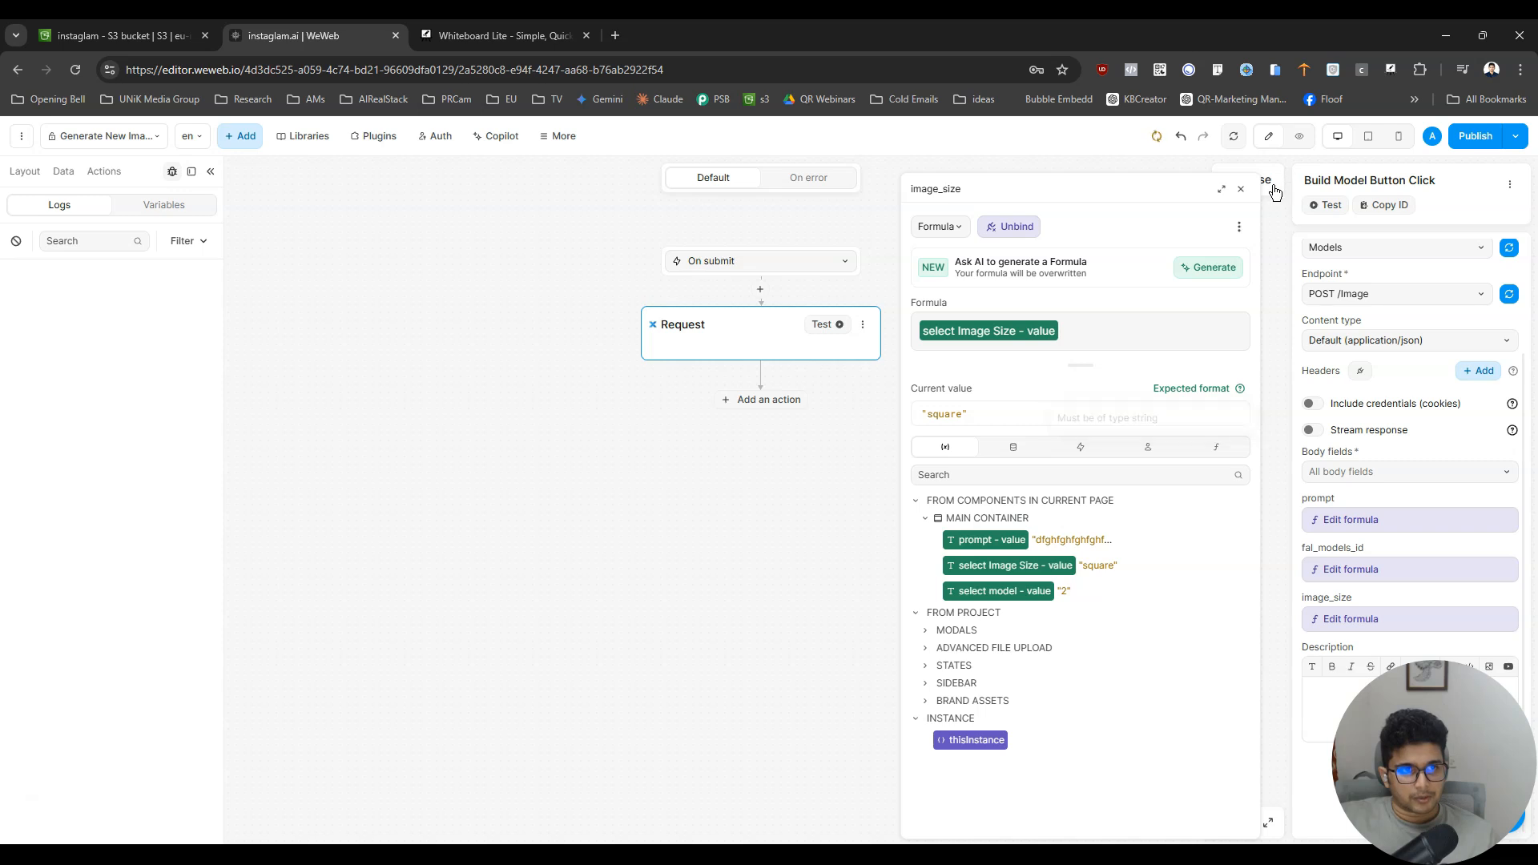
left_click(1269, 187)
- Preview the page and choose the last listed option in the model dropdown
left_click(1299, 136)
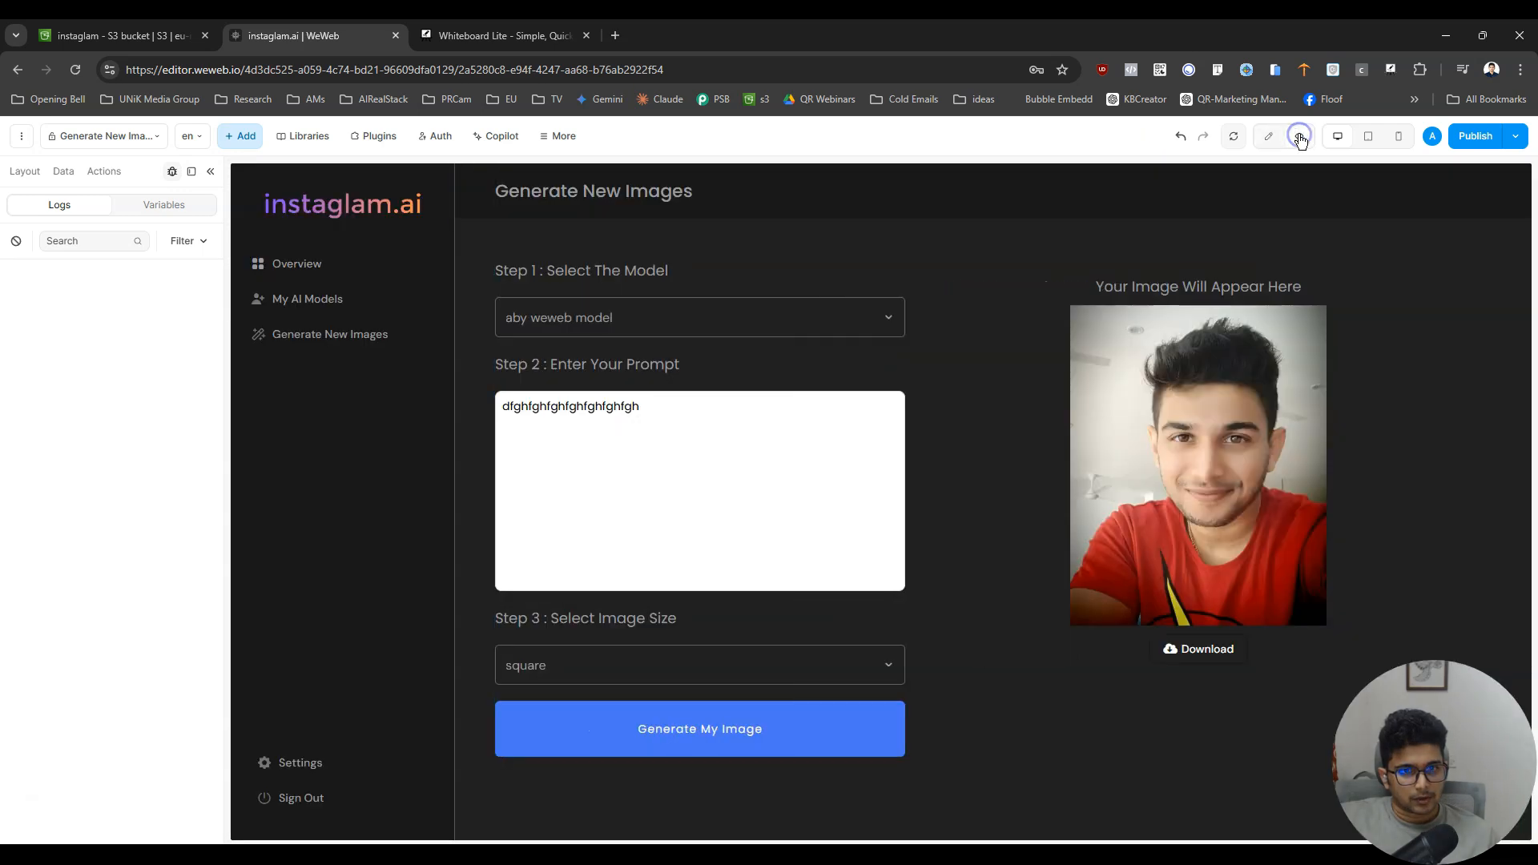
triple_click(797, 405)
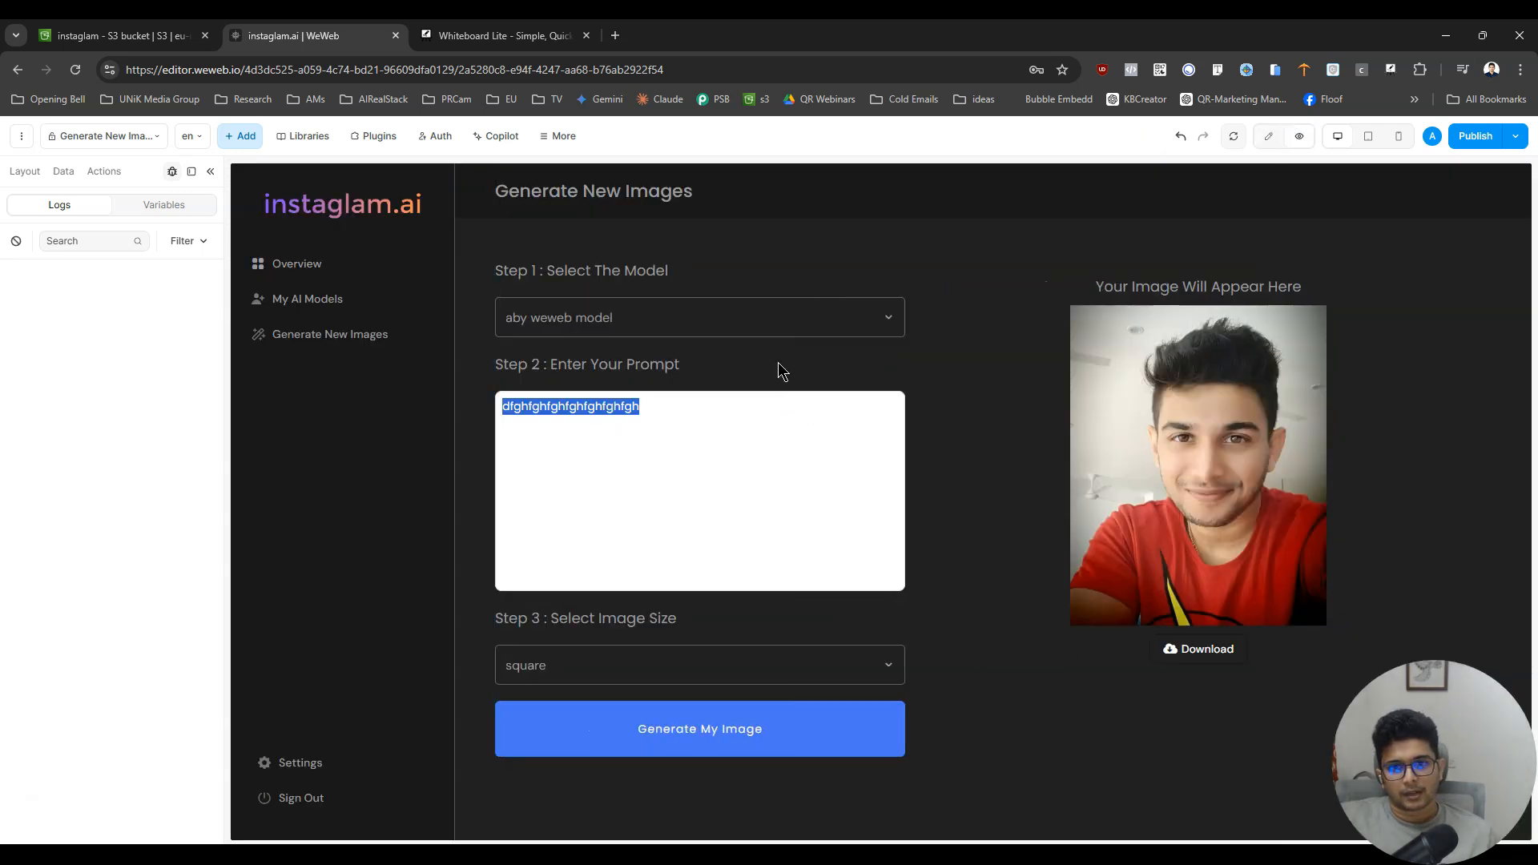
left_click(767, 319)
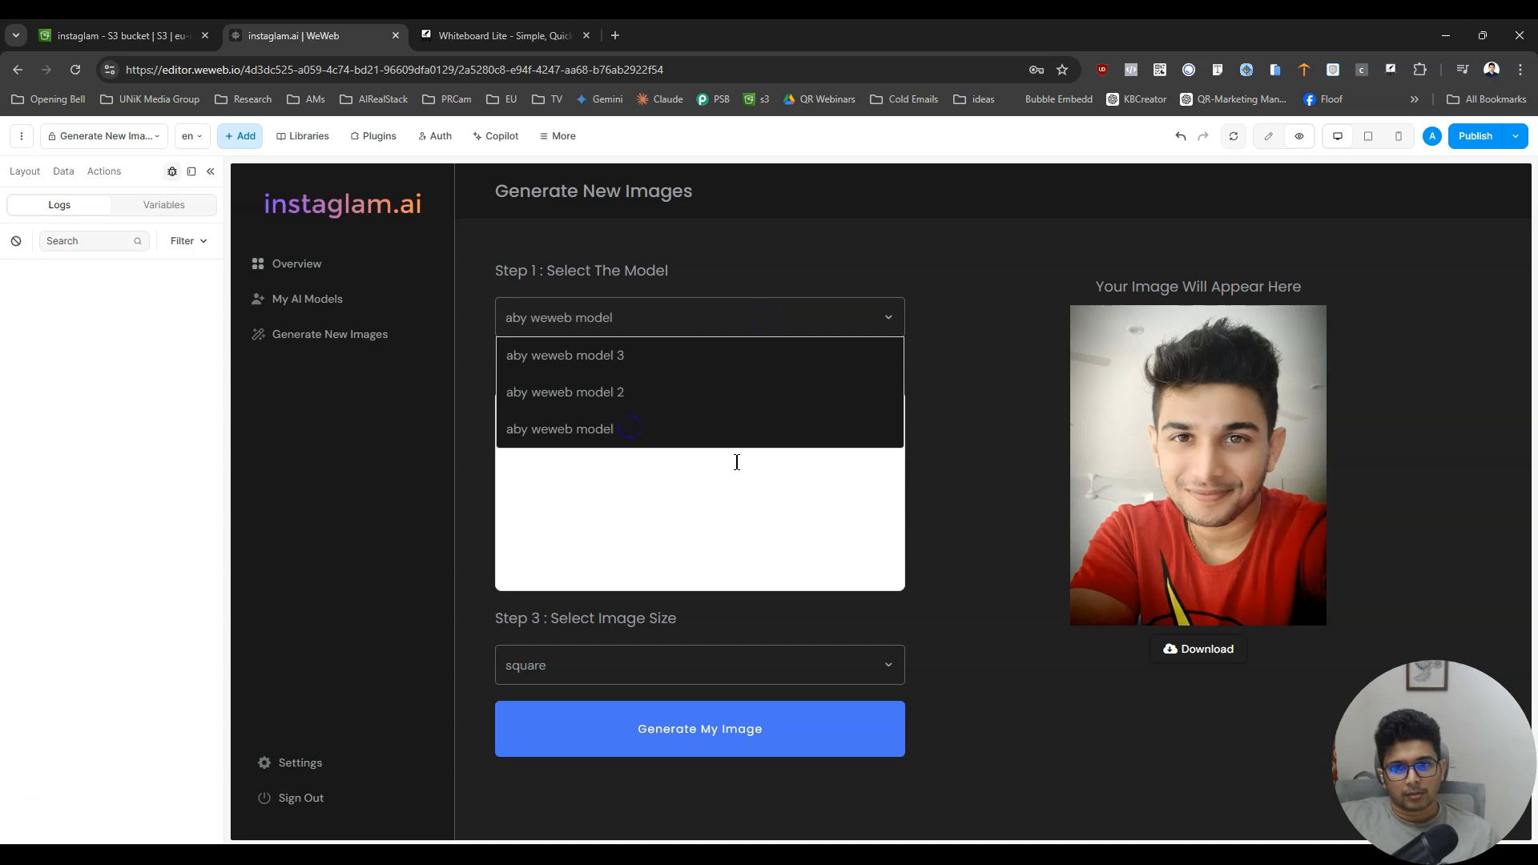
left_click(597, 439)
- Replace the prompt with the subject's name followed by "standing and smiling , taj mahal in the background , tourists , bright sunny day"
triple_click(704, 540)
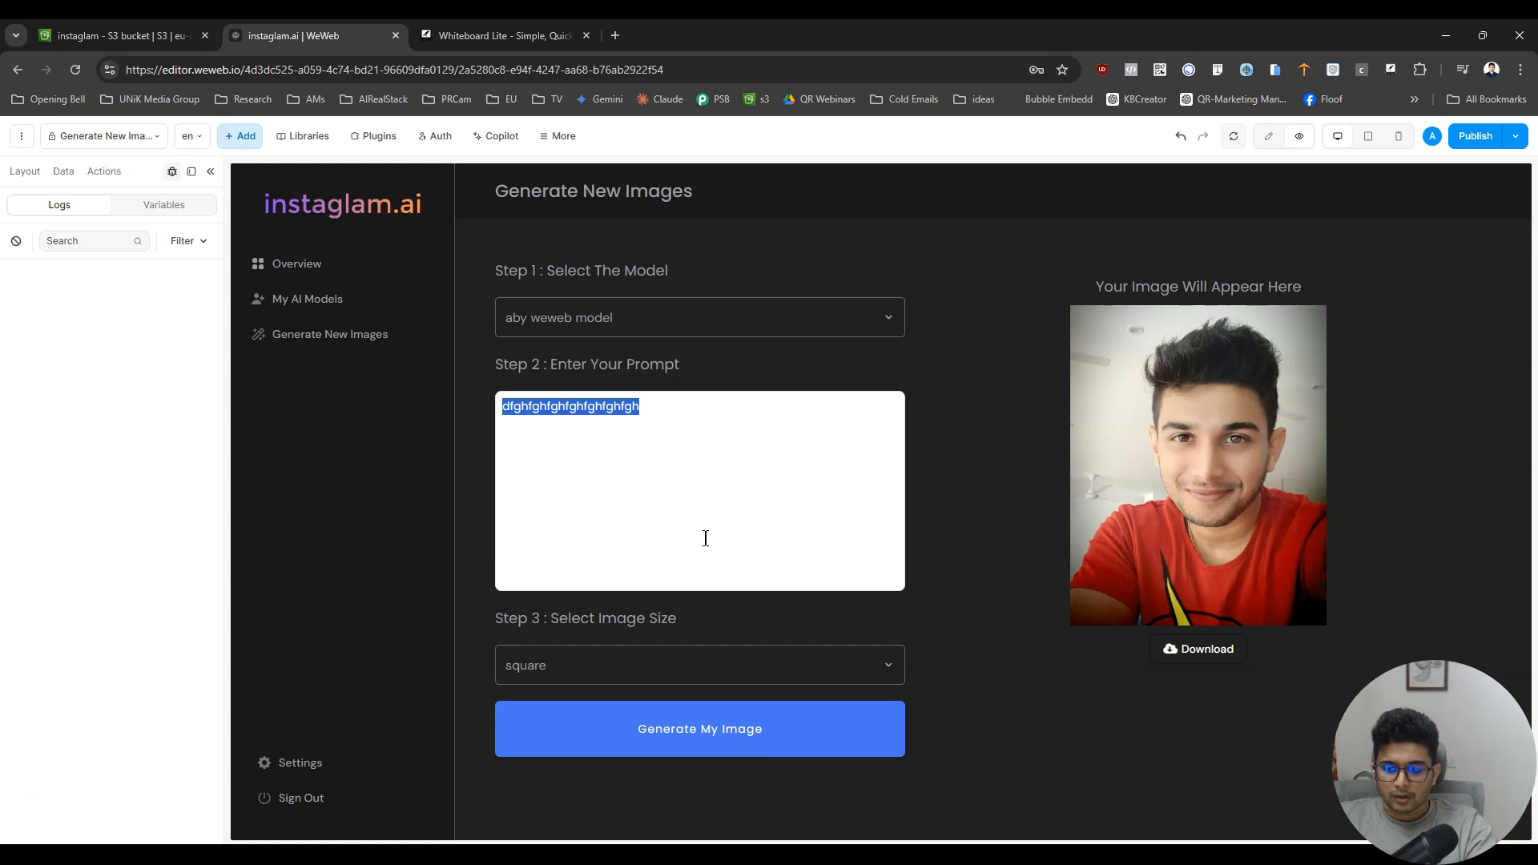
type("aby")
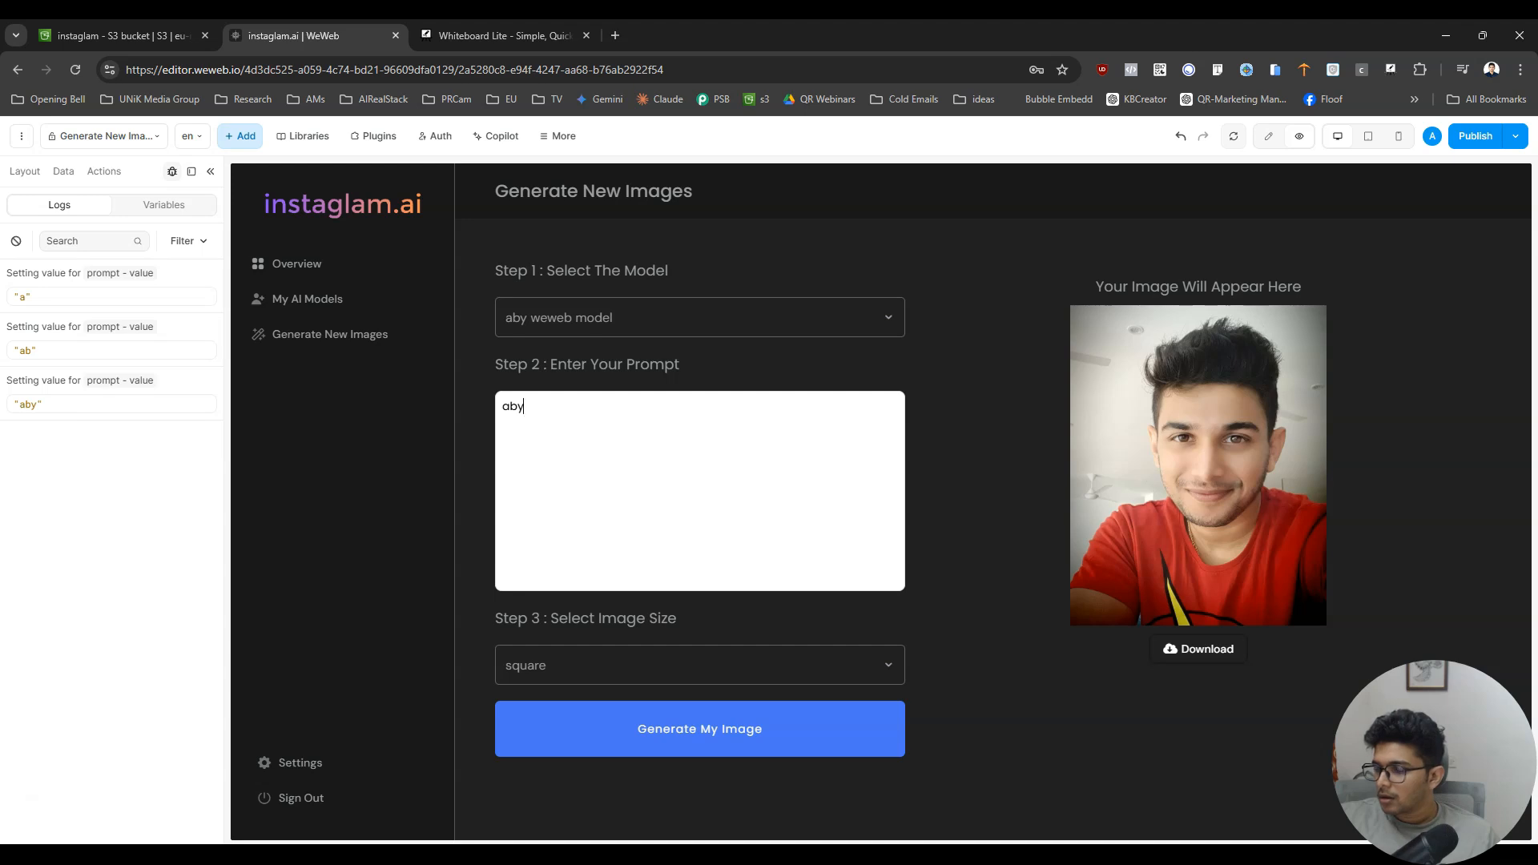
type("st")
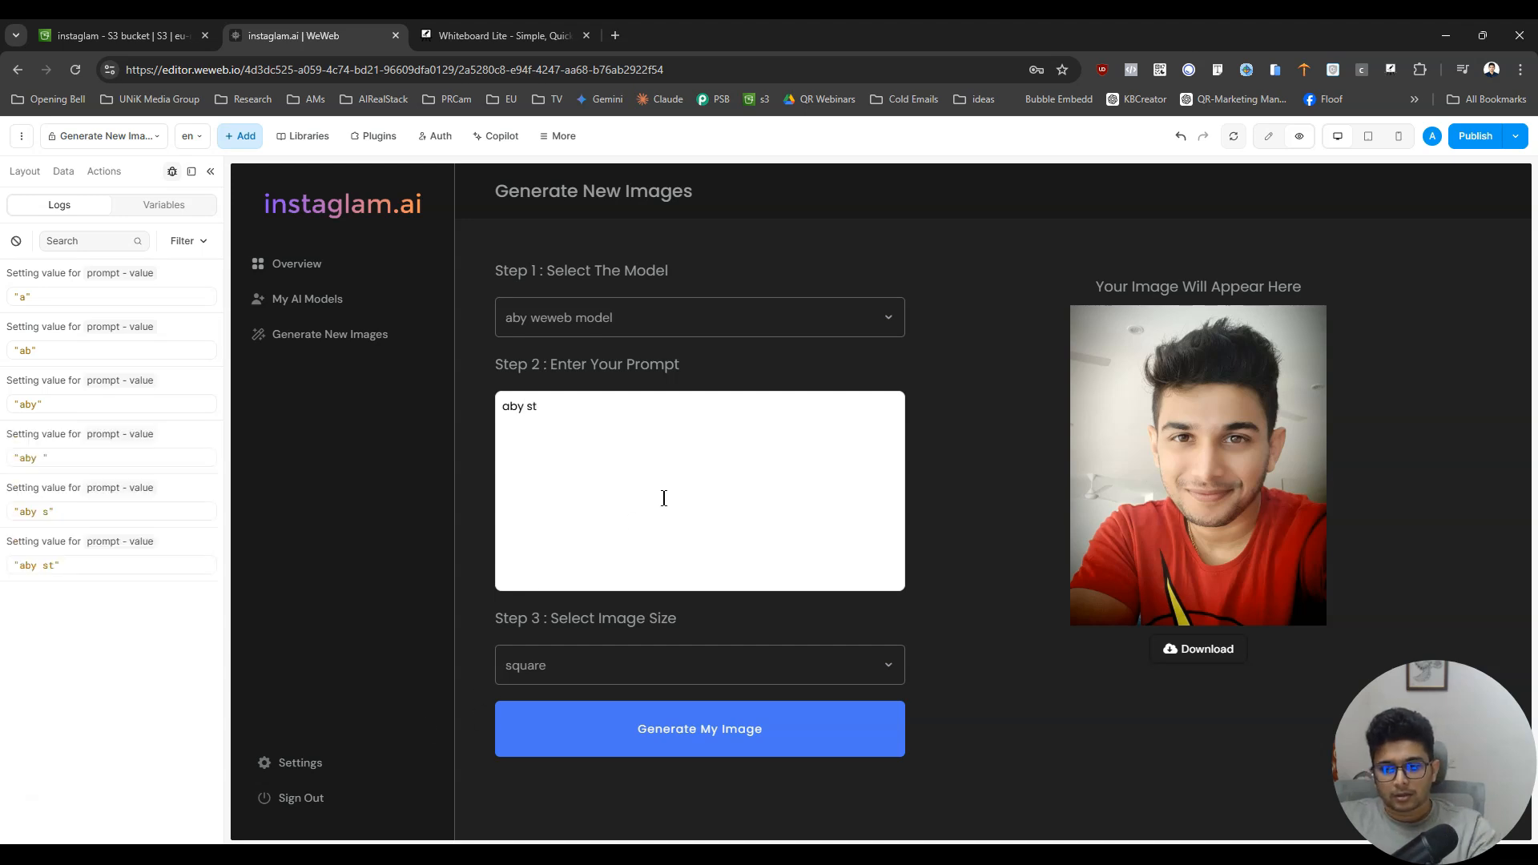
type("anding in fr")
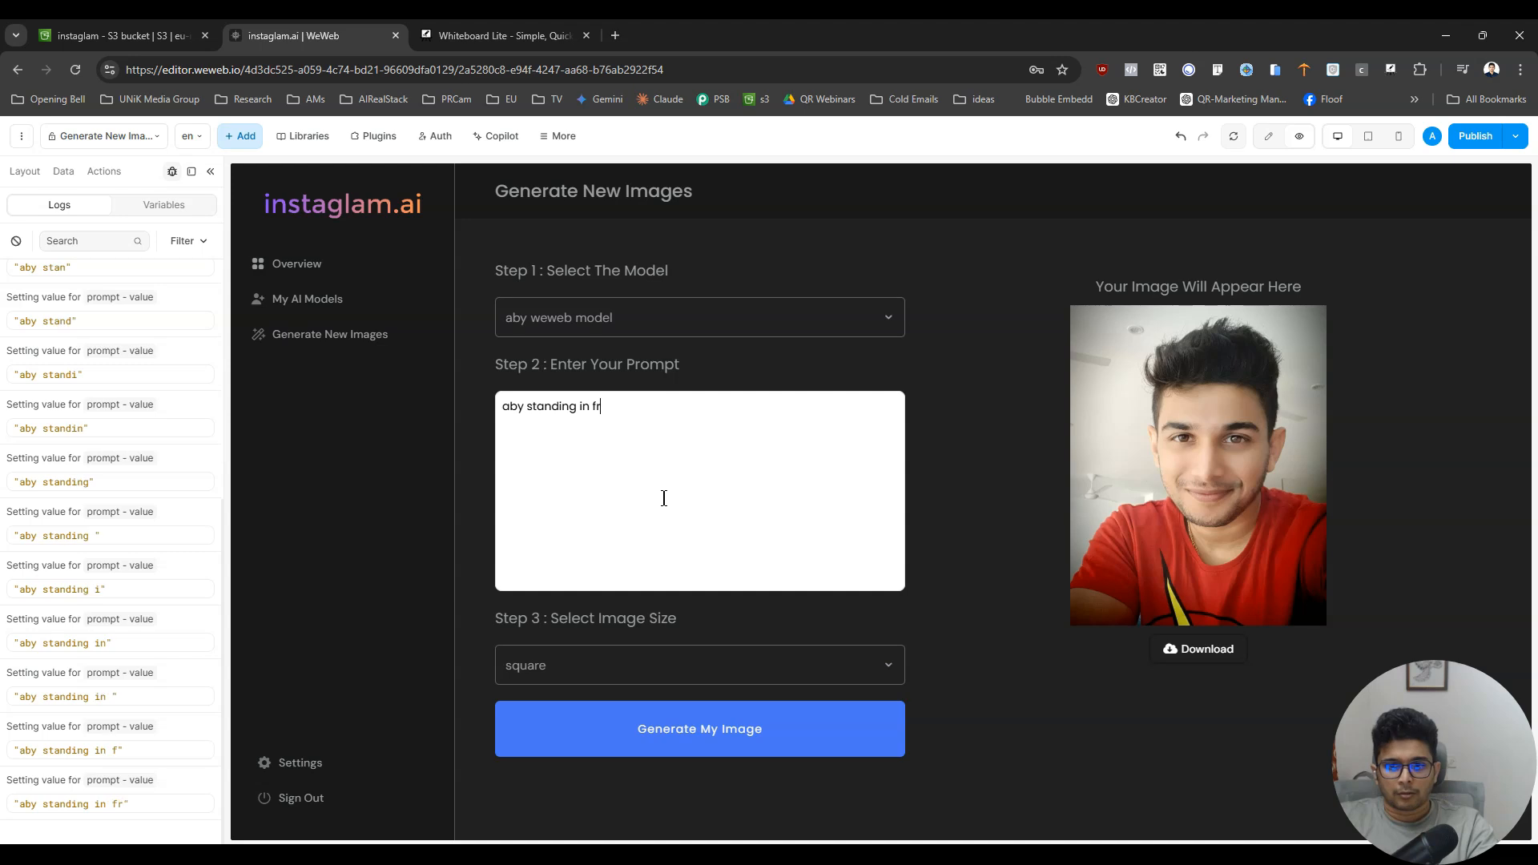
type("ont of ta")
key("ctrl+a")
type("aby ss")
key("BackSpace")
type("tan")
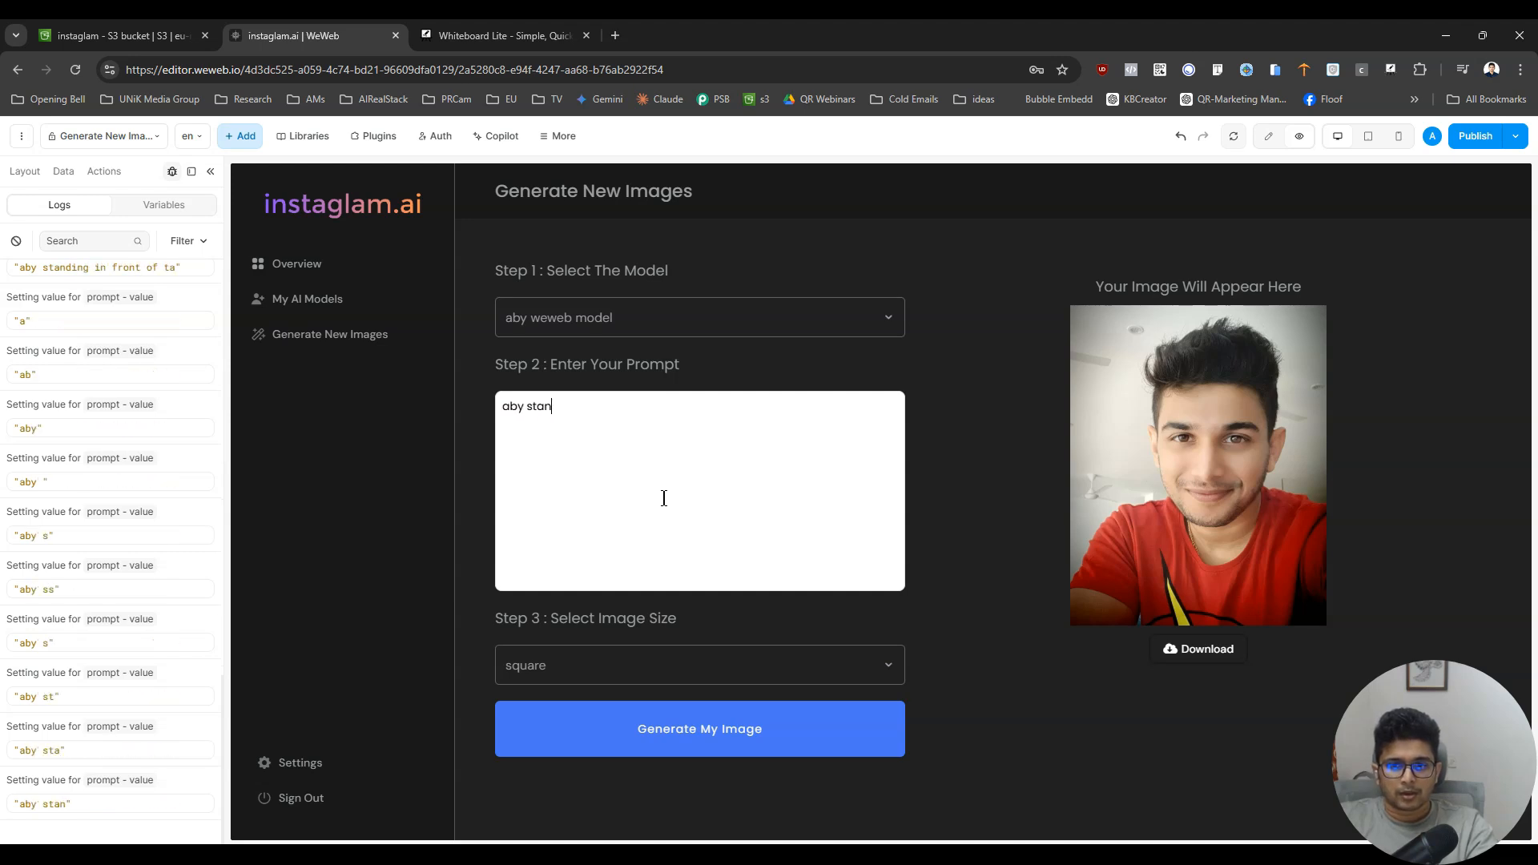
type("ding and smiling , tha")
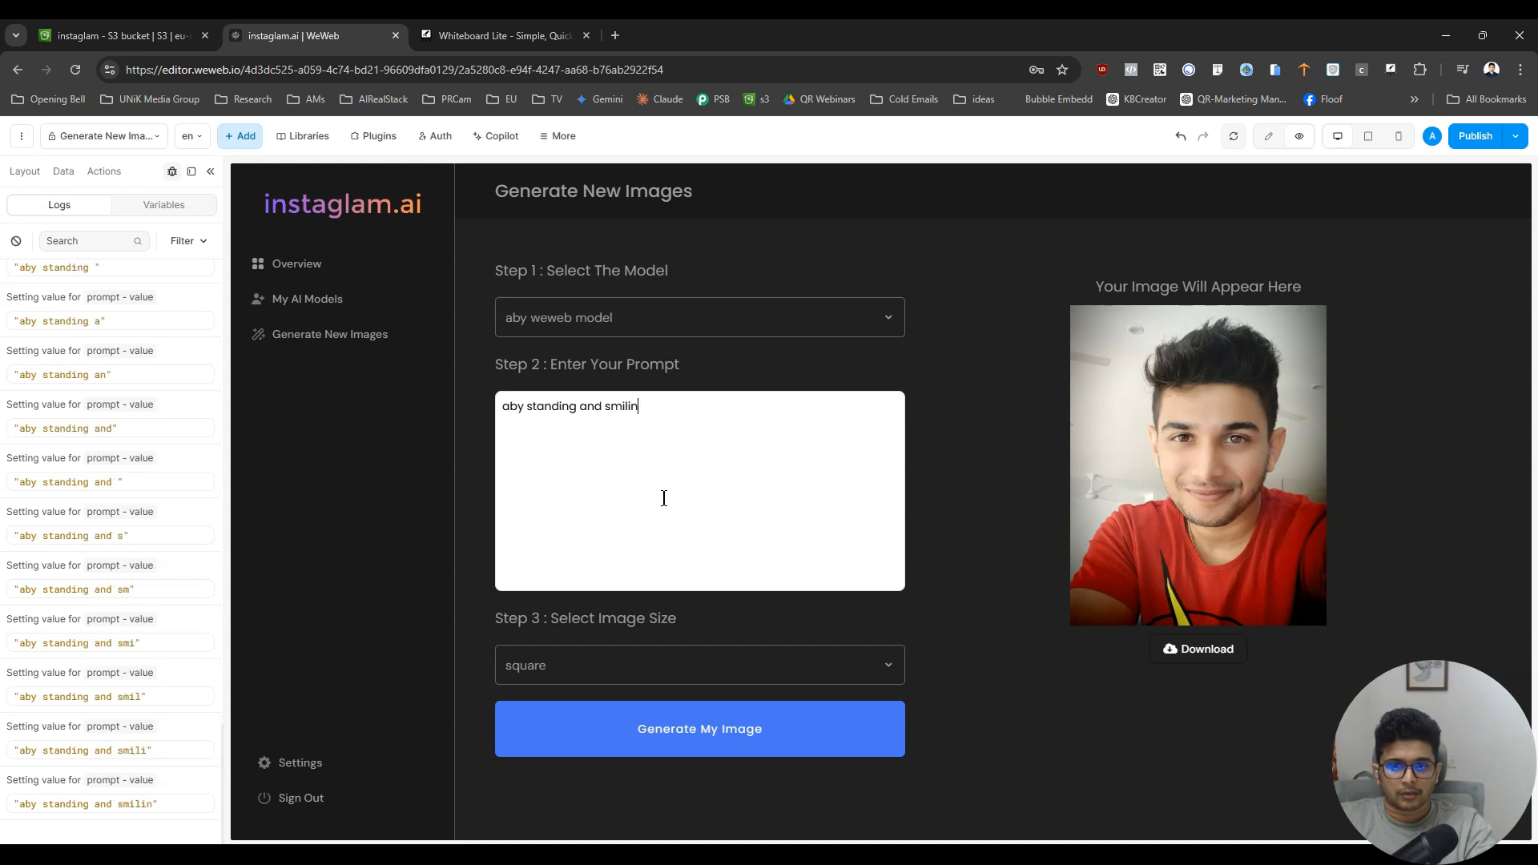
key("BackSpace")
key("BackSpace")
type("ah")
key("BackSpace")
type("j maha")
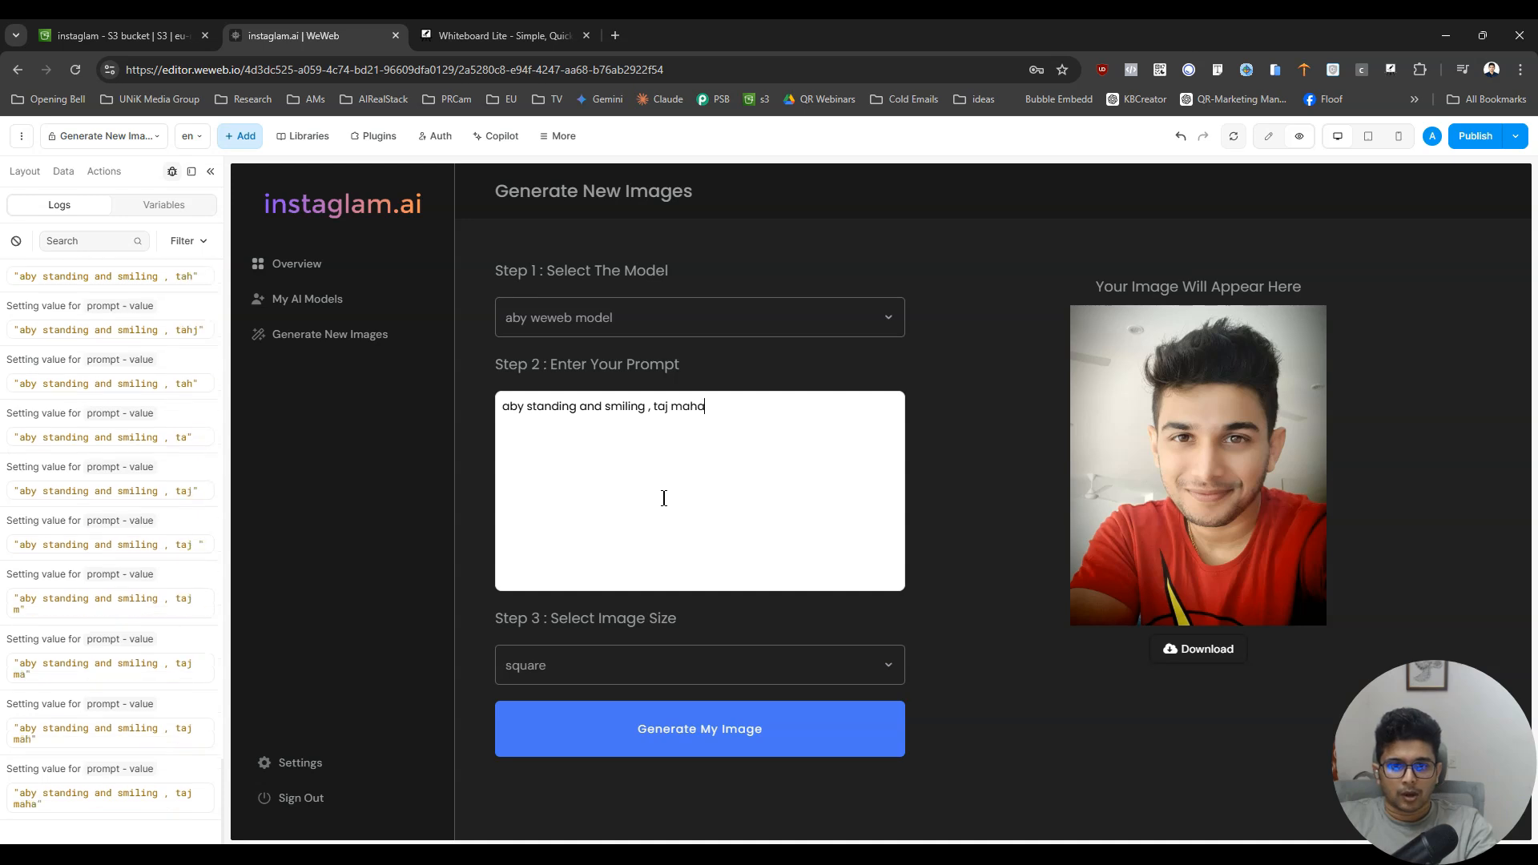
type("l is")
key("BackSpace")
type("n the background ")
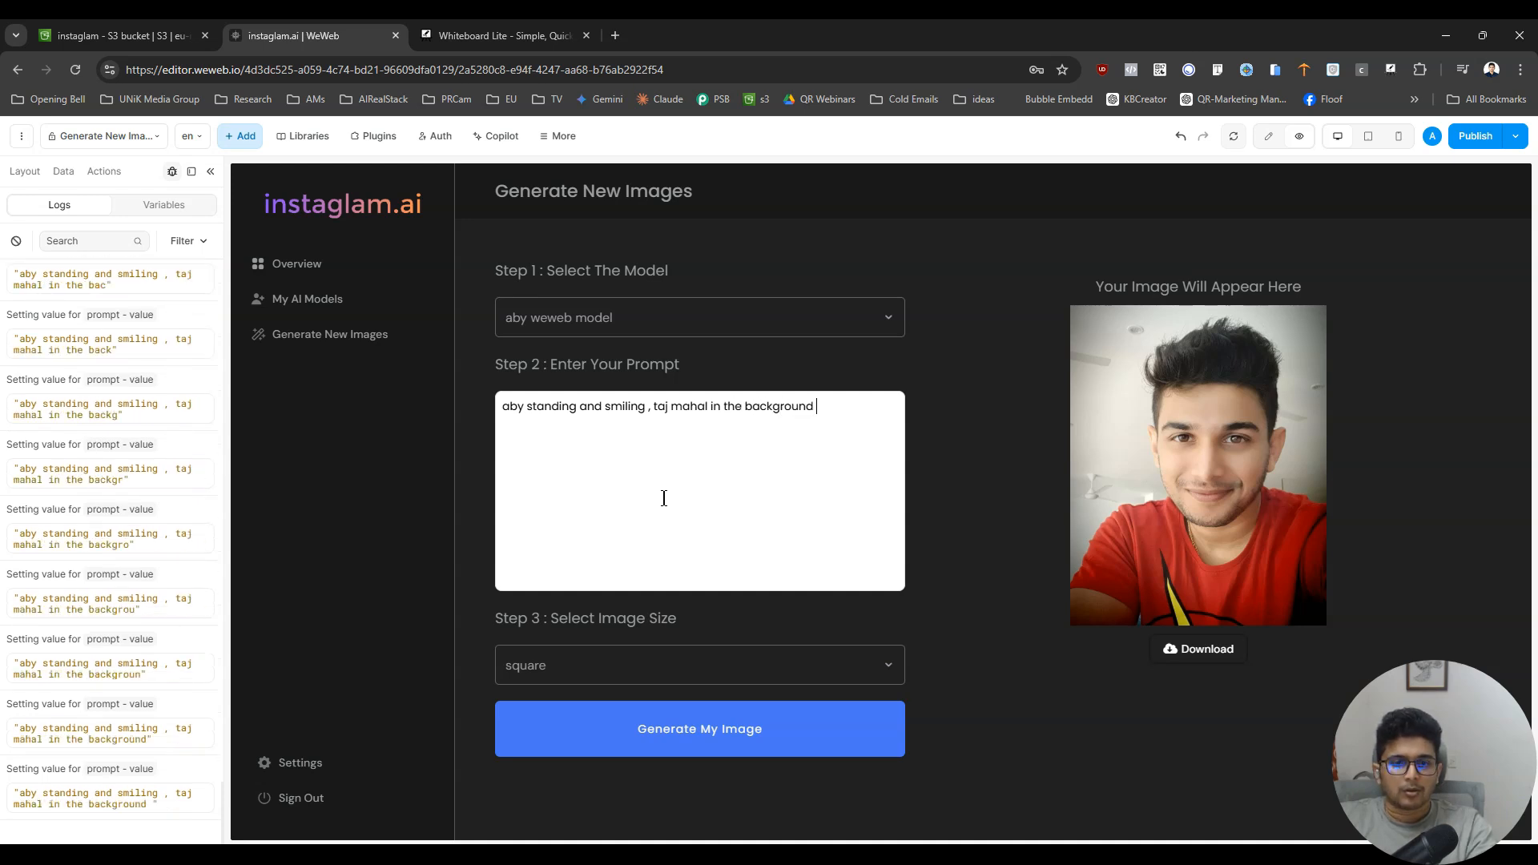
type(", tourists ")
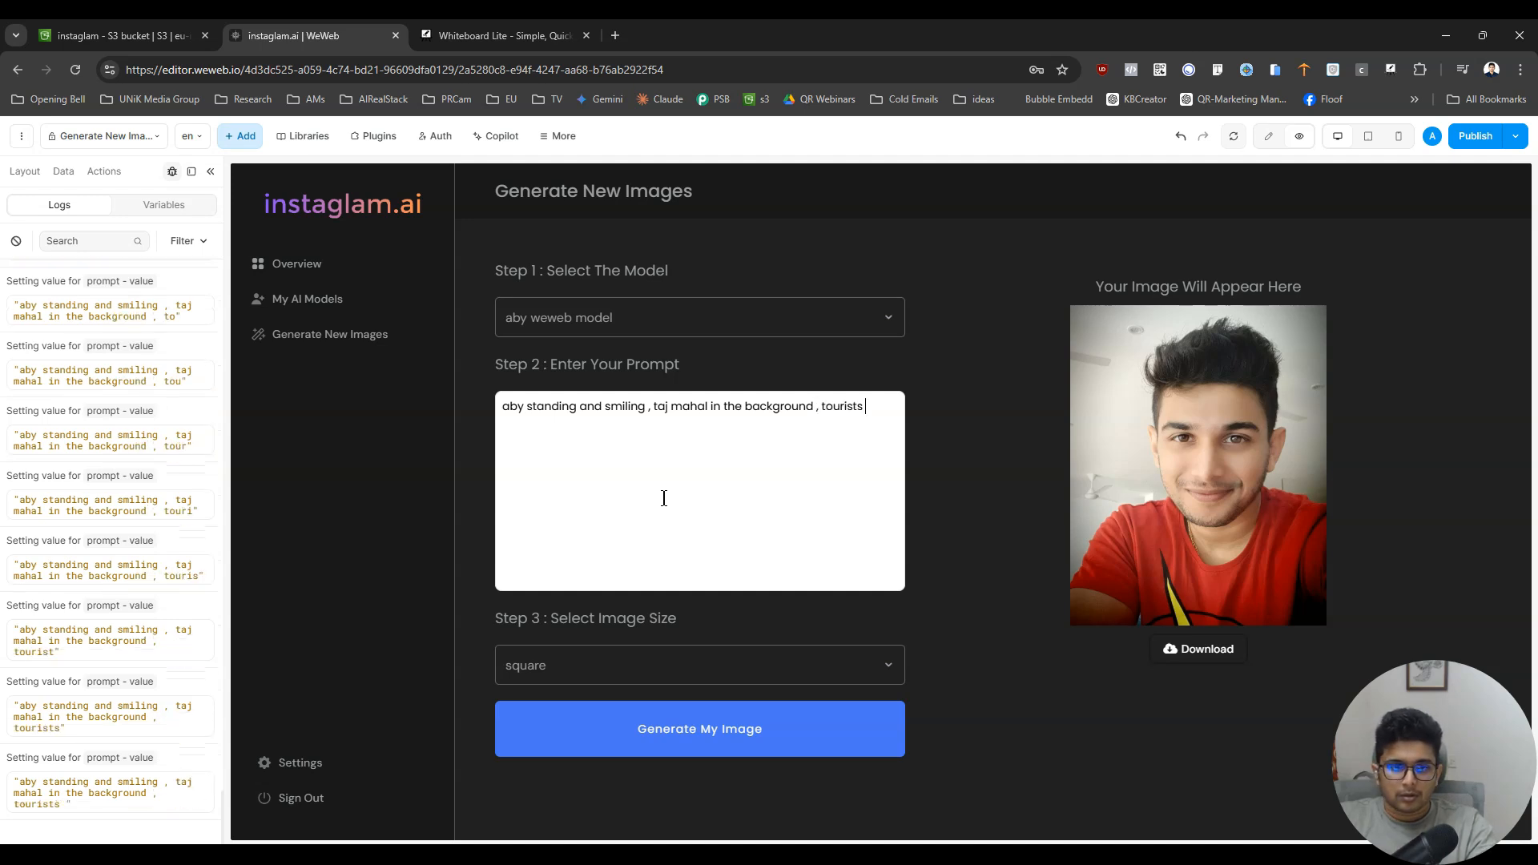
type(", br")
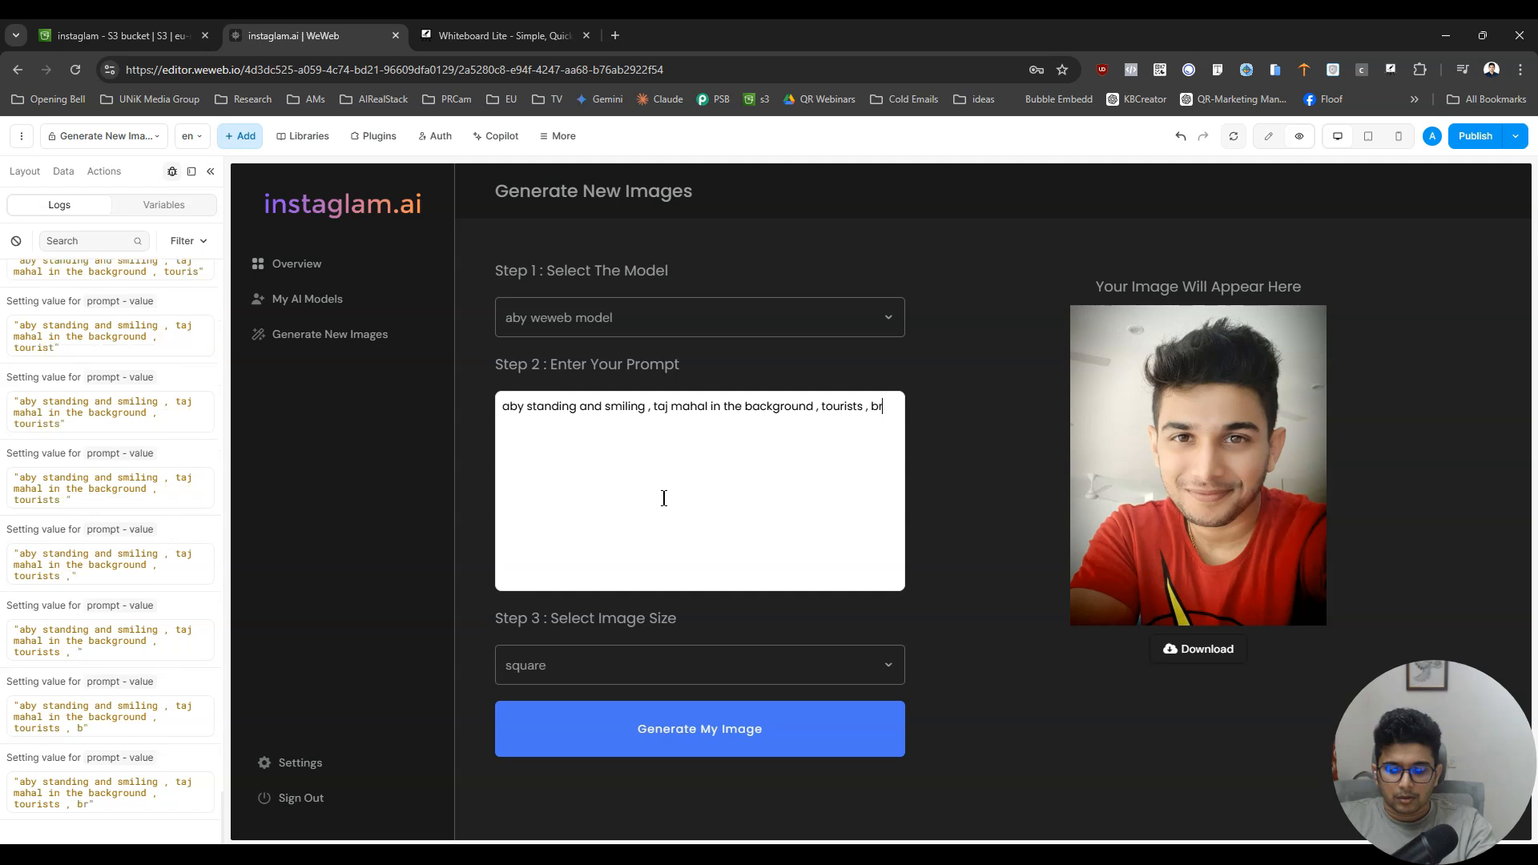
type("ight sunny day")
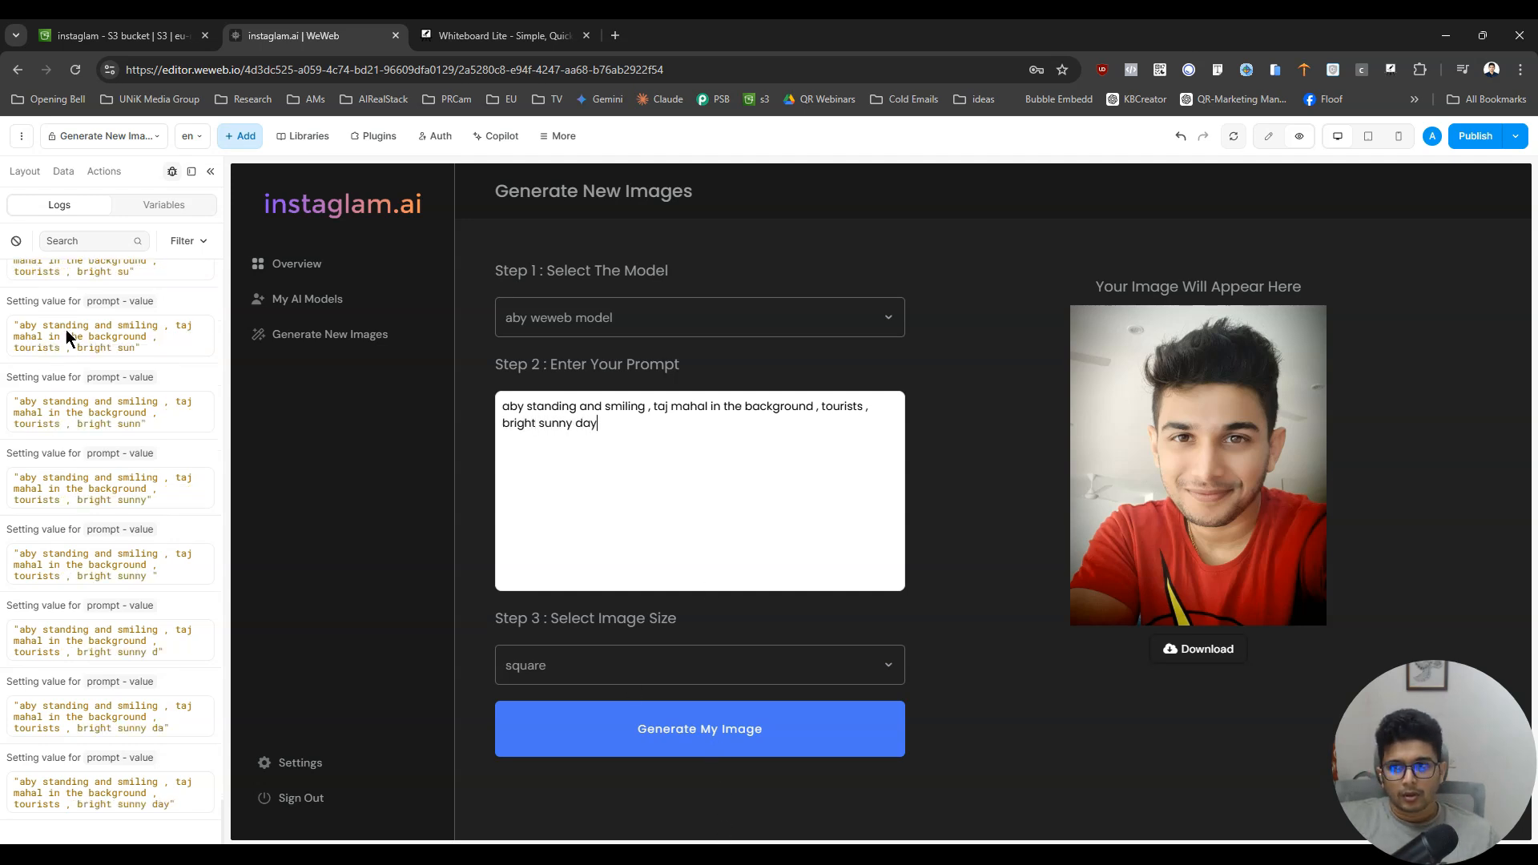
- Clear the logs, generate the image from the form, and expand the data object of the logged response
left_click(16, 241)
left_click(684, 728)
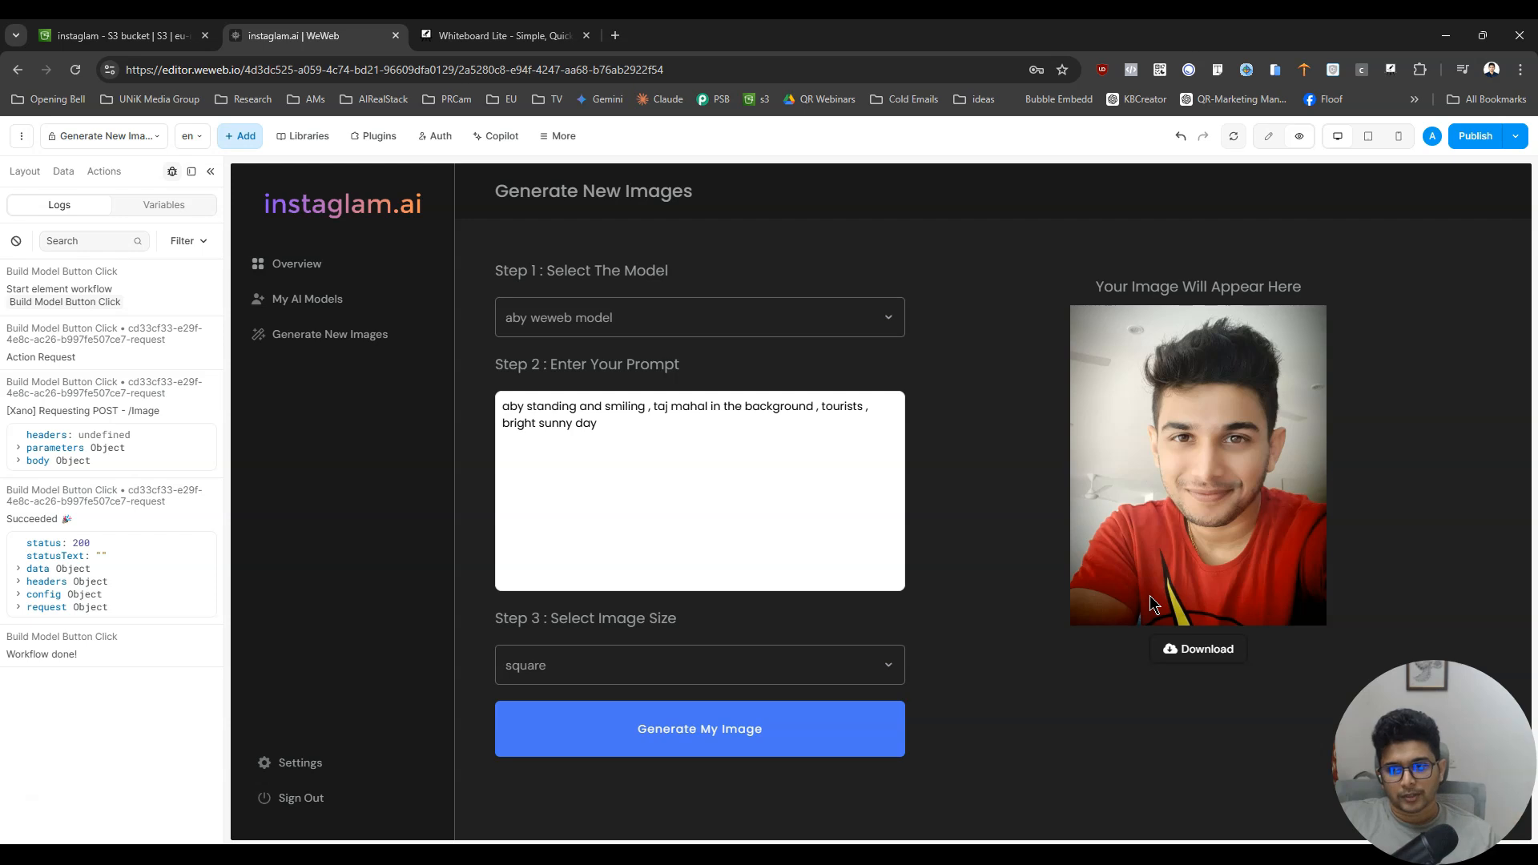
left_click(19, 569)
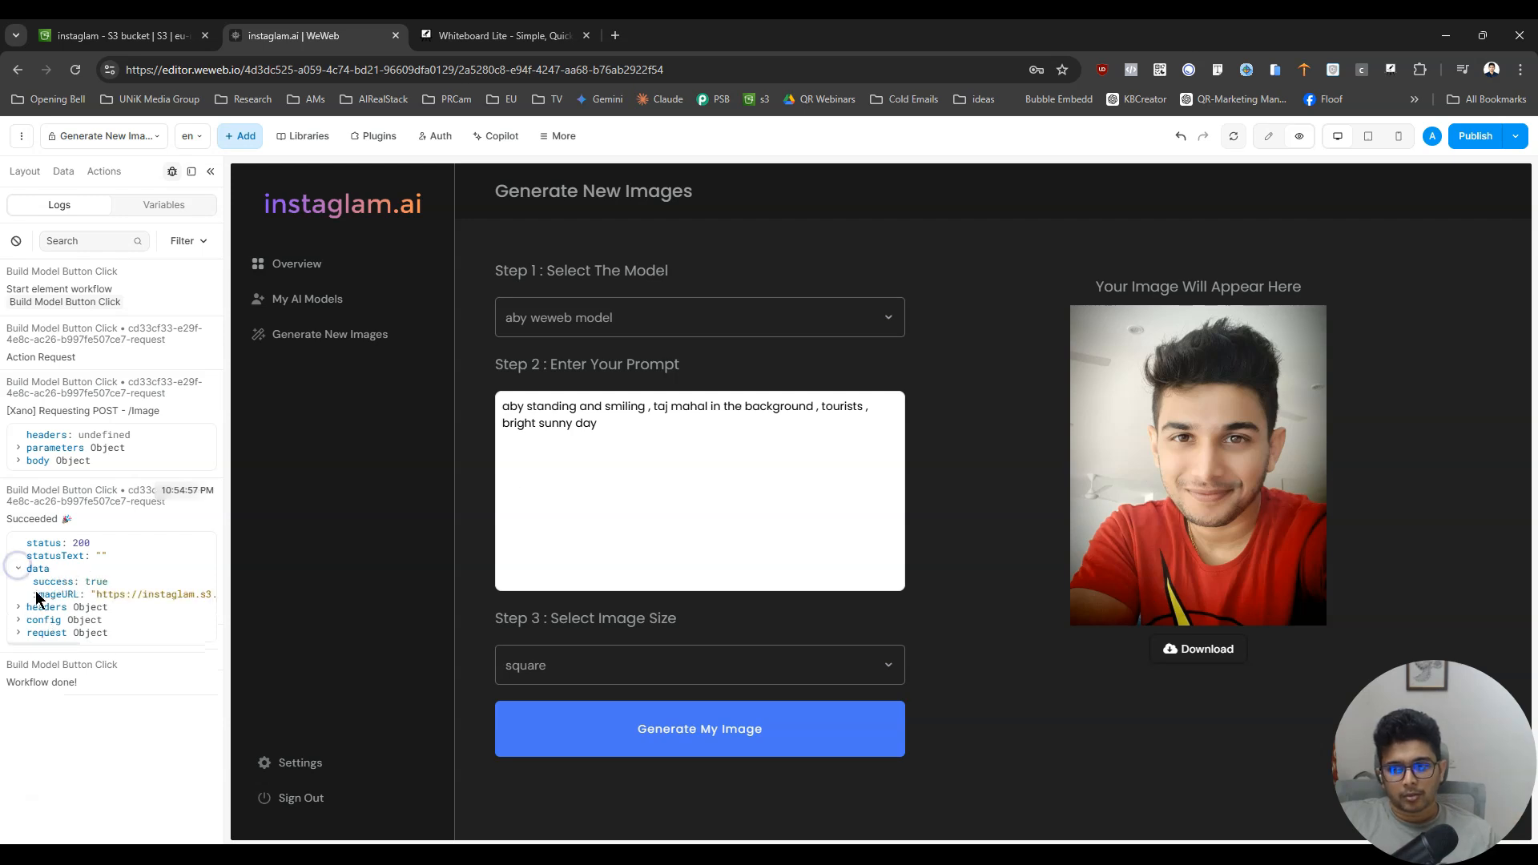
- Open the returned imageURL in a new browser tab, view the picture, and return to the WeWeb page
left_click_drag(99, 594, 777, 35)
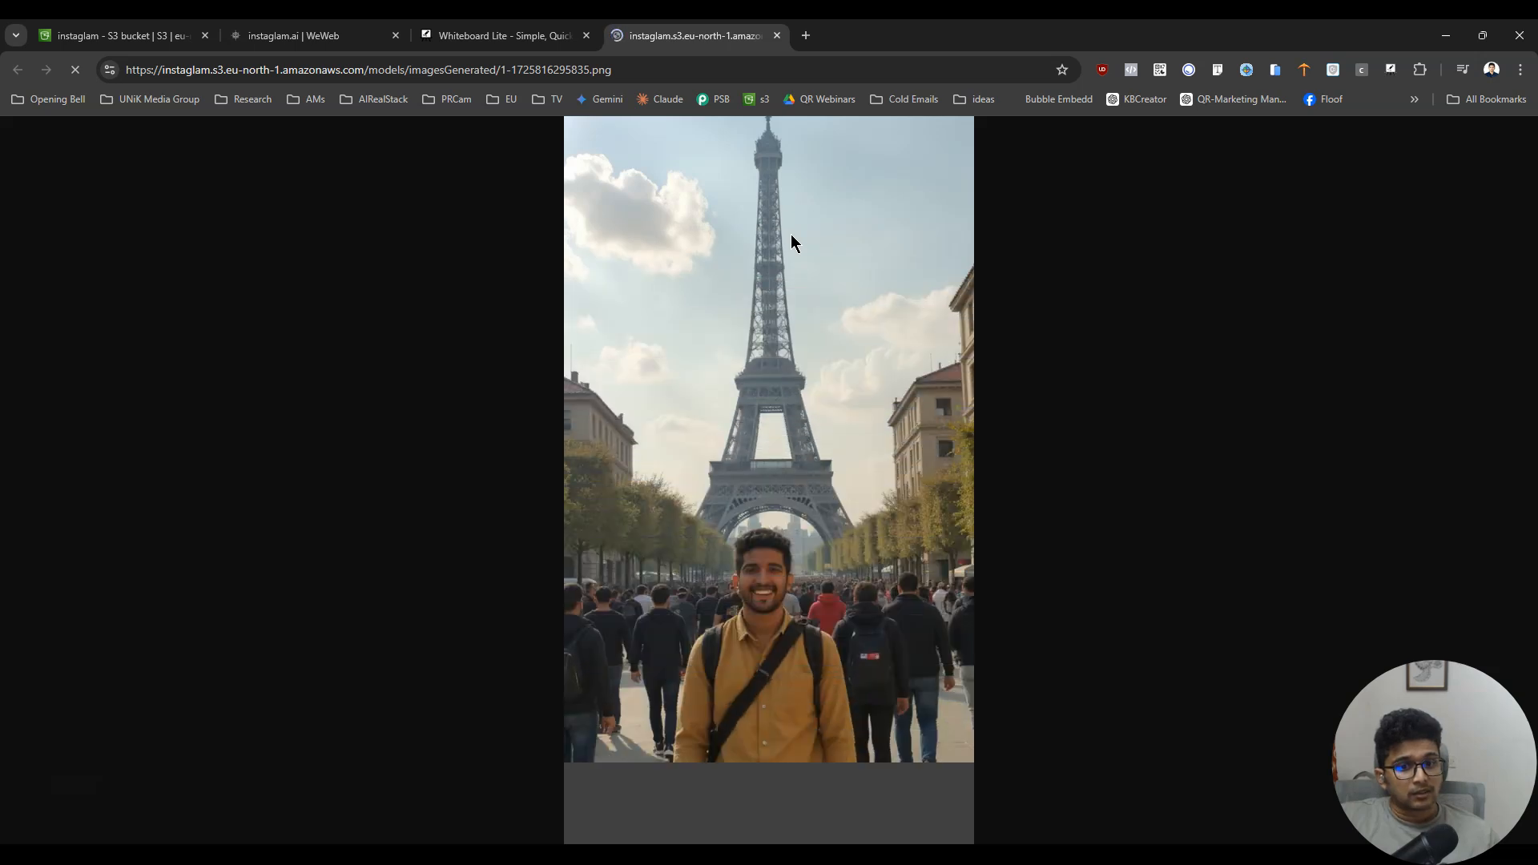
left_click(767, 598)
left_click(767, 598)
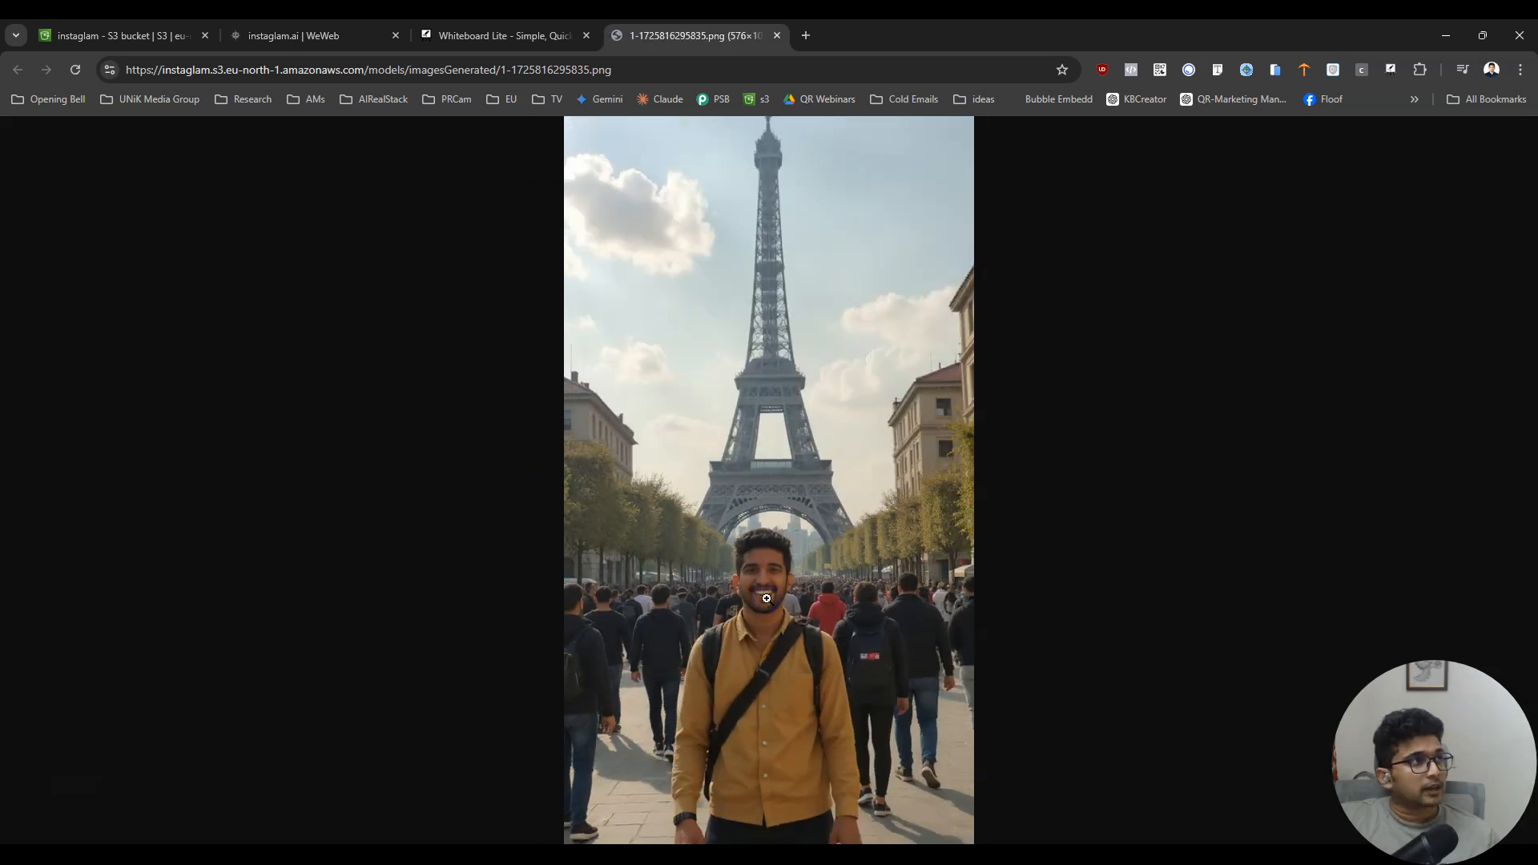
key("ctrl+w")
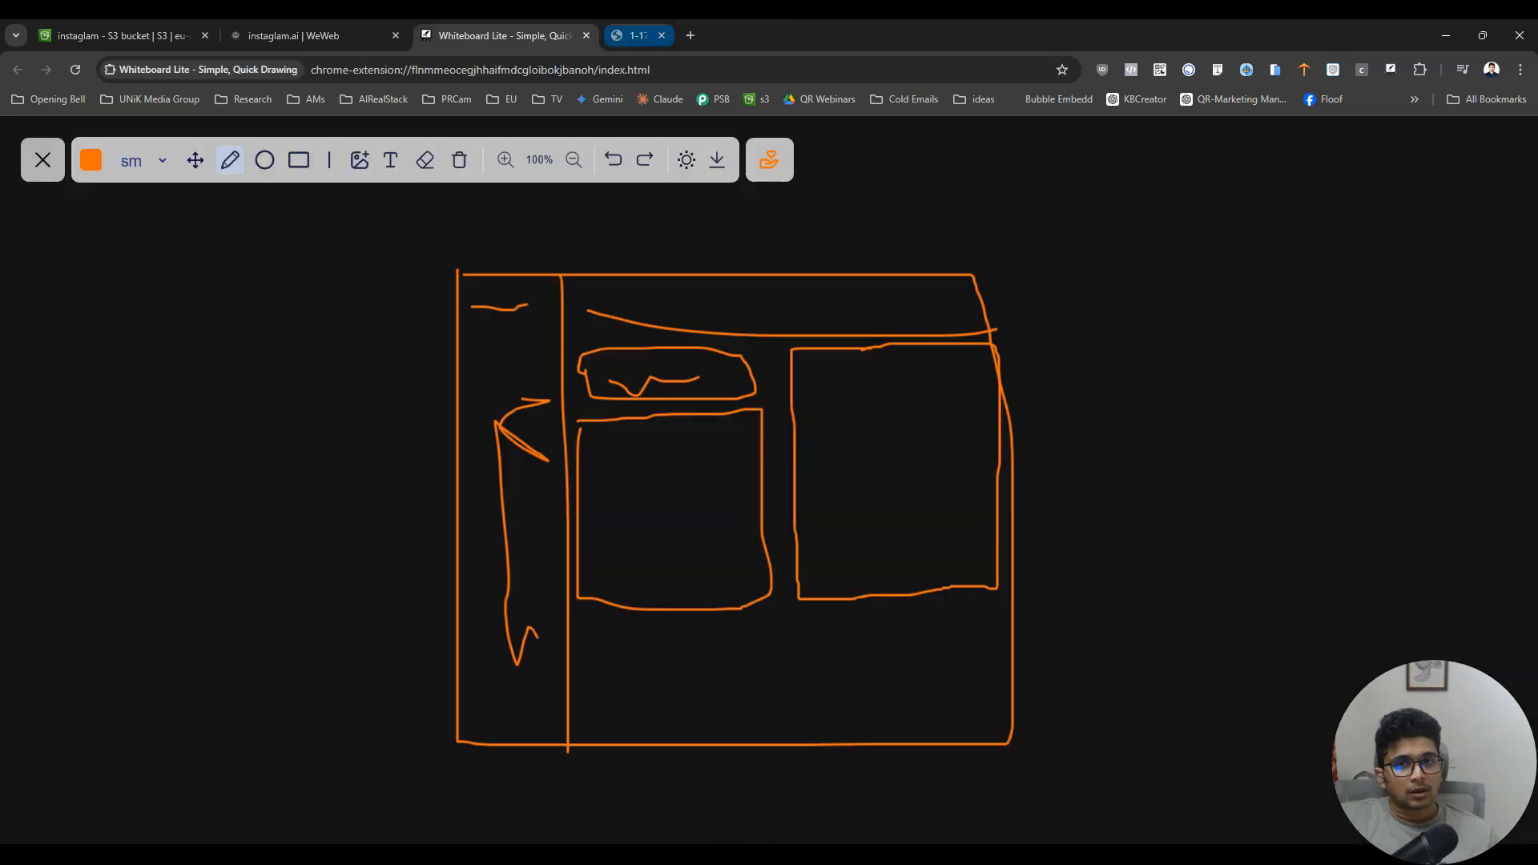
left_click(229, 32)
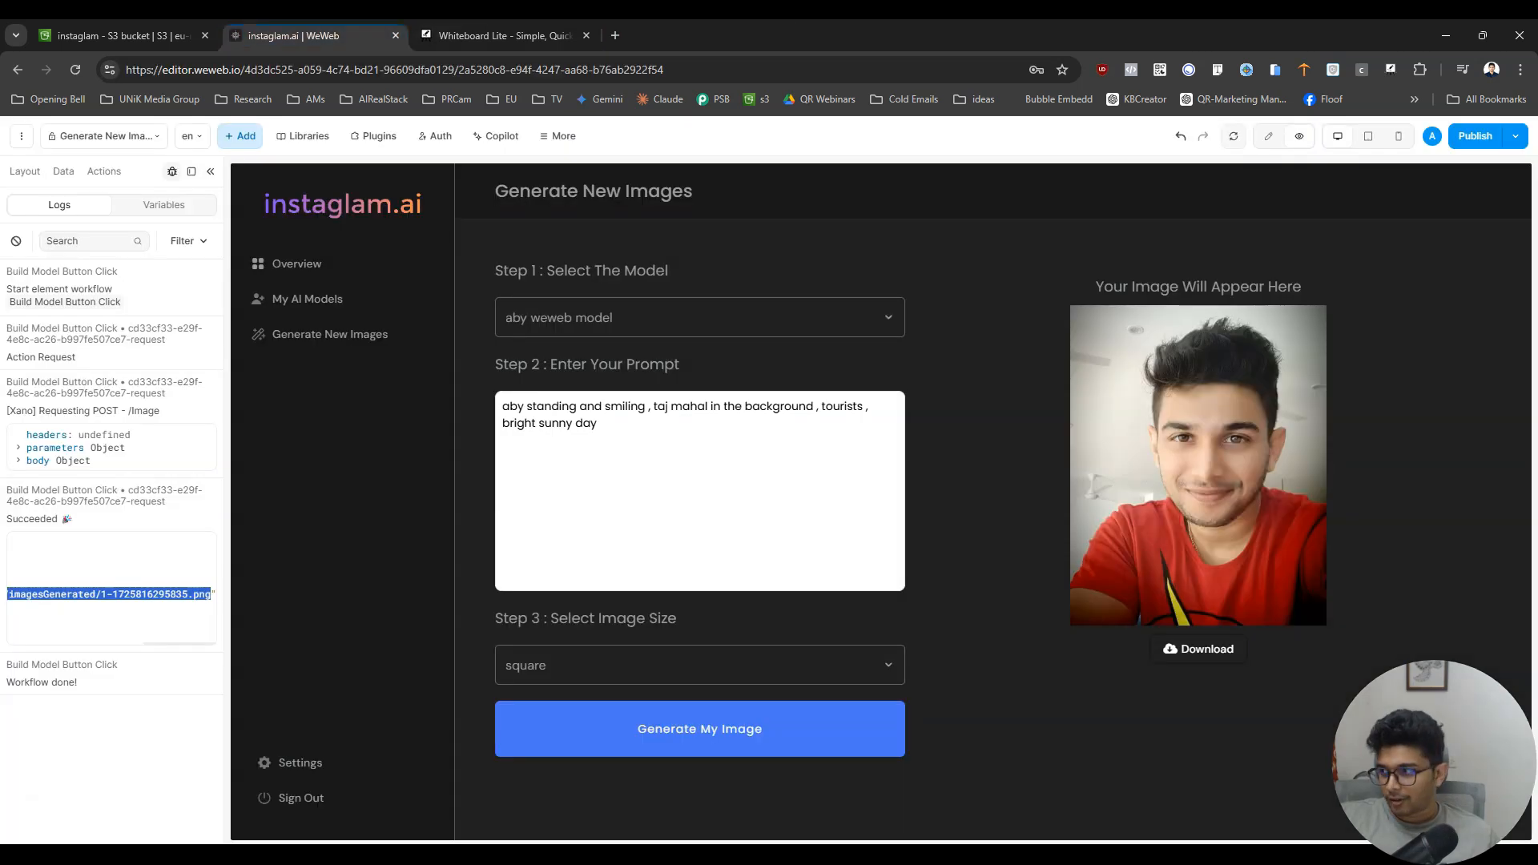
- Switch to Xano, open the fal_generateImageFromLora function from the /Image endpoint, and enable its API Request to fal.run
key("alt+Tab")
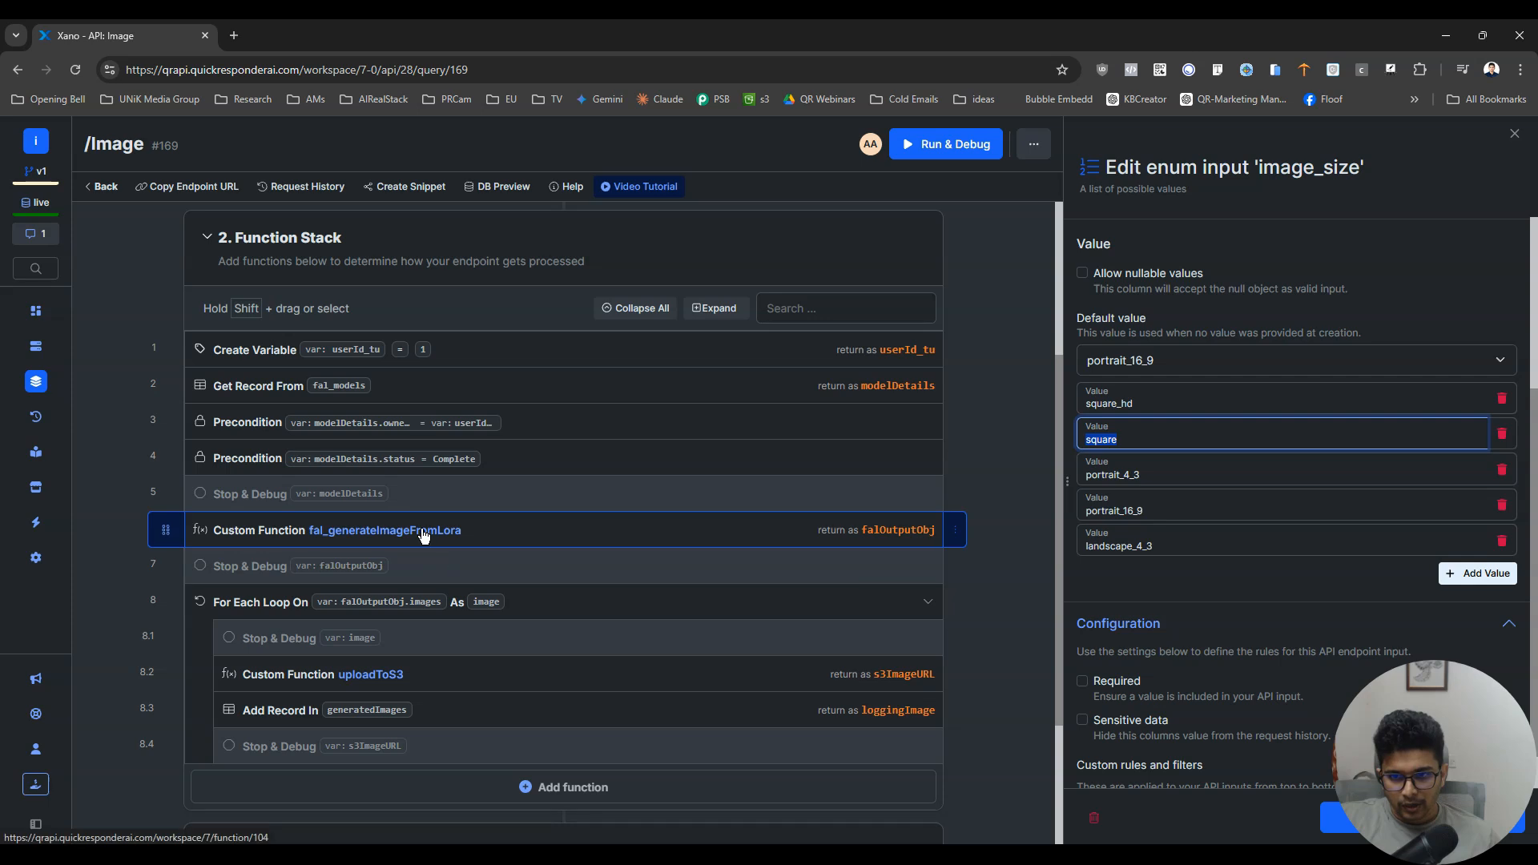
left_click(427, 531)
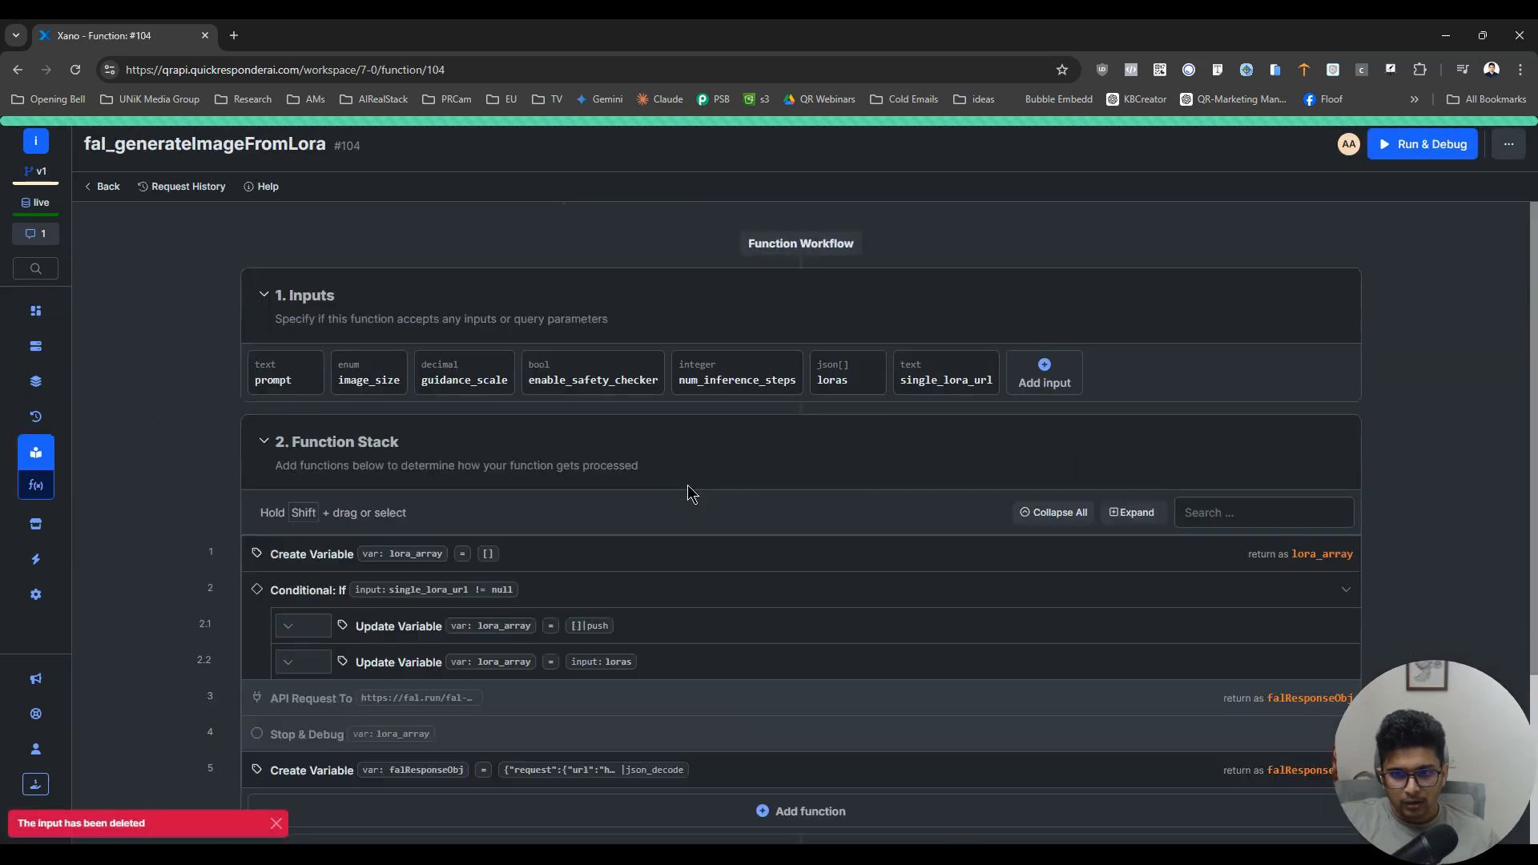
scroll(652, 611, "down", 3)
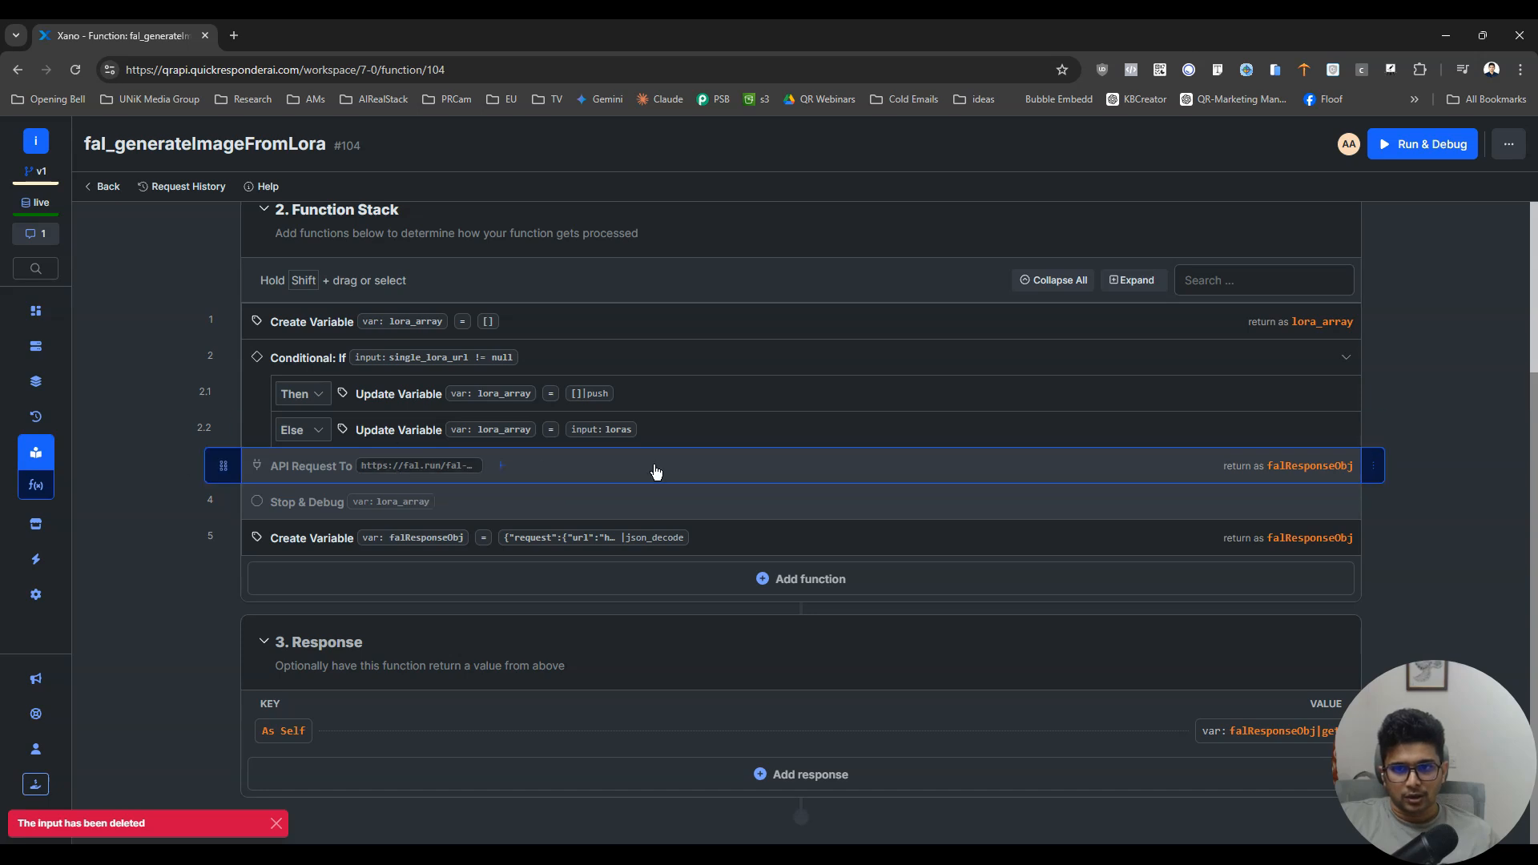
left_click(1373, 466)
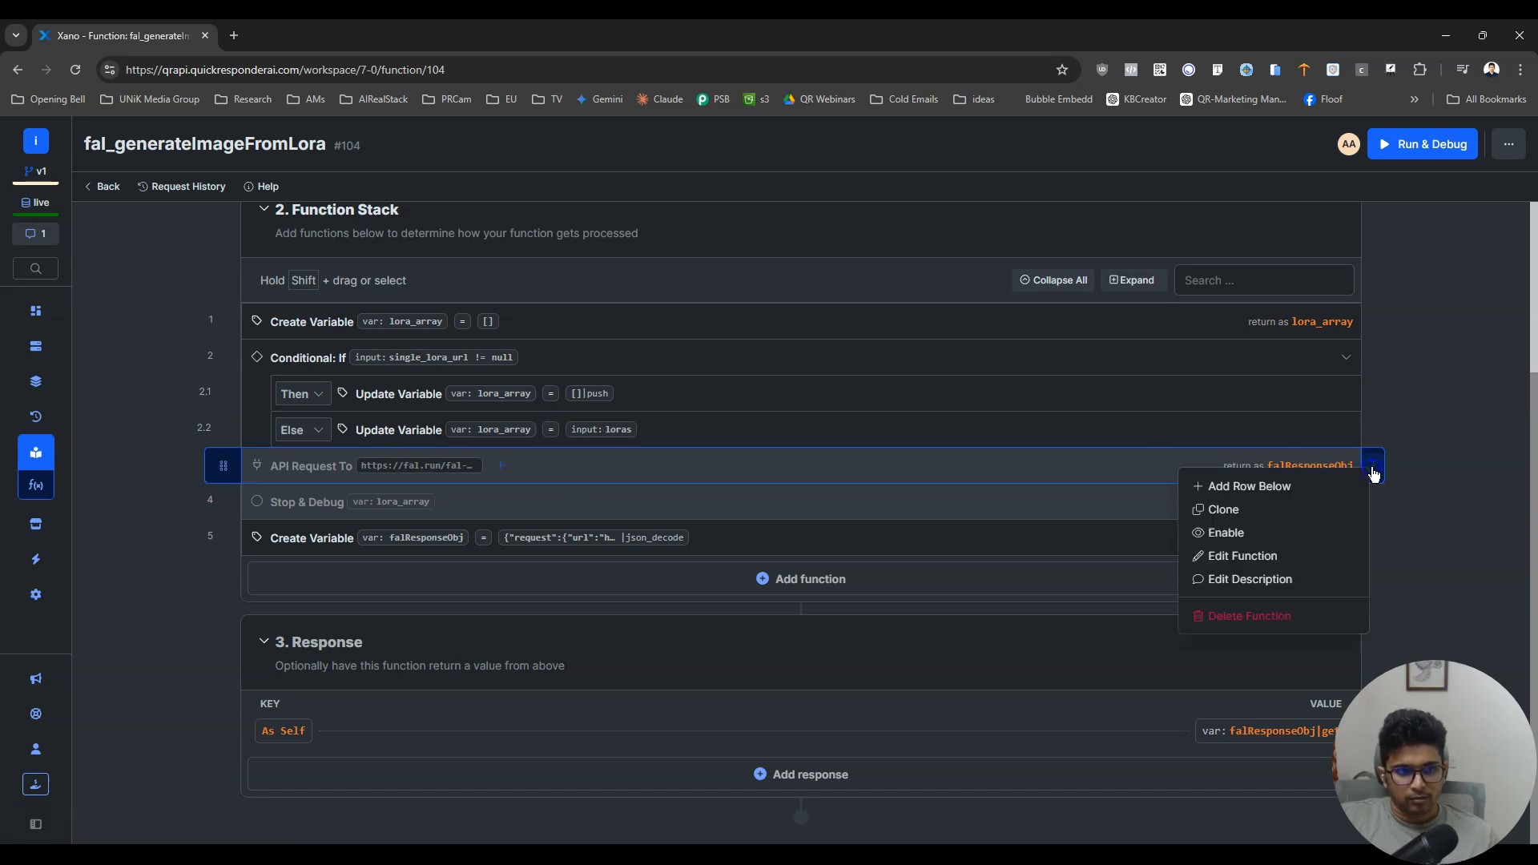
left_click(1294, 532)
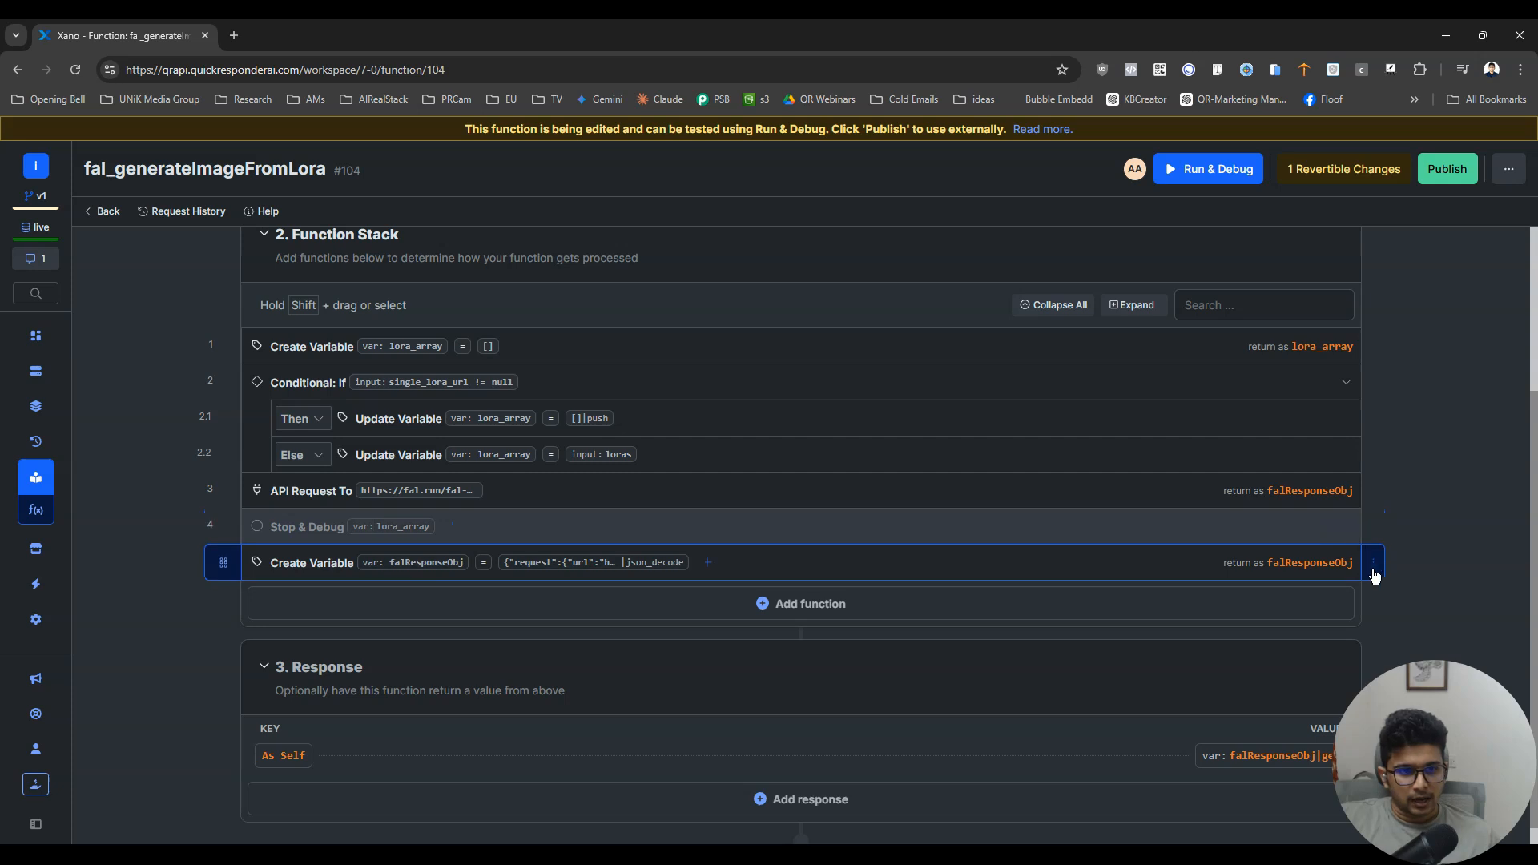
- Disable the Create Variable step that fills falResponseObj with hard-coded JSON and publish the function
left_click(1372, 564)
left_click(1328, 635)
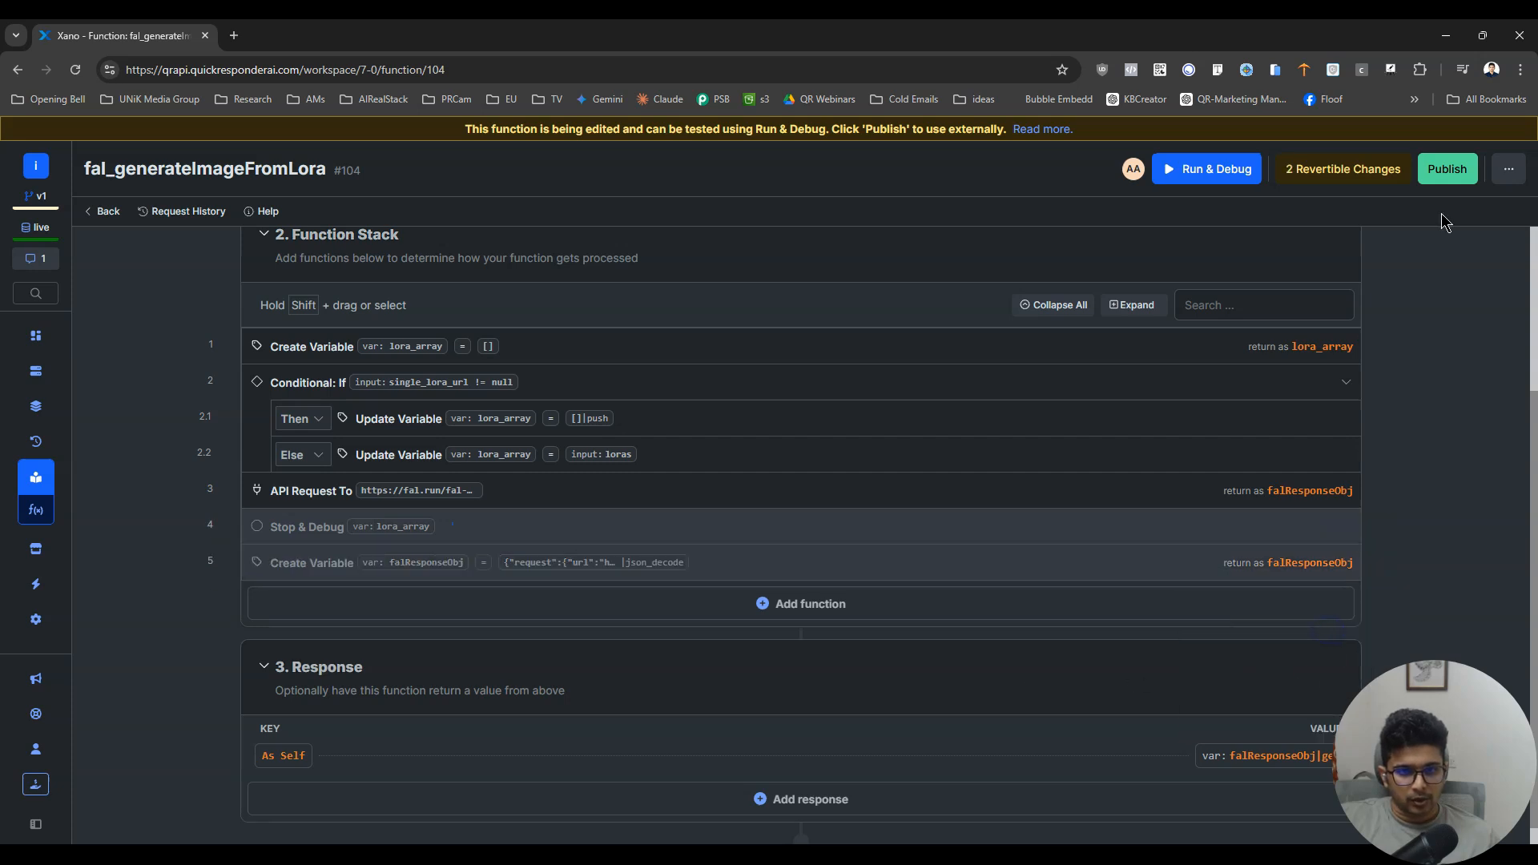
left_click(1444, 170)
left_click(1344, 830)
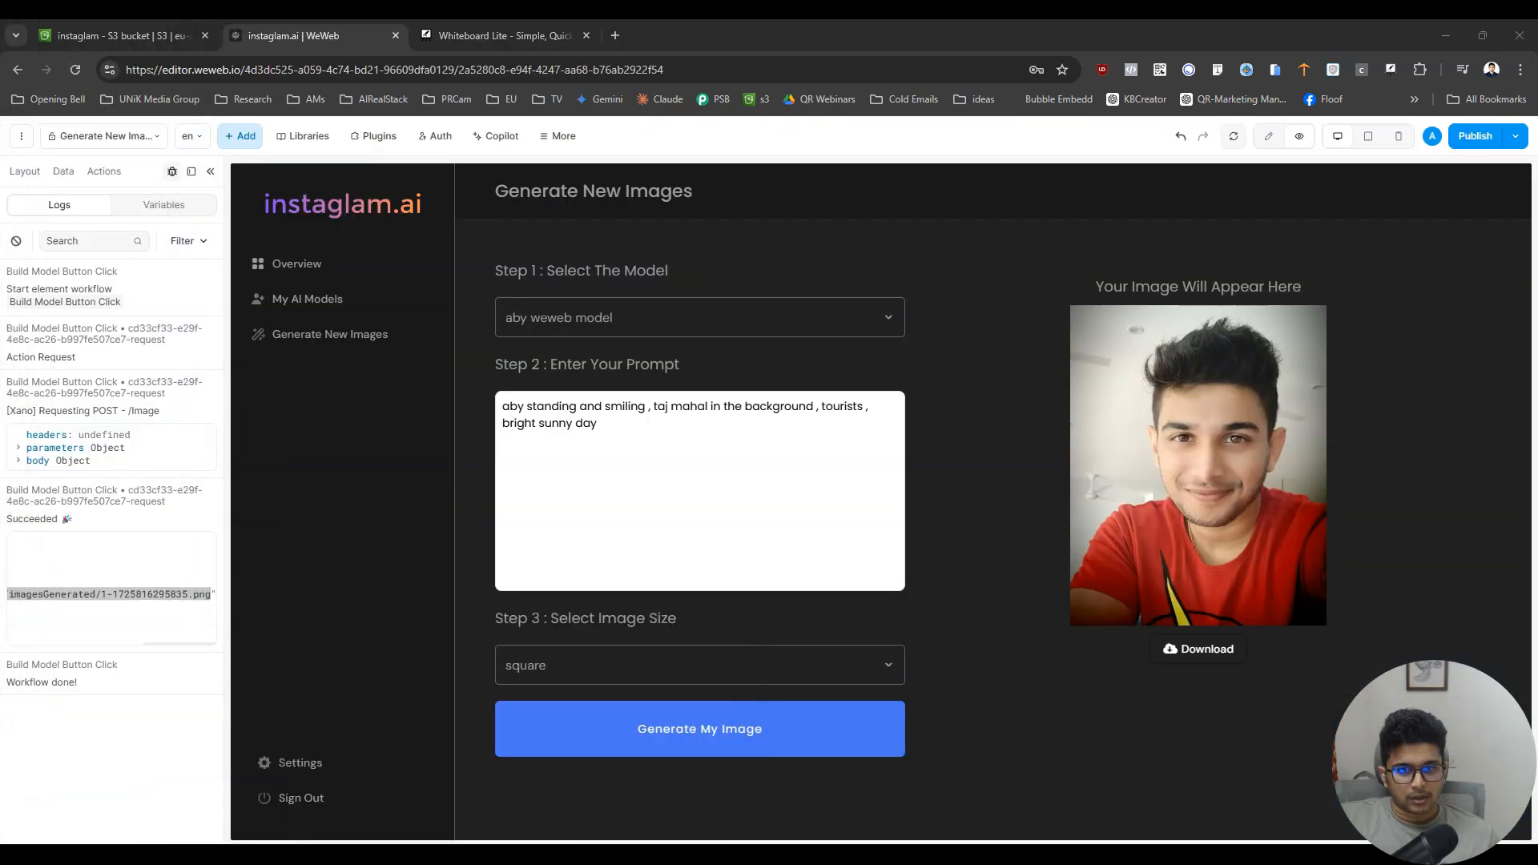
- Back in WeWeb, rerun the image generation with cleared logs and expand the new response's data object
left_click(16, 241)
left_click(712, 724)
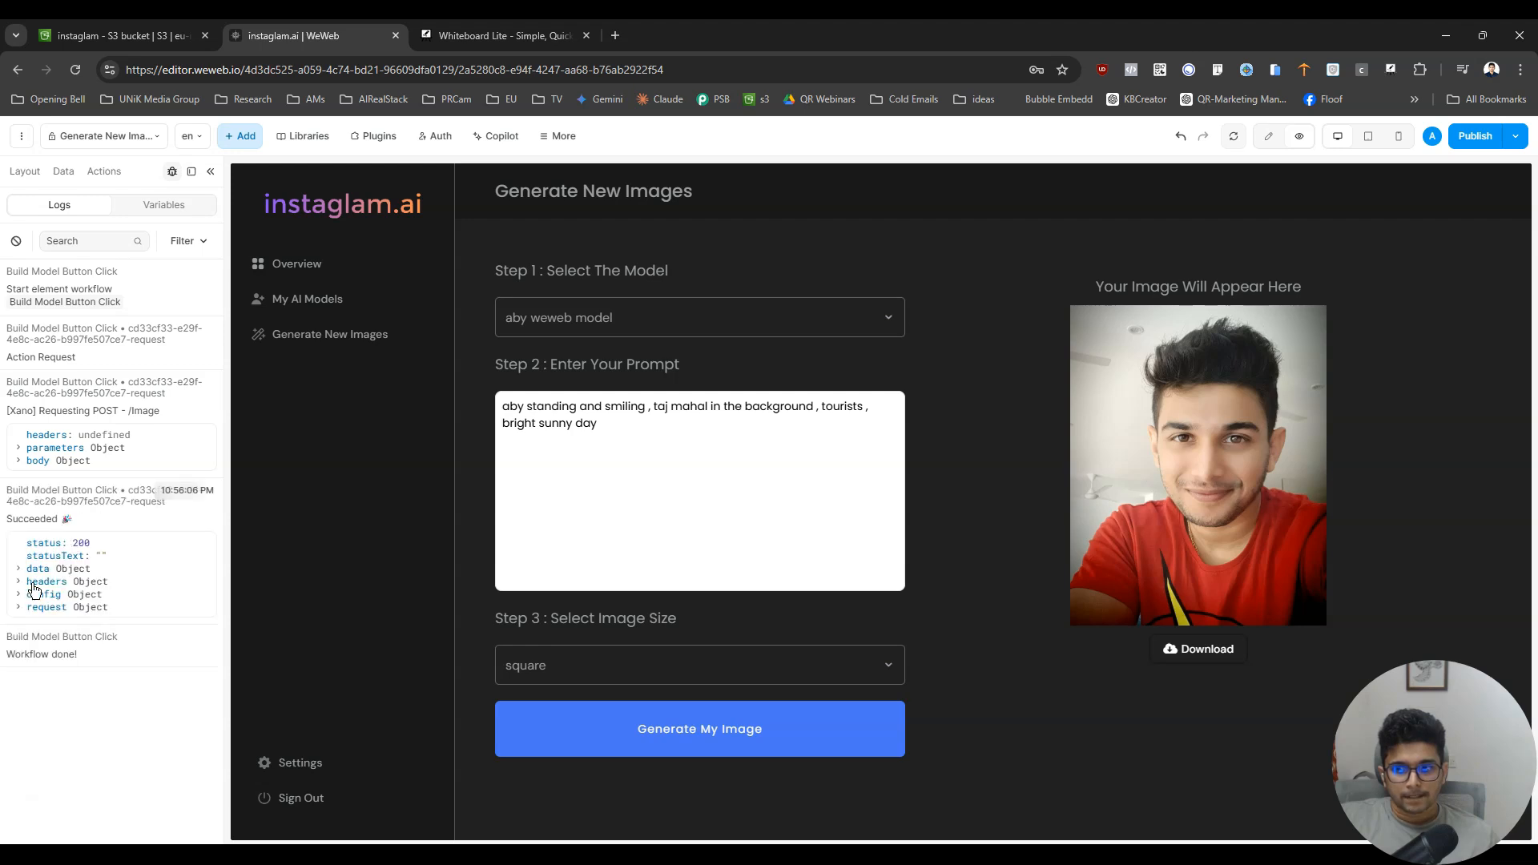
left_click(19, 571)
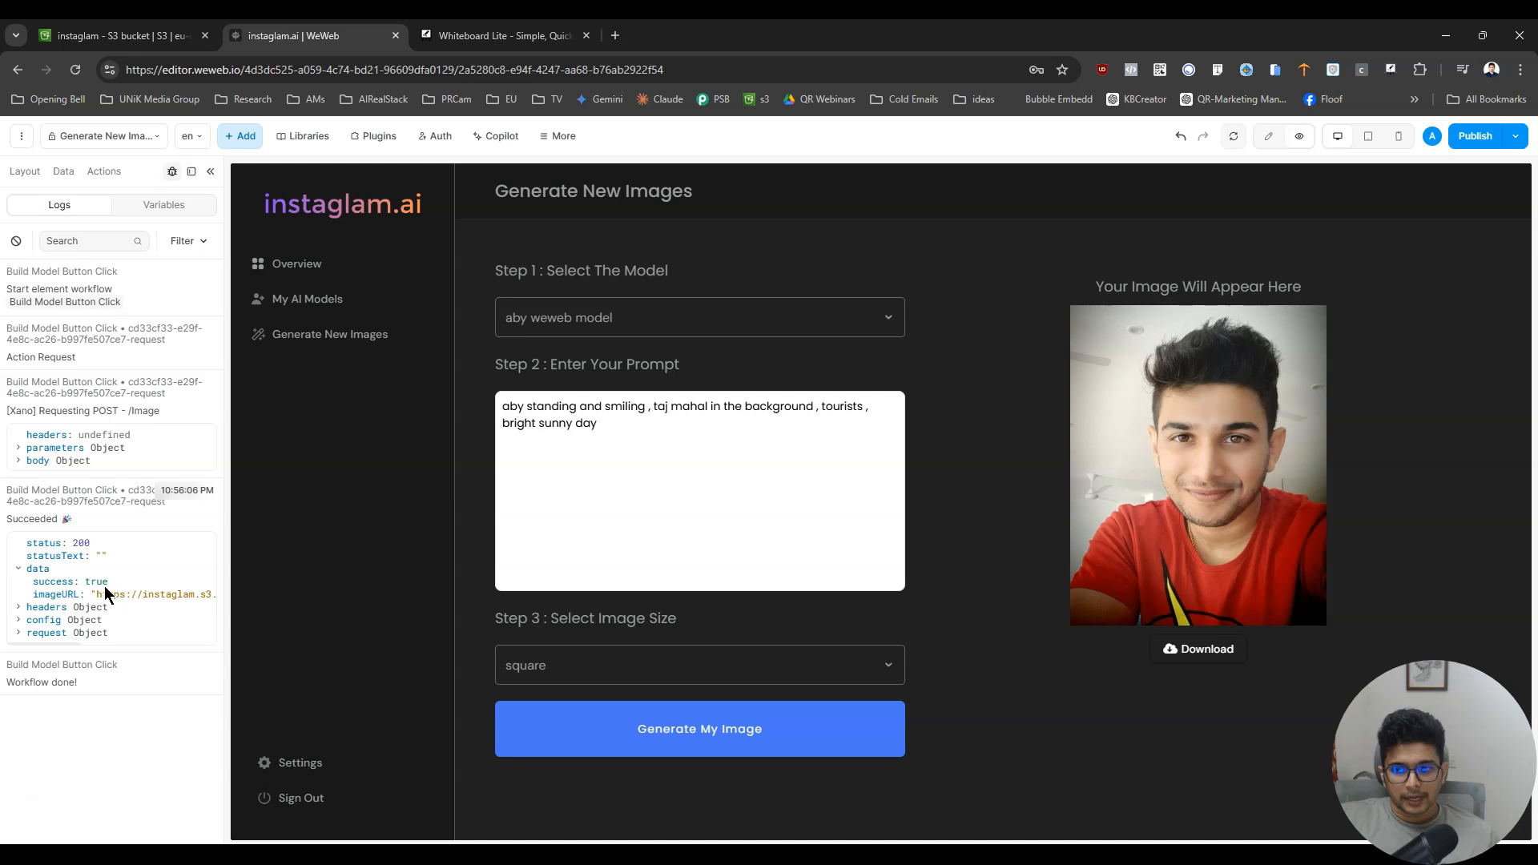
- Copy the new imageURL from the log, view the generated picture in a new browser tab, and return to WeWeb
left_click_drag(133, 594, 210, 601)
key("ctrl+c")
key("ctrl+t")
key("ctrl+v")
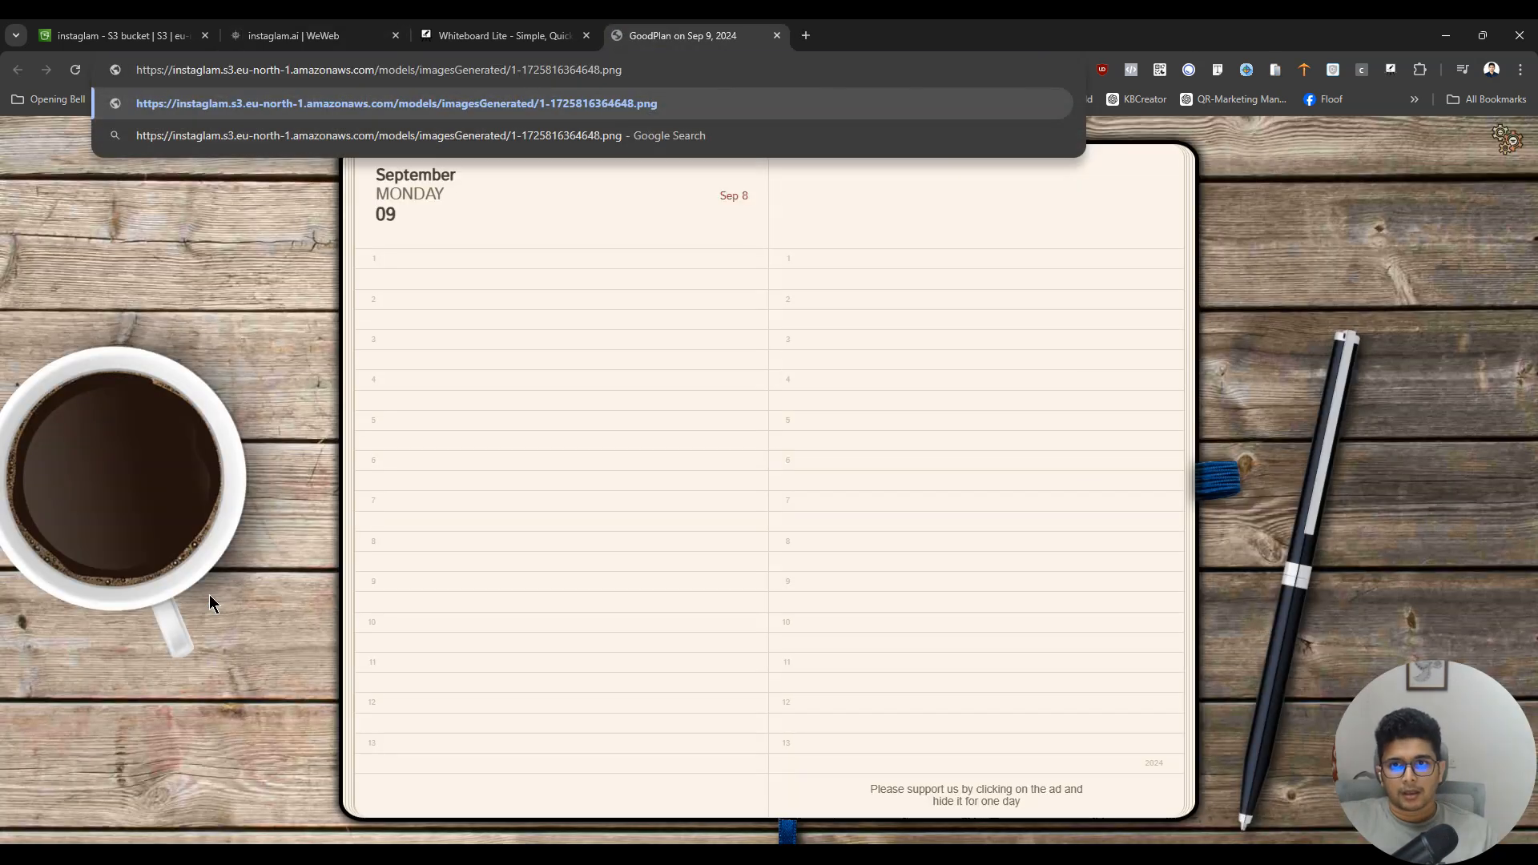
key("Return")
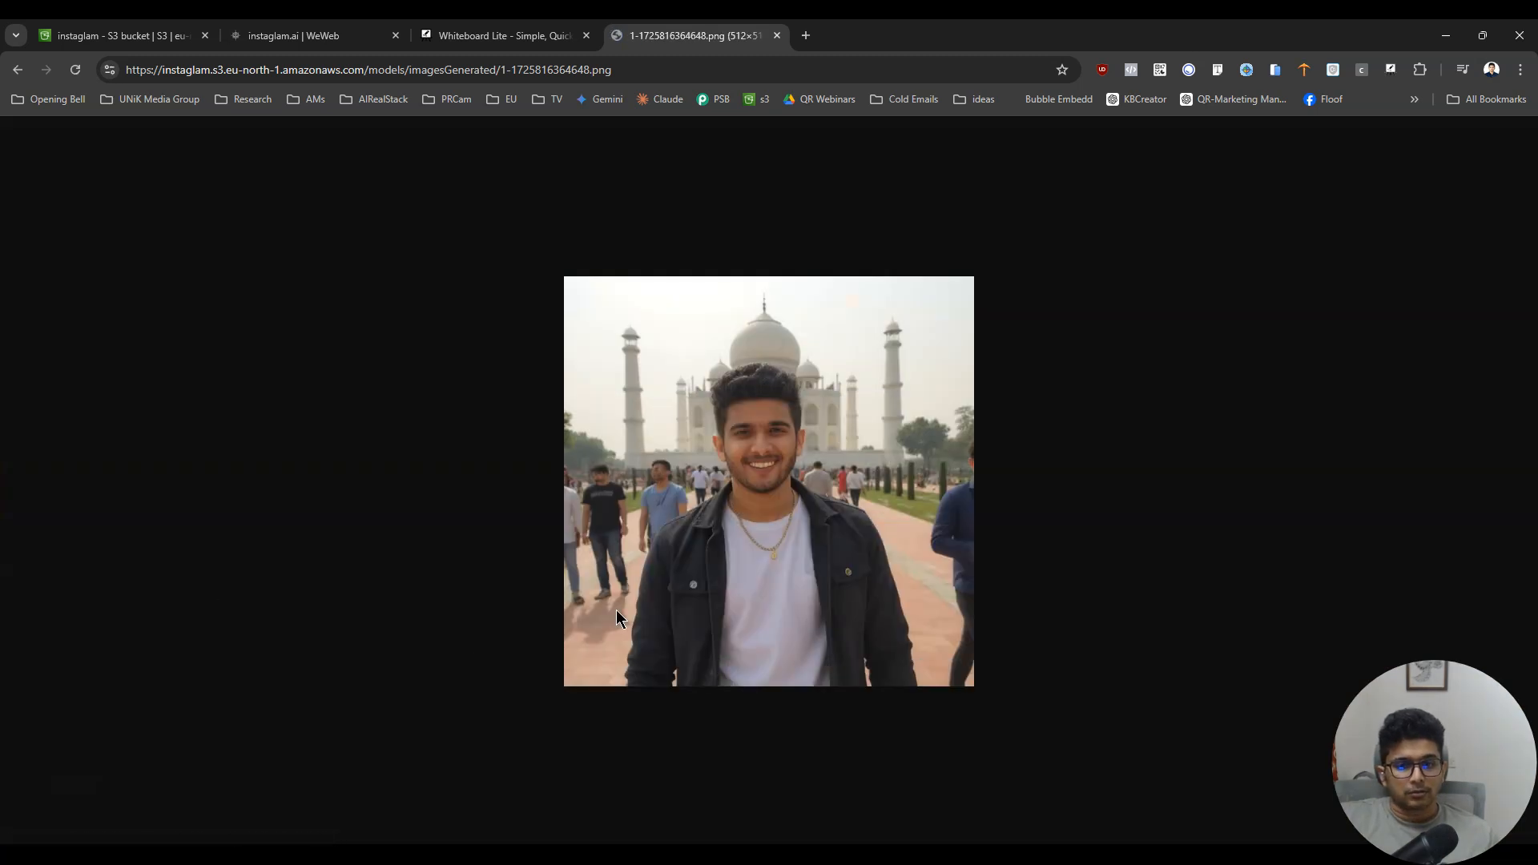
key("ctrl+shift+Tab")
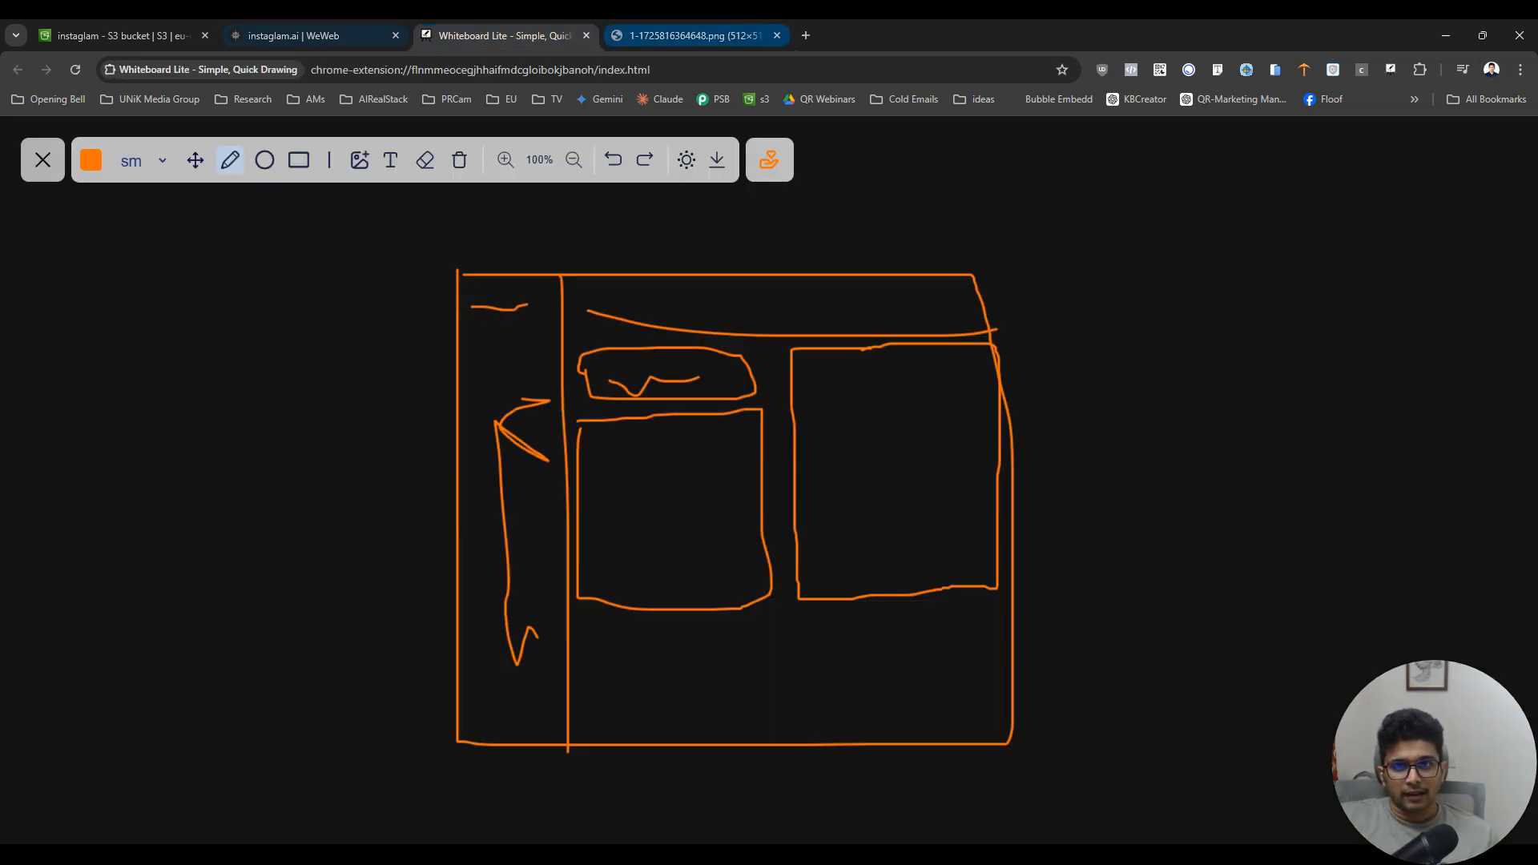
key("ctrl+shift+Tab")
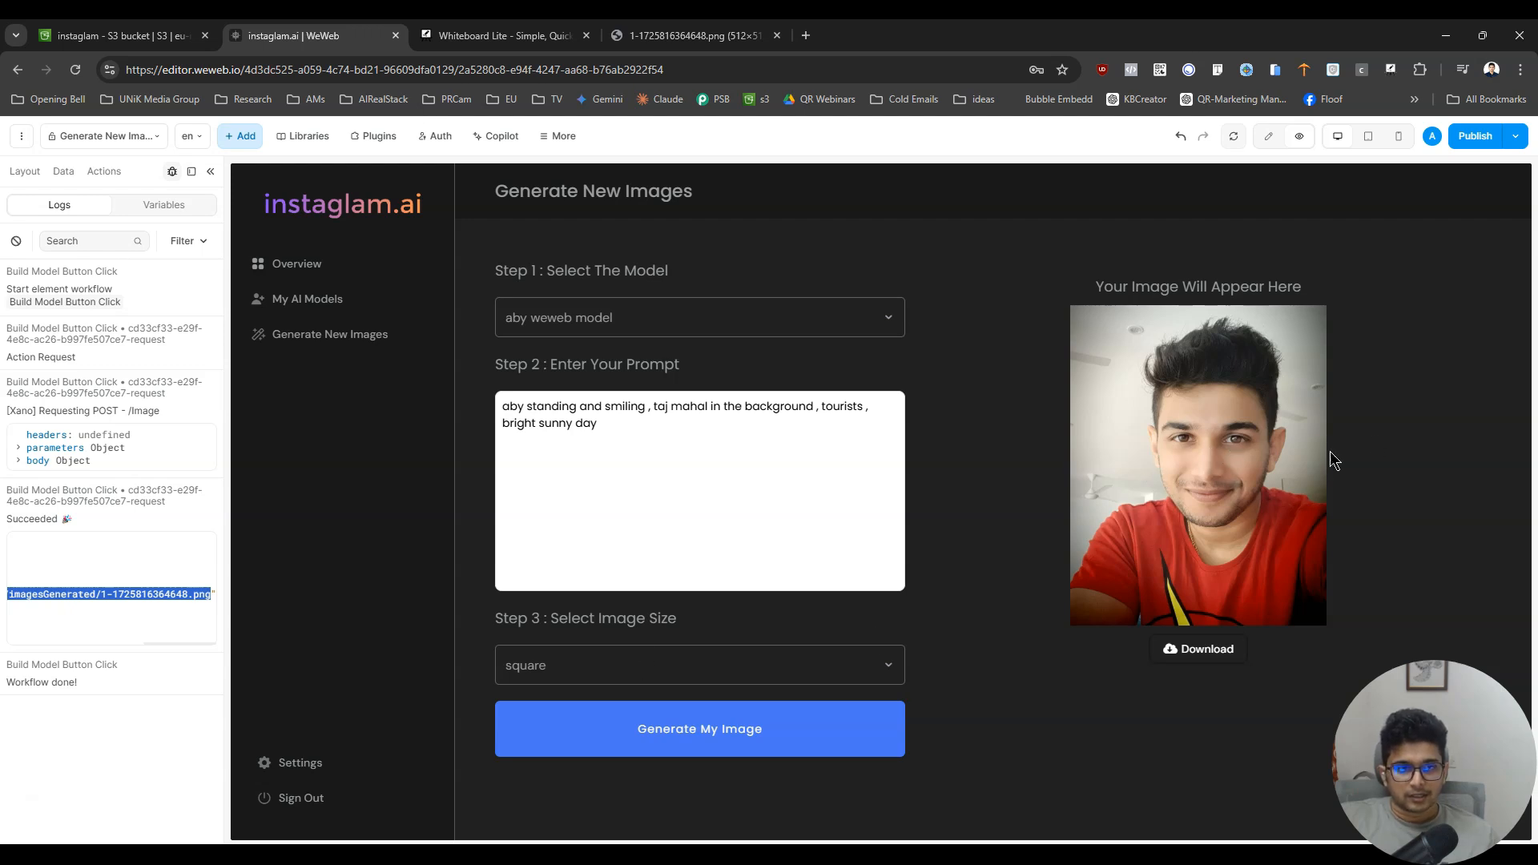
- Clear the log entries from the last test run, keeping the page in preview mode
left_click(1272, 136)
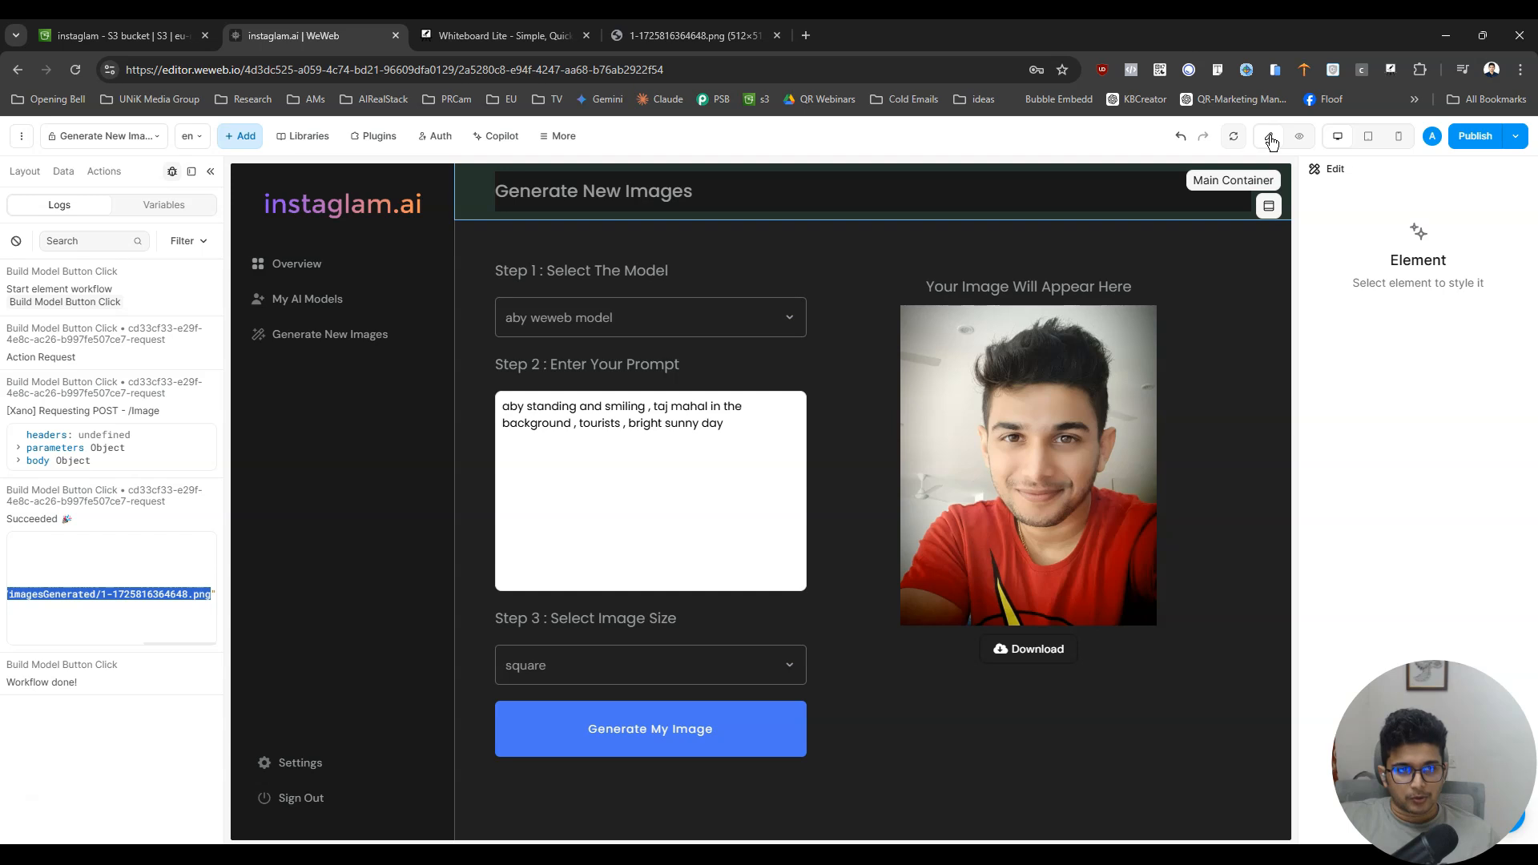
left_click(1298, 136)
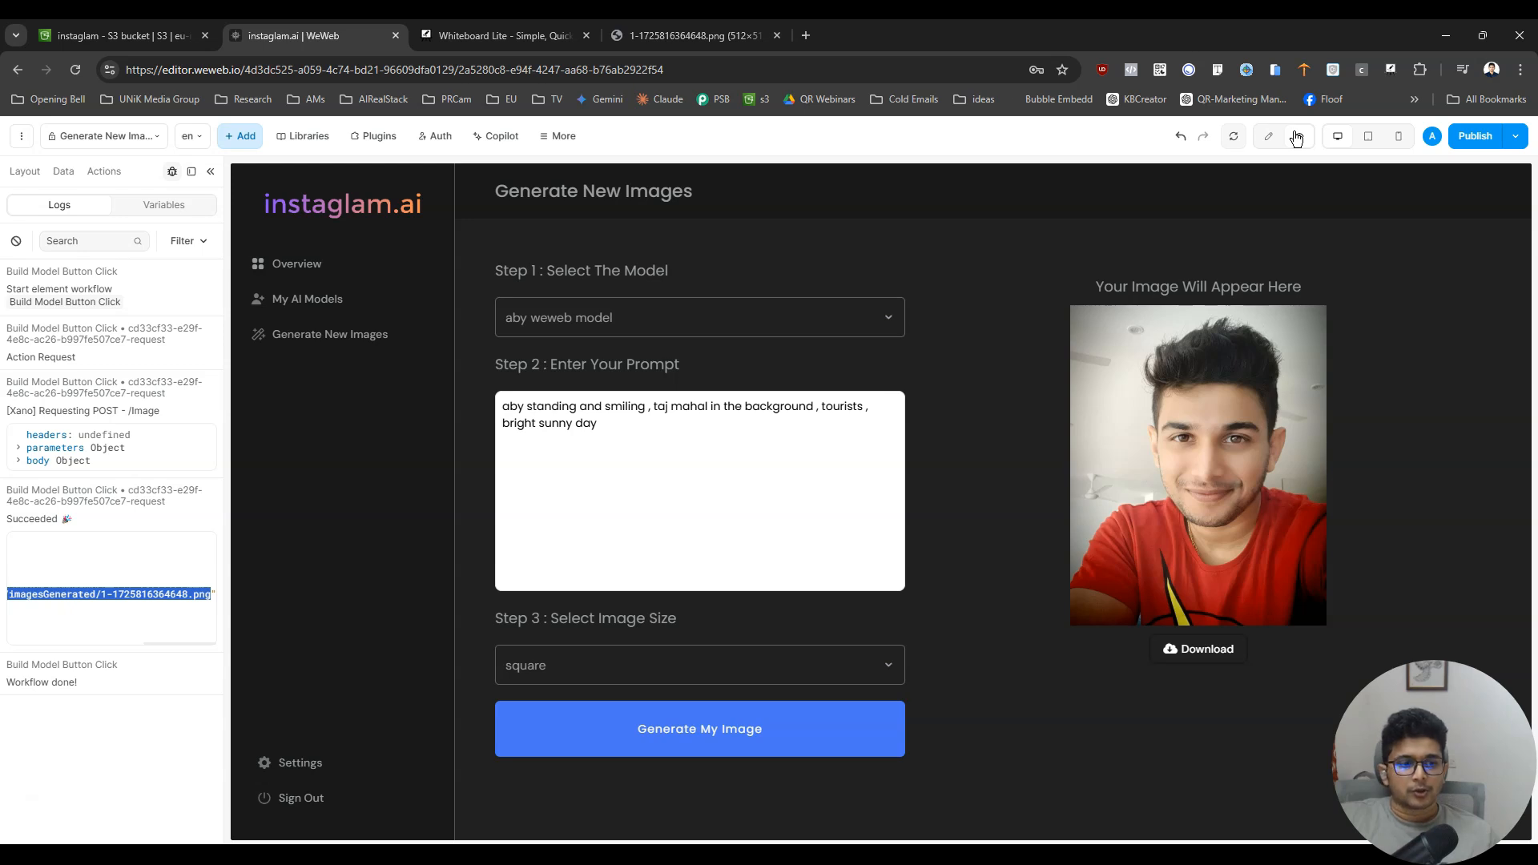
left_click(16, 242)
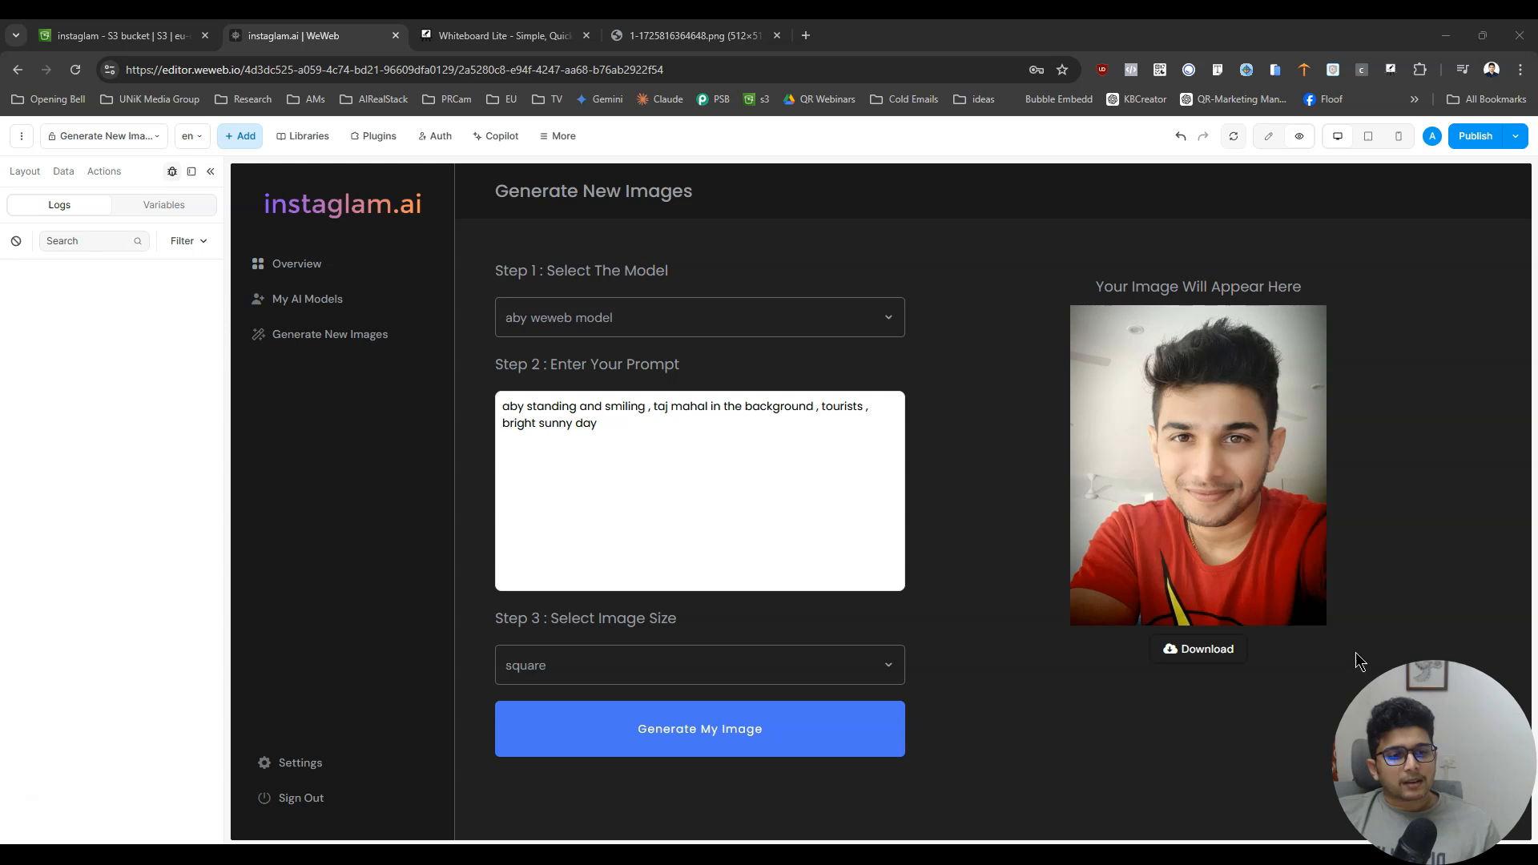
- Return to editing mode and add a Container above the image inside the Image Preview Box
left_click(1268, 137)
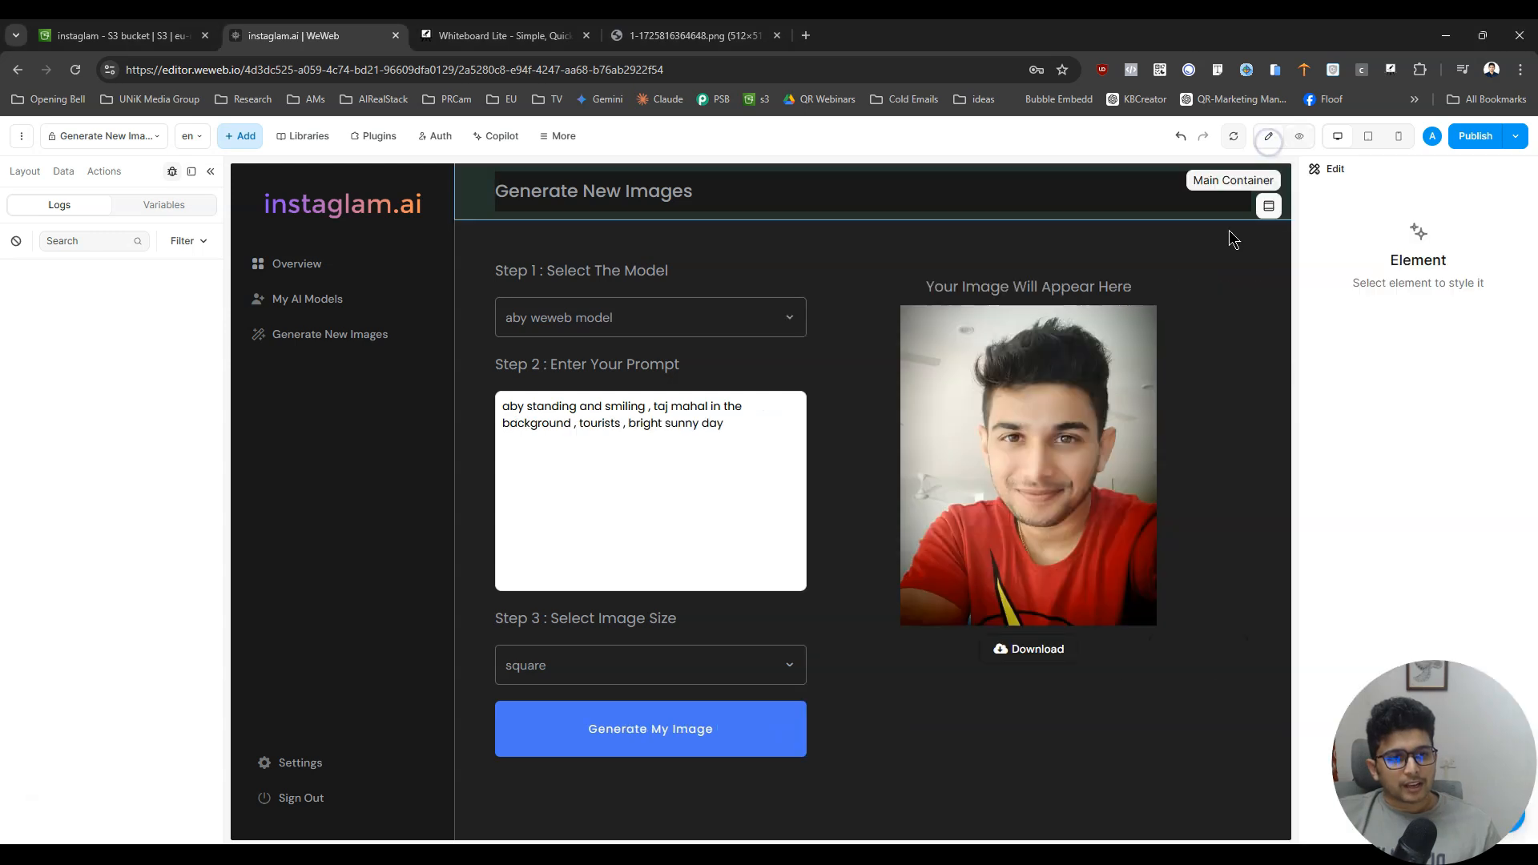
left_click(1063, 461)
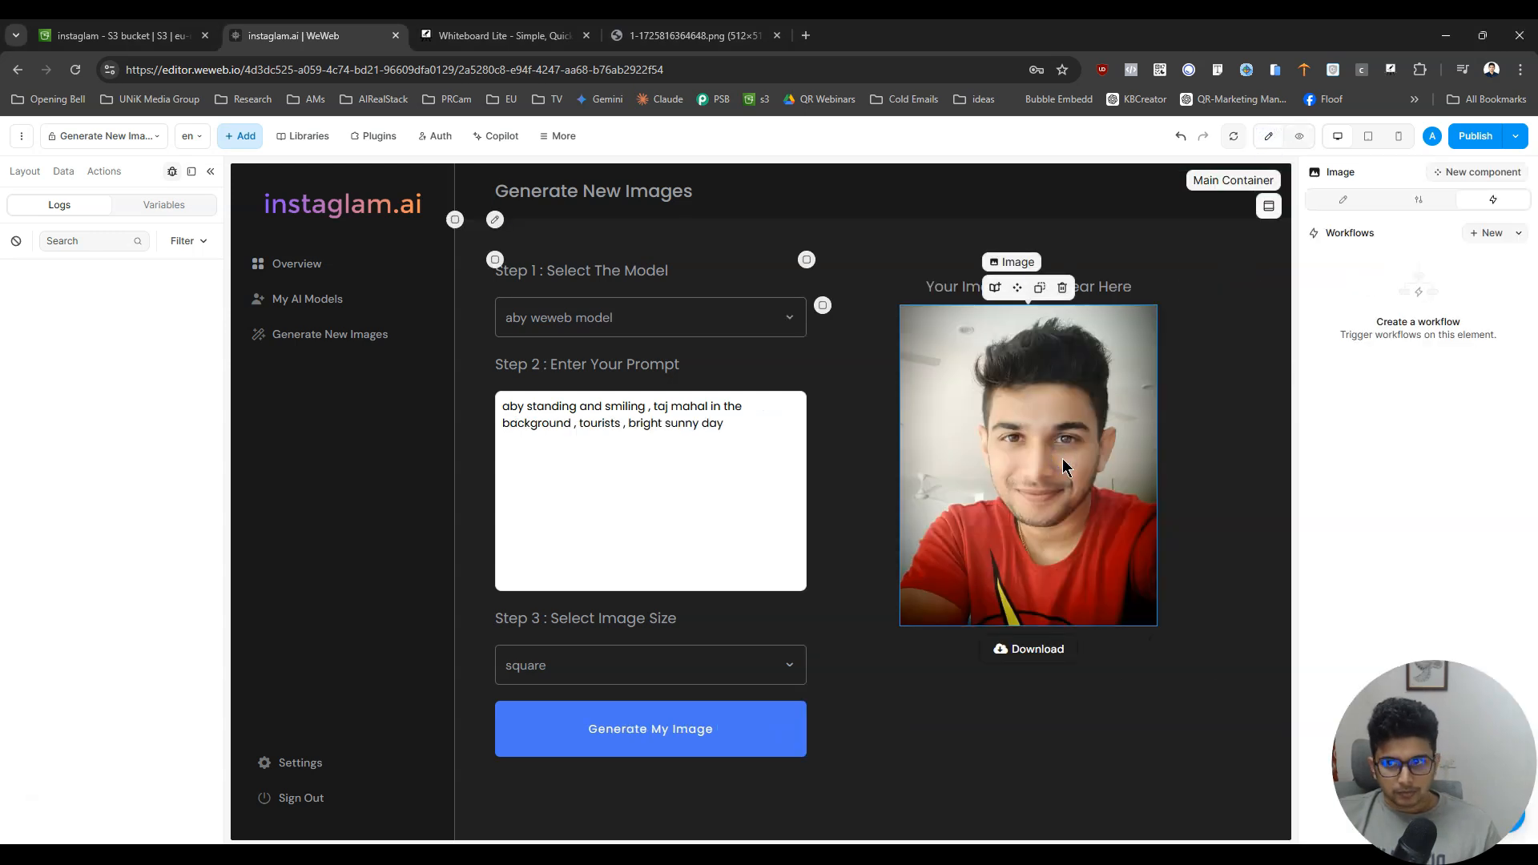
left_click(64, 171)
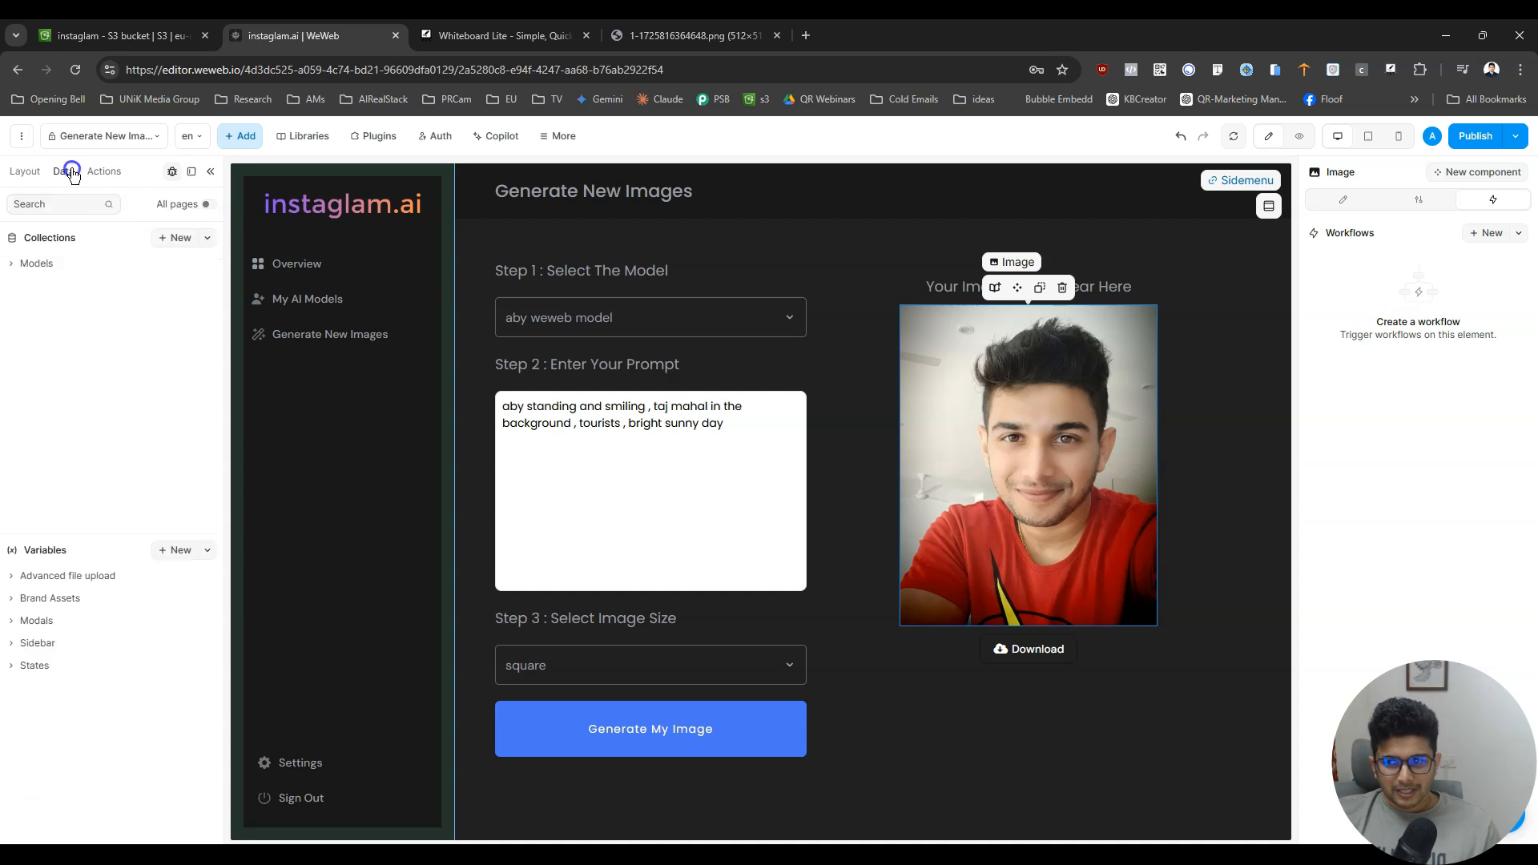
left_click(21, 177)
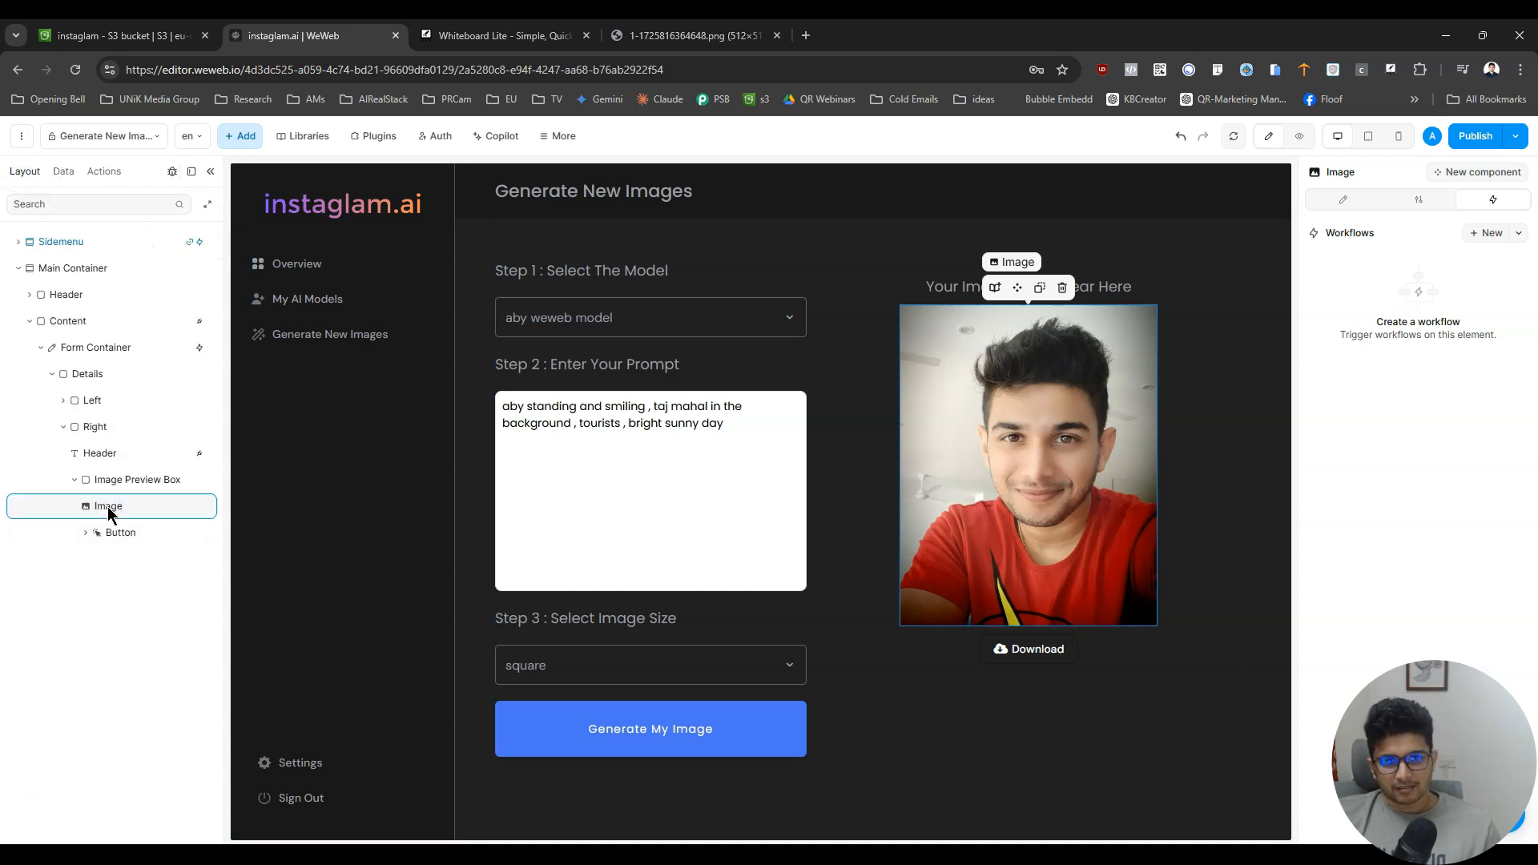
left_click(240, 136)
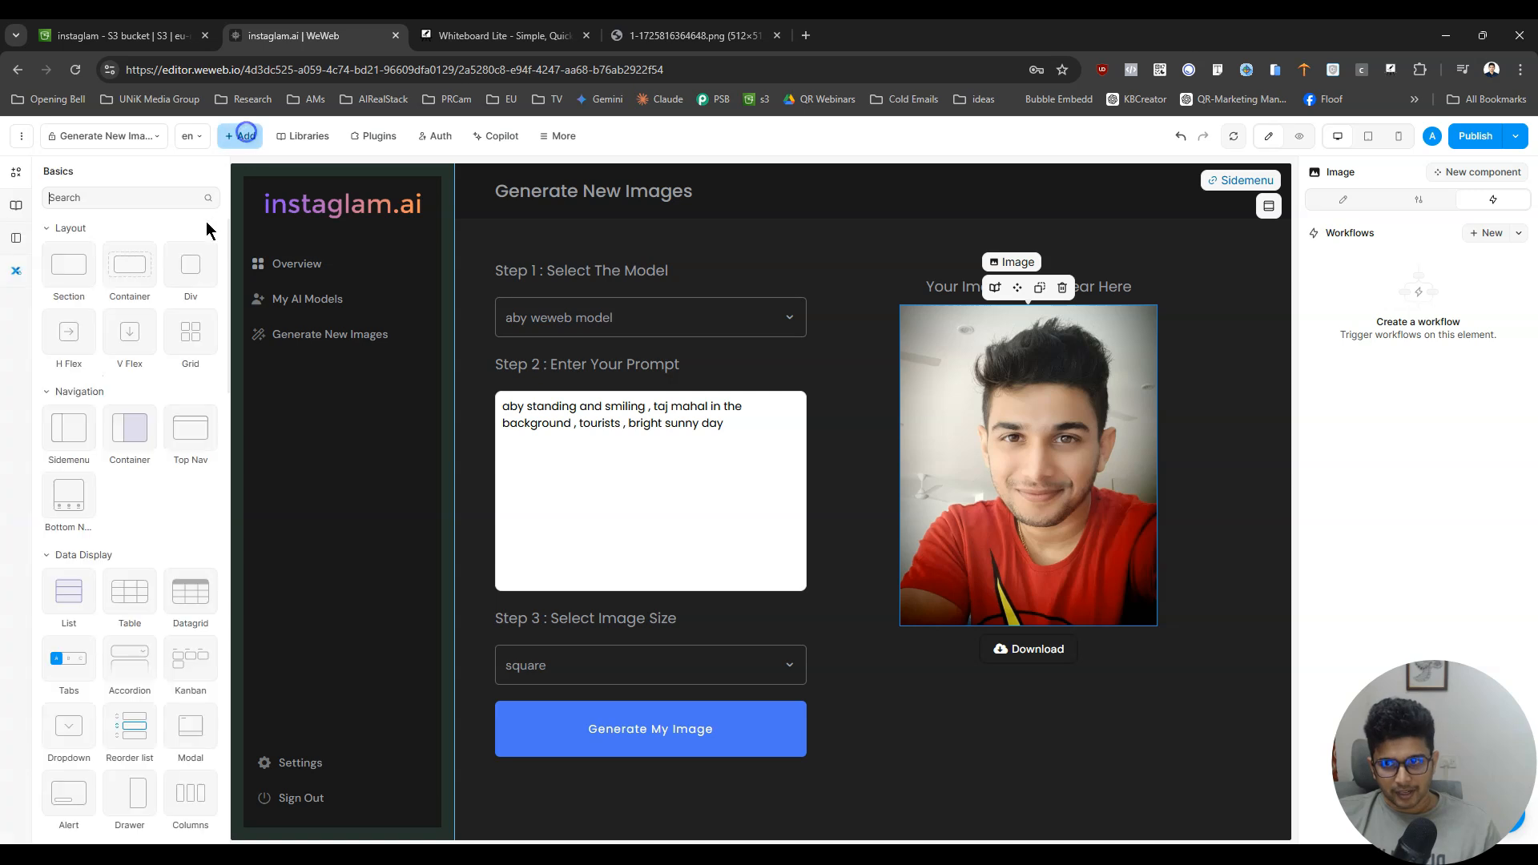
left_click_drag(126, 276, 117, 499)
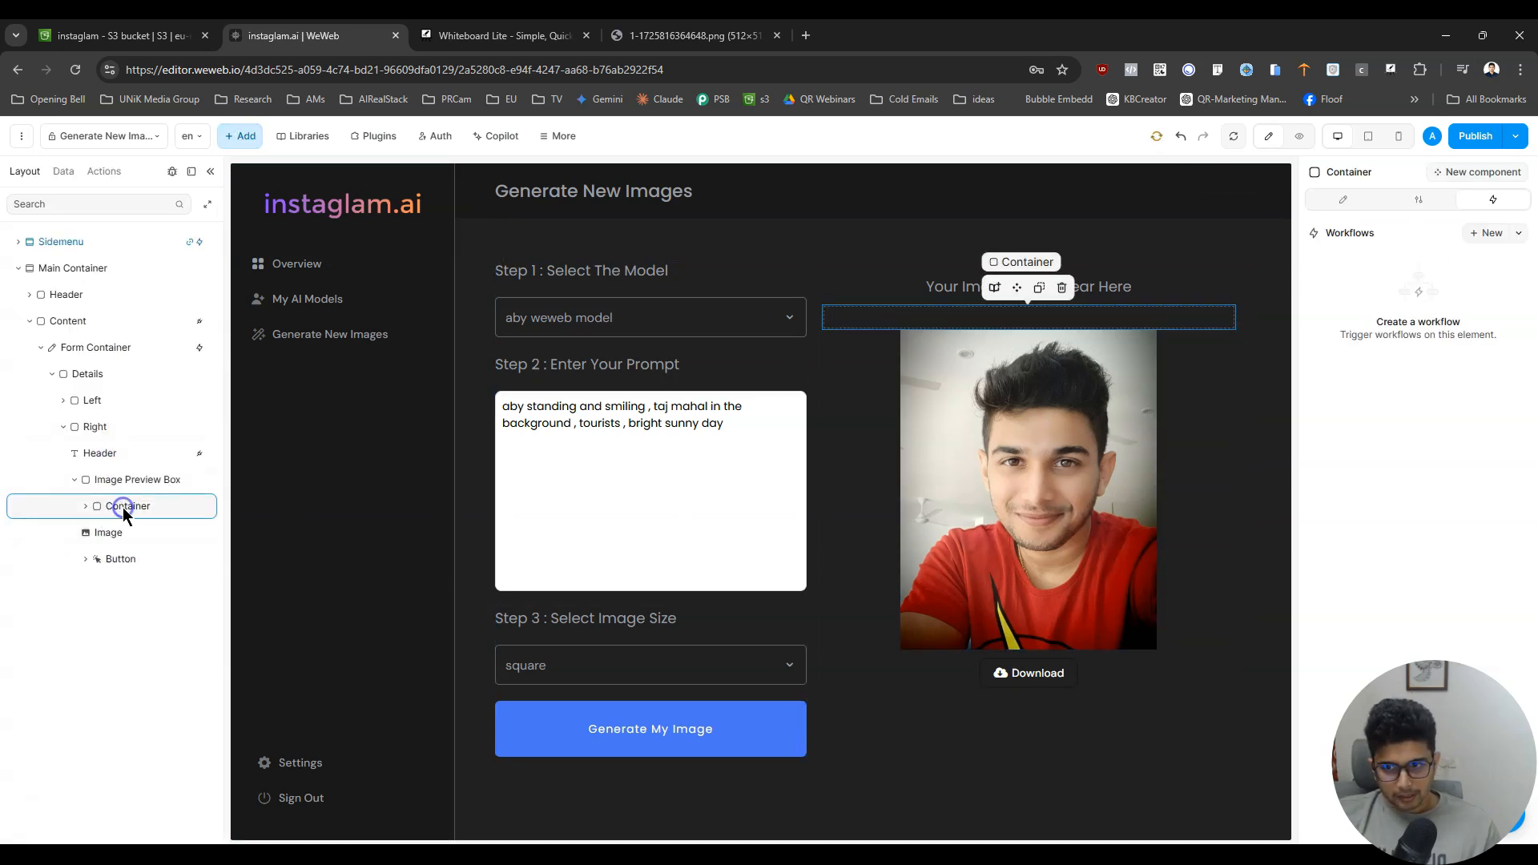
- Rename the new container Image Container and nest the preview image inside it
double_click(125, 507)
type("Image Contai")
key("ctrl+BackSpace")
type("Containe")
left_click(86, 505)
left_click(92, 556)
left_click_drag(92, 559, 146, 539)
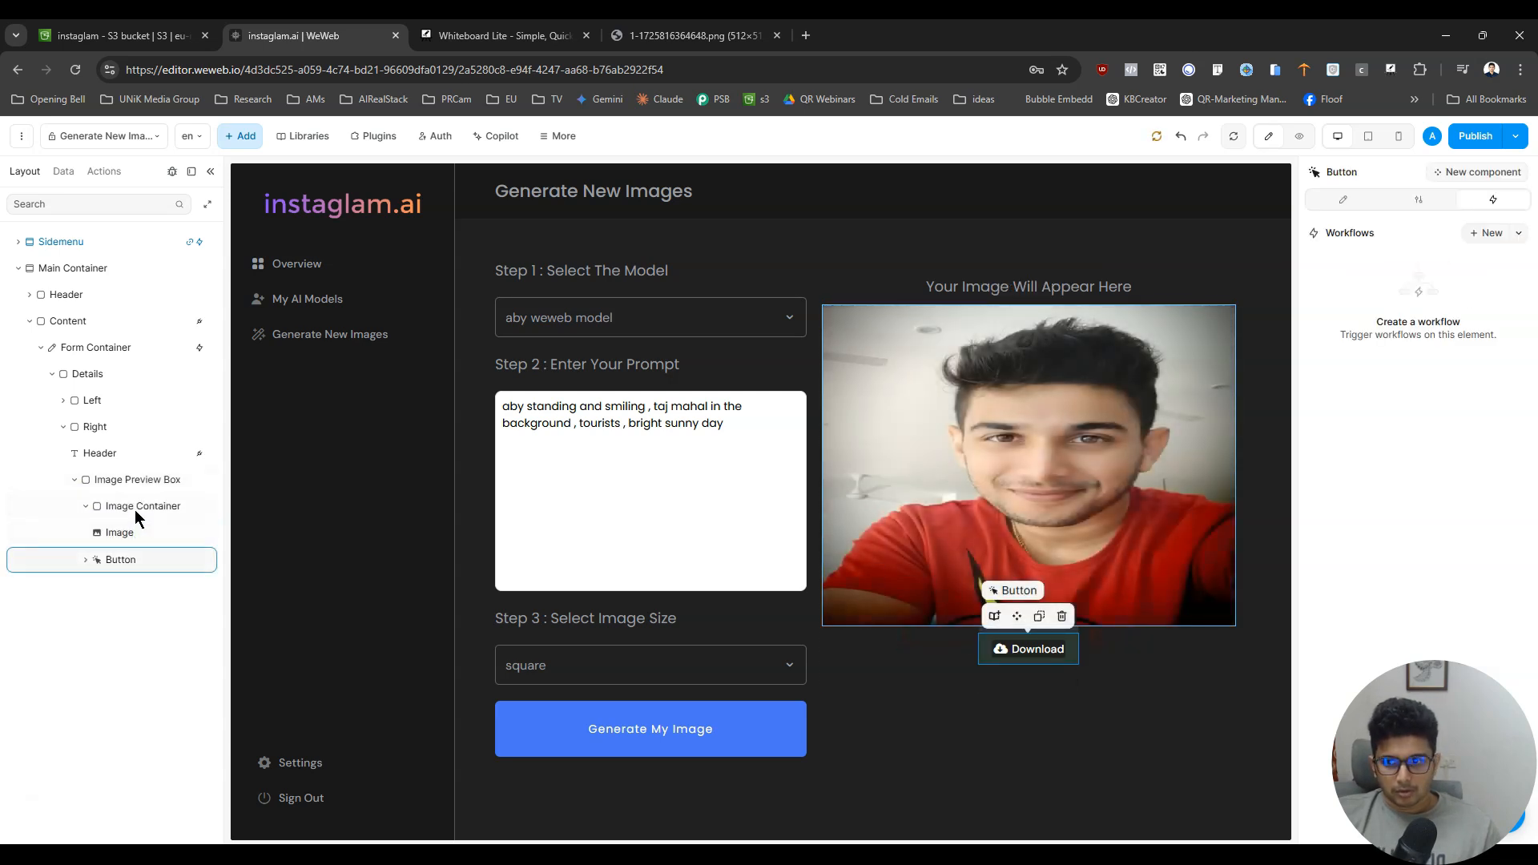
left_click(141, 531)
- Set the Image Container's max-width to auto and switch its height to Fixed, keeping its width in percent
left_click(141, 507)
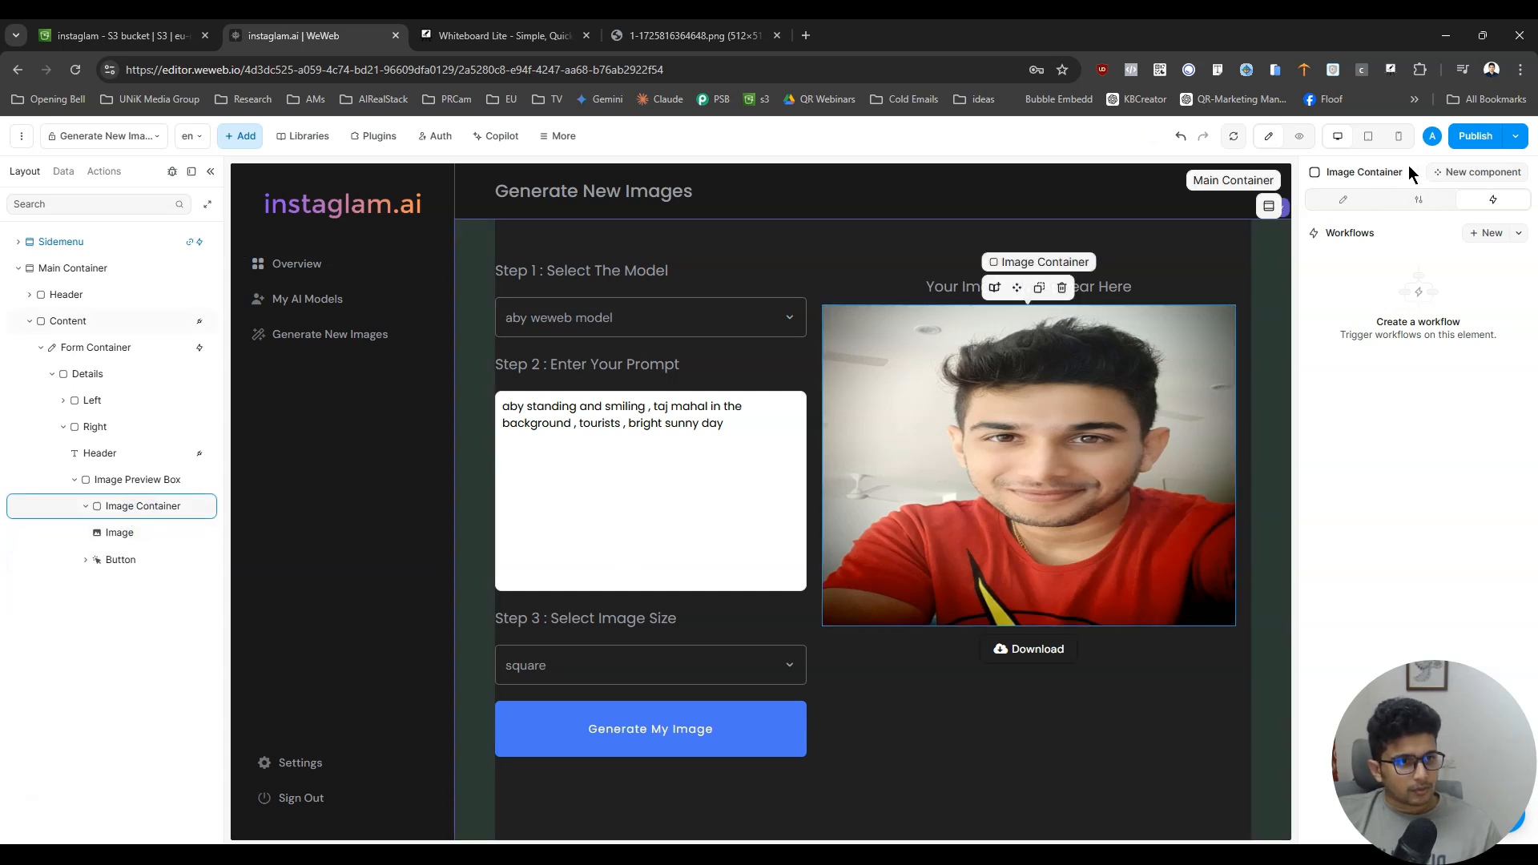
left_click(1345, 199)
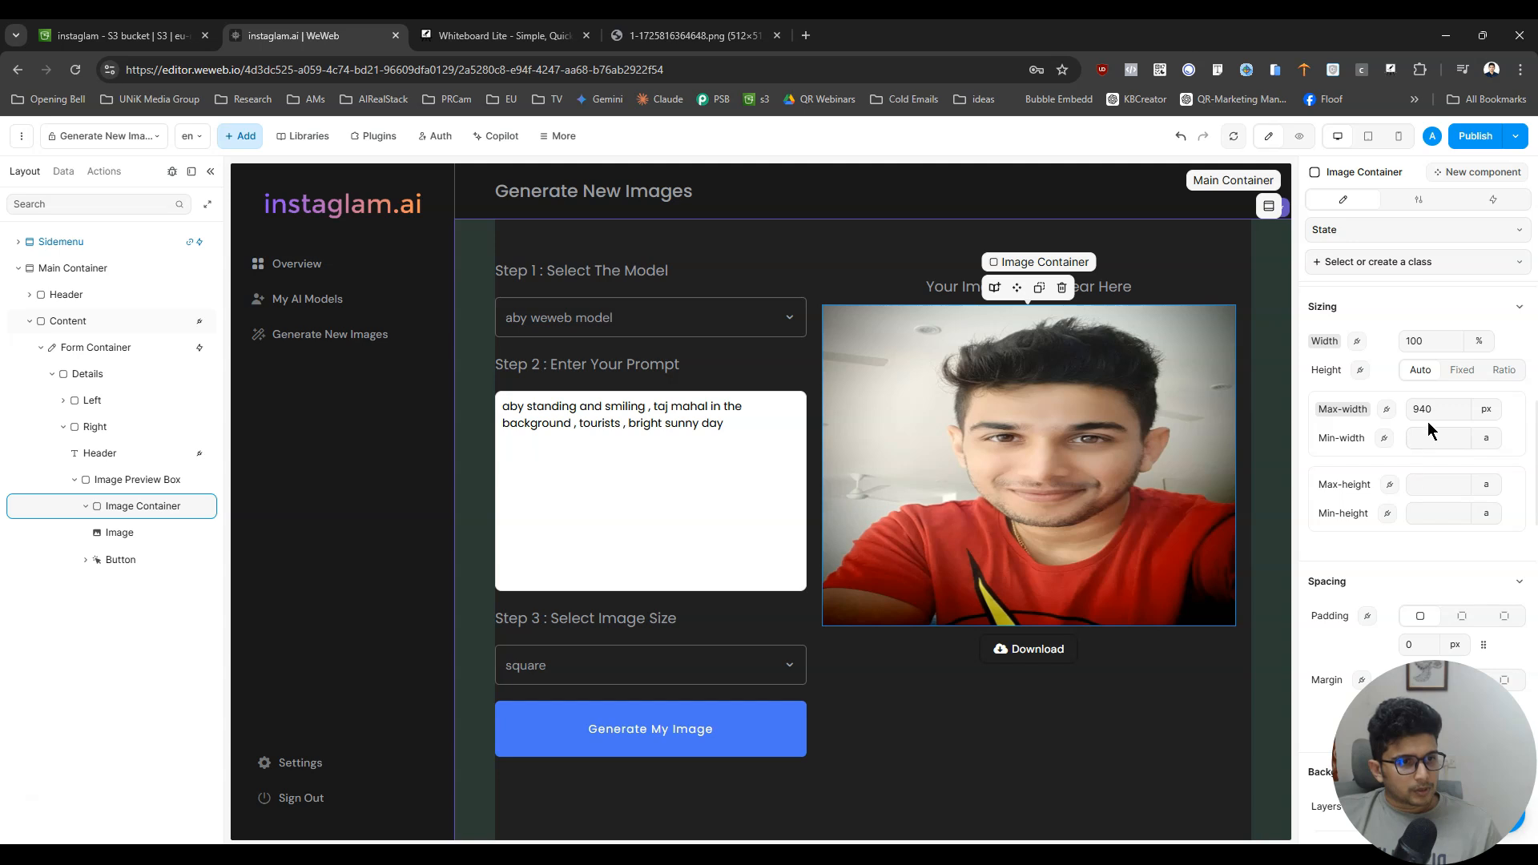
left_click(1497, 425)
left_click(1497, 485)
left_click(1483, 345)
left_click(1490, 370)
left_click(1480, 345)
left_click(1486, 394)
left_click(1470, 373)
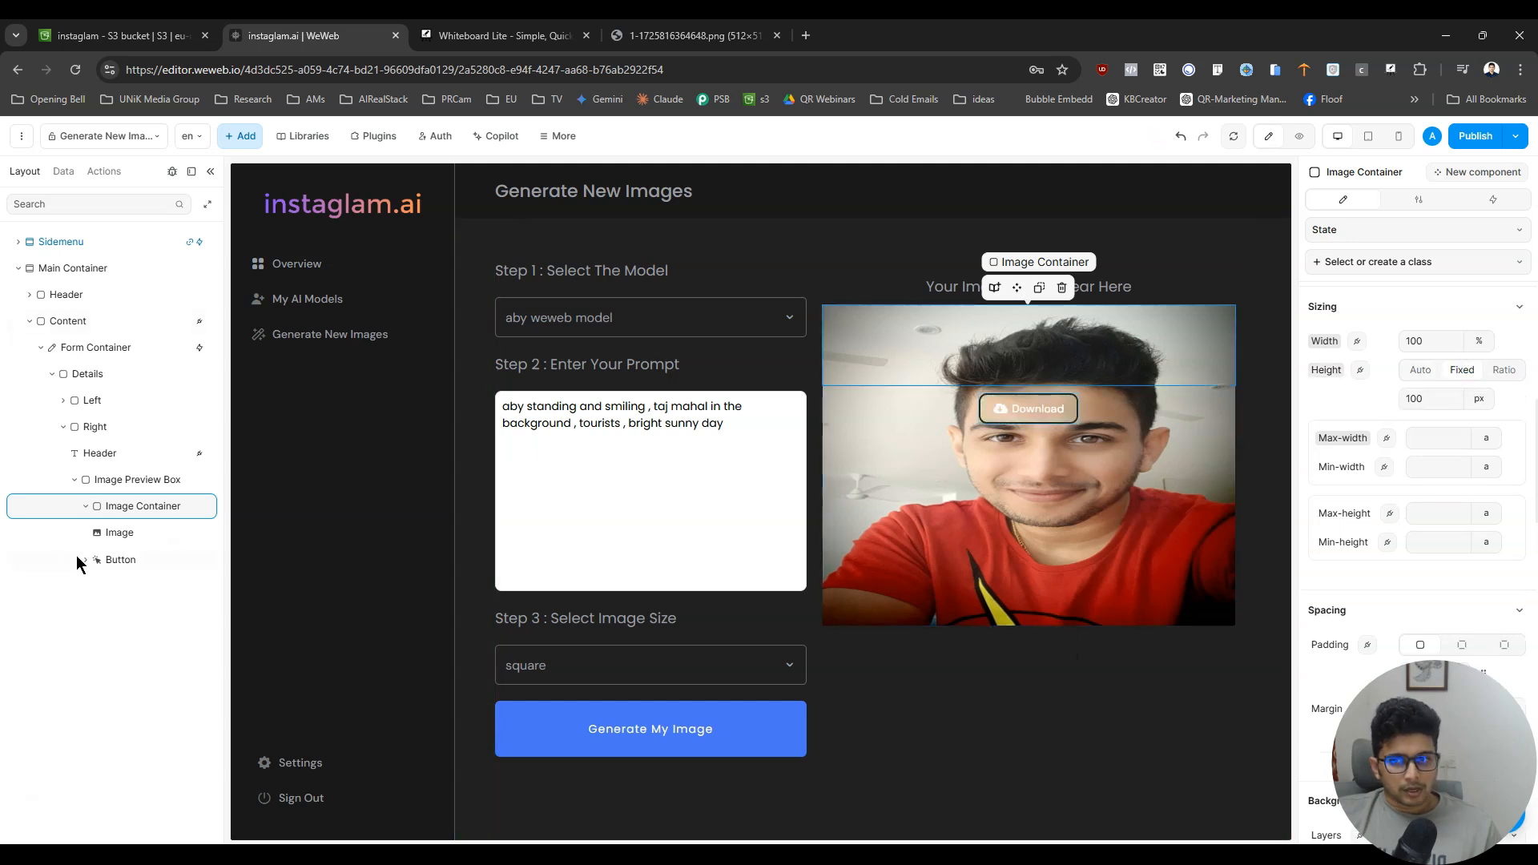
- Set the Image Container's height, max-height and min-height to 400 px each
left_click(127, 533)
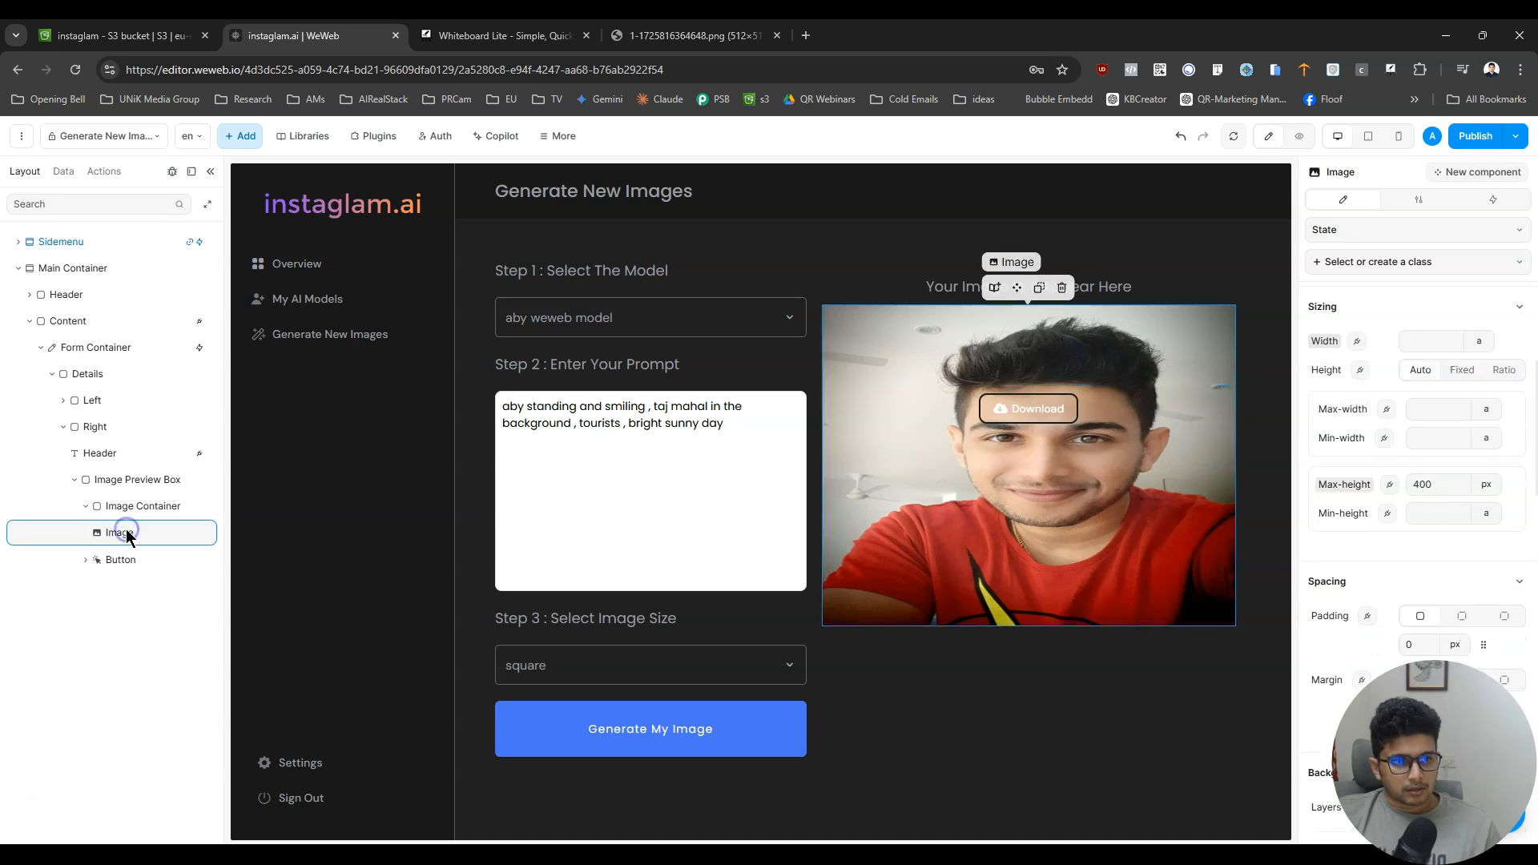
left_click(138, 507)
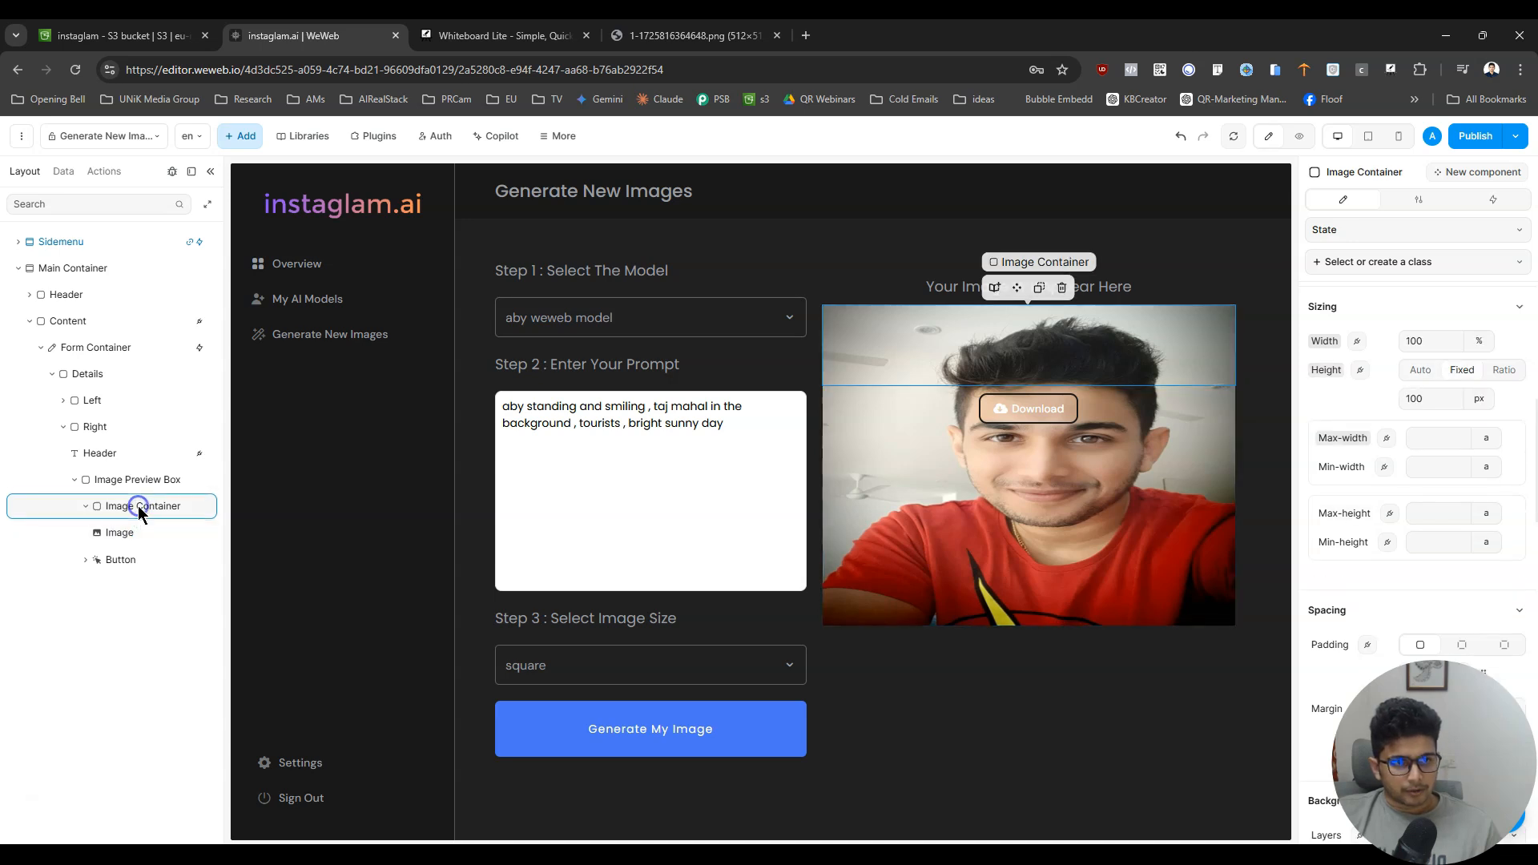
double_click(1414, 399)
type("400")
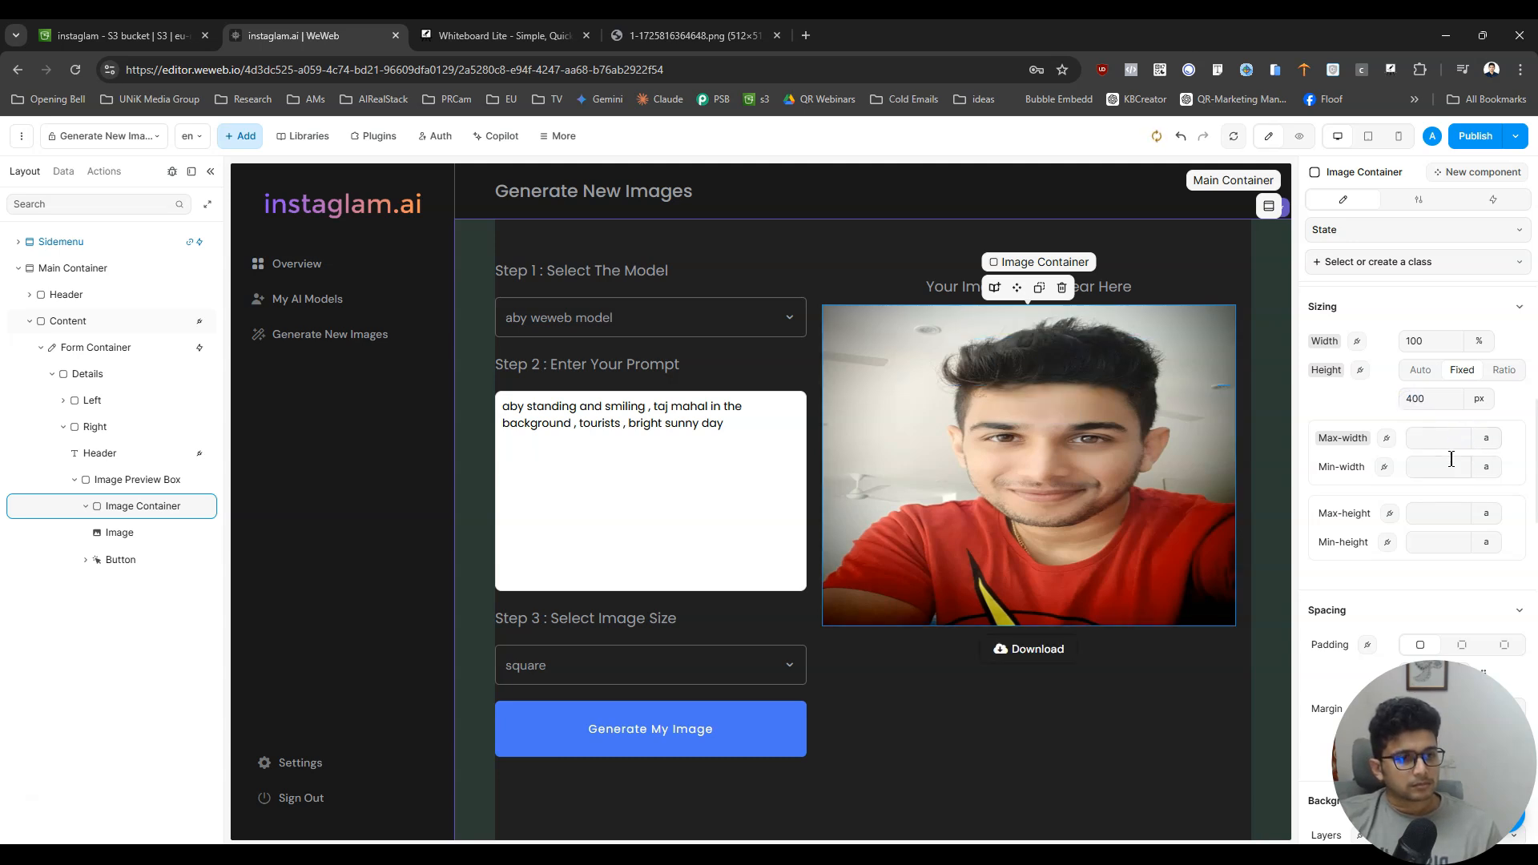
left_click(1431, 514)
type("400")
left_click(1431, 543)
type("400")
- Try a max-height of 100% on the nested image and reset that limit to auto
left_click(144, 532)
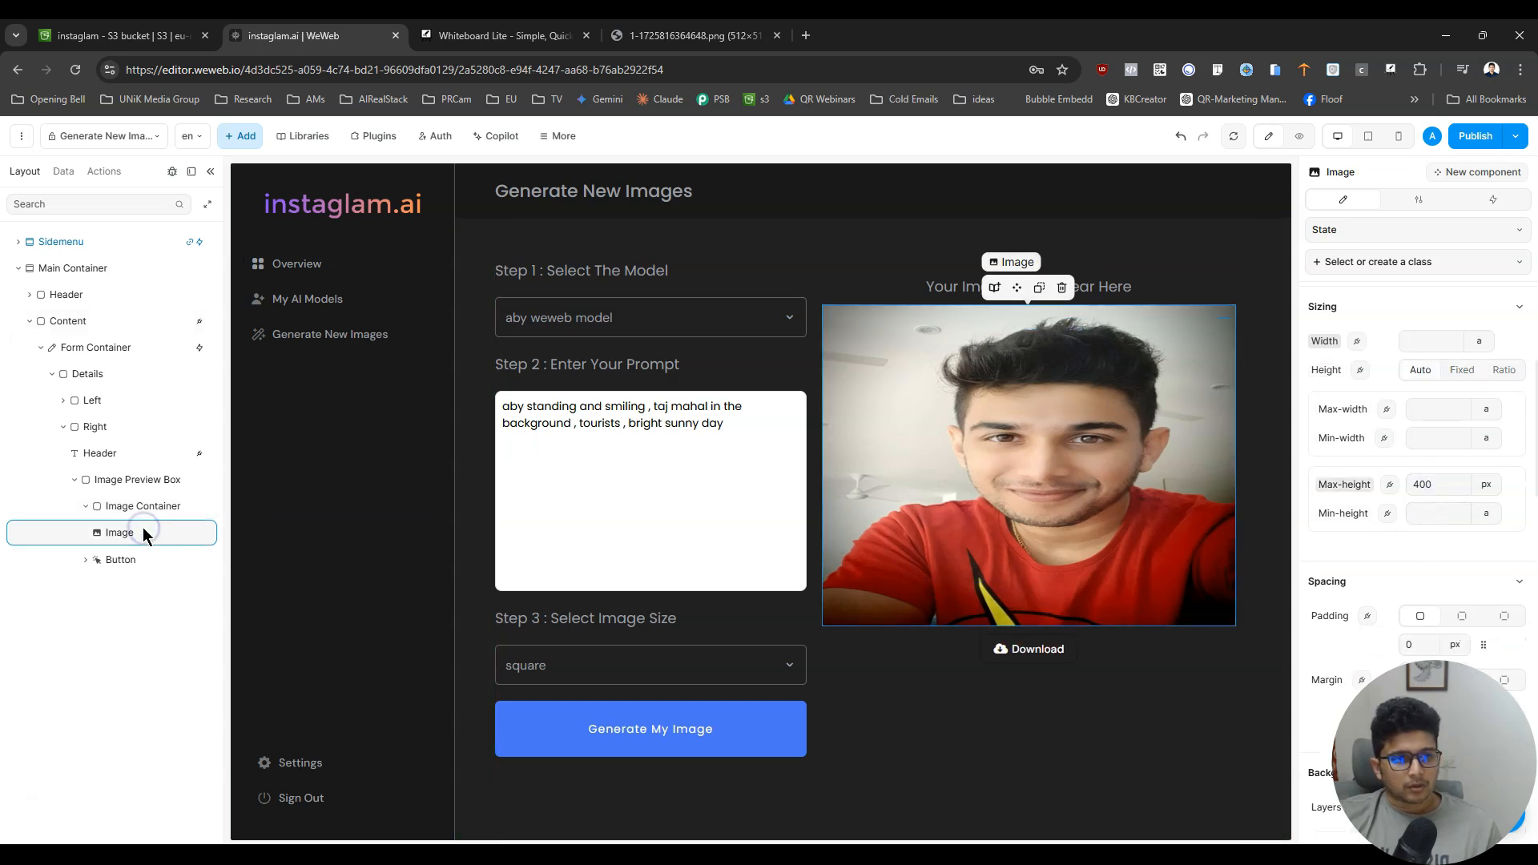
left_click(1486, 483)
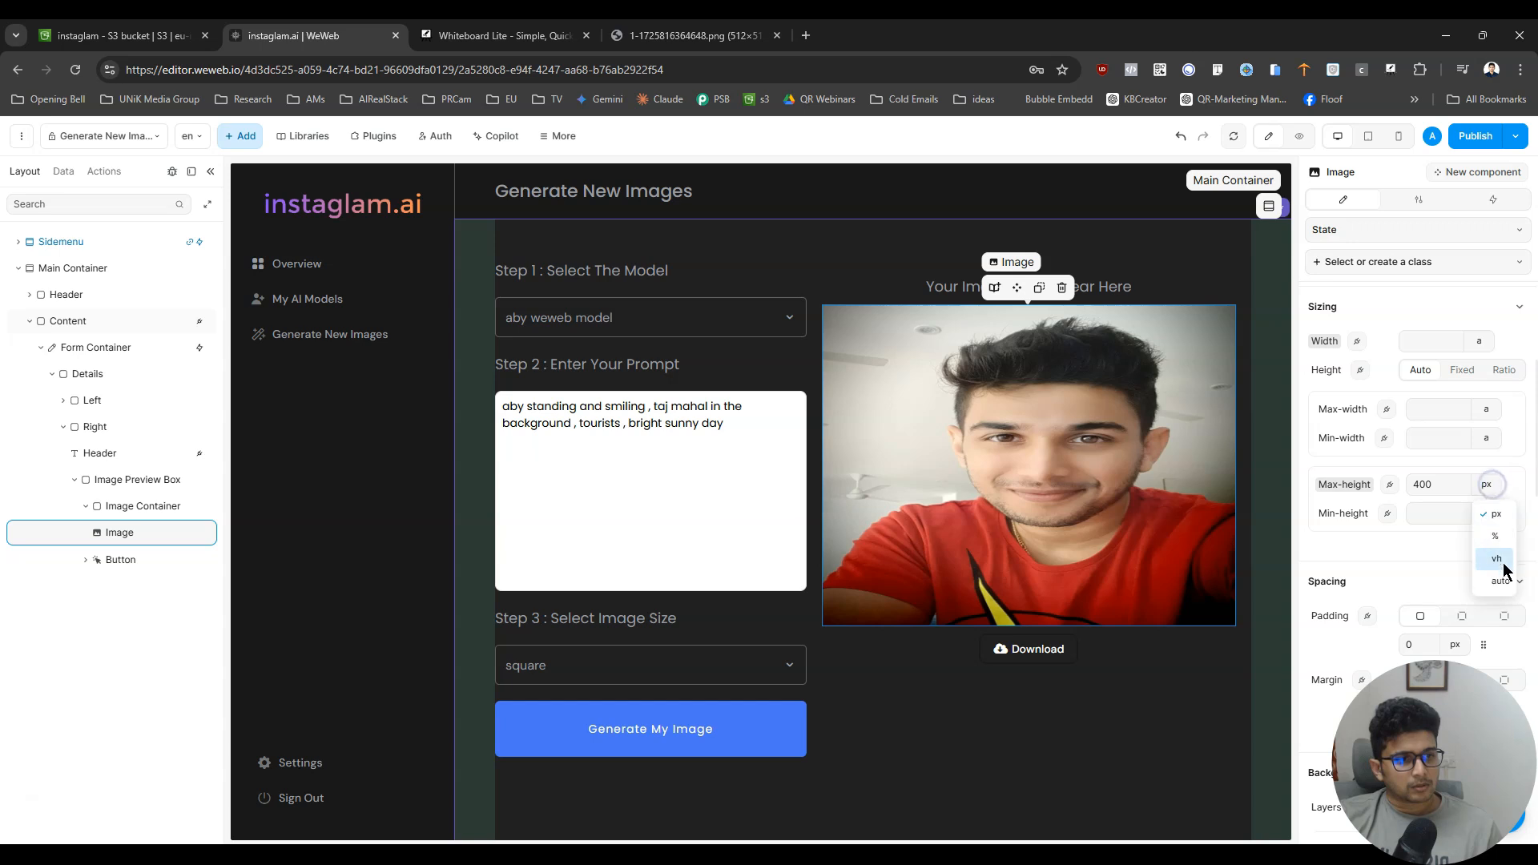
left_click(1494, 536)
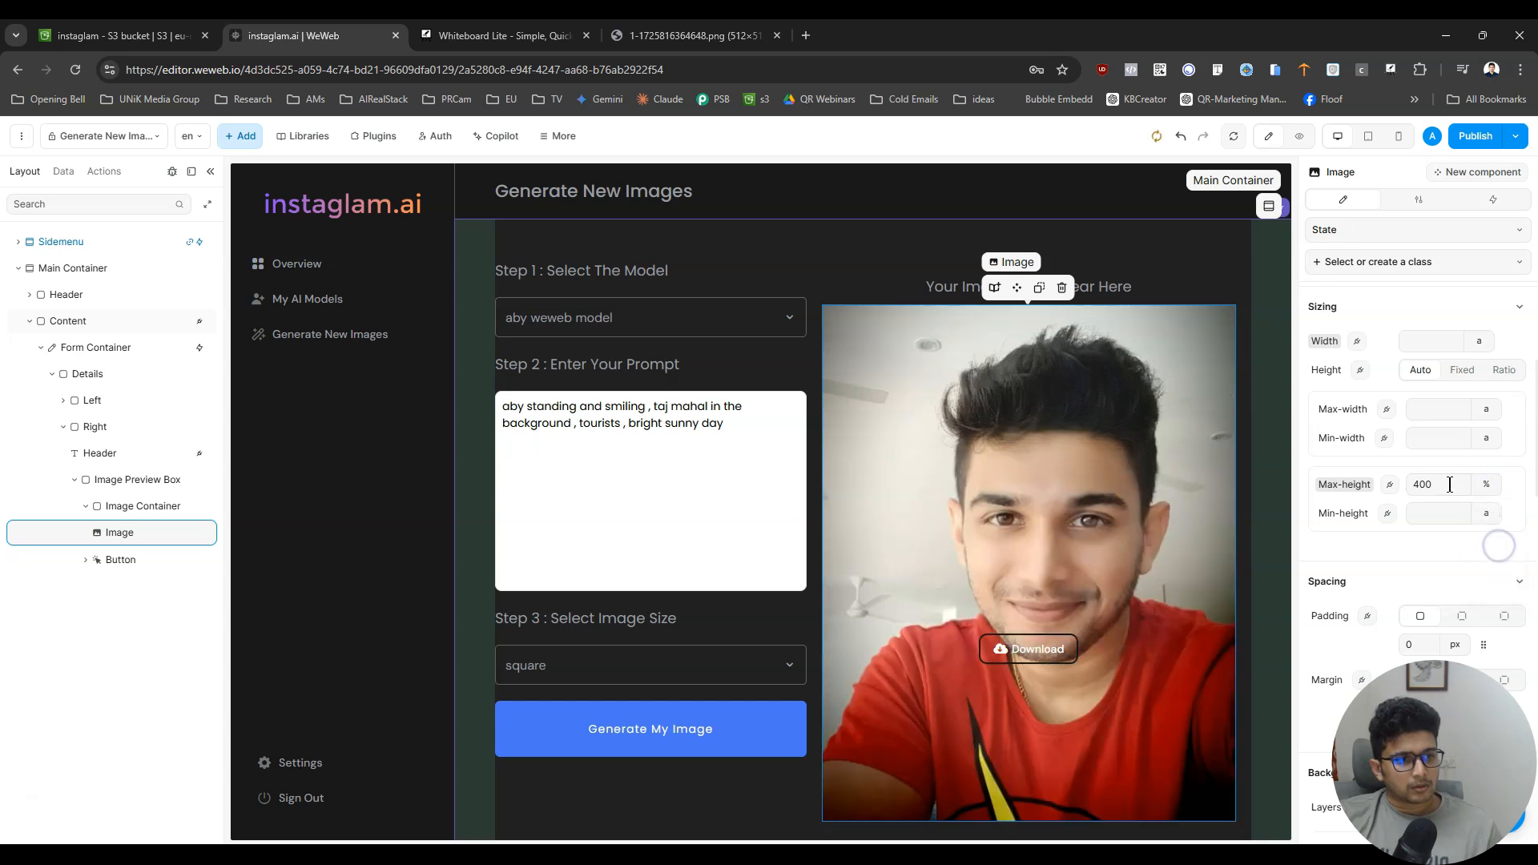
double_click(1450, 484)
type("100")
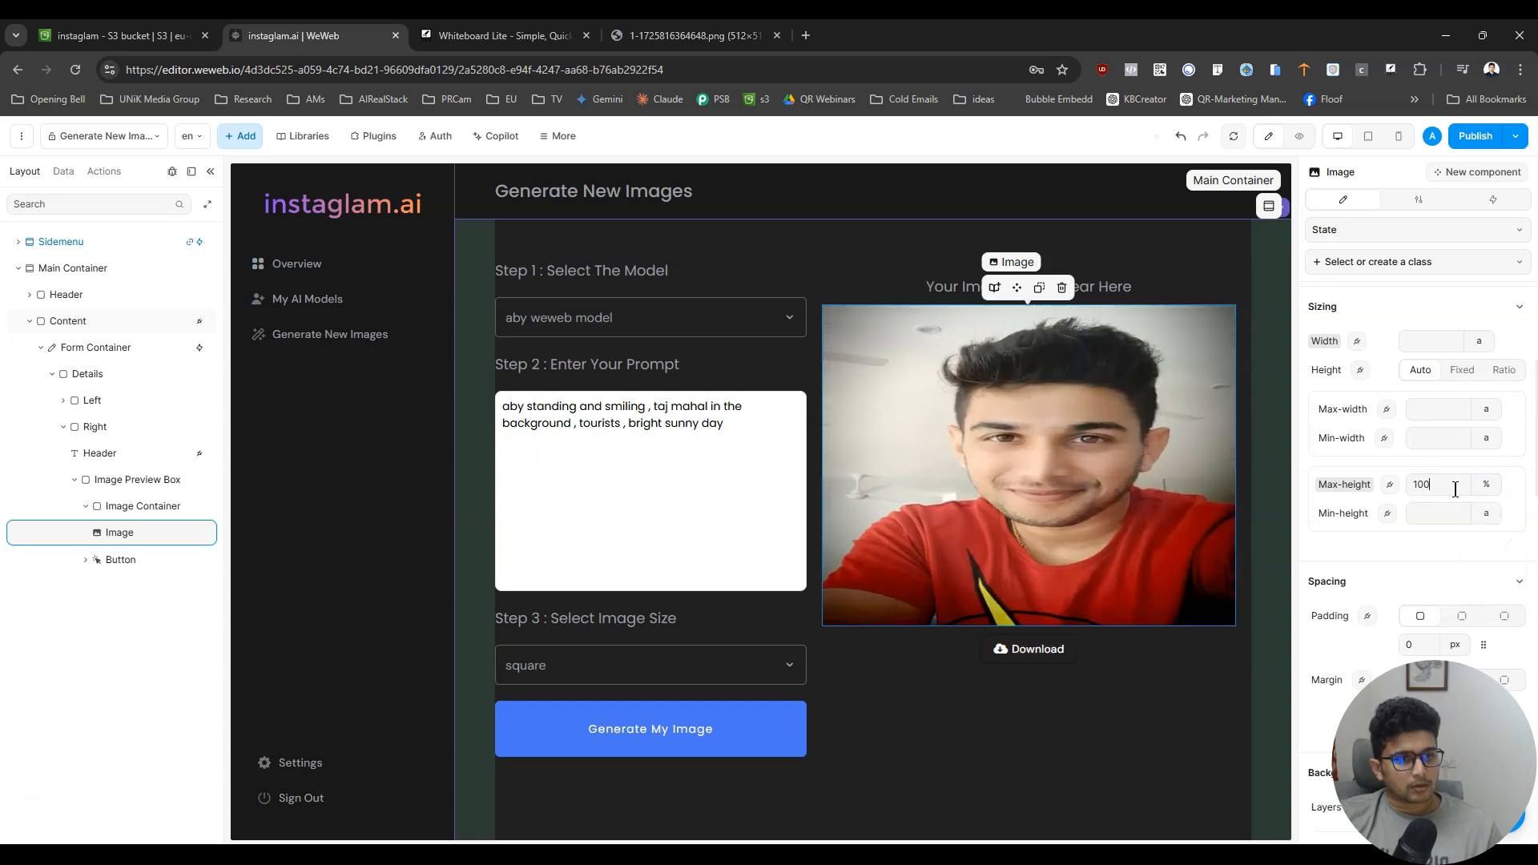
left_click(1486, 484)
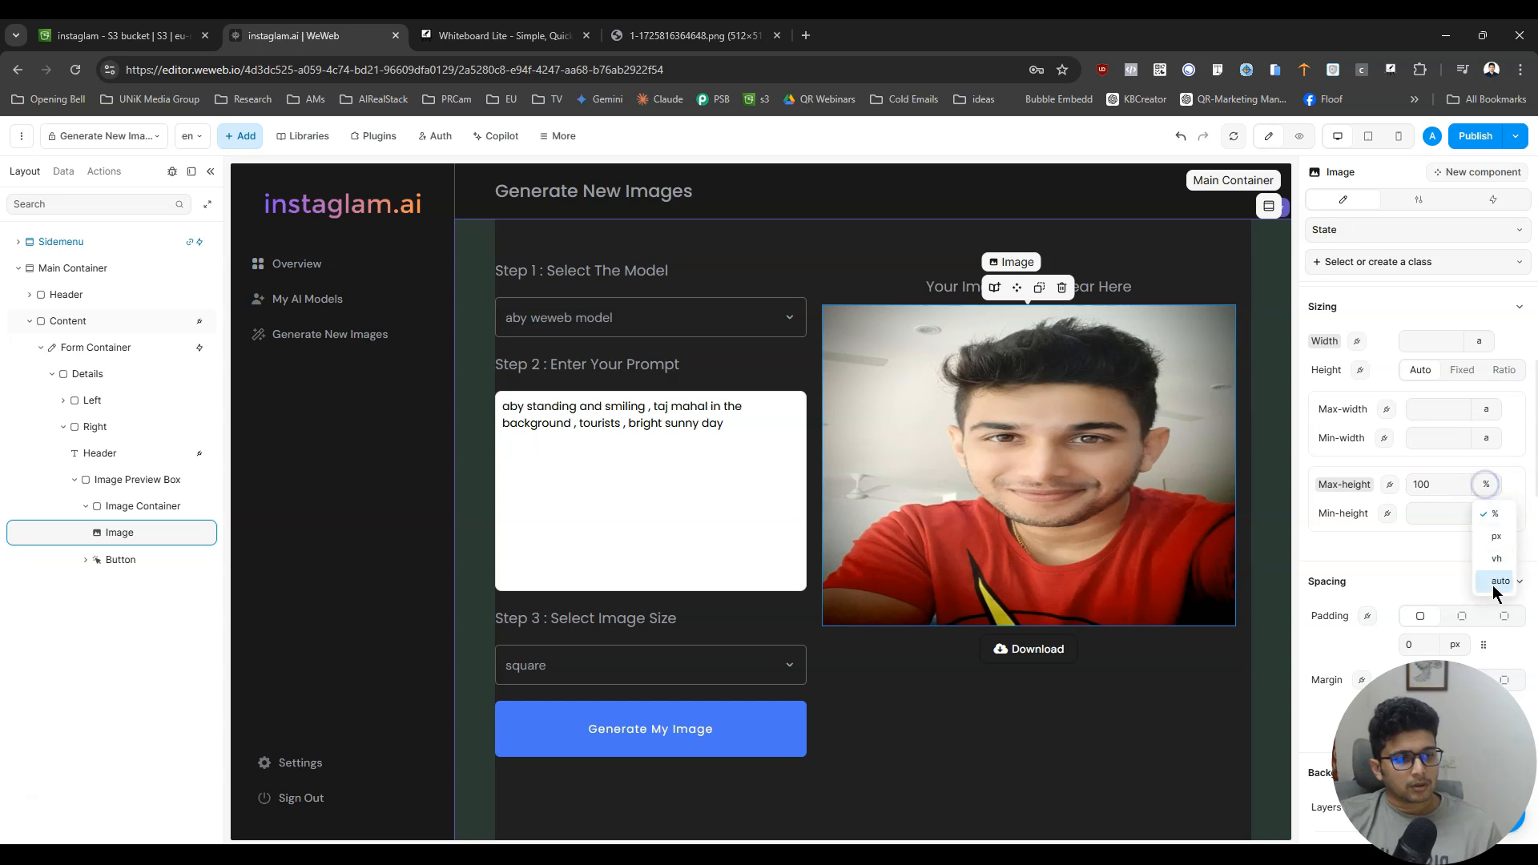
left_click(1495, 588)
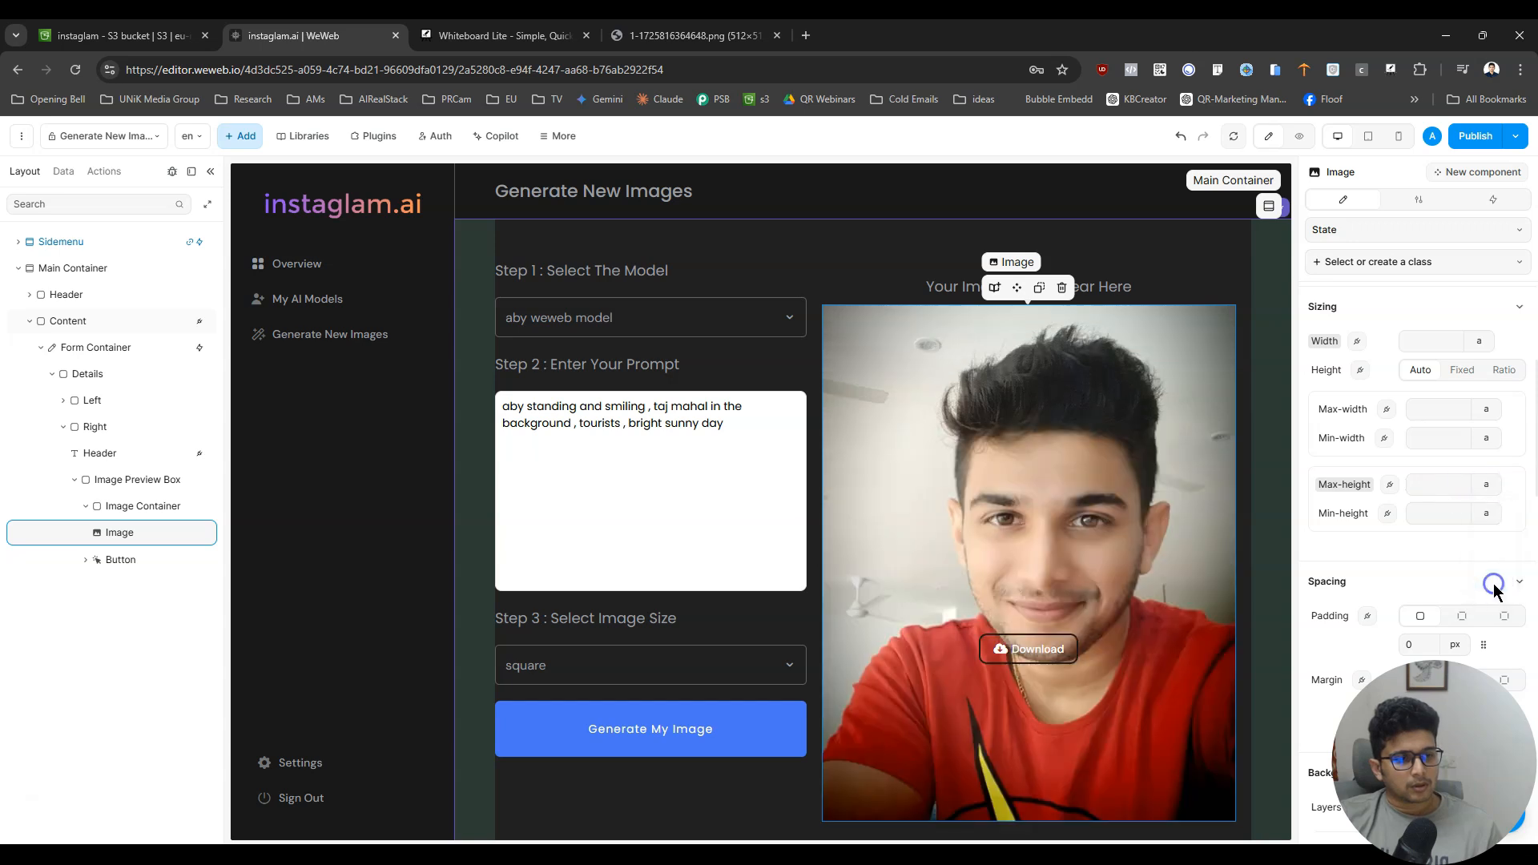
- Review the Image Container's sizing, spacing, background and border settings for a way to constrain the image
left_click(145, 511)
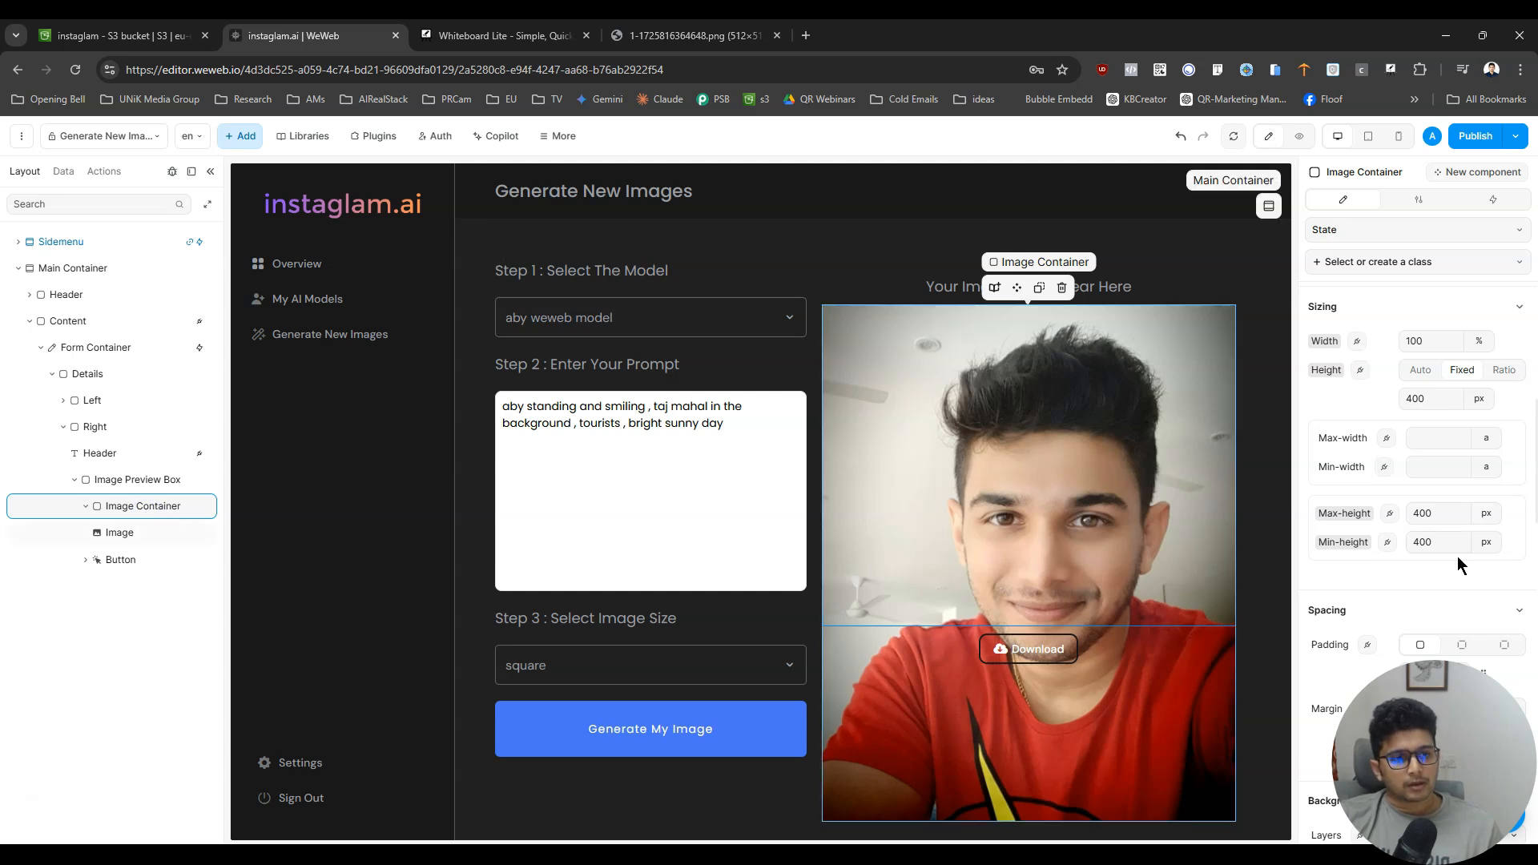
scroll(1459, 559, "down", 10)
scroll(1462, 563, "down", 5)
scroll(1462, 564, "up", 8)
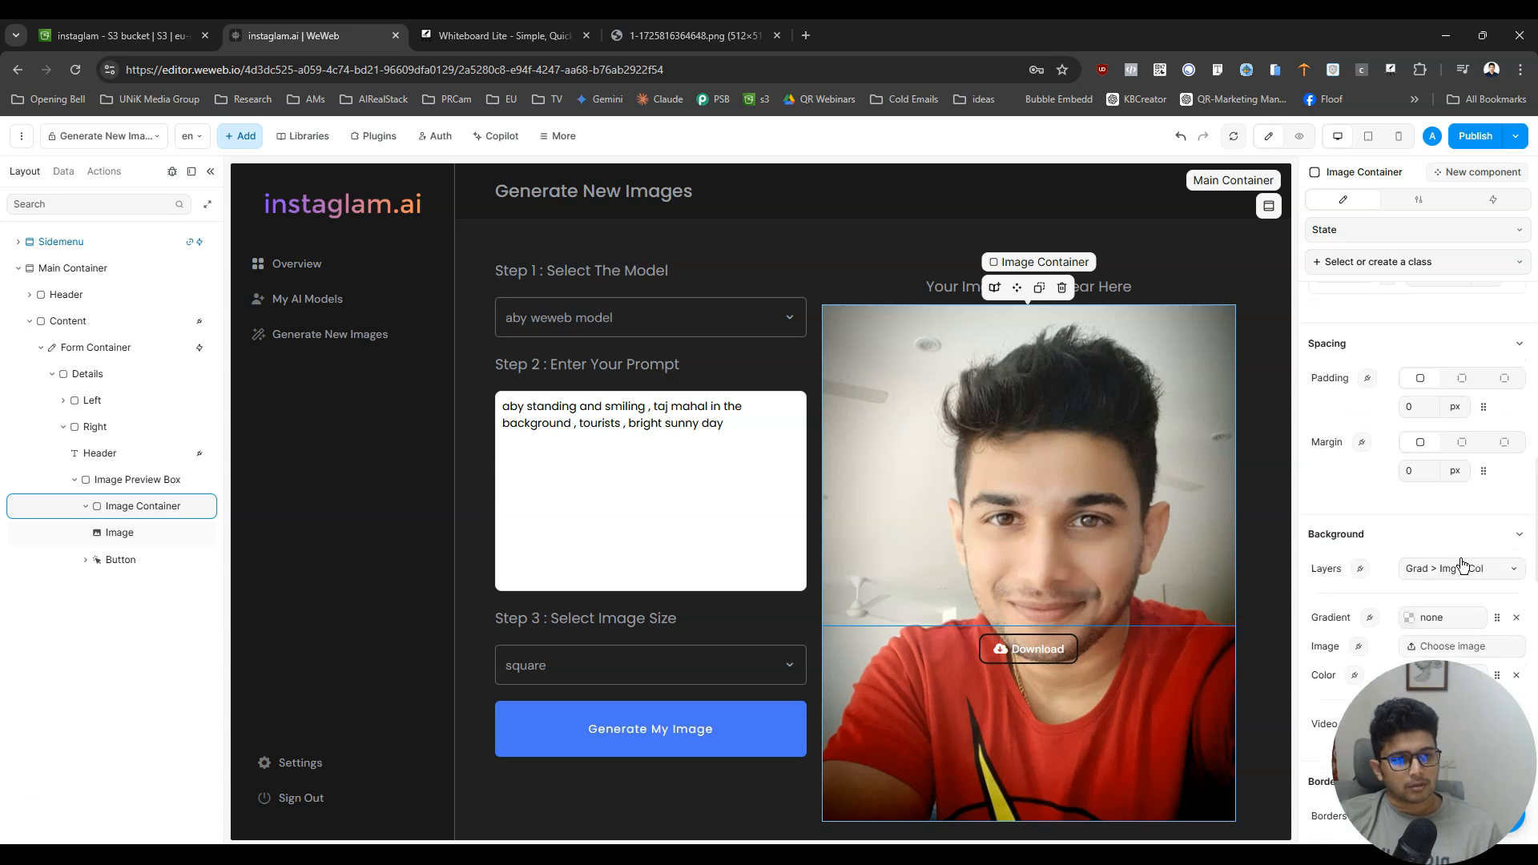
scroll(1463, 500, "down", 3)
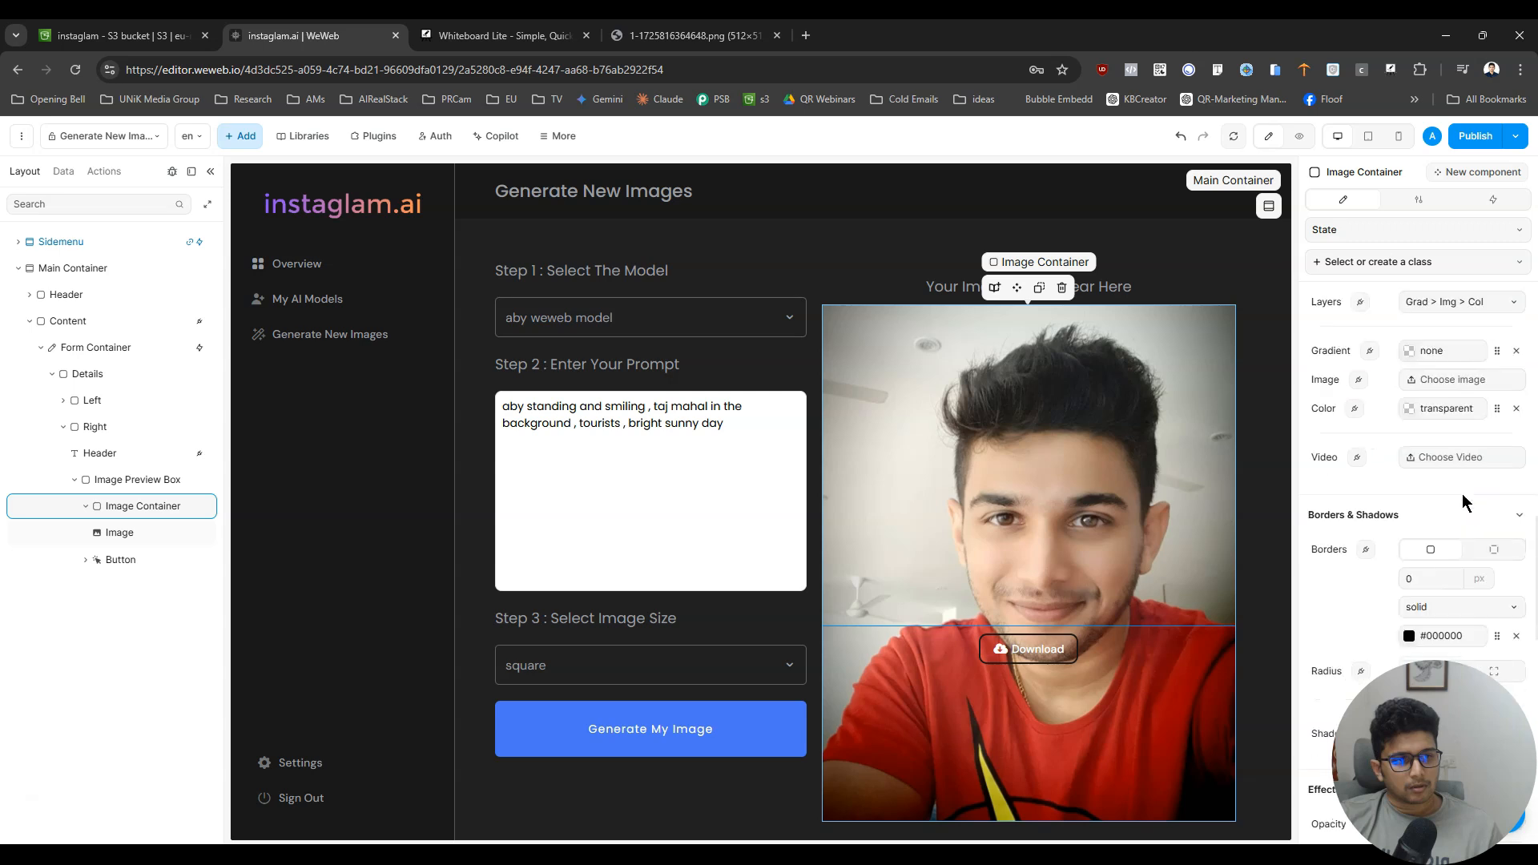
scroll(1461, 493, "down", 6)
scroll(1459, 493, "up", 9)
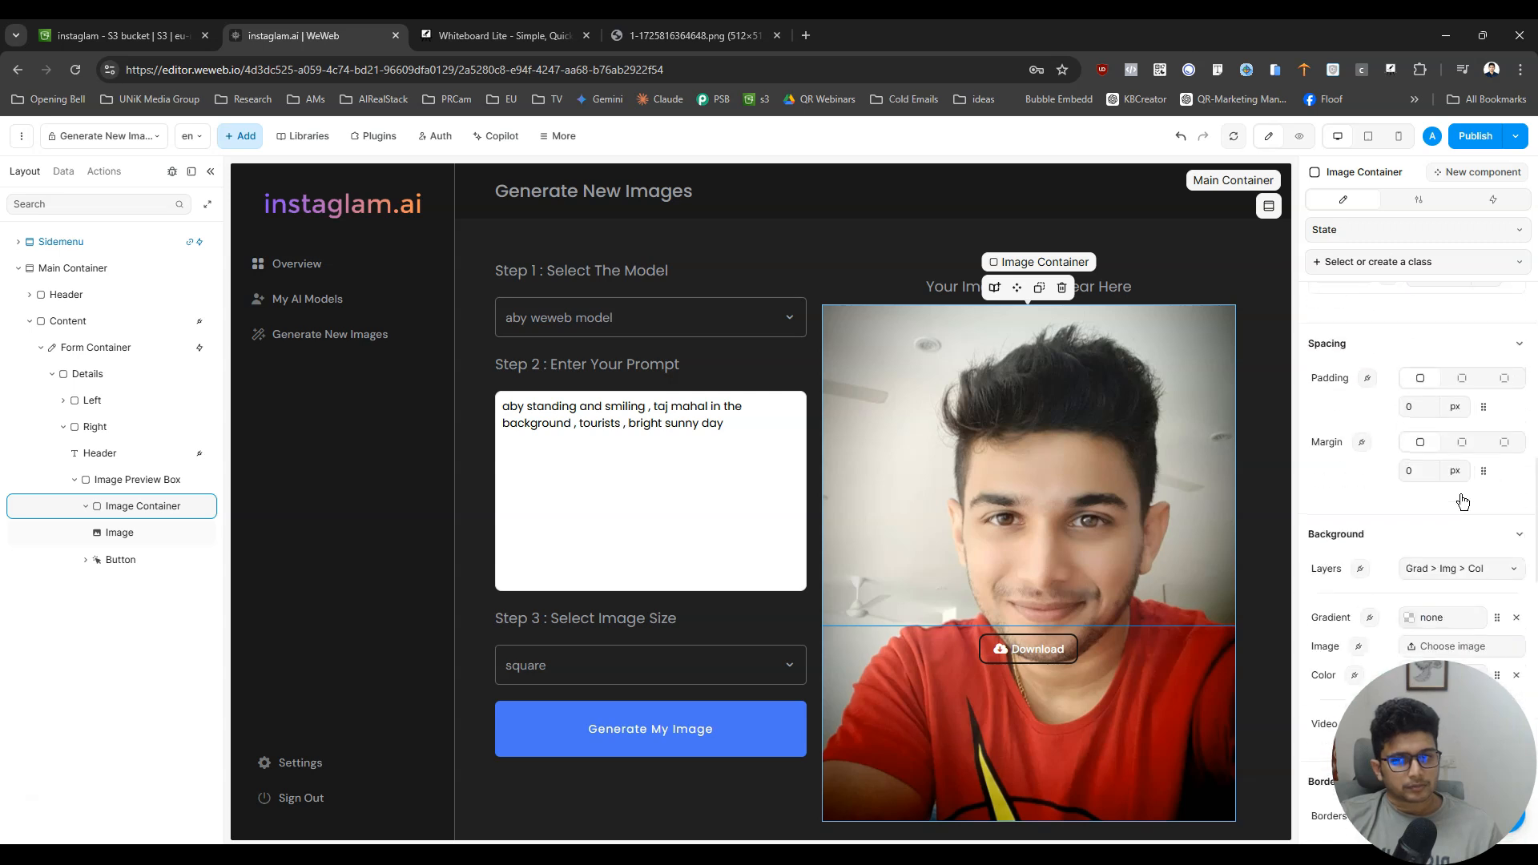
scroll(1463, 501, "down", 4)
scroll(1476, 514, "up", 4)
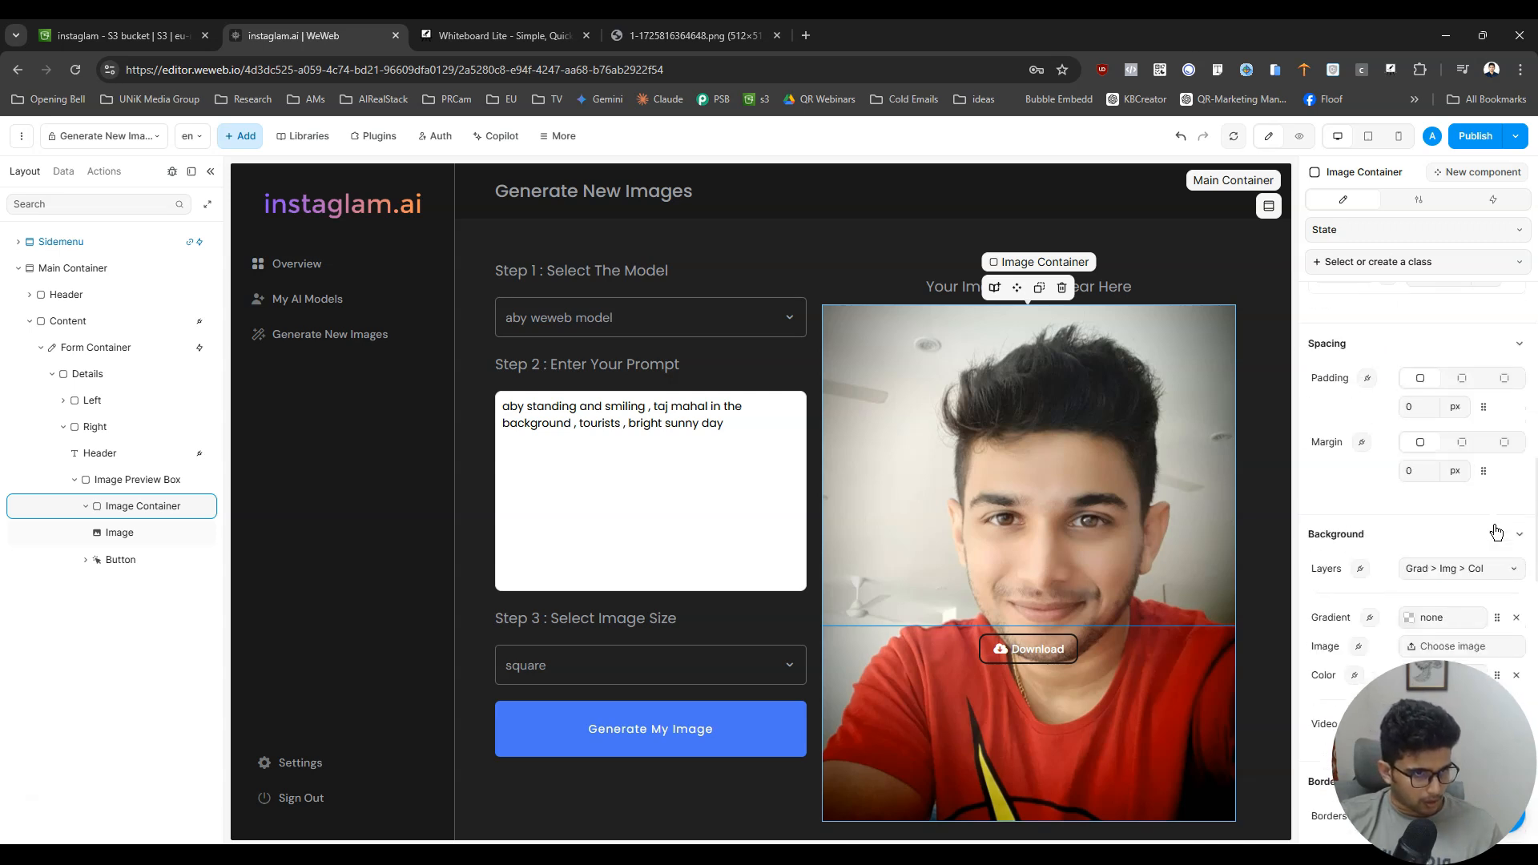
scroll(1496, 533, "up", 3)
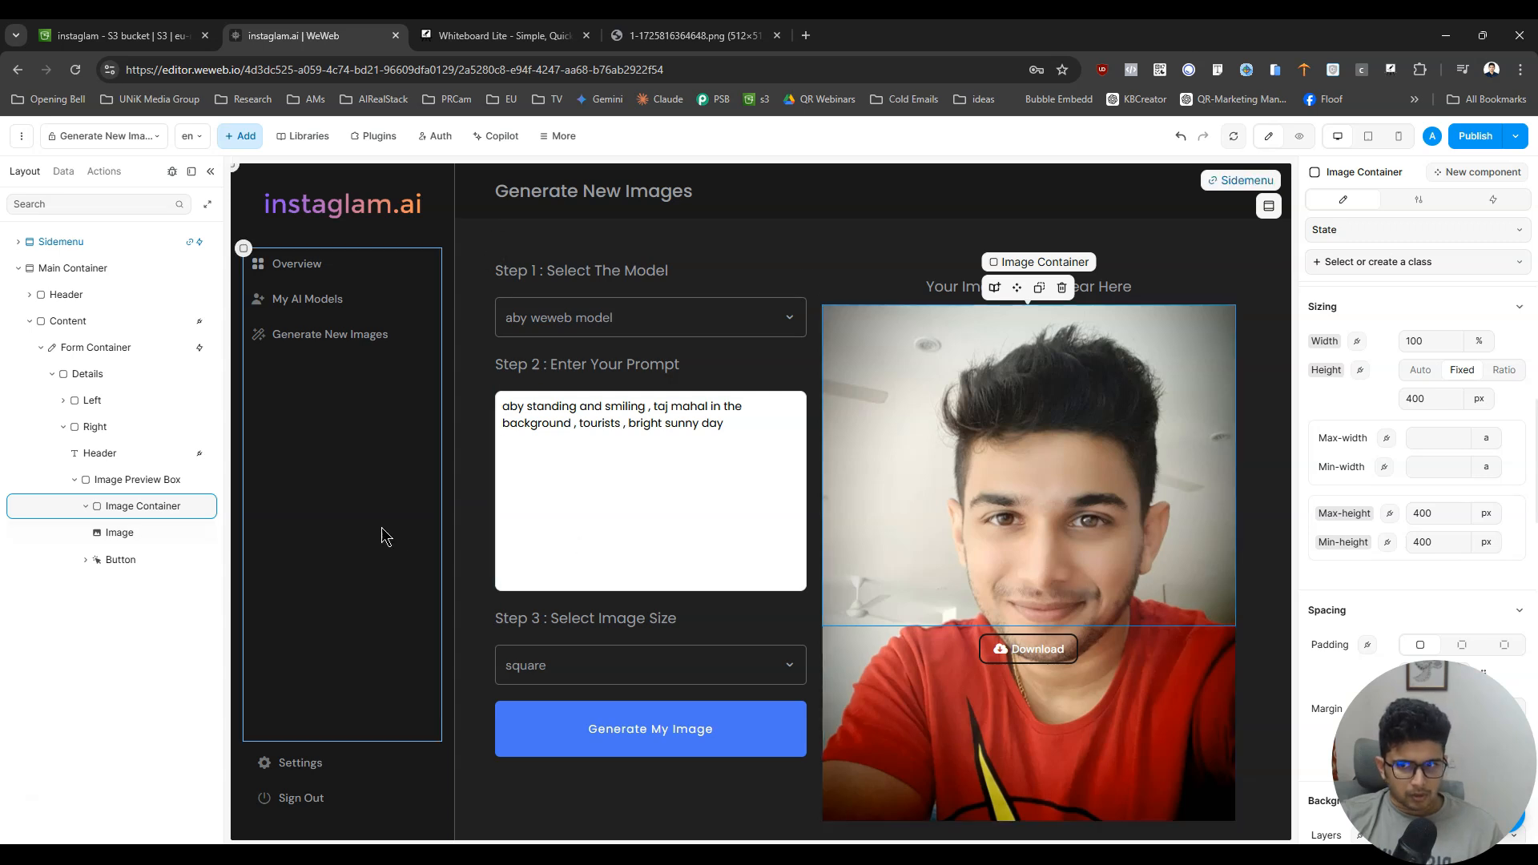
- Set the nested image's max-height to 400 px
left_click(163, 535)
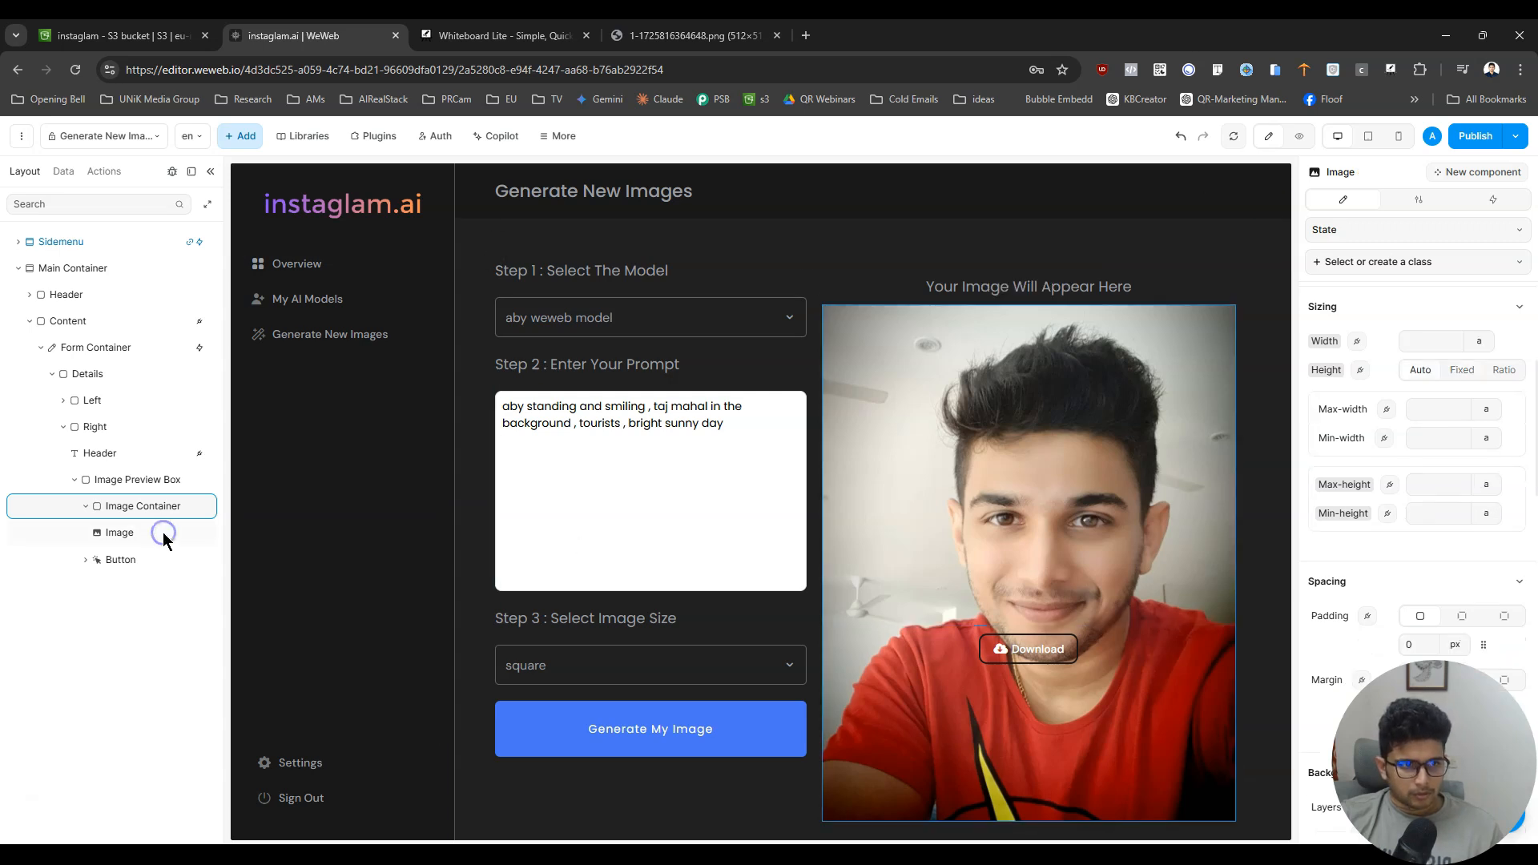
left_click(1483, 346)
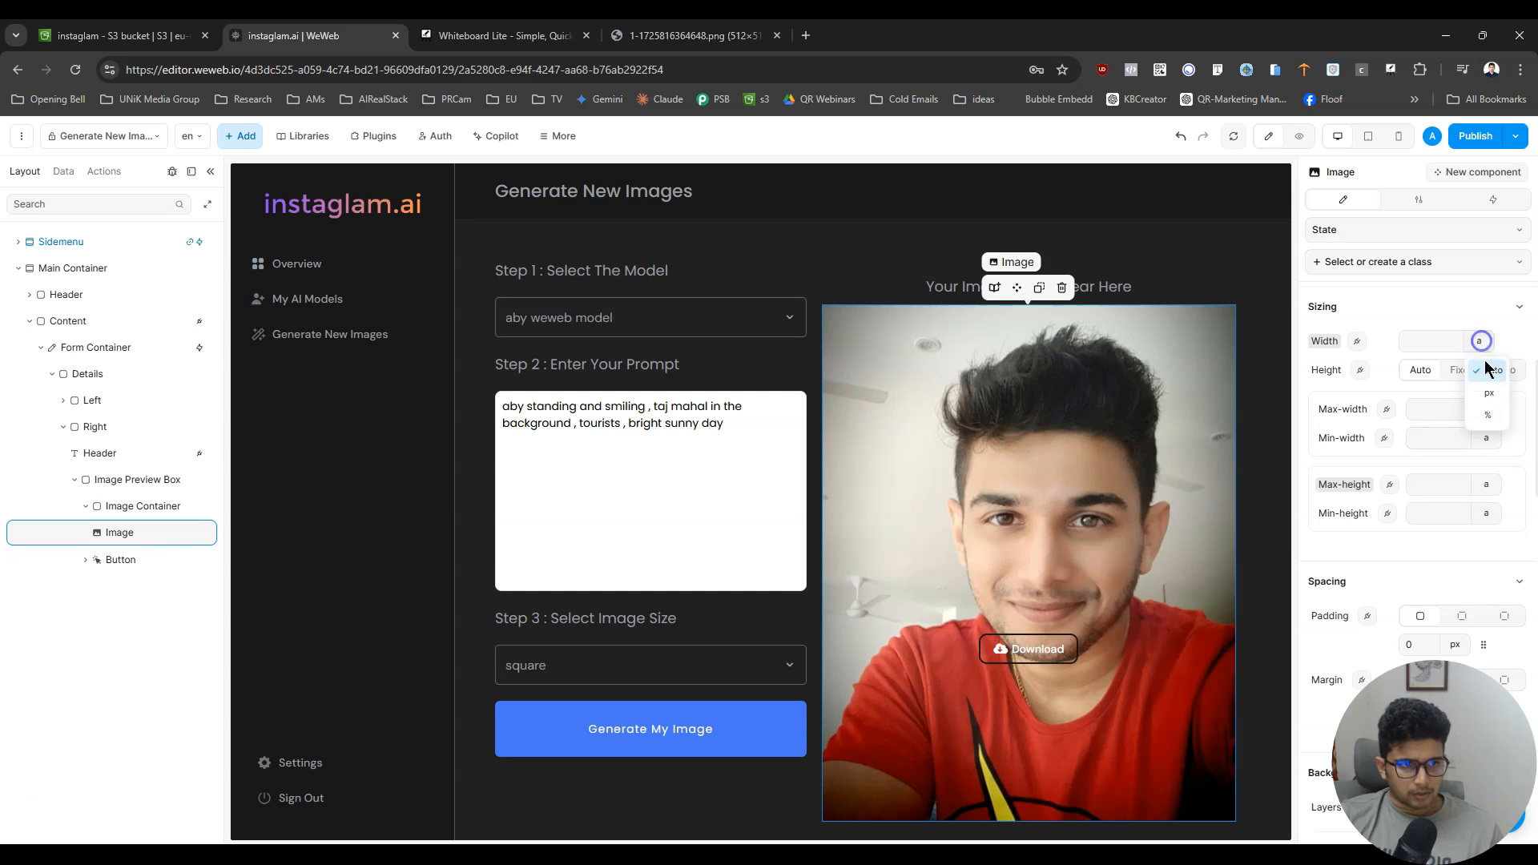
left_click(142, 507)
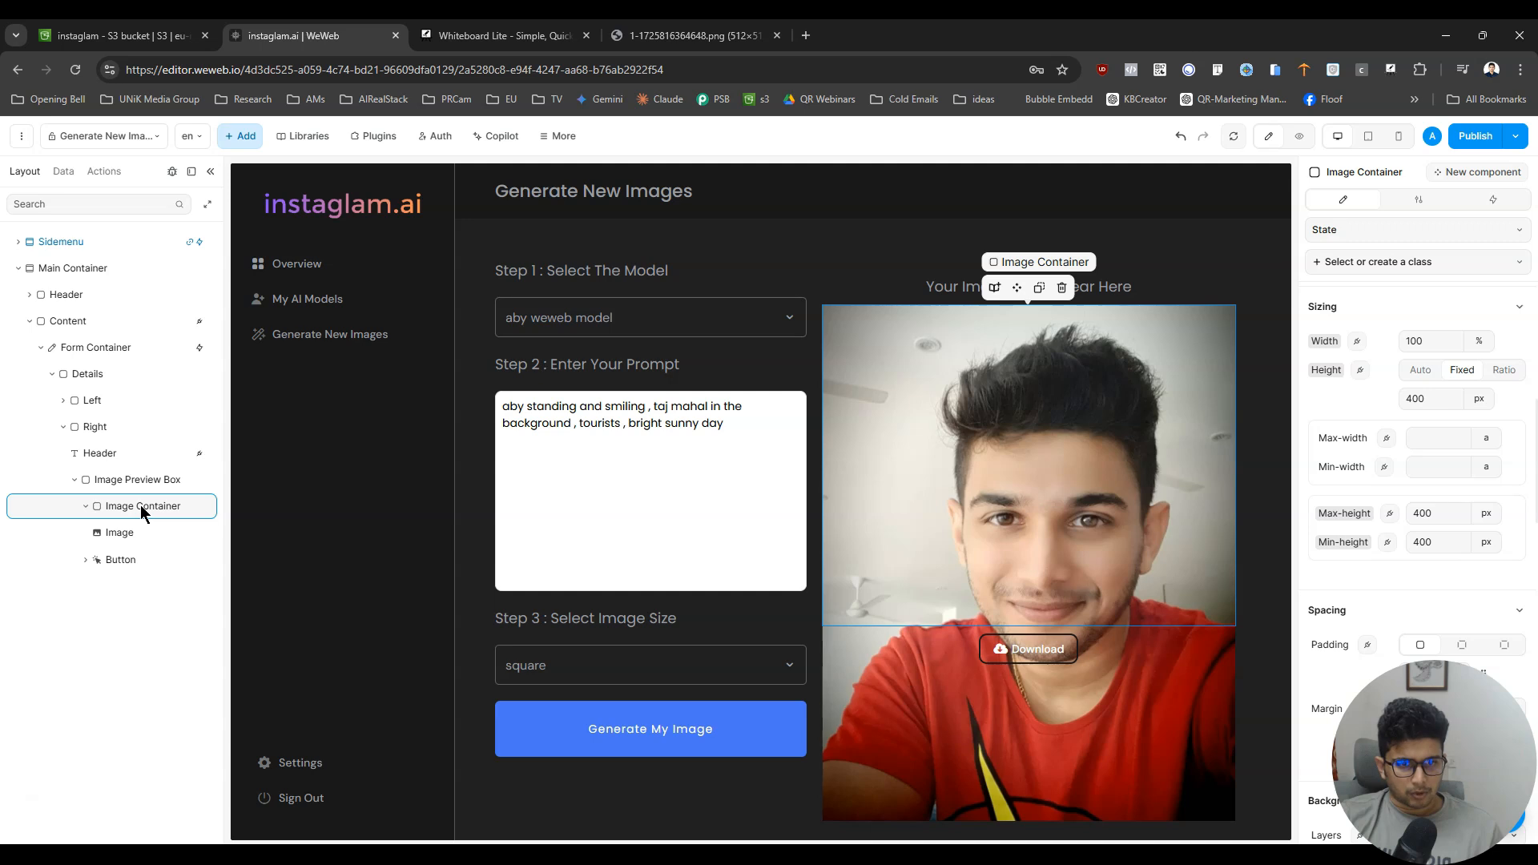
left_click(139, 536)
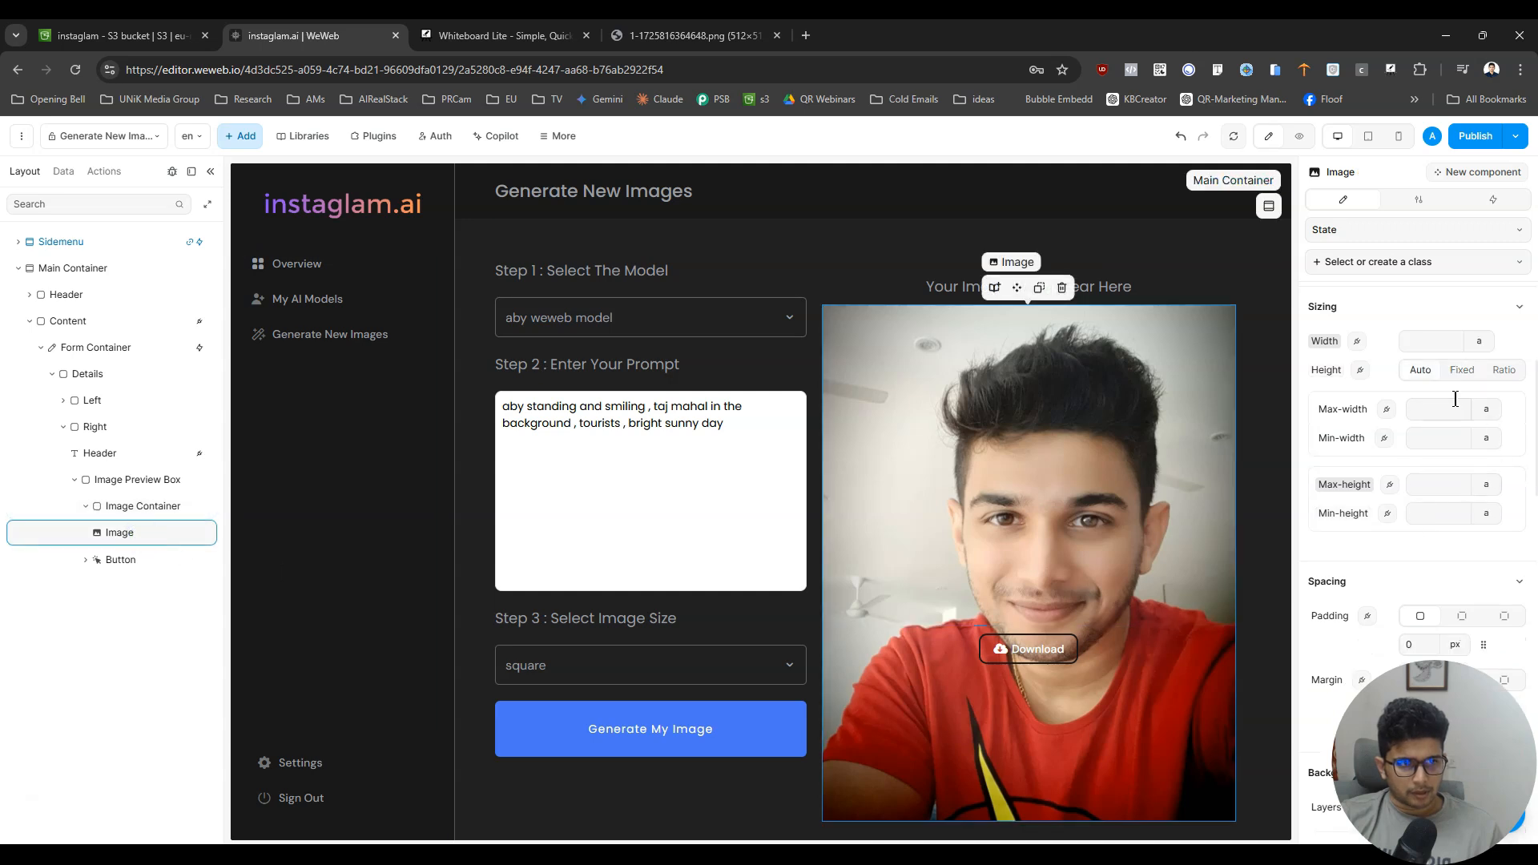
left_click(1445, 485)
type("40")
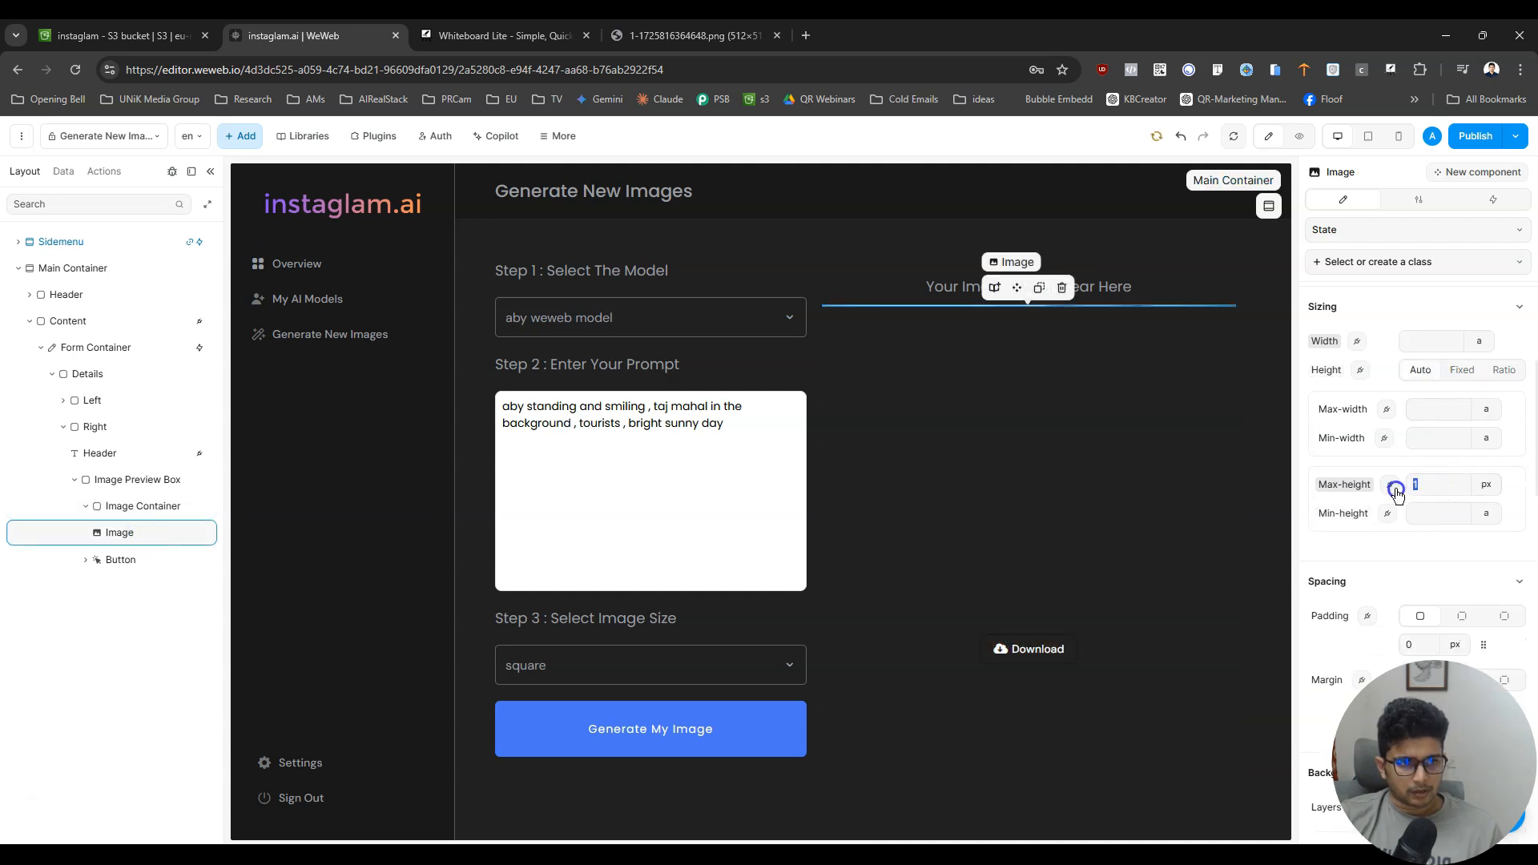
type("0")
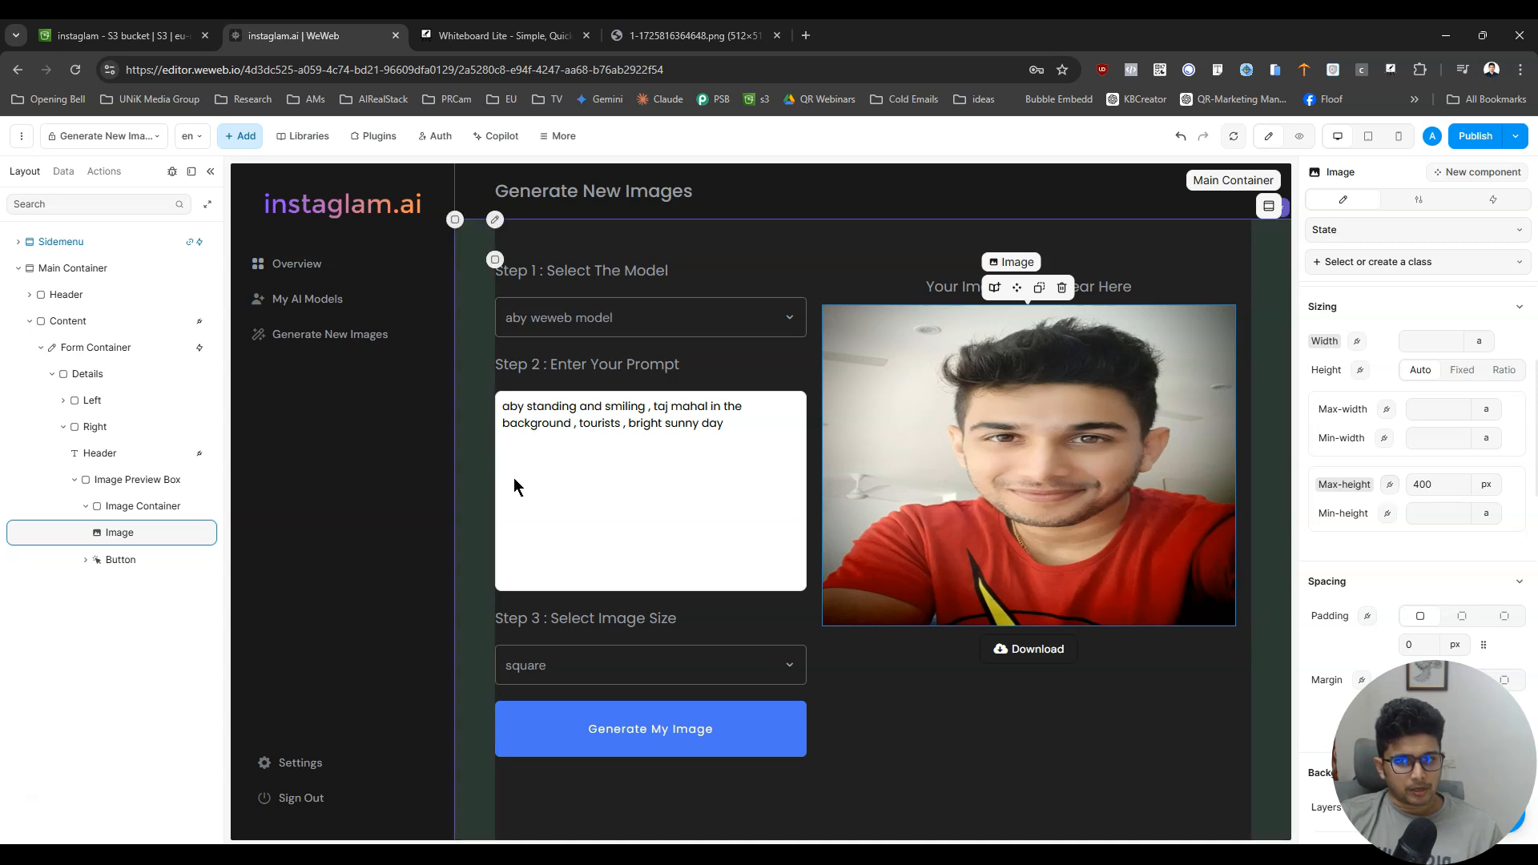
- Try centre alignment for the Image Container's content and switch it back to stretch
left_click(161, 507)
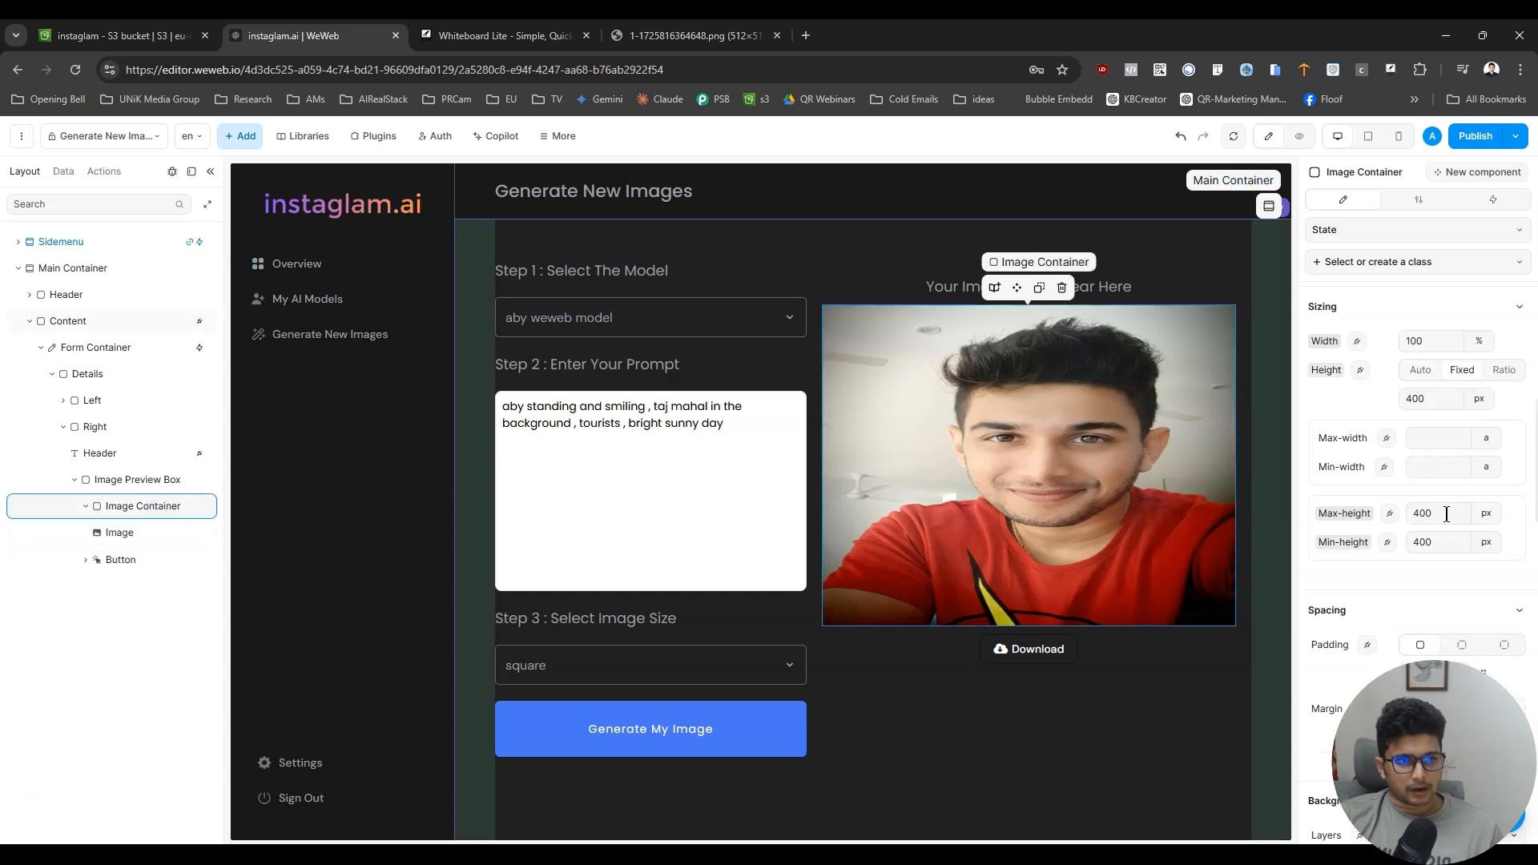
scroll(1457, 524, "down", 3)
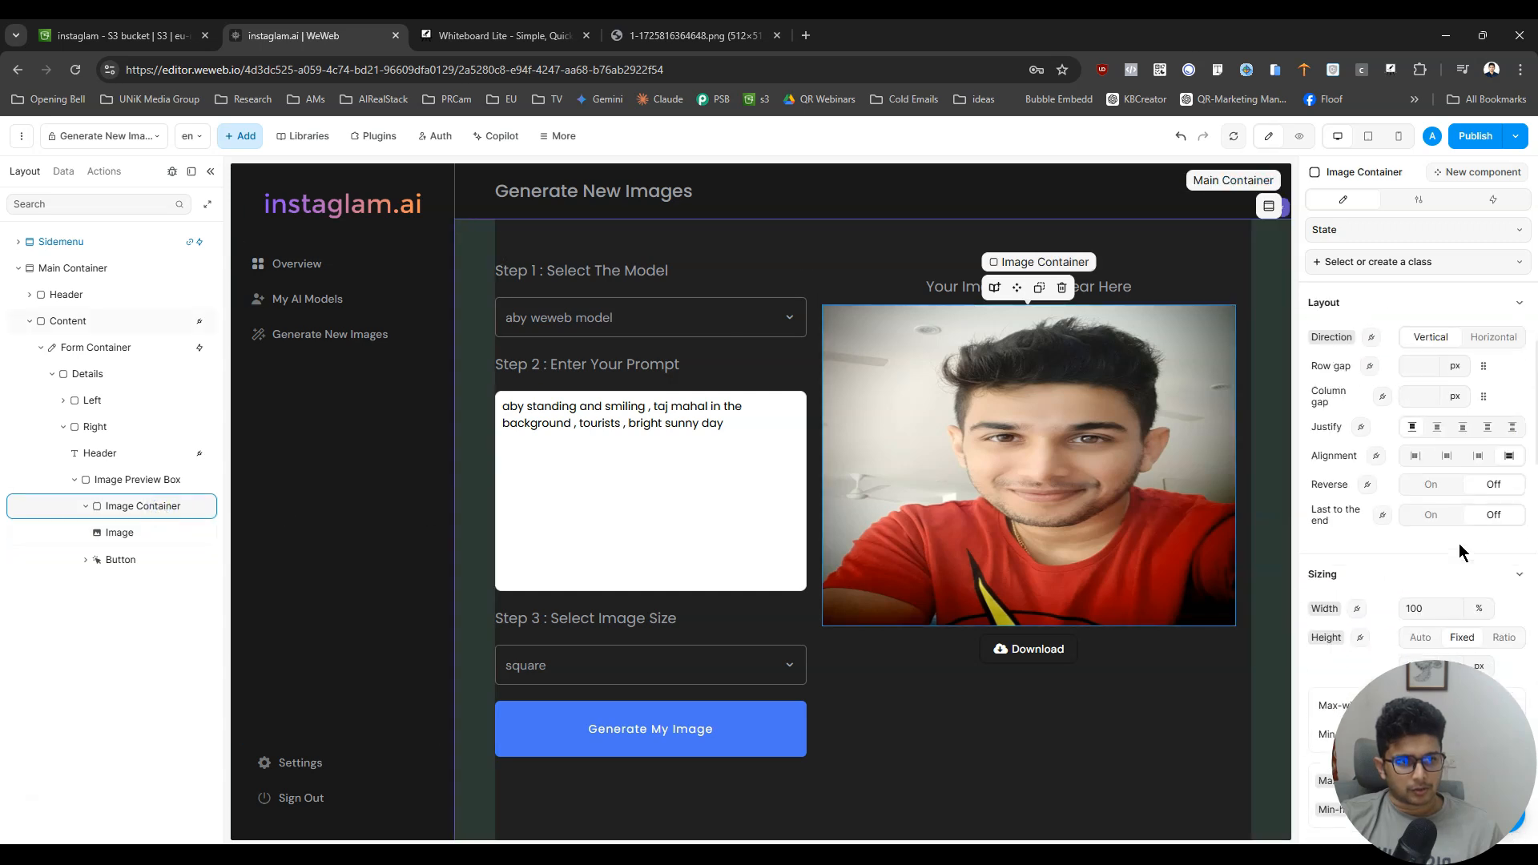
left_click(1450, 458)
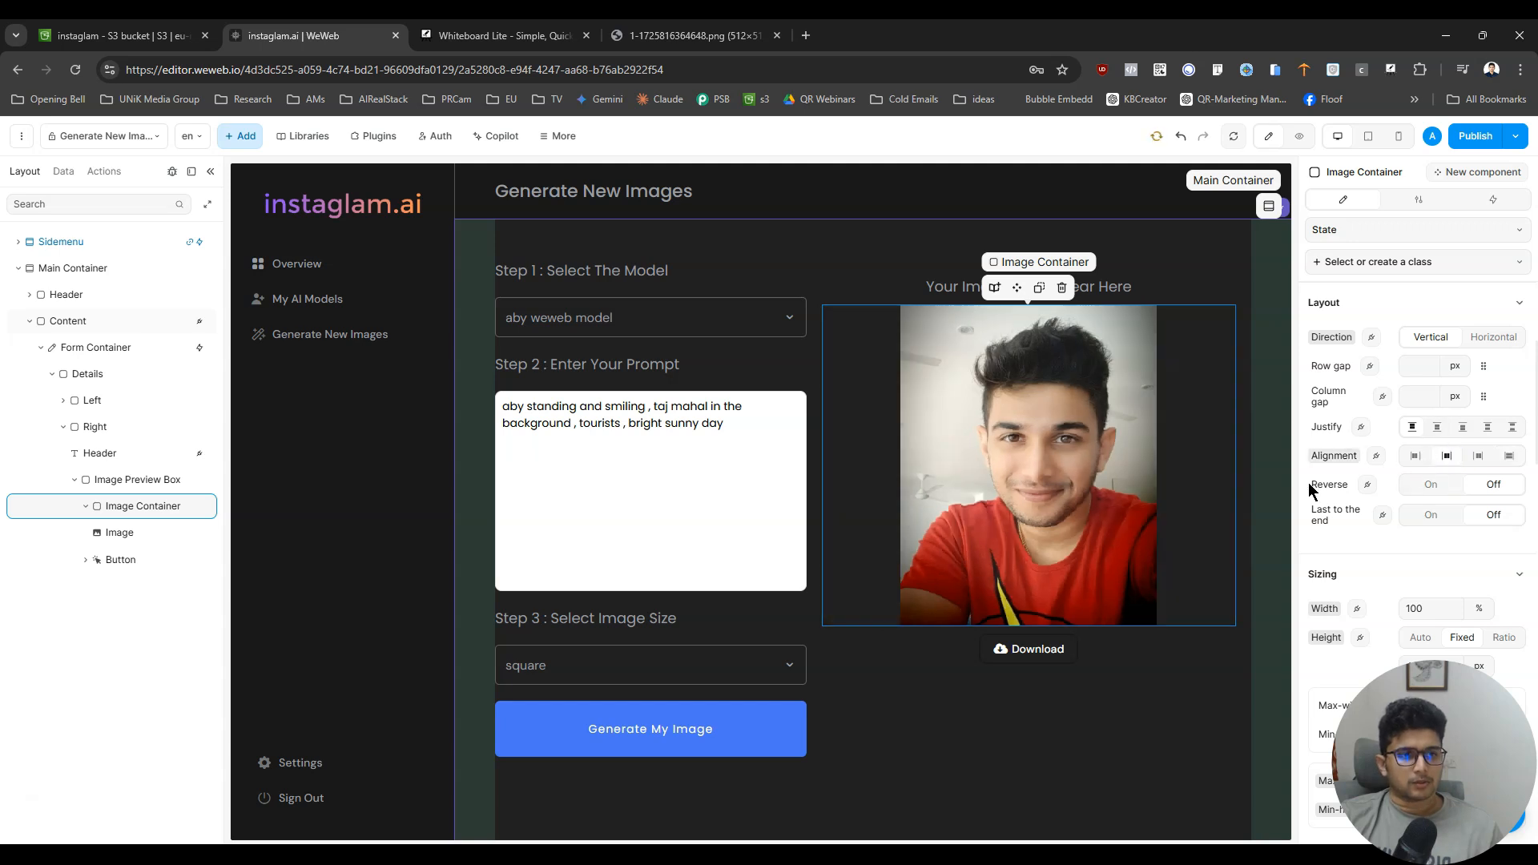
left_click(1509, 455)
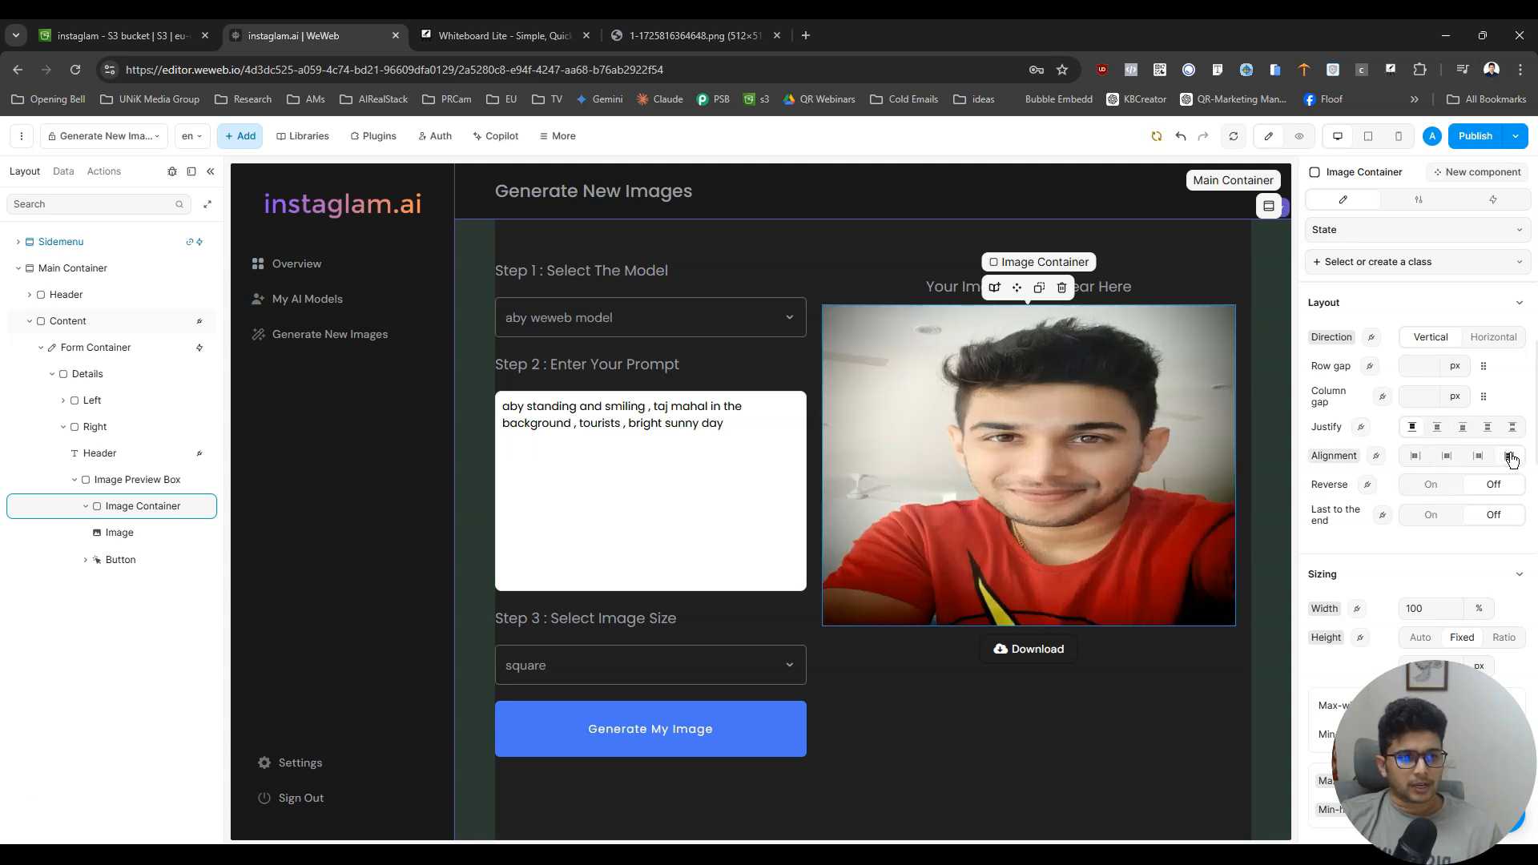
- Set the Image Container's content alignment to centre
left_click(1478, 455)
left_click(1447, 455)
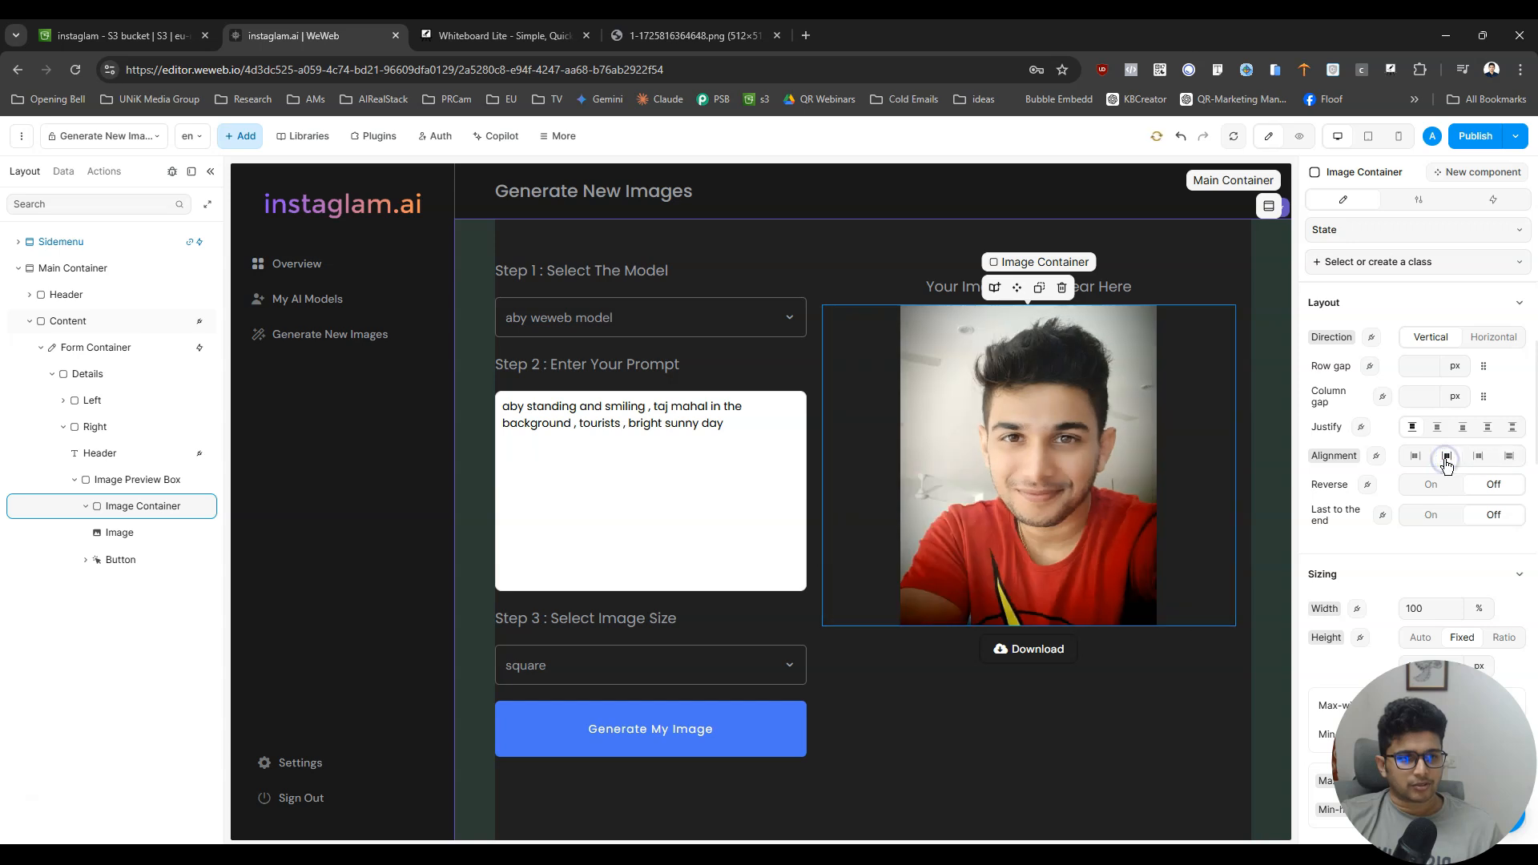
left_click(129, 513)
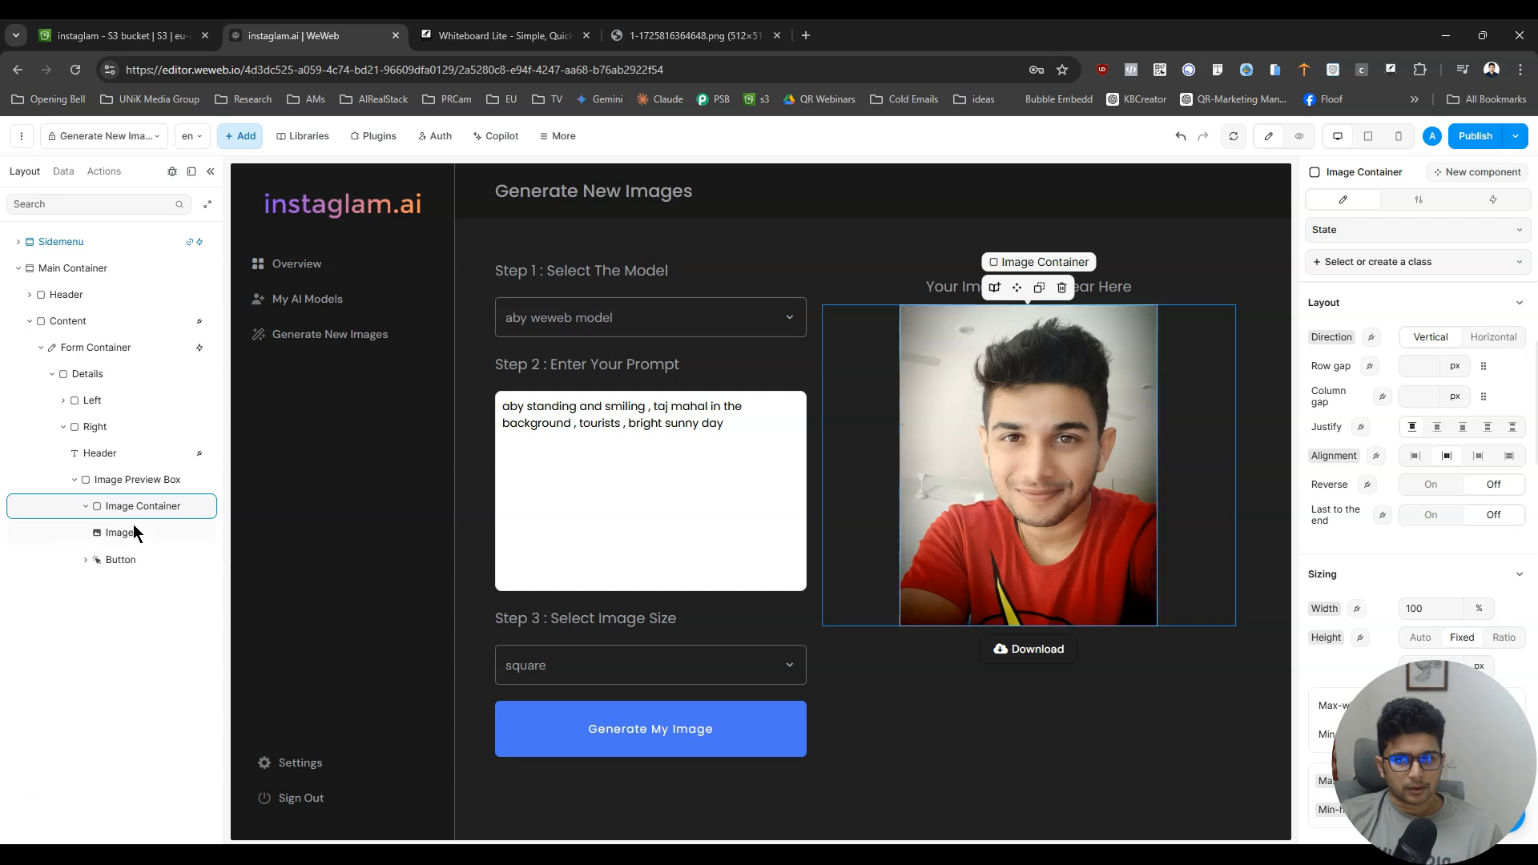
- Rename the image inside the Image Container to image_loaded
left_click(125, 538)
double_click(117, 539)
type("image_loaded")
key("Return")
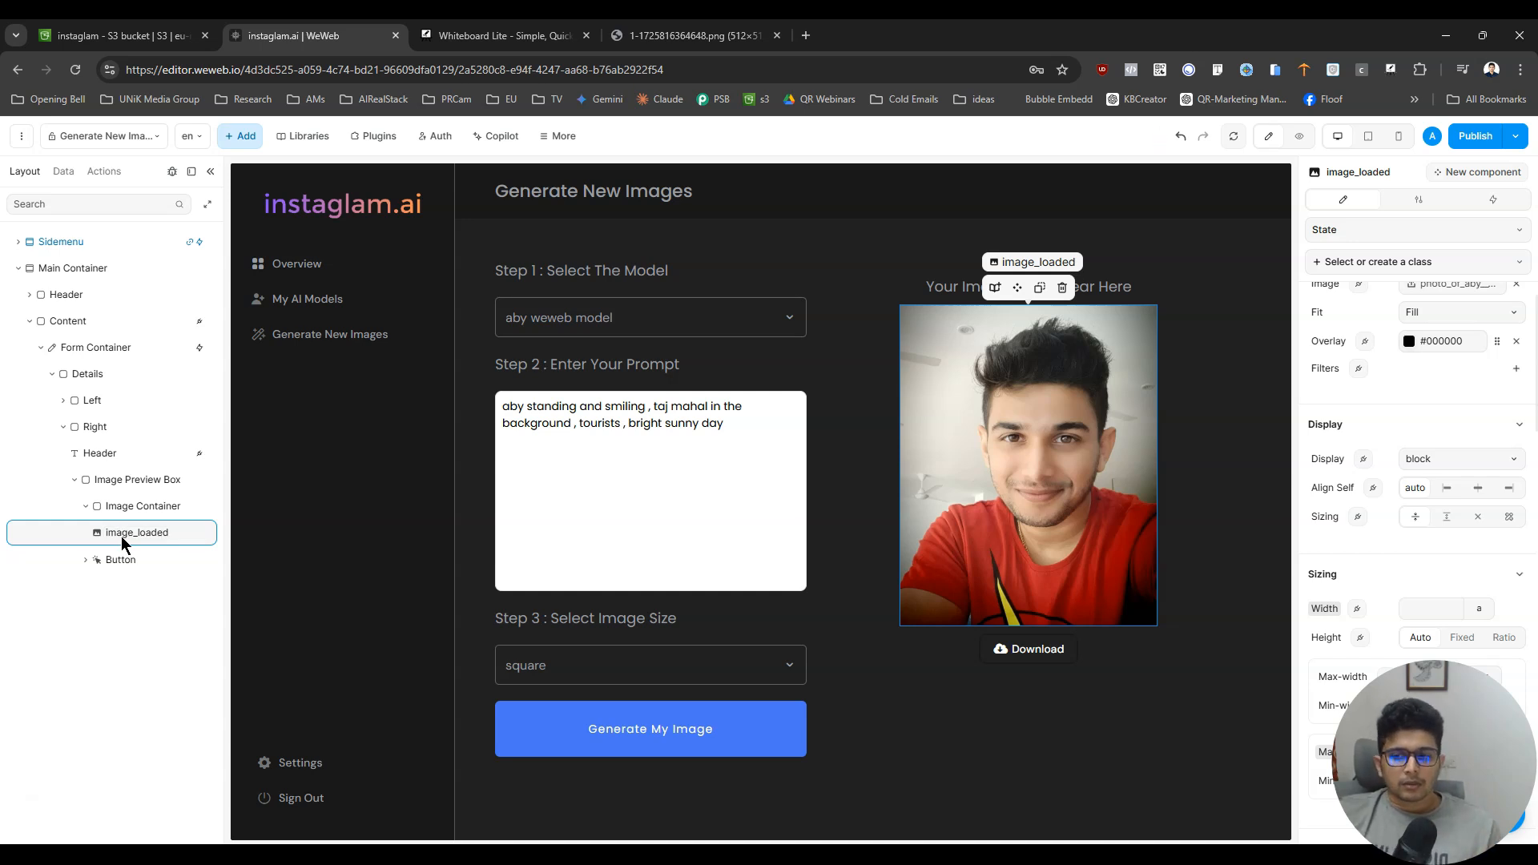
- Try nesting the Download button under image_loaded in the layer tree and undo the move
left_click(121, 558)
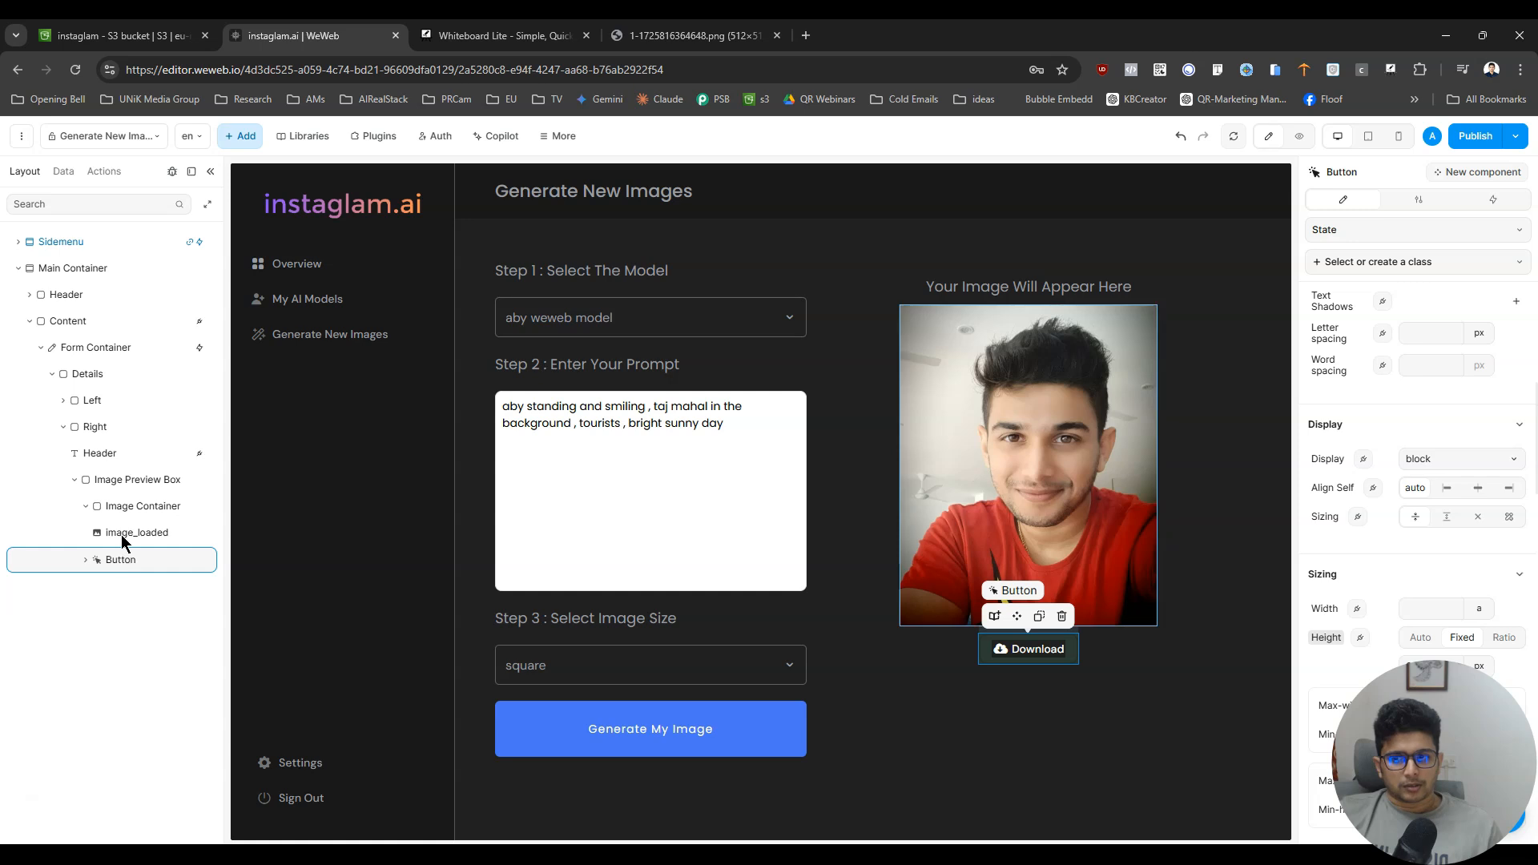
left_click(127, 507)
left_click(124, 559)
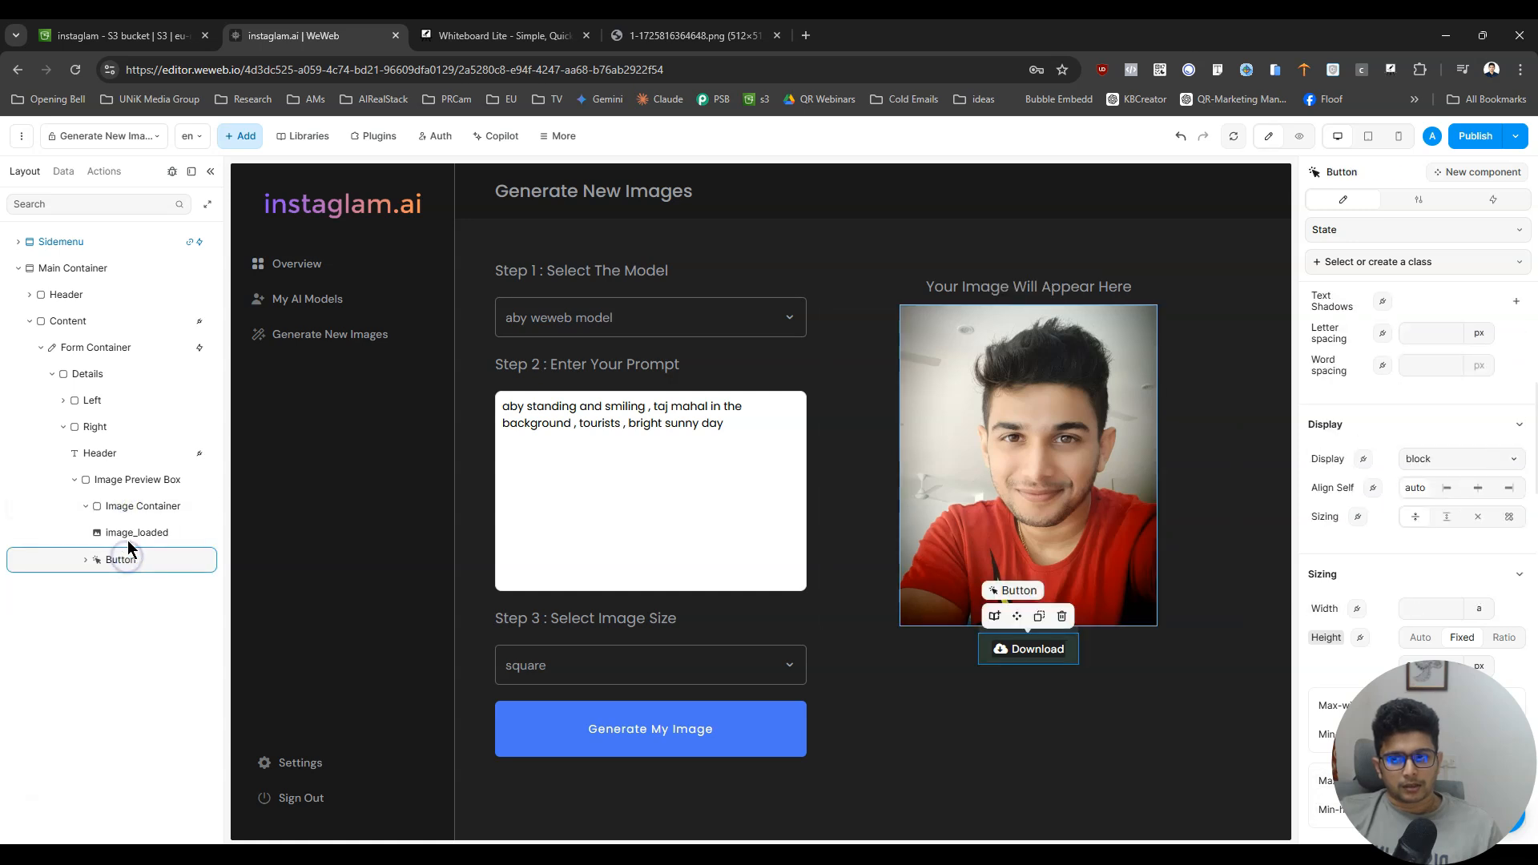
left_click(130, 533)
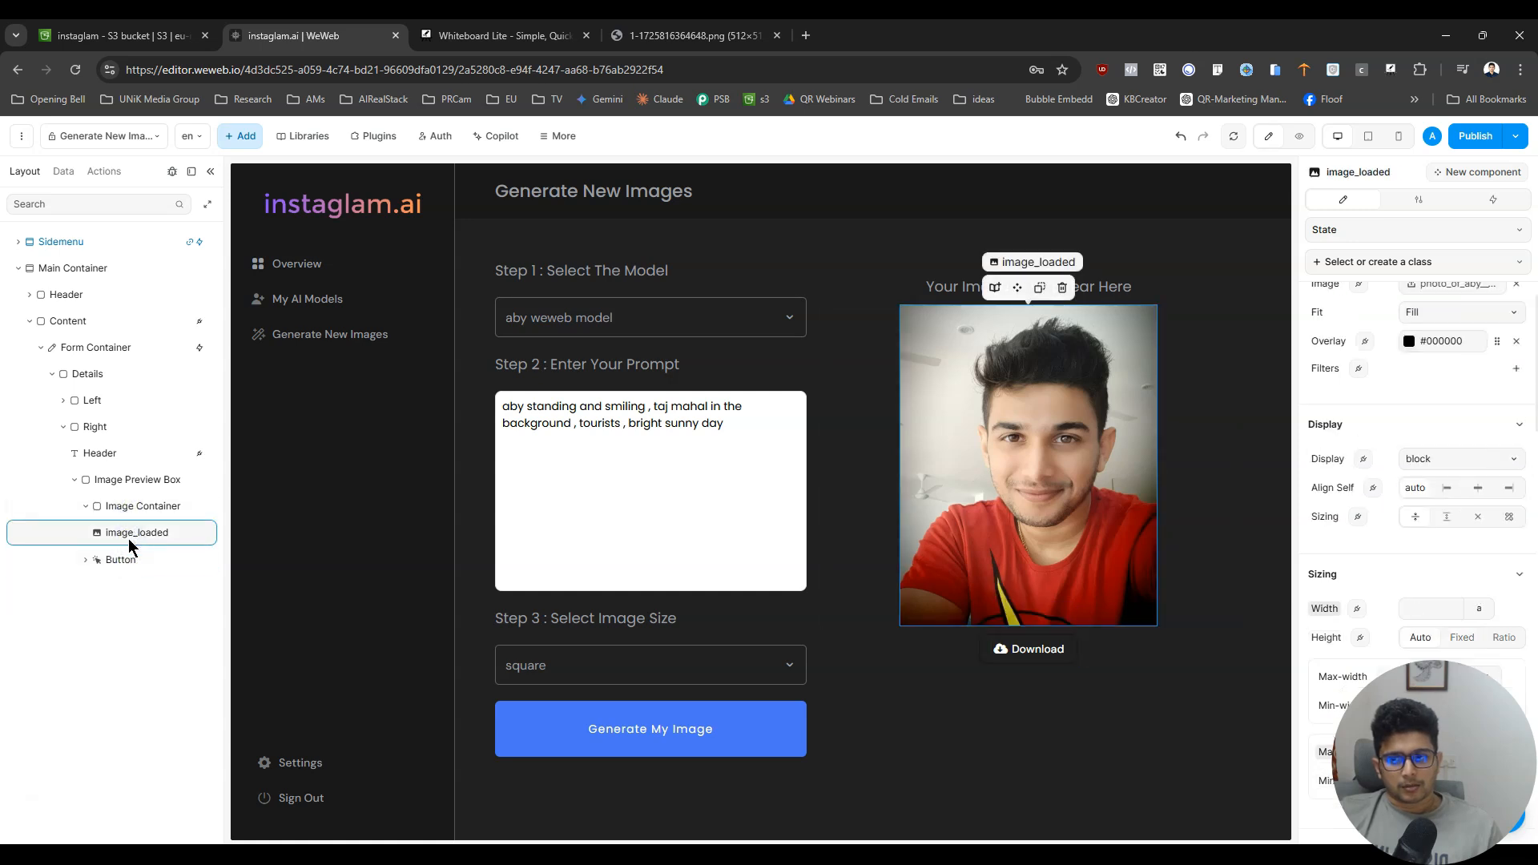
left_click(127, 560)
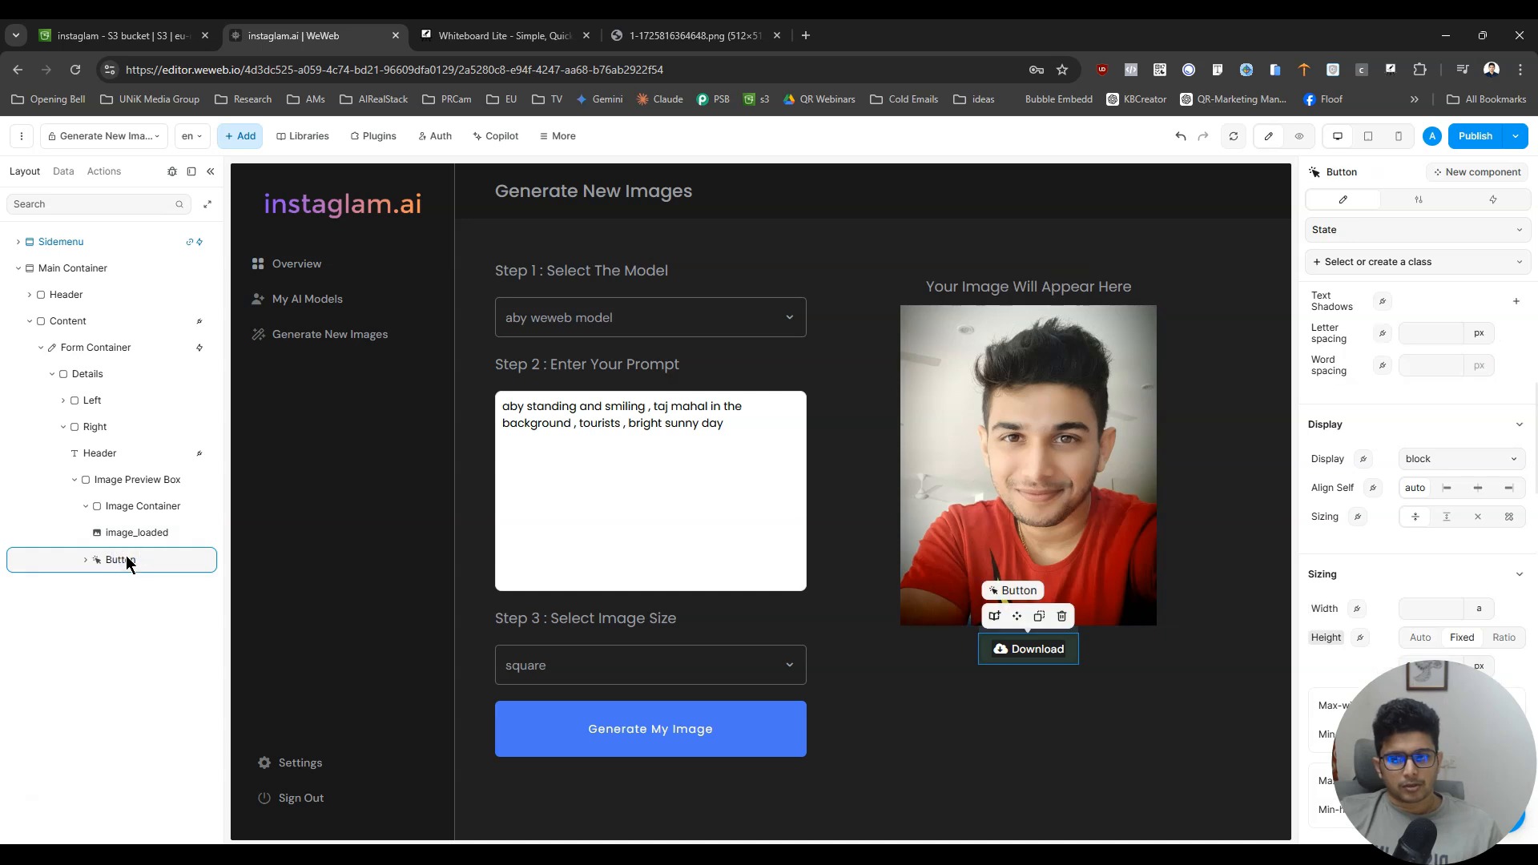
left_click_drag(105, 563, 131, 541)
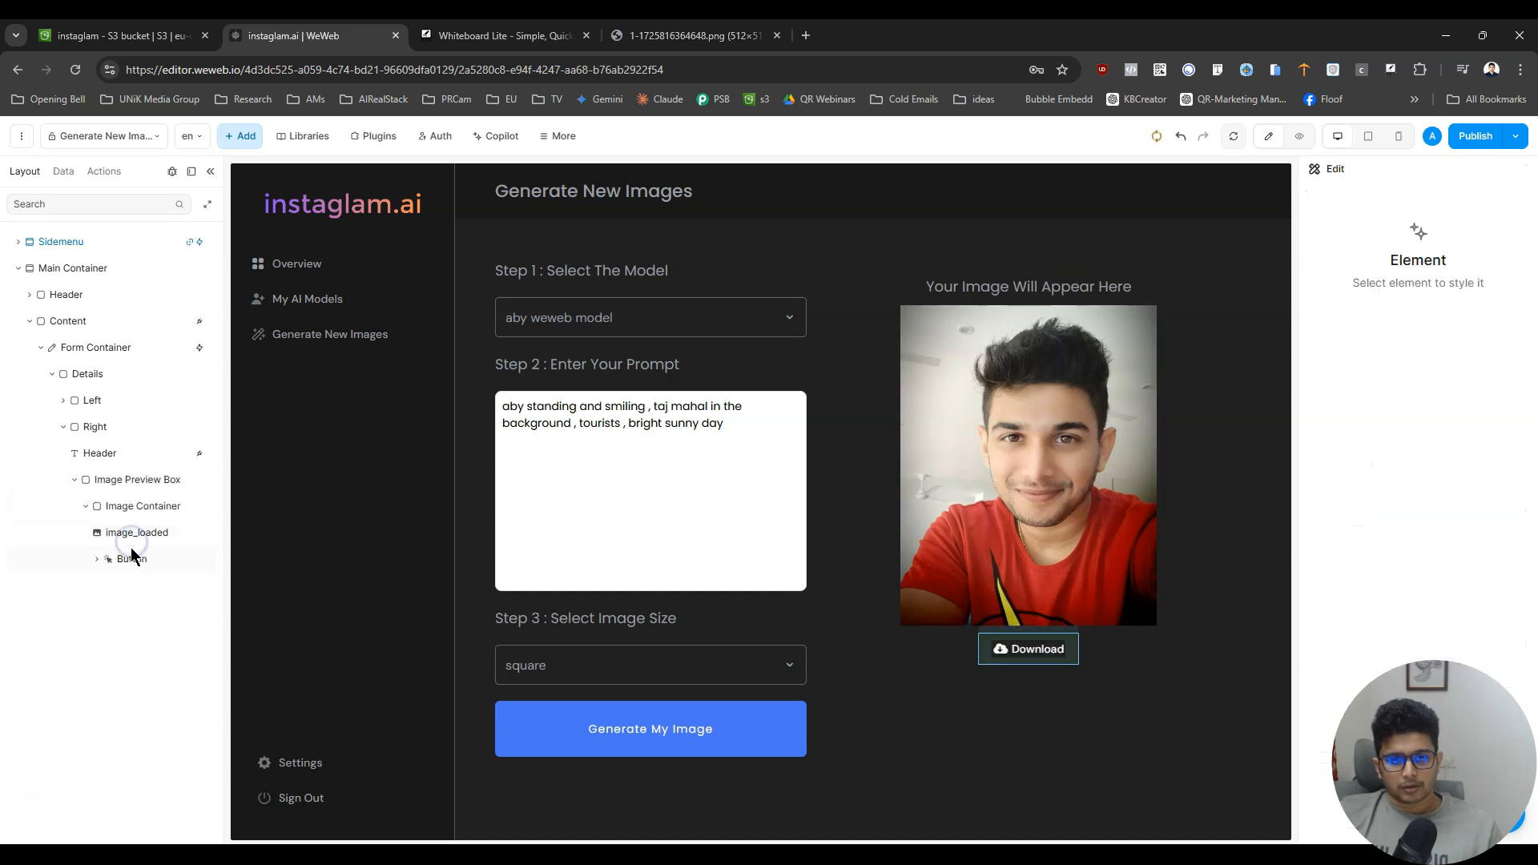
left_click(133, 534)
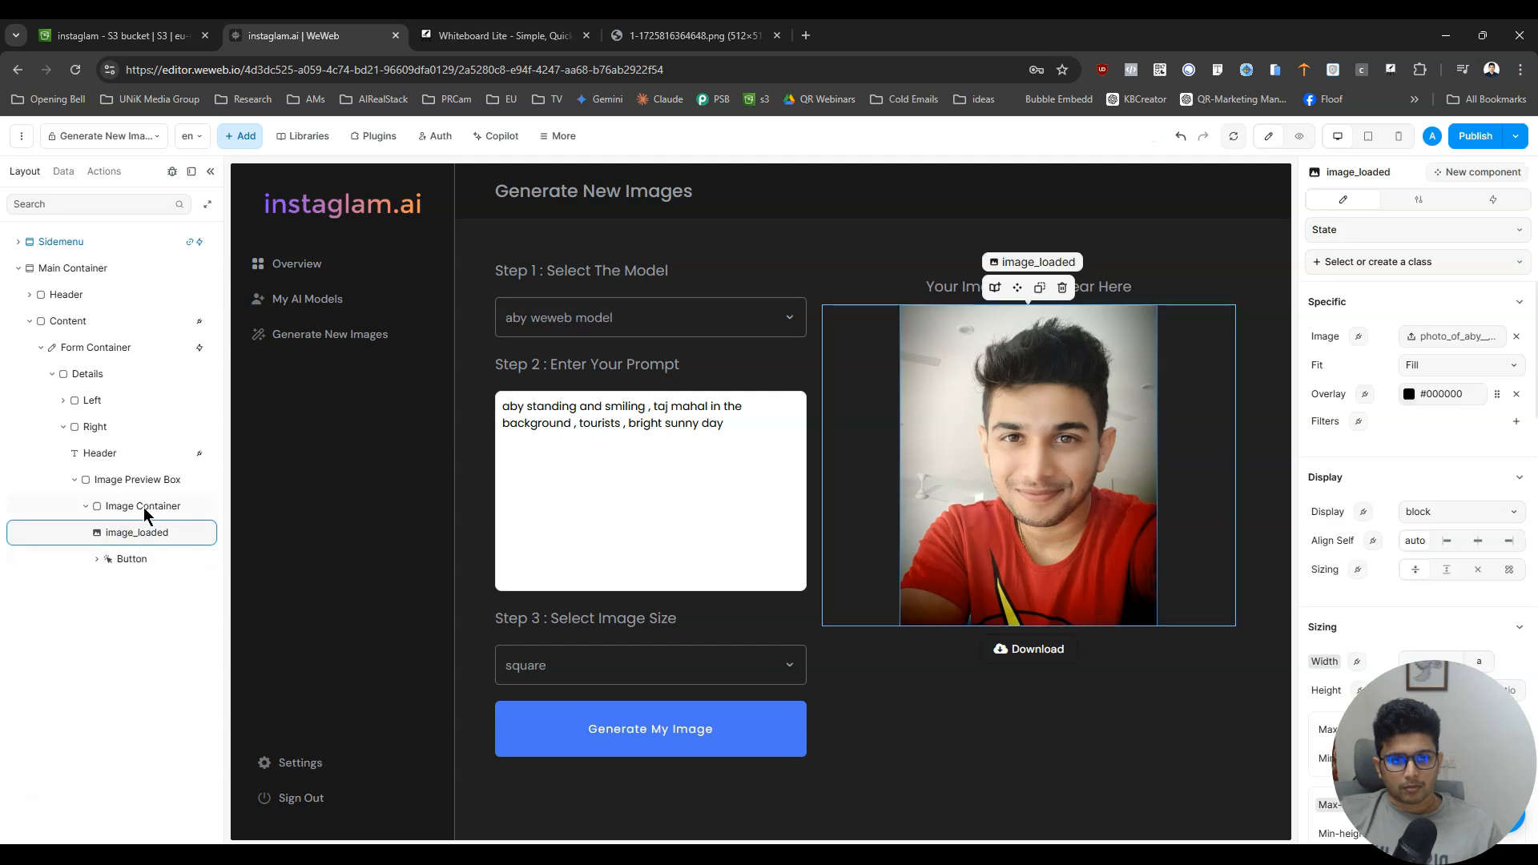
left_click(138, 561)
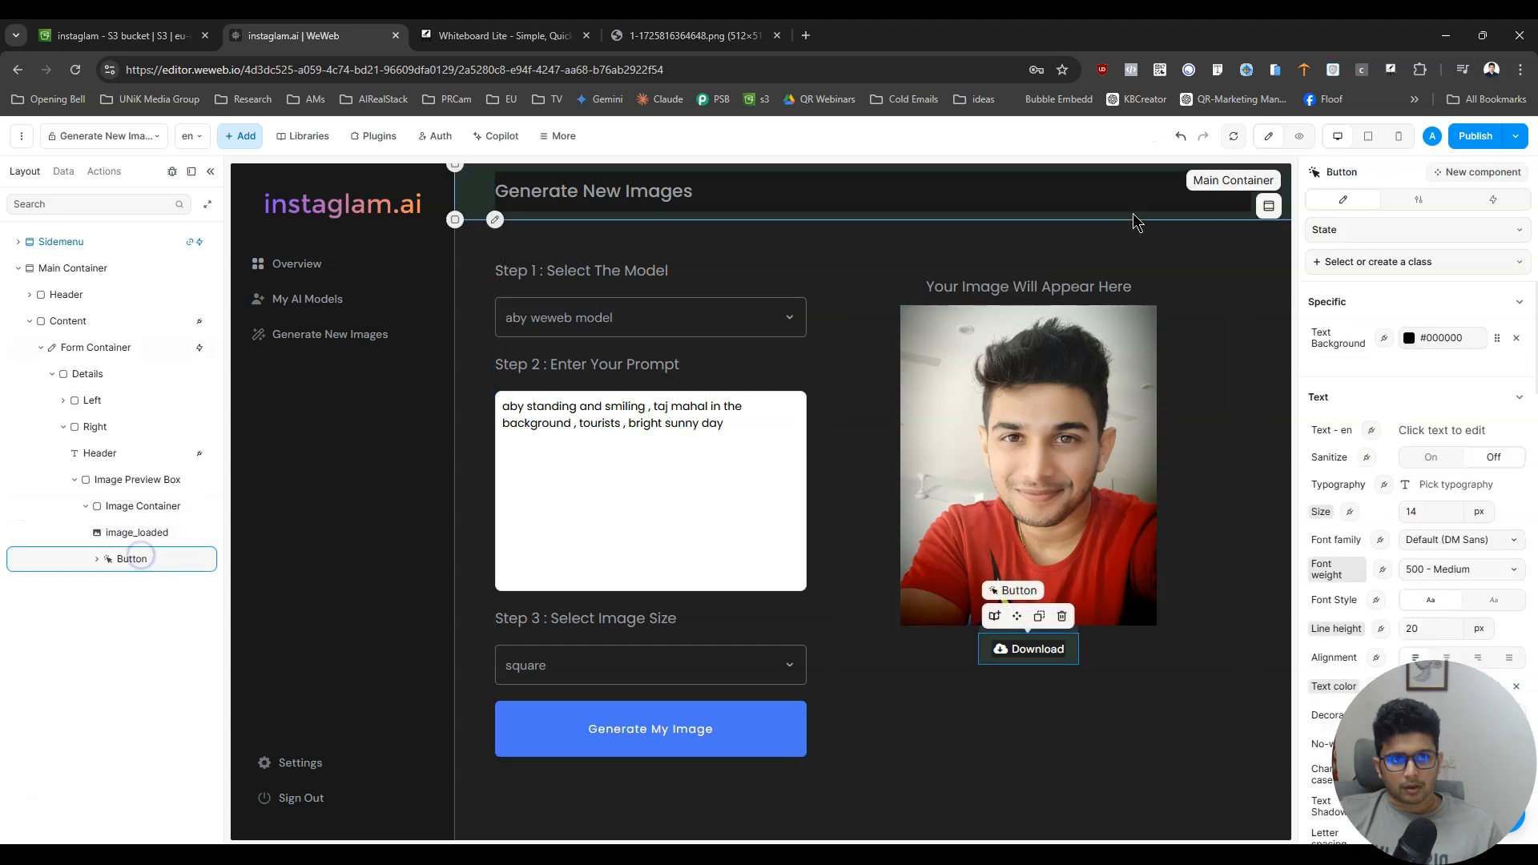
left_click(1180, 139)
- Find the Loader element and add it to the Image Container, above image_loaded
left_click(133, 531)
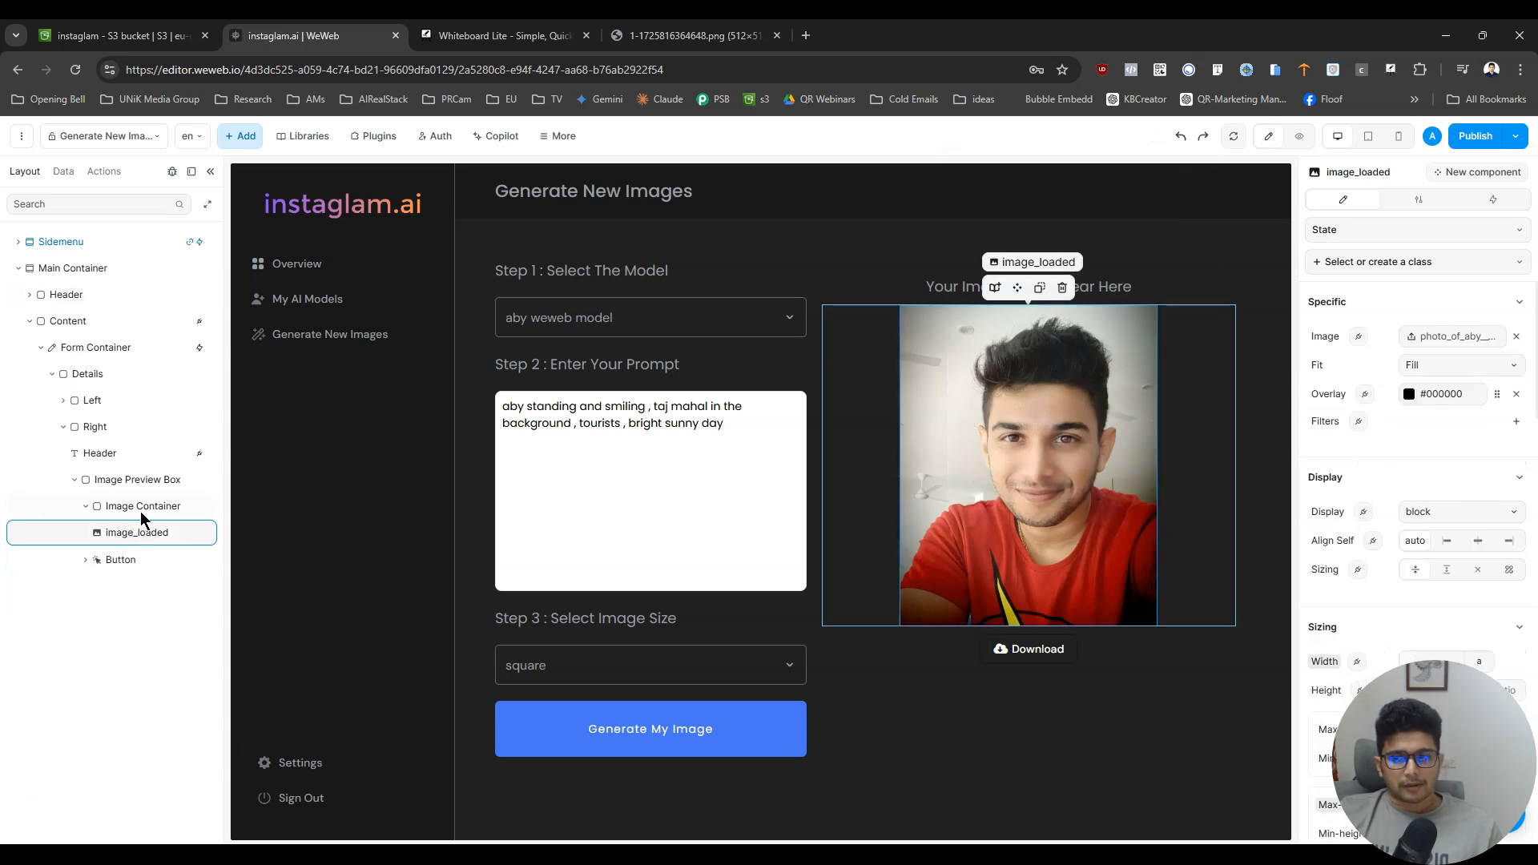
left_click(141, 508)
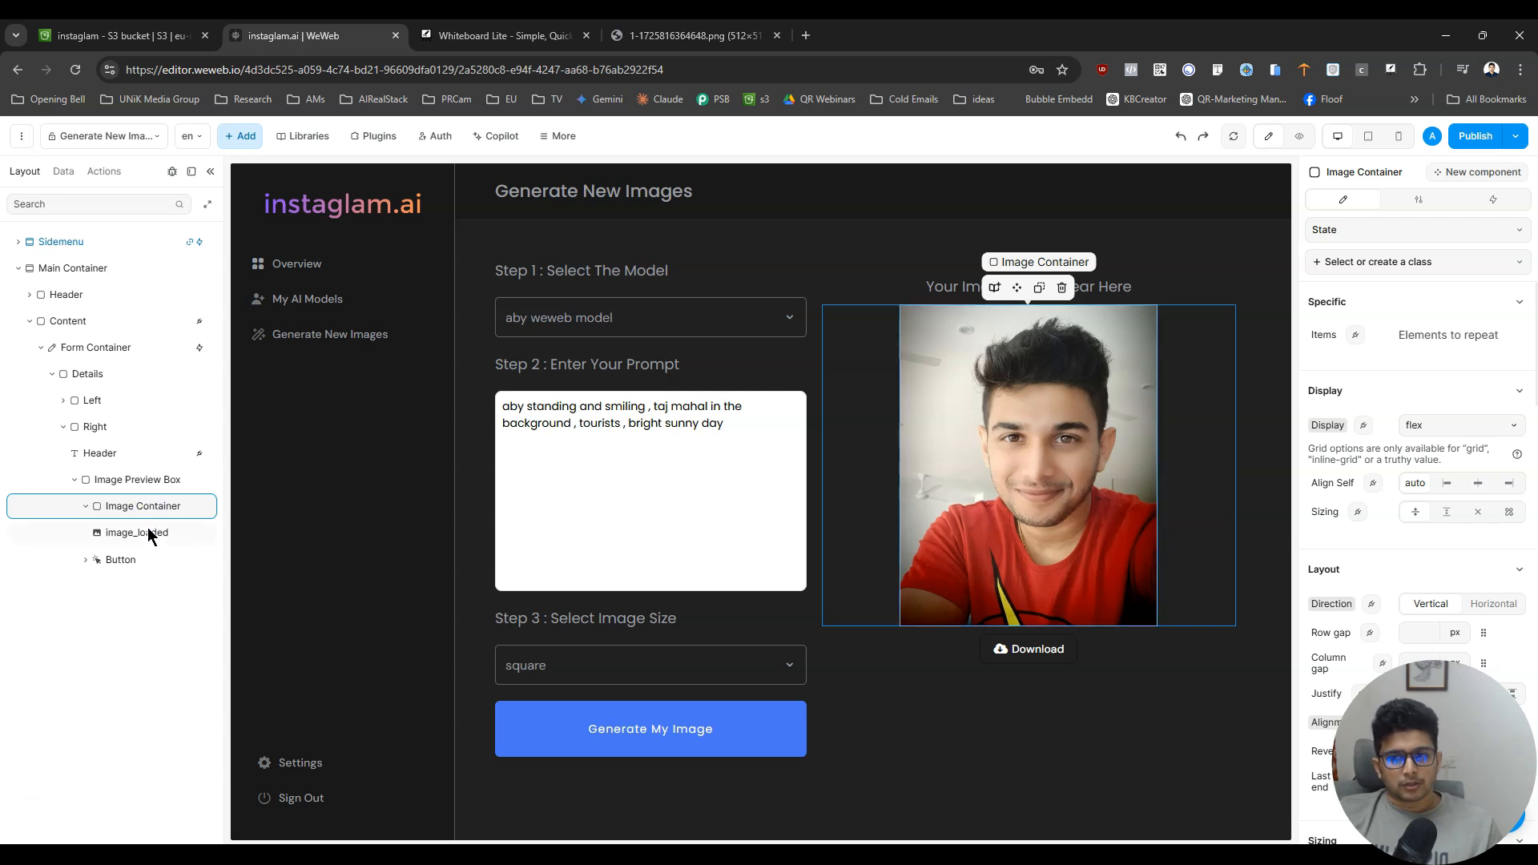
left_click(149, 530)
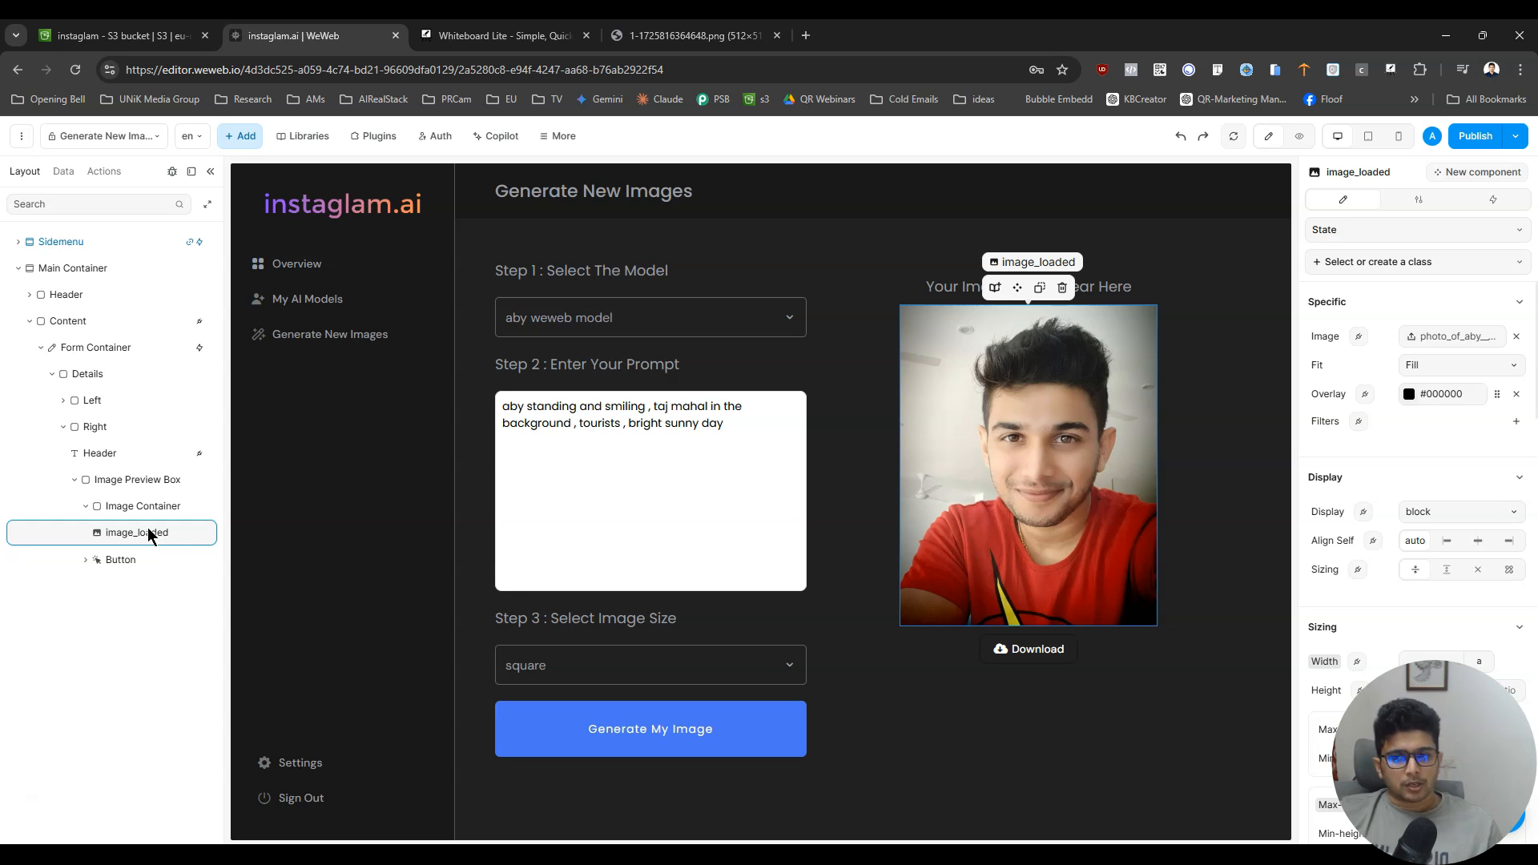
left_click(240, 137)
left_click(116, 199)
type("loader")
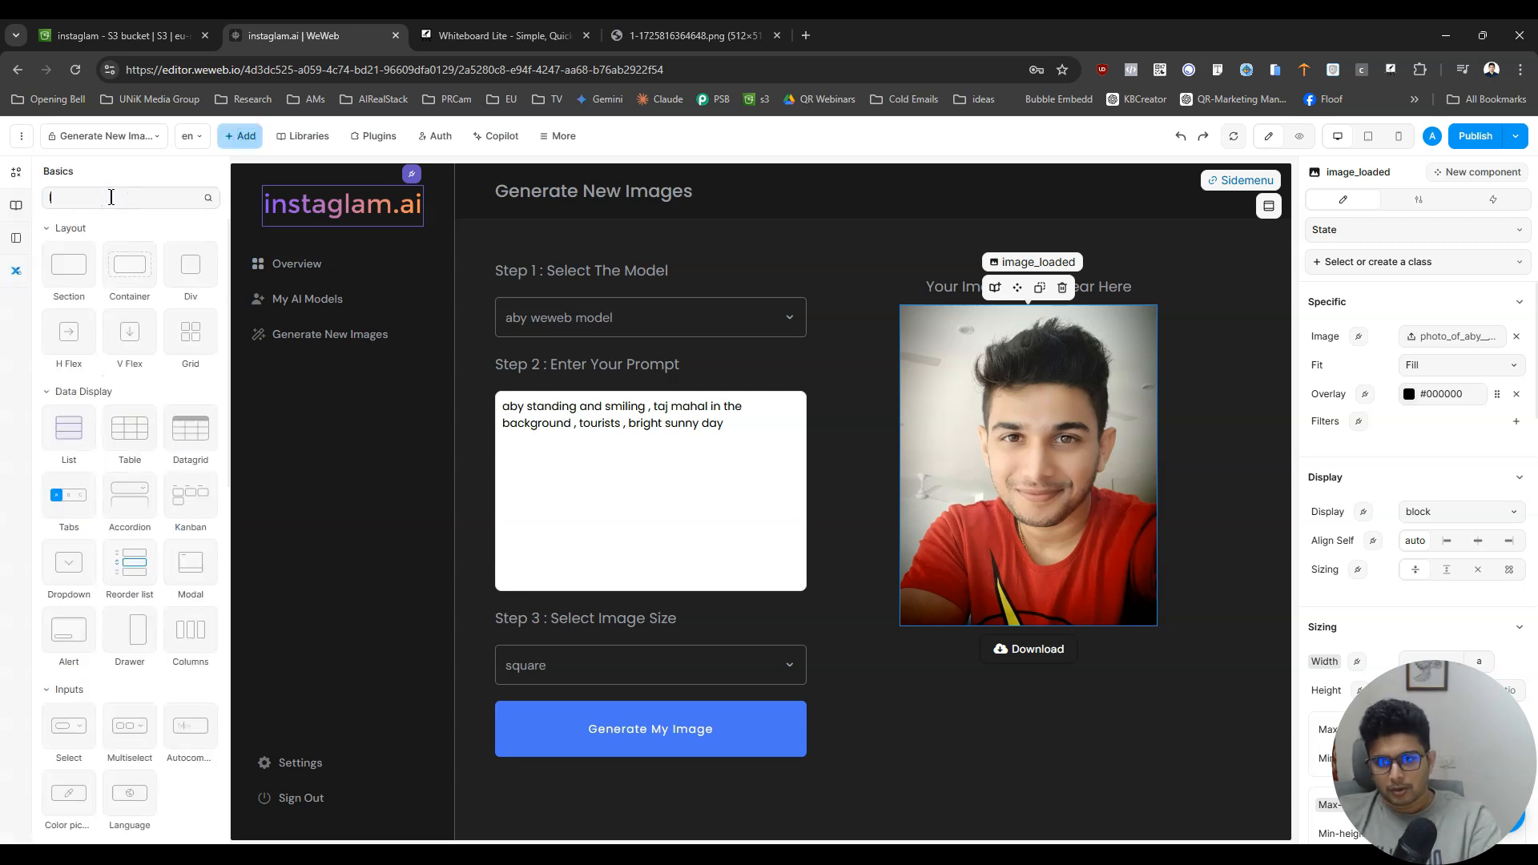
left_click_drag(82, 249, 138, 522)
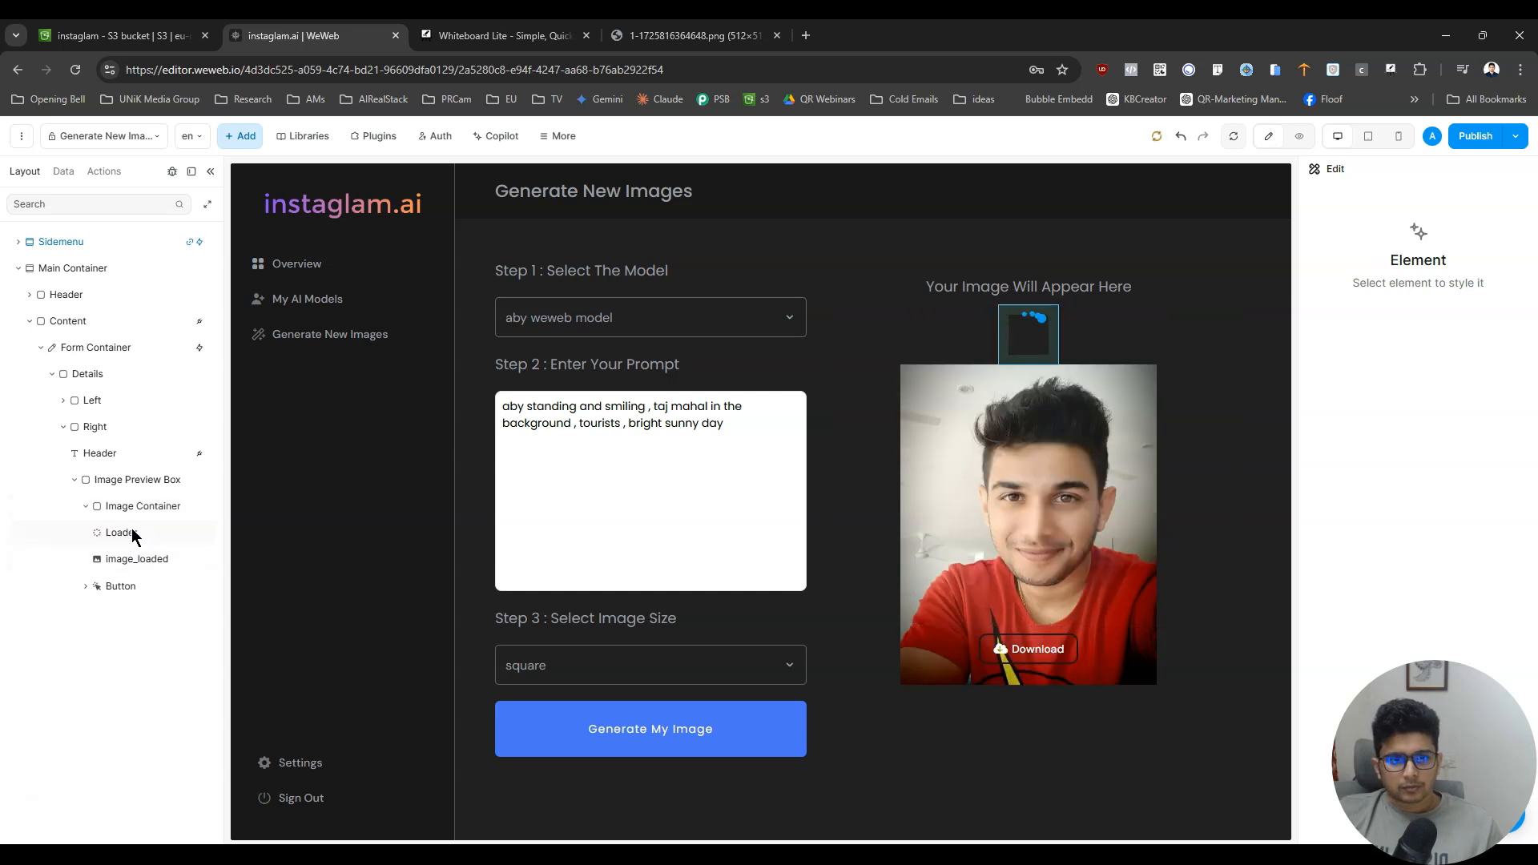
left_click(131, 531)
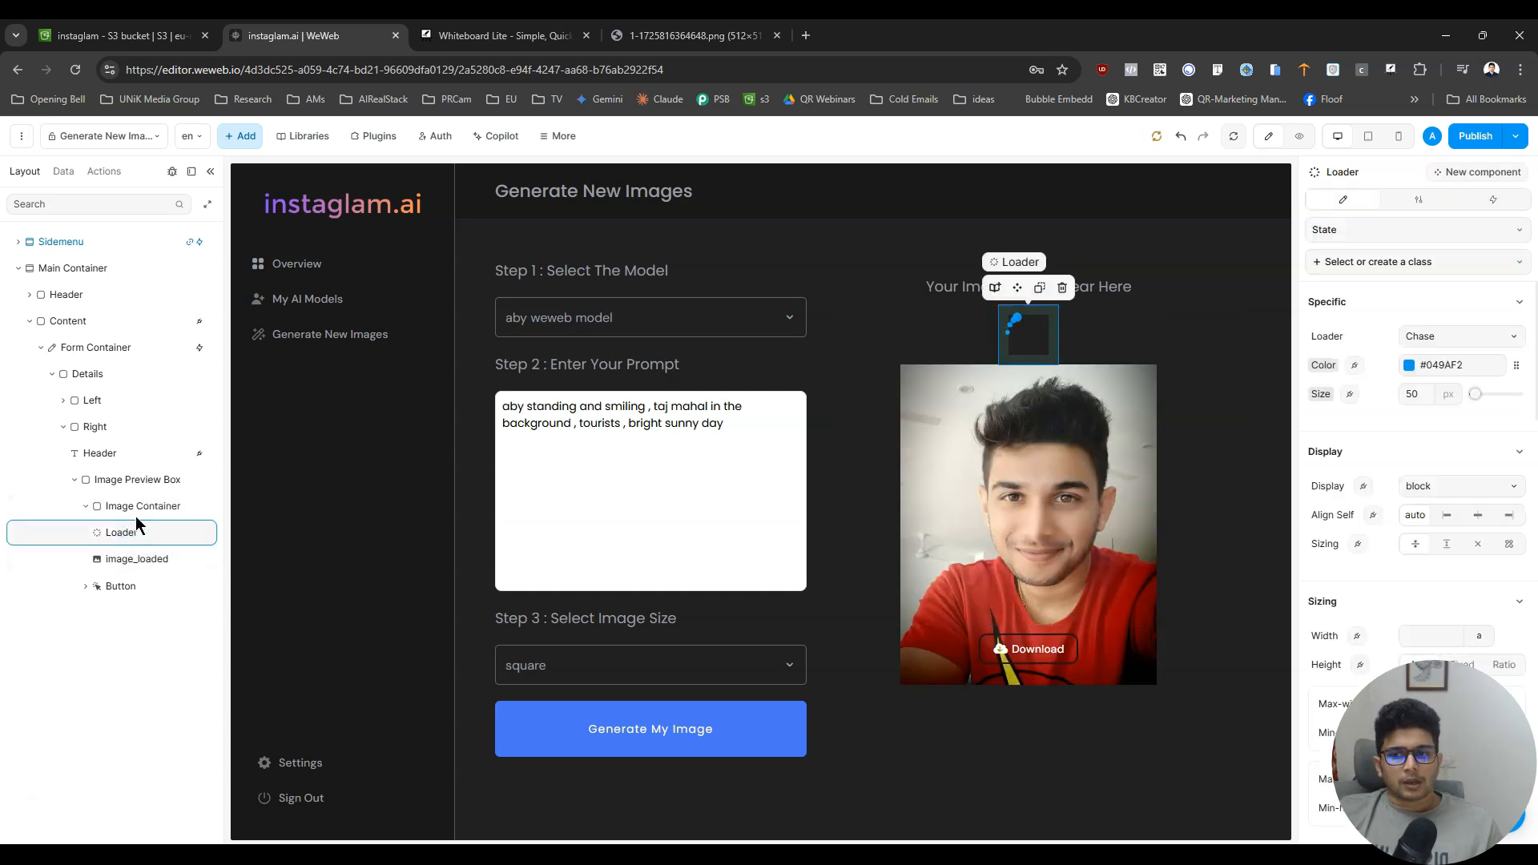
- Turn off the conditional rendering of image_loaded so only the loader shows in the Image Container
left_click(145, 507)
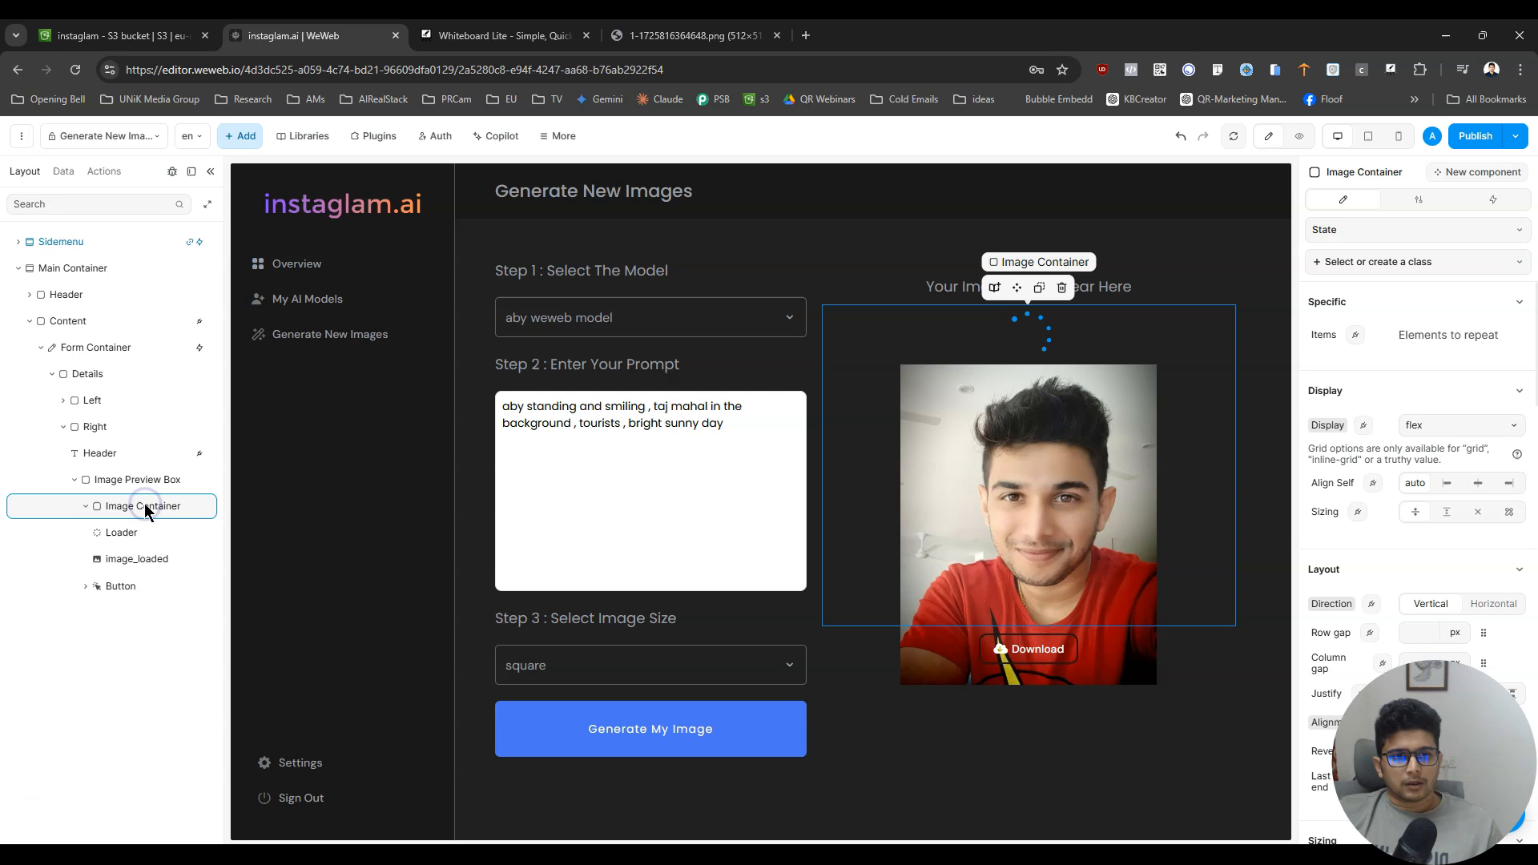
left_click(151, 563)
scroll(1442, 673, "down", 5)
left_click(1419, 200)
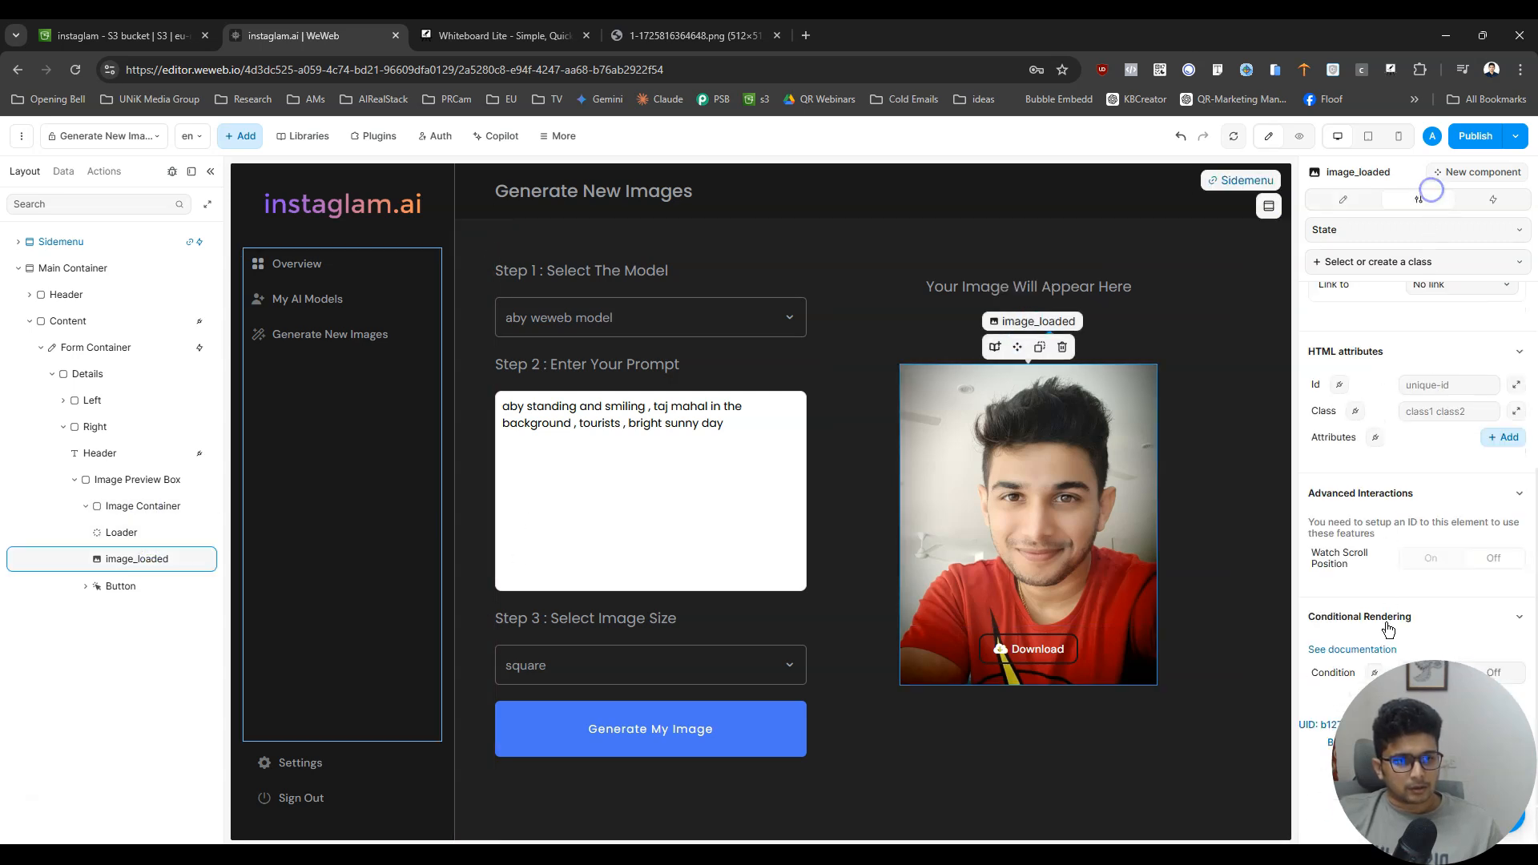
left_click(1505, 677)
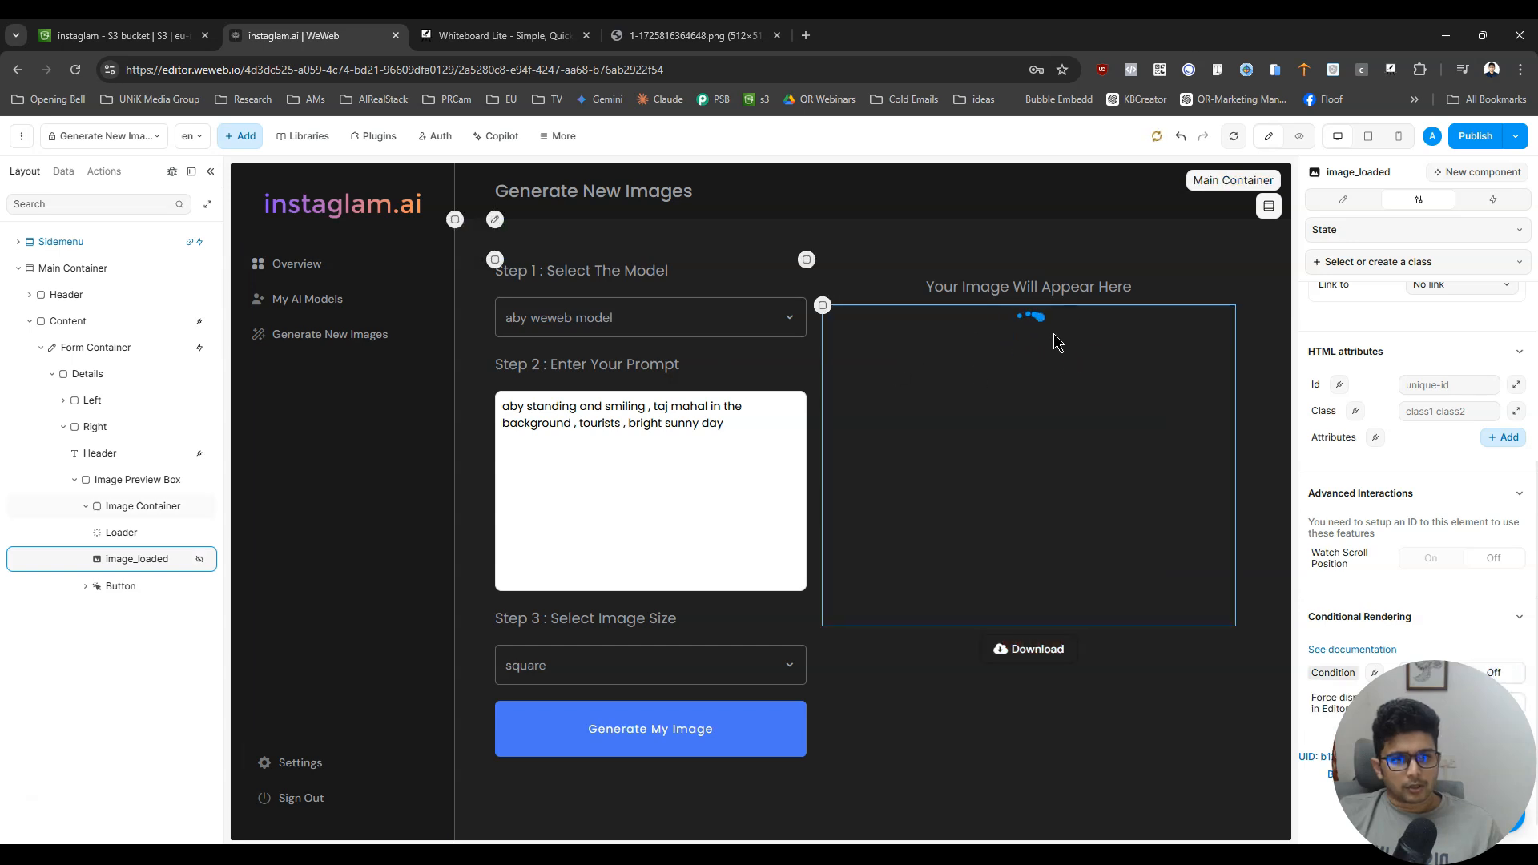
- Give the Image Container a solid border 1 px wide
left_click(120, 508)
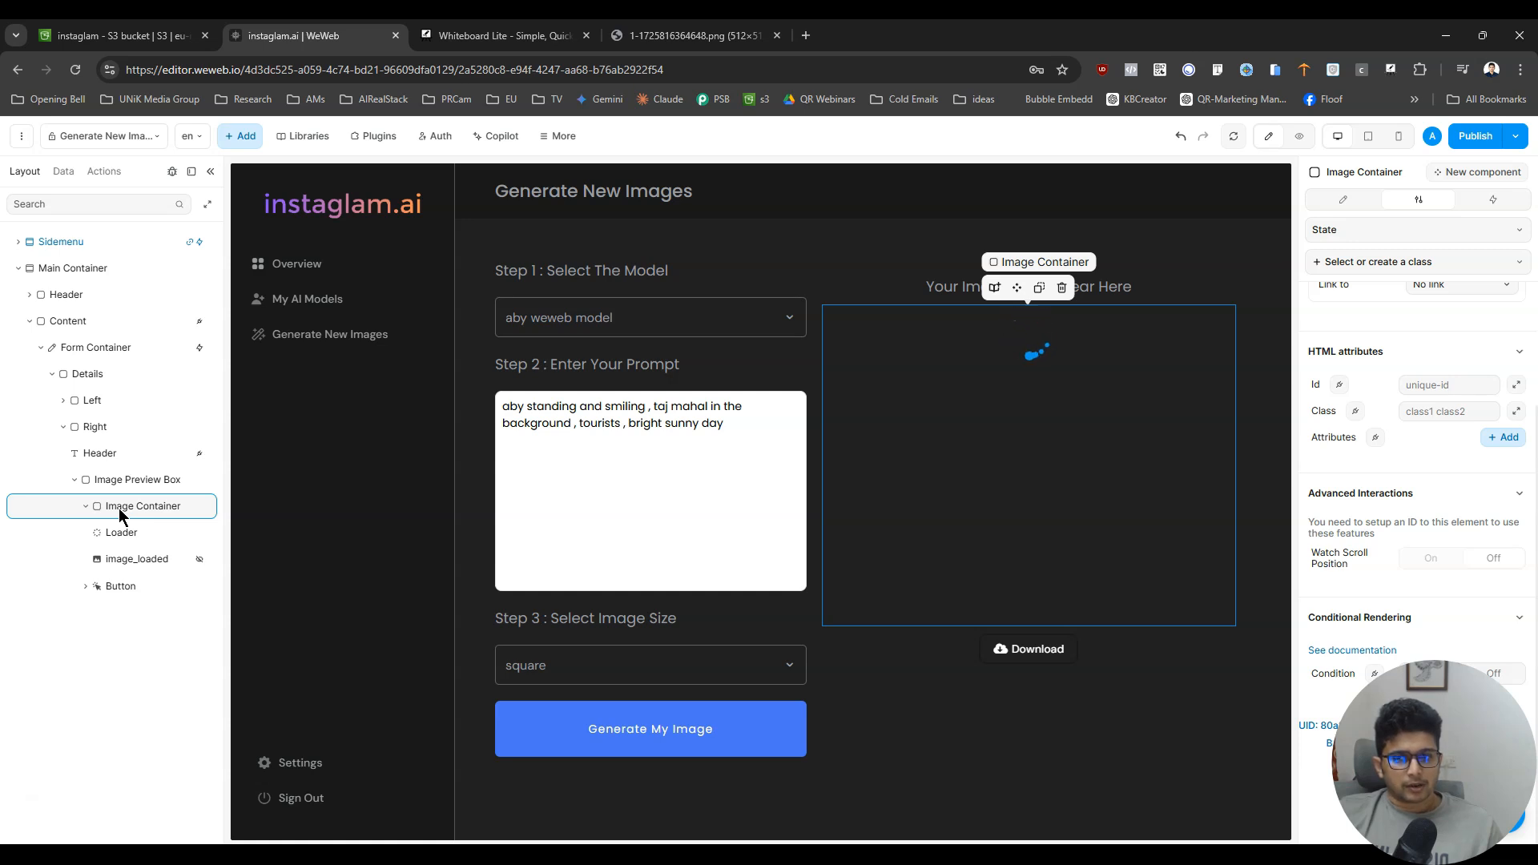
left_click(118, 508)
scroll(1380, 592, "up", 2)
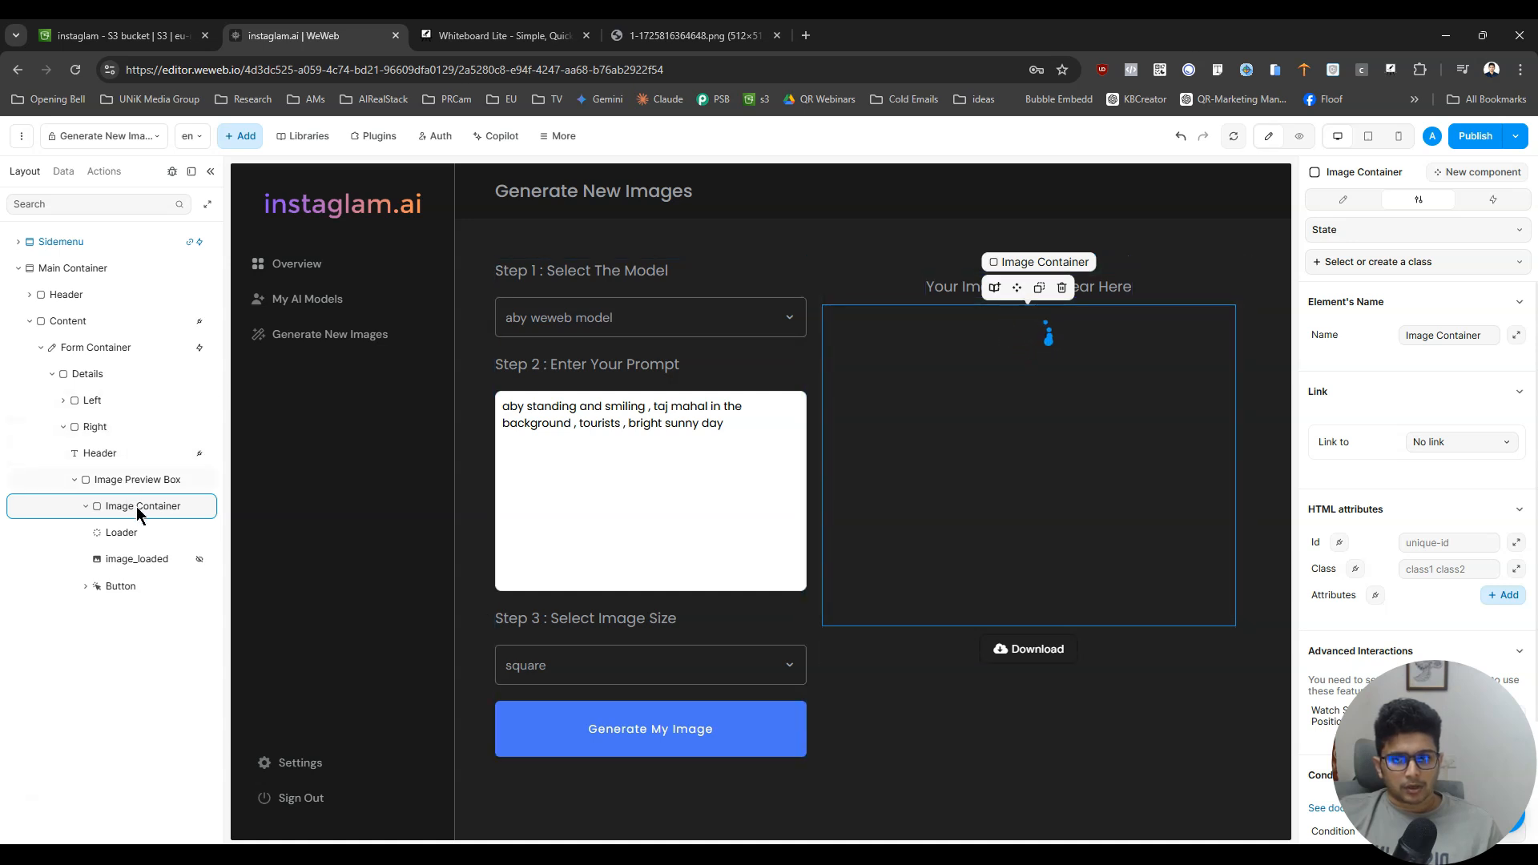
left_click(1354, 201)
scroll(1442, 376, "down", 15)
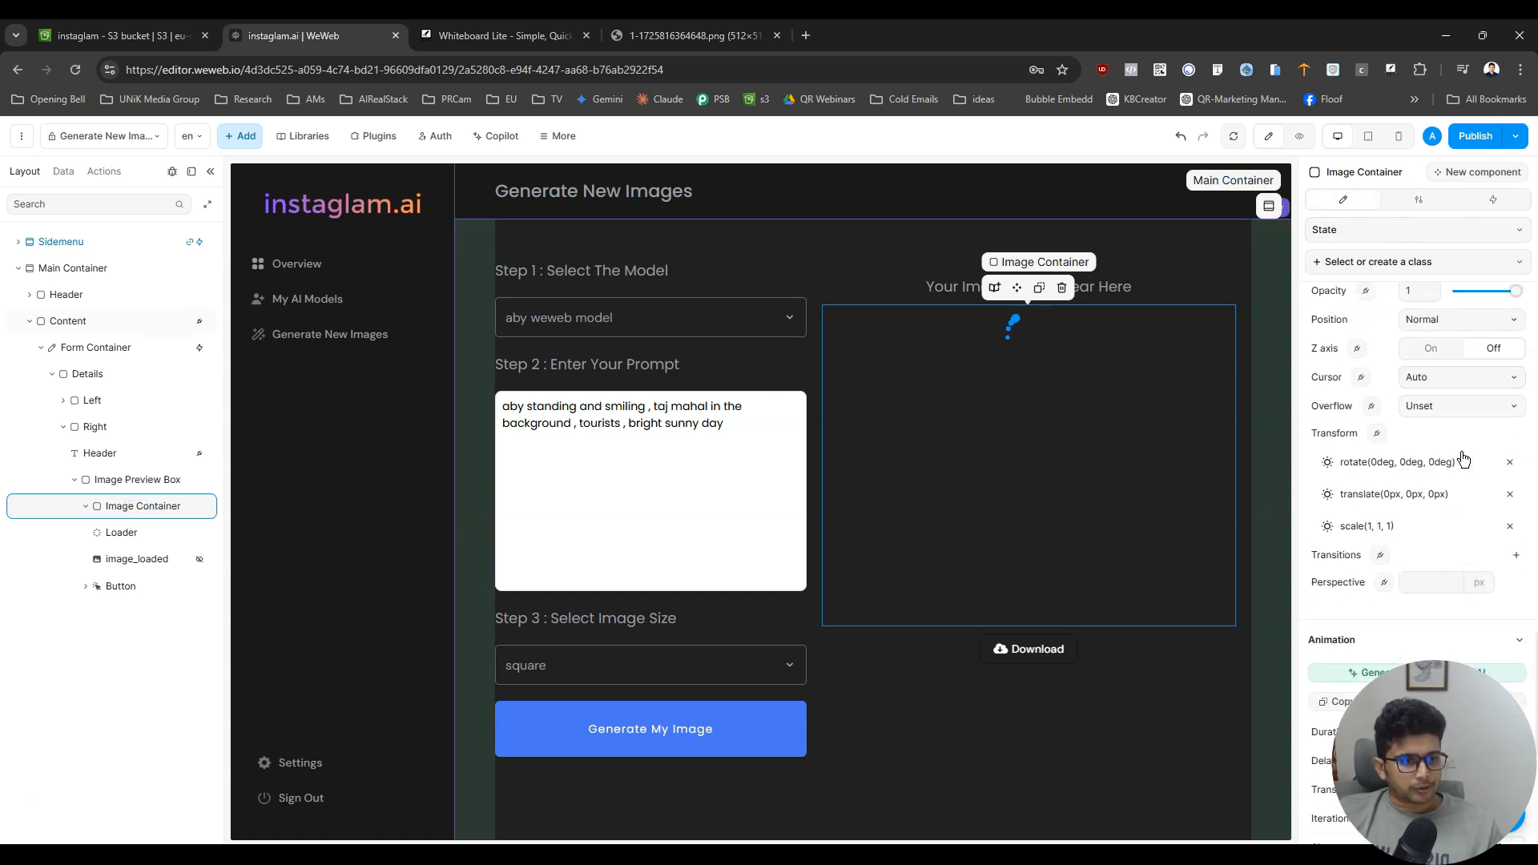
scroll(1461, 455, "up", 3)
scroll(1463, 455, "down", 8)
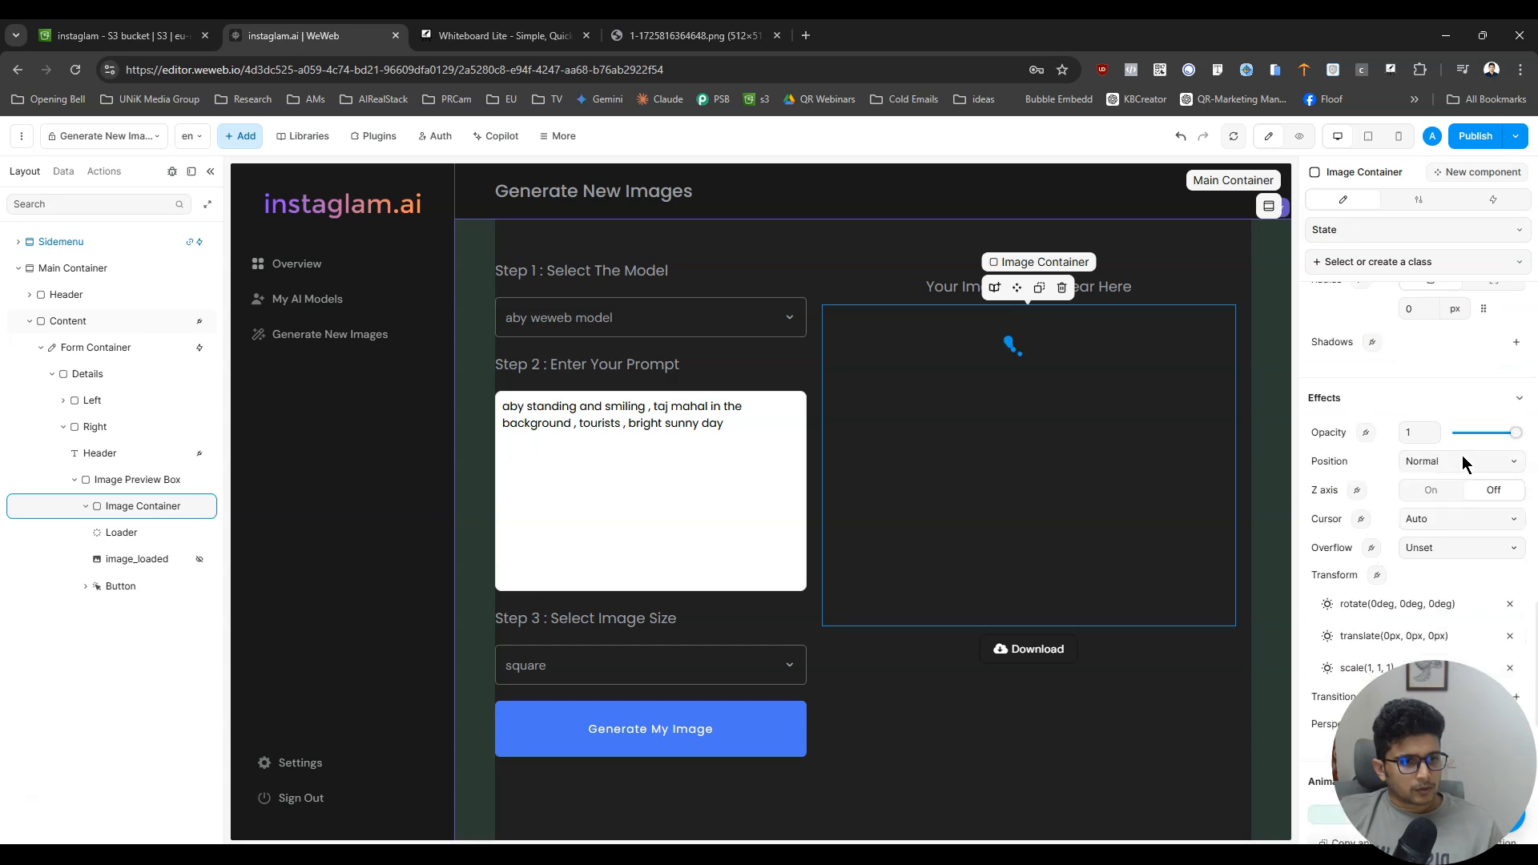
scroll(1463, 455, "up", 10)
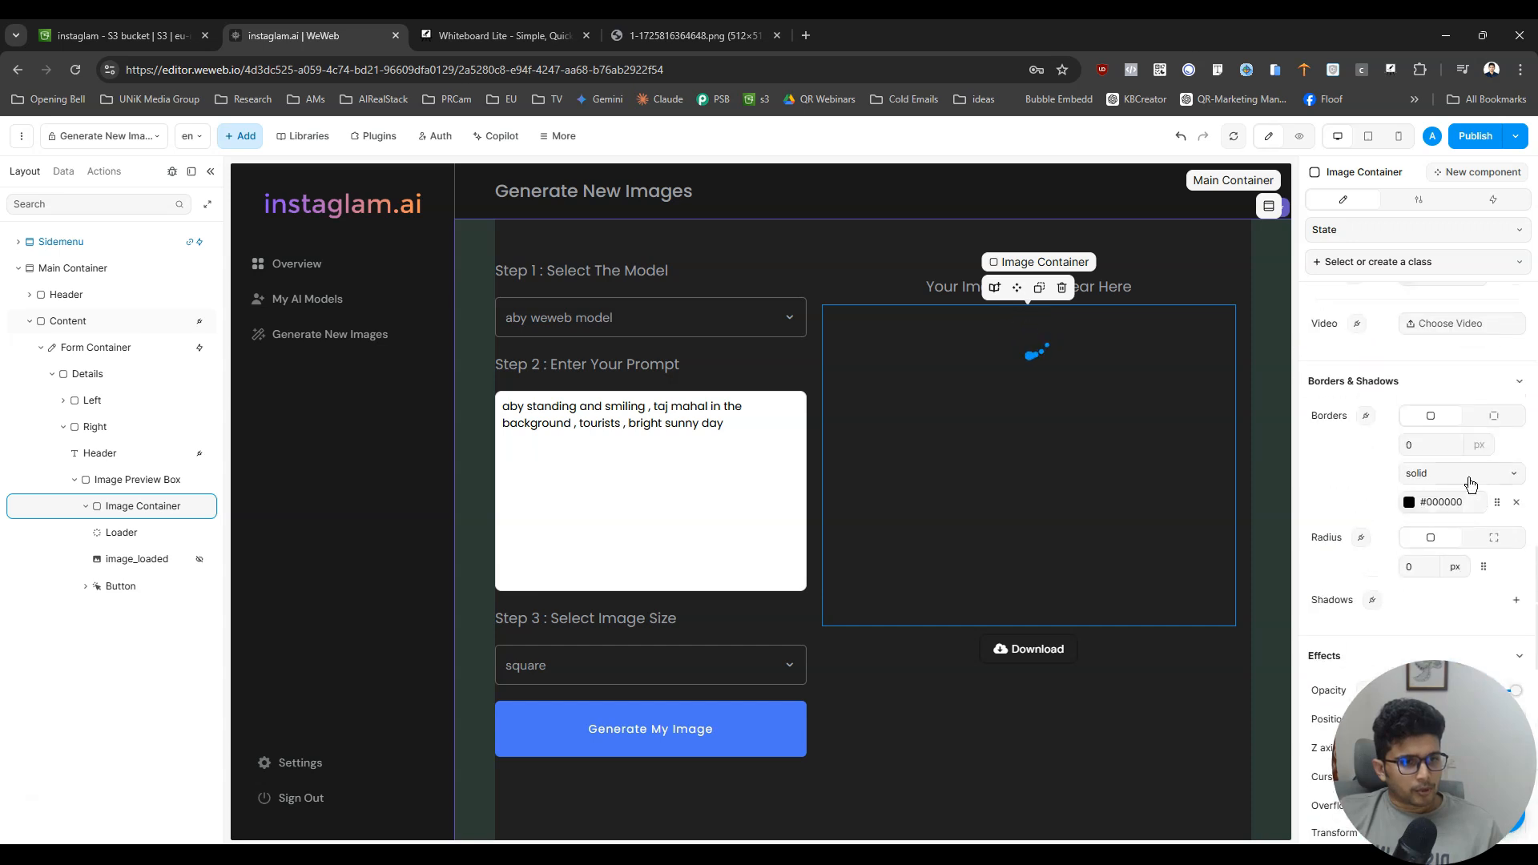
type("1")
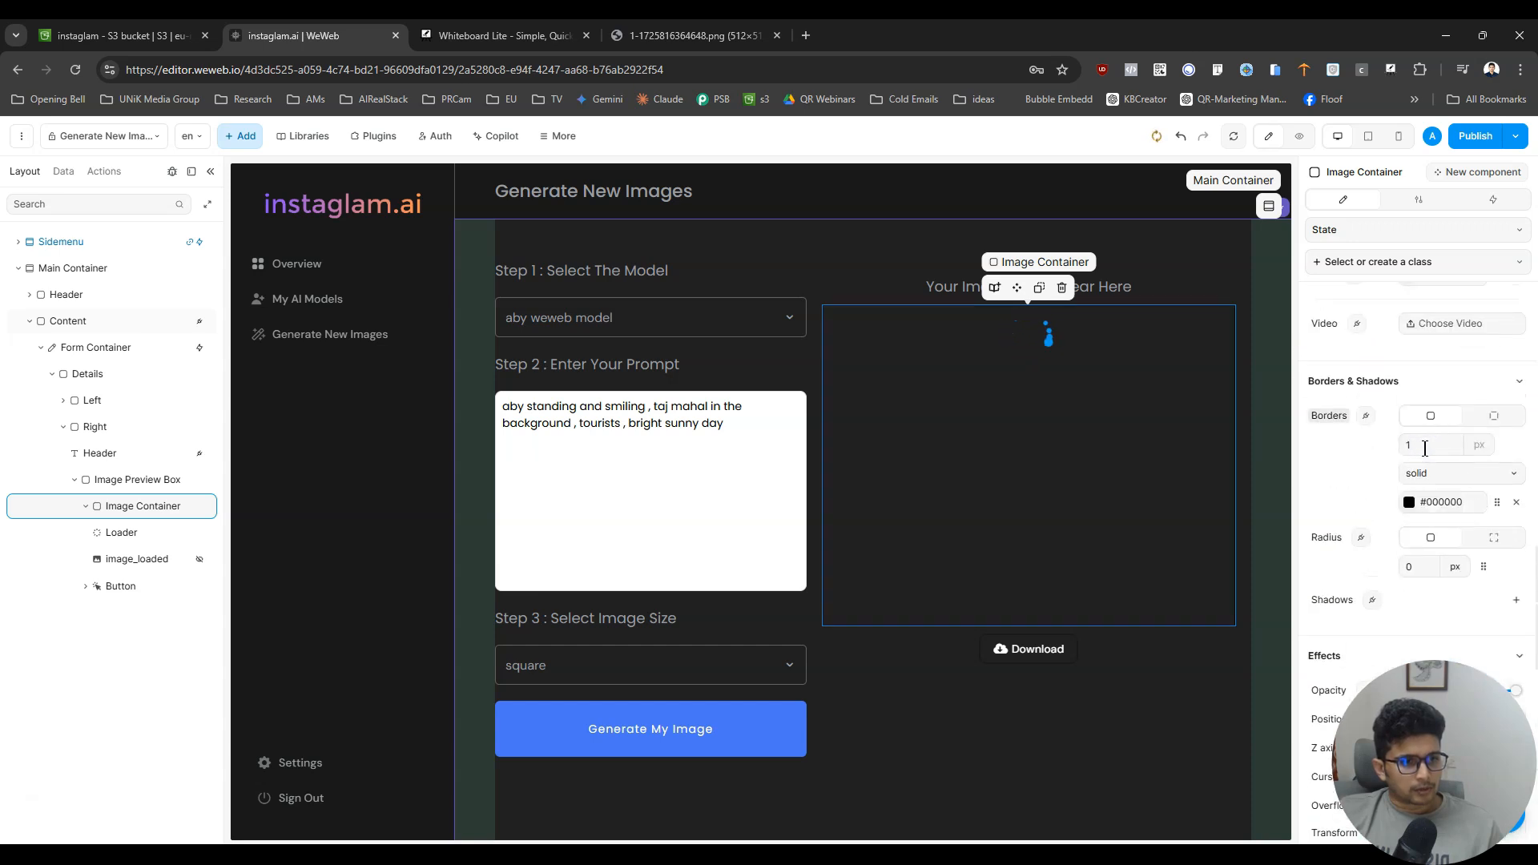
- Apply the Light_Place… colour from the Instaglam set to the Image Container's border and set its corner radius to 20 px
left_click(1501, 503)
left_click(1076, 344)
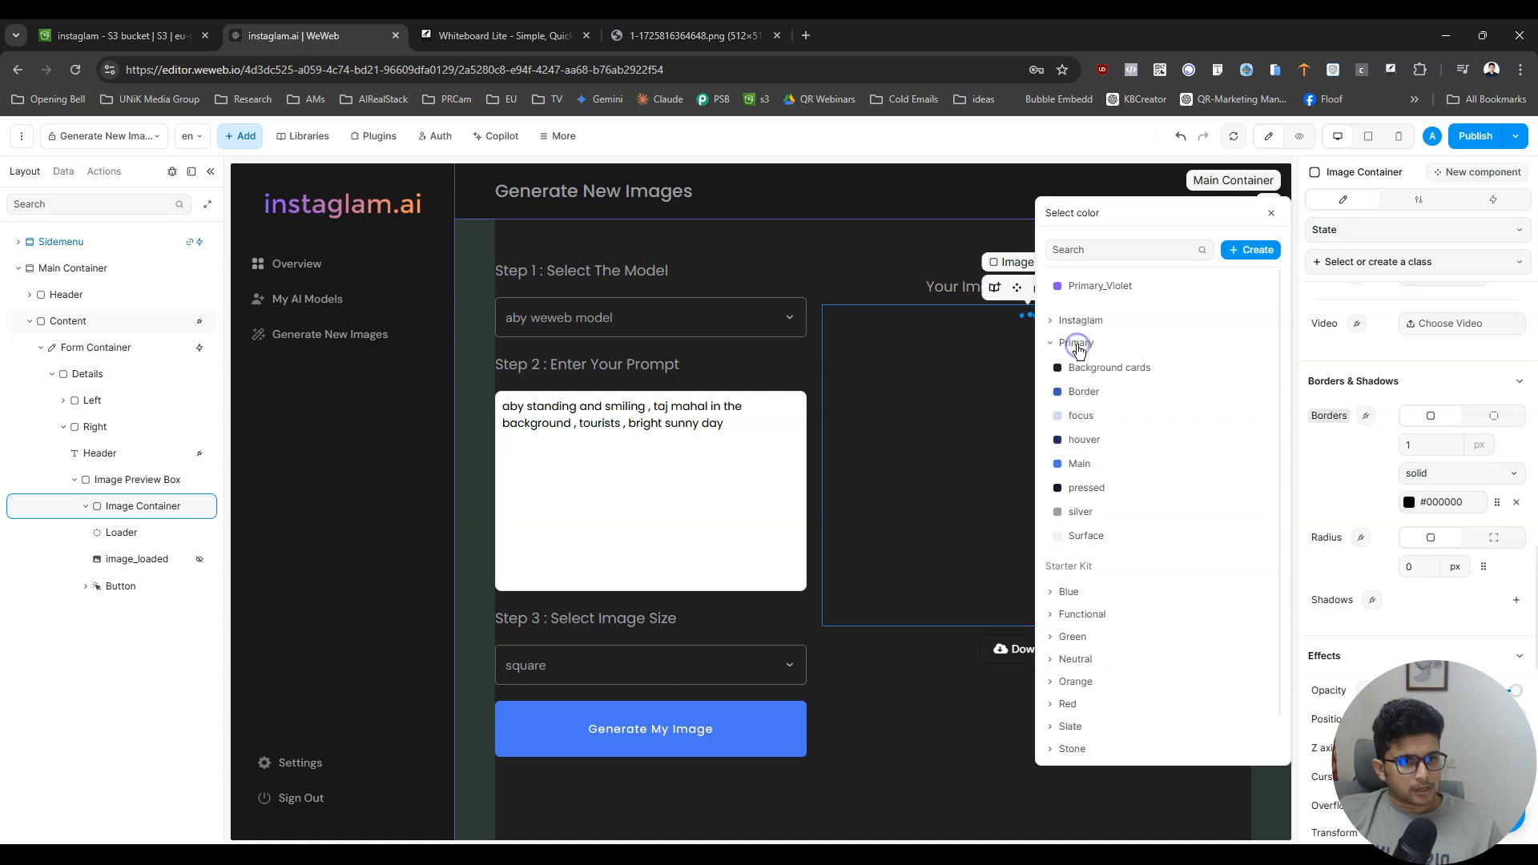
left_click(1076, 343)
left_click(1082, 319)
left_click(1122, 437)
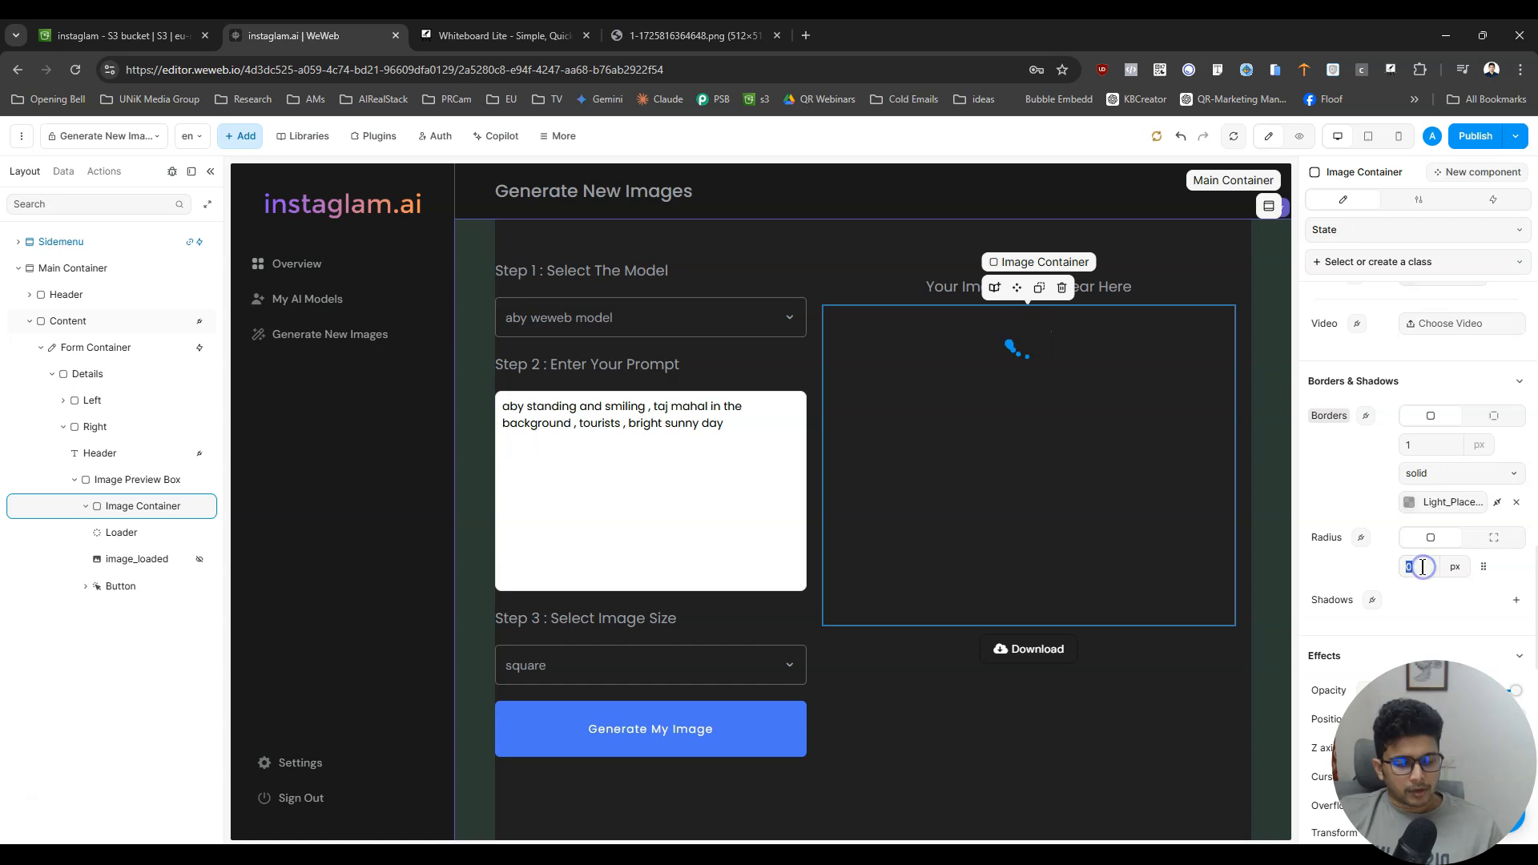
type("20")
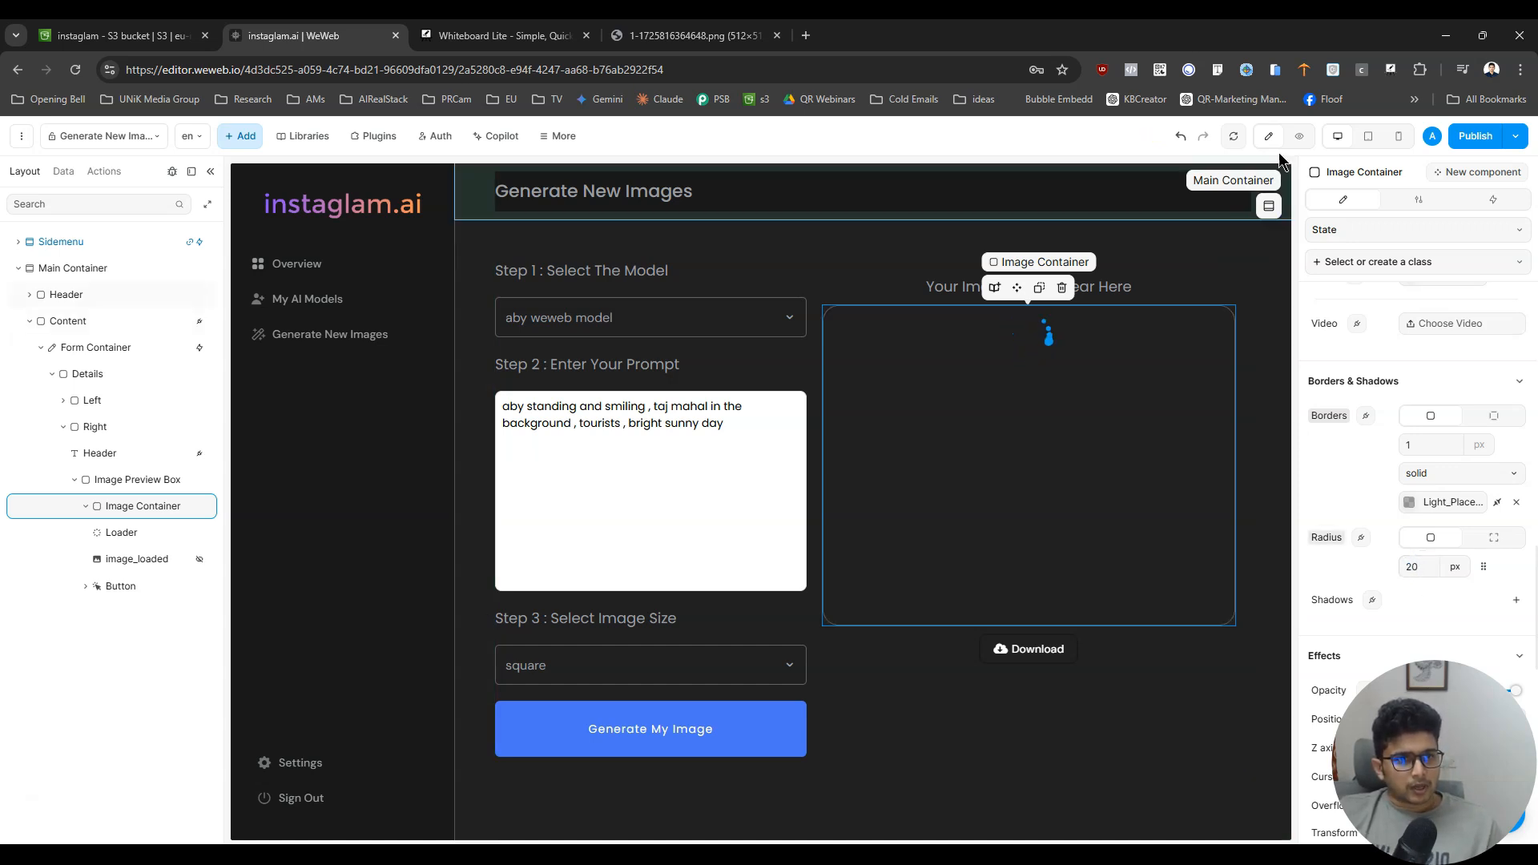
- Preview the page to check the bordered Image Container and its loader, and return to edit mode with the Loader selected
left_click(1308, 138)
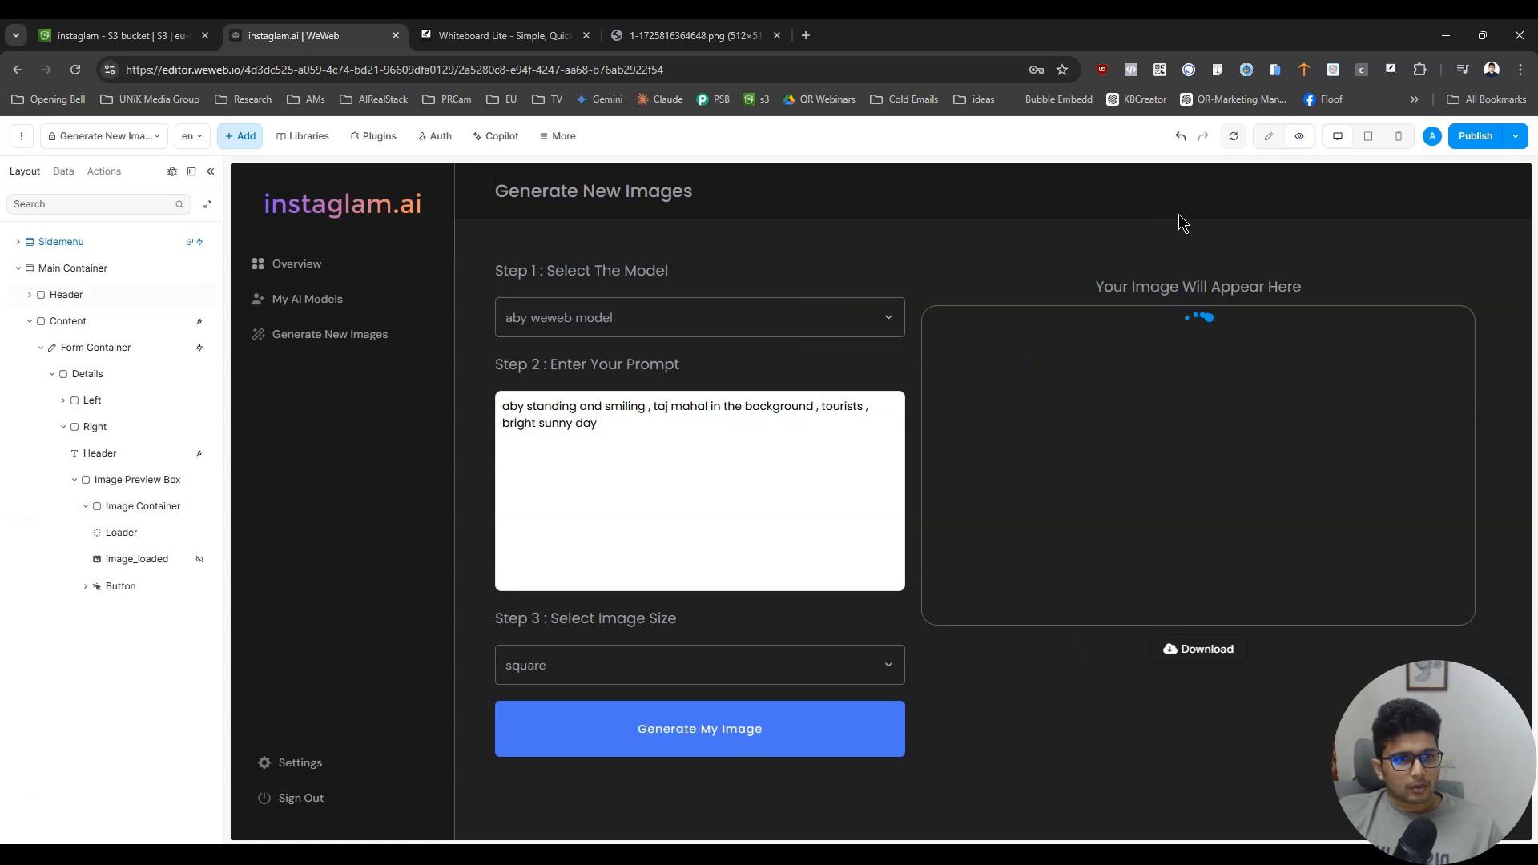
left_click(121, 533)
left_click(1269, 137)
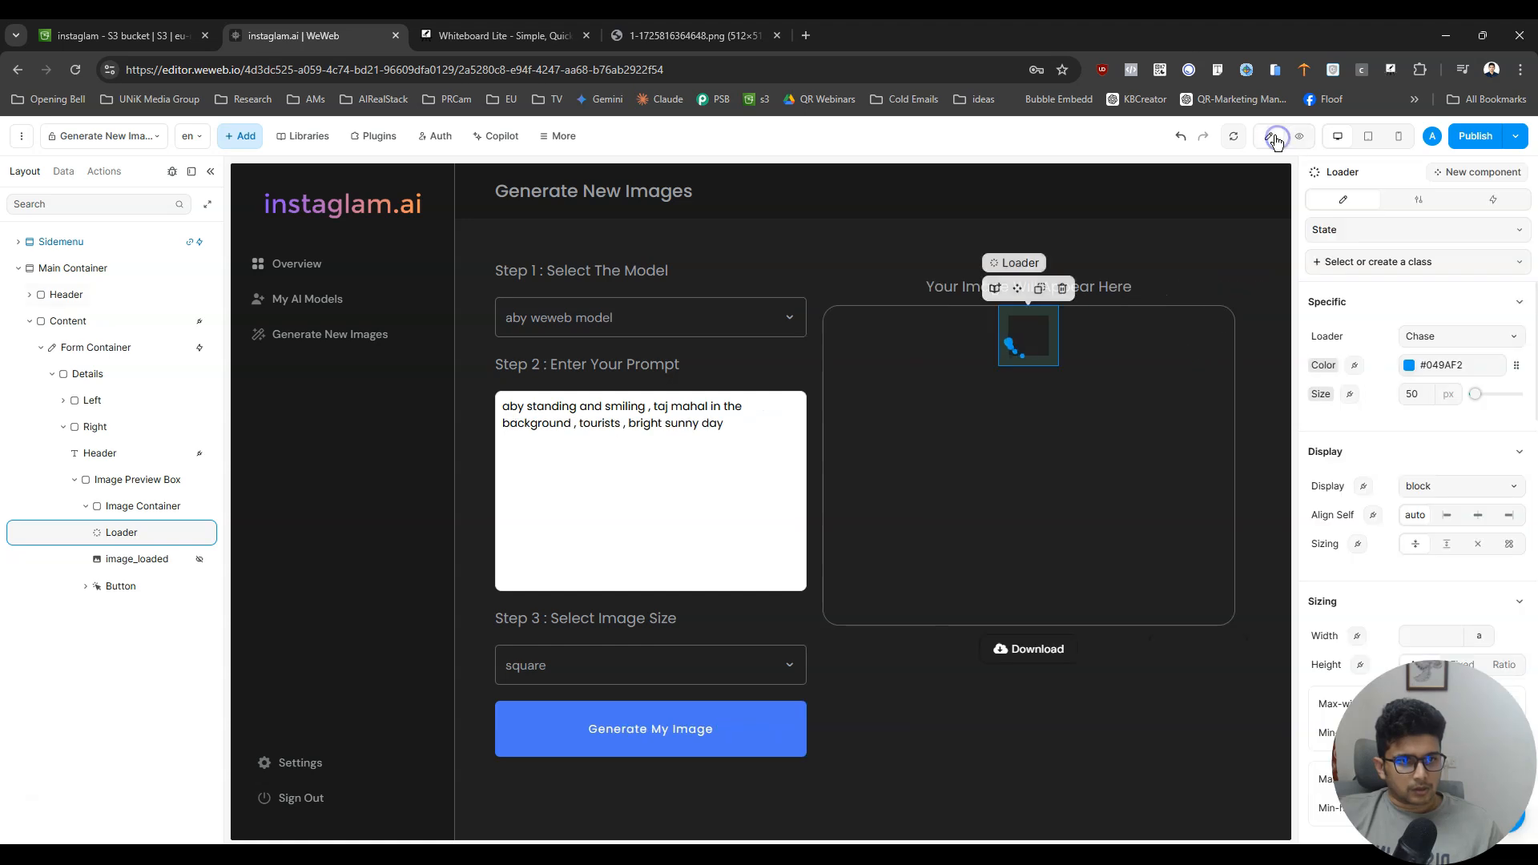
- Try stretching the Loader vertically and using another sizing mode, and restore its original sizing
left_click(1448, 544)
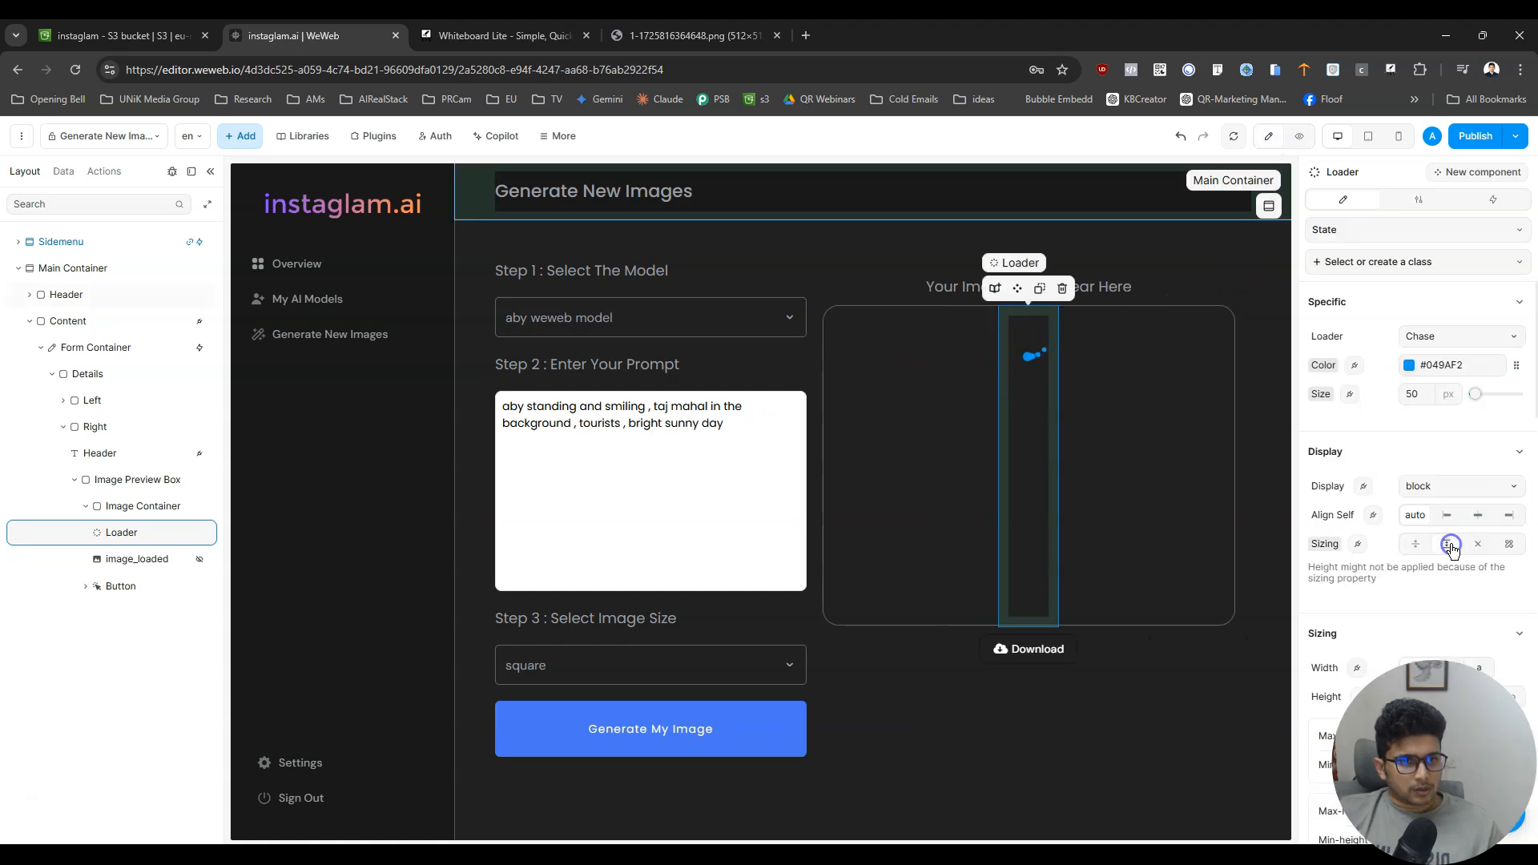
left_click(1415, 544)
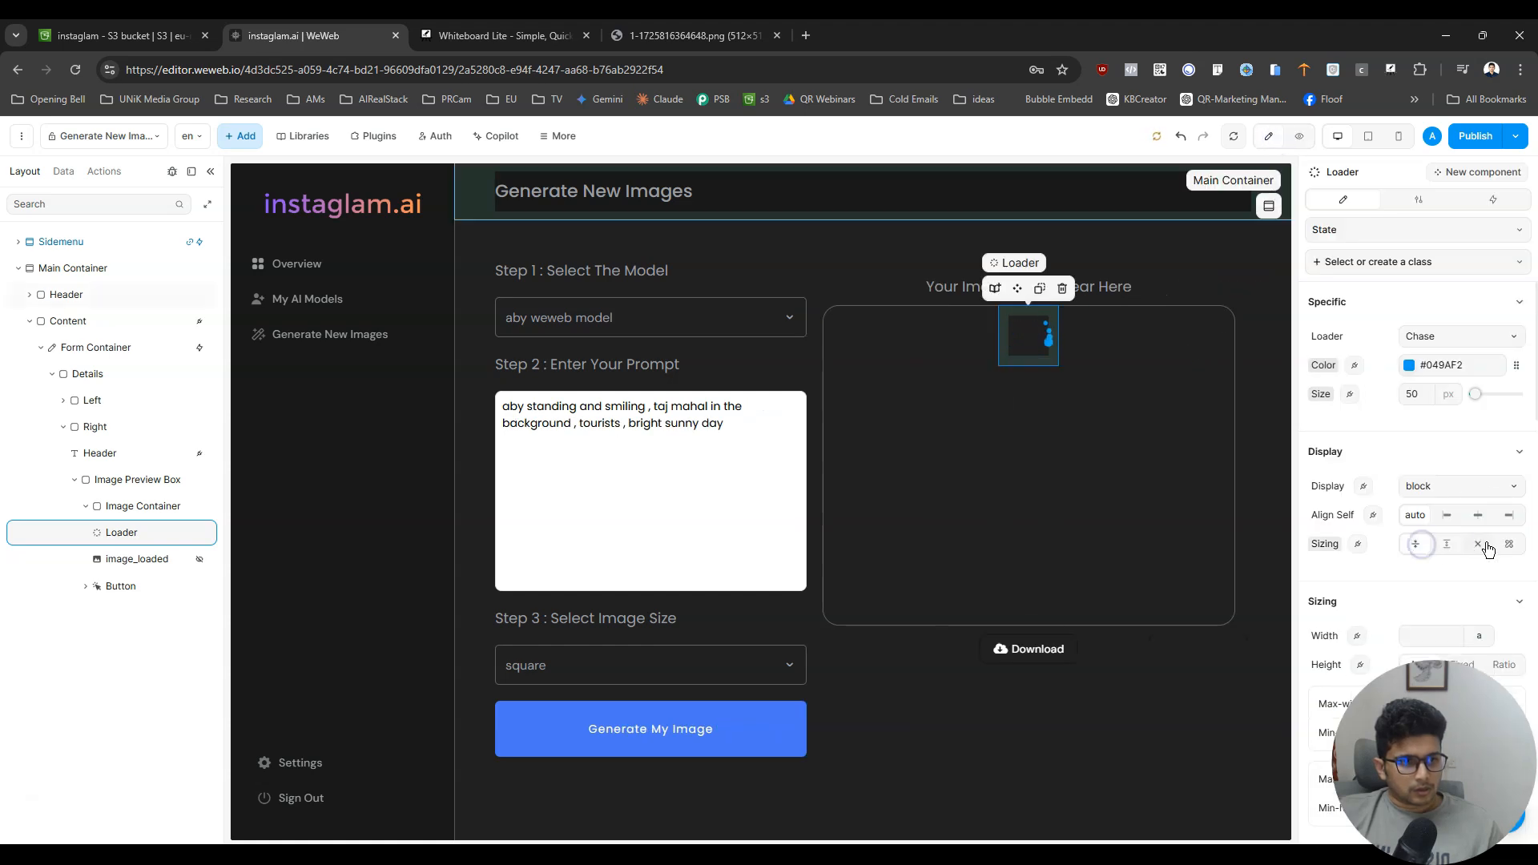
left_click(1509, 544)
left_click(1415, 544)
- Center the Image Container's content vertically and preview the page to check the Loader's placement
left_click(154, 509)
scroll(1466, 513, "down", 3)
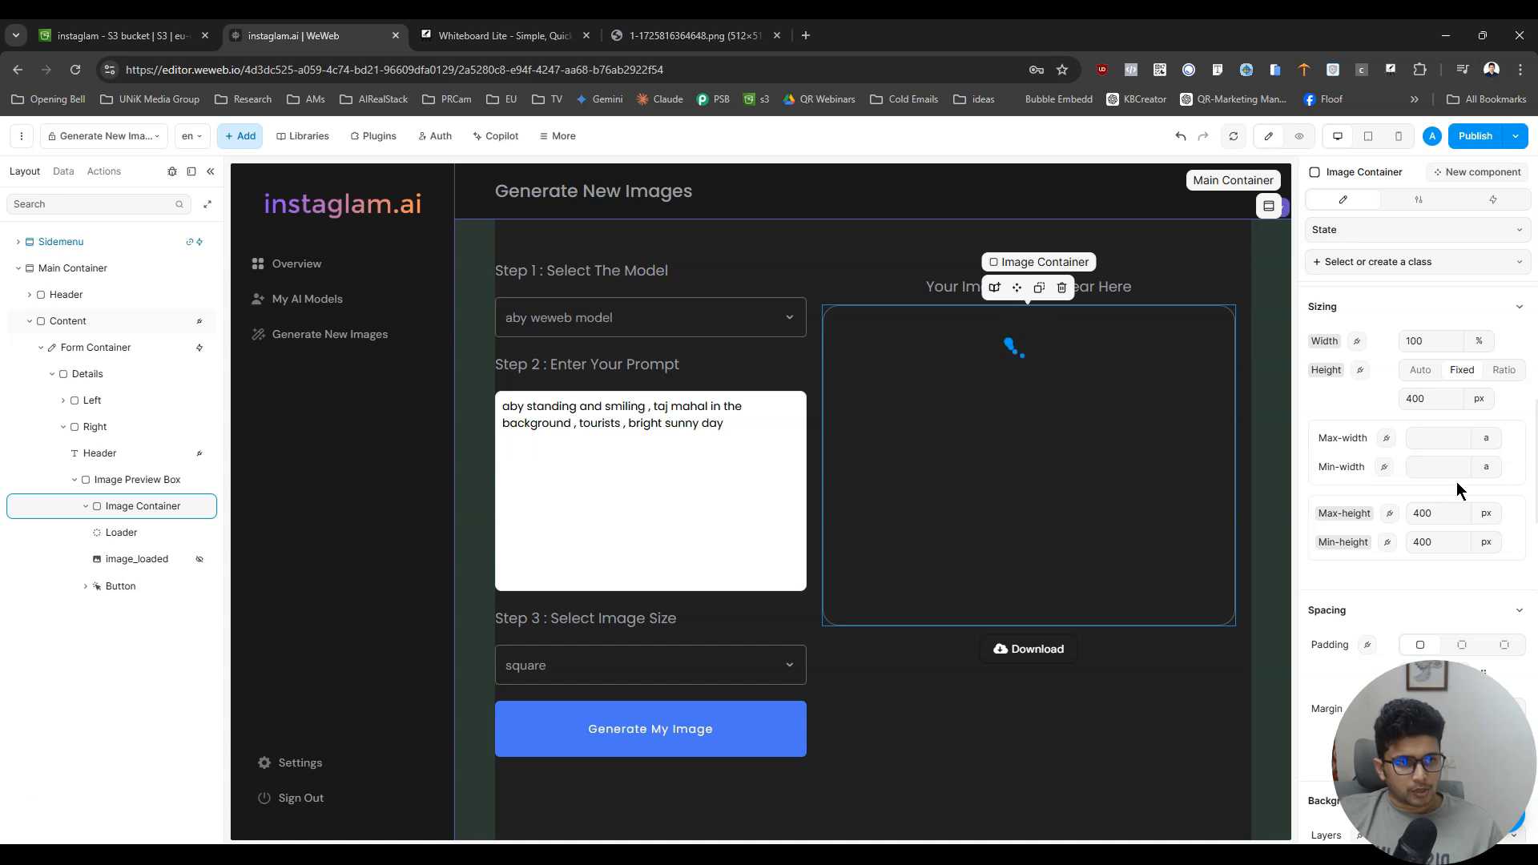
scroll(1457, 483, "up", 3)
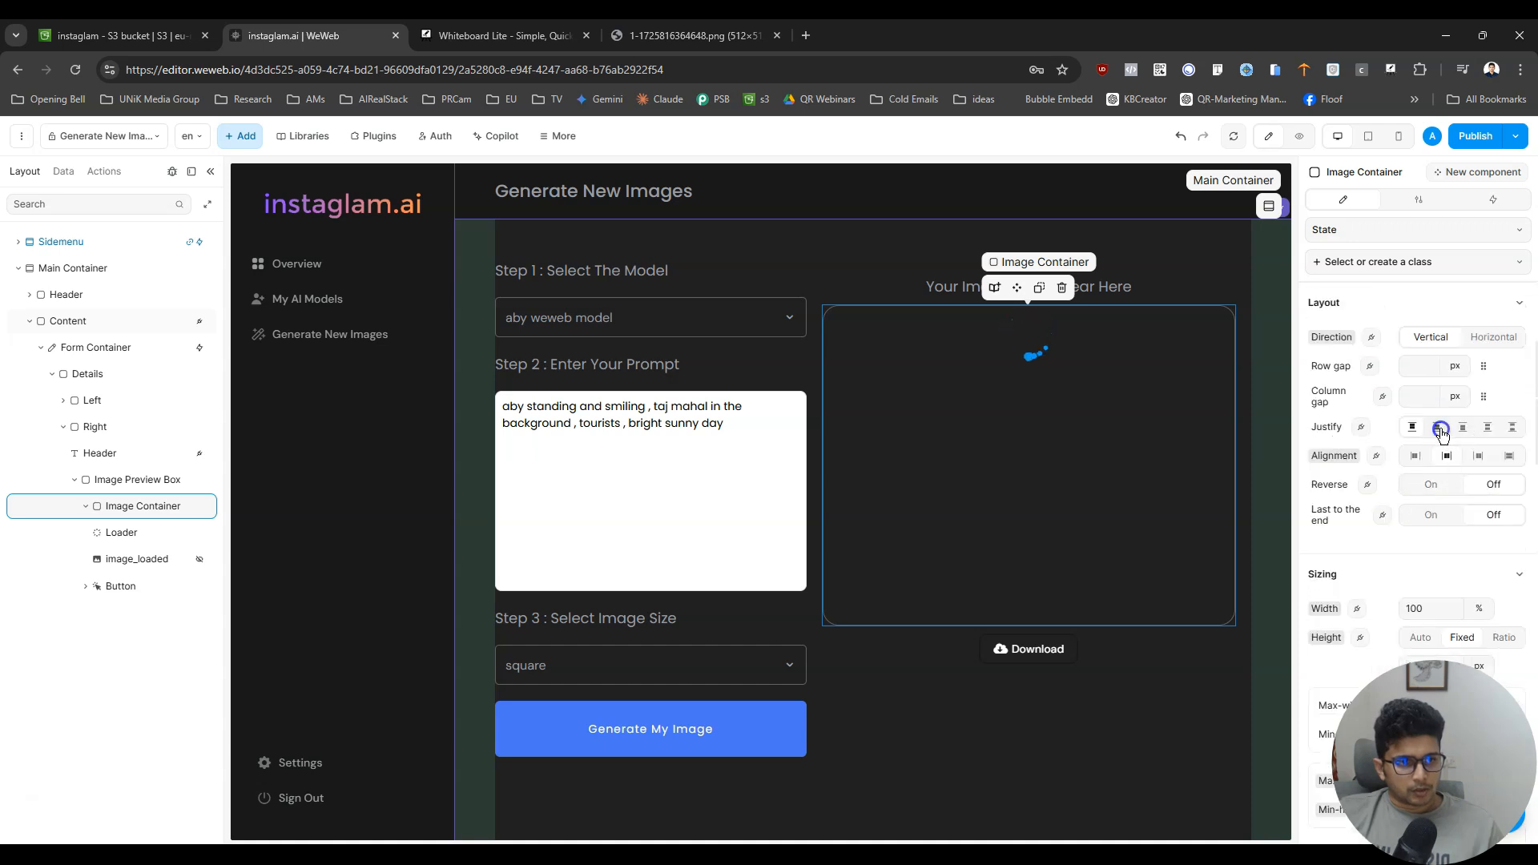
left_click(1299, 138)
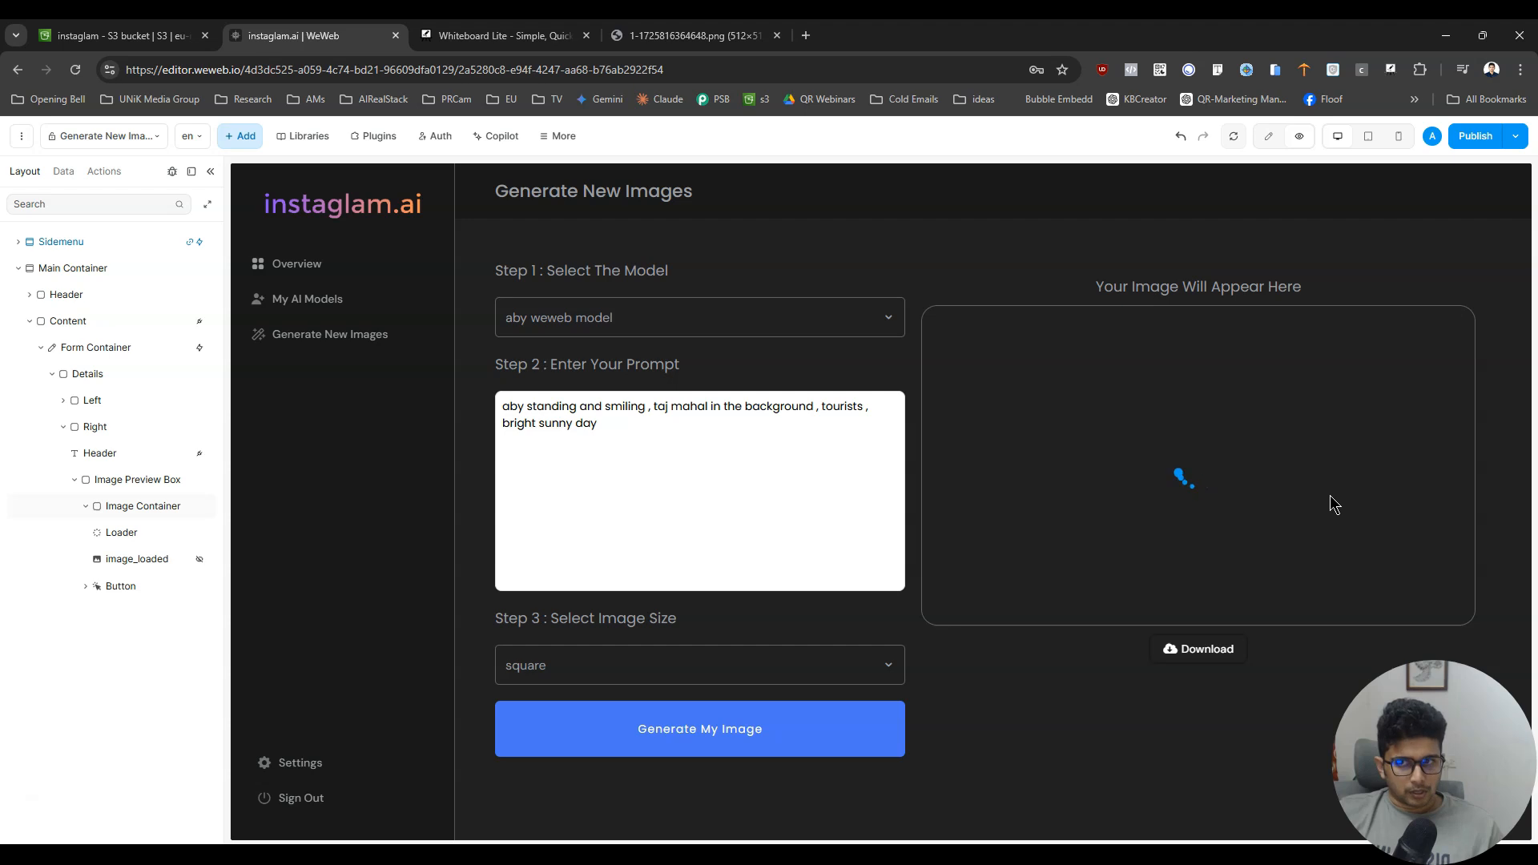
- Create a new project variable named generatingImage_progress
left_click(63, 170)
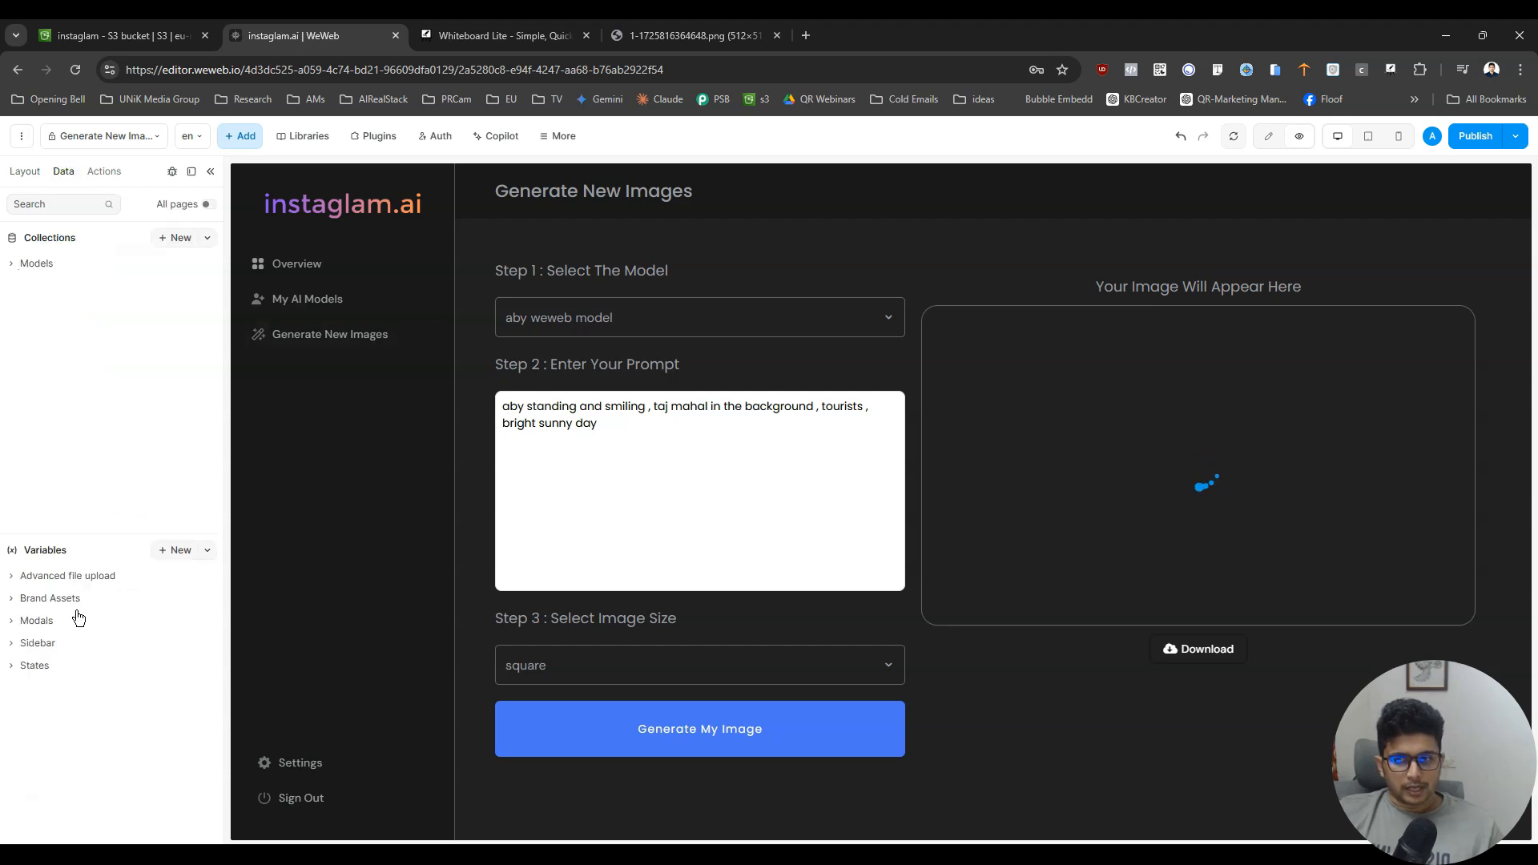
left_click(31, 664)
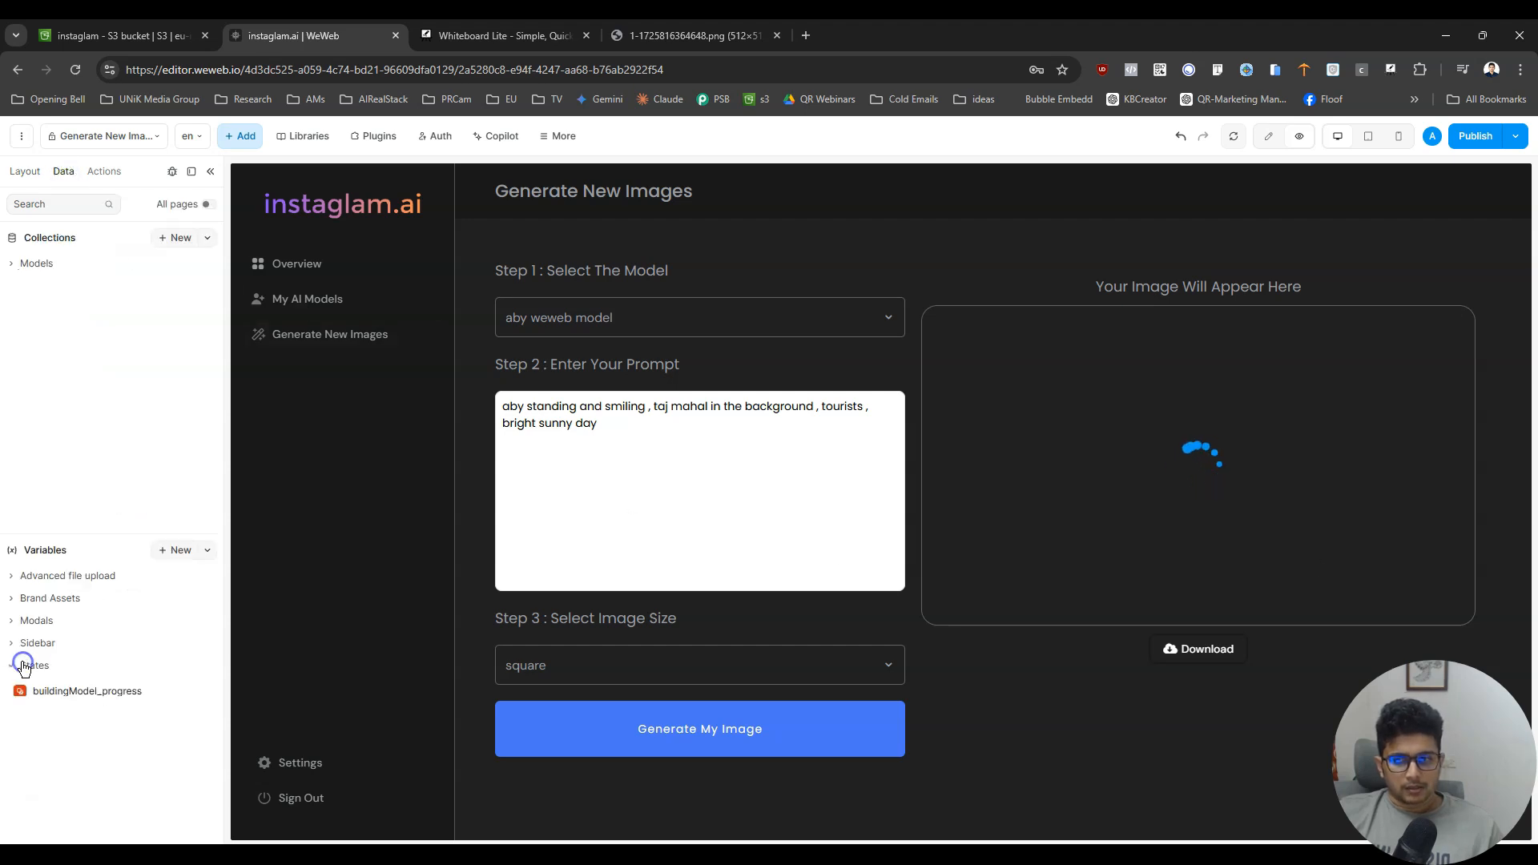
left_click(181, 550)
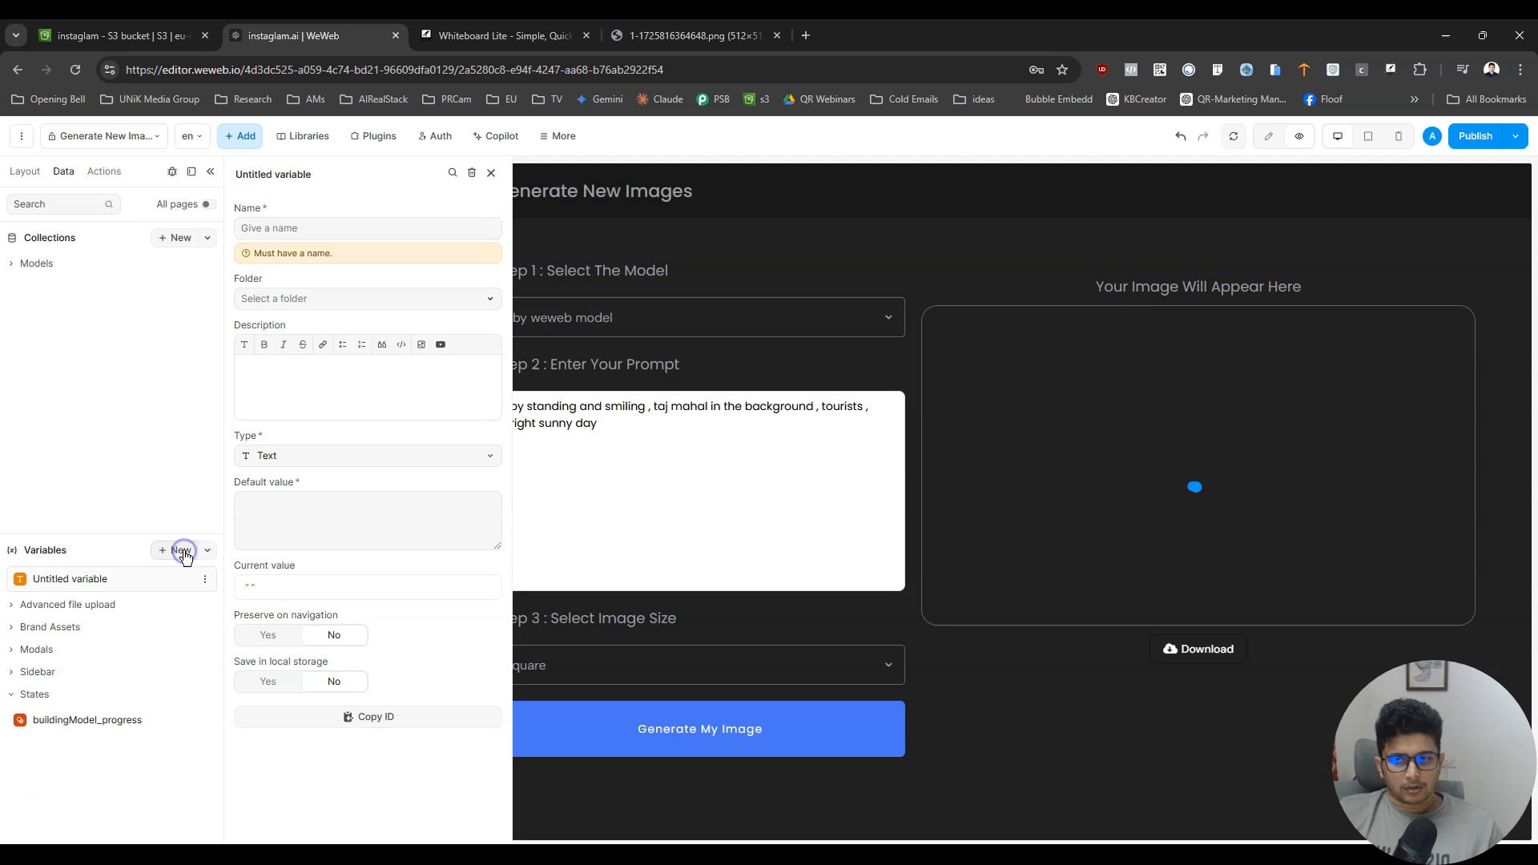
left_click(285, 230)
type("generatingImage_")
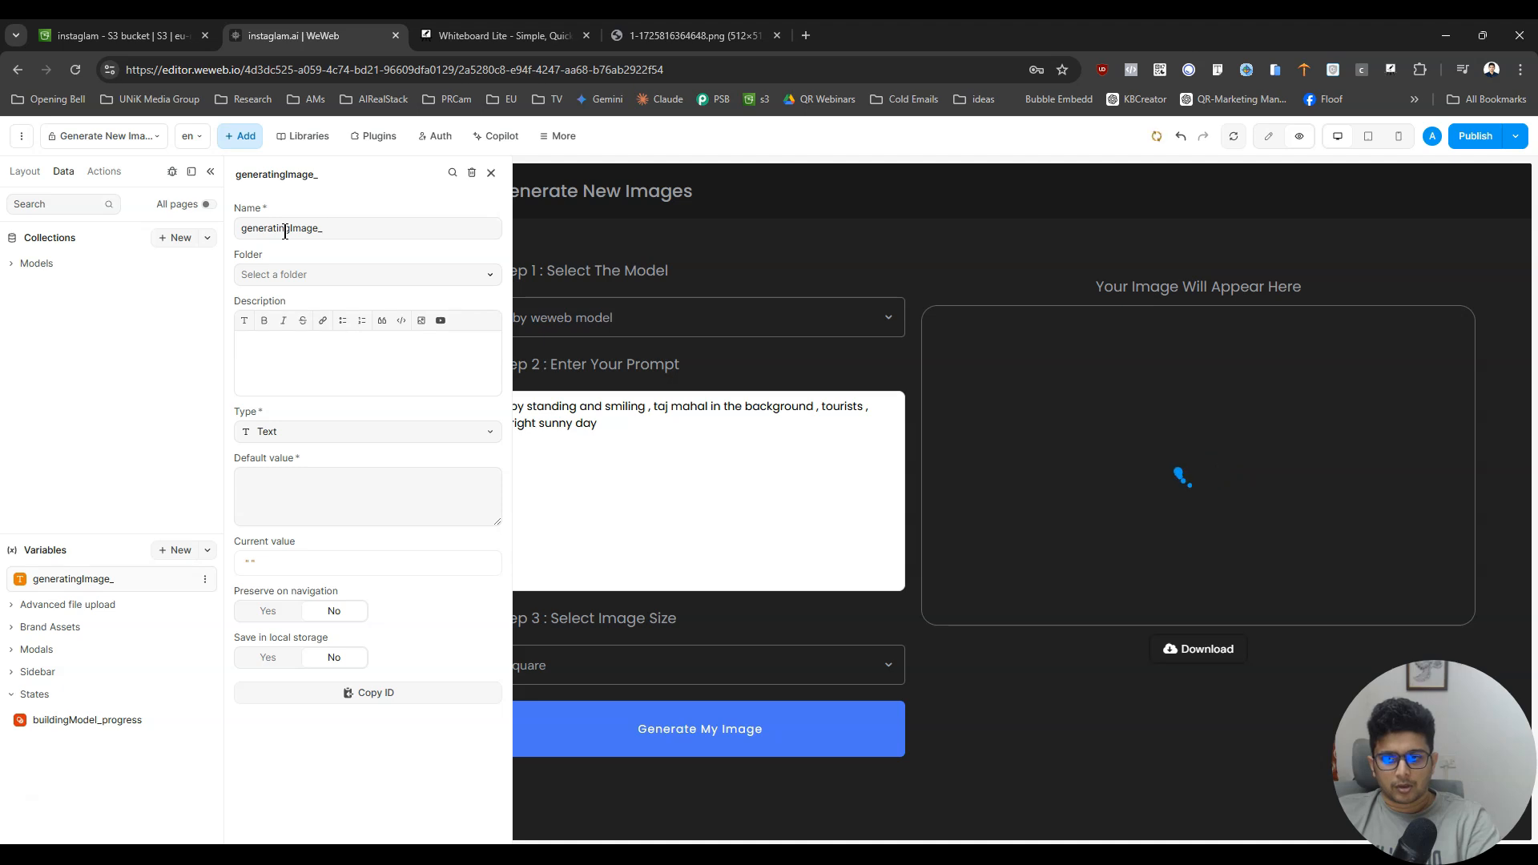
type("progress")
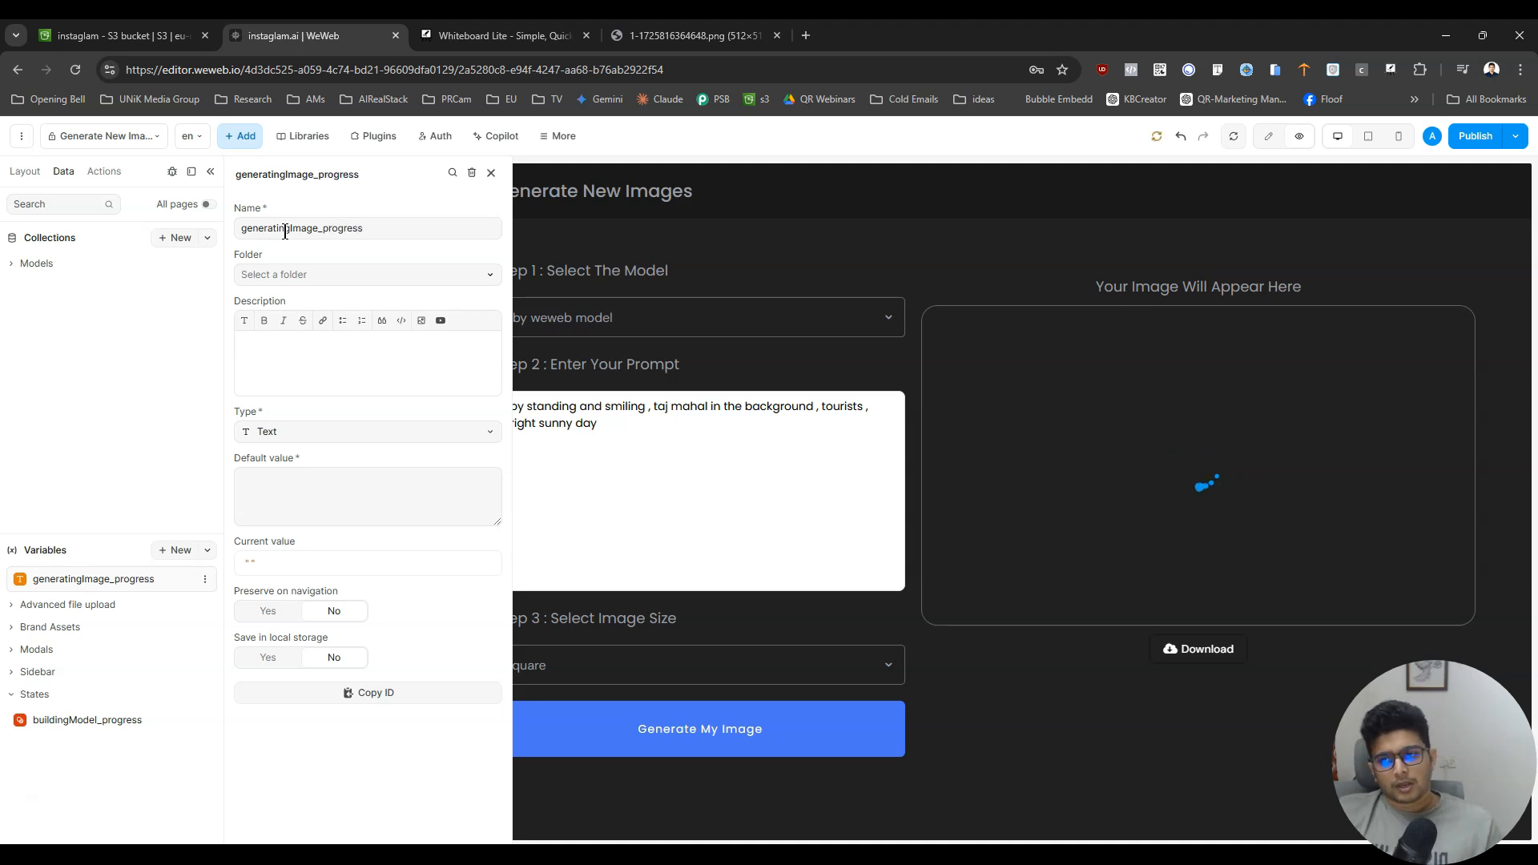
- Place the generatingImage_progress variable in the States folder and make it a Boolean with default value False
left_click(349, 277)
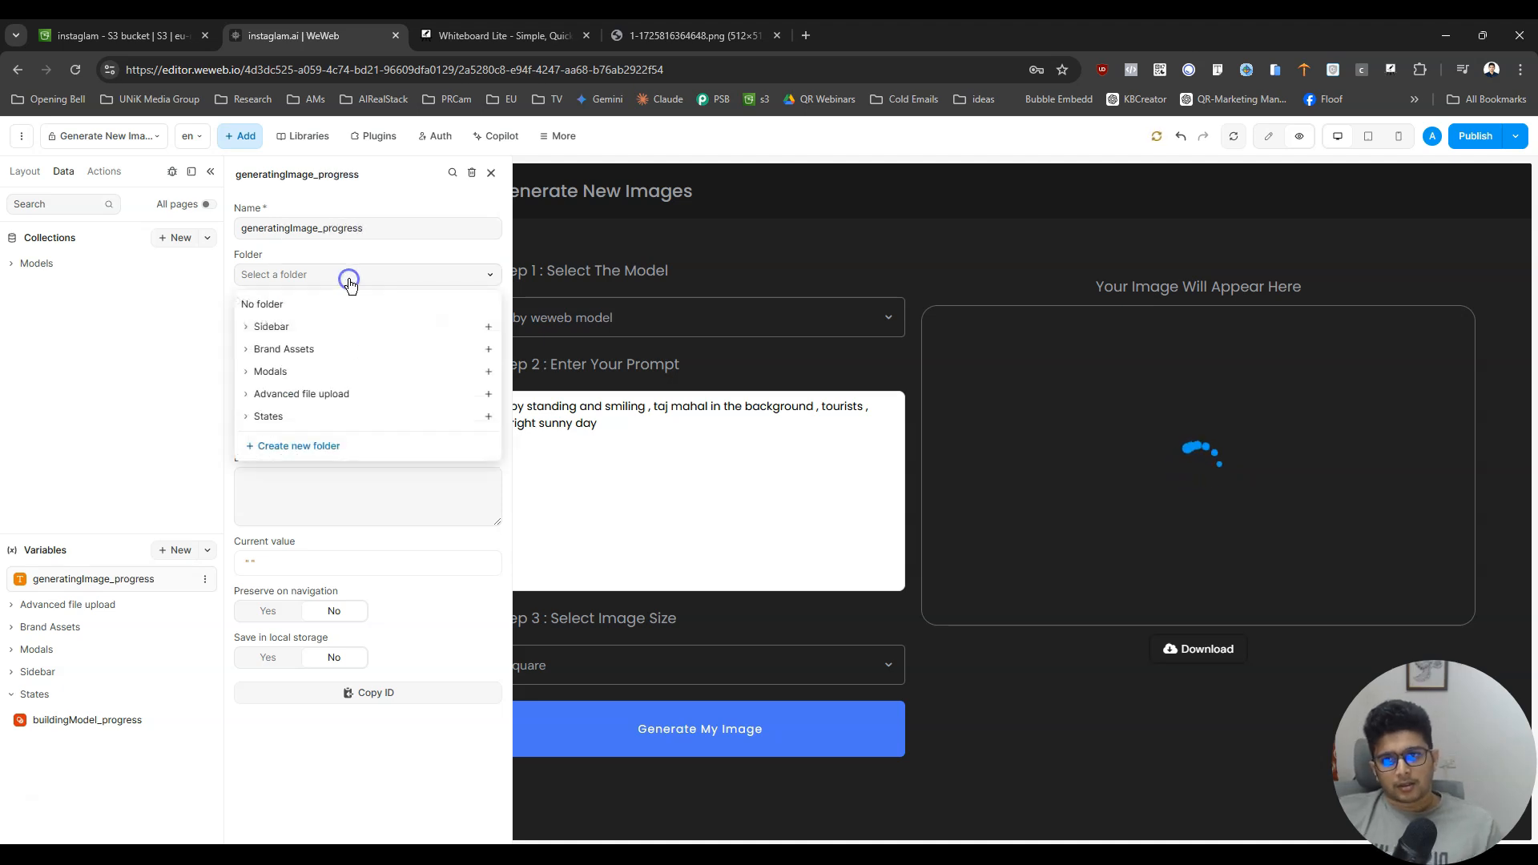
left_click(290, 422)
left_click(271, 430)
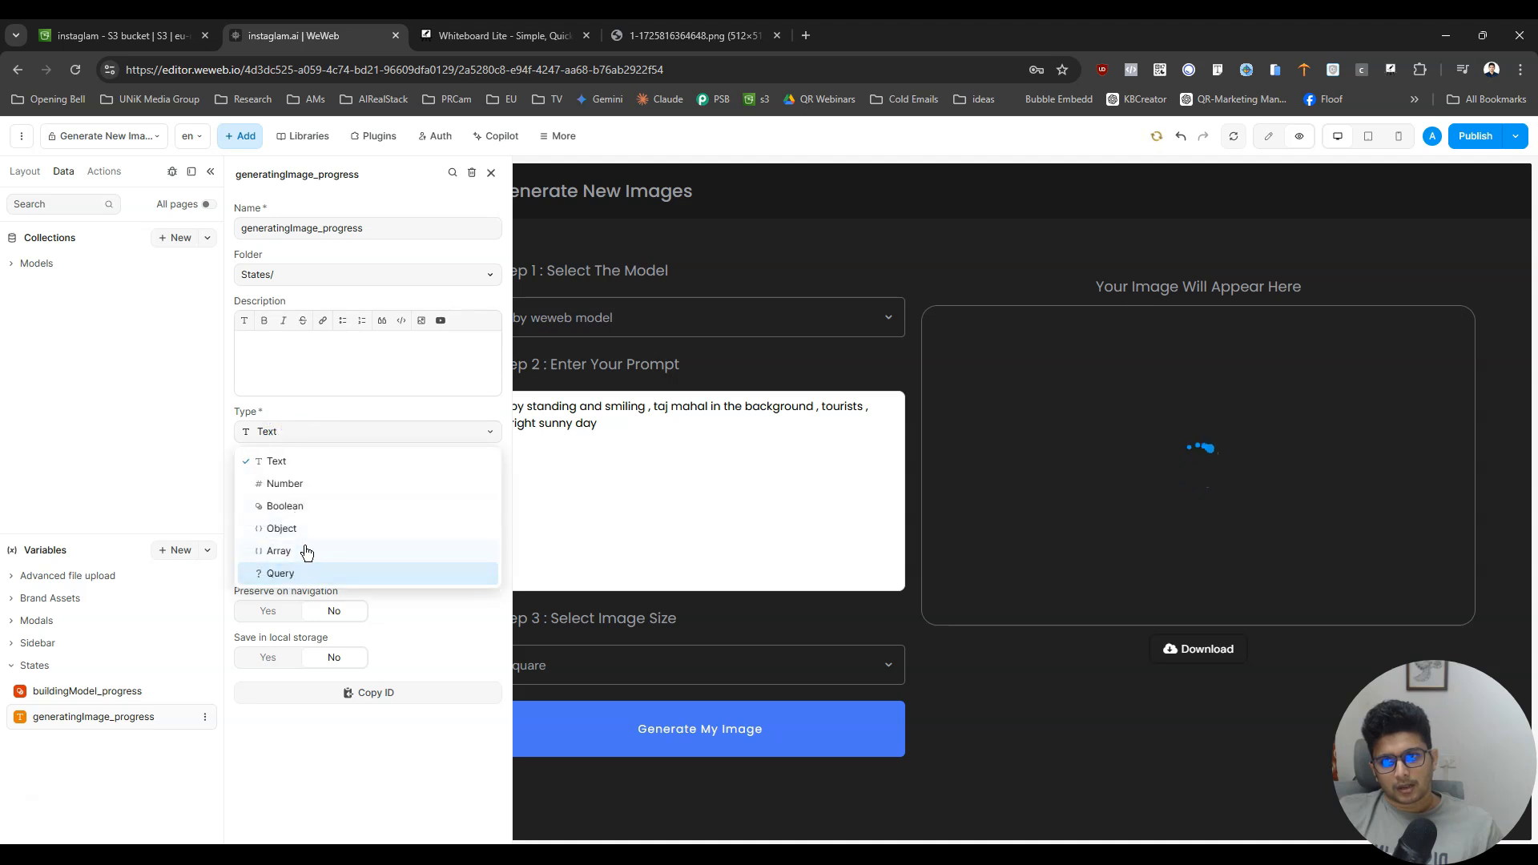
left_click(302, 505)
left_click(353, 475)
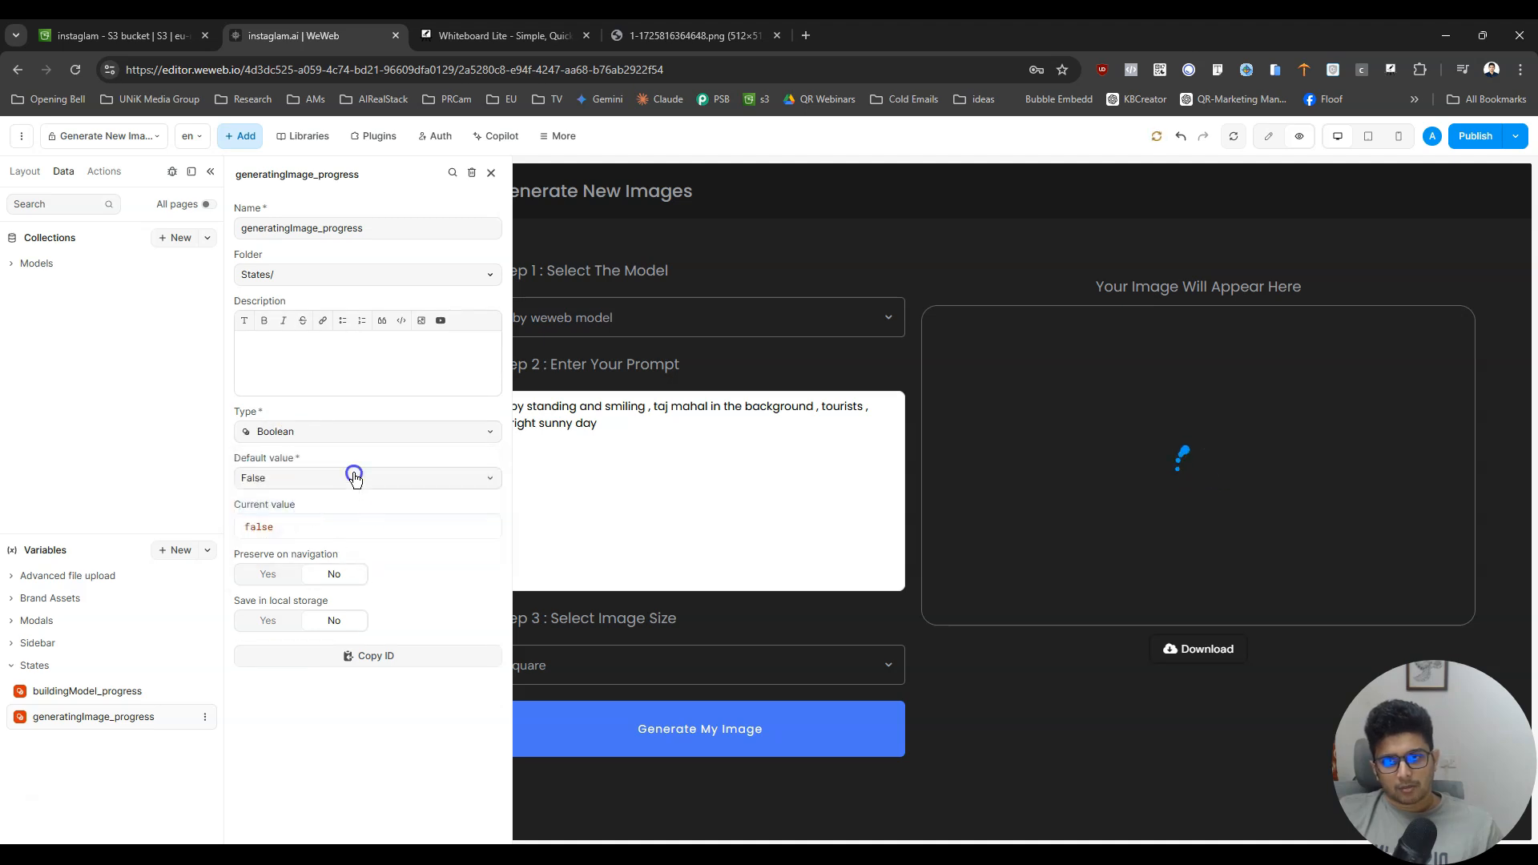
left_click(289, 531)
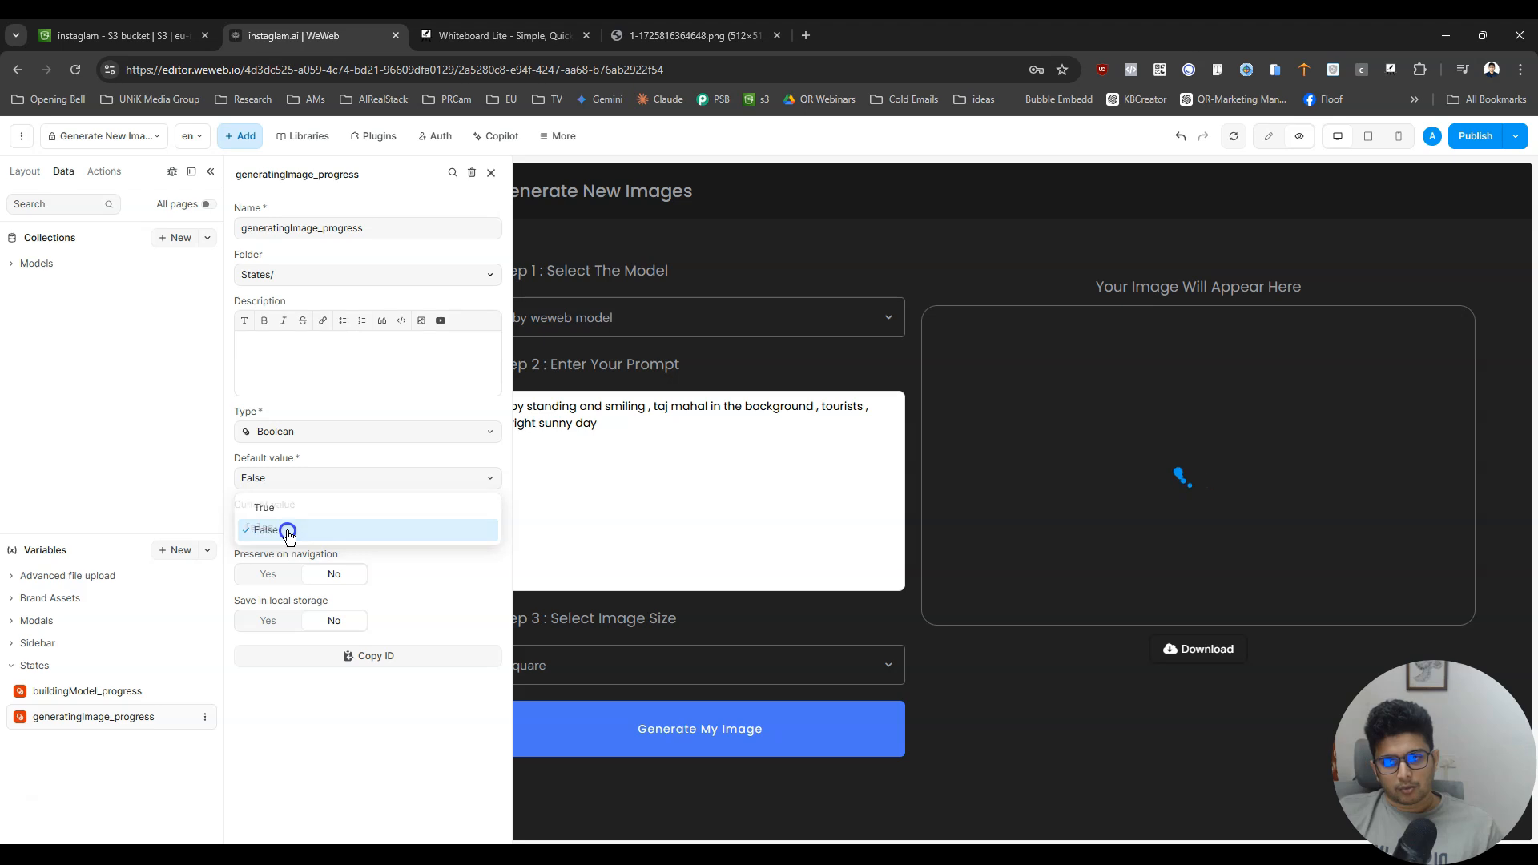
- Return to edit mode and bind the Loader's conditional rendering to the generatingImage_progress variable
left_click(1276, 137)
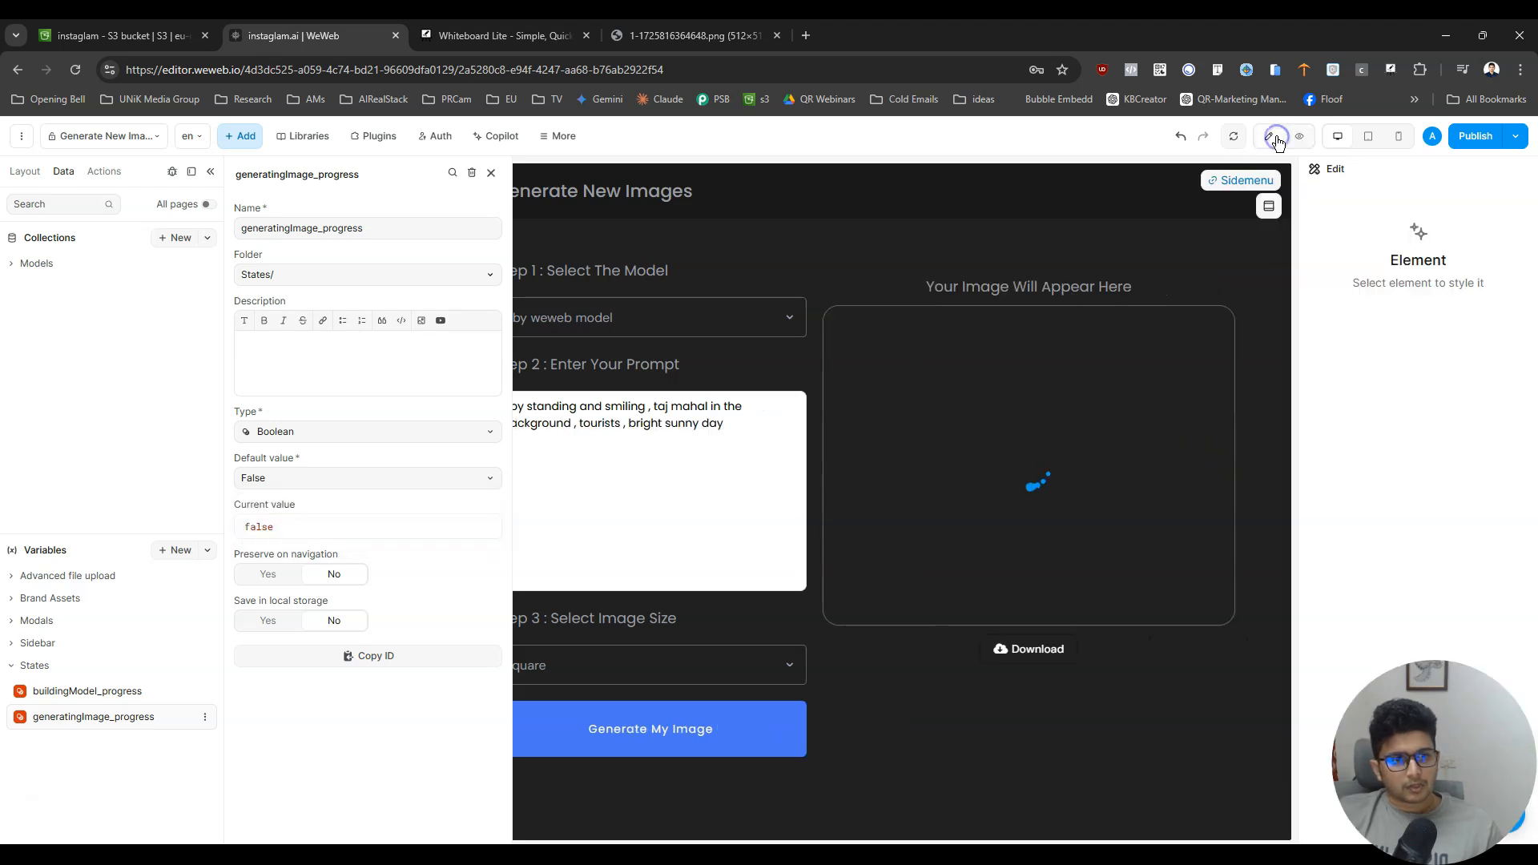
left_click(1018, 262)
left_click(1027, 470)
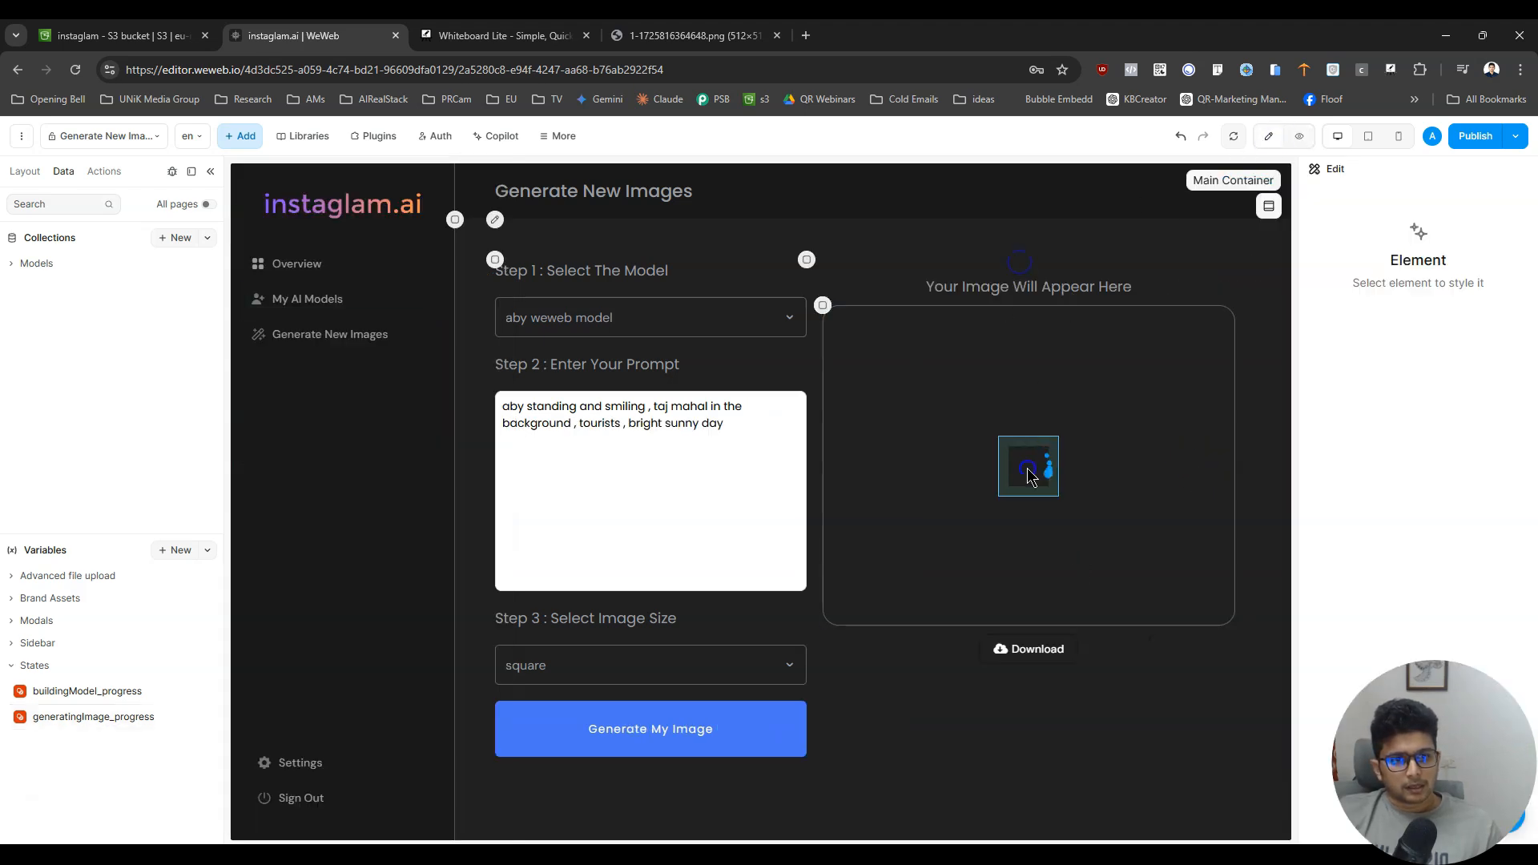
scroll(1441, 360, "down", 10)
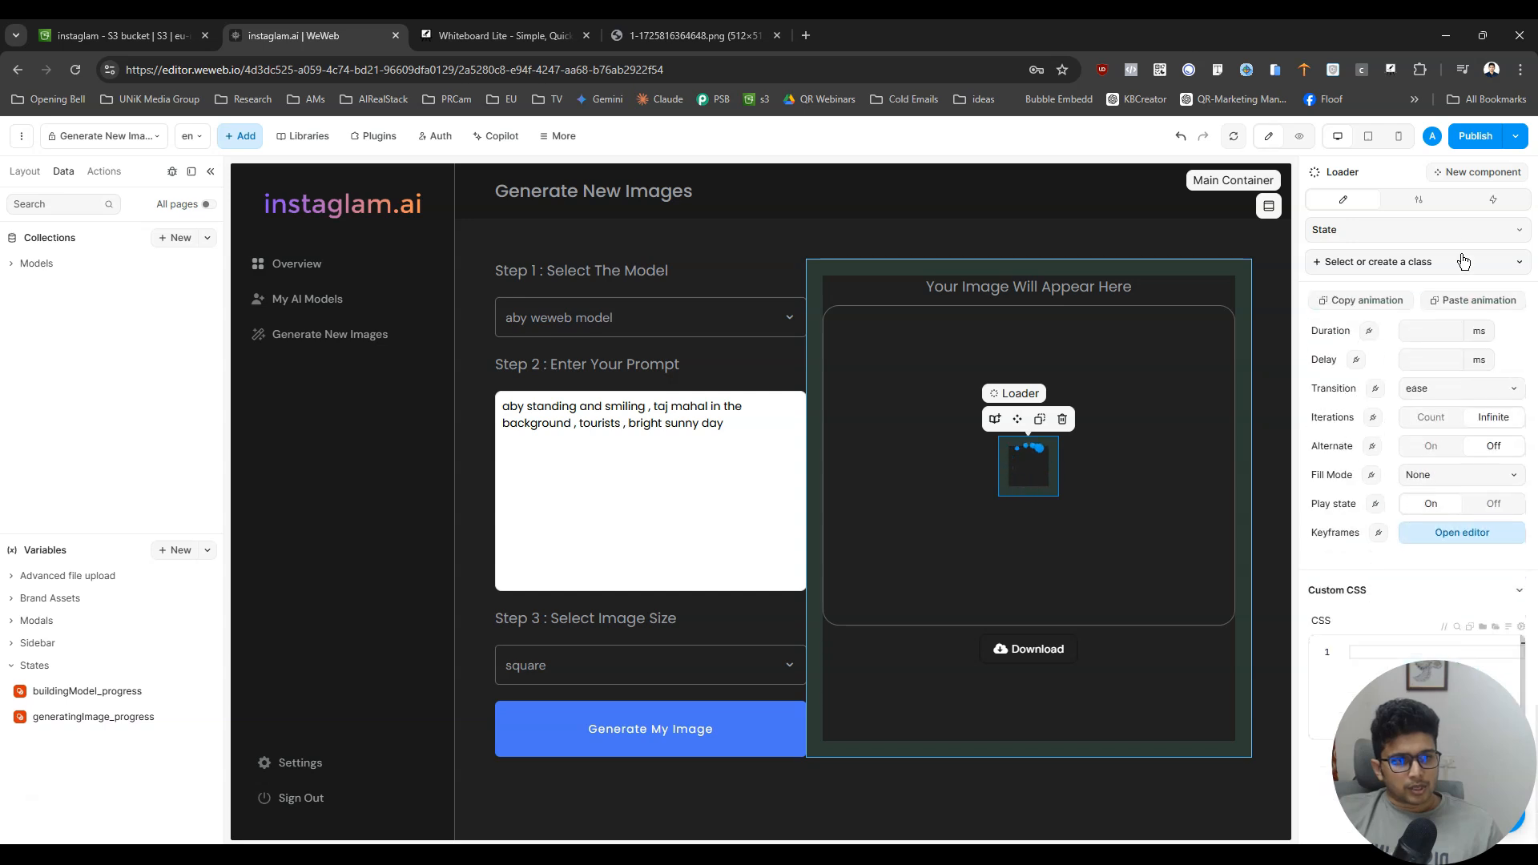
left_click(1418, 198)
left_click(1375, 673)
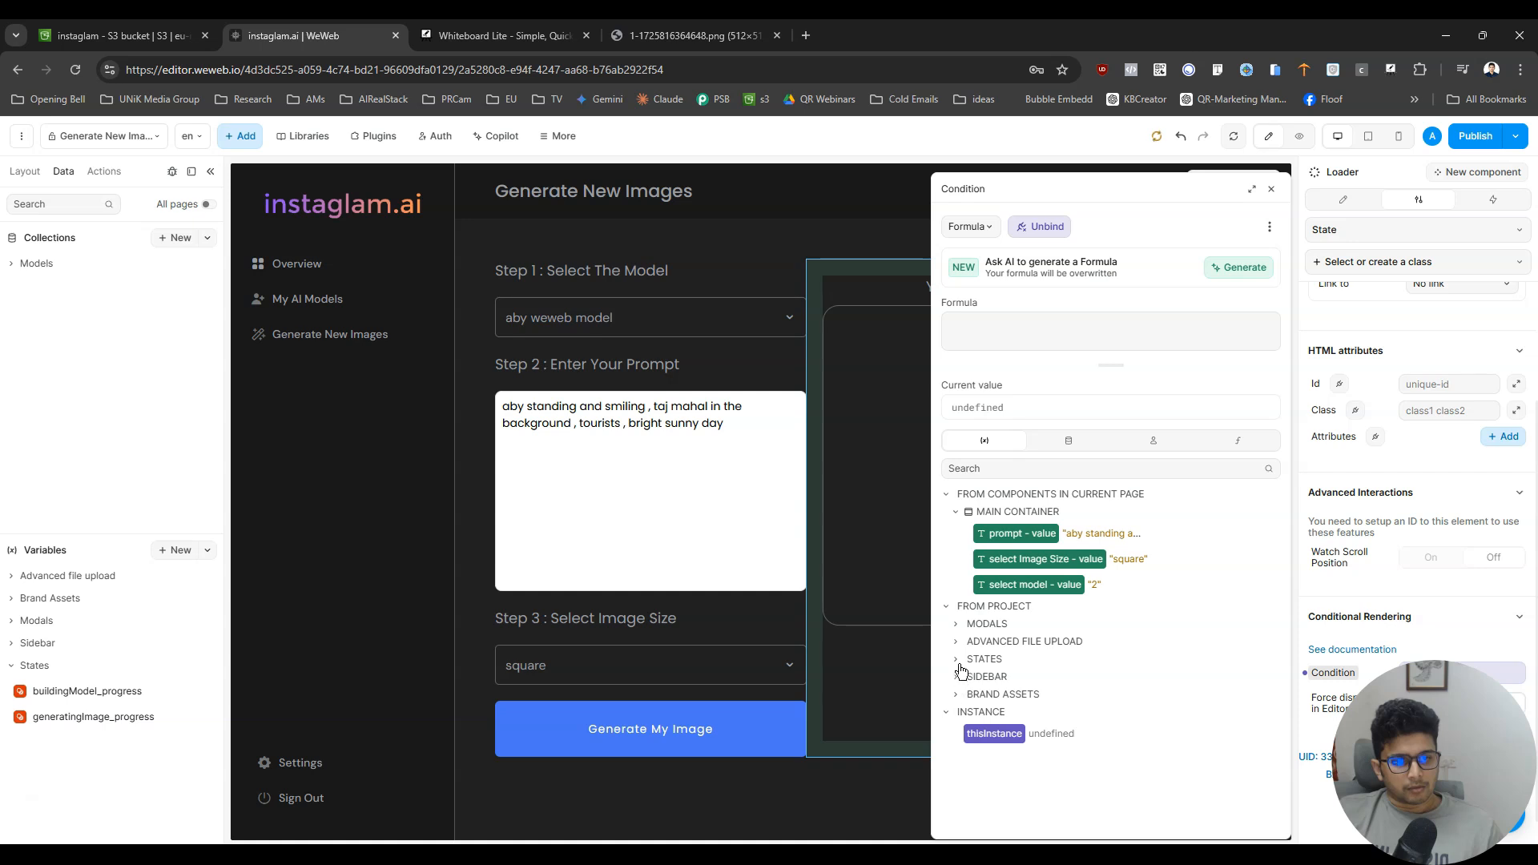
left_click(958, 663)
left_click(1044, 709)
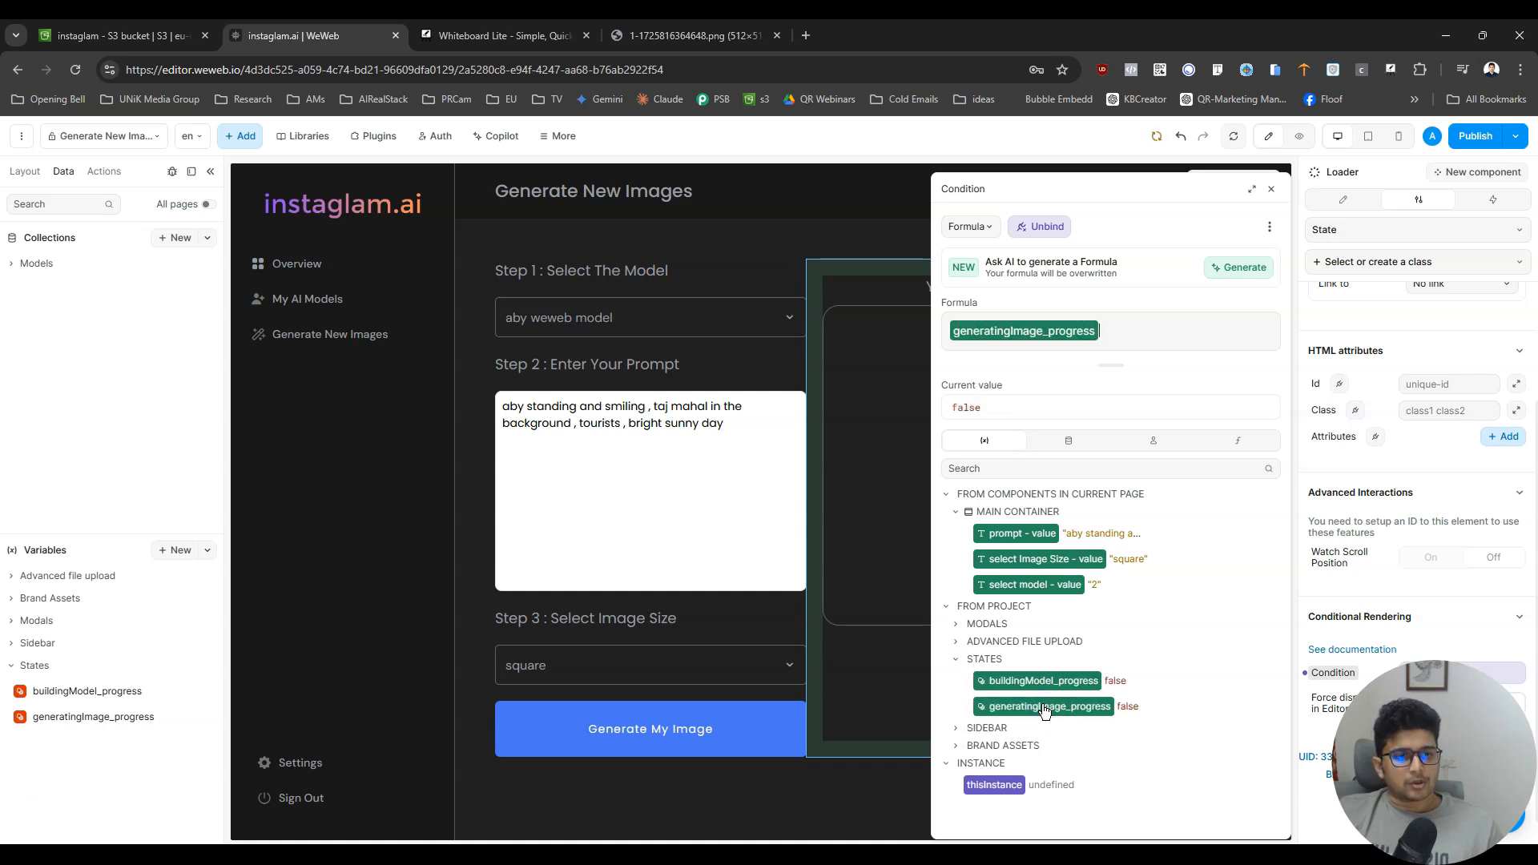
- Try negating generatingImage_progress with "!" in the Loader's condition formula, and remove the negation
left_click(949, 354)
type("!")
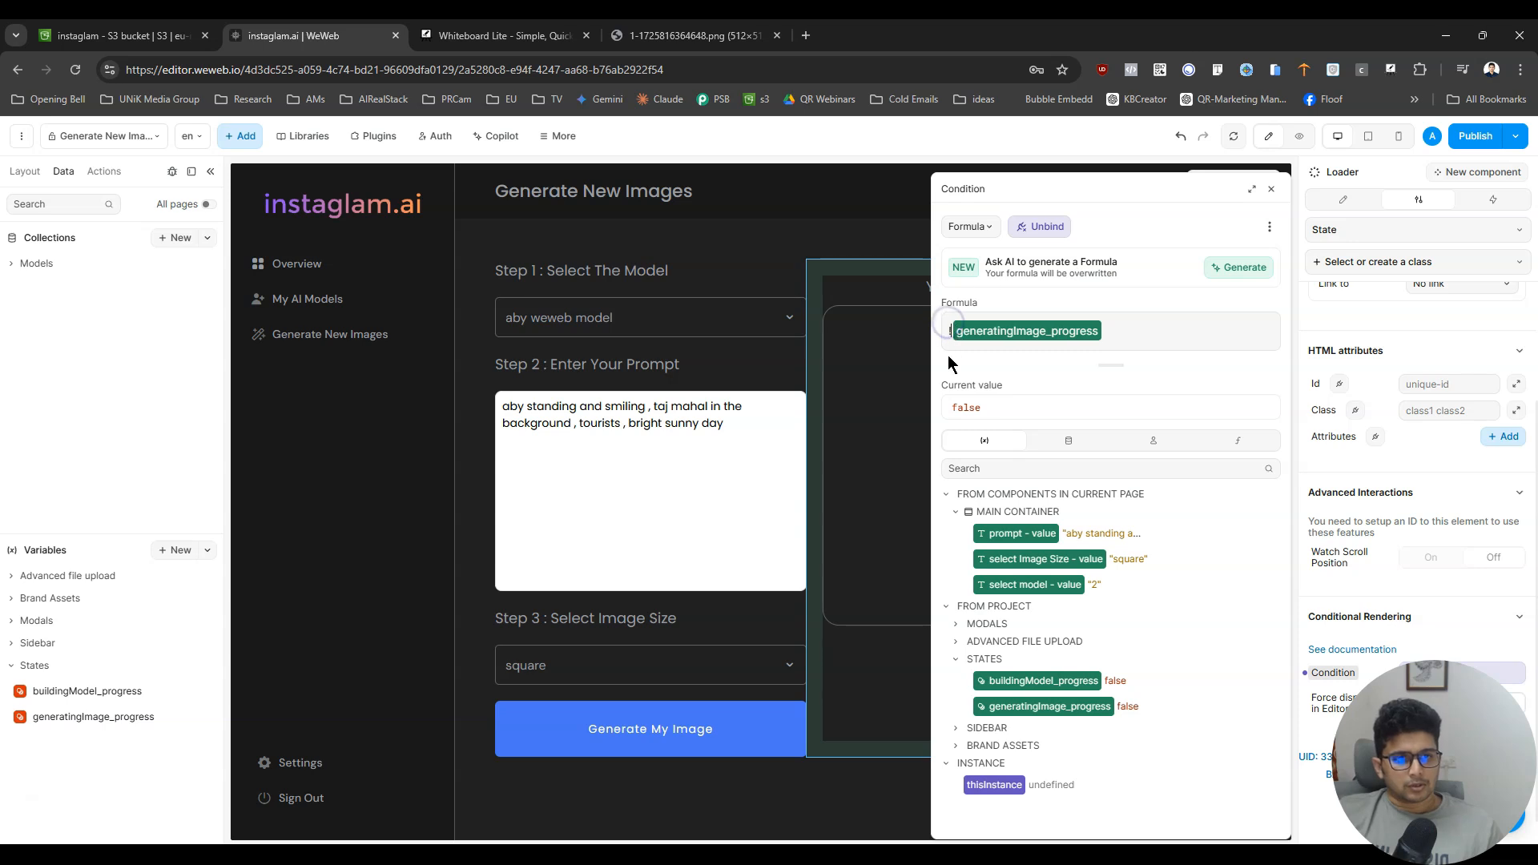
key("BackSpace")
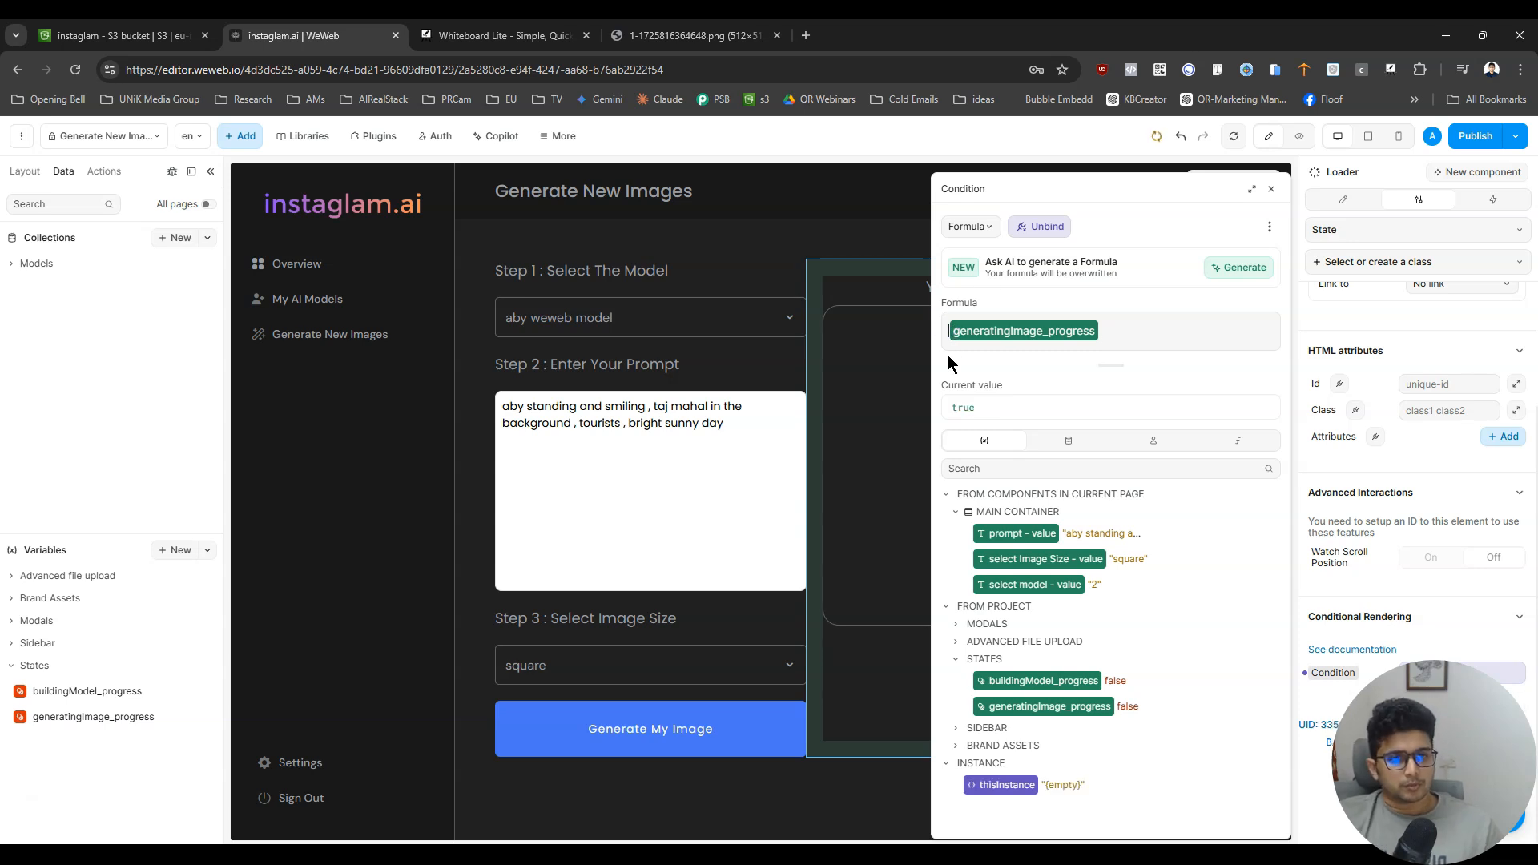
- Copy the Loader's condition formula and use it as the conditional rendering formula of the image_loaded element
left_click(1183, 339)
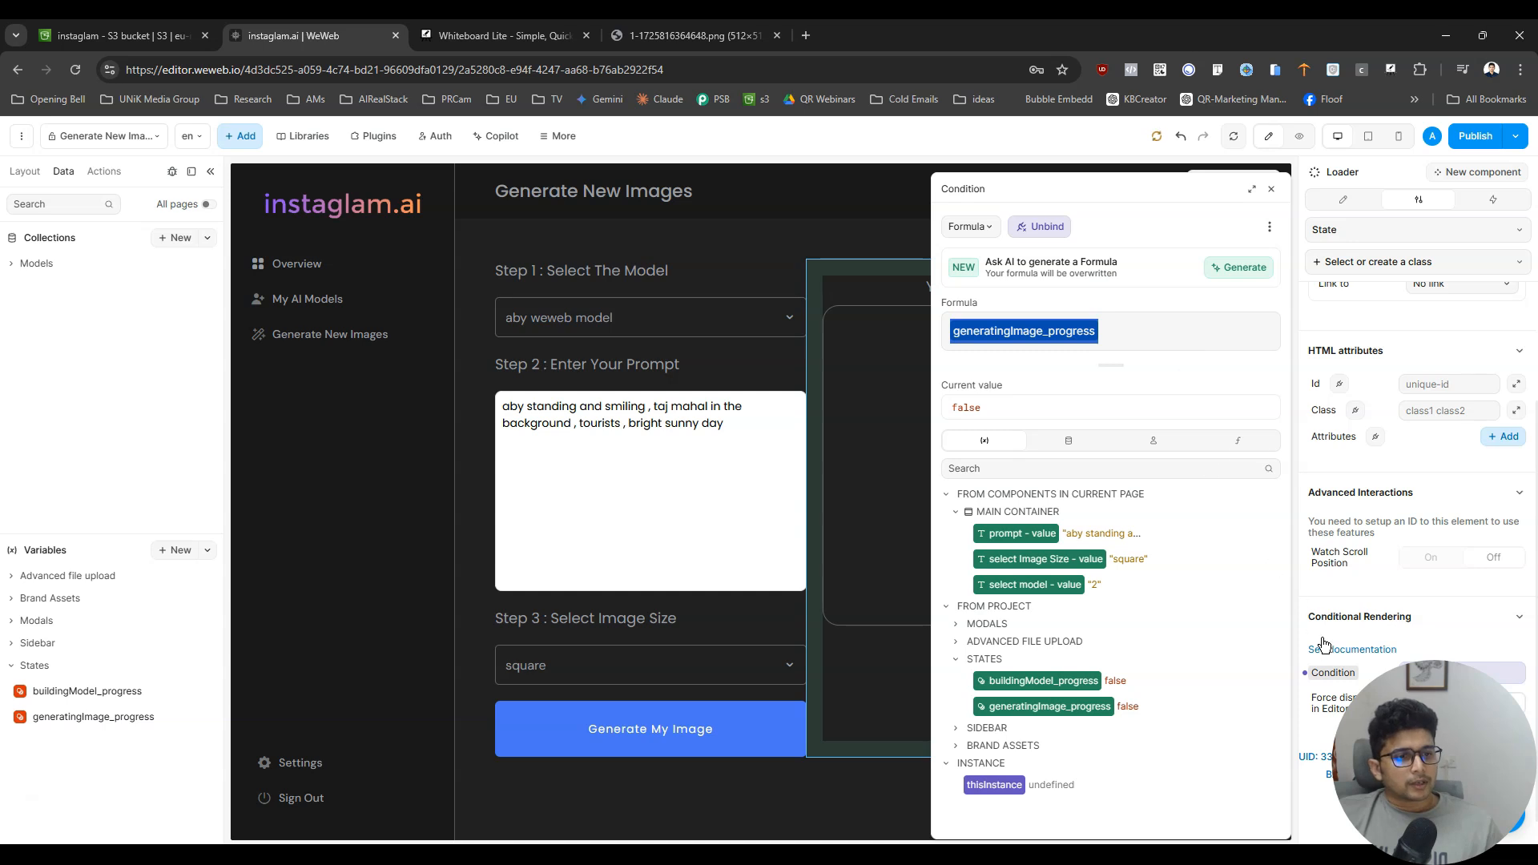
left_click(1271, 189)
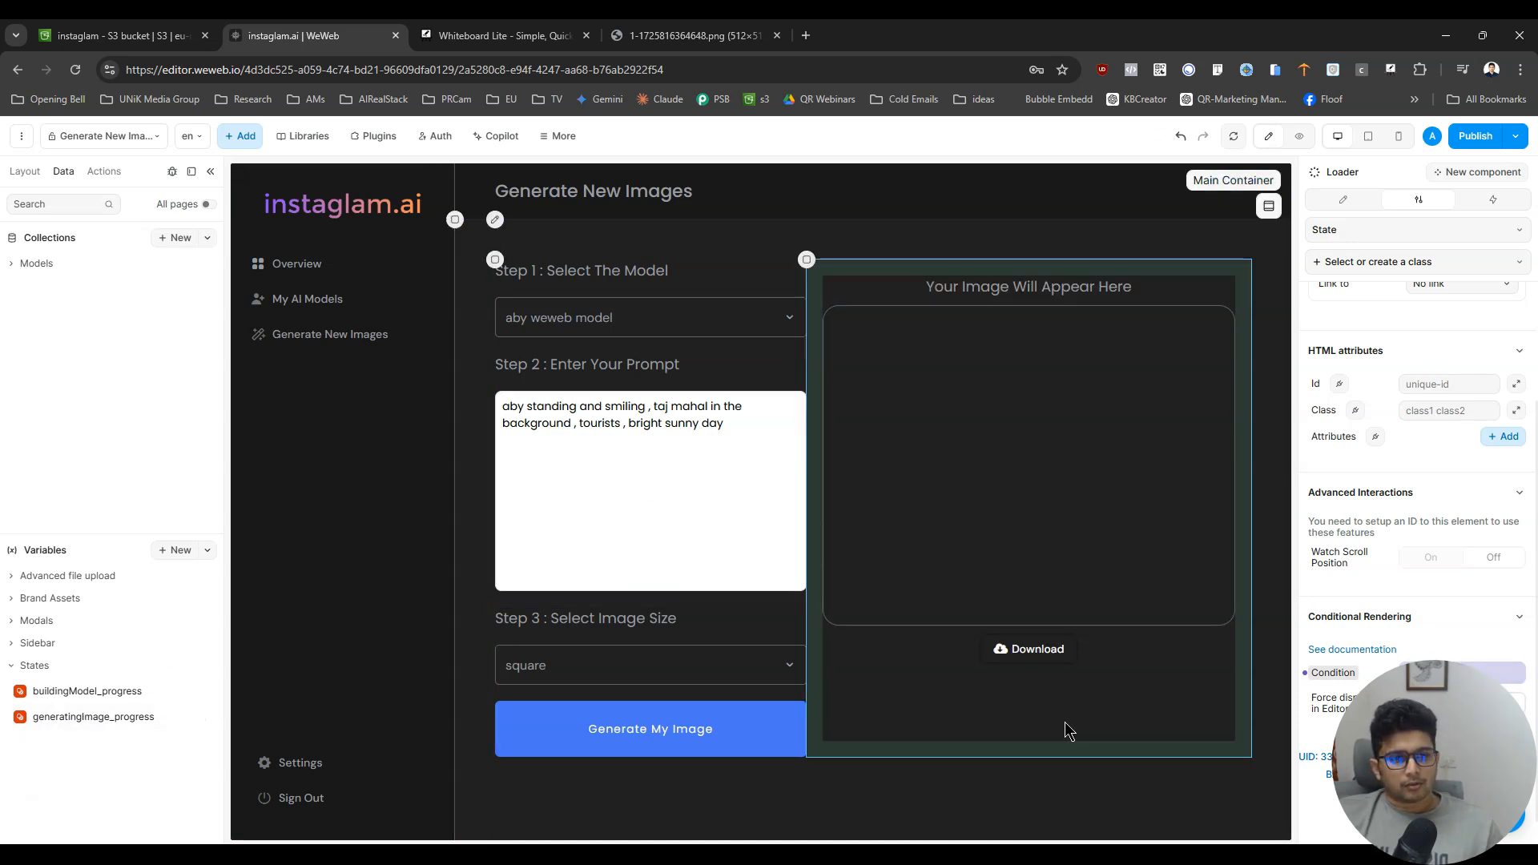
left_click(27, 178)
left_click(141, 561)
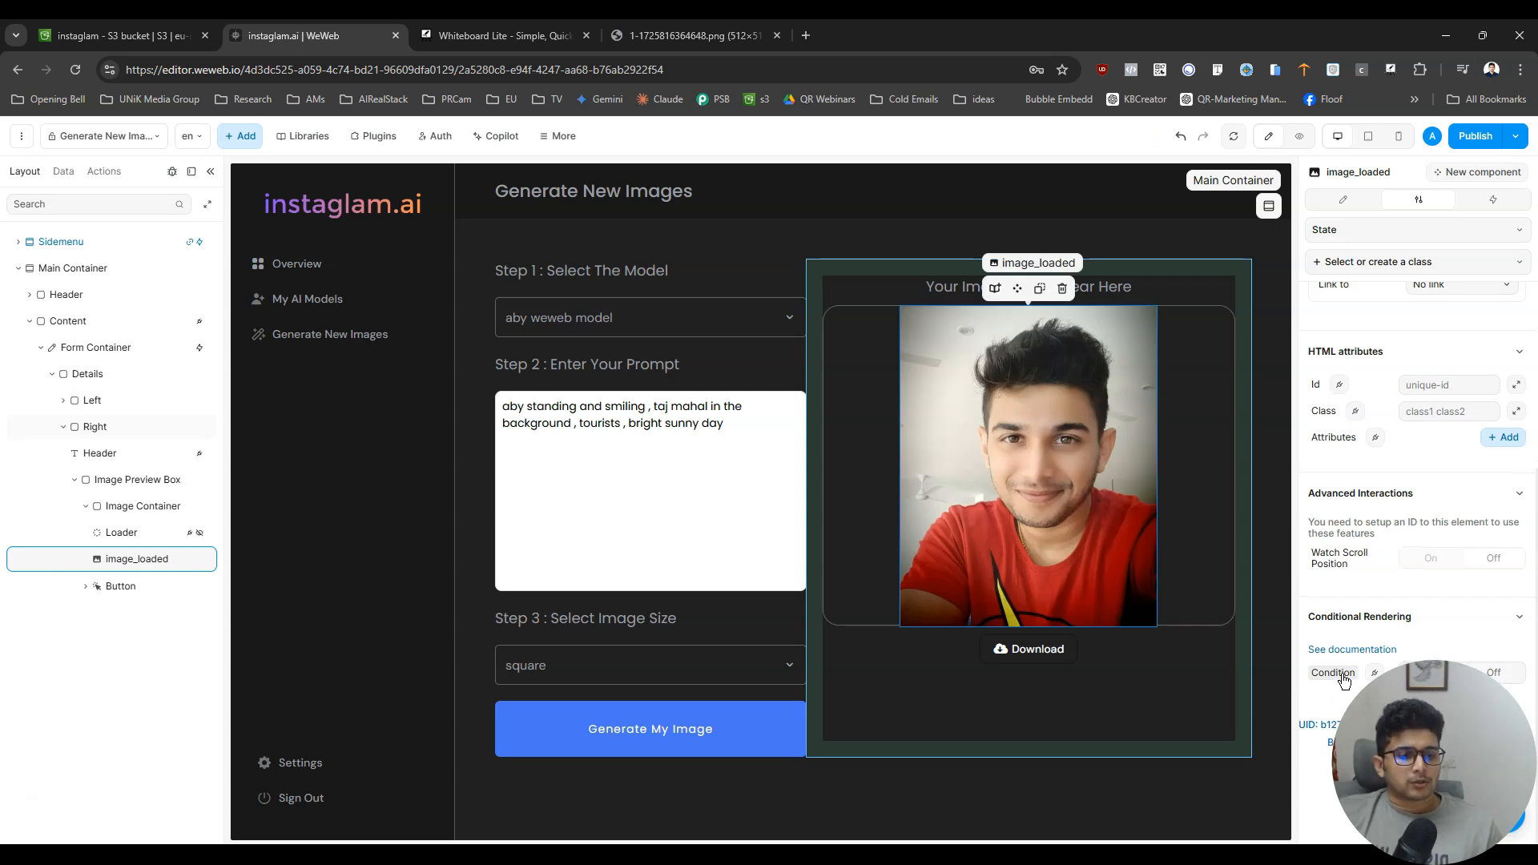
left_click(1369, 675)
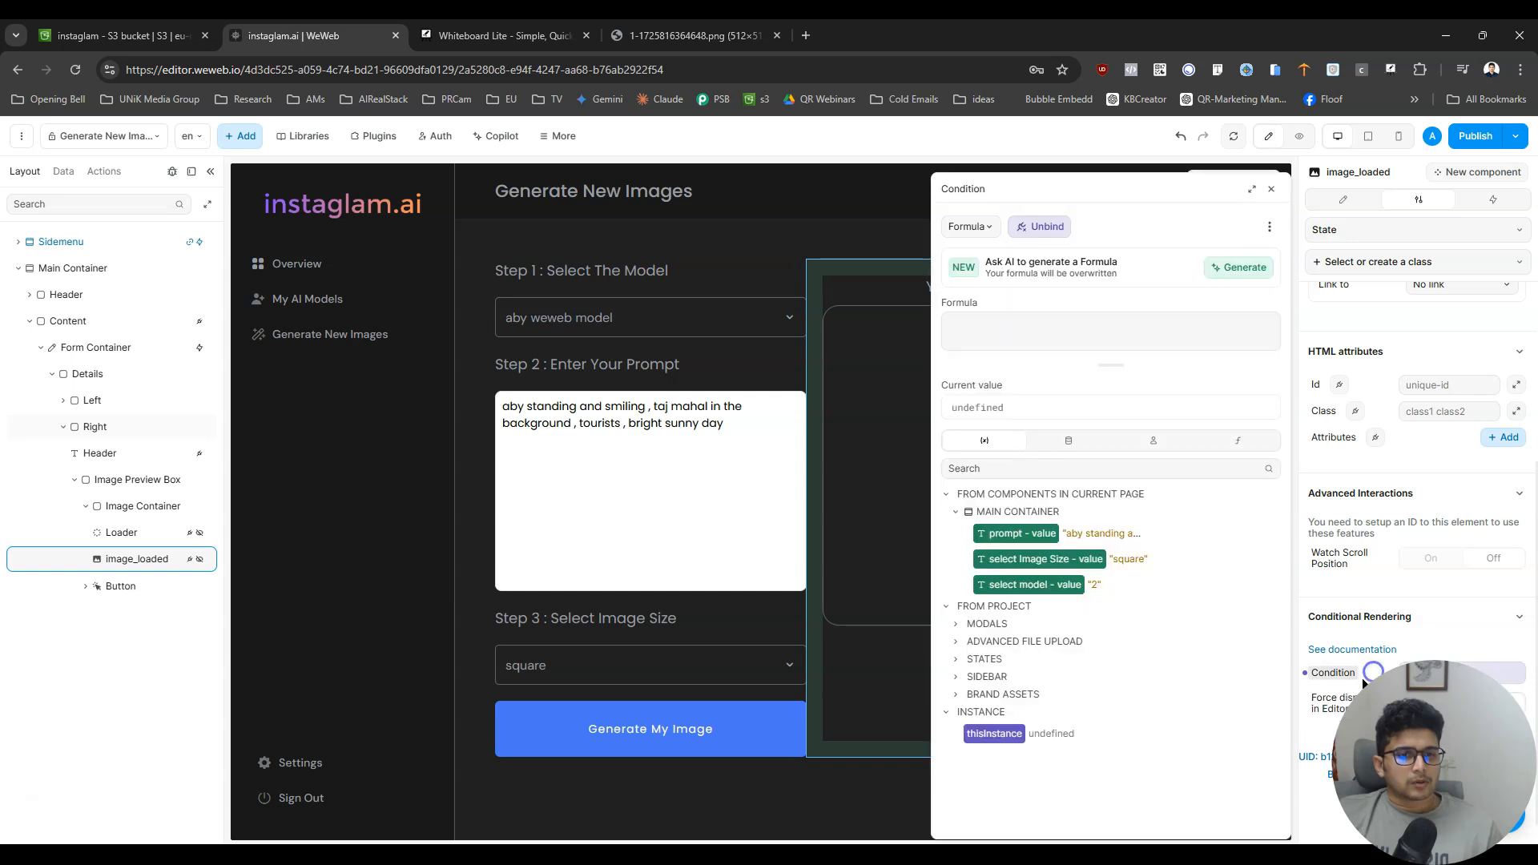
left_click(987, 329)
type("generatingImage_progress")
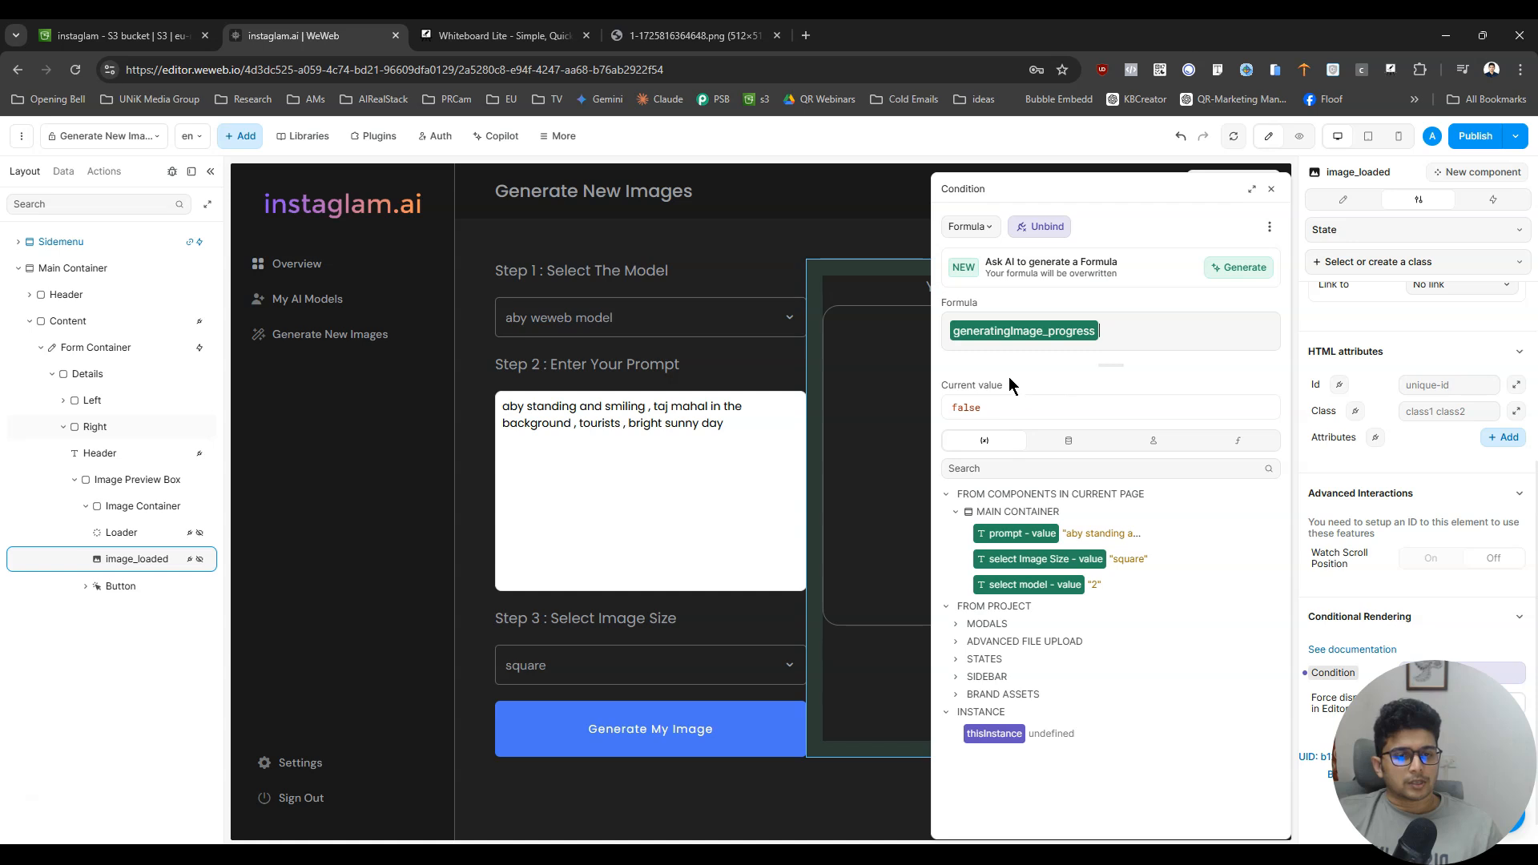
- Negate generatingImage_progress in image_loaded's condition, wrap it in parentheses and append "and" to the formula
type("!")
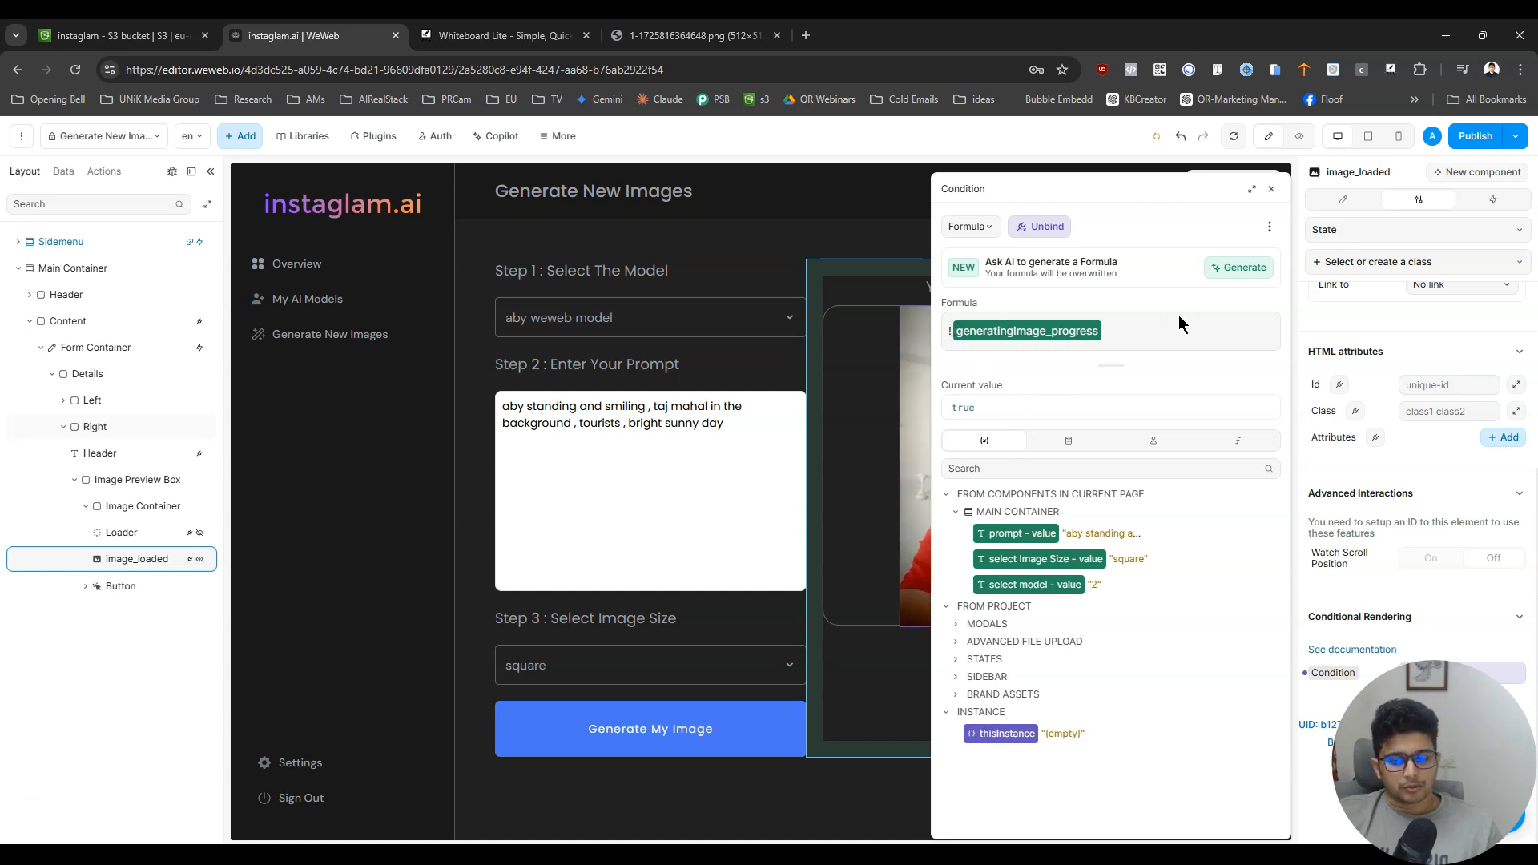
type(")")
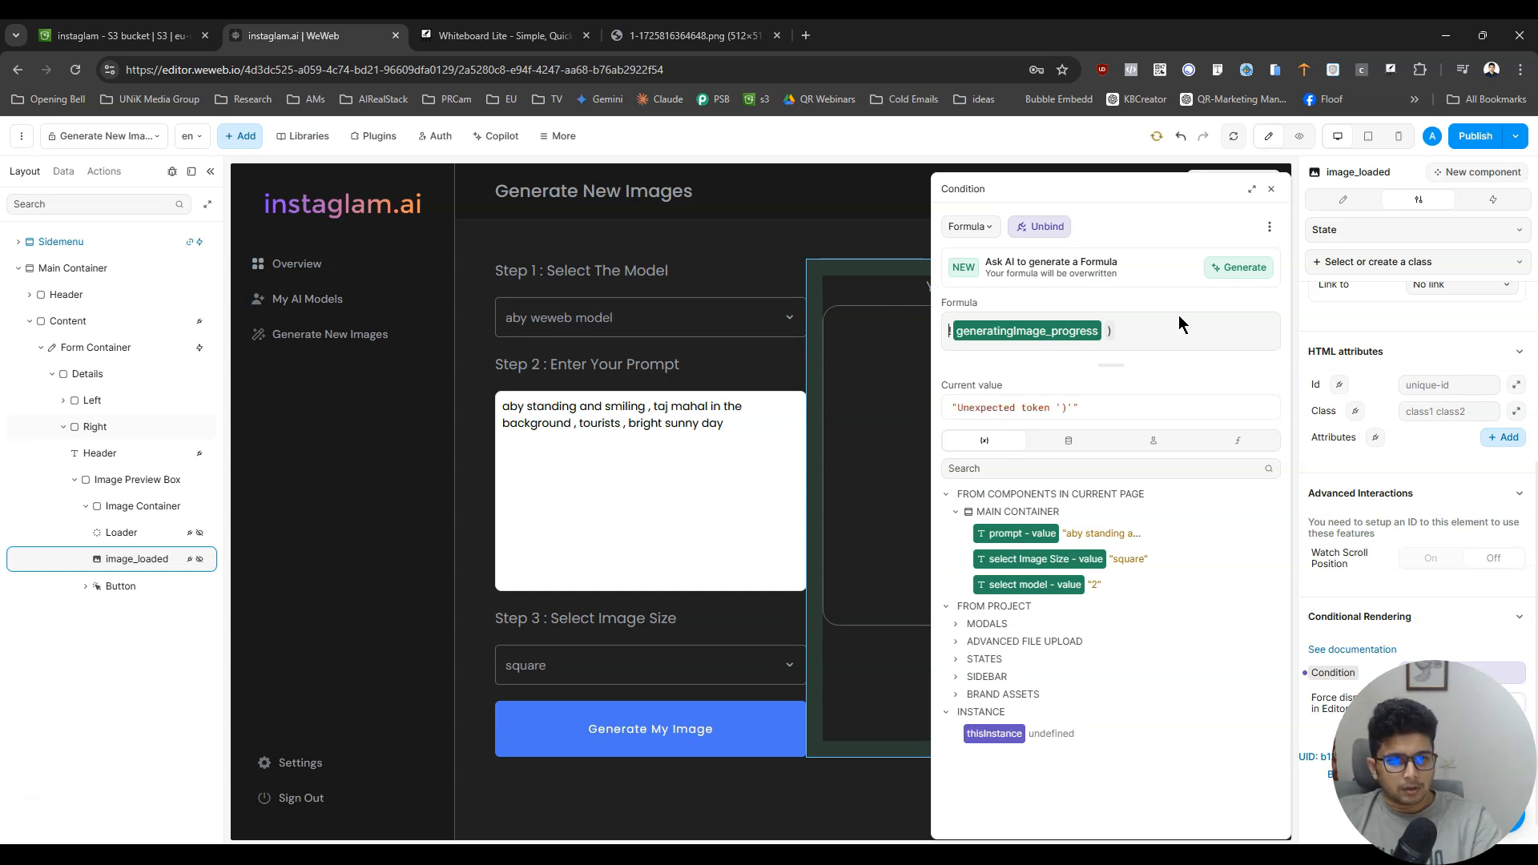
key("Home")
type("(")
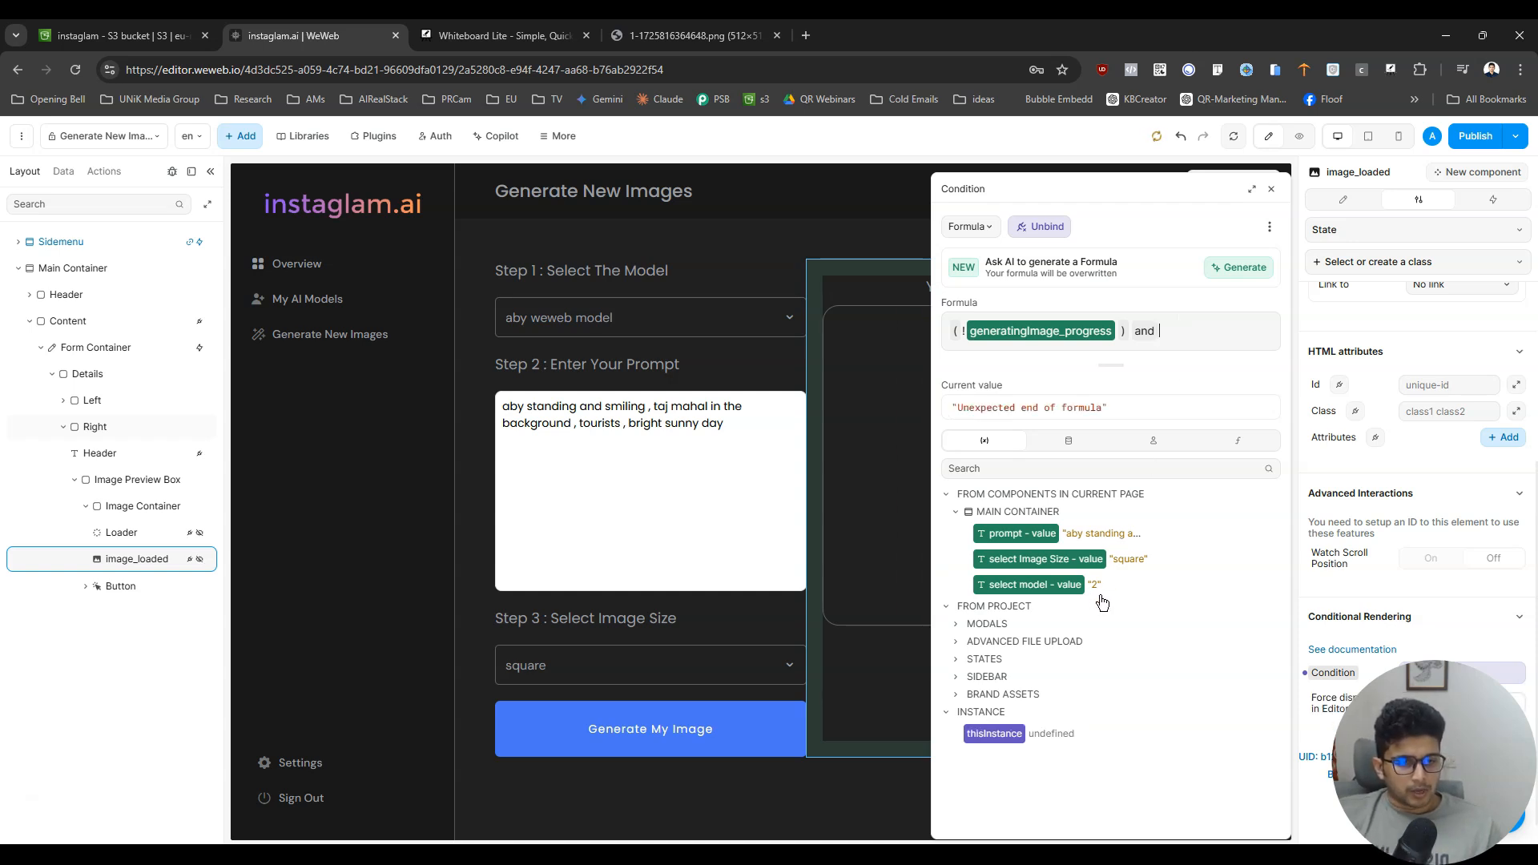
- Create a new text variable named generatedImage_url
left_click(63, 171)
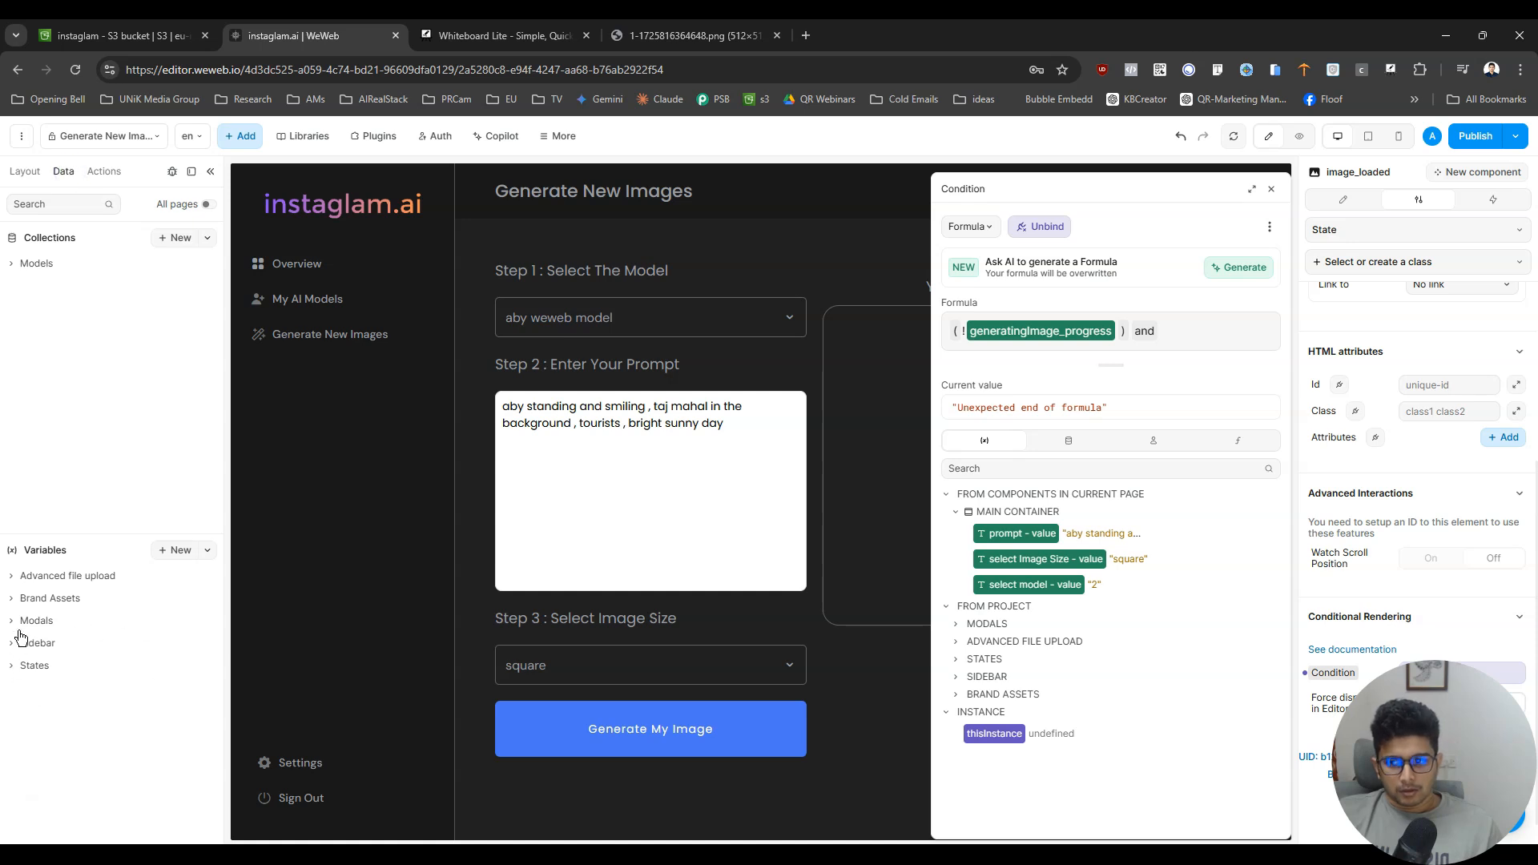
left_click(167, 551)
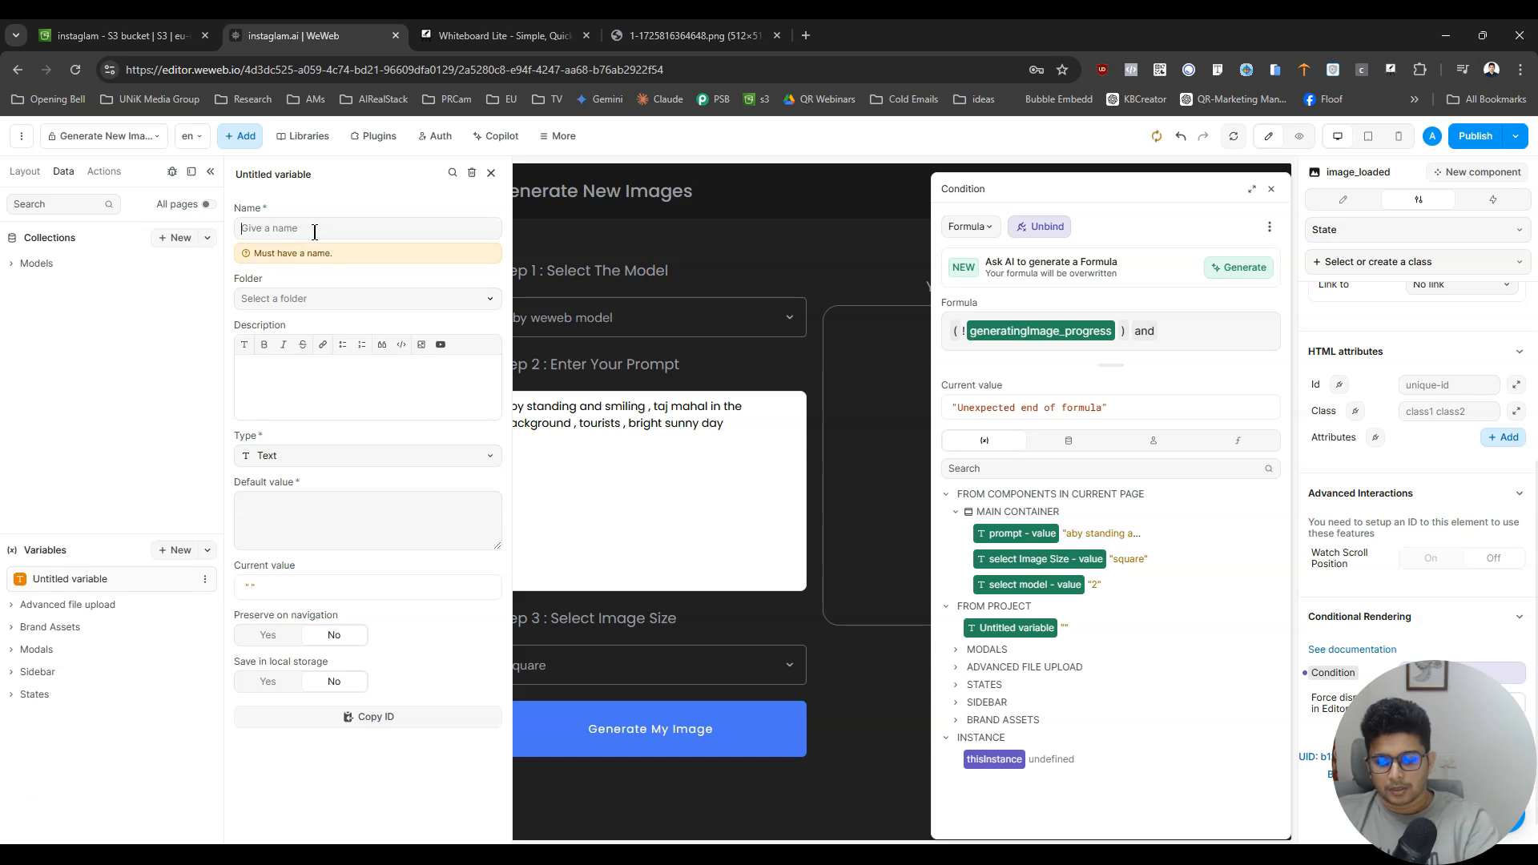
type("generatedIm")
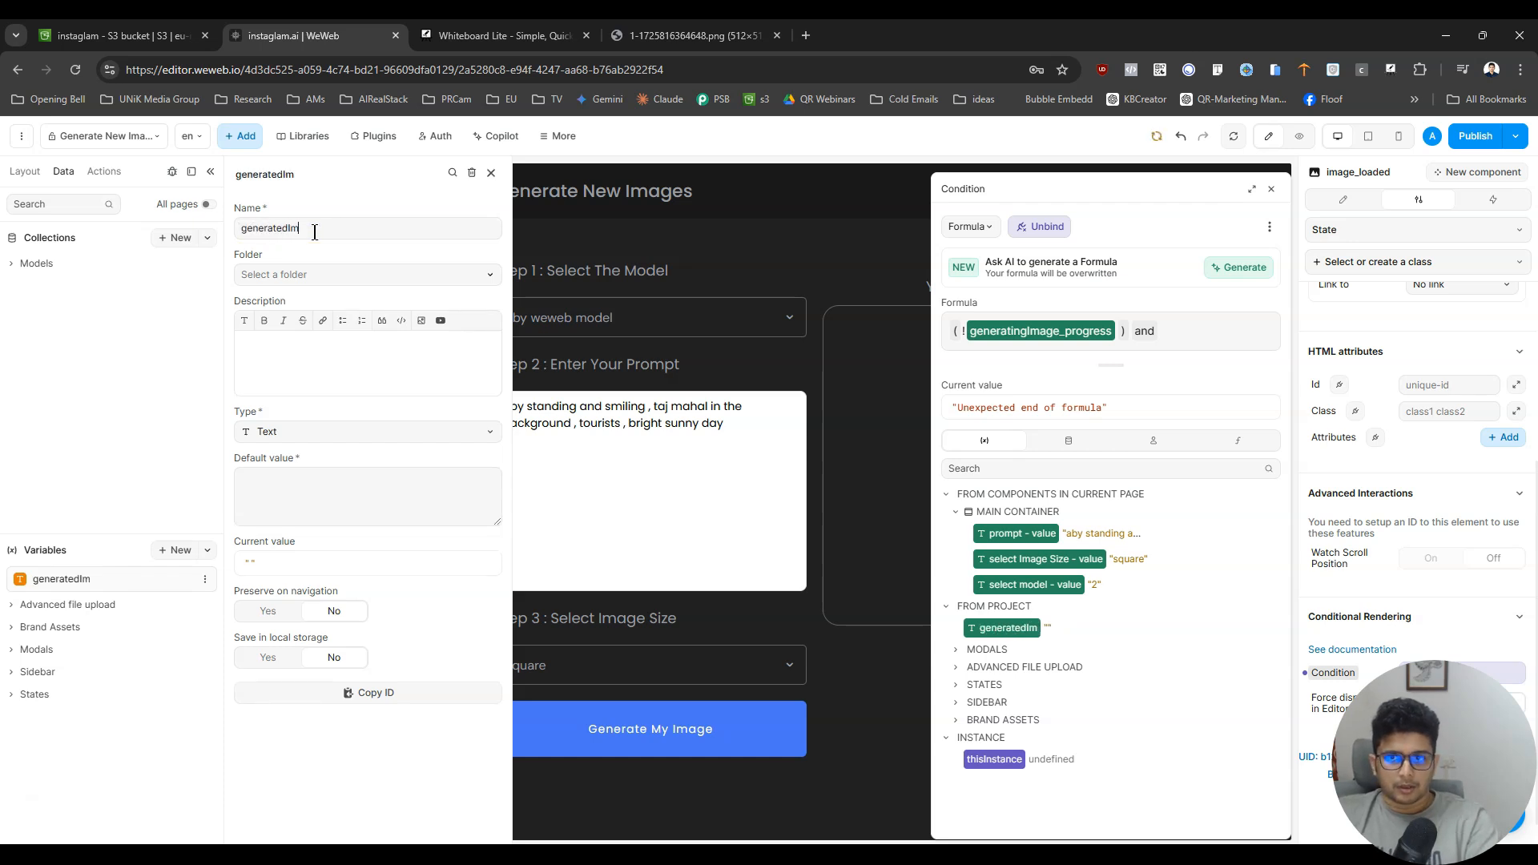
type("age_url")
- Create a variable folder named Image Generation and assign the generatedImage_url variable to it
left_click(318, 272)
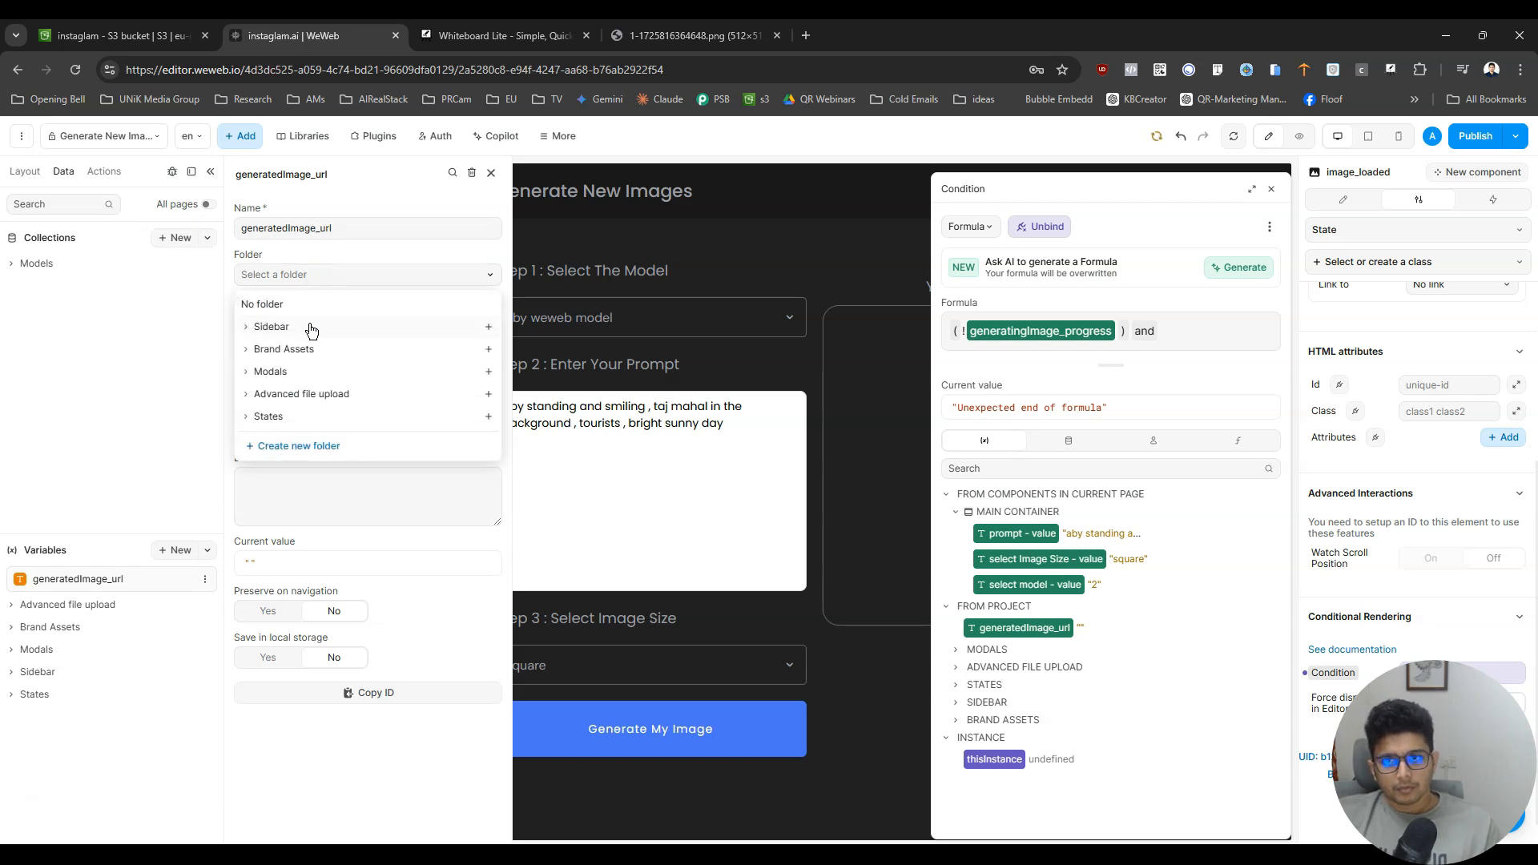
left_click(320, 446)
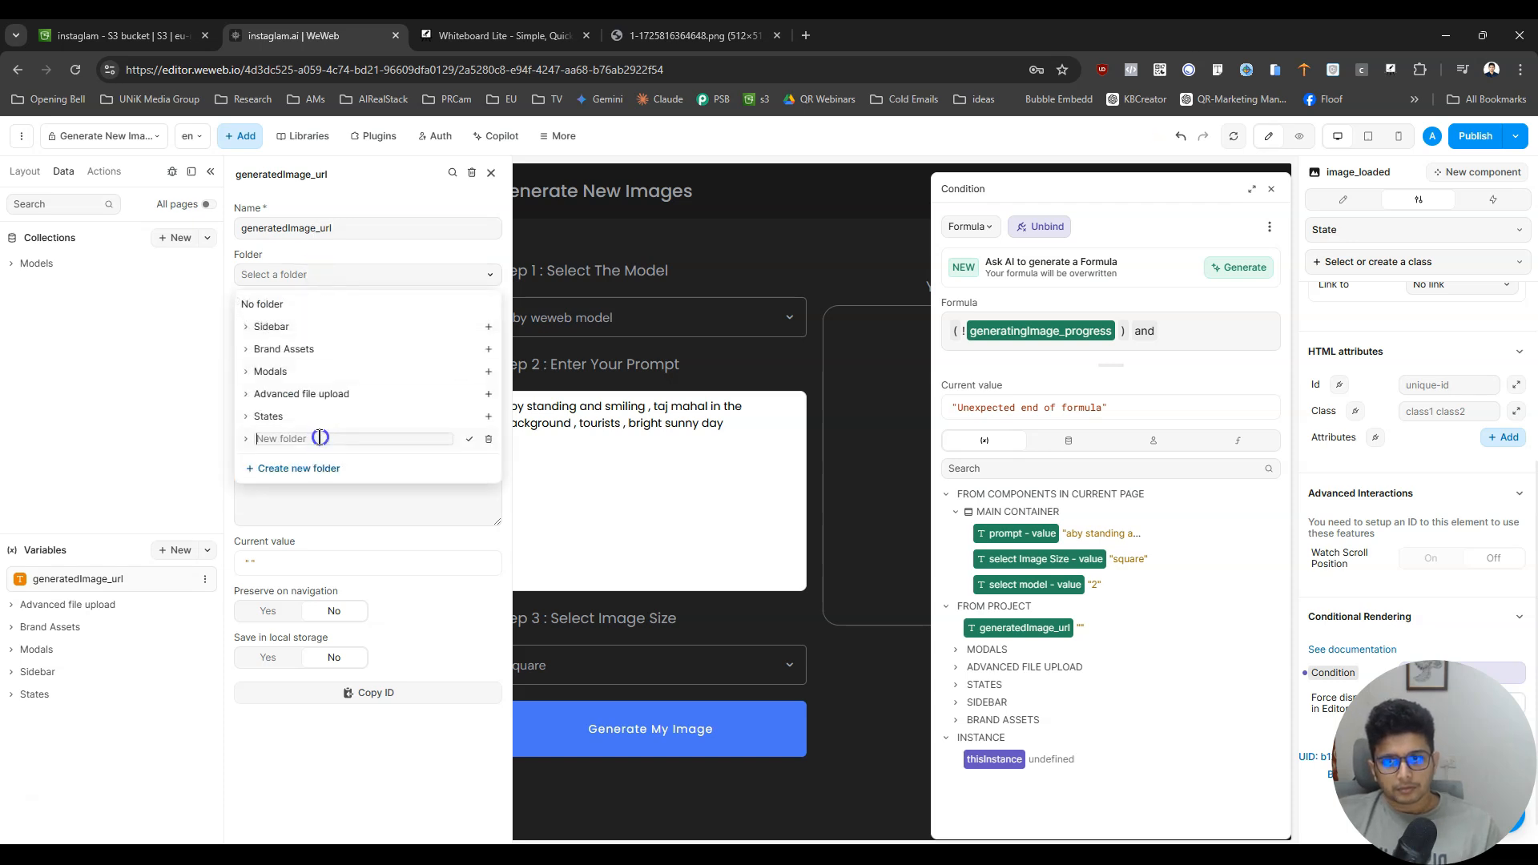
type("Image Generation")
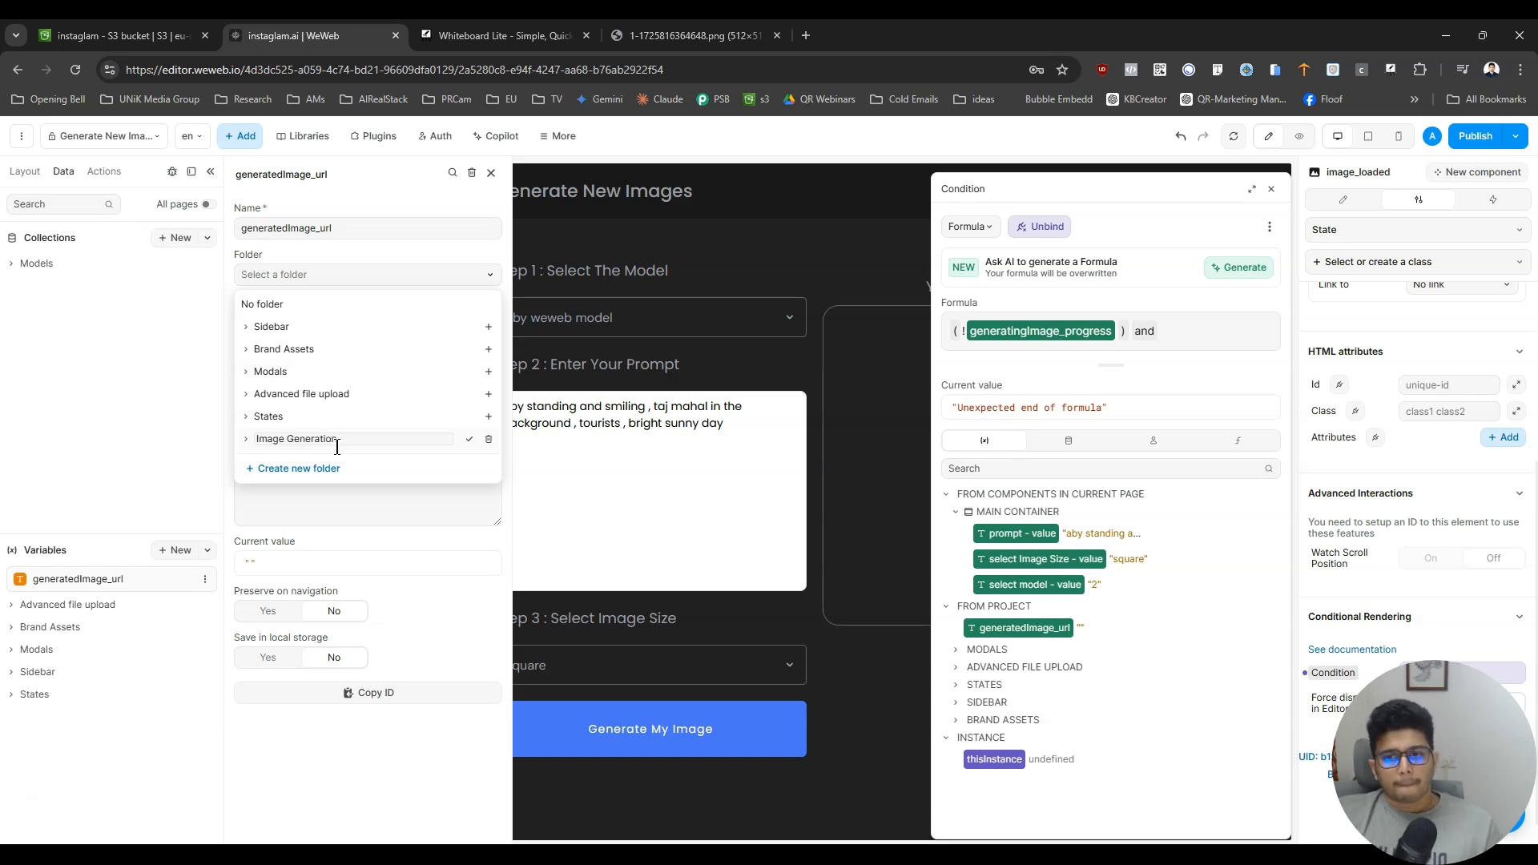
left_click(469, 439)
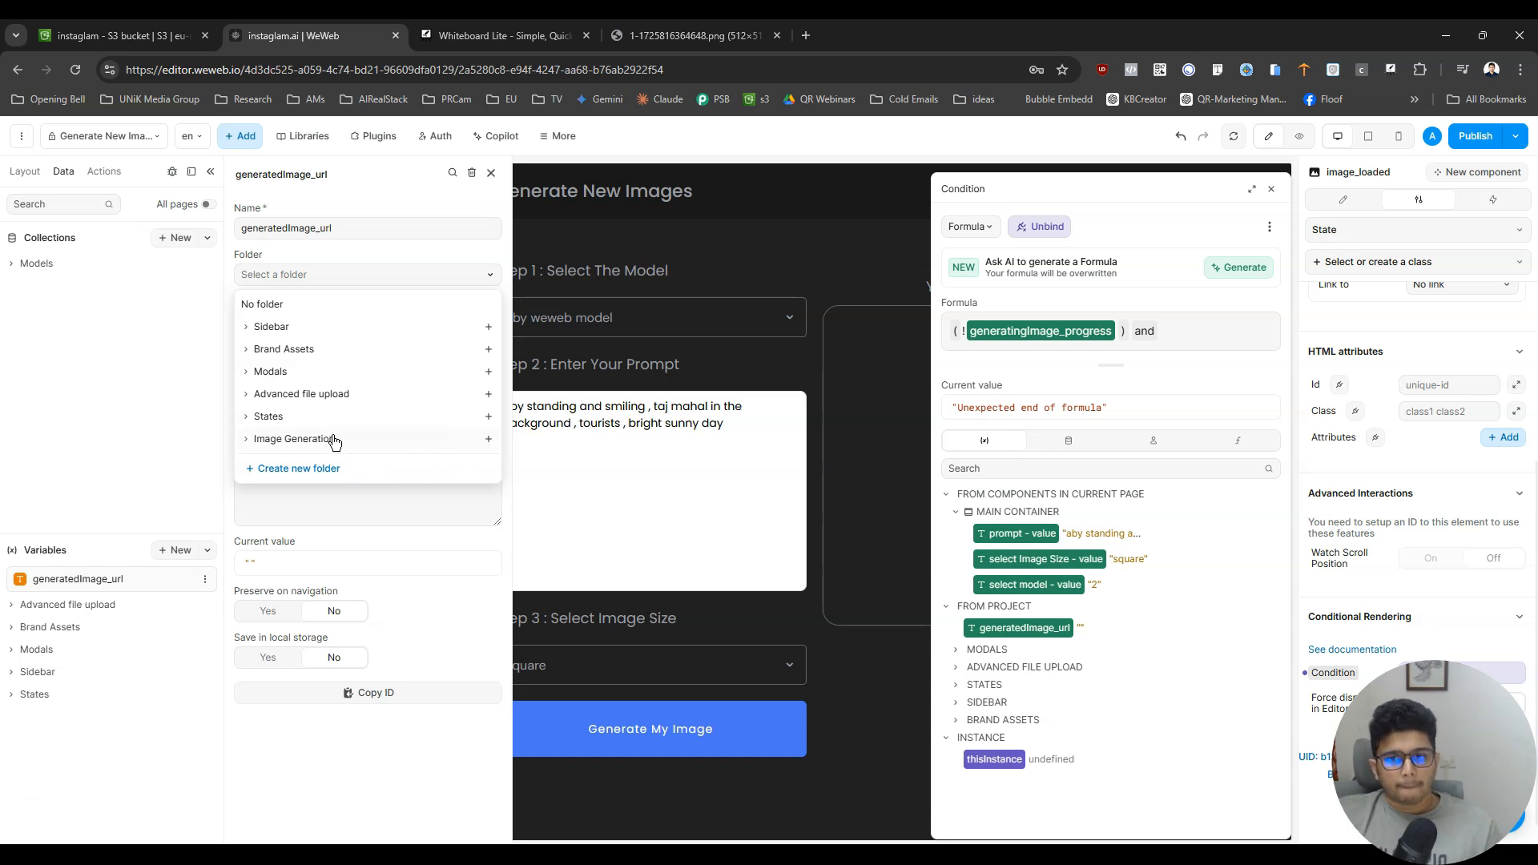
left_click(334, 439)
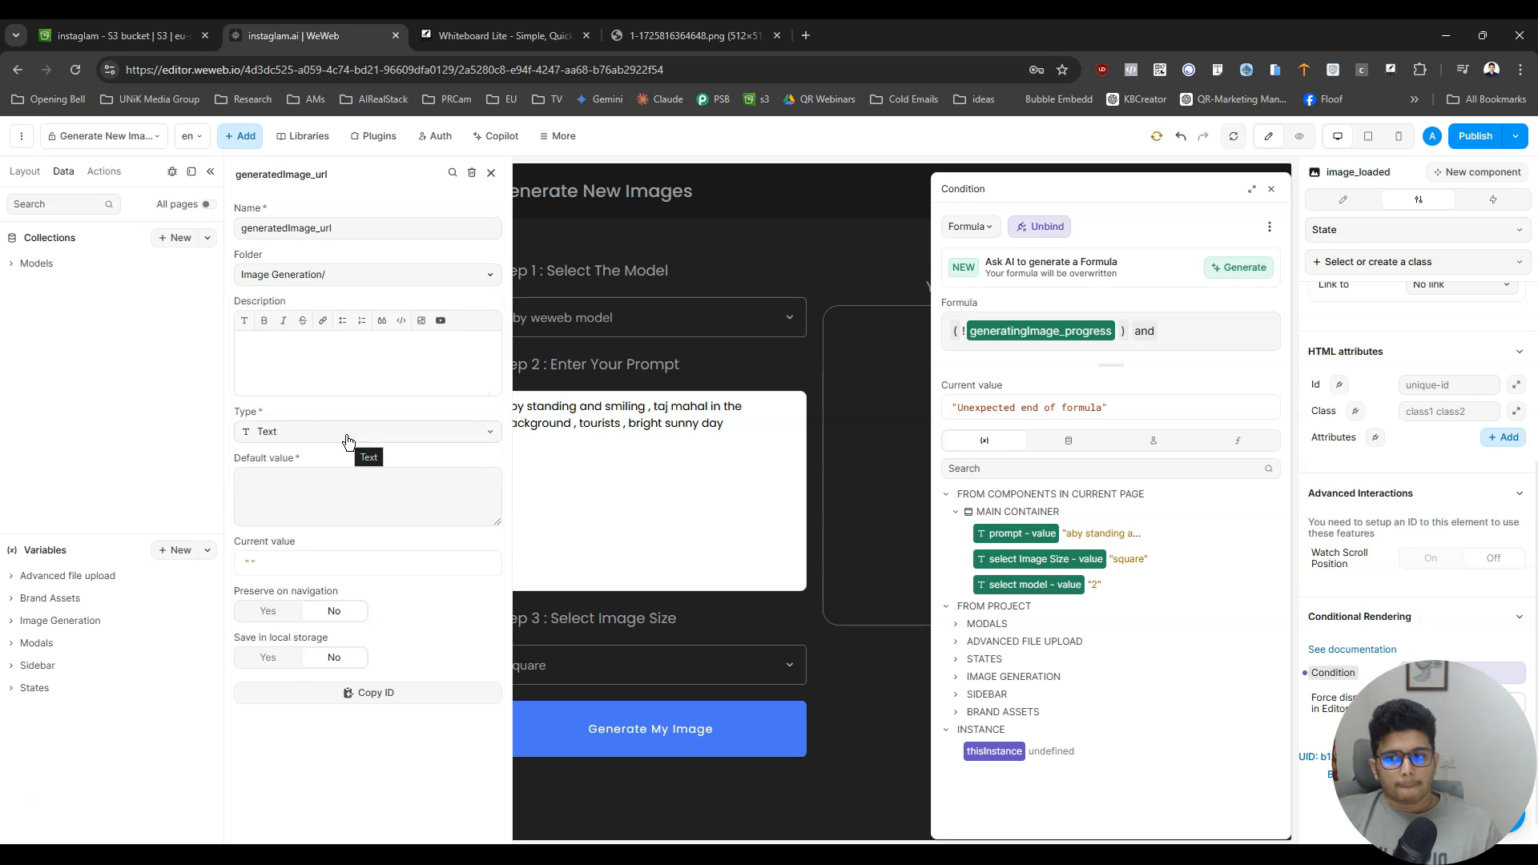
- Keep the generatedImage_url variable's type as Text and copy its name
left_click(341, 431)
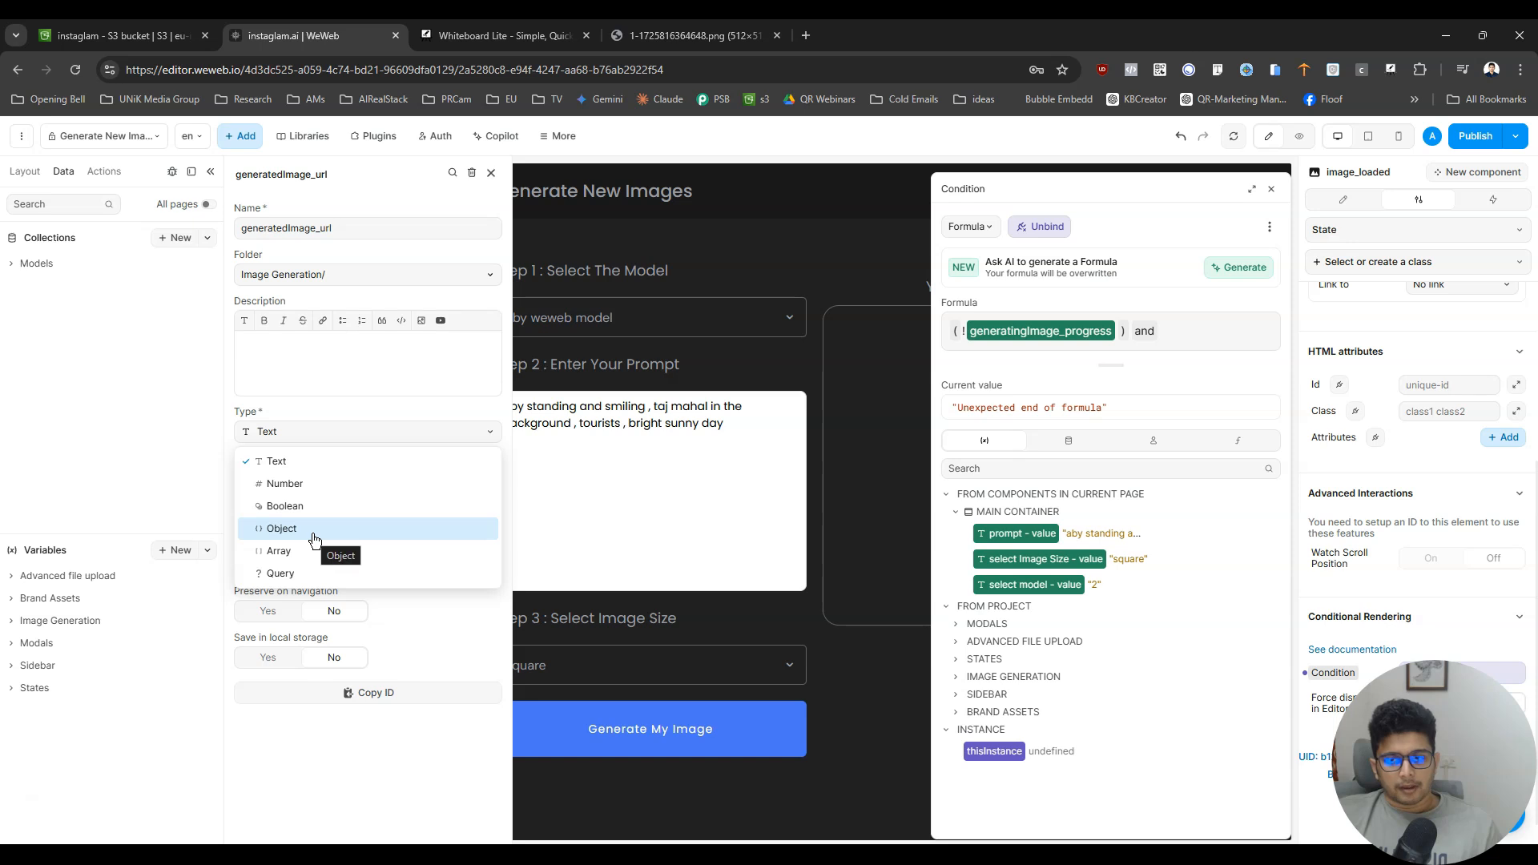
left_click(309, 461)
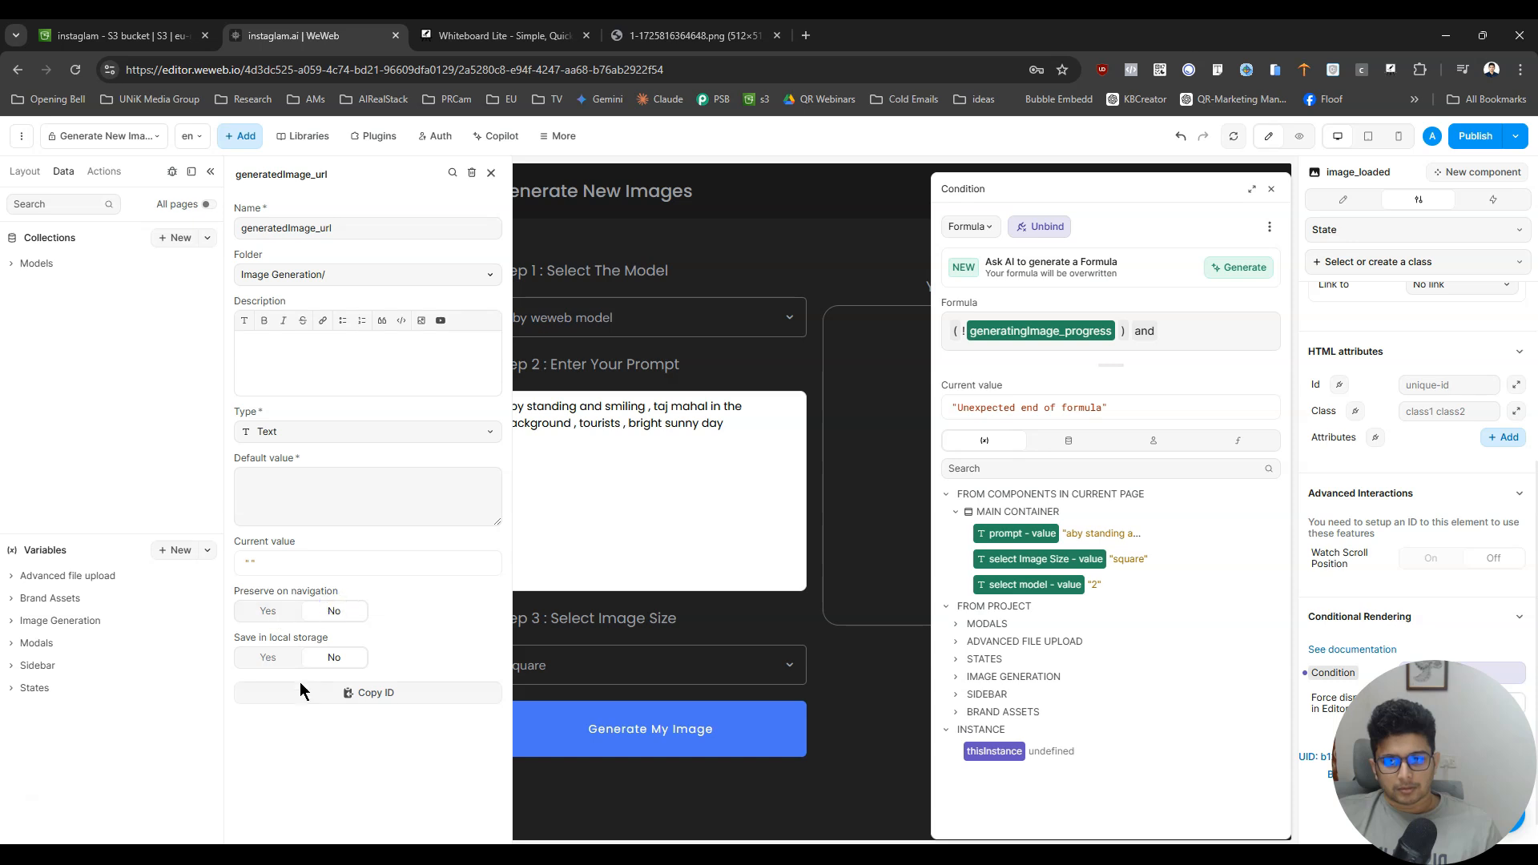
left_click(371, 230)
key("ctrl+c")
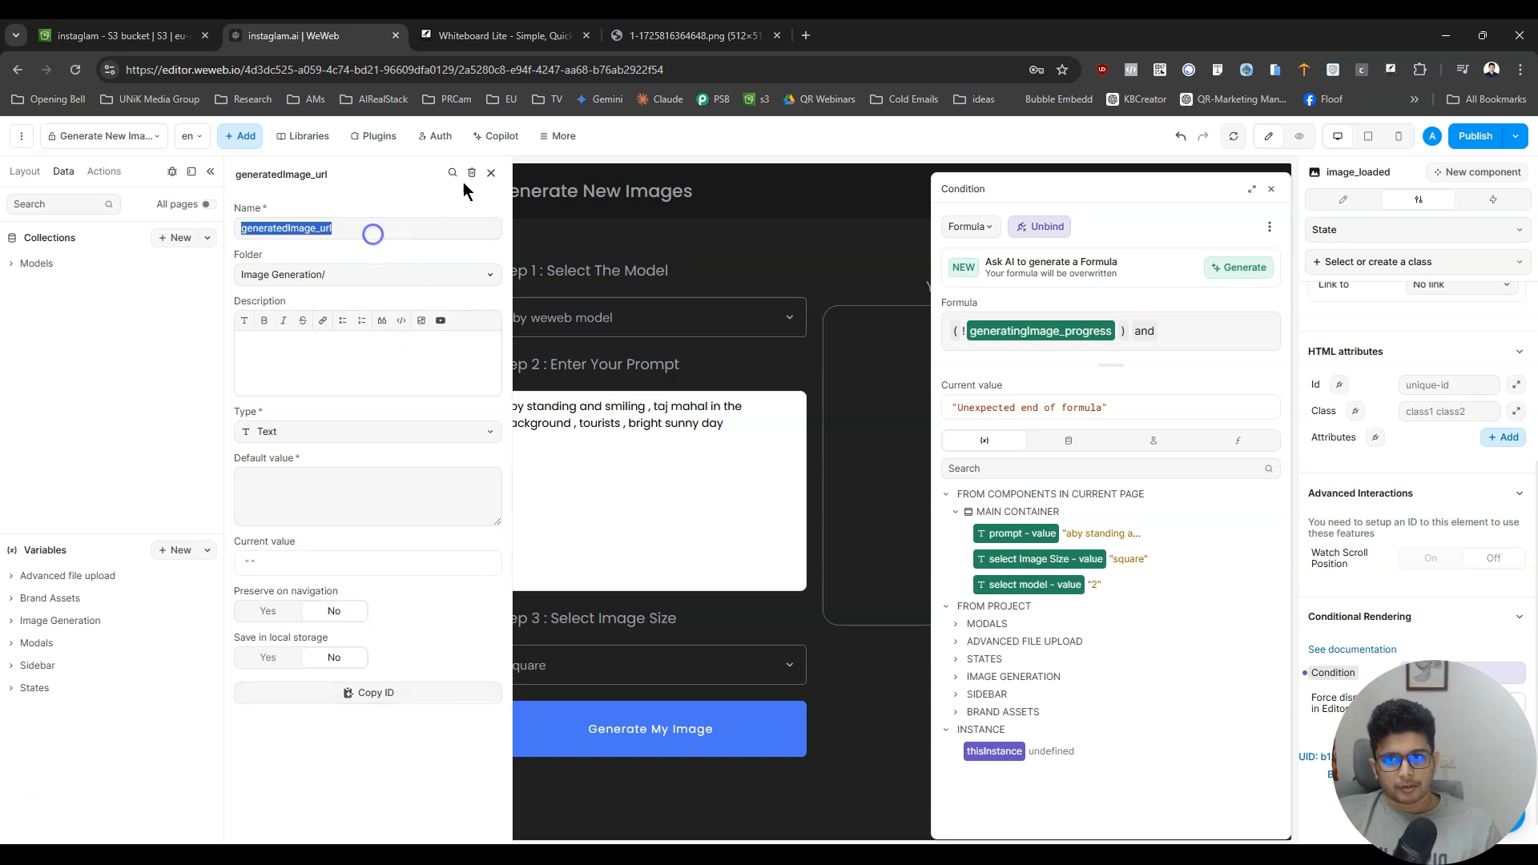
left_click(493, 170)
- Append the parenthesised comparison (generatedImage_url != "null") after "and" in image_loaded's condition formula
left_click(1040, 469)
key("ctrl+v")
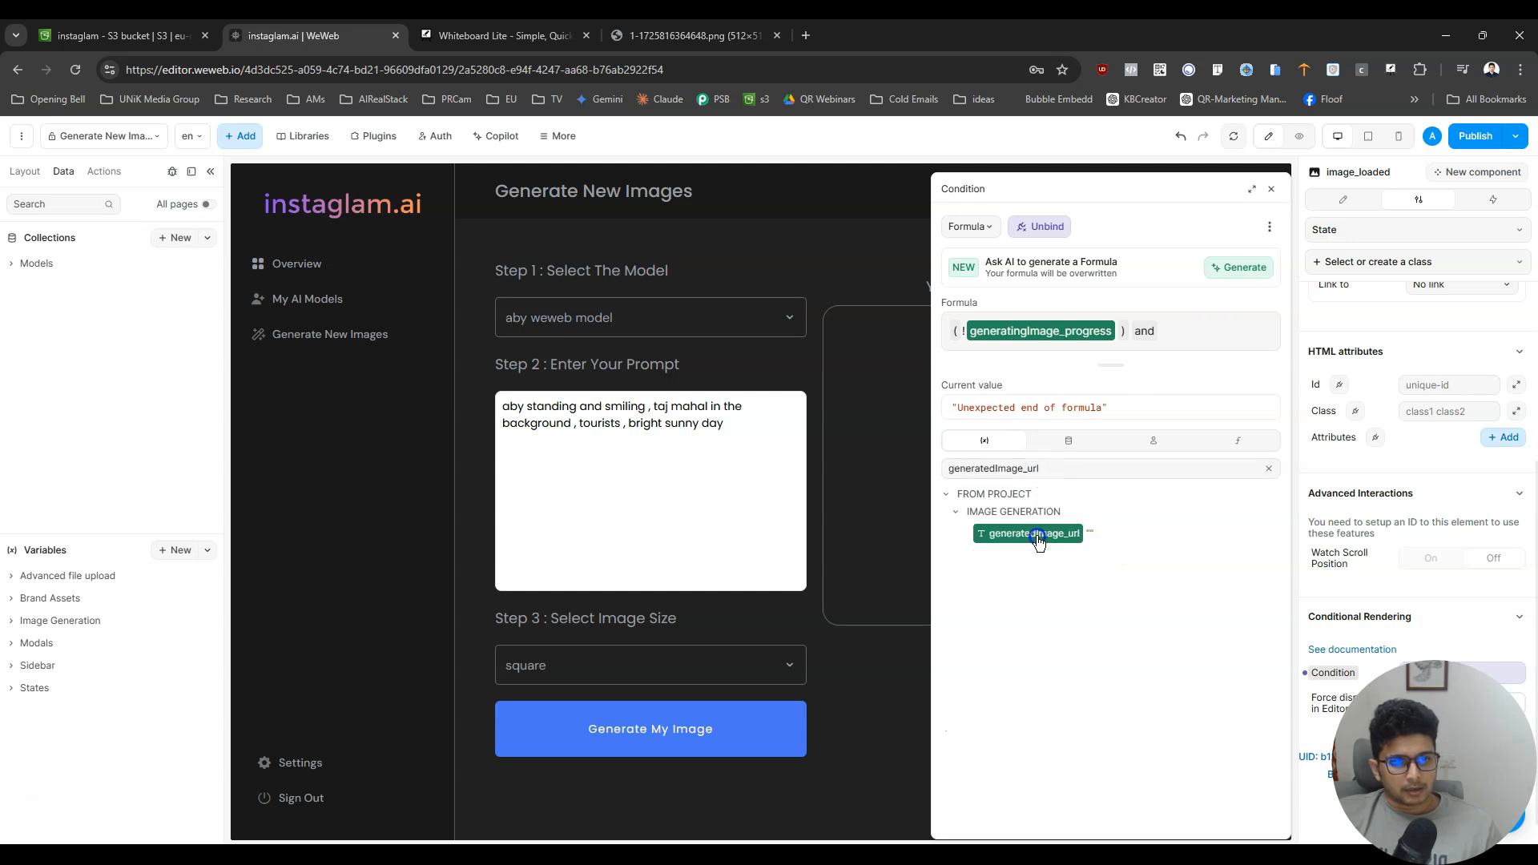
left_click(1037, 535)
type("(")
left_click(1184, 354)
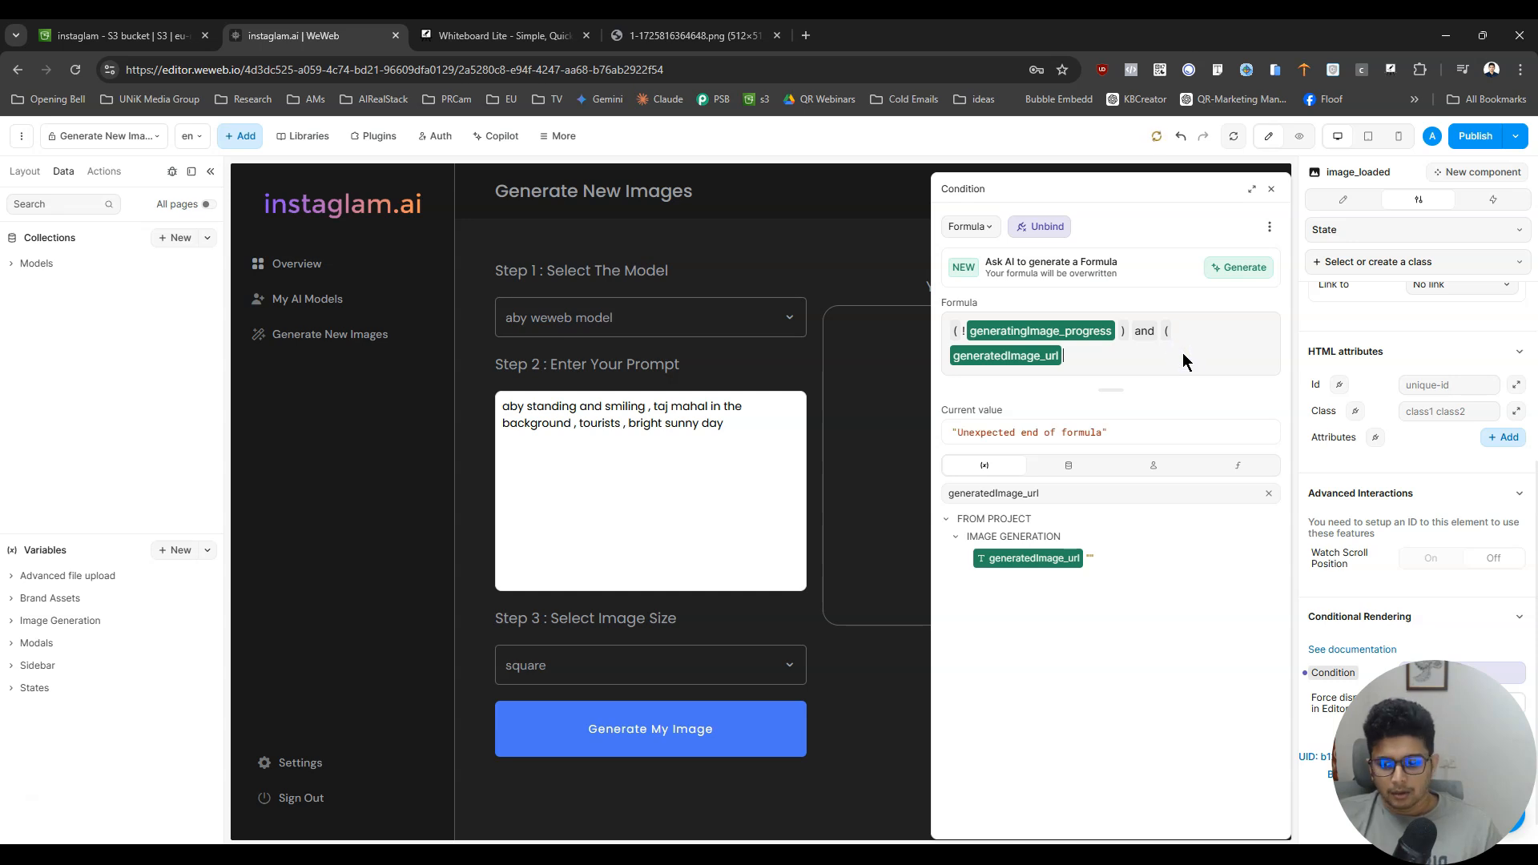
type("!= n")
type("u")
type("null\")")
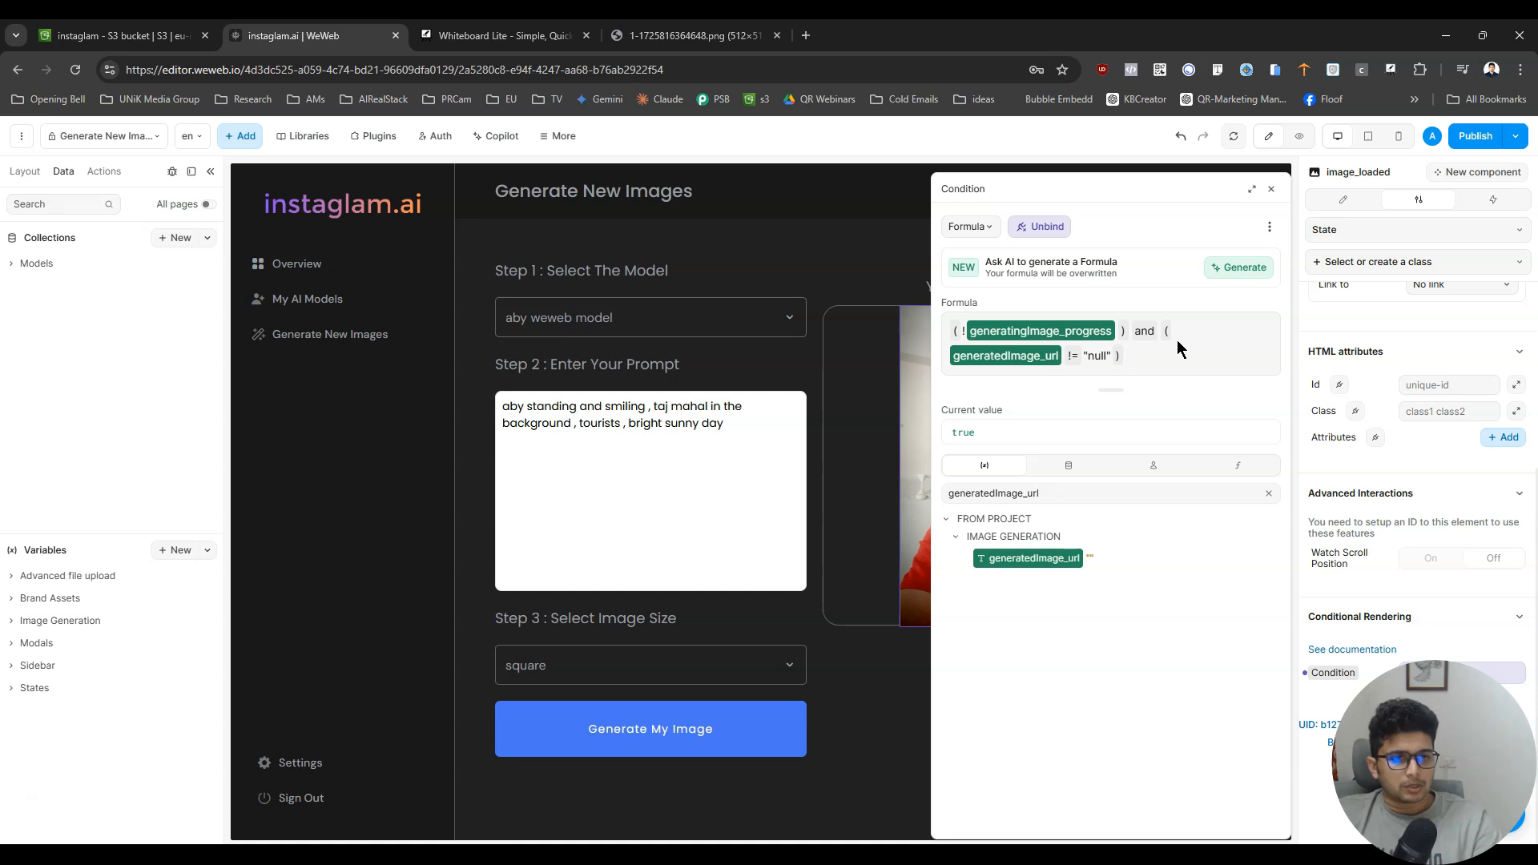
- Clear the generatedImage_url comparison from inside the second pair of parentheses, keeping the parentheses
key("BackSpace")
key("BackSpace")
key("BackSpace")
key("BackSpace")
key("BackSpace")
key("BackSpace")
key("BackSpace")
key("BackSpace")
key("BackSpace")
key("BackSpace")
key("BackSpace")
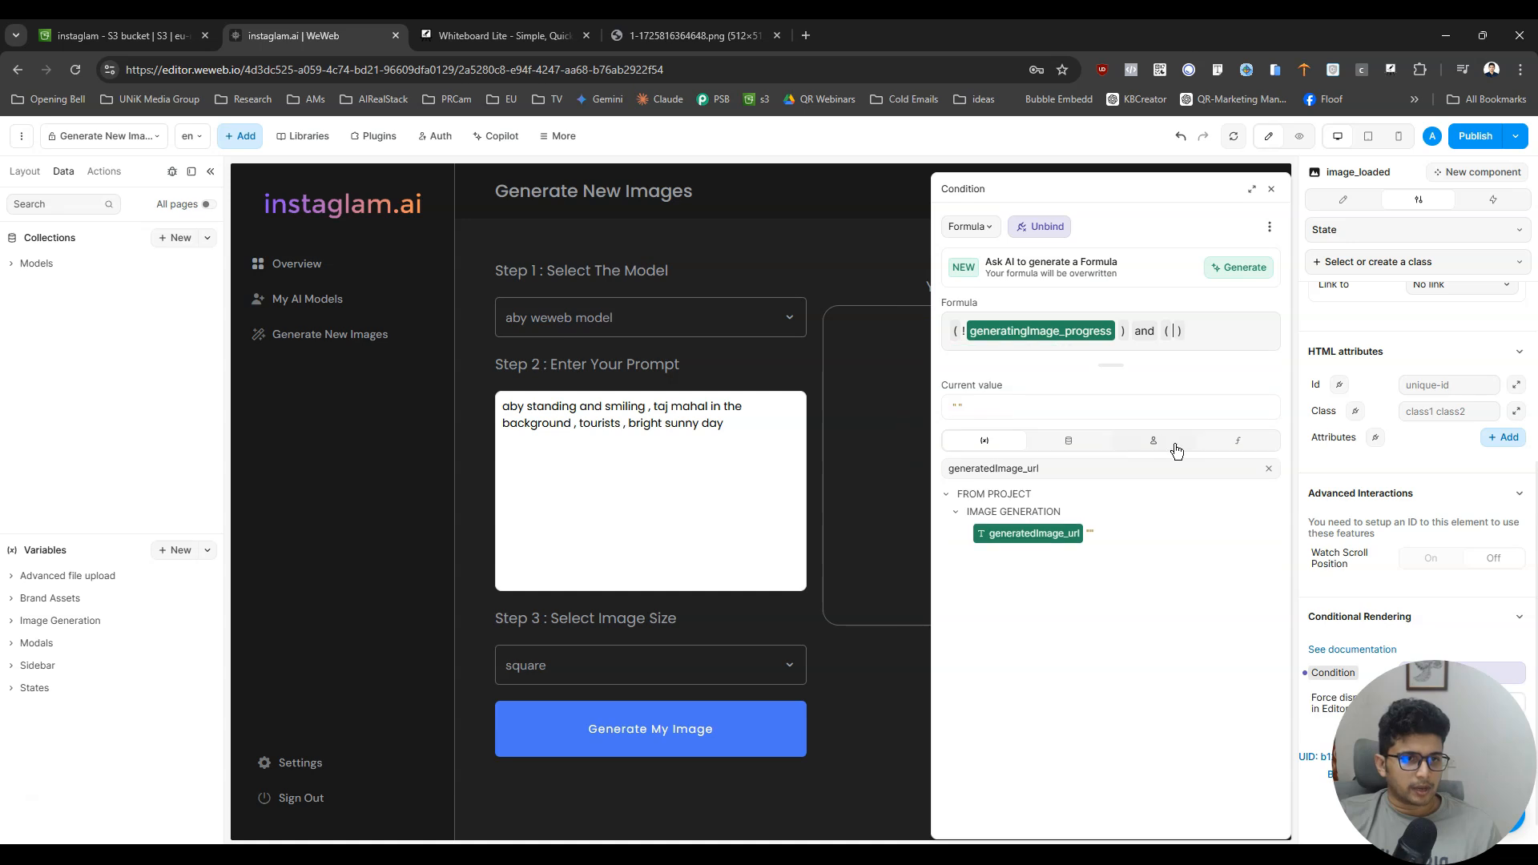
left_click(1264, 440)
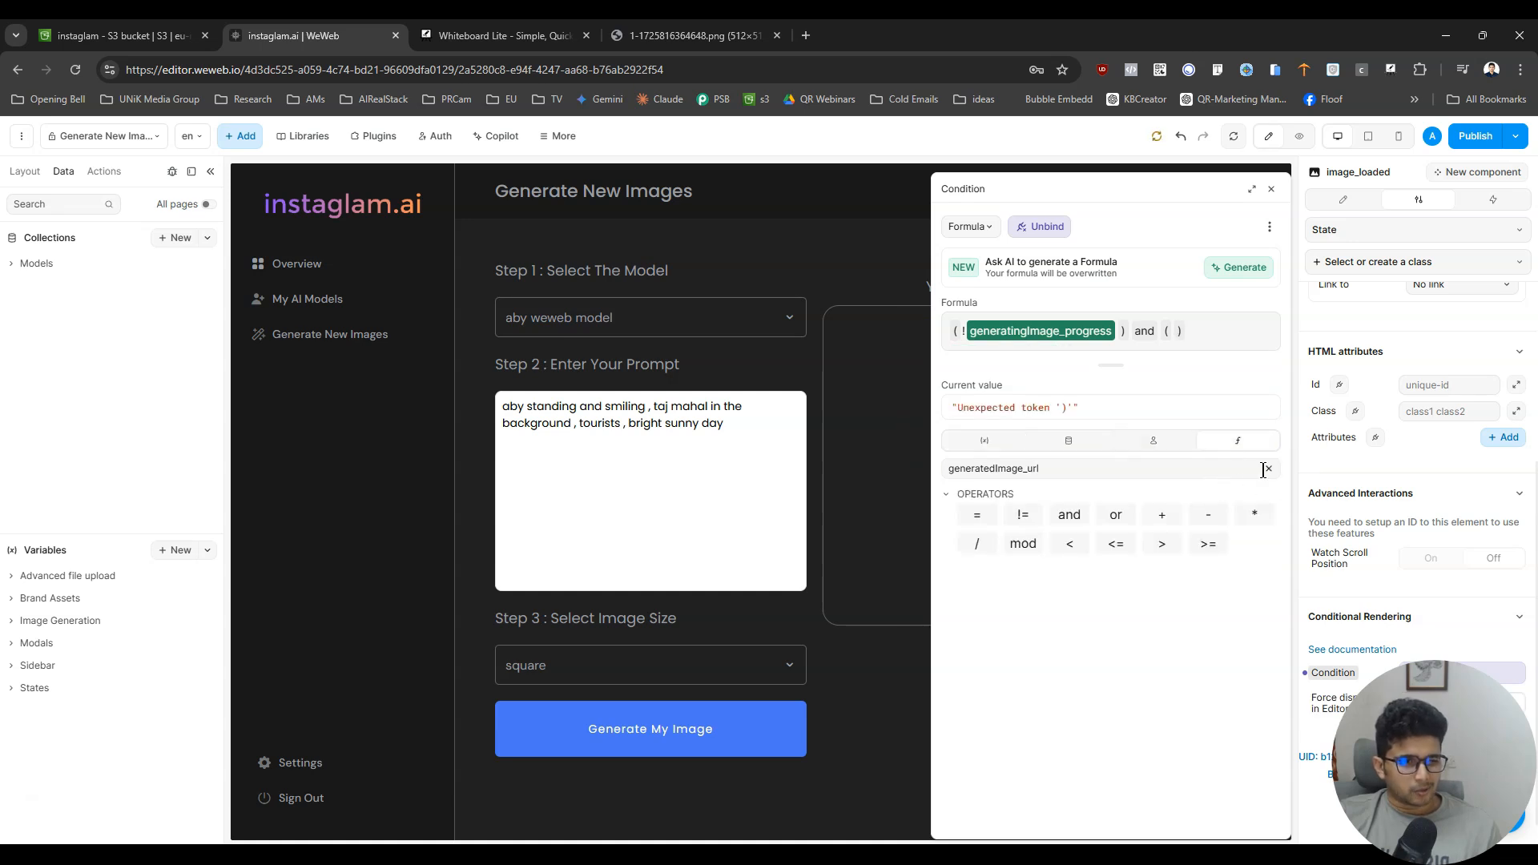
left_click(1266, 468)
left_click(1199, 469)
type("null")
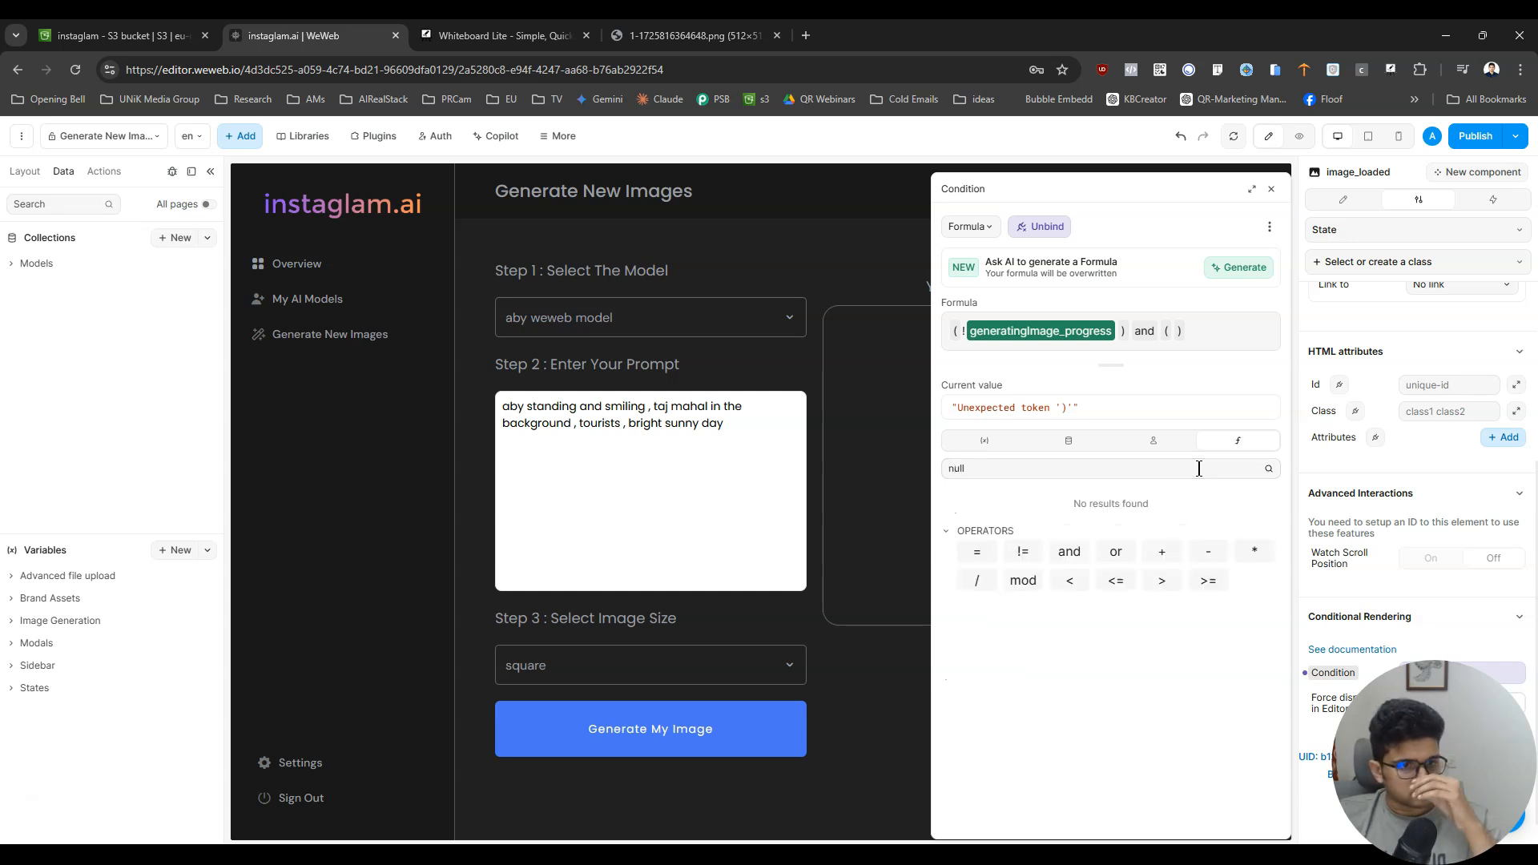
key("BackSpace")
key("BackSpace")
key("BackSpace")
type("empty")
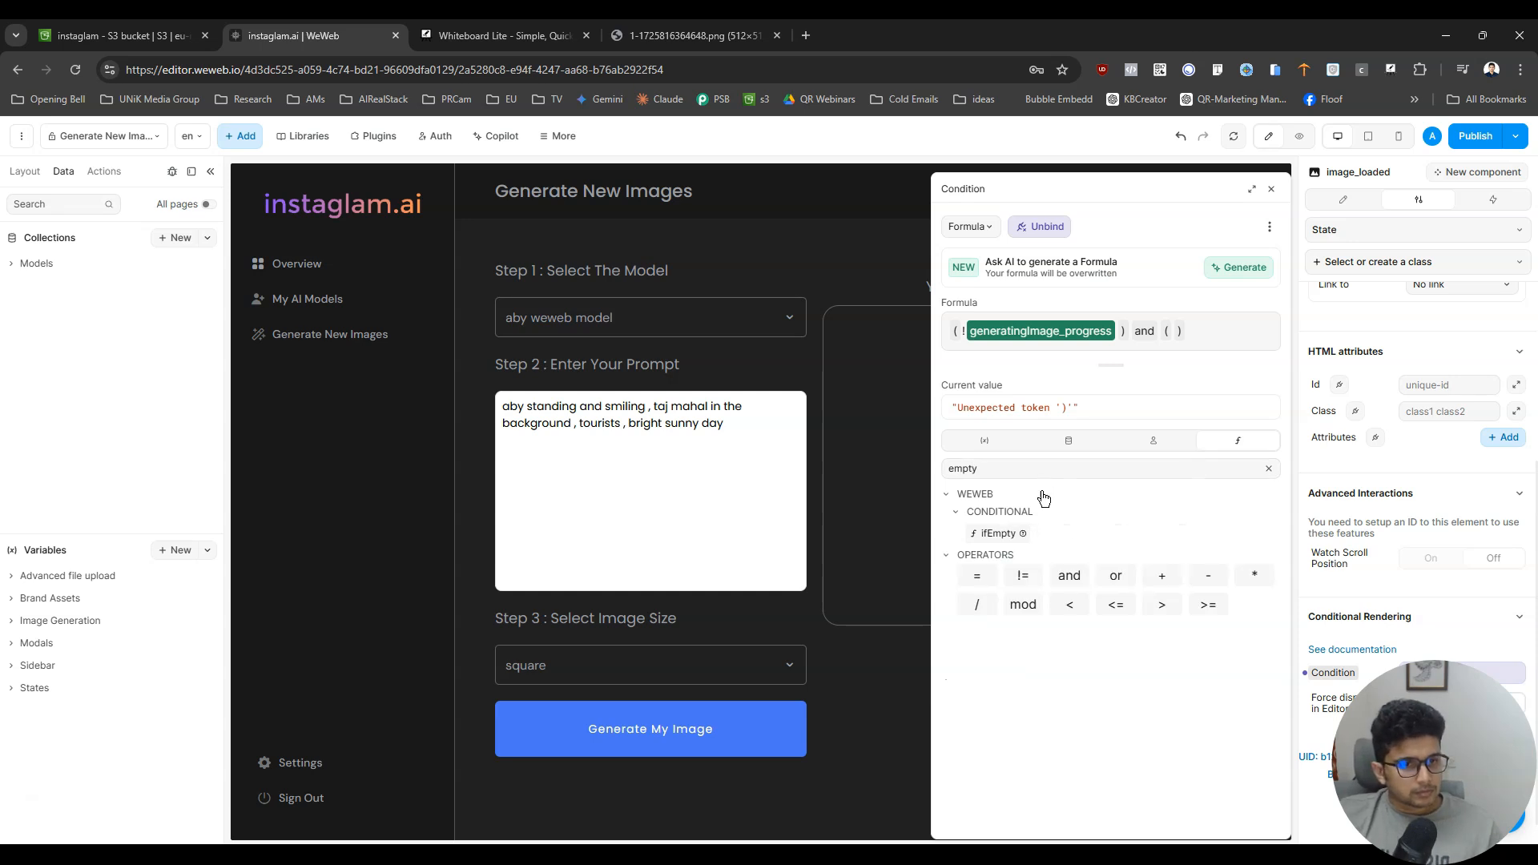
left_click(997, 534)
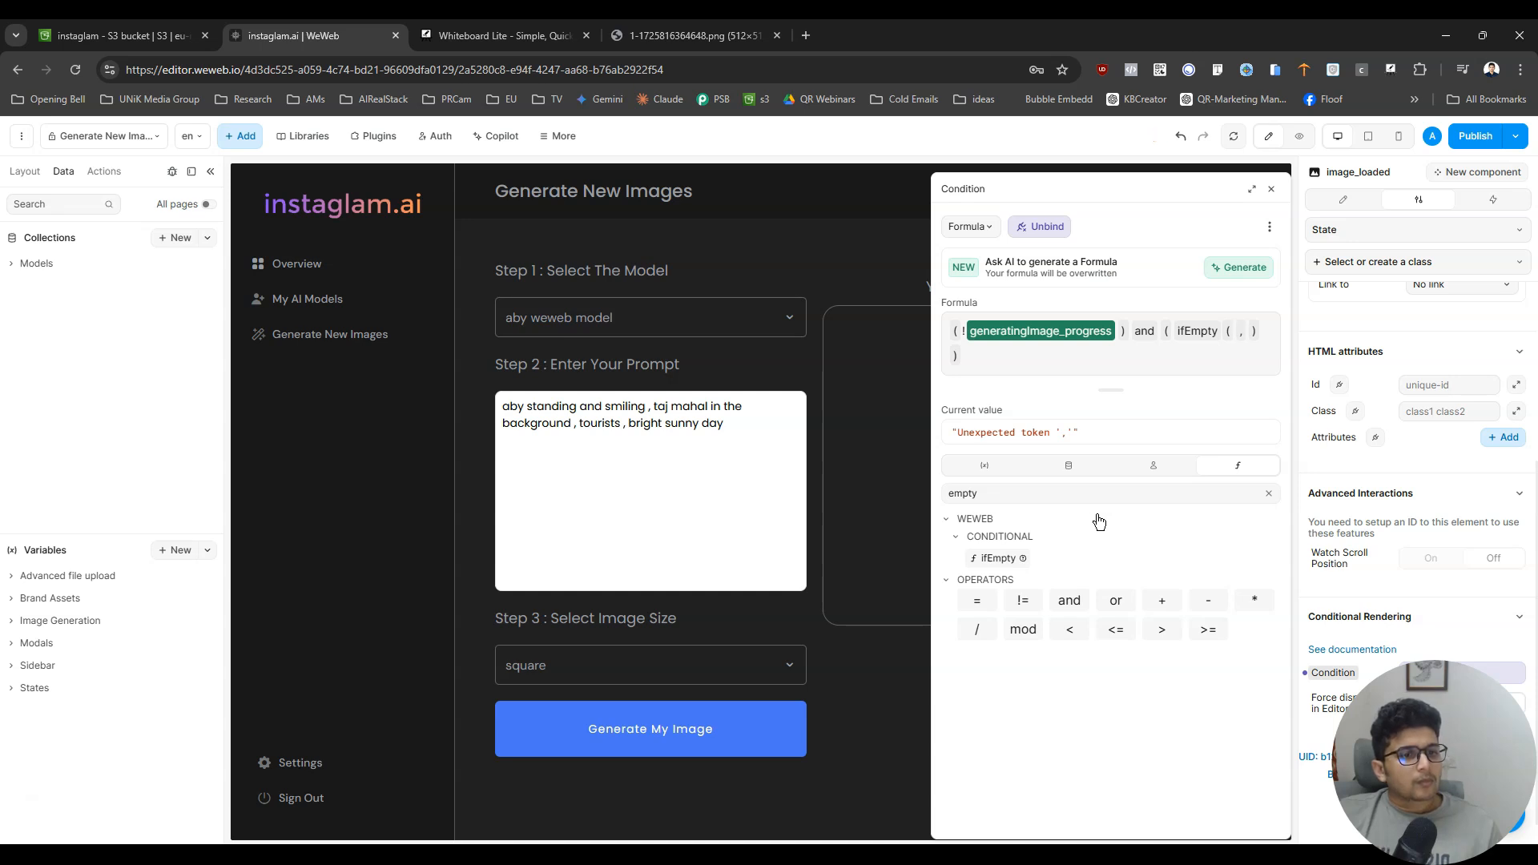
key("BackSpace")
key("BackSpace")
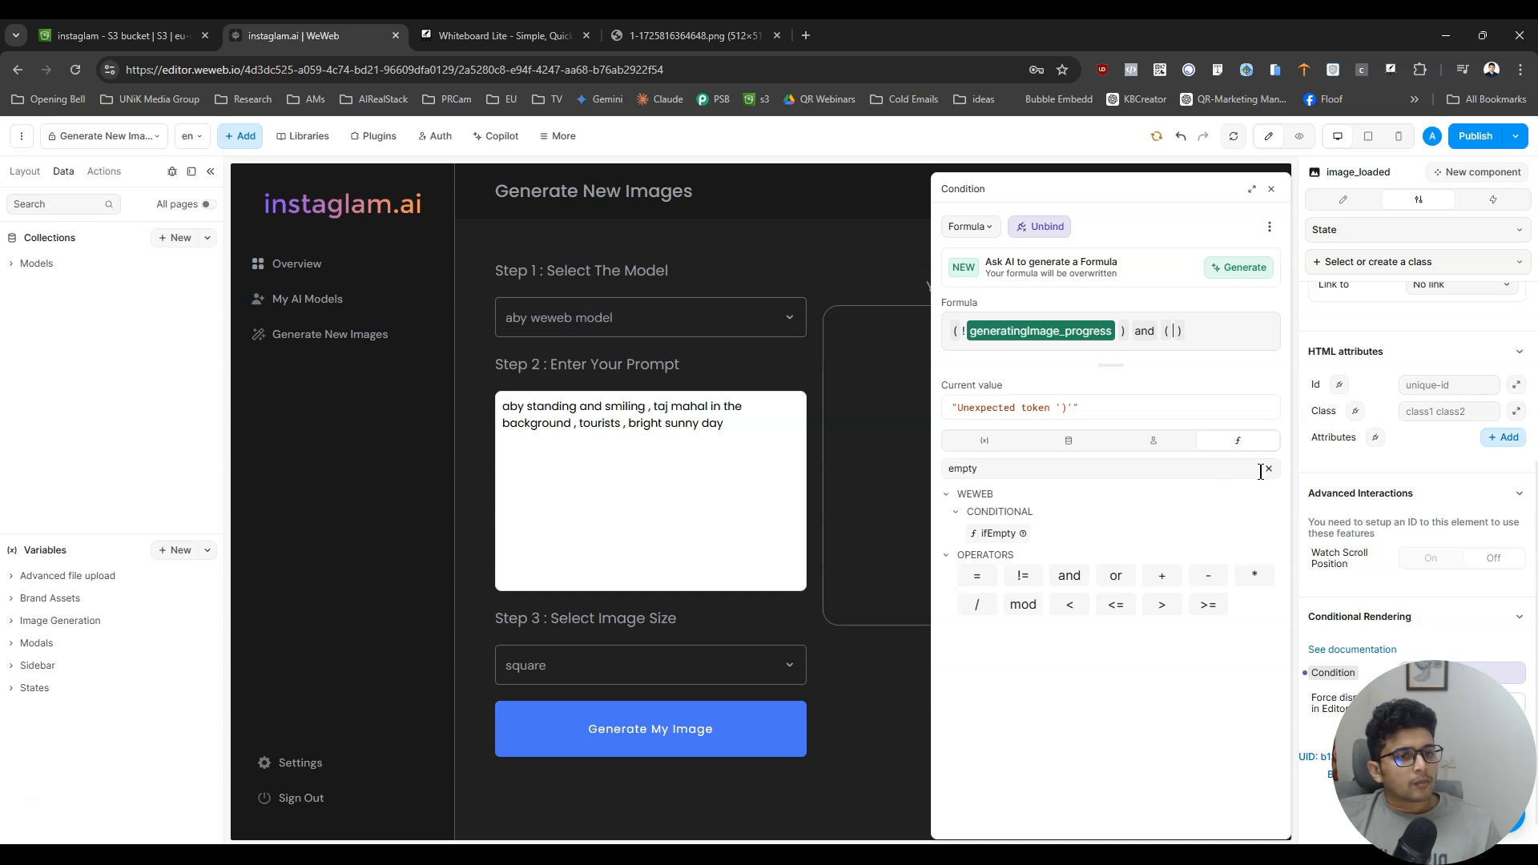
left_click(1268, 468)
type("bl")
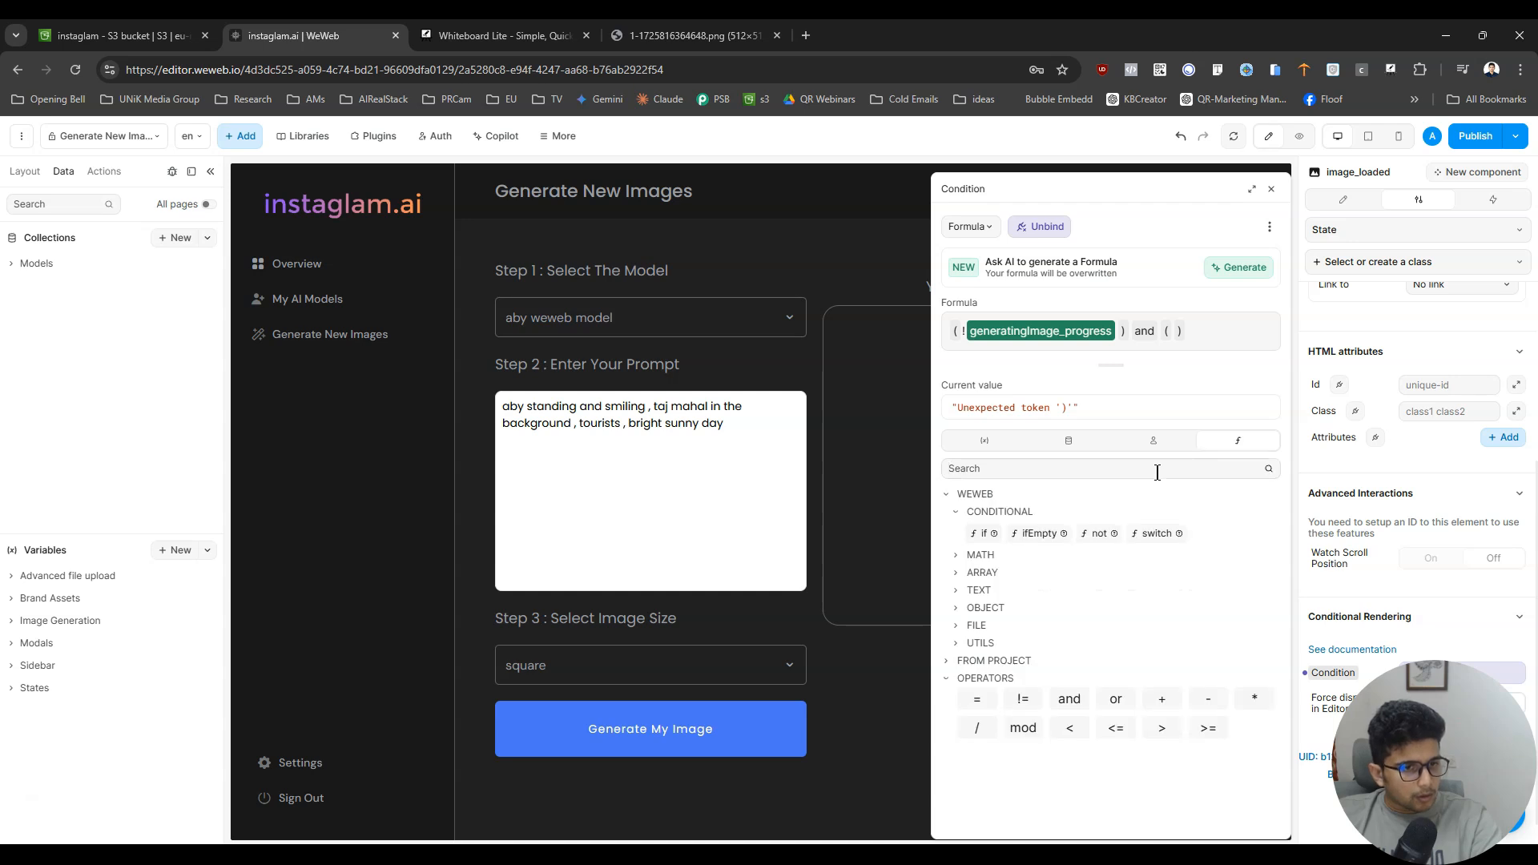
left_click(1039, 533)
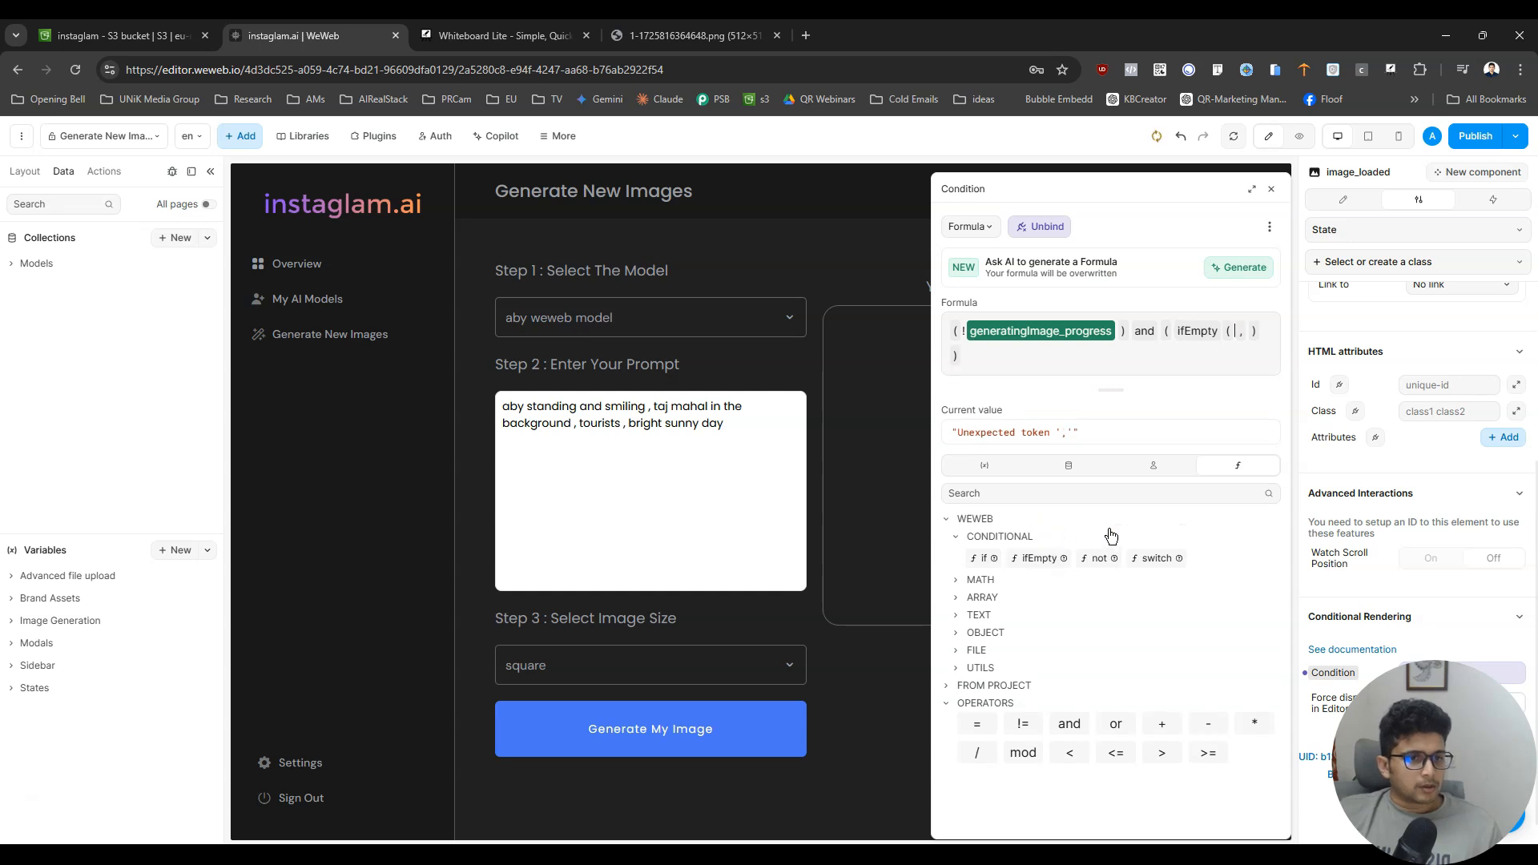
key("BackSpace")
key("BackSpace")
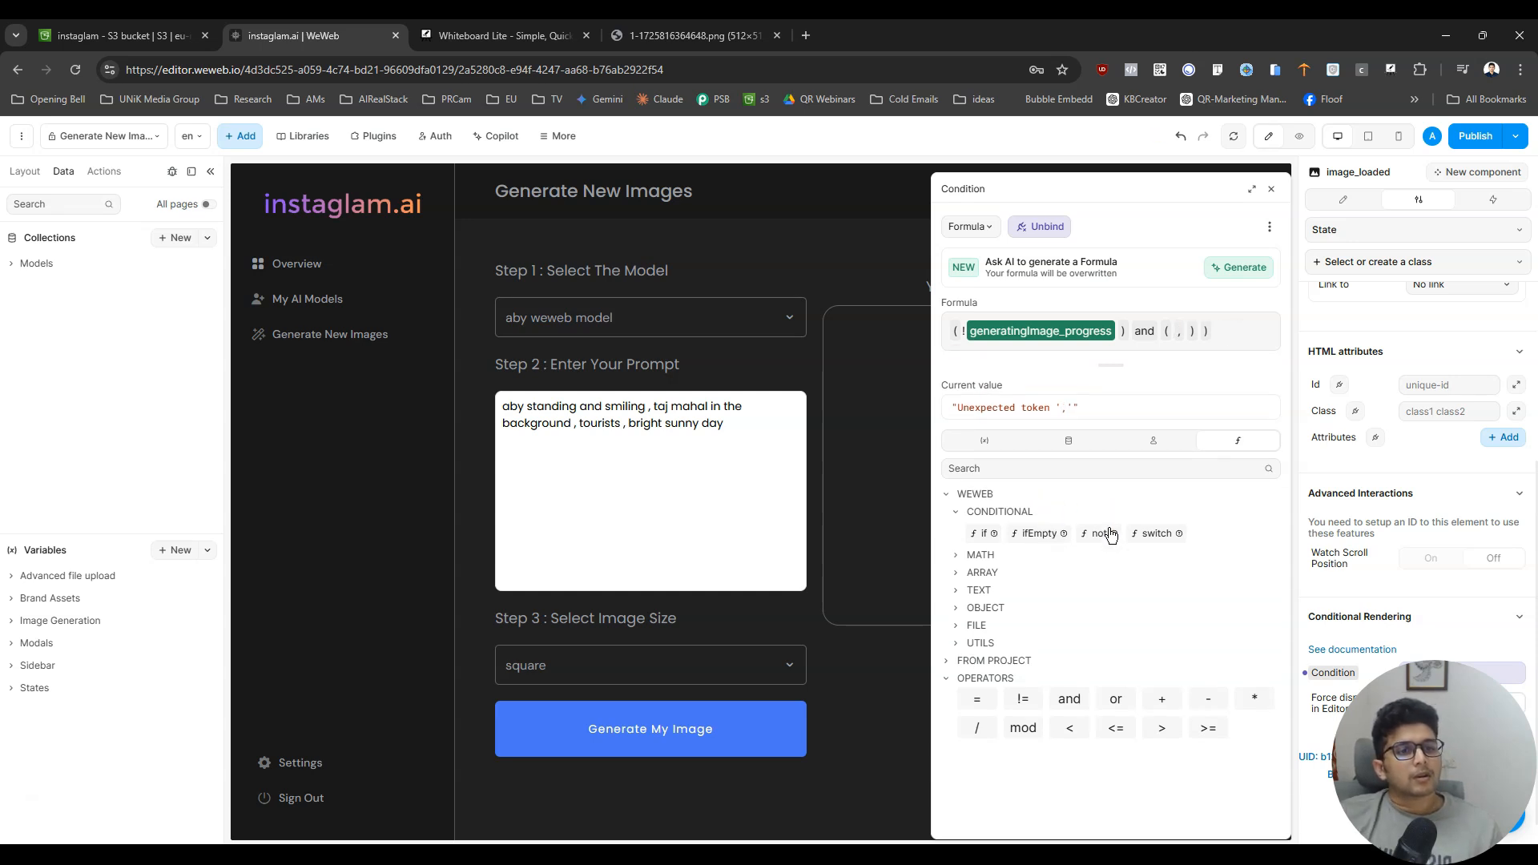
left_click(1107, 535)
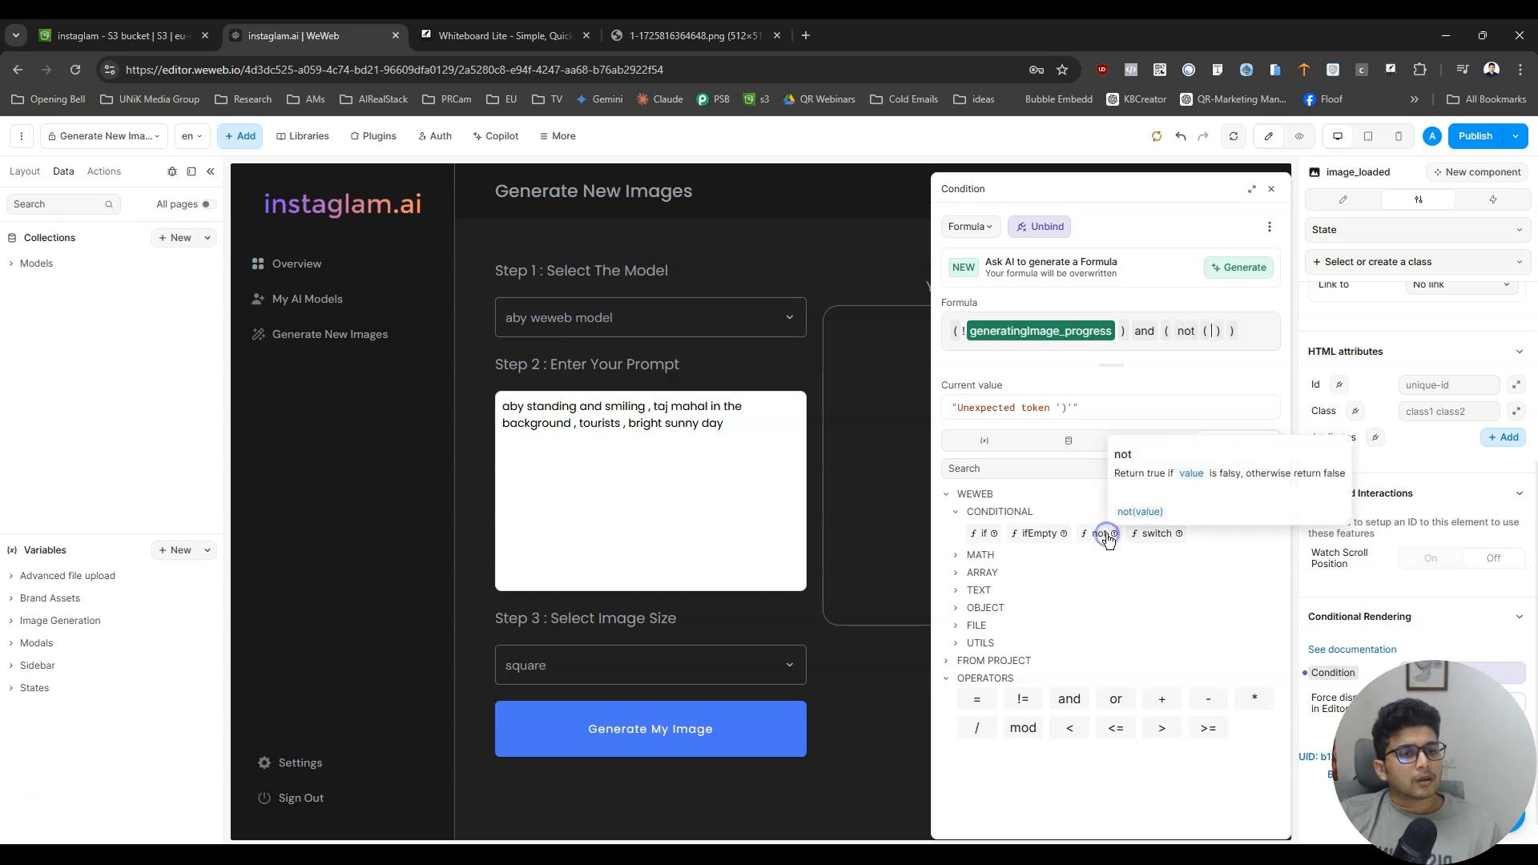
key("BackSpace")
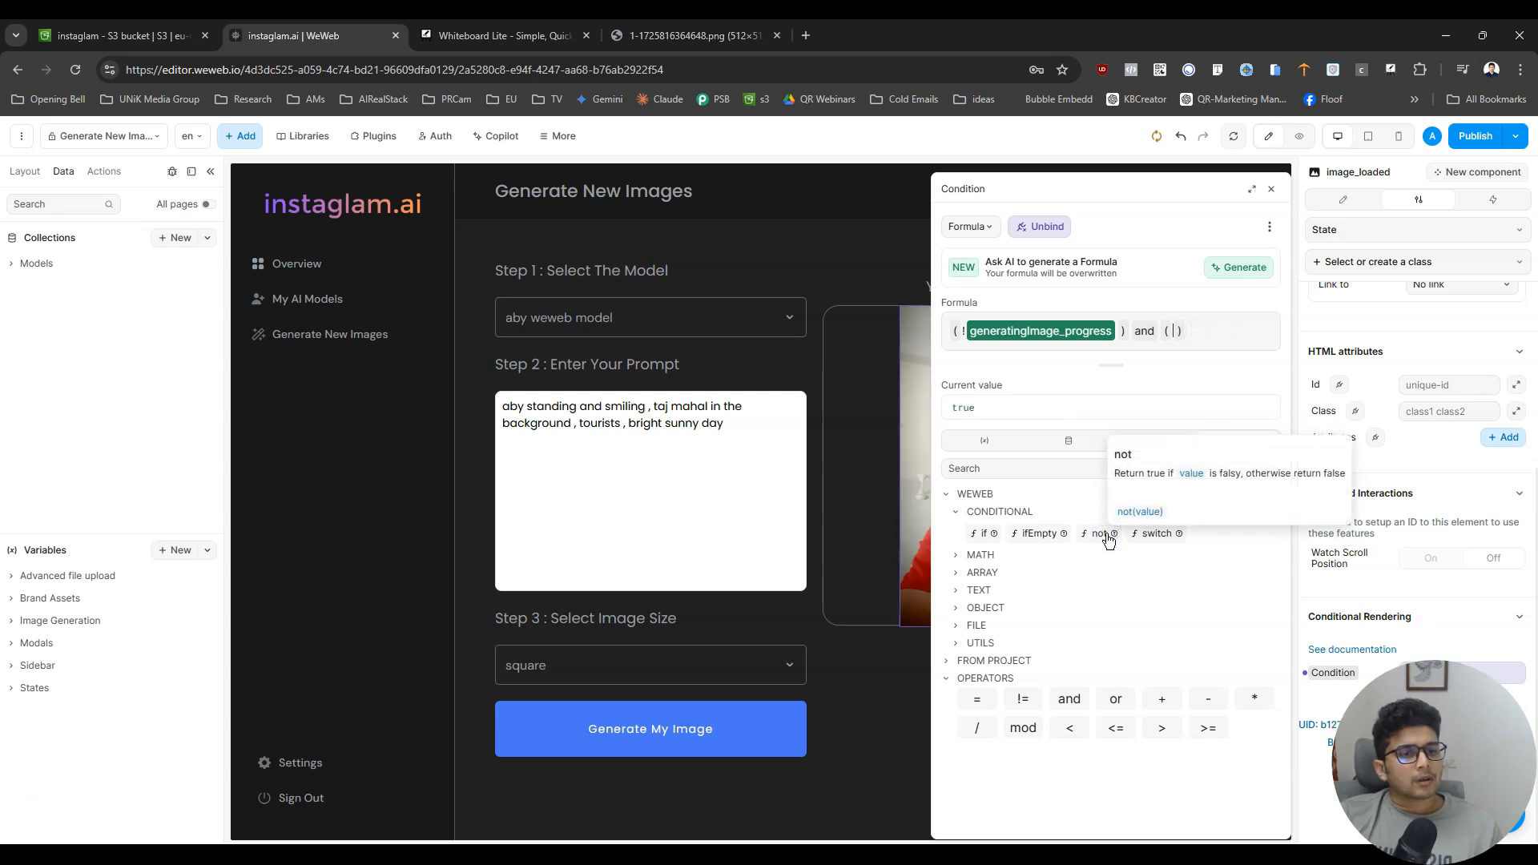
- Complete image_loaded's condition by inserting generatedImage_url != "" inside the empty second parentheses
left_click(991, 470)
type("ur")
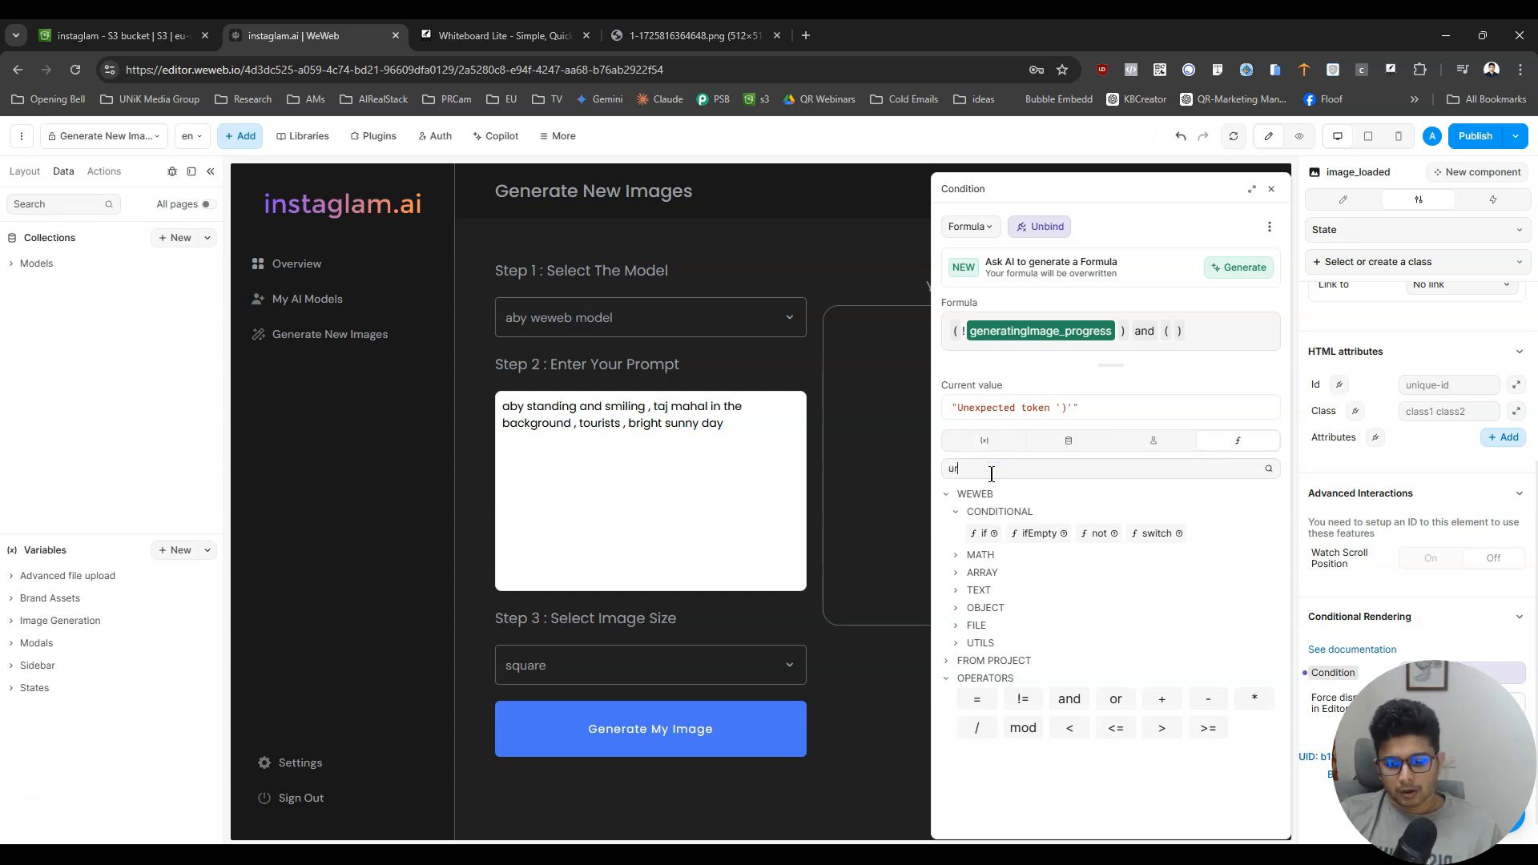
type("l")
left_click(984, 439)
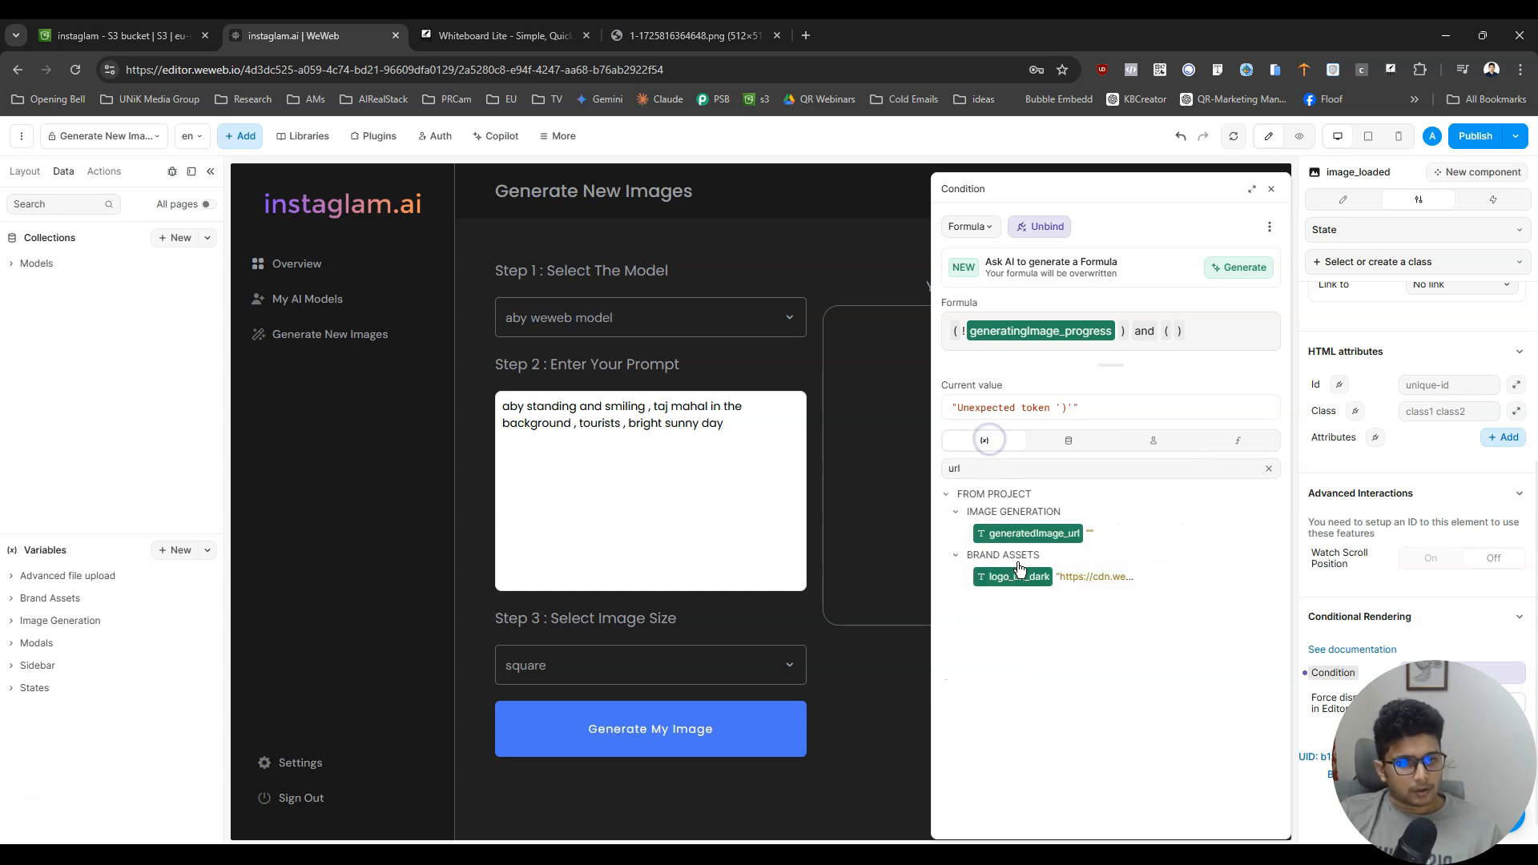
left_click(1029, 533)
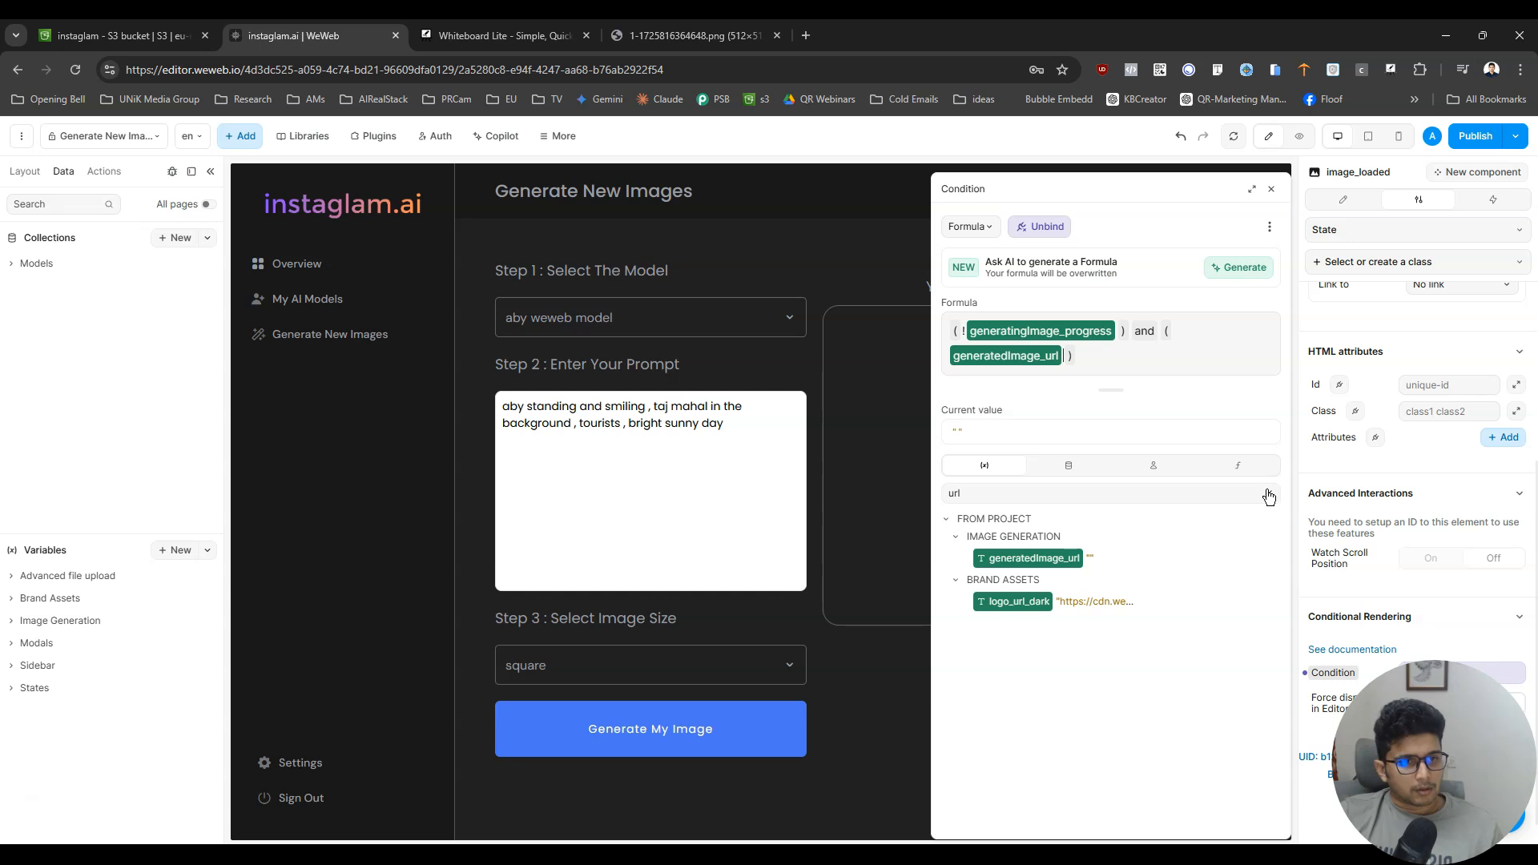
type("!= ")
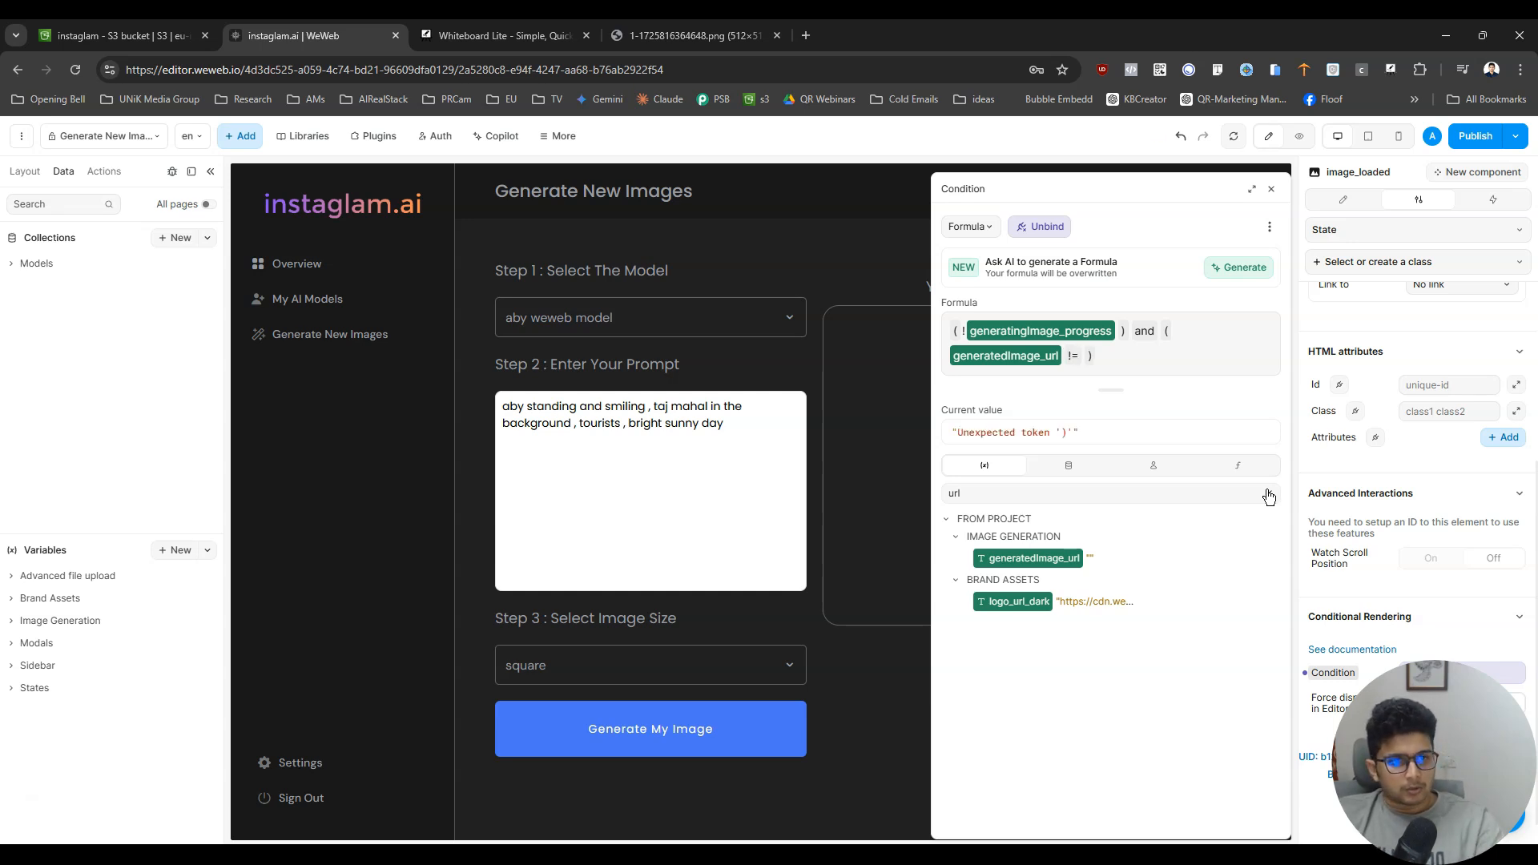
type("\"\"")
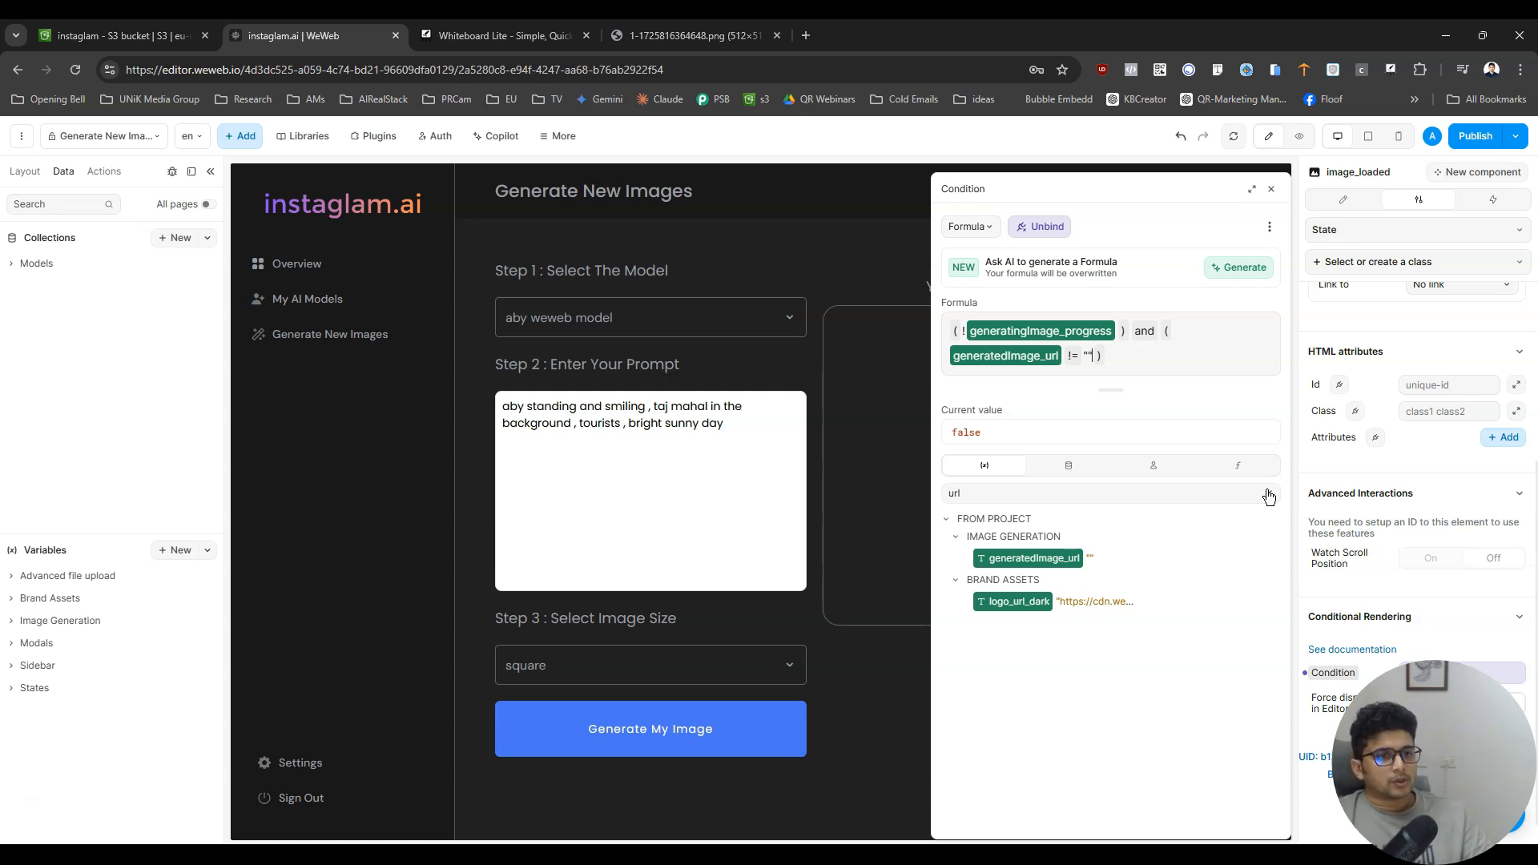
- Preview the Generate New Images page to check the image area, and return to edit mode
left_click(1299, 136)
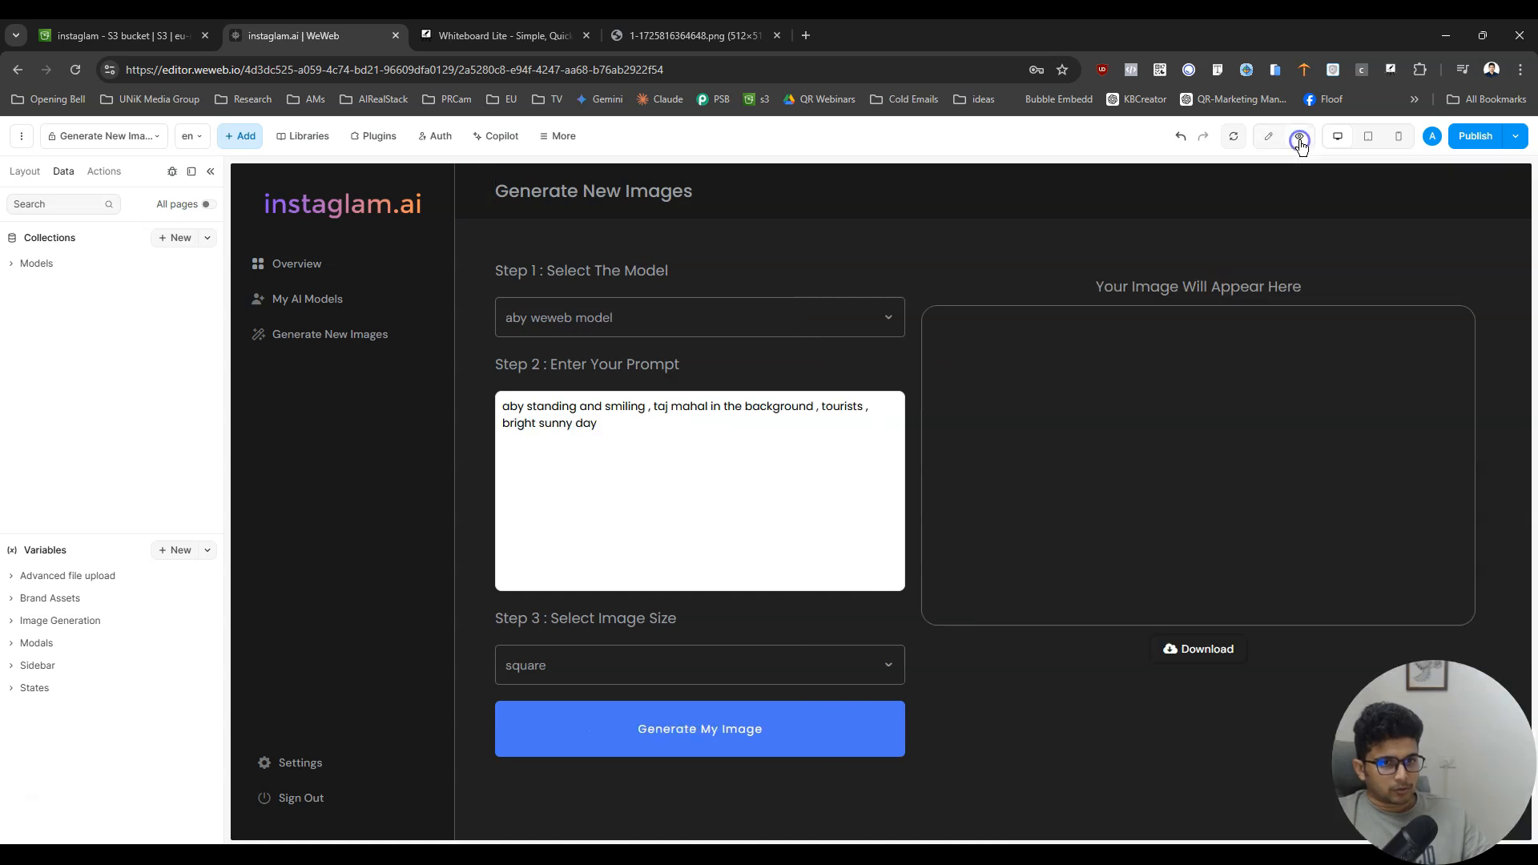
left_click(24, 171)
left_click(63, 171)
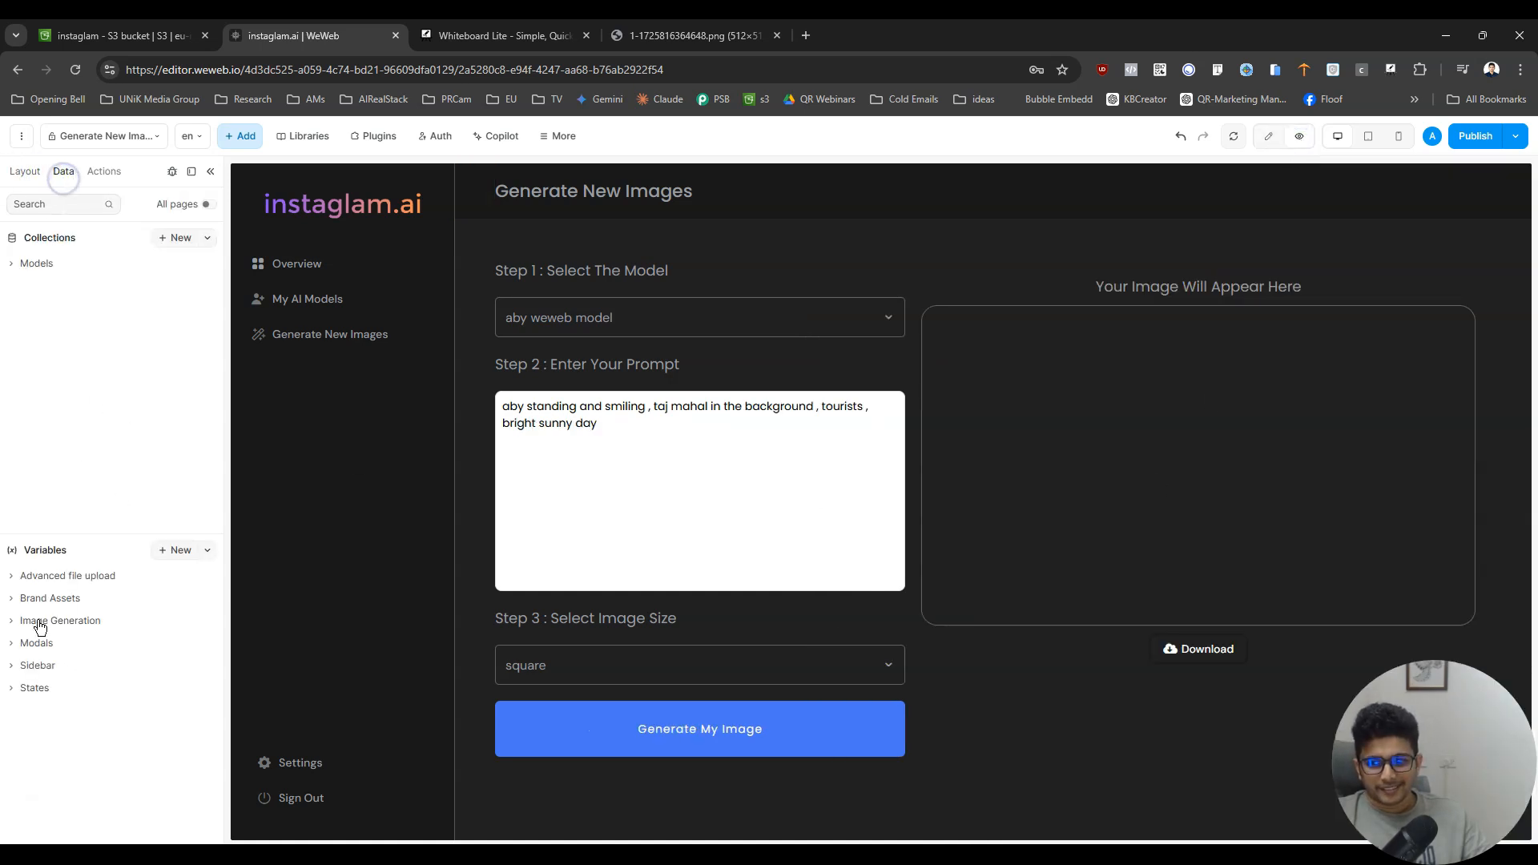
left_click(25, 170)
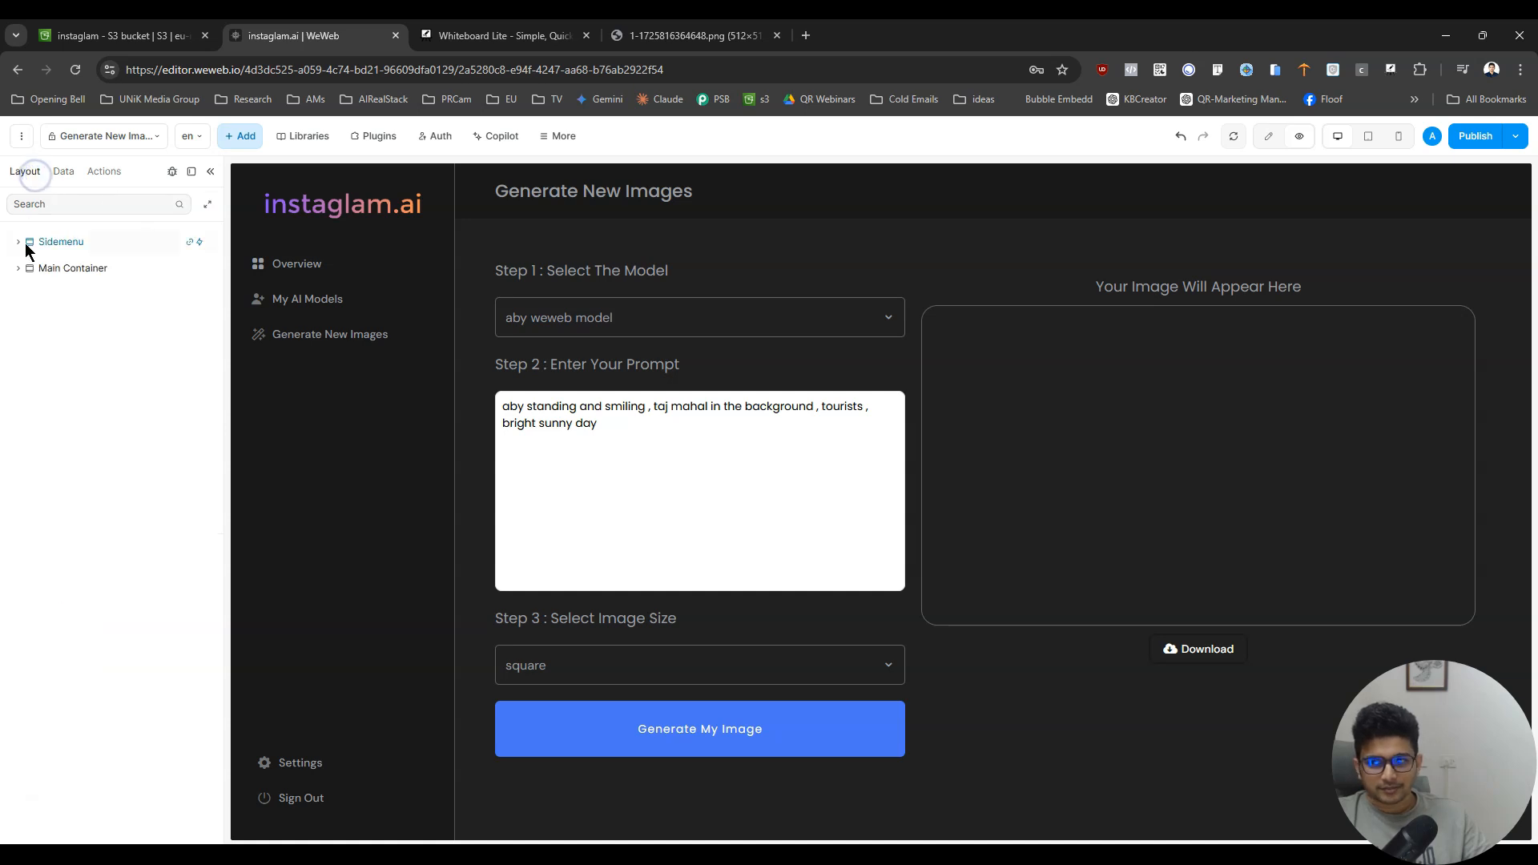
left_click(17, 269)
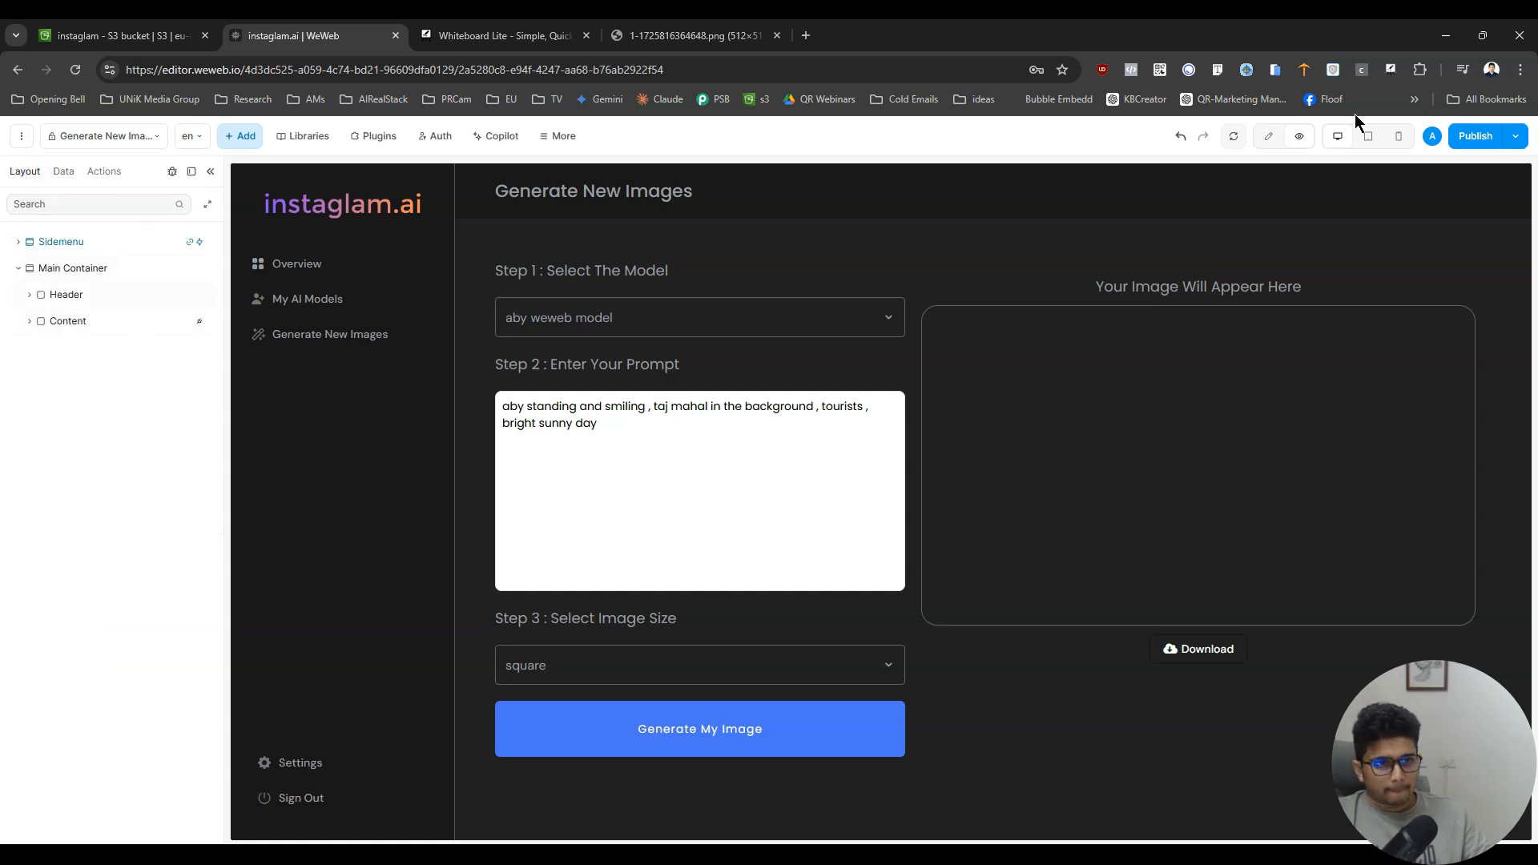
left_click(1268, 136)
- Bind the image source of the image_loaded element to the generatedImage_url variable
left_click(1130, 401)
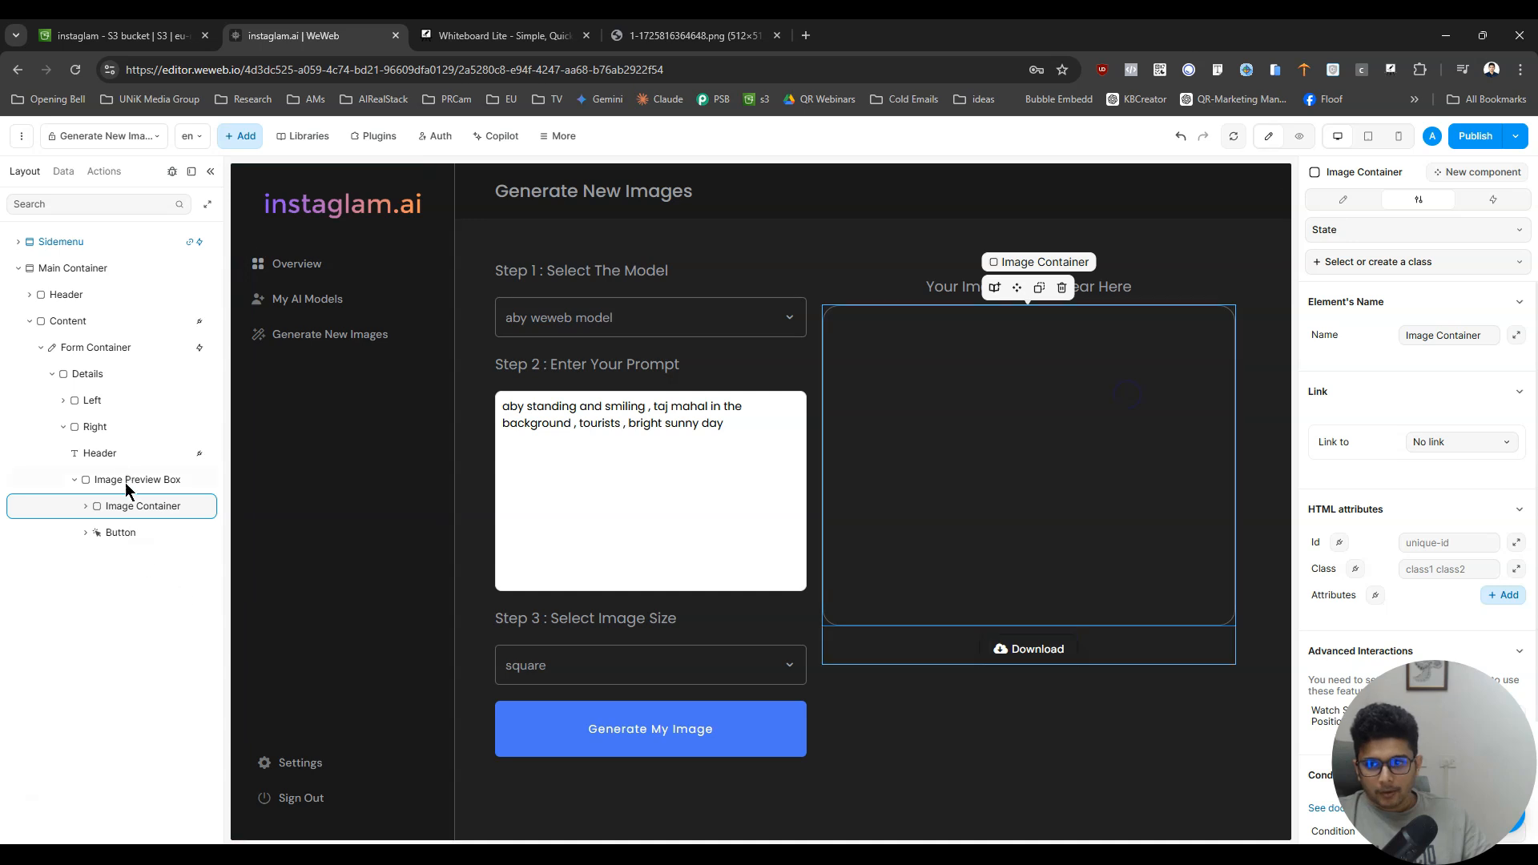
left_click(136, 559)
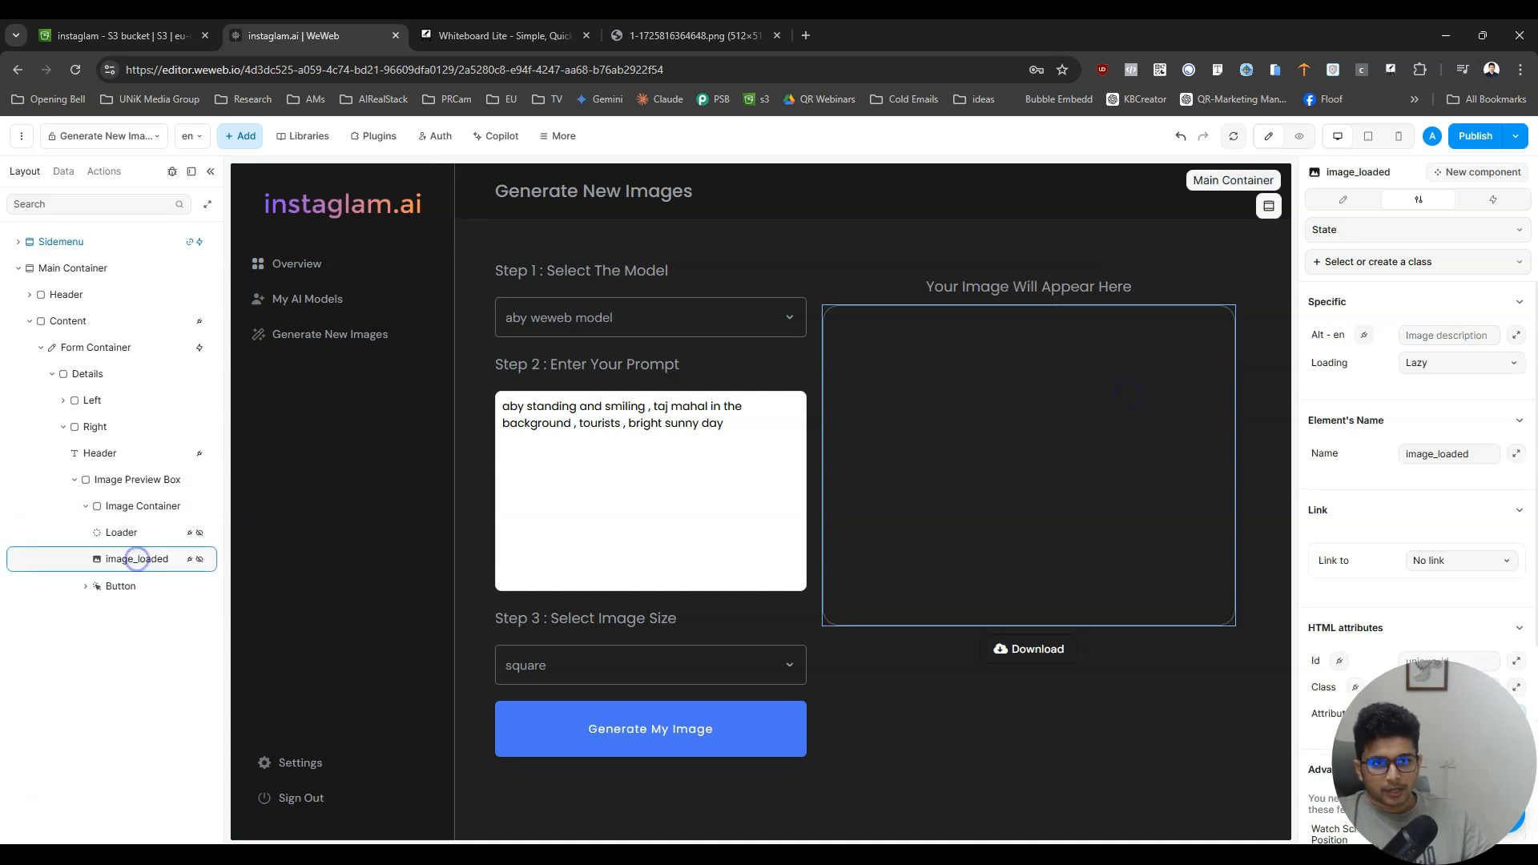
left_click(1462, 362)
left_click(1435, 412)
left_click(1324, 207)
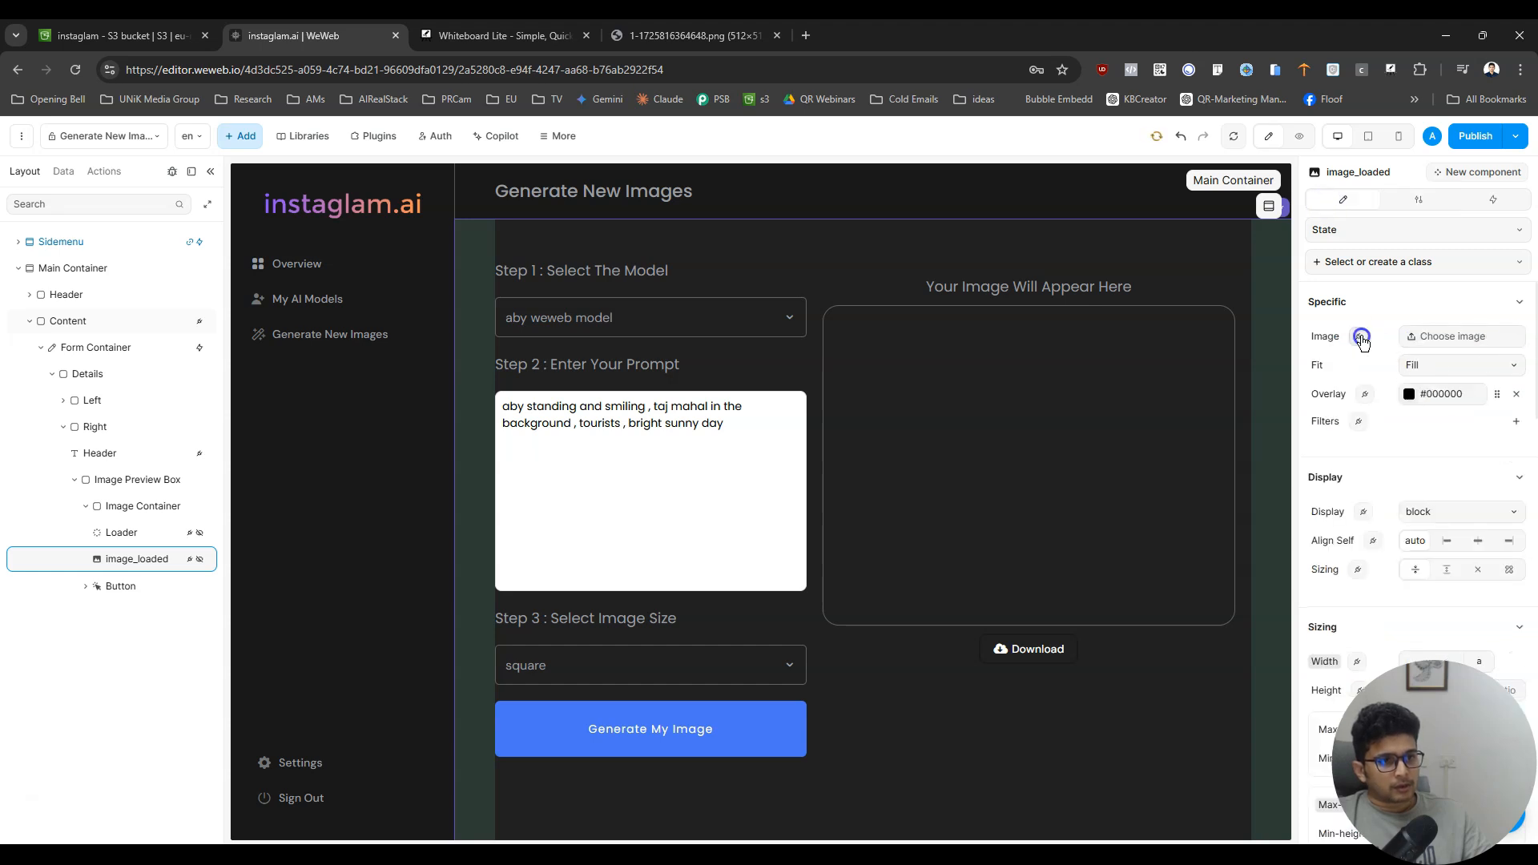
left_click(1359, 336)
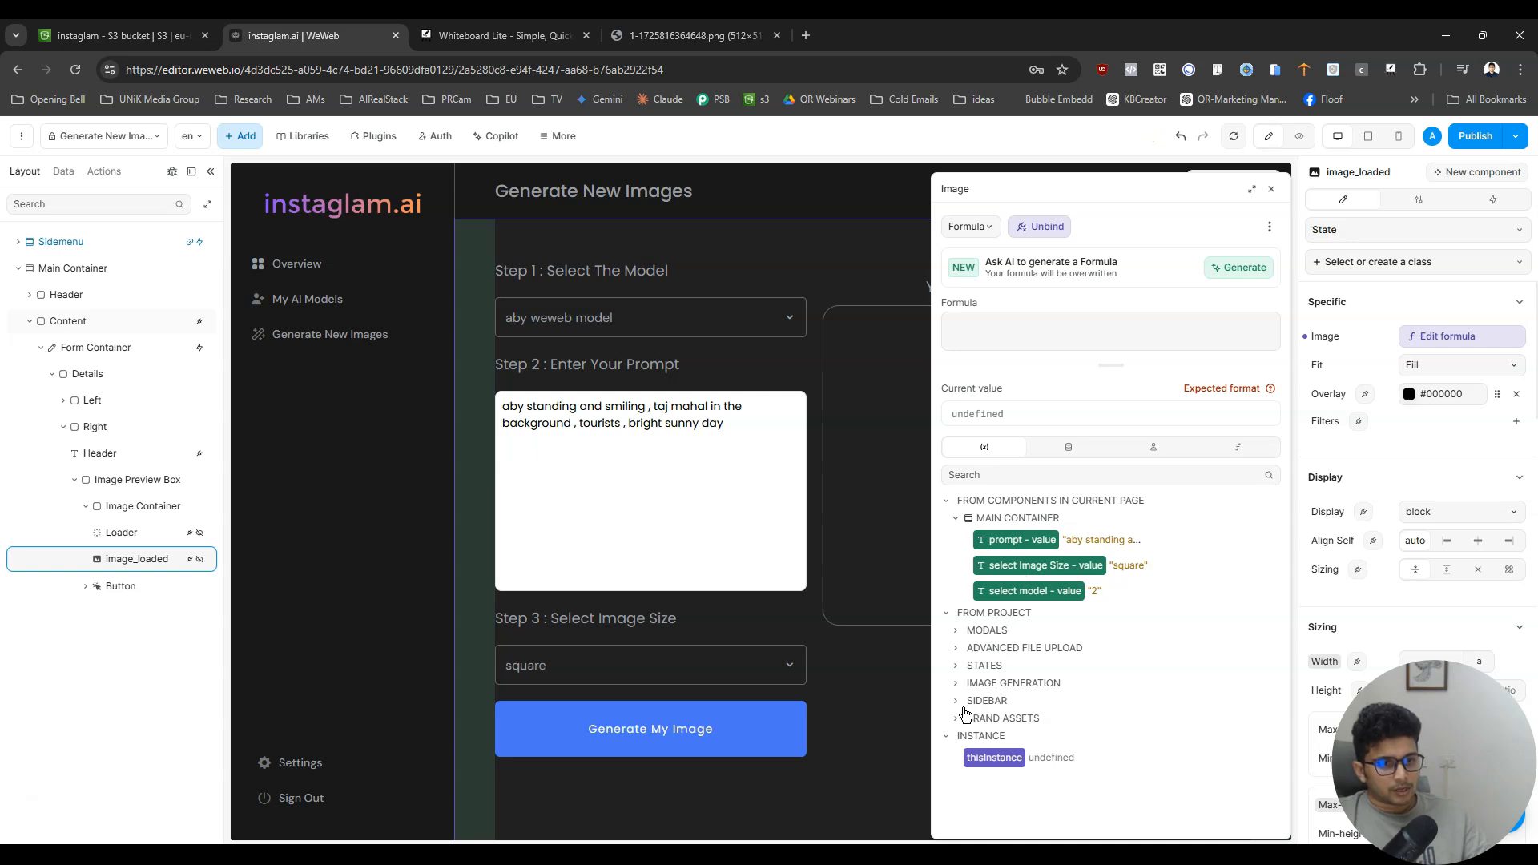
left_click(957, 684)
left_click(1030, 705)
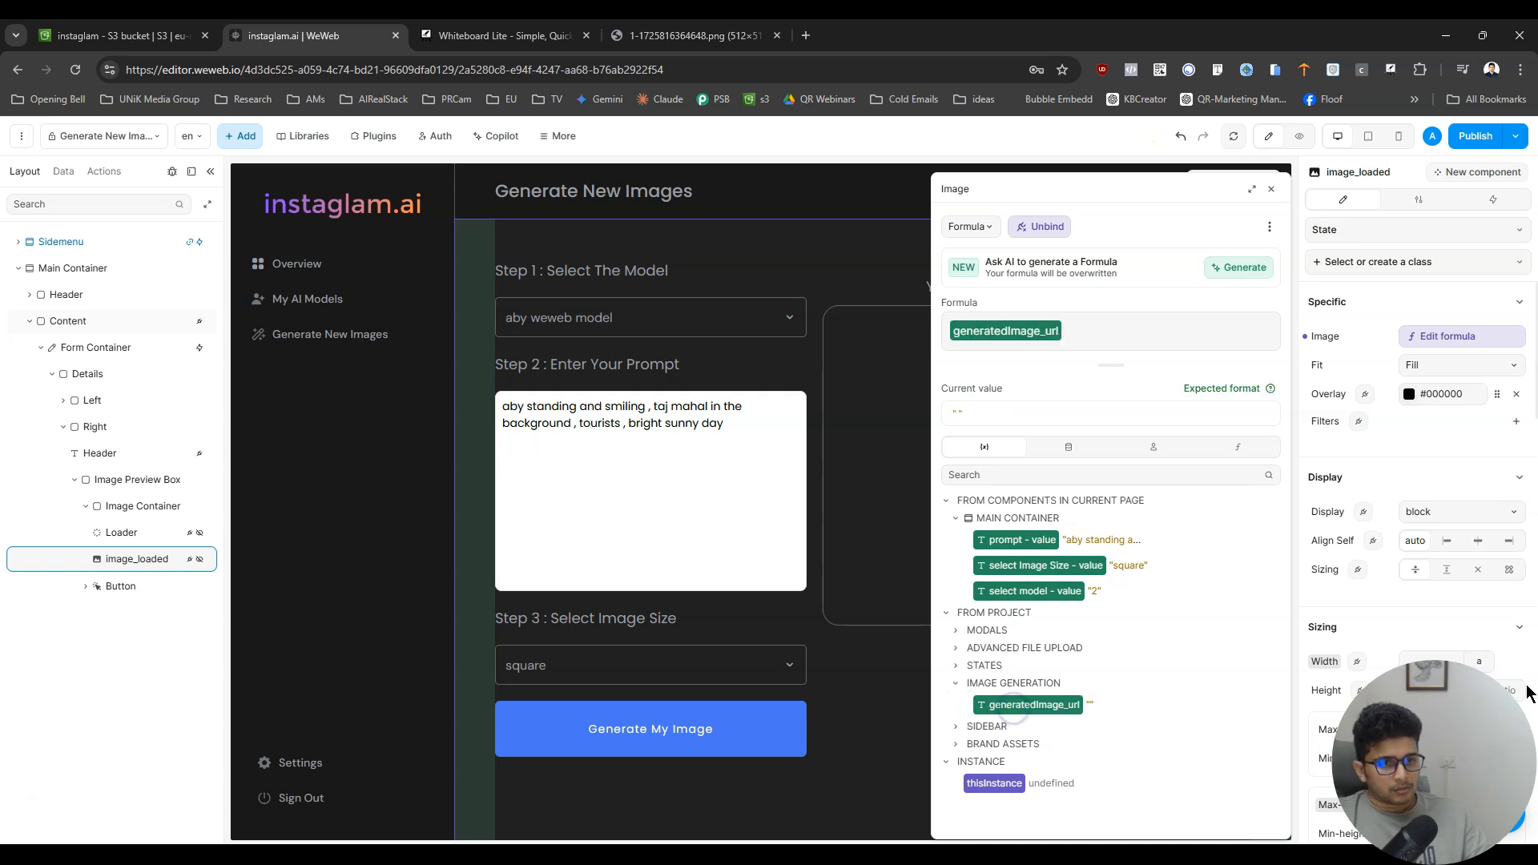
left_click(1451, 343)
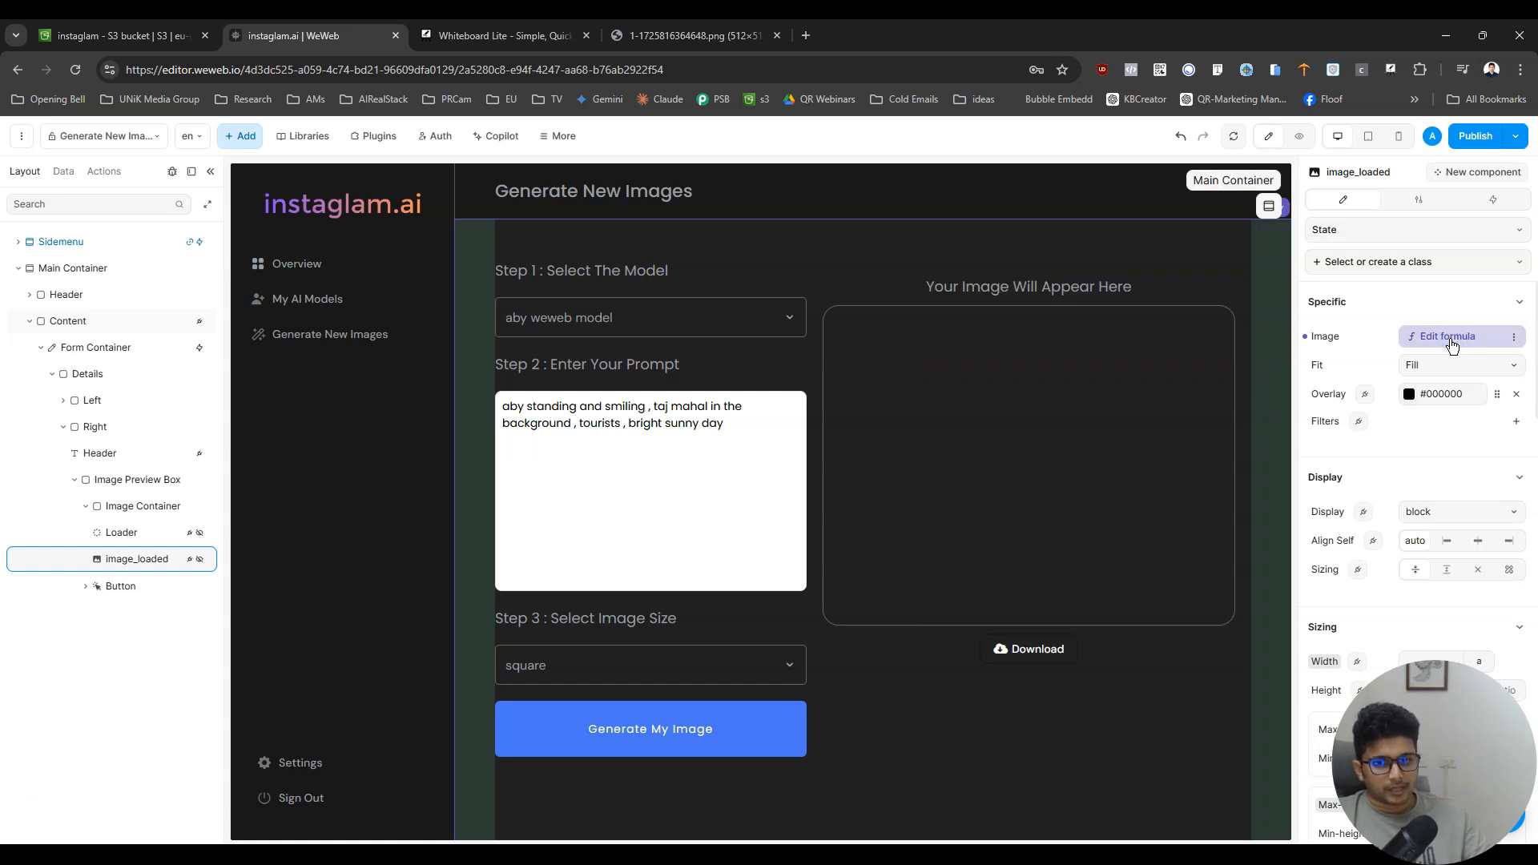
- Open the form container's Build Model Button Click workflow, starting from the Generate My Image button
left_click(772, 727)
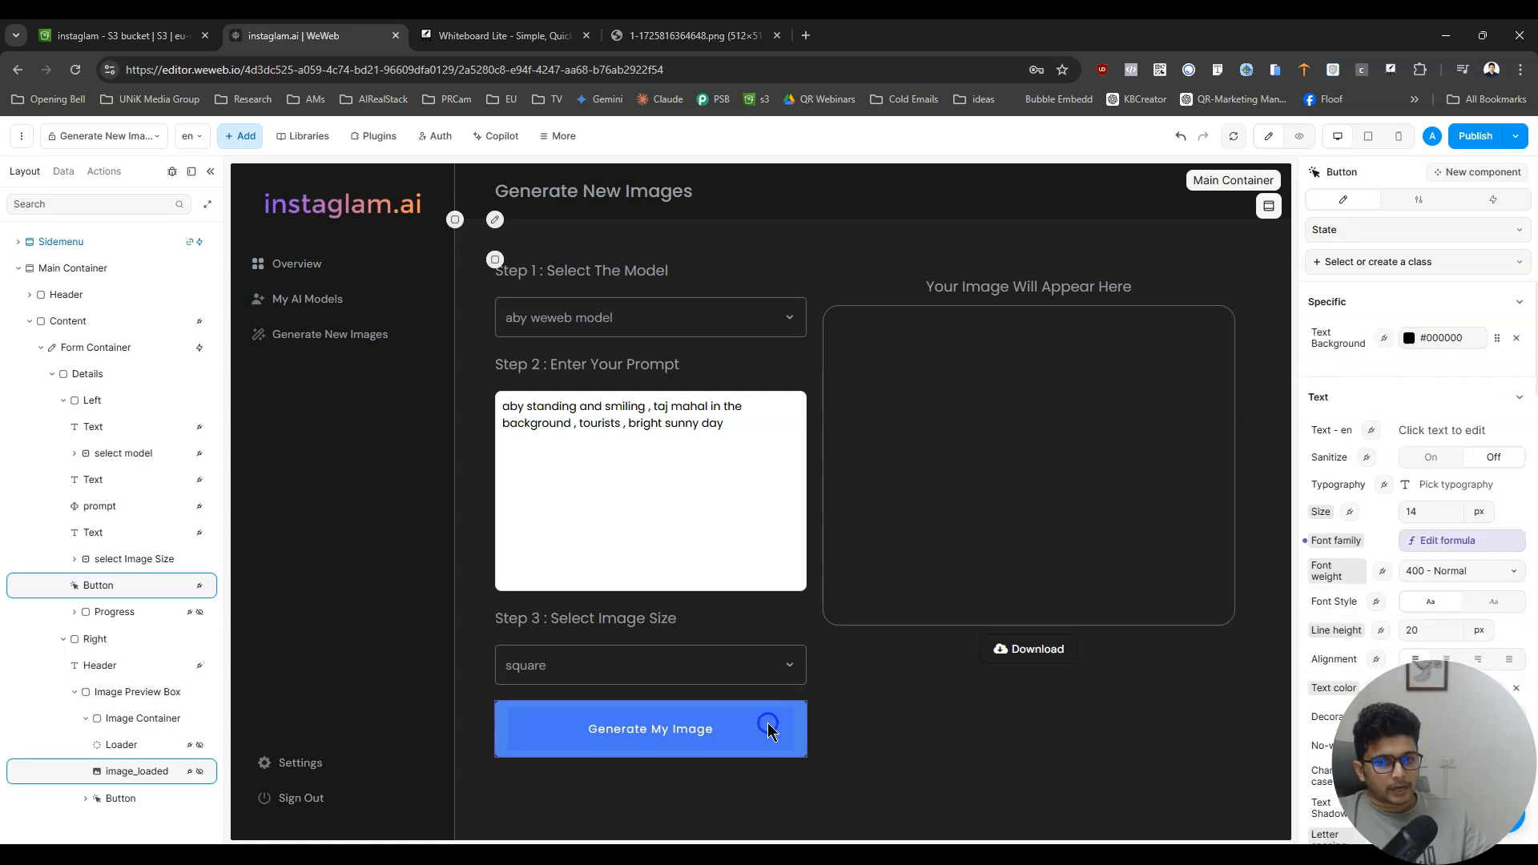
left_click(1471, 202)
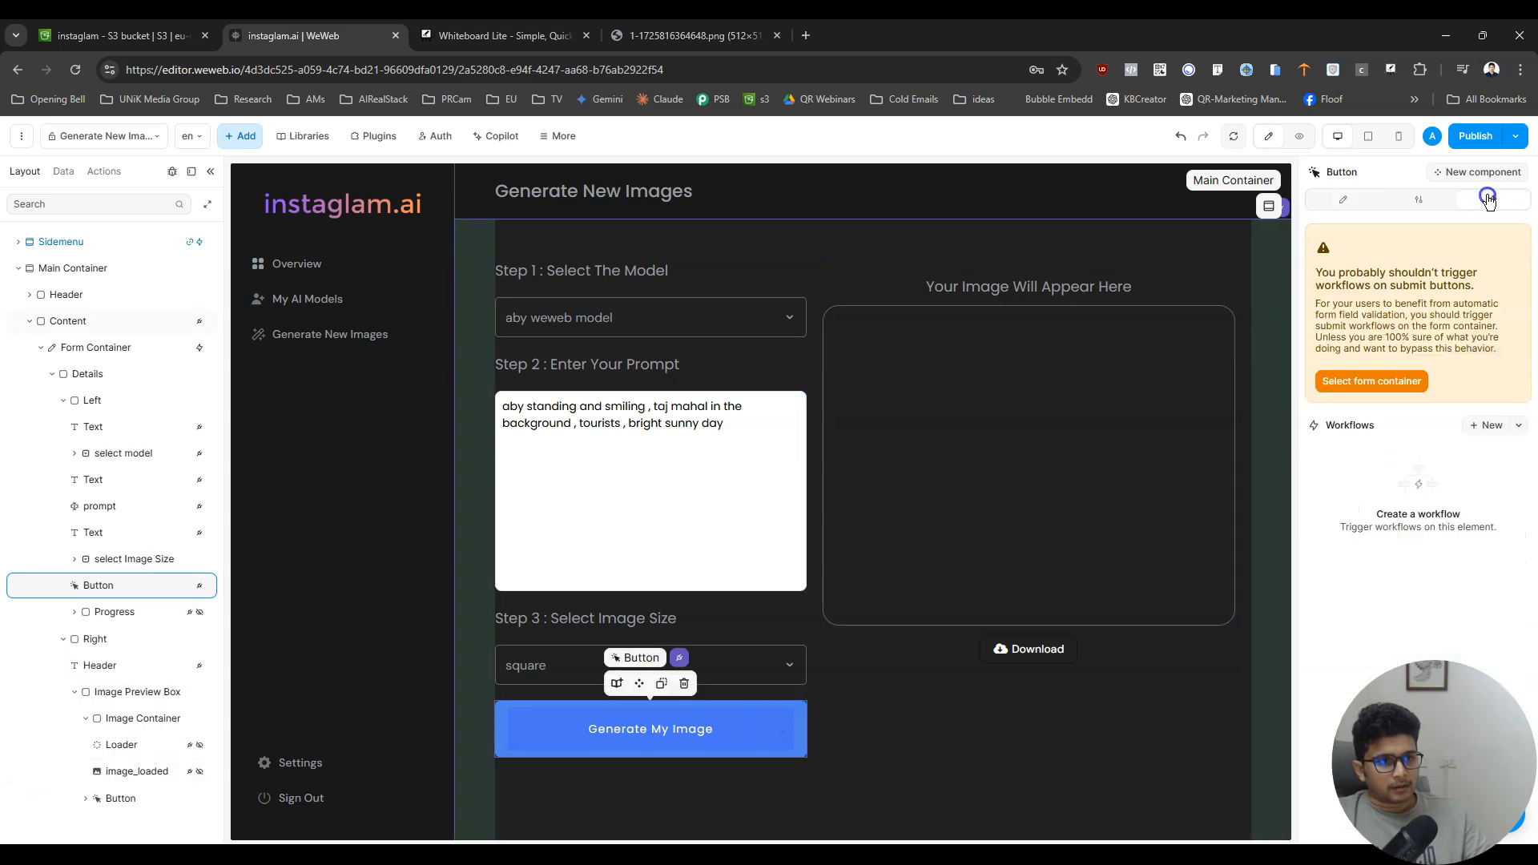
left_click(1387, 380)
left_click(1393, 258)
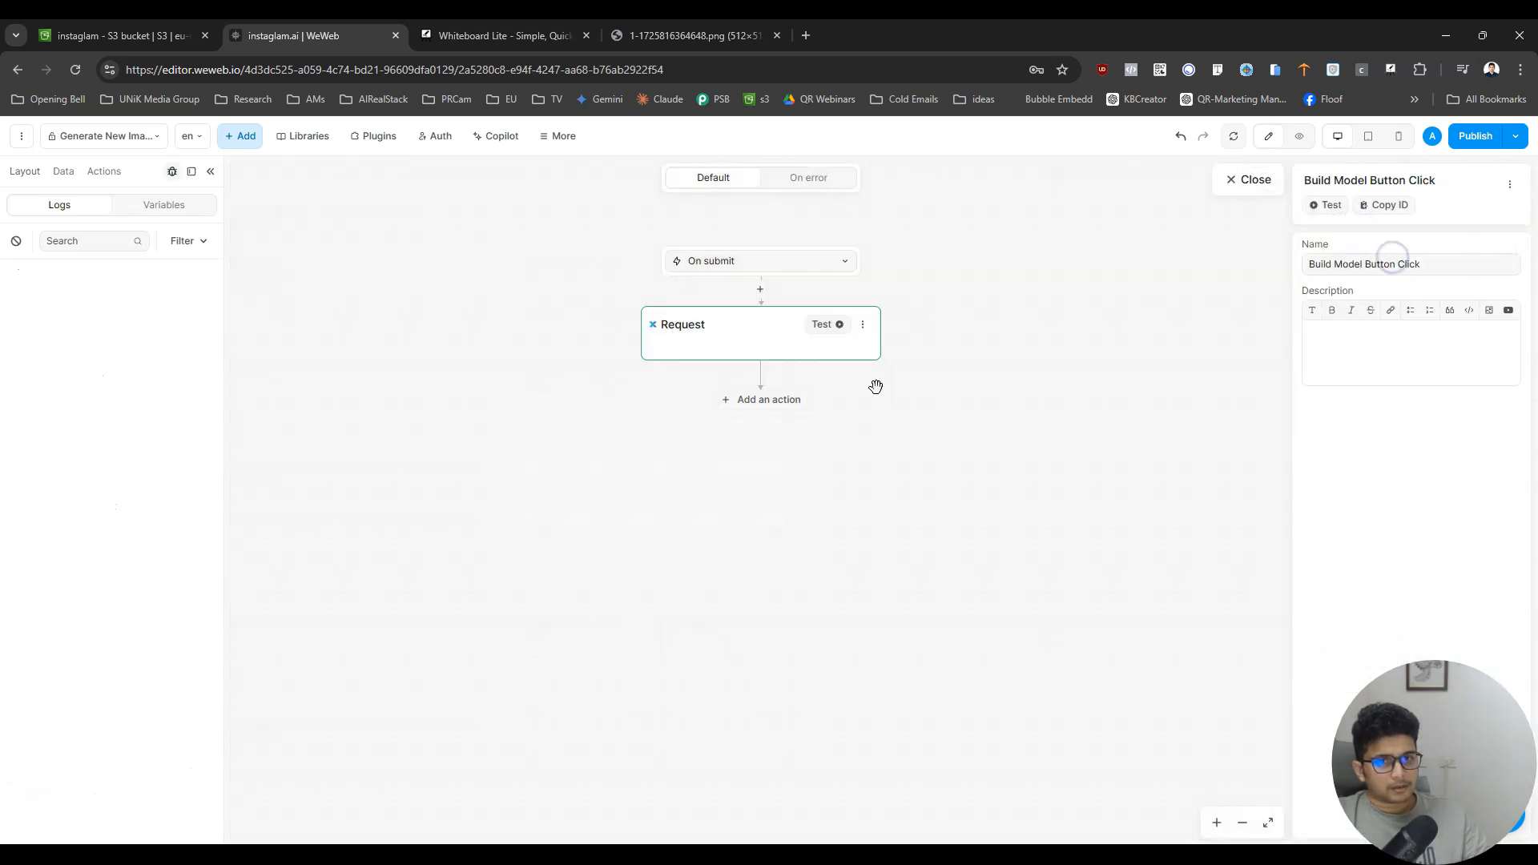
- Add a Change variable value action setting generatingImage_progress to True, and move it ahead of the Request action
left_click(768, 397)
type("u")
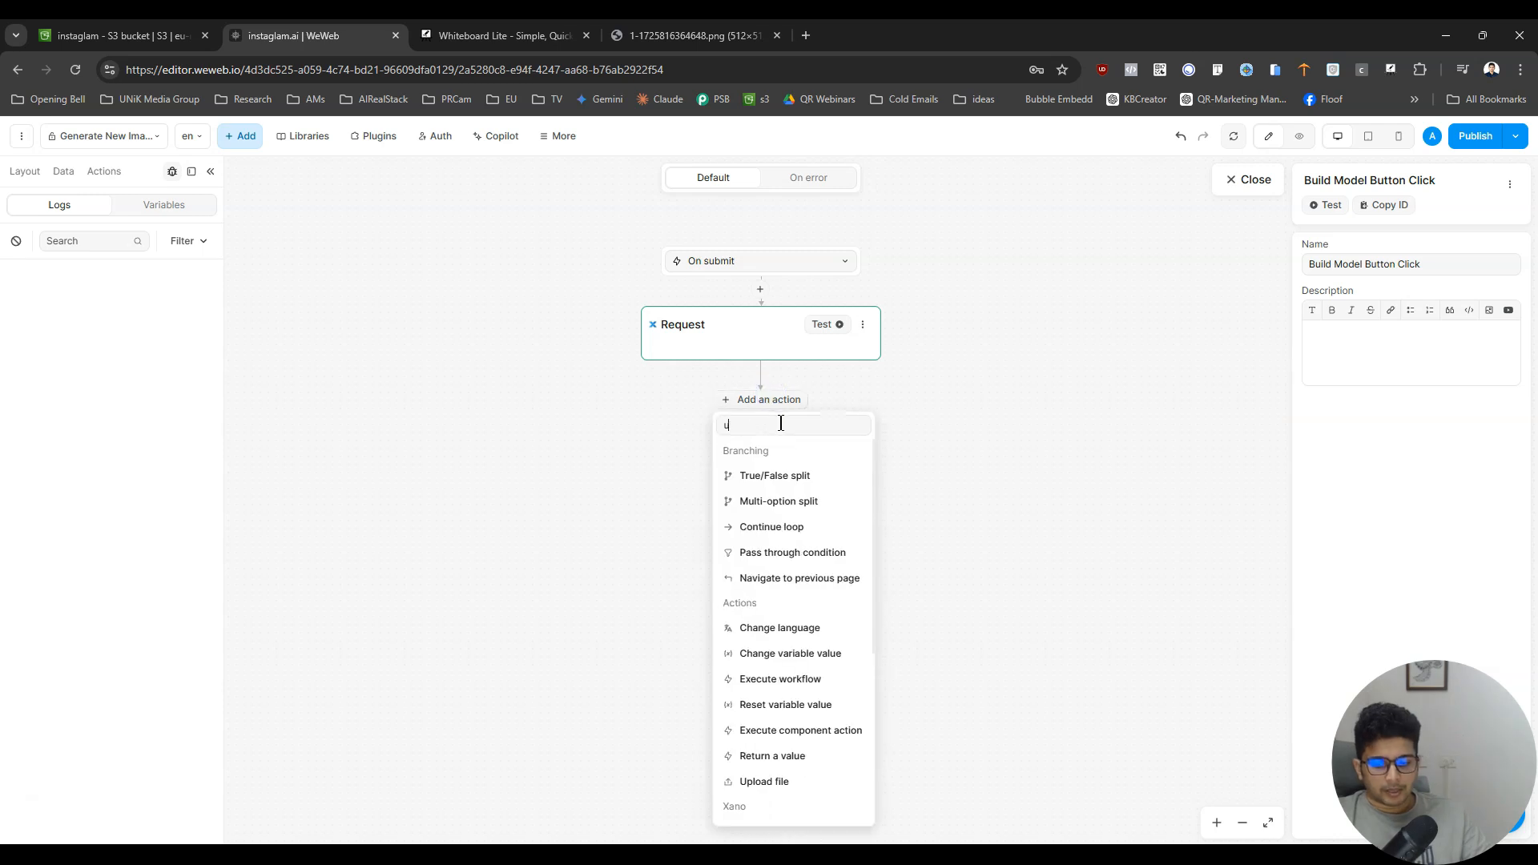
type("pvar")
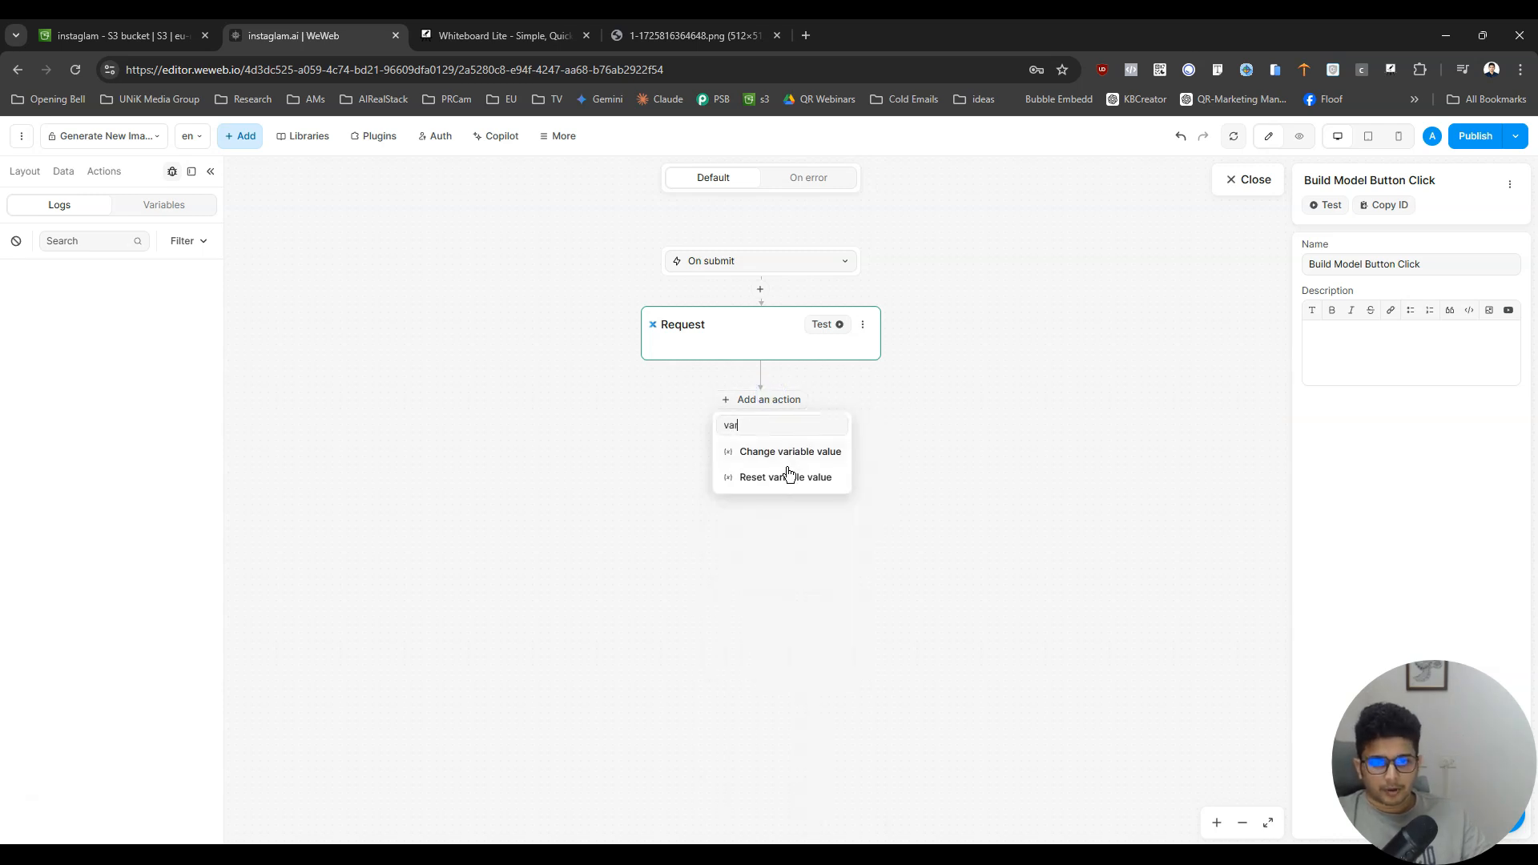
left_click(795, 453)
left_click(1431, 392)
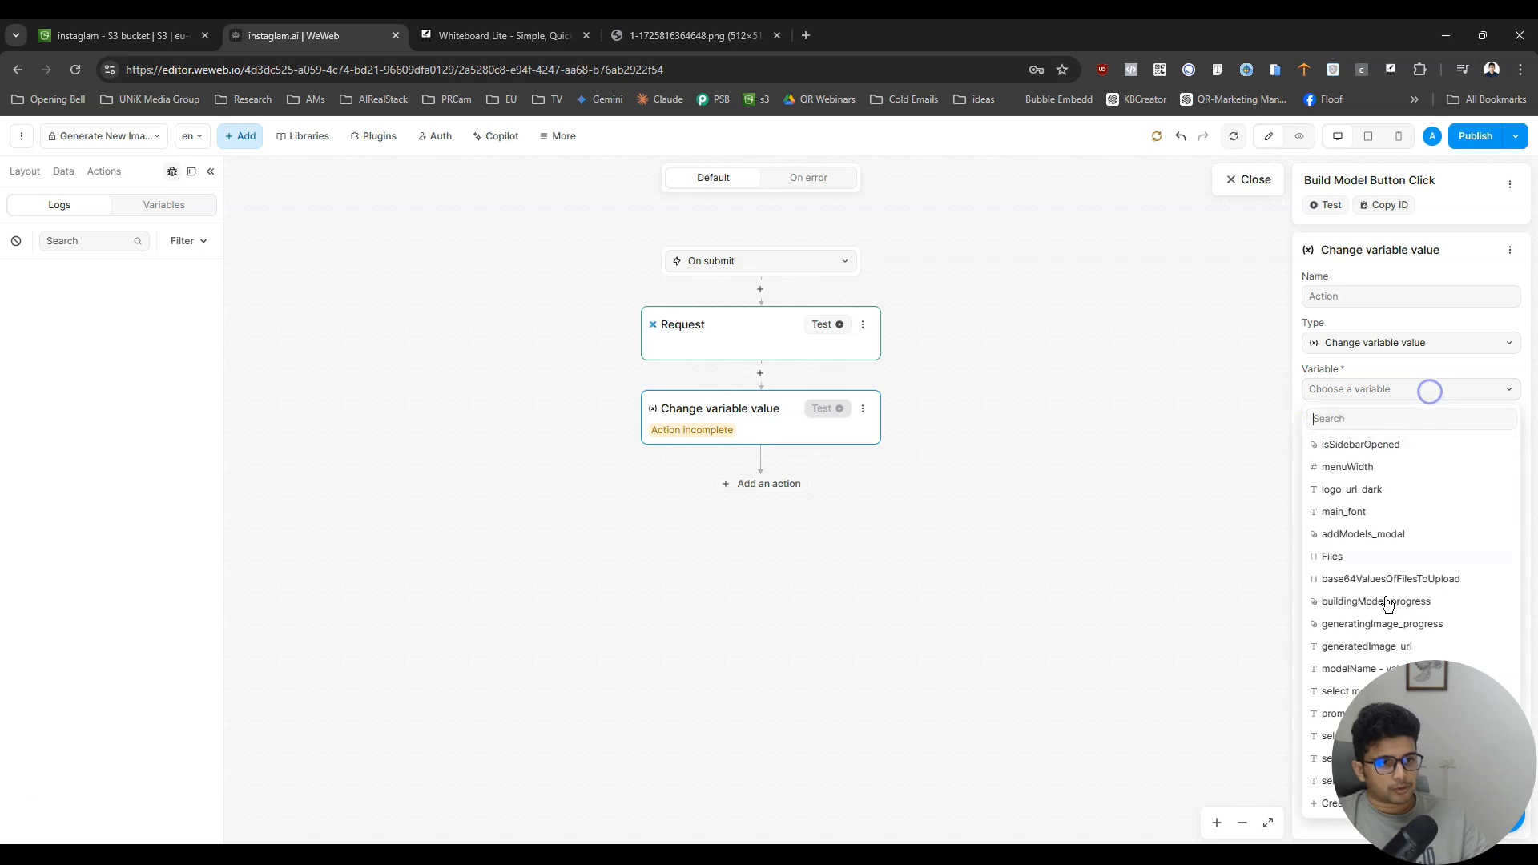
type("ima")
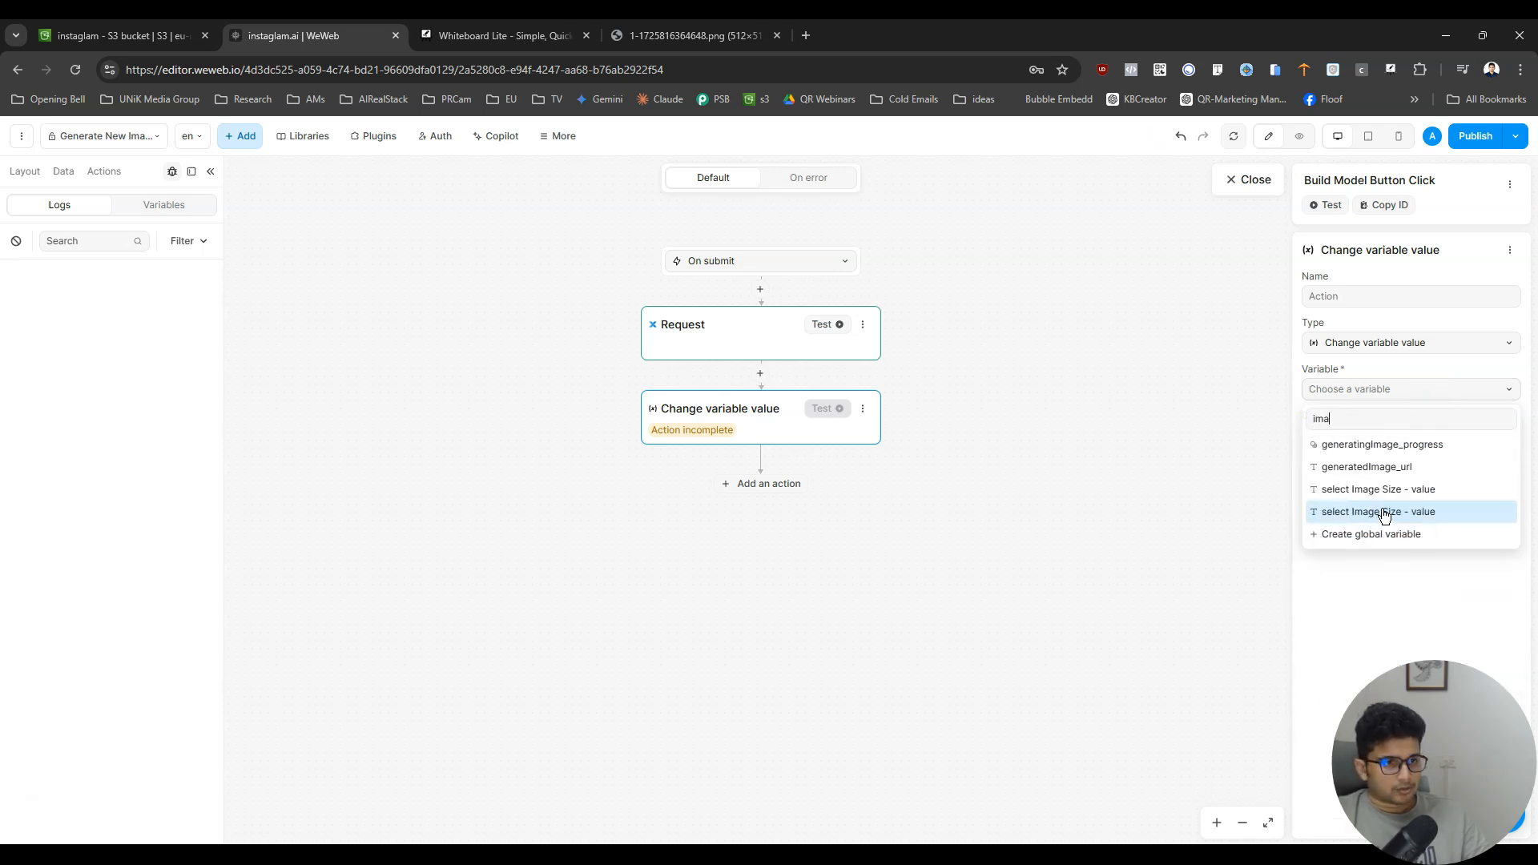
type("ge")
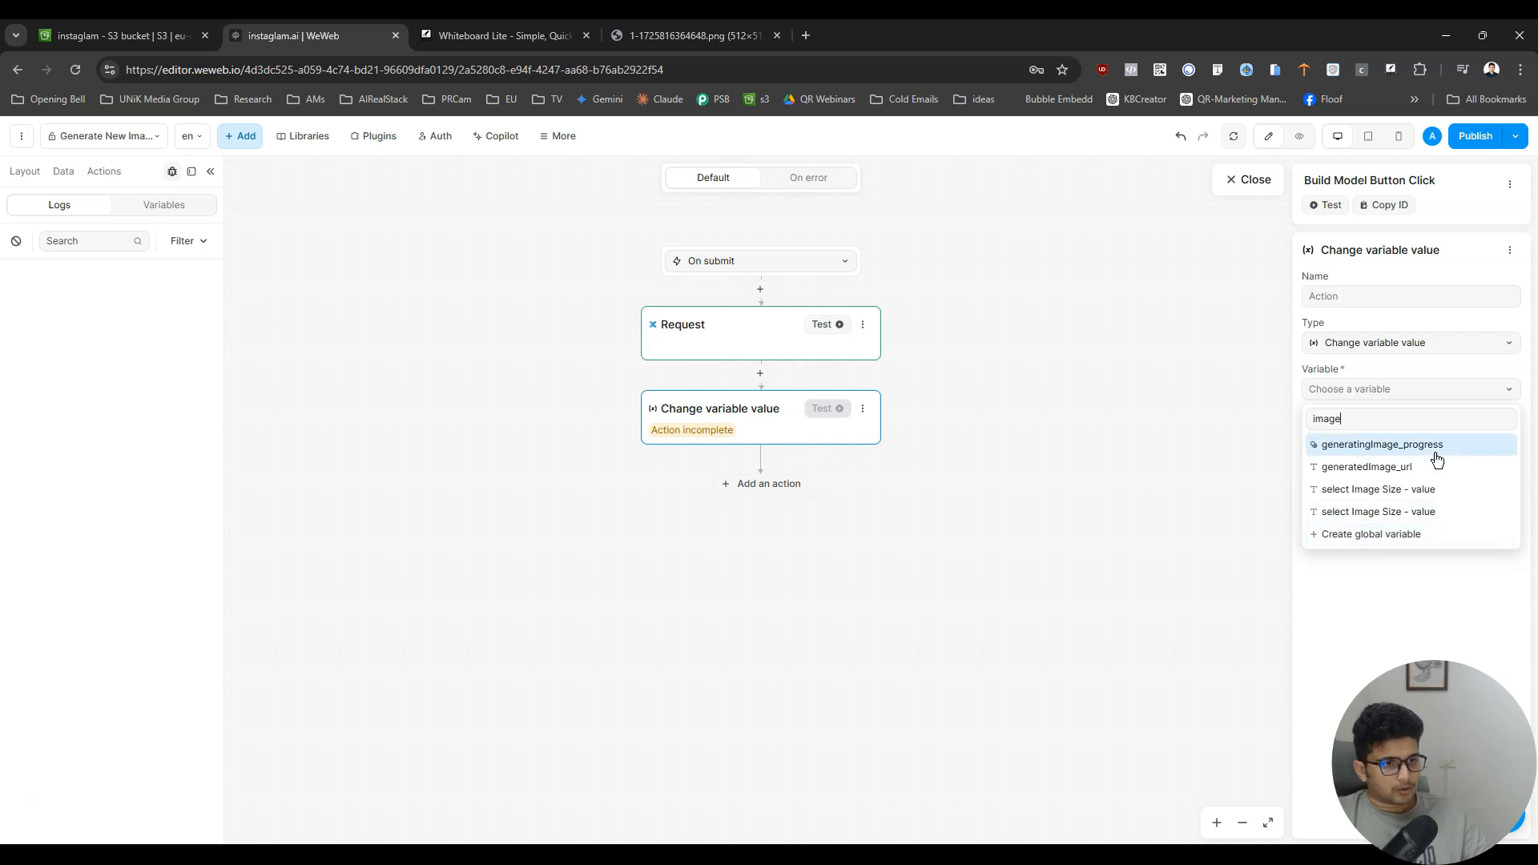
left_click(1434, 445)
left_click_drag(735, 432, 766, 286)
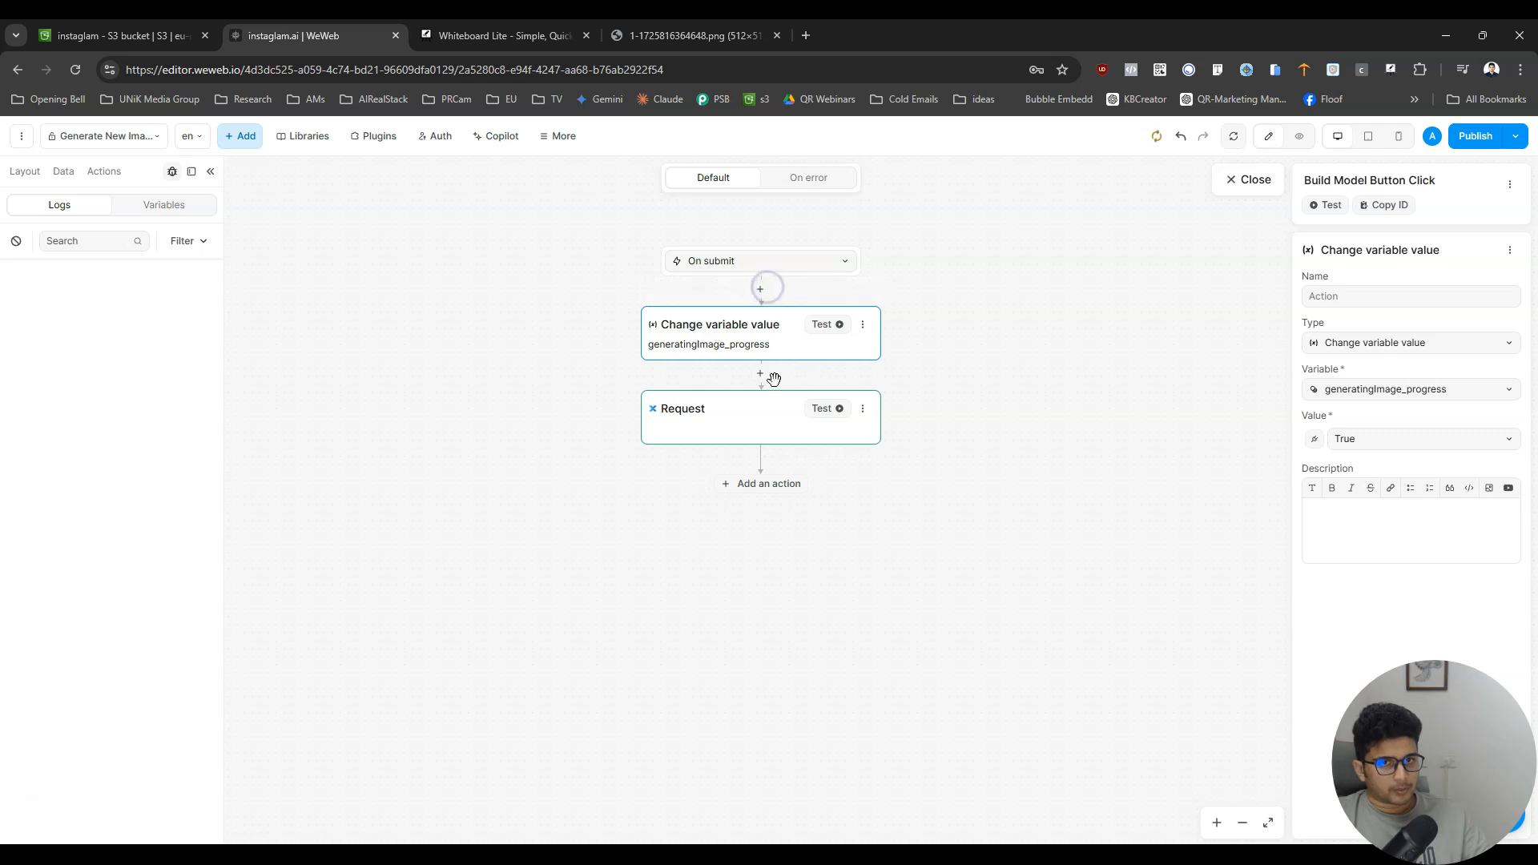
- Add a Change variable value action after the Request that targets the generatedImage_url variable
left_click(765, 485)
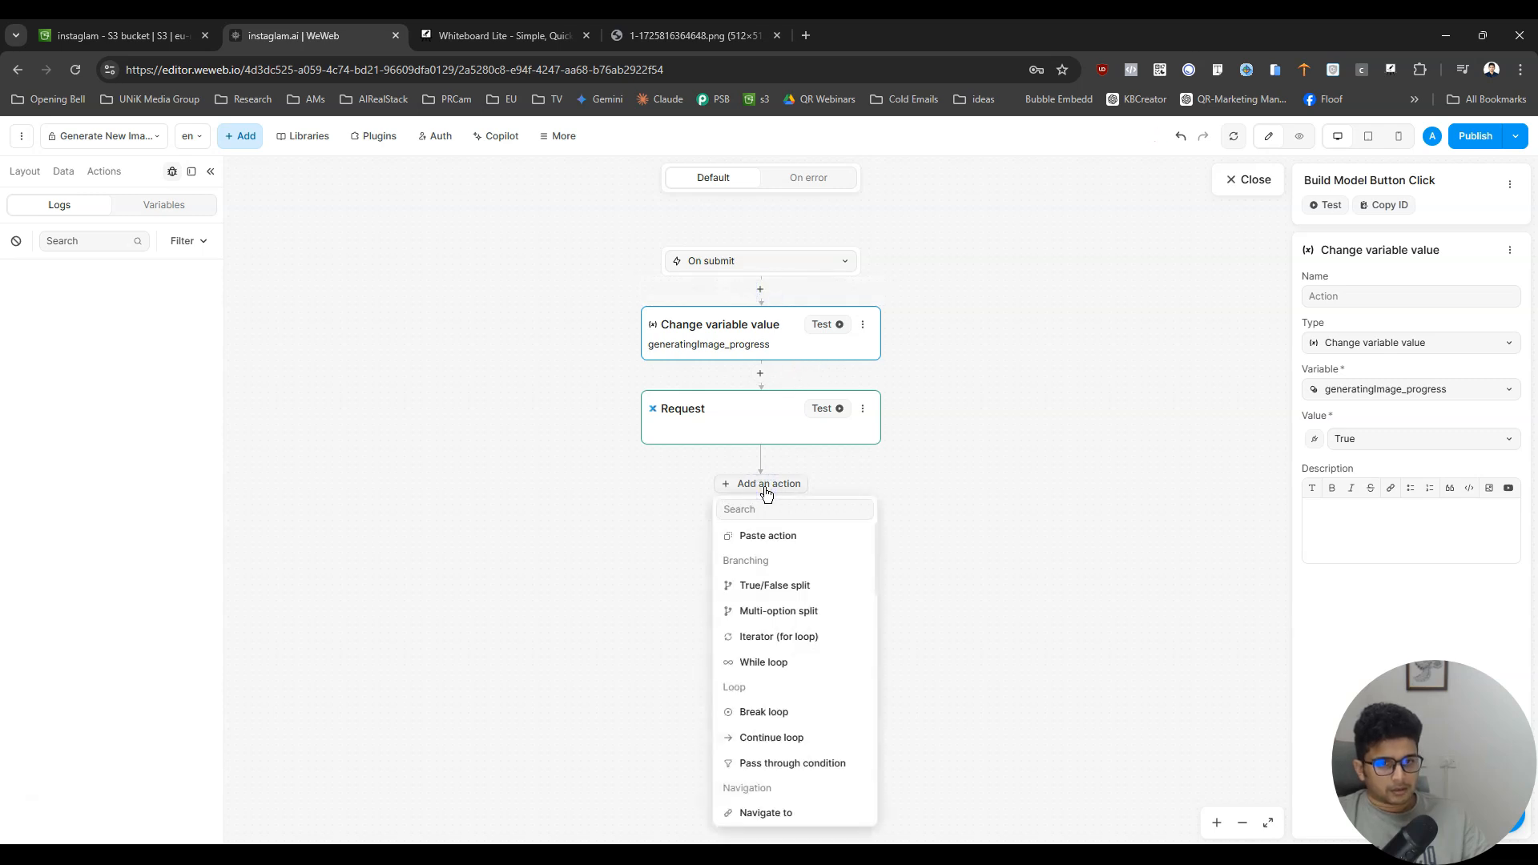
type("uchan")
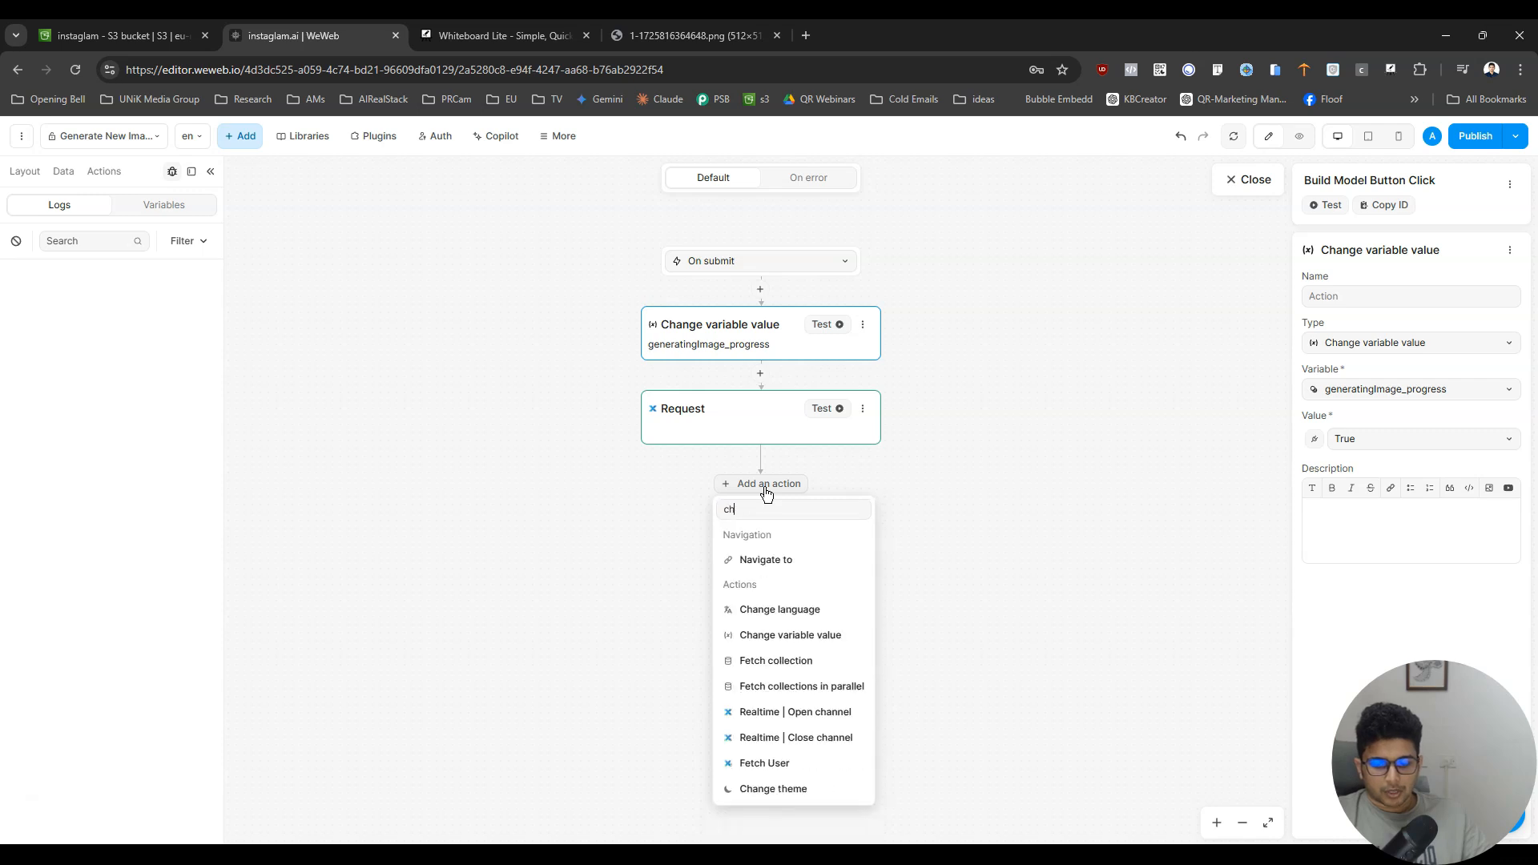
left_click(817, 634)
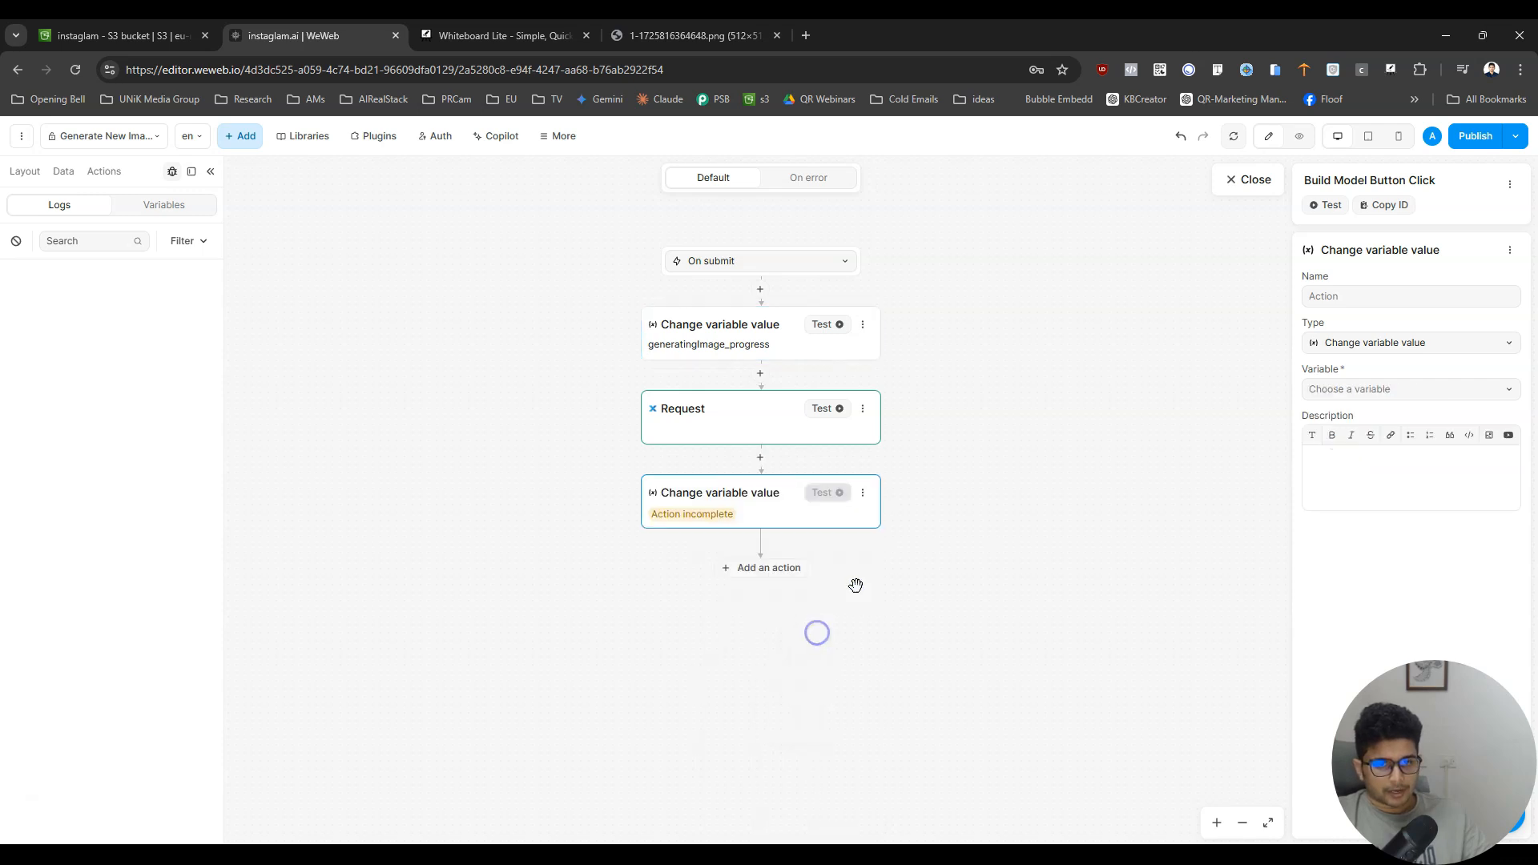
left_click(1406, 390)
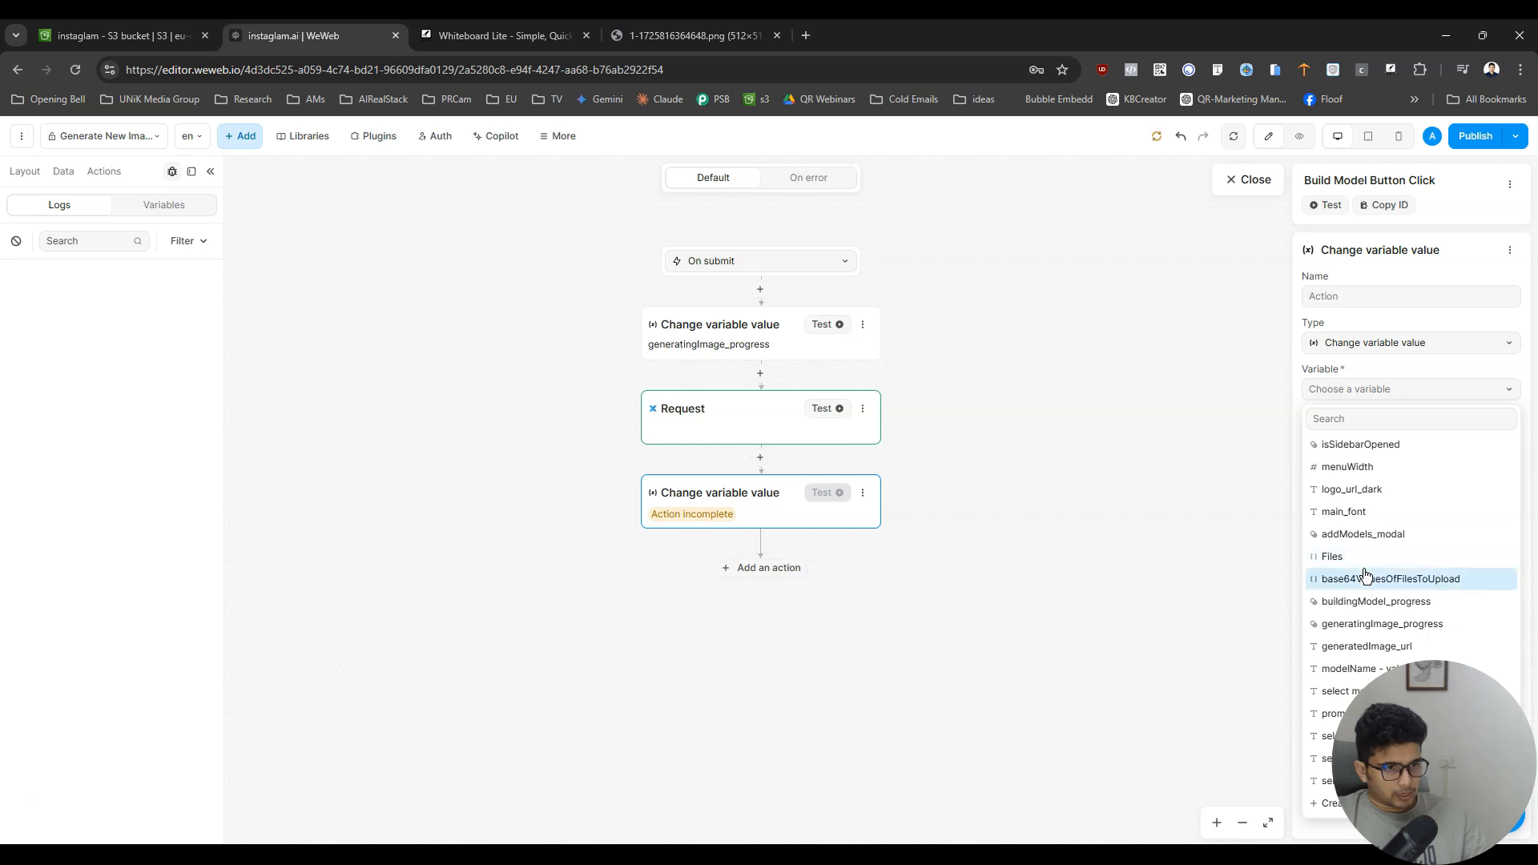
type("ur")
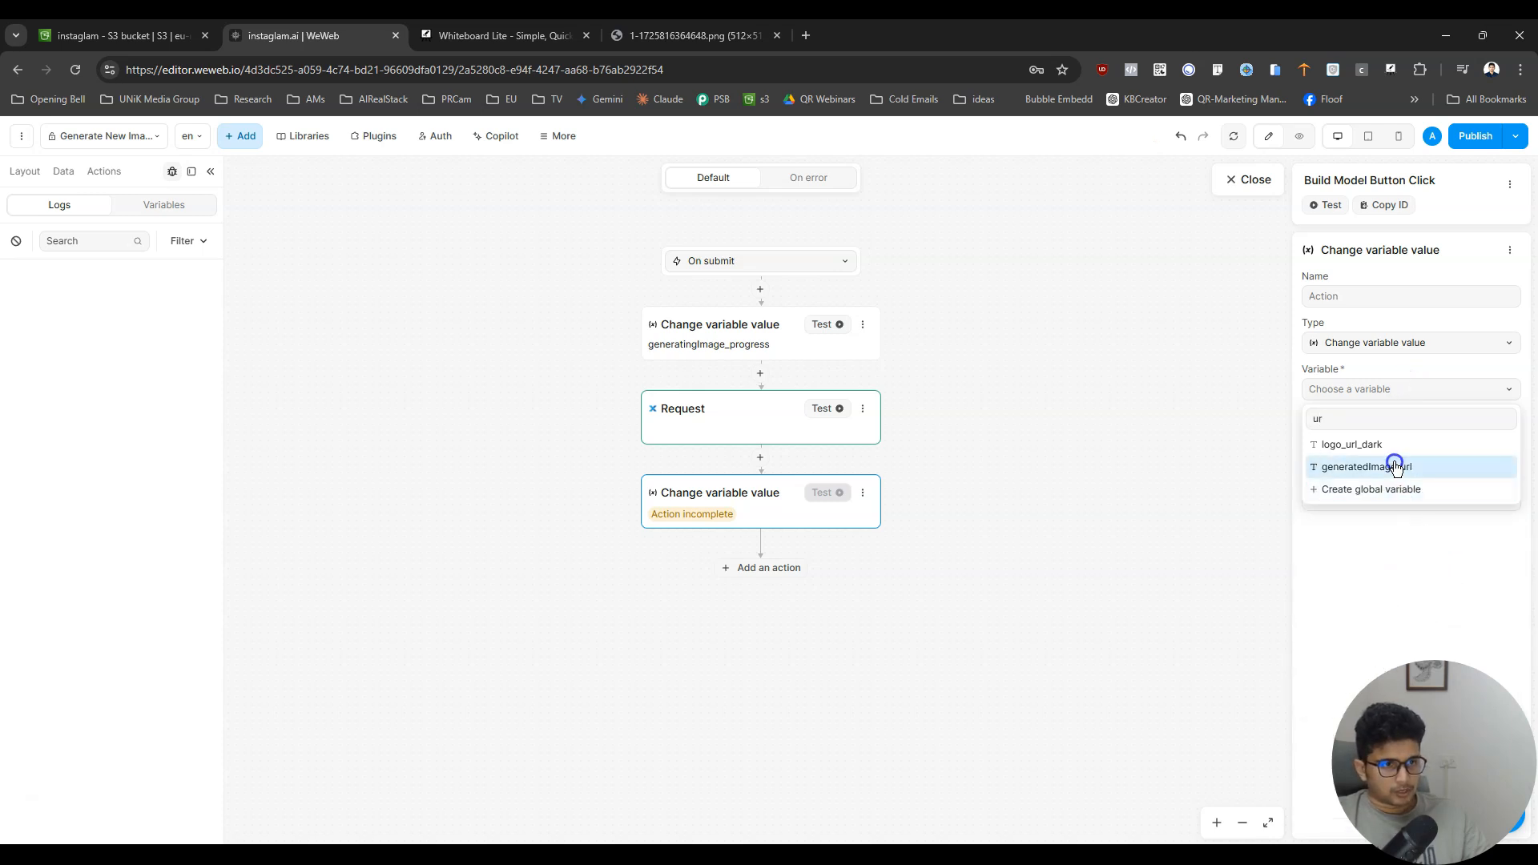
left_click(1394, 466)
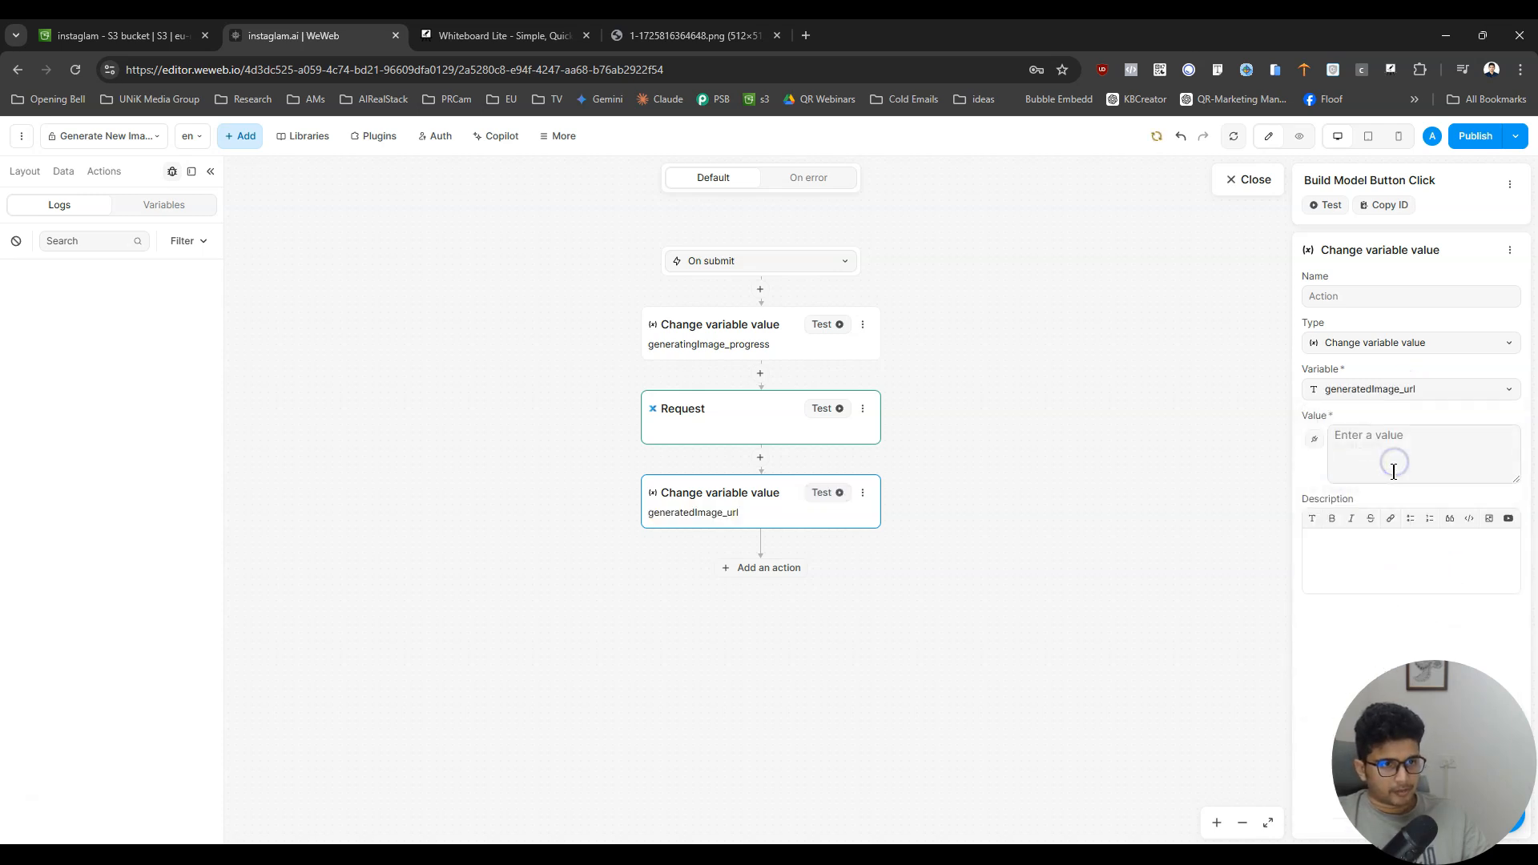
- Bind the generatedImage_url action's value to imageURL in the result data of action 2, the Request
left_click(1314, 439)
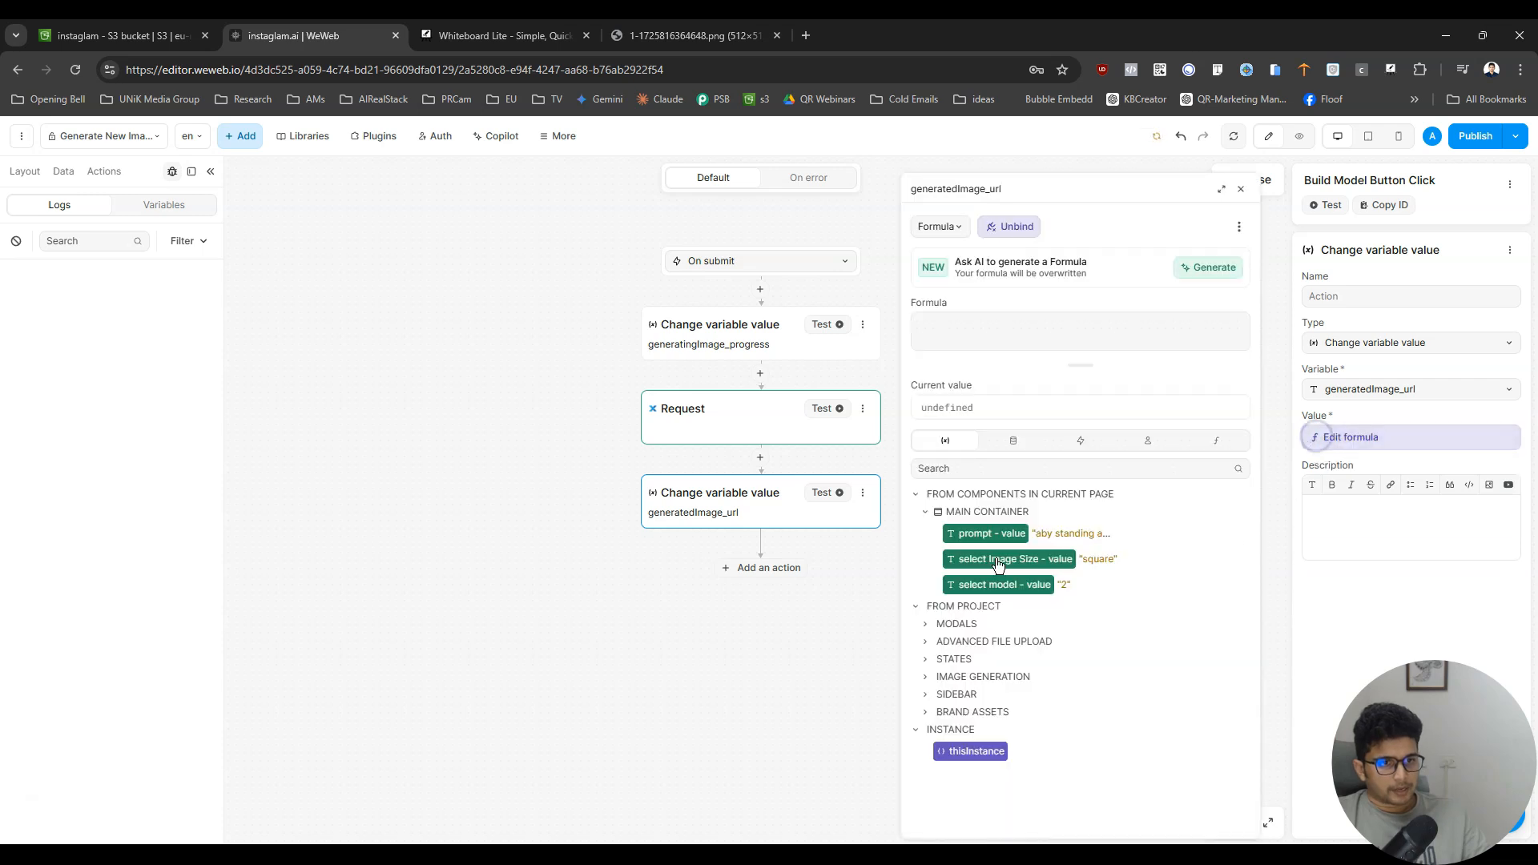
left_click(1079, 442)
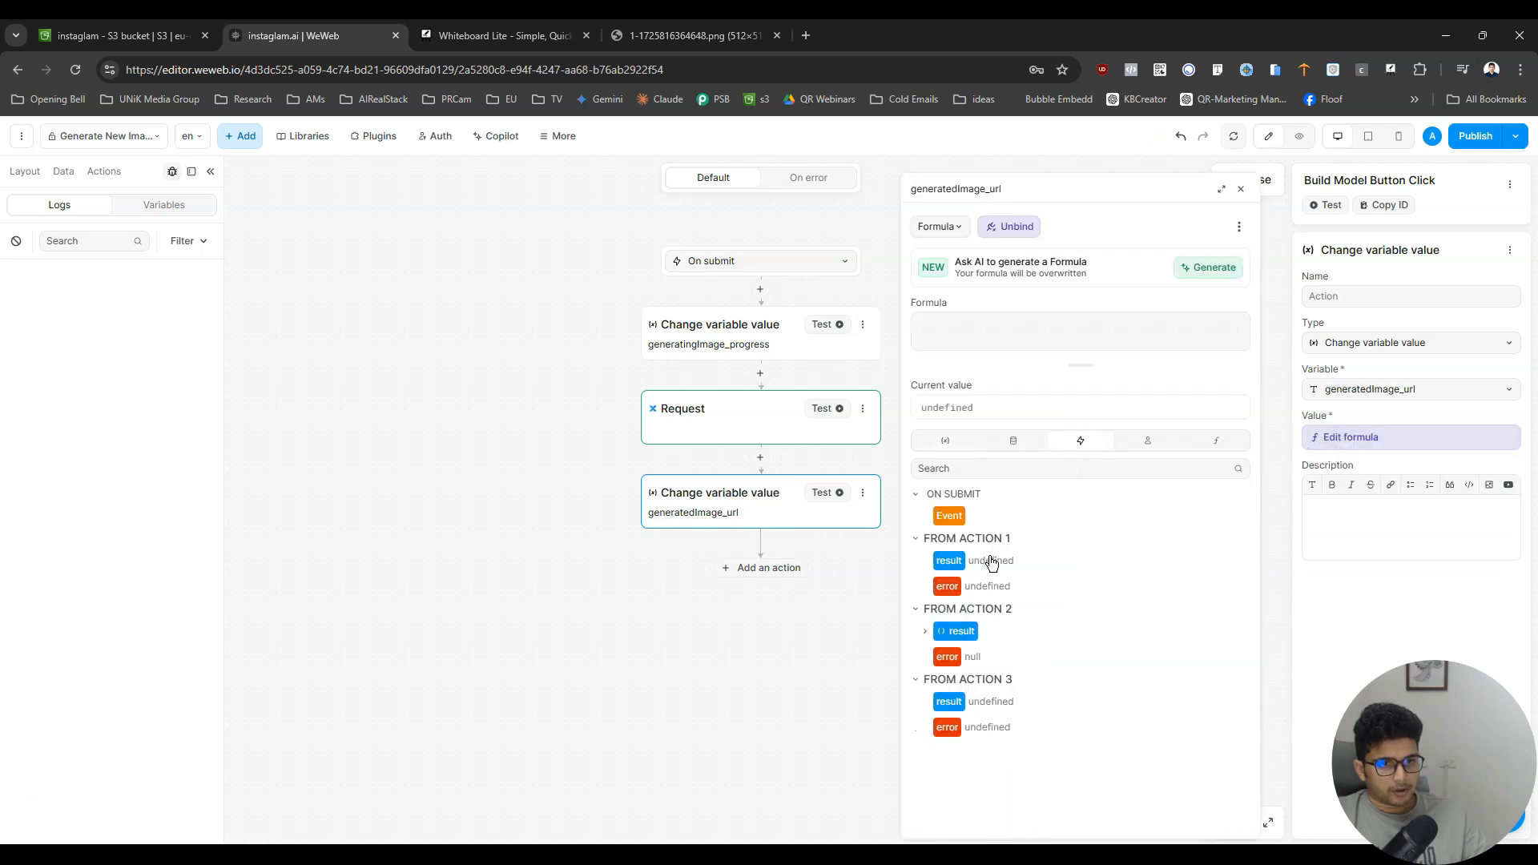
left_click(928, 631)
left_click(934, 656)
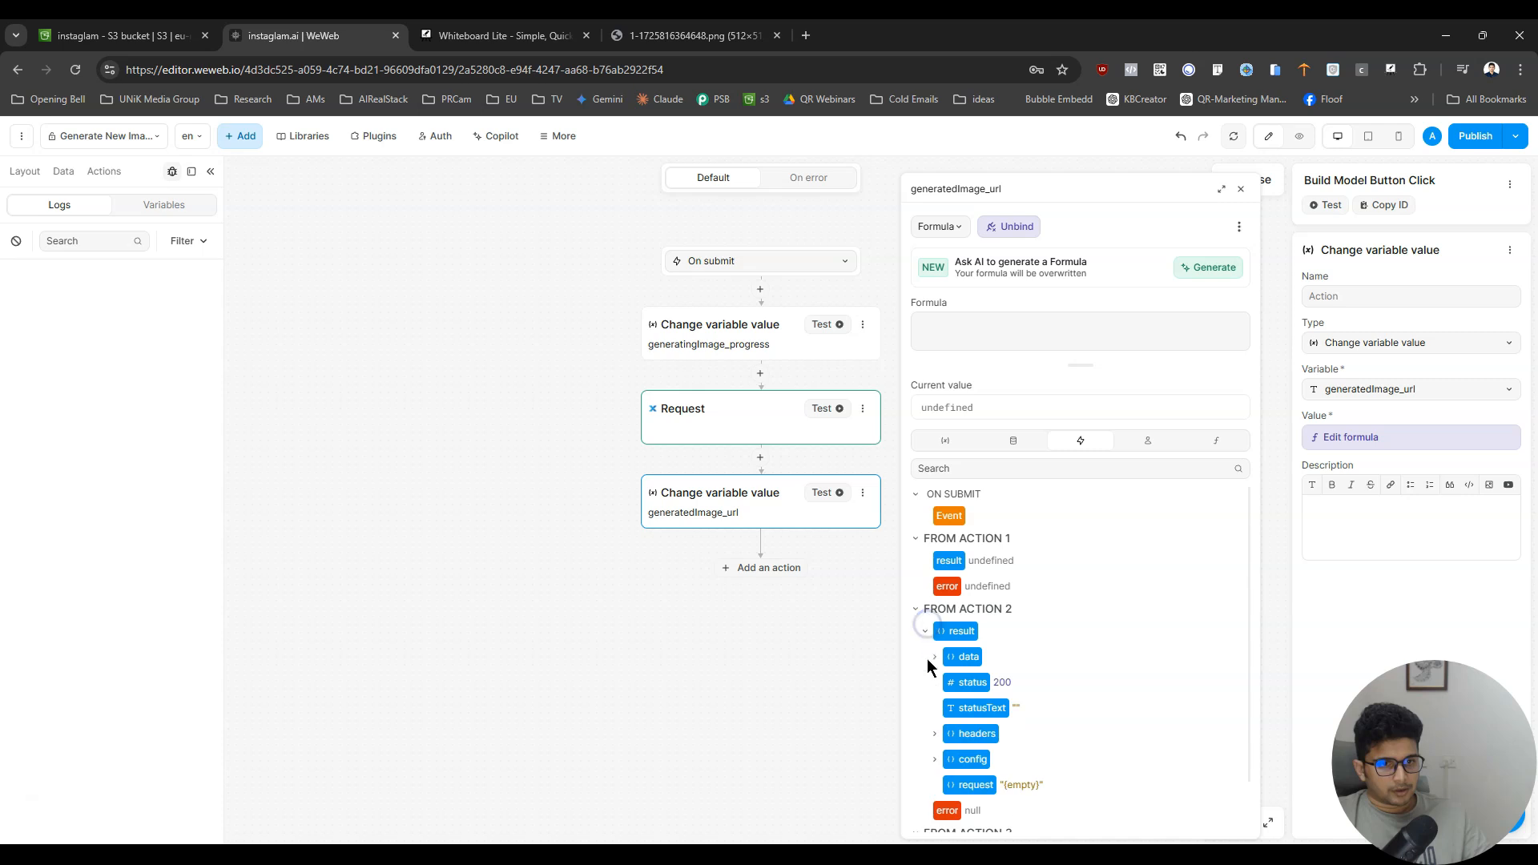
left_click(990, 708)
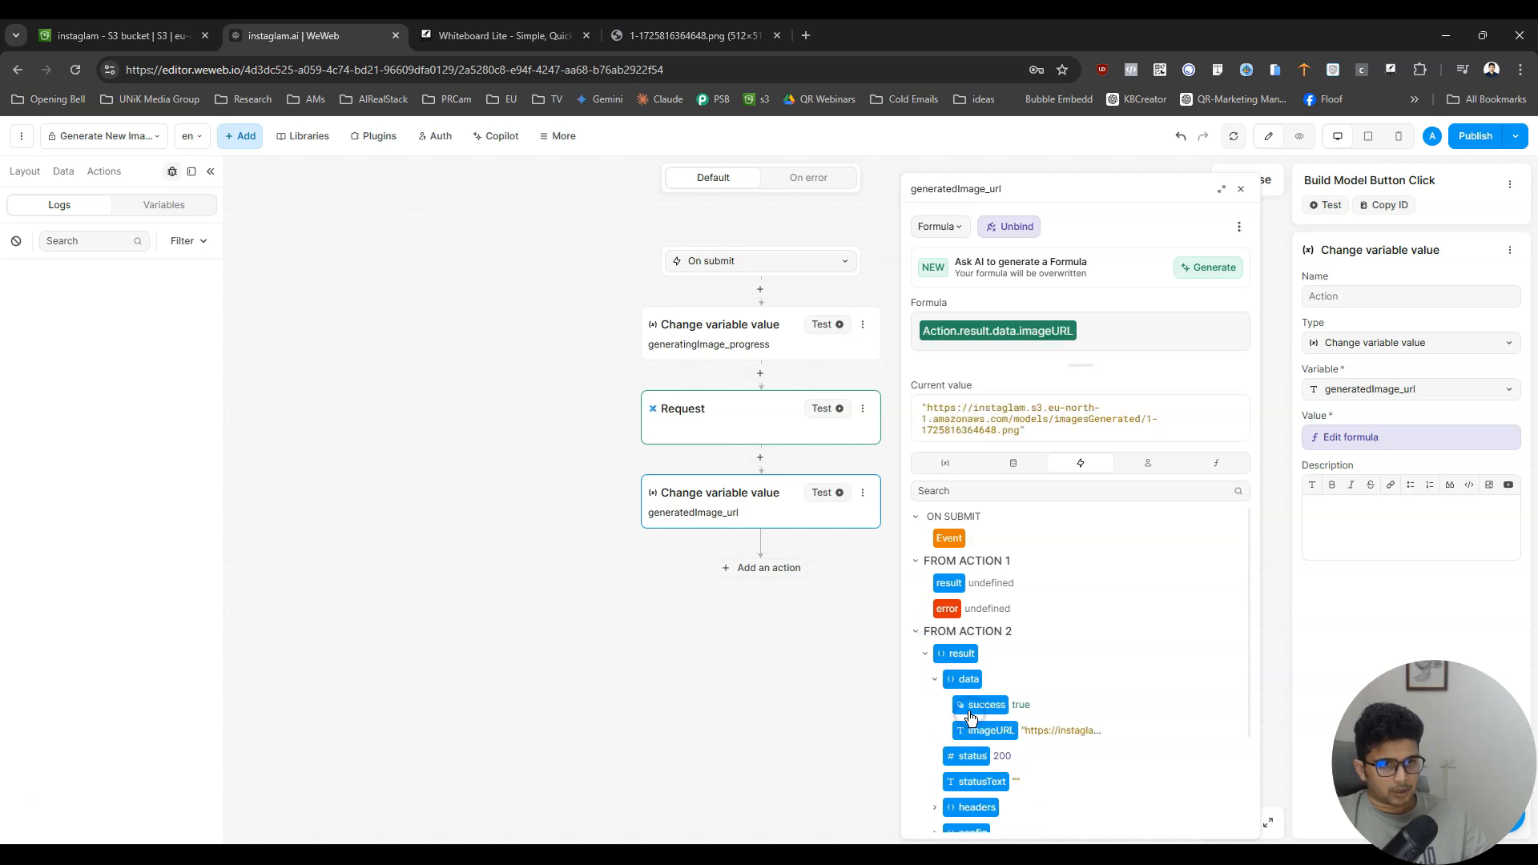
left_click(1363, 443)
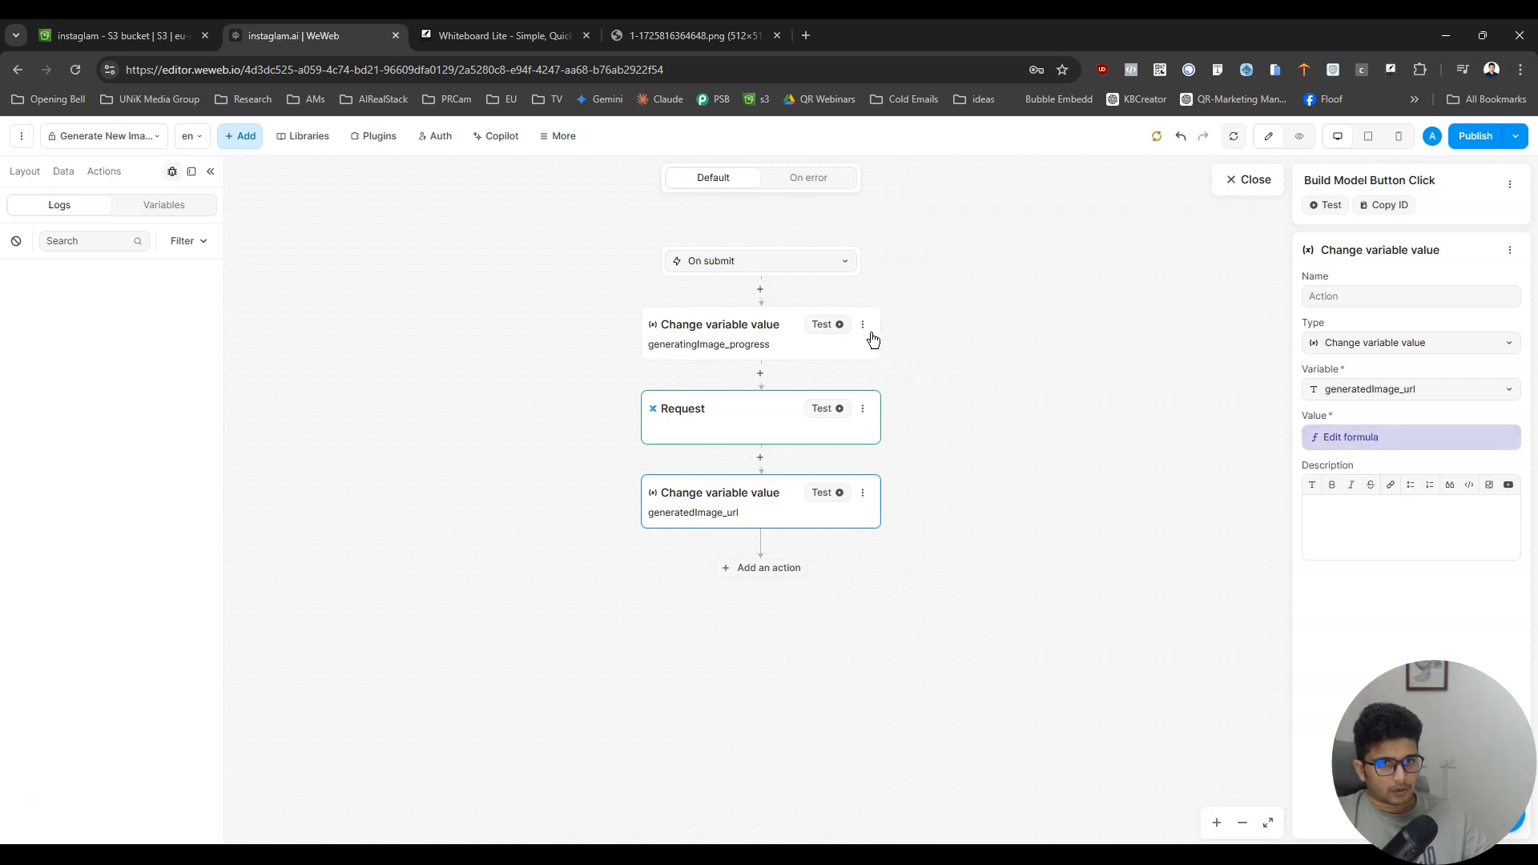
- Copy the generatingImage_progress action to the end of the workflow, set its value to False, and close the workflow
left_click(863, 325)
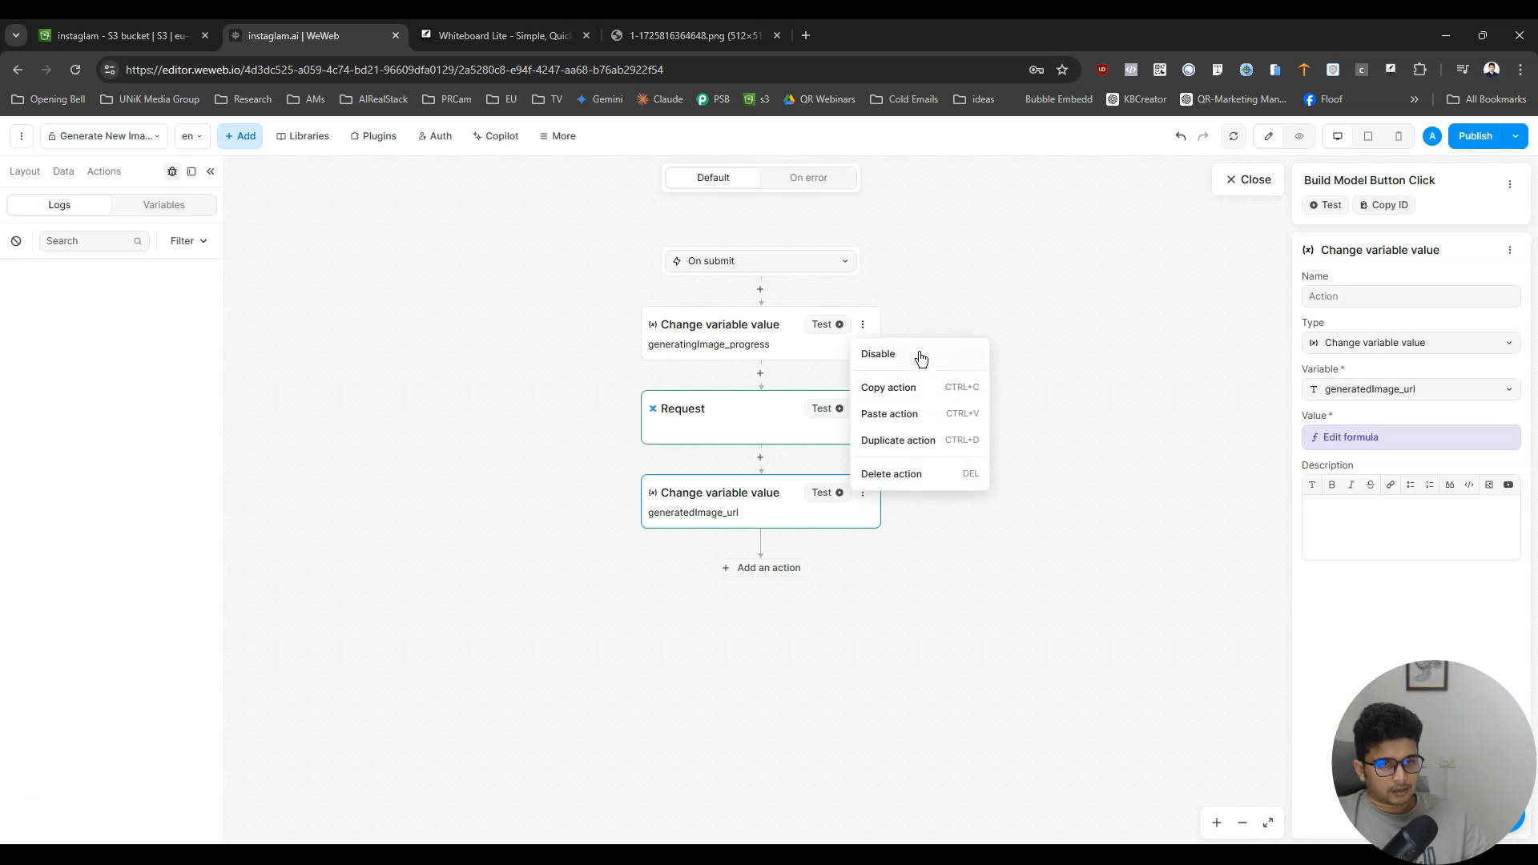
left_click(929, 391)
left_click(773, 568)
left_click(780, 618)
left_click(1395, 438)
left_click(1370, 496)
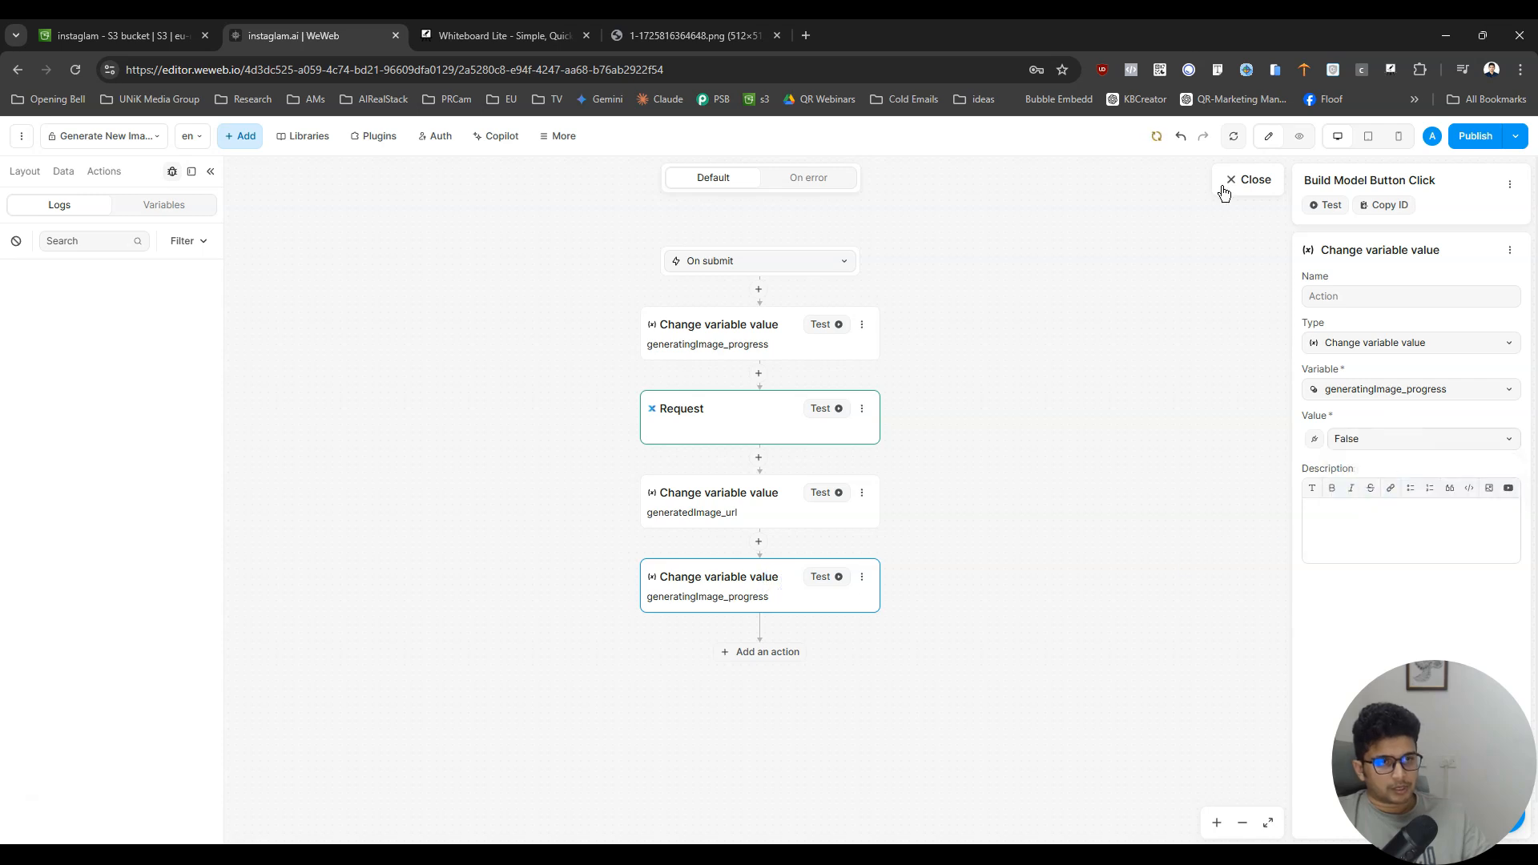
left_click(1236, 181)
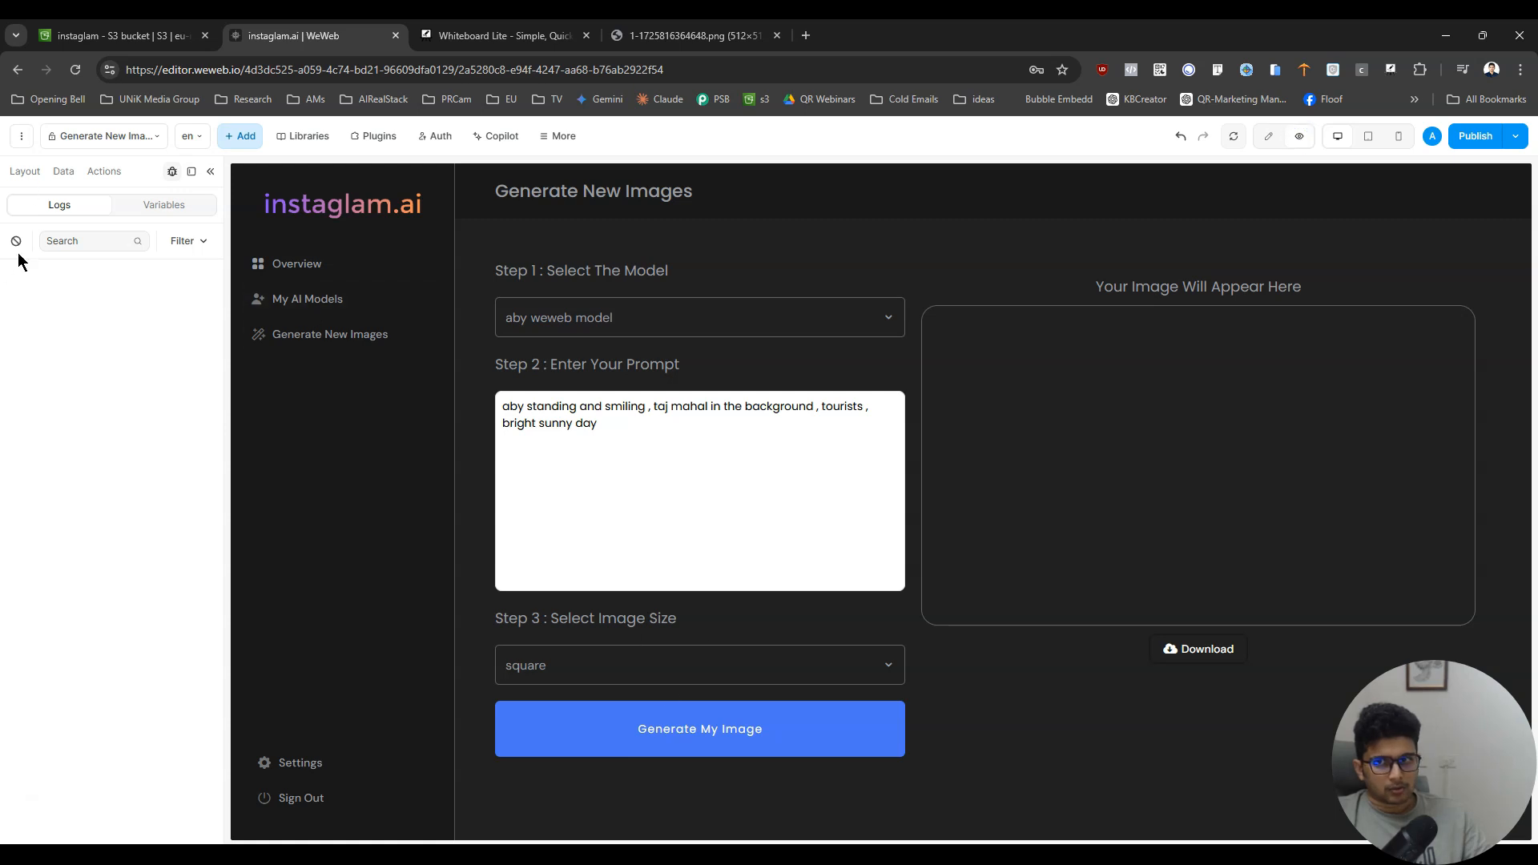
- Generate an image from the filled-in form in preview and open the debug logs to follow the workflow run
left_click(104, 171)
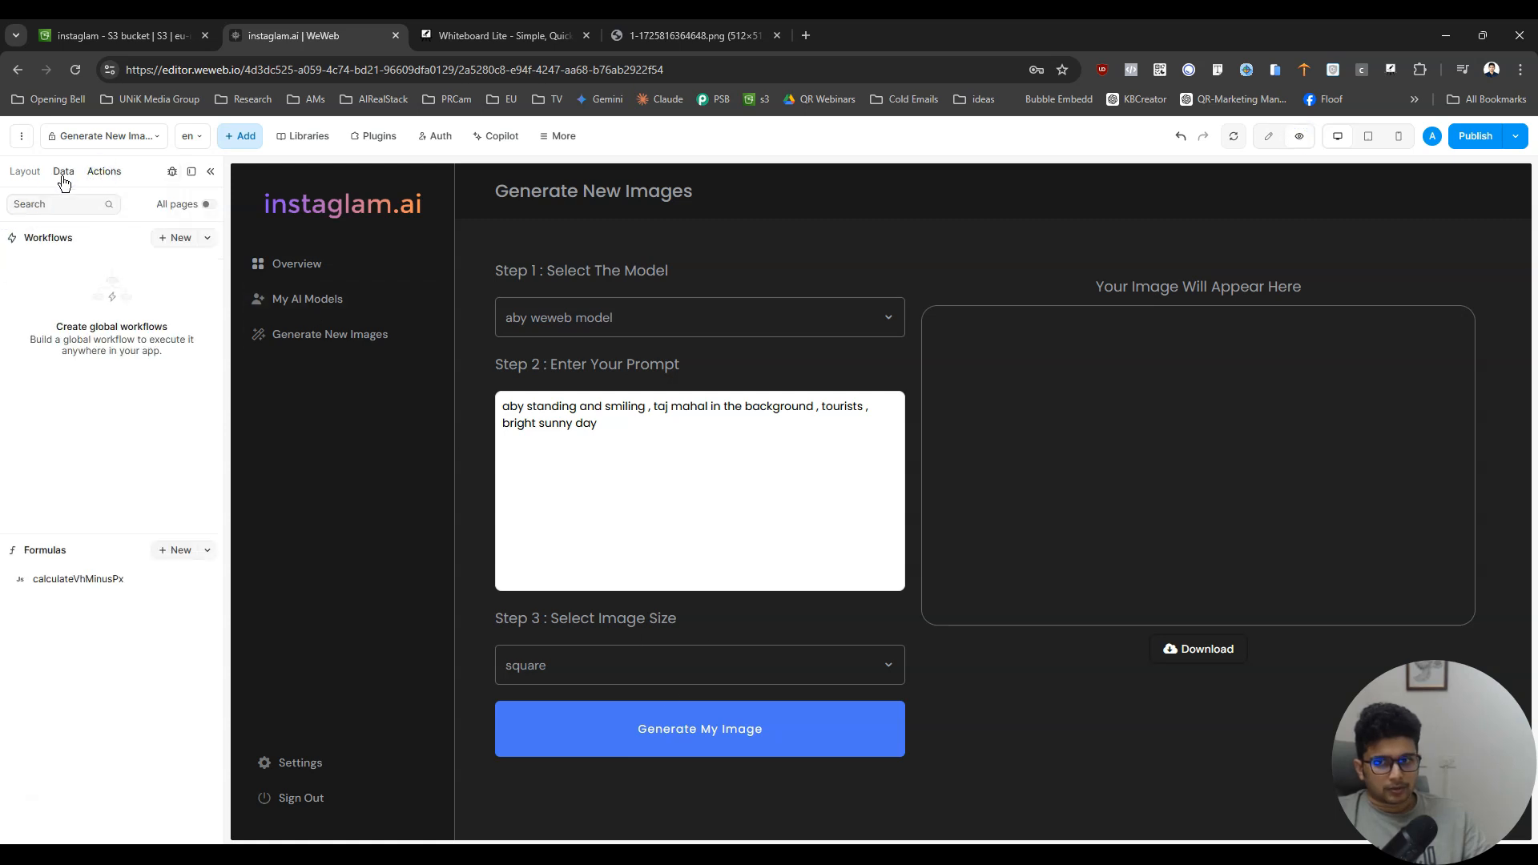
left_click(759, 743)
left_click(172, 171)
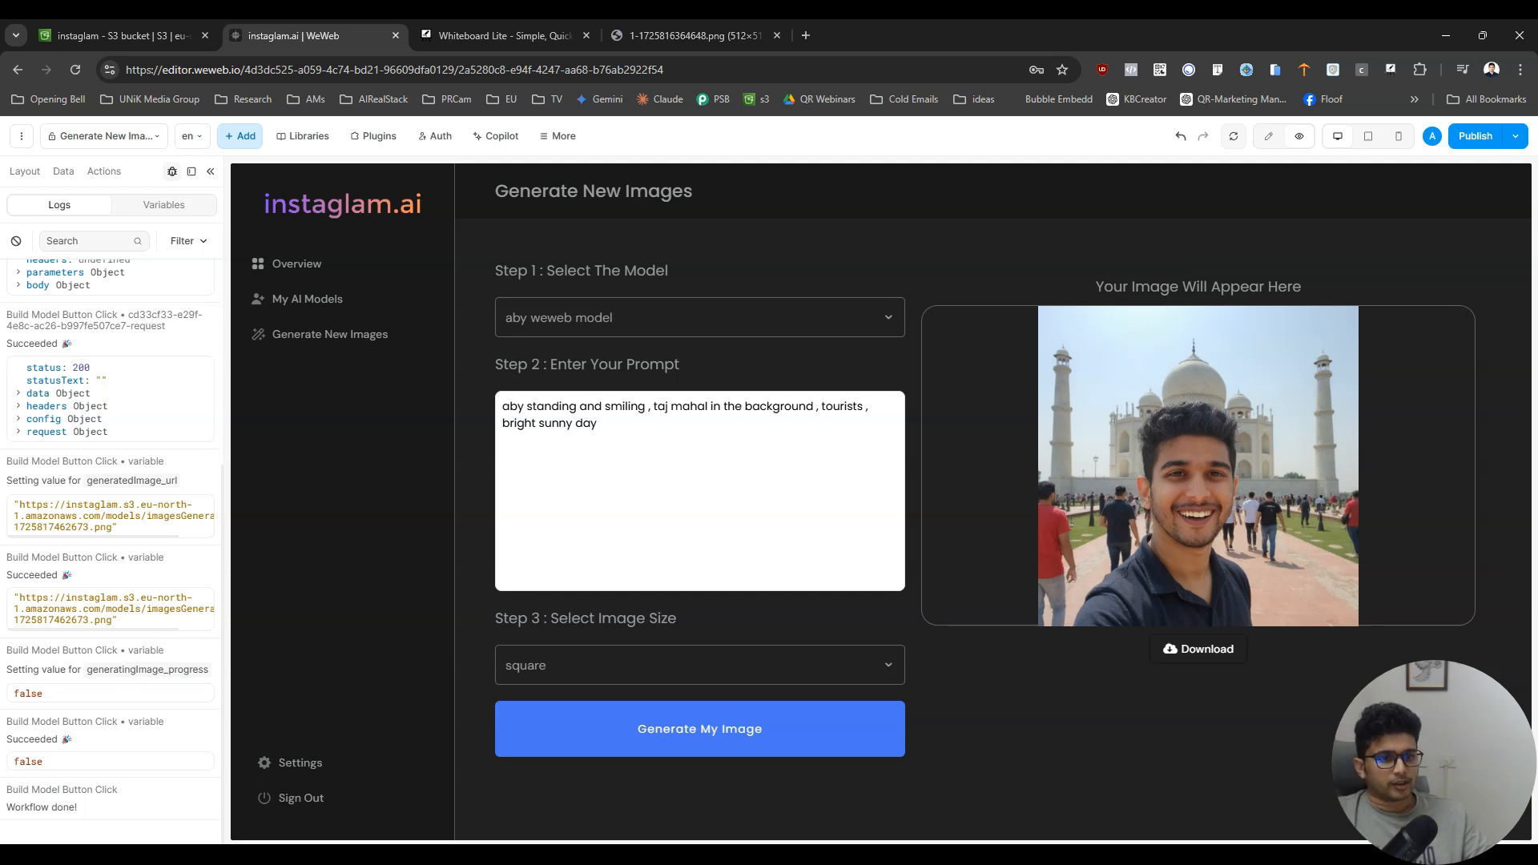
- Return to edit mode and give the Download button an On click workflow with a Download file from URL action
left_click(1263, 137)
left_click(1028, 649)
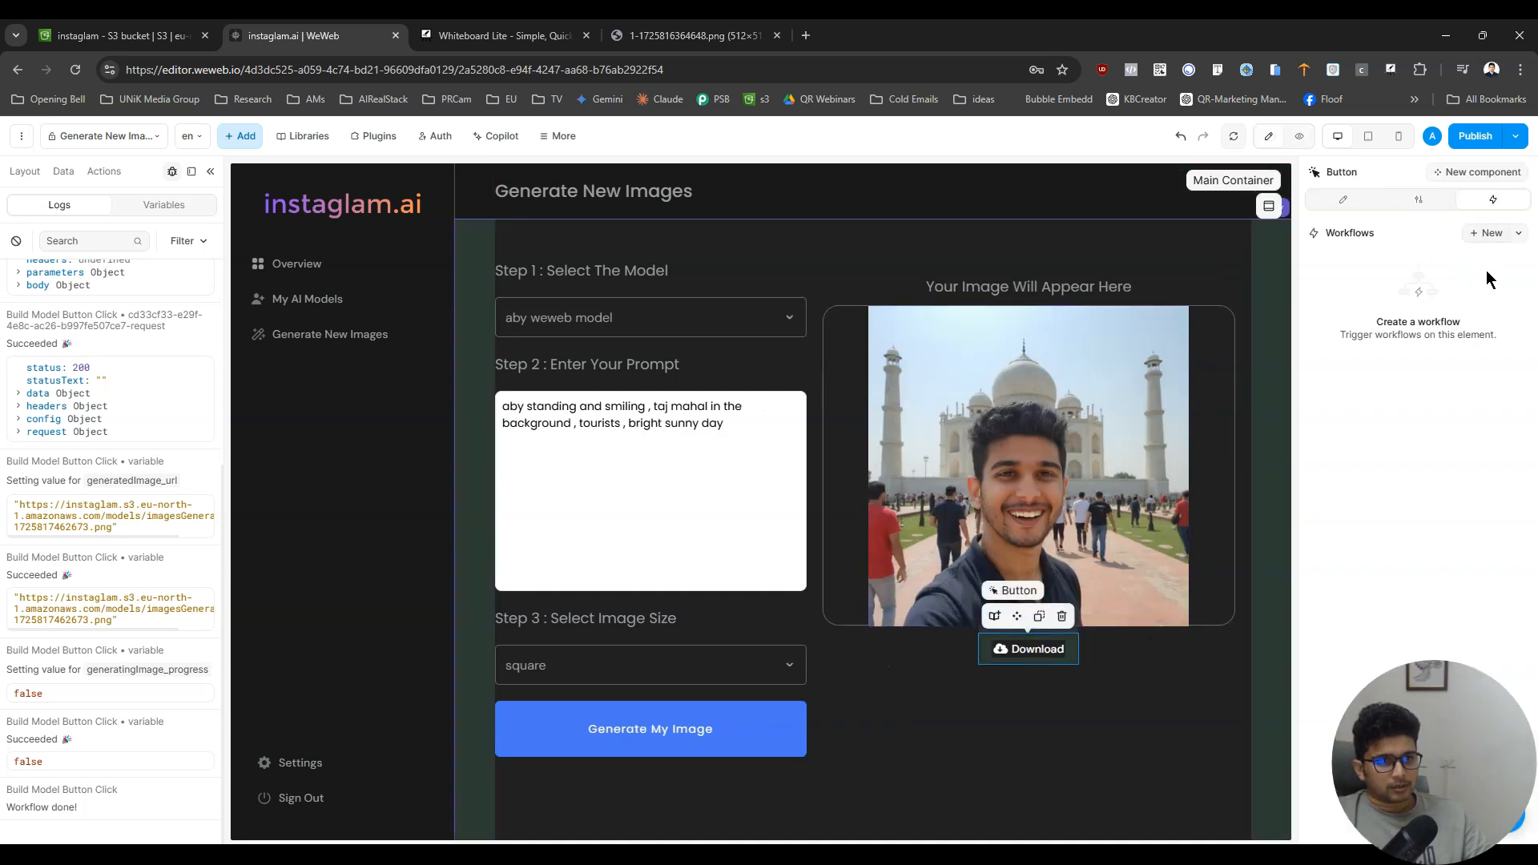
left_click(1475, 232)
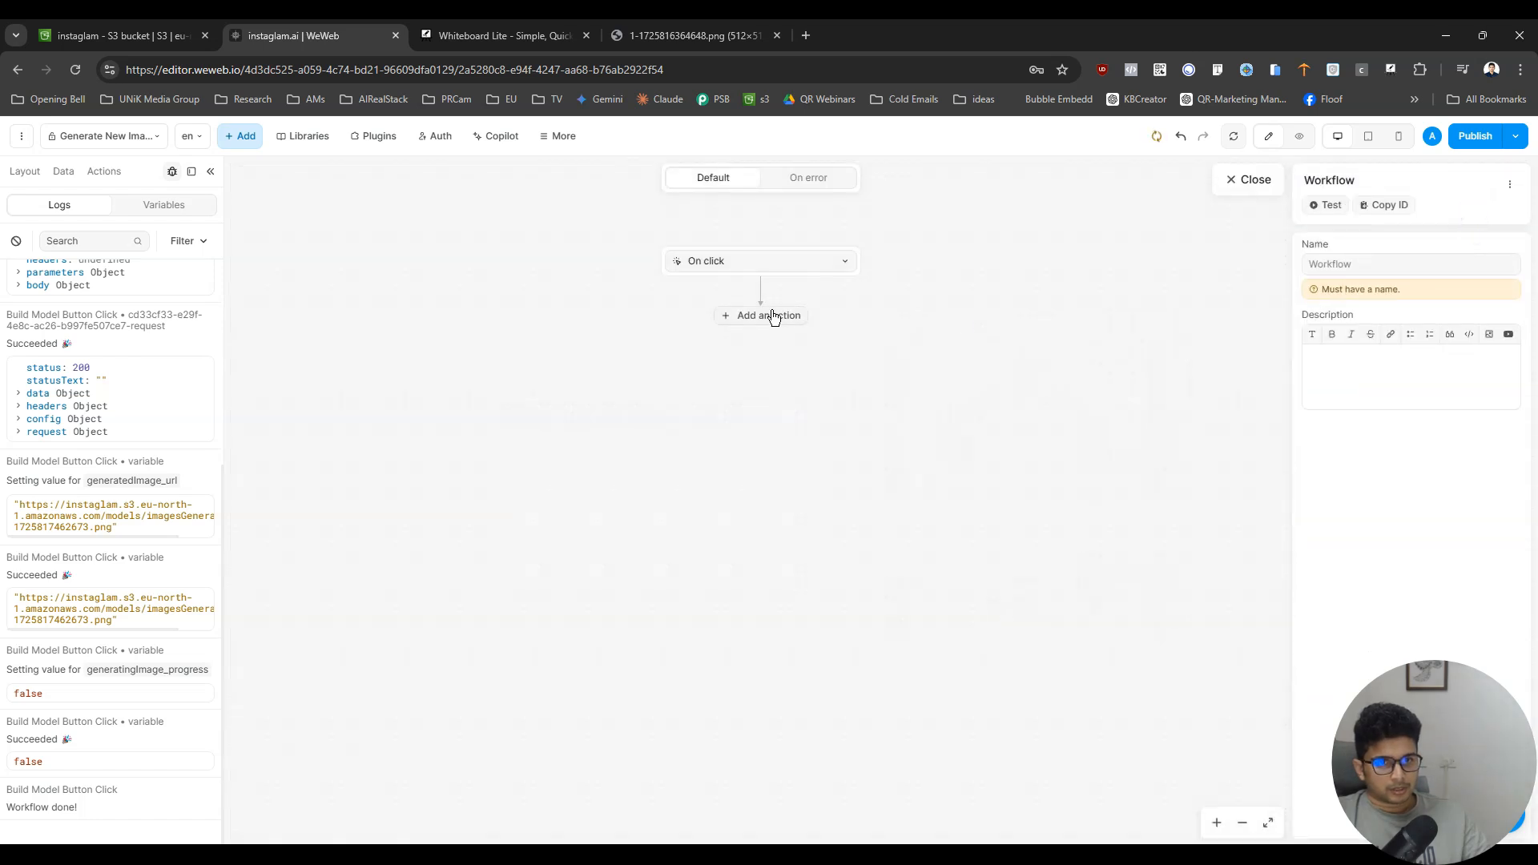
left_click(769, 314)
type("do")
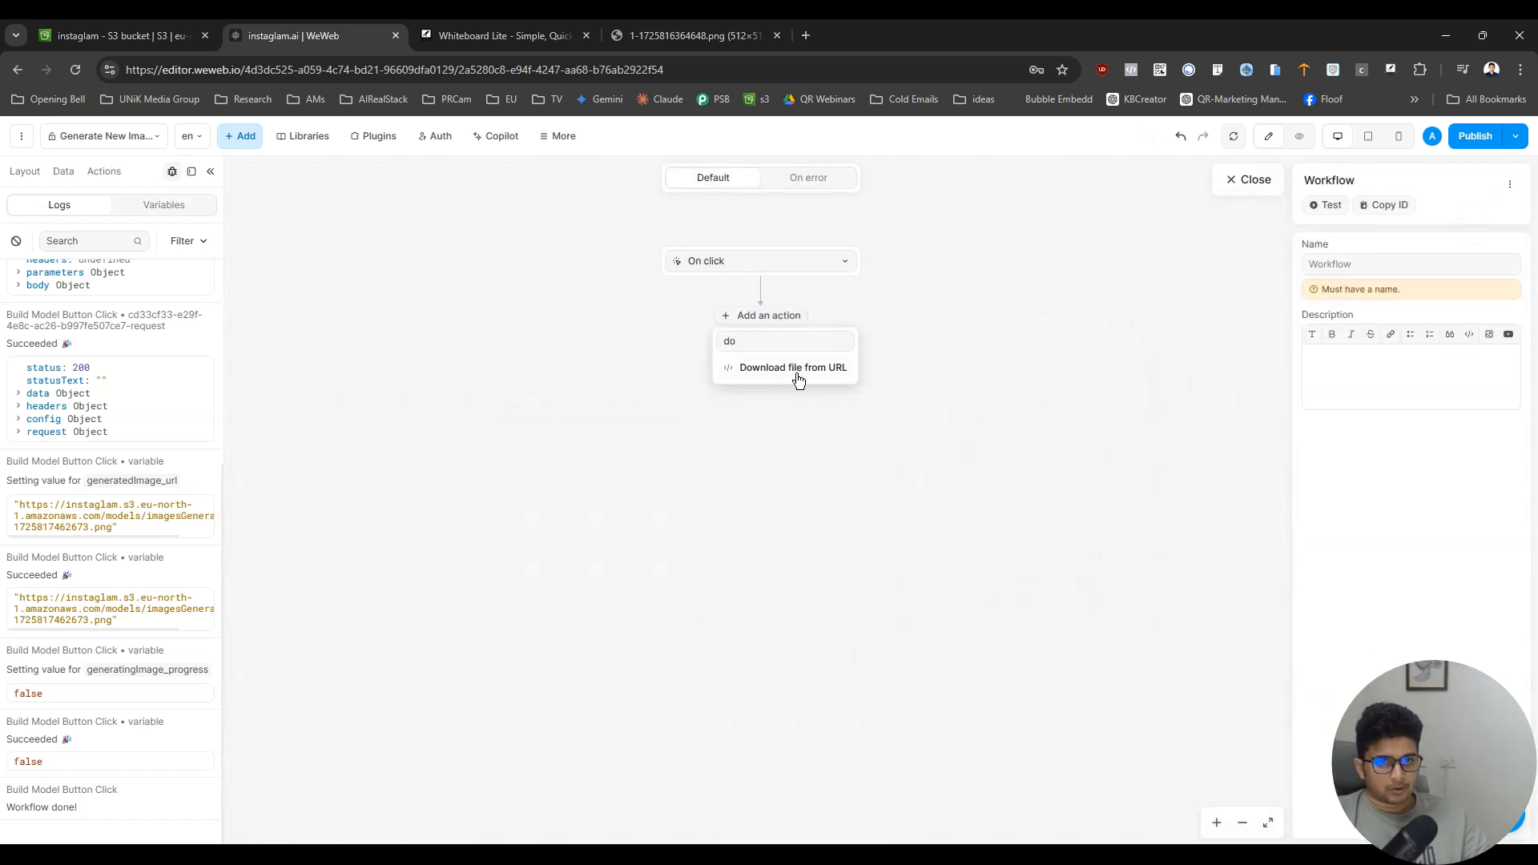
left_click(798, 377)
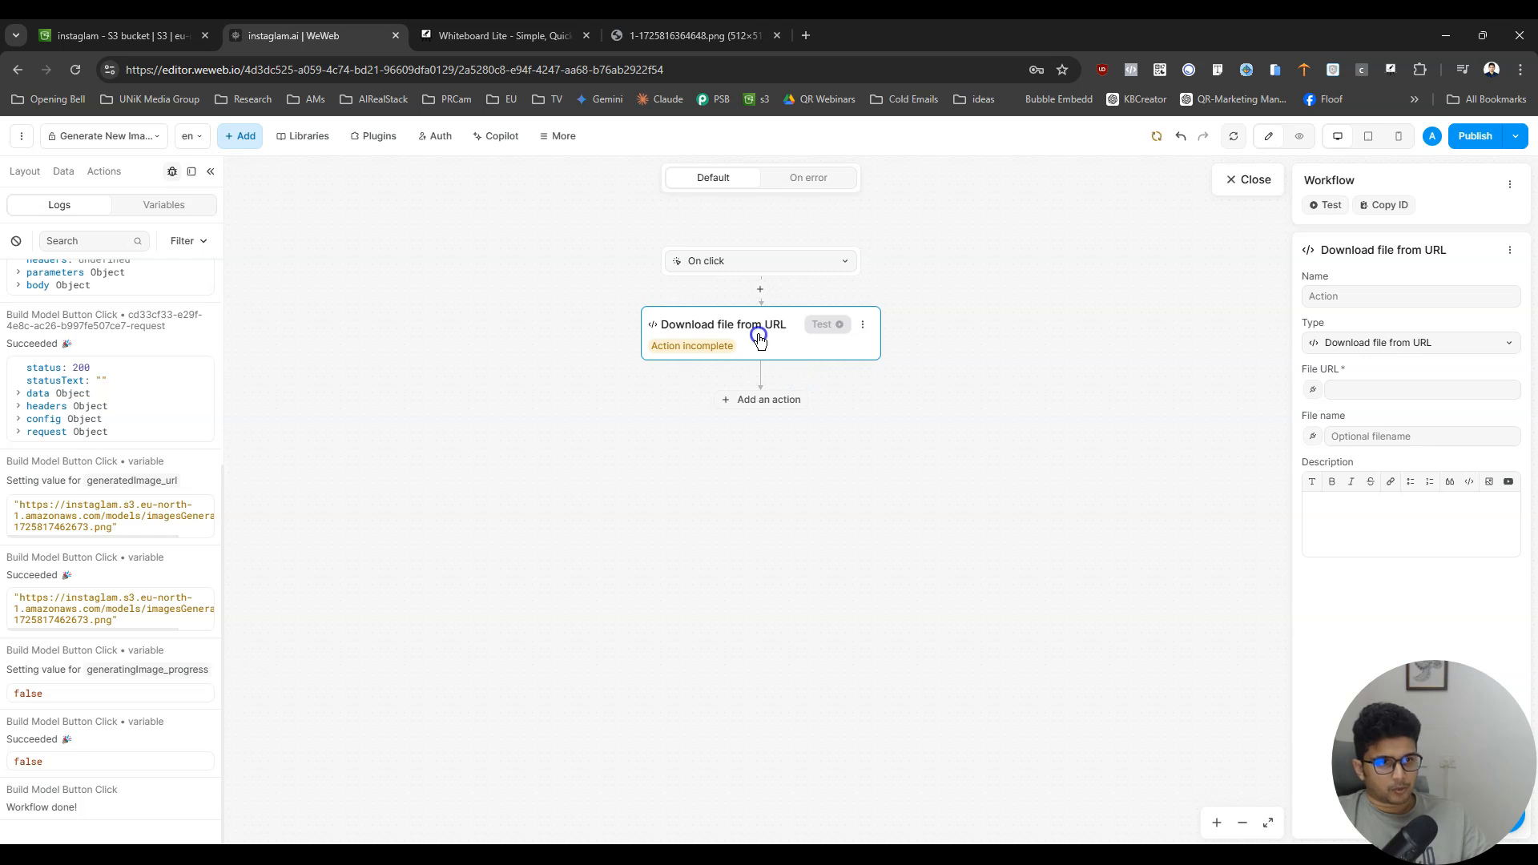
- Bind the download action's File URL to the generatedImage_url variable and close the workflow
left_click(1310, 391)
left_click(1007, 329)
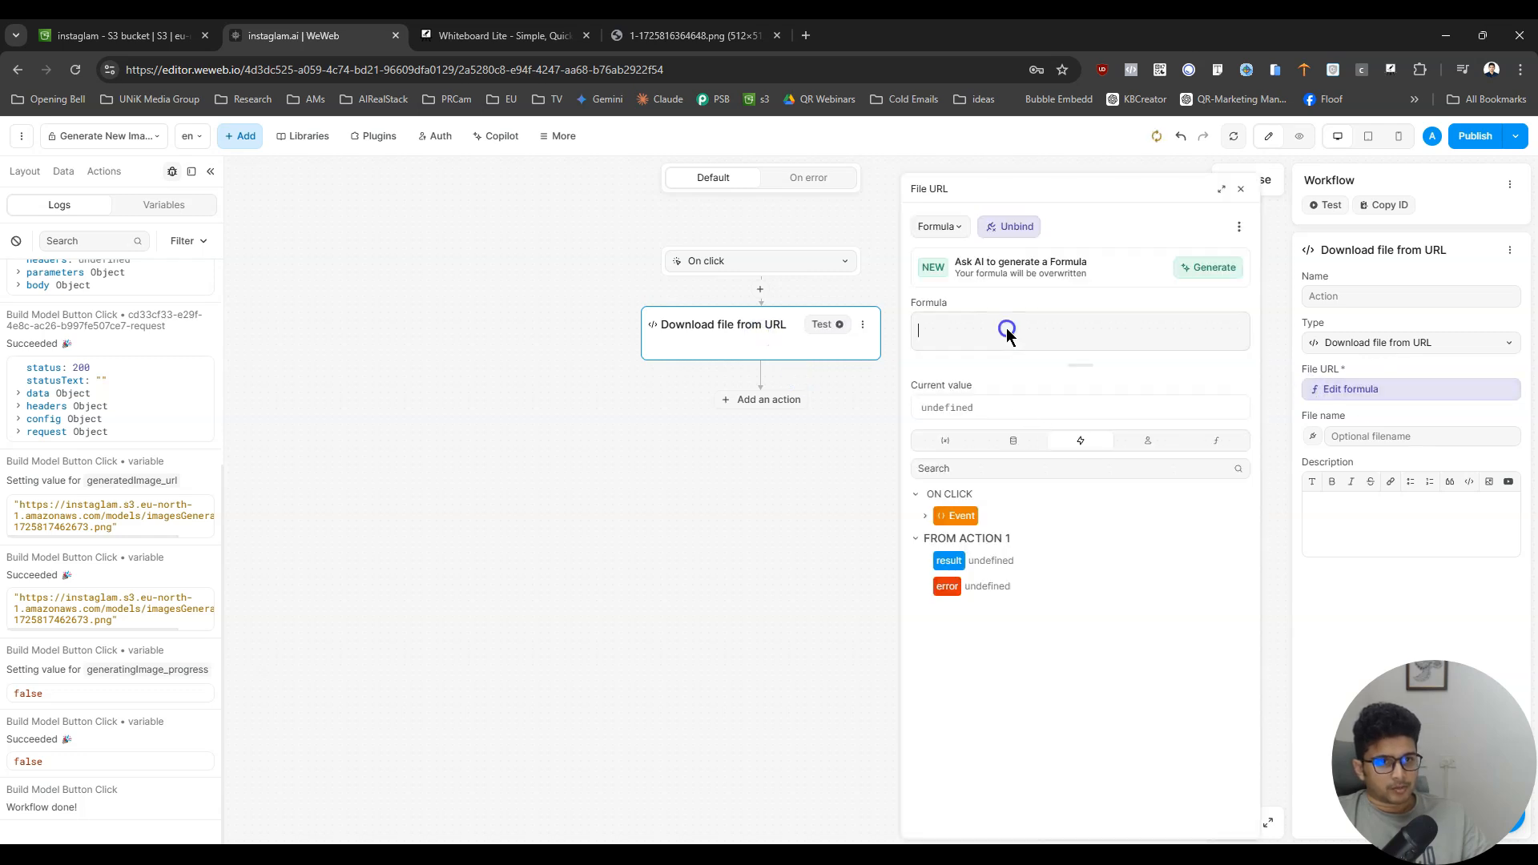
left_click(966, 443)
left_click(1006, 471)
type("generate")
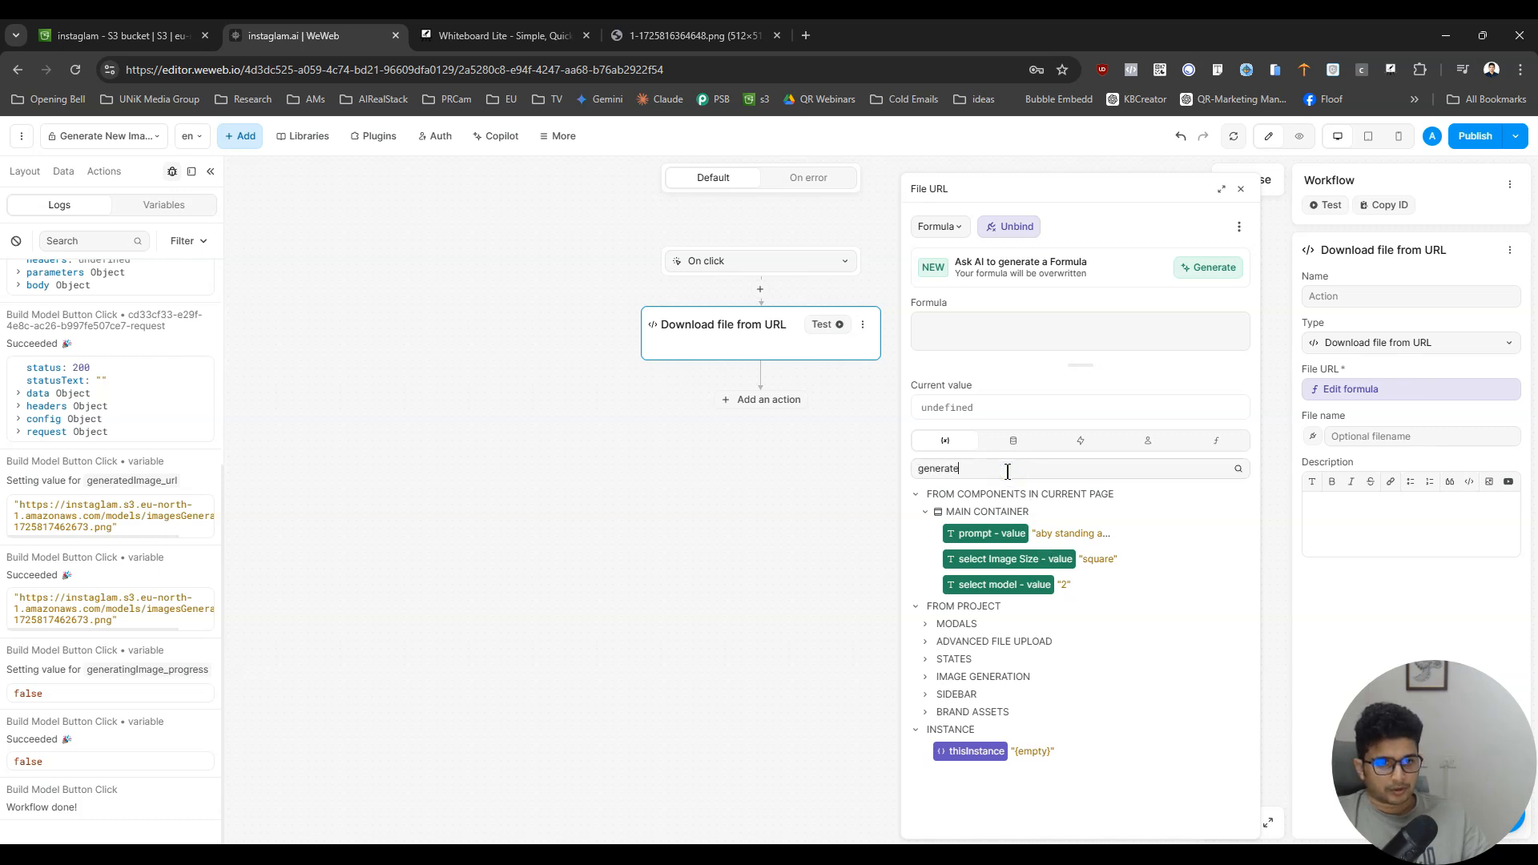
left_click(1011, 535)
left_click(1398, 387)
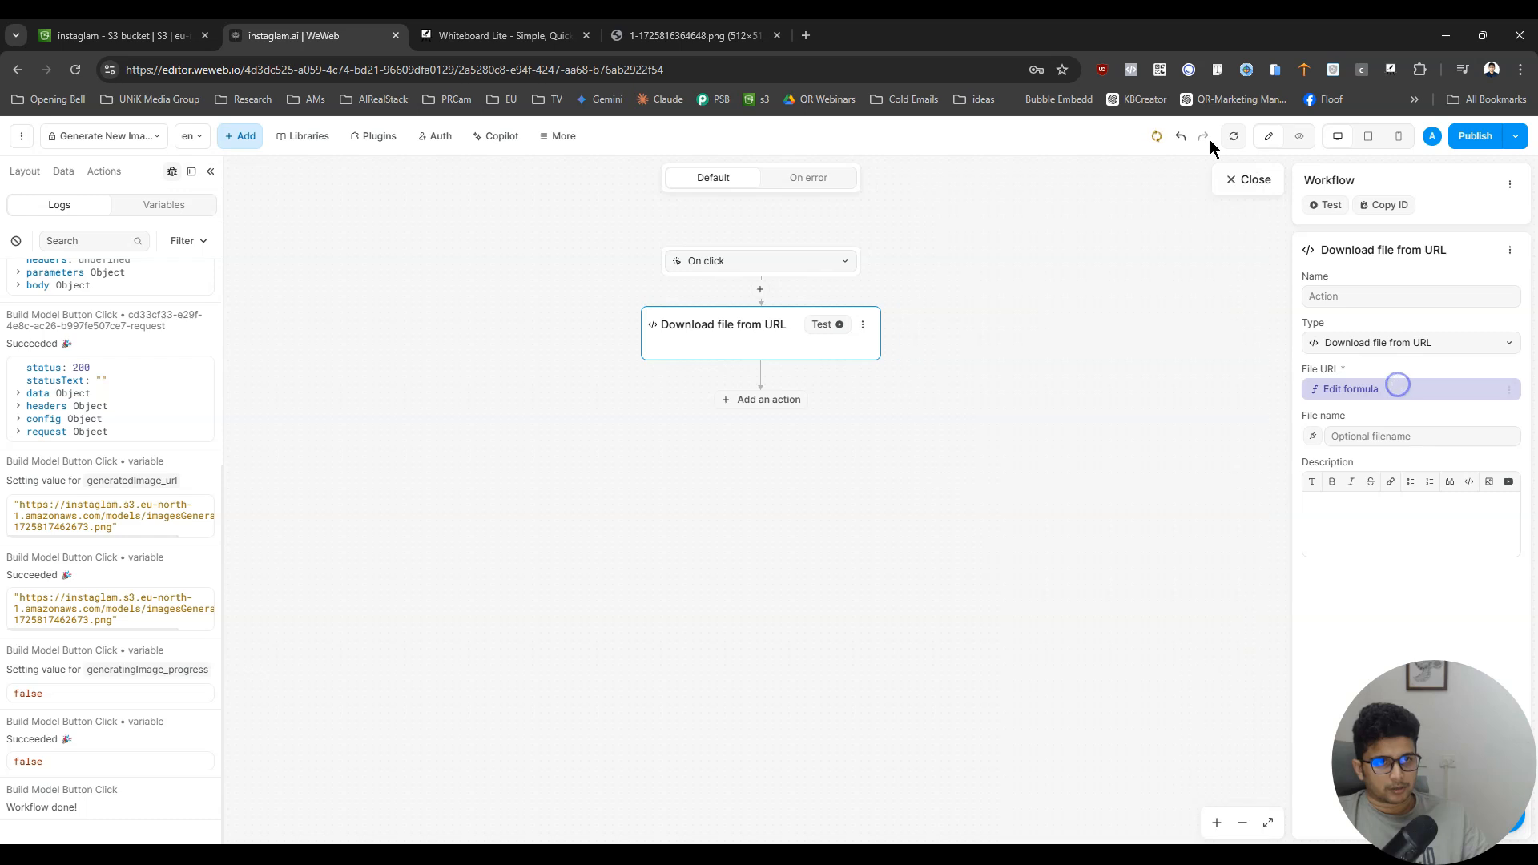
left_click(1249, 183)
- Test the Download button in preview, check the logs, and return to edit mode
left_click(1300, 136)
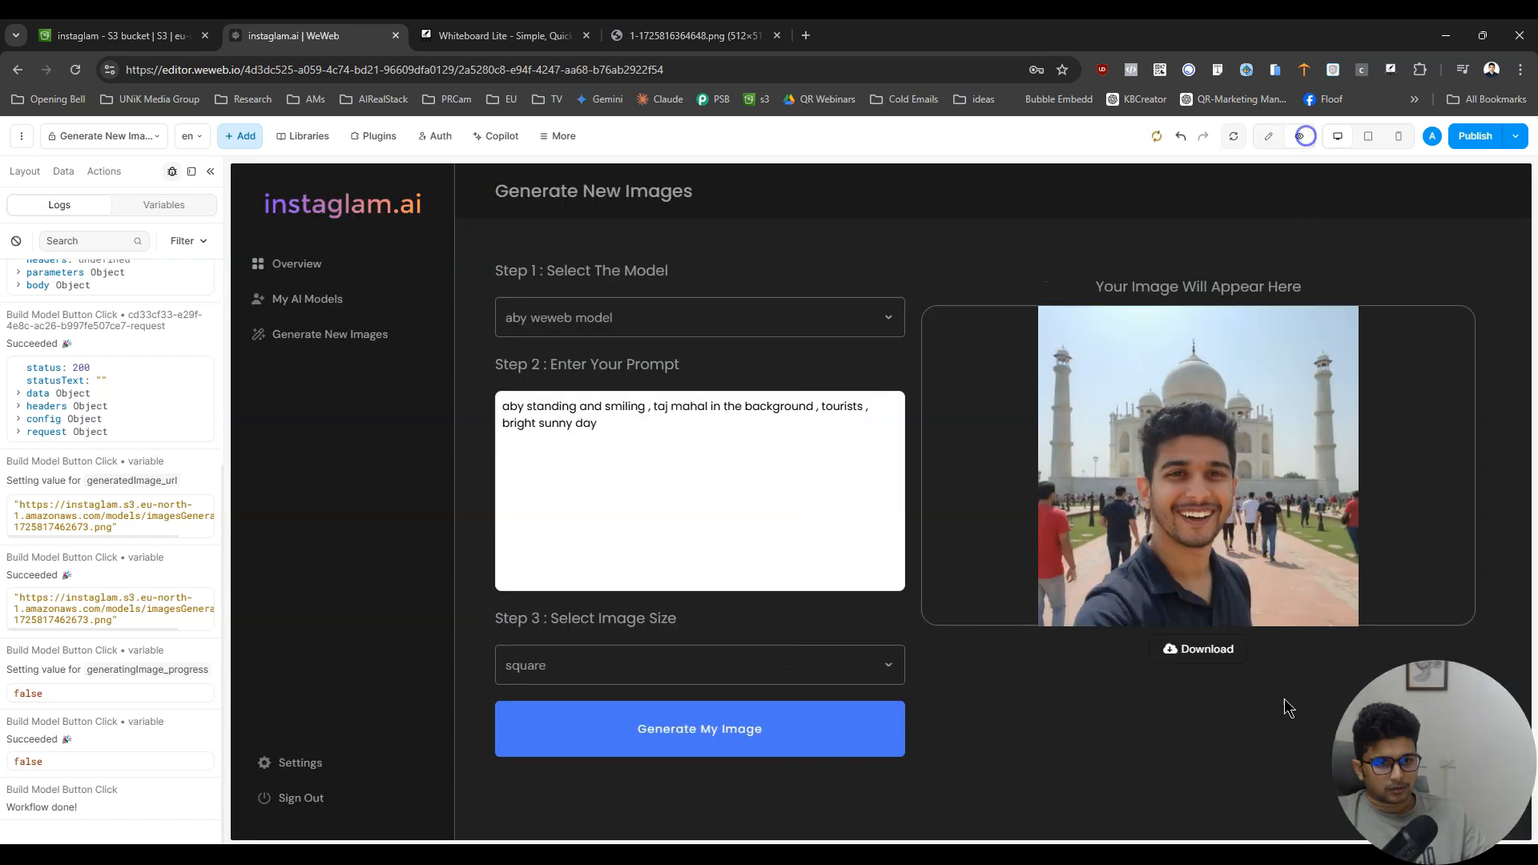
left_click(1189, 655)
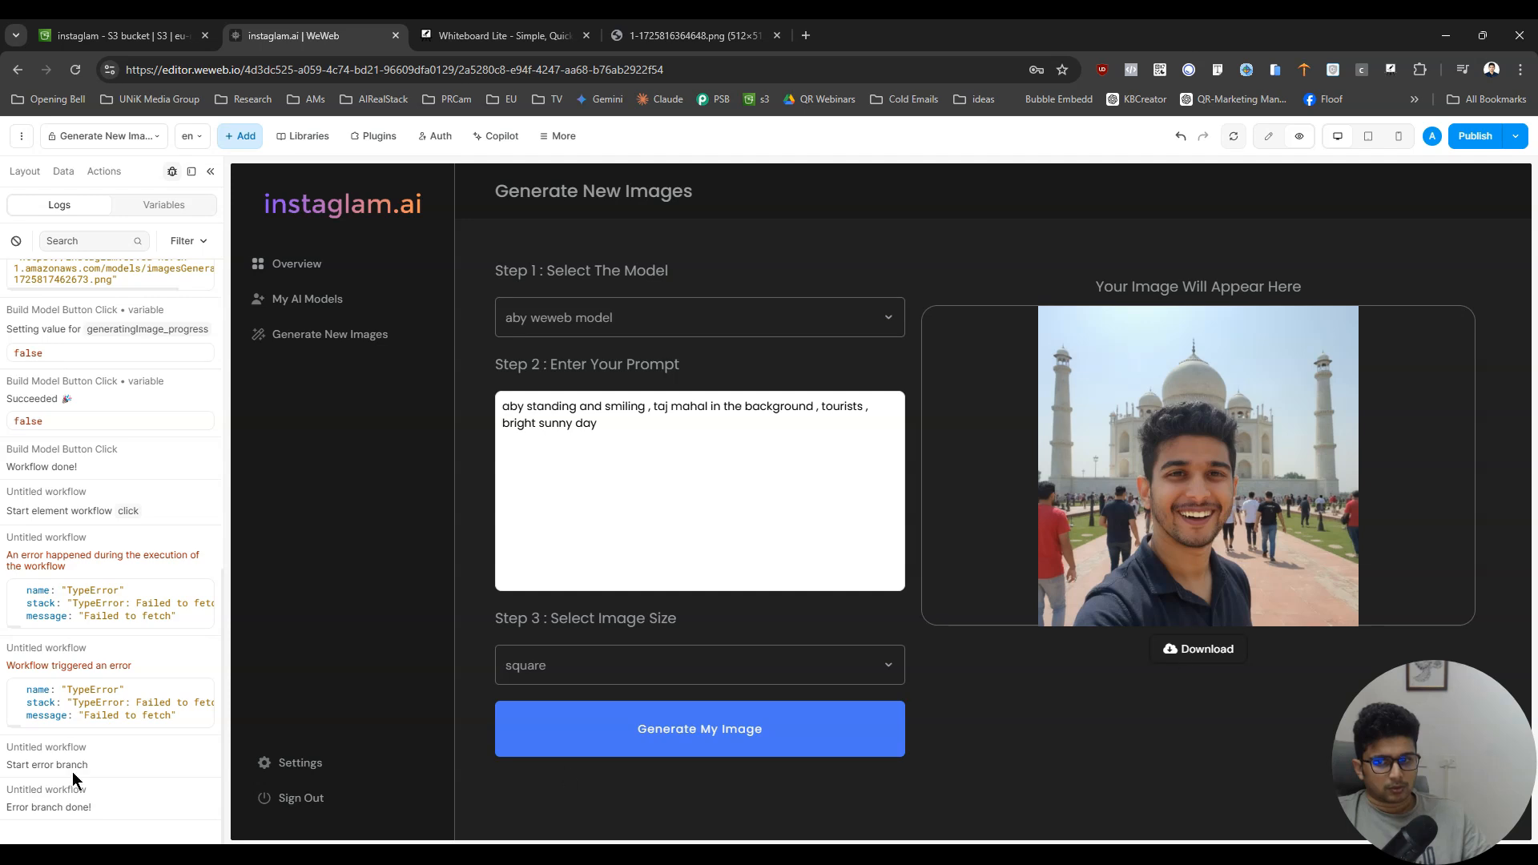
left_click(1268, 138)
- Open the Download button's click workflow and set the Download file from URL action's file name to blablabla.png
left_click(1031, 645)
left_click(1406, 252)
left_click(717, 355)
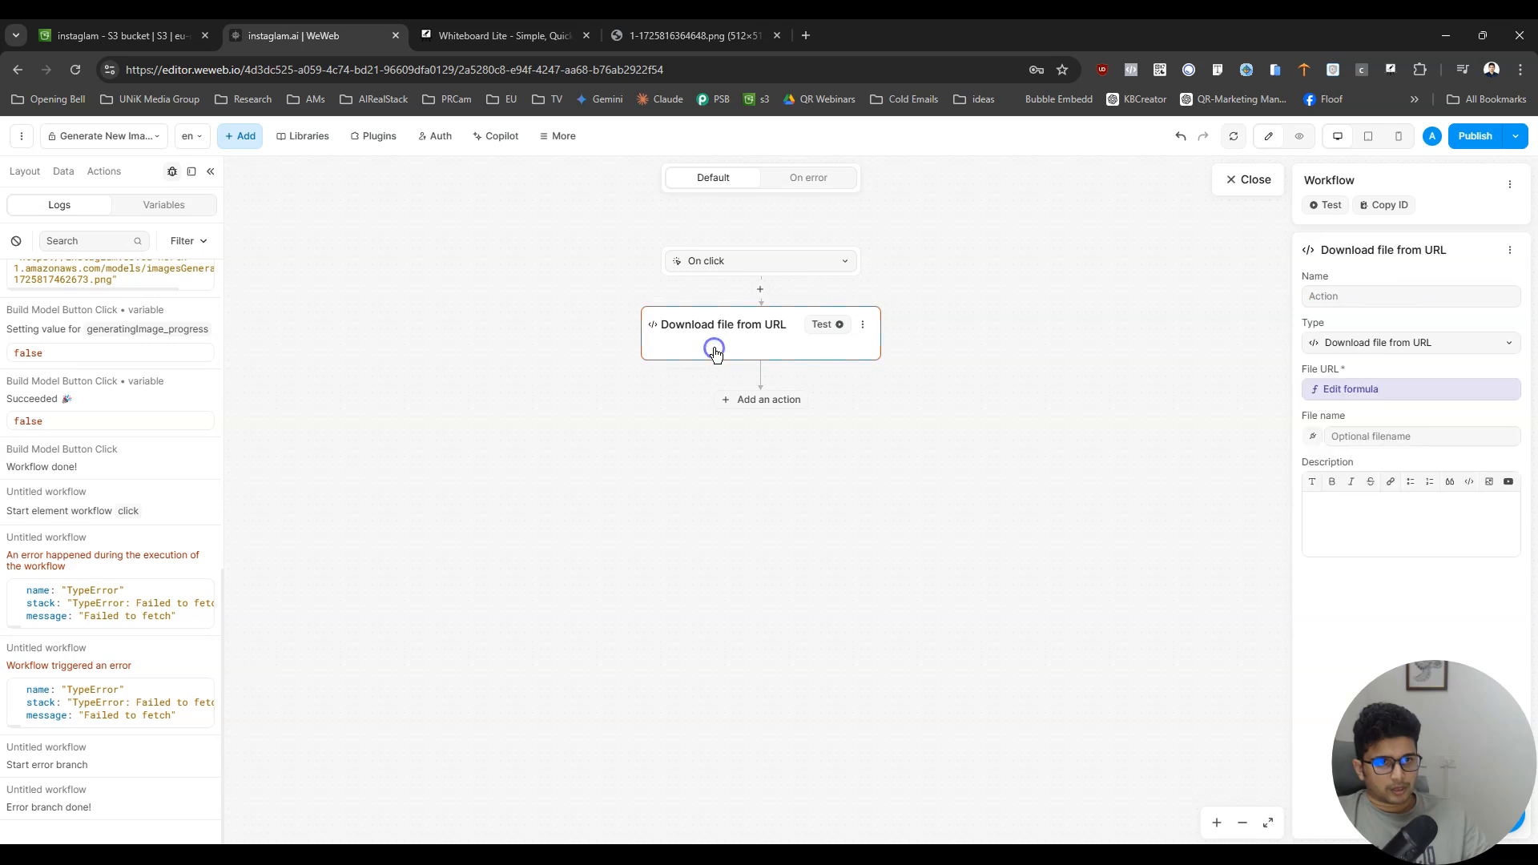
type("blablabla.")
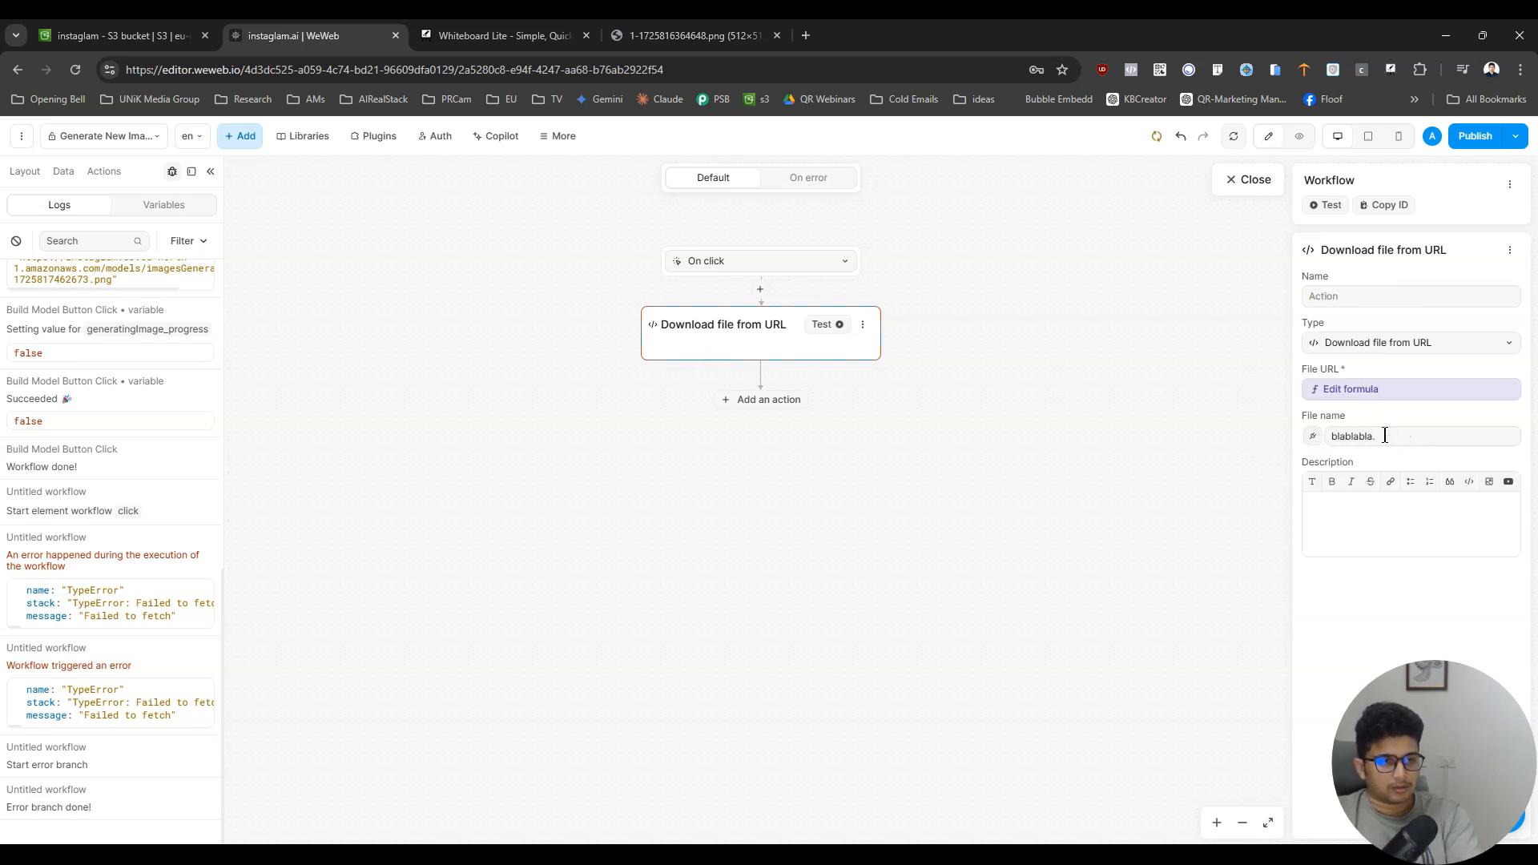
type("png")
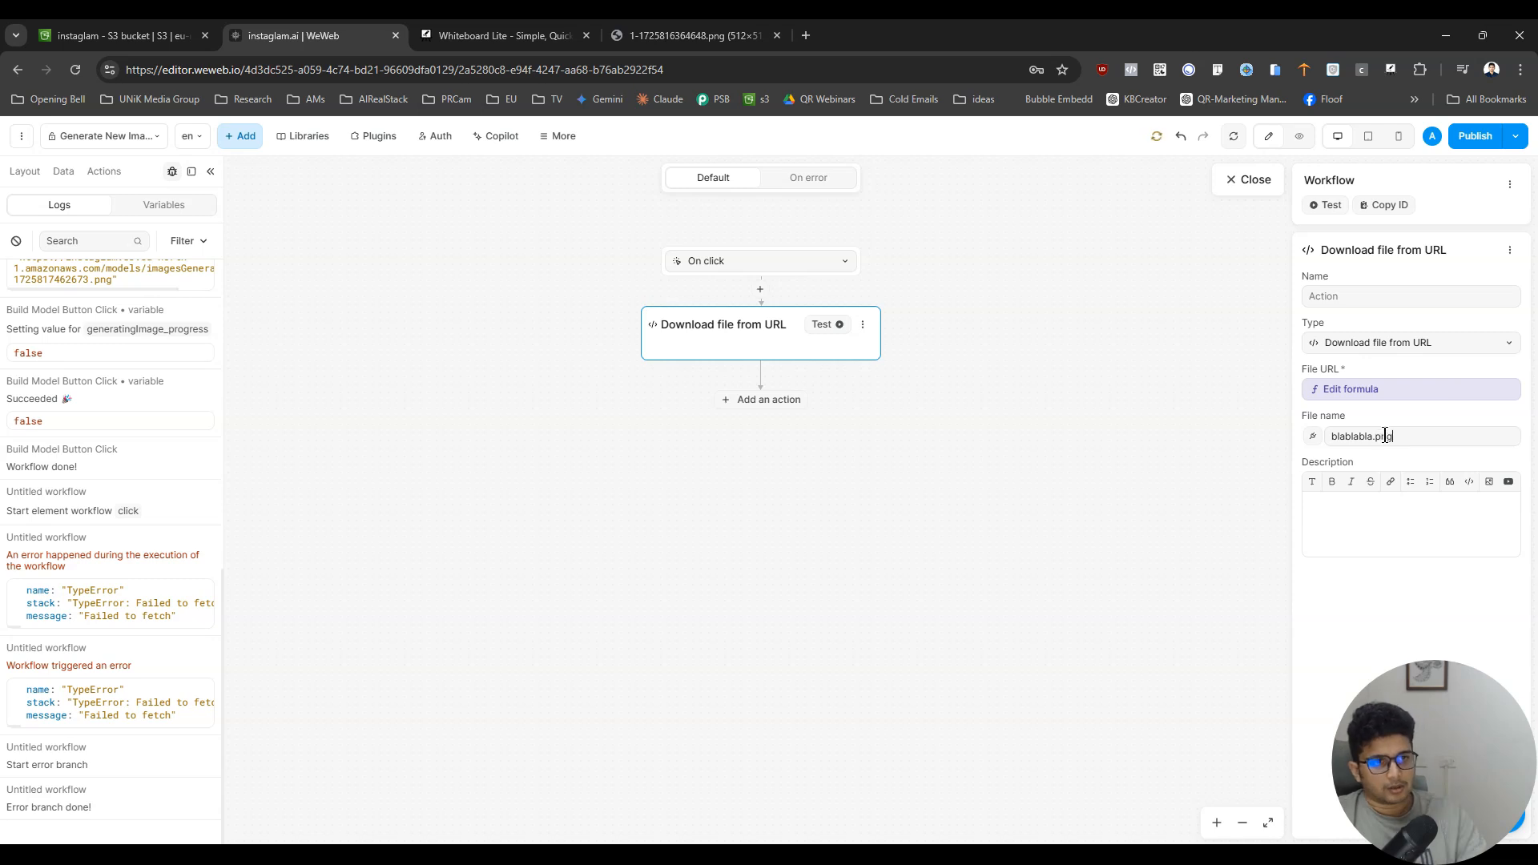
- Close the workflow, test the Download button in preview, and return to edit mode
left_click(1250, 179)
left_click(1298, 137)
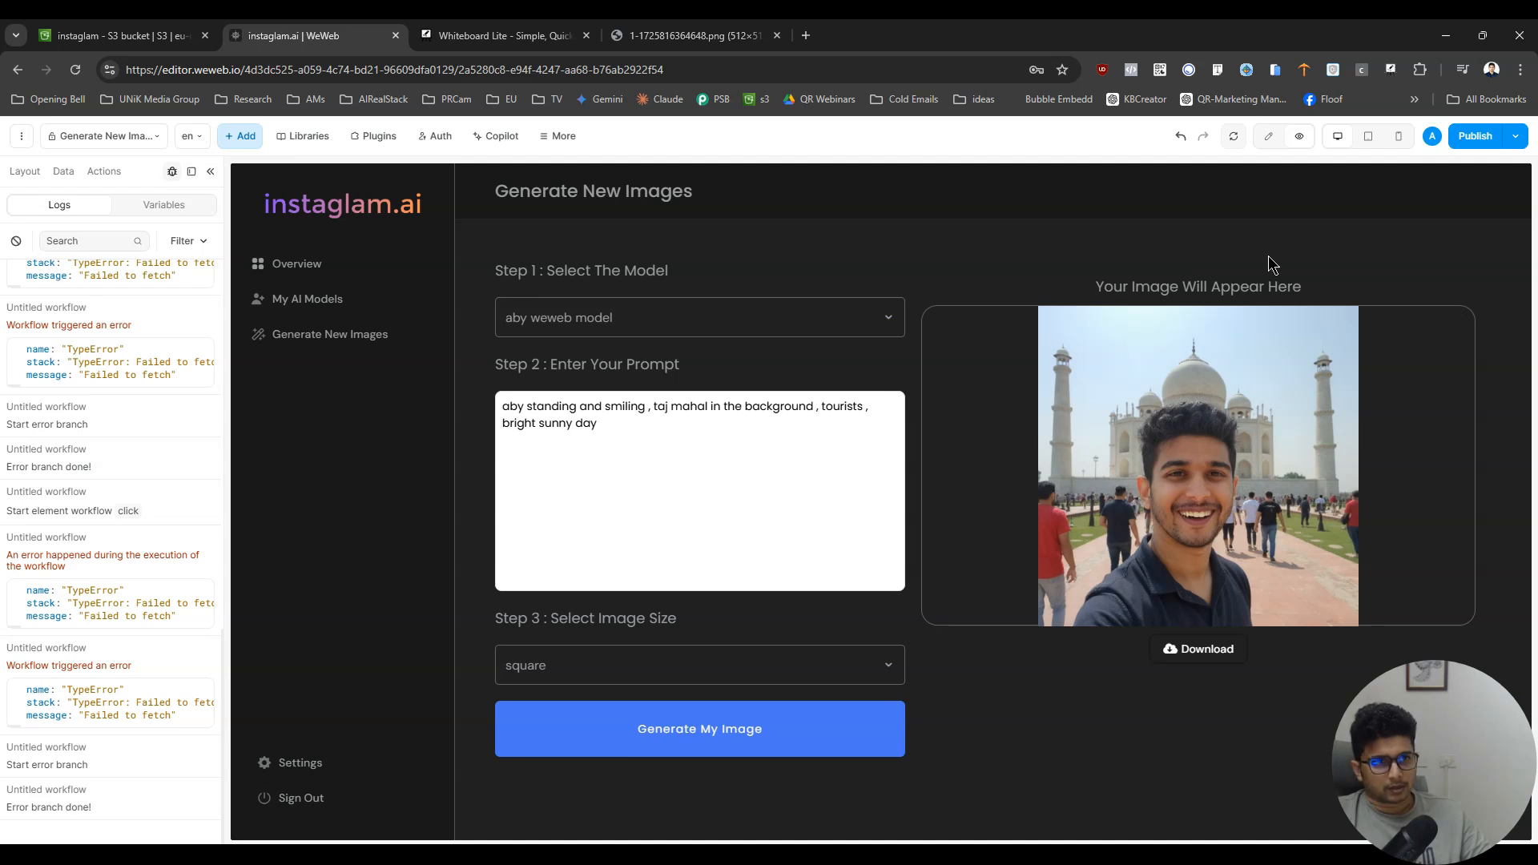
left_click(1268, 137)
- Reopen the Download button's workflow and check the current value of the download action's File URL formula
left_click(1051, 453)
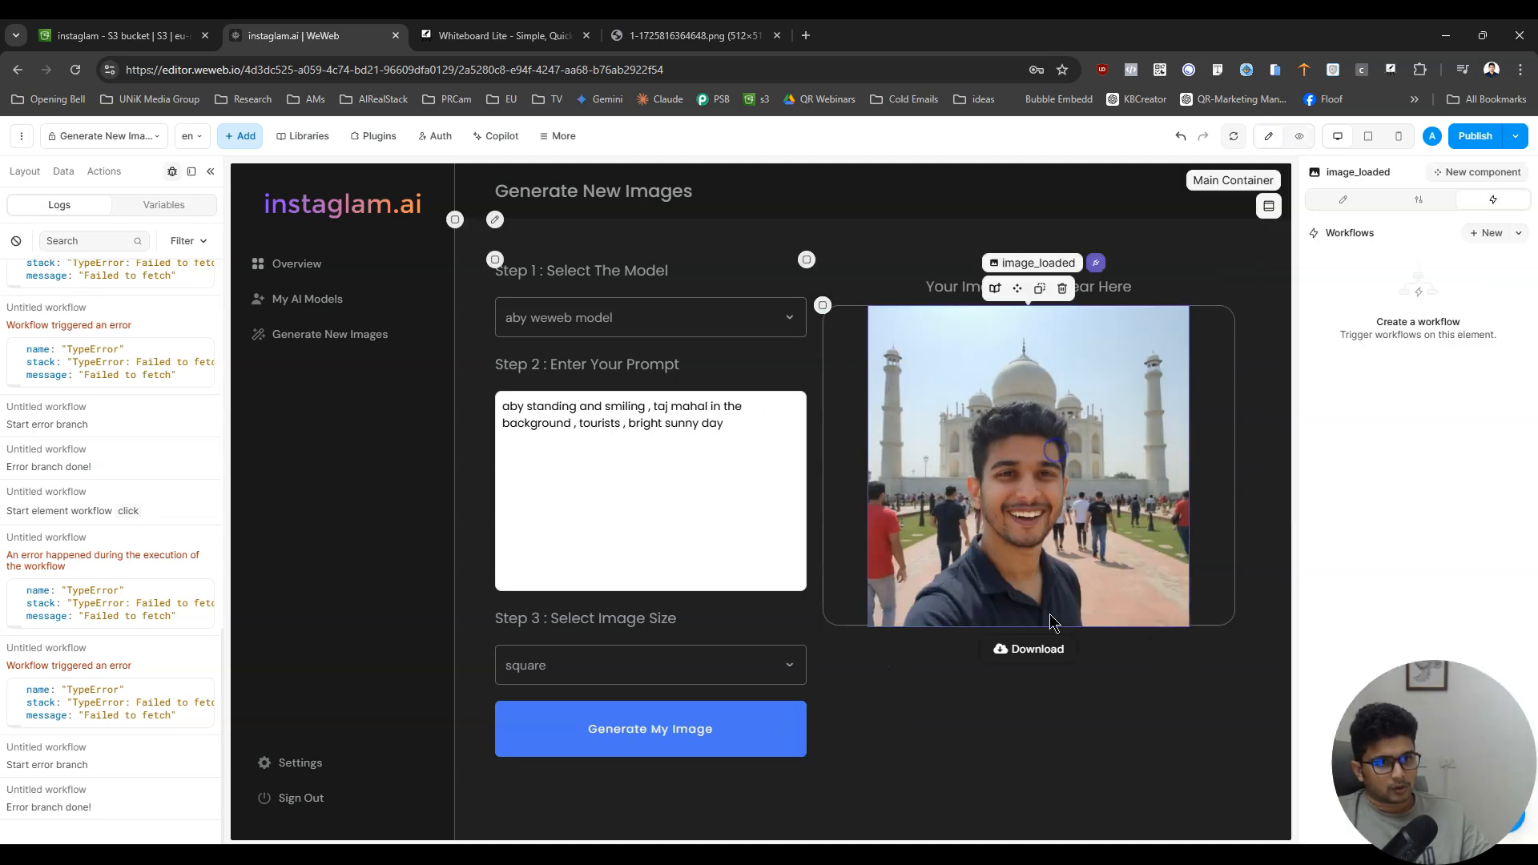
left_click(1062, 650)
left_click(1414, 276)
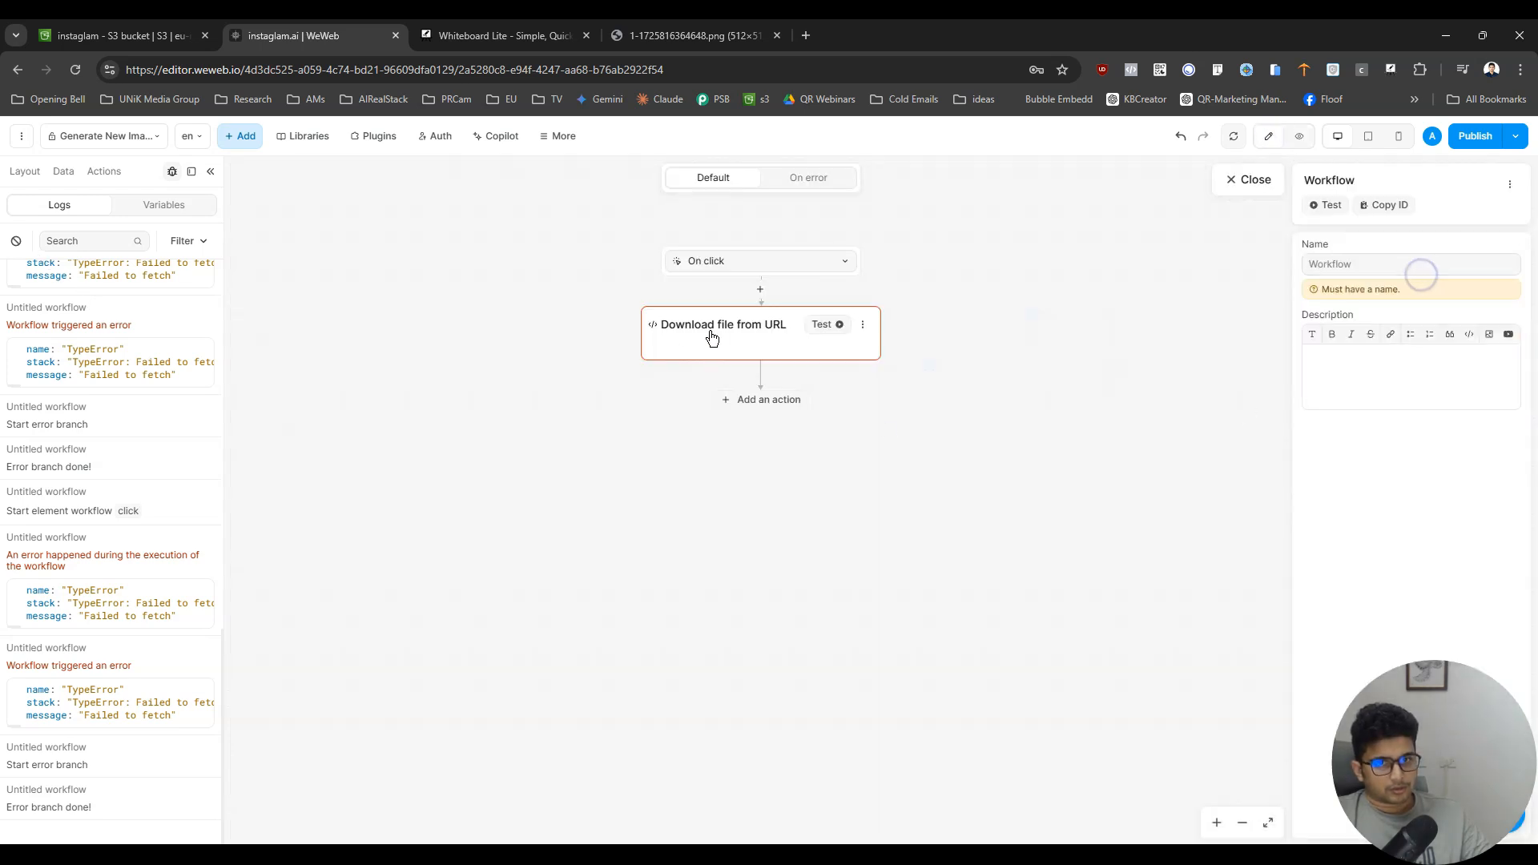
left_click(1352, 388)
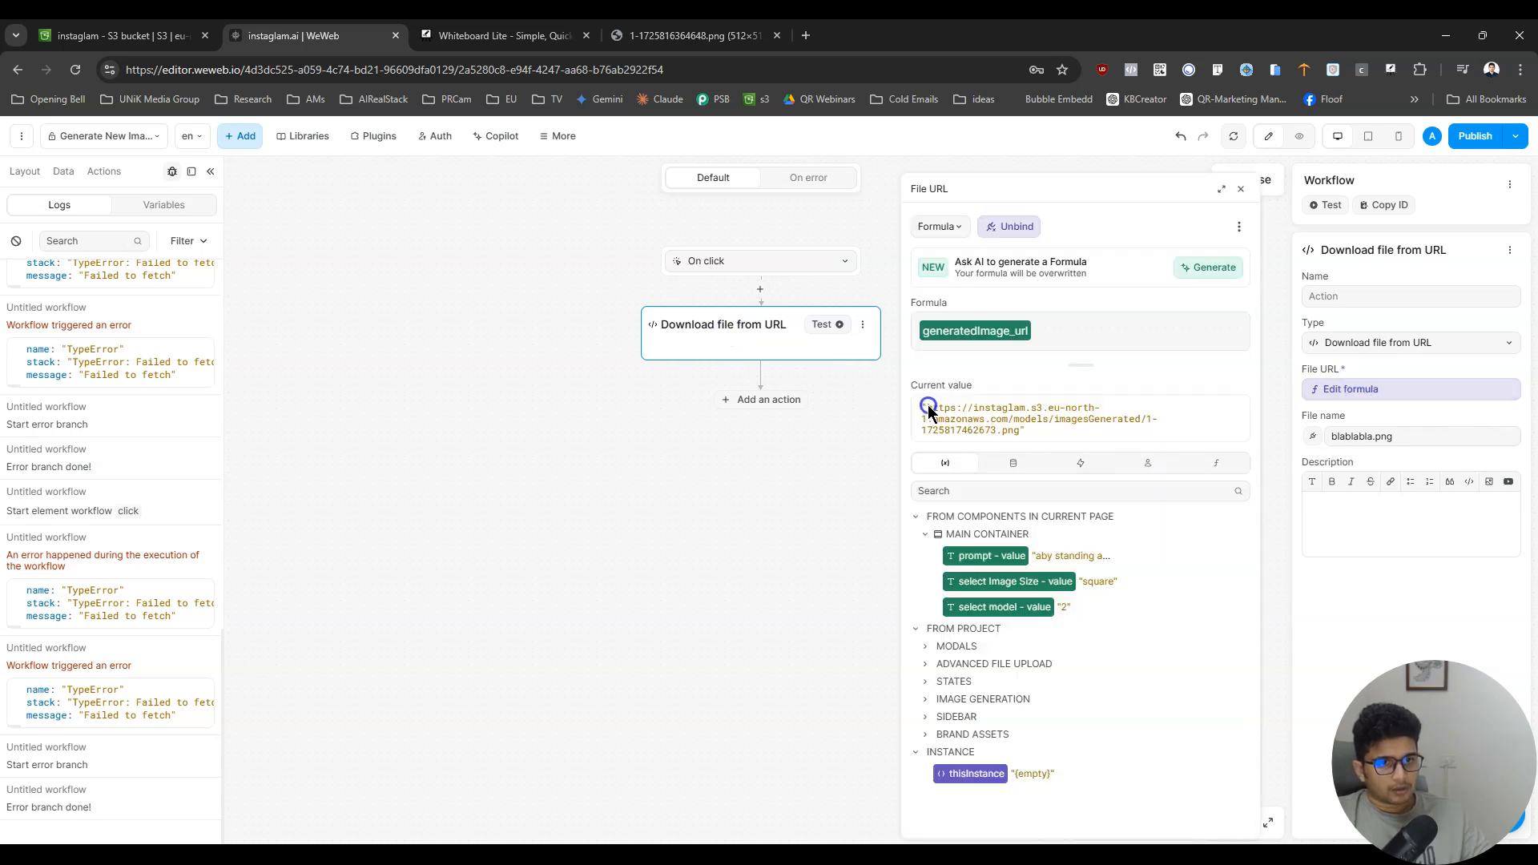
left_click_drag(926, 407, 1011, 446)
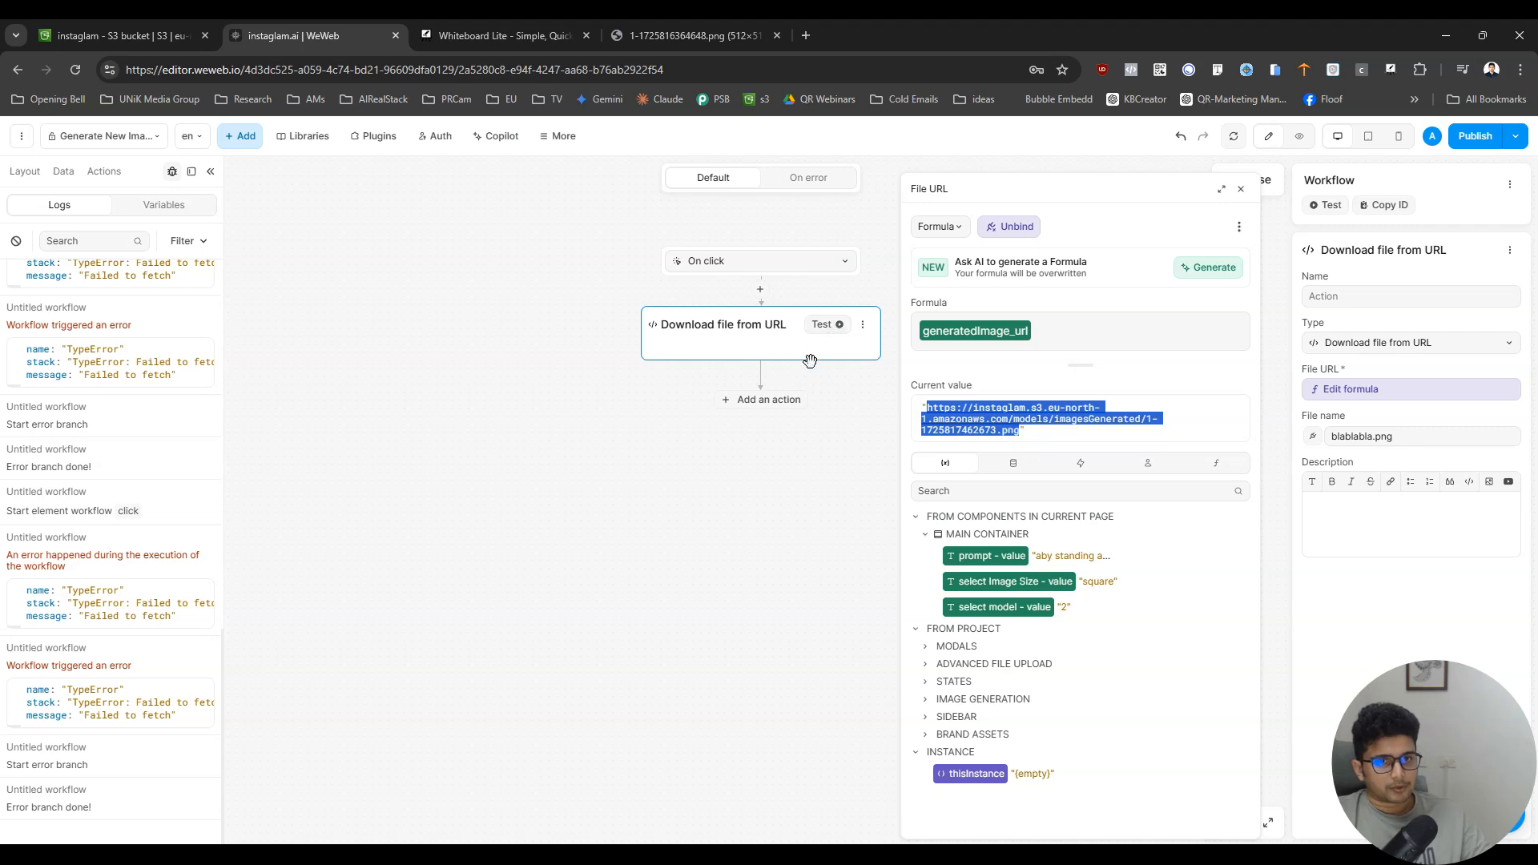
- Delete the Download file from URL action and add a Navigate to action in its place
left_click(857, 324)
left_click(913, 472)
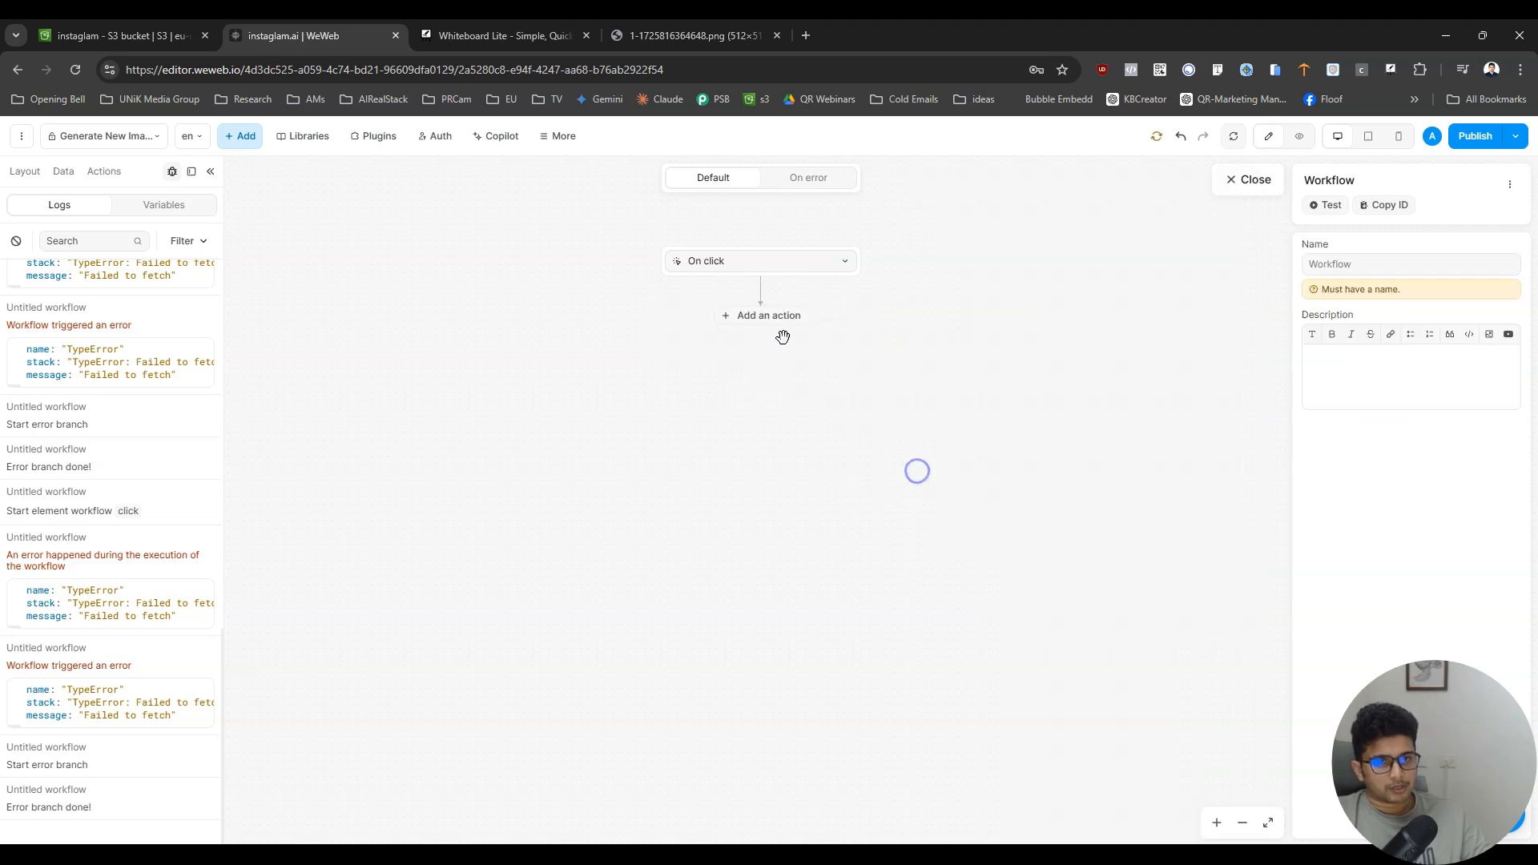
left_click(783, 317)
left_click(837, 341)
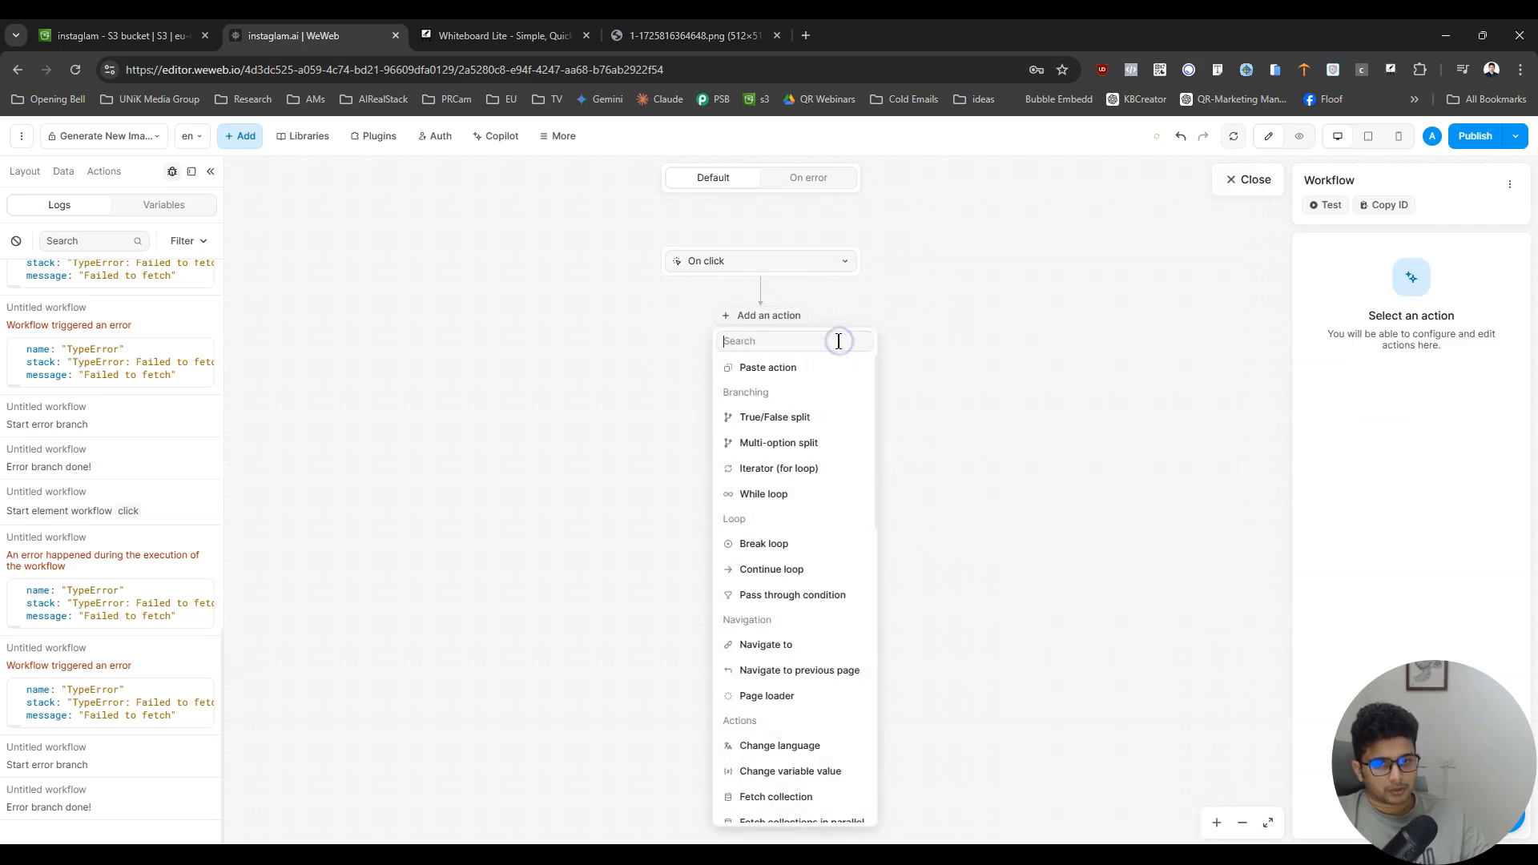
type("nab")
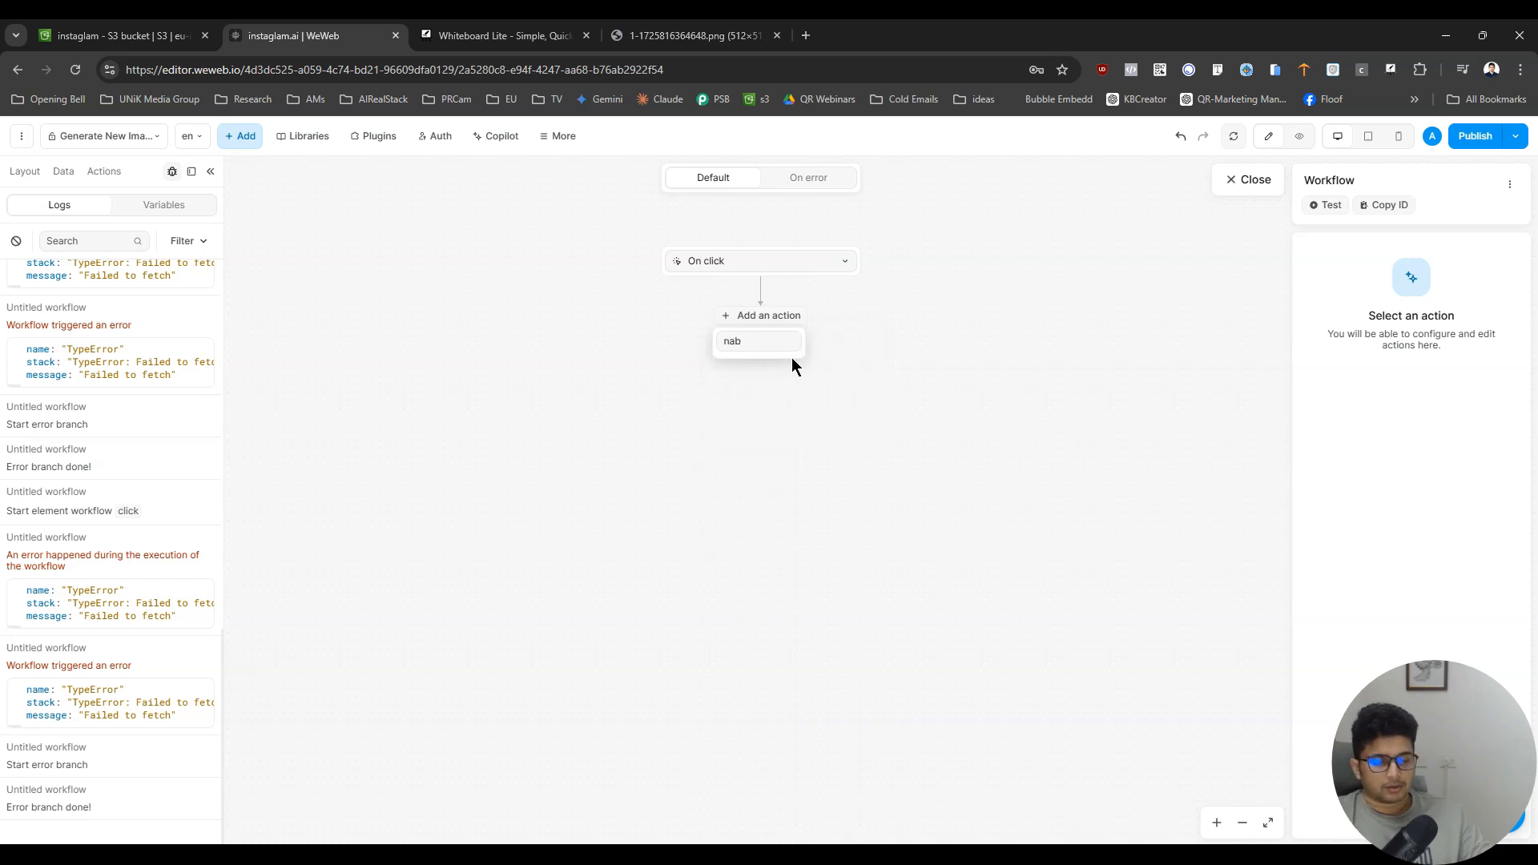
key("BackSpace")
left_click(786, 383)
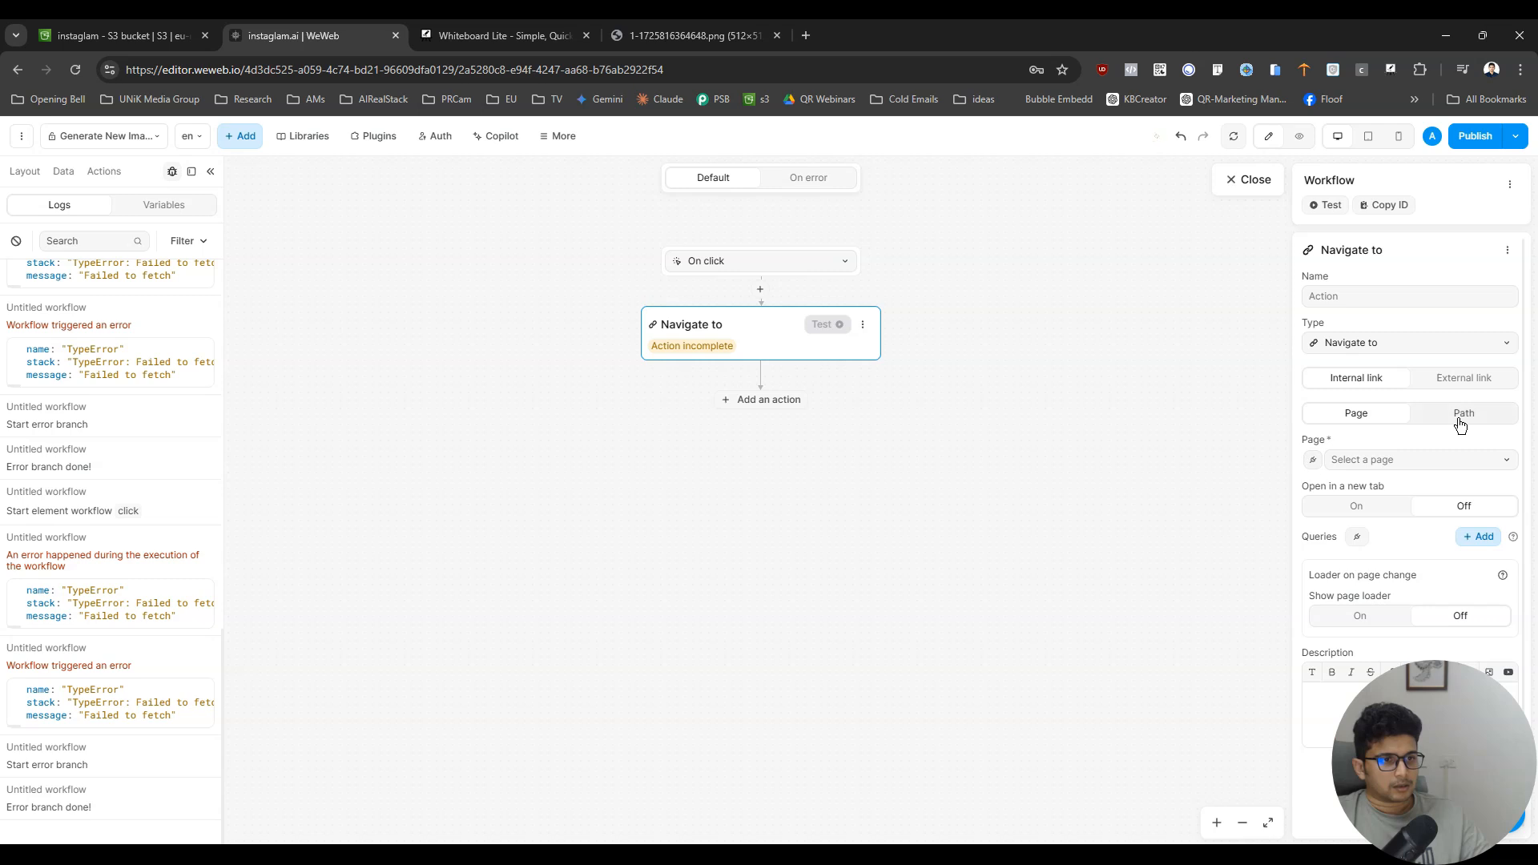
- Make the Navigate to action an external link bound to generatedImage_url that opens in a new tab
left_click(1466, 376)
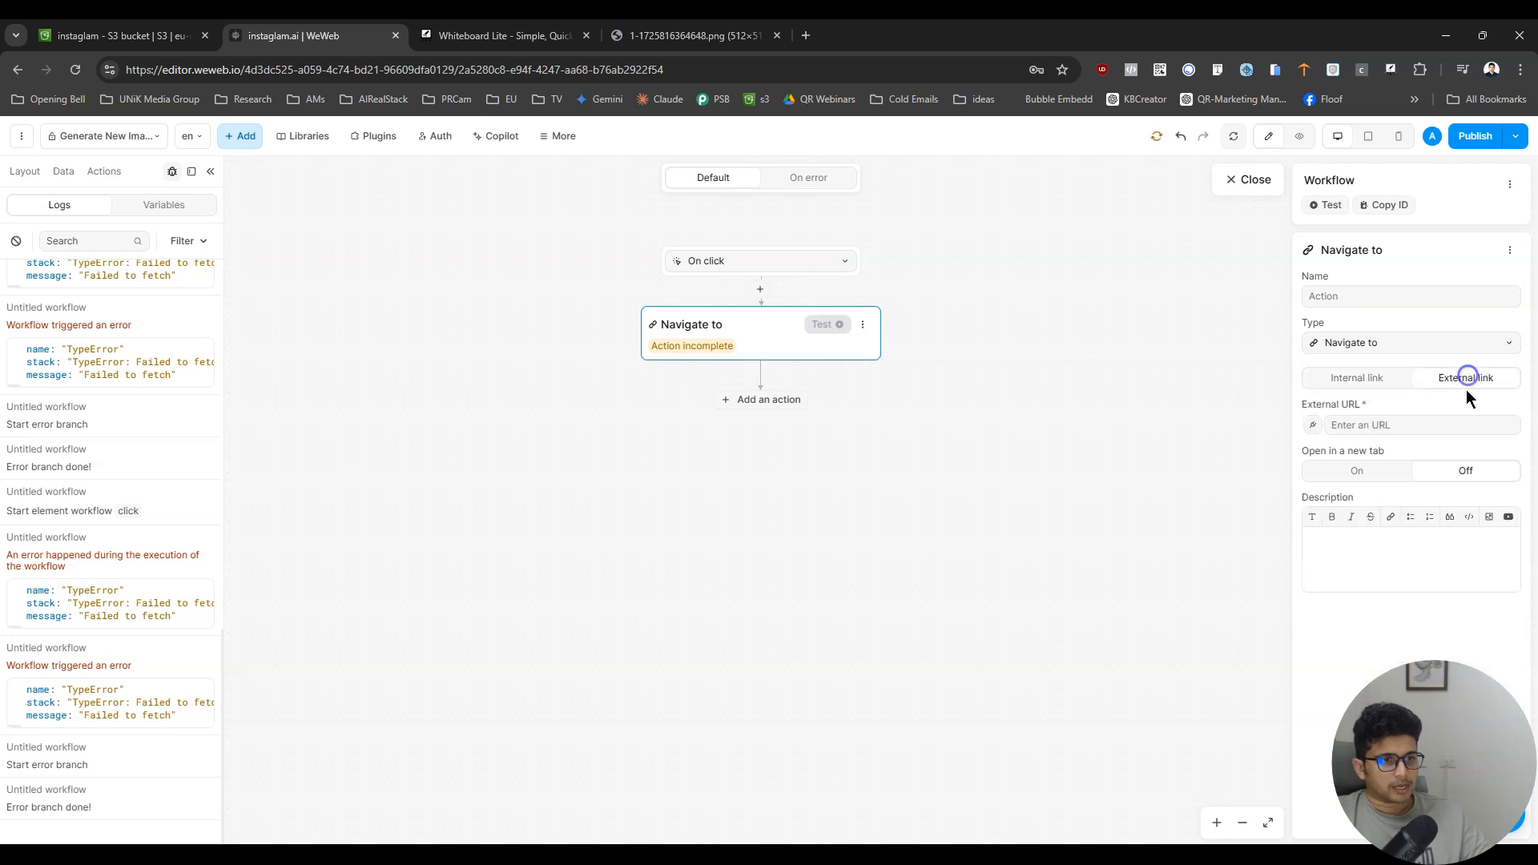
left_click(1312, 430)
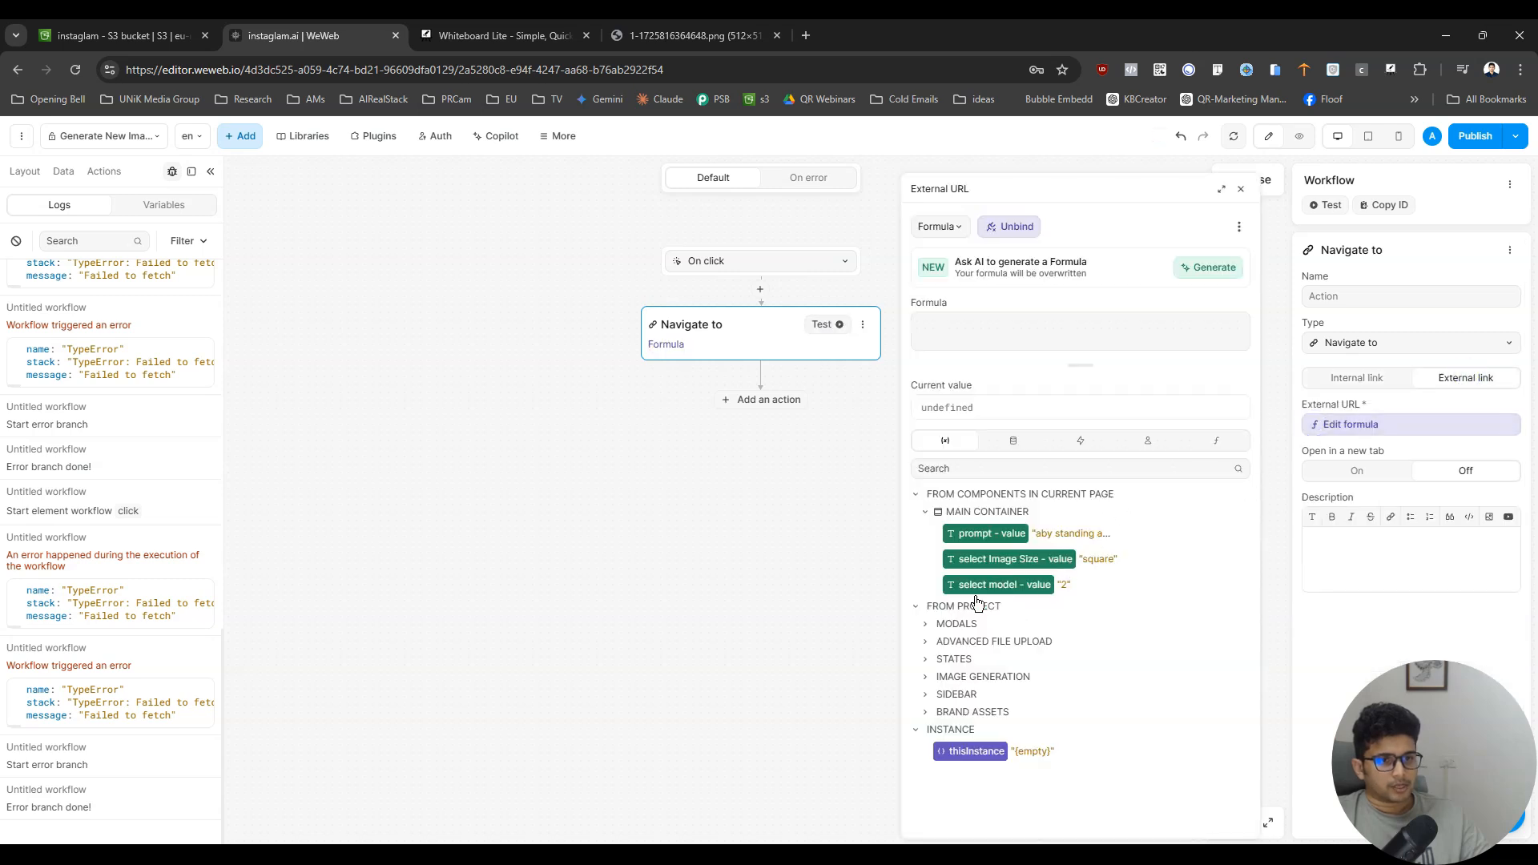
left_click(1025, 469)
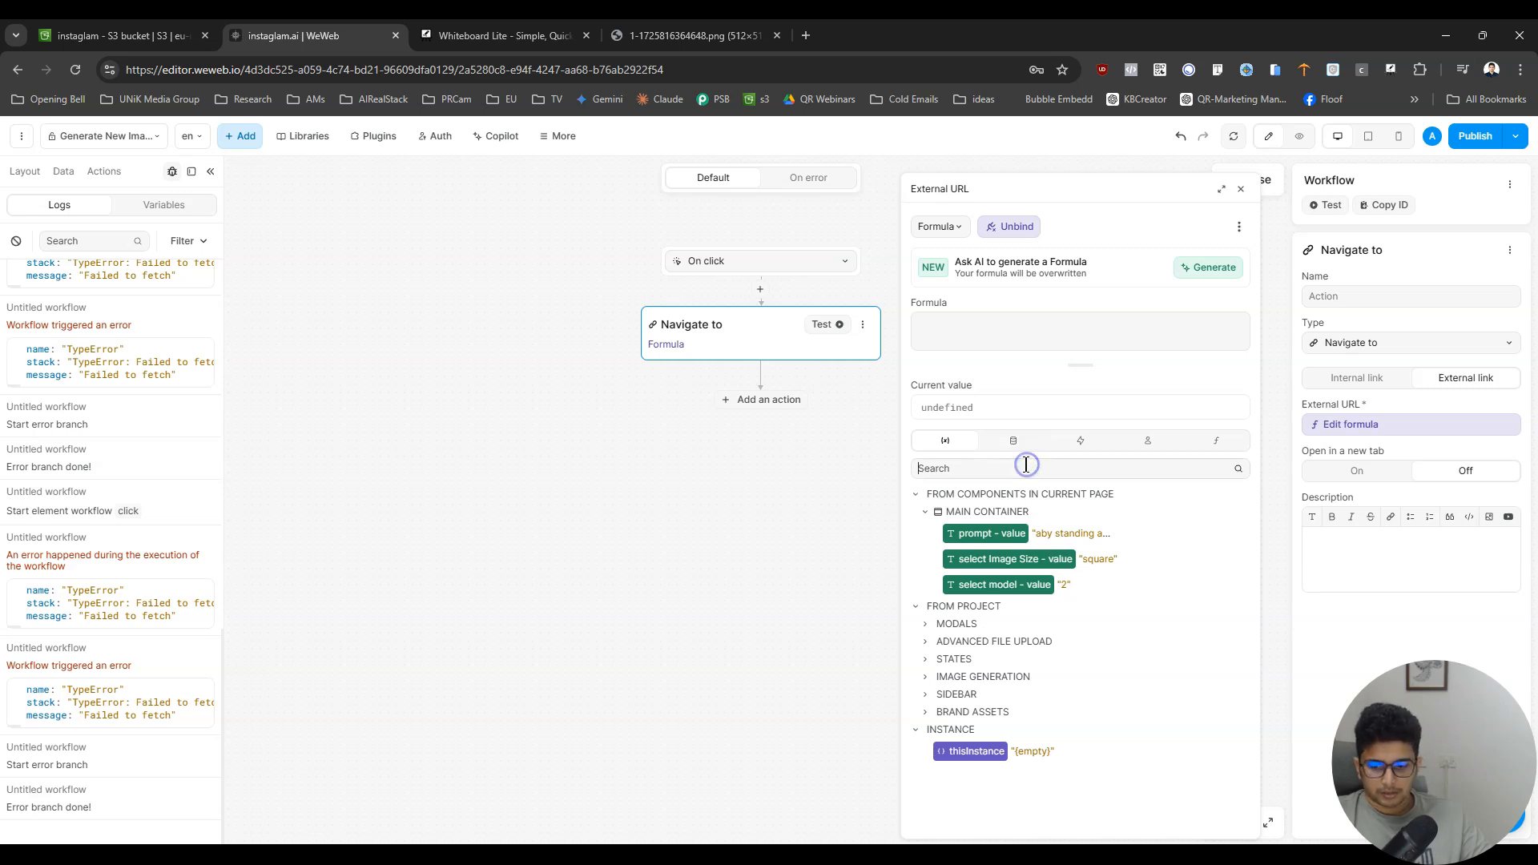
type("url")
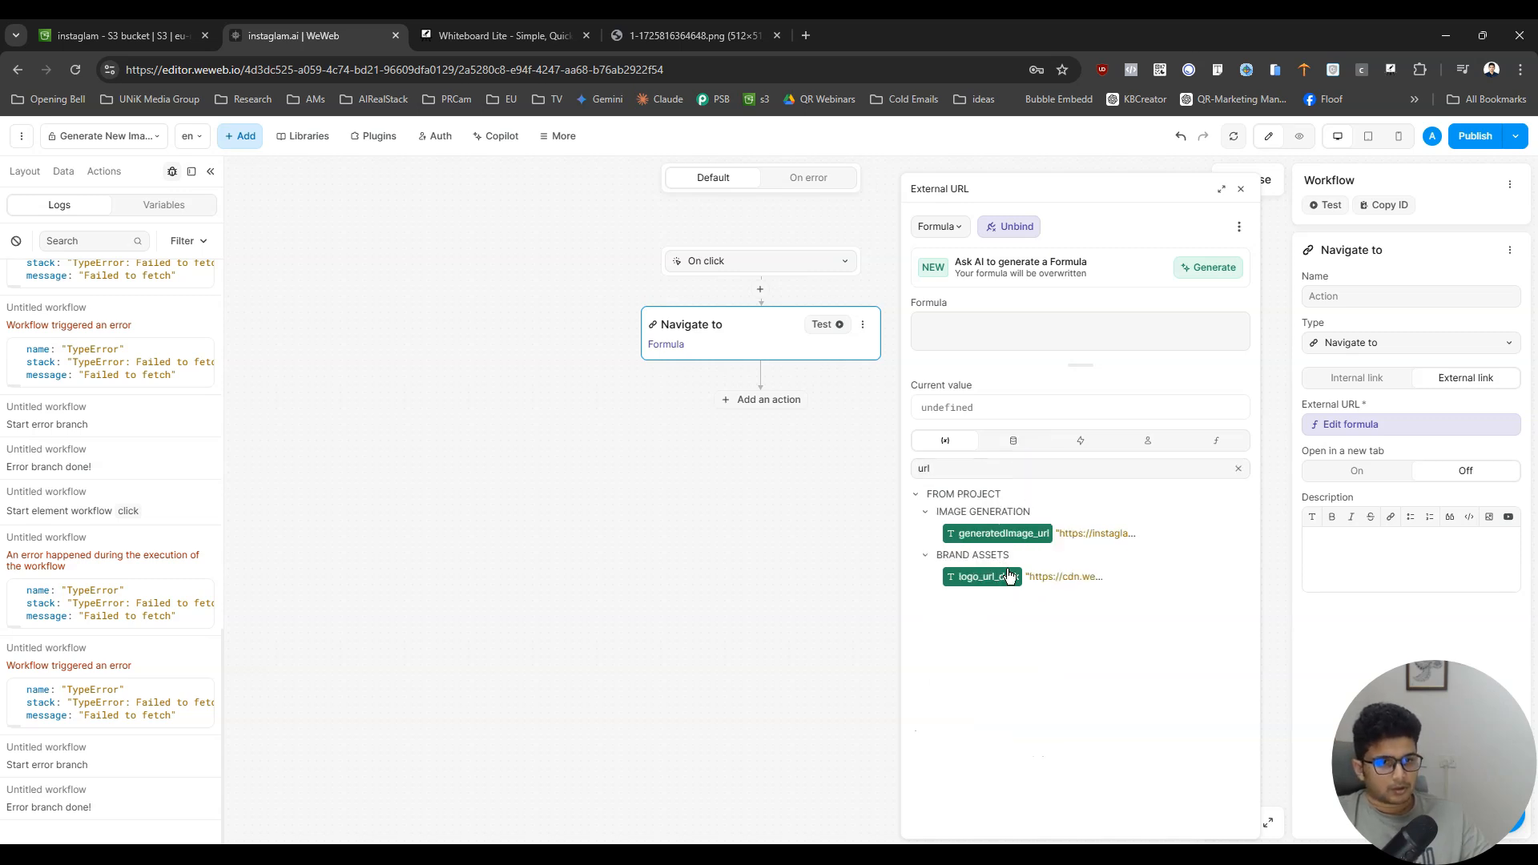
left_click(1011, 534)
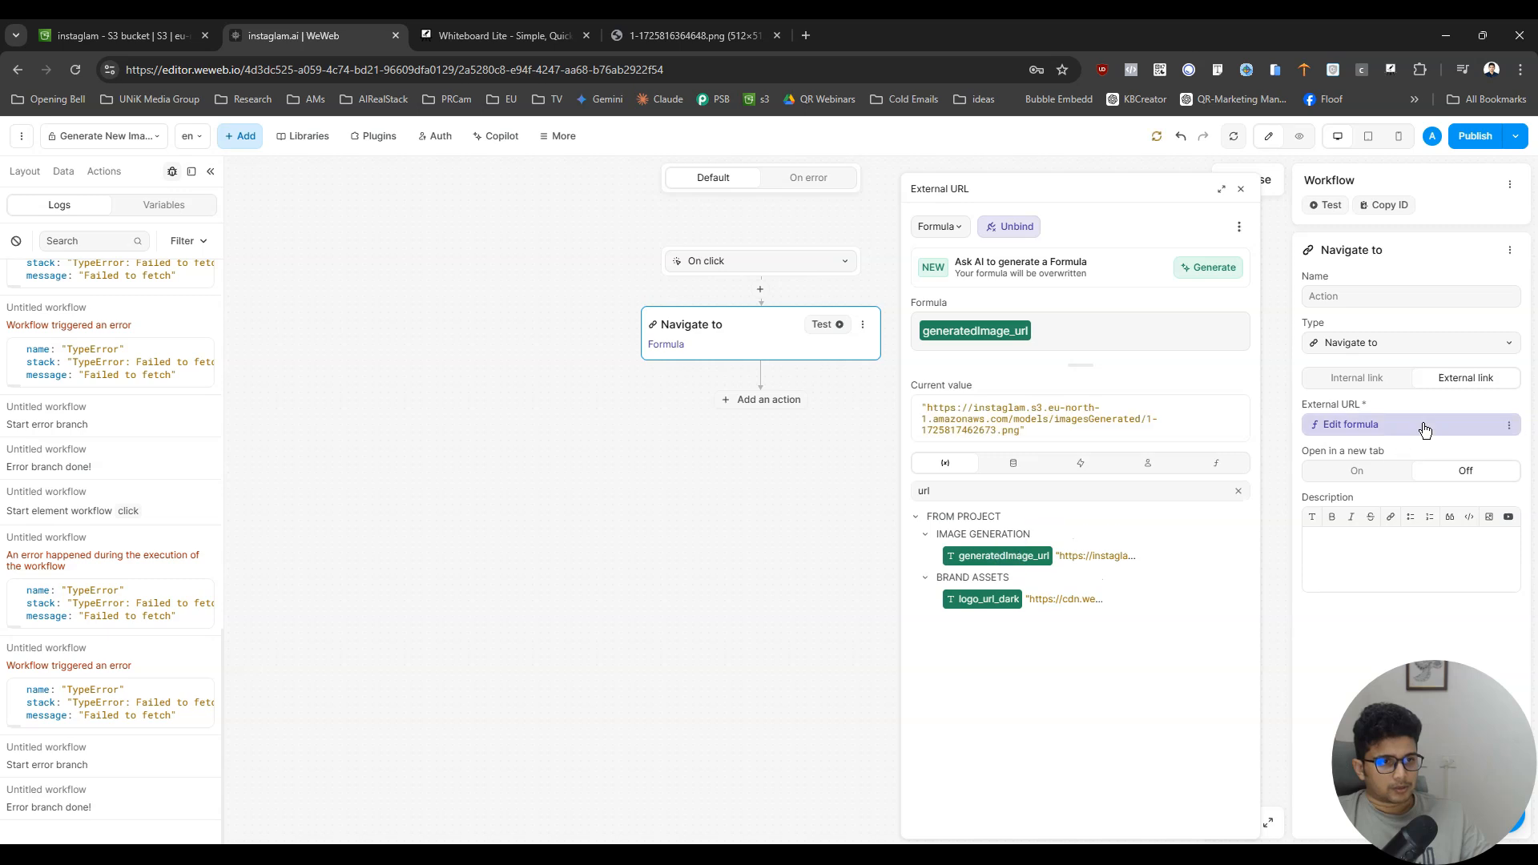
left_click(1379, 465)
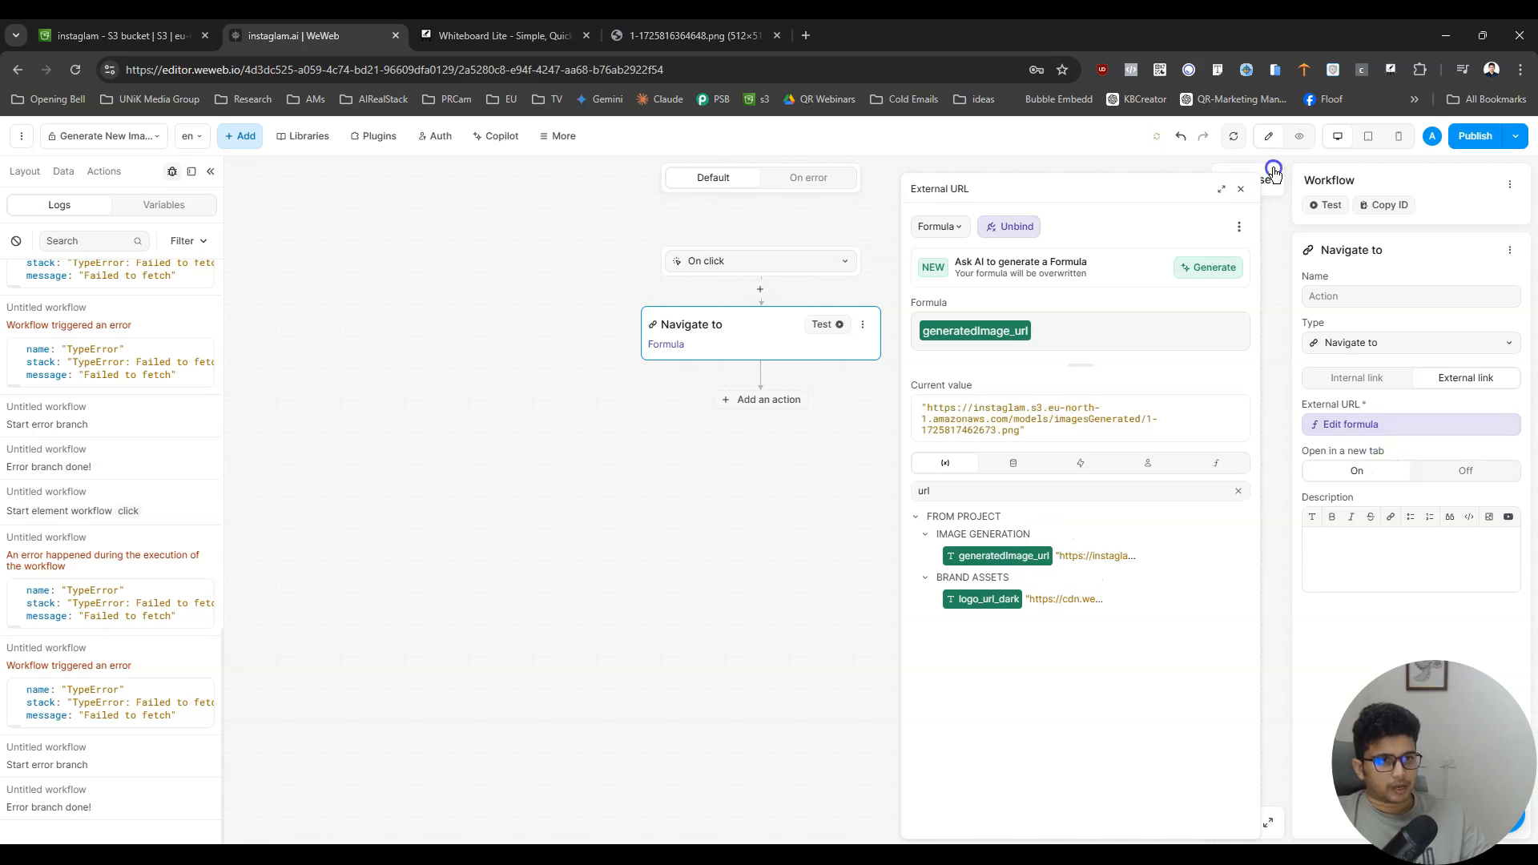
- Test the Download button in preview, then close the opened image and the other spare browser tabs
left_click(1299, 135)
left_click(1208, 659)
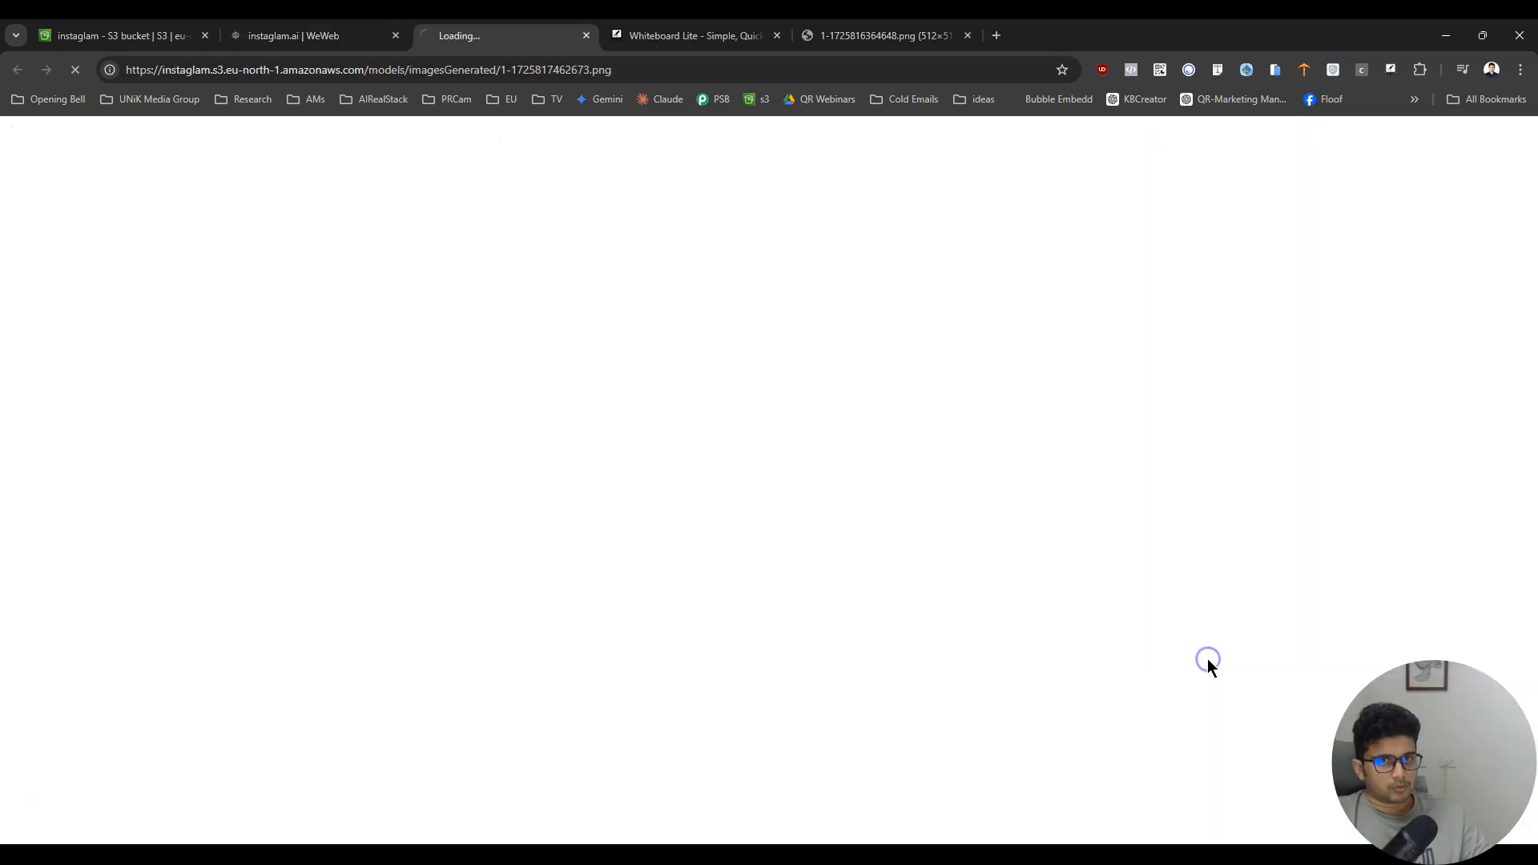
left_click(587, 35)
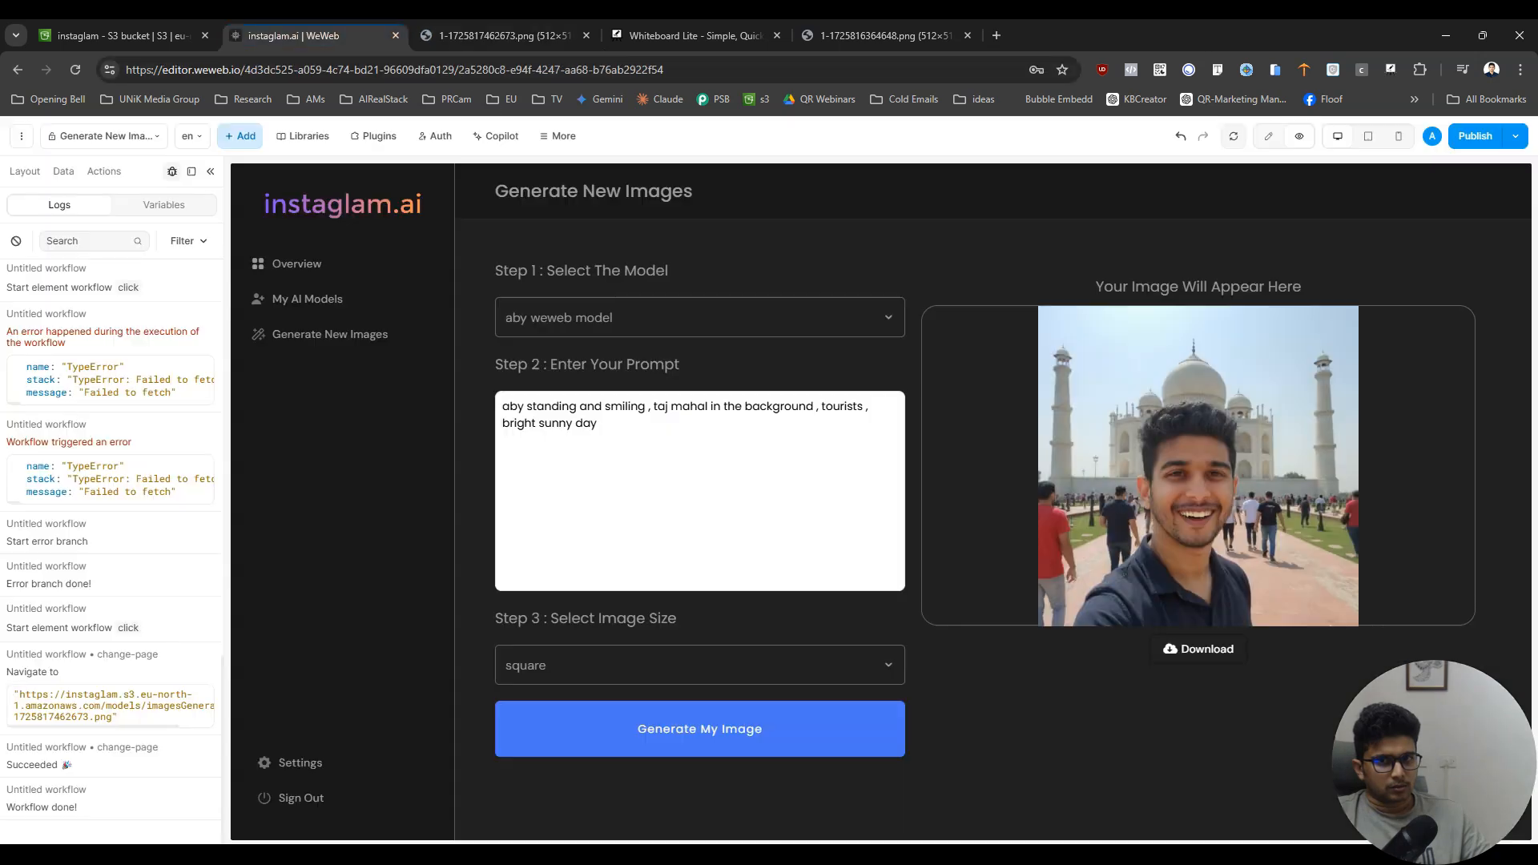
left_click(586, 35)
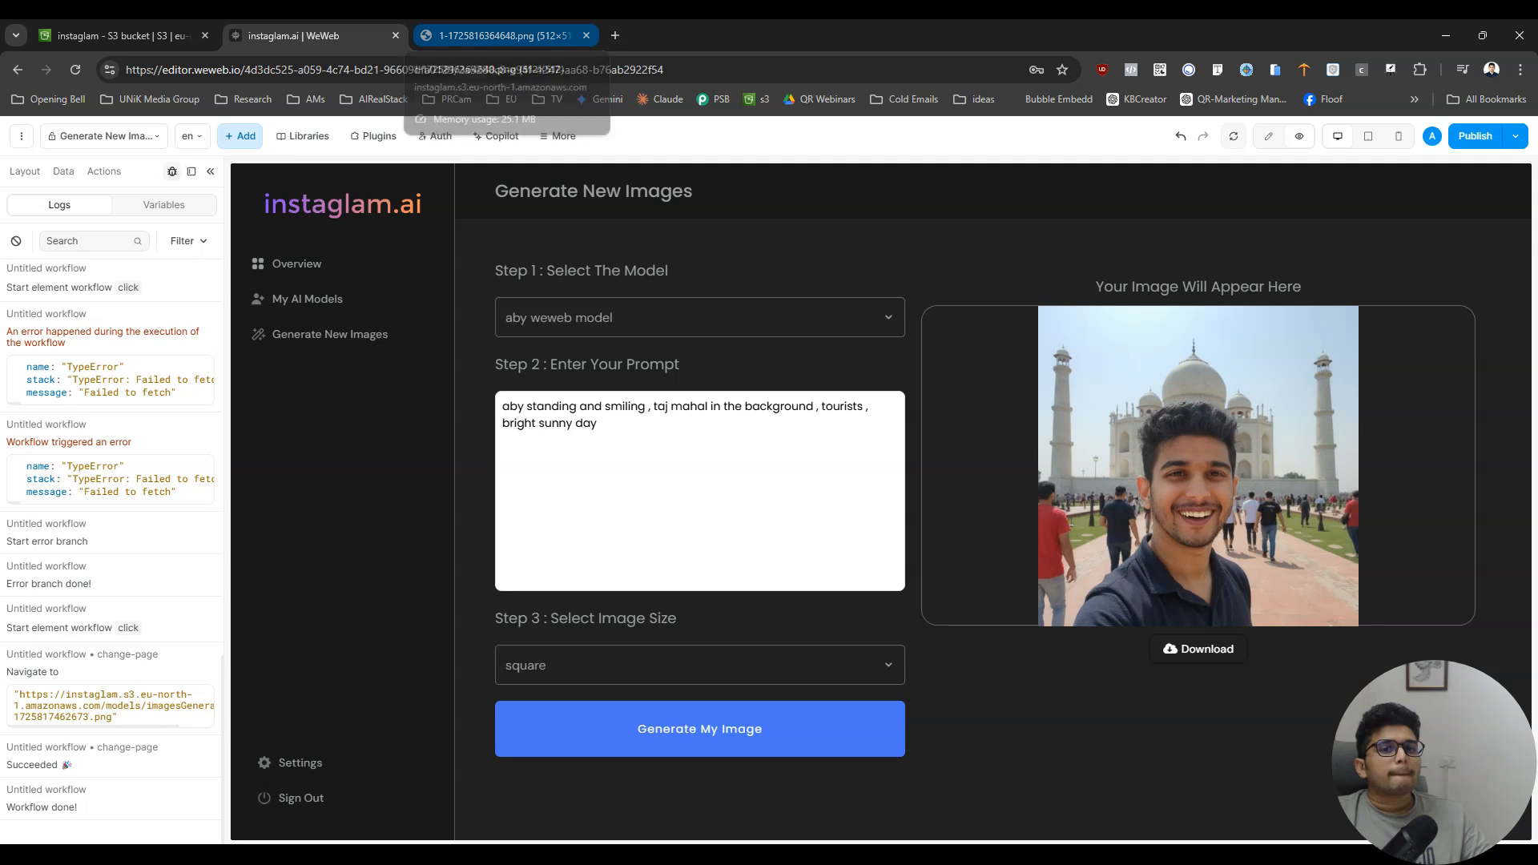
left_click(586, 35)
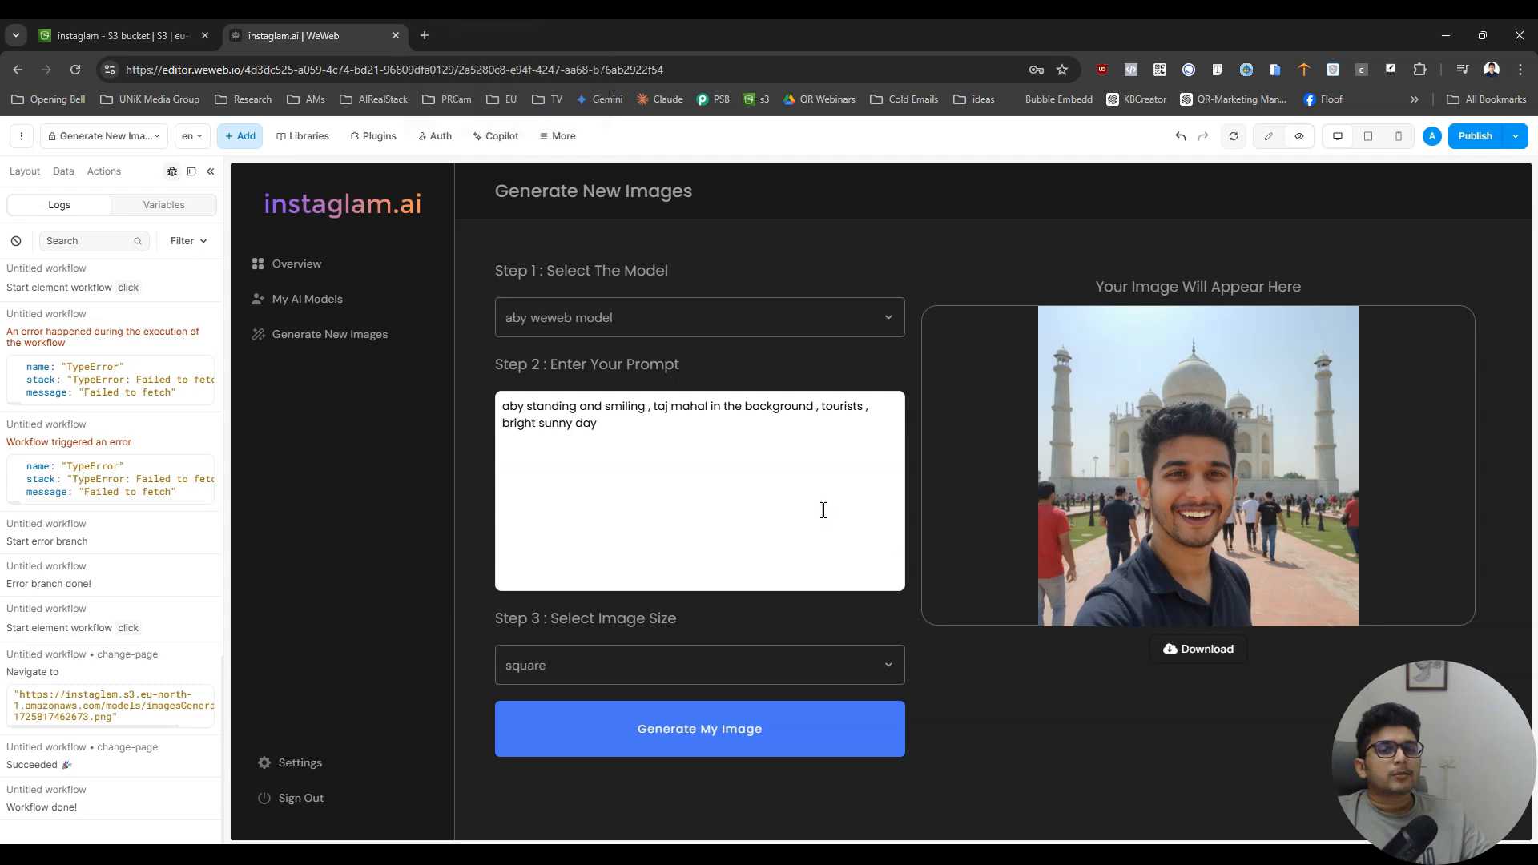
- Replace "taj mahal" with "statue of liberty" in the prompt, insert "taking a selfie" before it, and generate the image
left_click_drag(655, 408, 708, 408)
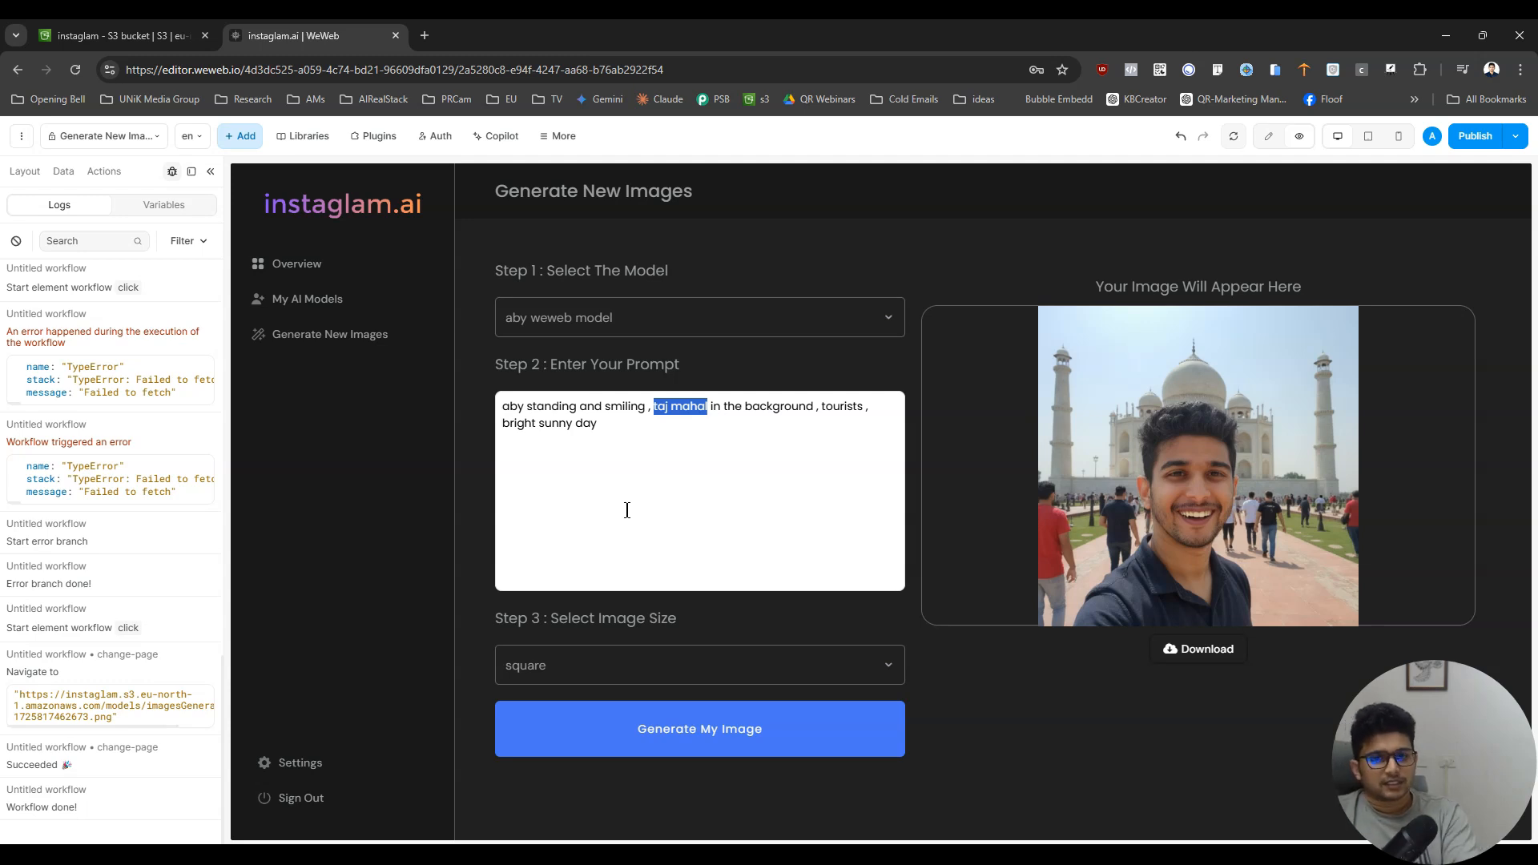
type("statue  of liberty")
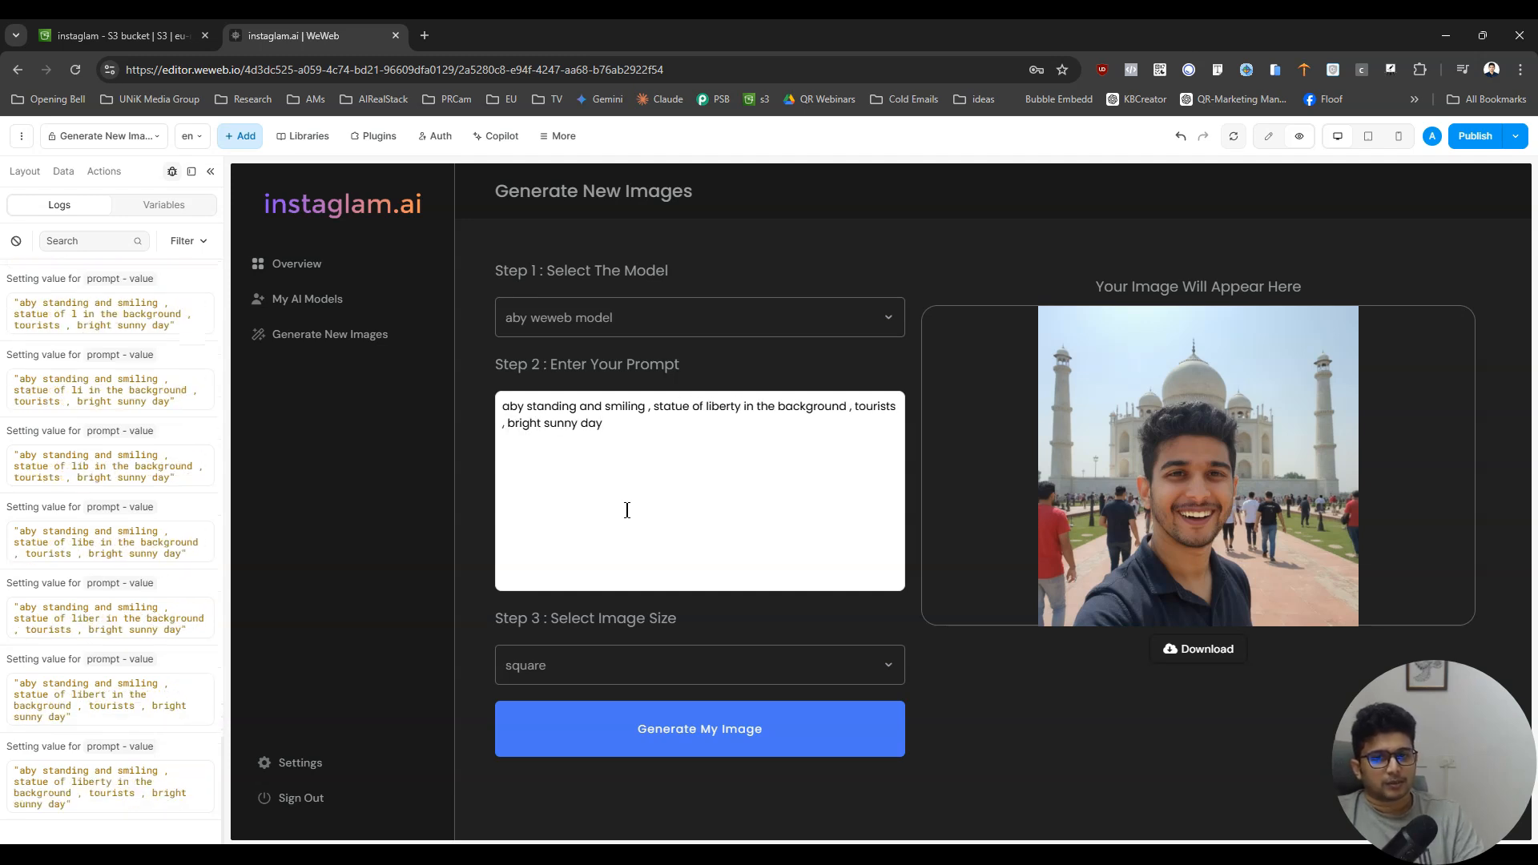
left_click(645, 410)
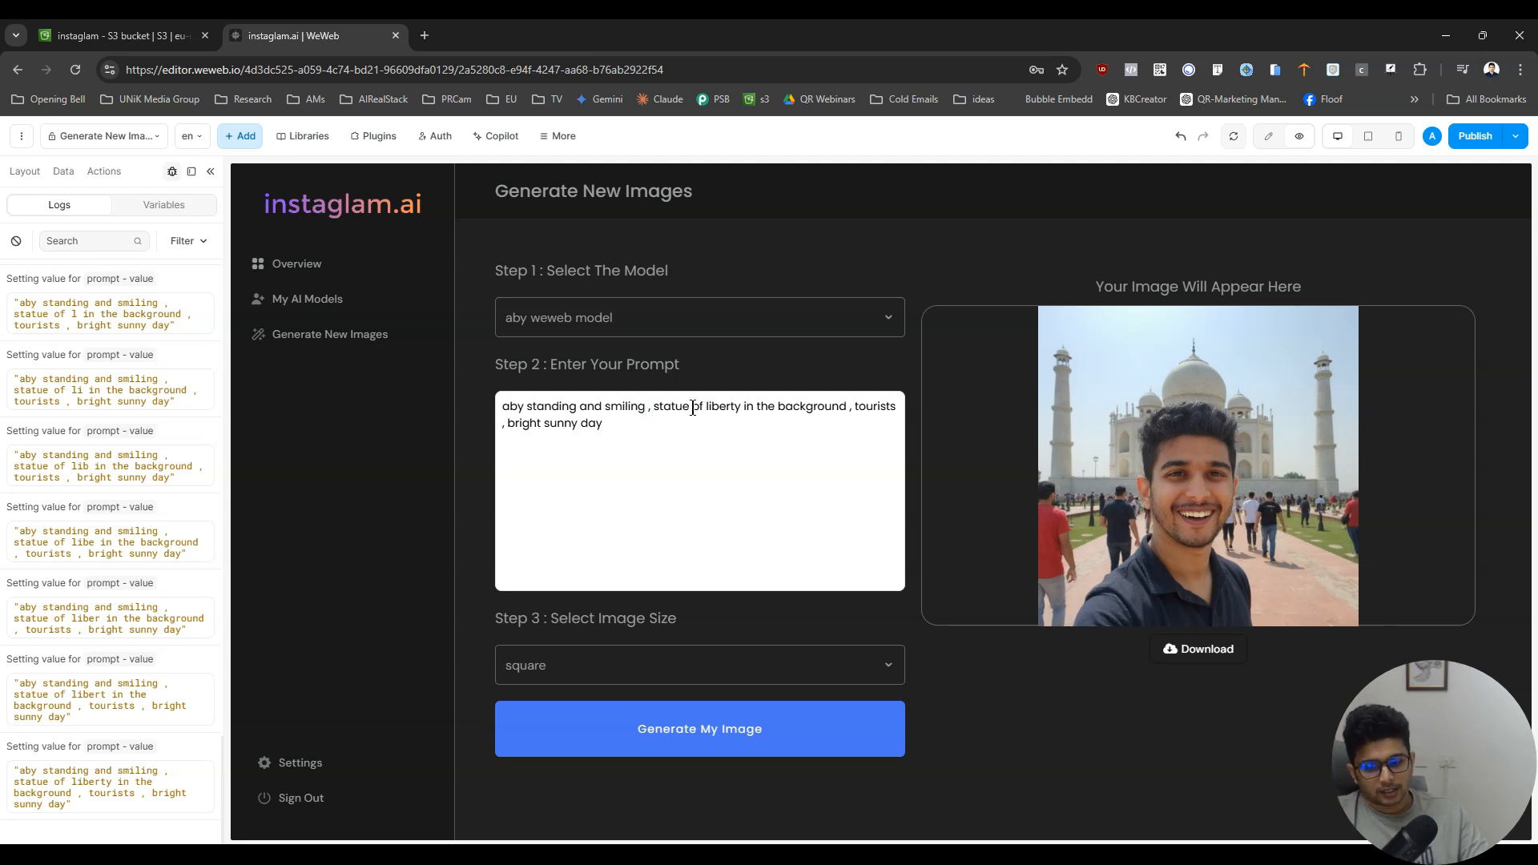
type(", taking a selfie")
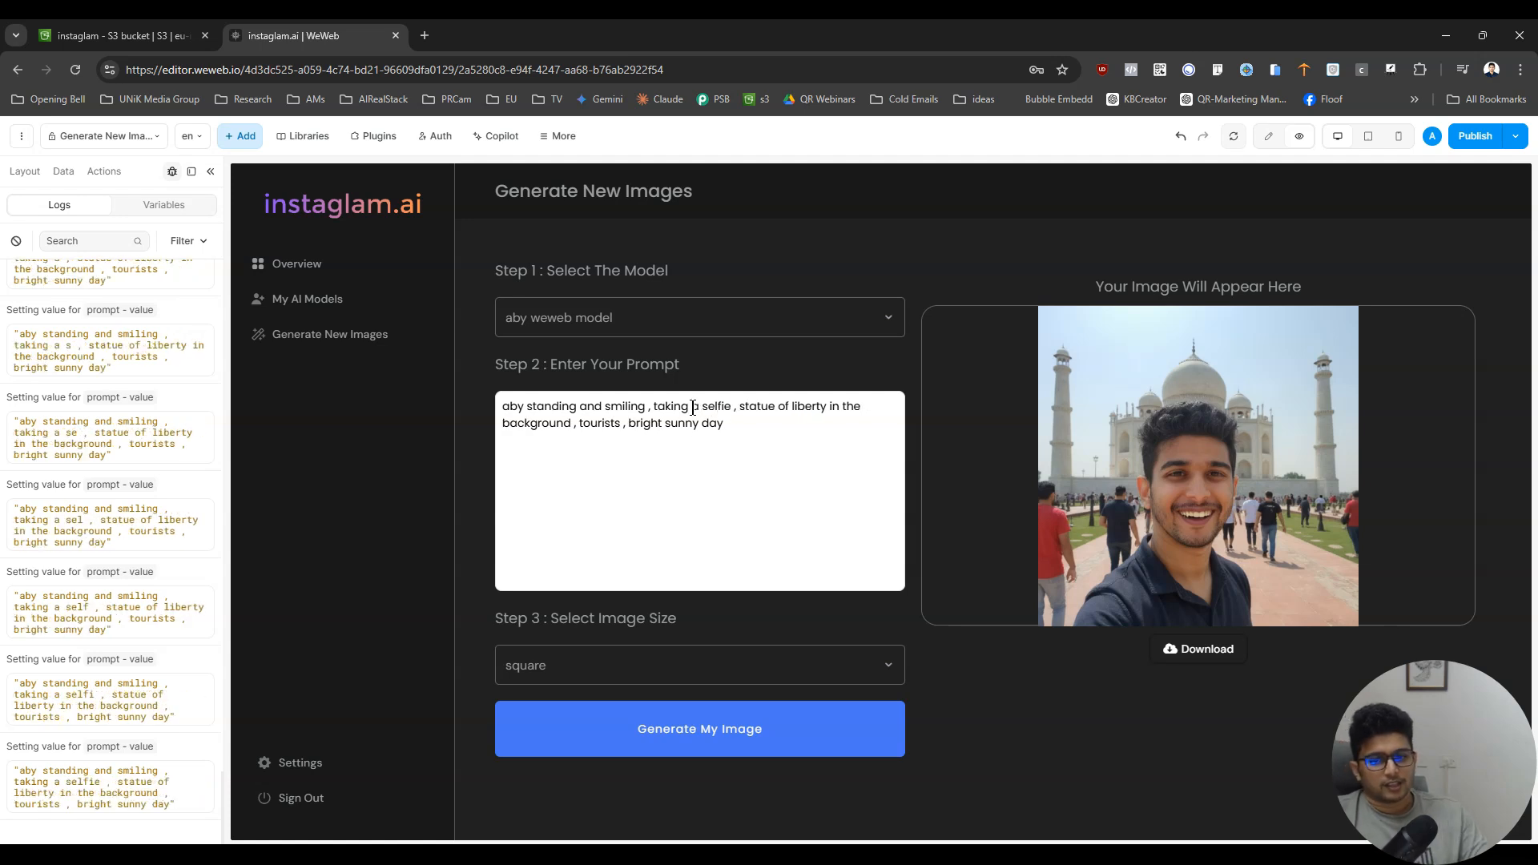
left_click(784, 740)
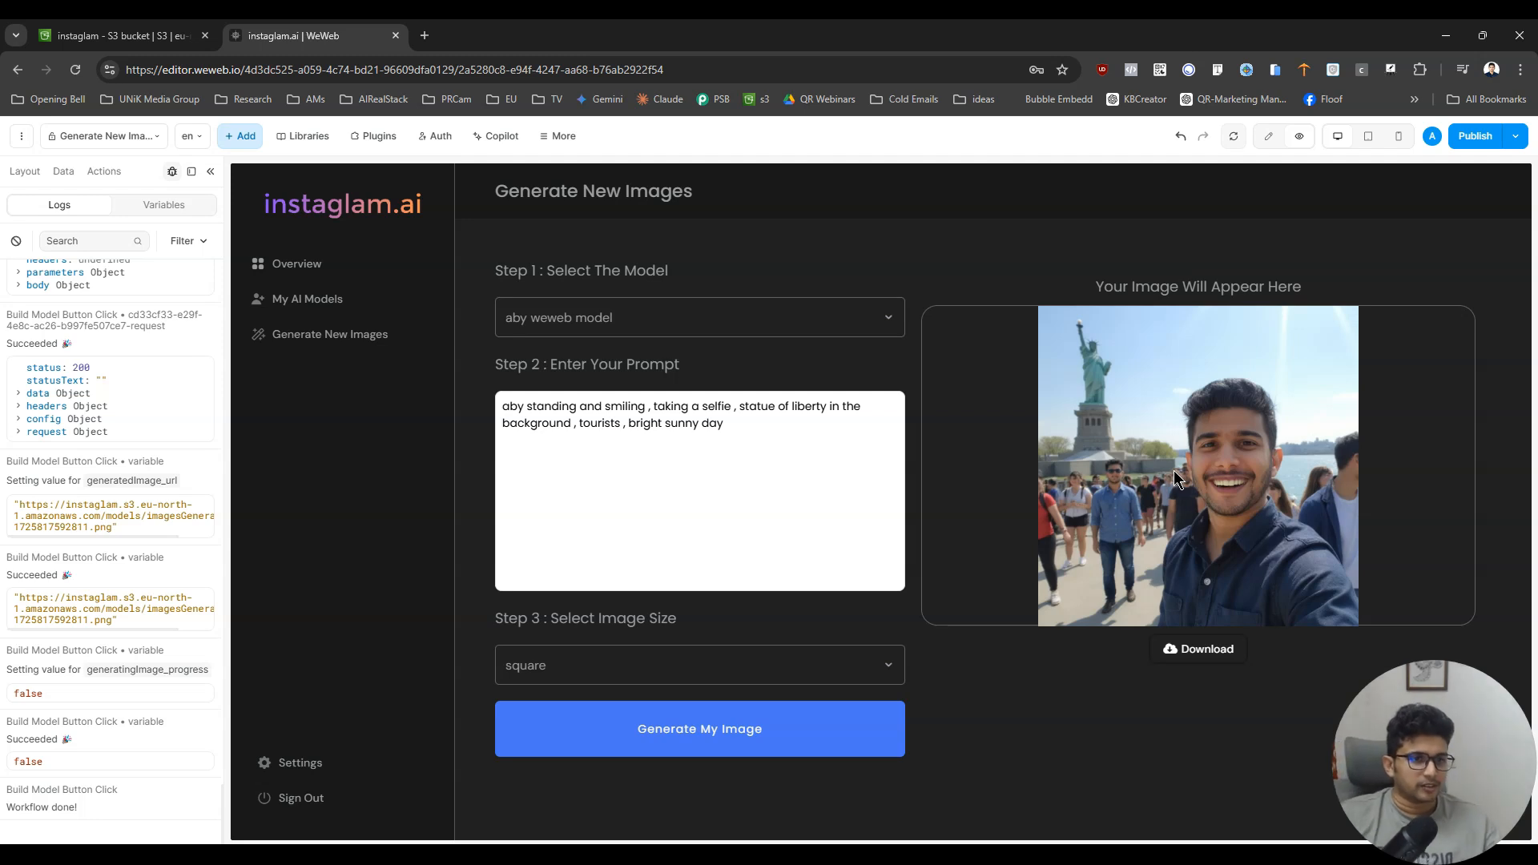
- Open the newly generated image through the Download button and close its browser tab
right_click(1189, 475)
left_click(1134, 506)
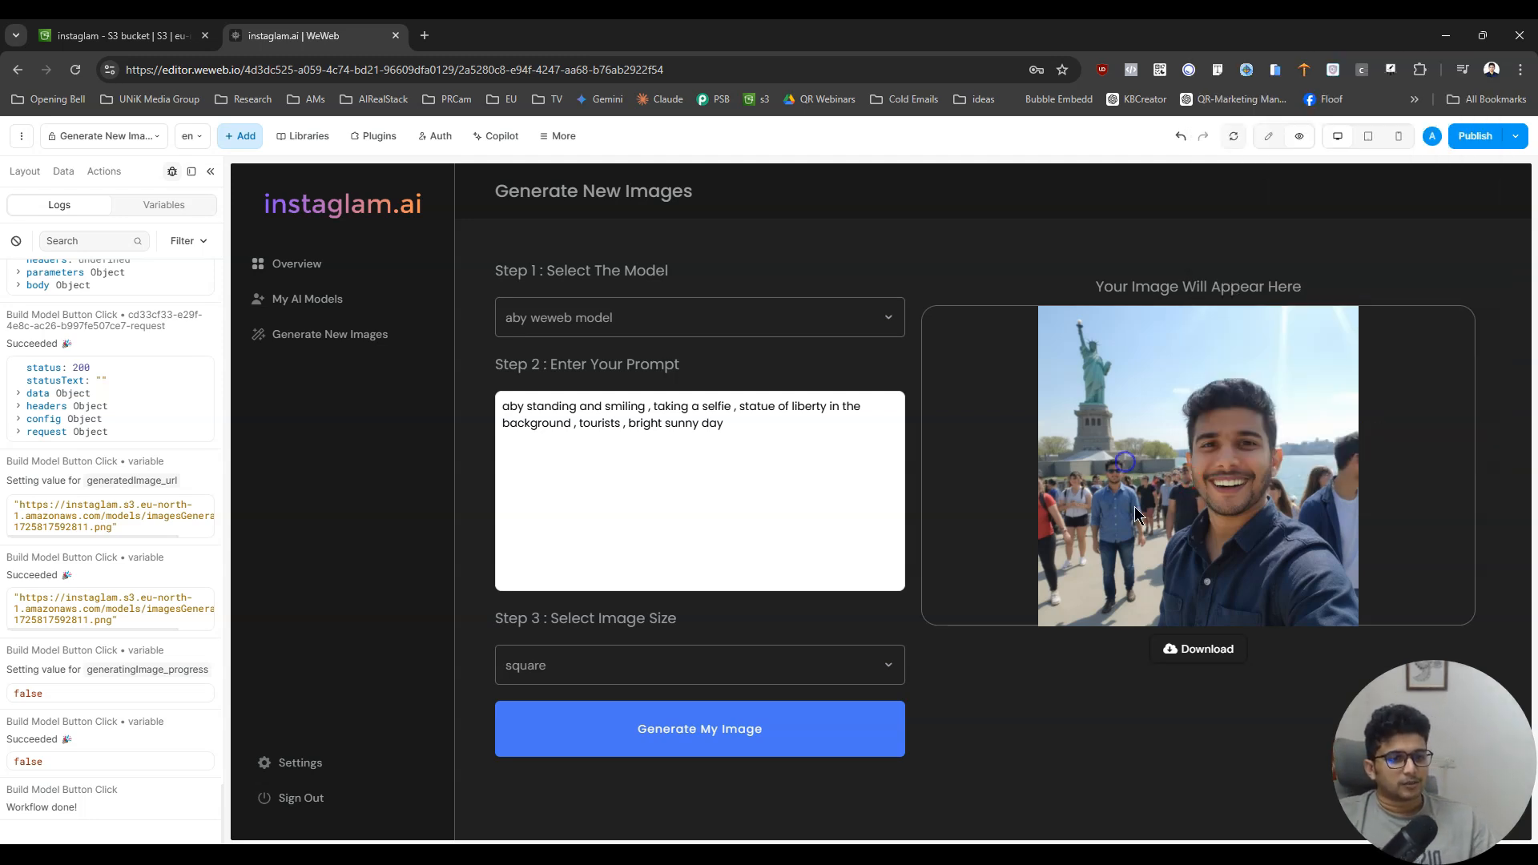
left_click(1166, 651)
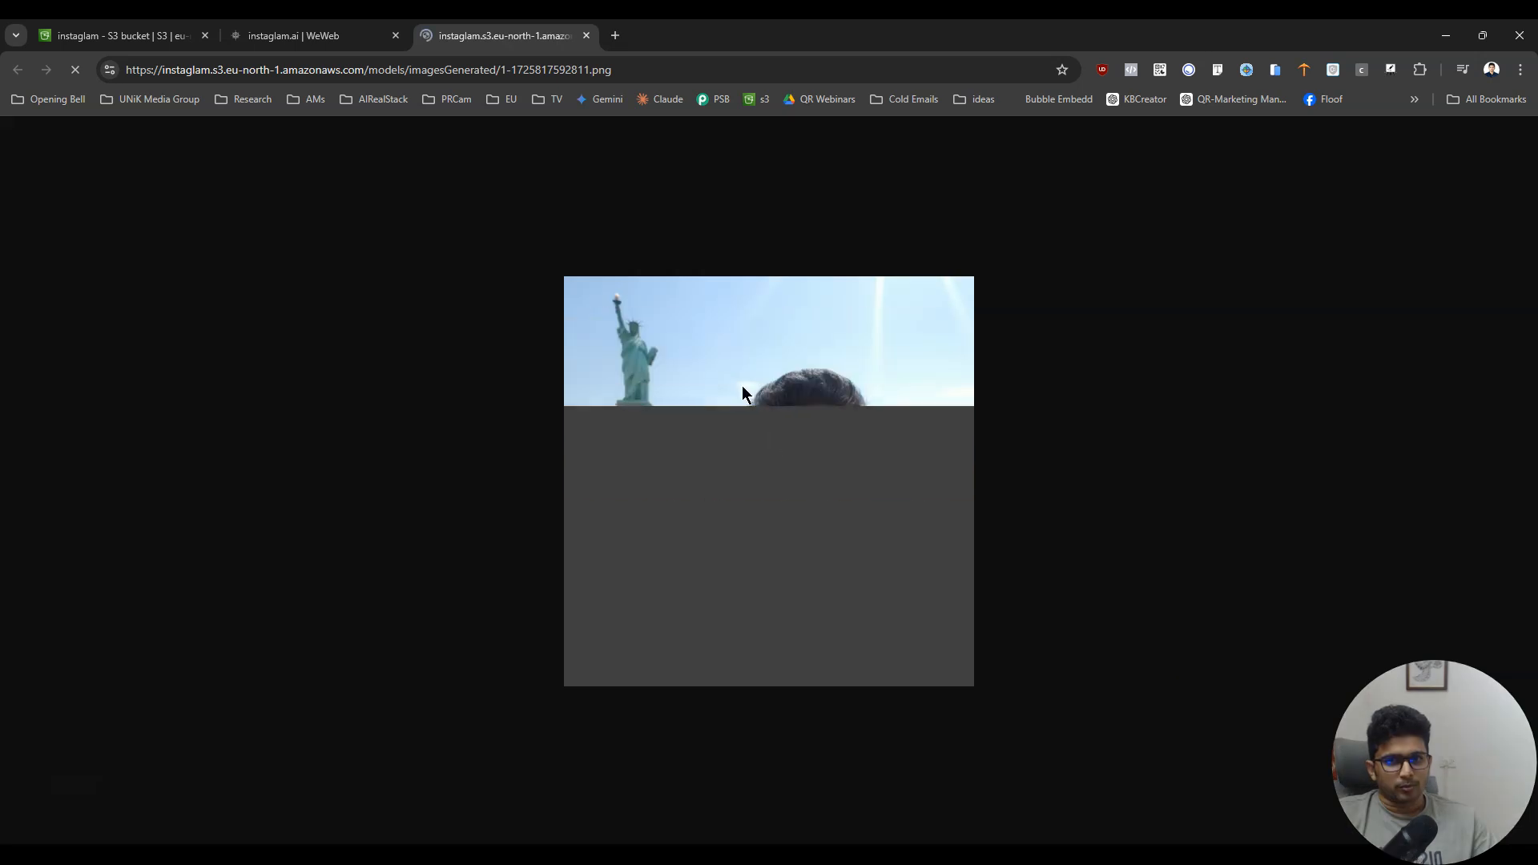
key("ctrl+w")
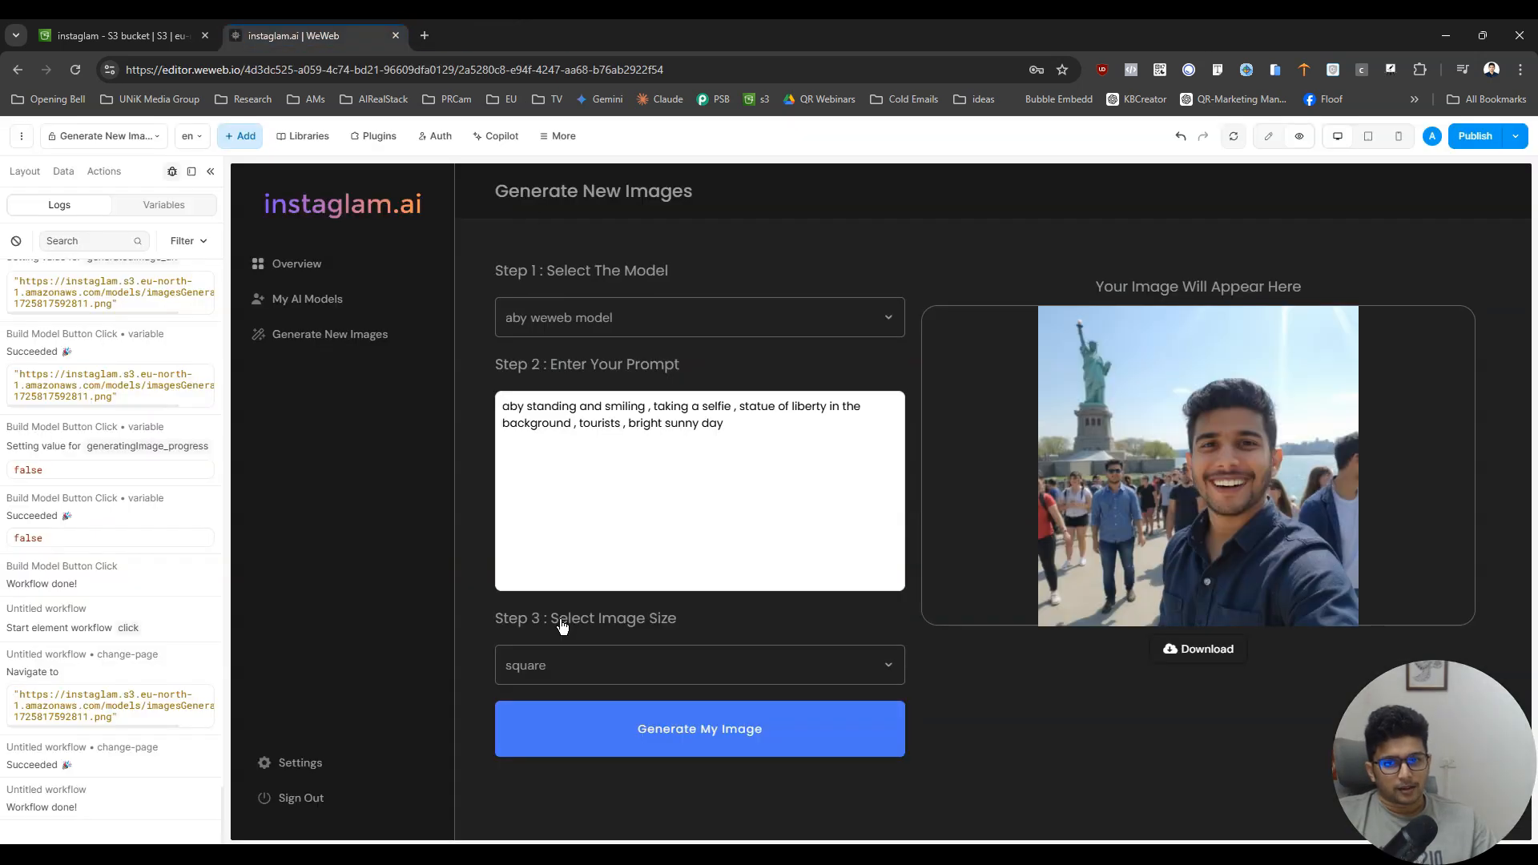
- Set the image size to portrait_16_9 and generate the image again
left_click(571, 667)
scroll(595, 769, "down", 2)
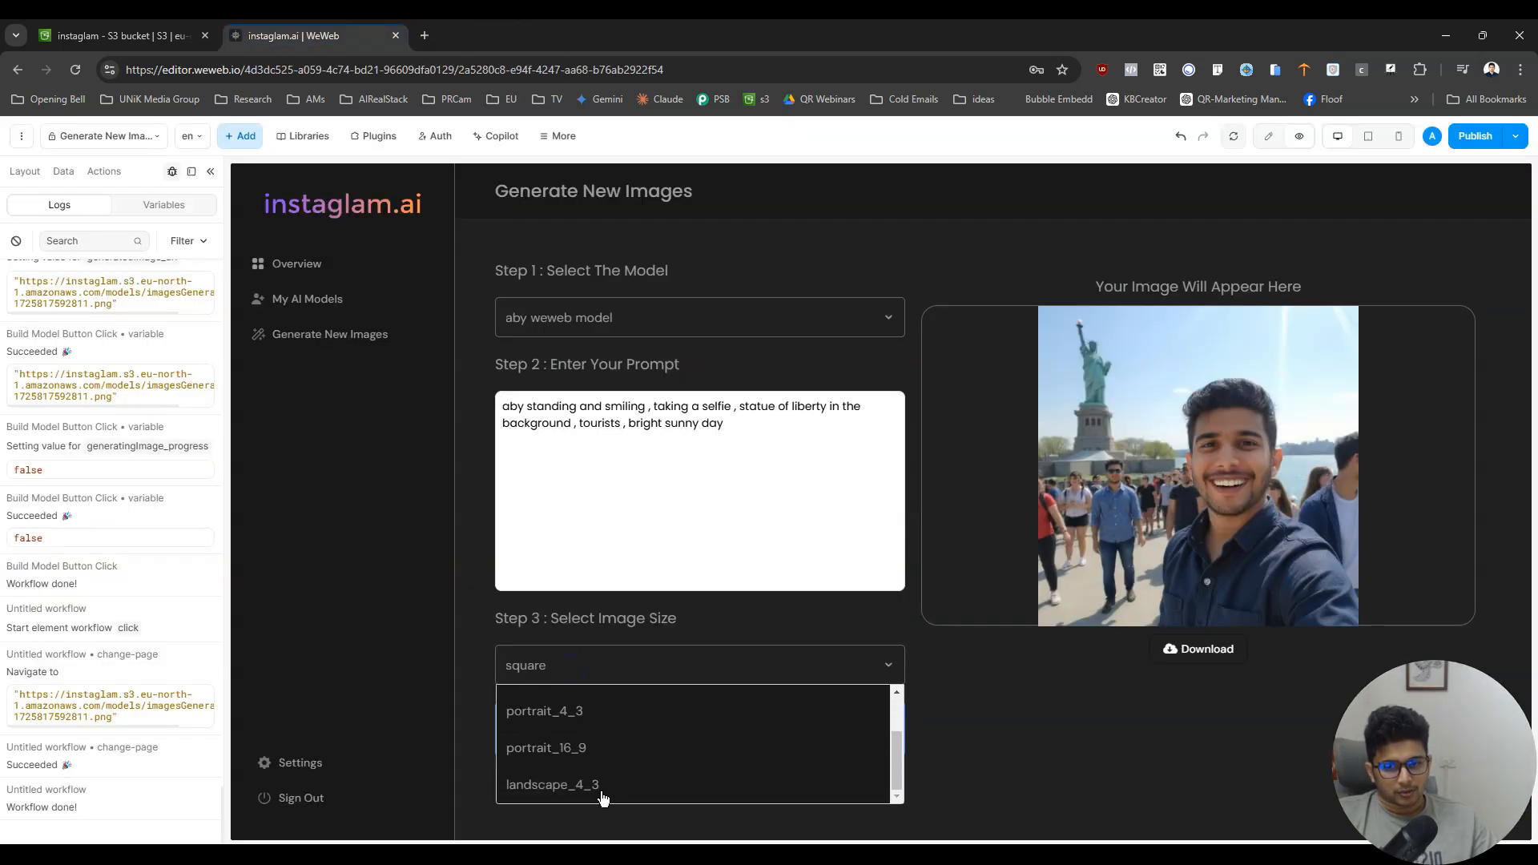
left_click(605, 754)
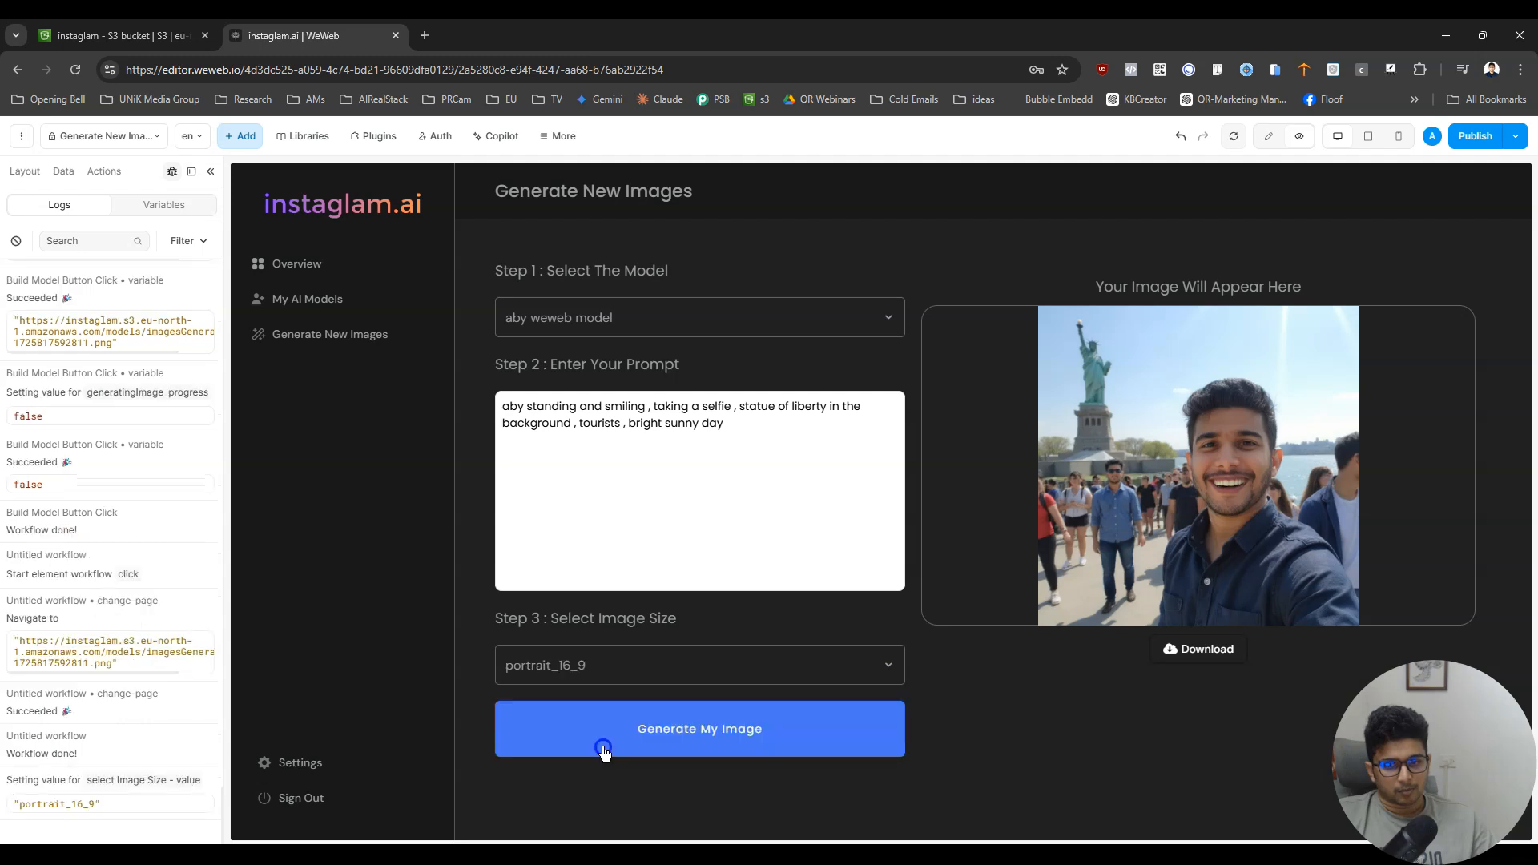
left_click(711, 731)
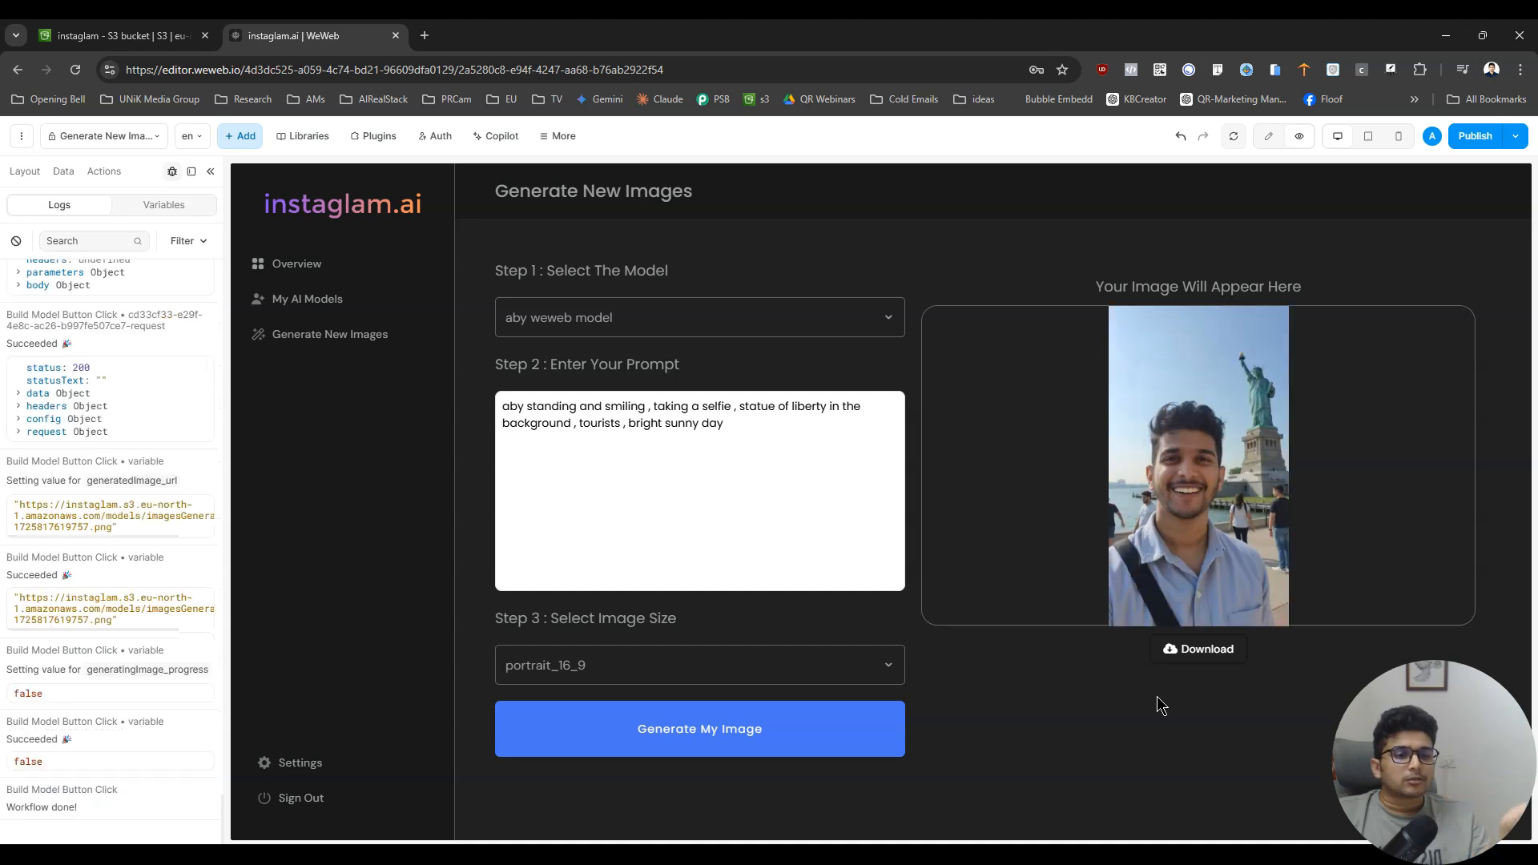
- Look through the available image size options in Step 3 and close the list without choosing another size
left_click(652, 654)
scroll(670, 766, "up", 2)
scroll(670, 765, "down", 2)
scroll(672, 768, "up", 2)
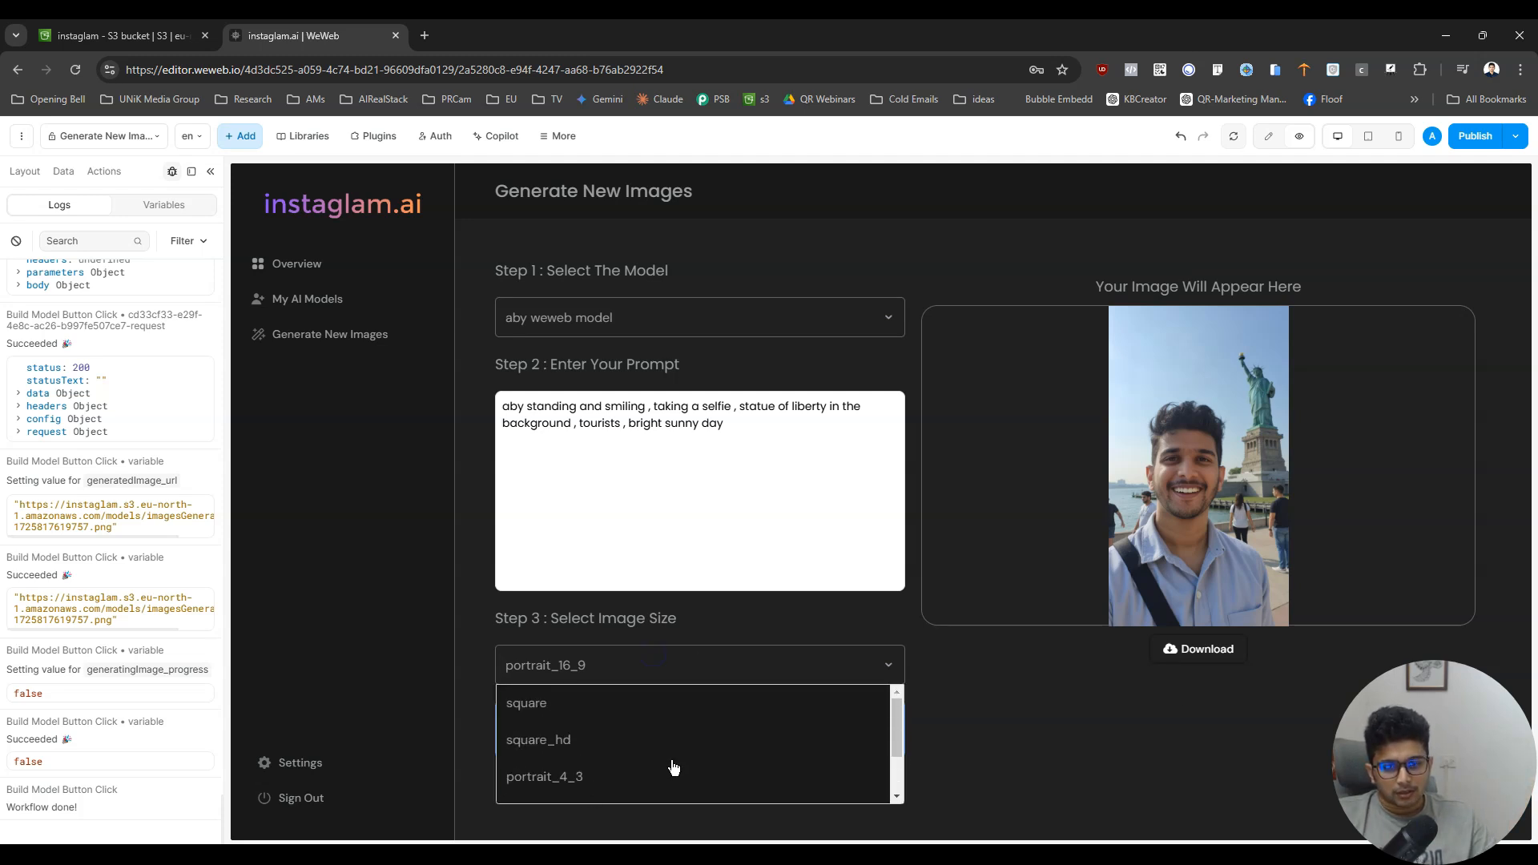
left_click_drag(897, 725, 911, 778)
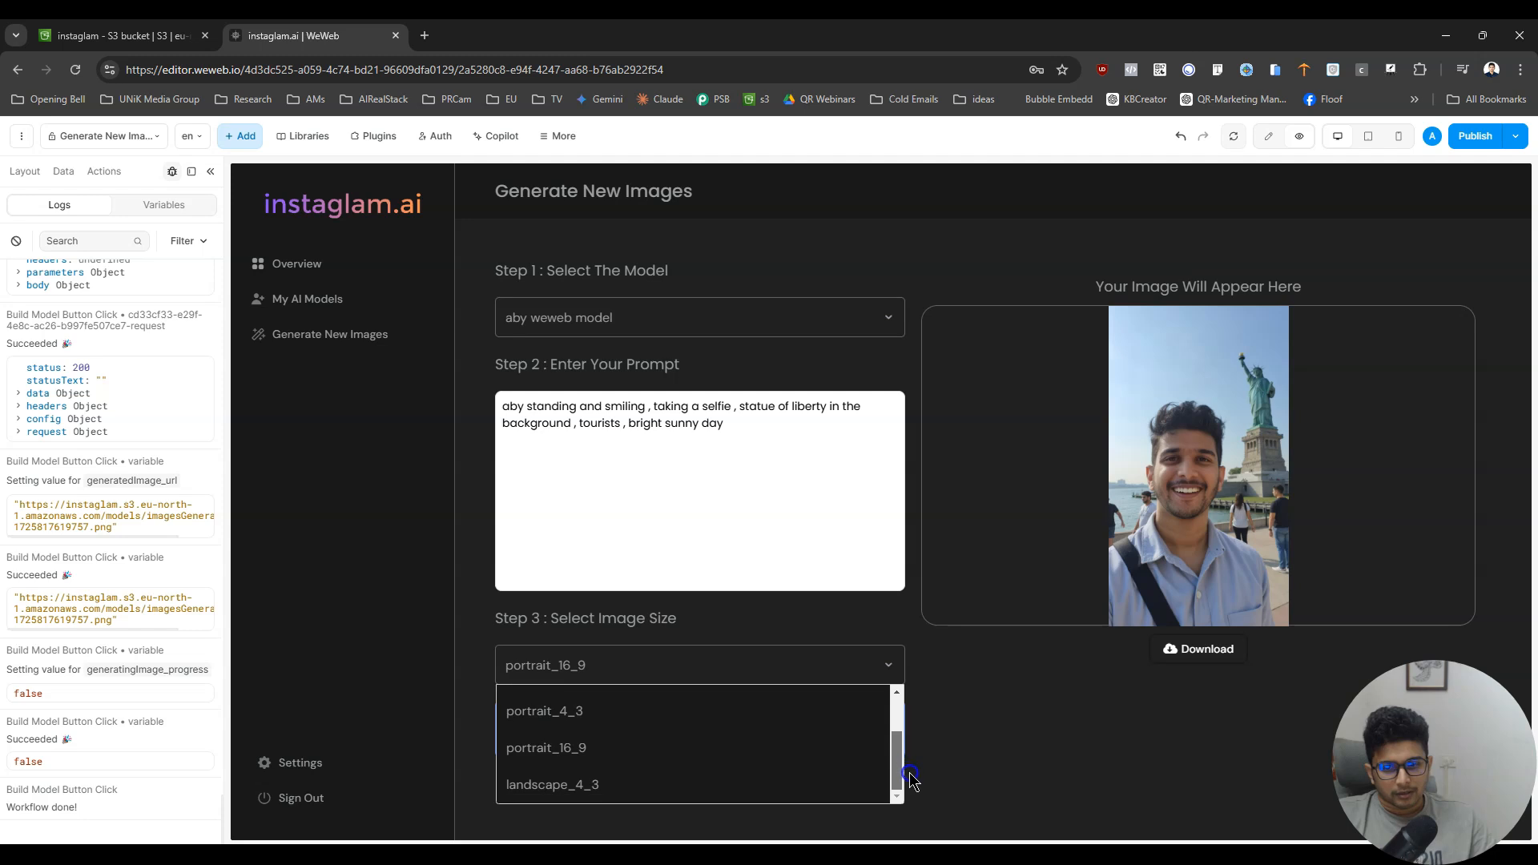
left_click_drag(897, 697, 898, 815)
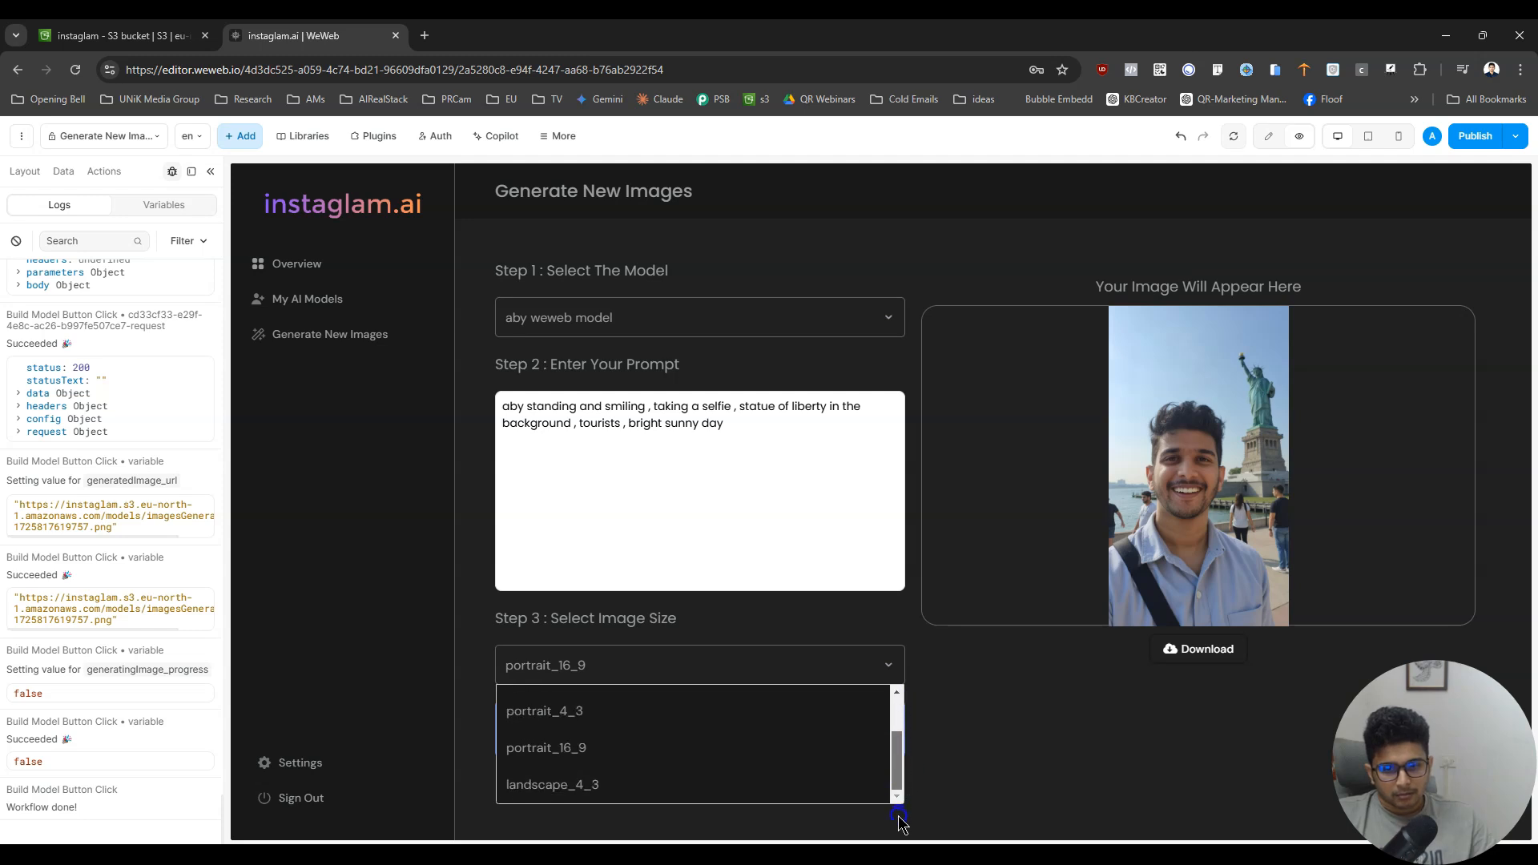
left_click(1095, 747)
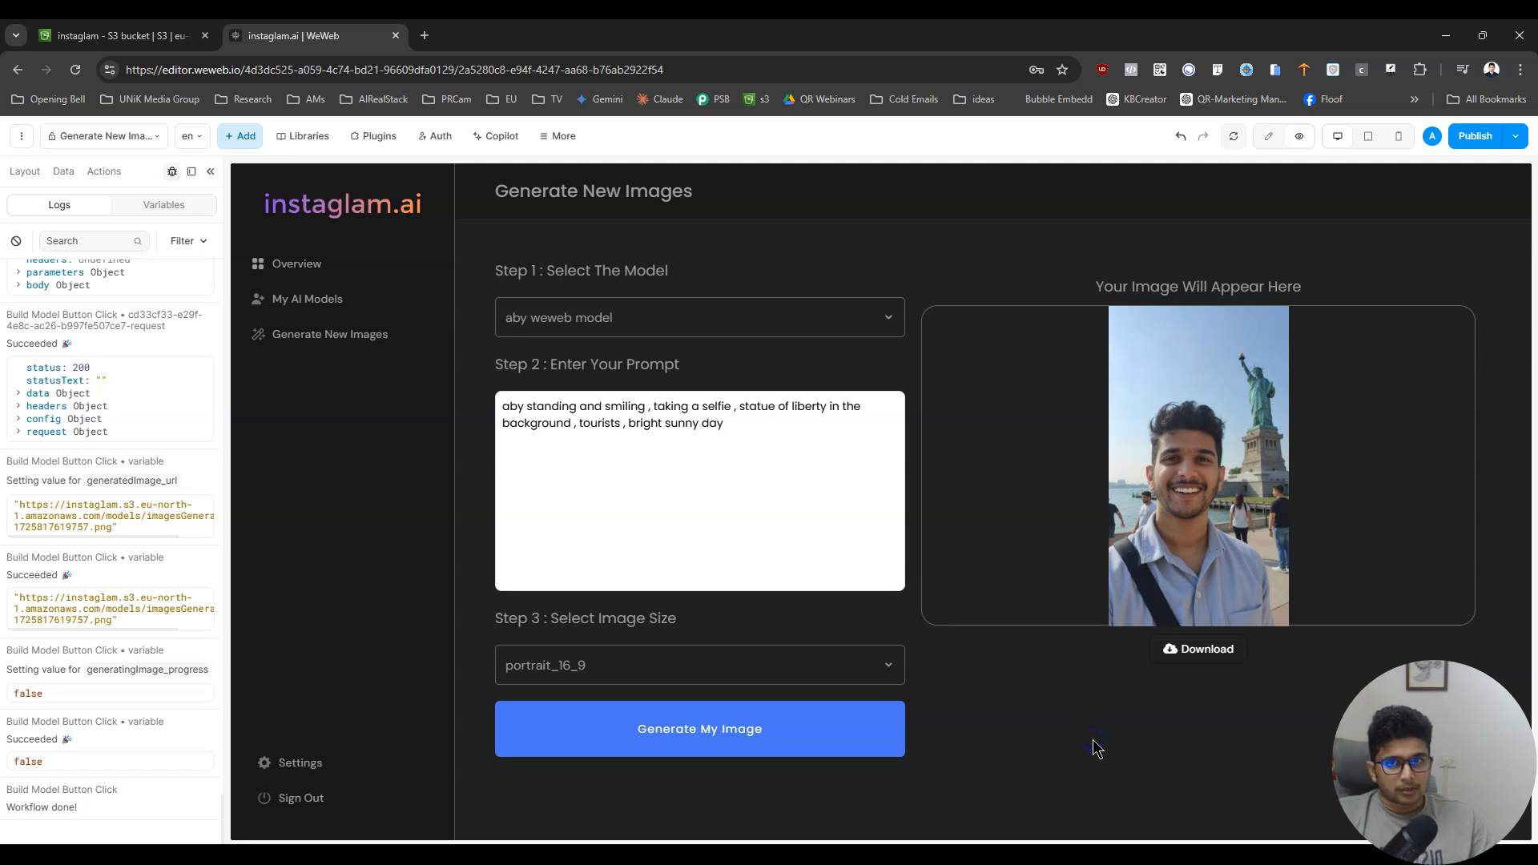
- Open the generated portrait image at full size through the Download button, then return to the WeWeb tab
left_click(1222, 649)
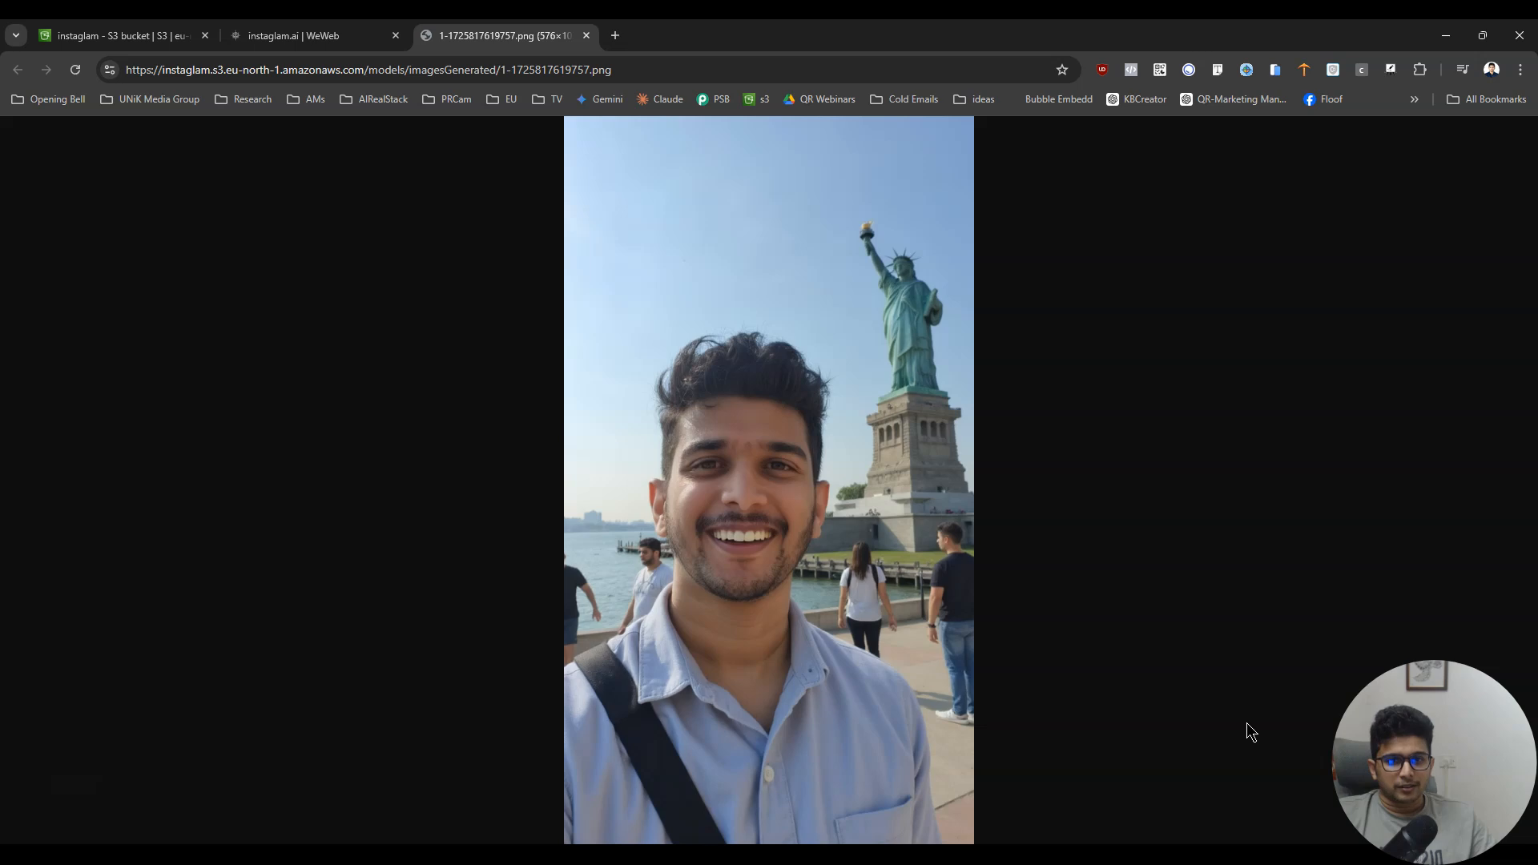
right_click(755, 510)
left_click(821, 577)
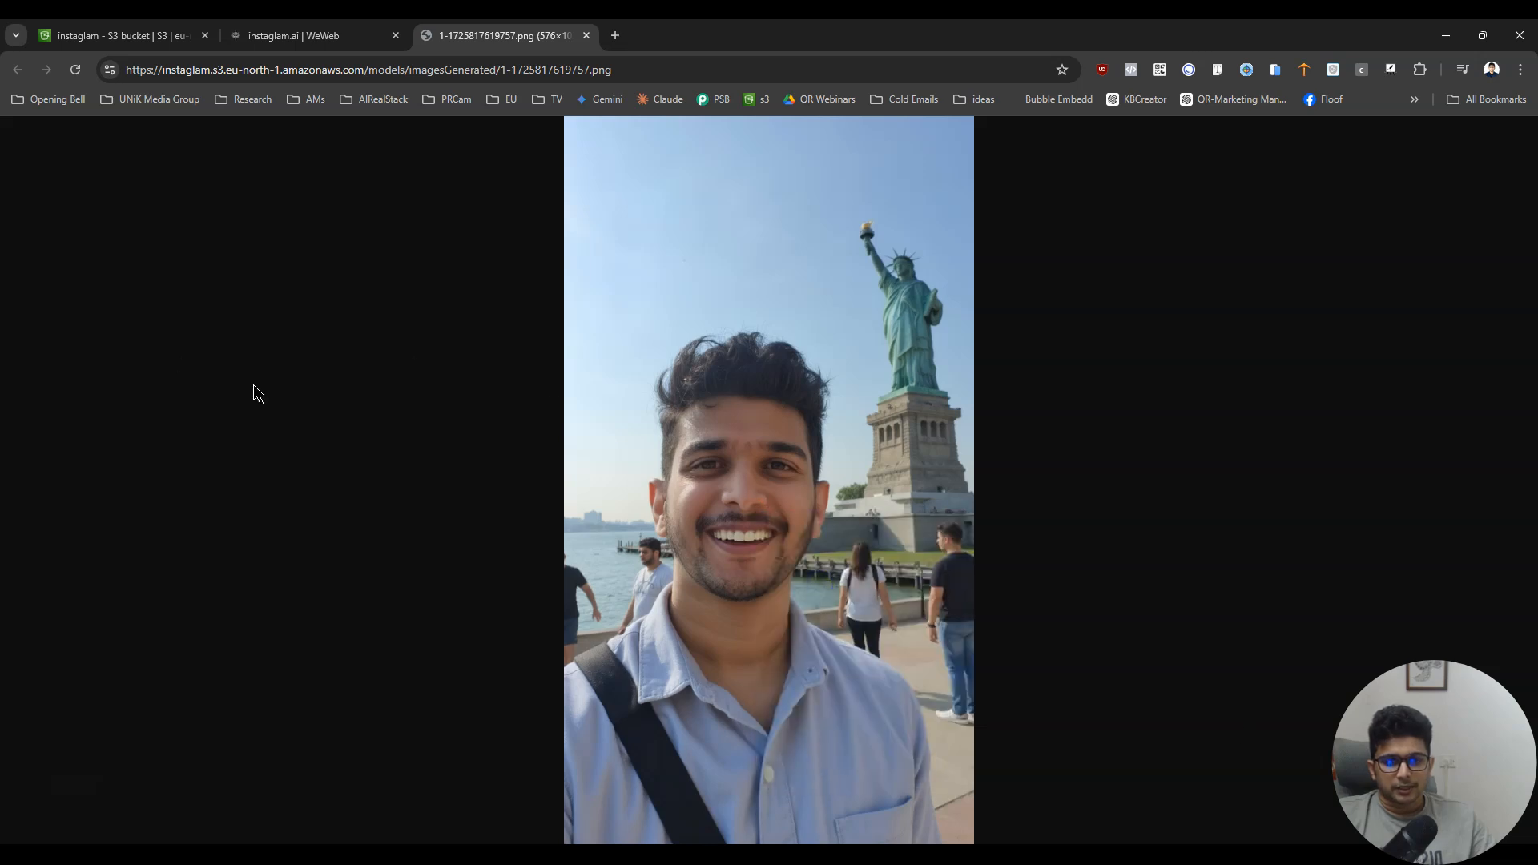
key("ctrl+shift+Tab")
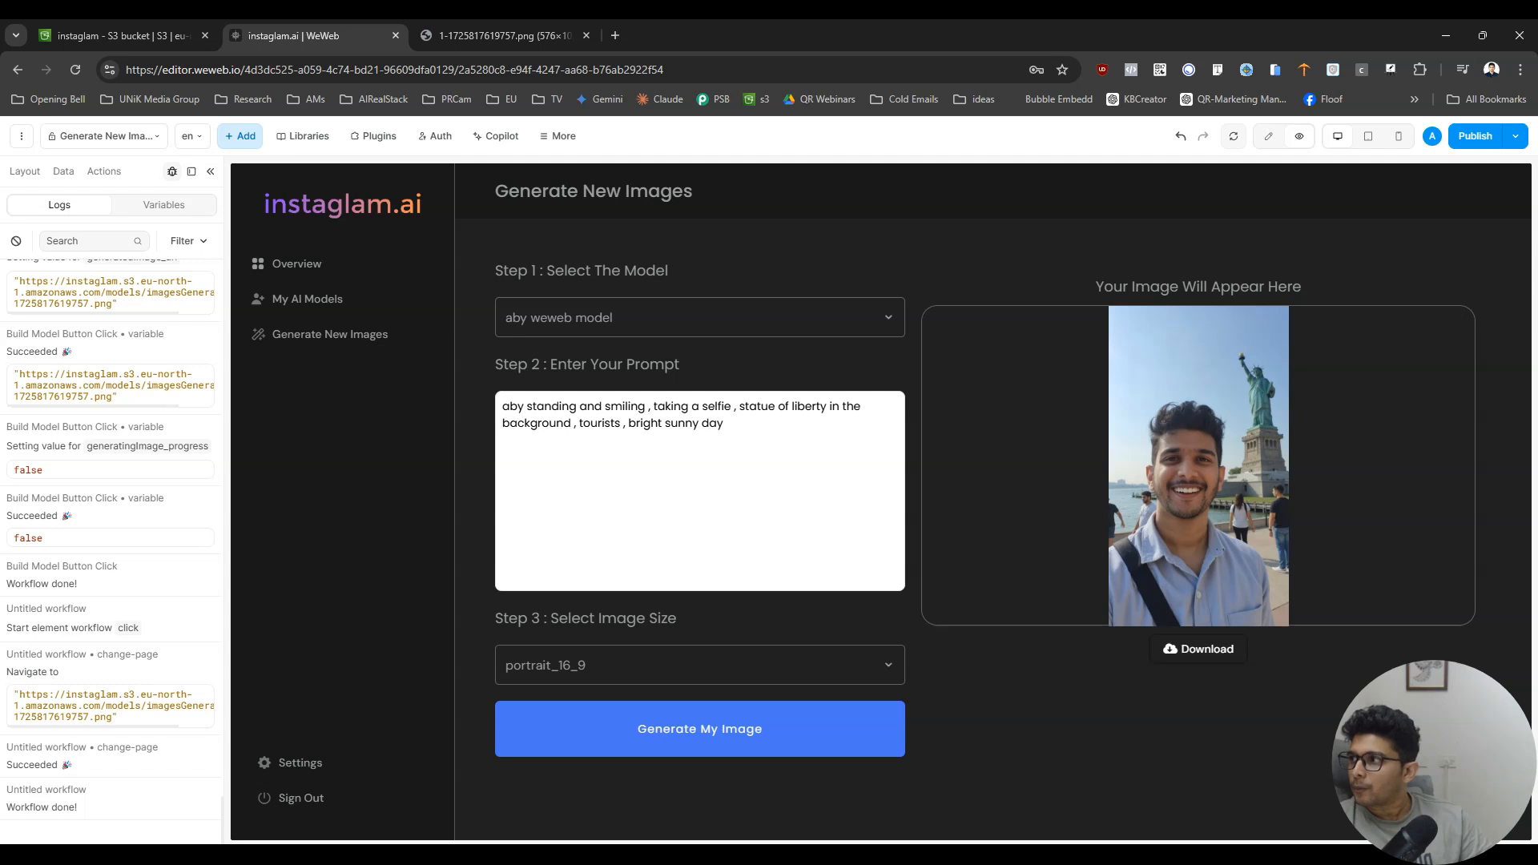
- Switch to Xano, leave the fal_generateImageFromLora function, and open the generatedImages database table
key("alt+Tab")
scroll(395, 310, "up", 3)
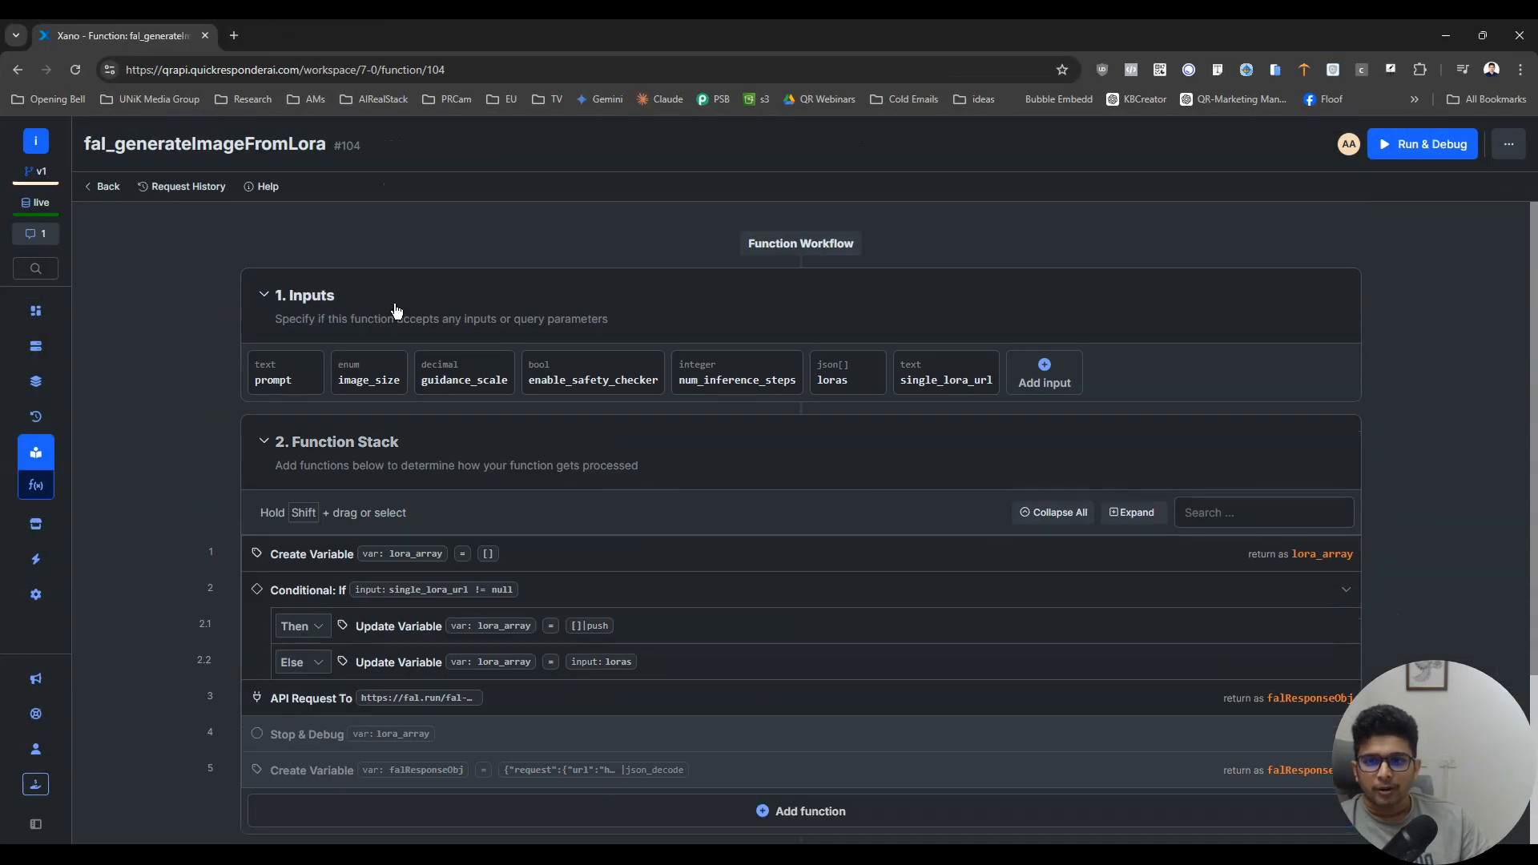
left_click(105, 186)
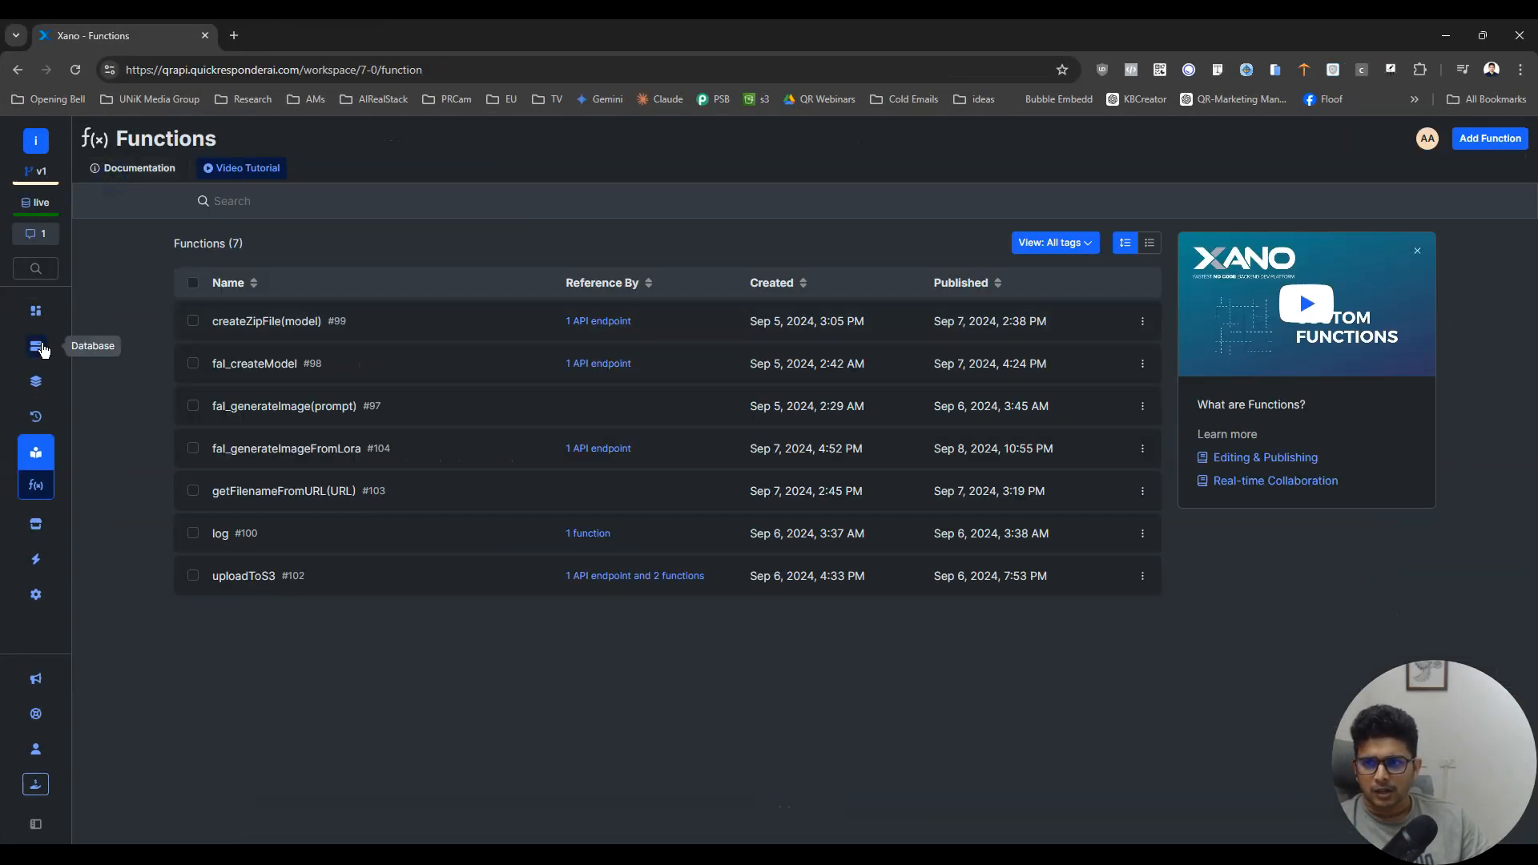
left_click(36, 346)
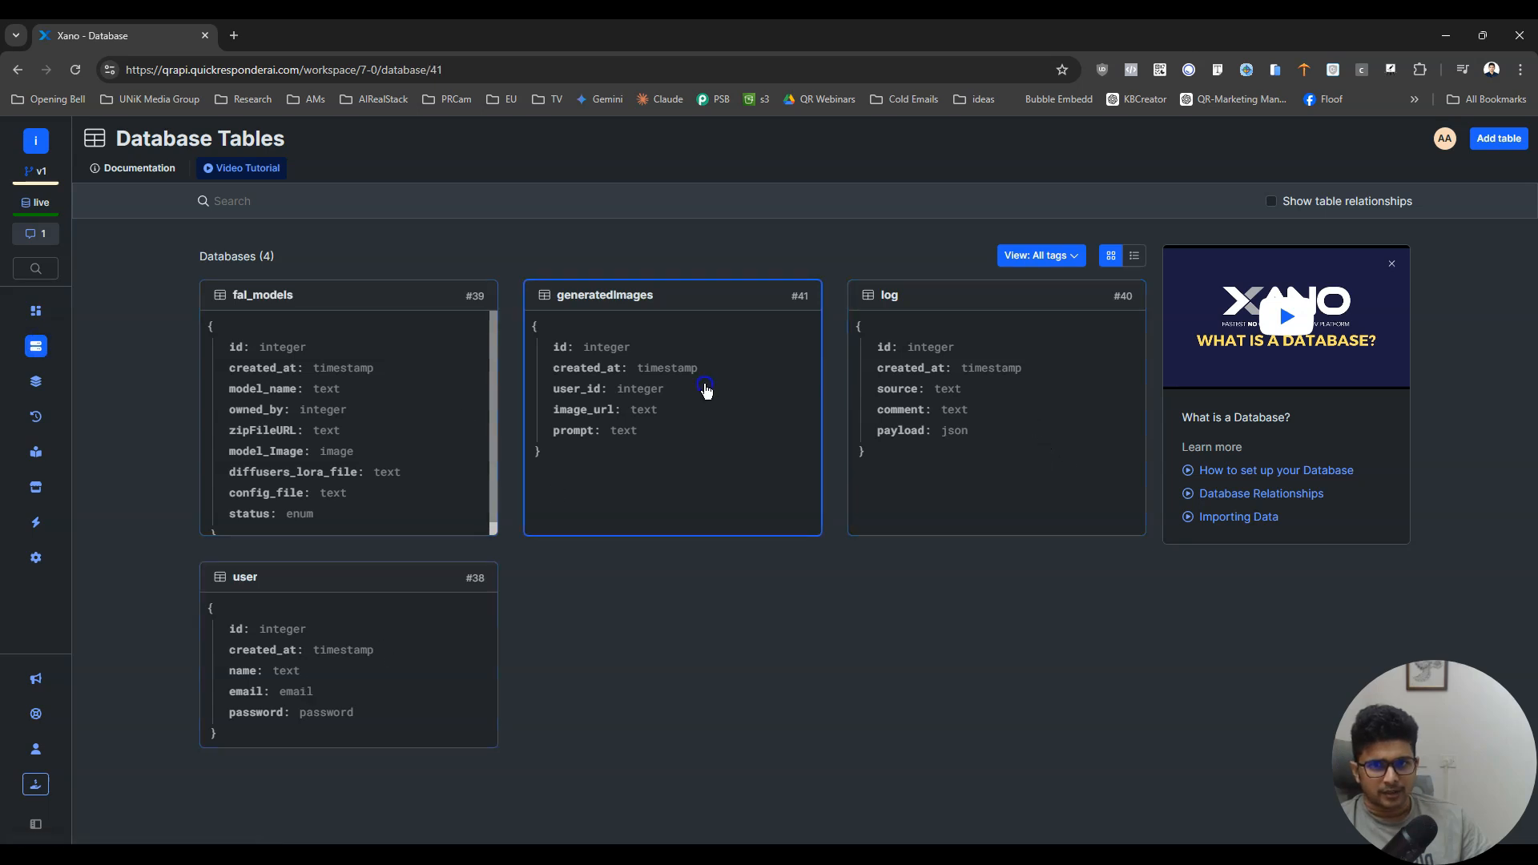
left_click(705, 390)
- Widen the prompt and image_url columns of the generatedImages table to inspect the stored records
left_click_drag(515, 241, 483, 280)
mouse_move(639, 240)
left_mouse_down()
mouse_move(885, 242)
mouse_move(622, 245)
left_mouse_up()
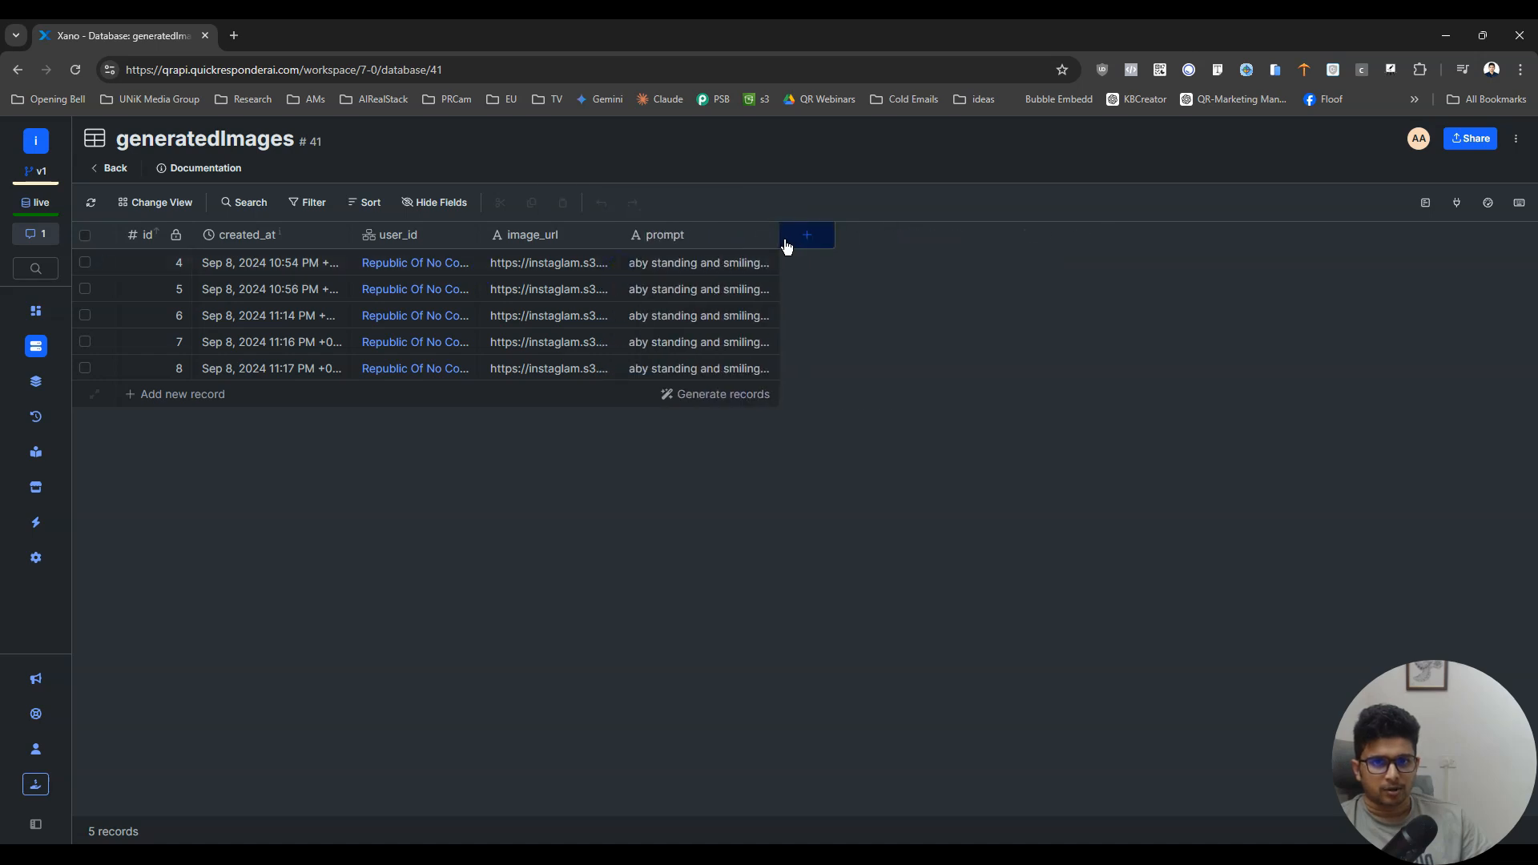
left_click_drag(779, 240, 972, 266)
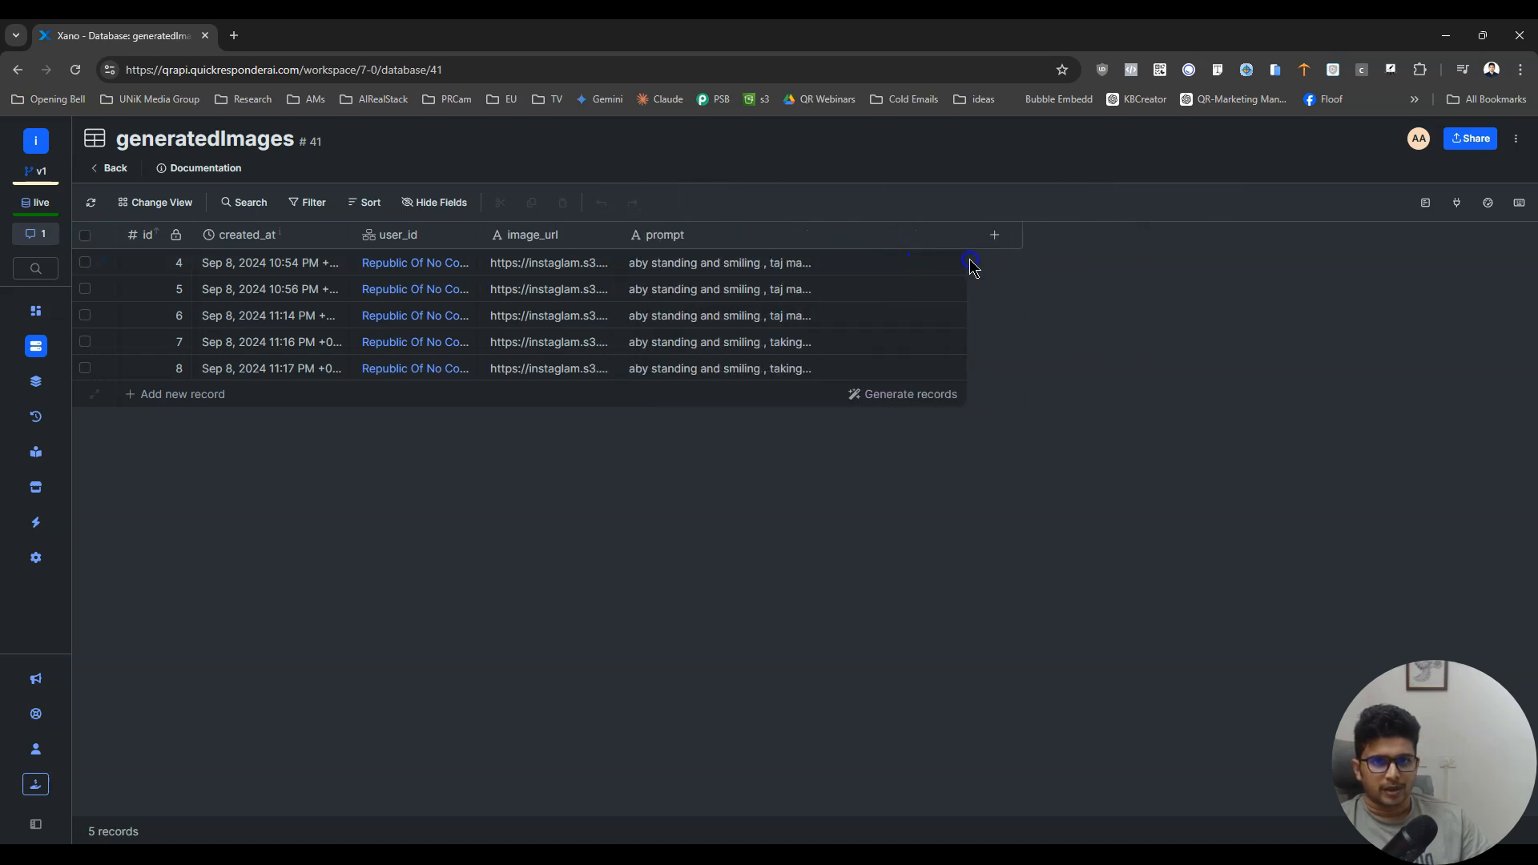
left_click_drag(484, 236, 664, 250)
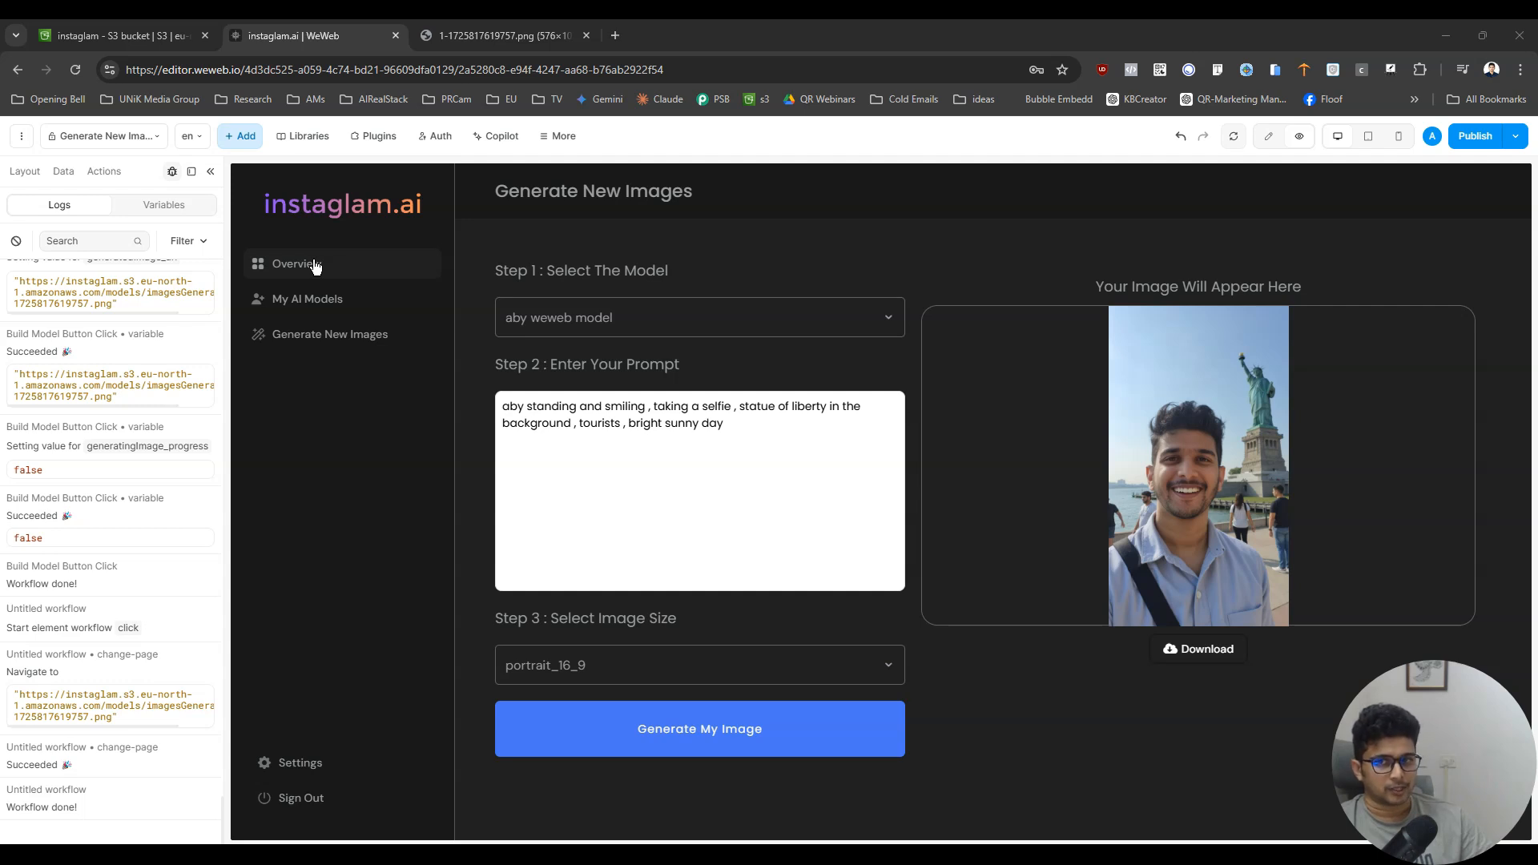
- Go to the My AI Models page in WeWeb and link the side menu's Generate New Images item to the Generate New Images page
left_click(340, 302)
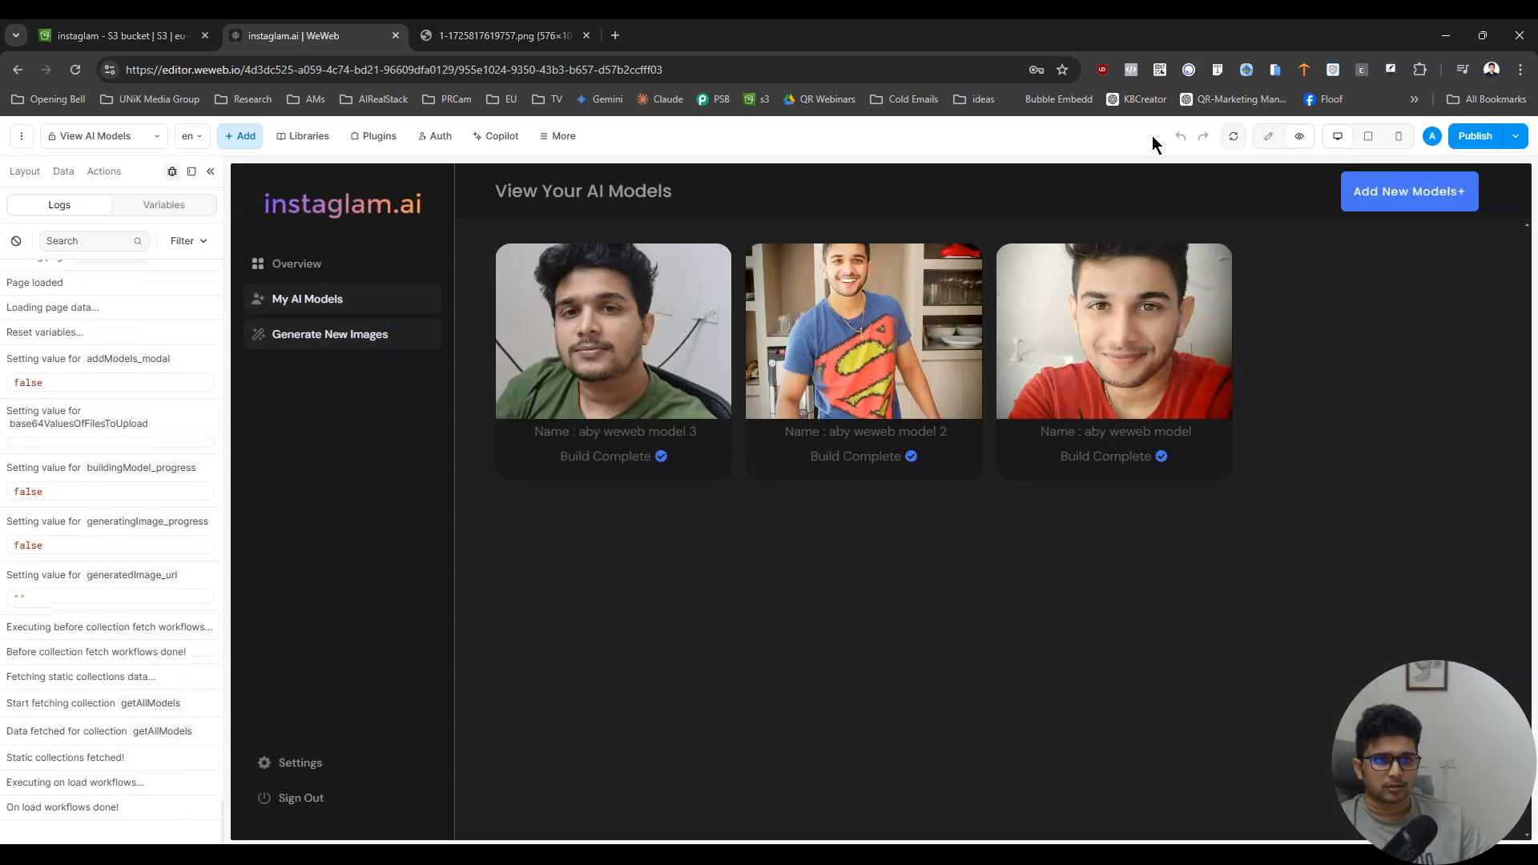
left_click(1264, 136)
left_click(413, 333)
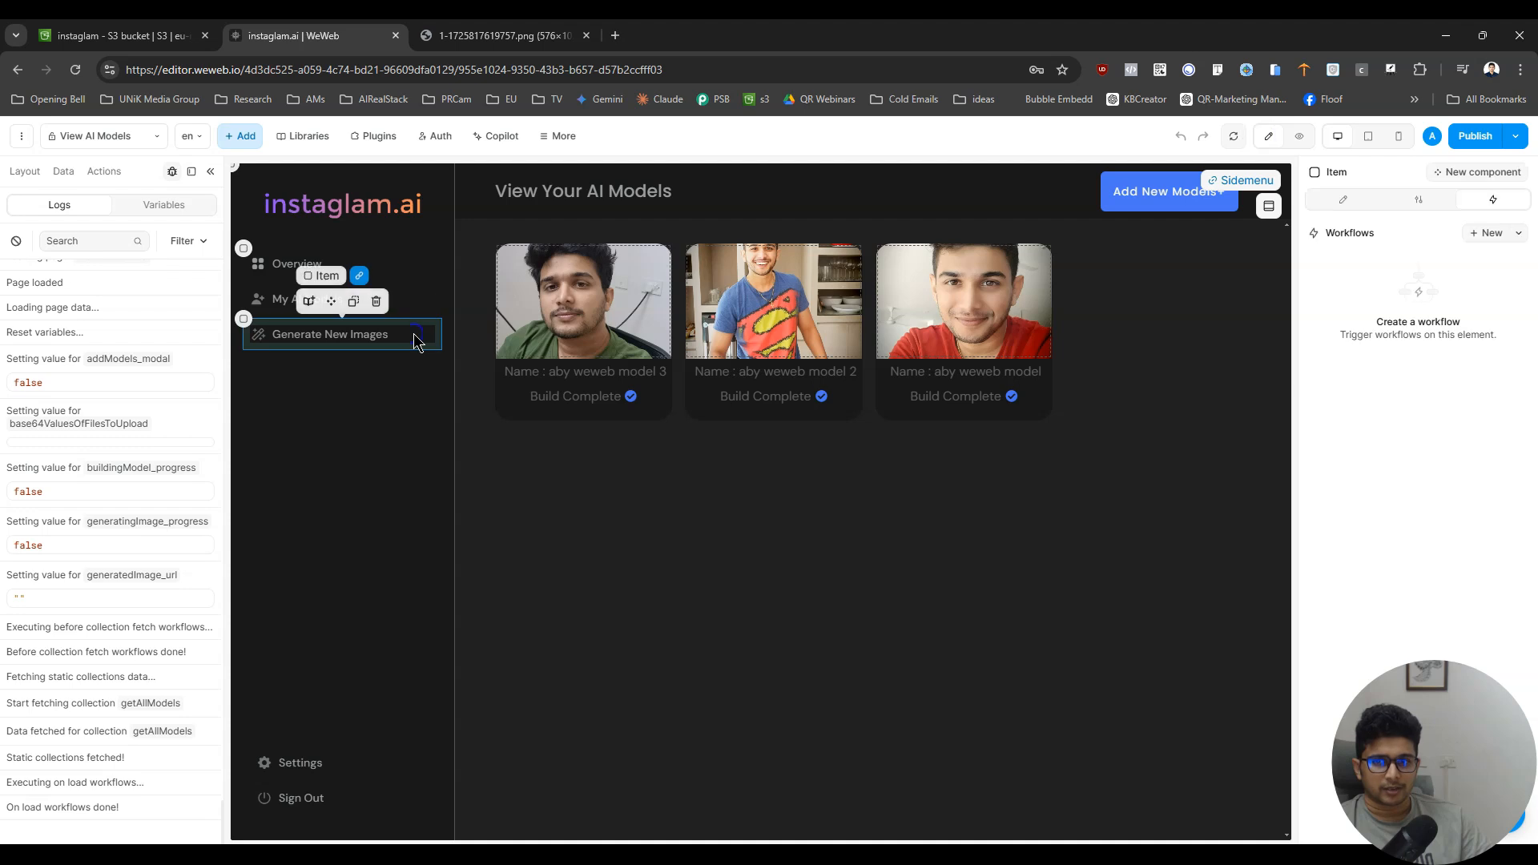
left_click(1397, 201)
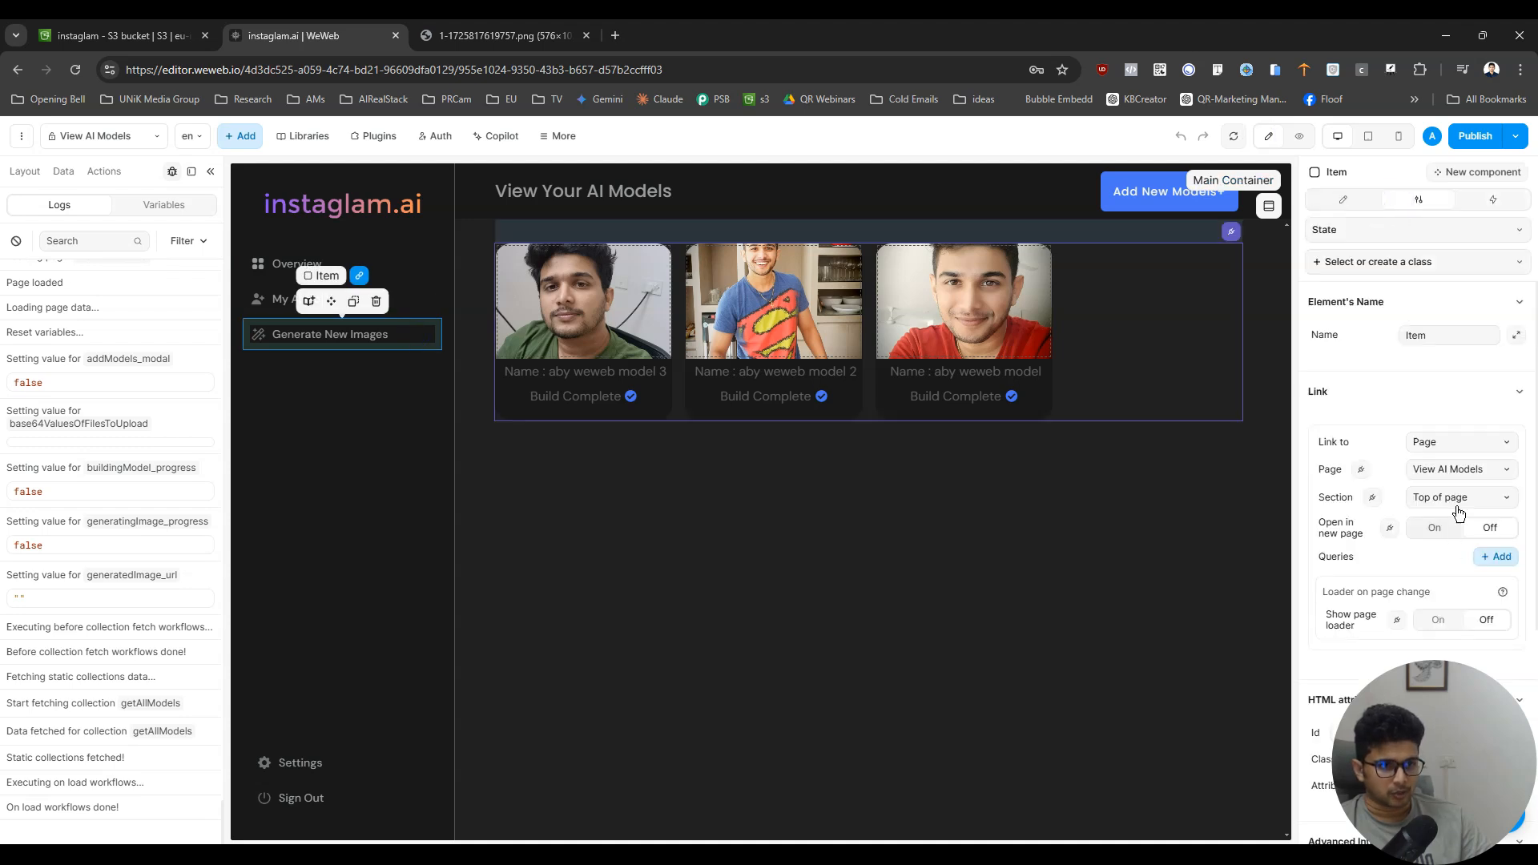
left_click(1458, 469)
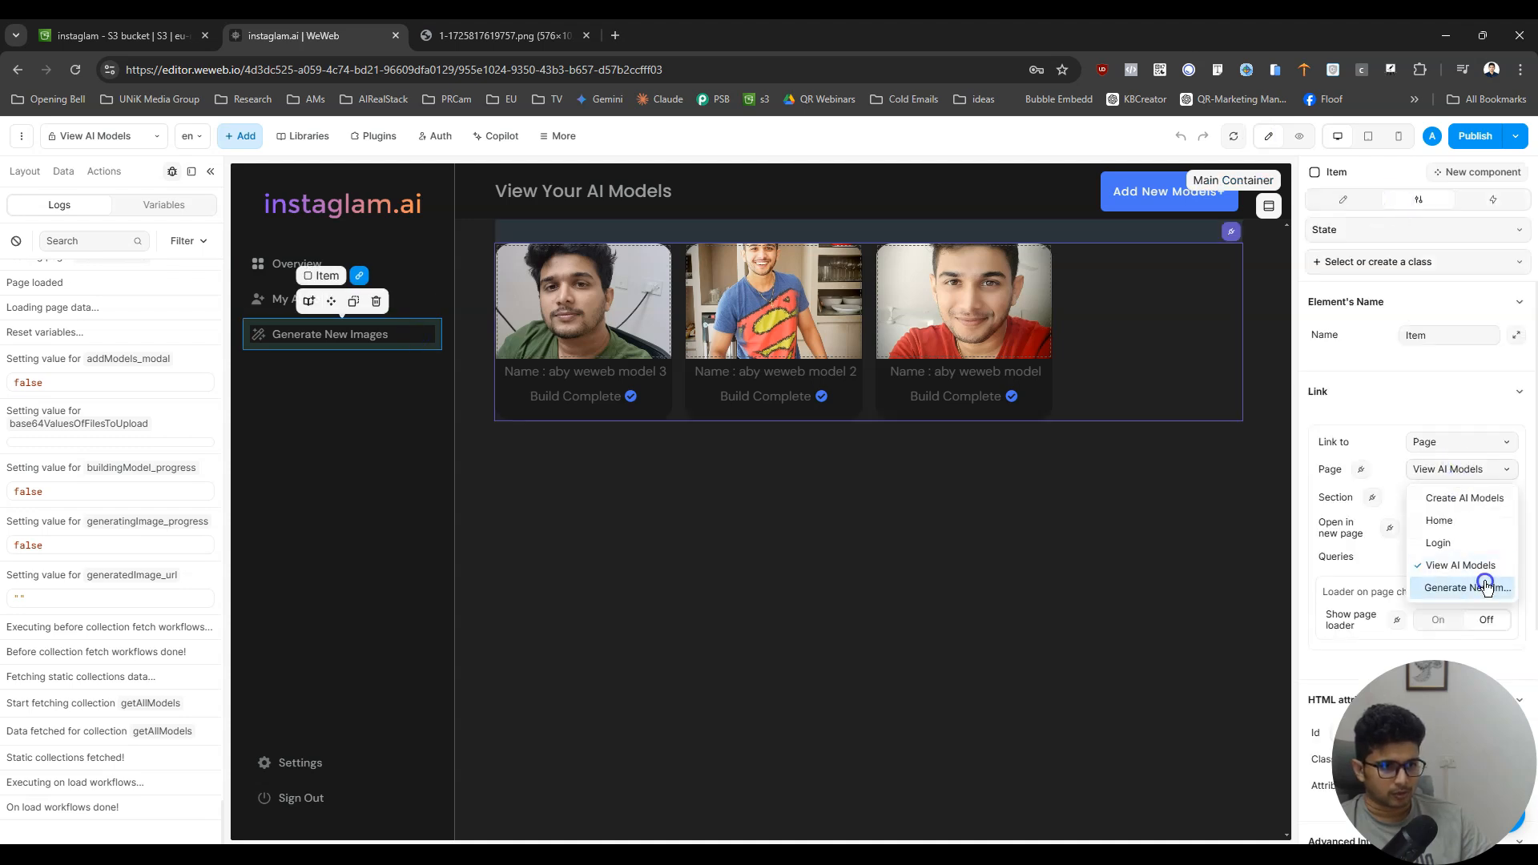
left_click(1484, 583)
- Test the side menu in preview by going to Generate New Images and back to My AI Models
left_click(1299, 136)
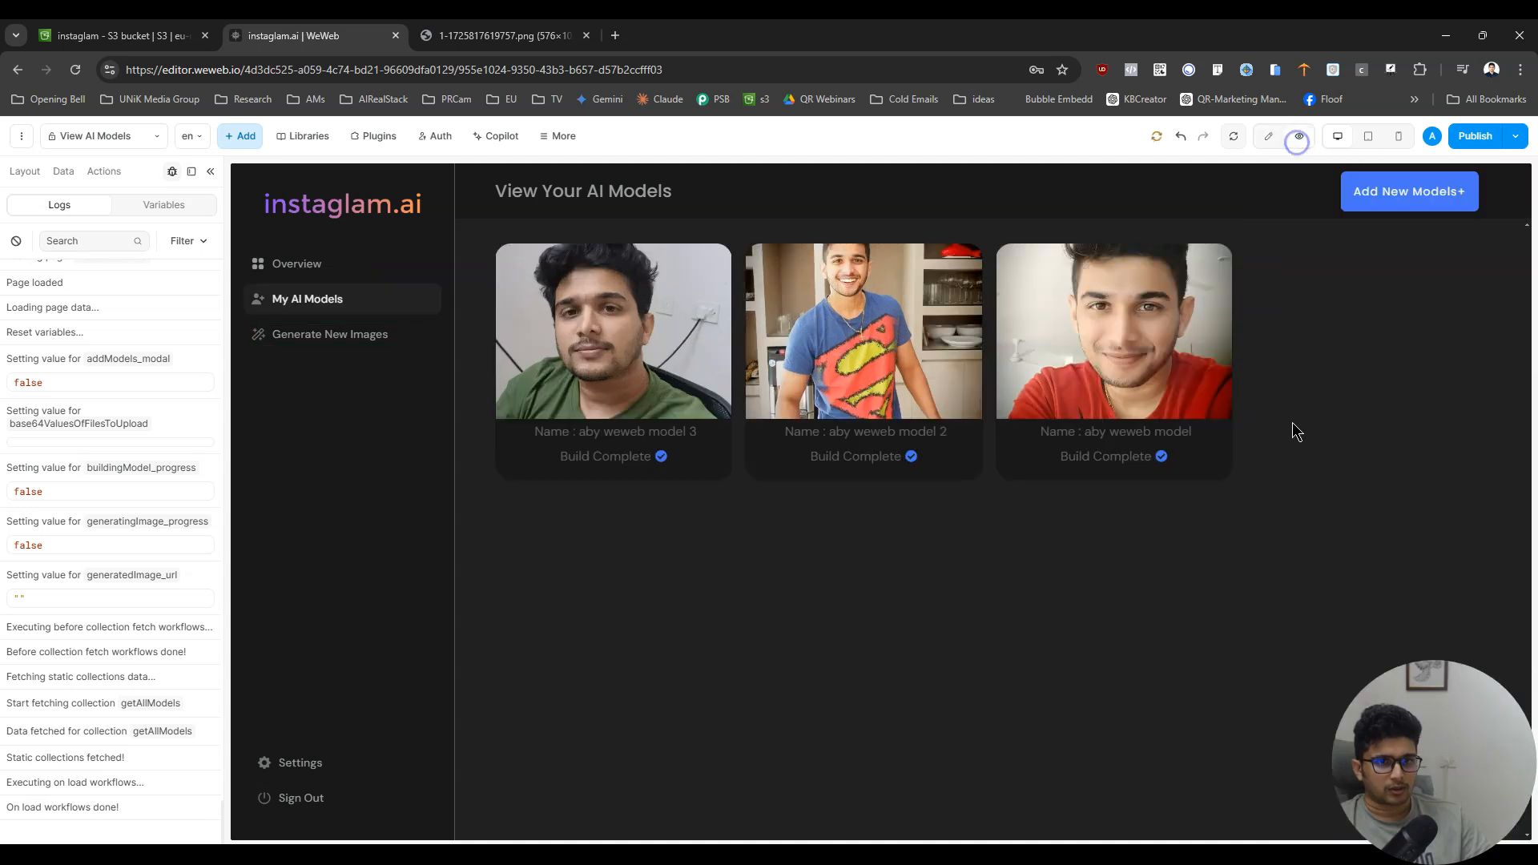
left_click(344, 328)
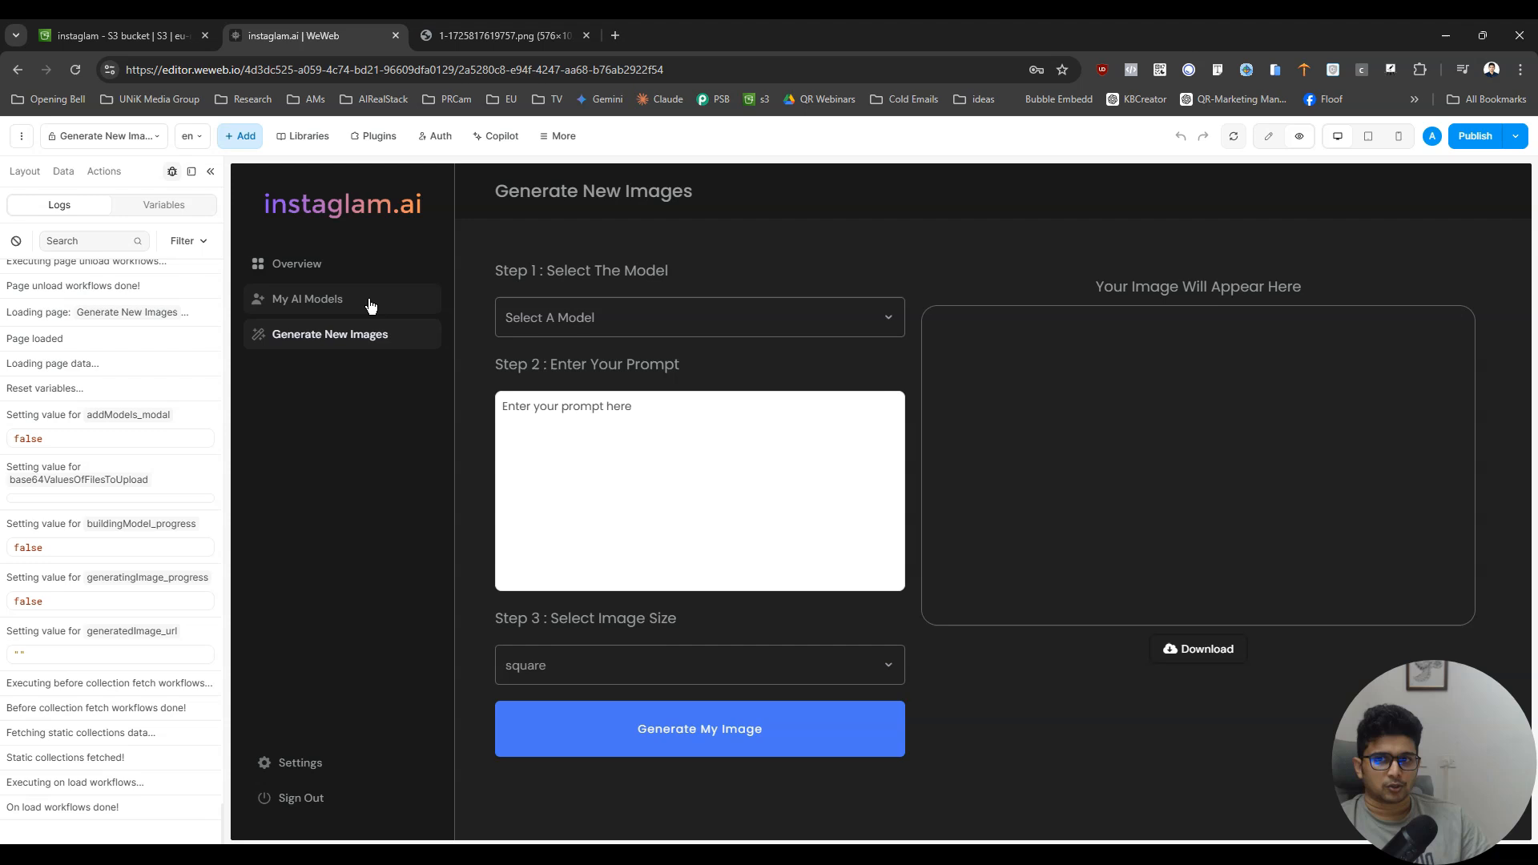
left_click(370, 302)
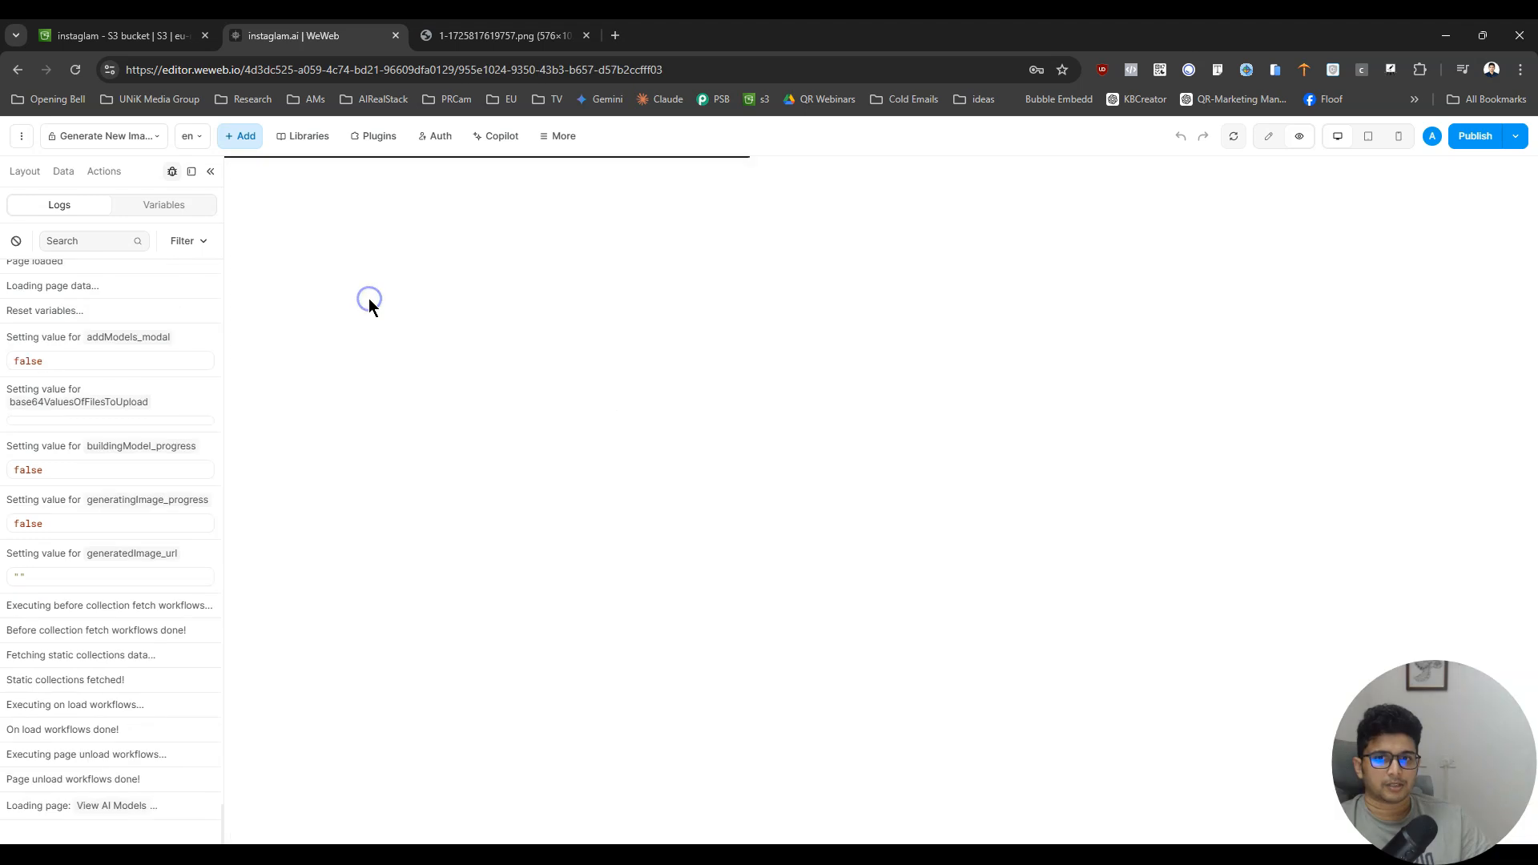